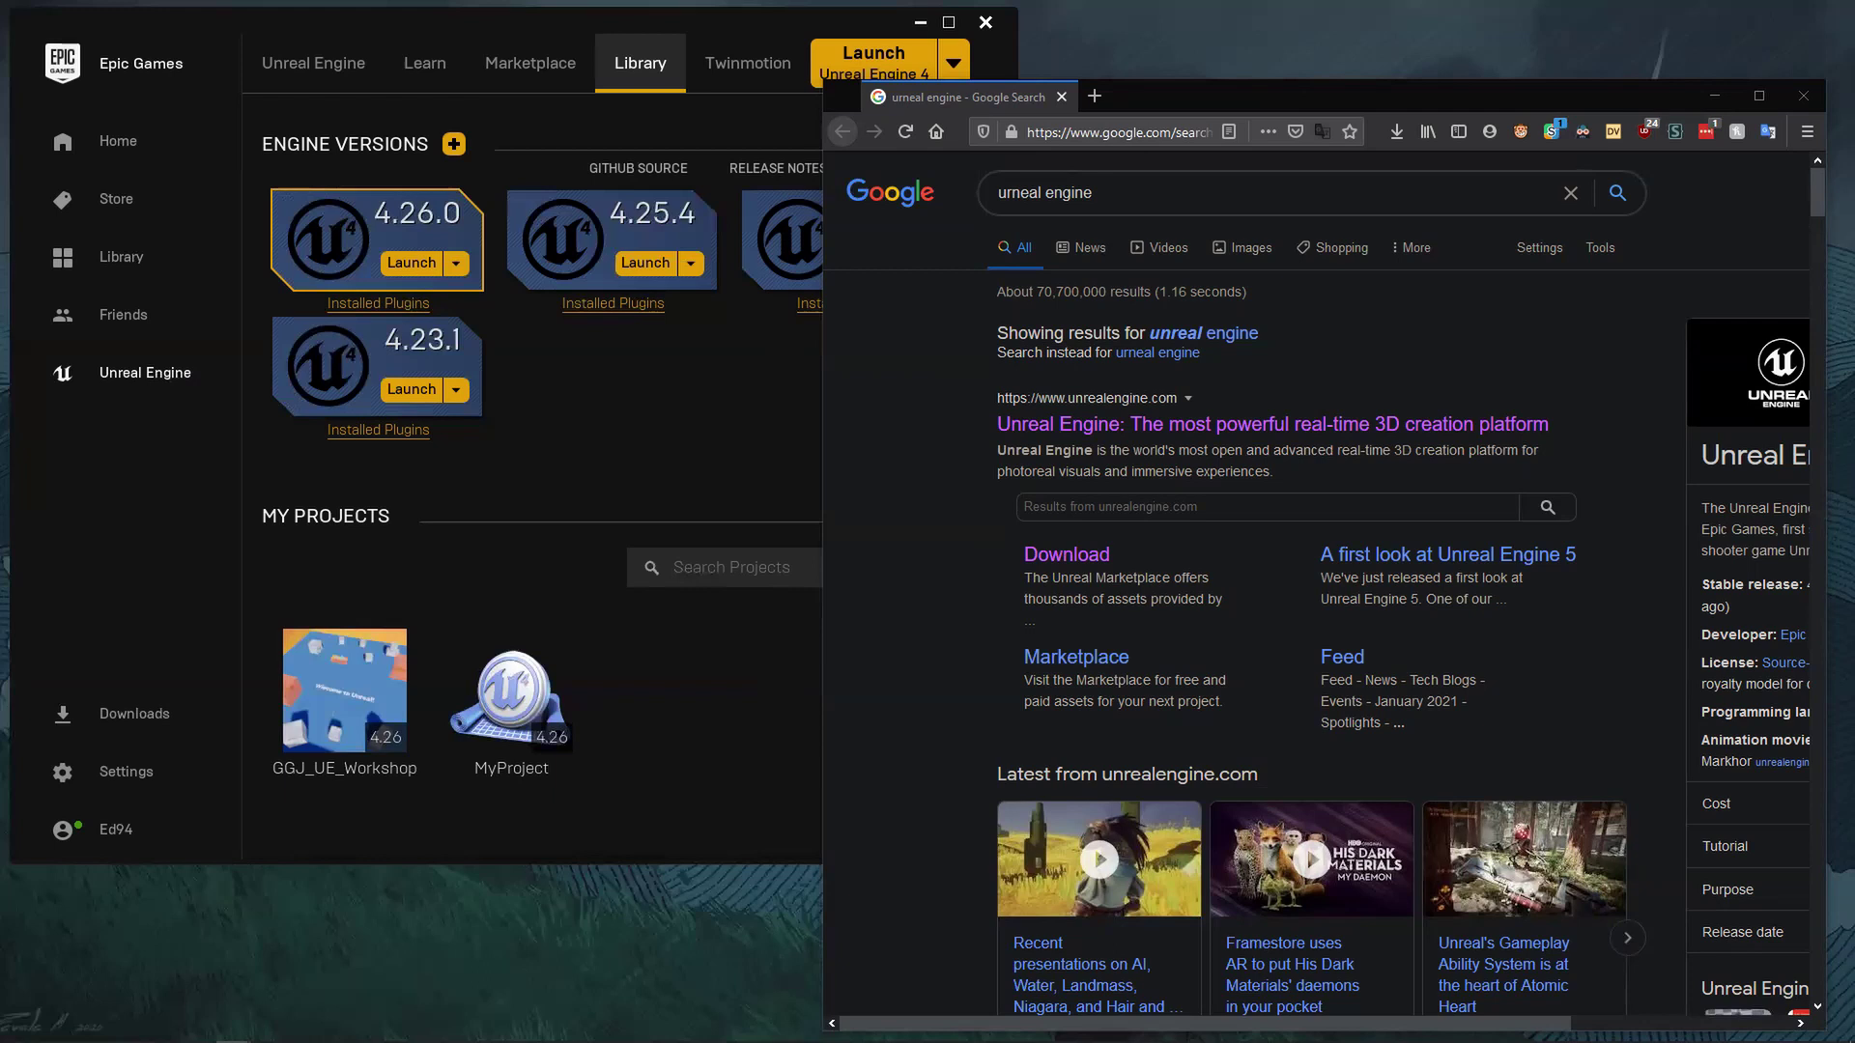
- Bring up the Unity editor window to view its layout, and minimize it again
mouse_move(329, 1041)
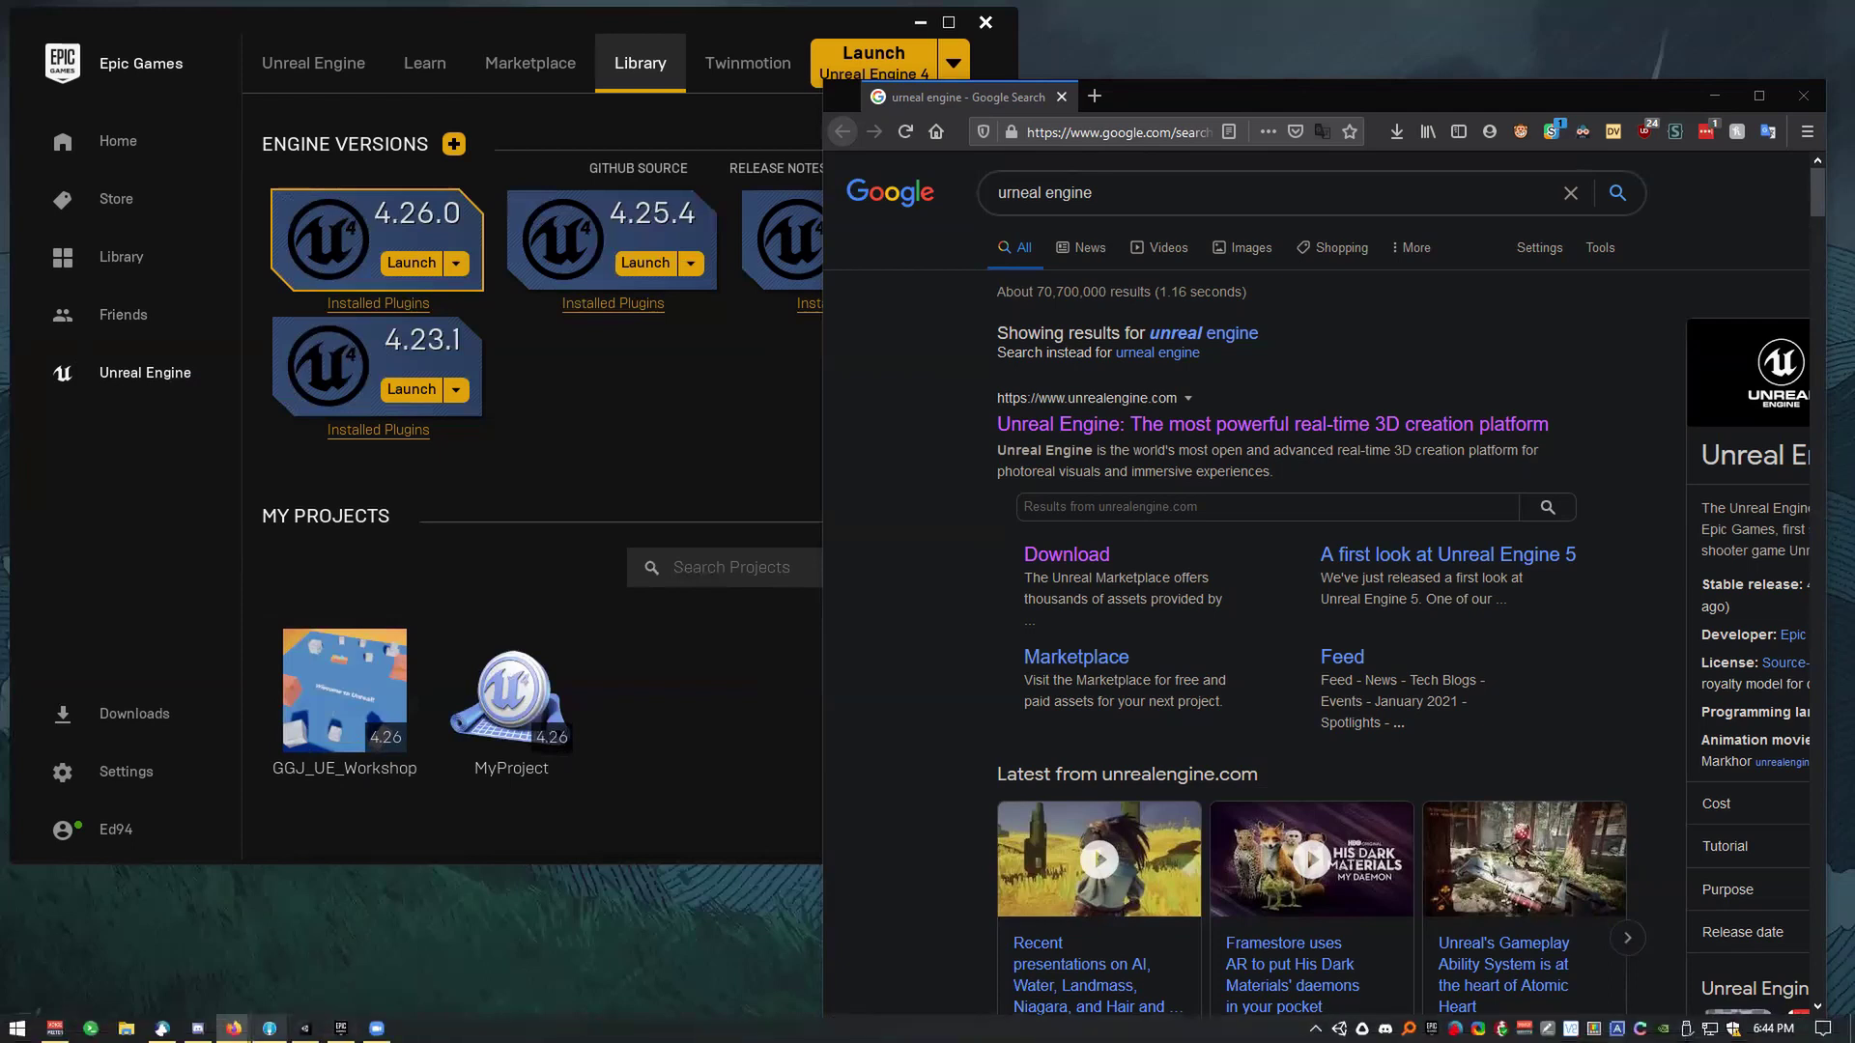
left_click(305, 1028)
left_click_drag(434, 188, 523, 152)
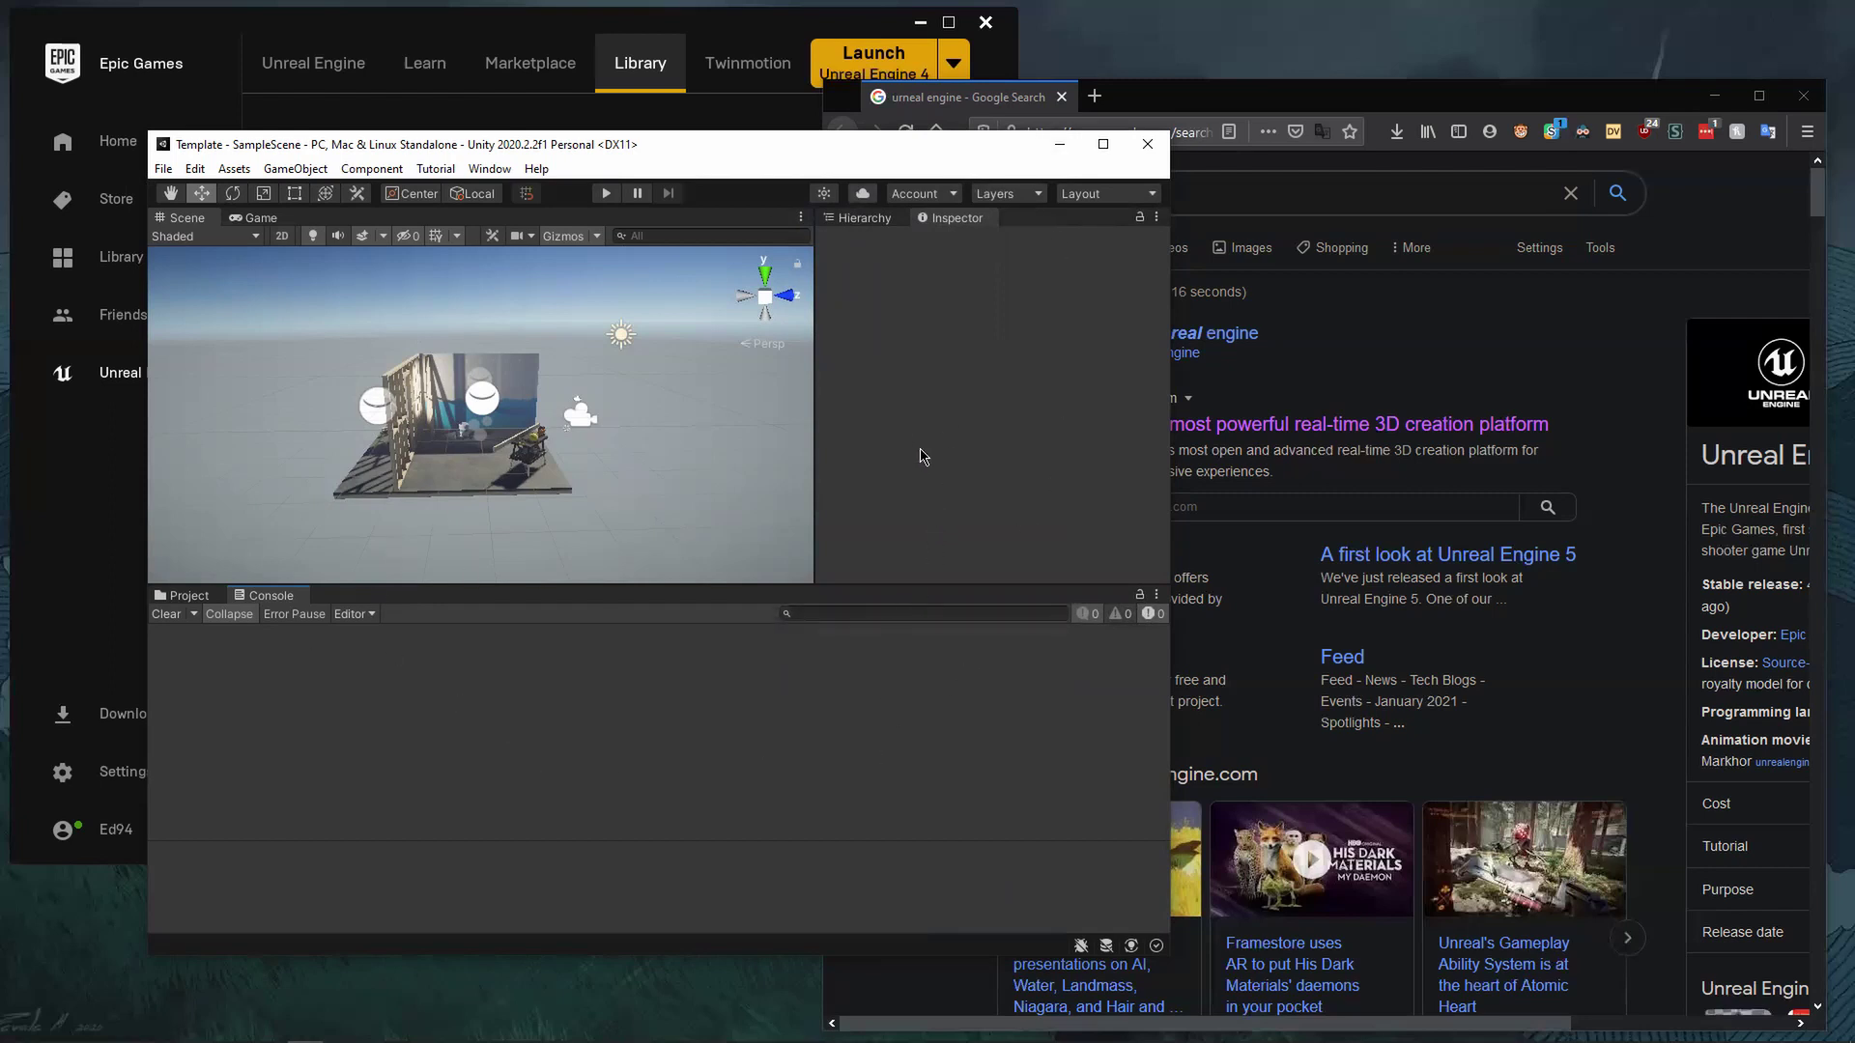
left_click(1058, 145)
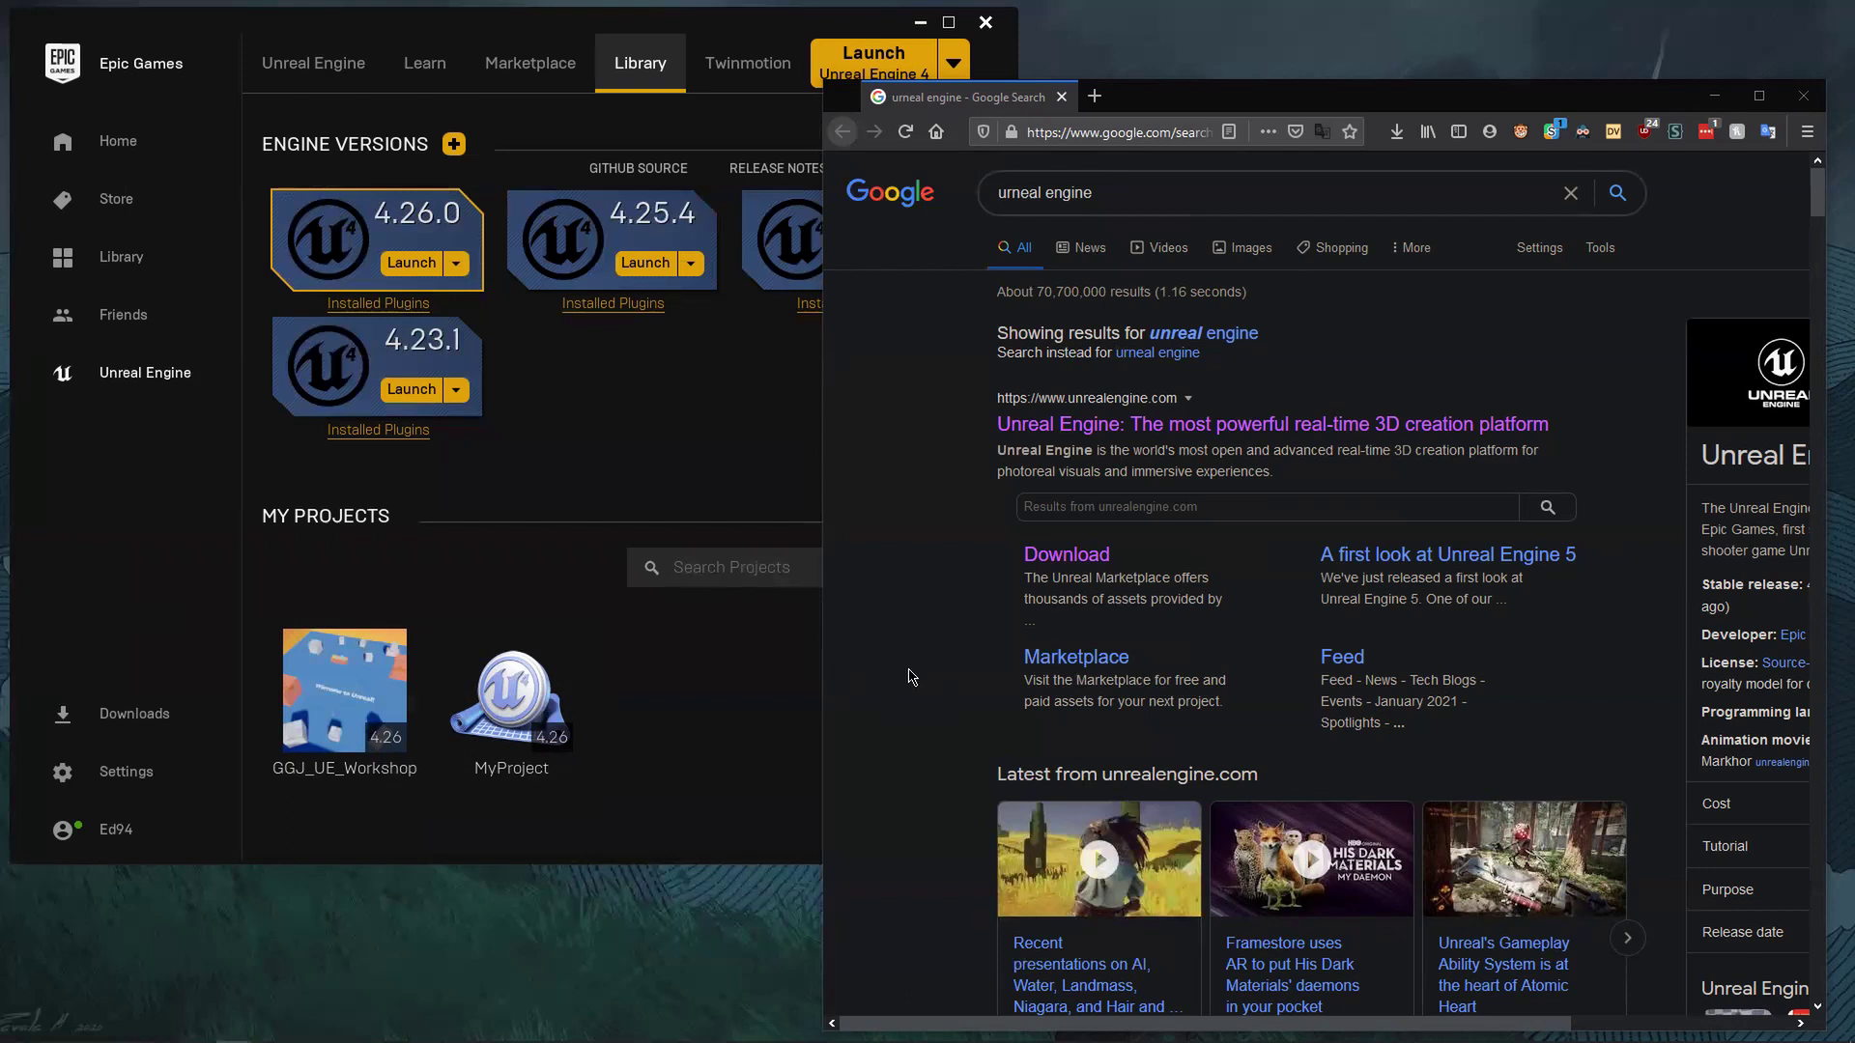
- Switch to the Epic Games Launcher, widen its window and display the Library of the Unreal Engine section
left_click(580, 493)
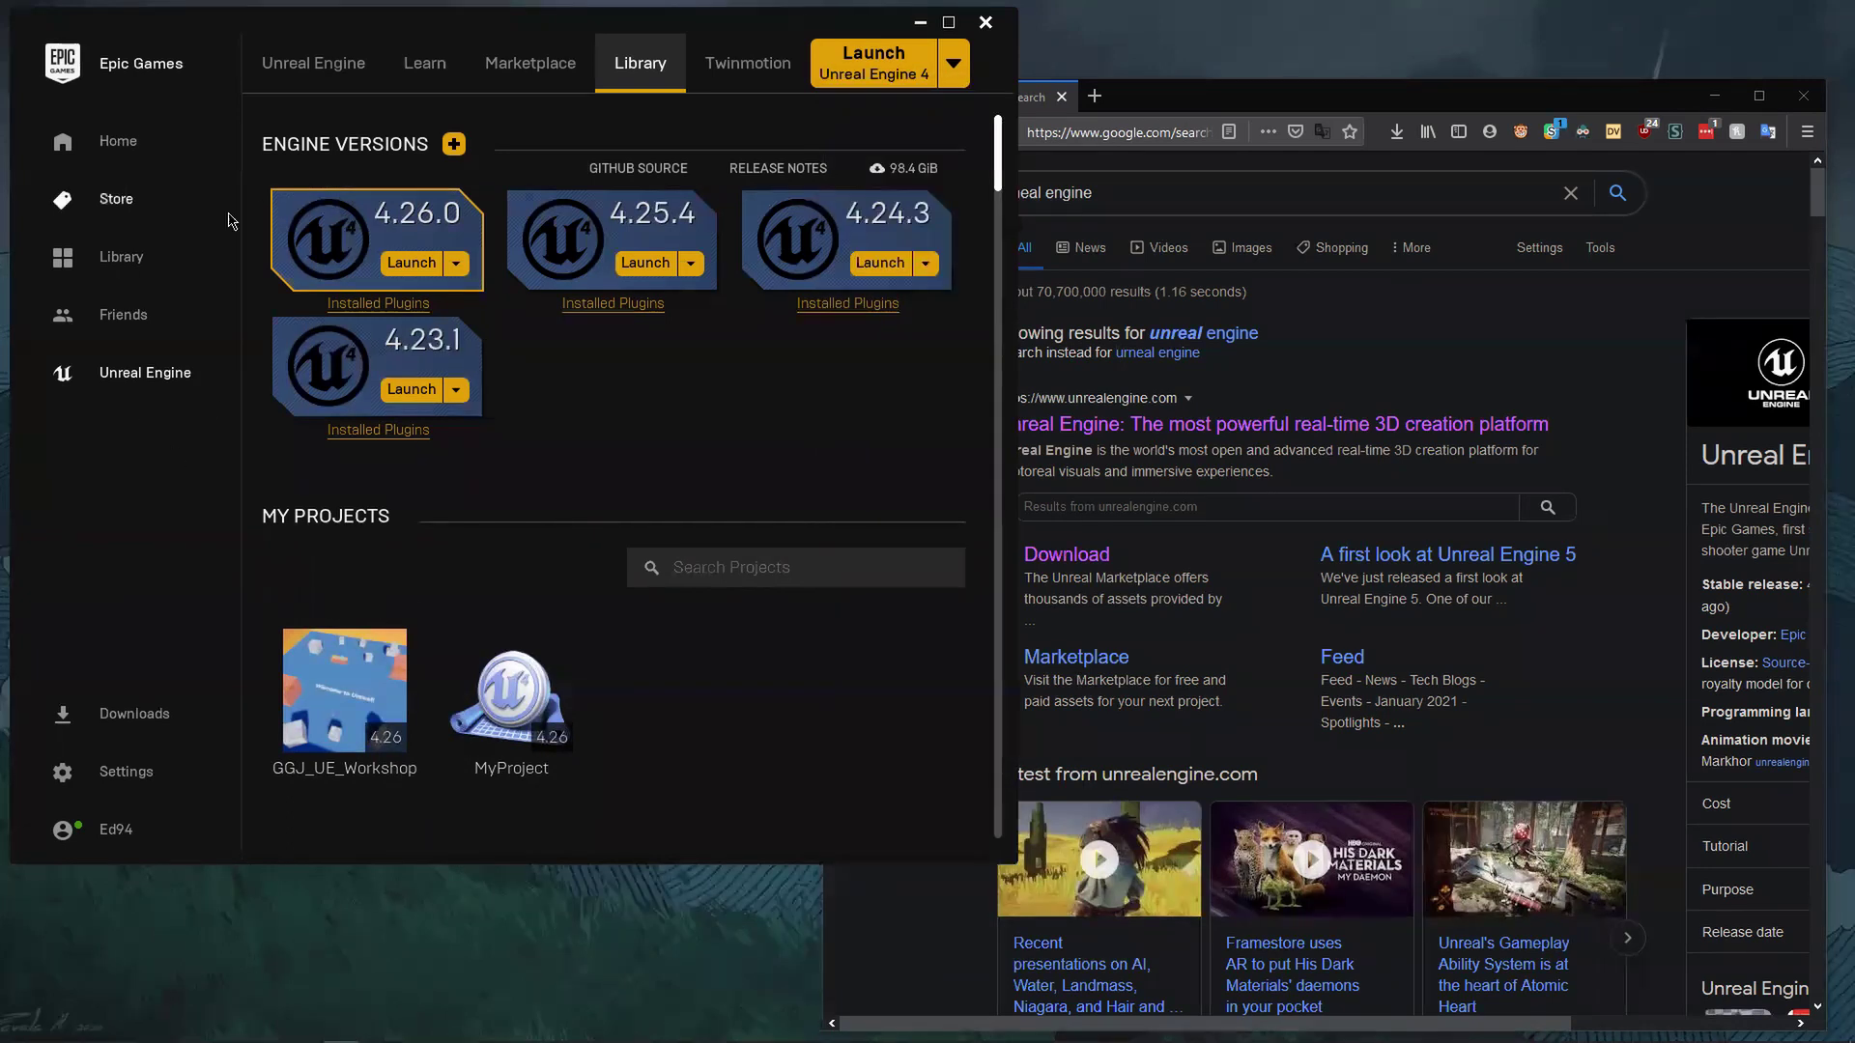
left_click_drag(292, 31, 299, 38)
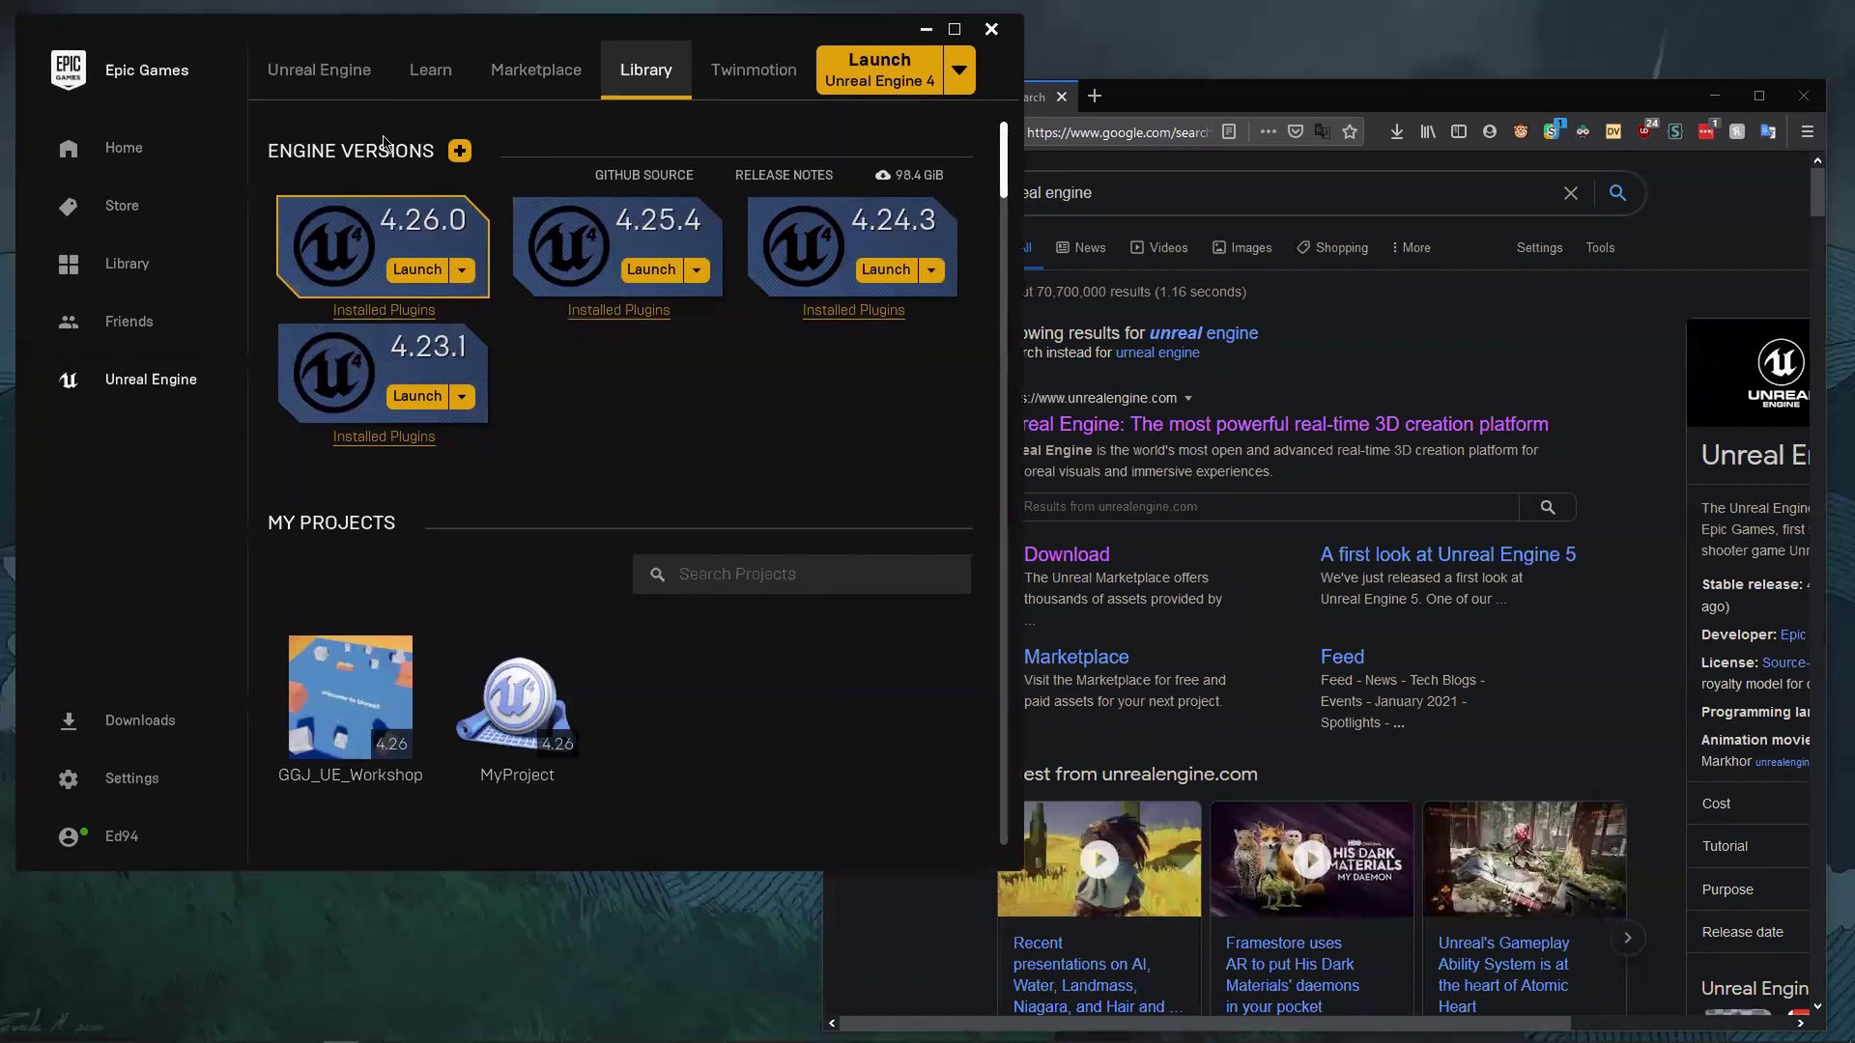
left_click_drag(384, 143, 474, 251)
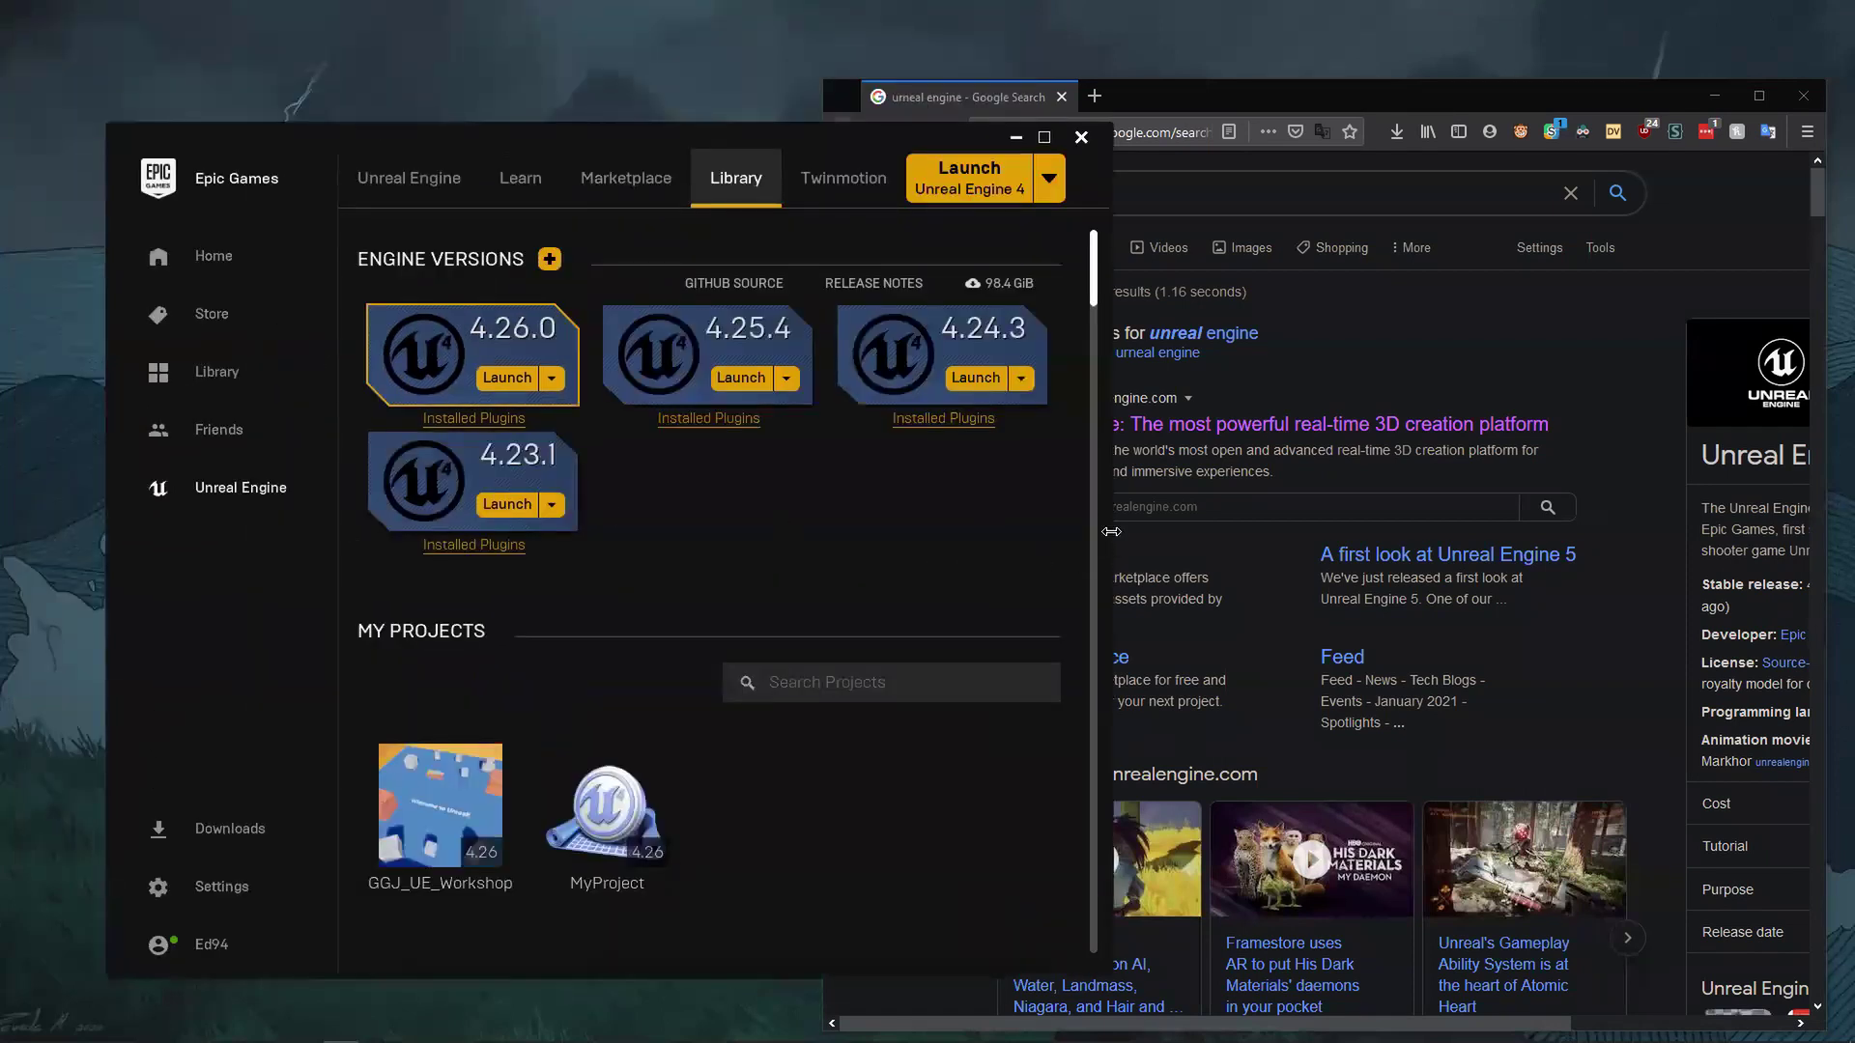
left_click_drag(1111, 532, 1384, 532)
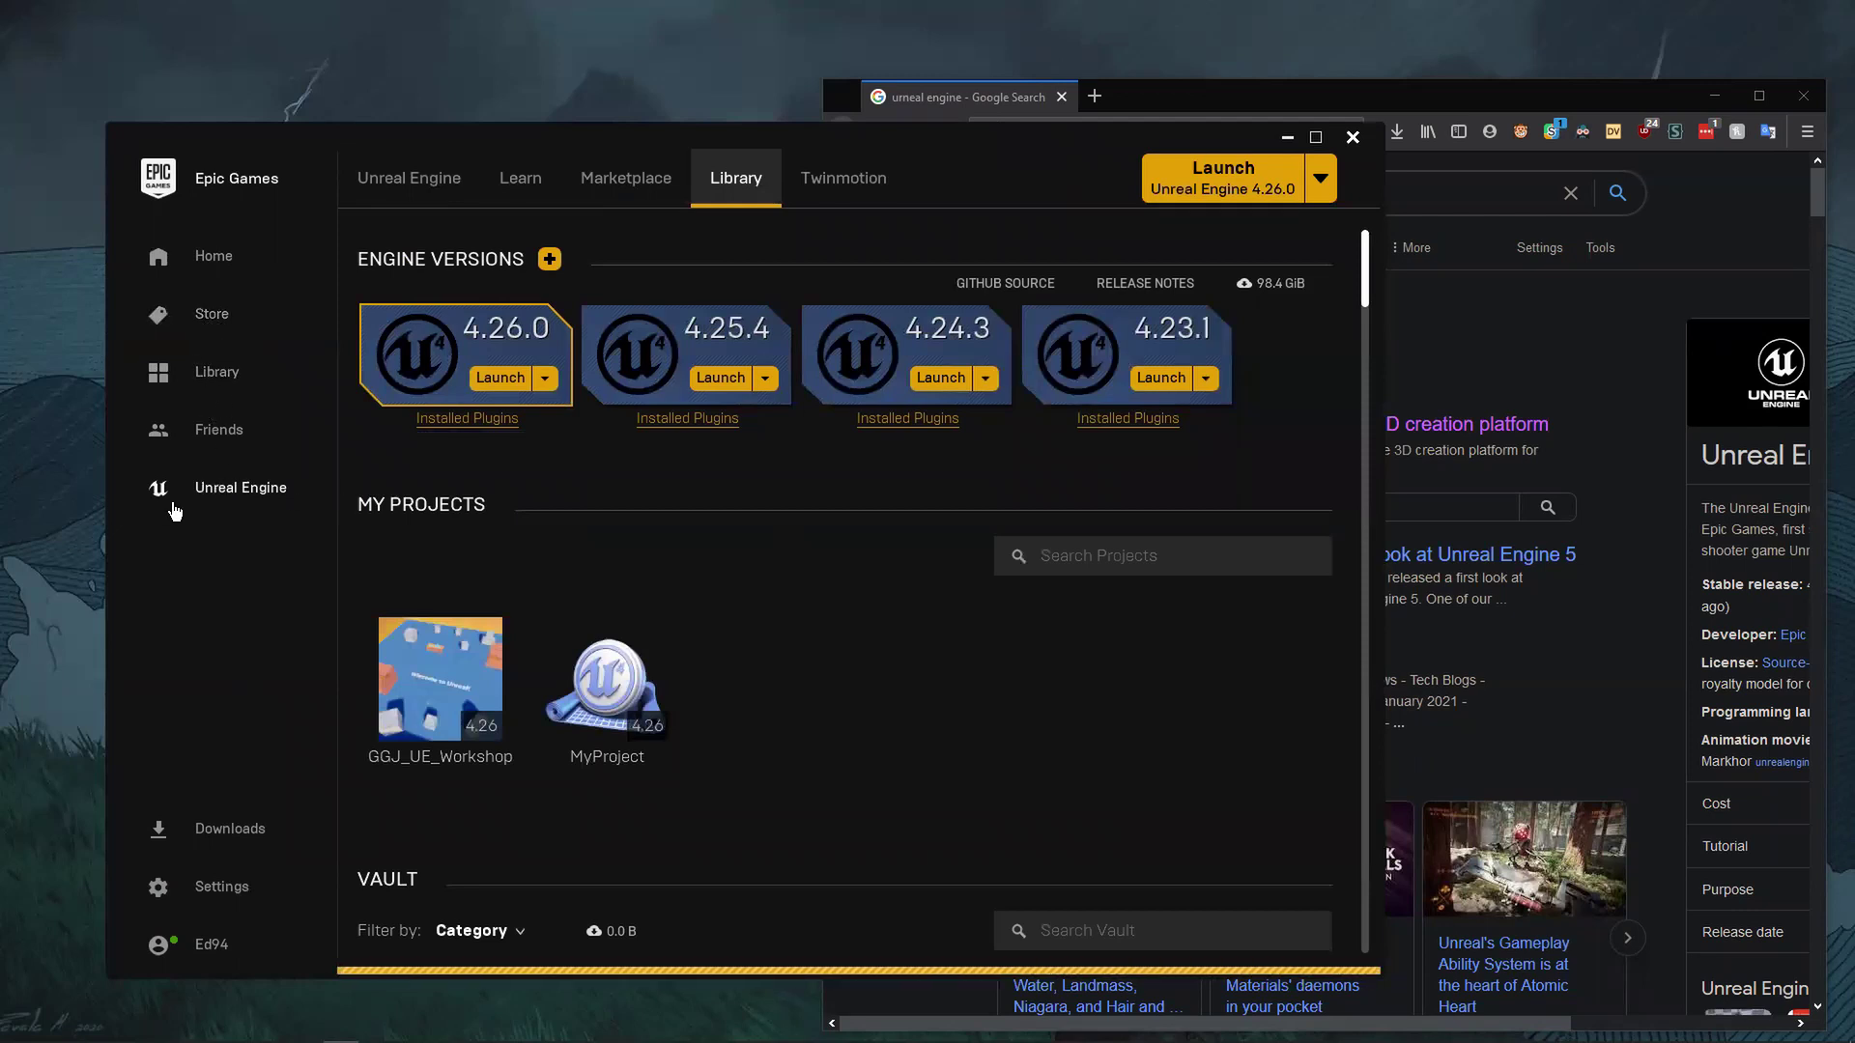
left_click(289, 497)
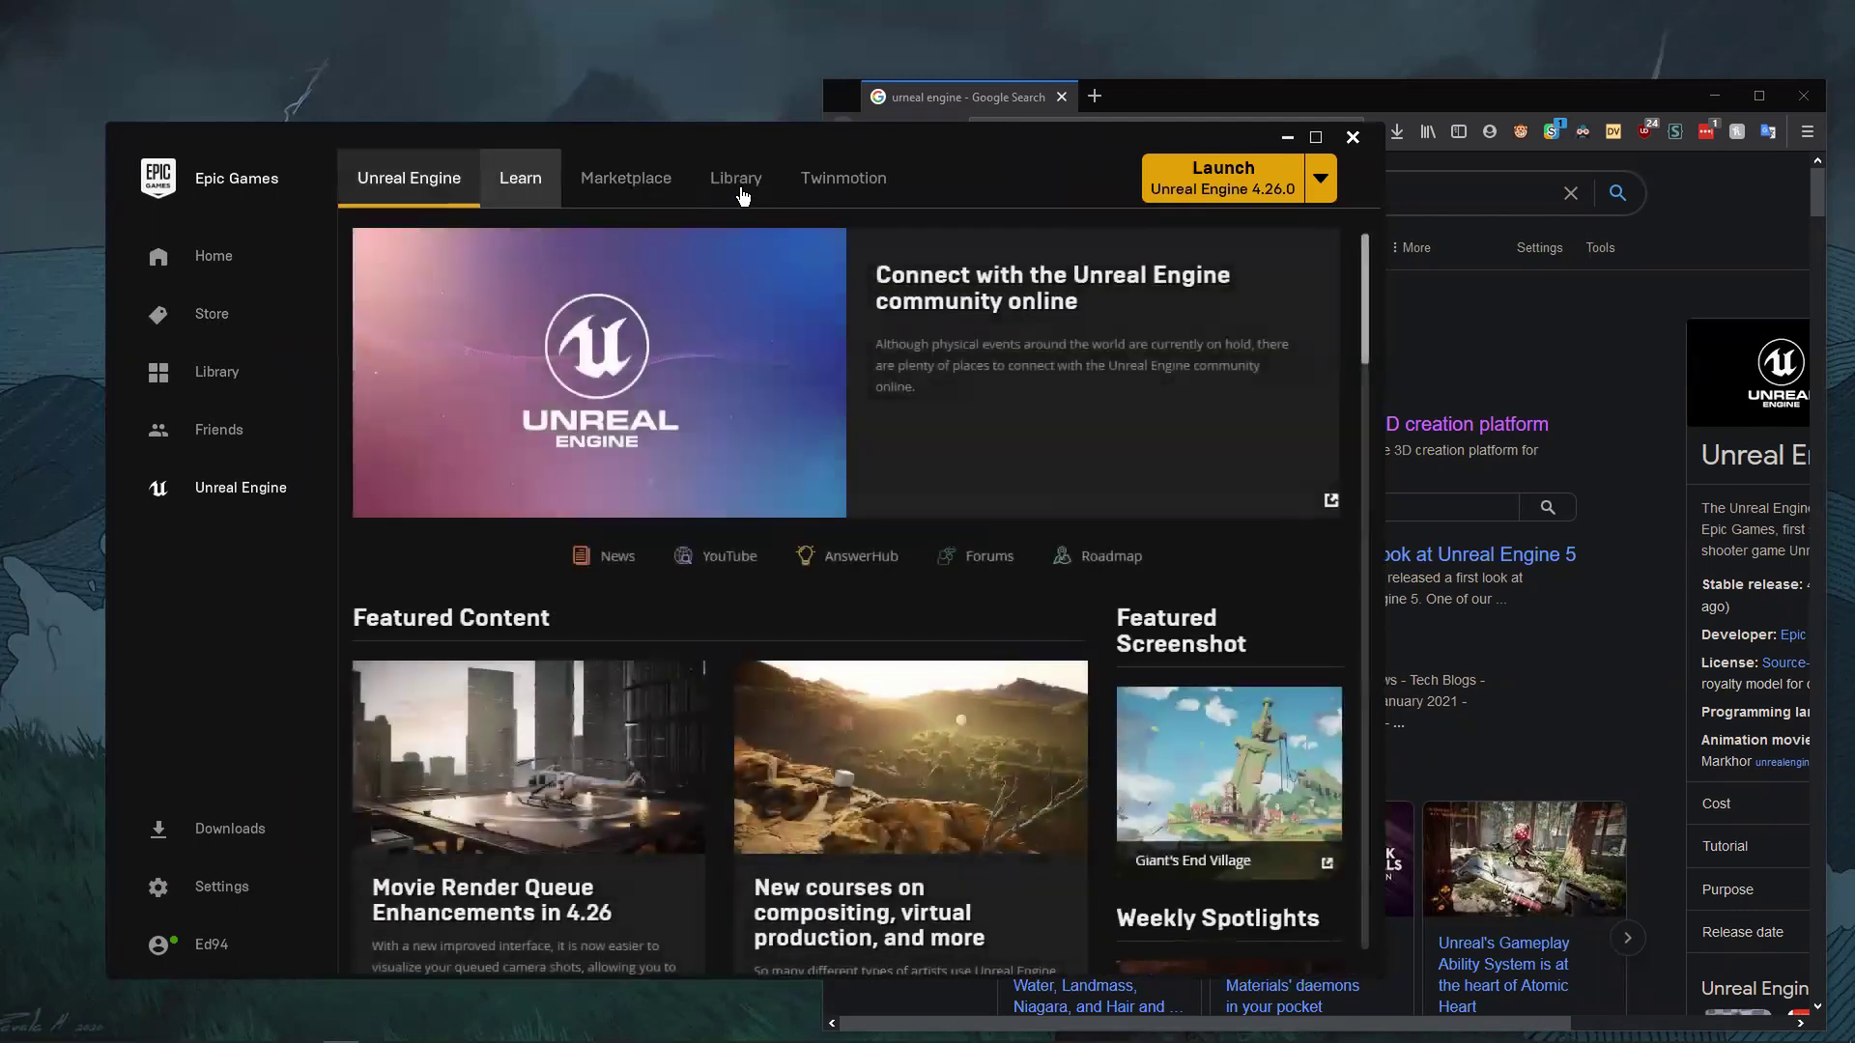
left_click(740, 191)
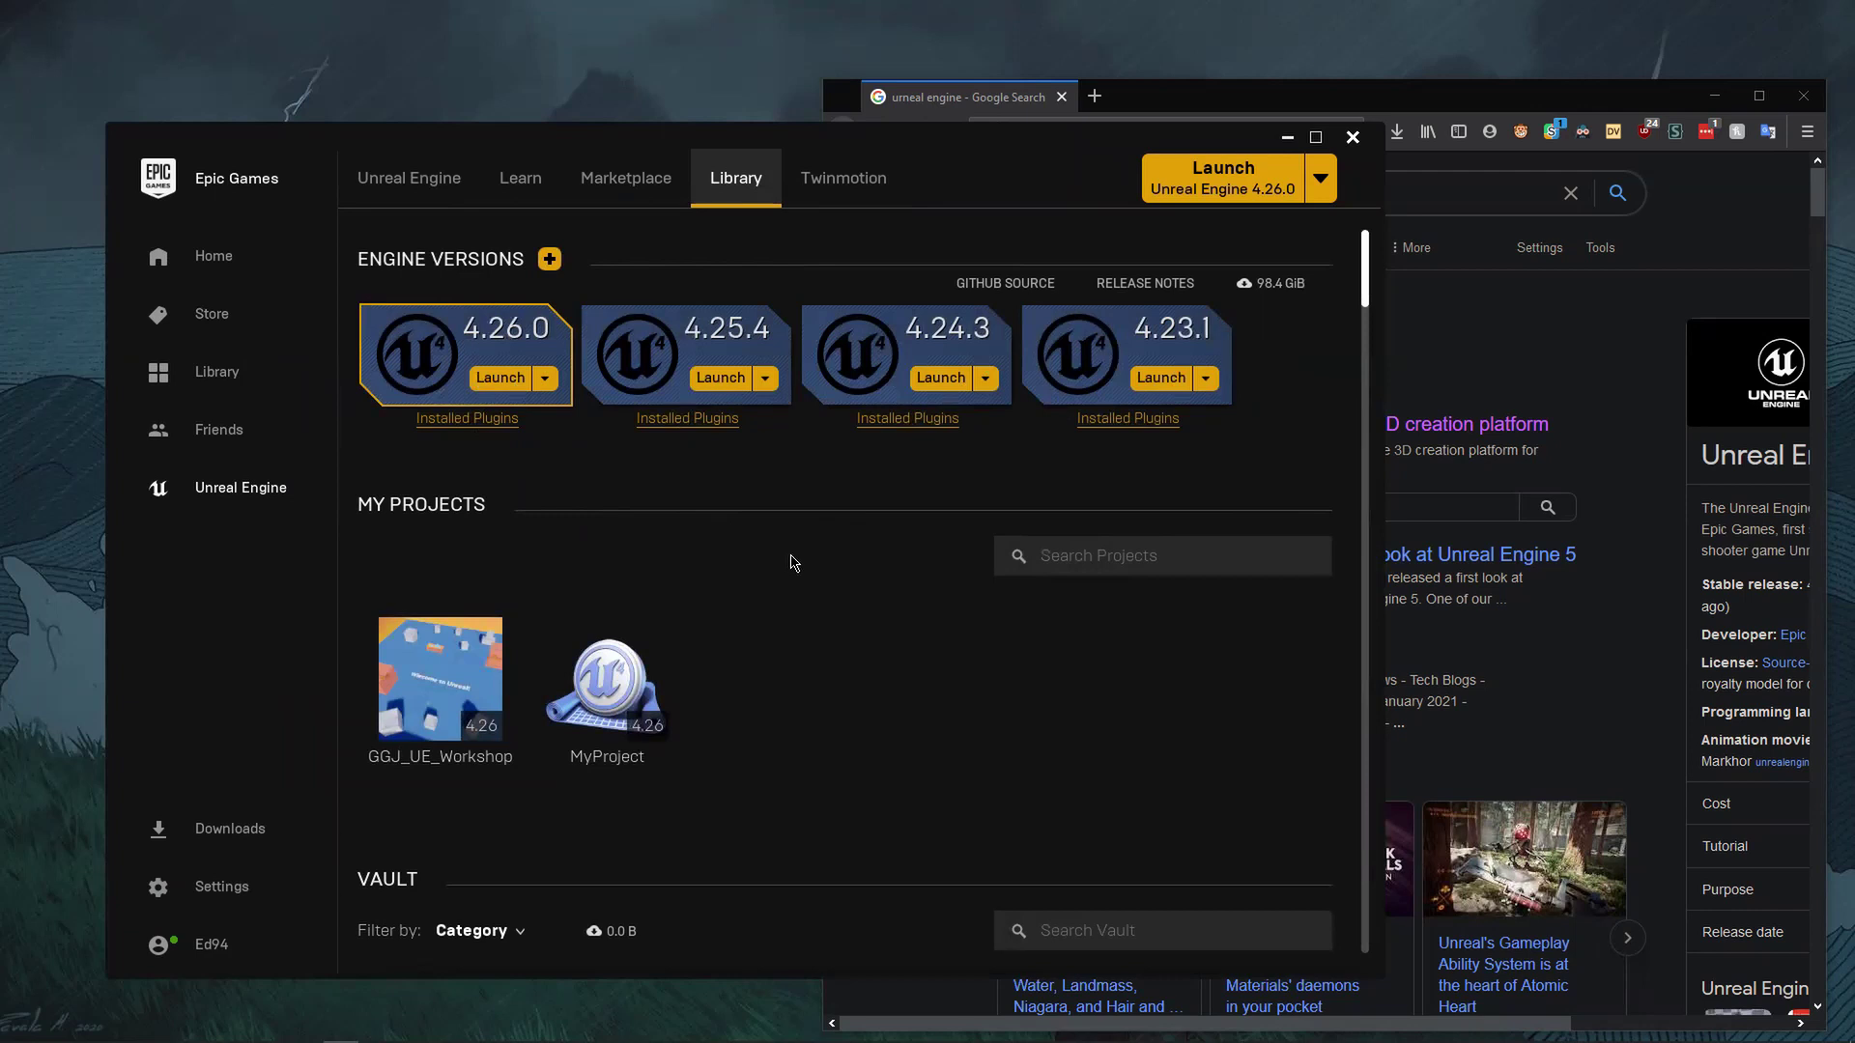
- Switch to the browser, open the official Unreal Engine website from the search results and sign out of the account
left_click(1496, 355)
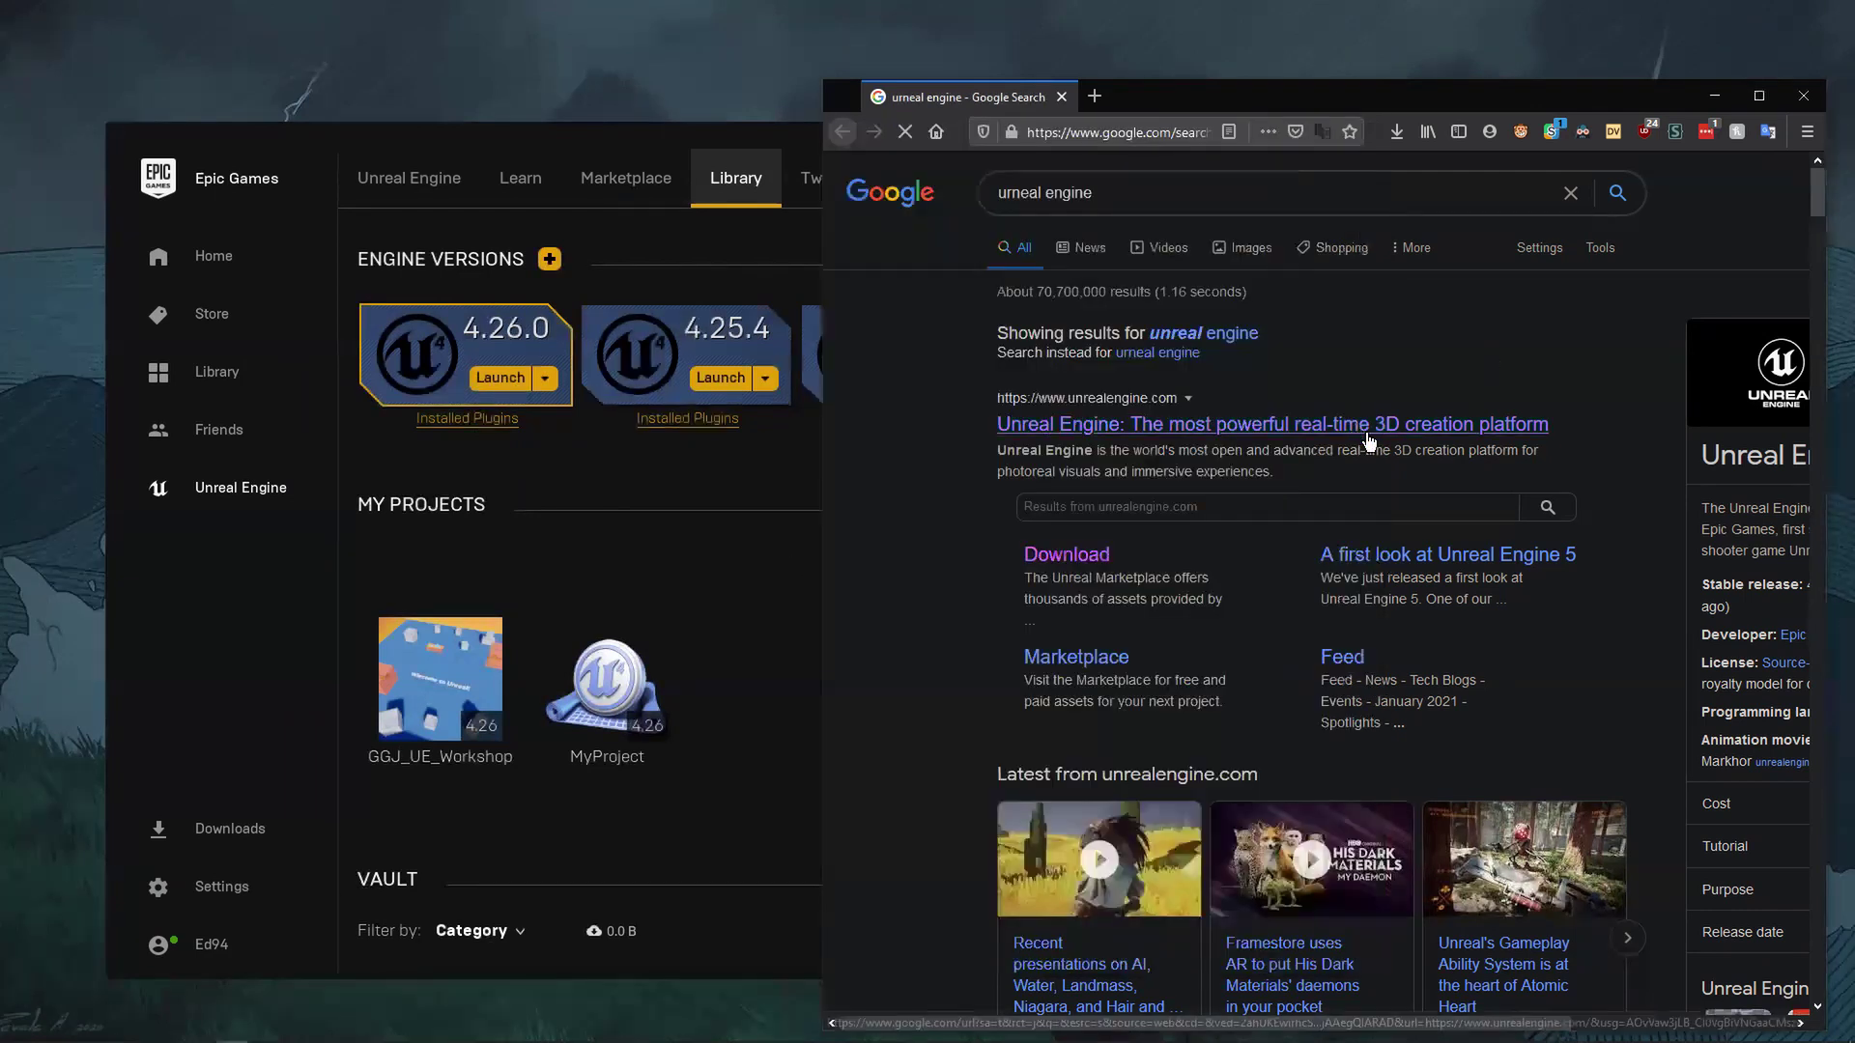
left_click(1256, 425)
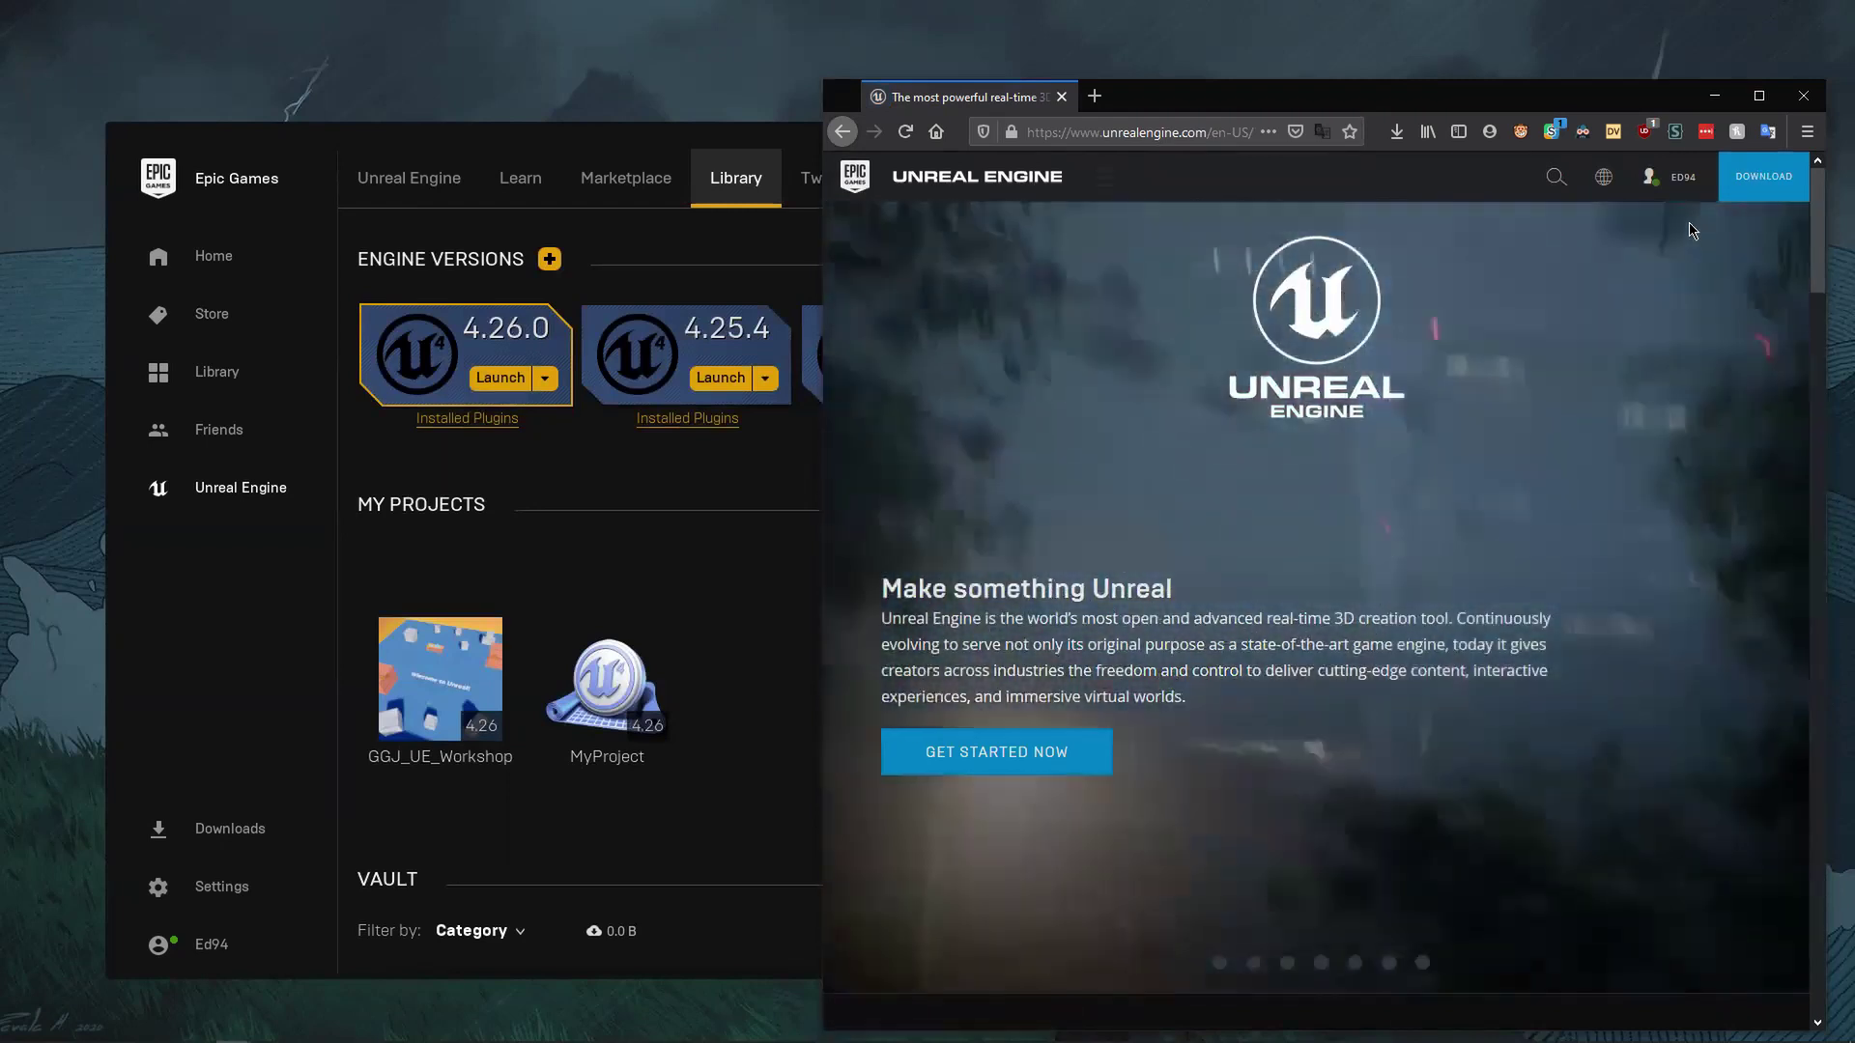
mouse_move(1681, 186)
left_click(1655, 220)
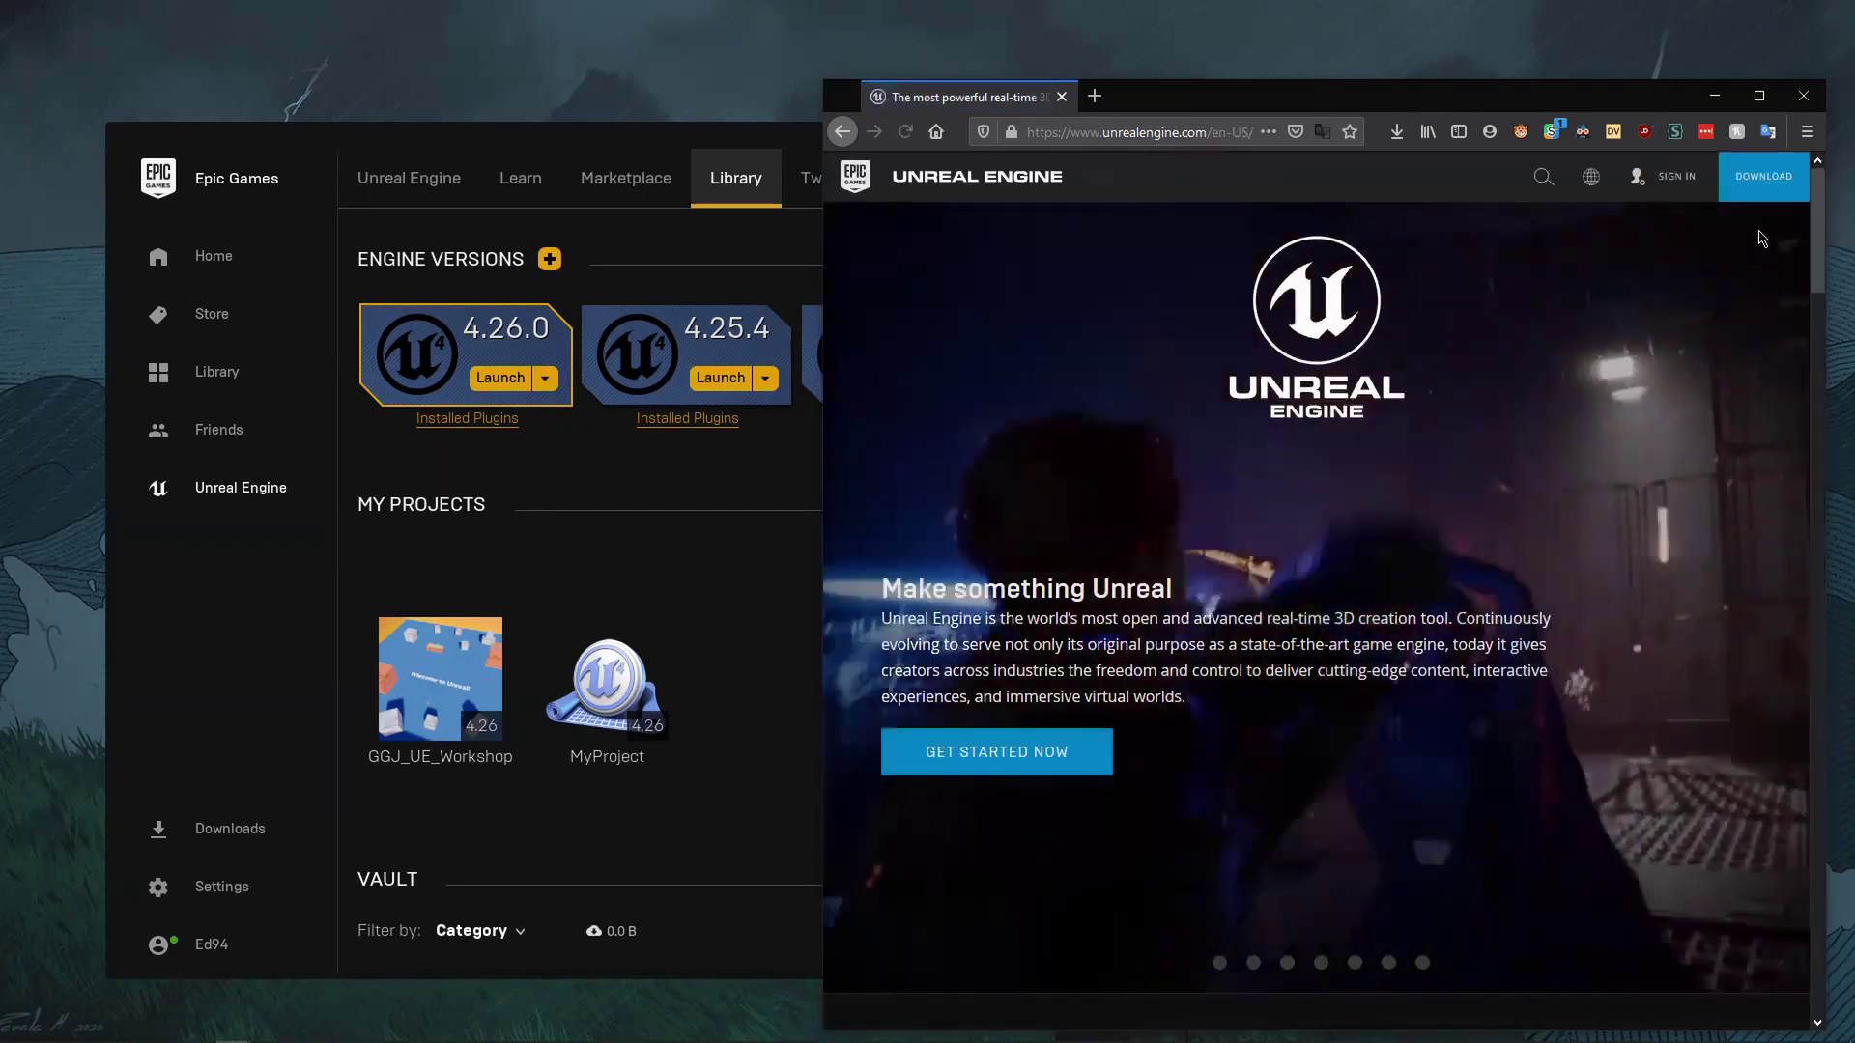
- Open the Unreal Engine download page, compare the Publishing and Creators license terms, and return to the website's home page
left_click(1787, 192)
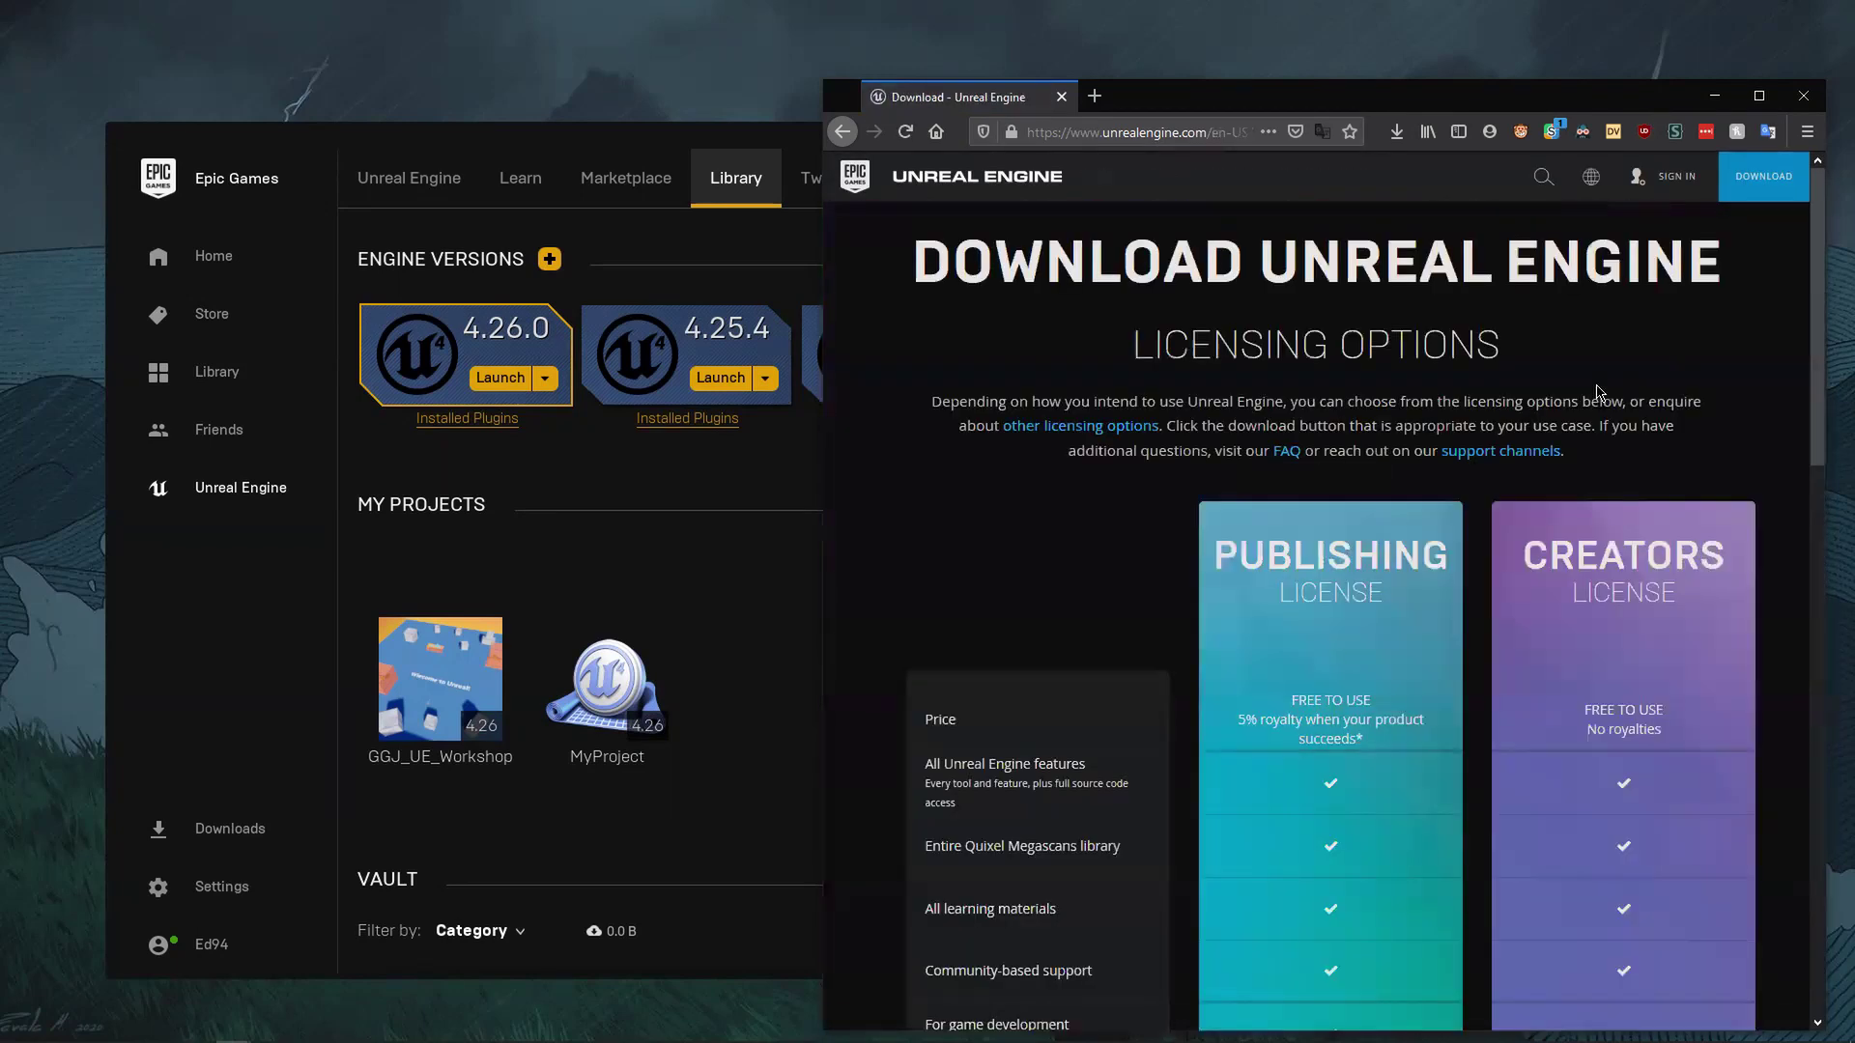
scroll(1732, 625, "down", 5)
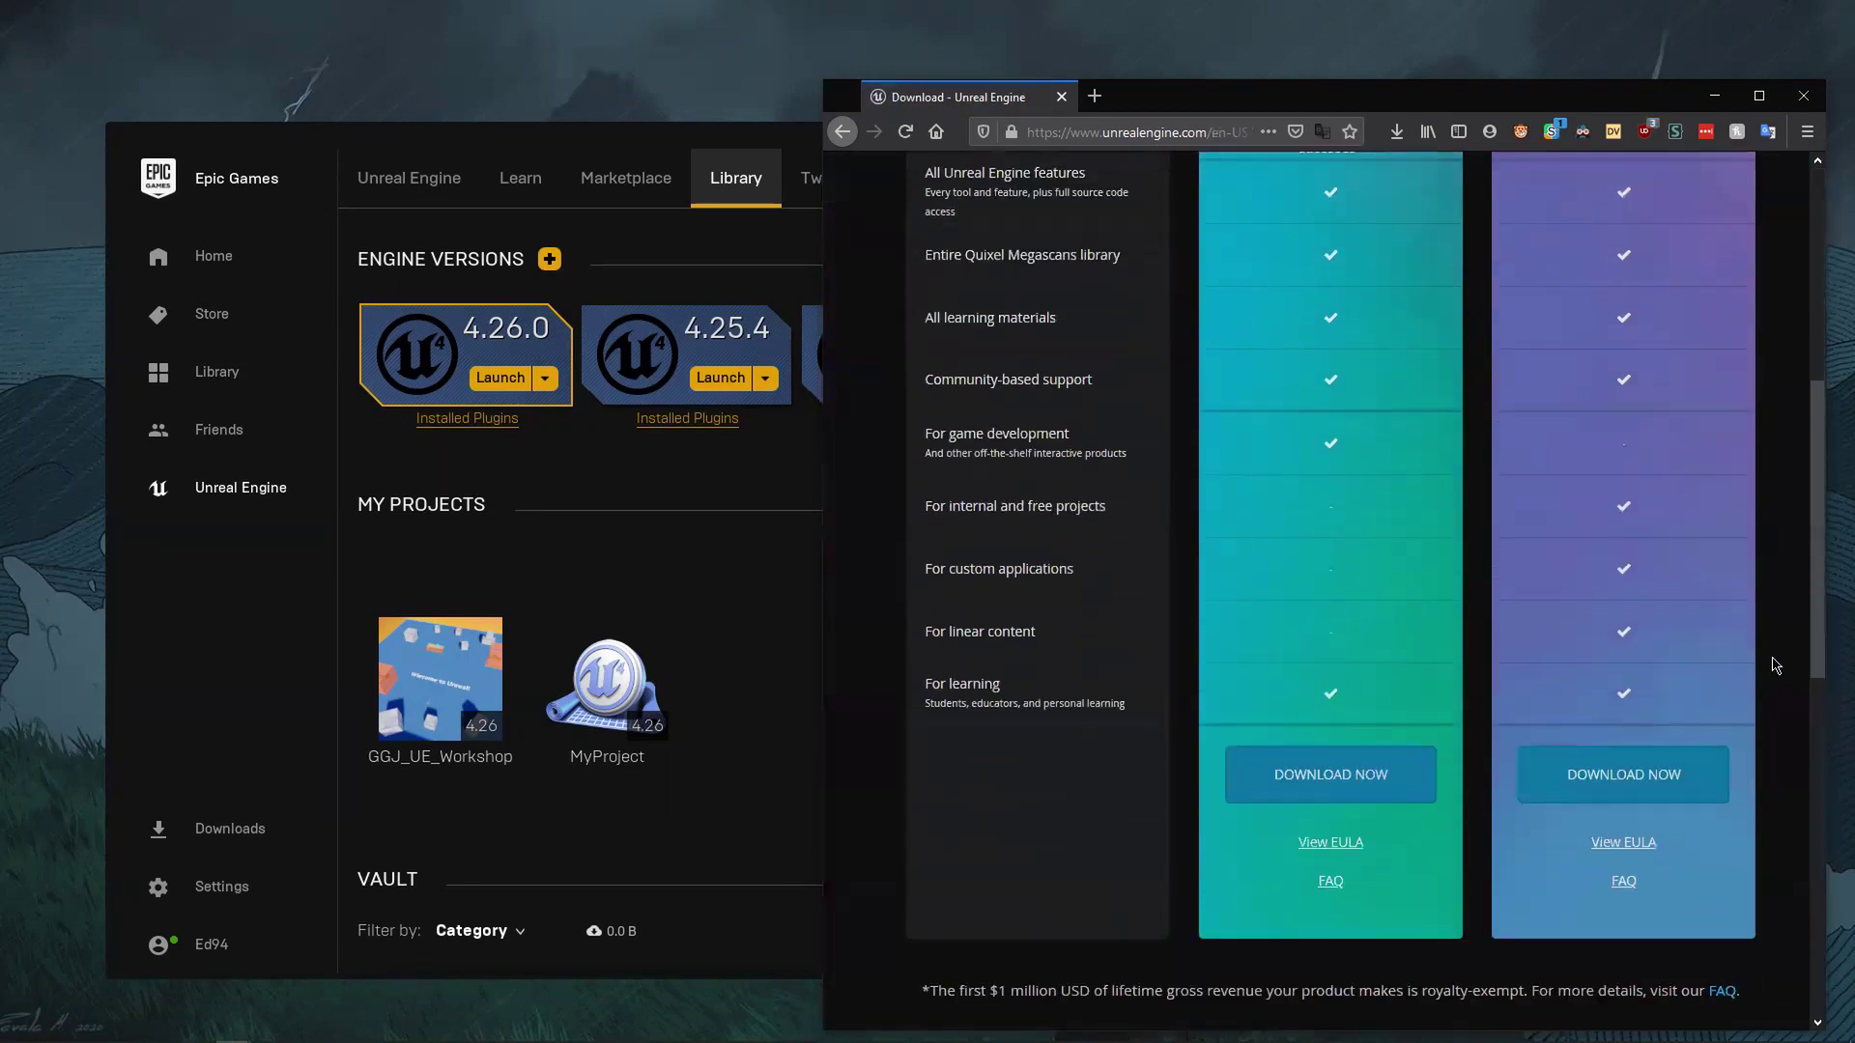
scroll(1584, 383, "up", 3)
mouse_move(1584, 384)
scroll(1661, 667, "down", 3)
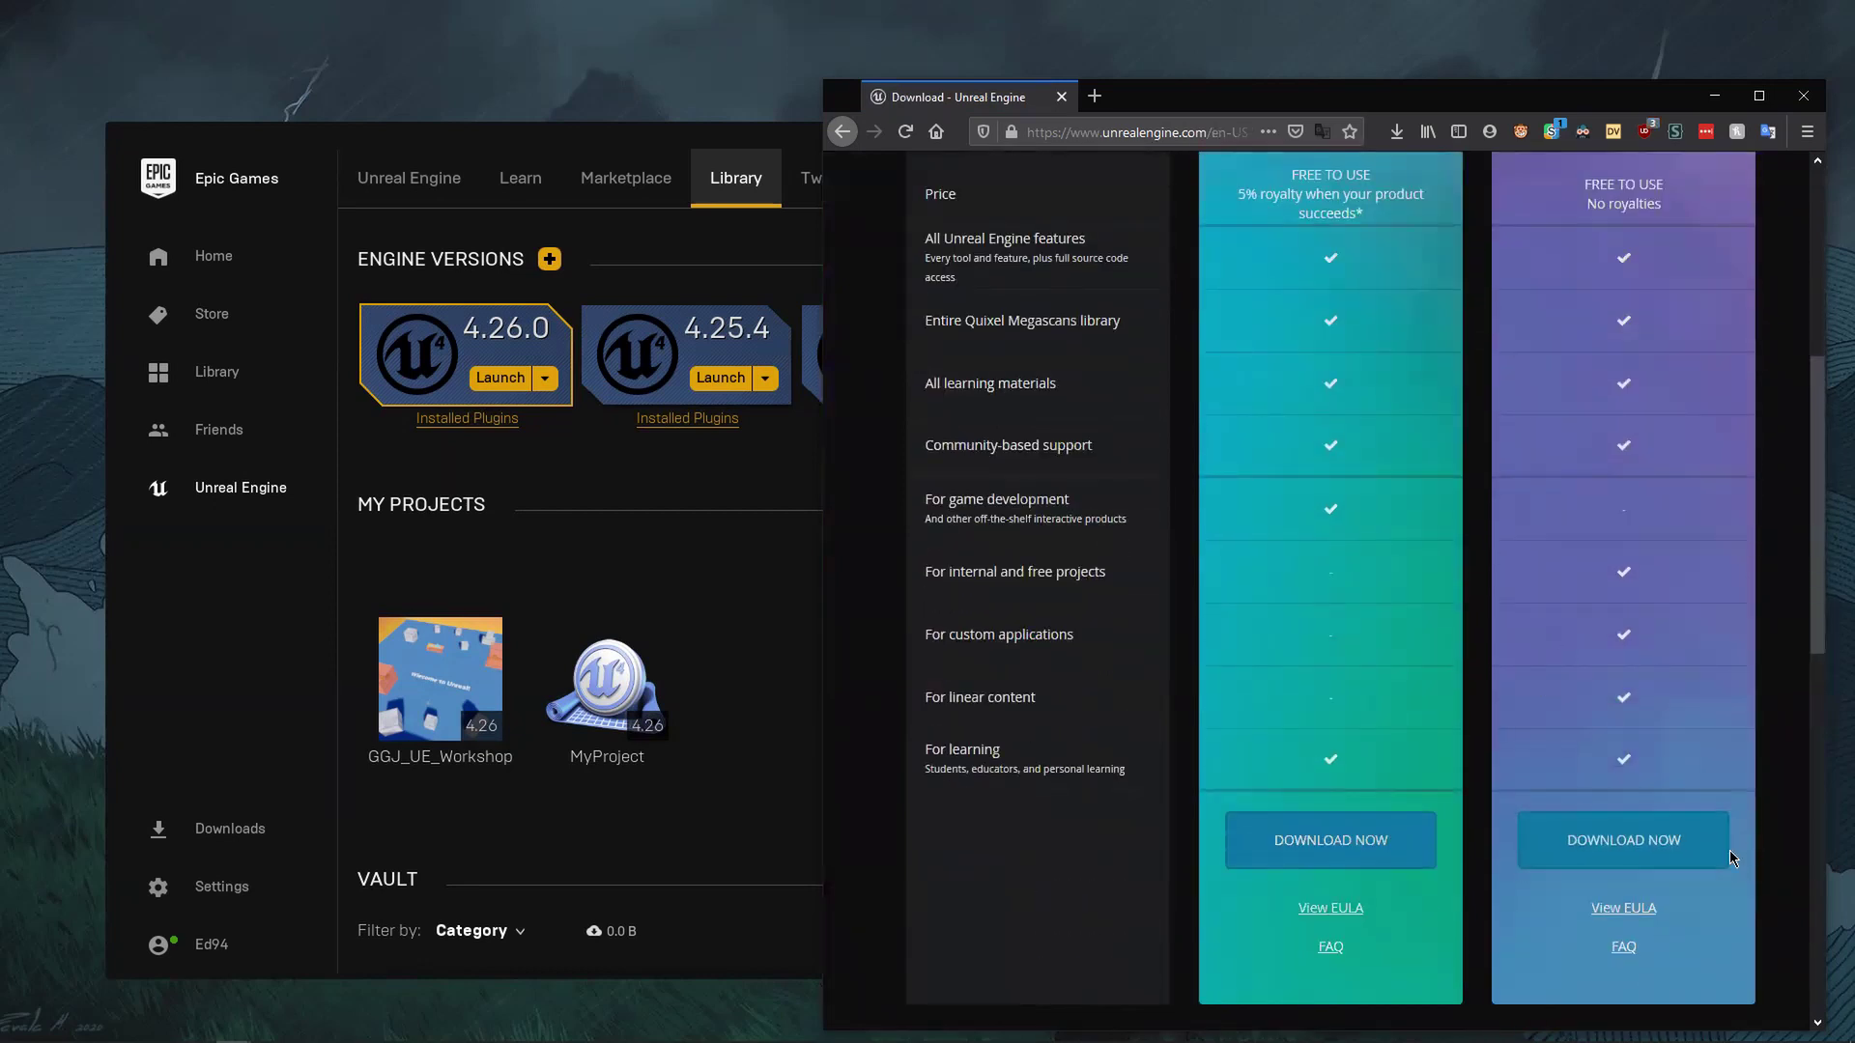
scroll(1292, 676, "up", 3)
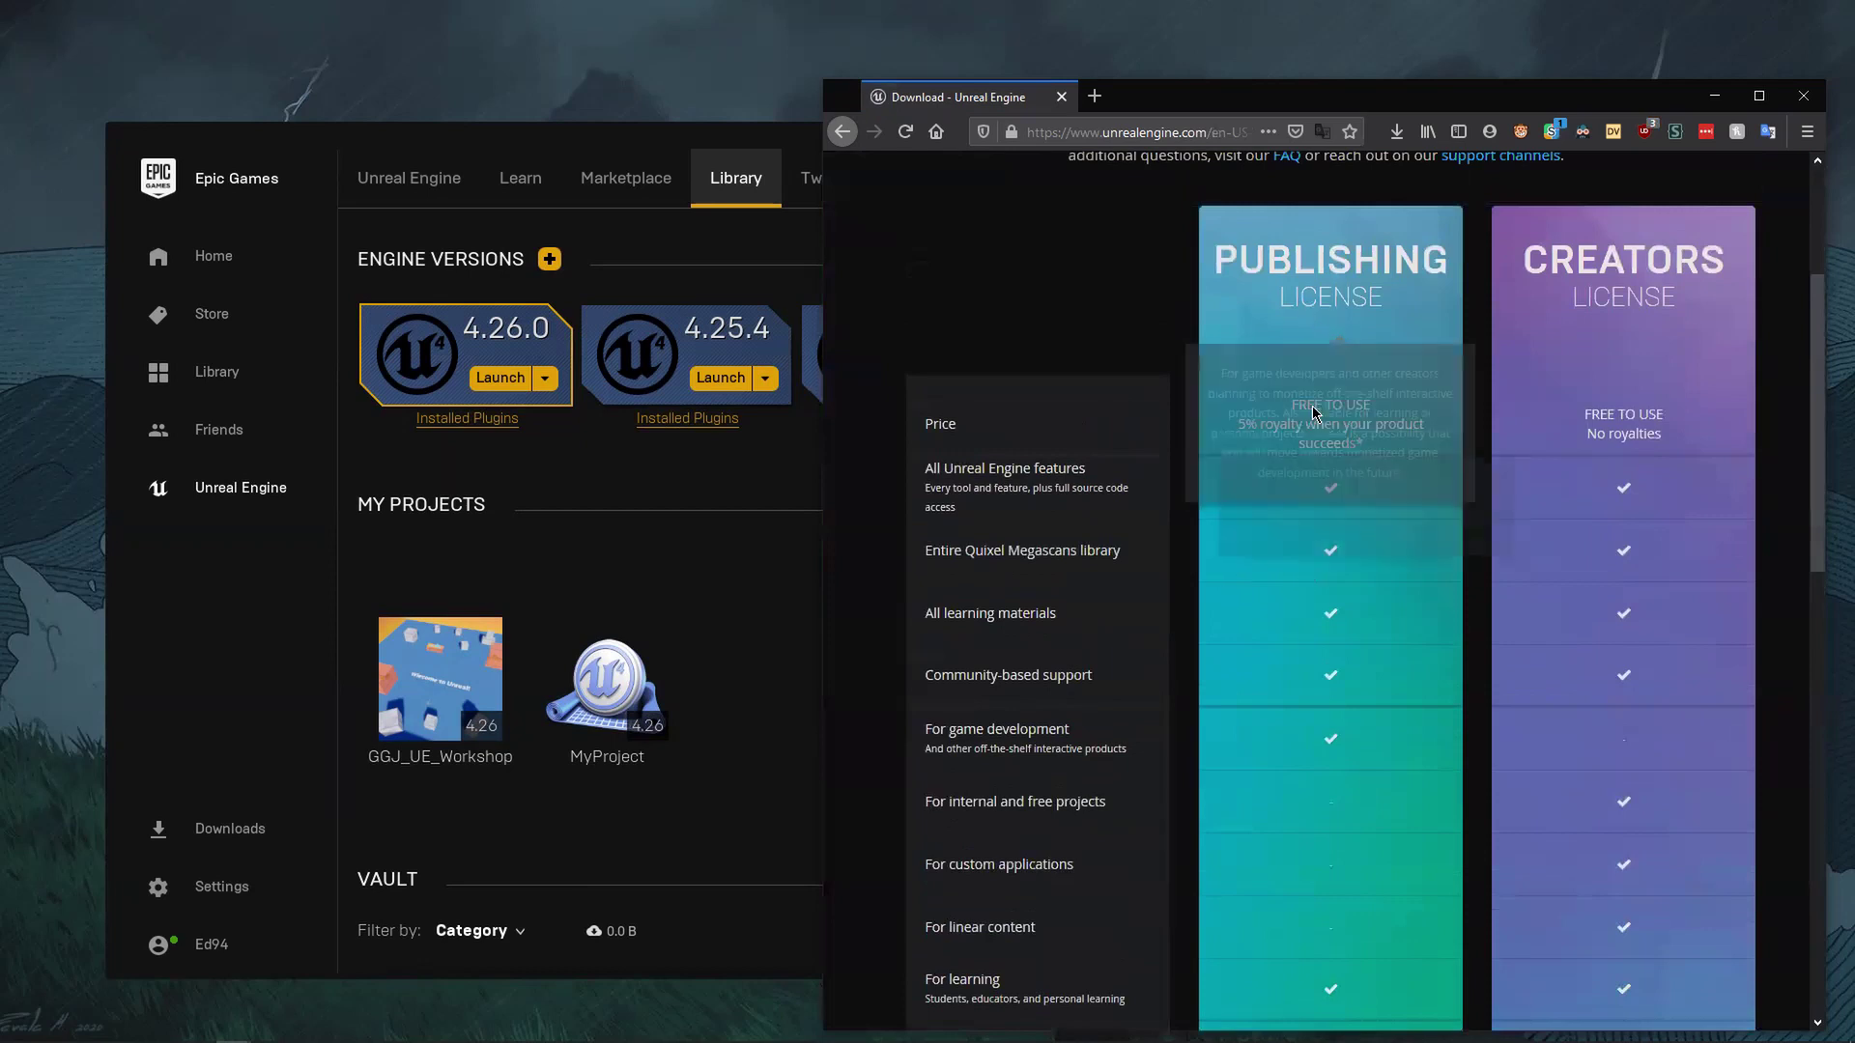
scroll(1449, 725, "down", 3)
scroll(1492, 764, "down", 1)
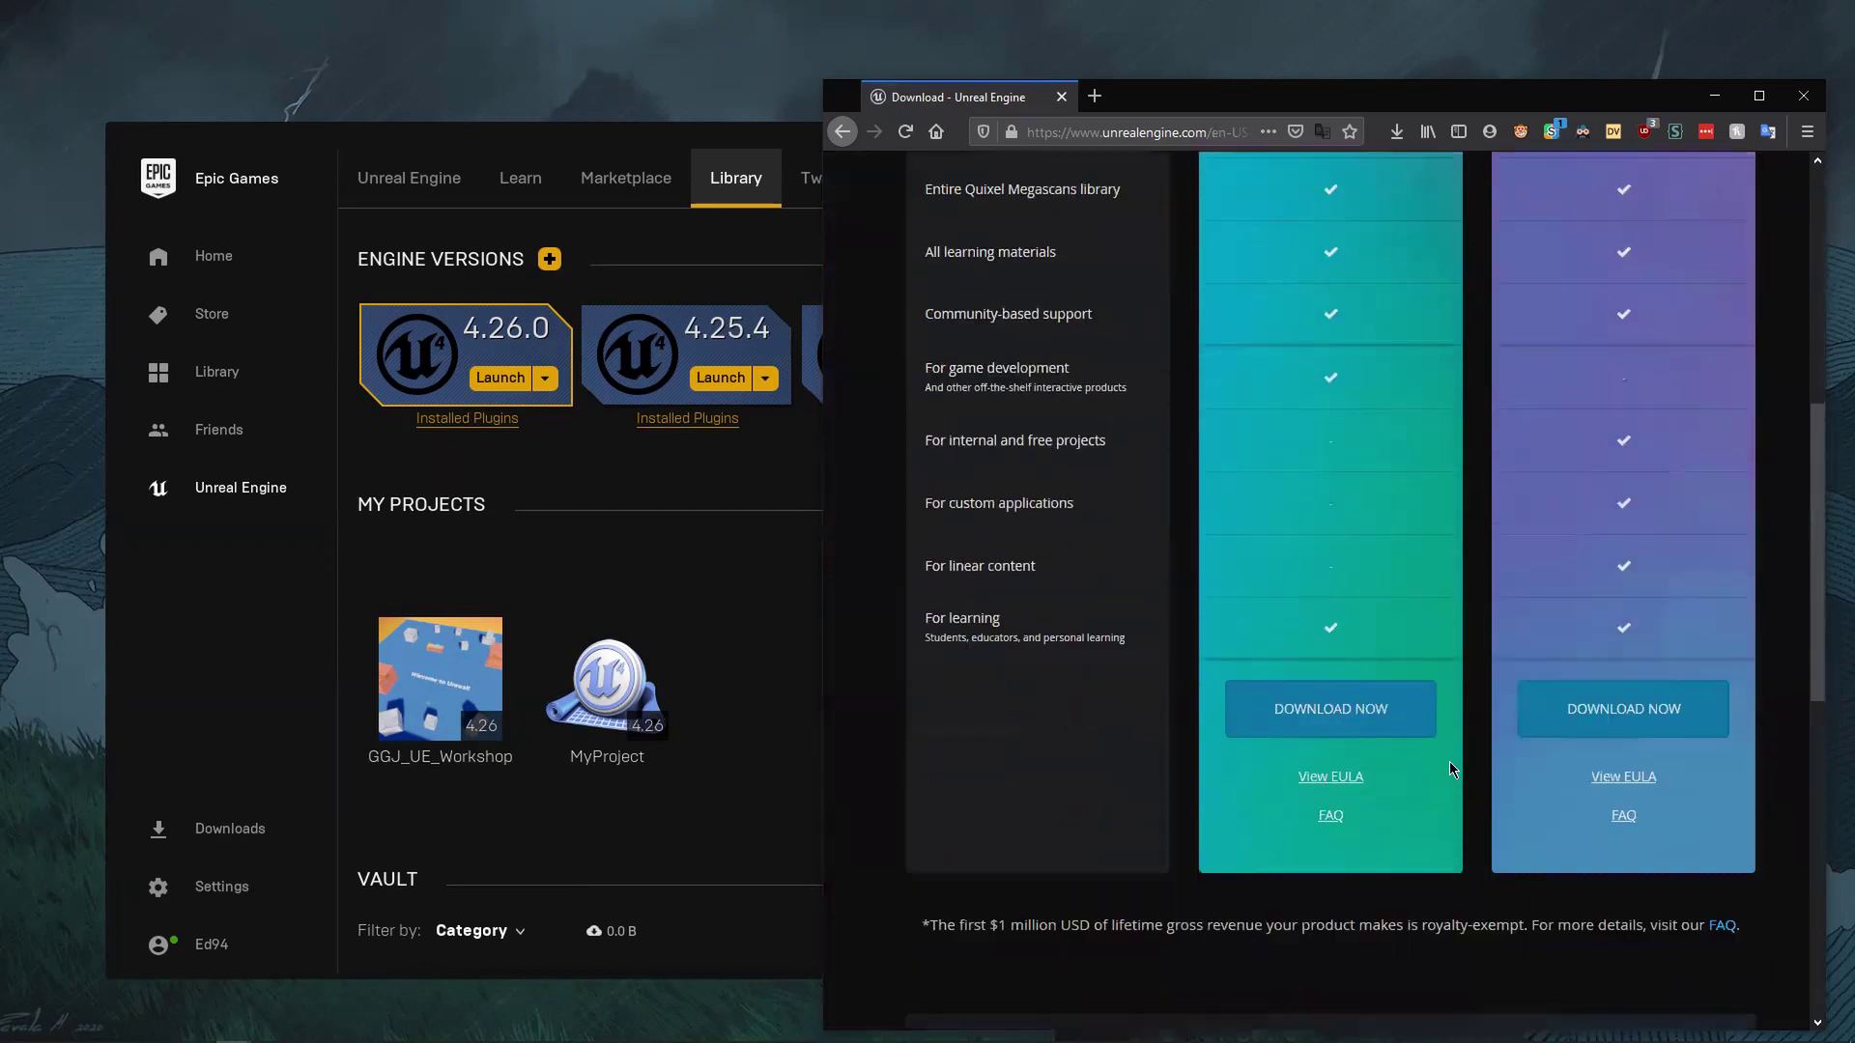
scroll(1410, 802, "up", 3)
scroll(1479, 579, "up", 4)
scroll(1491, 626, "down", 7)
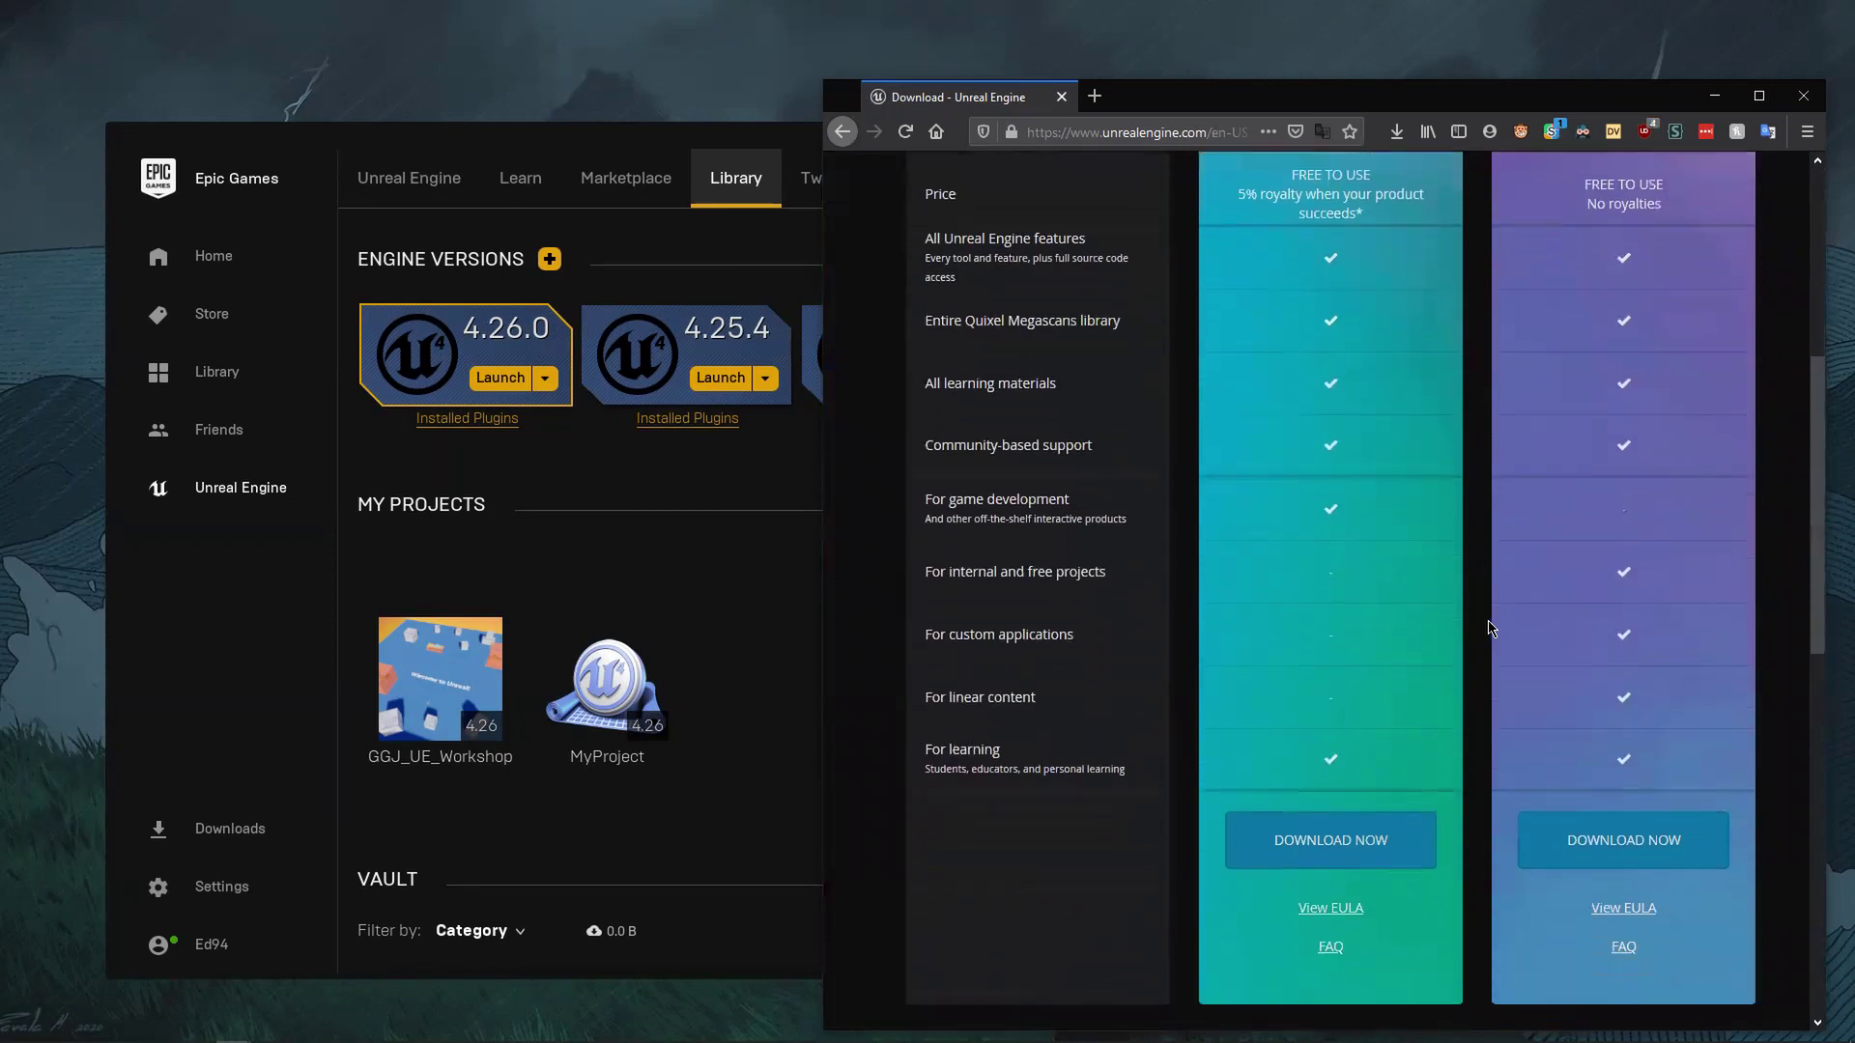
scroll(1478, 647, "up", 2)
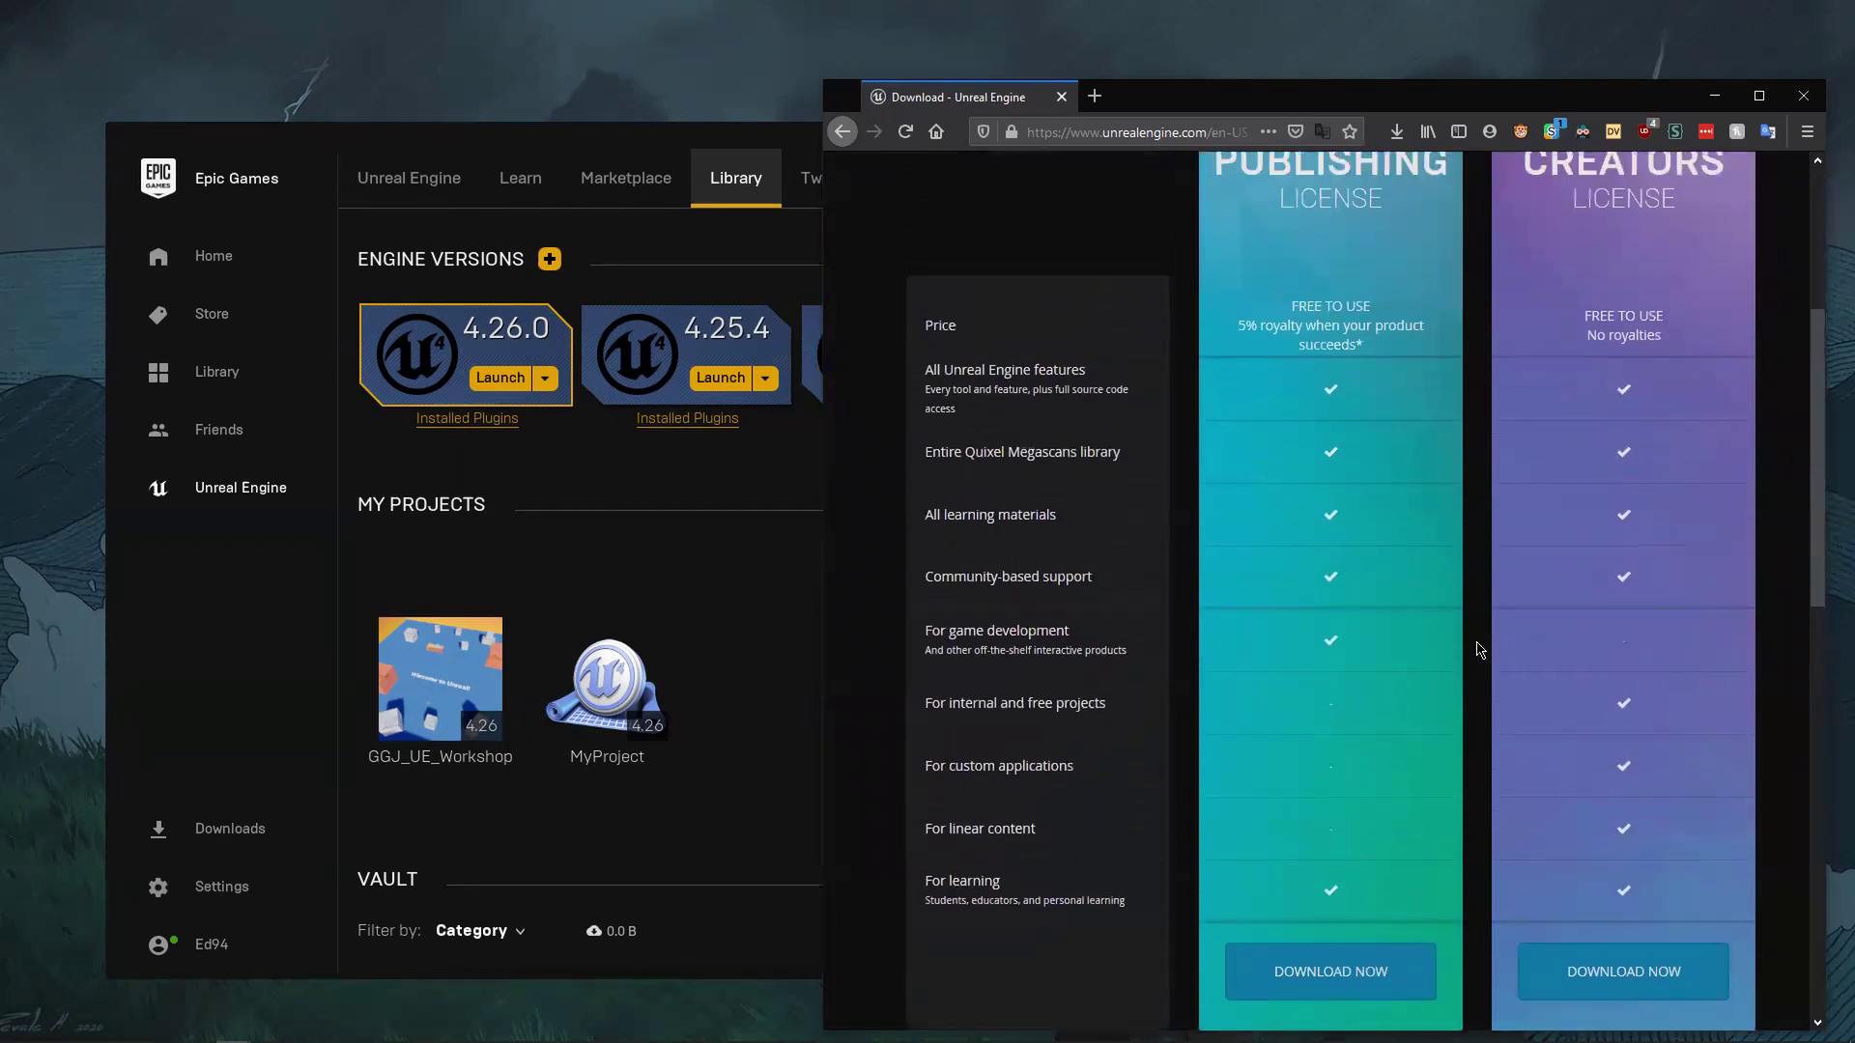
scroll(1478, 647, "up", 5)
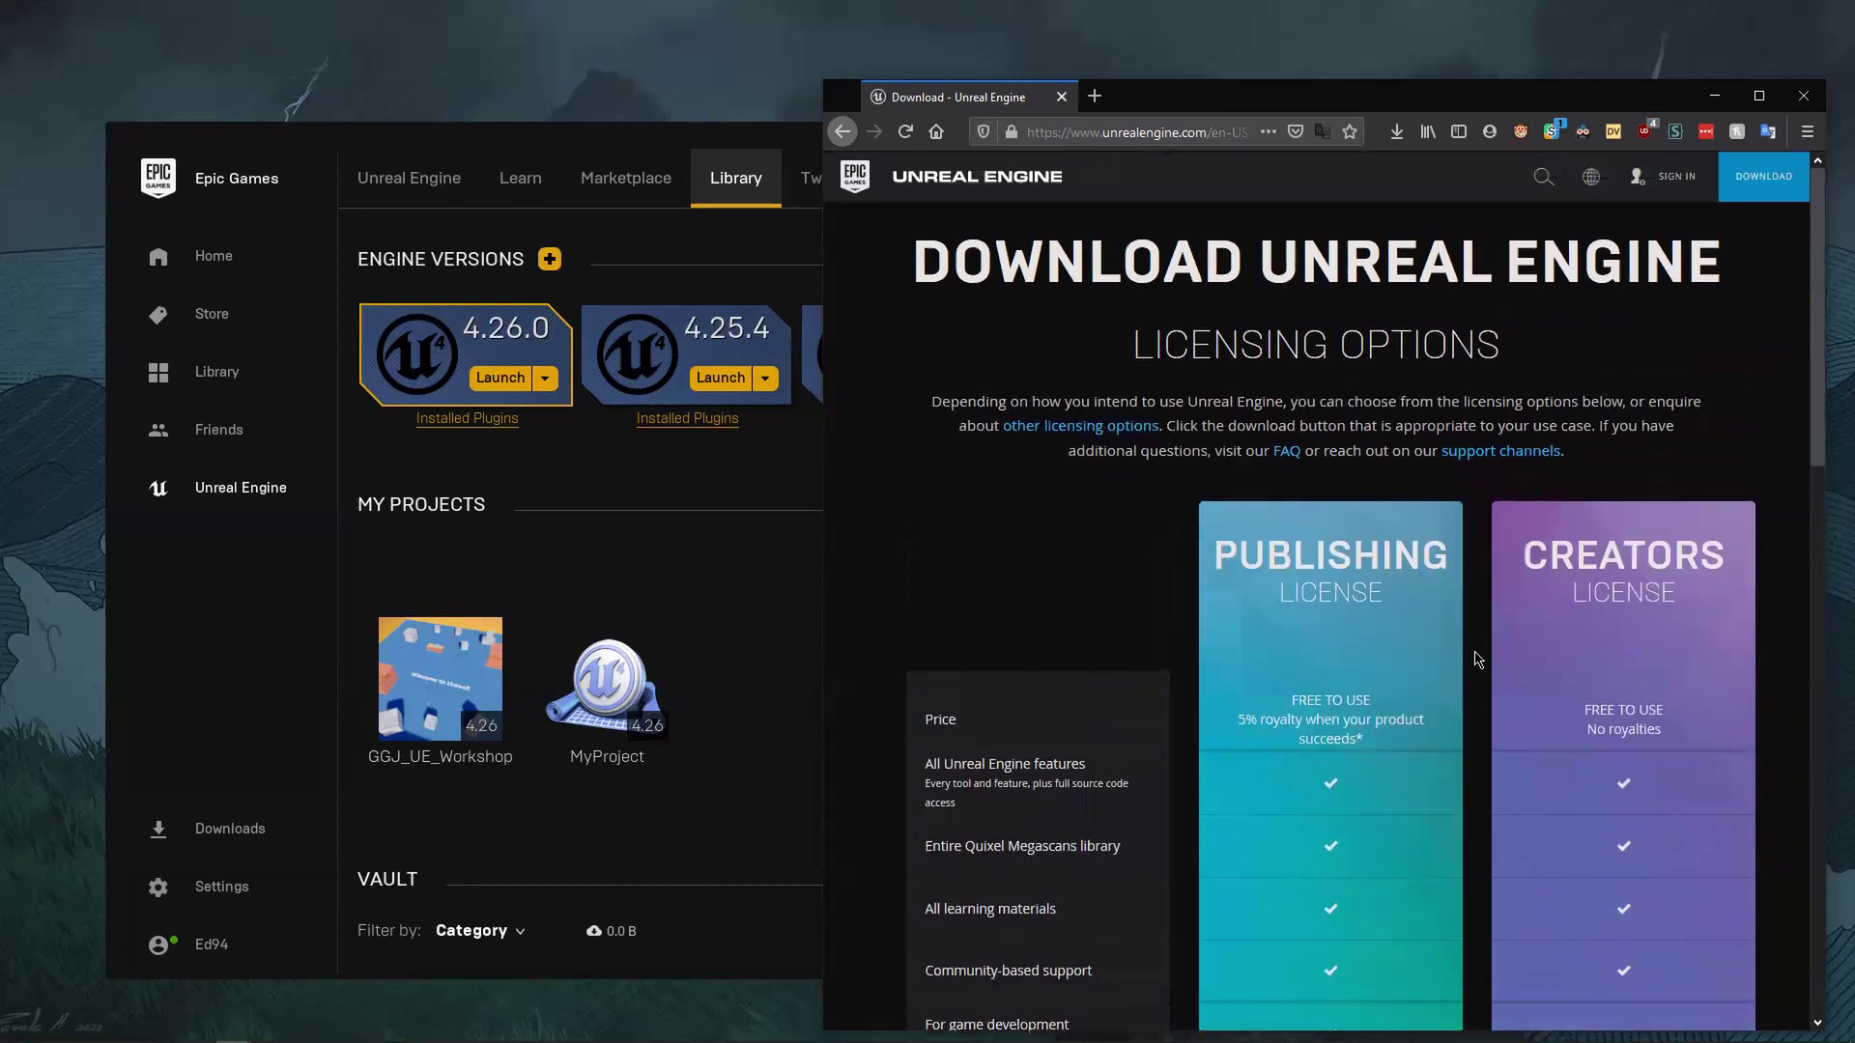
scroll(1469, 579, "down", 5)
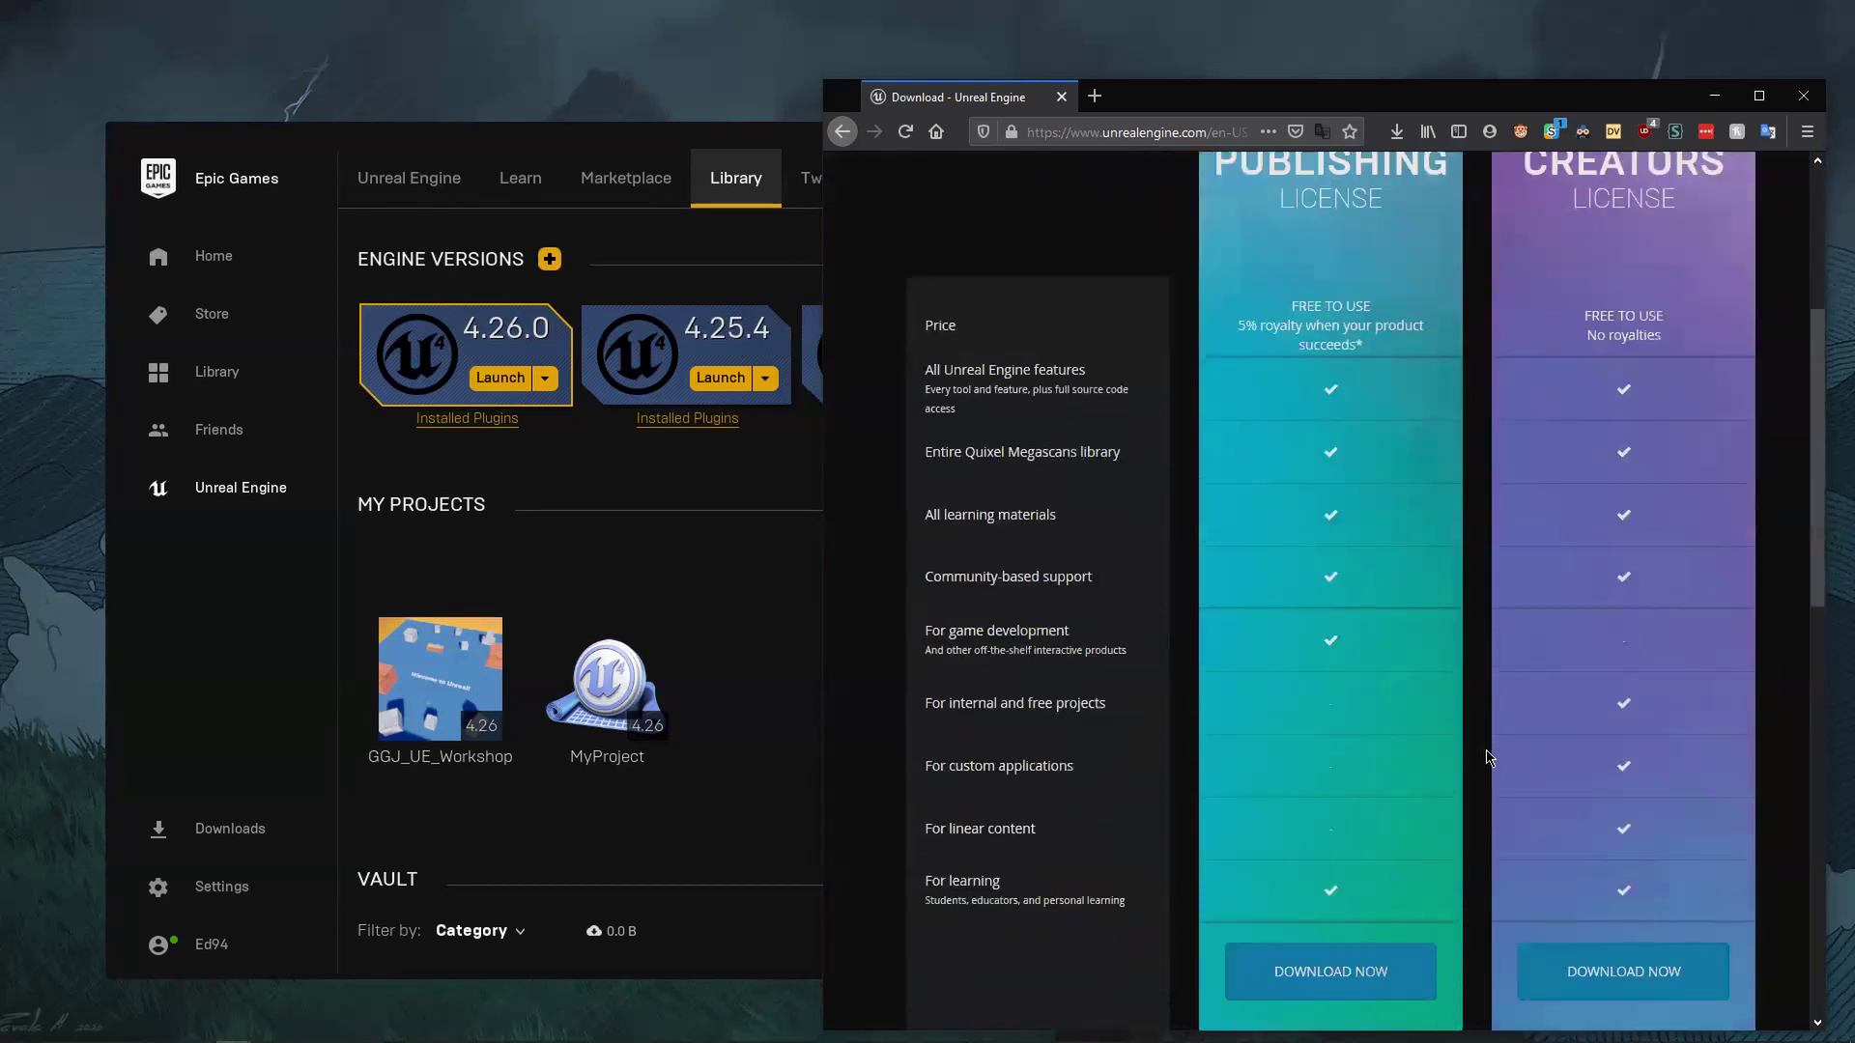
scroll(1479, 744, "down", 9)
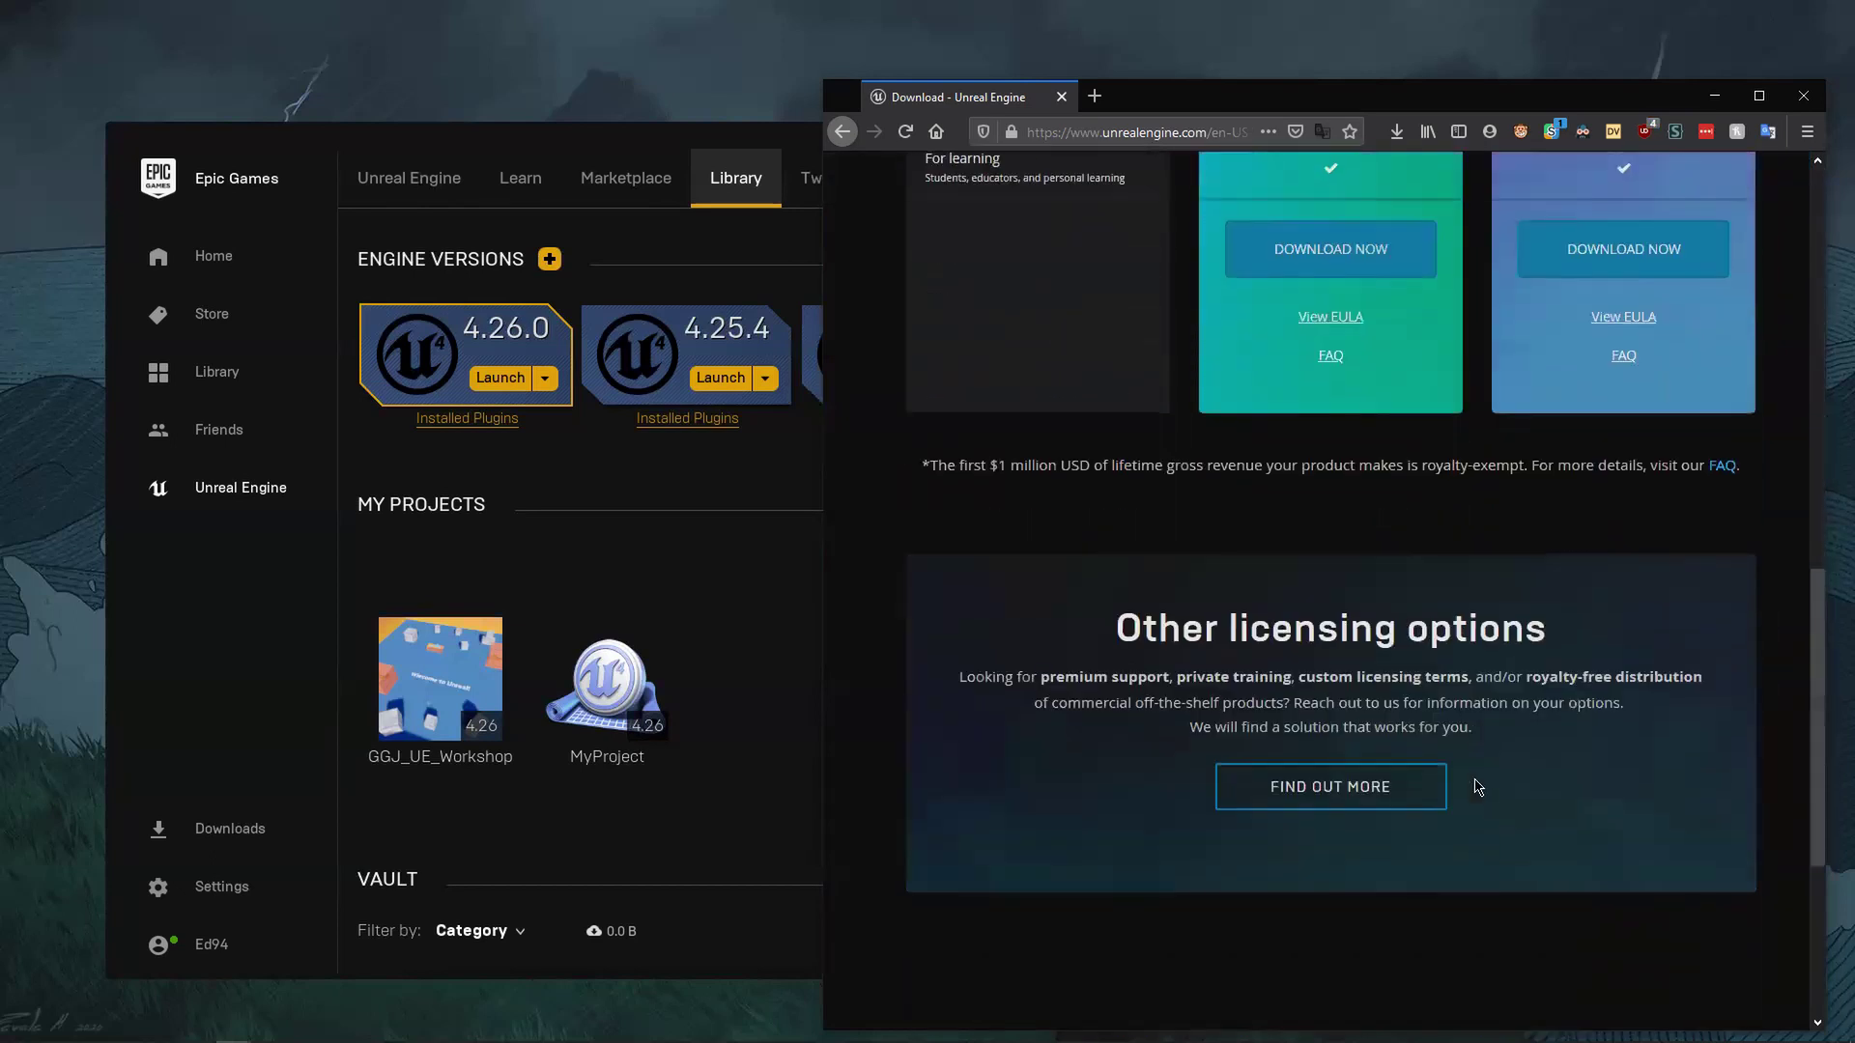
scroll(1481, 783, "up", 14)
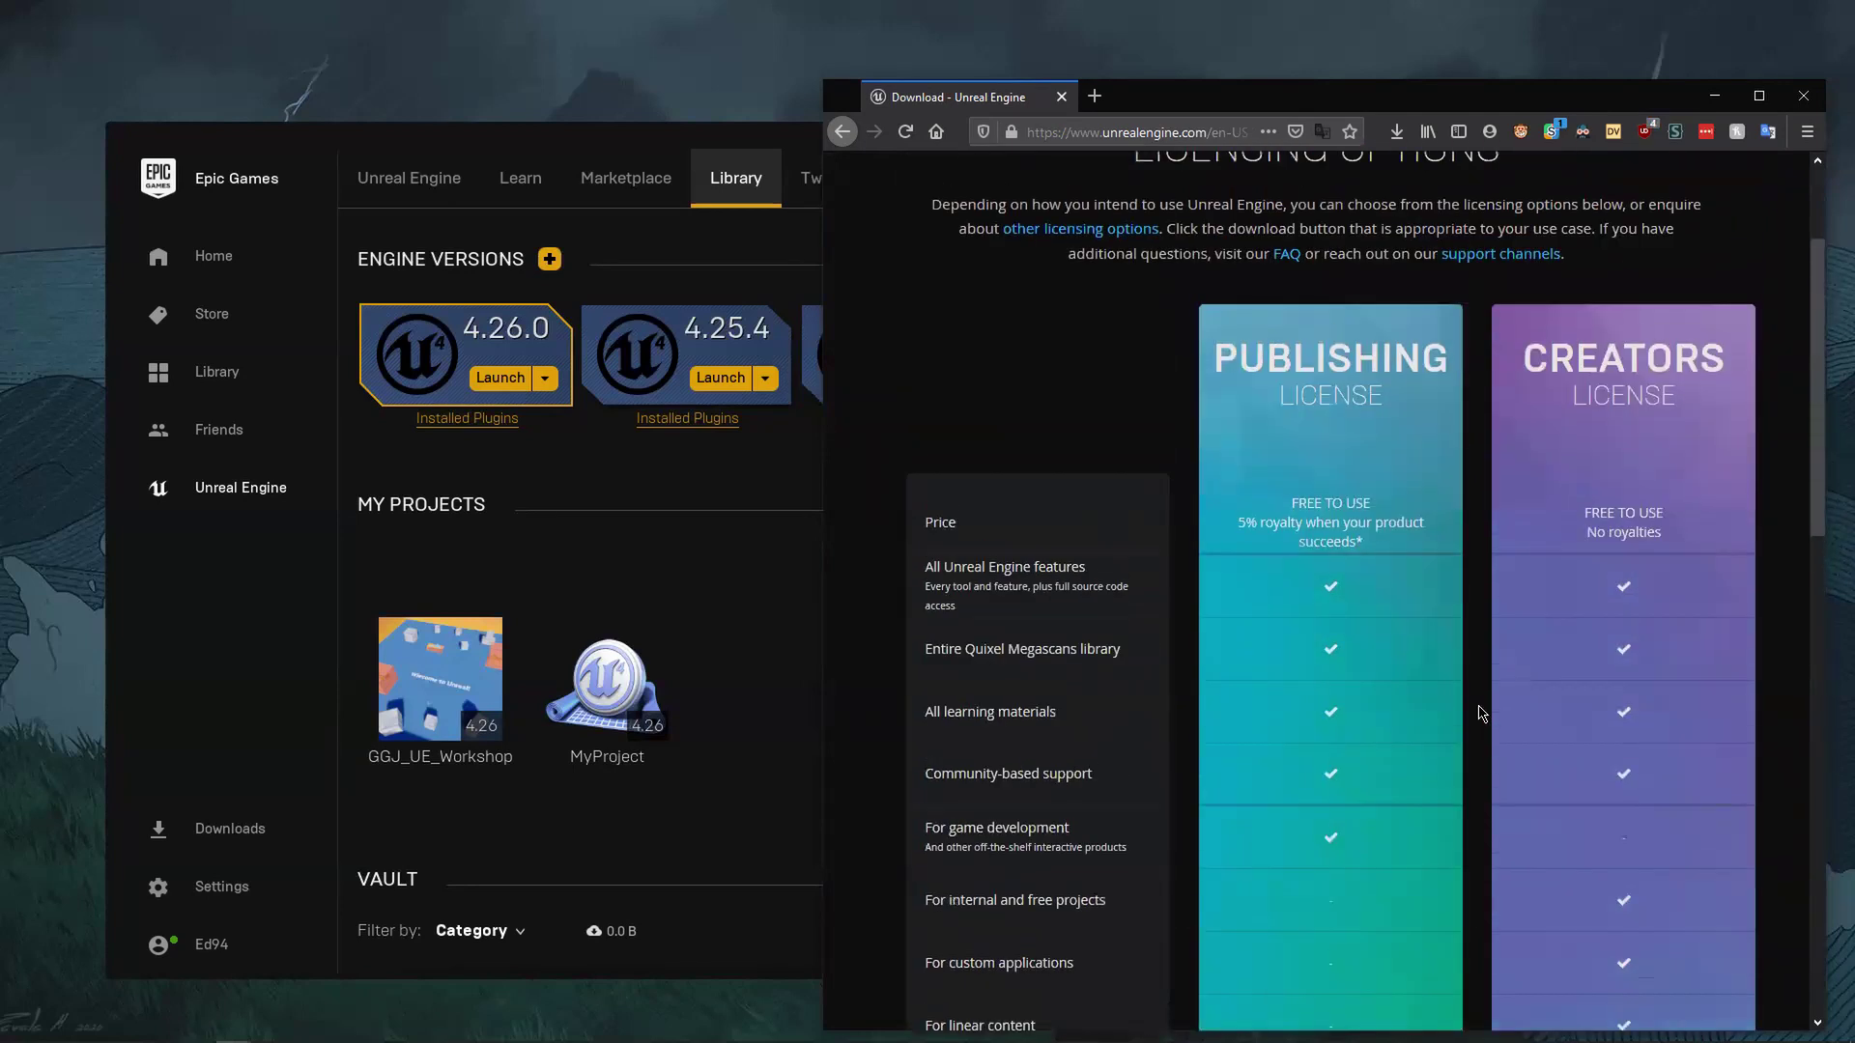
key("alt+Left")
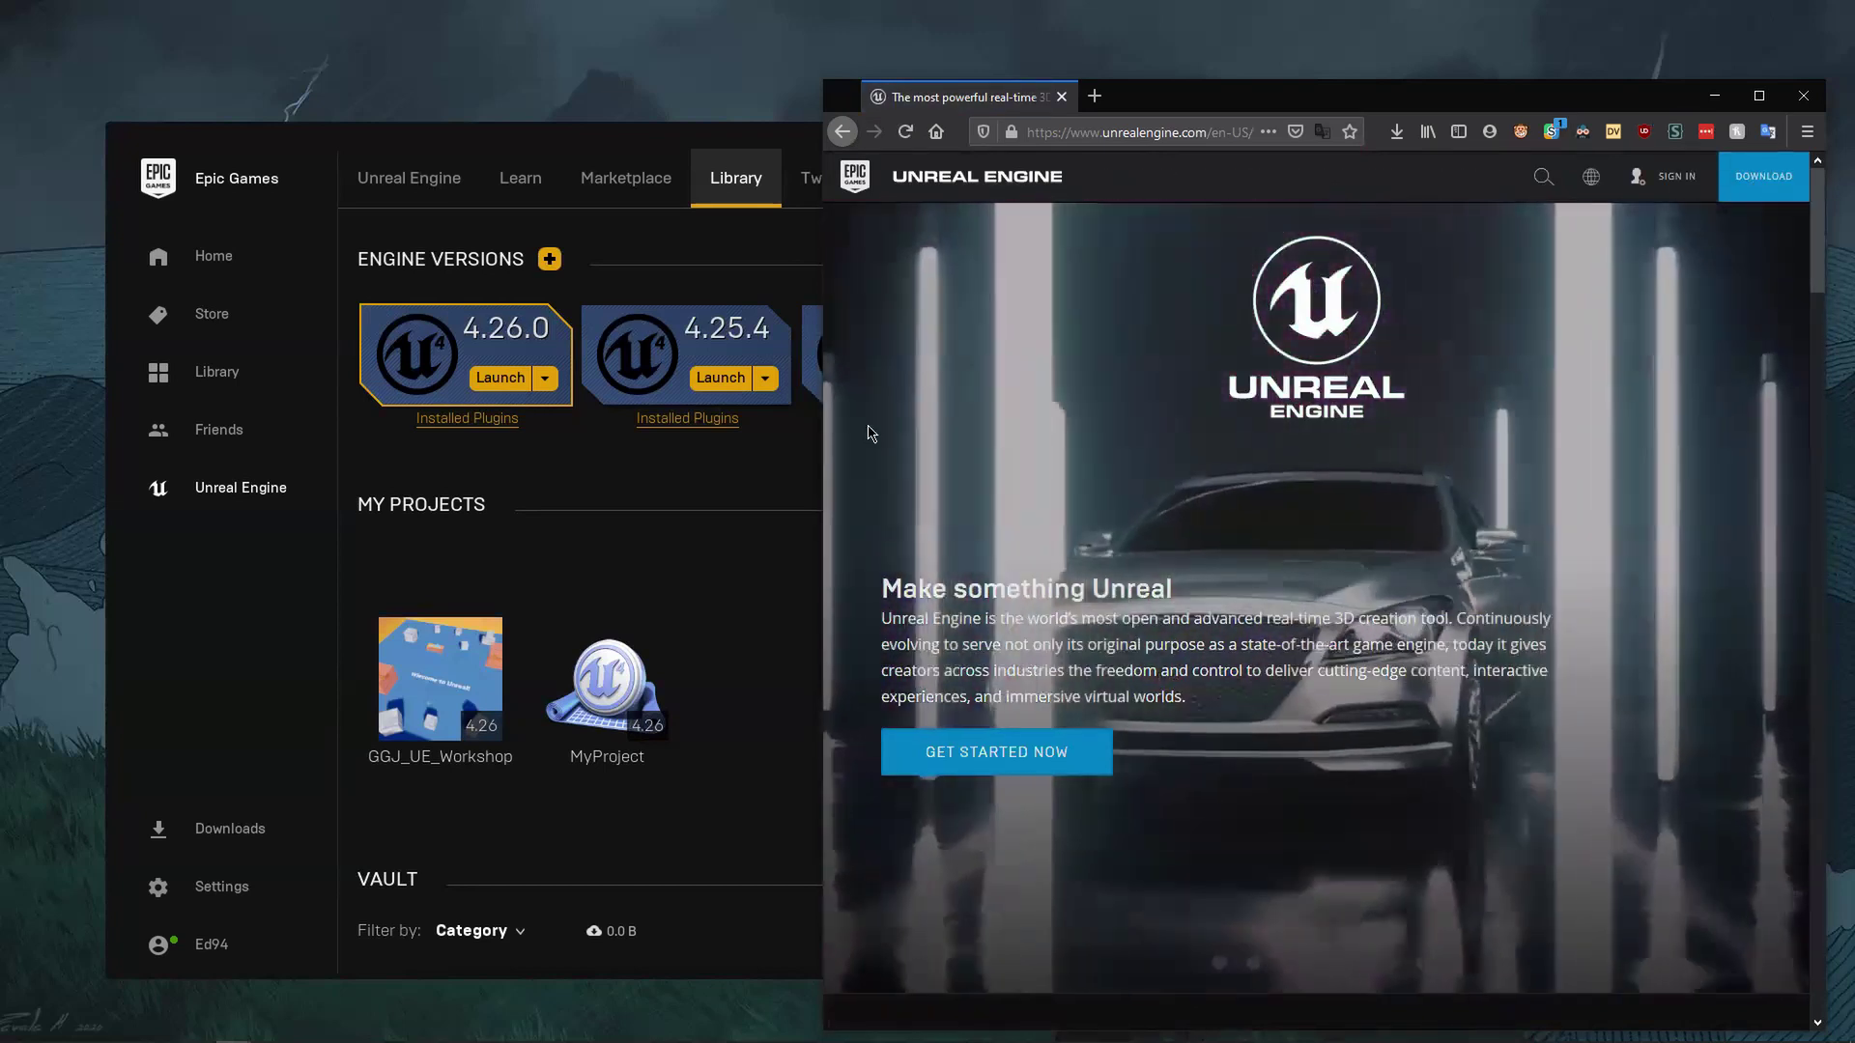
- Switch to the Epic Games Launcher, move its window toward the middle of the desktop and launch engine version 4.26.0
left_click_drag(275, 187, 409, 184)
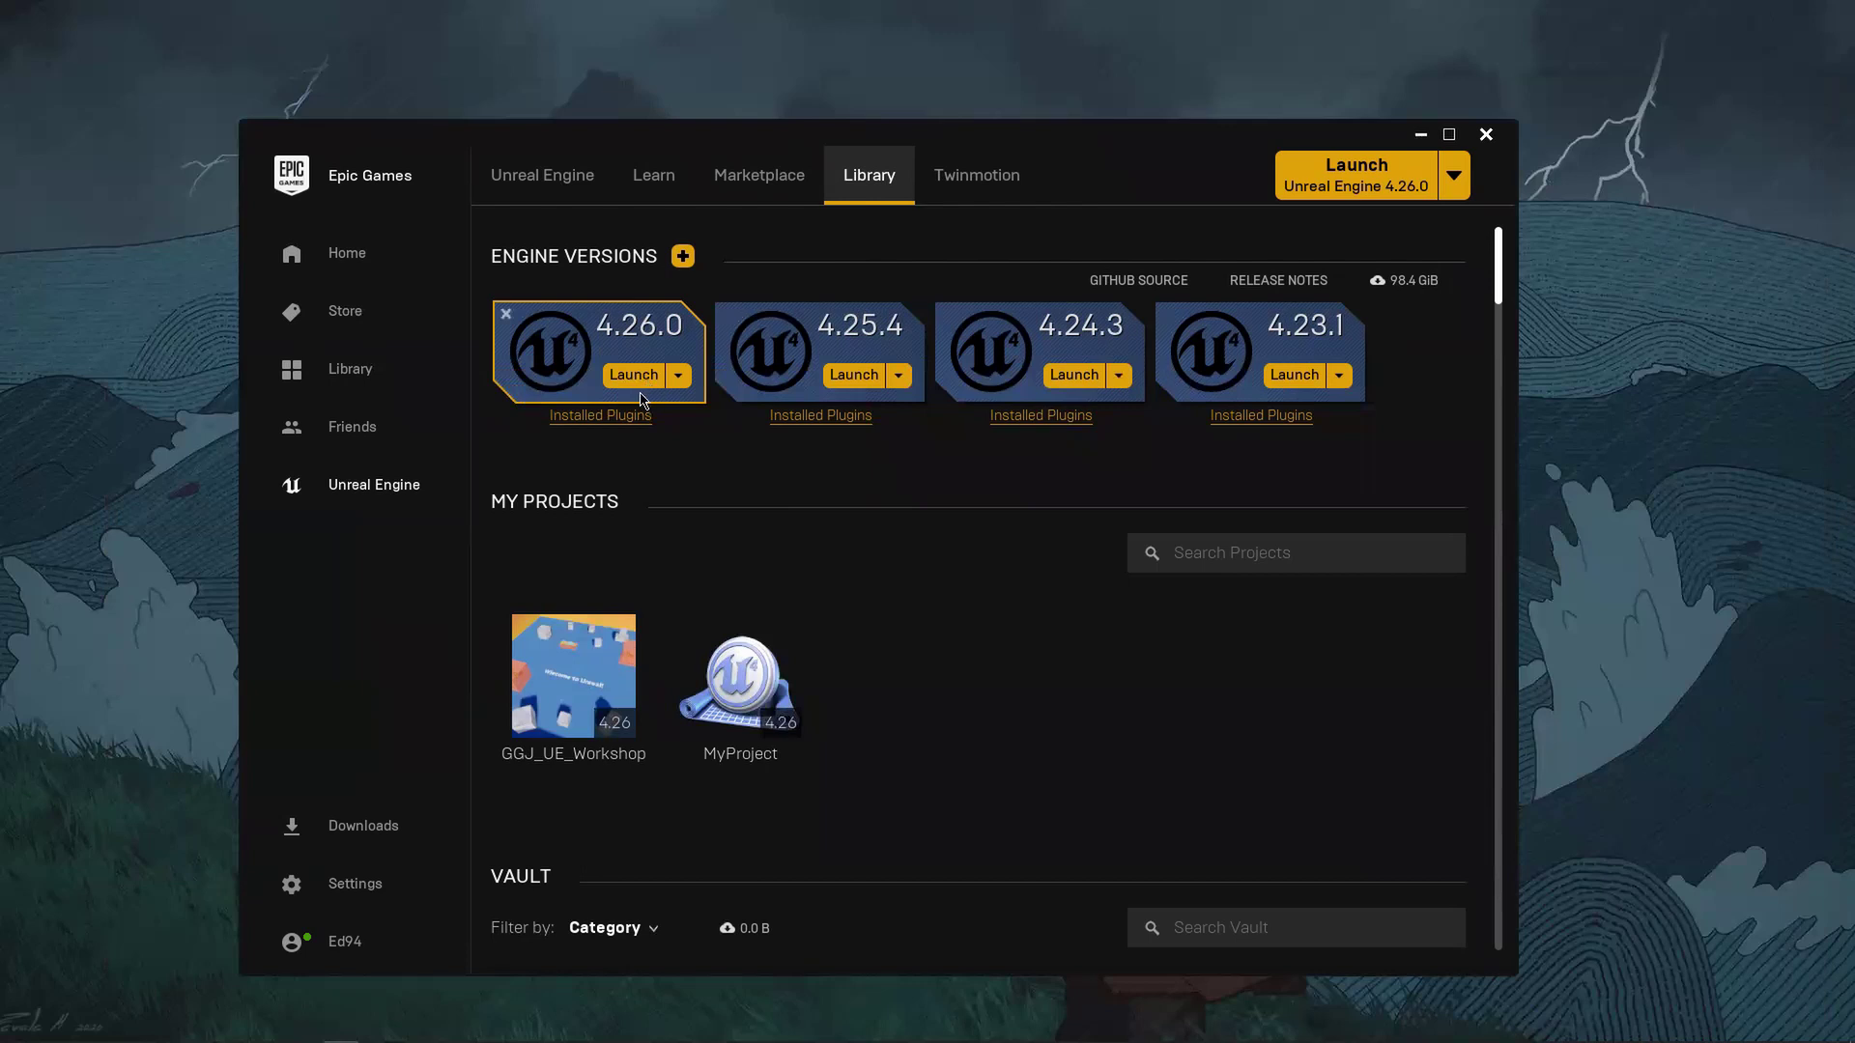
left_click(641, 377)
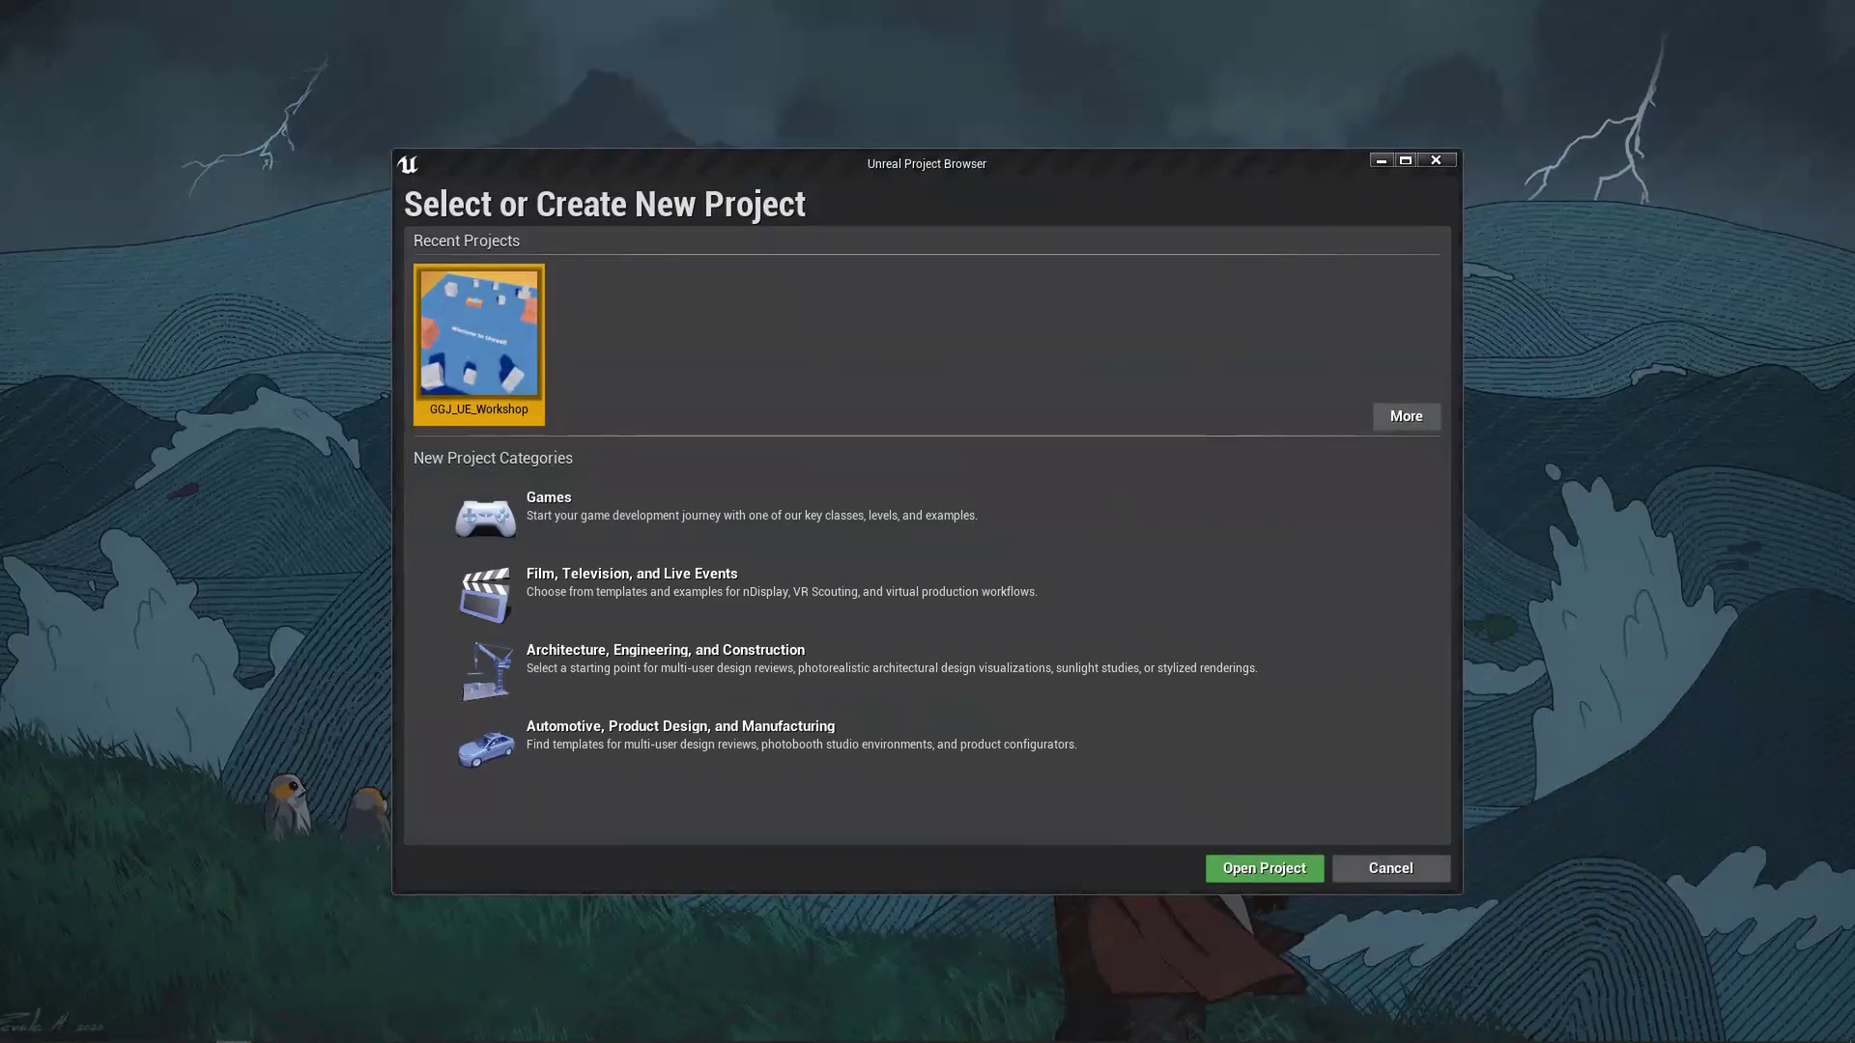
- Bring the browser window with the GitHub repositories page onto the desktop and widen it
left_click_drag(1854, 166, 569, 45)
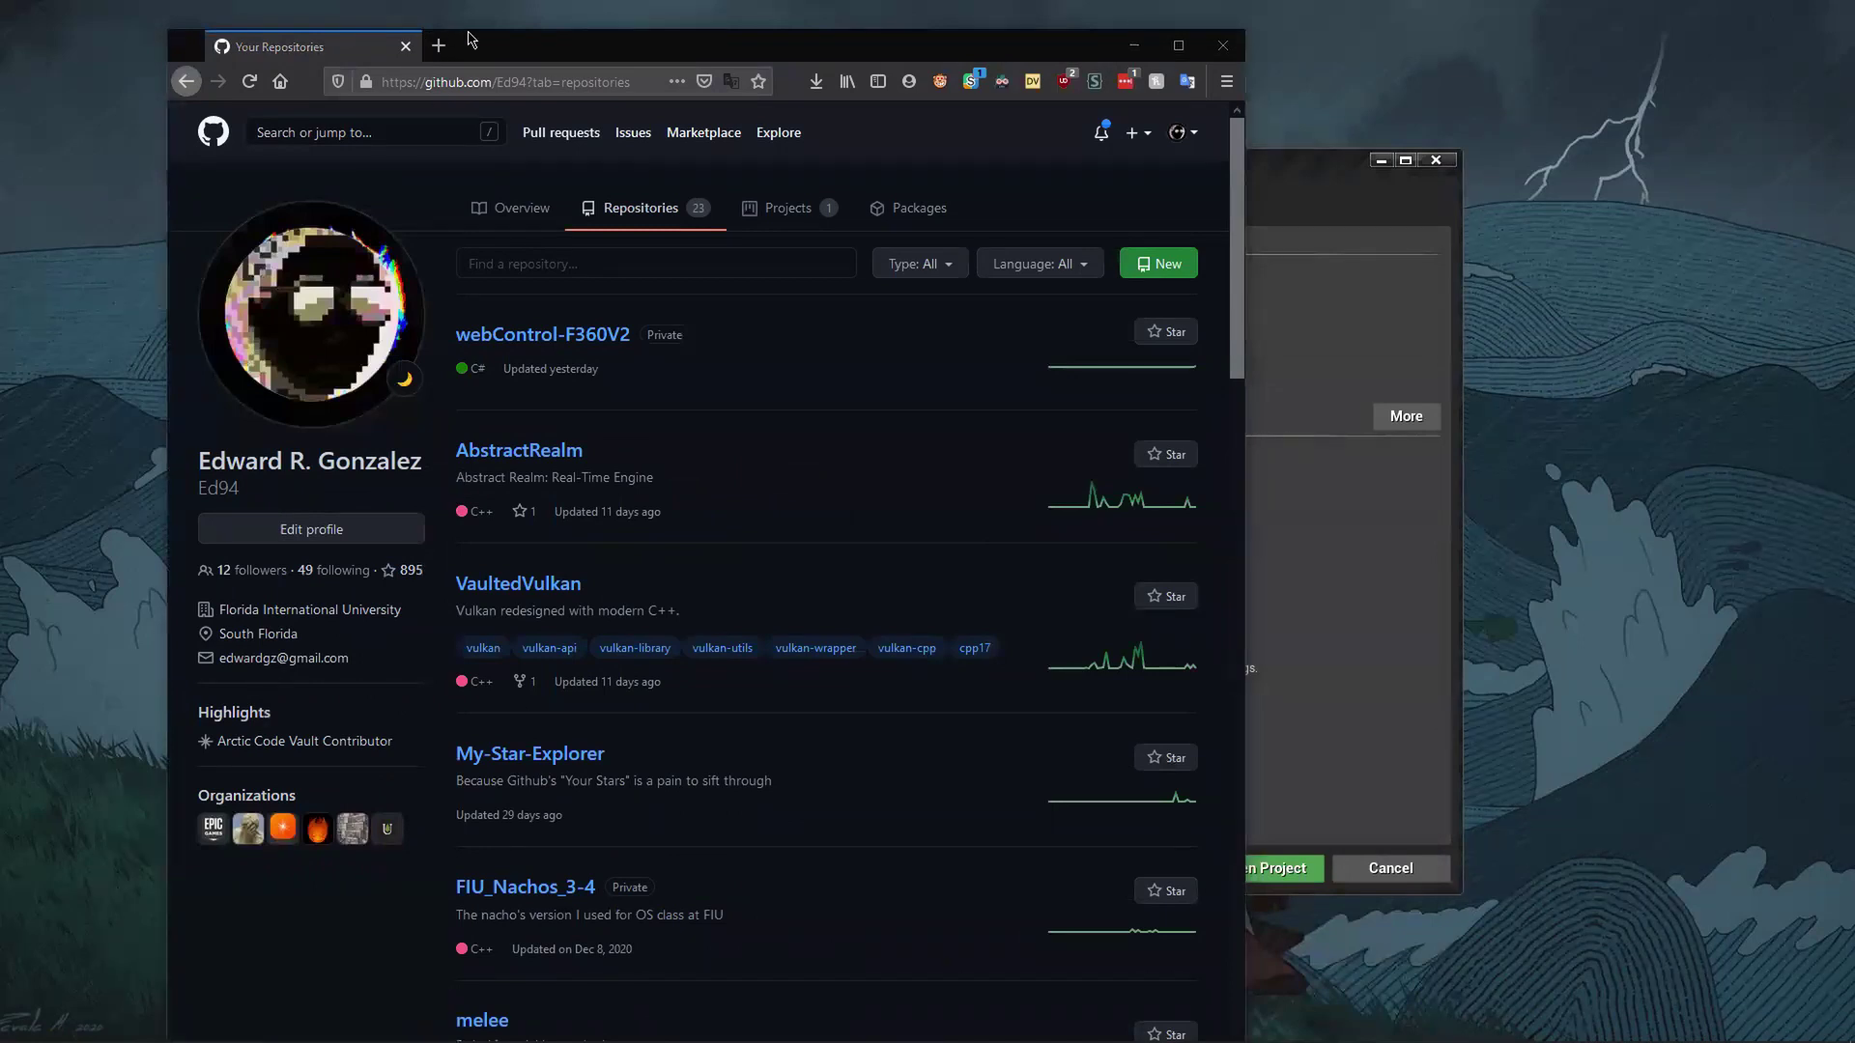
left_click_drag(465, 30, 450, 69)
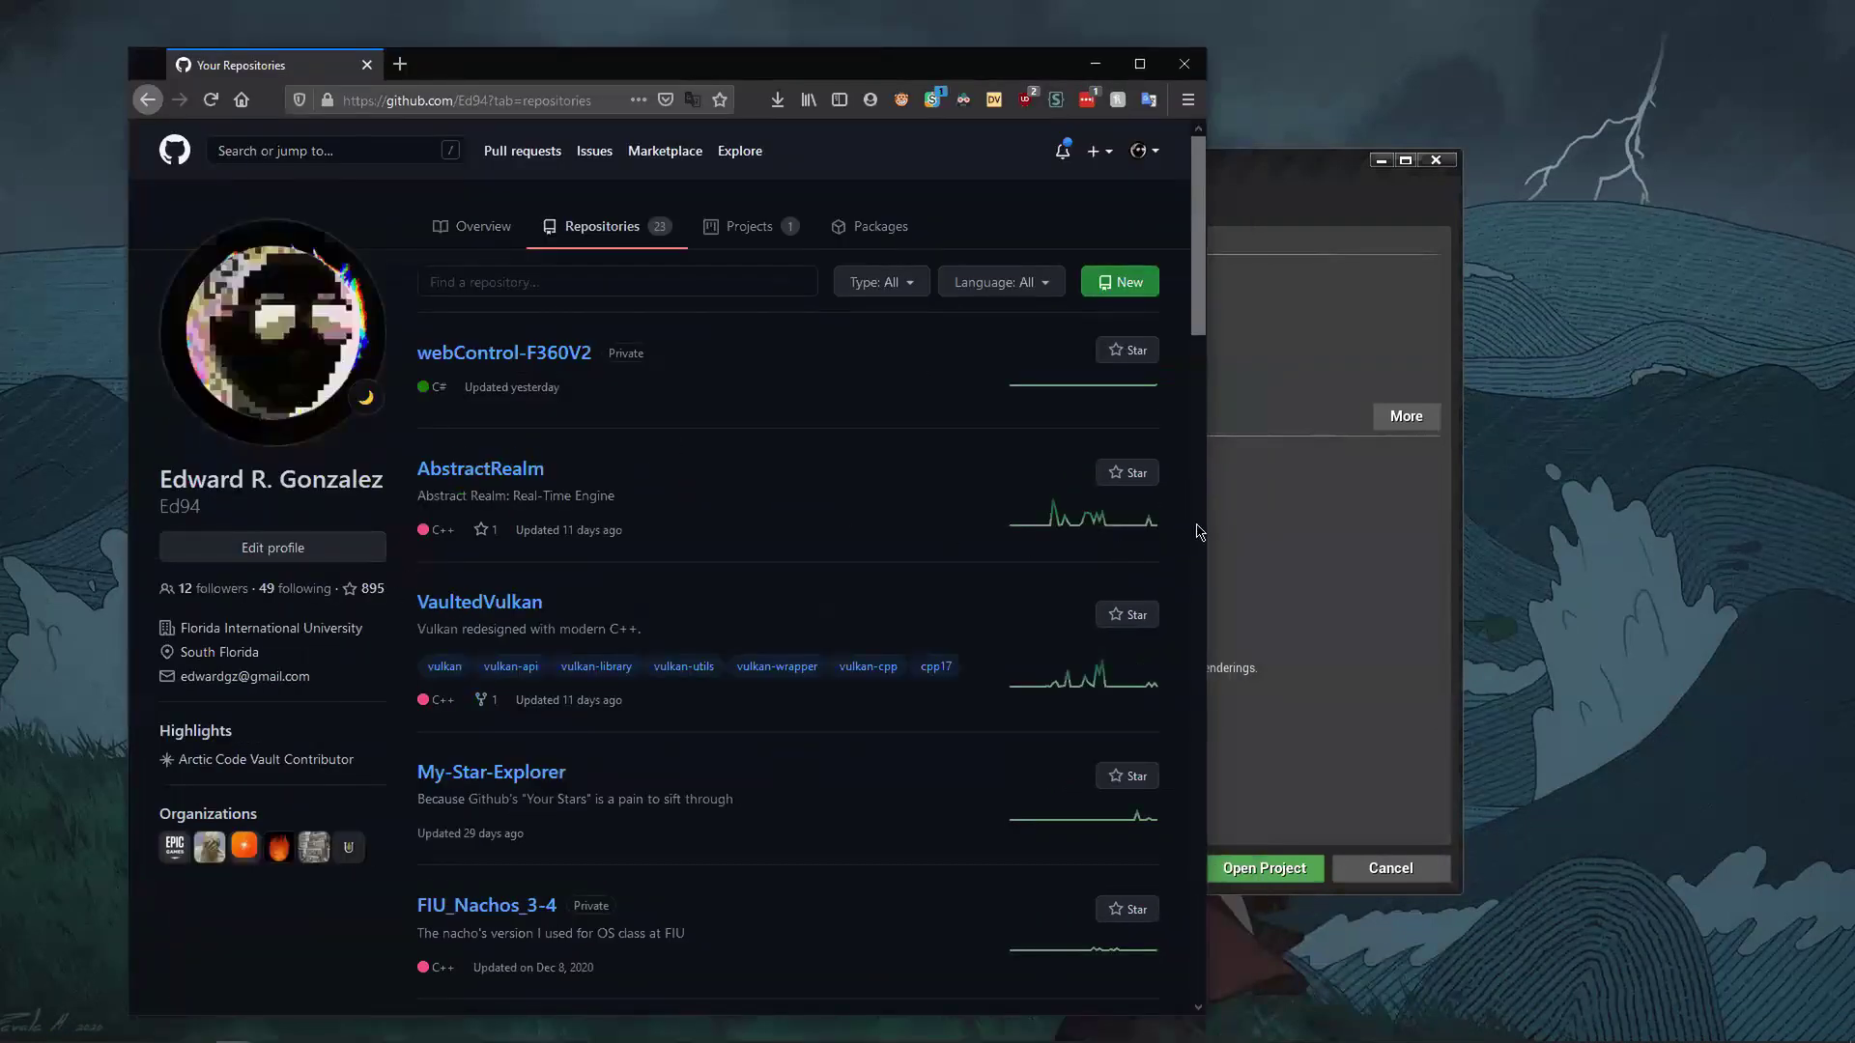
left_click_drag(1357, 537, 1354, 537)
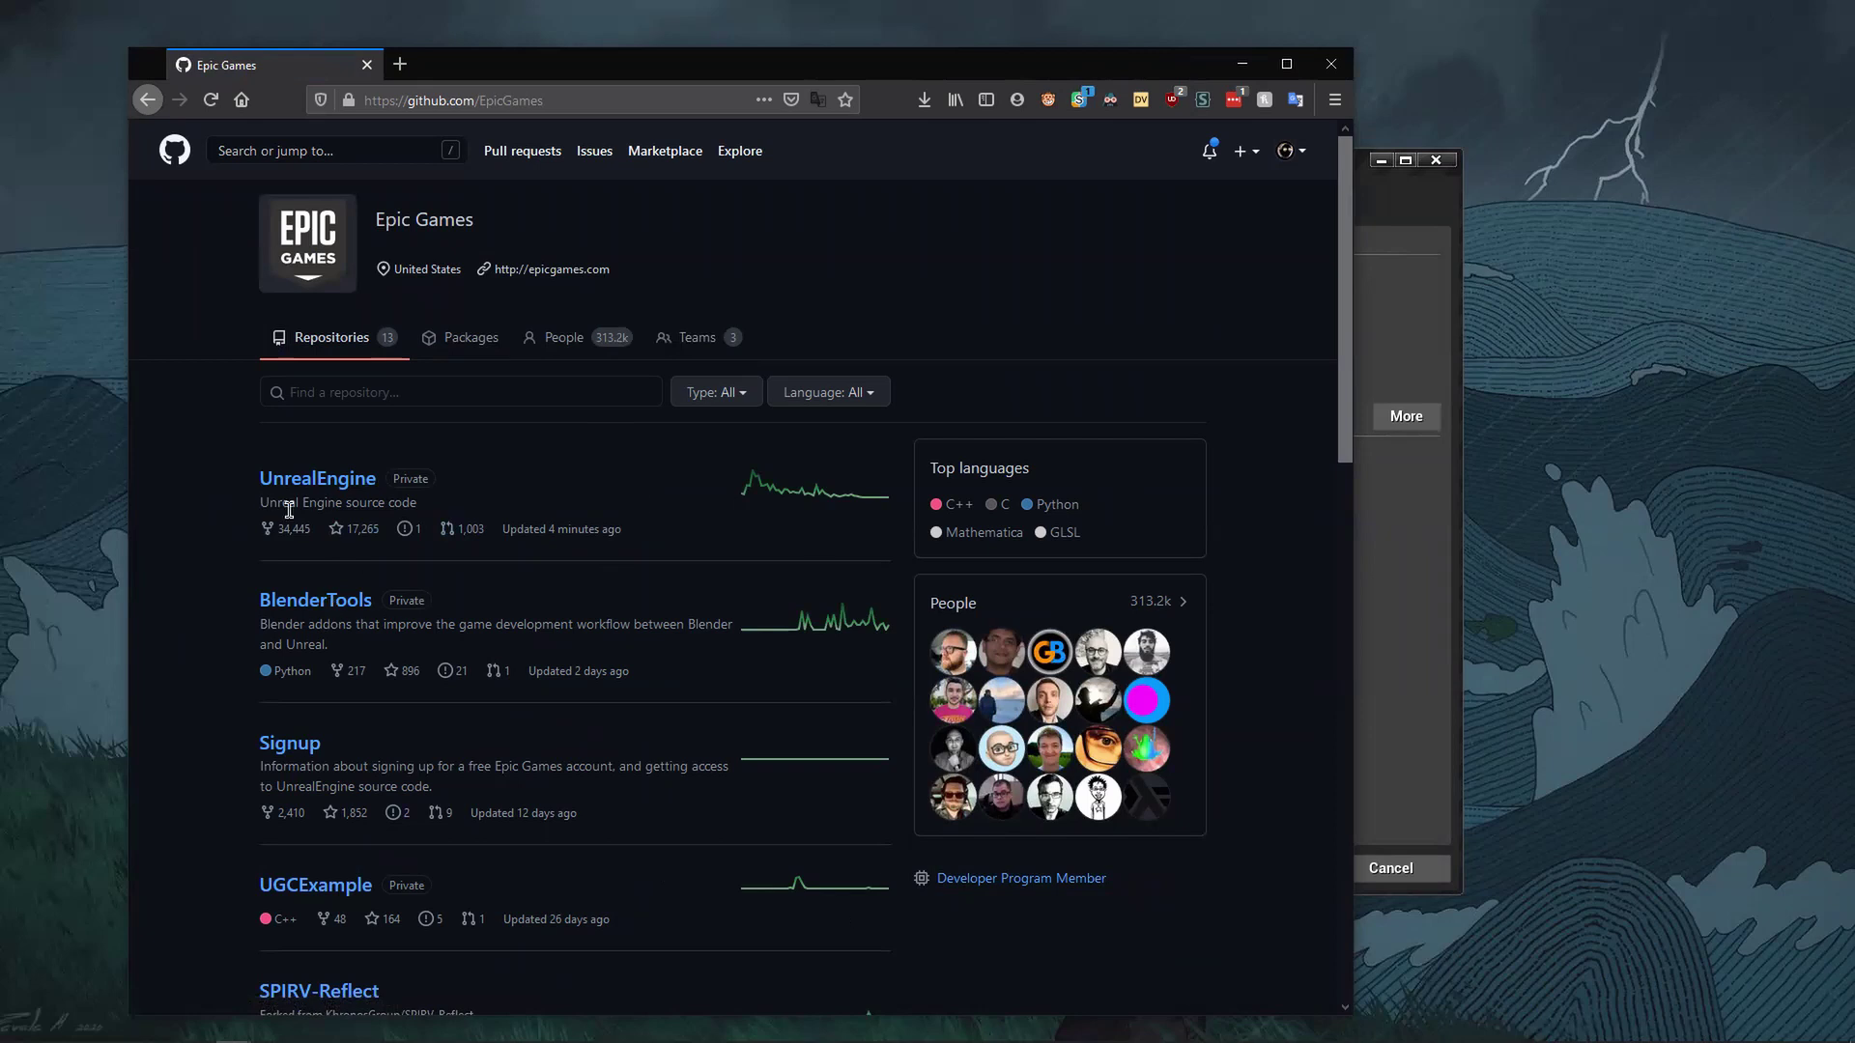
- Open the UnrealEngine repository of the Epic Games organization on GitHub and examine its file list and README
left_click(307, 480)
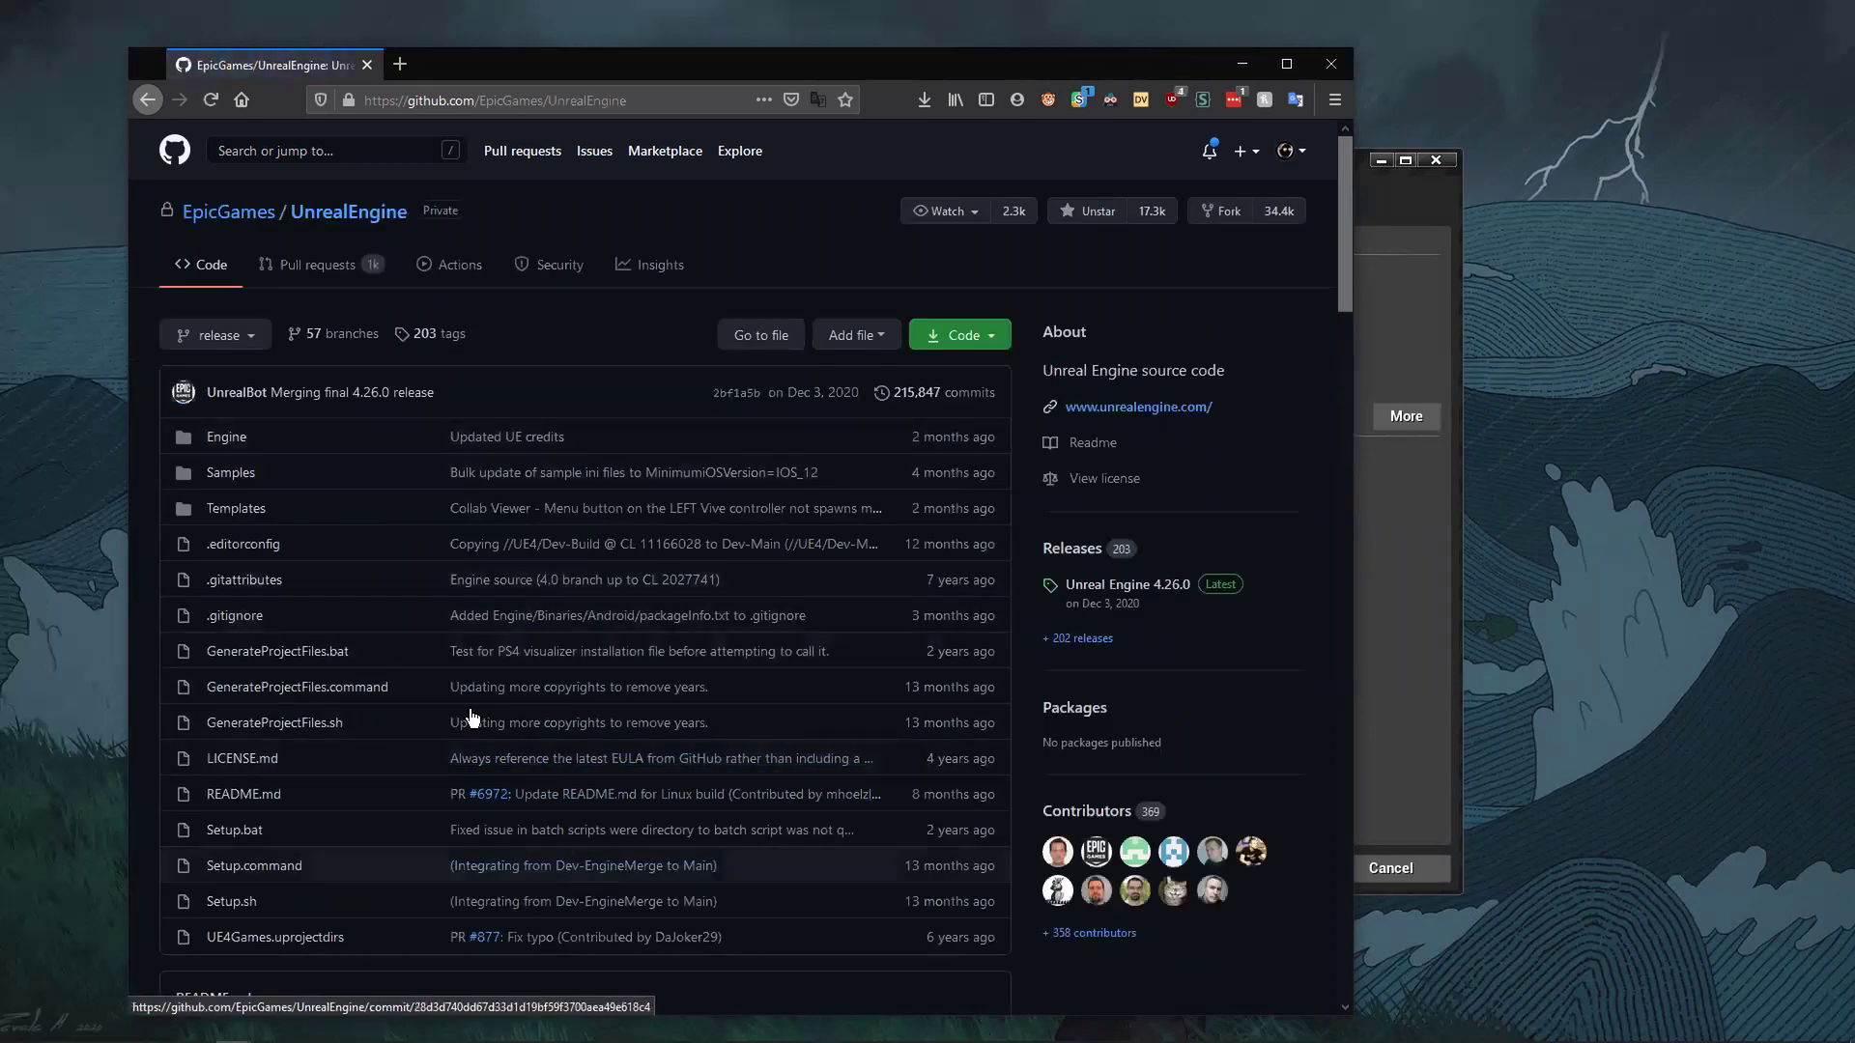
scroll(464, 787, "down", 10)
scroll(465, 790, "down", 3)
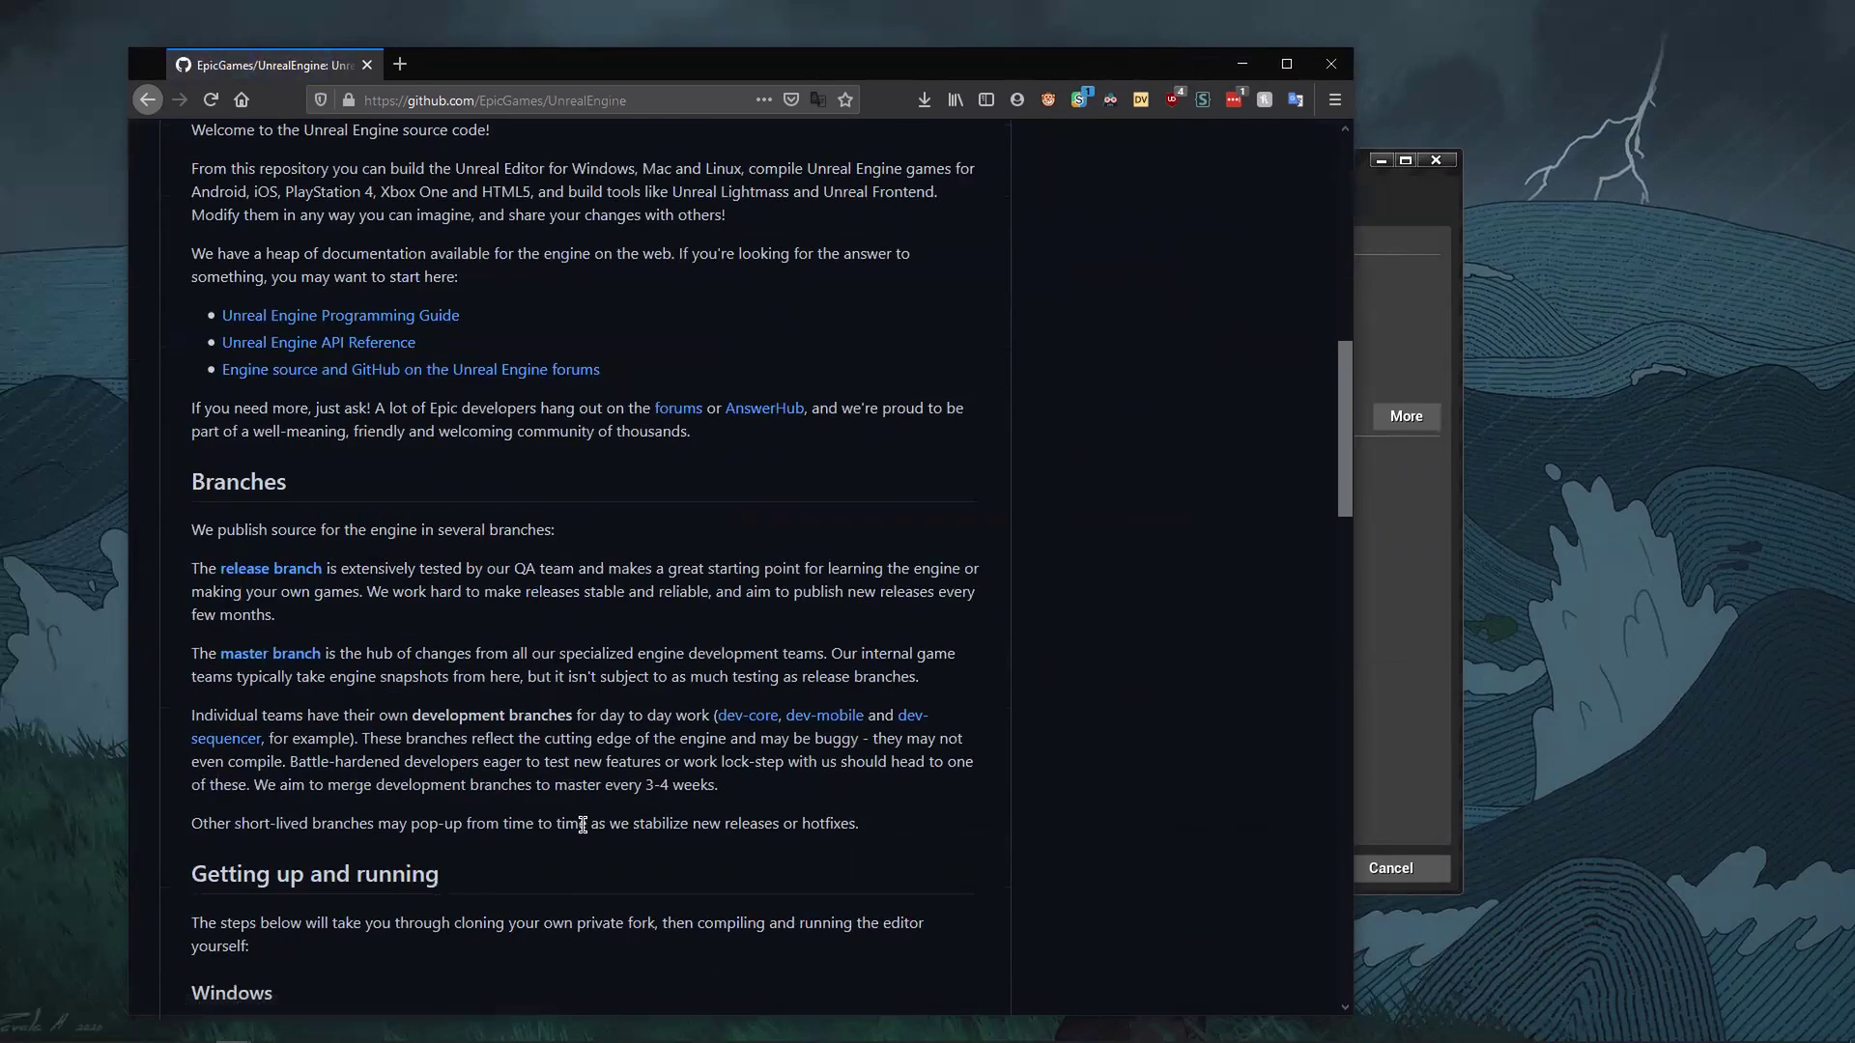
scroll(565, 719, "up", 3)
scroll(579, 812, "up", 8)
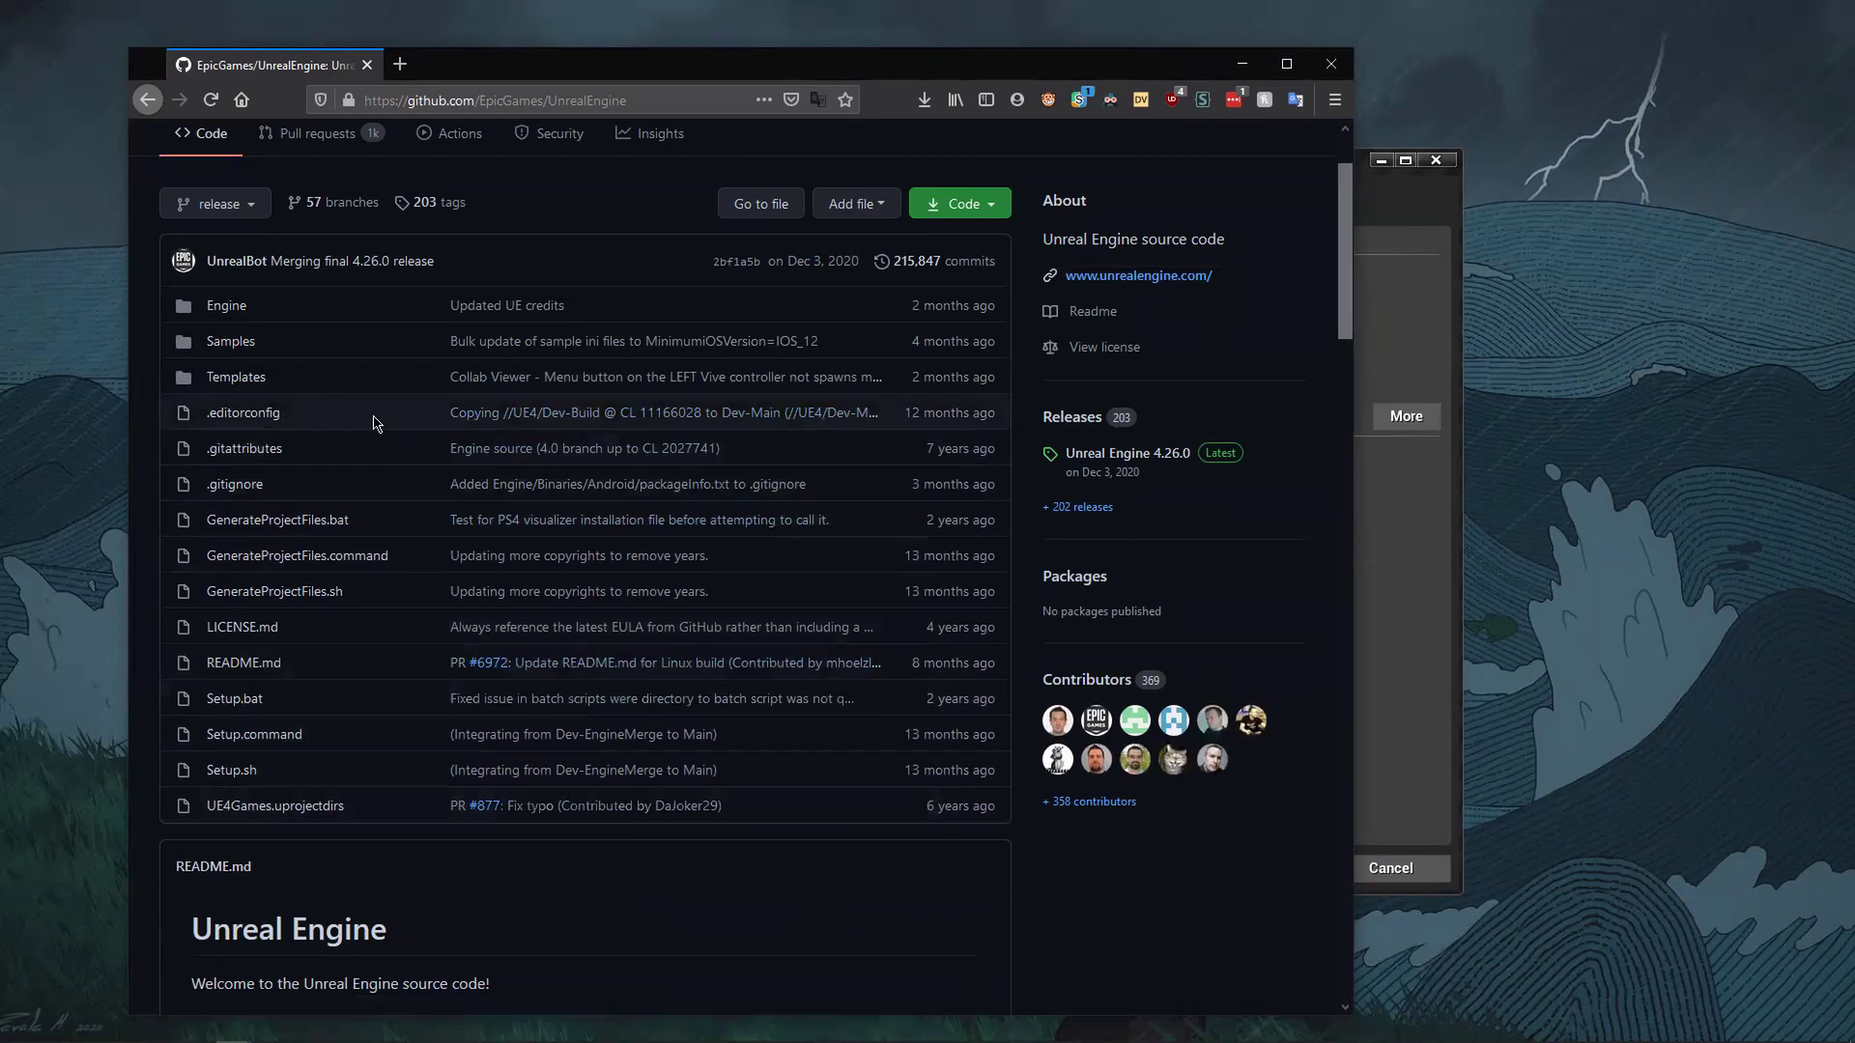
- Move the GitHub window aside, switch to the Unreal Project Browser and make its window taller
left_click_drag(984, 77, 1411, 80)
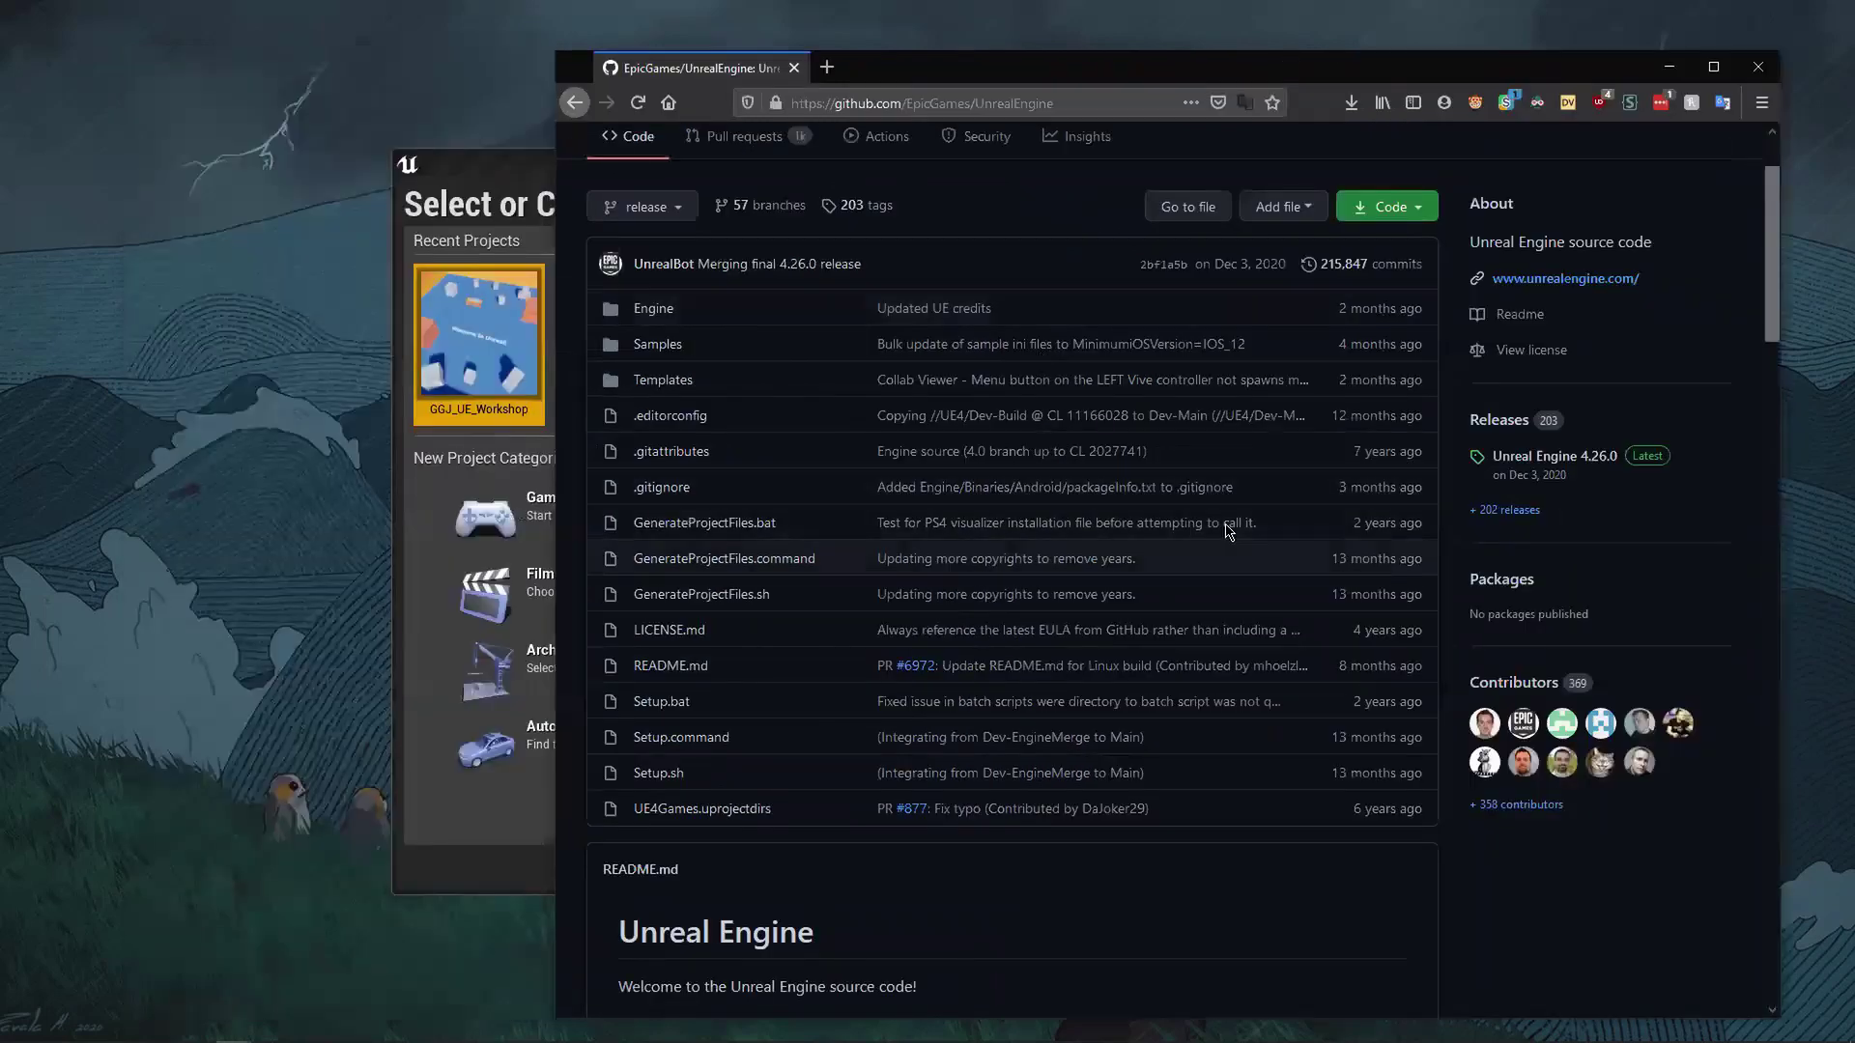
left_click(476, 170)
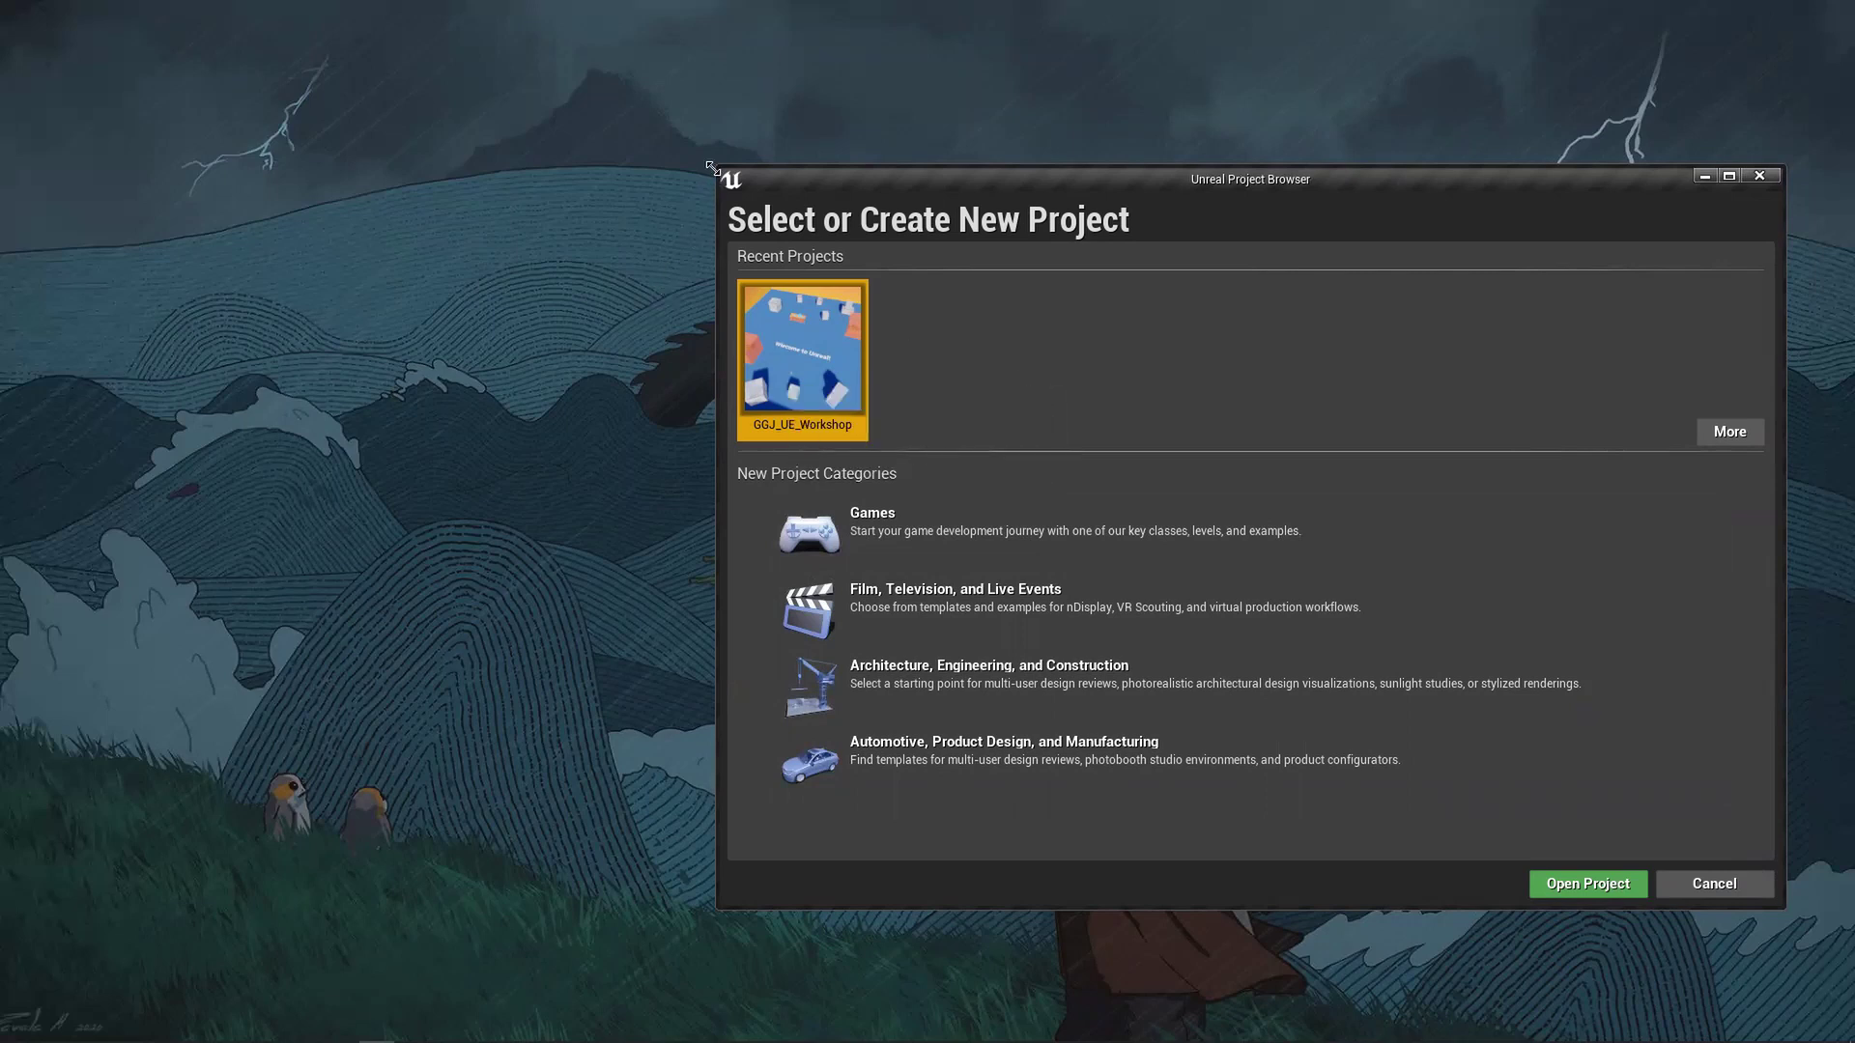
left_click_drag(712, 169, 712, 120)
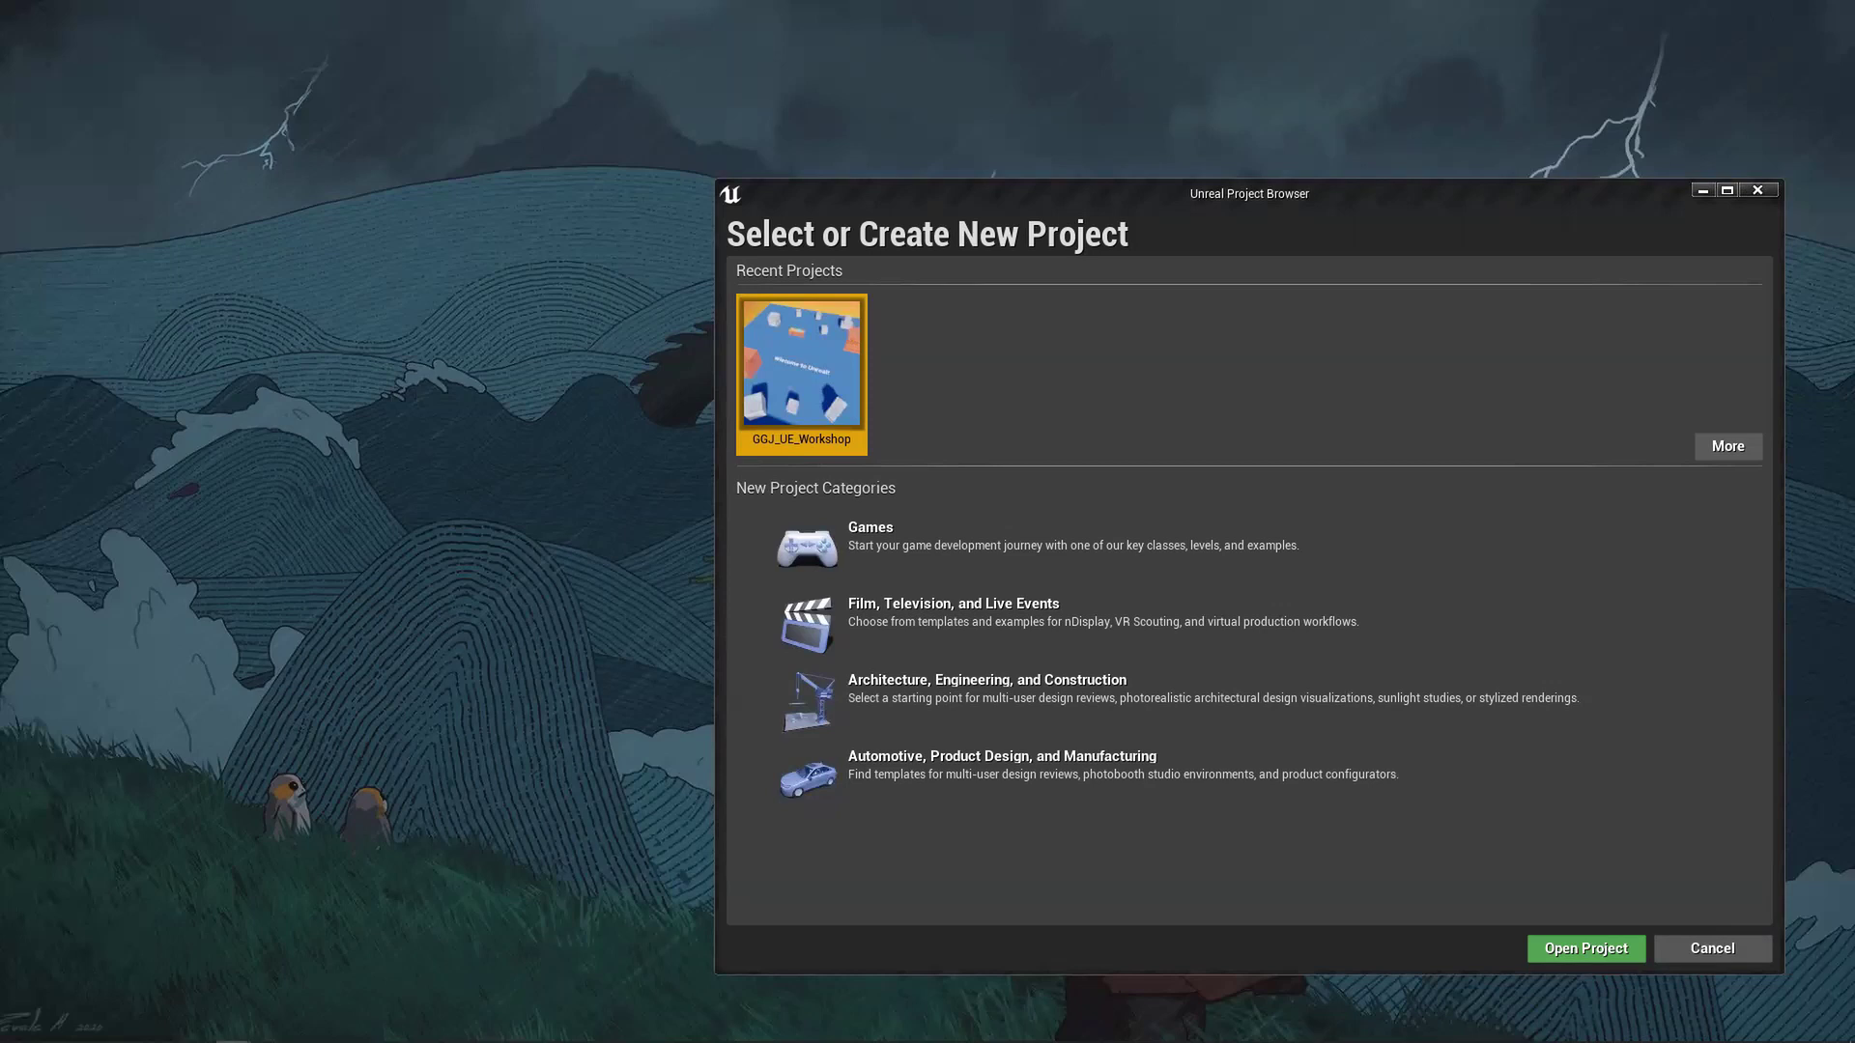
- Switch to the YouTube page of the Unreal Engine 5 reveal video, copy the video's URL and look over the comments
key("alt+Tab")
right_click(744, 384)
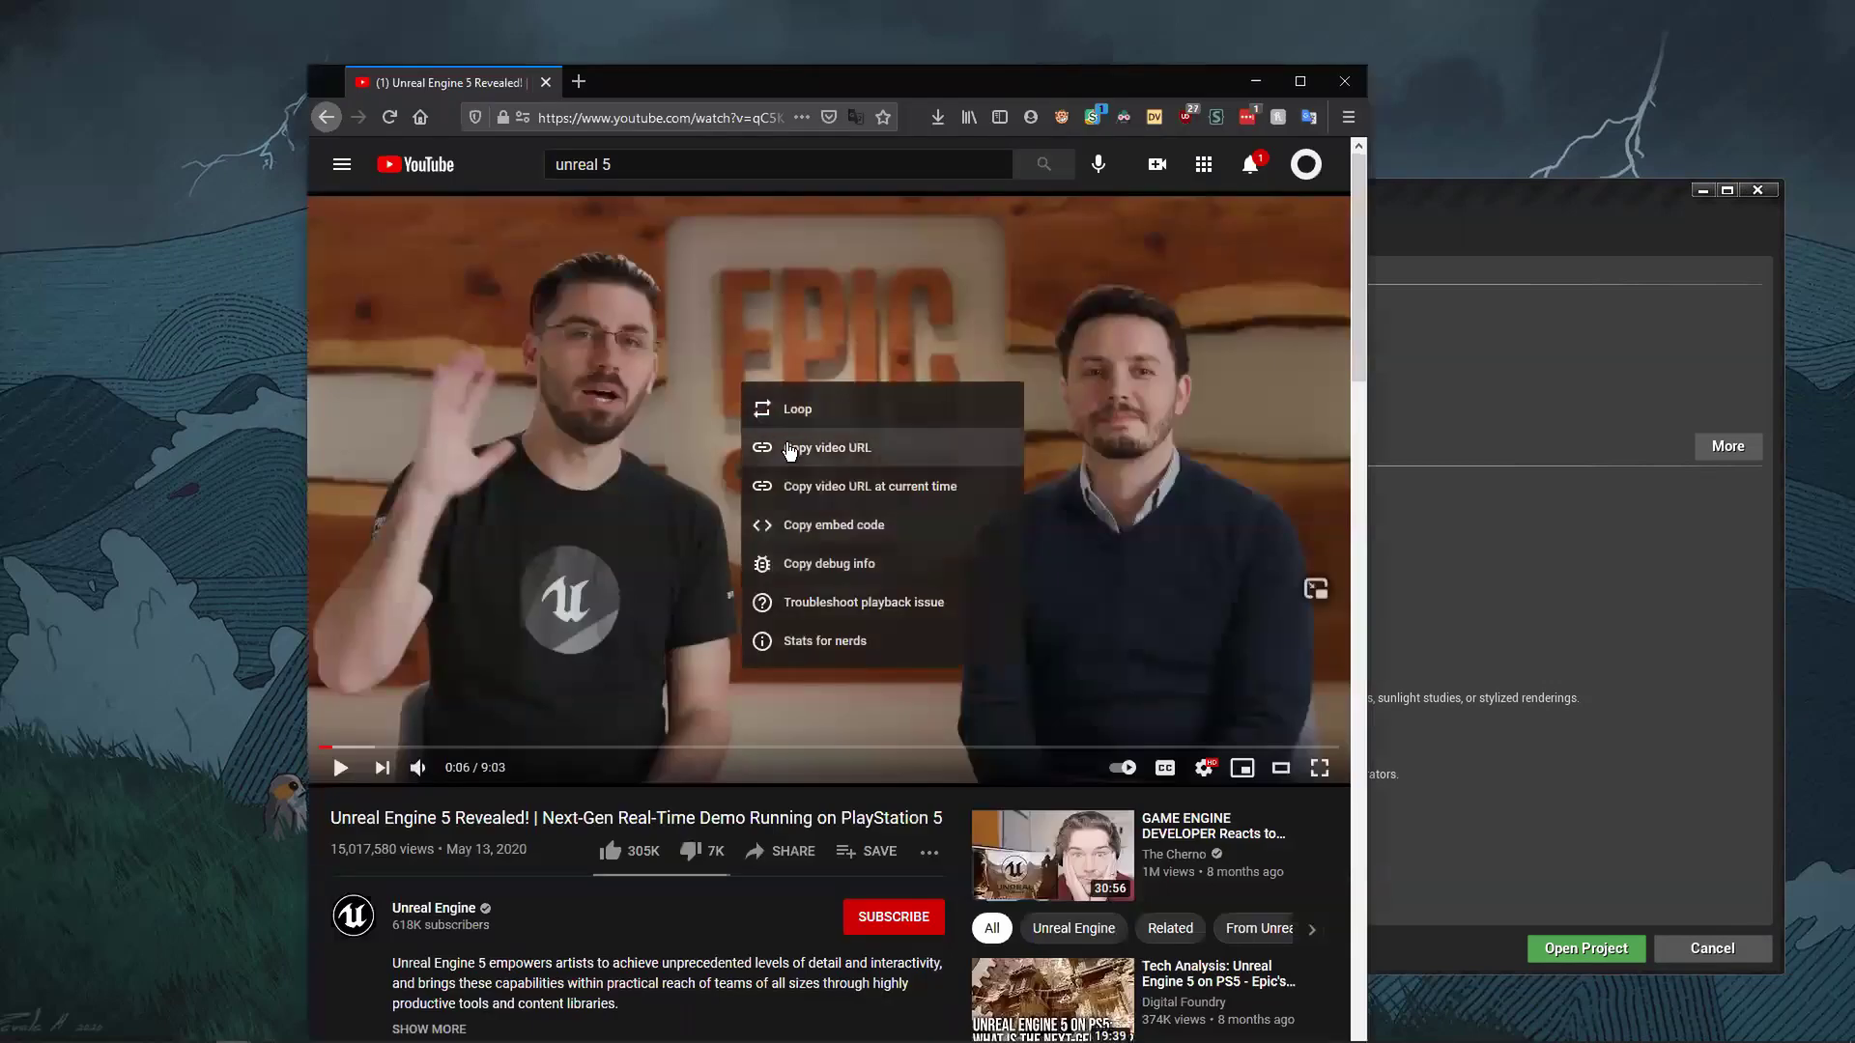
left_click(773, 441)
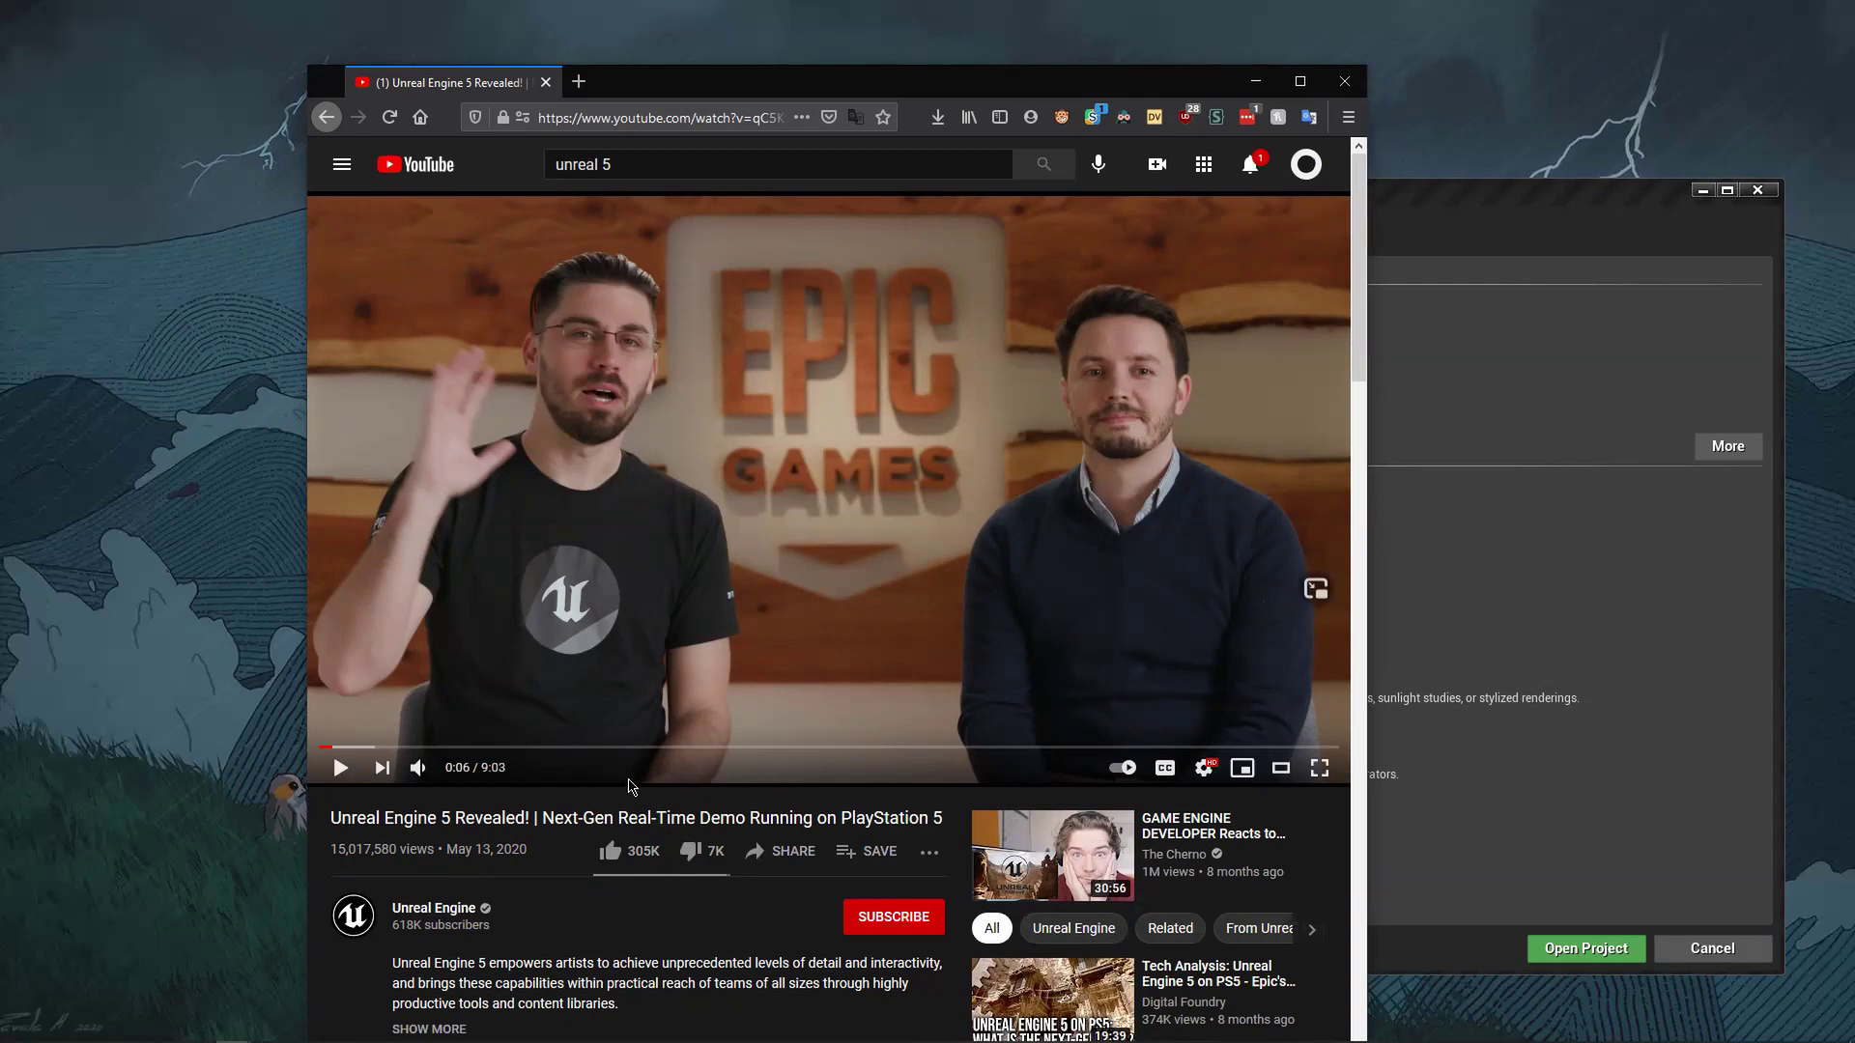
scroll(830, 714, "down", 5)
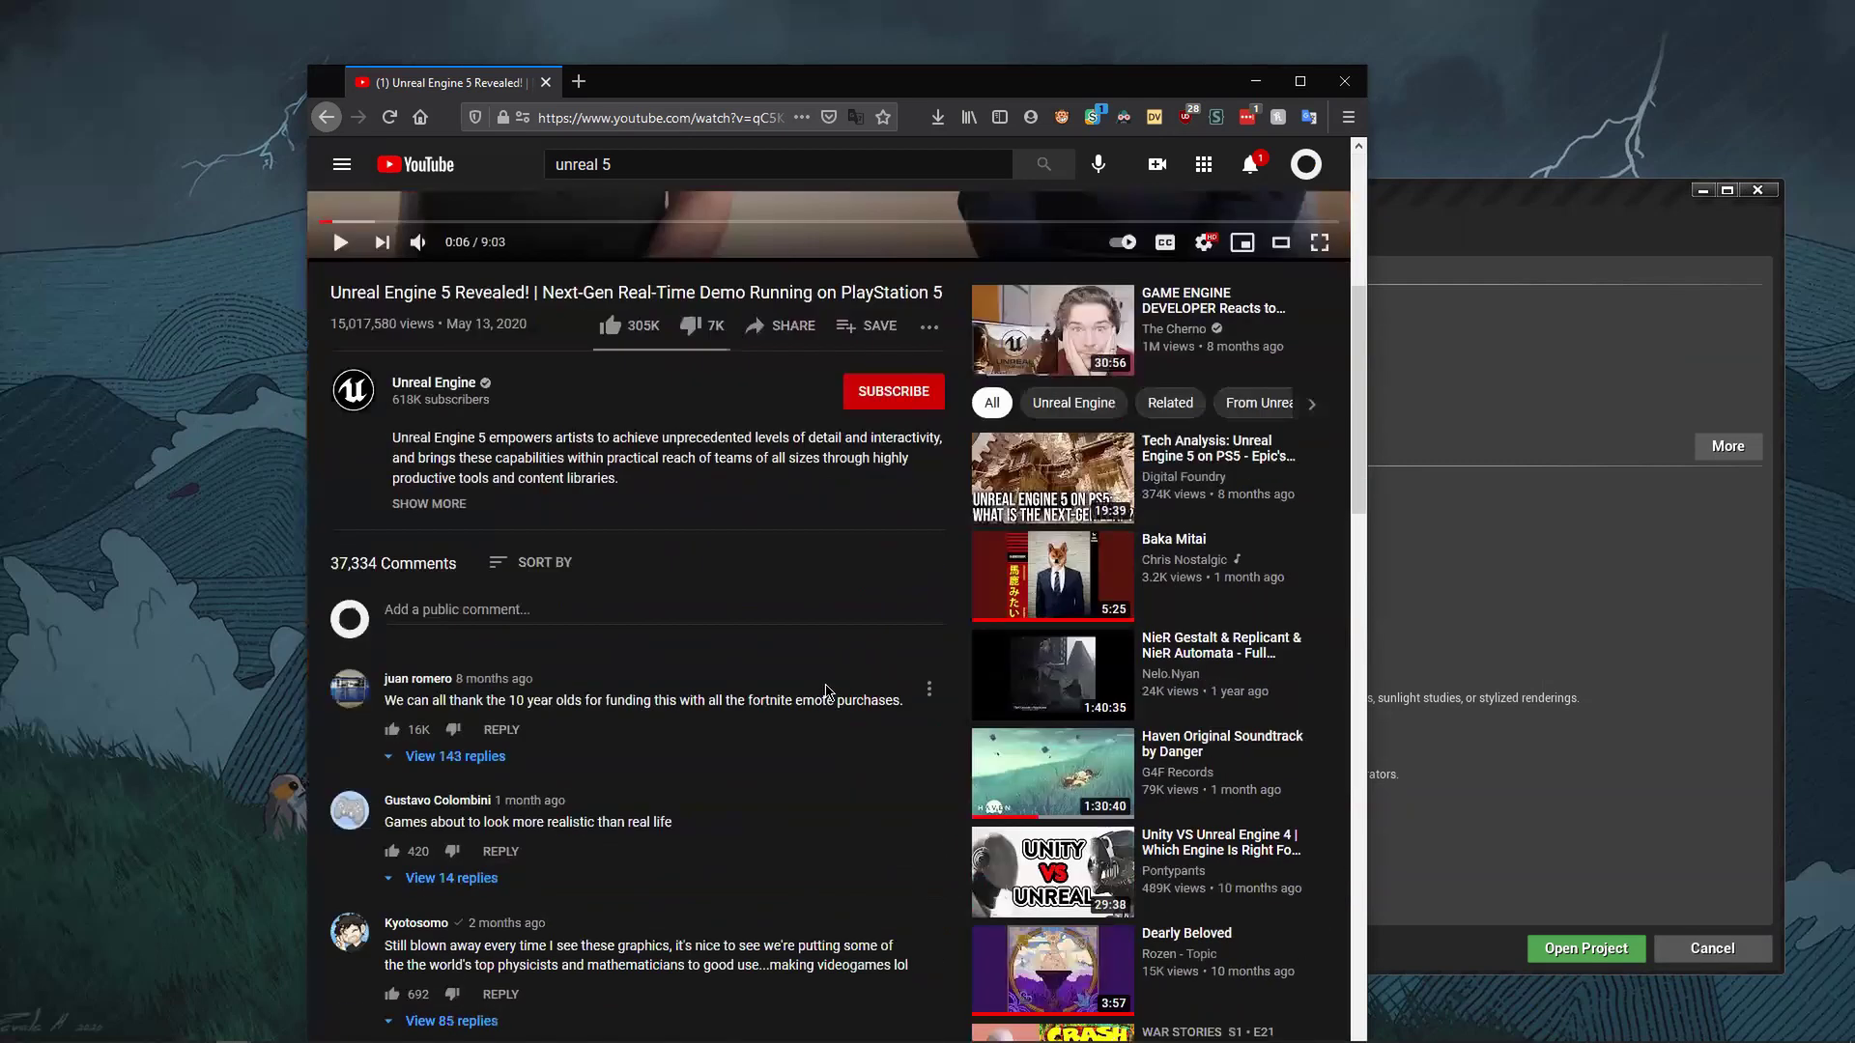
scroll(790, 684, "up", 5)
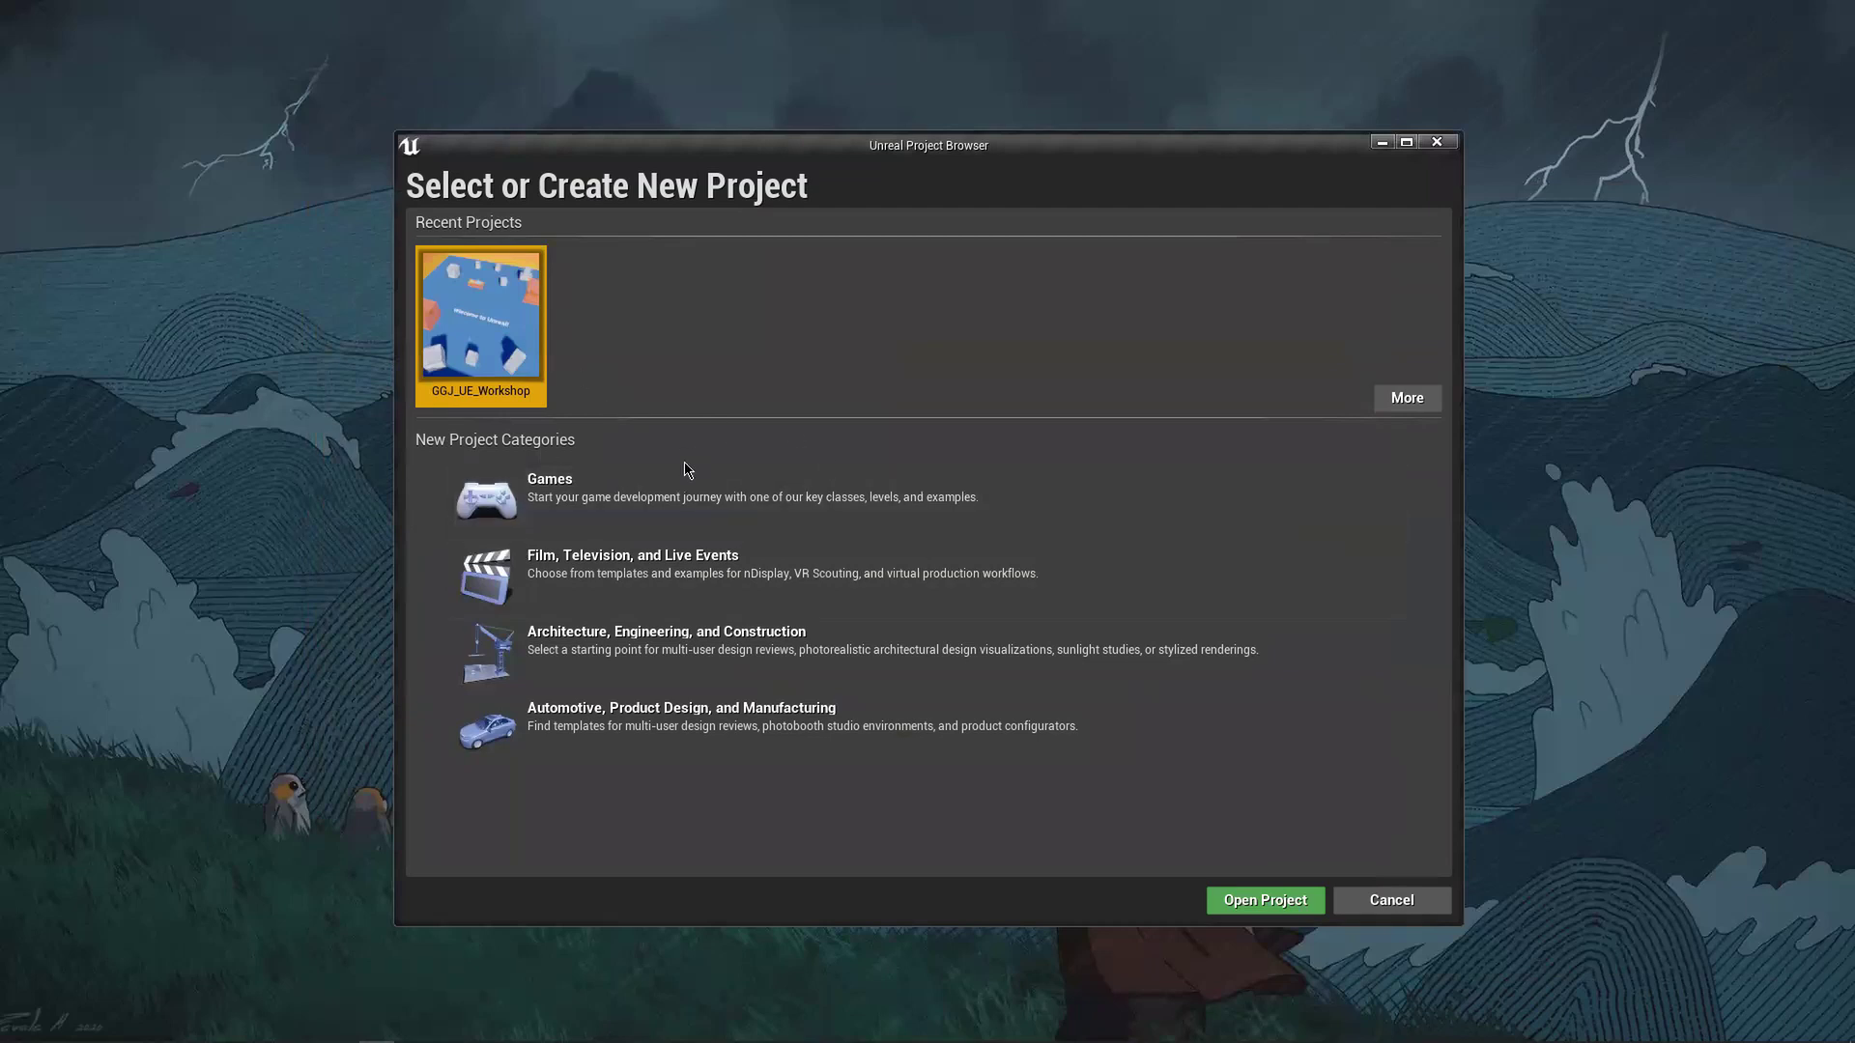
- Select the Games category for the new project and show the GGJ-2020_UnrealWorkshop repository on GitHub with its address selected
left_click(648, 505)
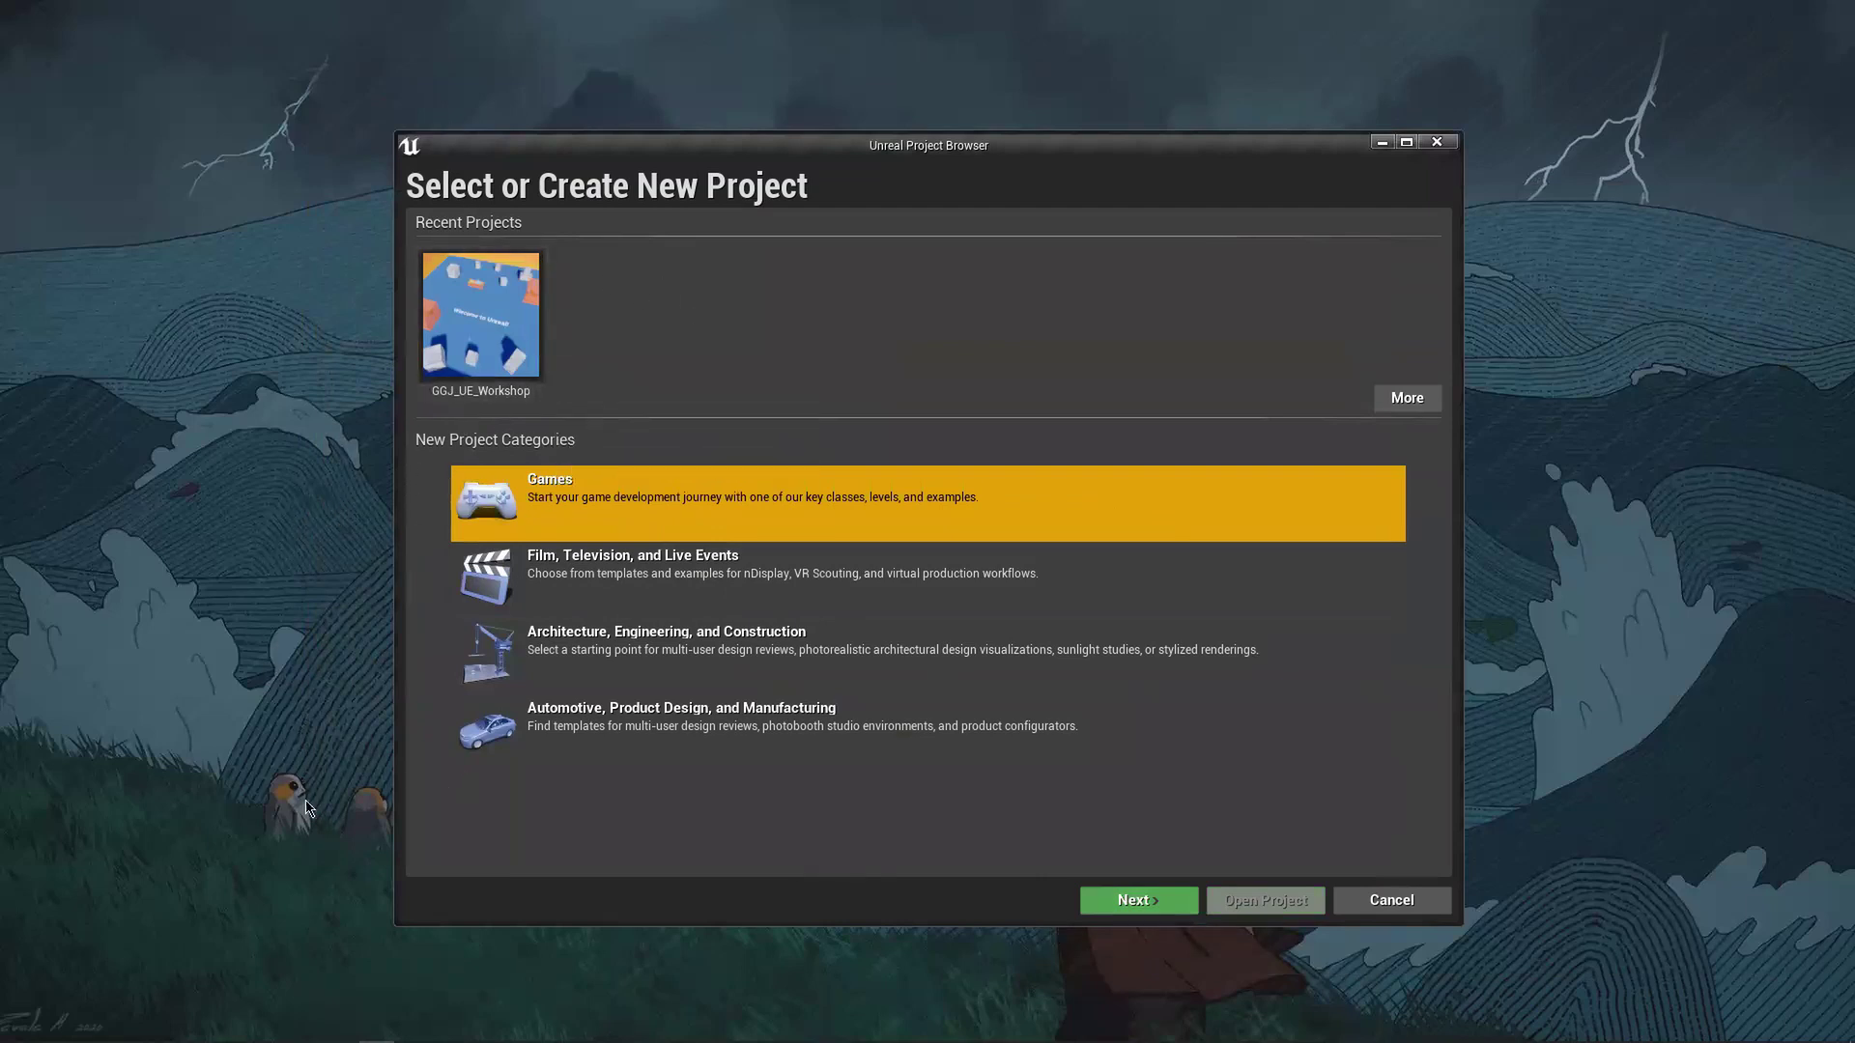
mouse_move(285, 1040)
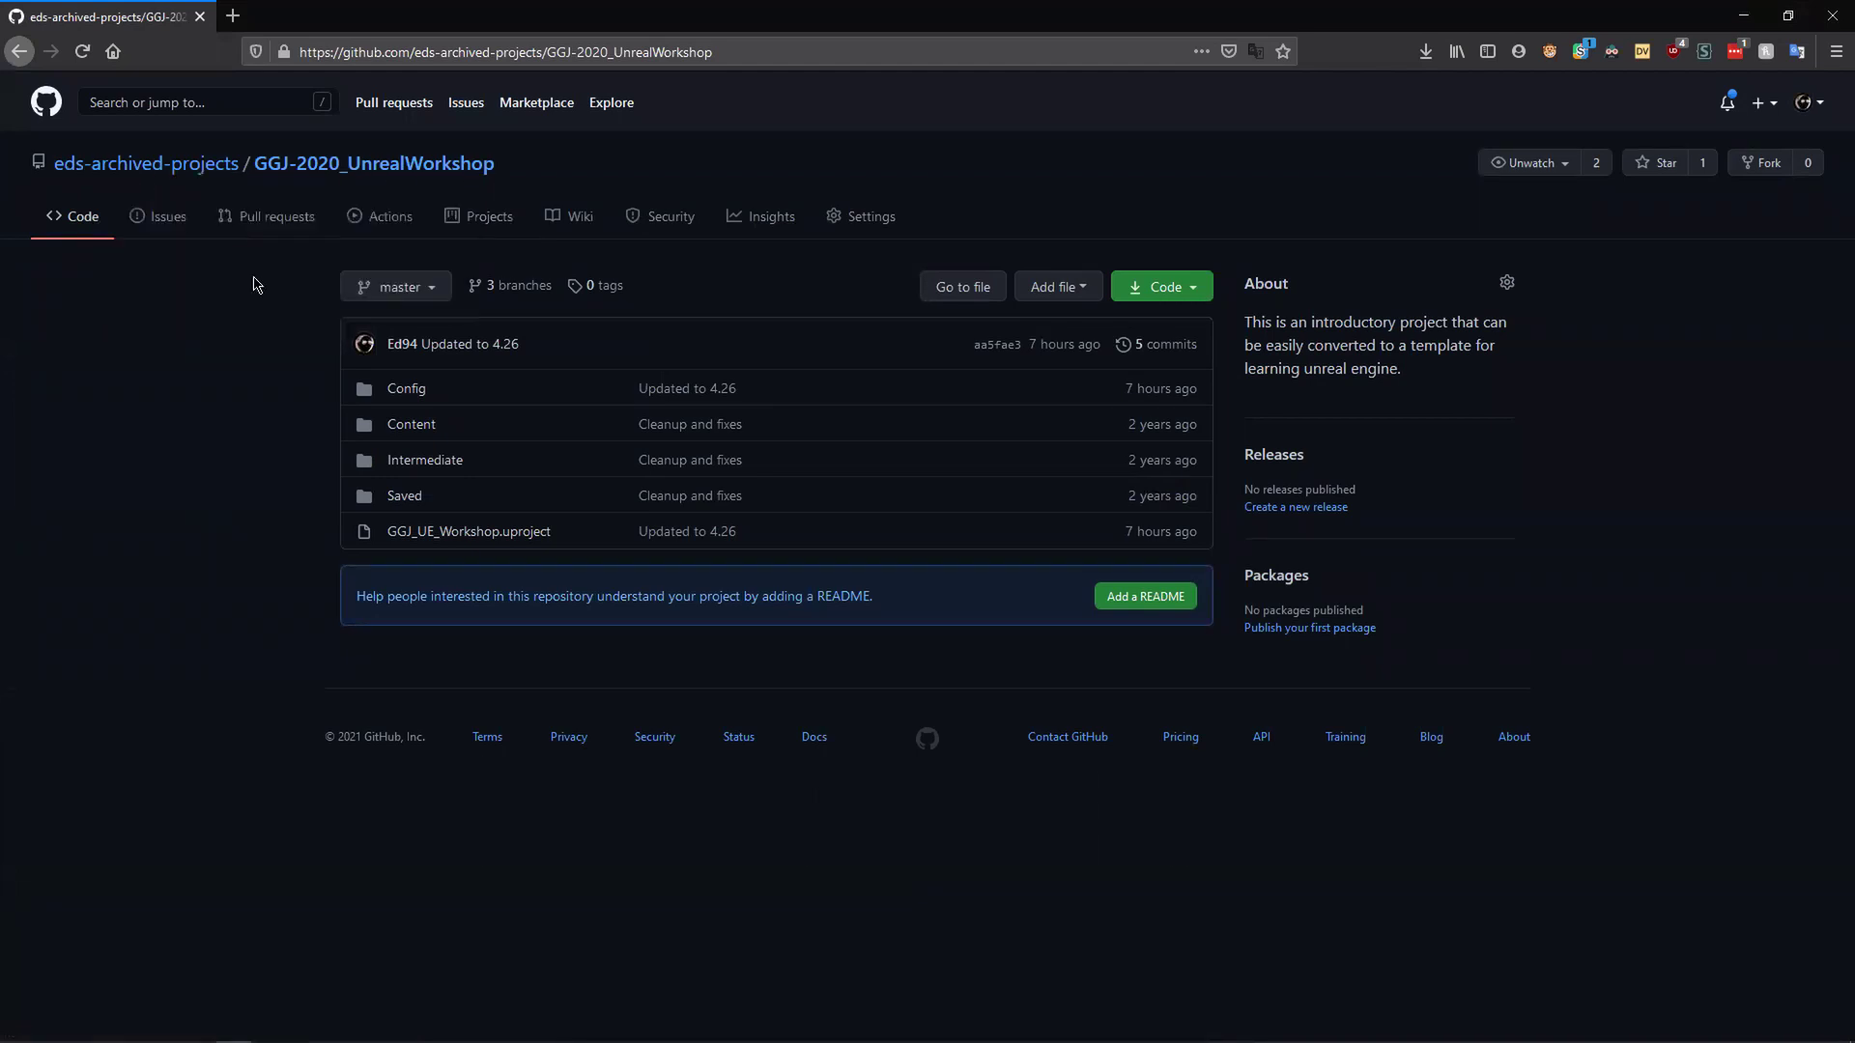
key("ctrl+l")
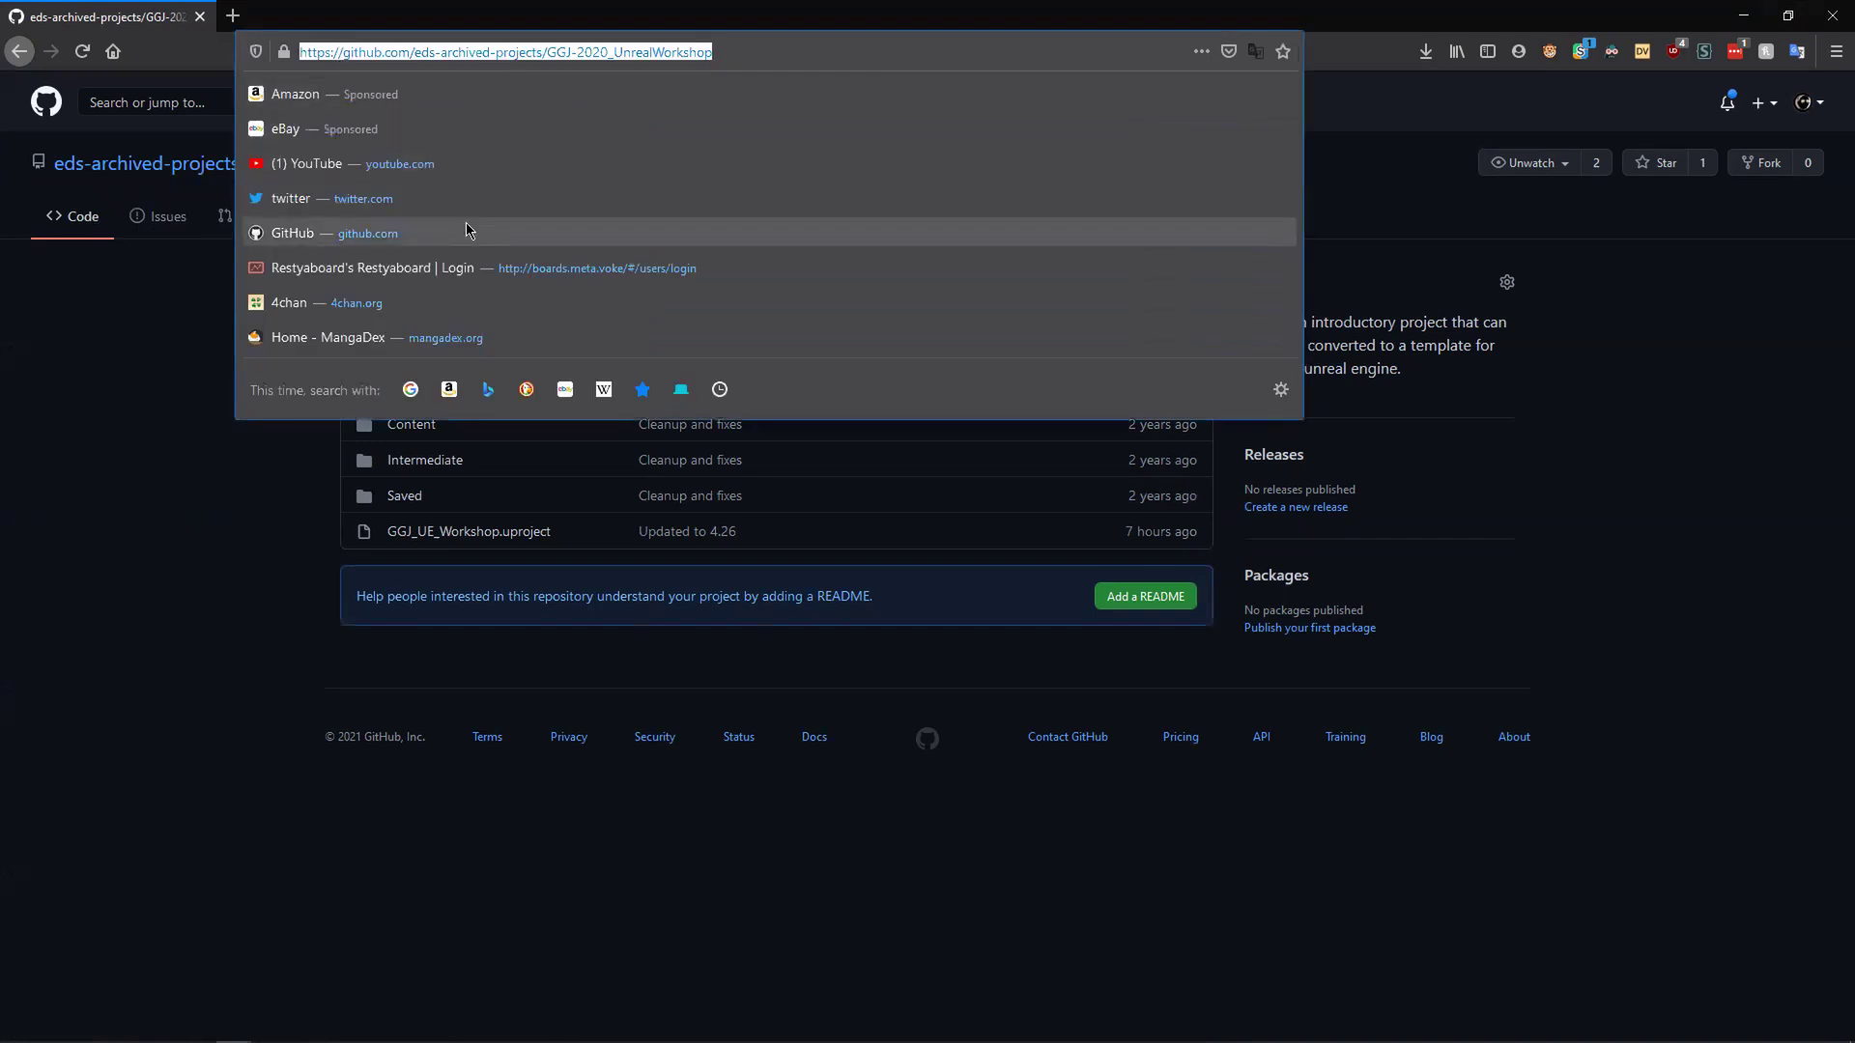
key("alt+Tab")
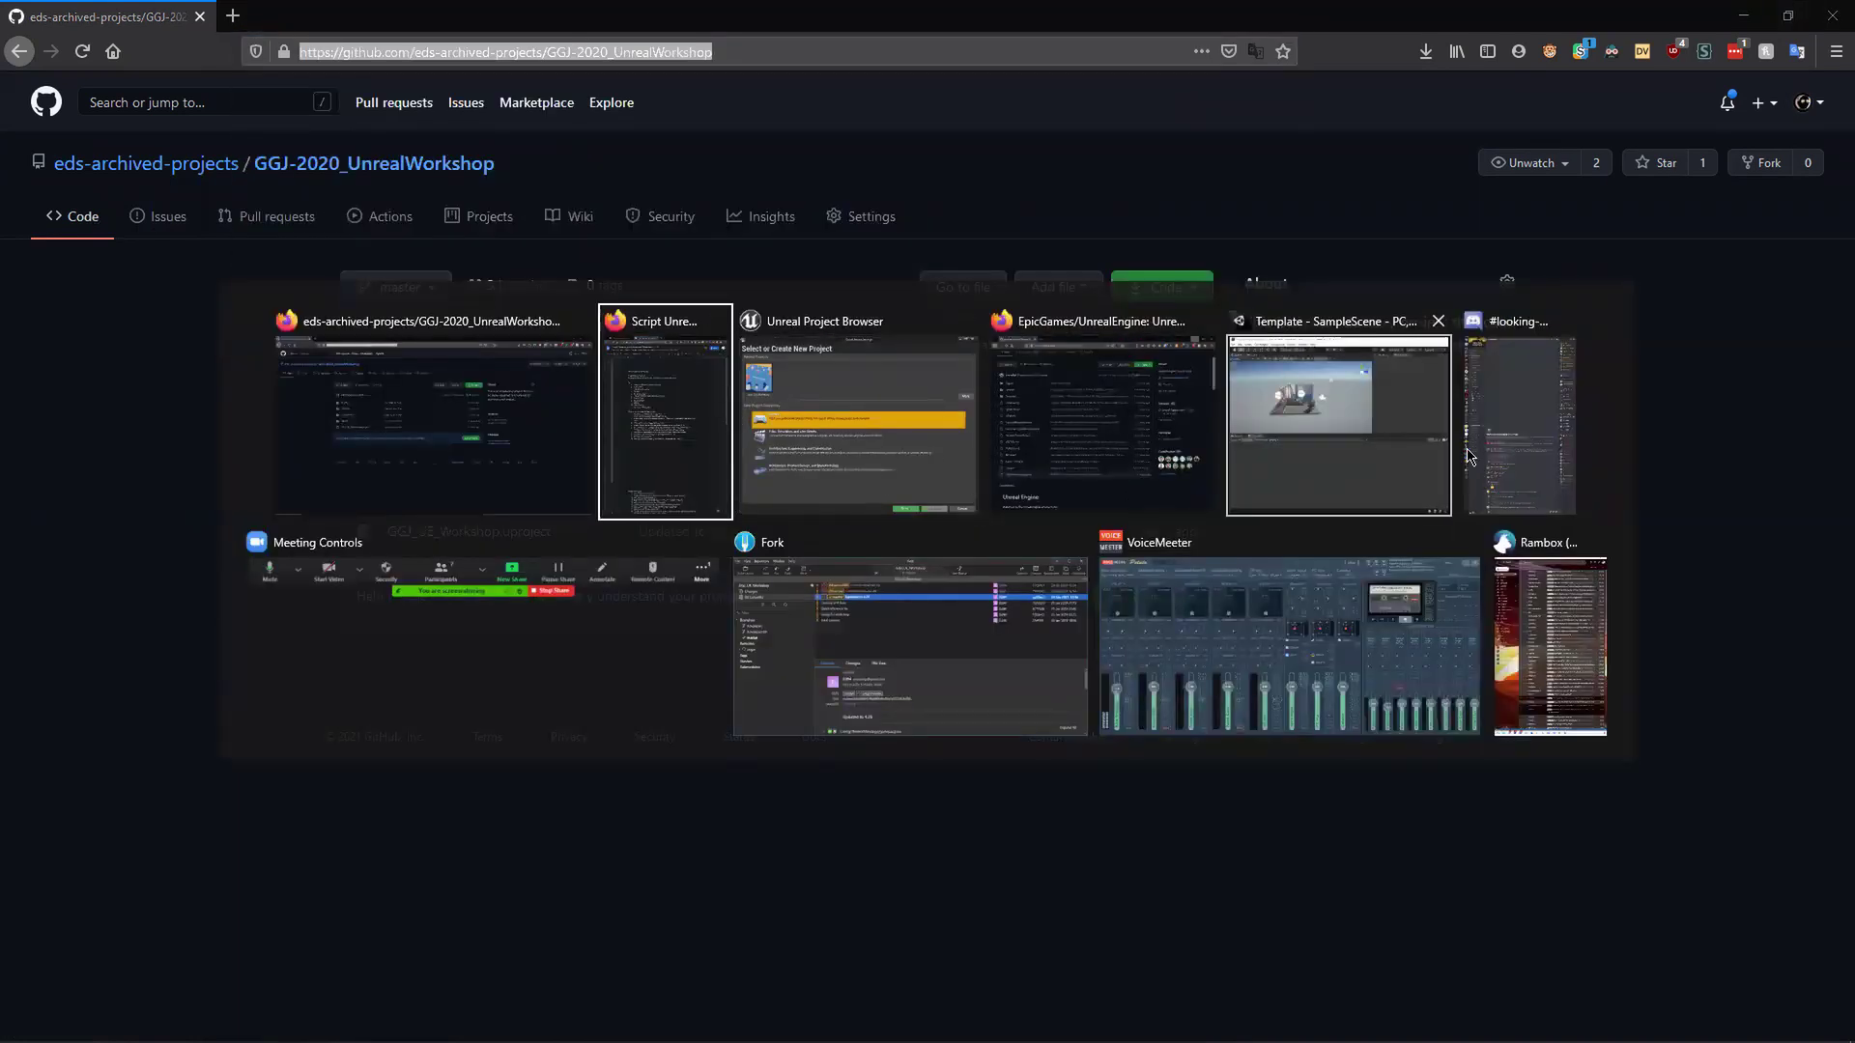
key("Escape")
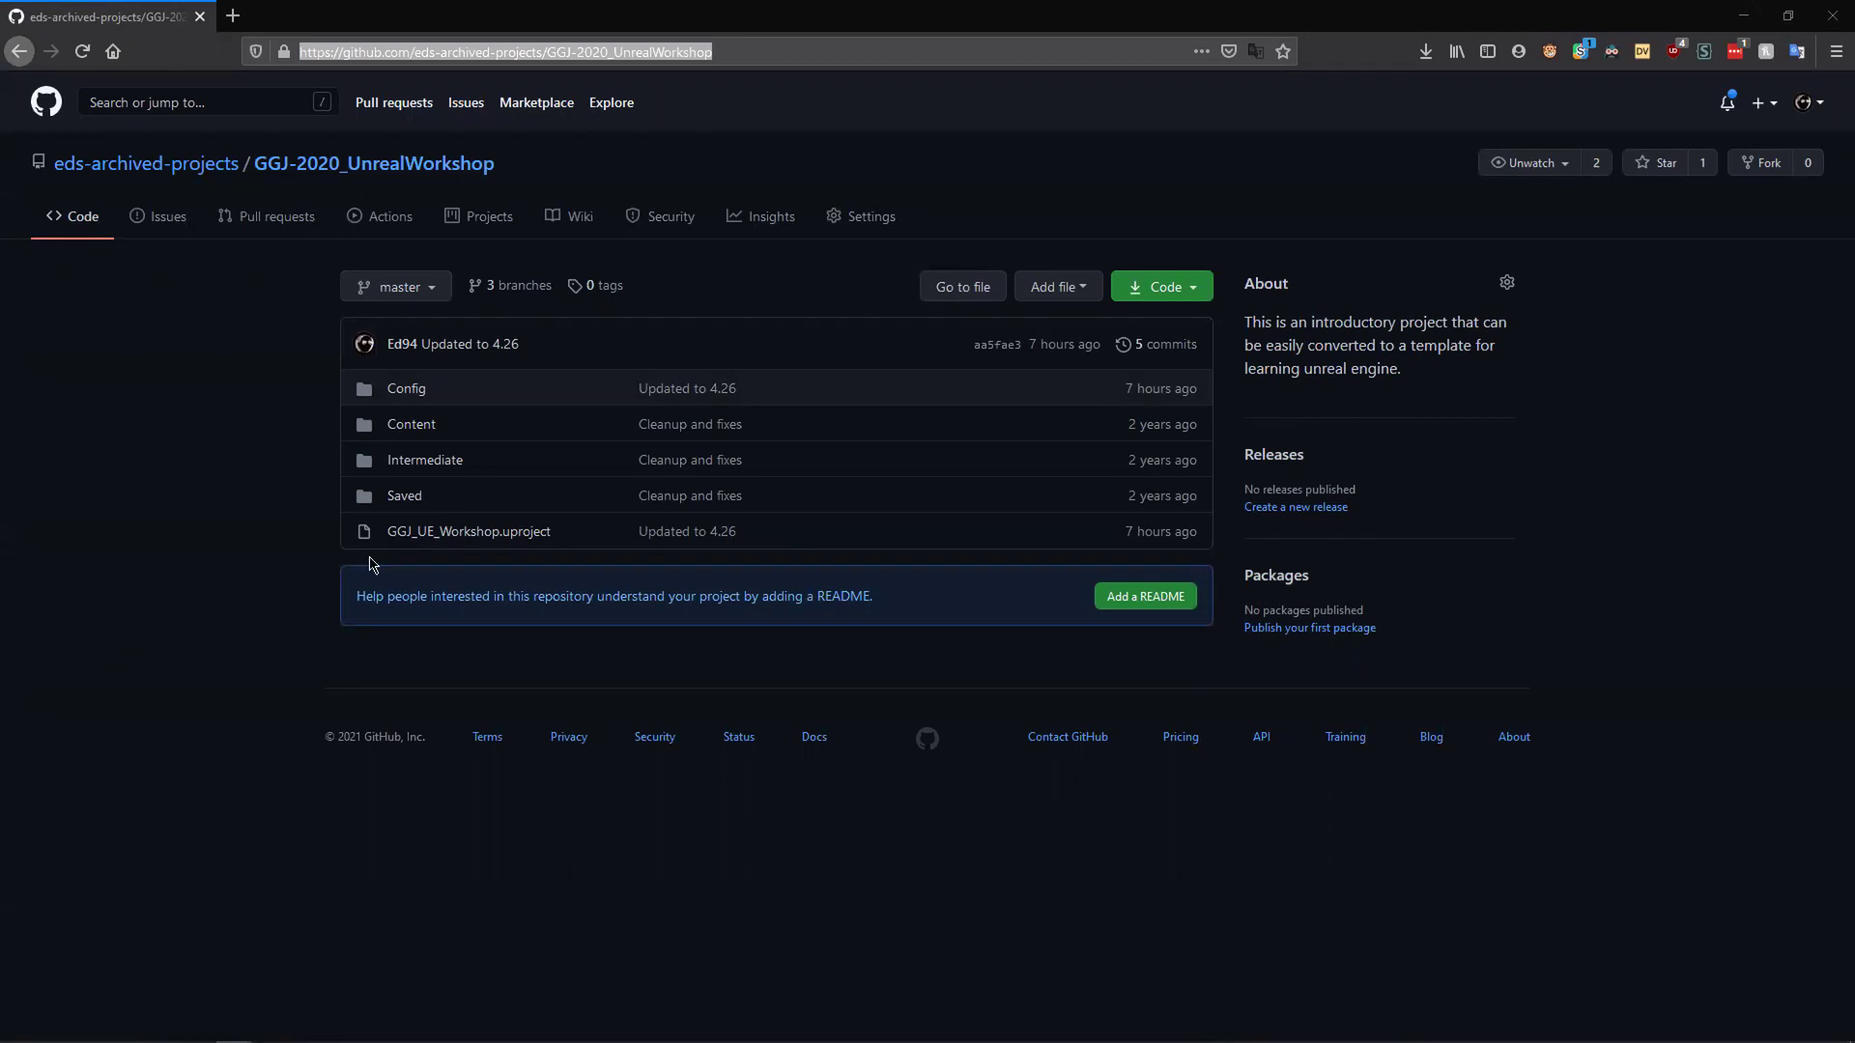
- Shrink the GitHub window from full screen and reposition it, and minimize it to return to the Unreal Project Browser
double_click(334, 12)
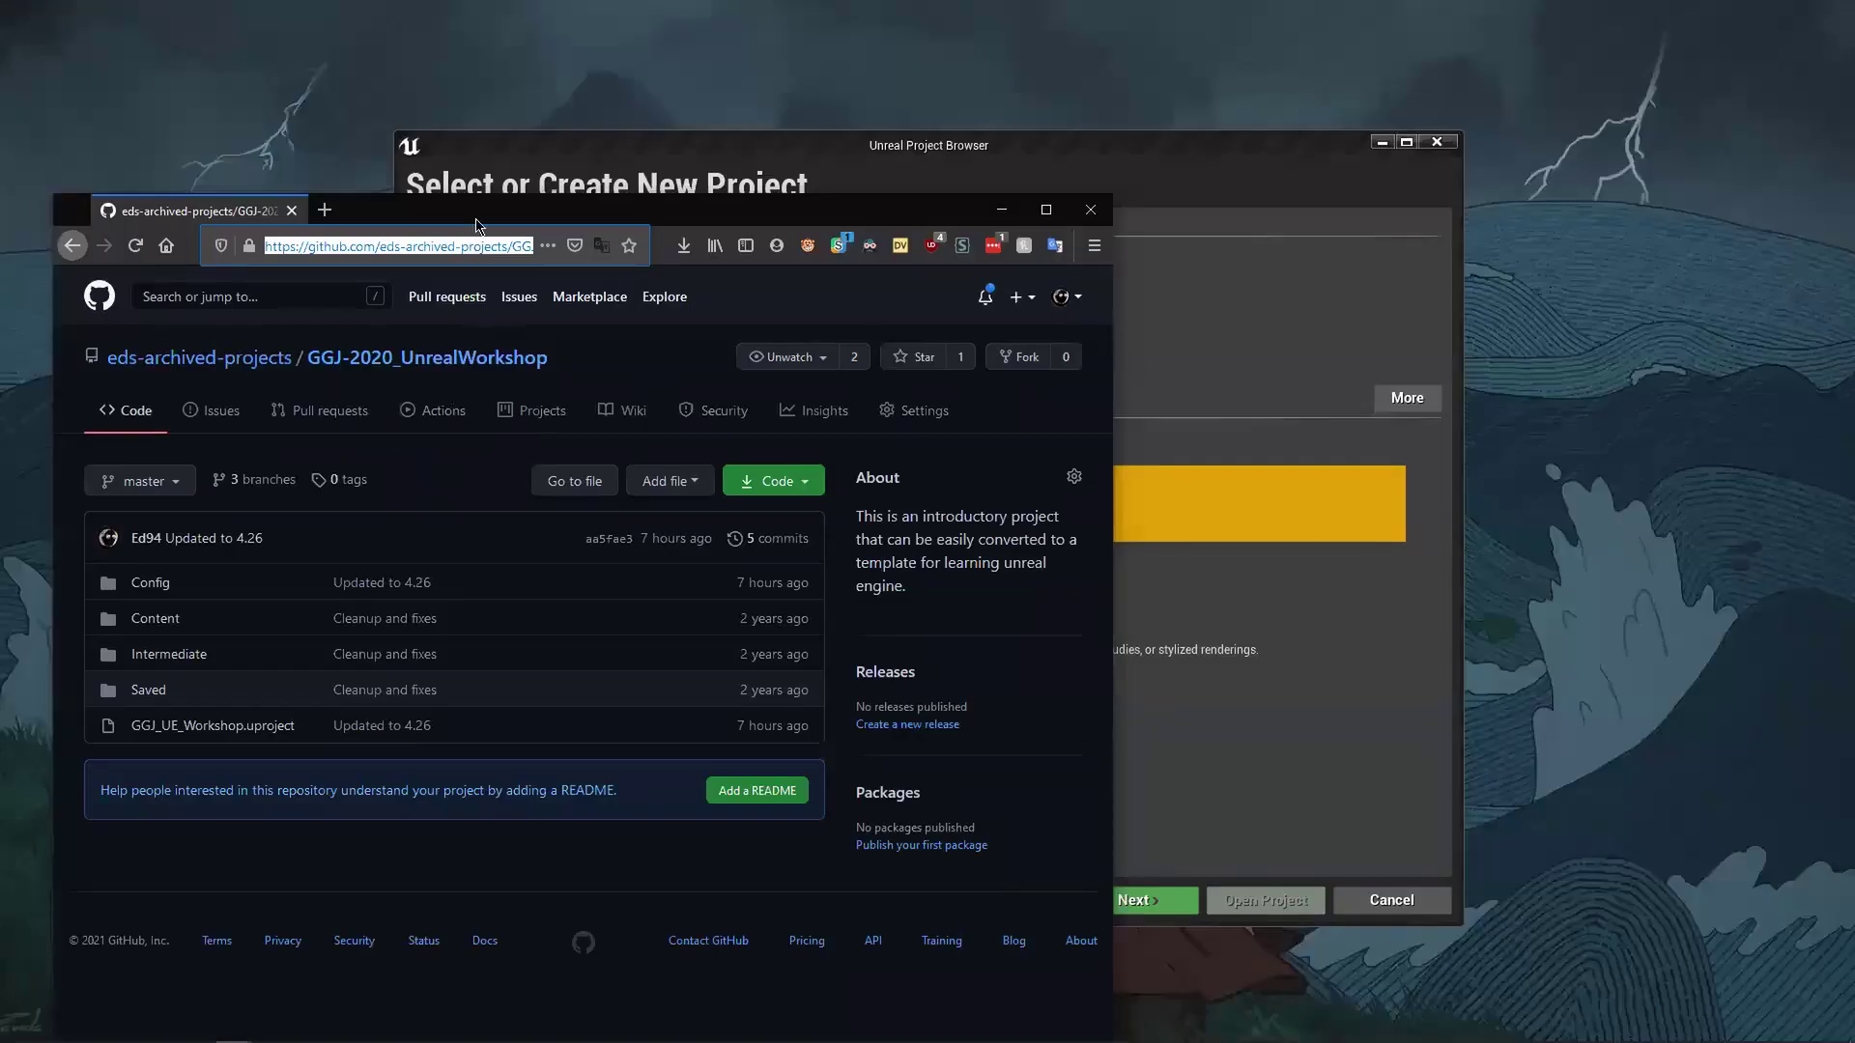
left_click_drag(476, 219, 524, 149)
left_click(464, 177)
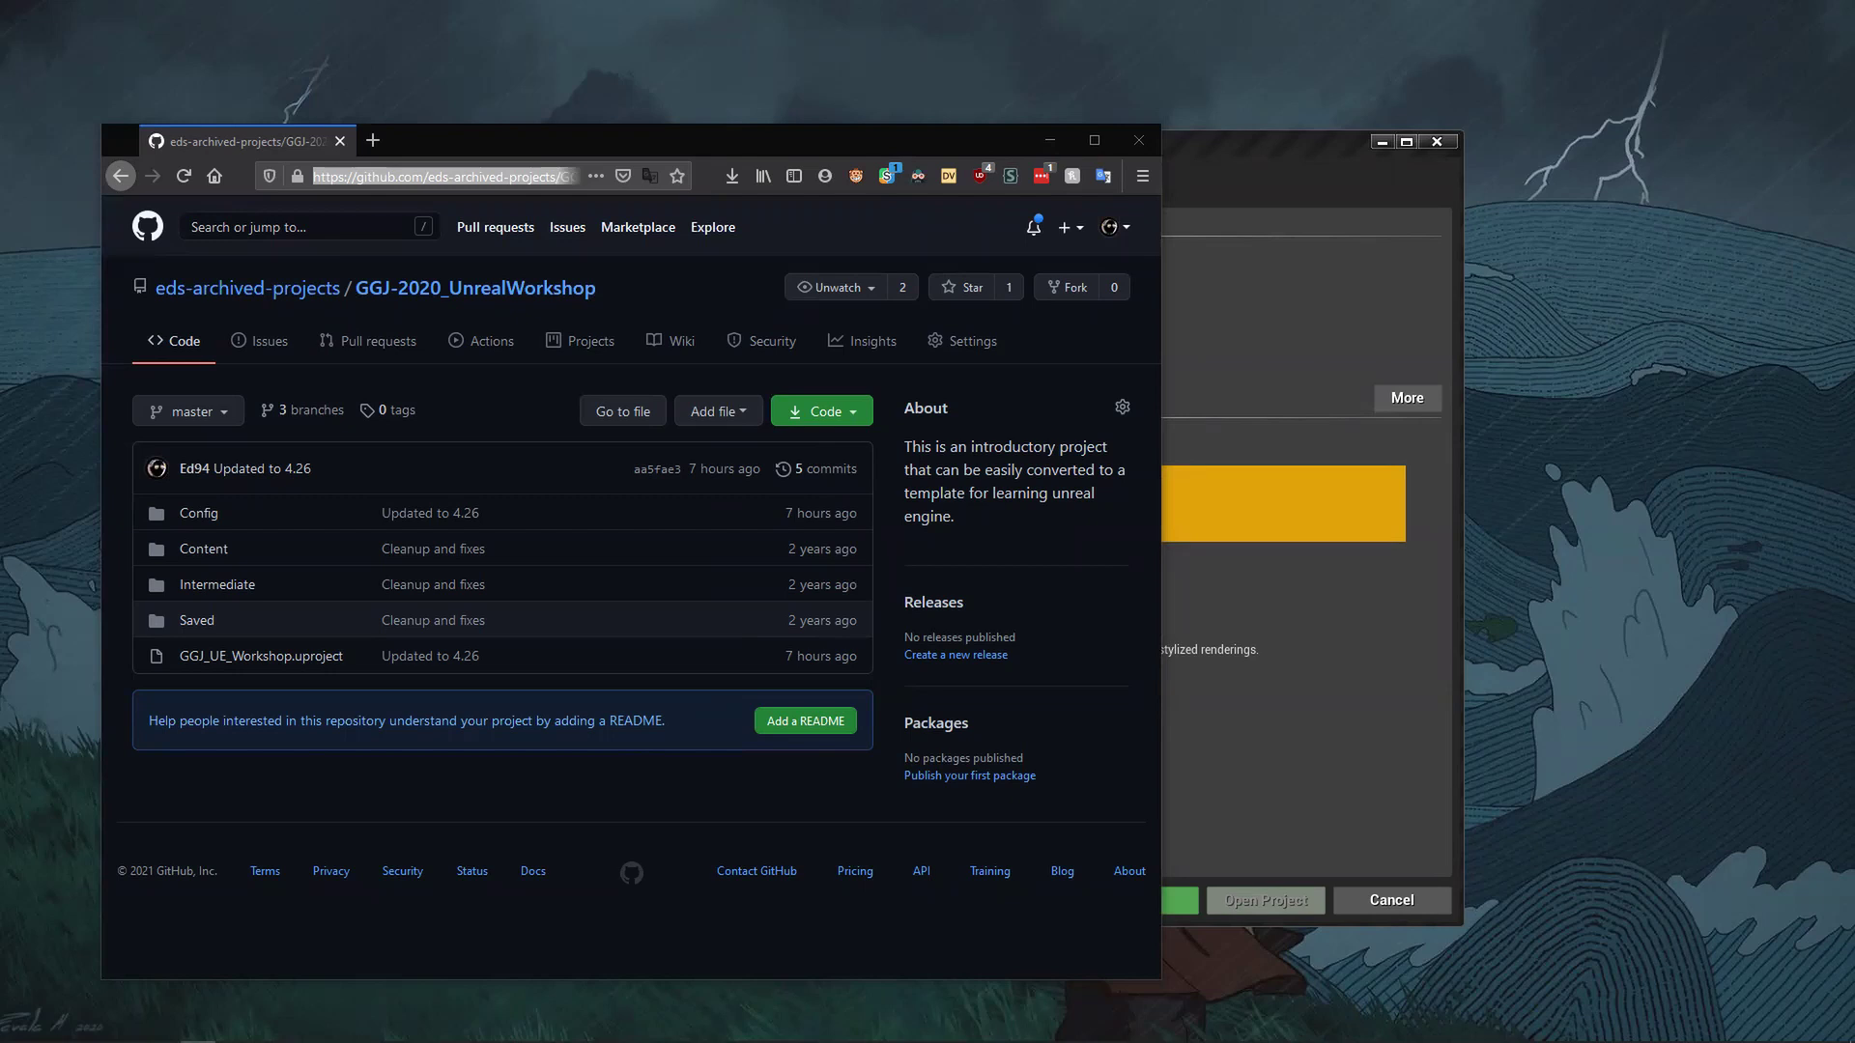
left_click(1053, 140)
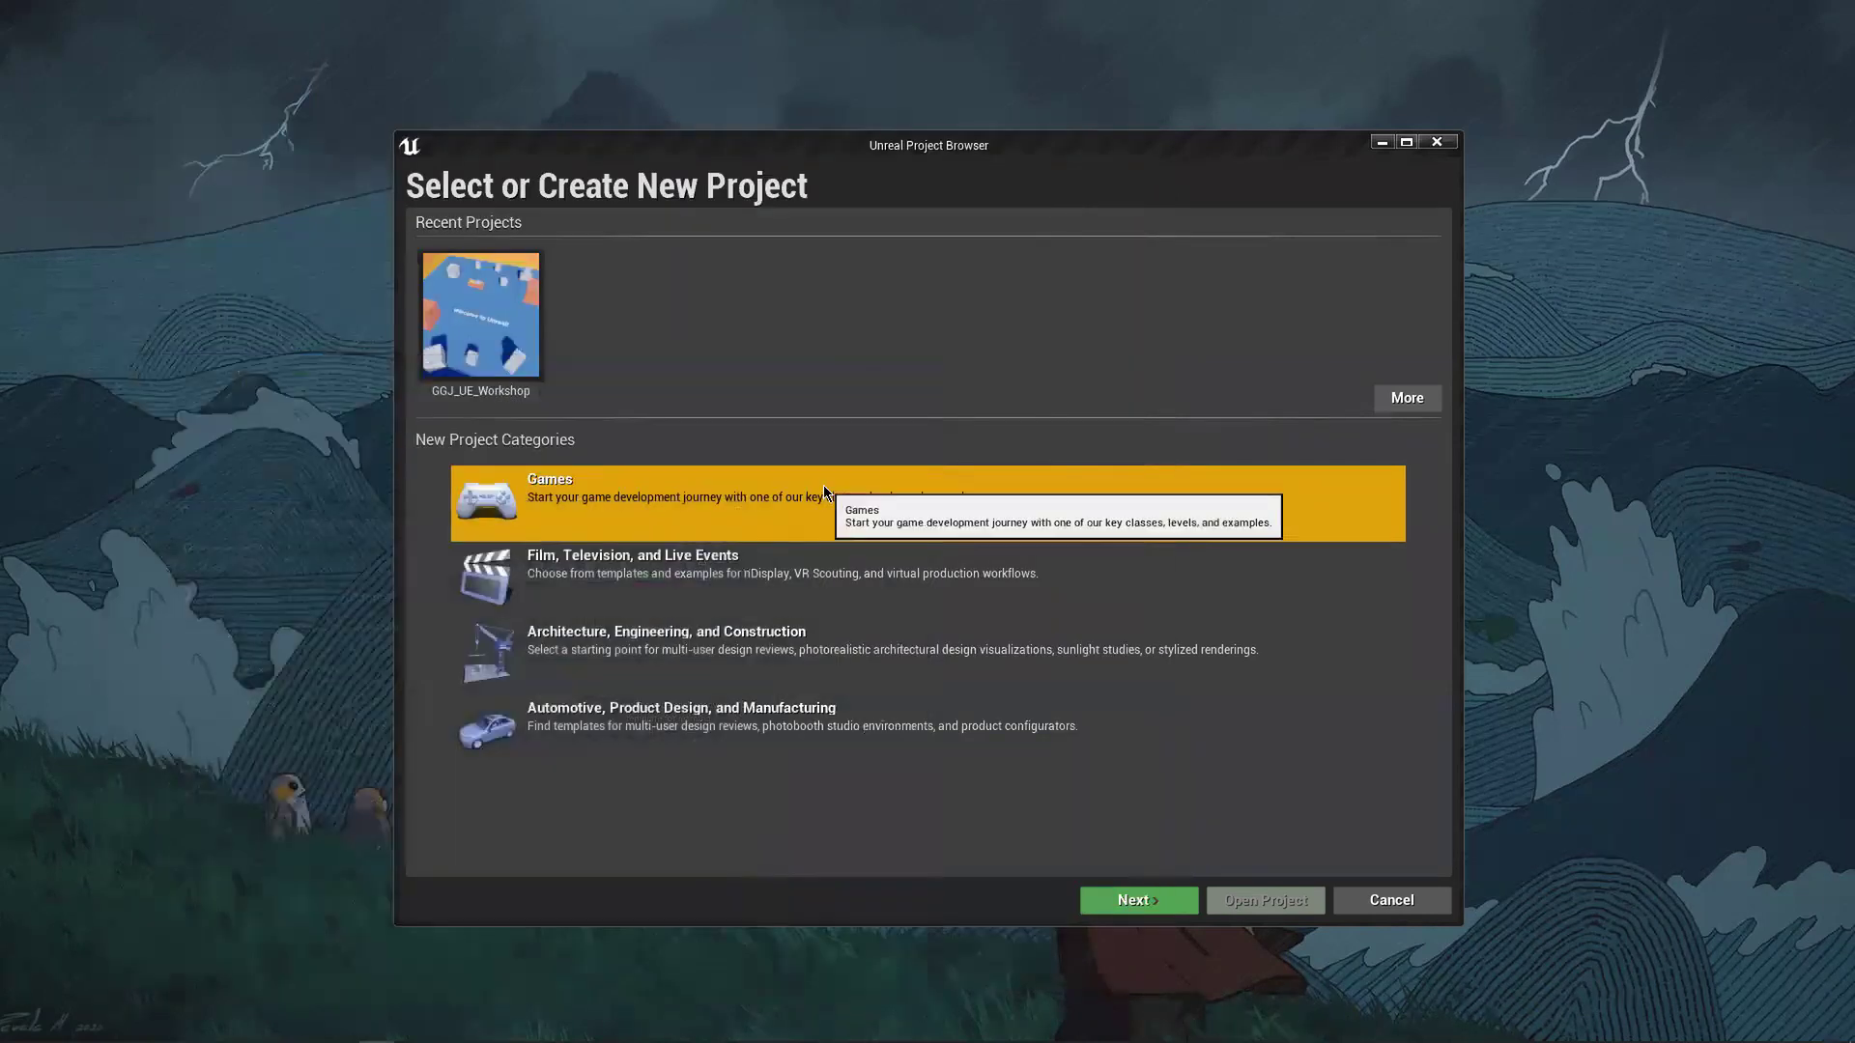
- Choose the Third Person template for the new Games project and proceed to its project settings
left_click(1130, 901)
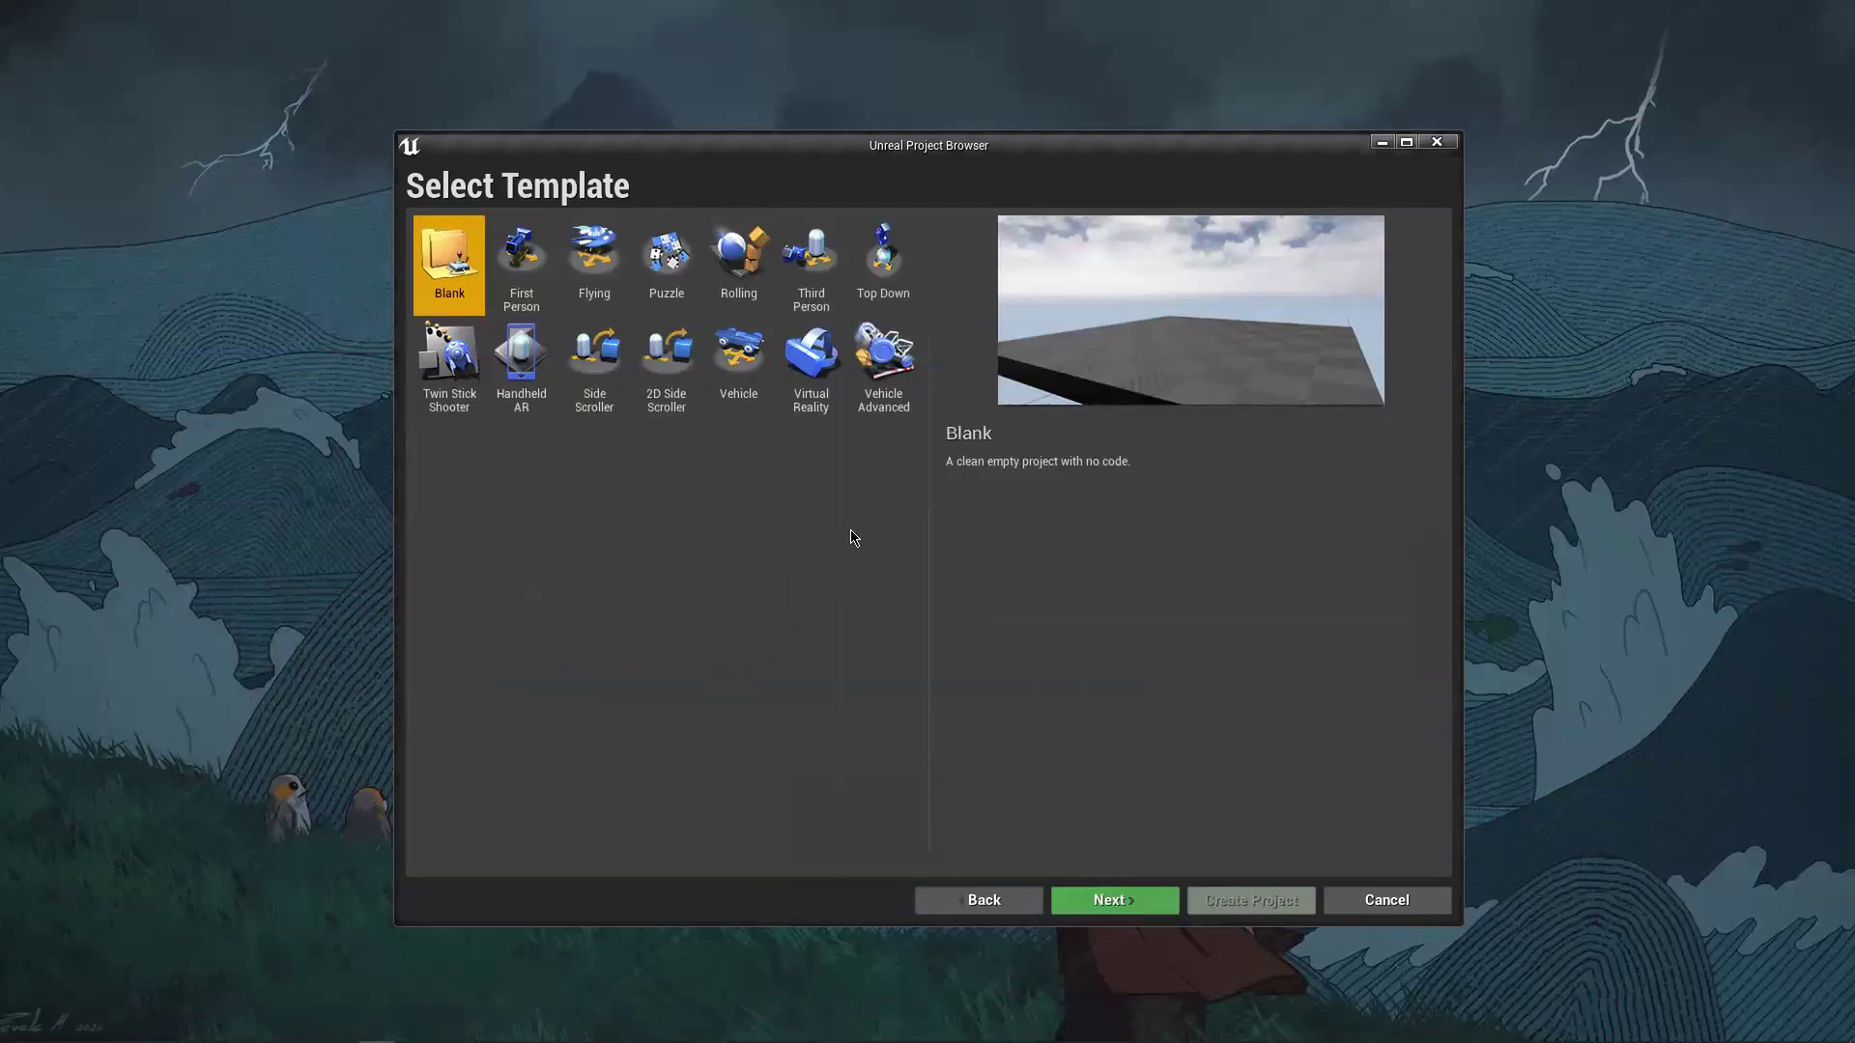
left_click(811, 260)
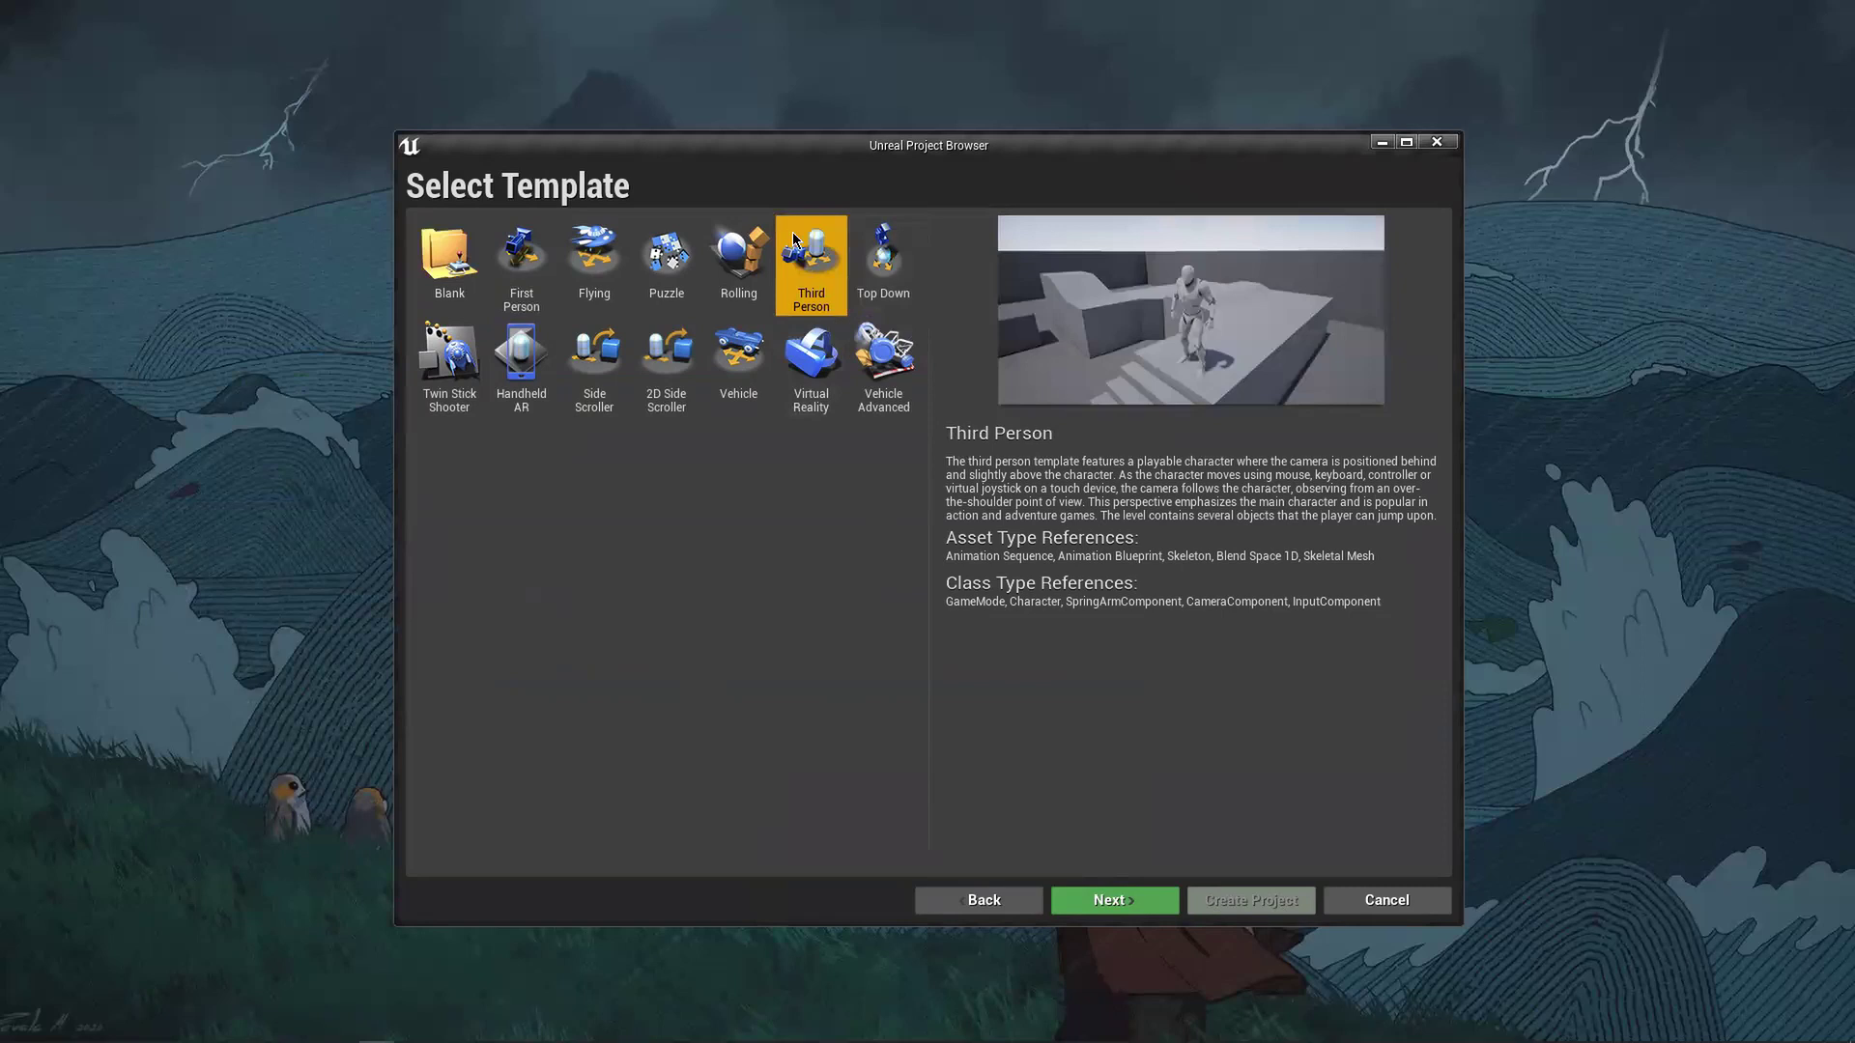
left_click(1116, 899)
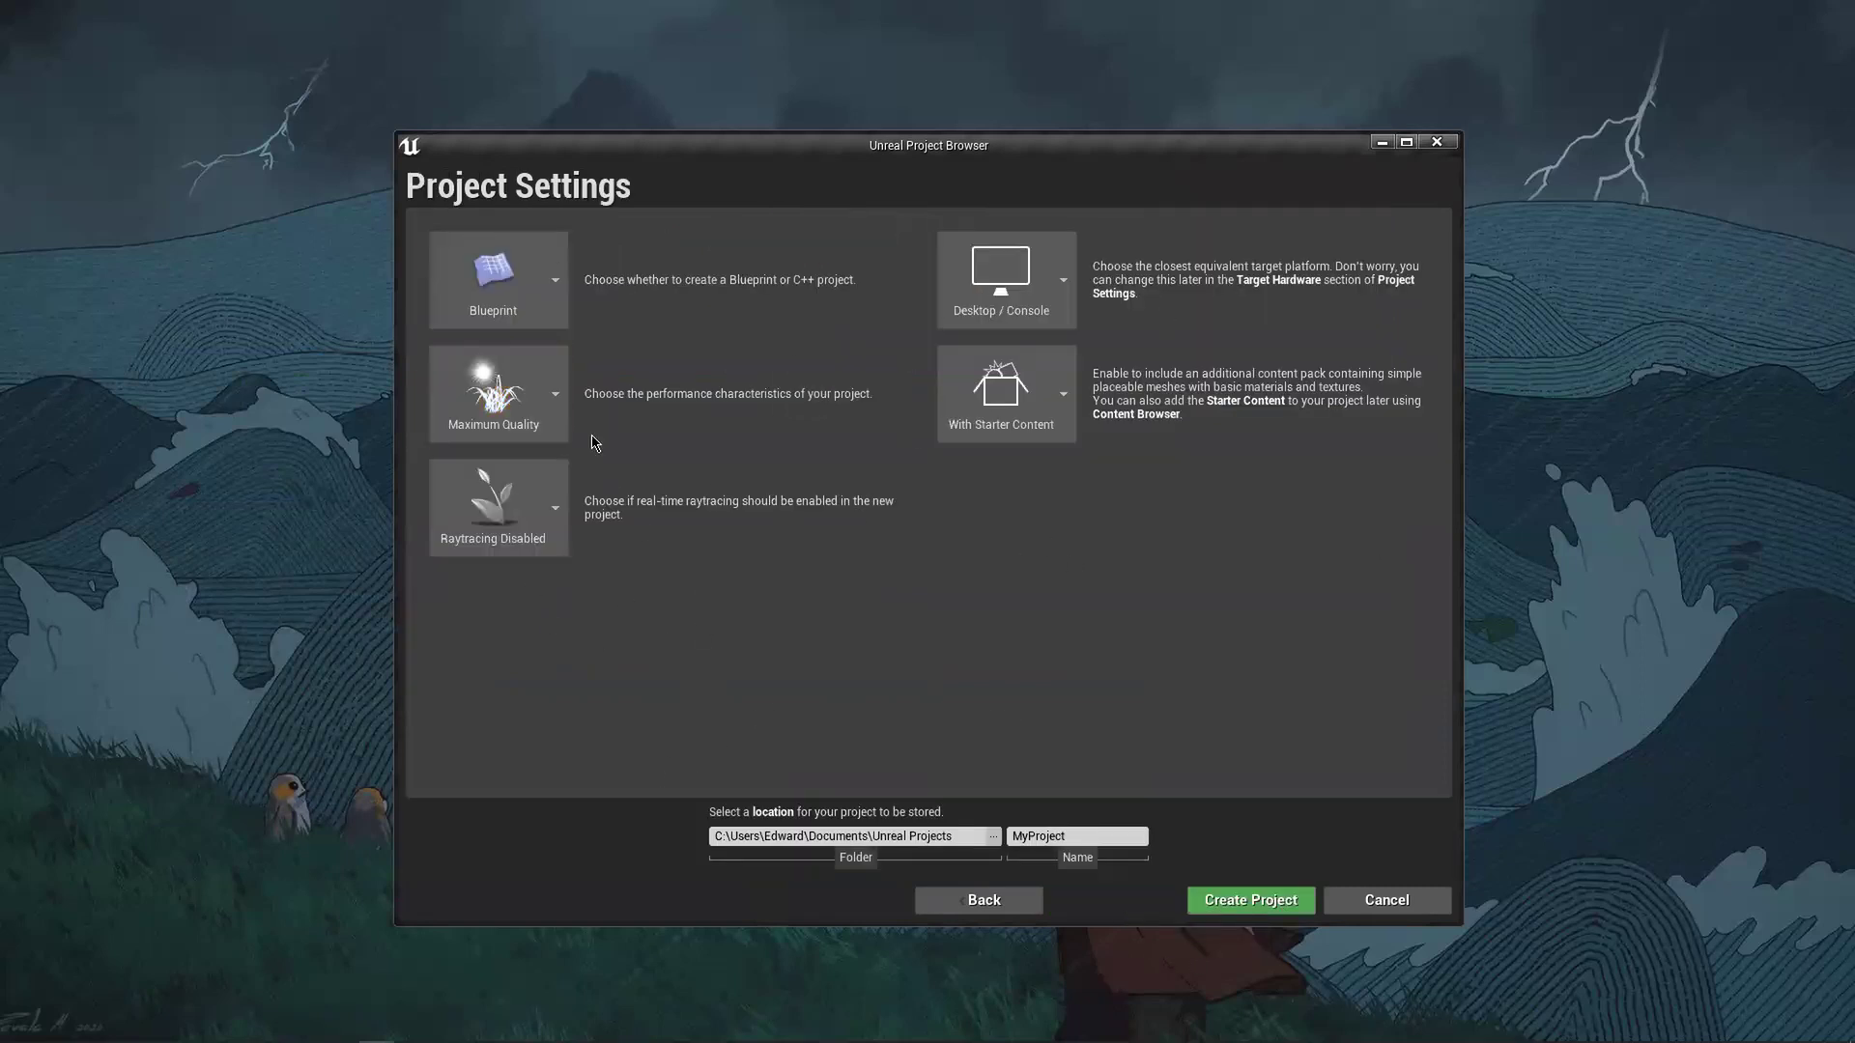
- Create MyProject with the performance characteristics set to Scalable 3D or 2D and dismiss the new plugins notification
left_click(556, 415)
left_click(521, 592)
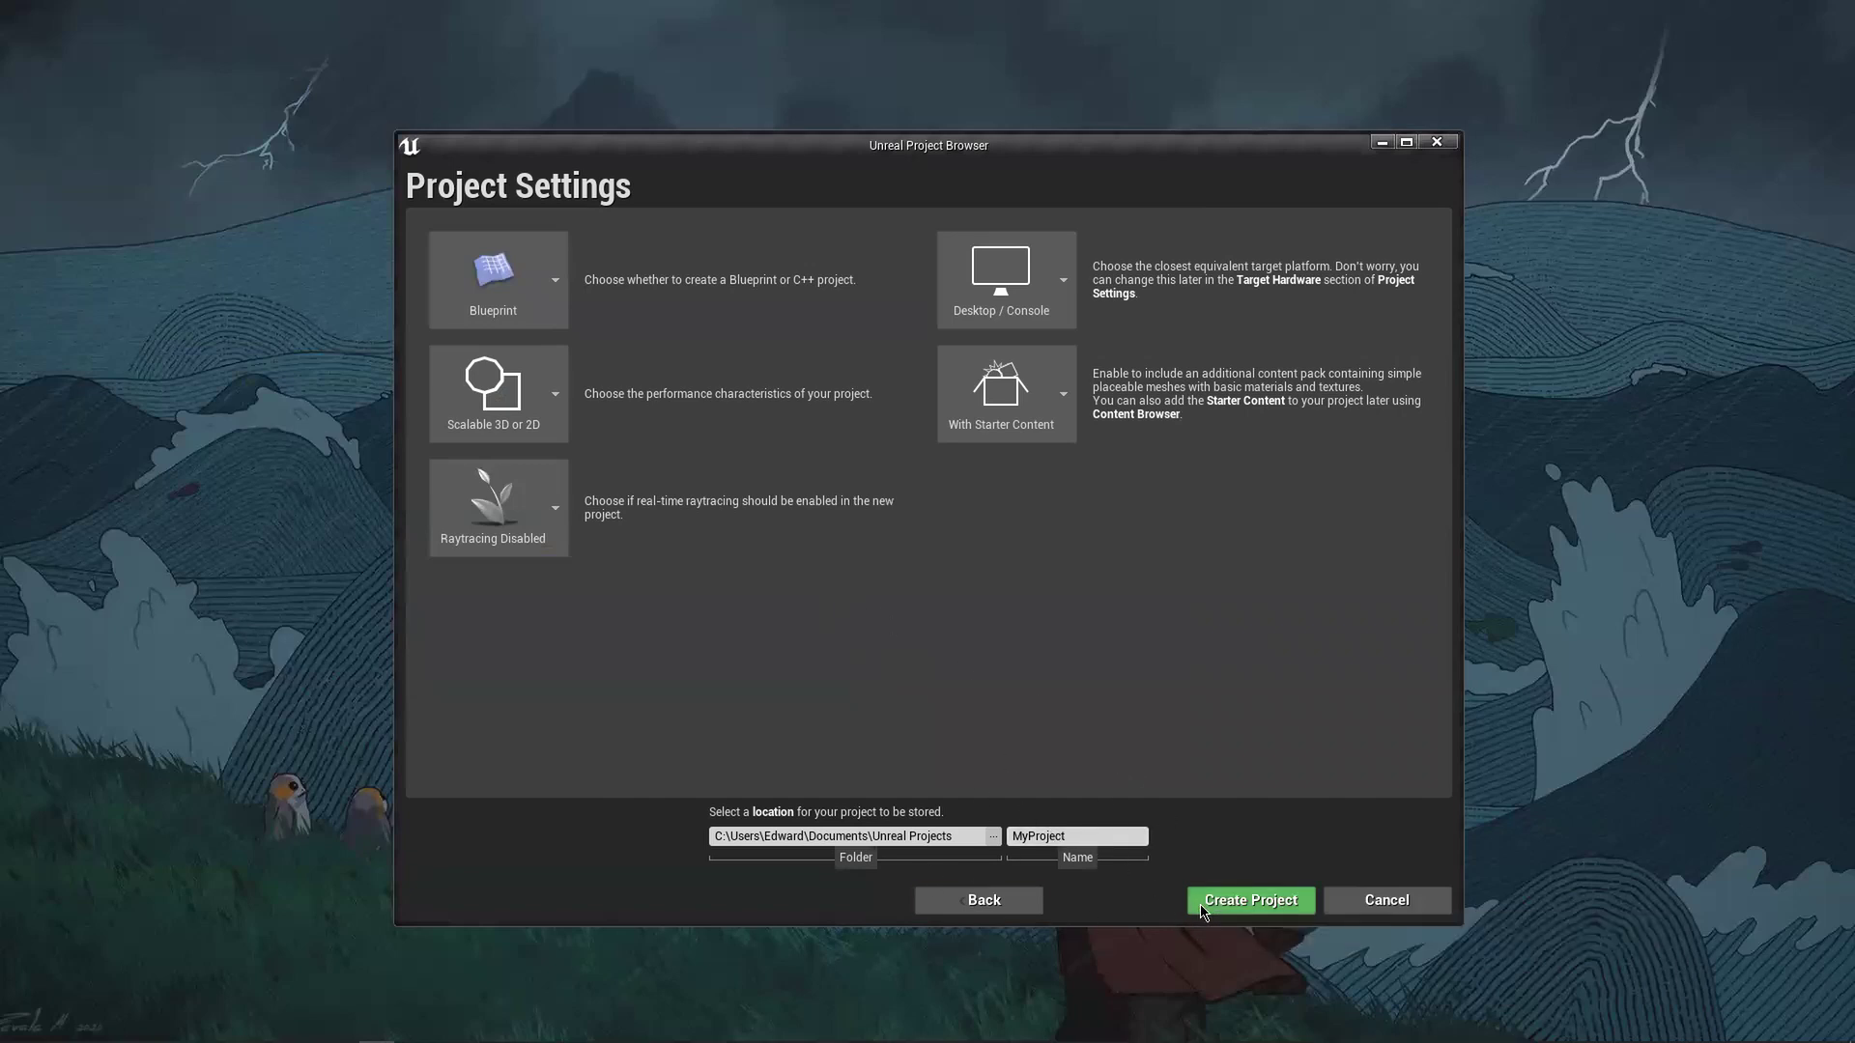
left_click(1250, 901)
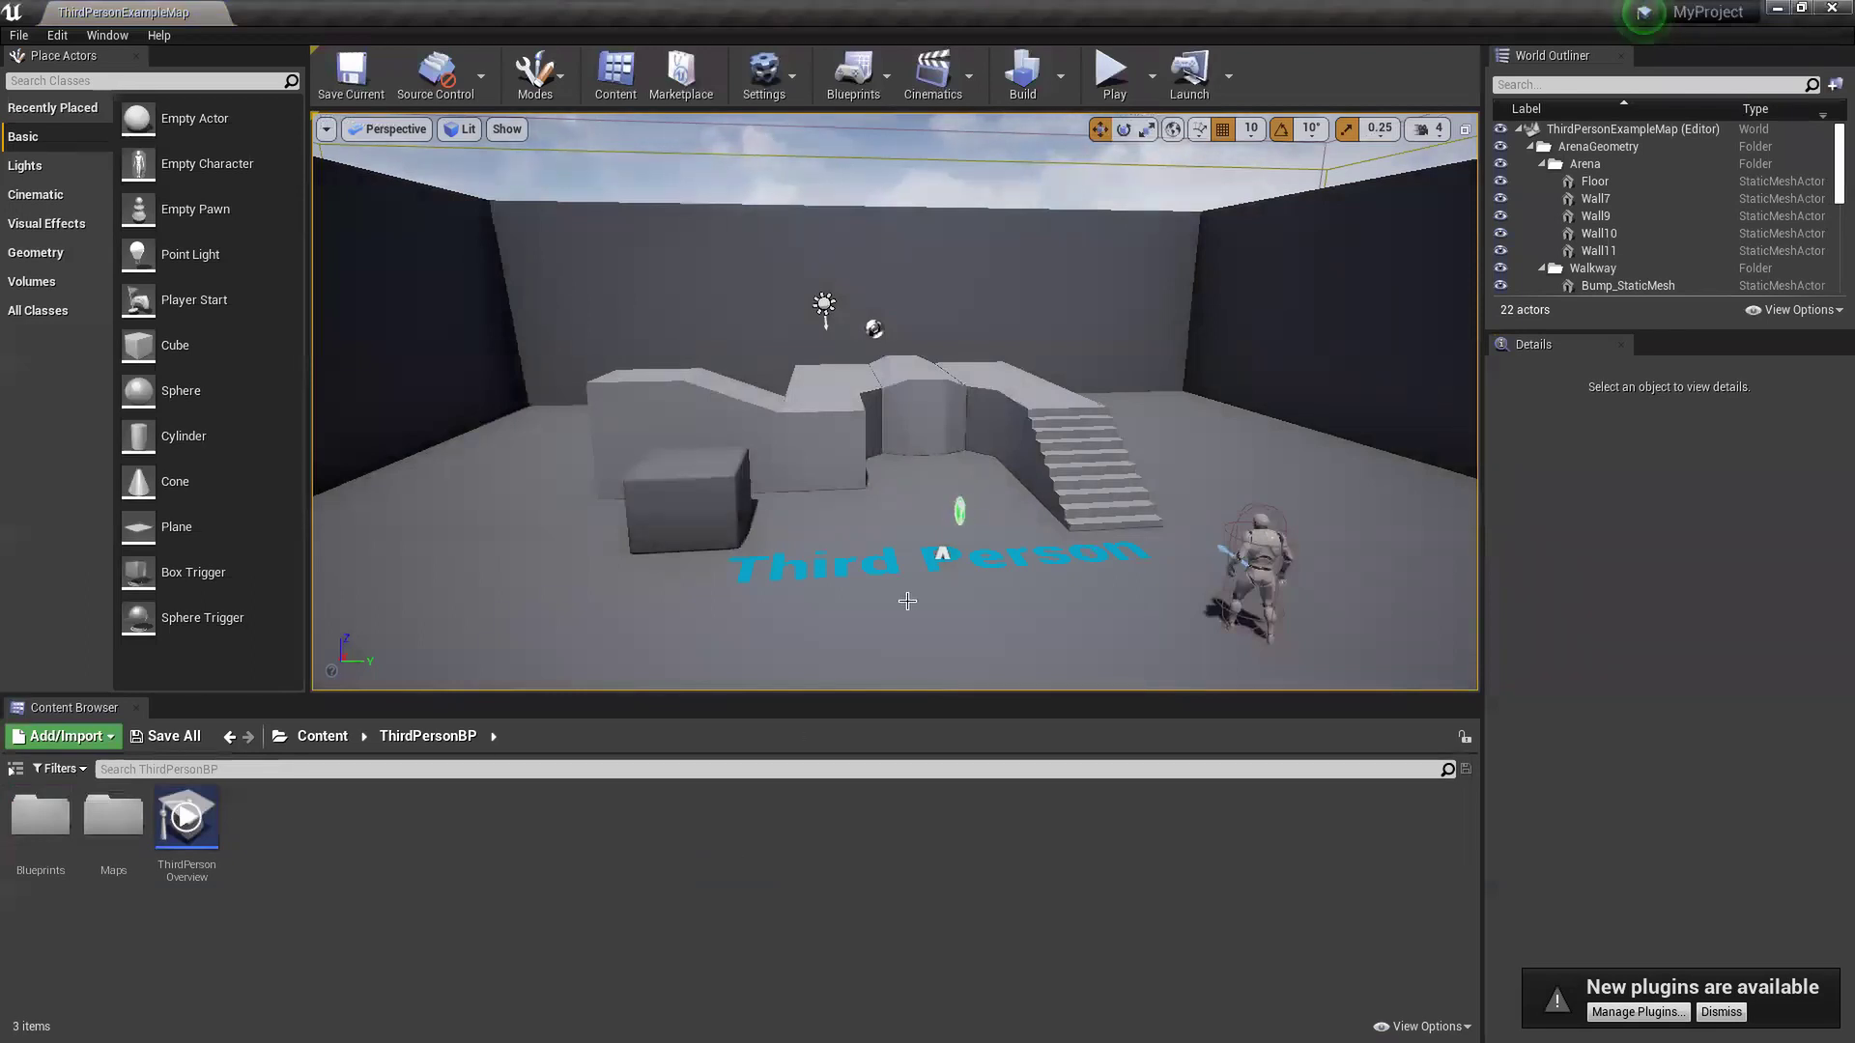
left_click(1720, 1012)
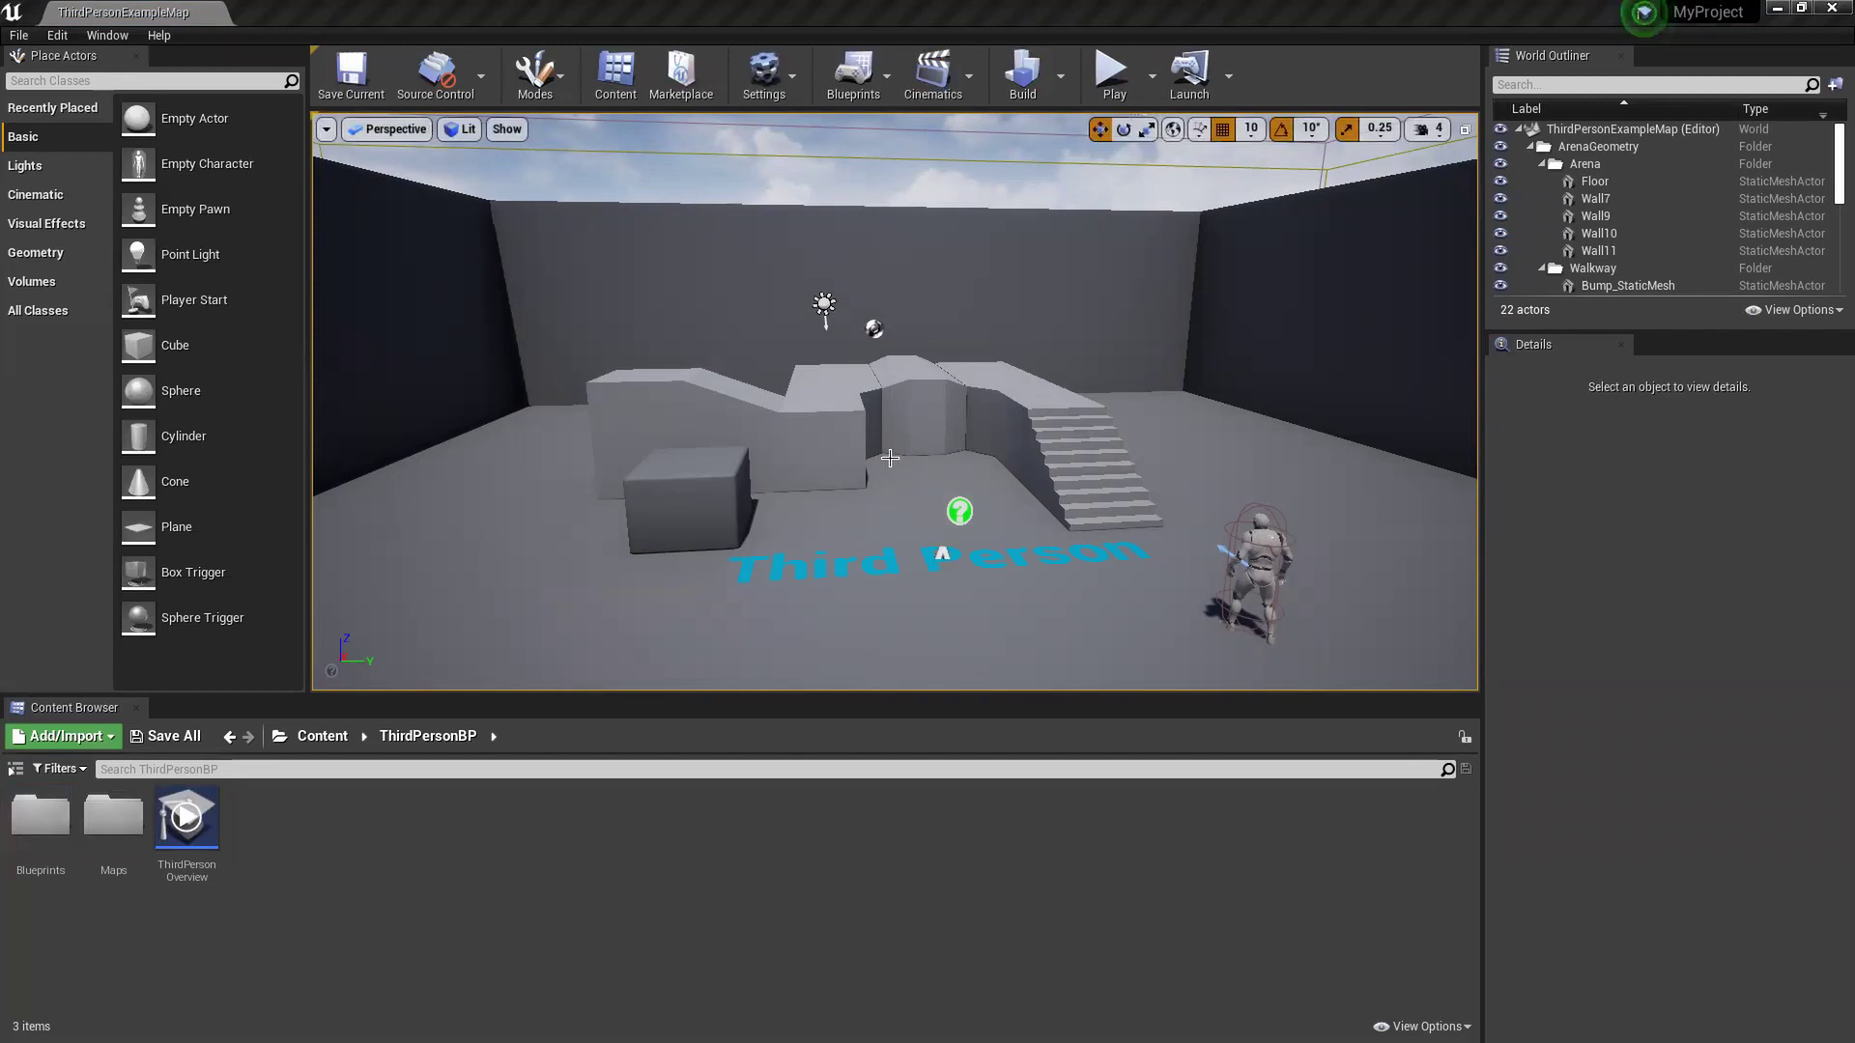
- Look around the Third Person level and compare its viewport with the Scene and Game views in the Unity editor
right_click_drag(964, 439, 927, 483)
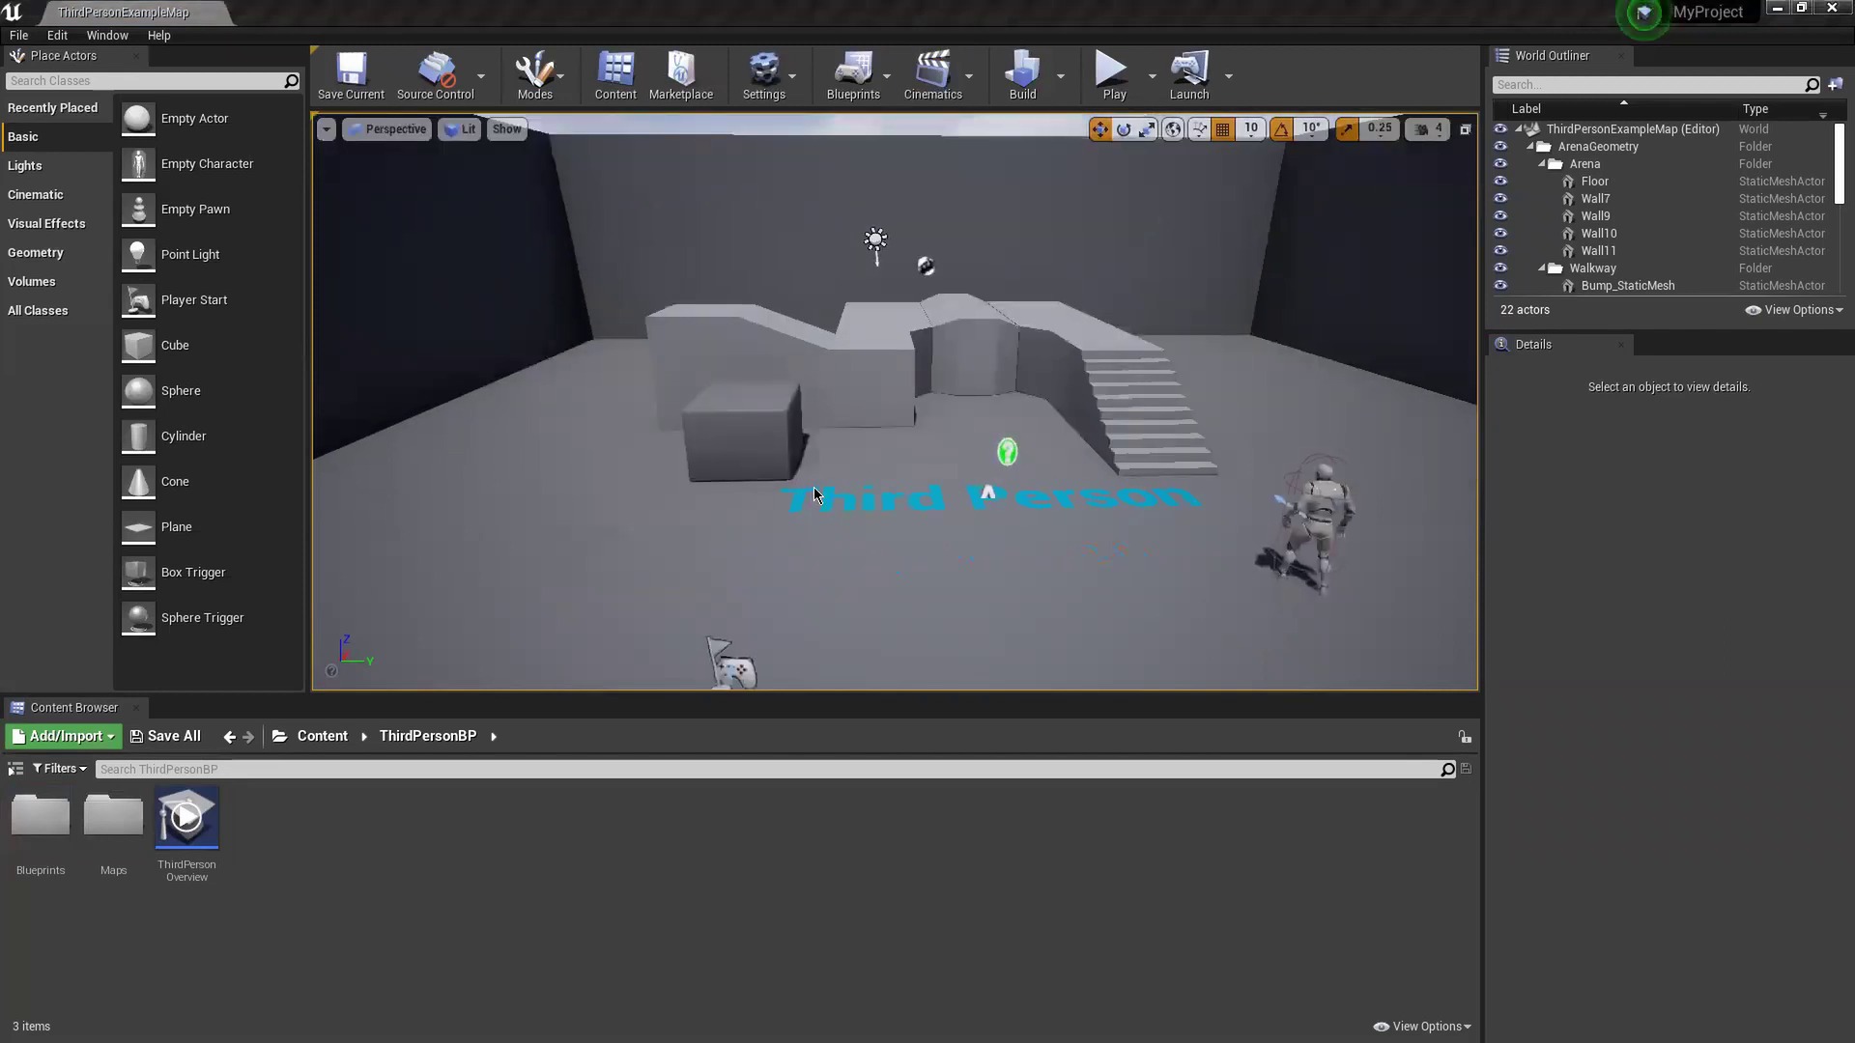
key("alt+Tab")
left_click(653, 615)
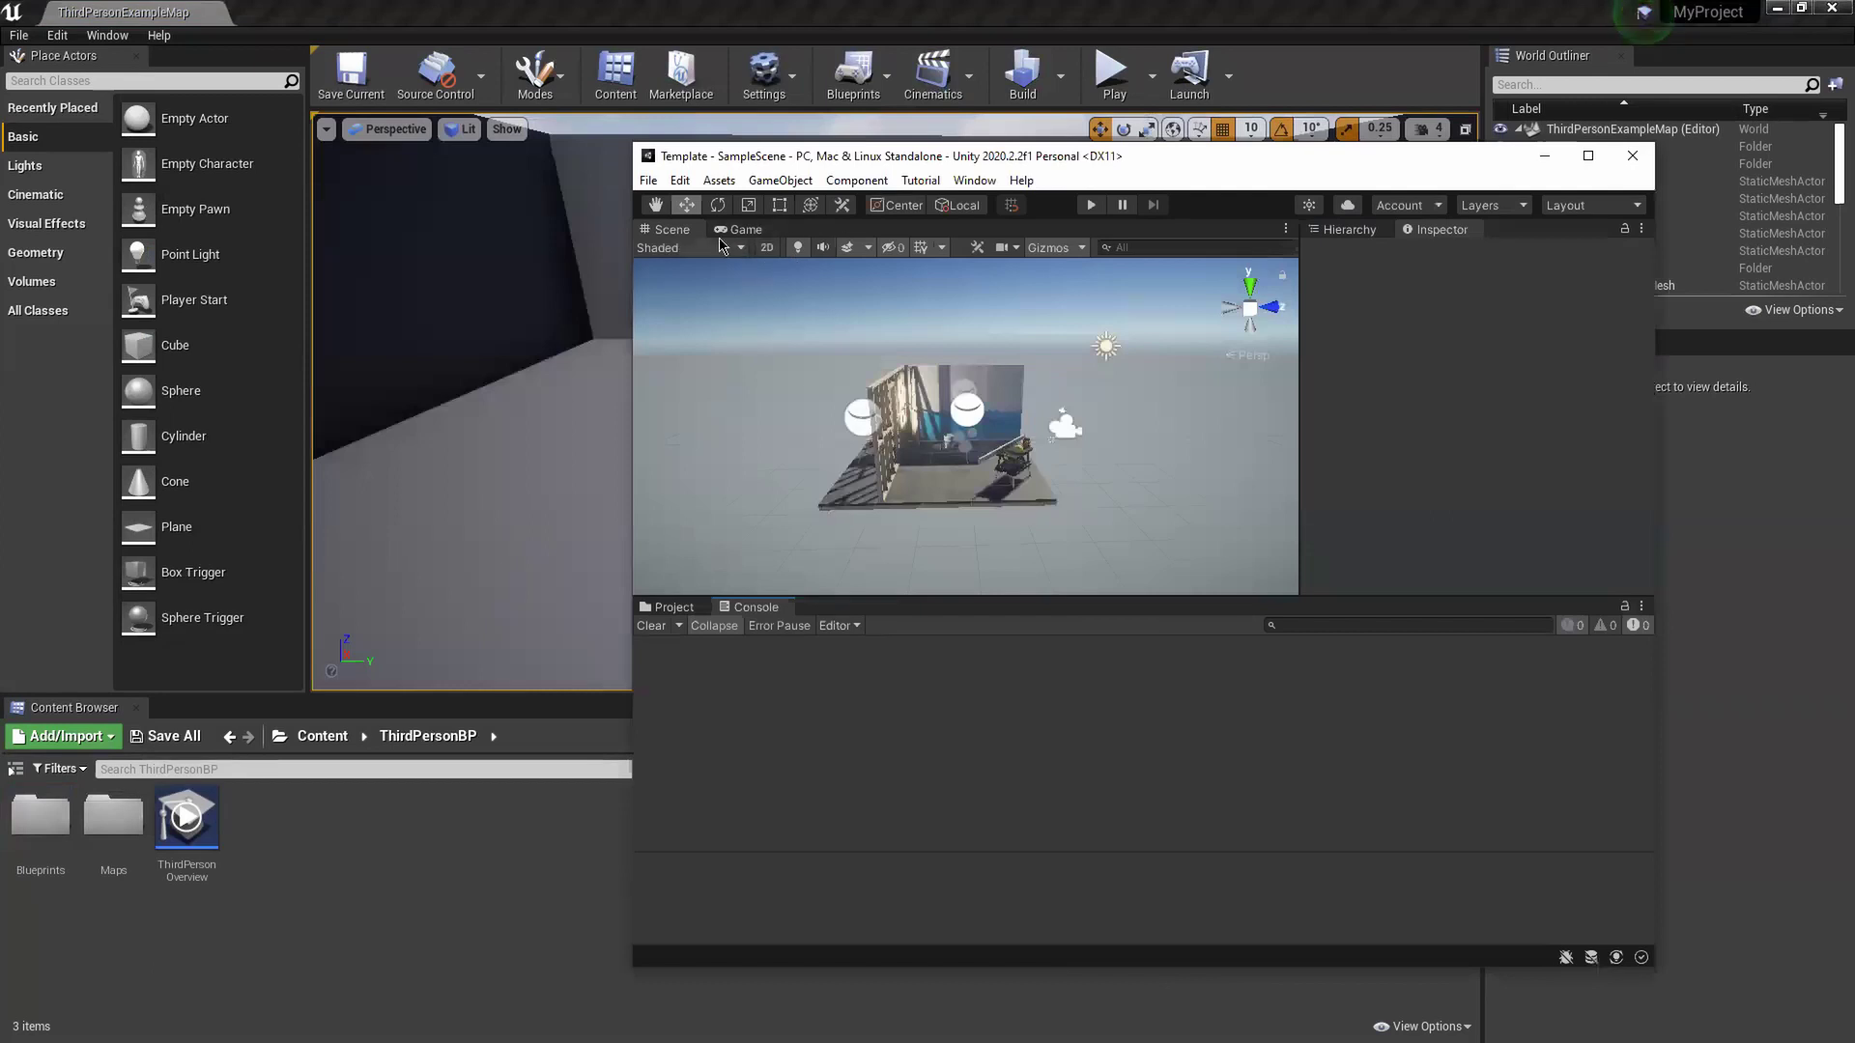
left_click(742, 229)
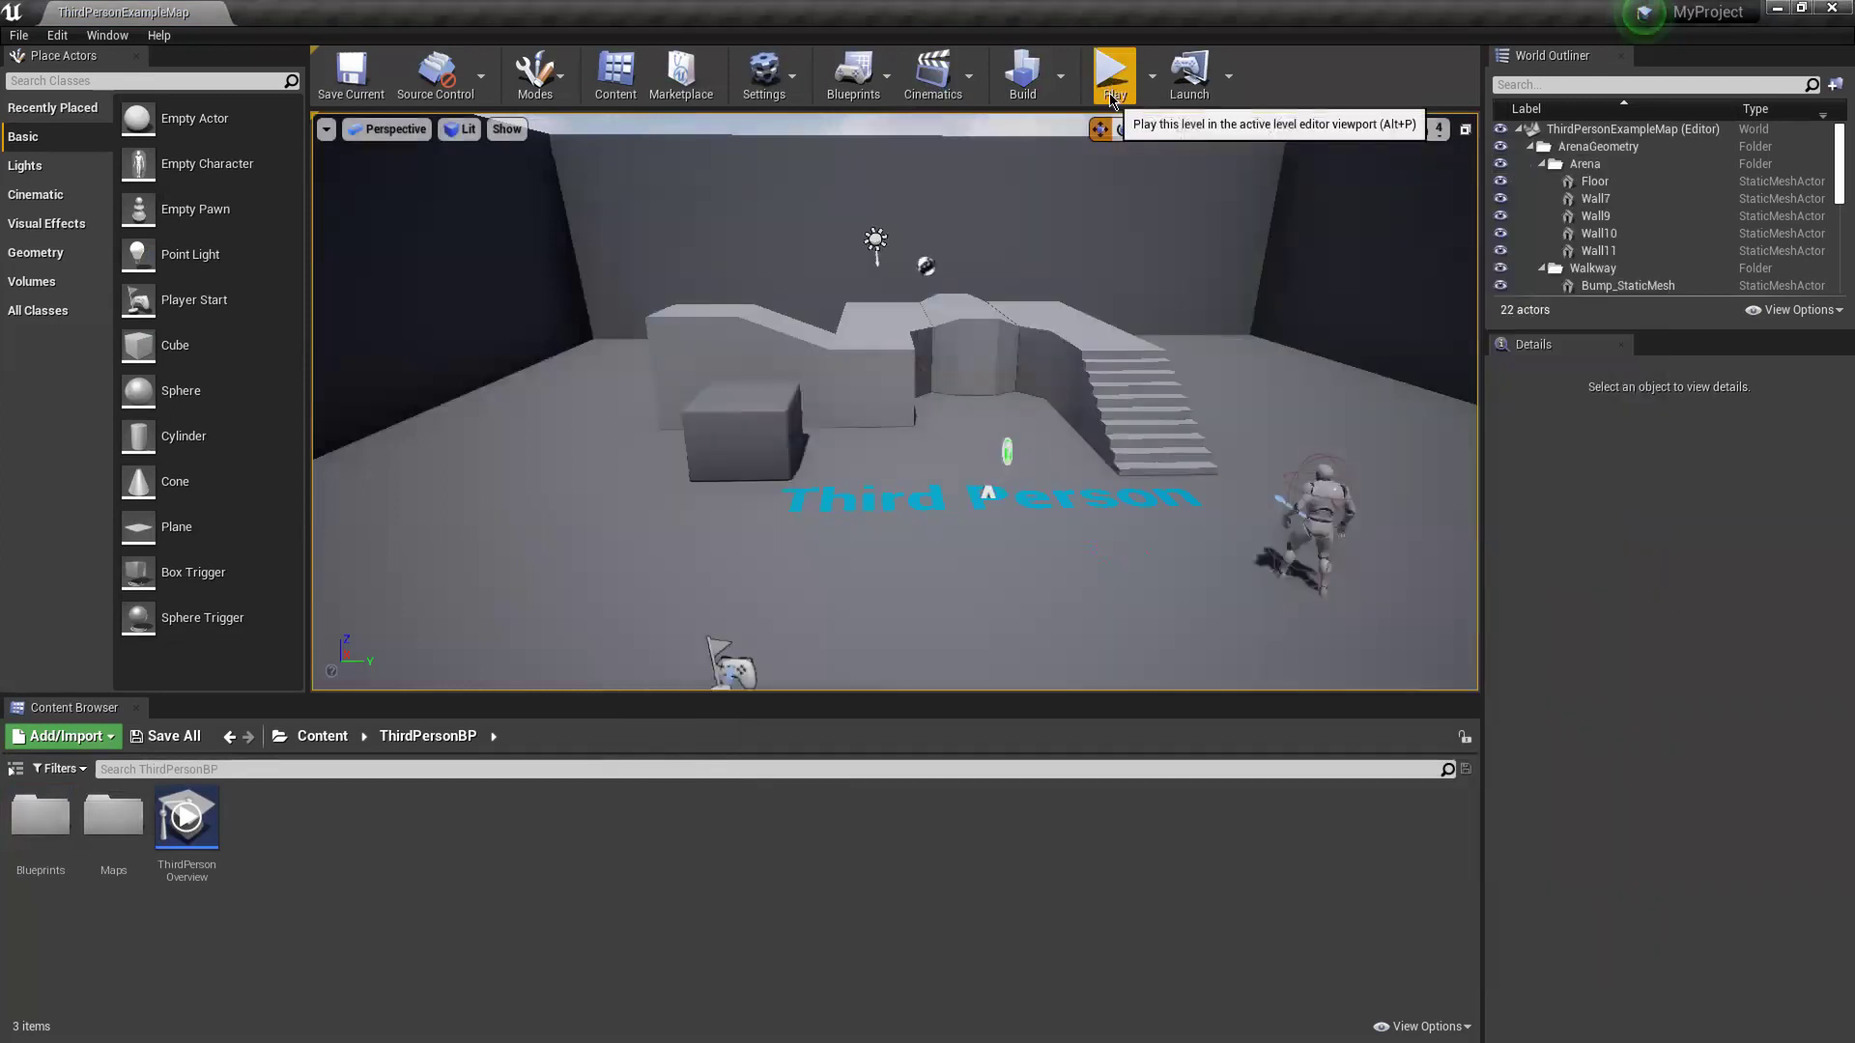
- Play the Third Person level, run and jump the character around the stairs and walkway, and stop the session
left_click(1111, 77)
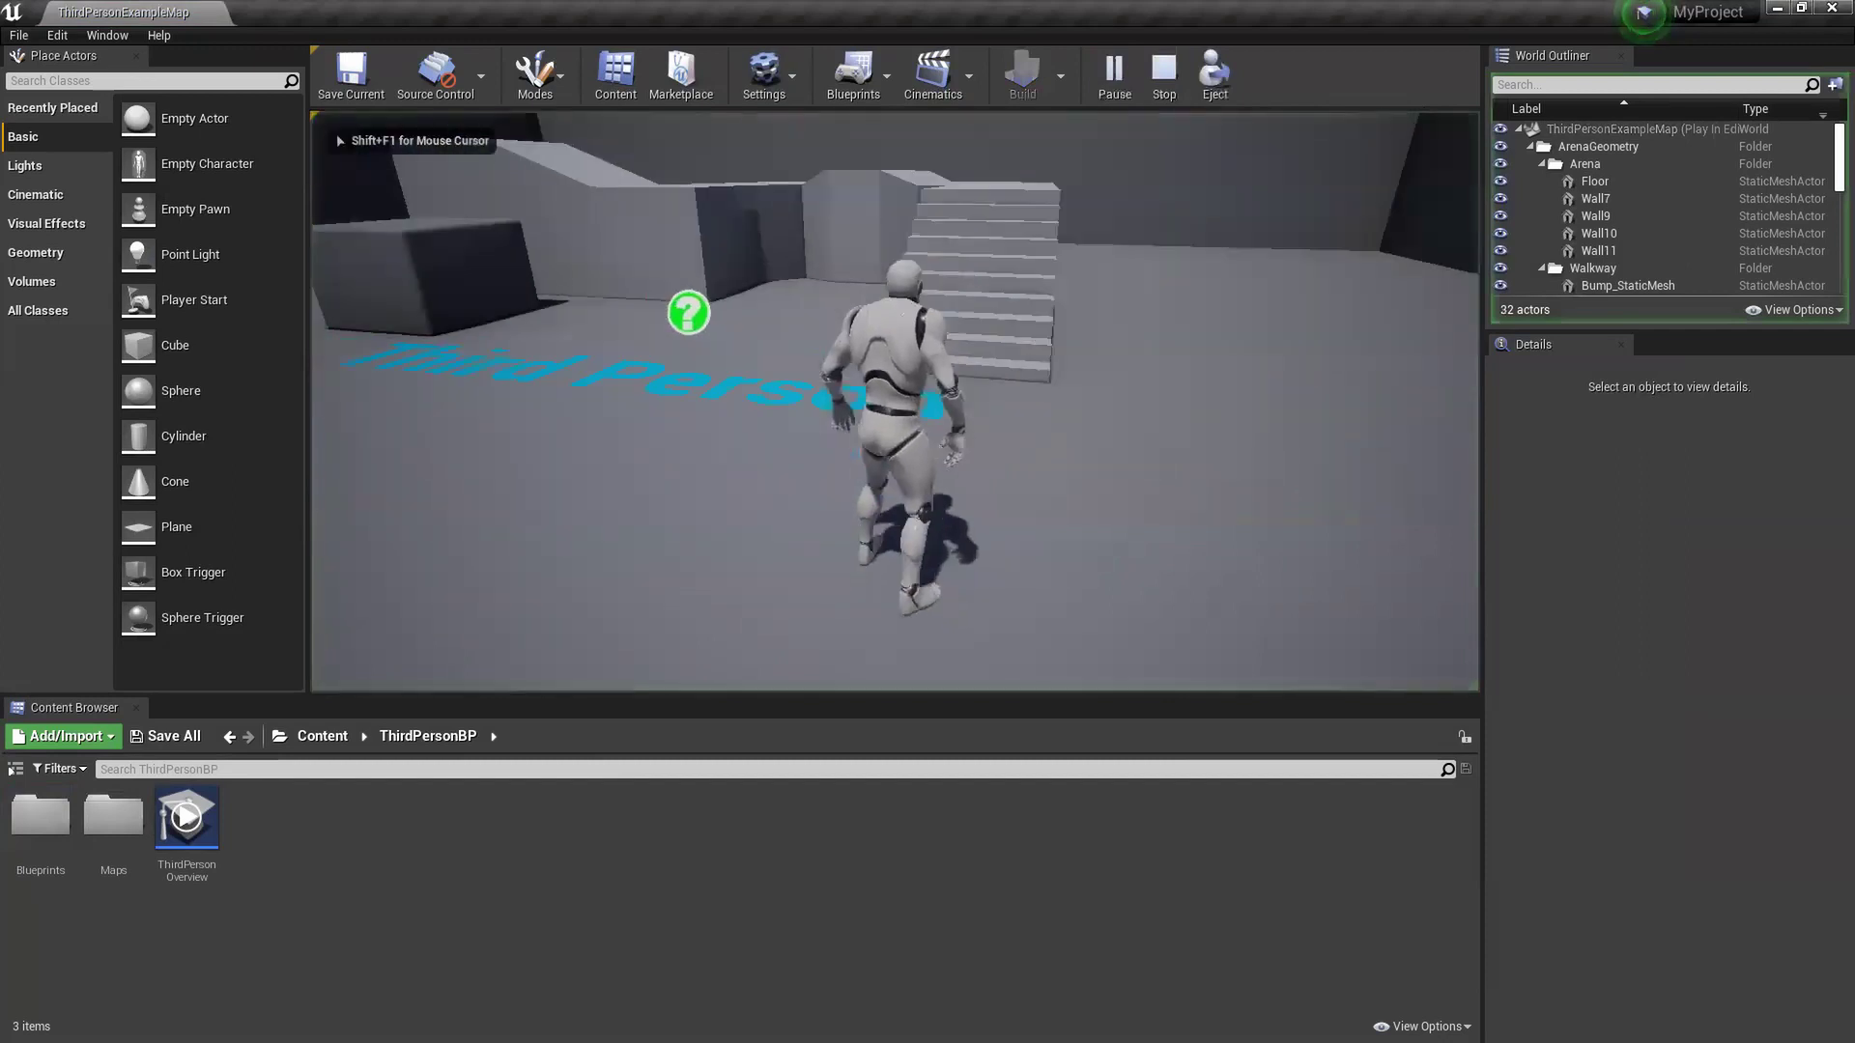
key("w")
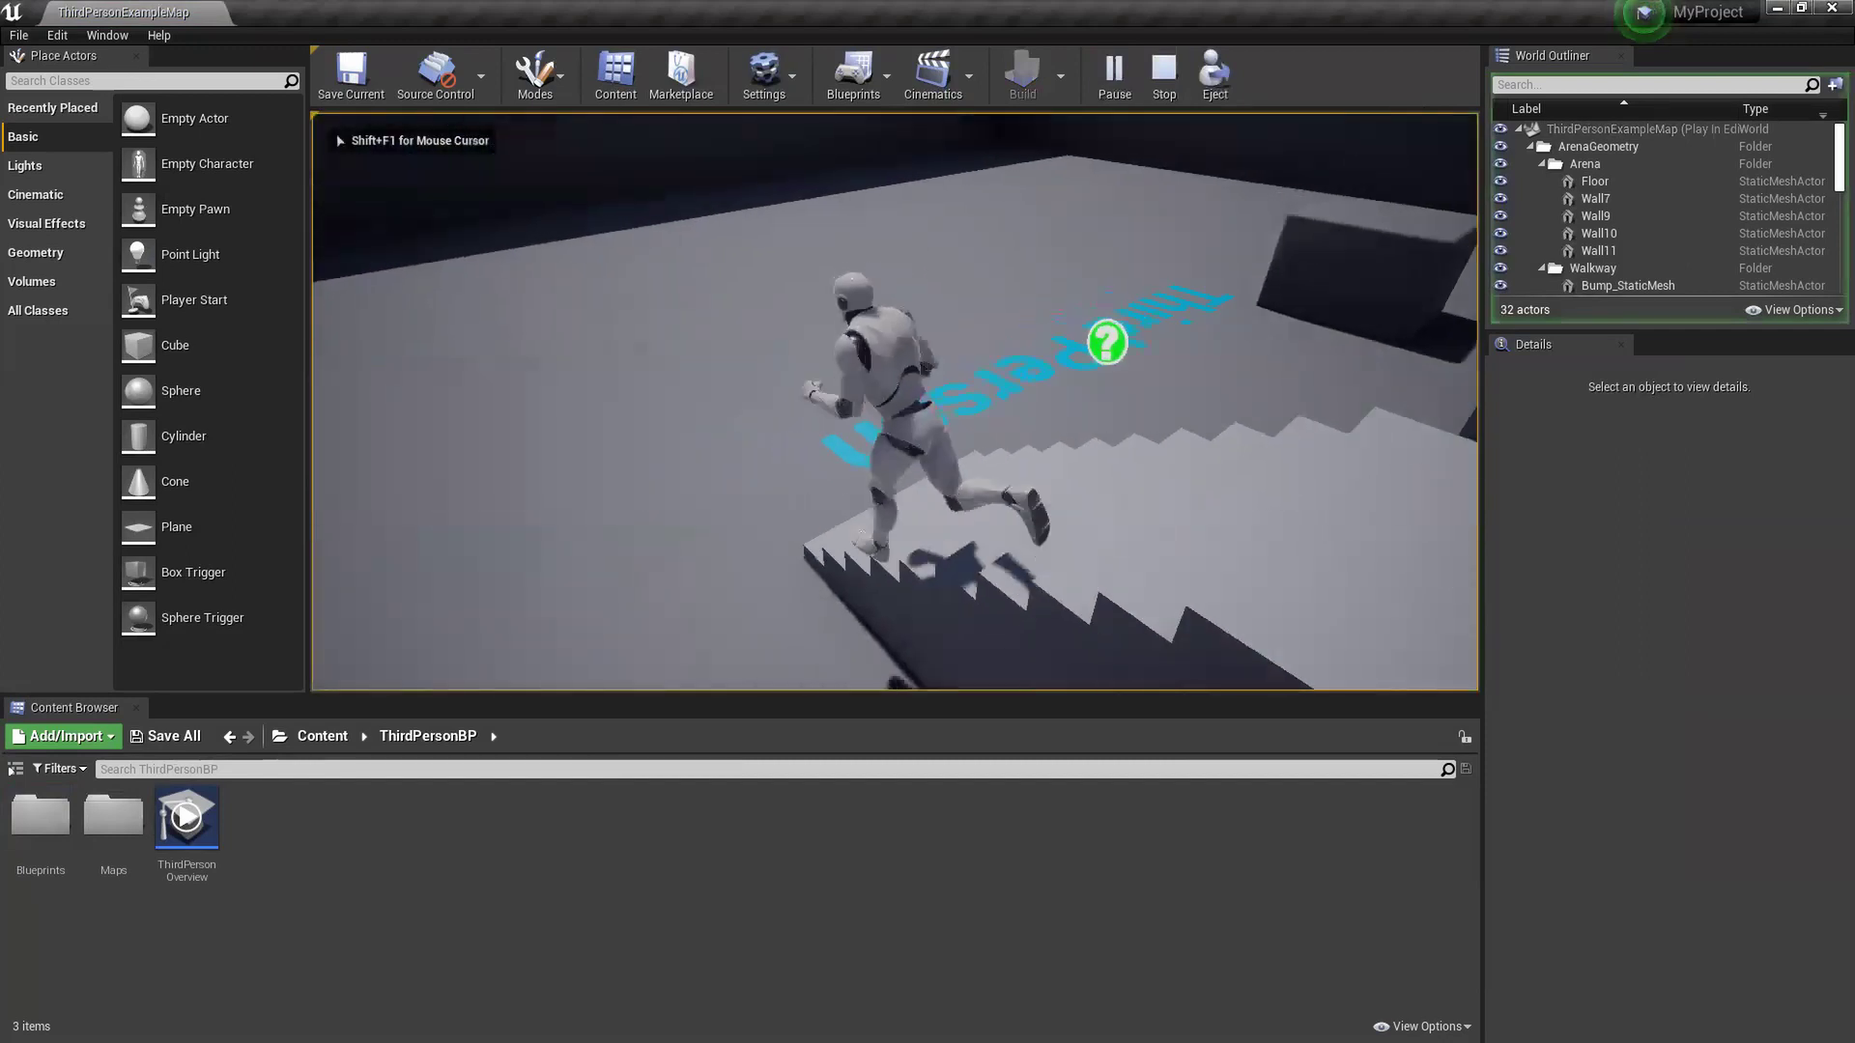
key("s")
key("w")
key("d")
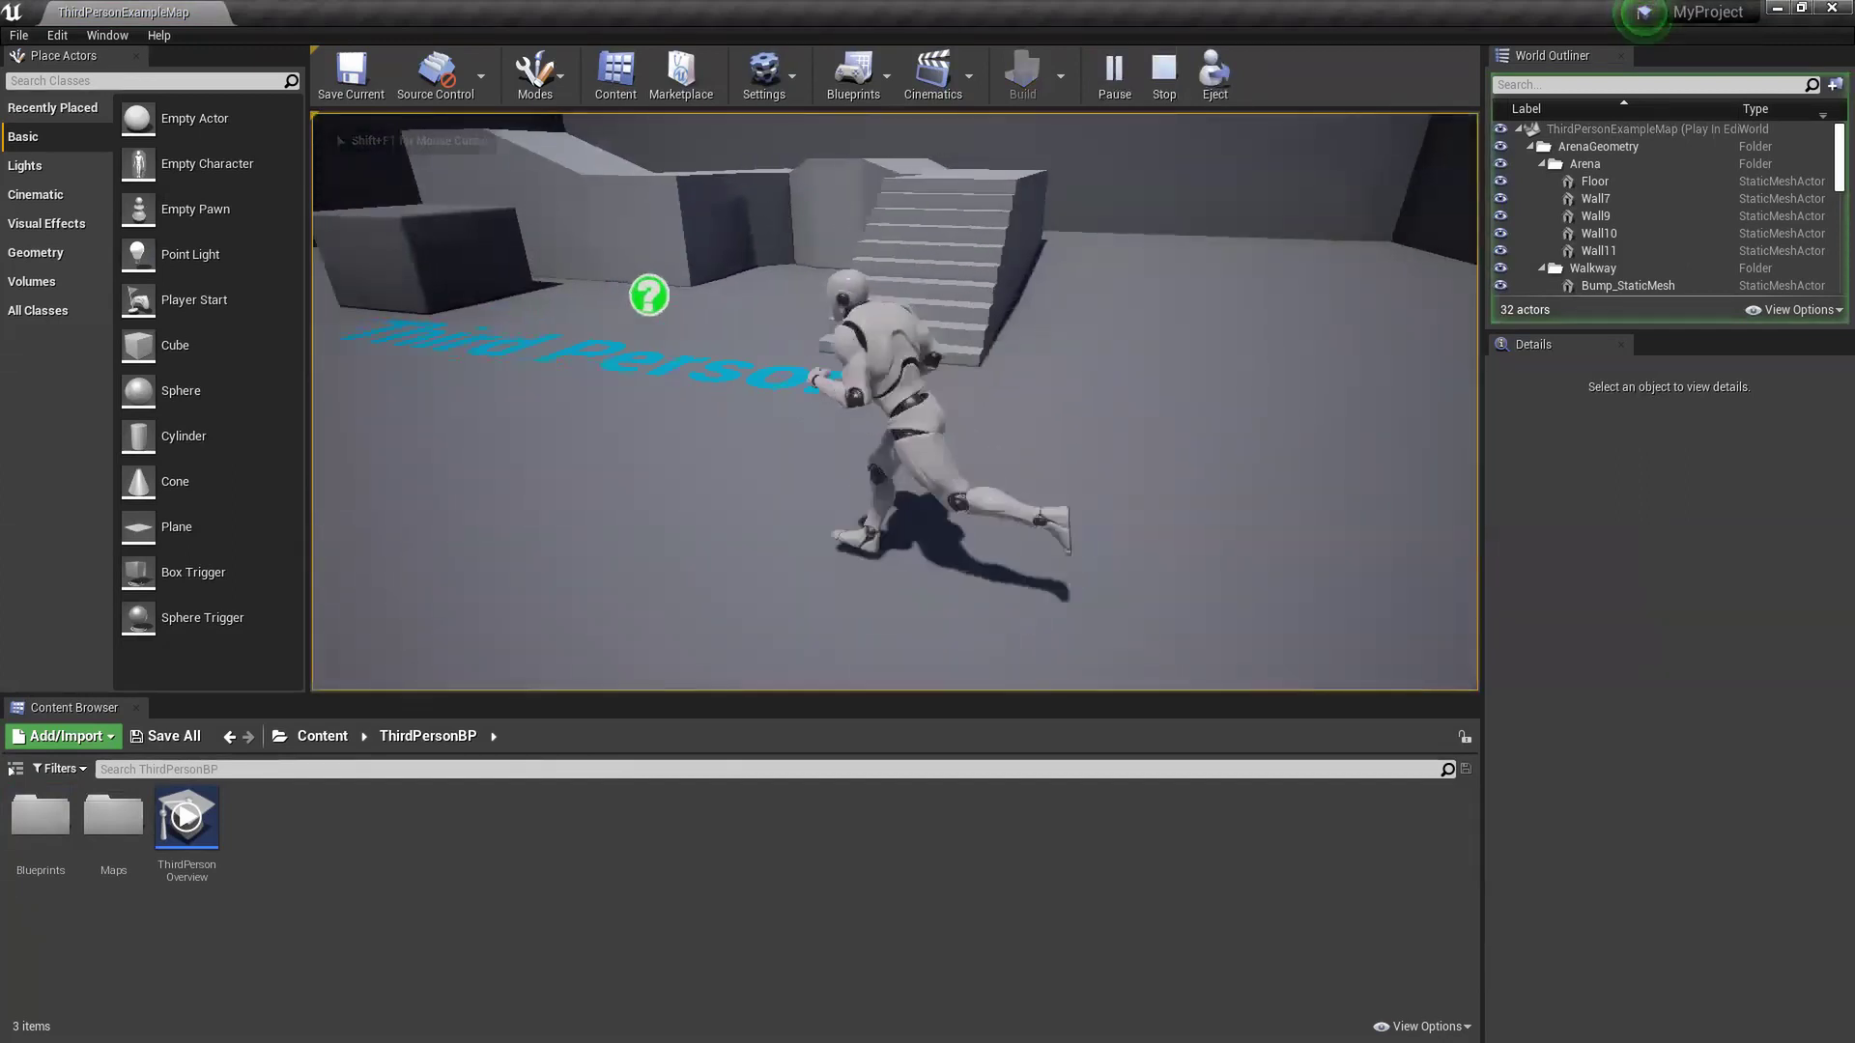
key("w")
key("s")
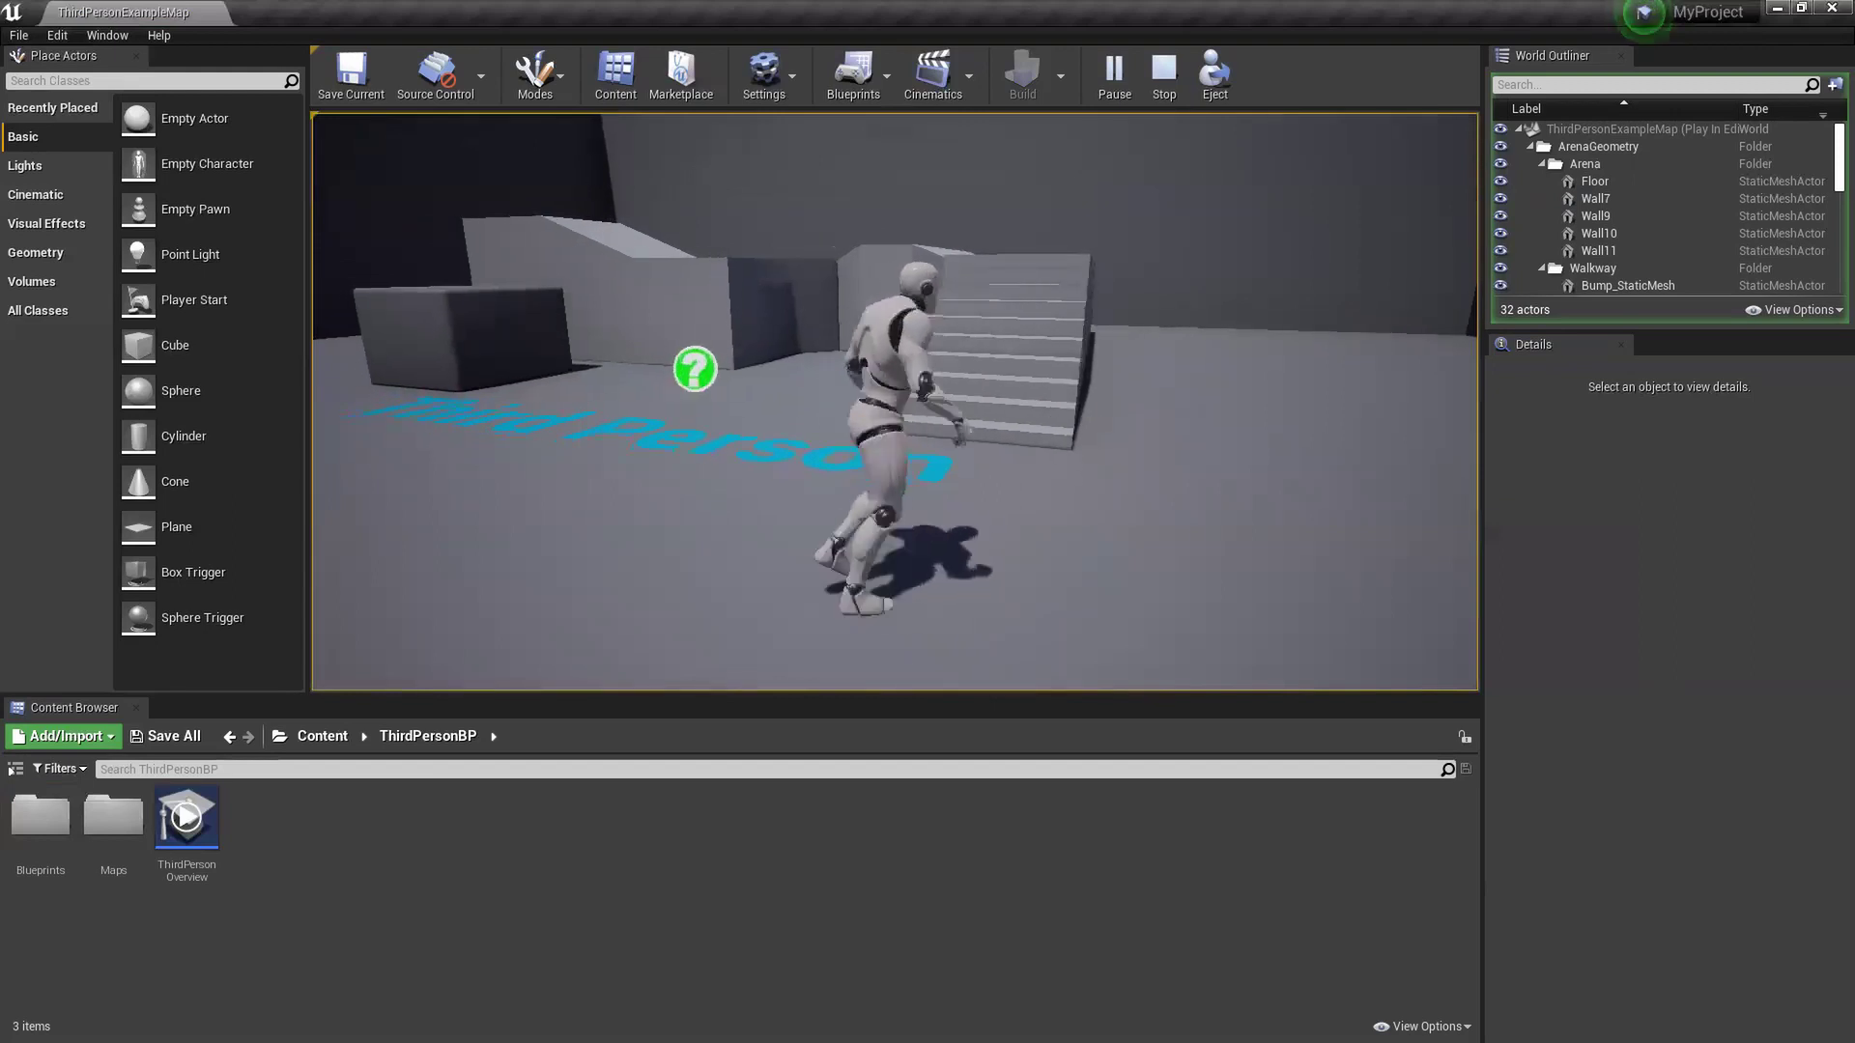
key("d")
key("w")
key("space")
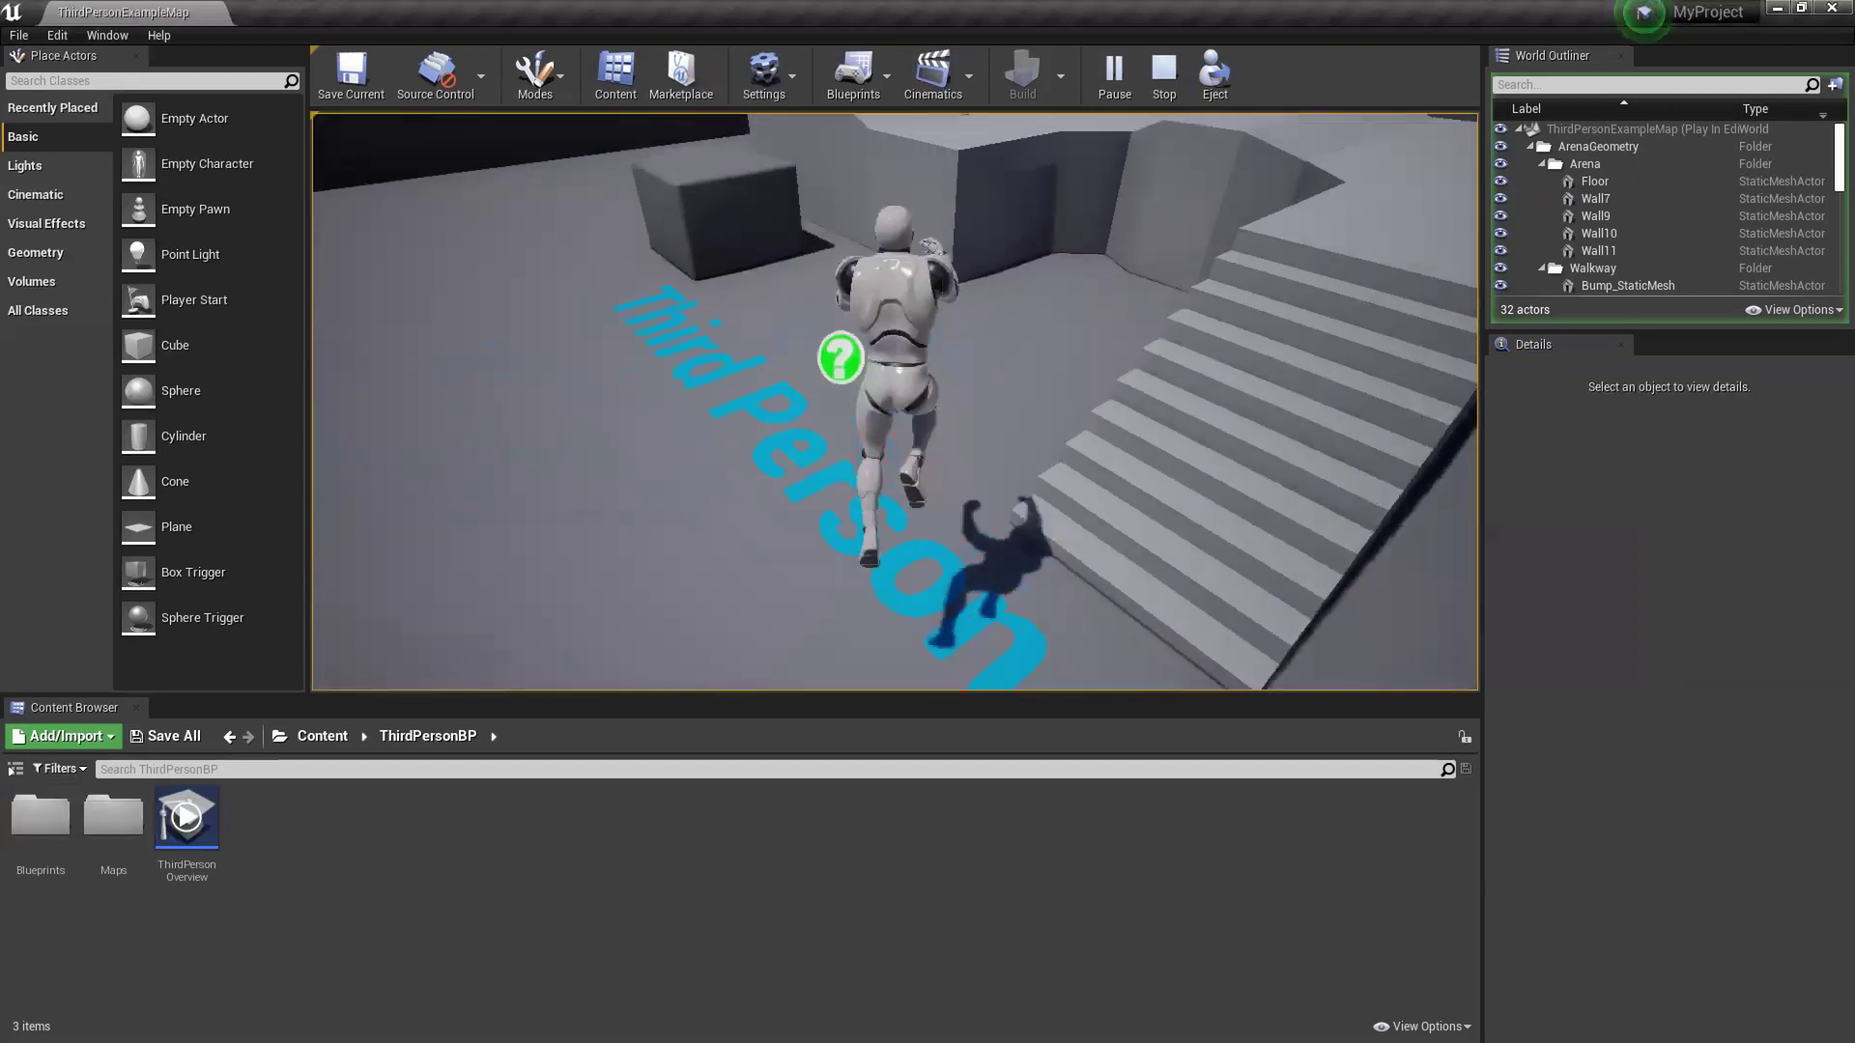
key("w")
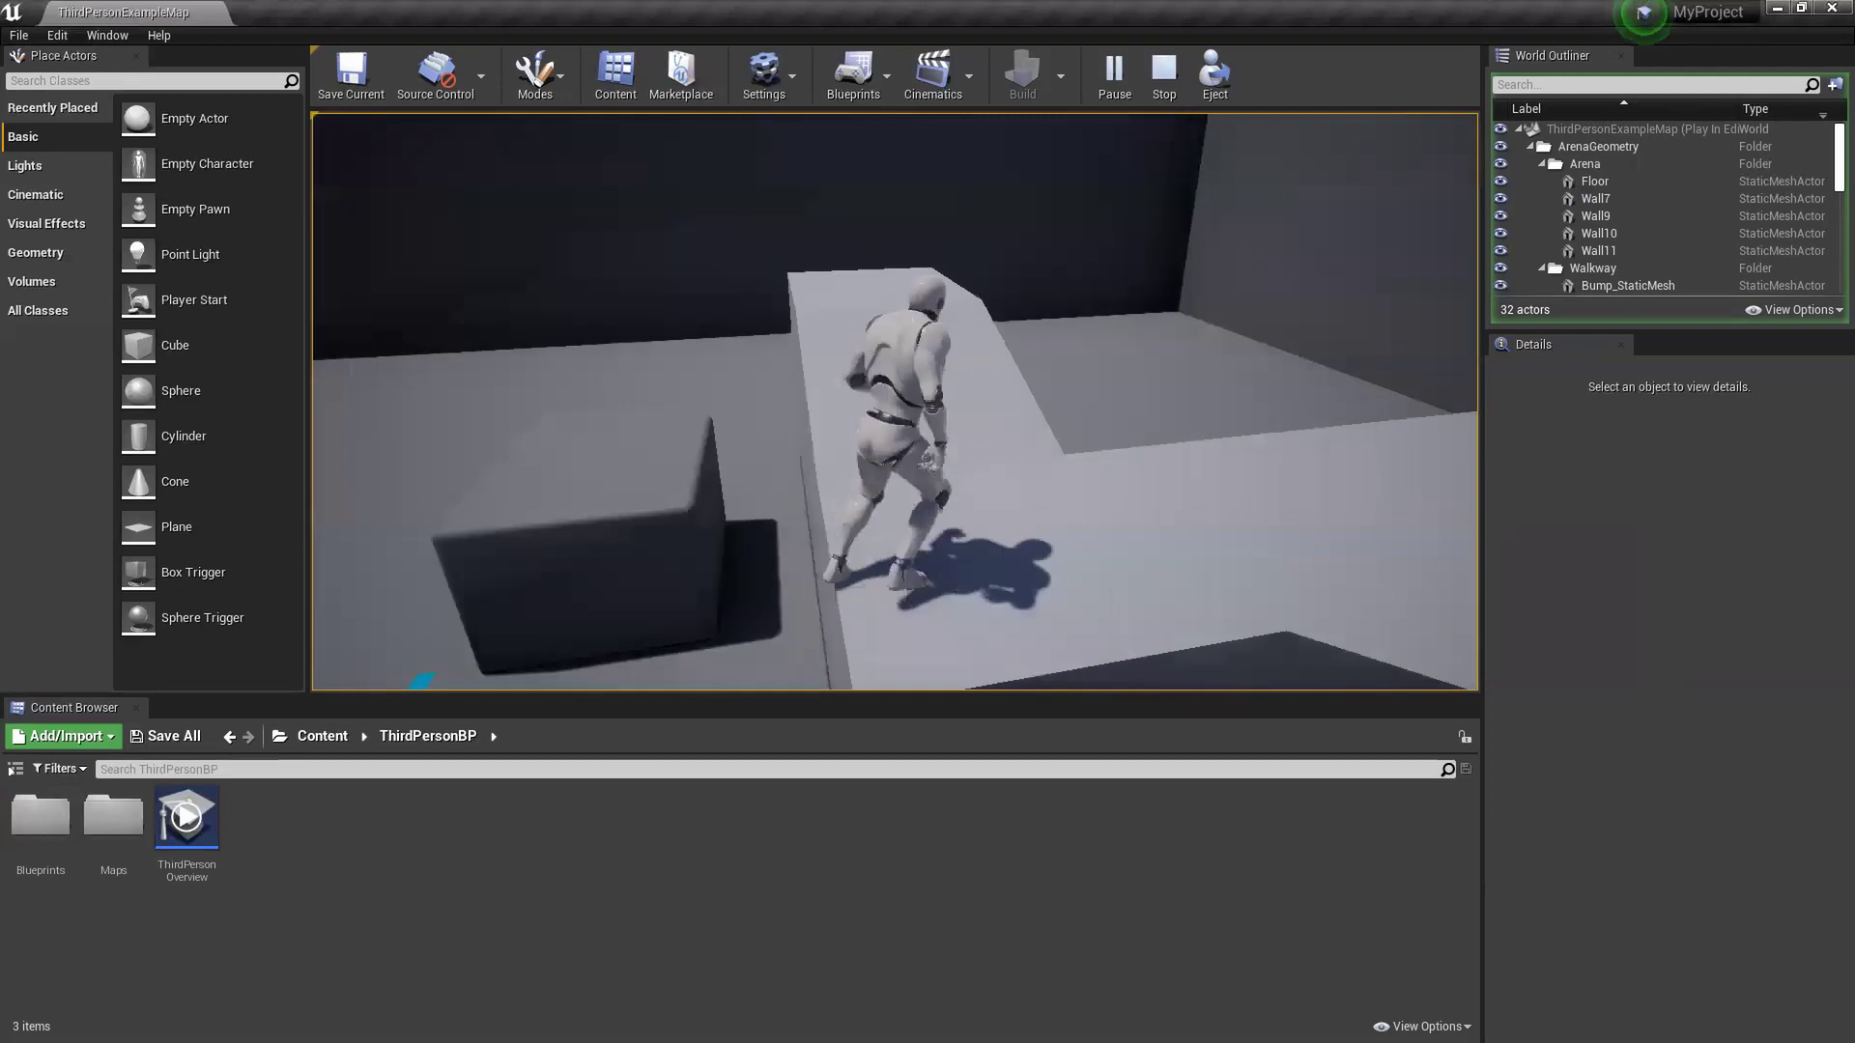
key("space")
key("w")
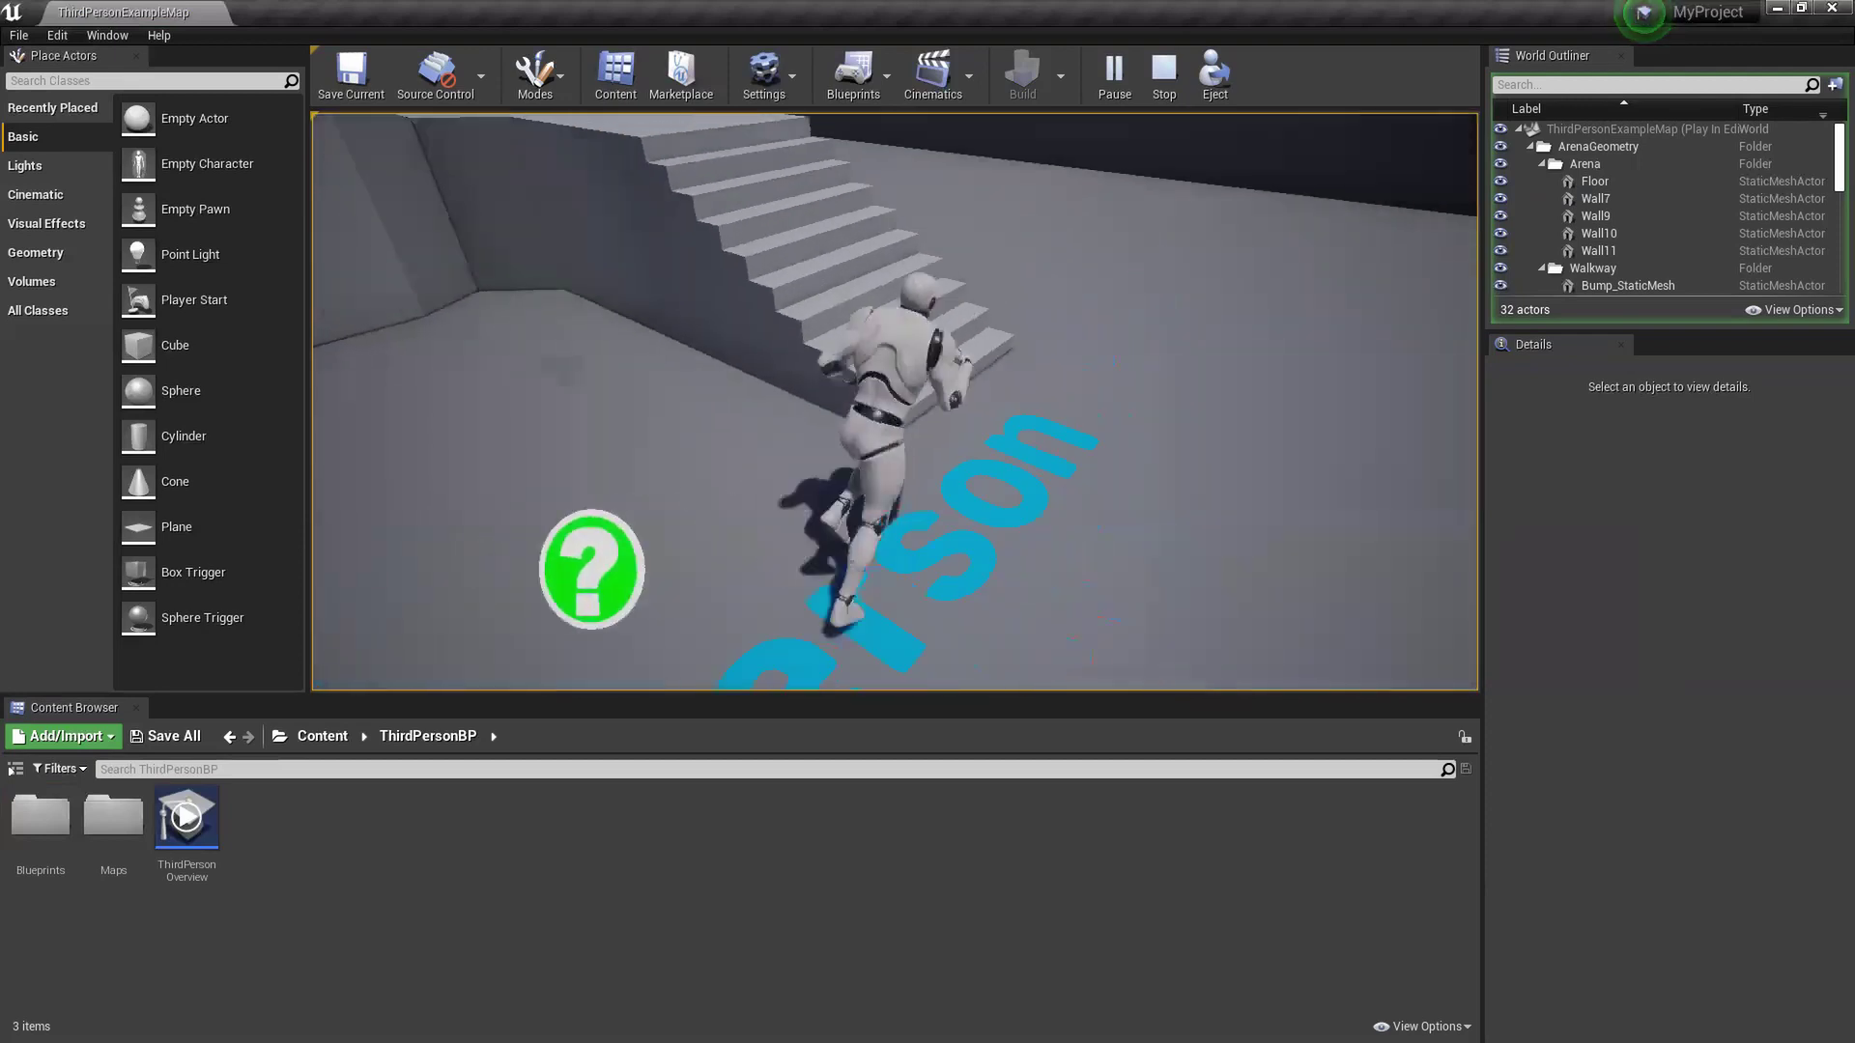
key("d")
key("w")
key("d")
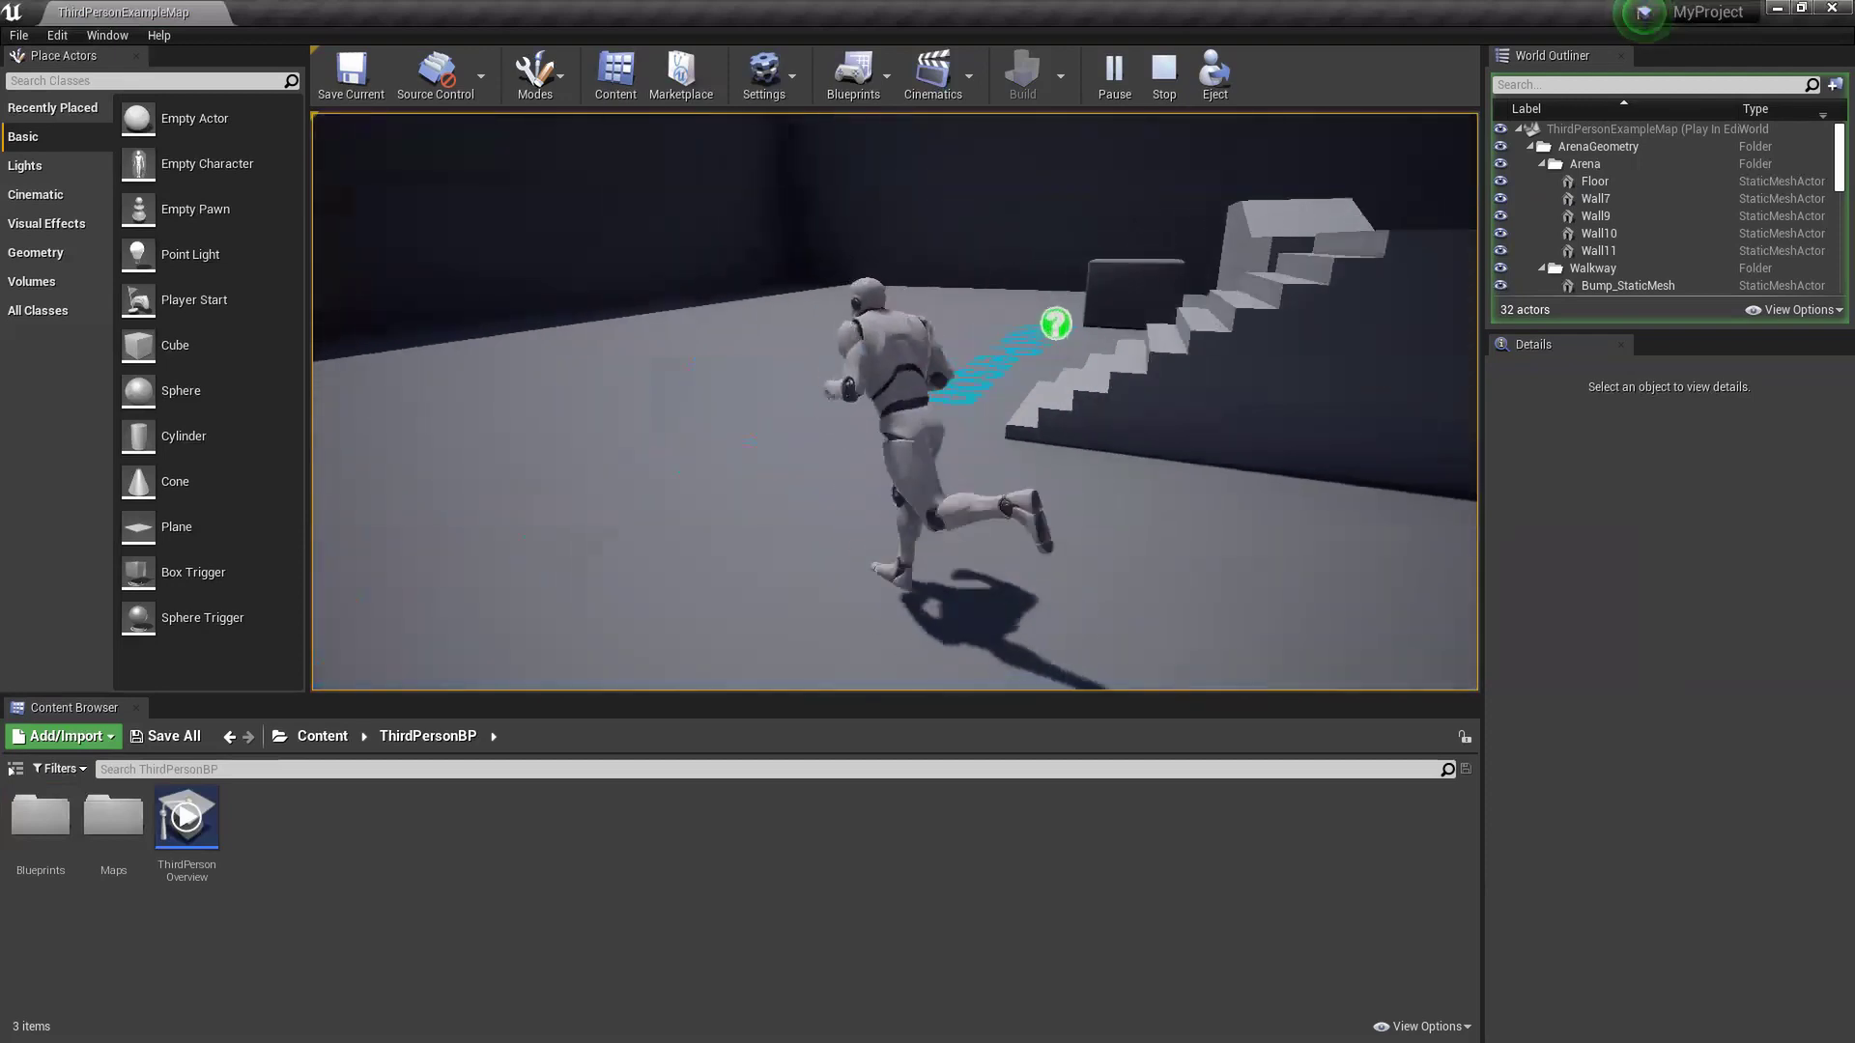
key("Escape")
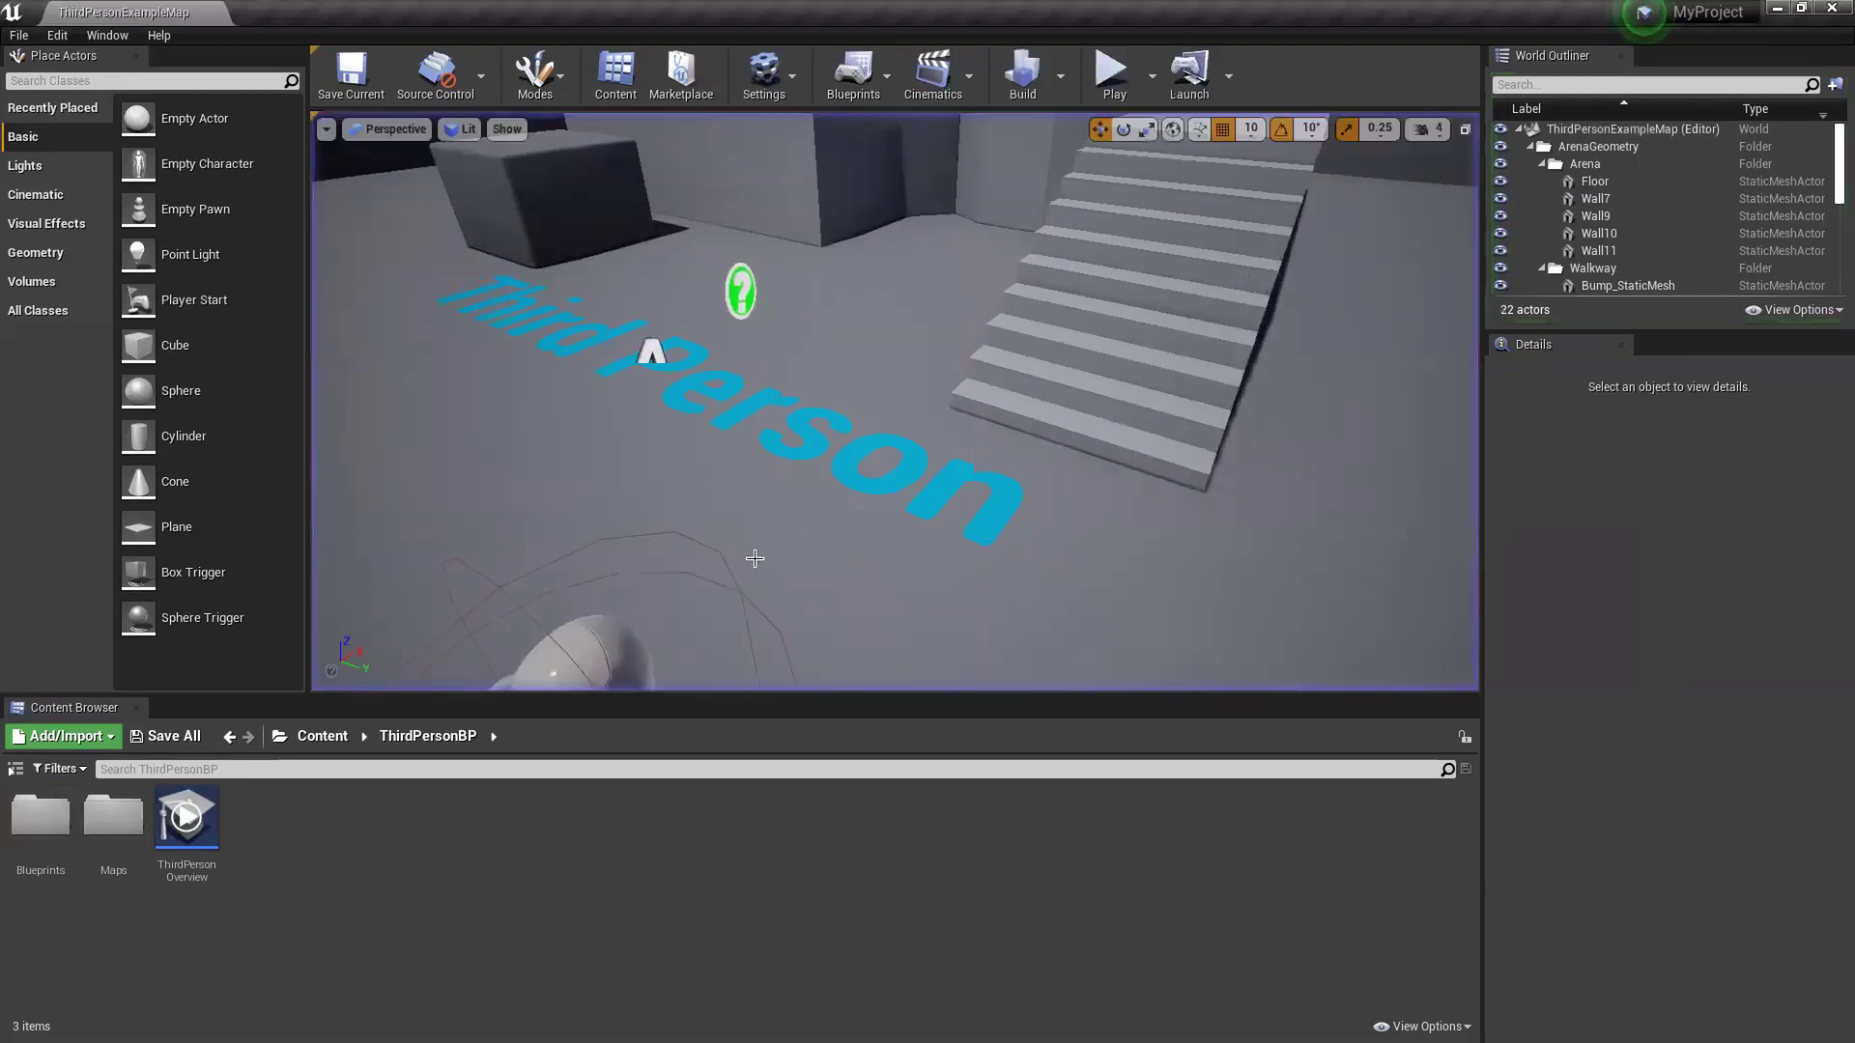
- Start playing the level again, release the mouse cursor and eject from the character to view the level with a free camera
left_click(1114, 76)
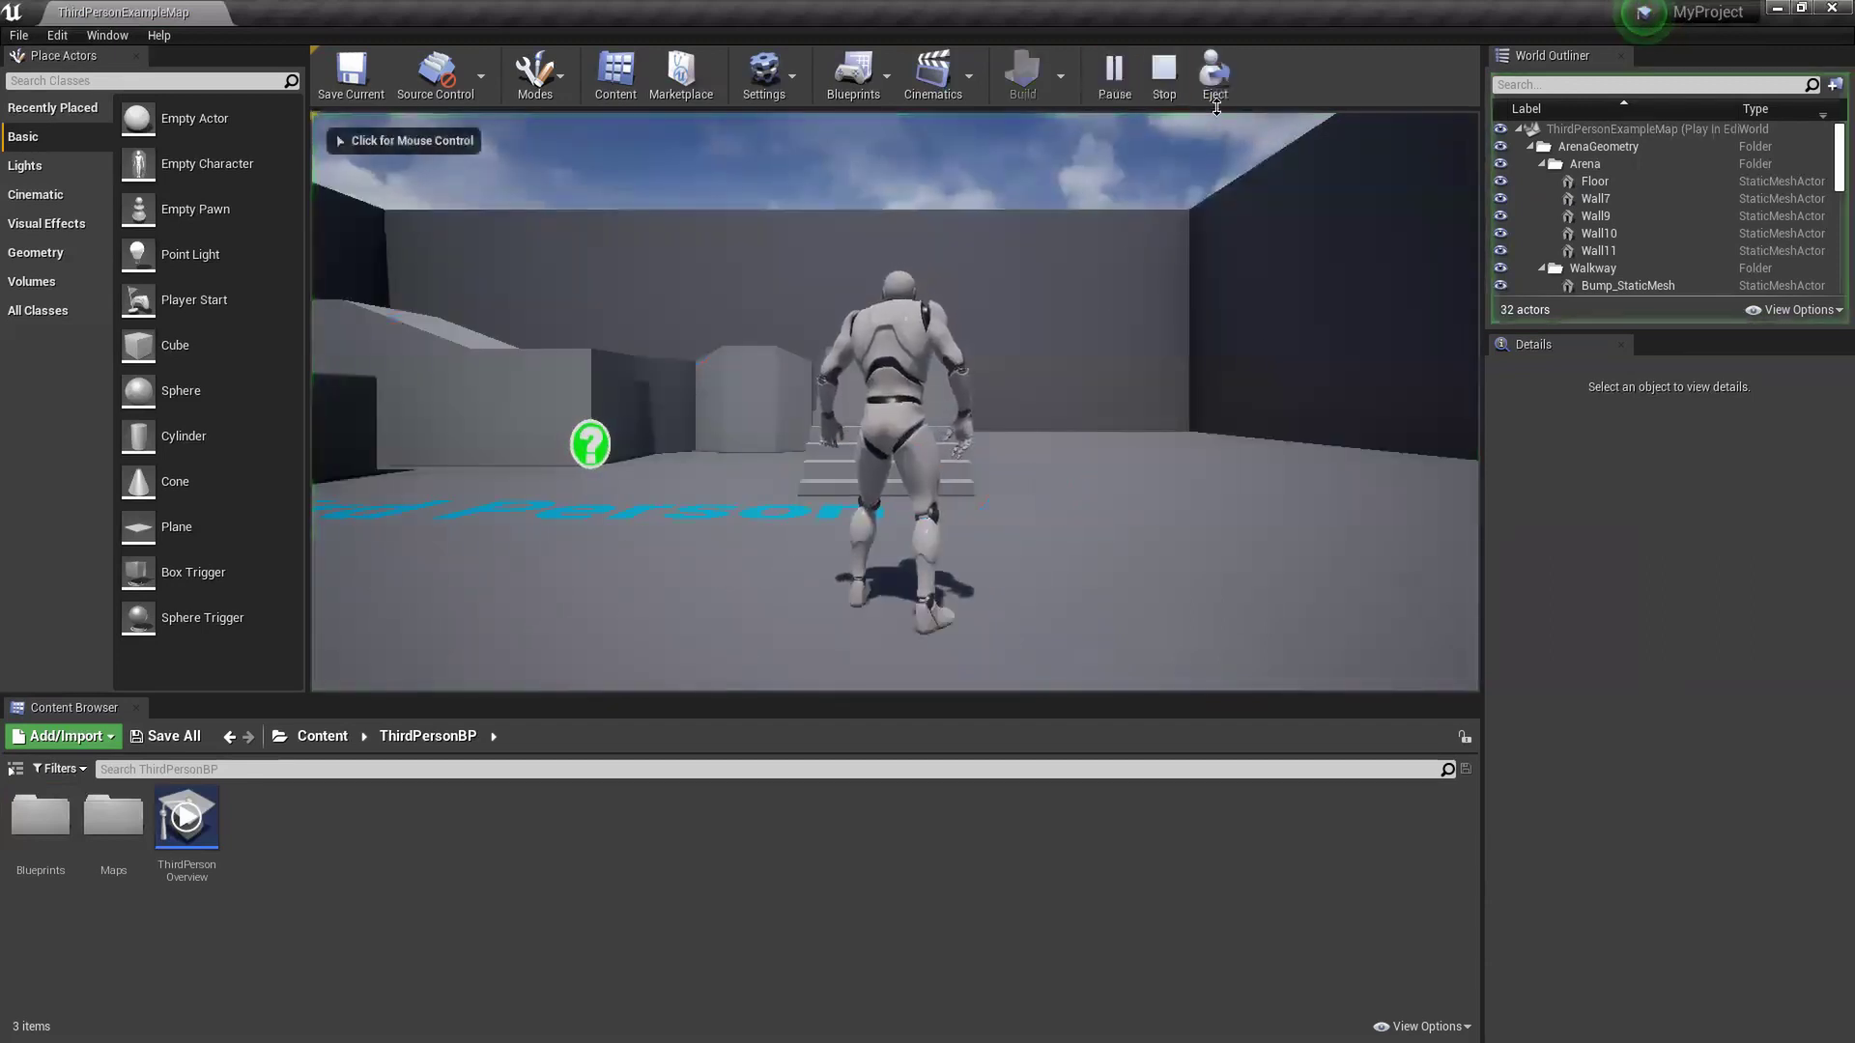
left_click(1001, 454)
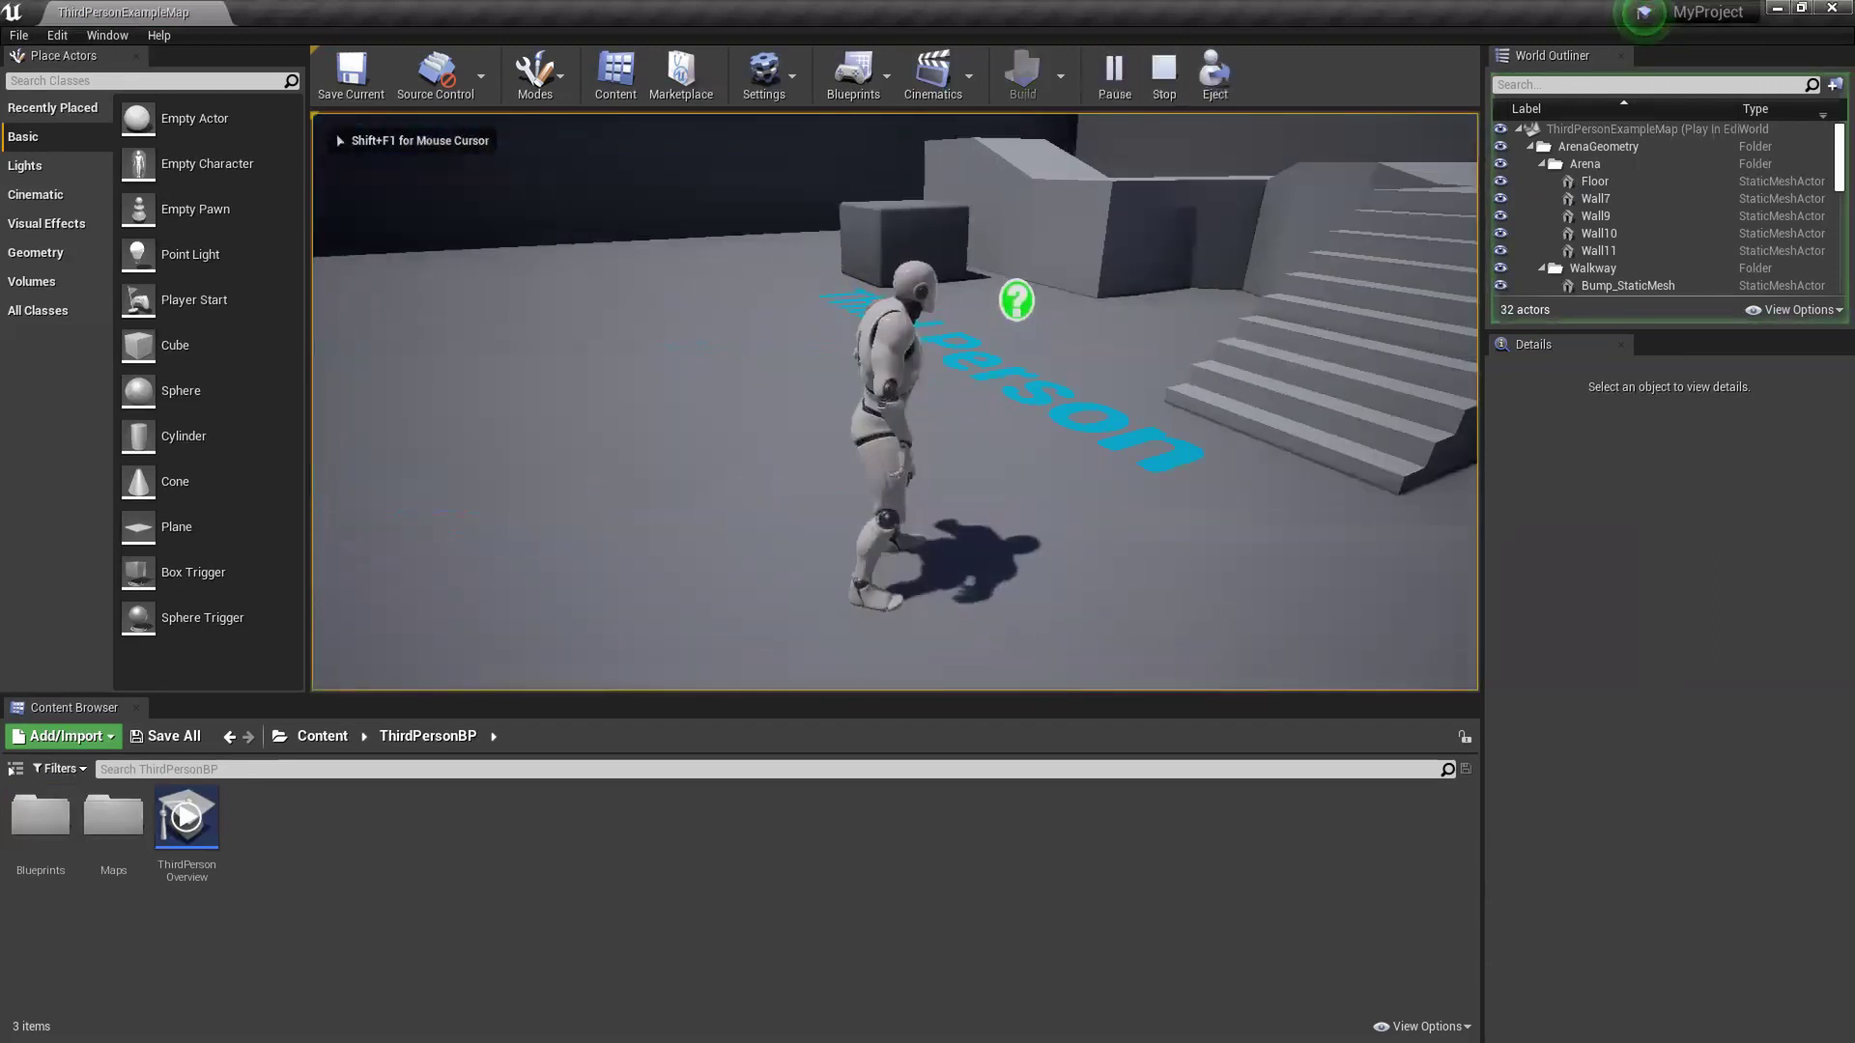
key("shift+F1")
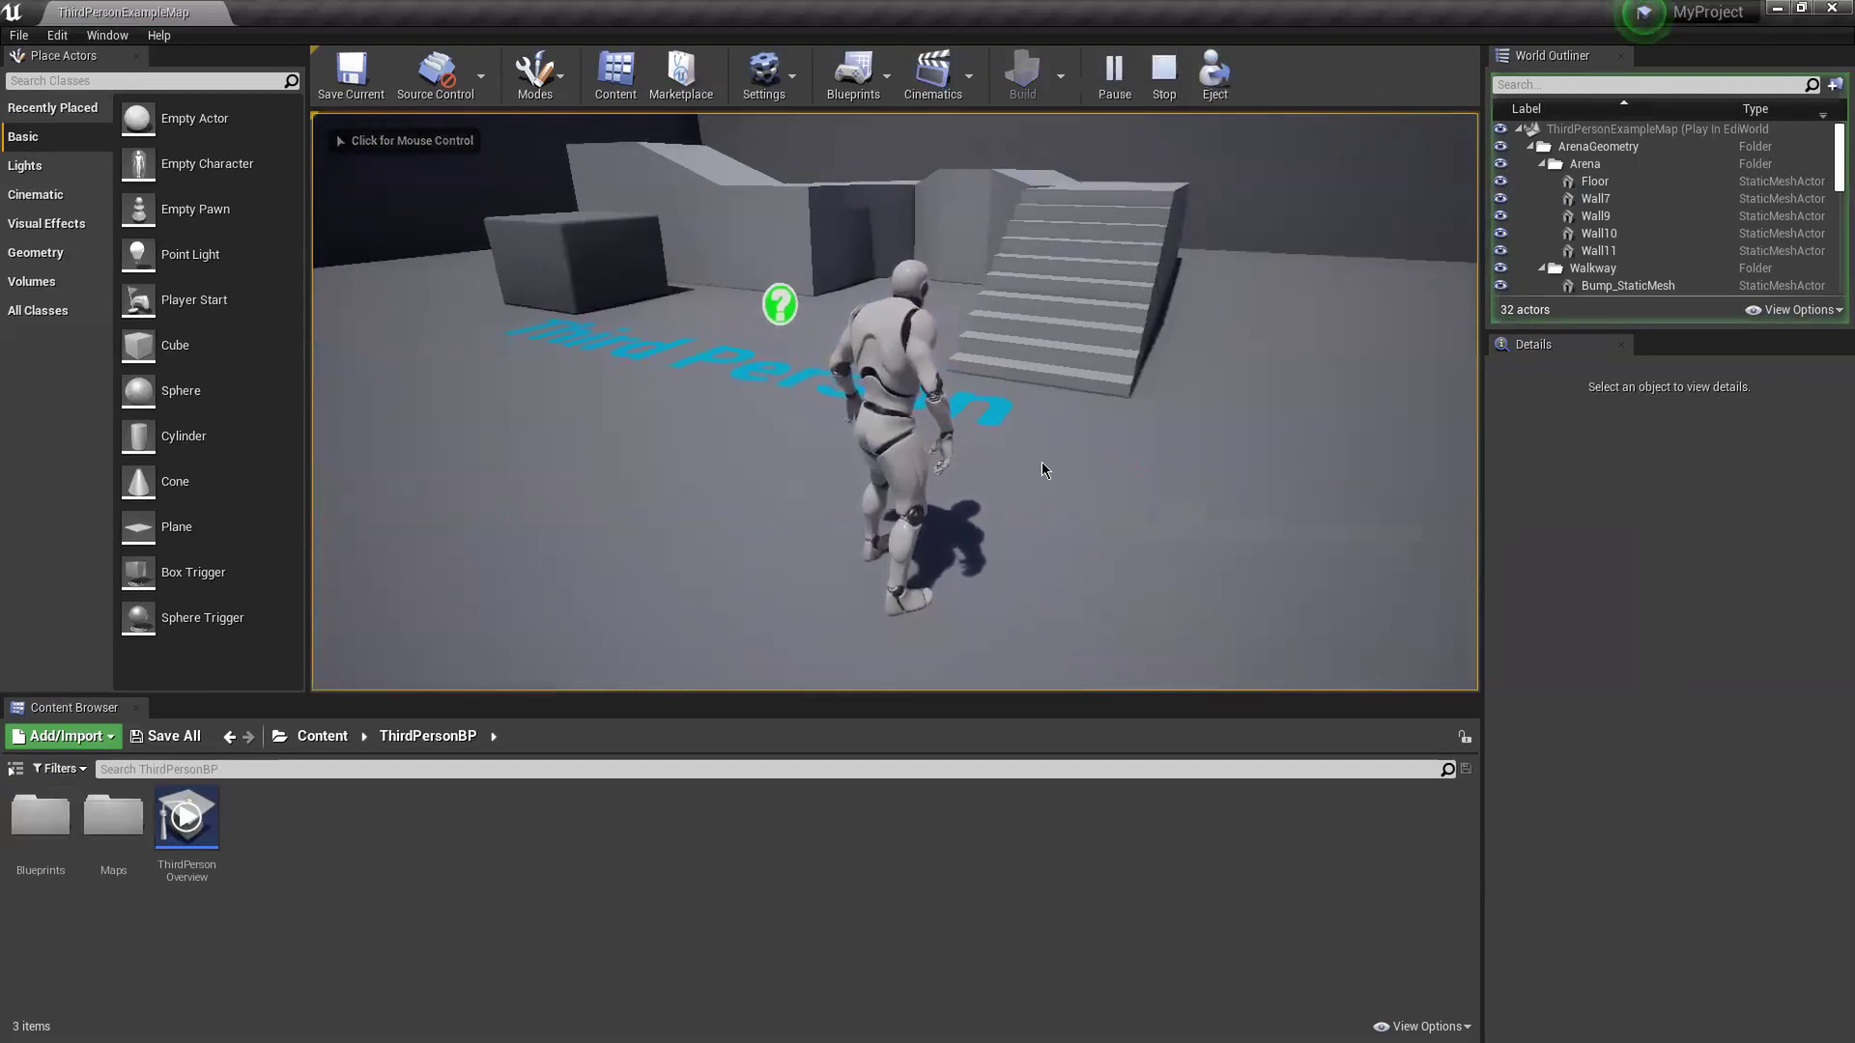
left_click(1216, 75)
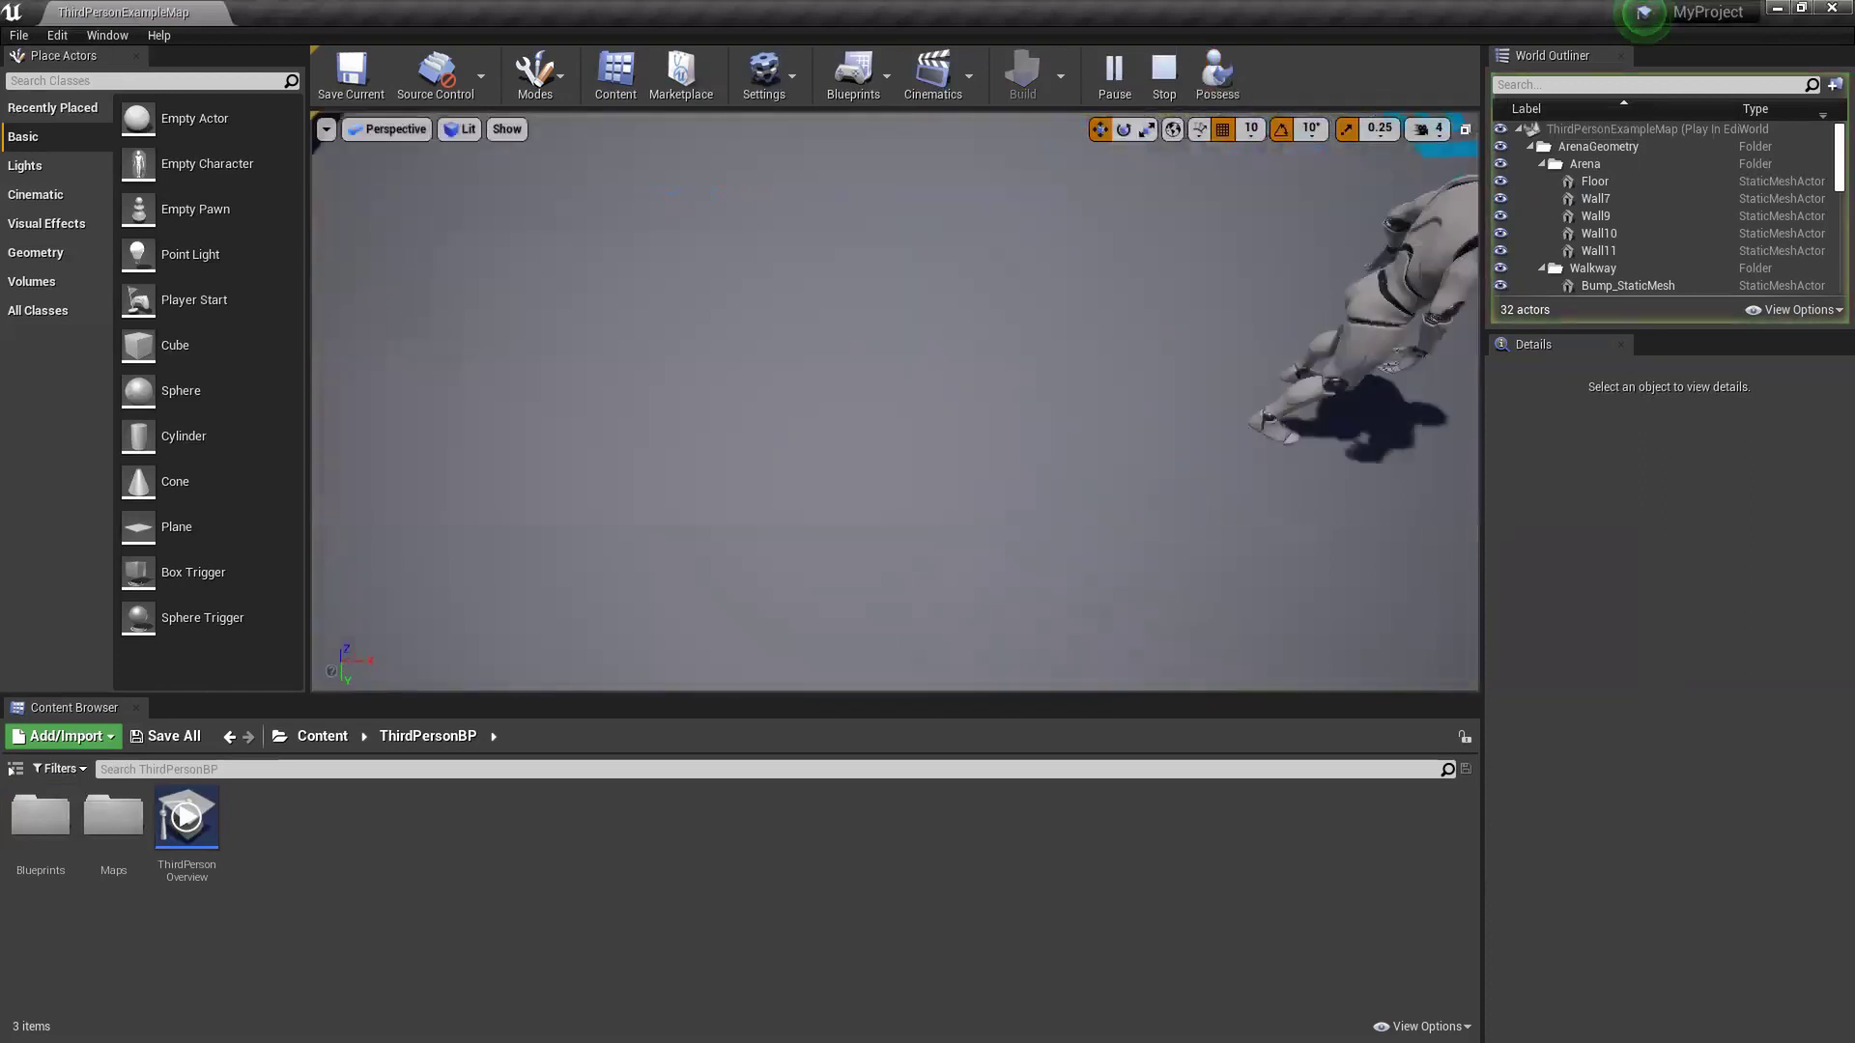
right_click_drag(1015, 387, 937, 294)
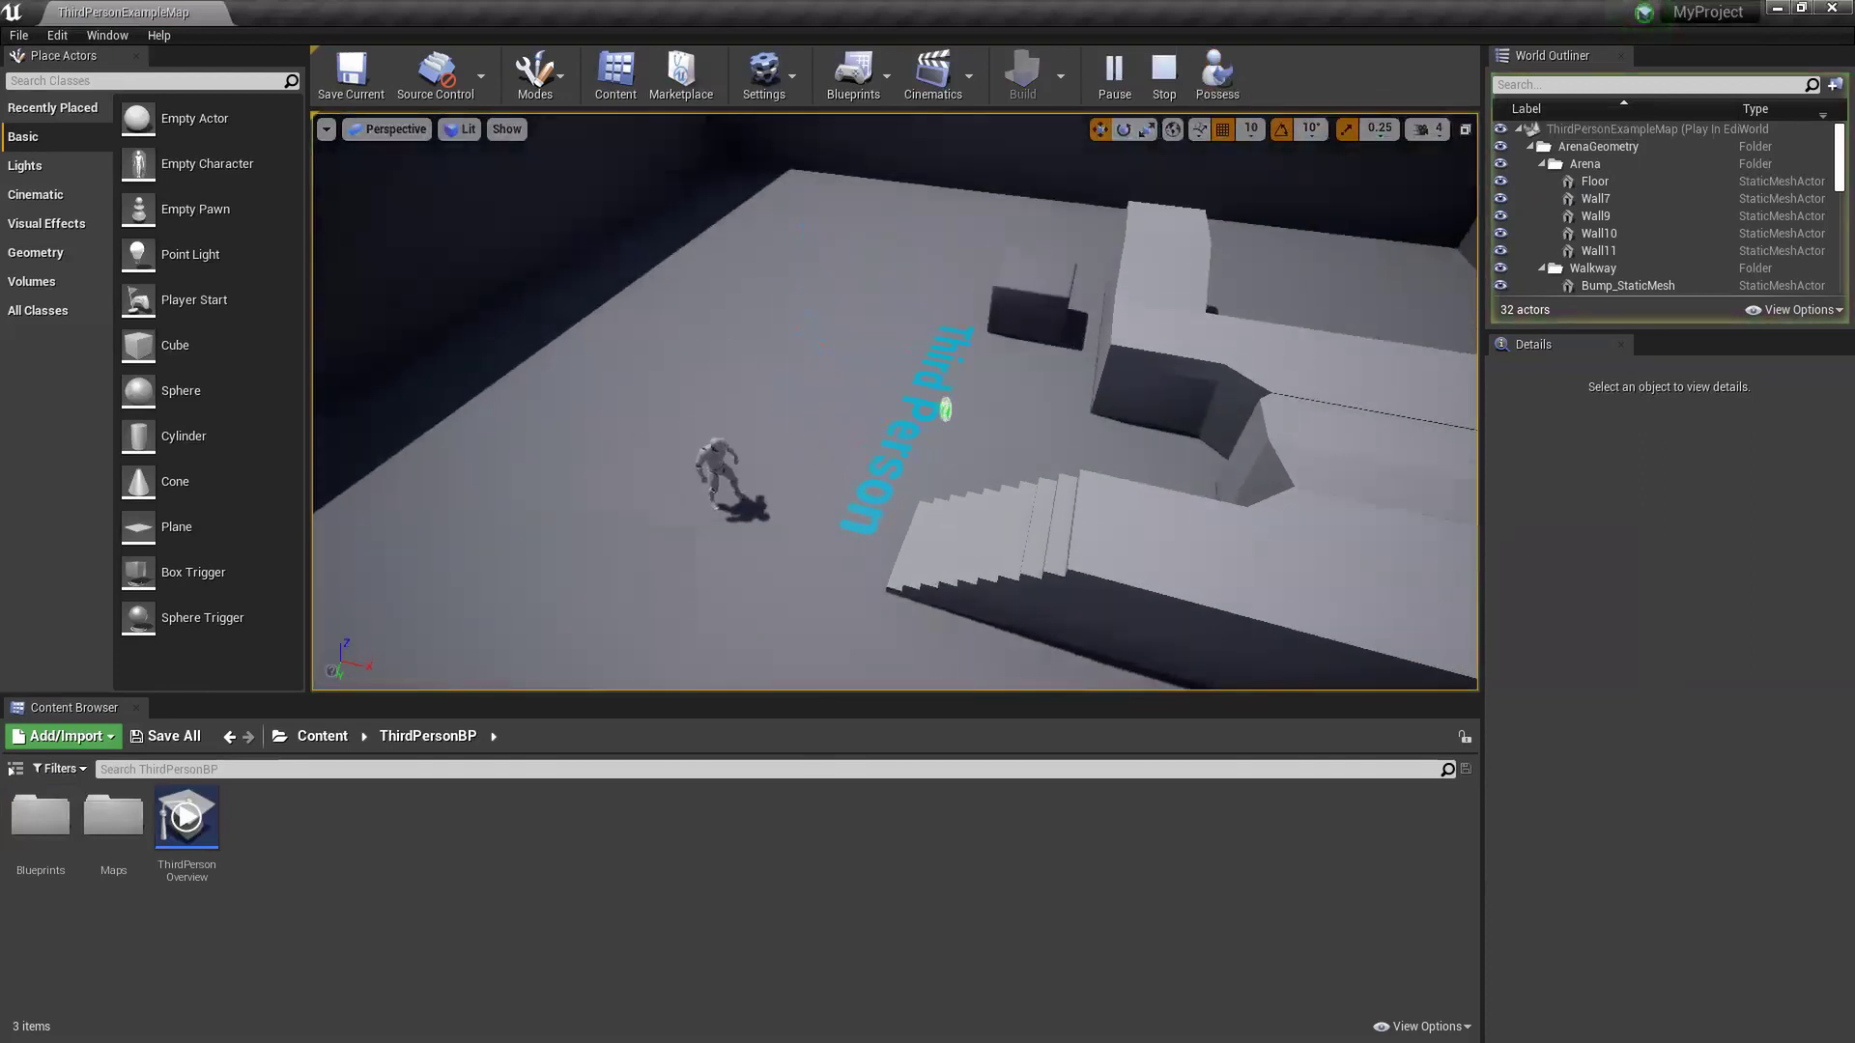
- Repossess the character from the free camera, run it towards the stairs and stop the play session
right_click_drag(819, 494, 816, 434)
left_click(1215, 75)
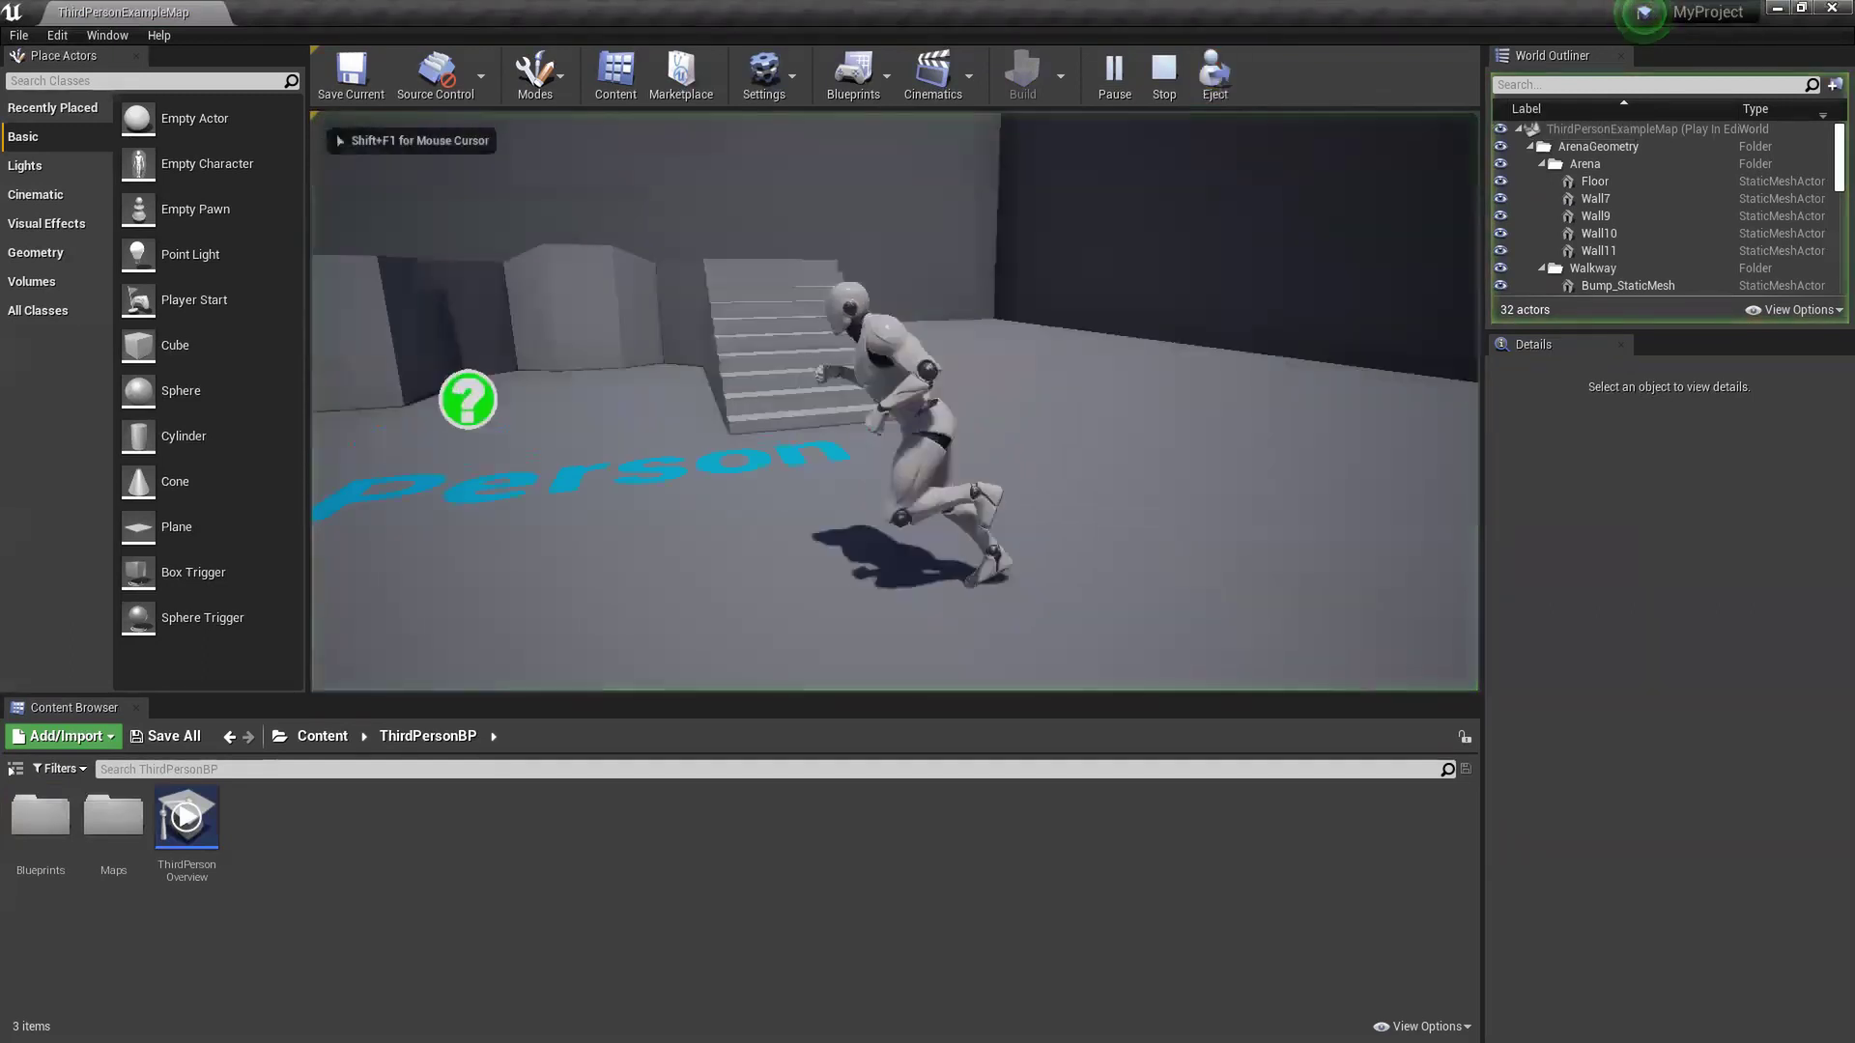
key("w")
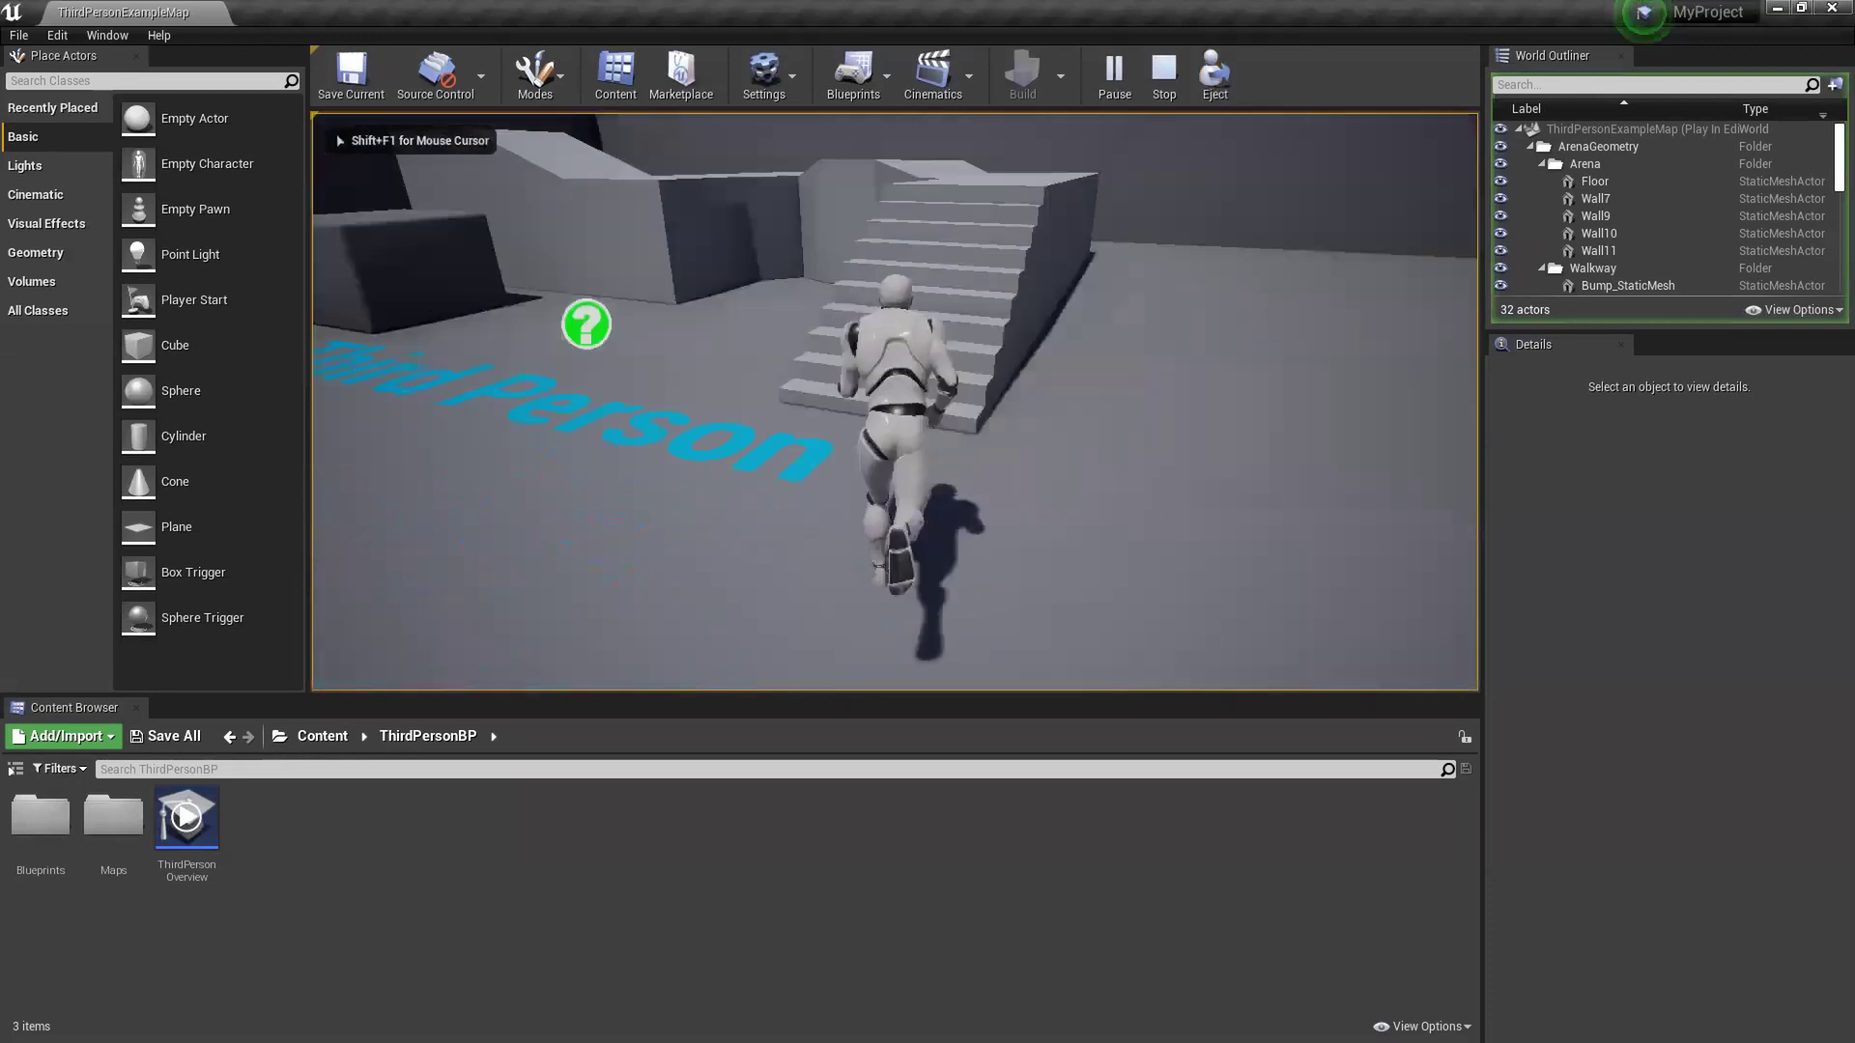
key("Escape")
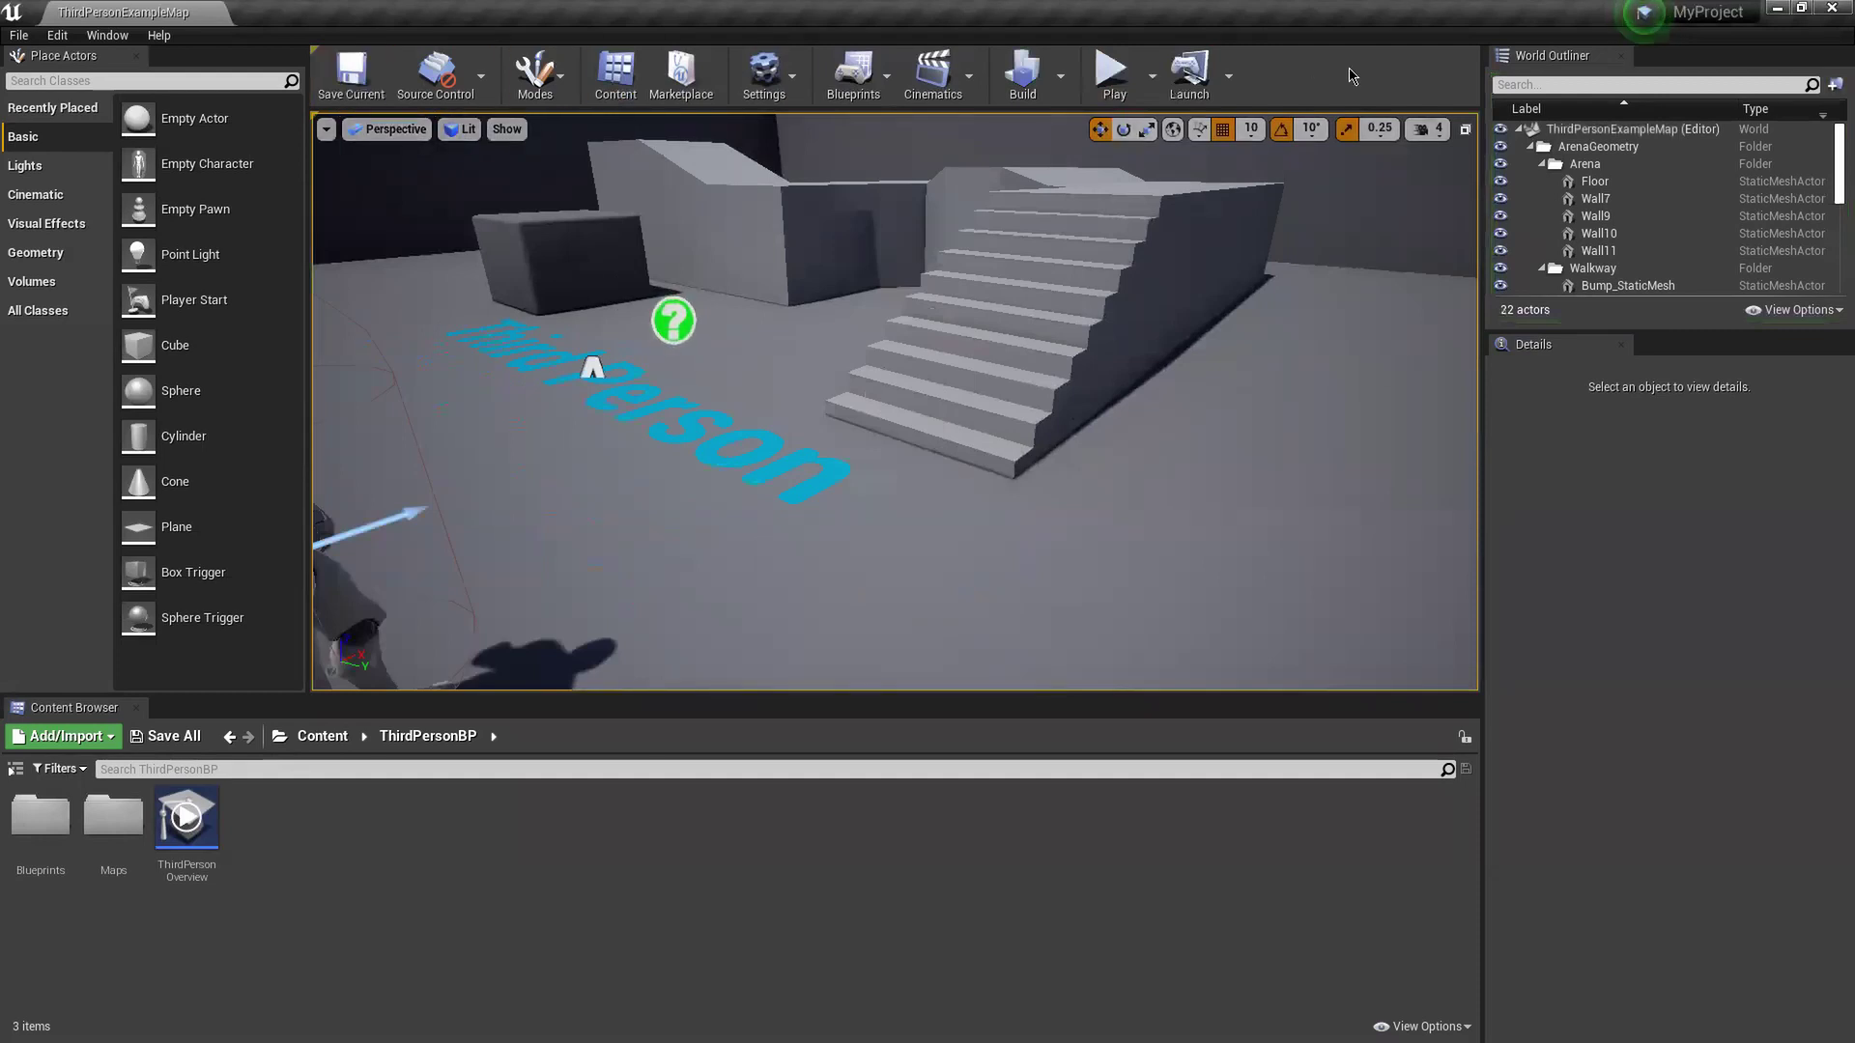
- Reveal the Toolbar's title tab, view the available editor modes and widen the Place Actors panel
left_click(313, 53)
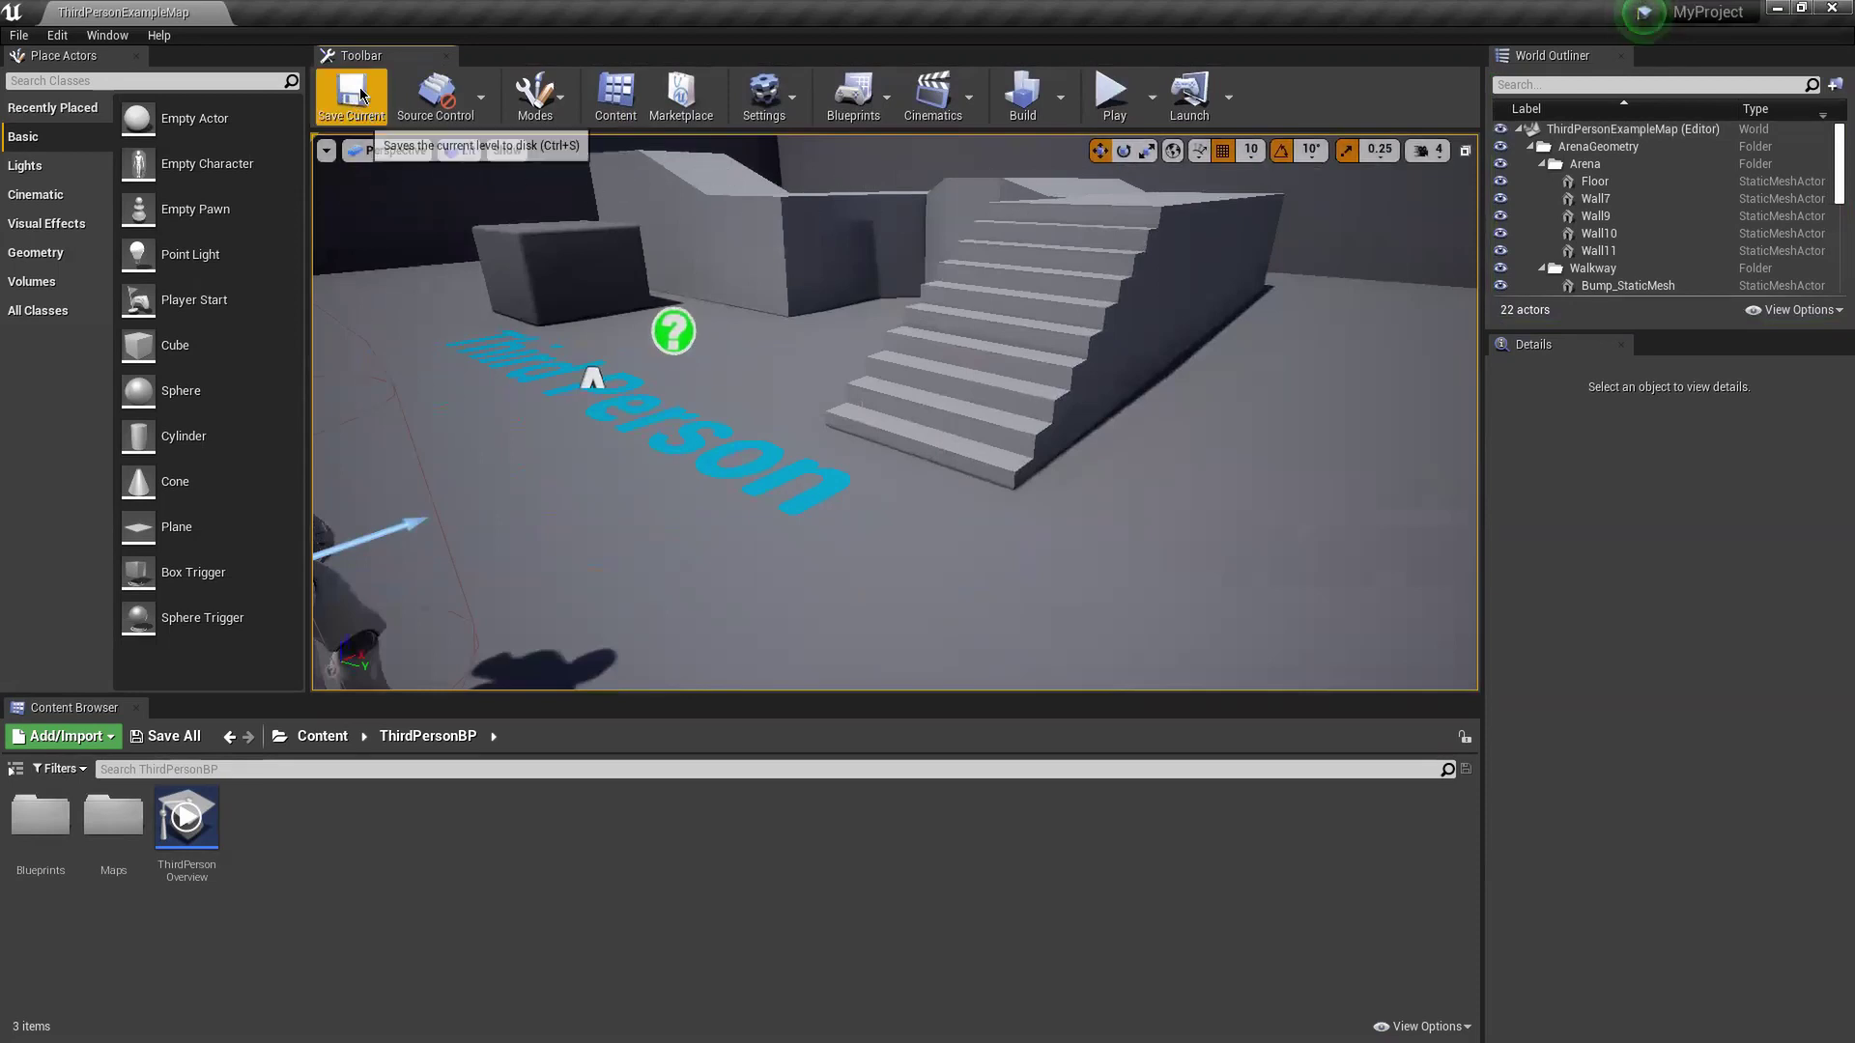
left_click(552, 111)
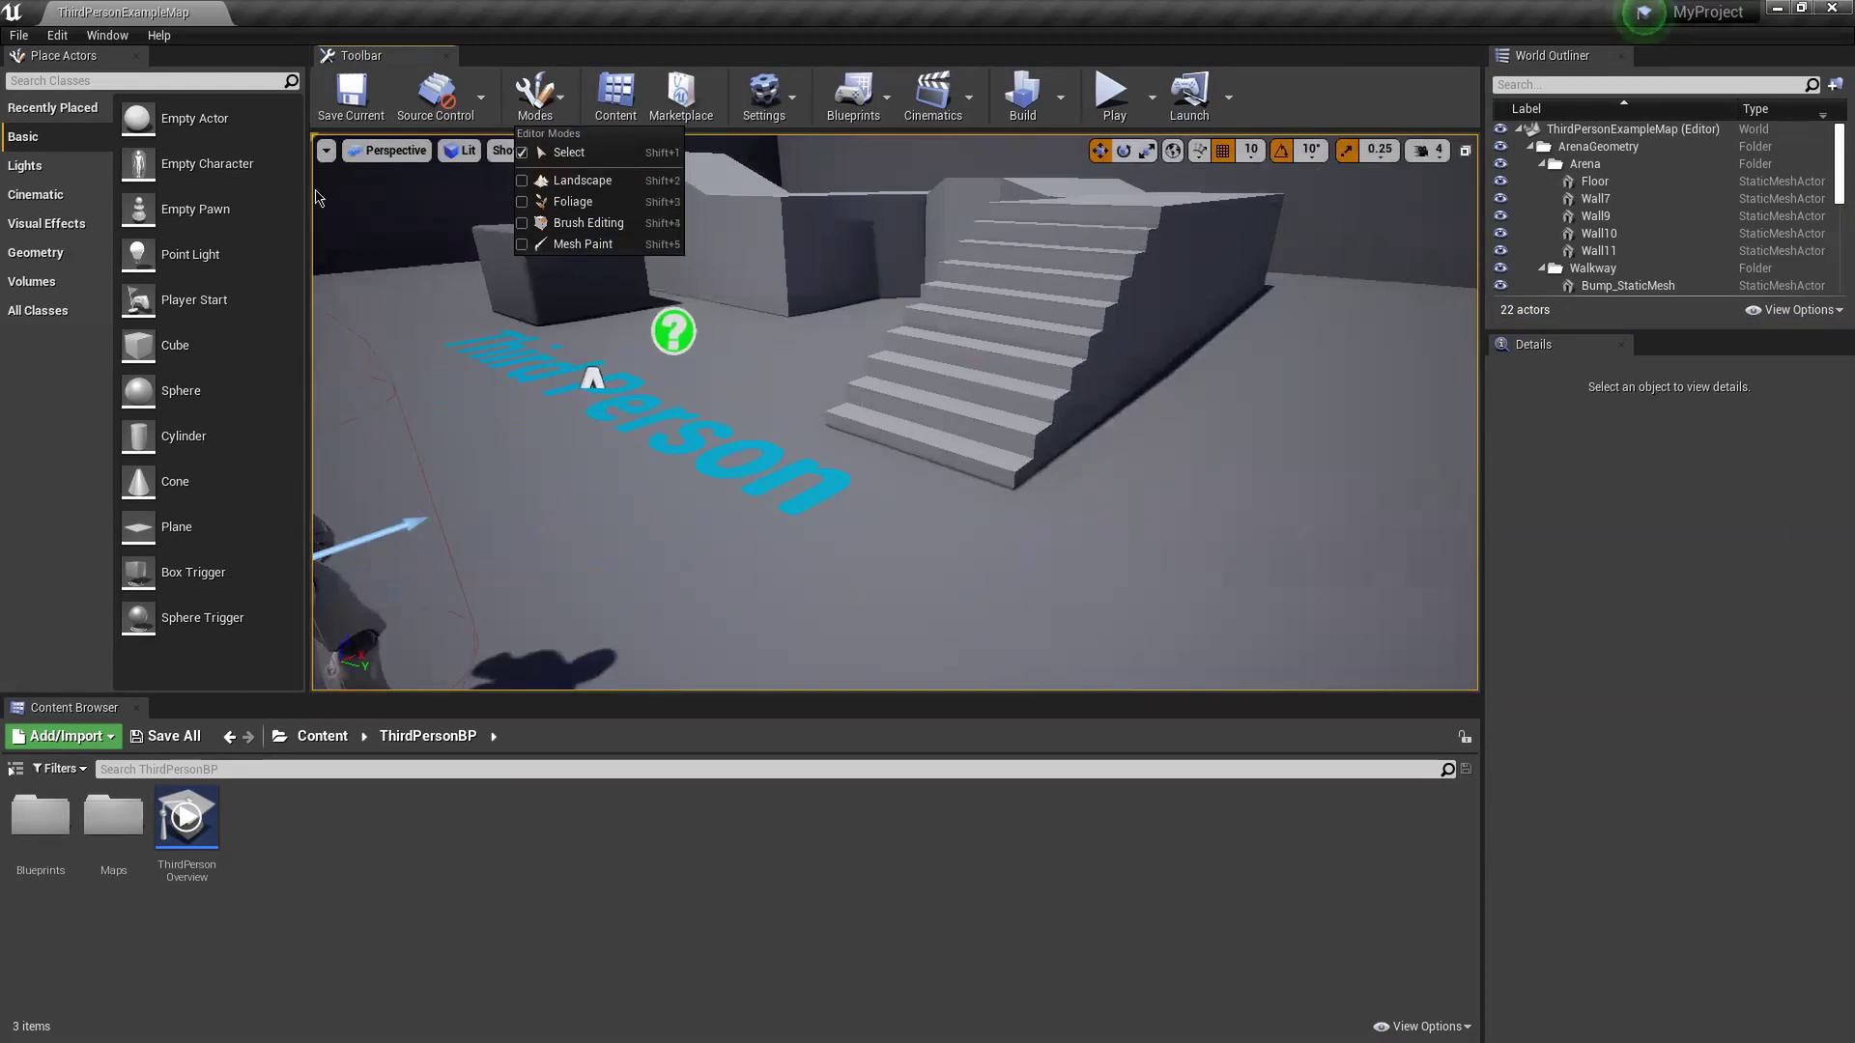
left_click_drag(307, 194, 386, 195)
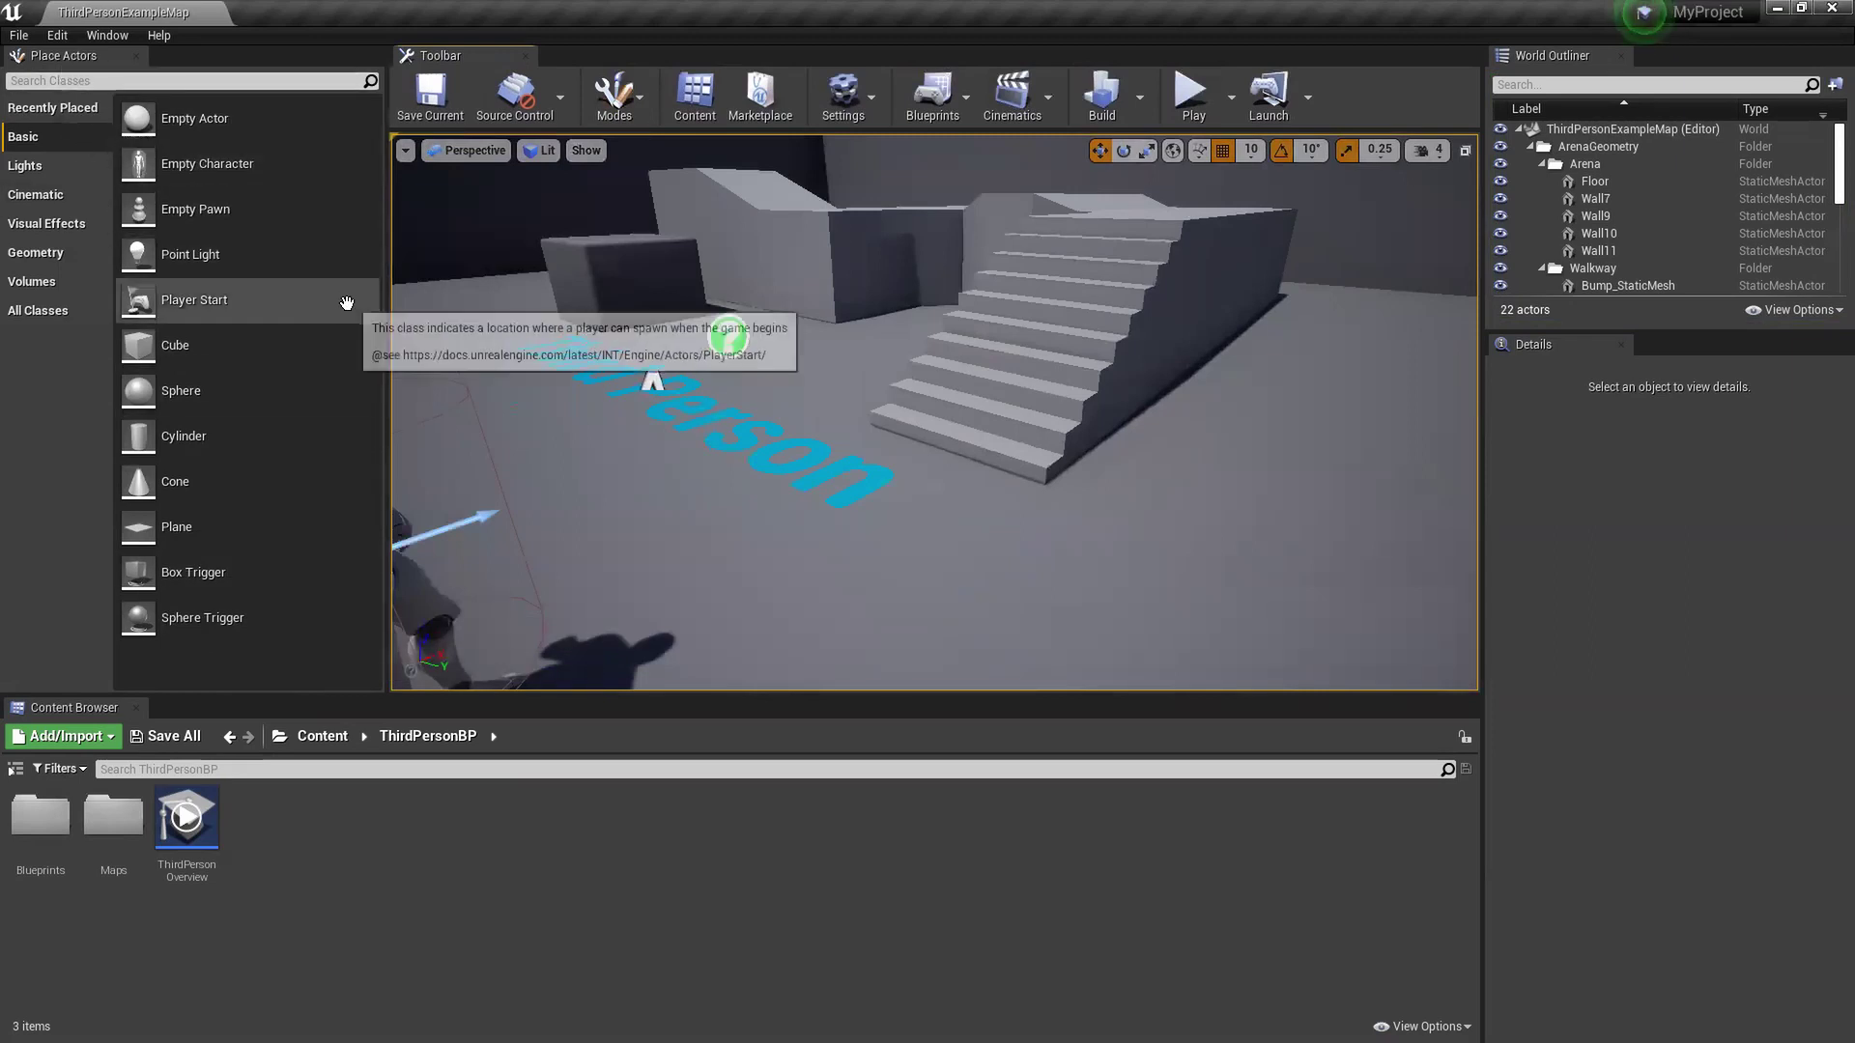
- Switch to the Unity editor and examine its Hierarchy, object creation options, Edit commands and sample scene
key("alt+Tab")
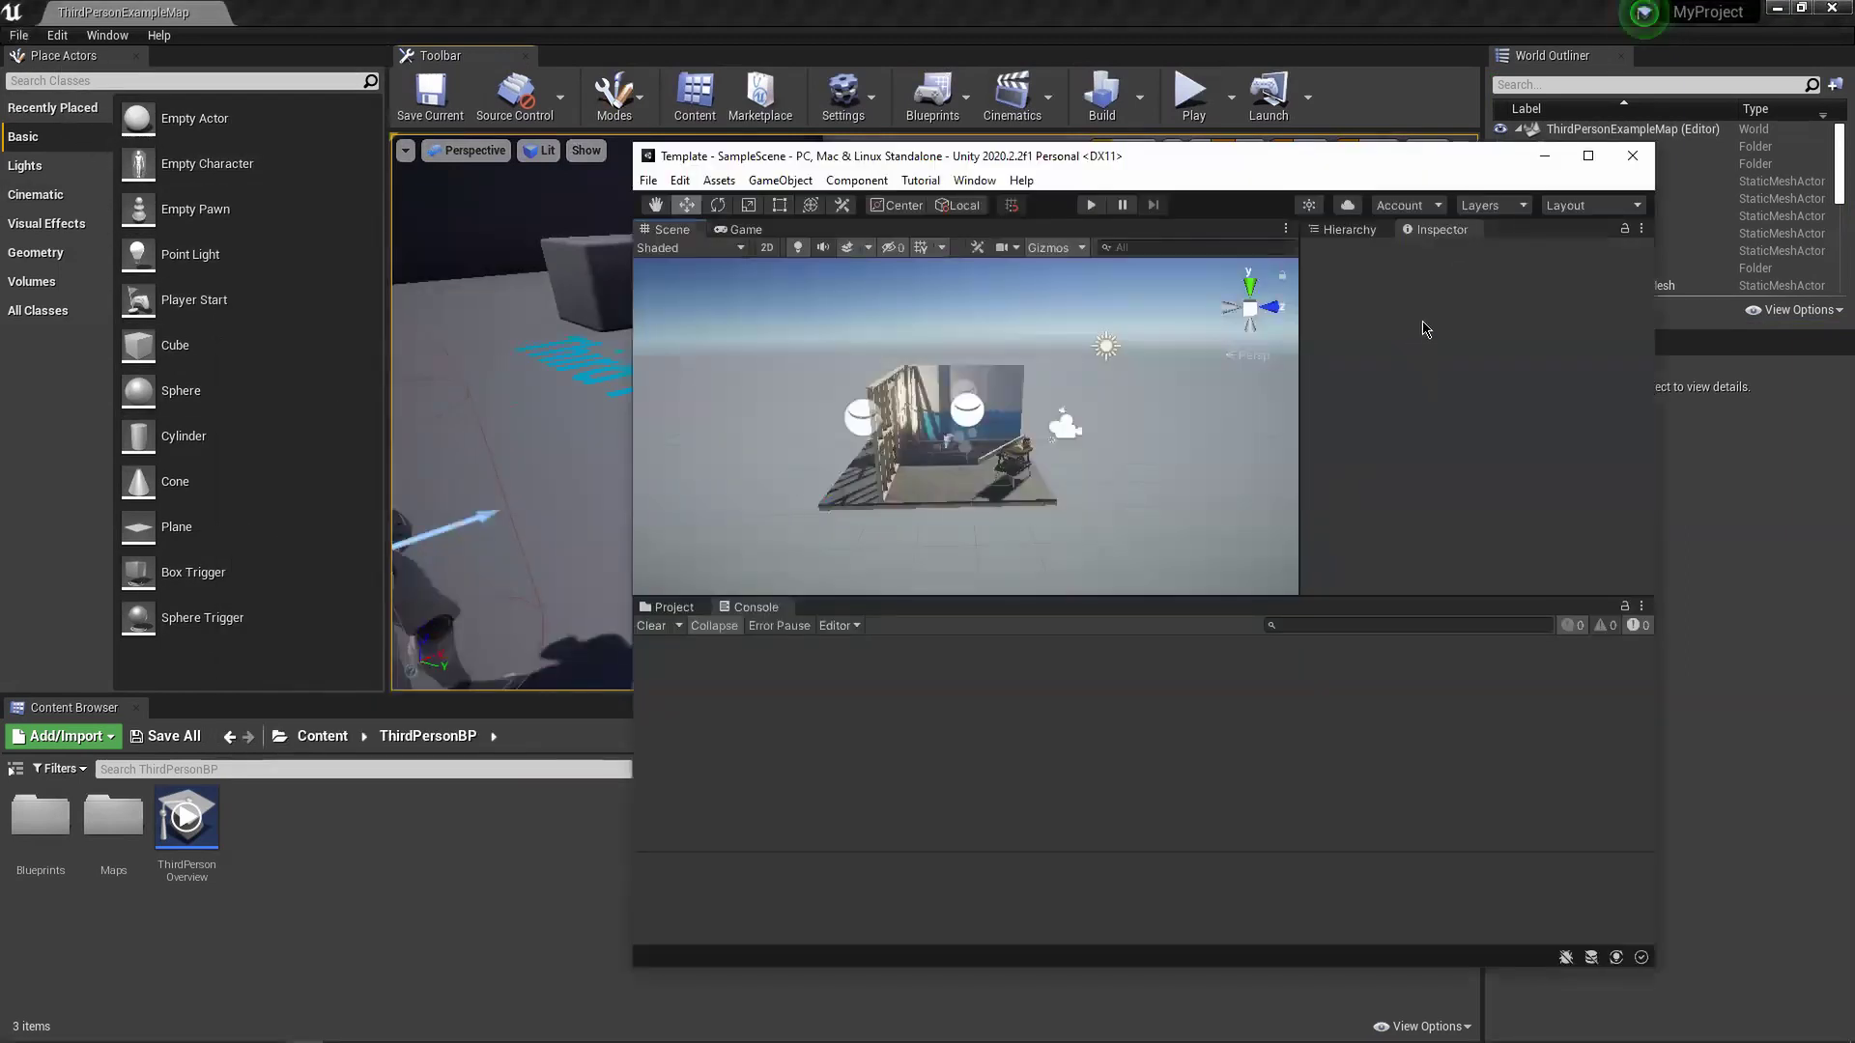
left_click(1353, 231)
right_click(1388, 417)
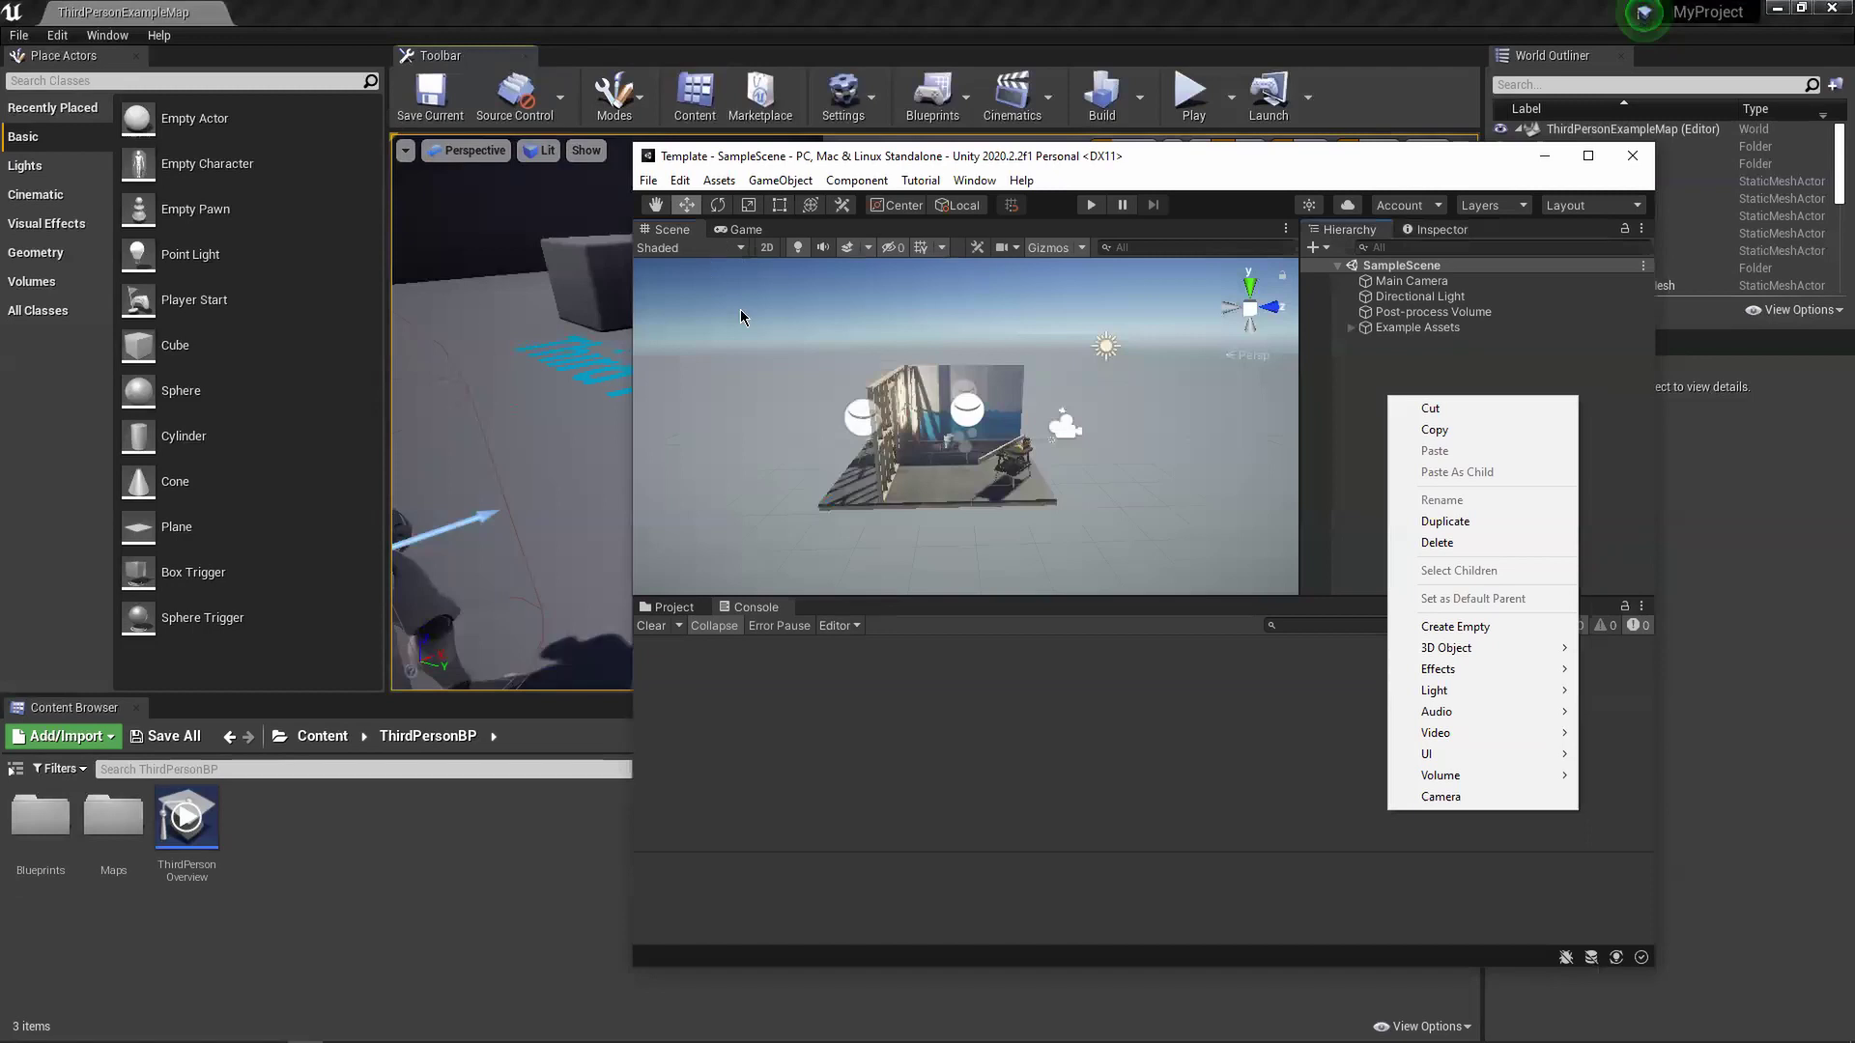
left_click(719, 181)
mouse_move(681, 183)
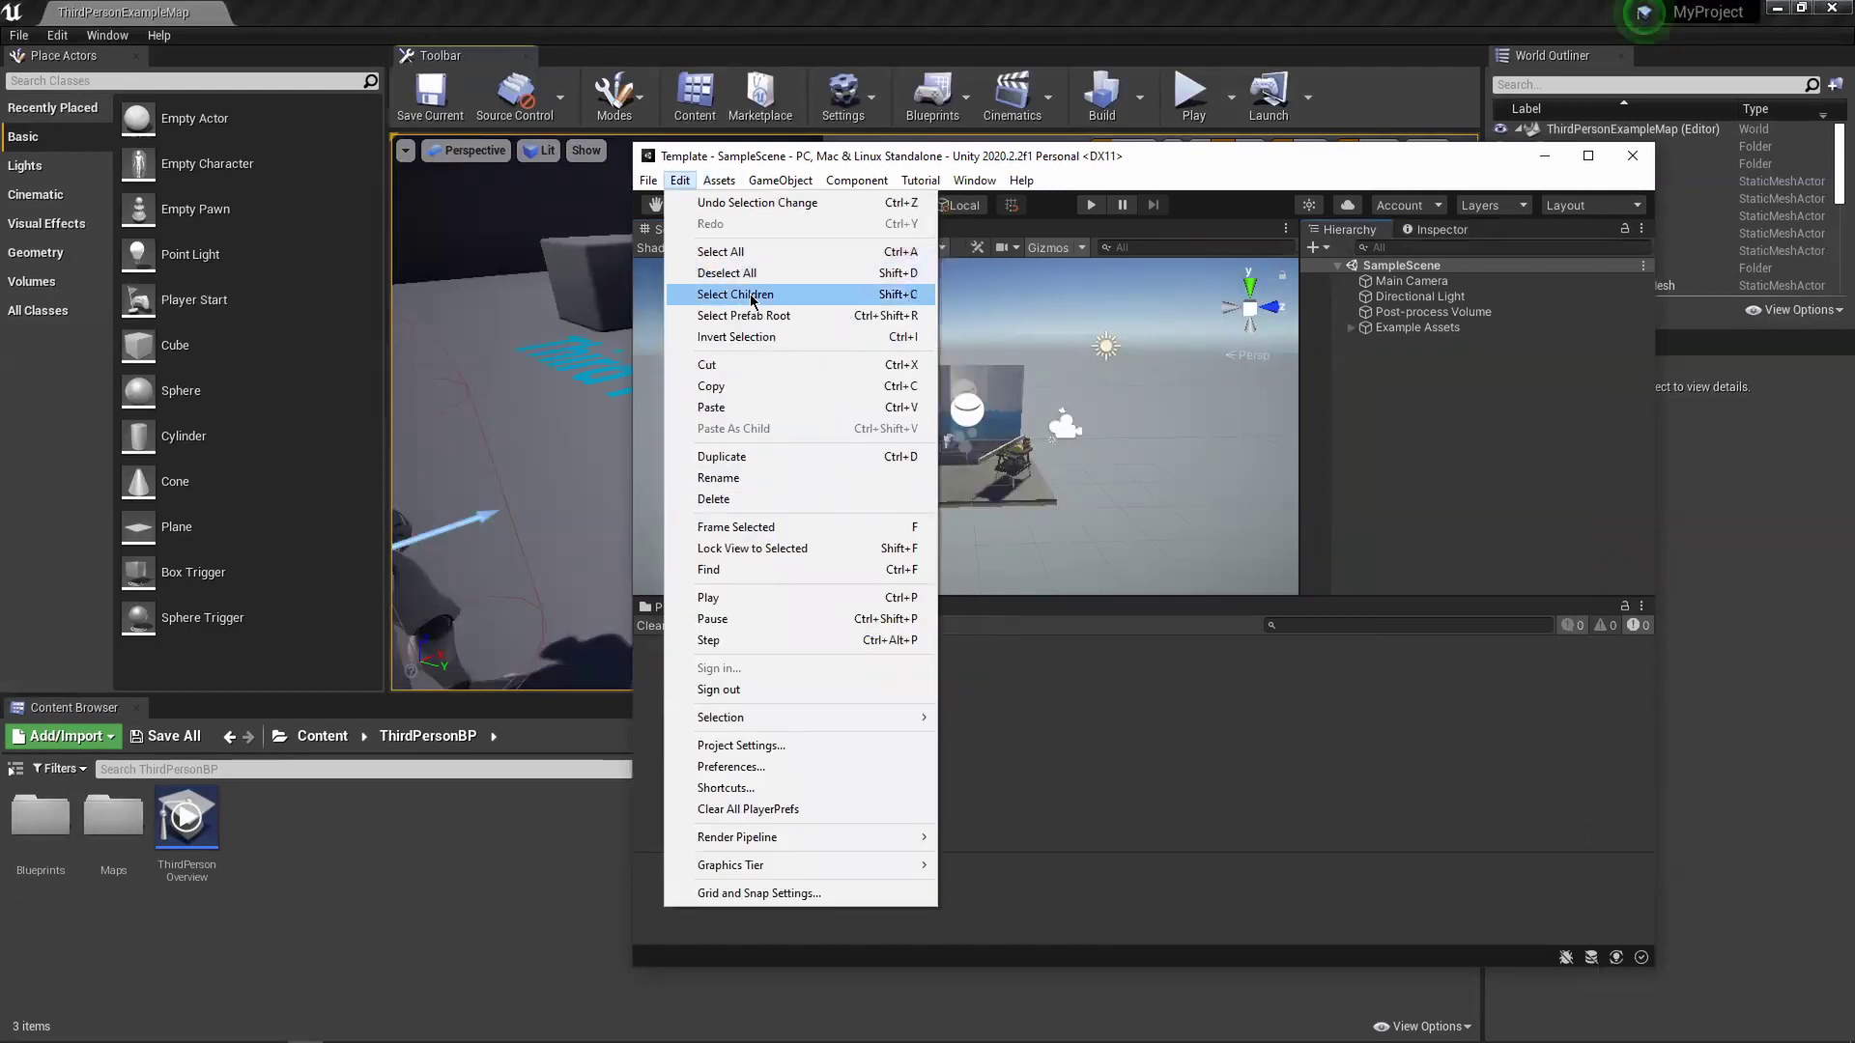
left_click_drag(1147, 453, 944, 526, "alt")
scroll(999, 466, "up", 5)
scroll(944, 526, "down", 5)
- Return to the Unreal level, switch the editor to Landscape mode and go back to Select mode
left_click(506, 405)
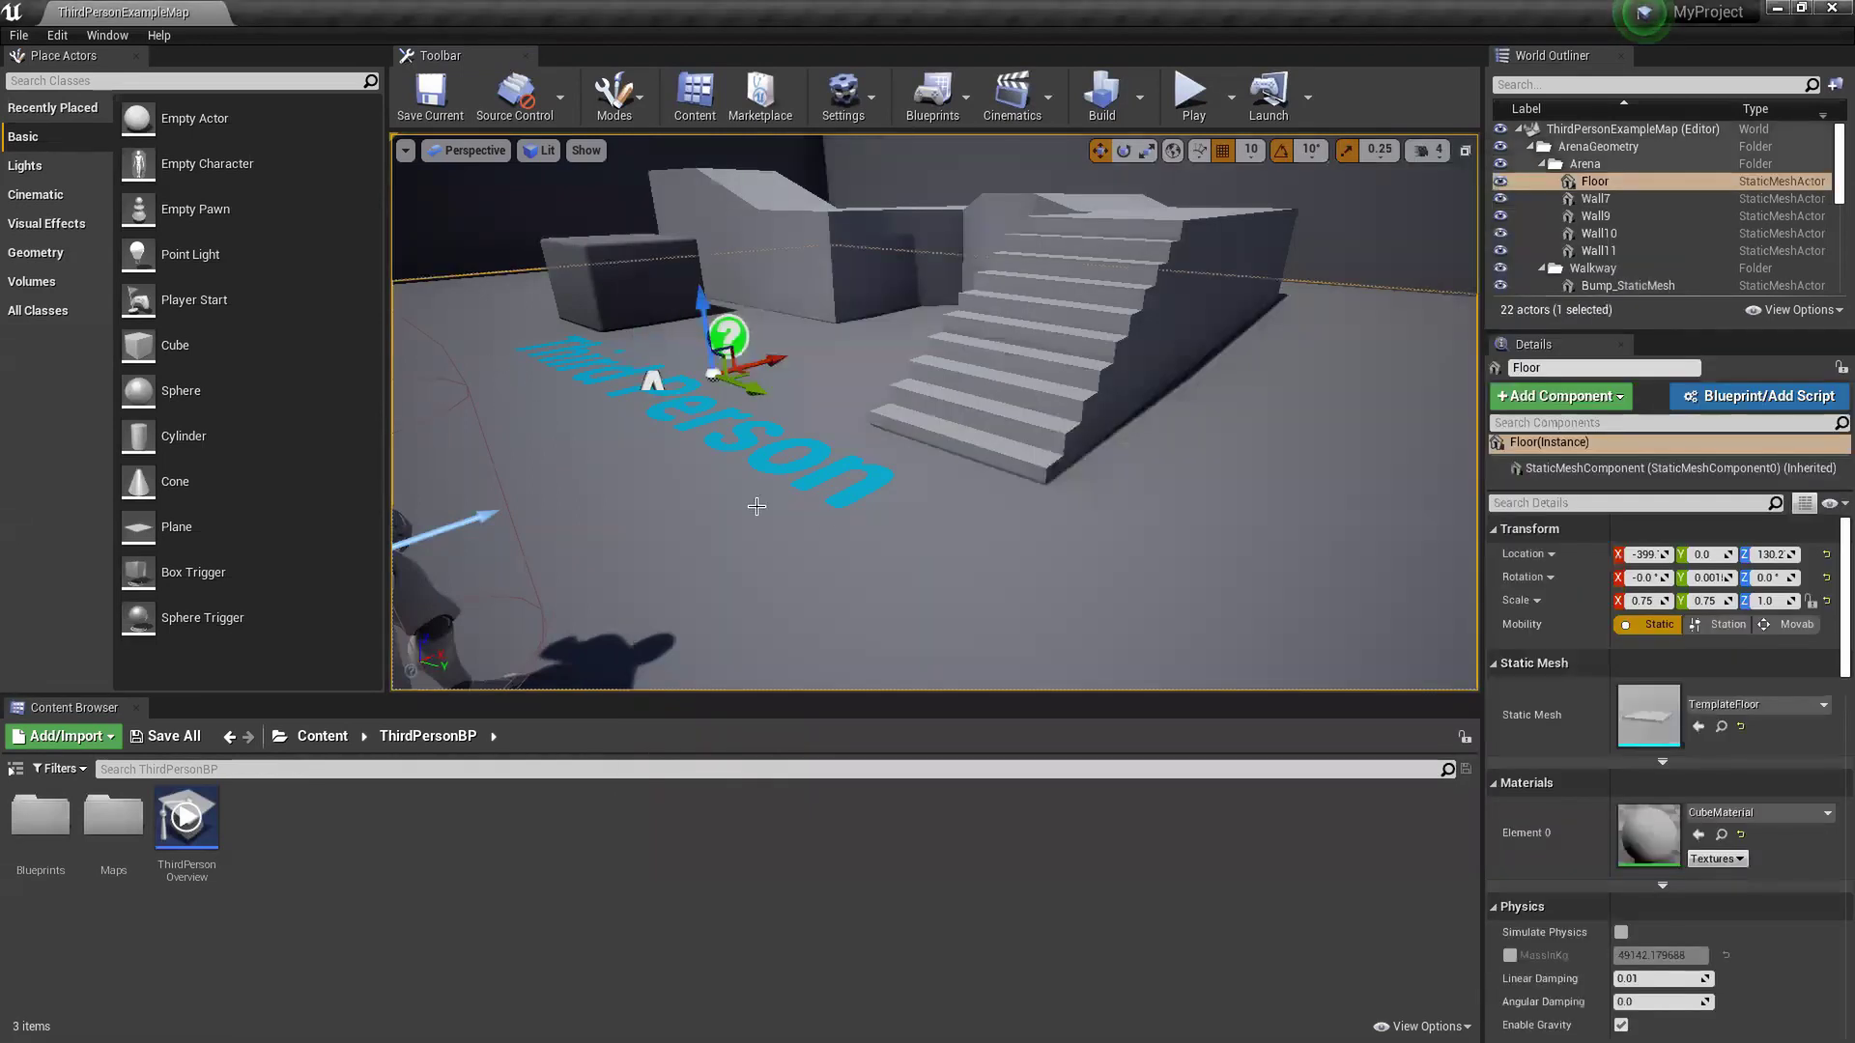
key("s")
right_click_drag(1044, 479, 952, 517)
key("w")
key("s")
left_click(622, 104)
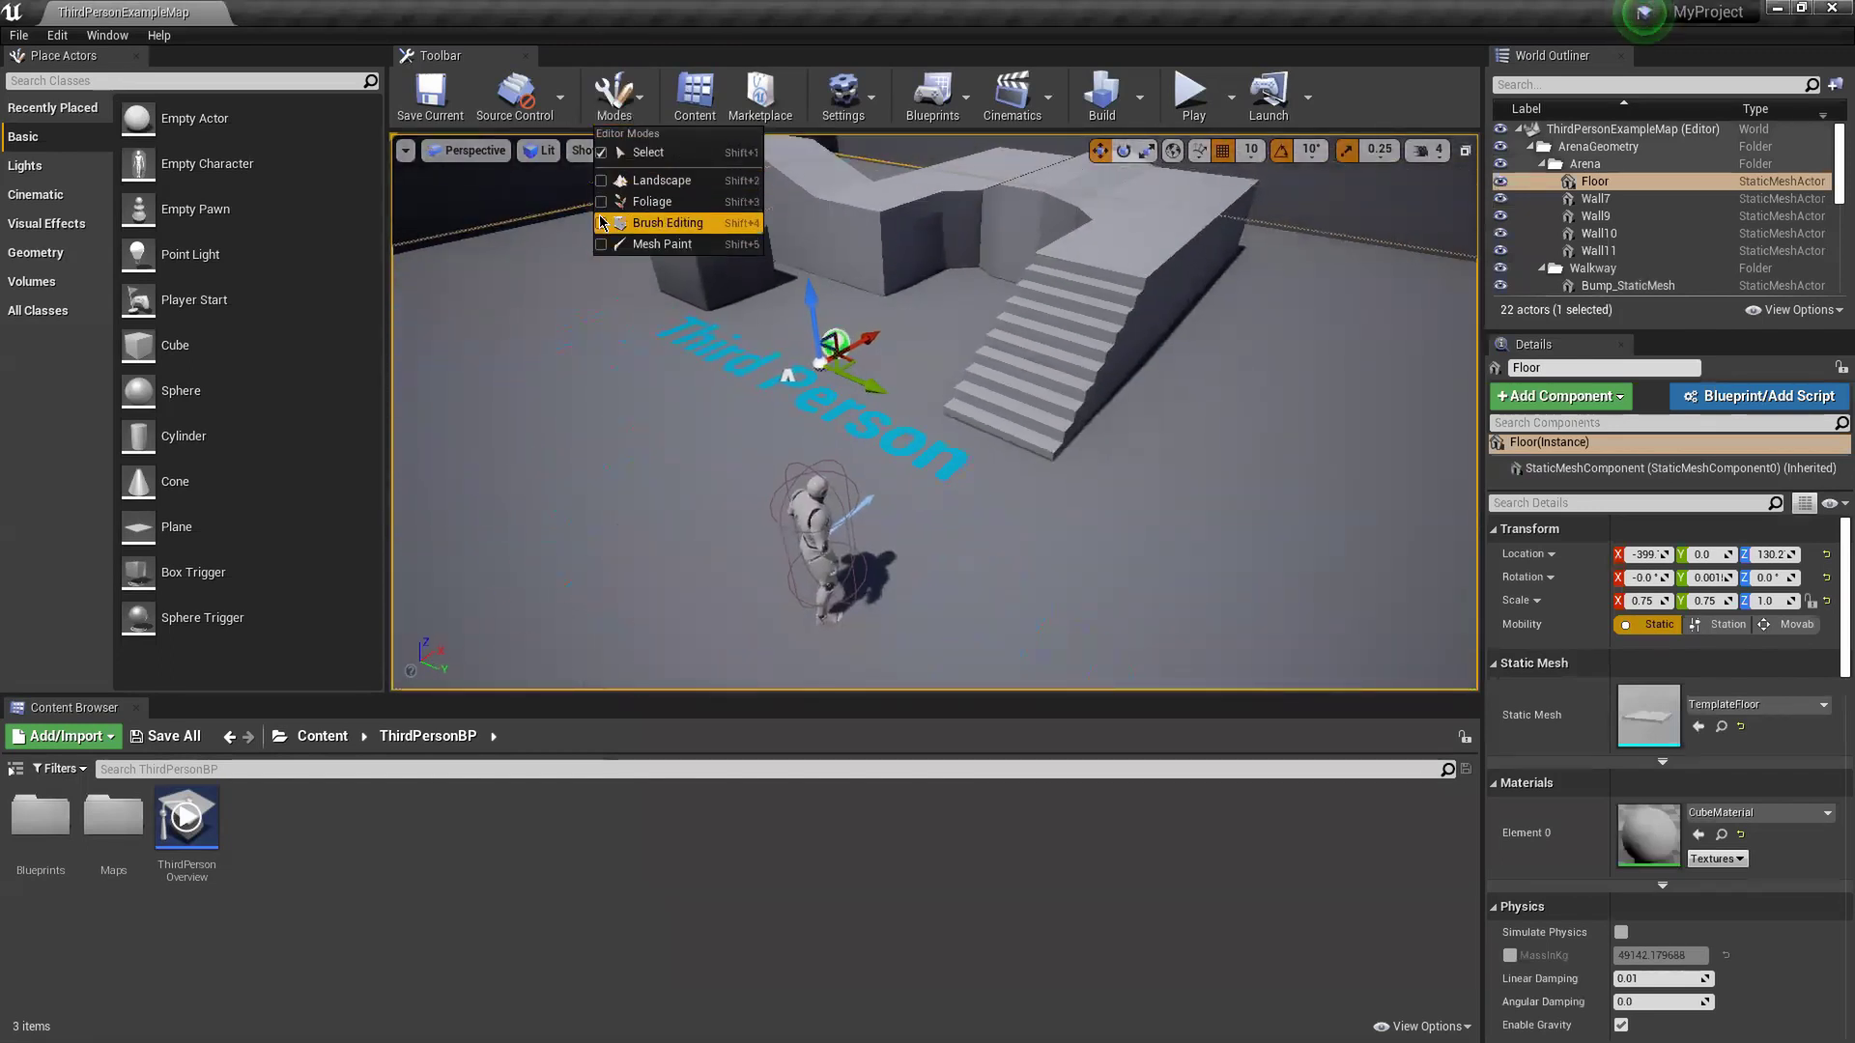
left_click(638, 181)
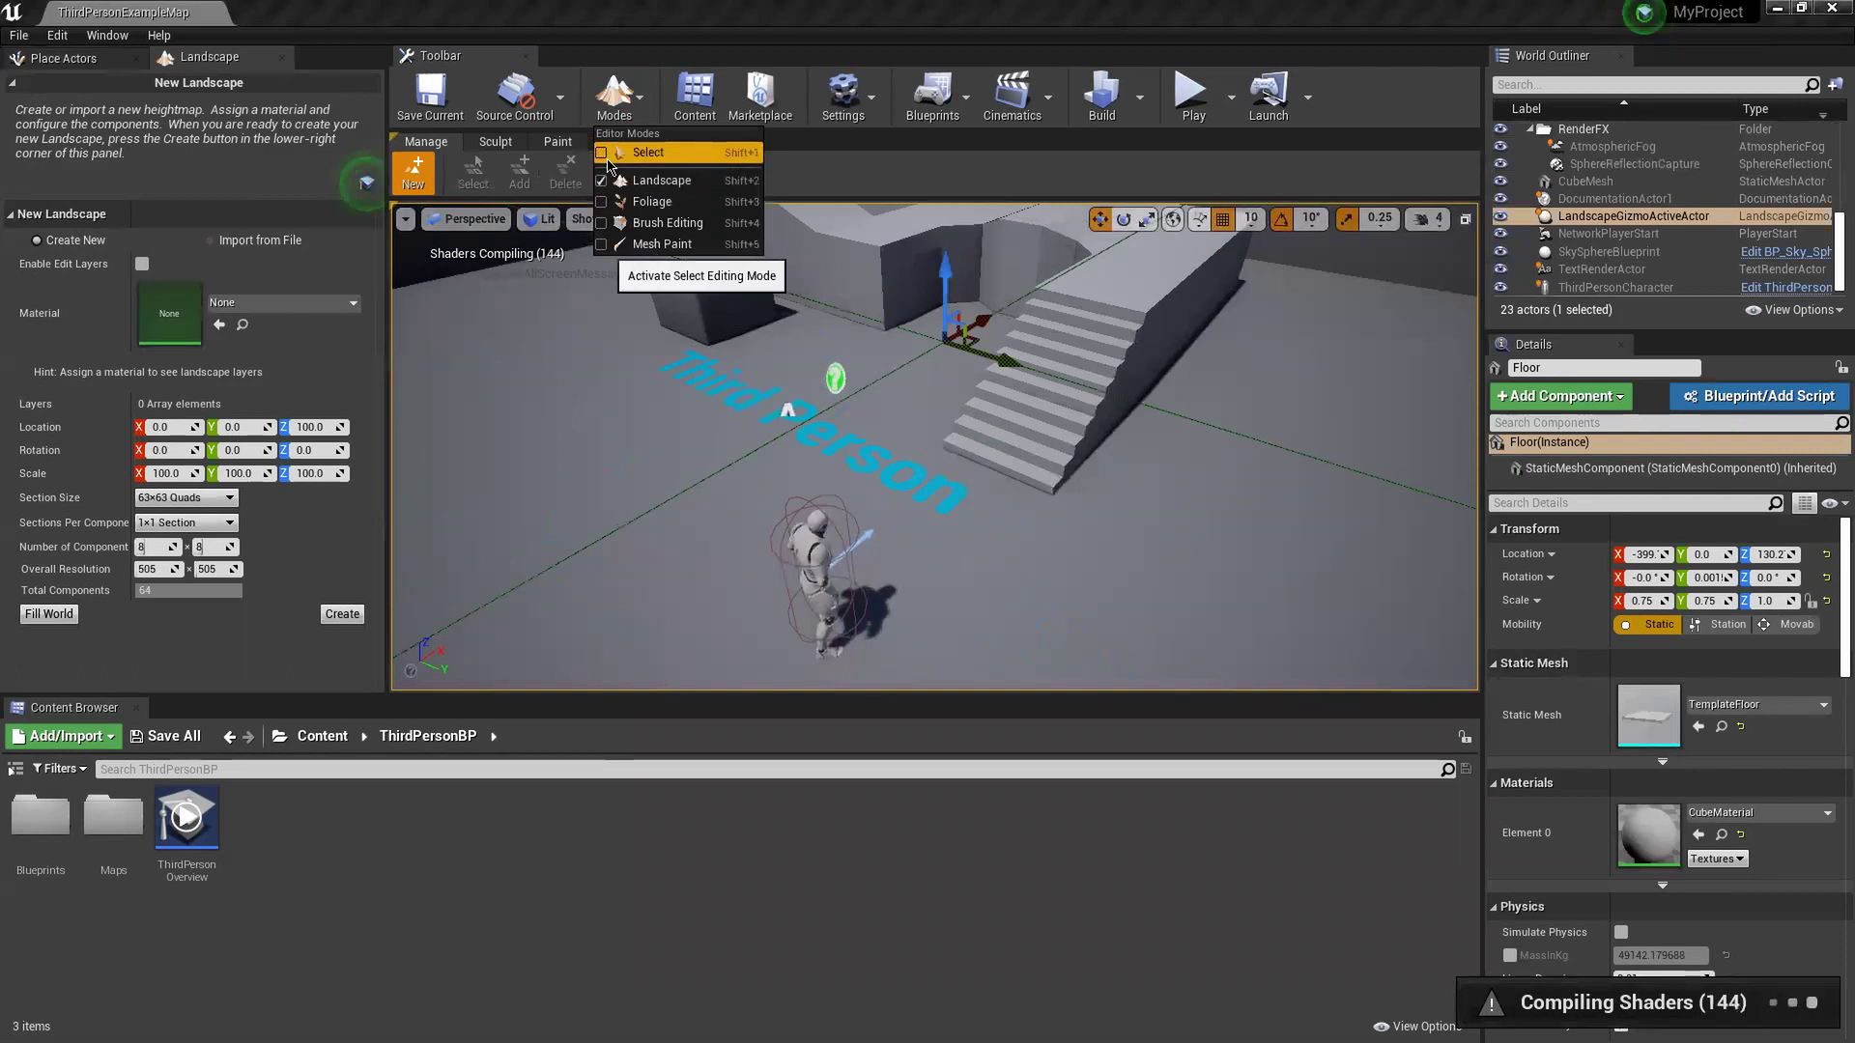
left_click(609, 155)
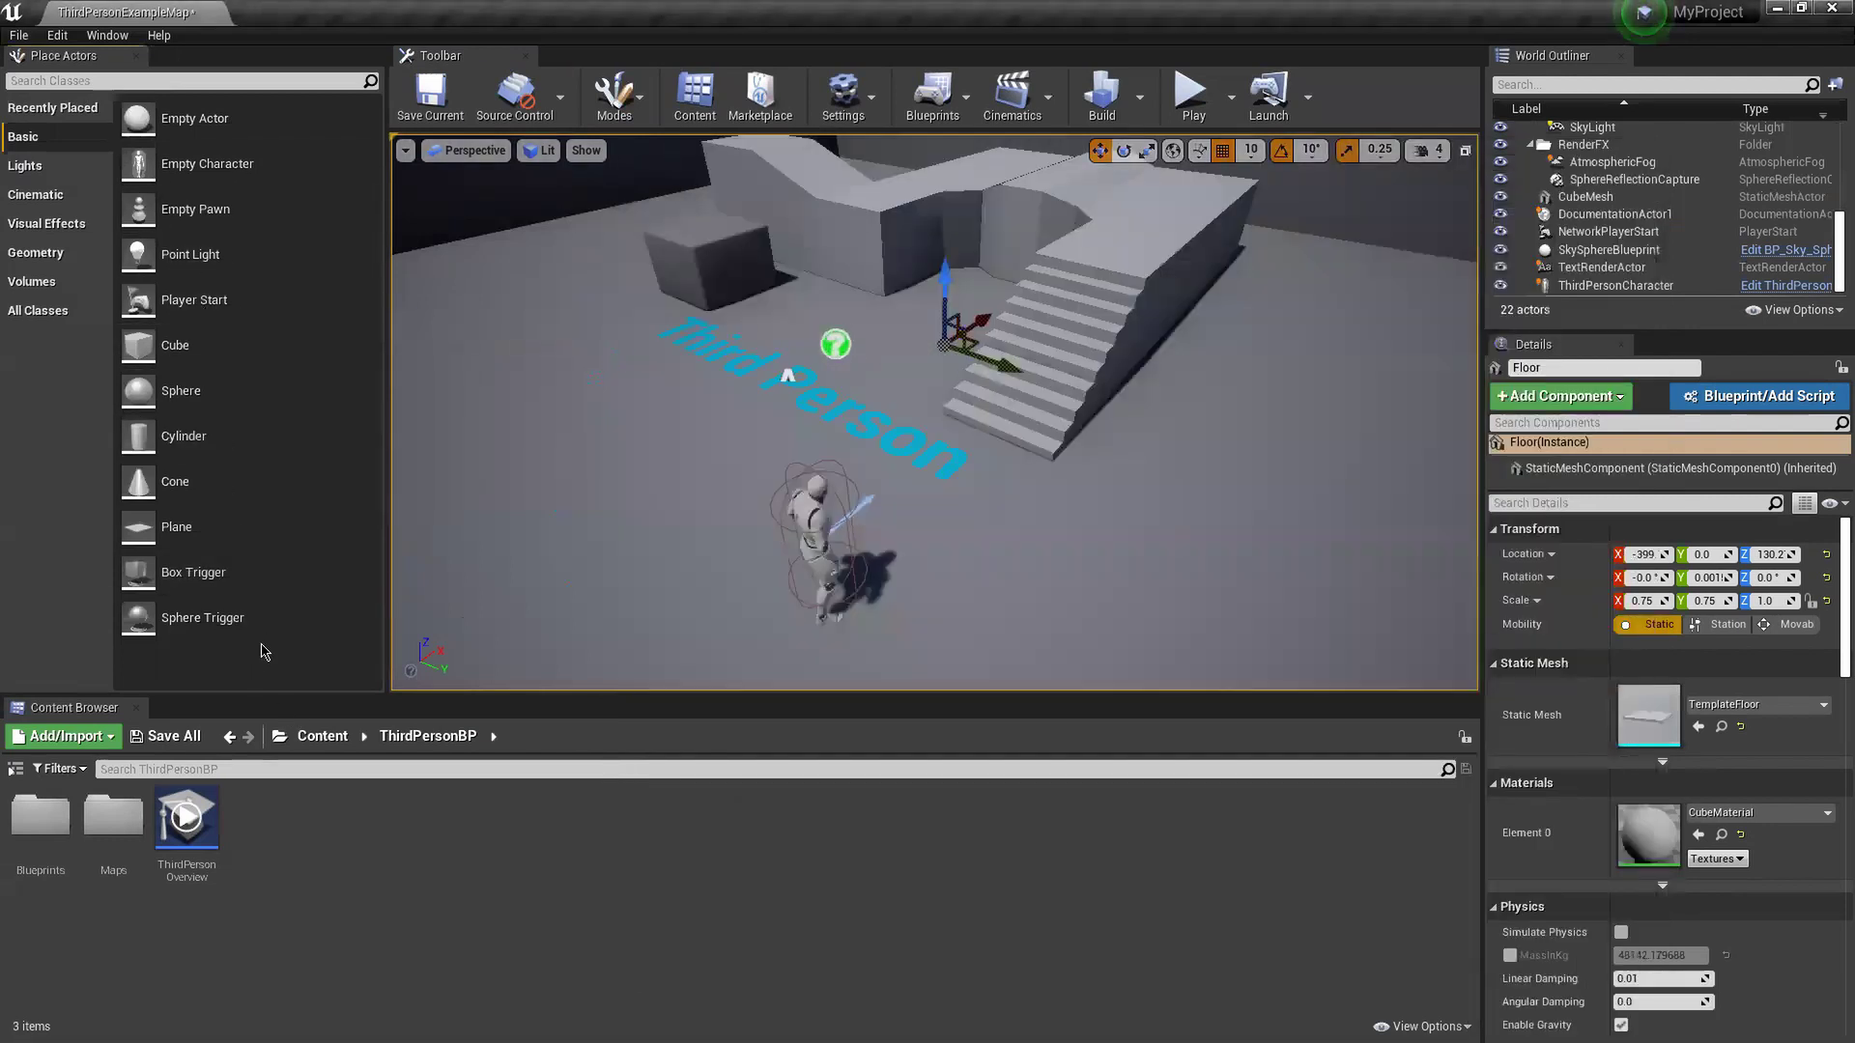
- Place a Cube beside the Third Person floor text and move it to about X -700, Y 10, Z 270
left_click_drag(184, 352, 657, 396)
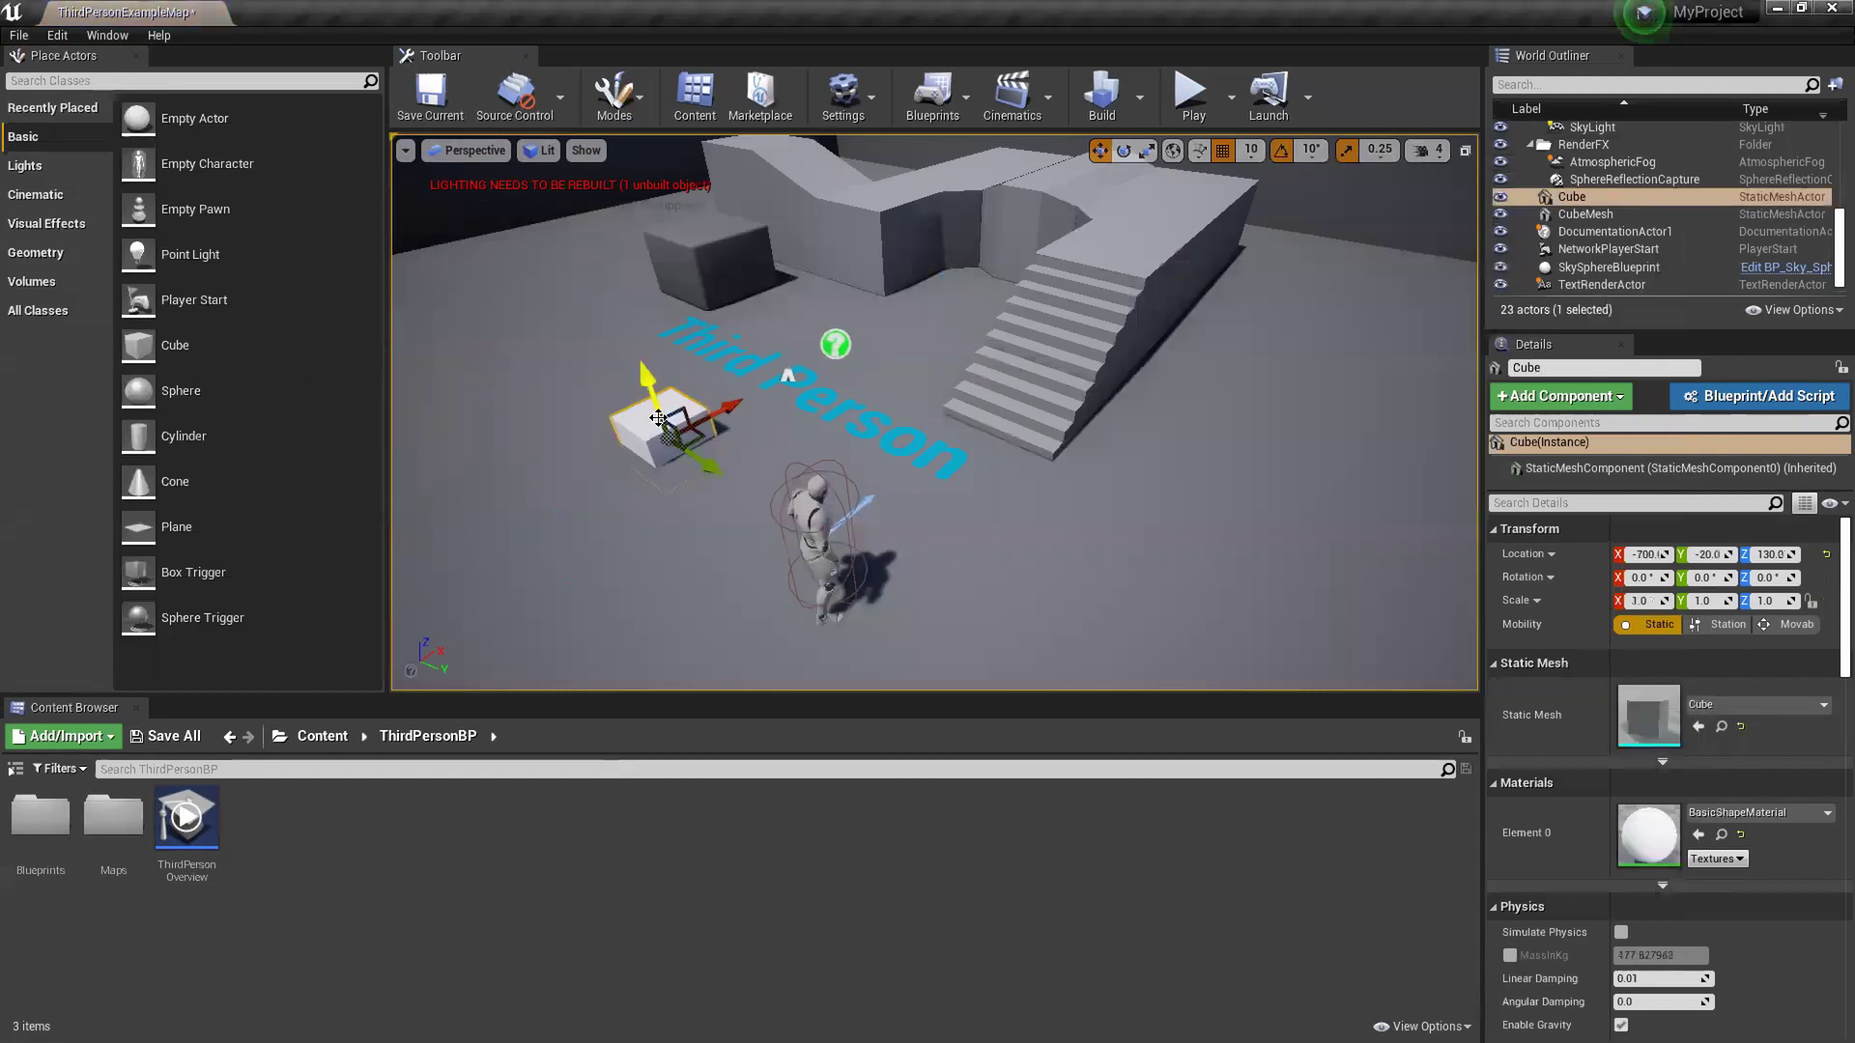
left_click_drag(624, 322, 619, 307)
left_click_drag(670, 379, 683, 387)
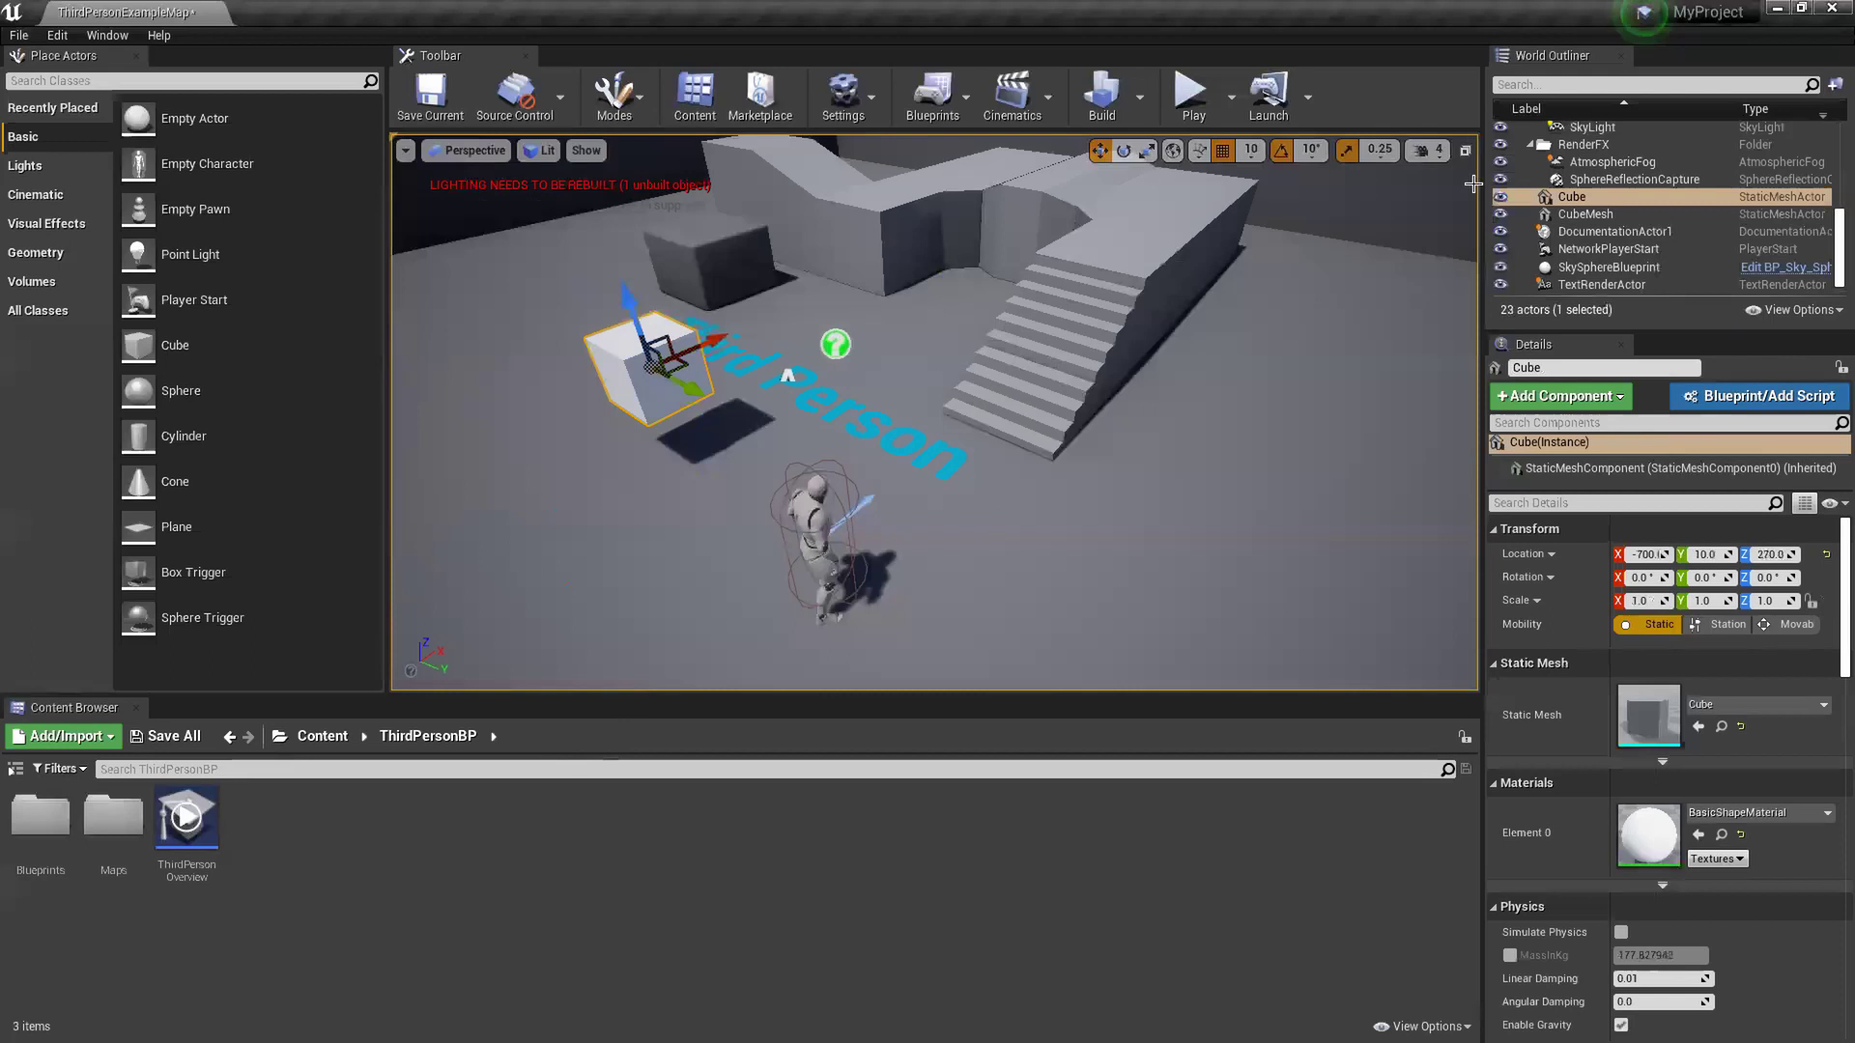
- Widen the World Outliner and Details panels and heighten the outliner to fit the whole actor list
left_click_drag(1466, 235, 1083, 321)
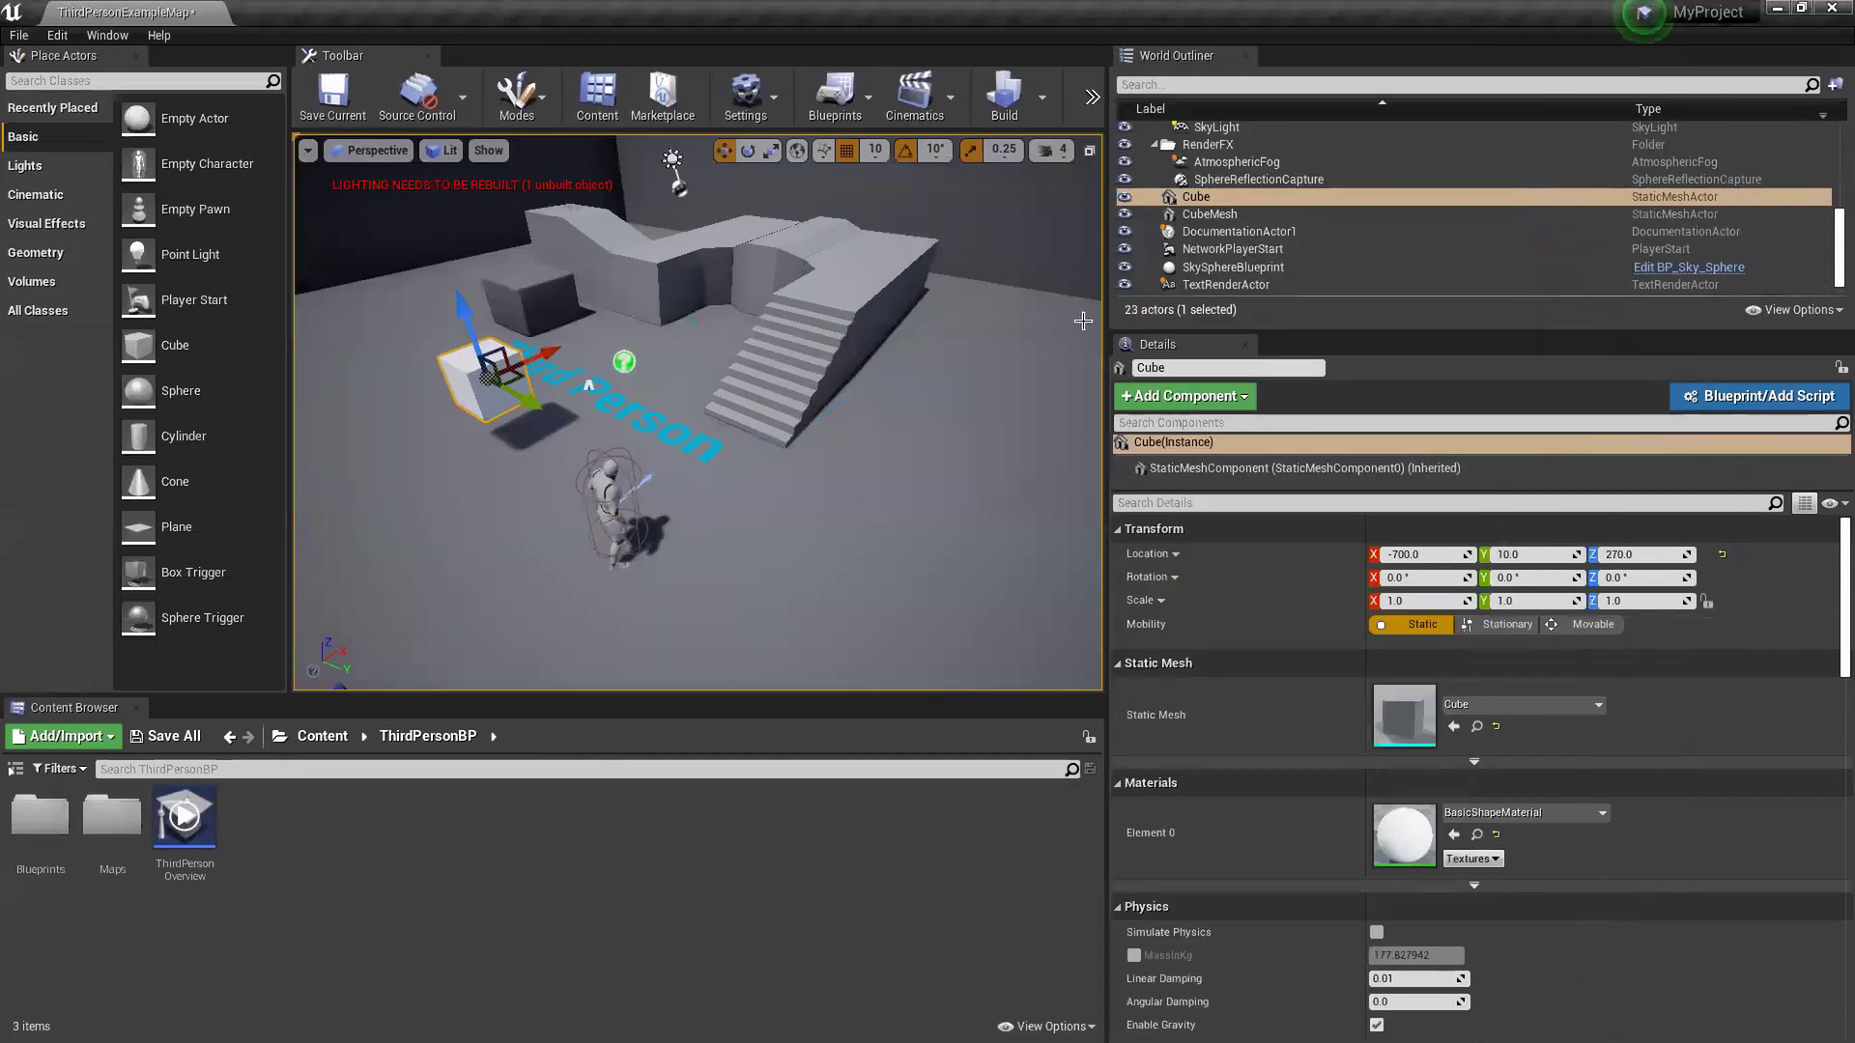
left_click_drag(1230, 336, 1230, 736)
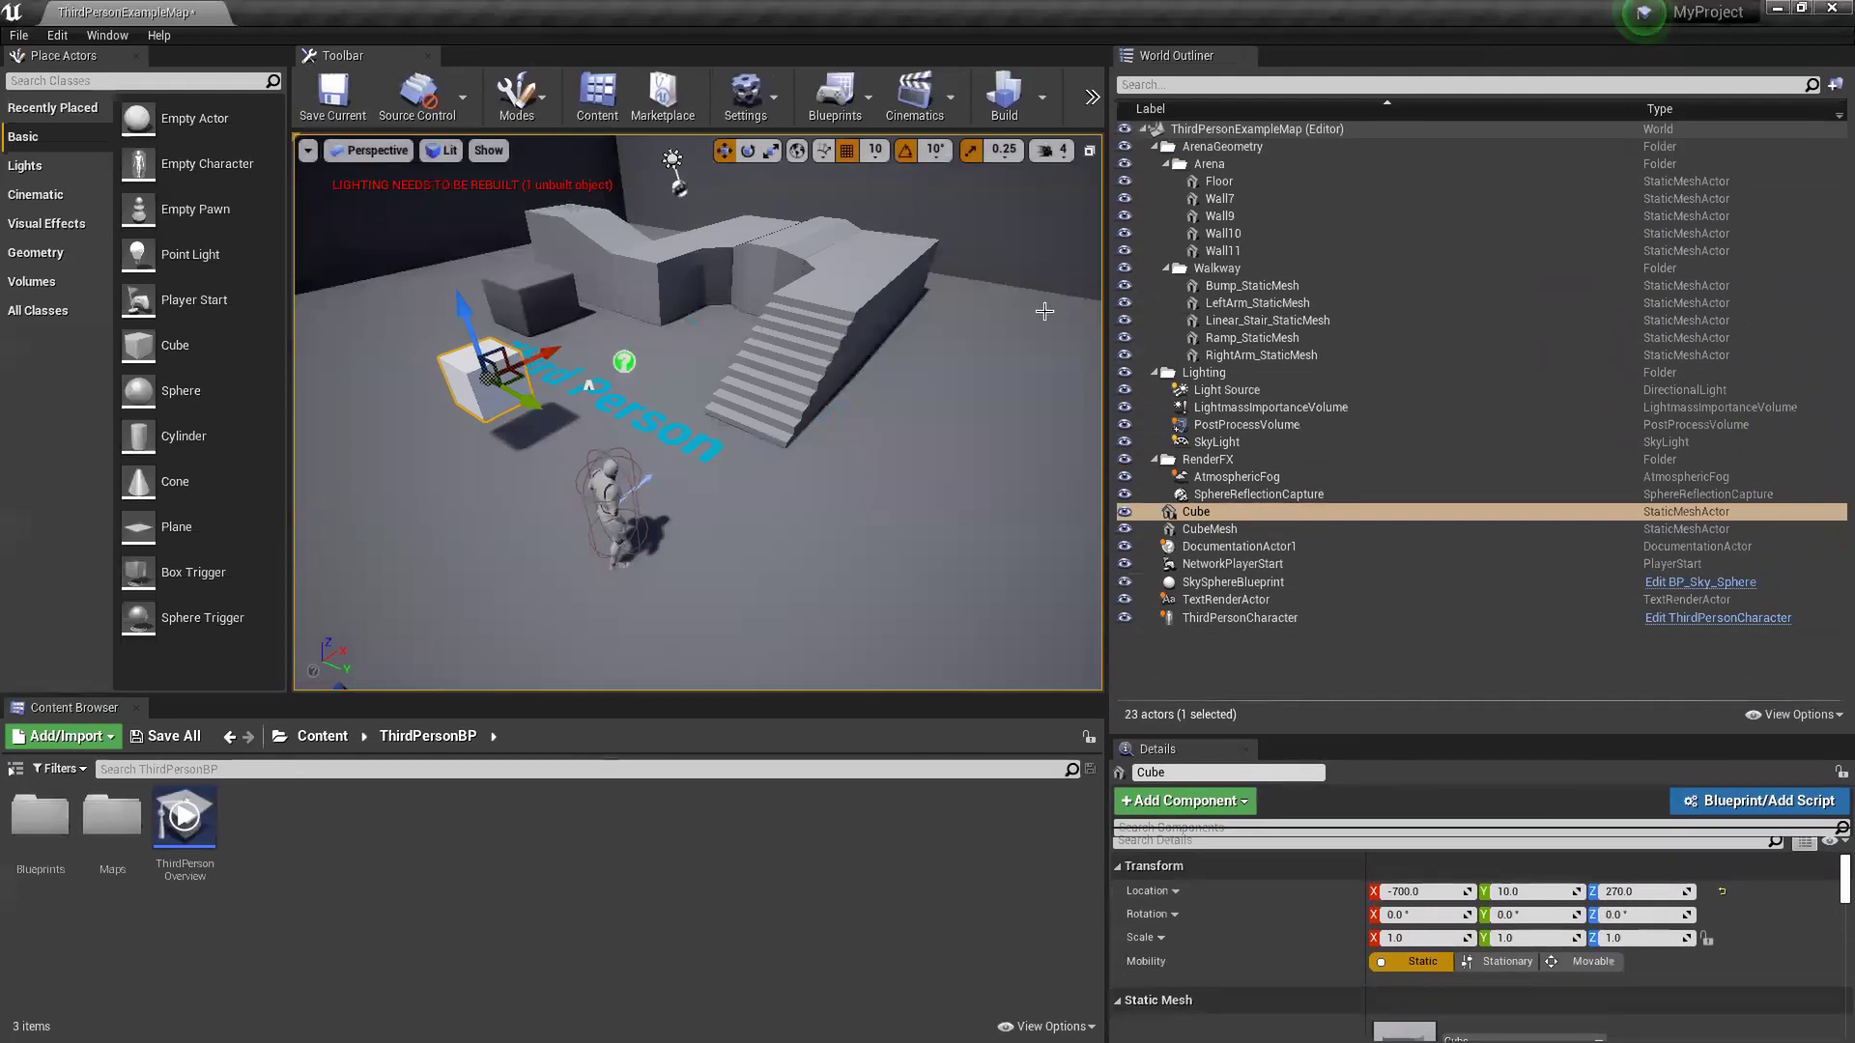
- Switch to the Unity editor, place its window beside the World Outliner and expand Example Assets and Props for comparison
key("alt+Tab")
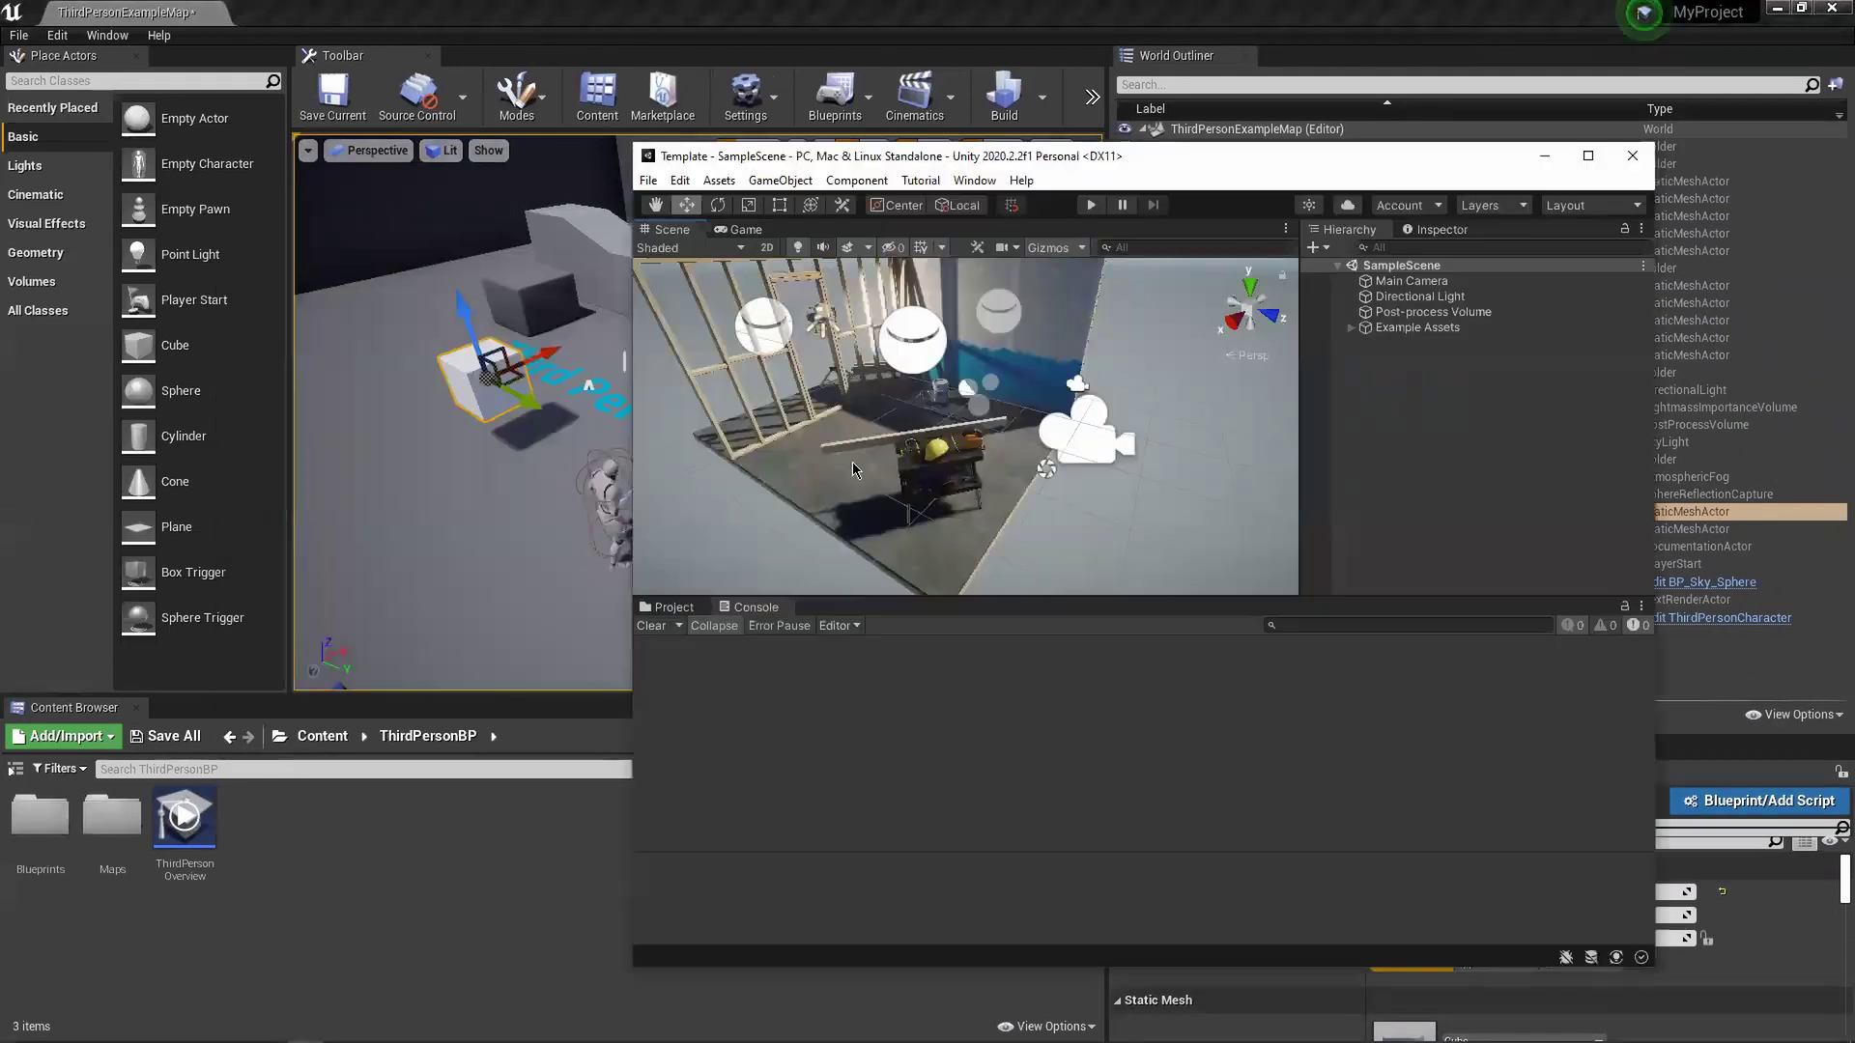
left_click_drag(1308, 150, 752, 200)
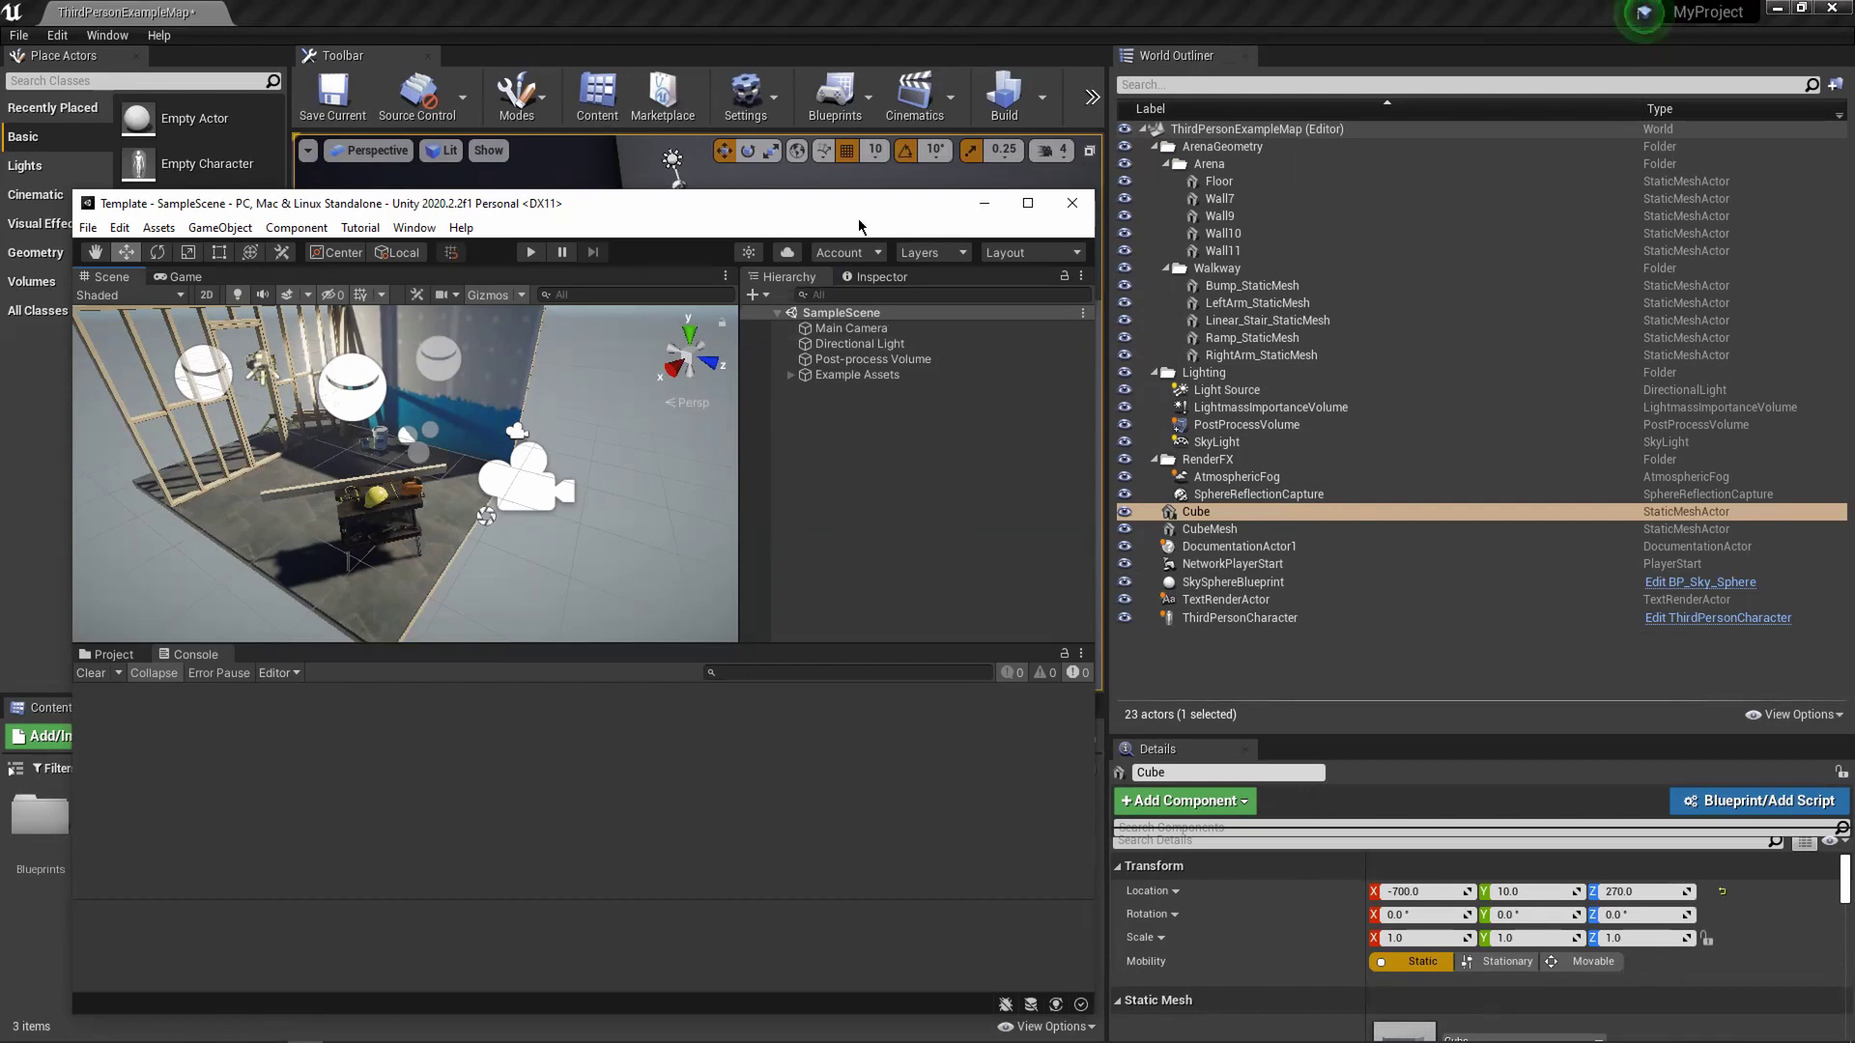
left_click_drag(855, 188, 865, 49)
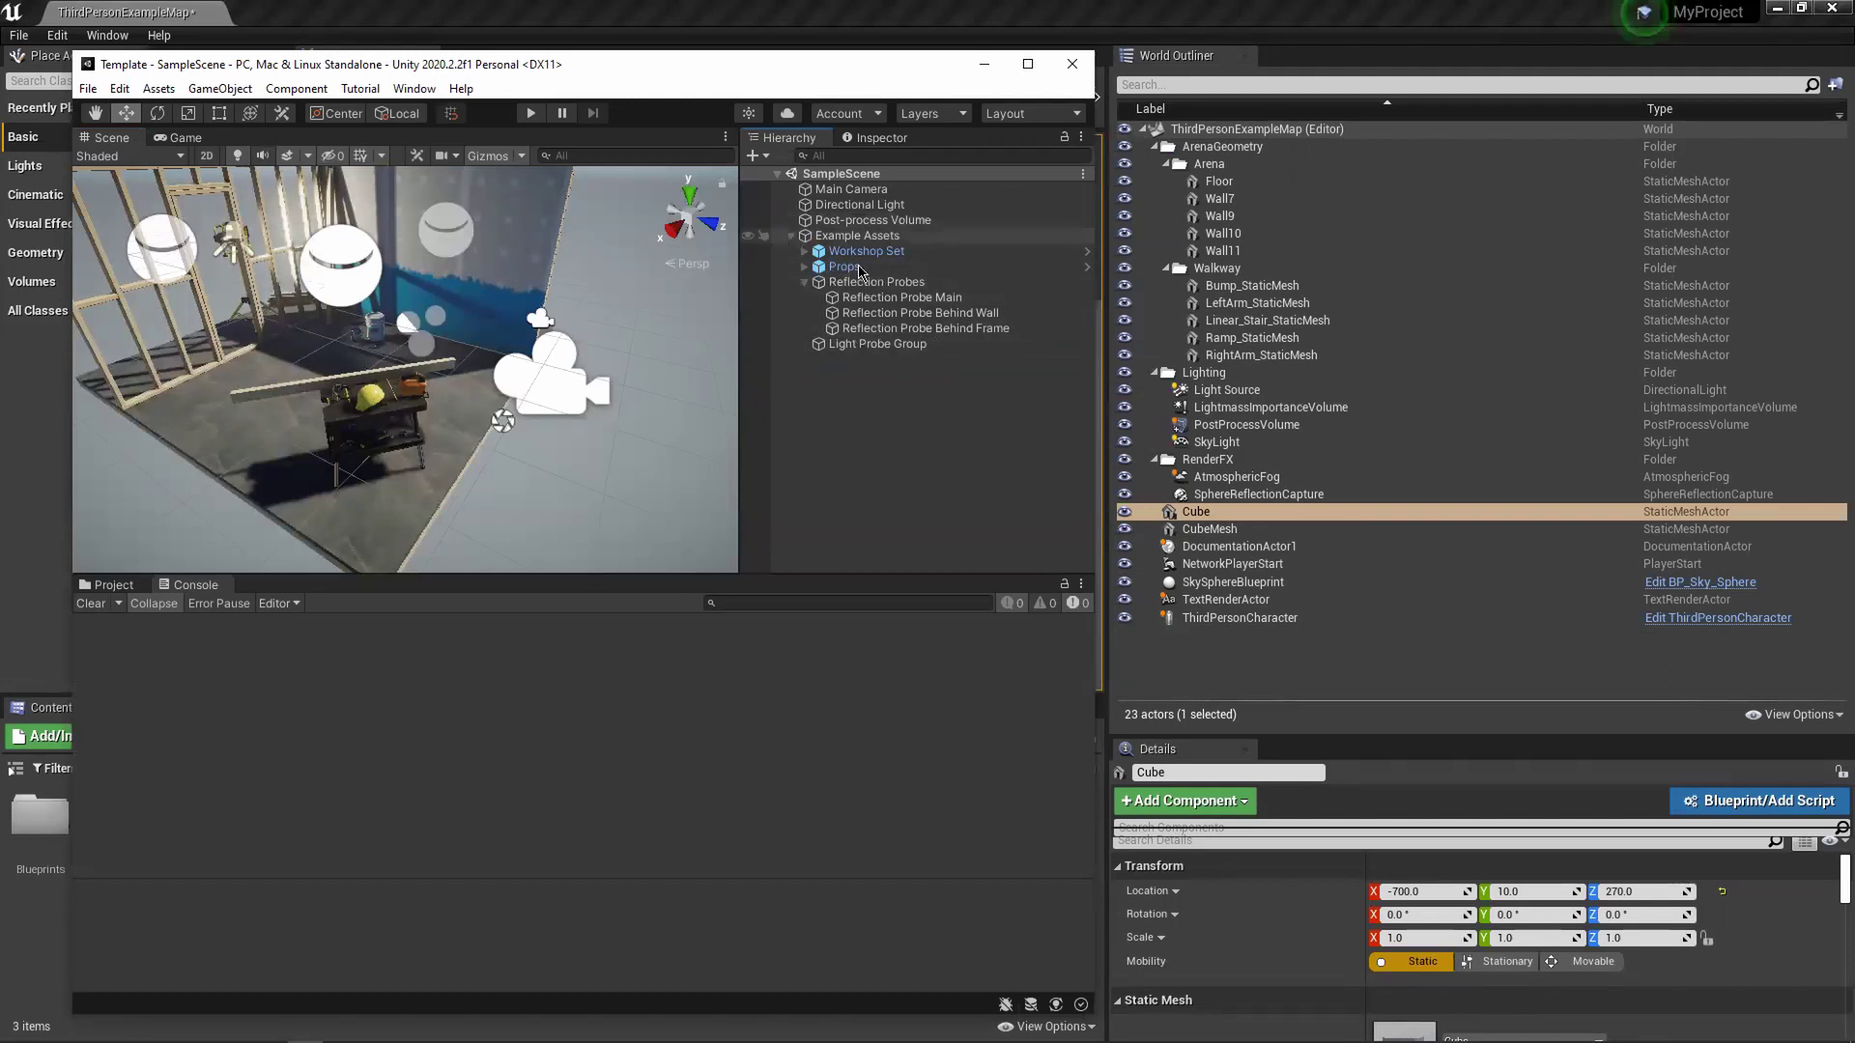
left_click(808, 268)
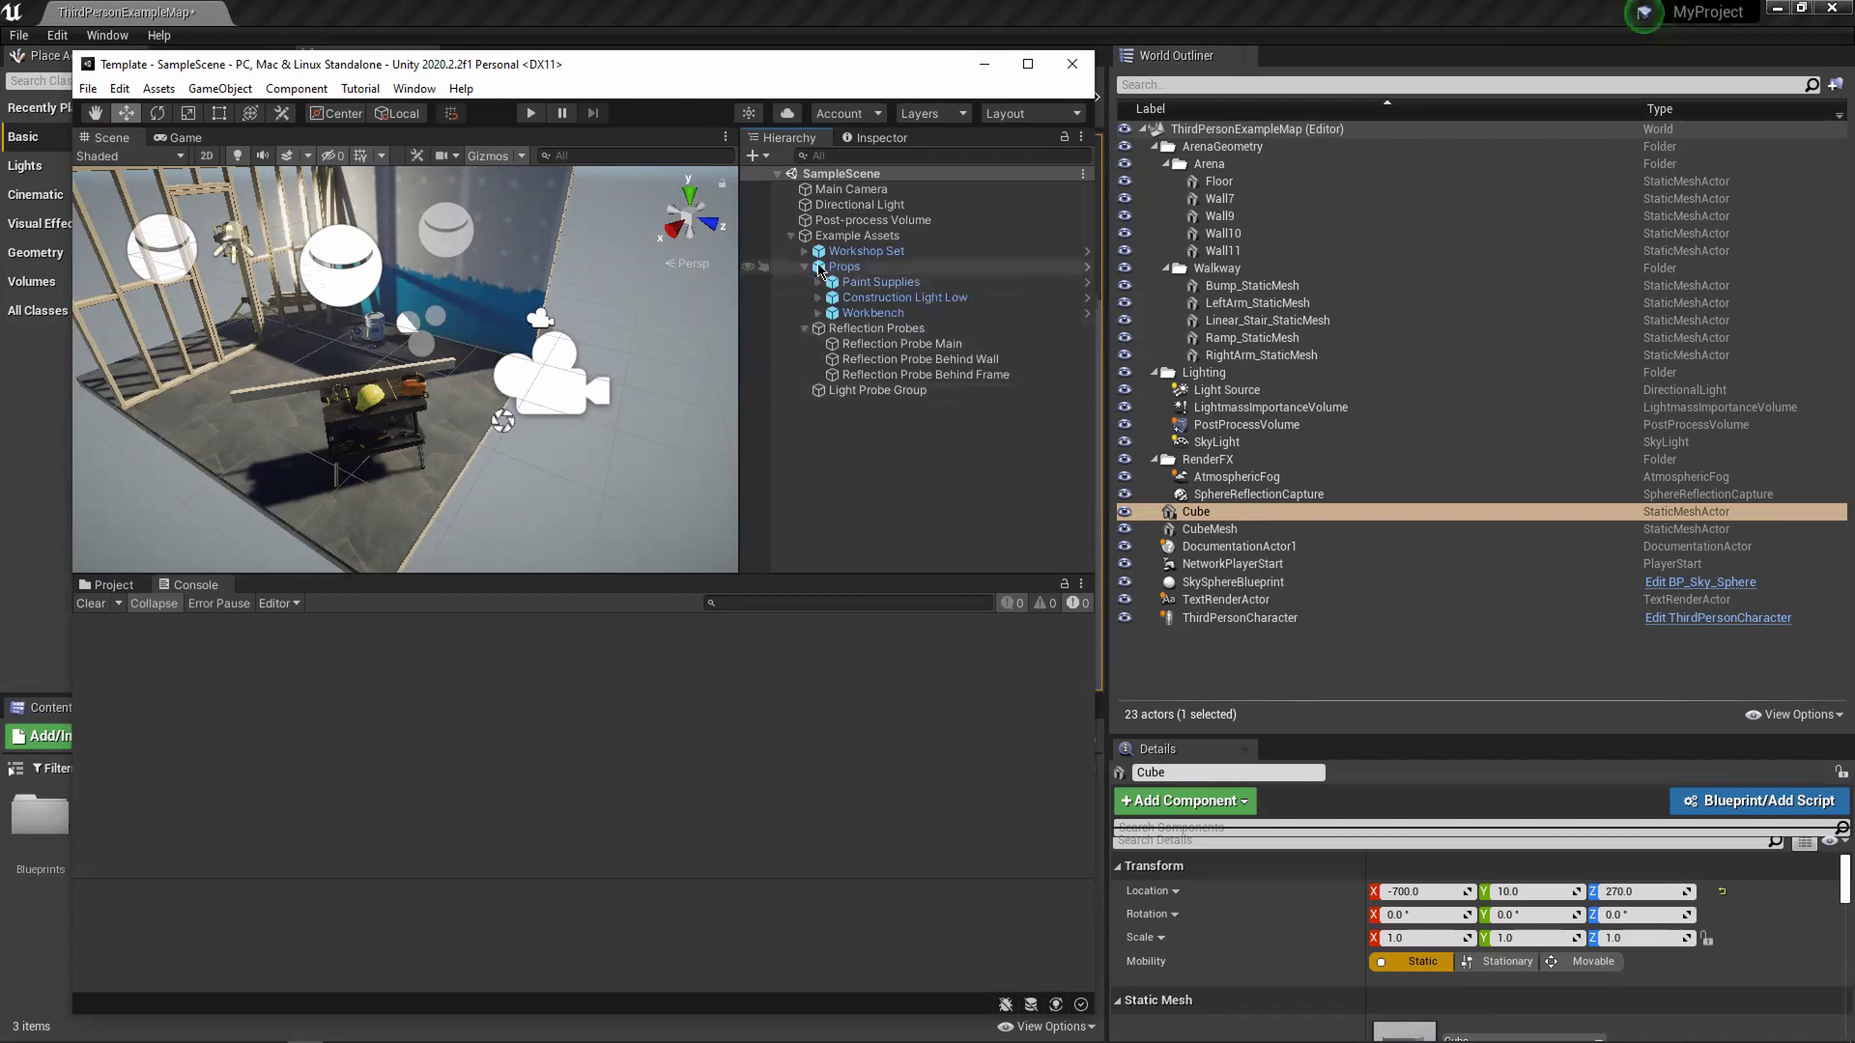
left_click(983, 68)
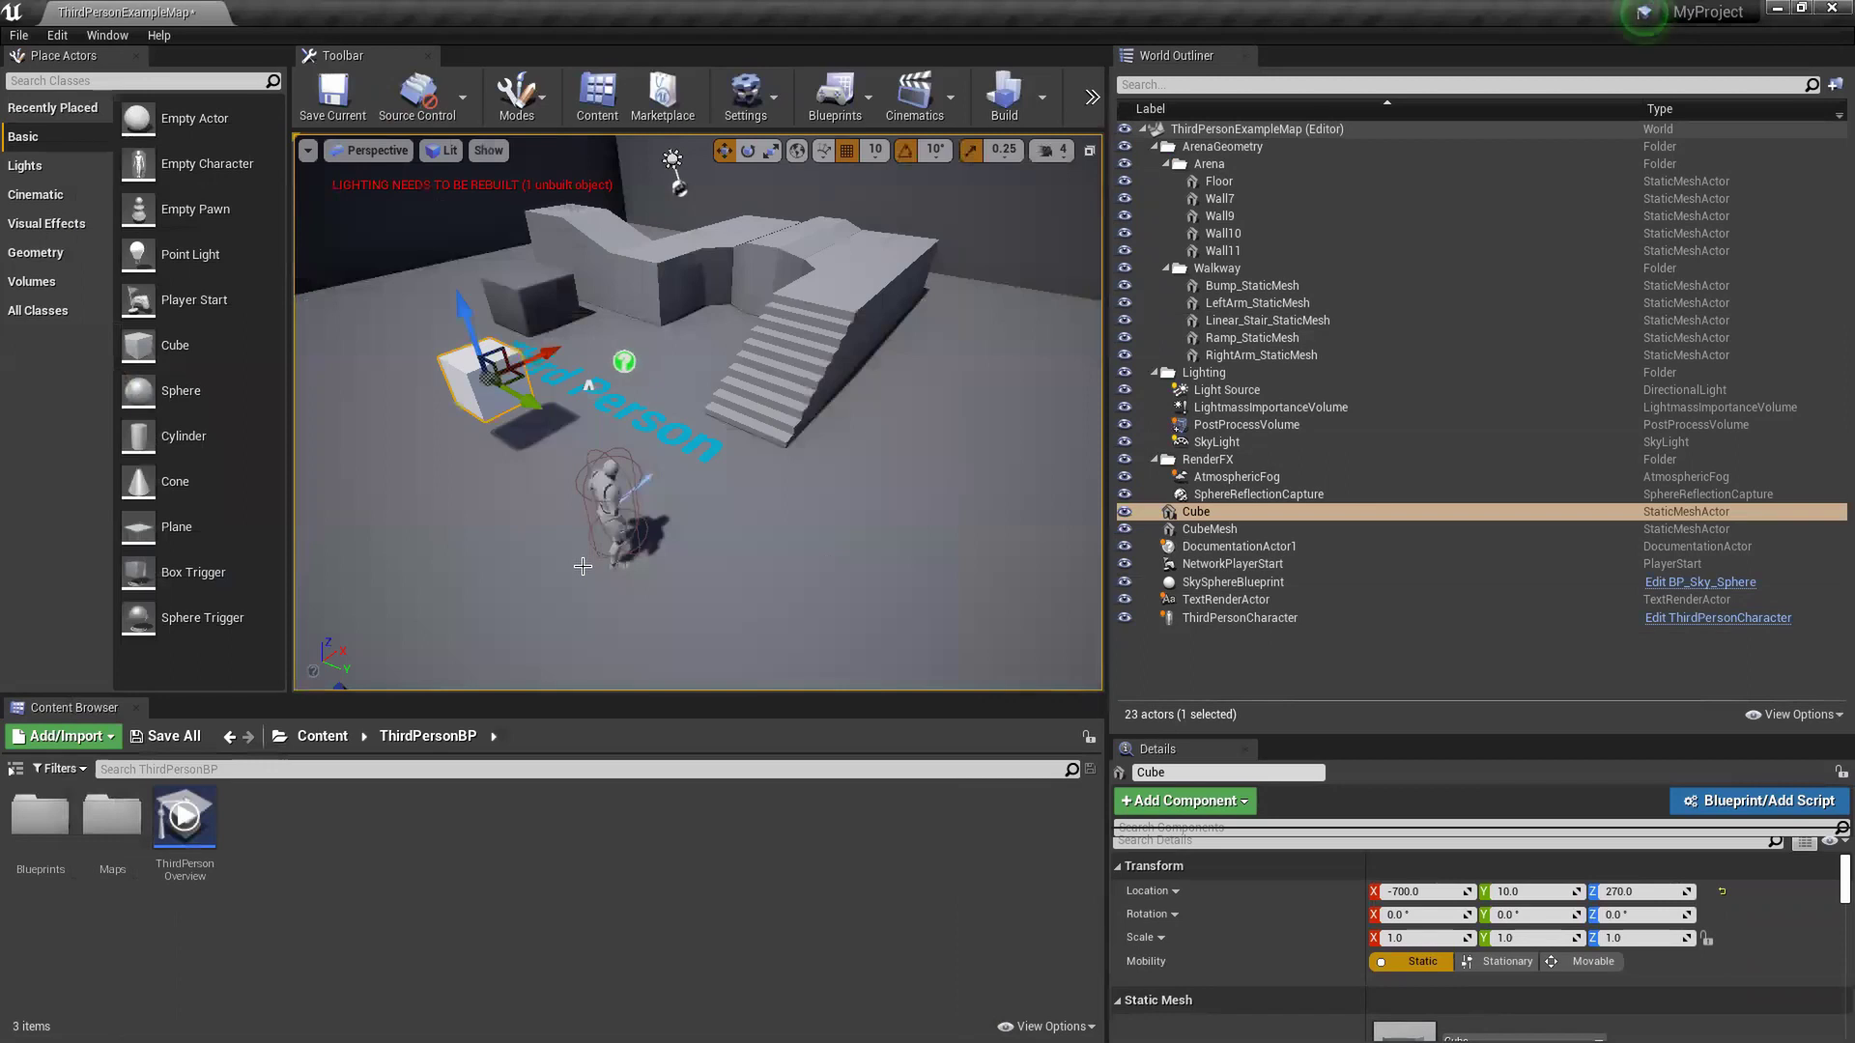
- View the 3D Object types that can be created in Unity's Hierarchy and return to Unreal Engine
key("alt+Tab")
right_click(848, 442)
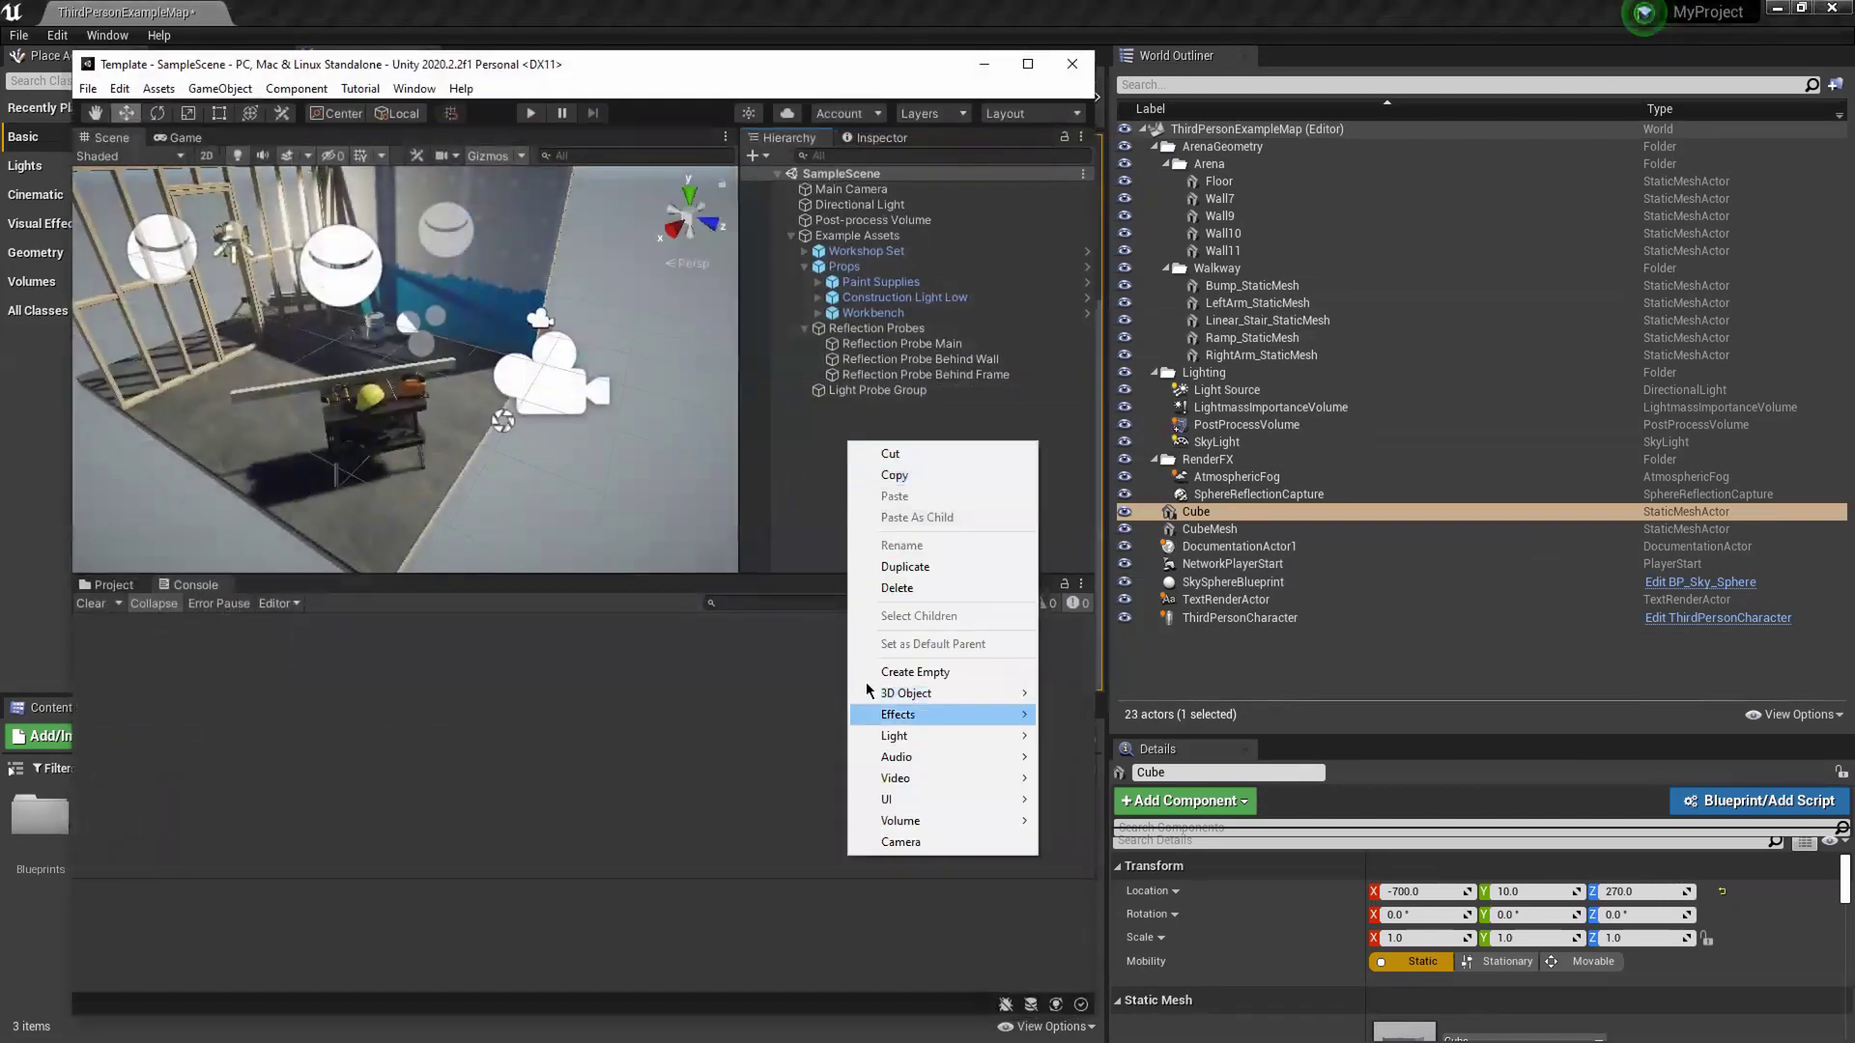
mouse_move(933, 695)
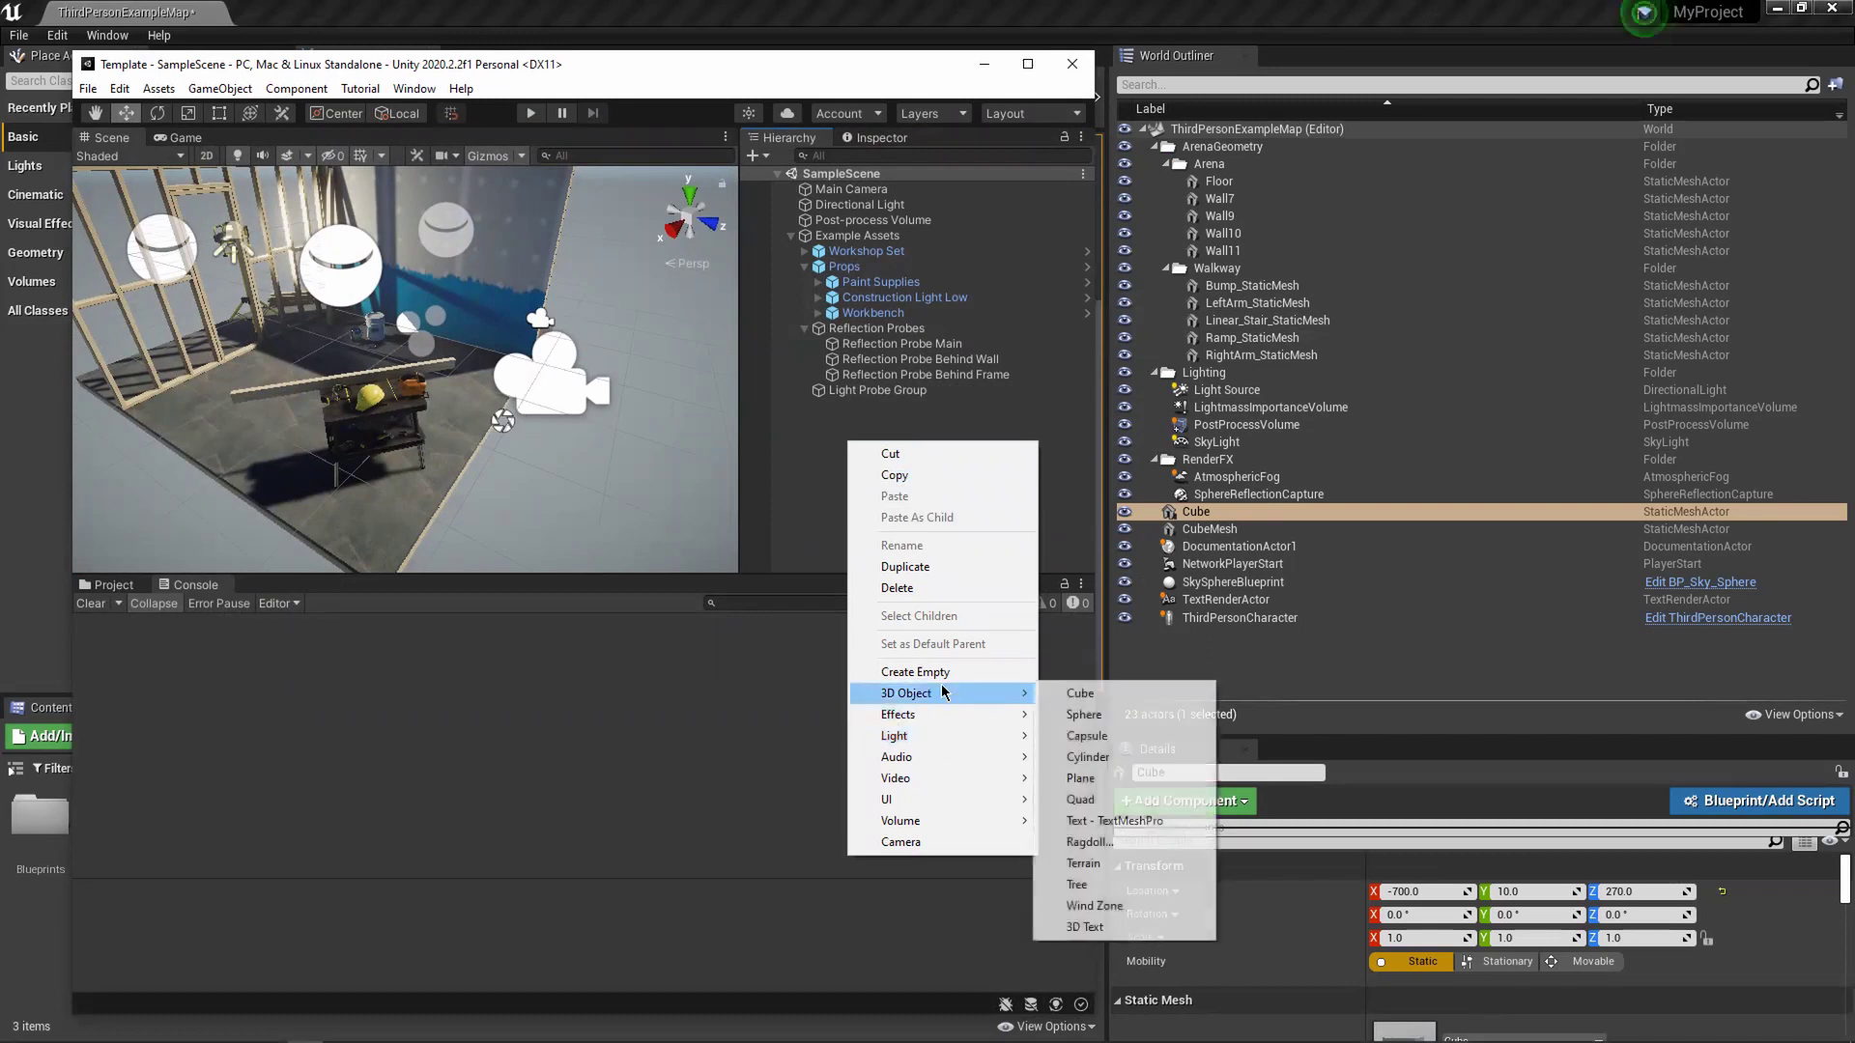
left_click(1057, 492)
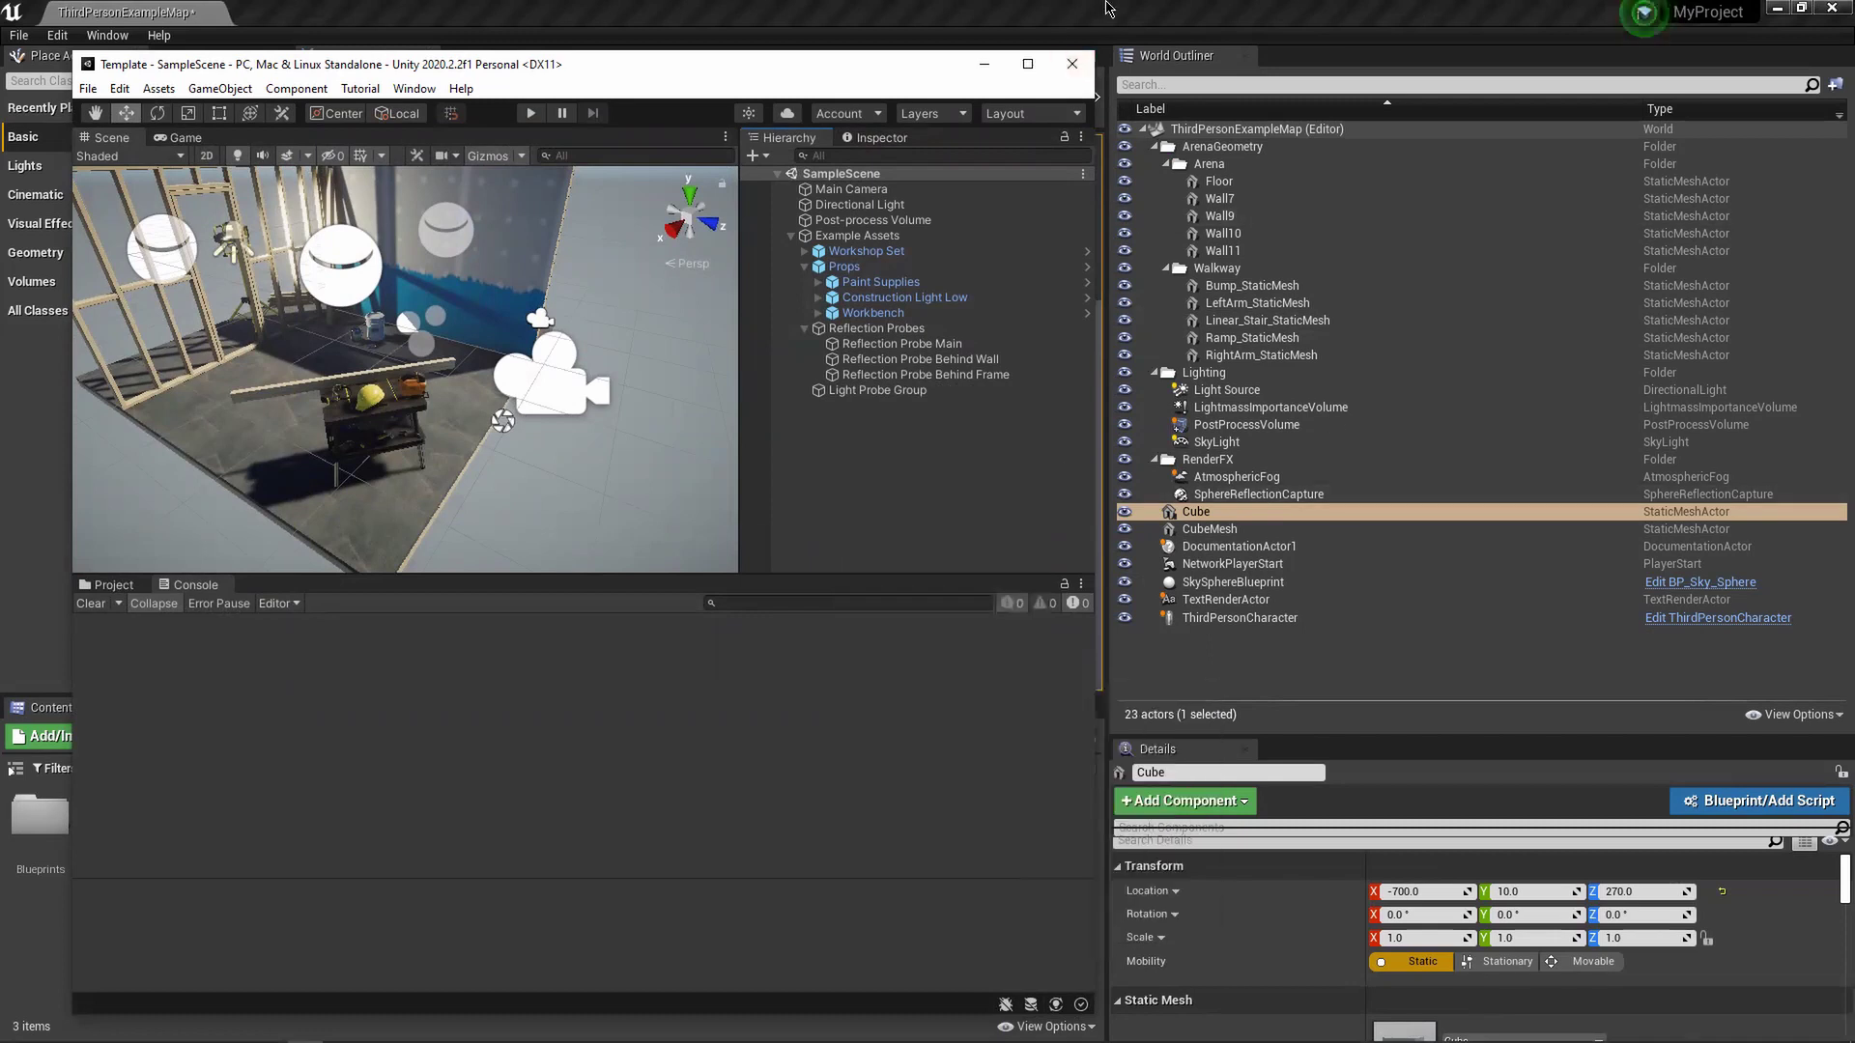
key("alt+Tab")
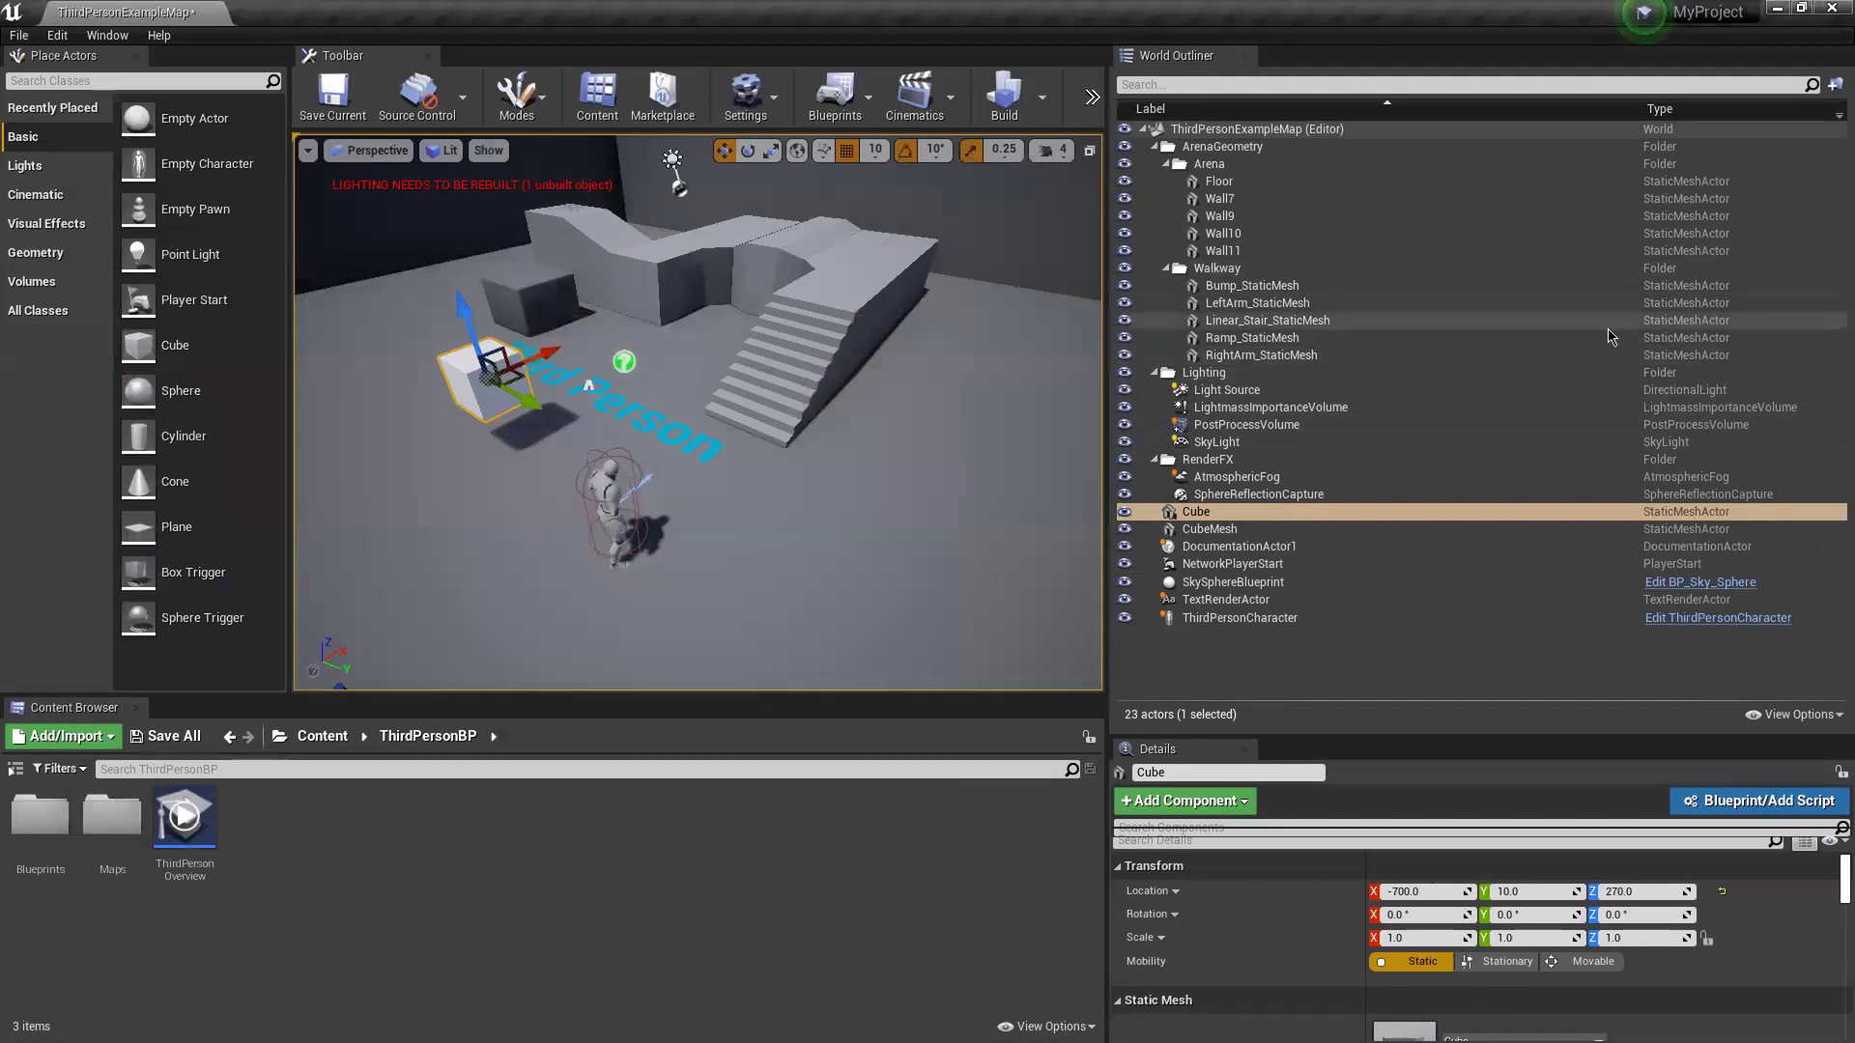
- Select Bump_StaticMesh, LeftArm_StaticMesh and LightmassImportanceVolume one after another in the World Outliner
left_click(1700, 291)
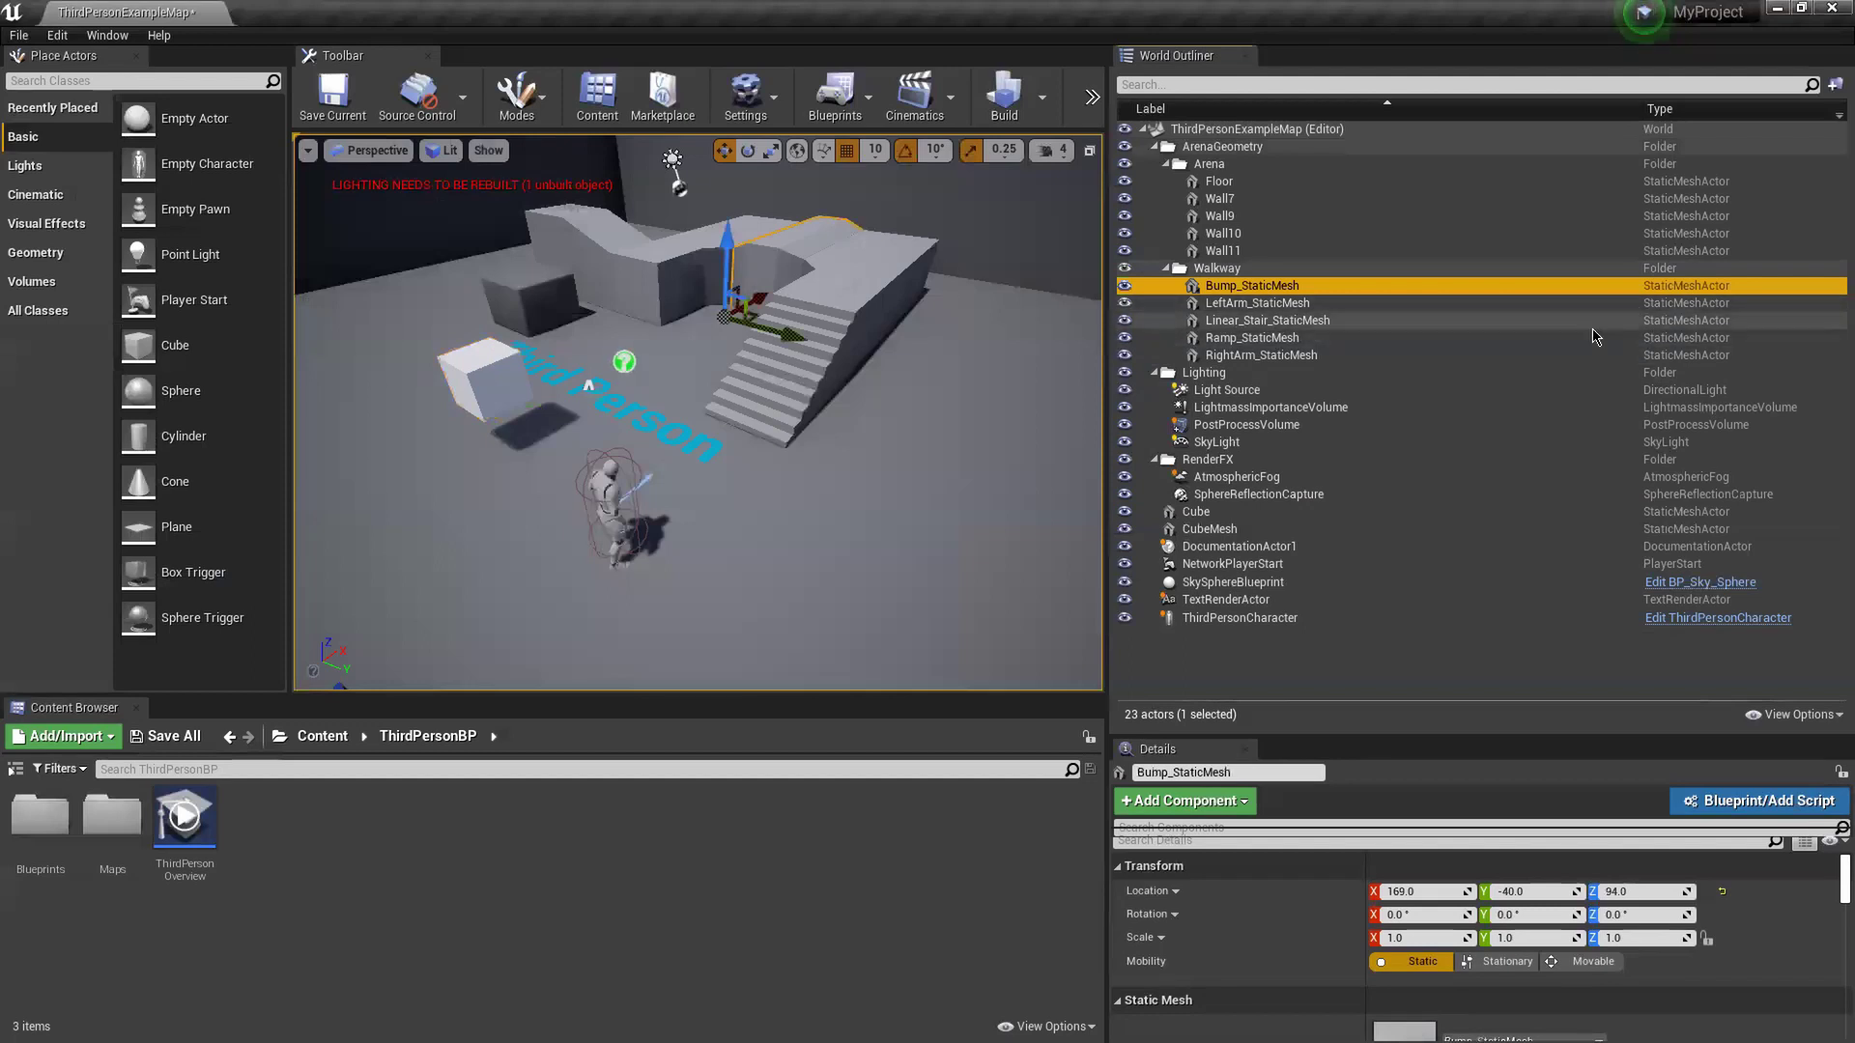
left_click(1665, 306)
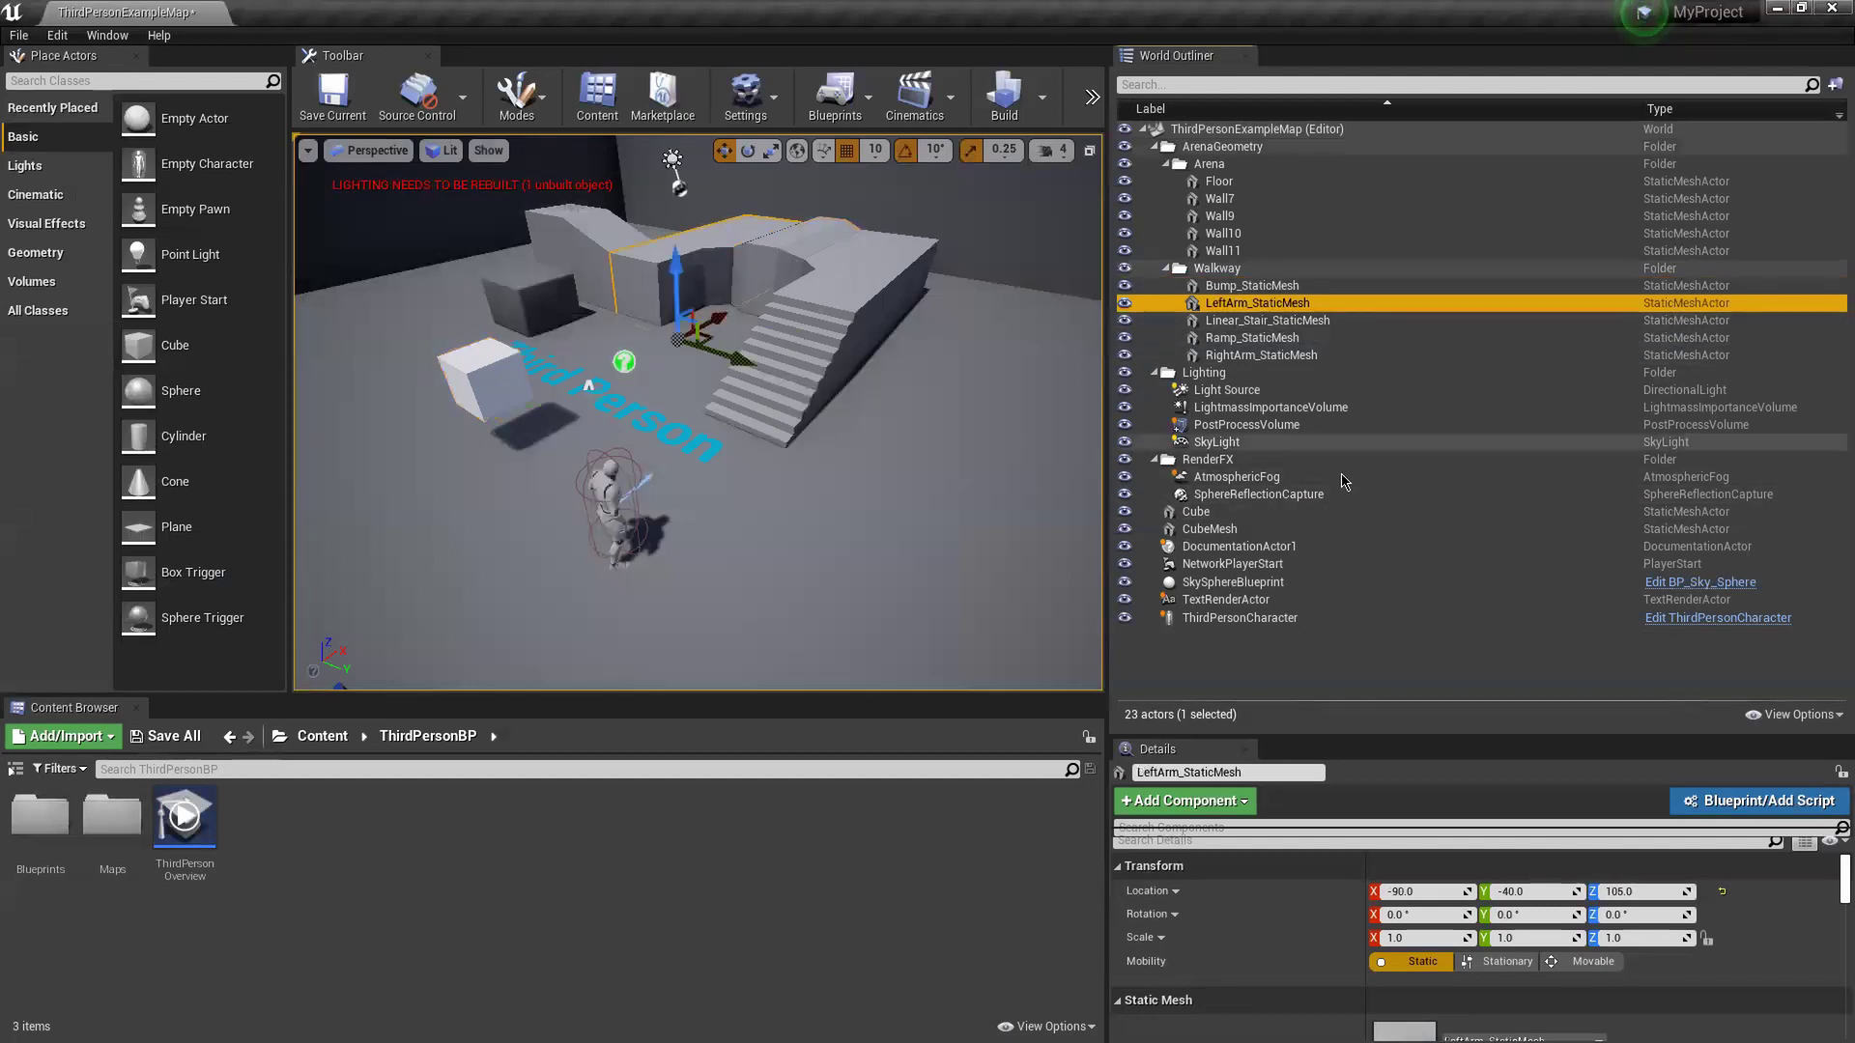
left_click(1219, 391)
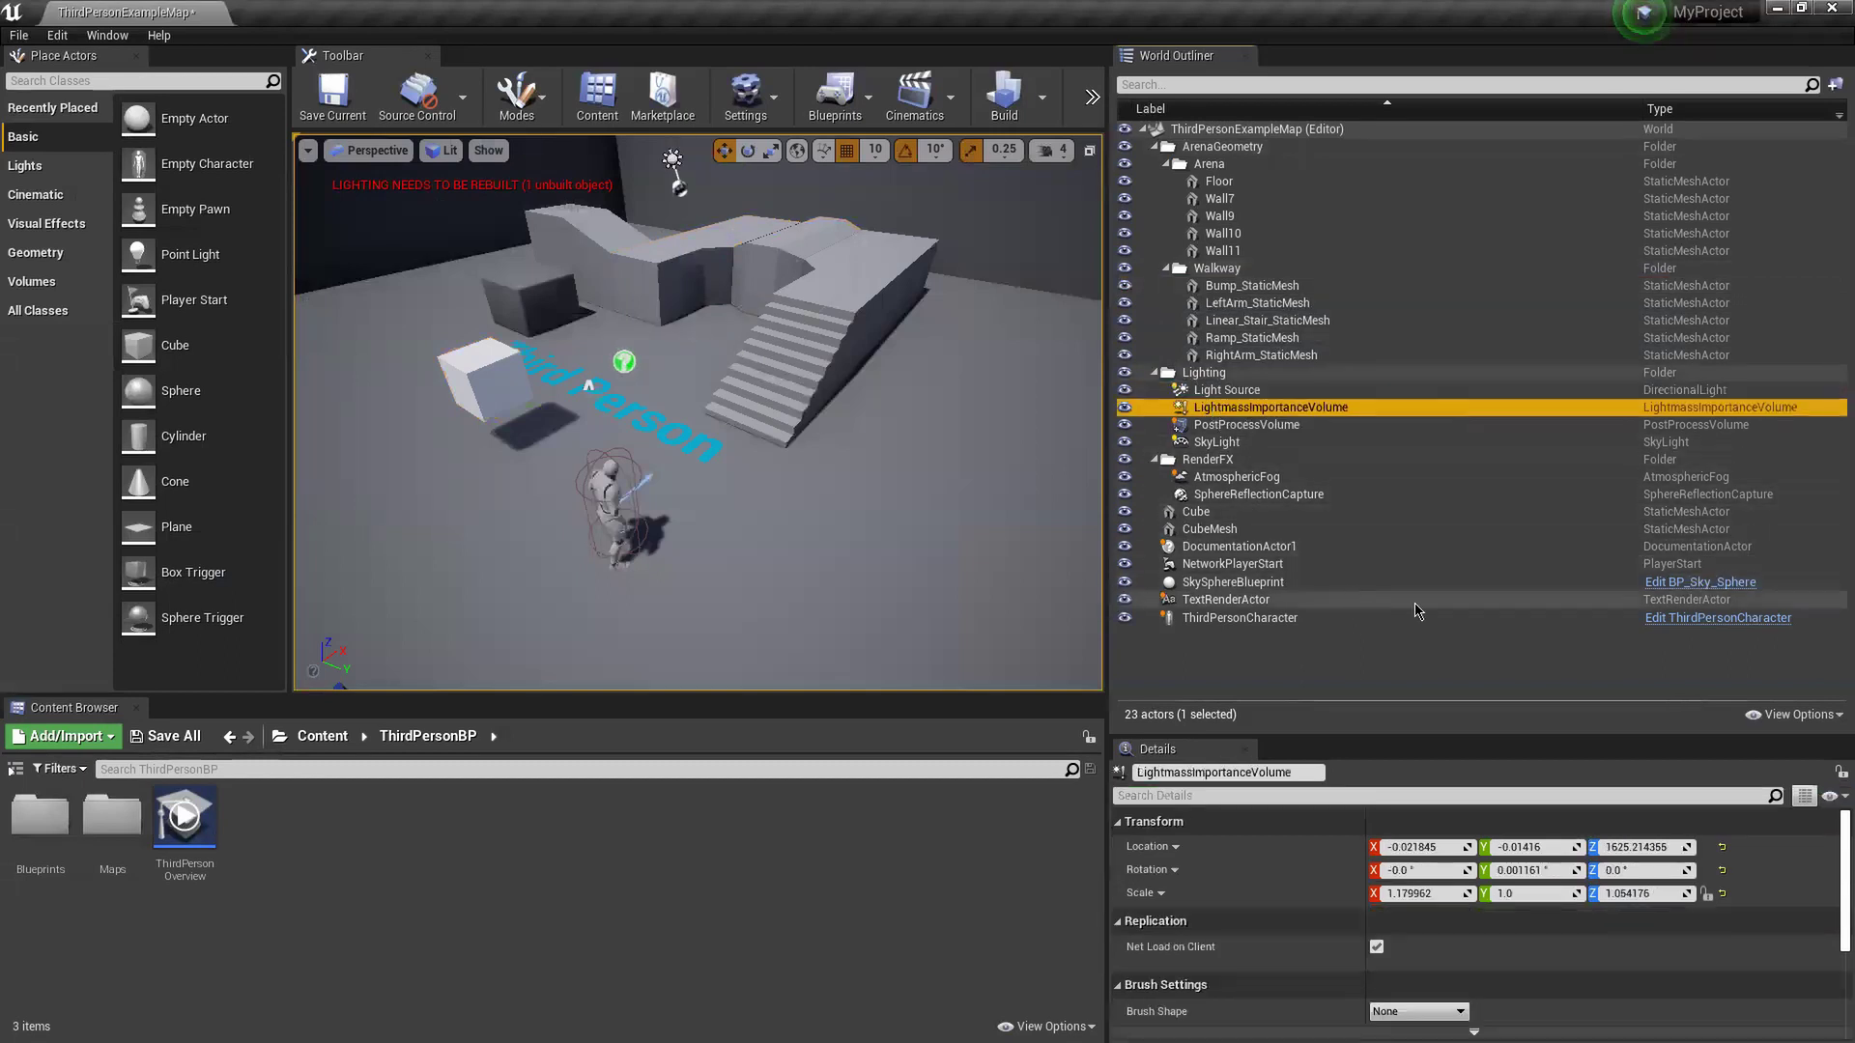
- Dock the Details panel in its own column between the viewport and the World Outliner and widen it
mouse_move(1295, 722)
left_mouse_down()
mouse_move(1305, 739)
mouse_move(1329, 718)
left_mouse_up()
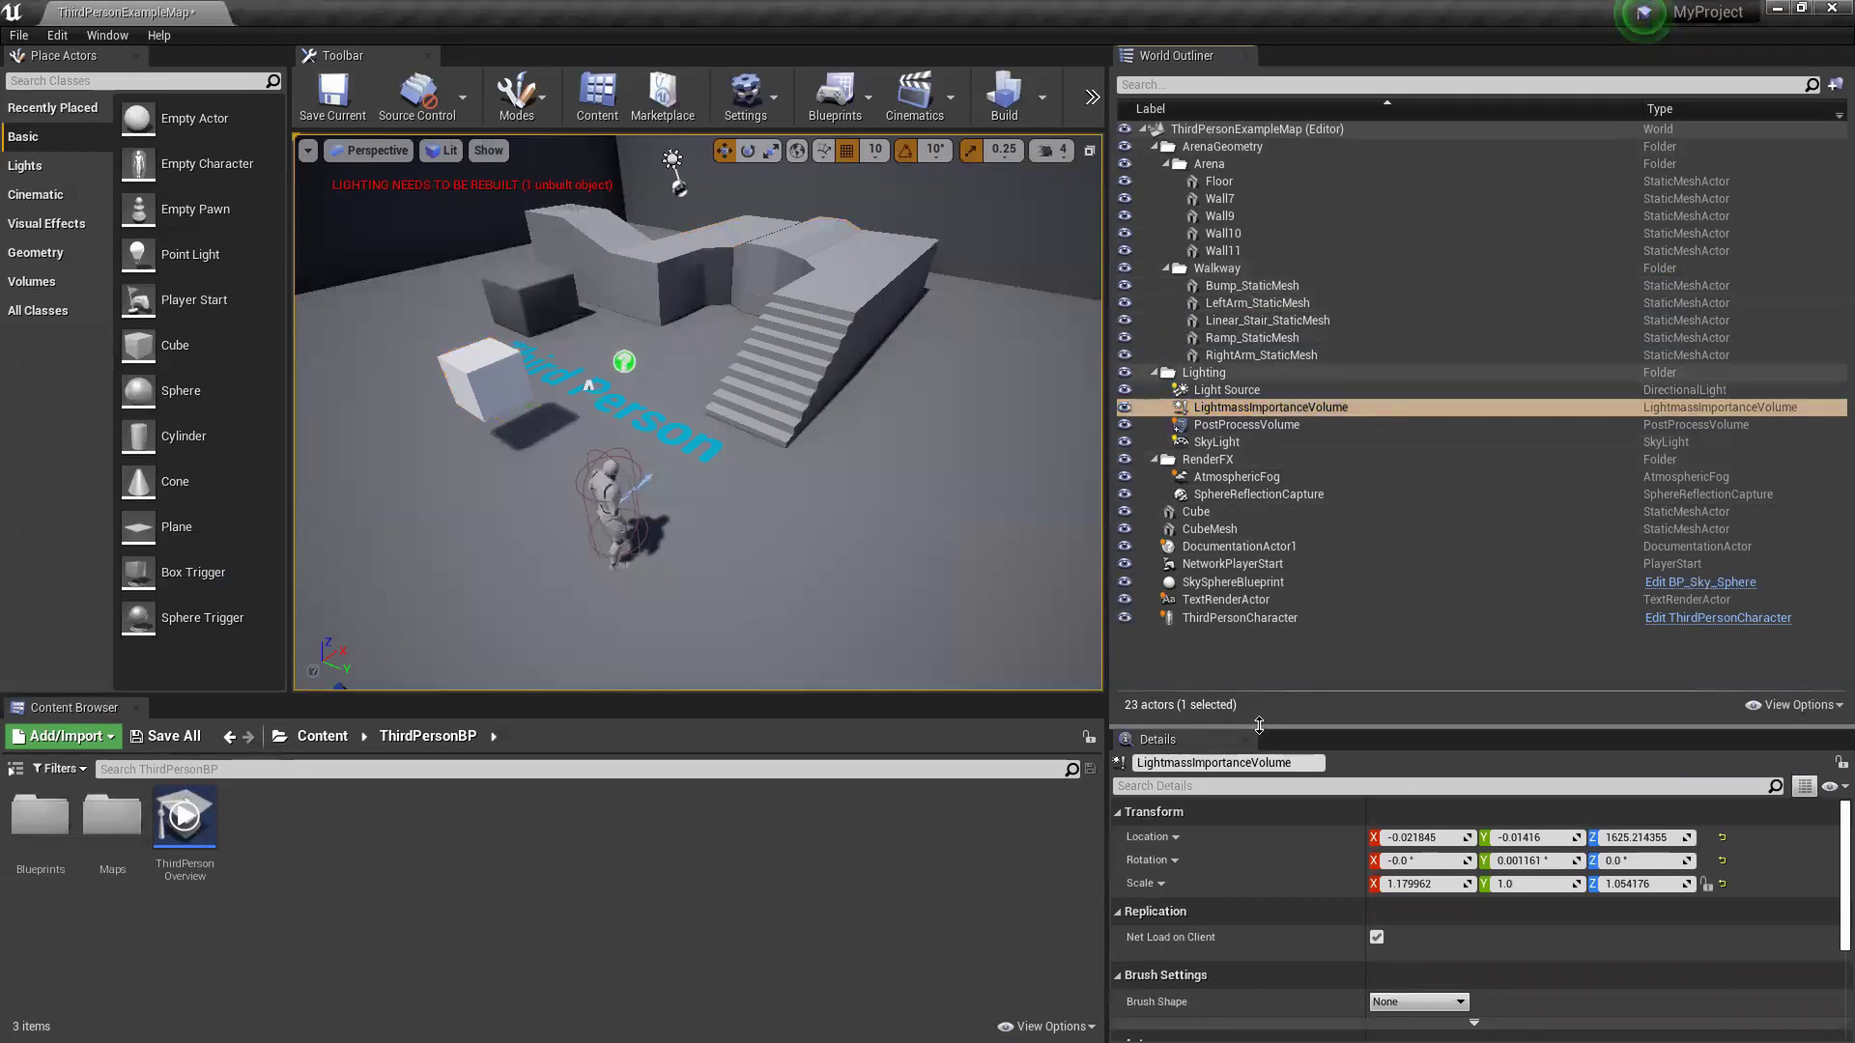
left_click_drag(1236, 740, 1256, 336)
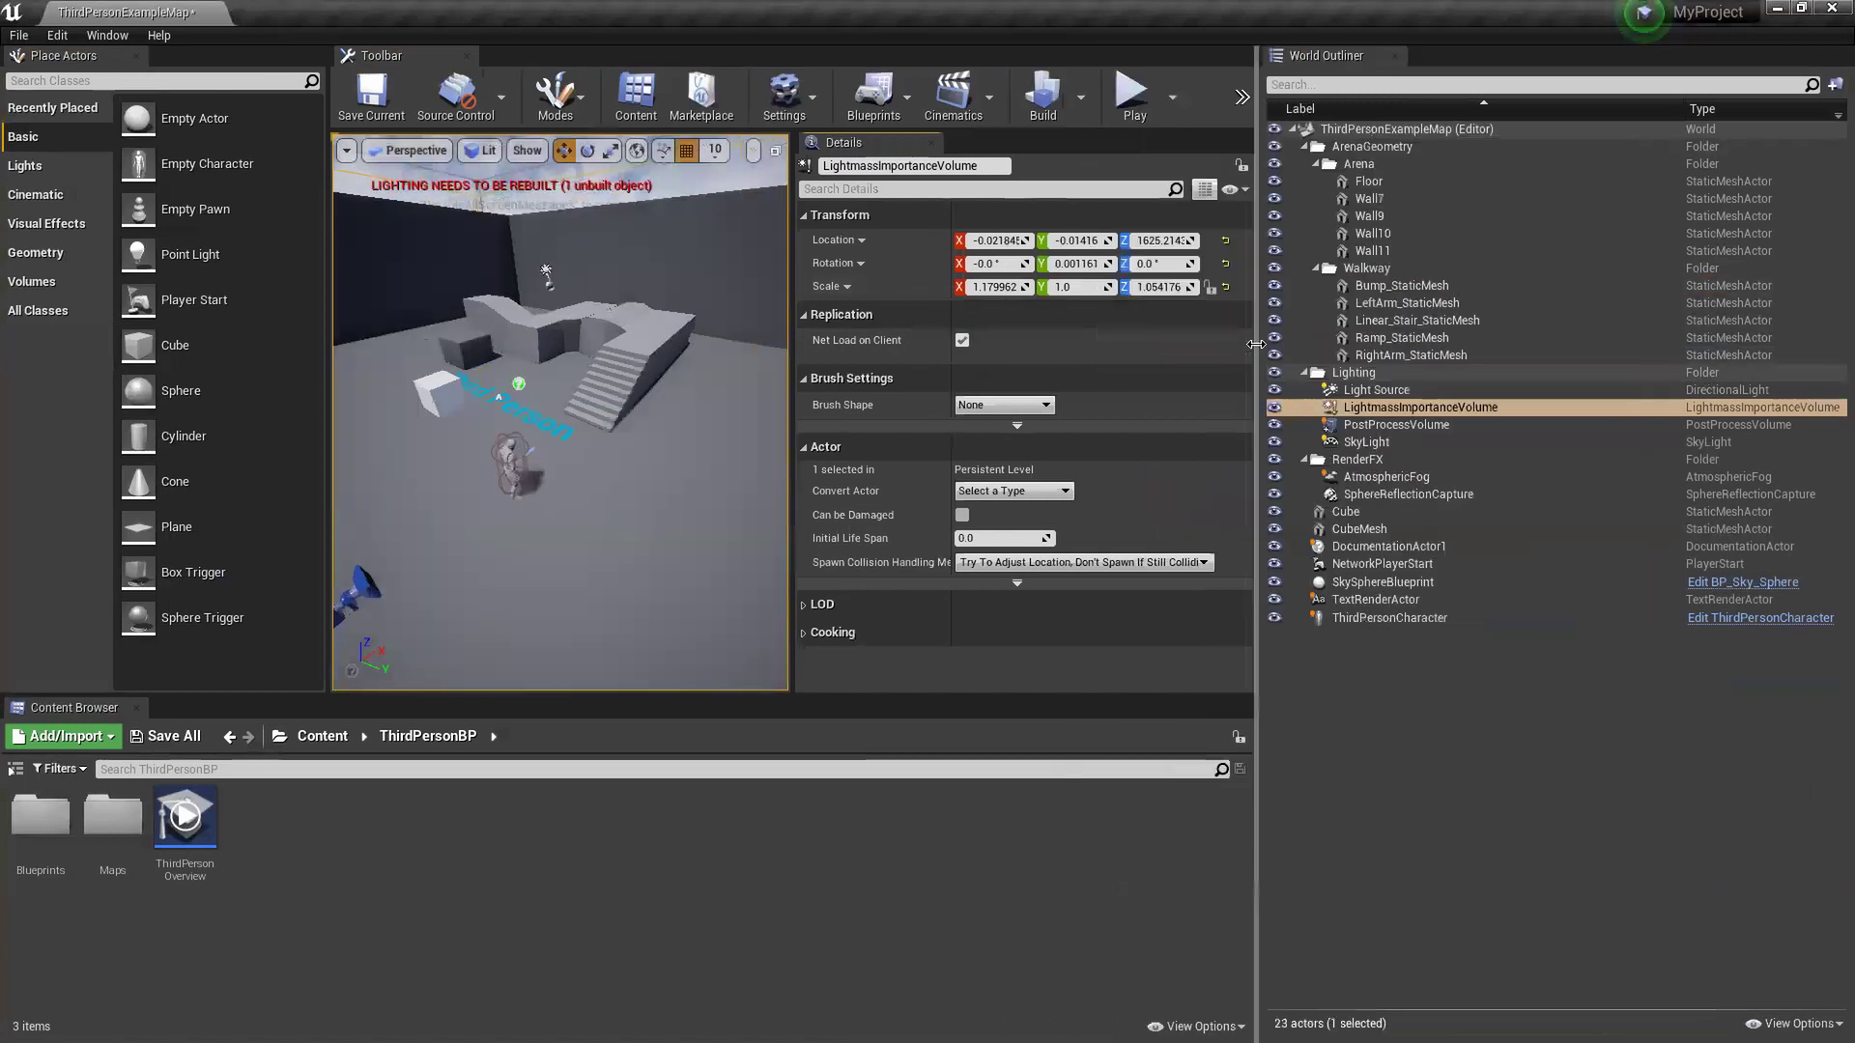
left_click_drag(875, 144, 1274, 281)
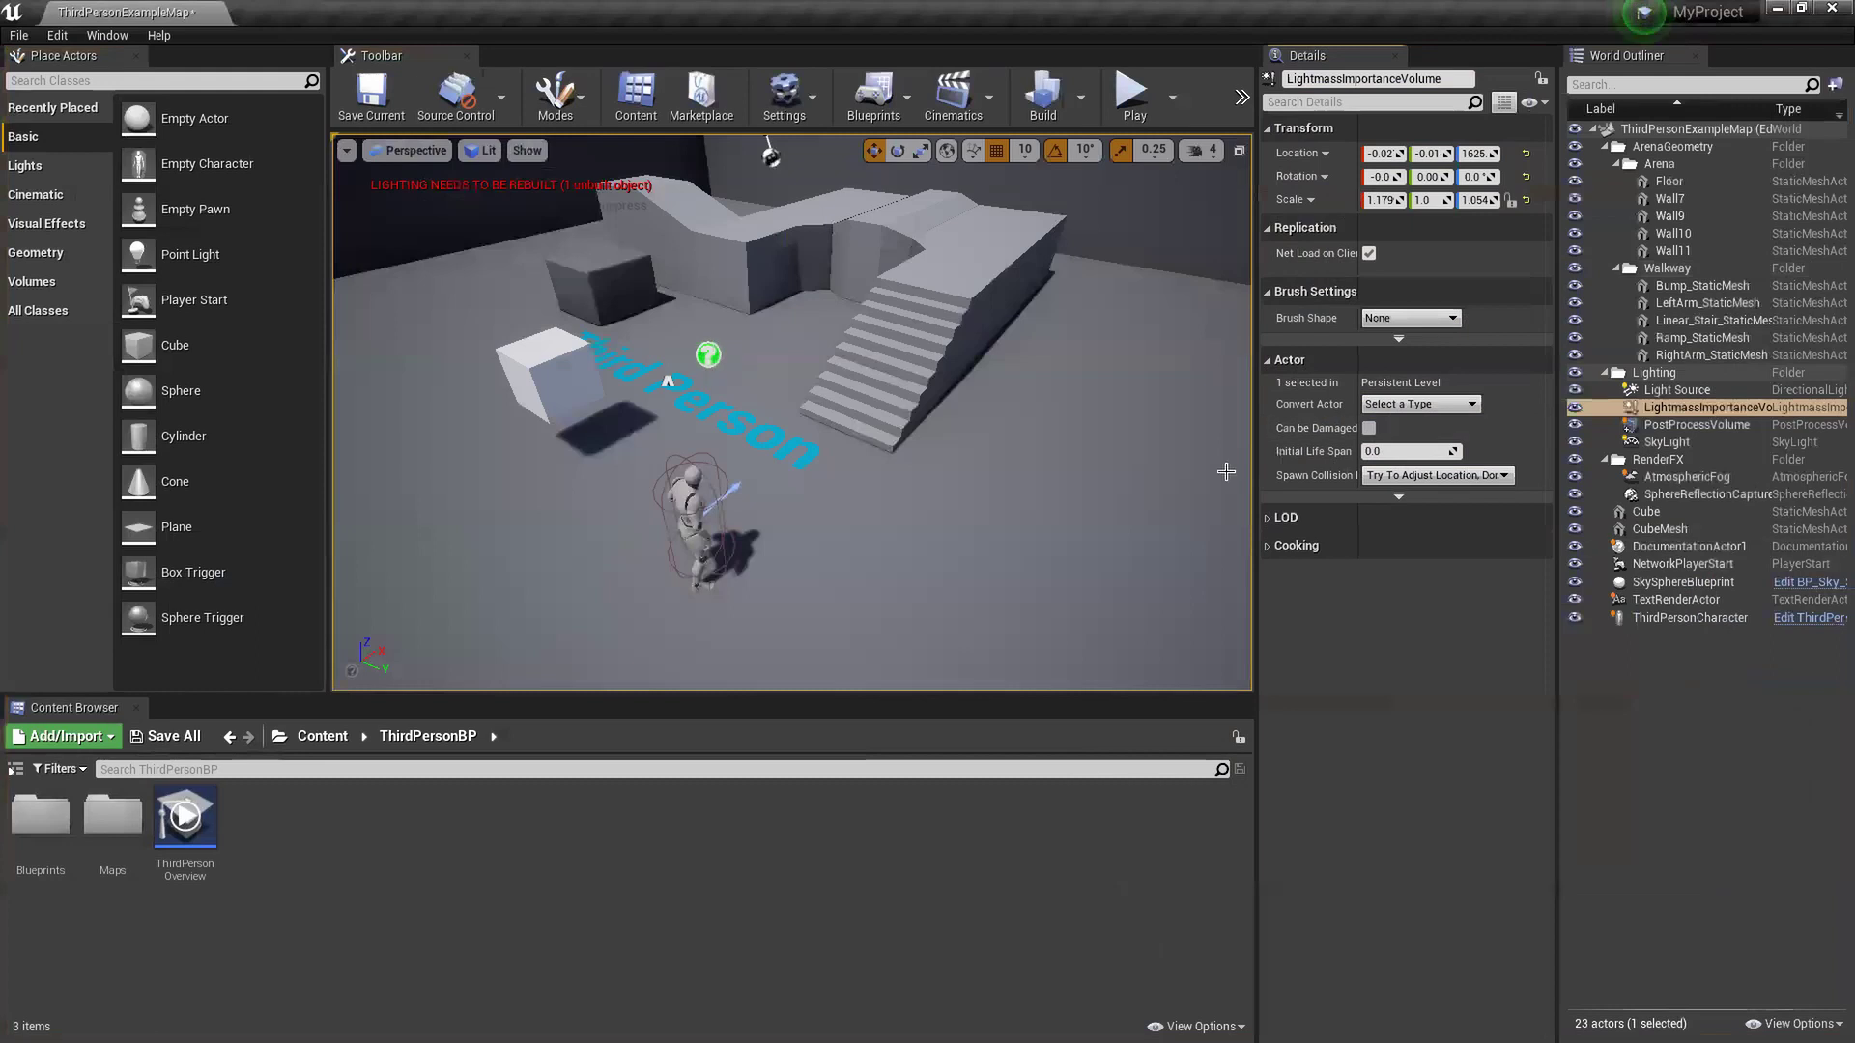
left_click_drag(1256, 469, 689, 464)
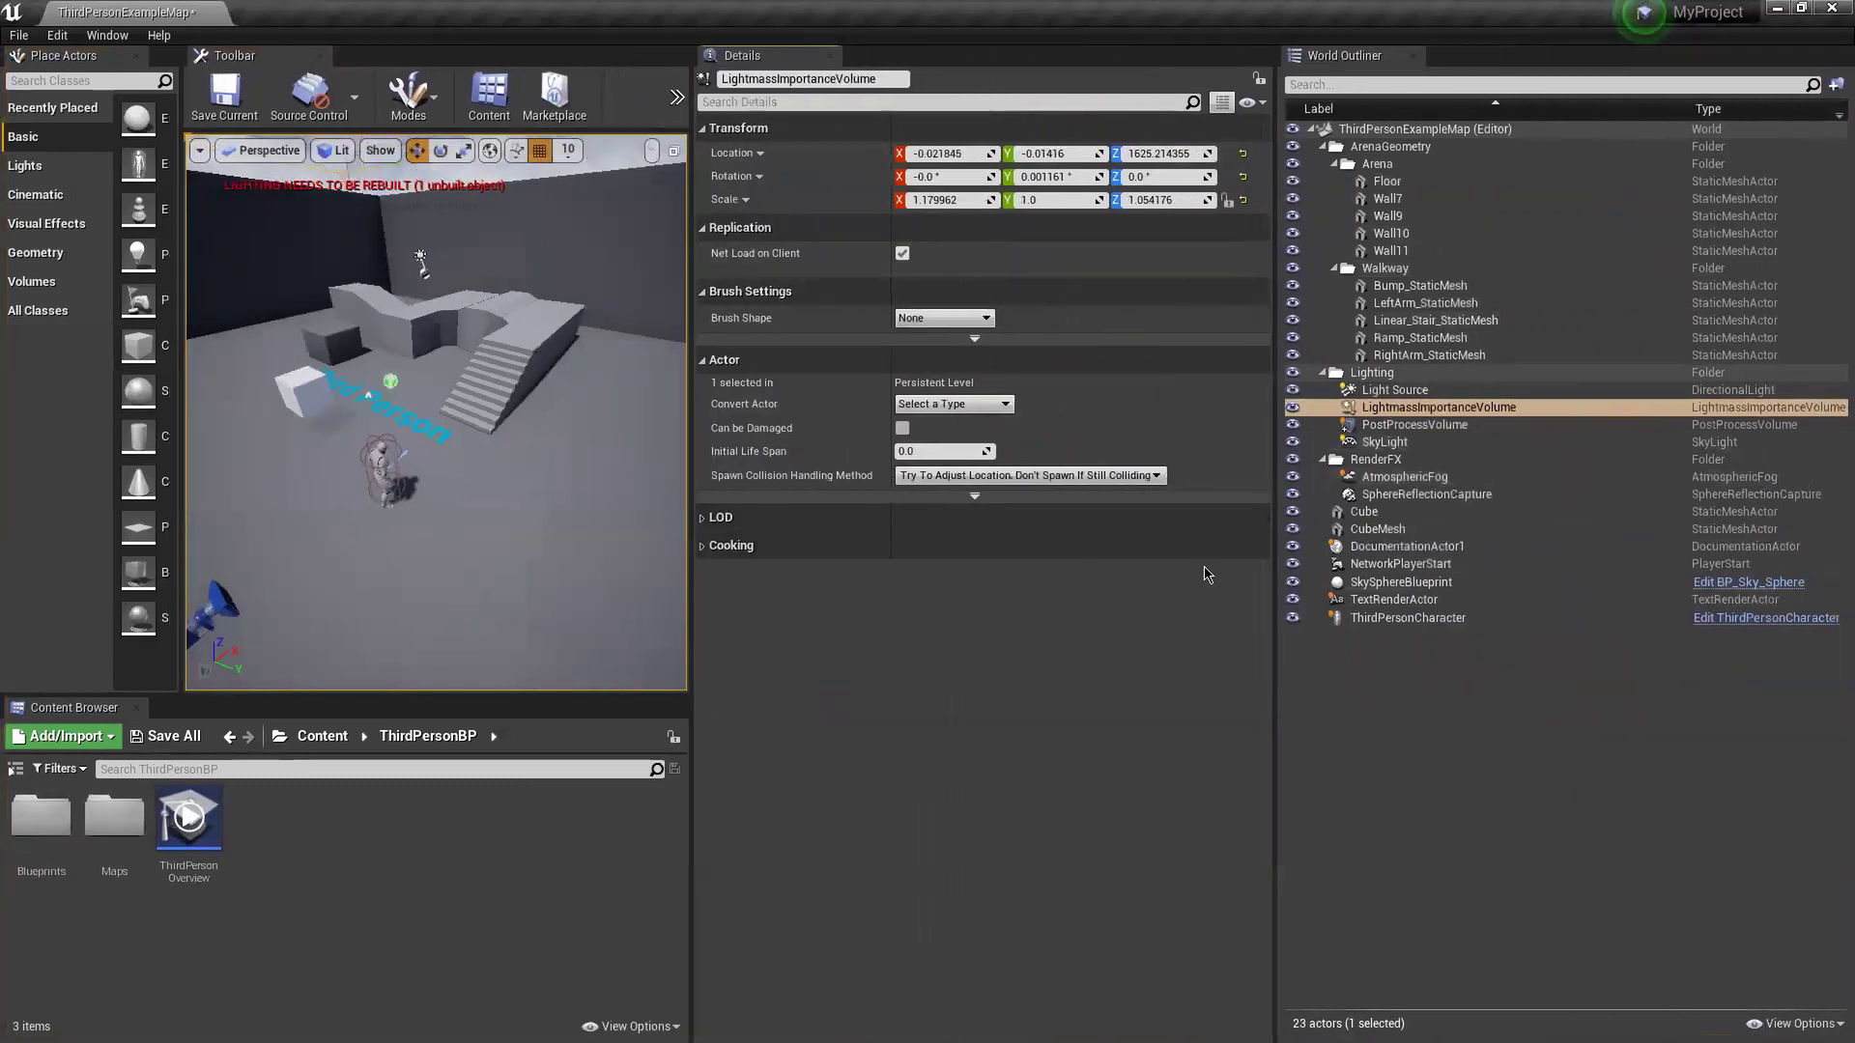
- Switch to the Unity editor, dock its Hierarchy beside the Console and minimize the window to return to Unreal Engine
key("alt+Tab")
left_click(652, 489)
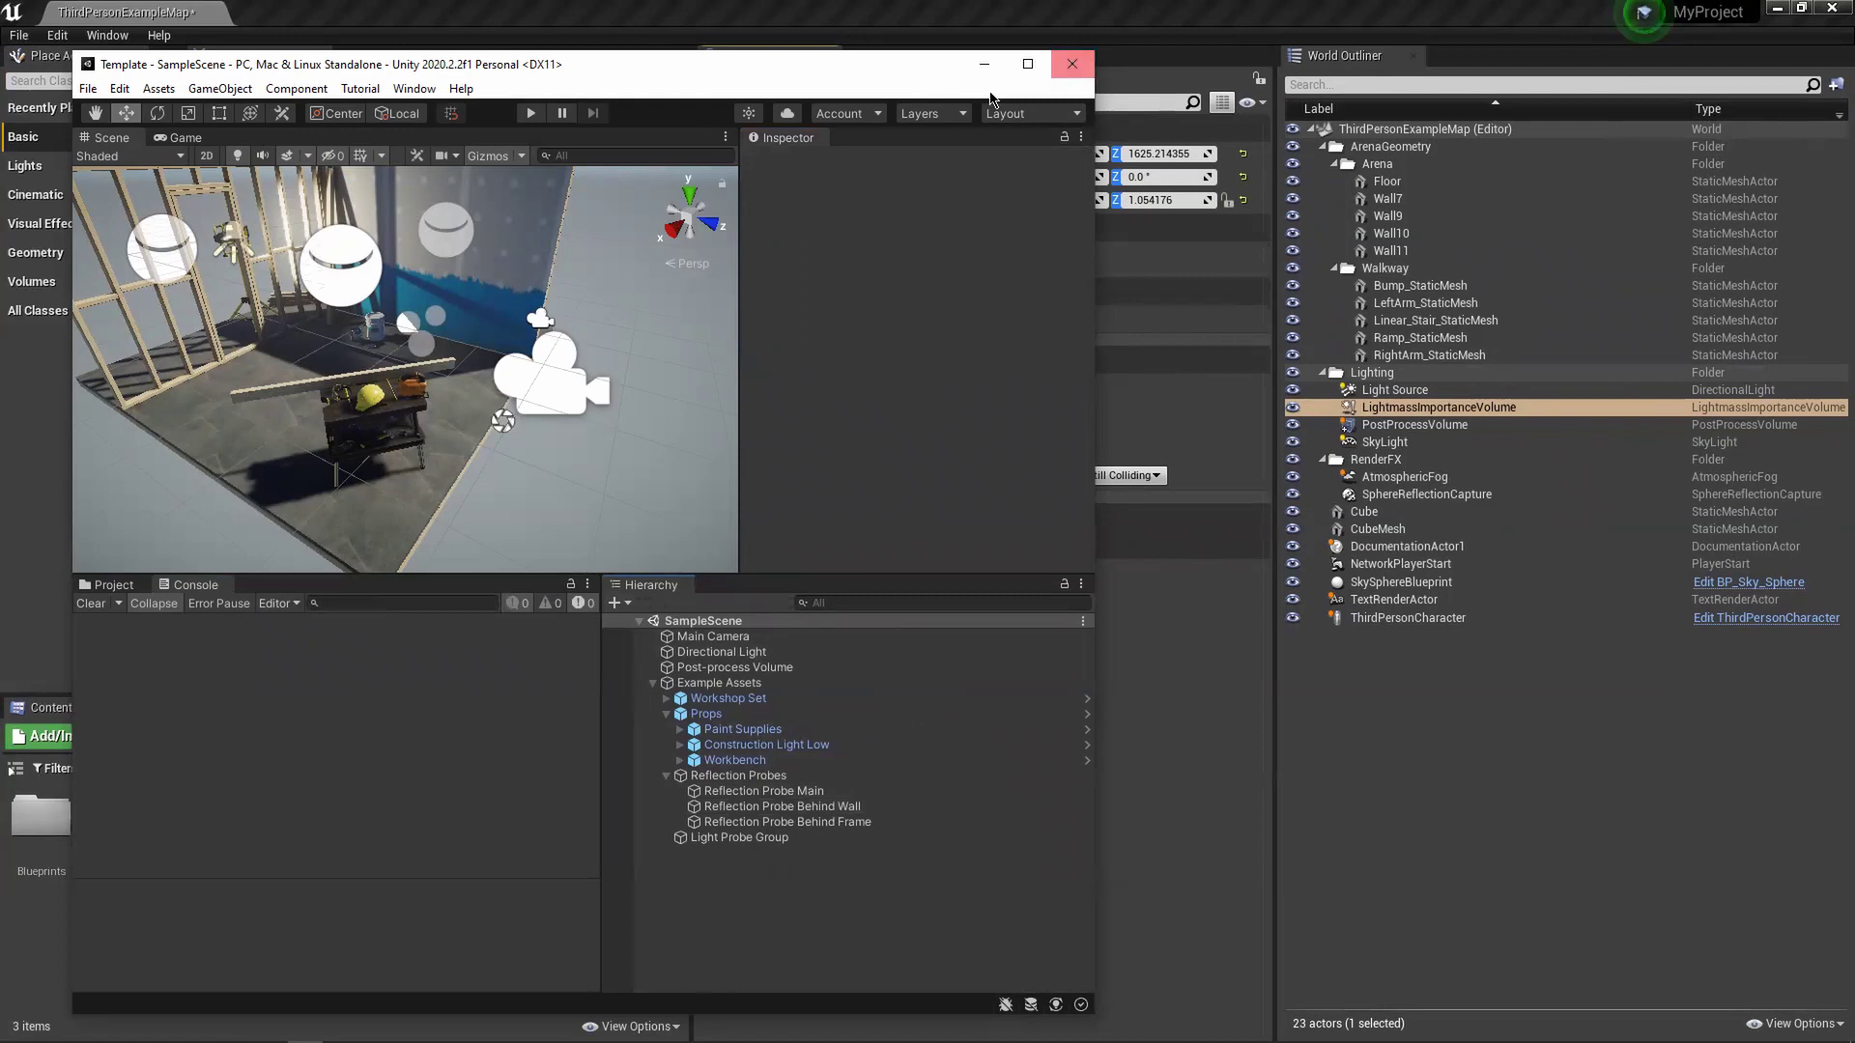
left_click(984, 64)
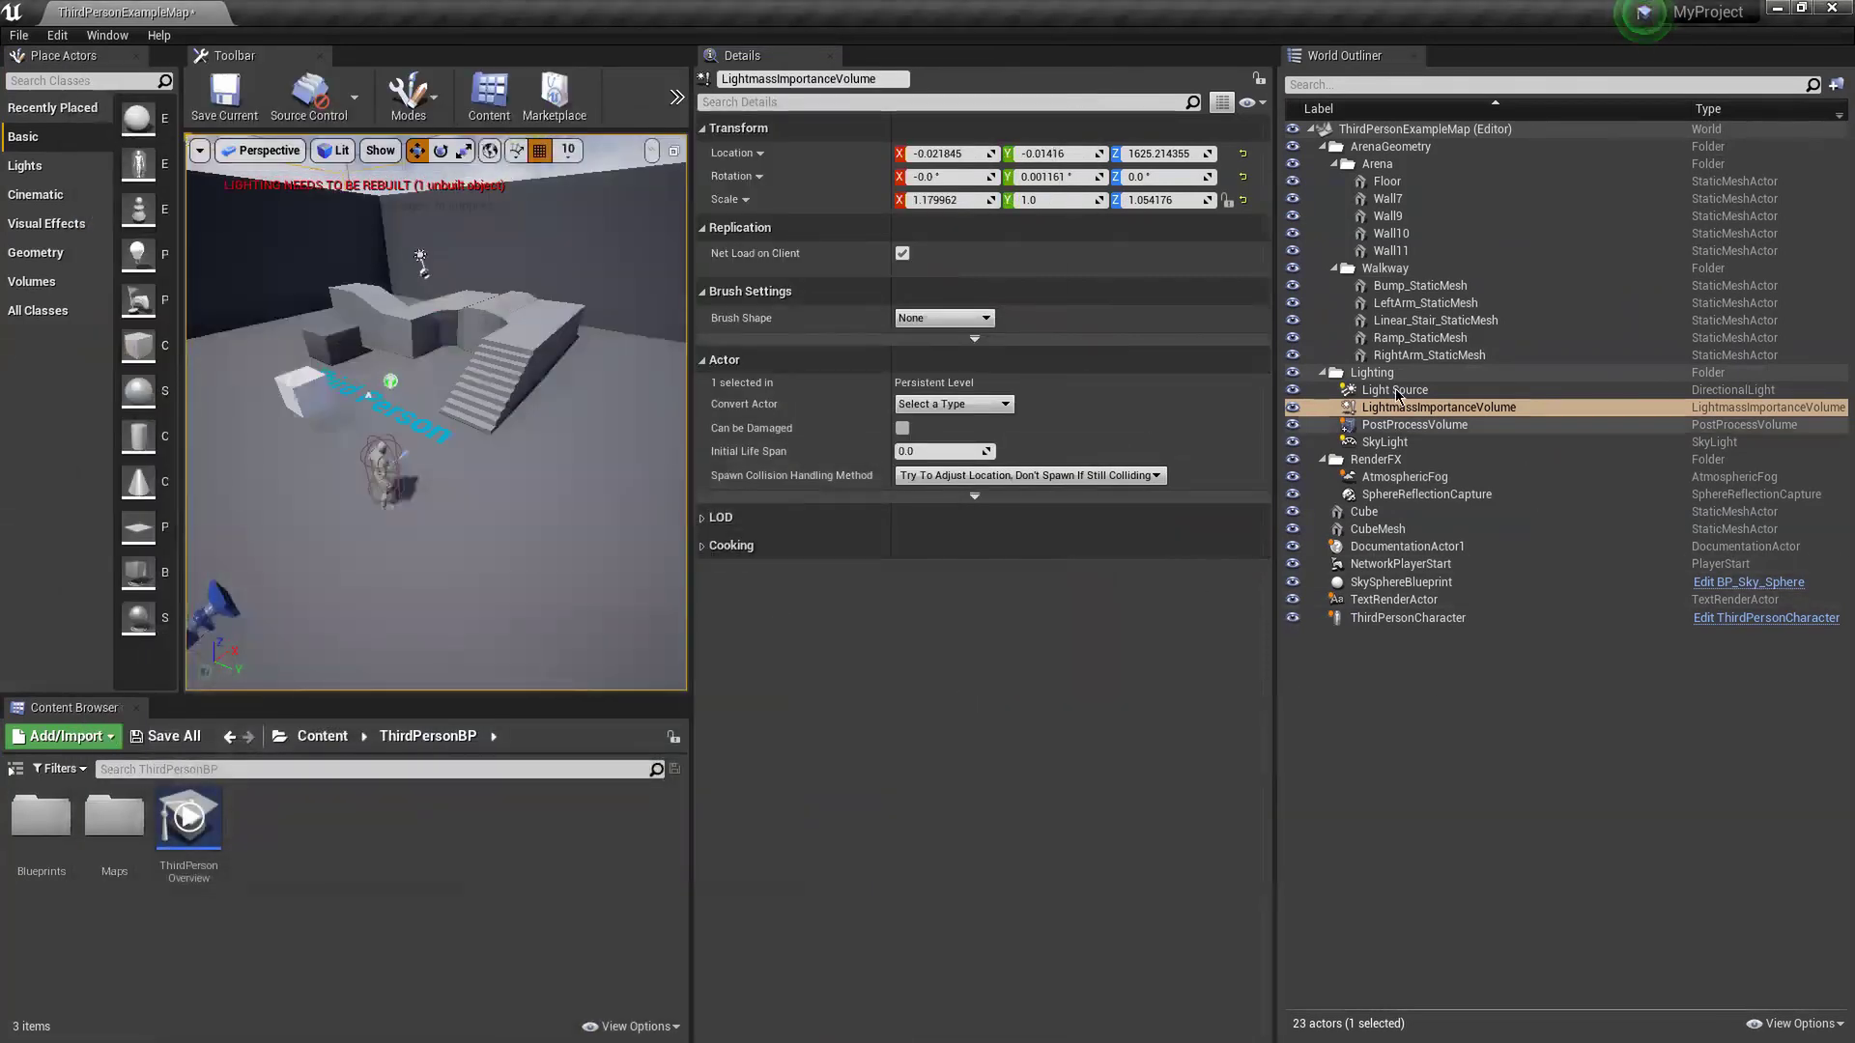
- Compare the options for saving and loading window layouts in Unreal Engine and the Unity editor
left_click(104, 35)
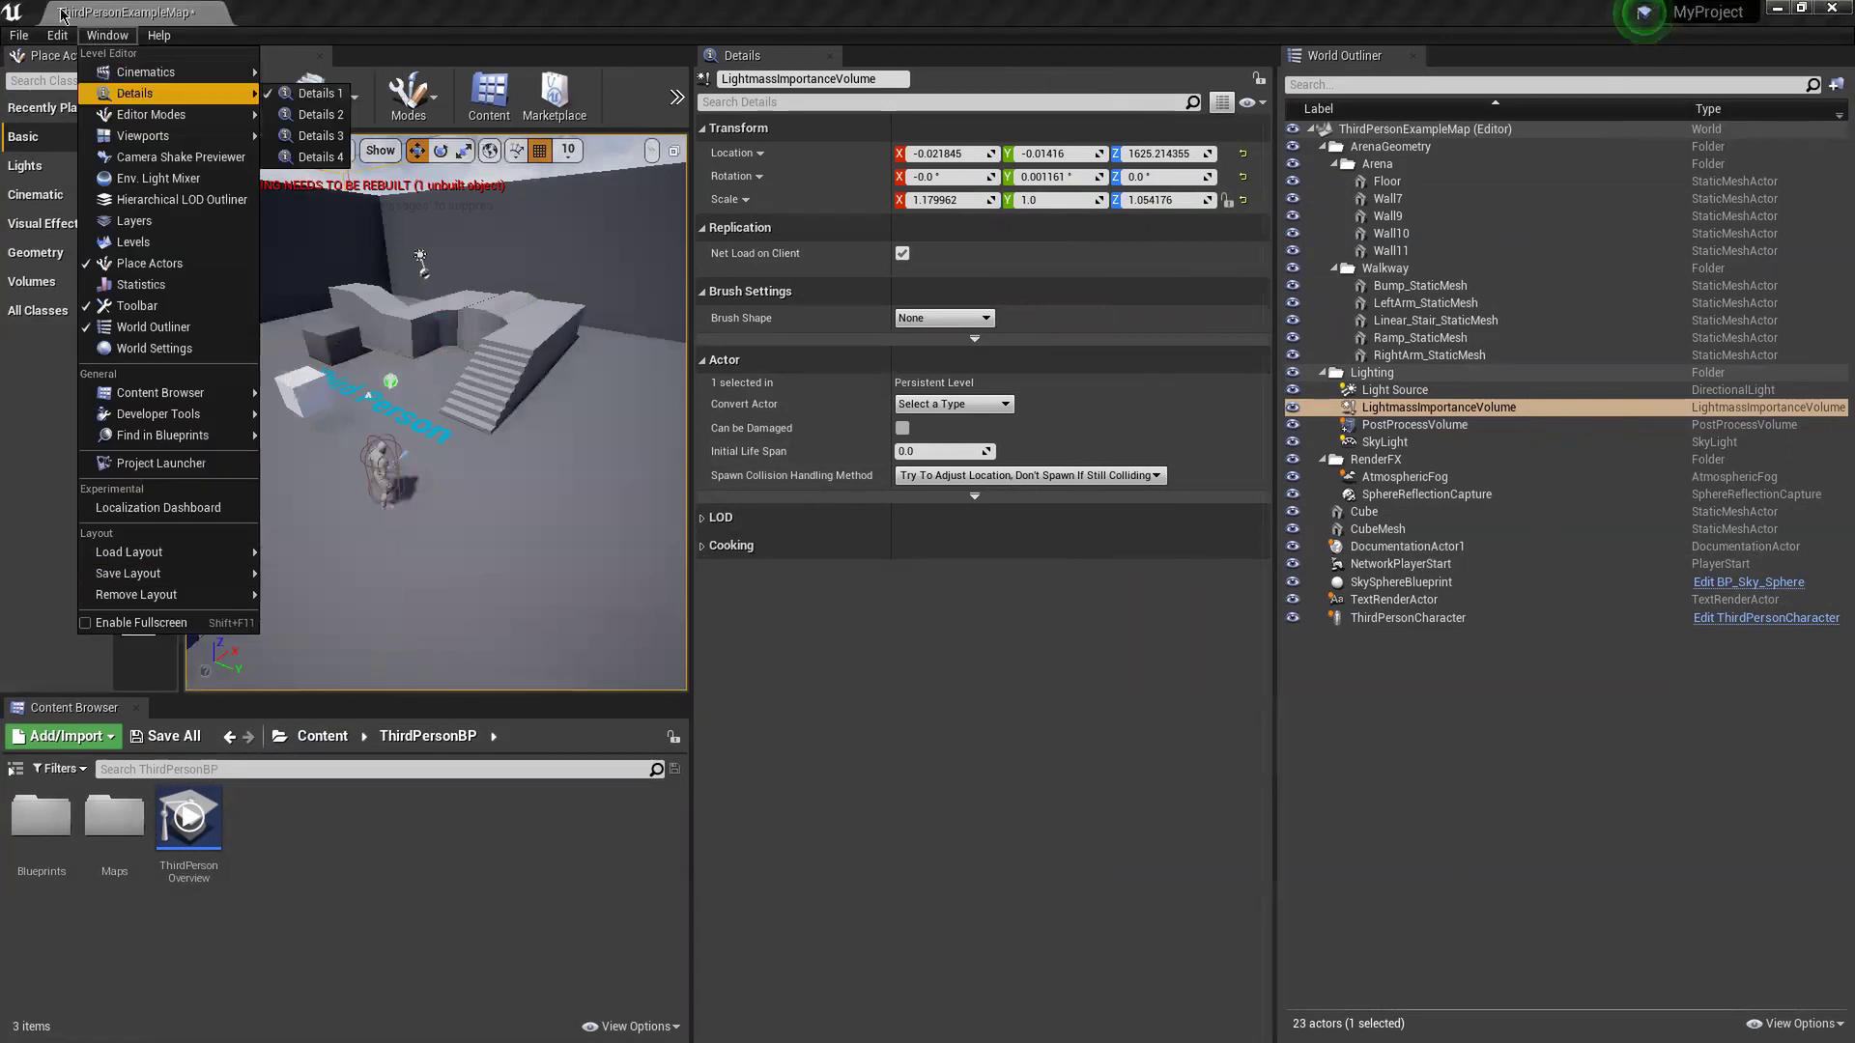
key("alt+Tab")
left_click(1022, 117)
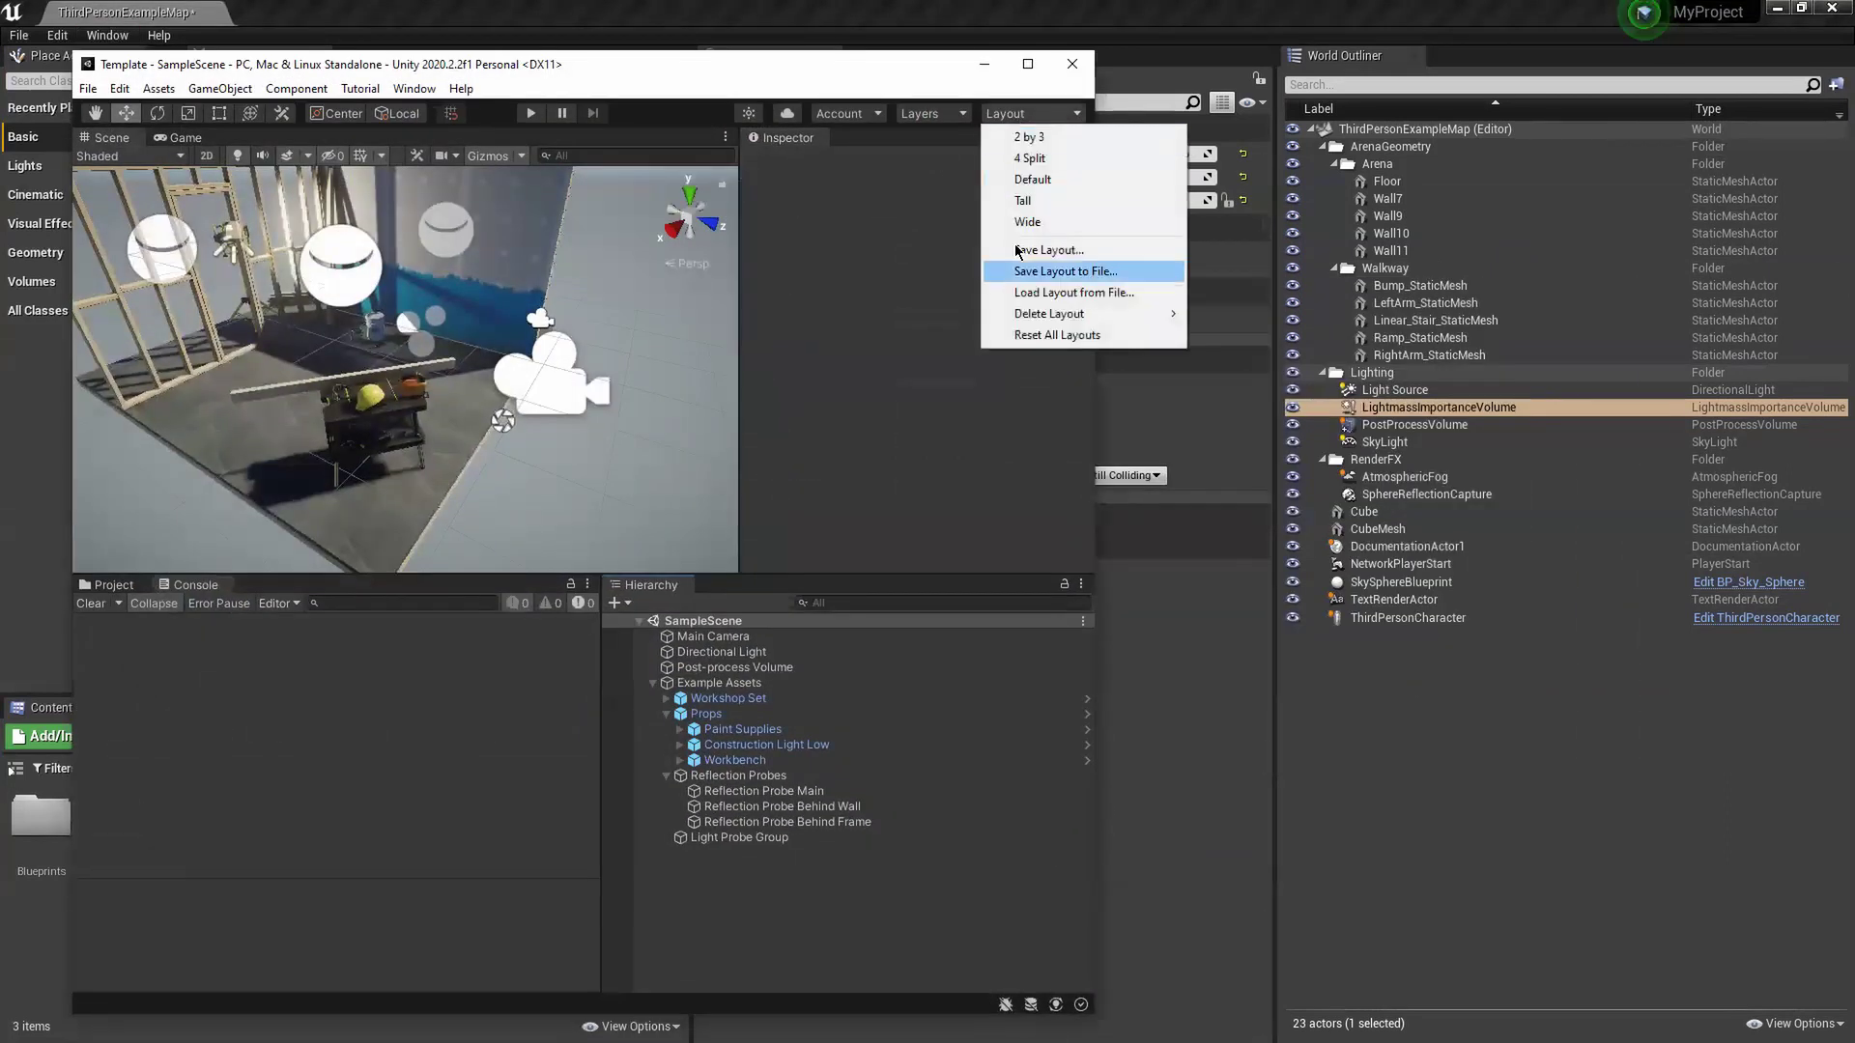
key("alt+Tab")
left_click(105, 36)
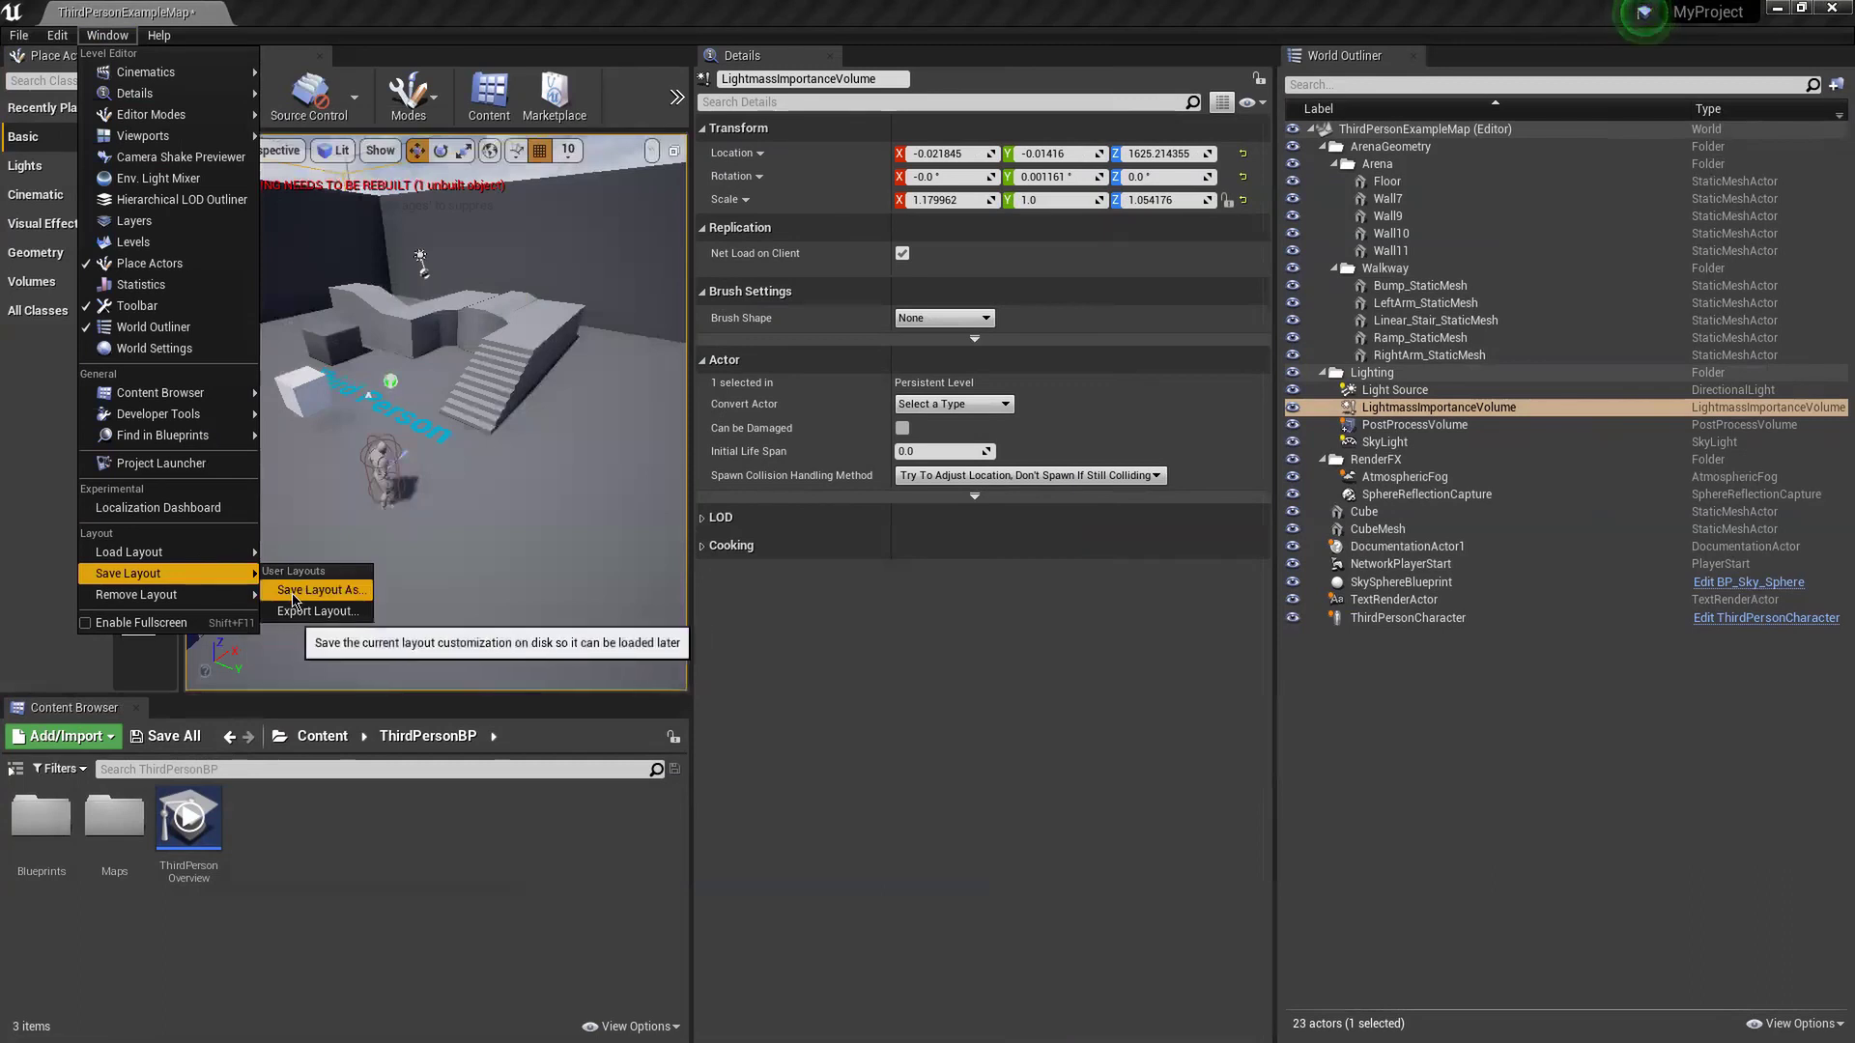
mouse_move(222, 594)
left_click(399, 633)
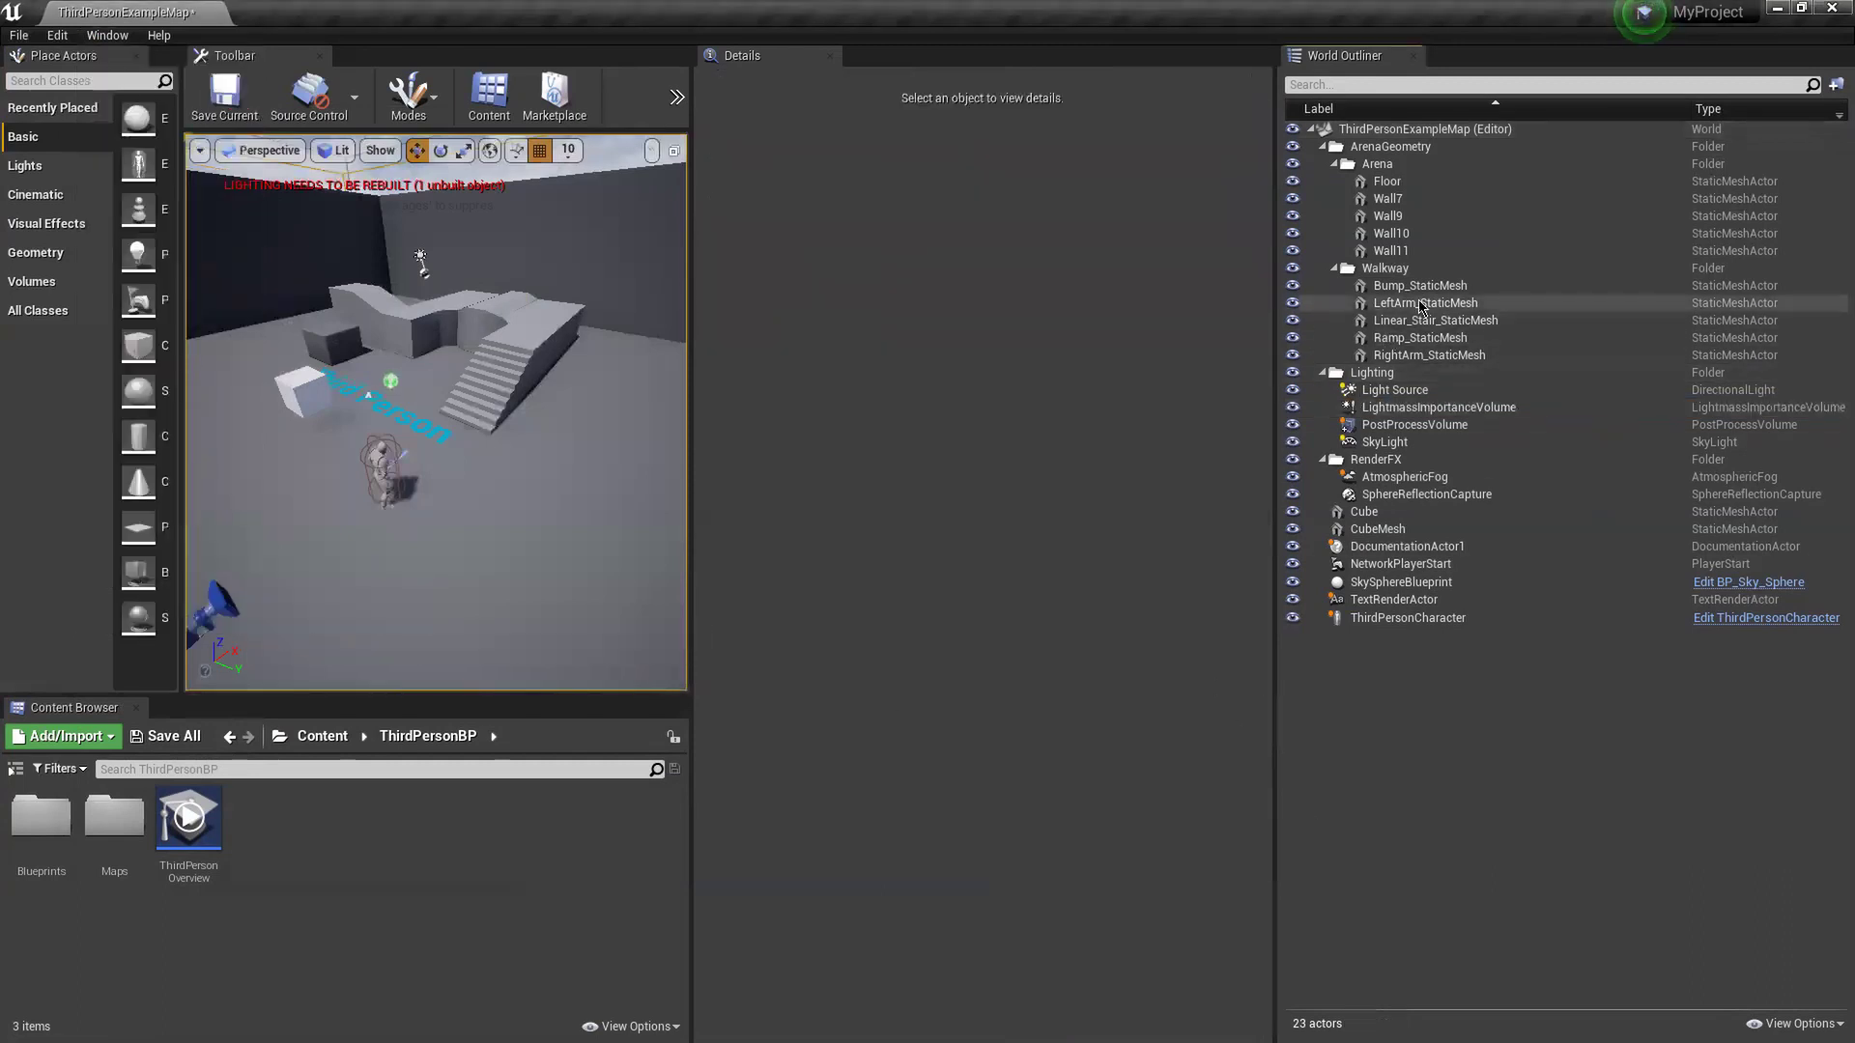
- Select Wall7 in the World Outliner and look through all its properties in the Details panel
left_click(1388, 199)
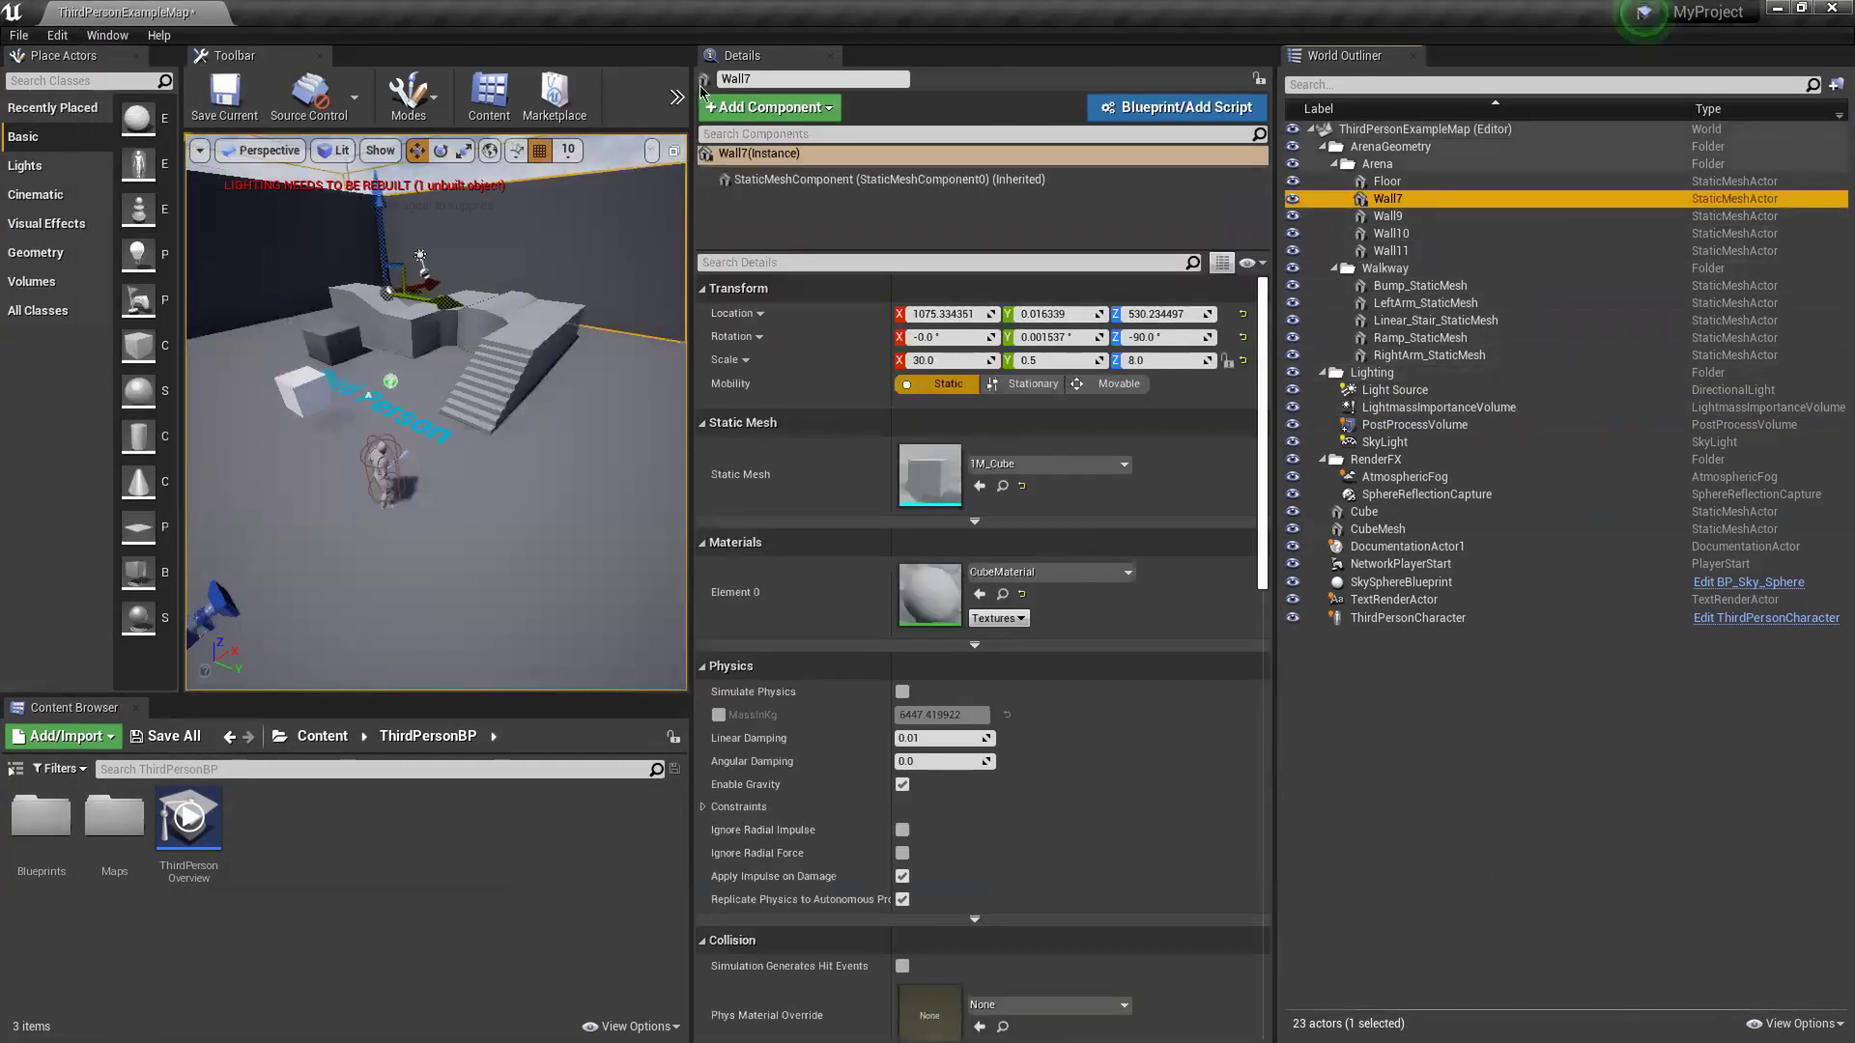
scroll(717, 648, "down", 5)
scroll(792, 483, "up", 5)
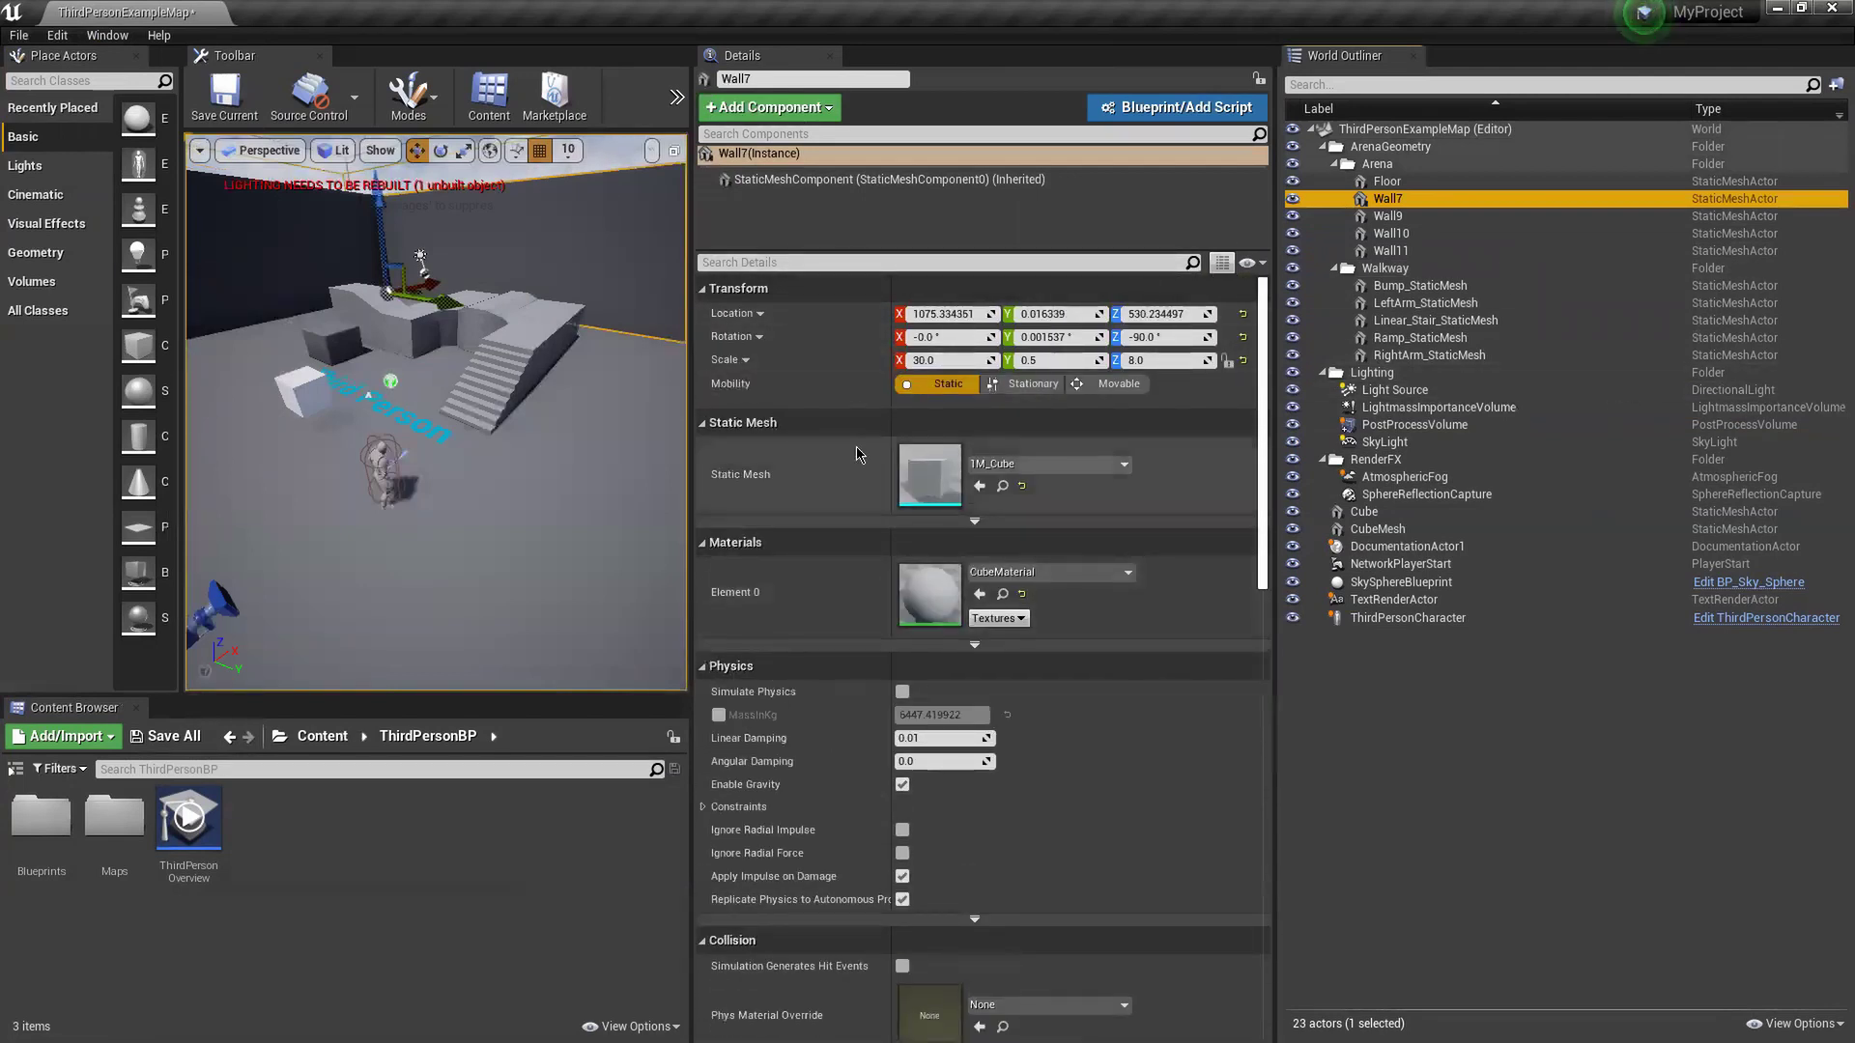
scroll(725, 821, "down", 10)
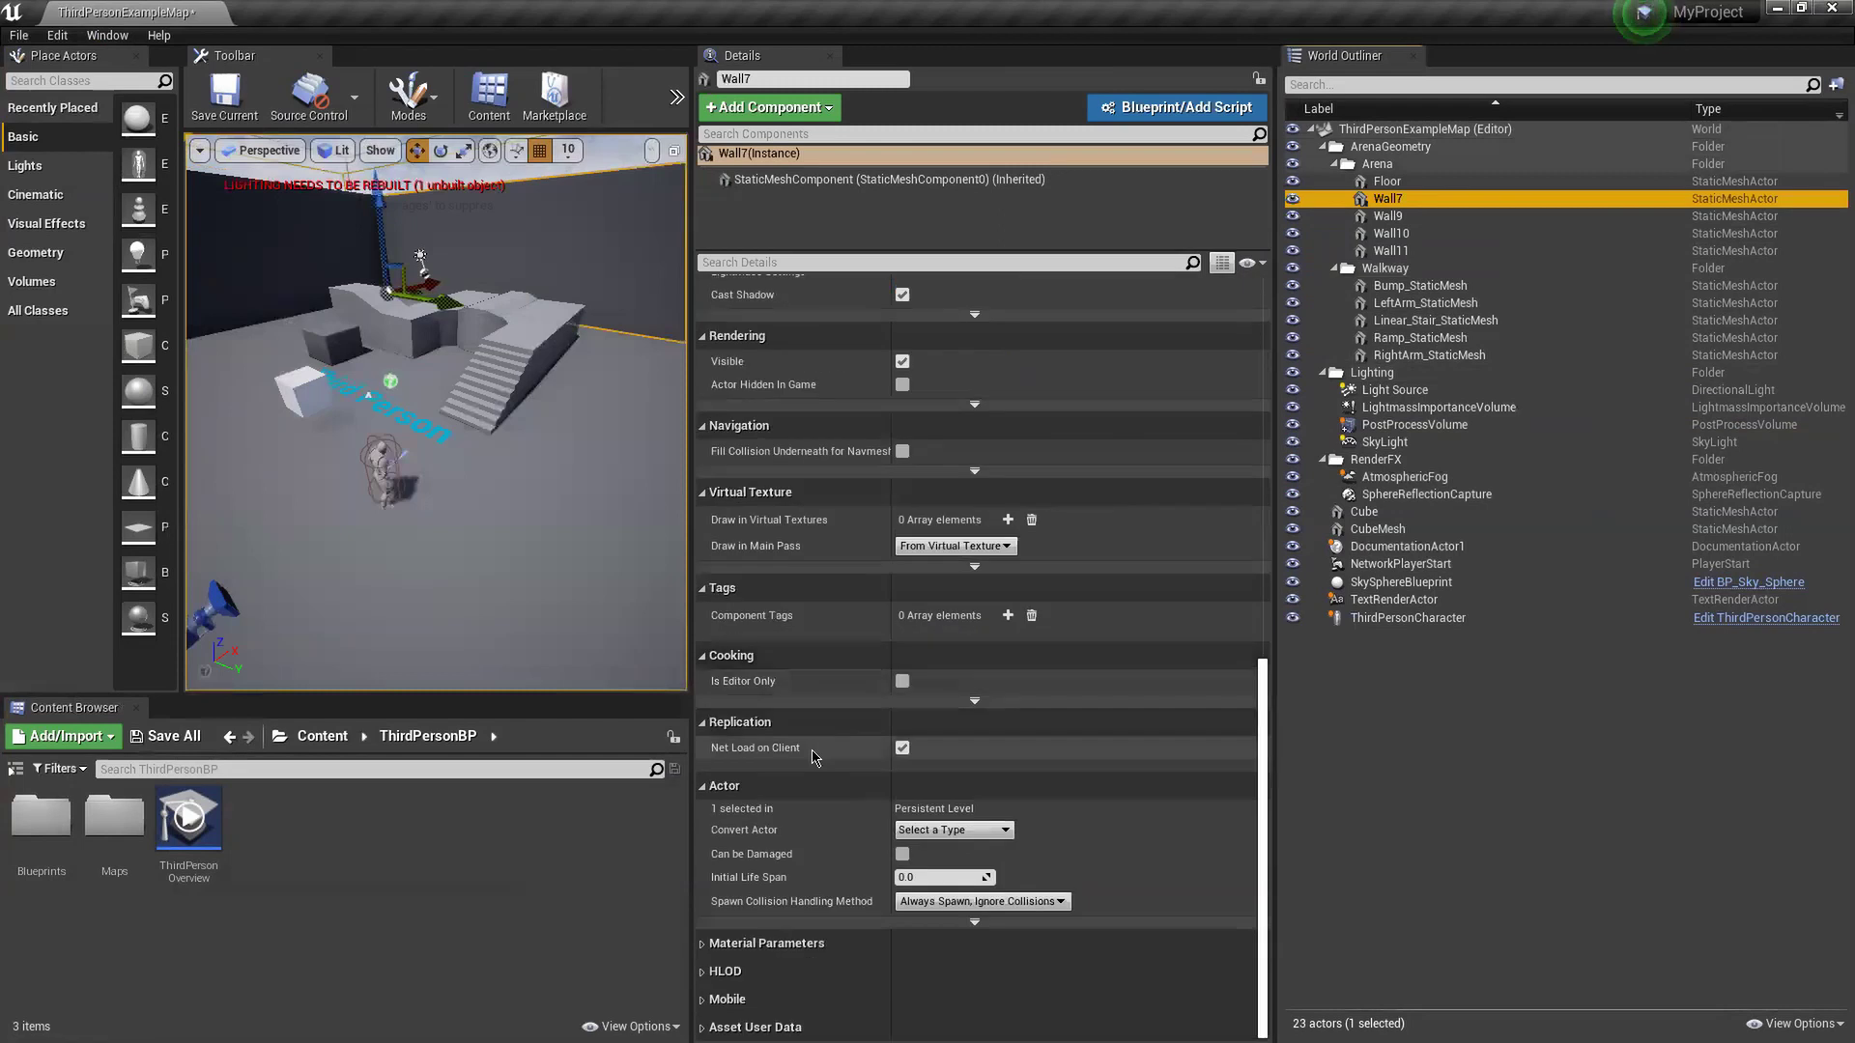
scroll(821, 926, "up", 10)
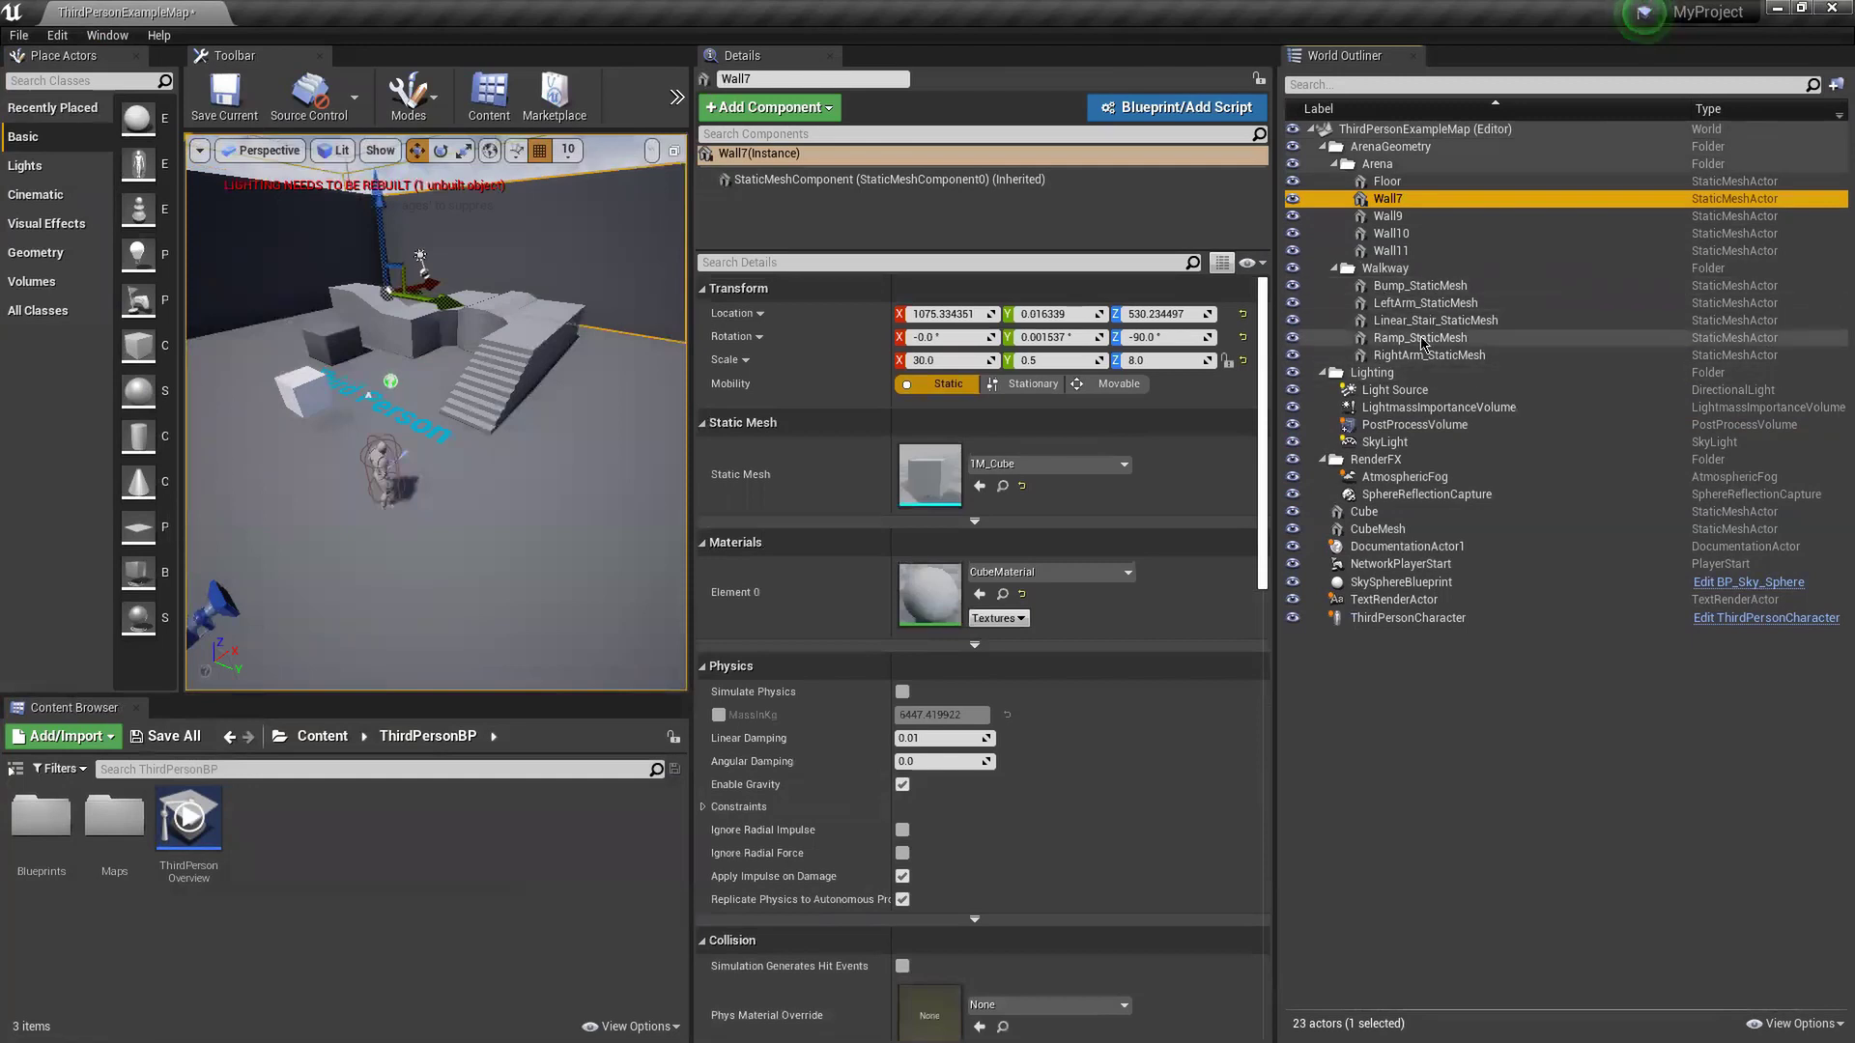
- Parent Light Source to Bump_StaticMesh in the World Outliner and widen the viewport column
left_click_drag(1393, 390, 1405, 294)
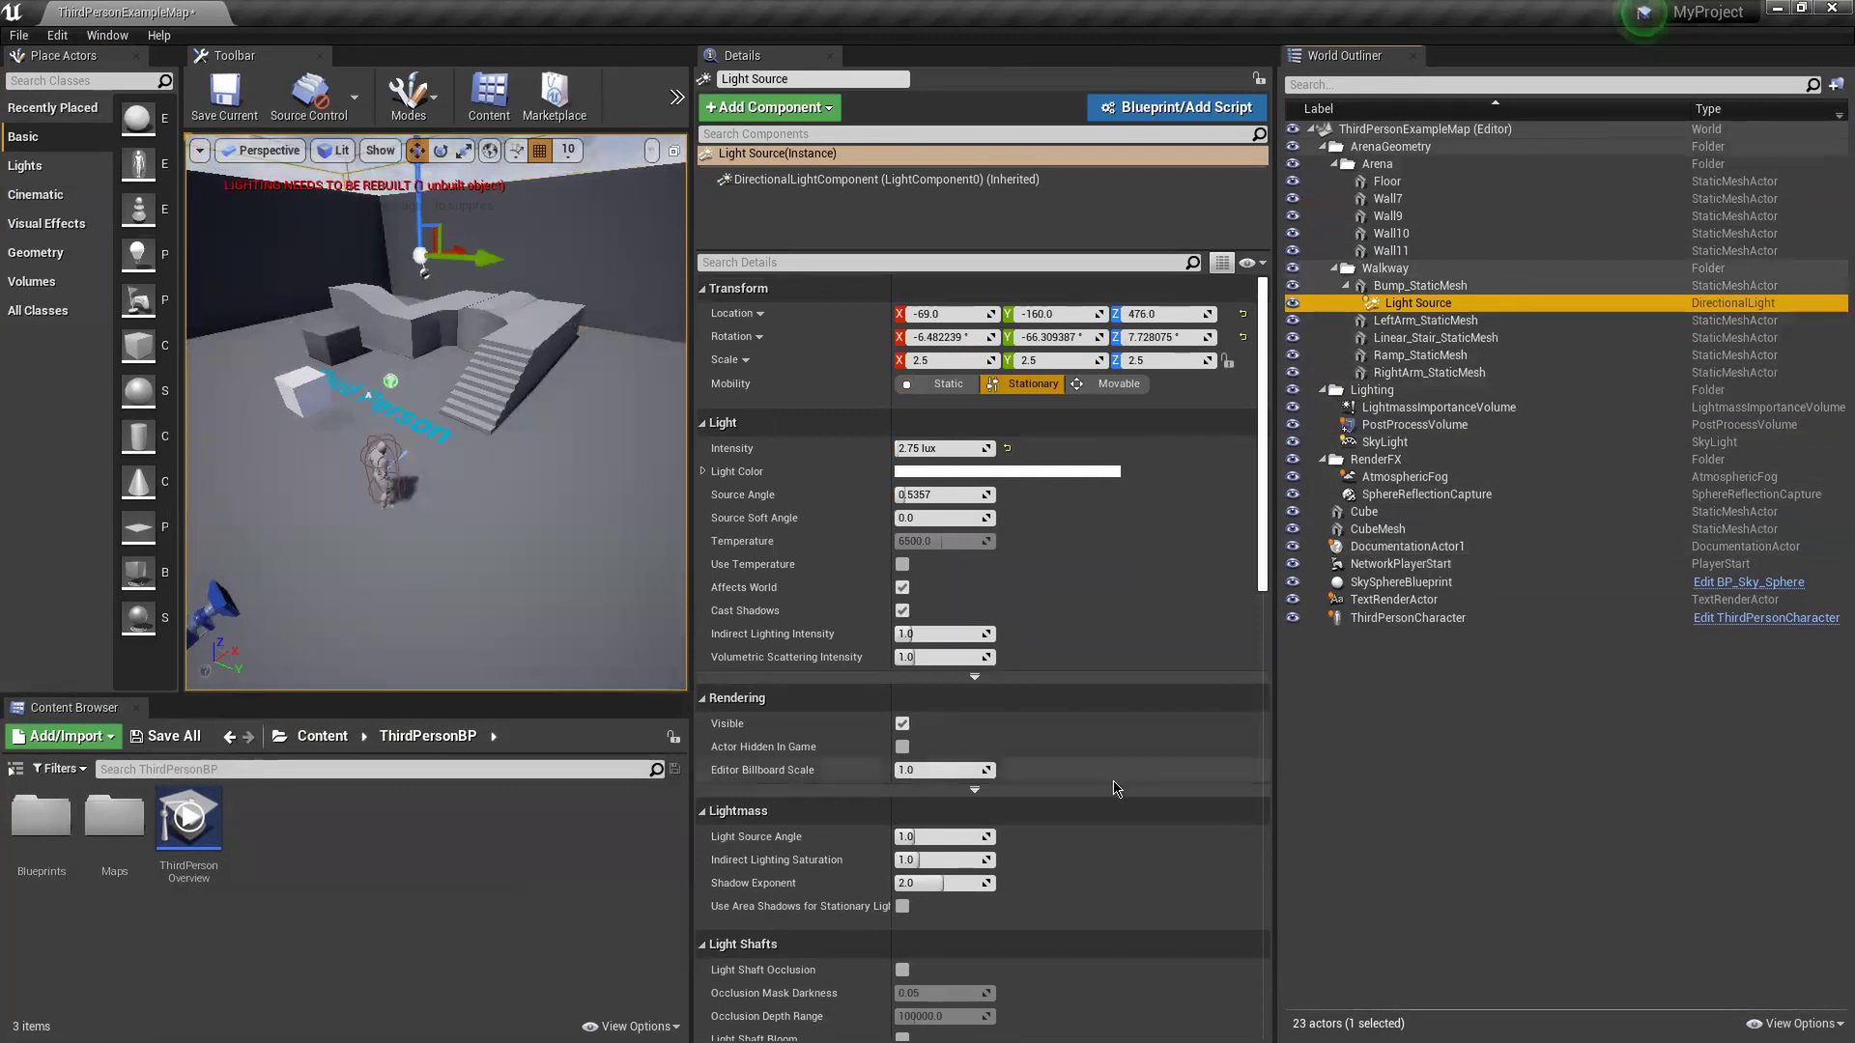
left_click_drag(699, 749, 848, 749)
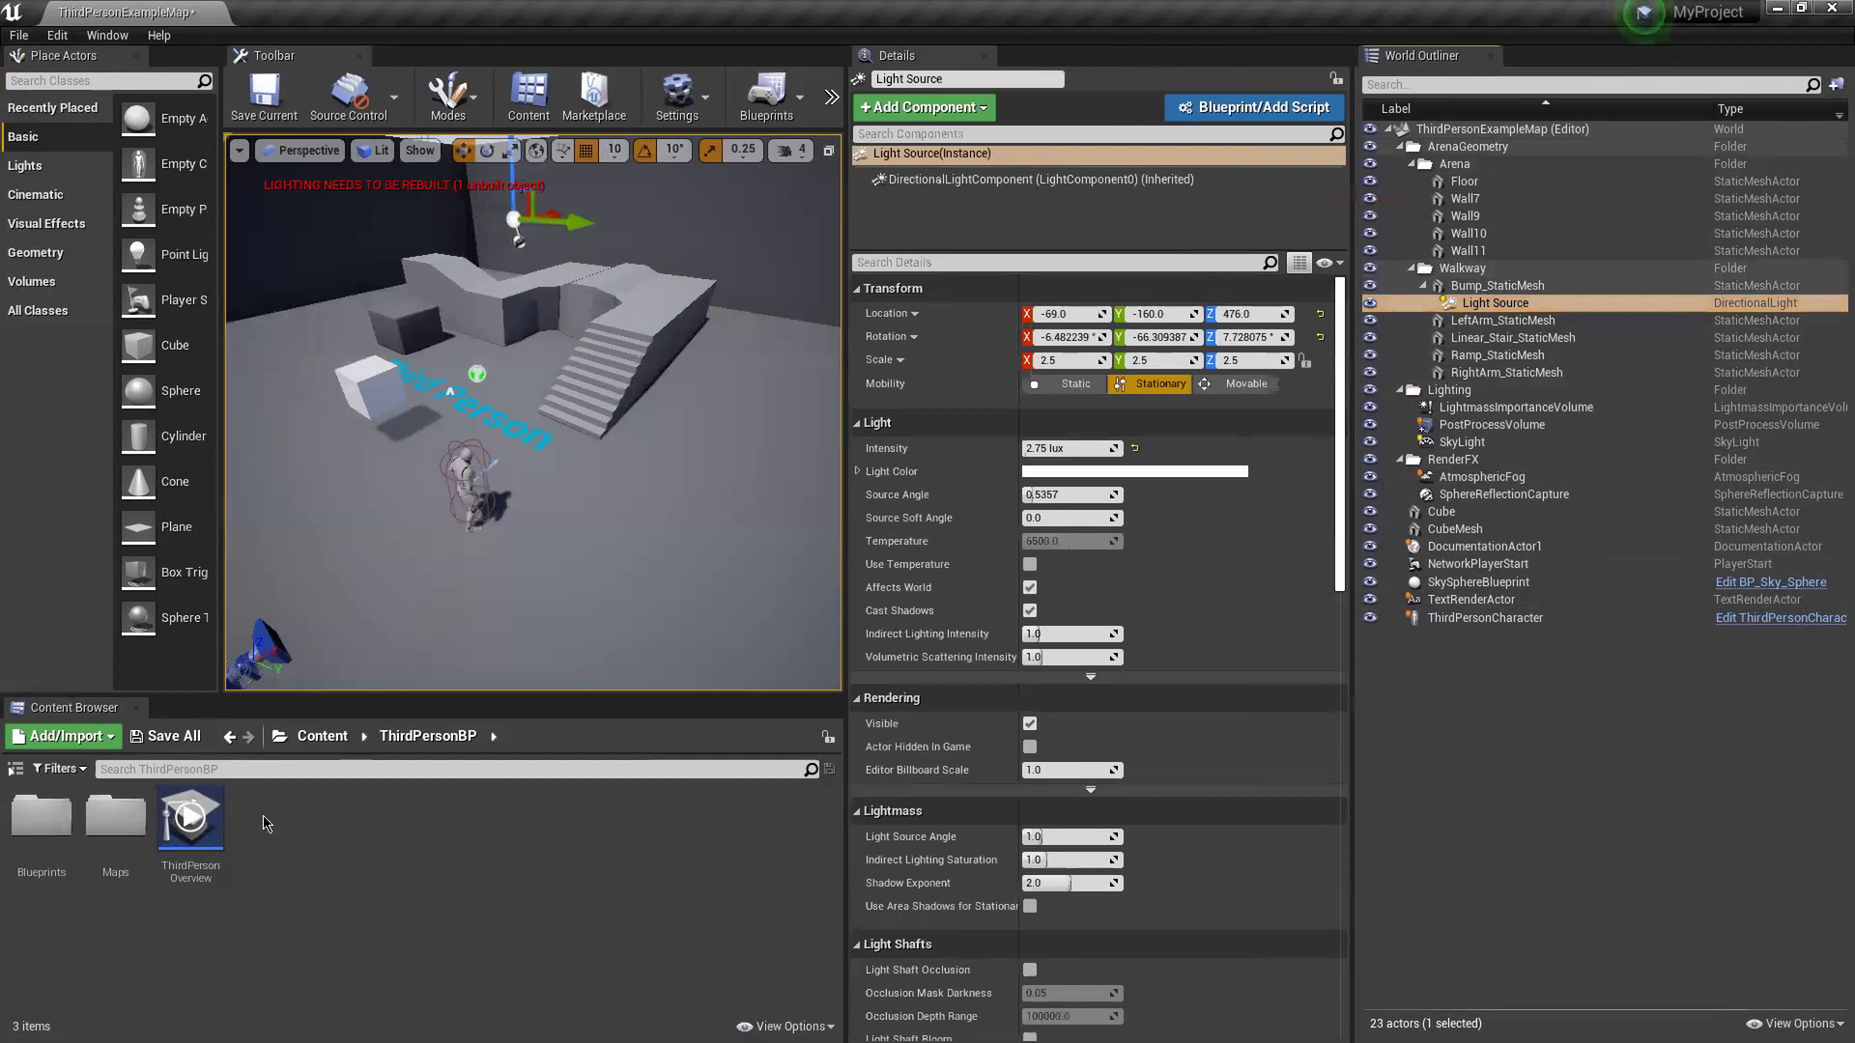
- Switch to Unity, frame Paint Supplies in the Scene view, open its prefab, and minimize the window to return to Unreal Engine
key("alt+Tab")
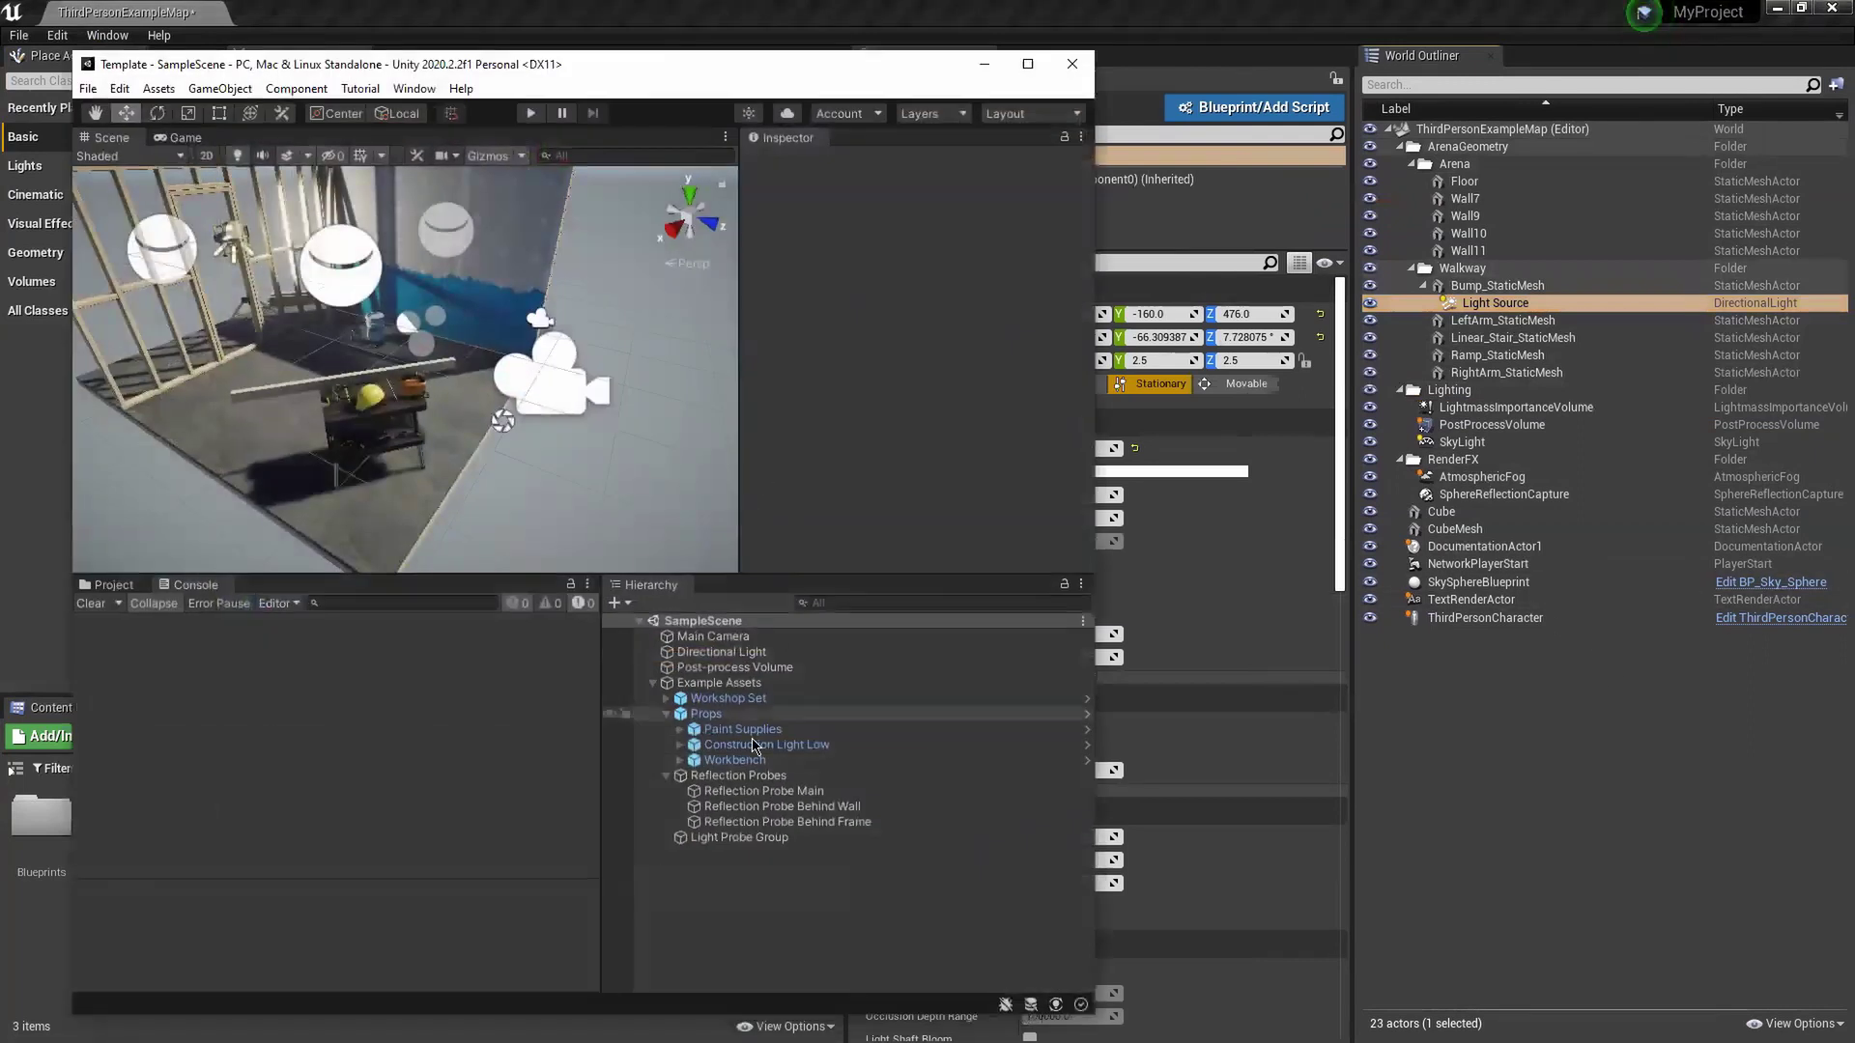
left_click(734, 730)
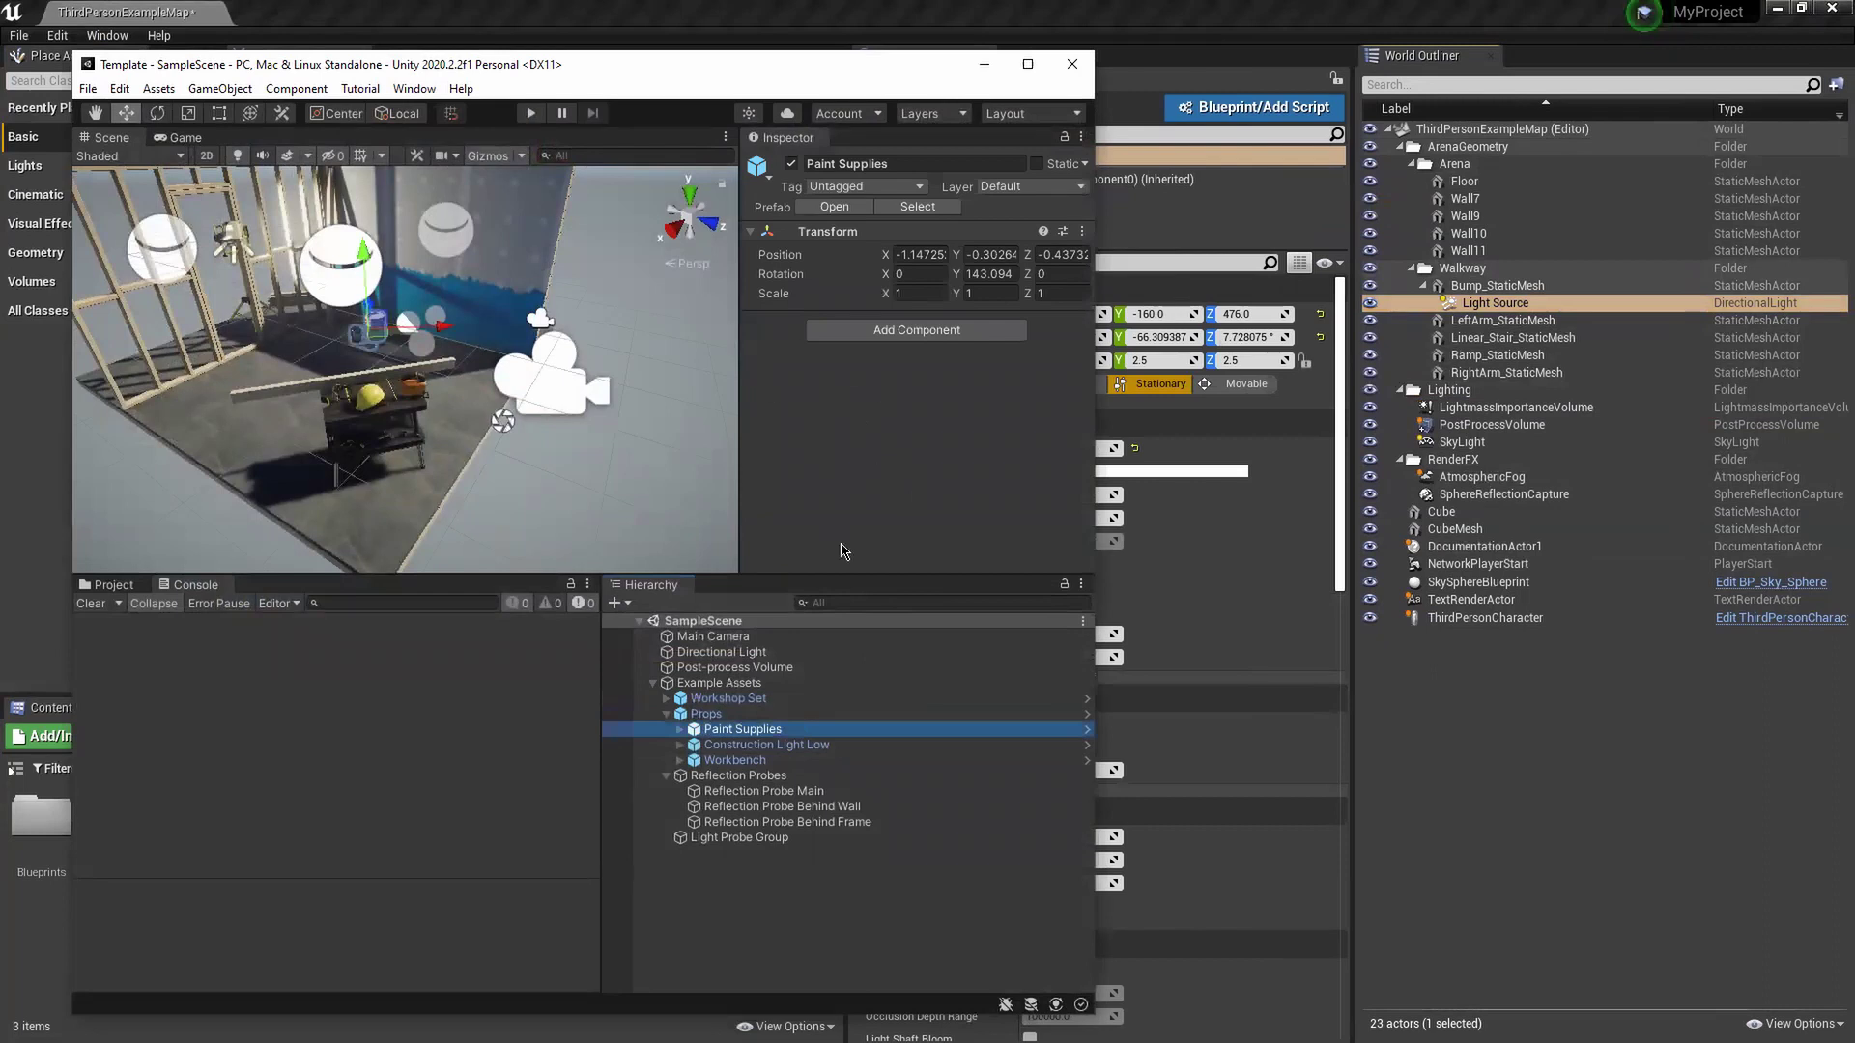
double_click(754, 736)
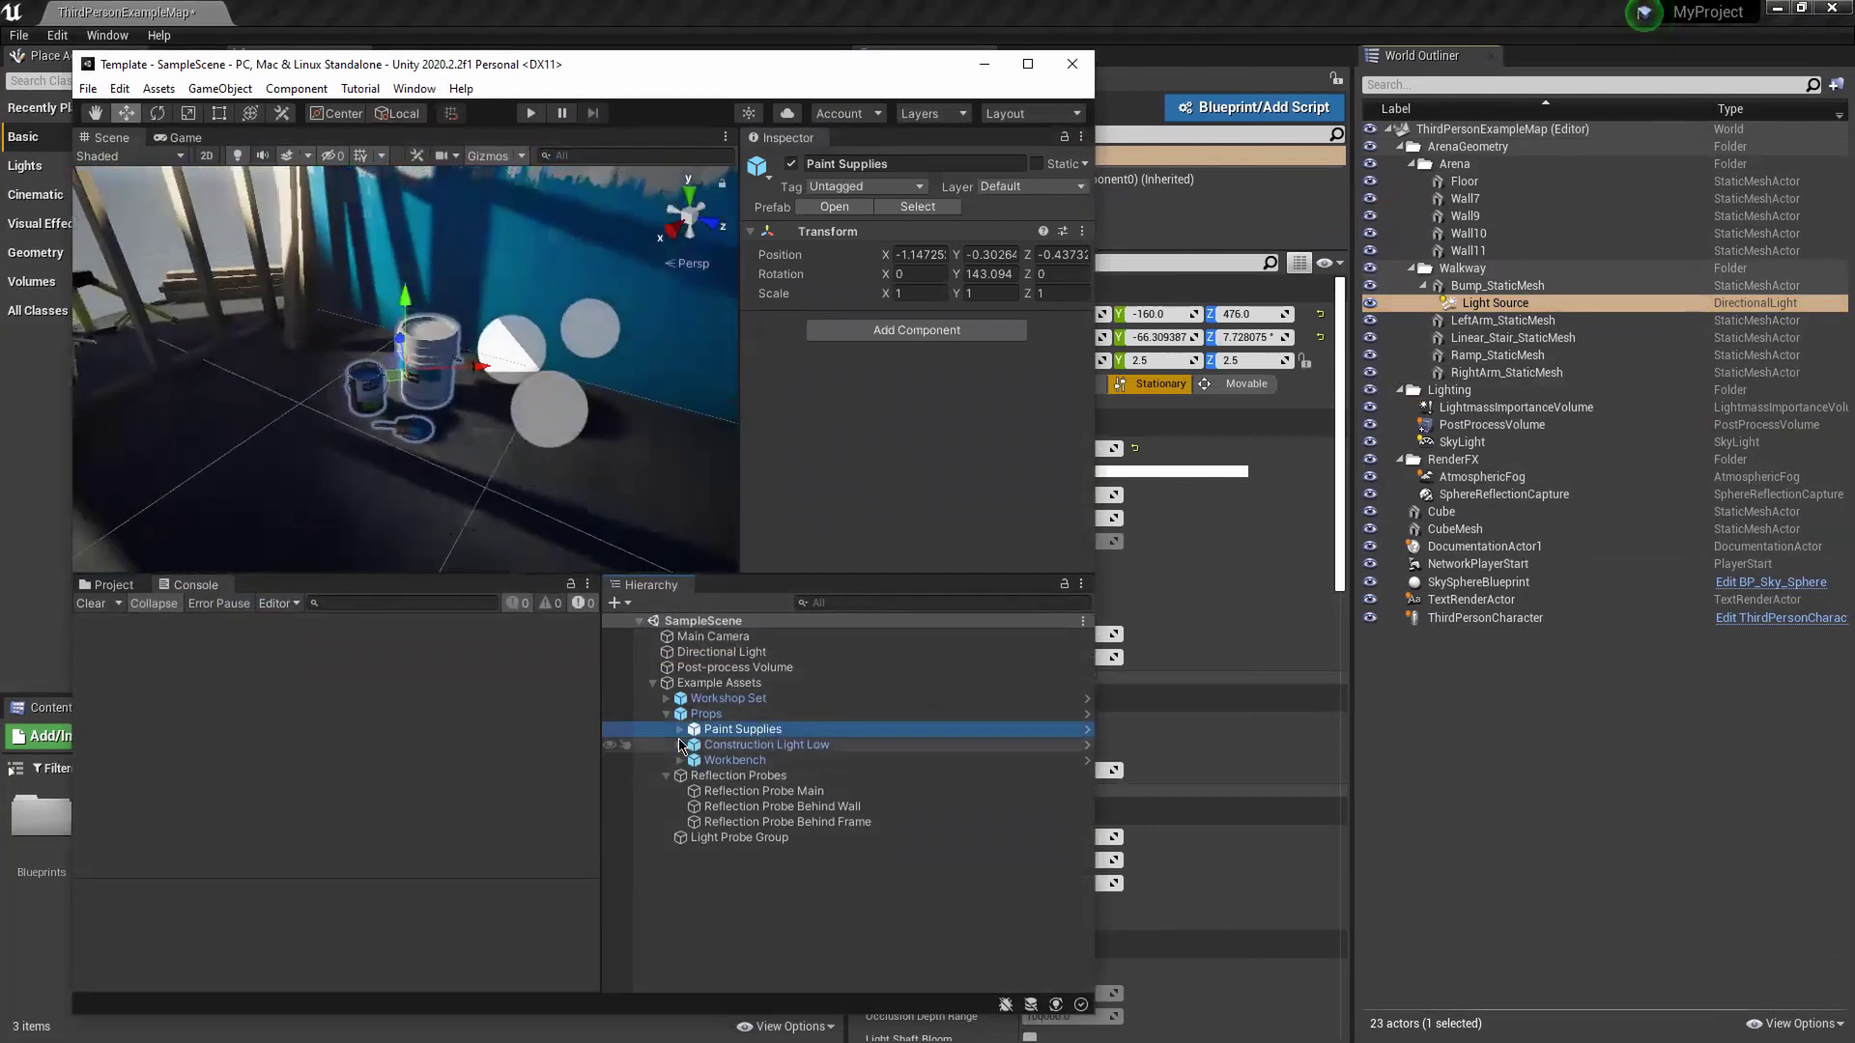
left_click(1087, 732)
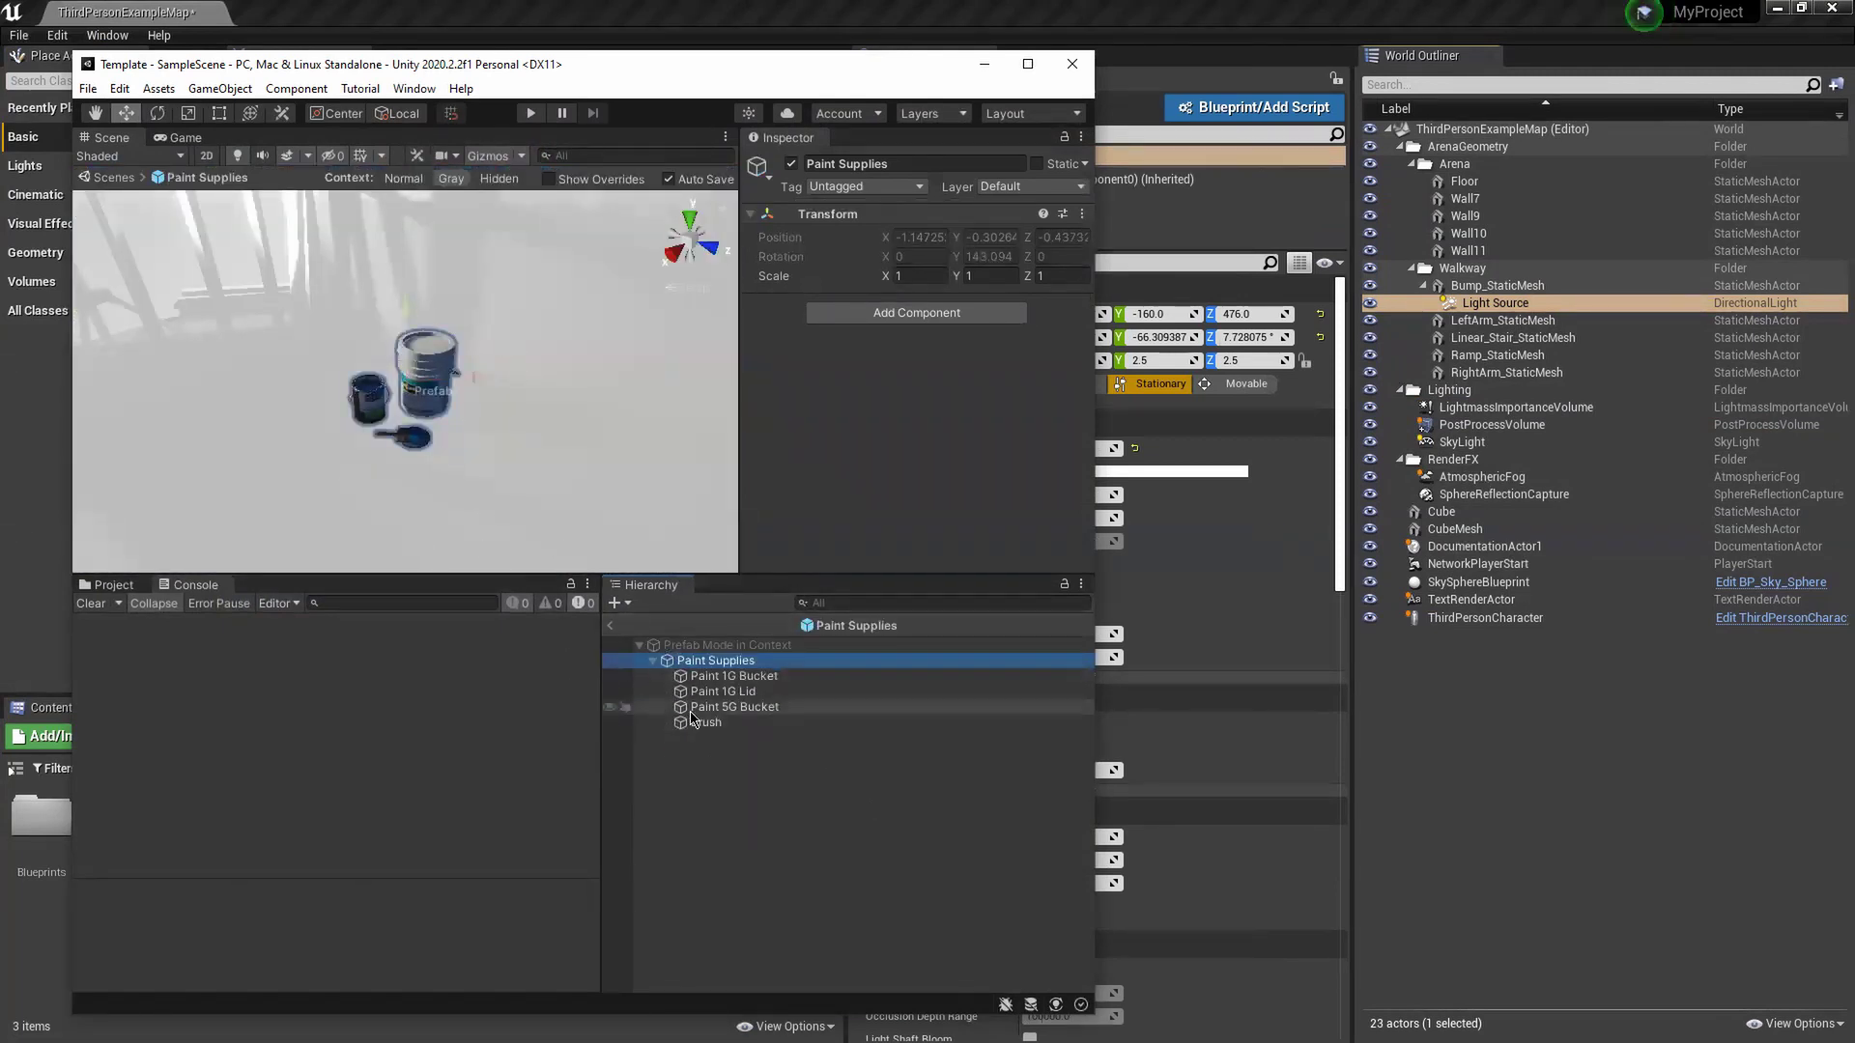
left_click(984, 64)
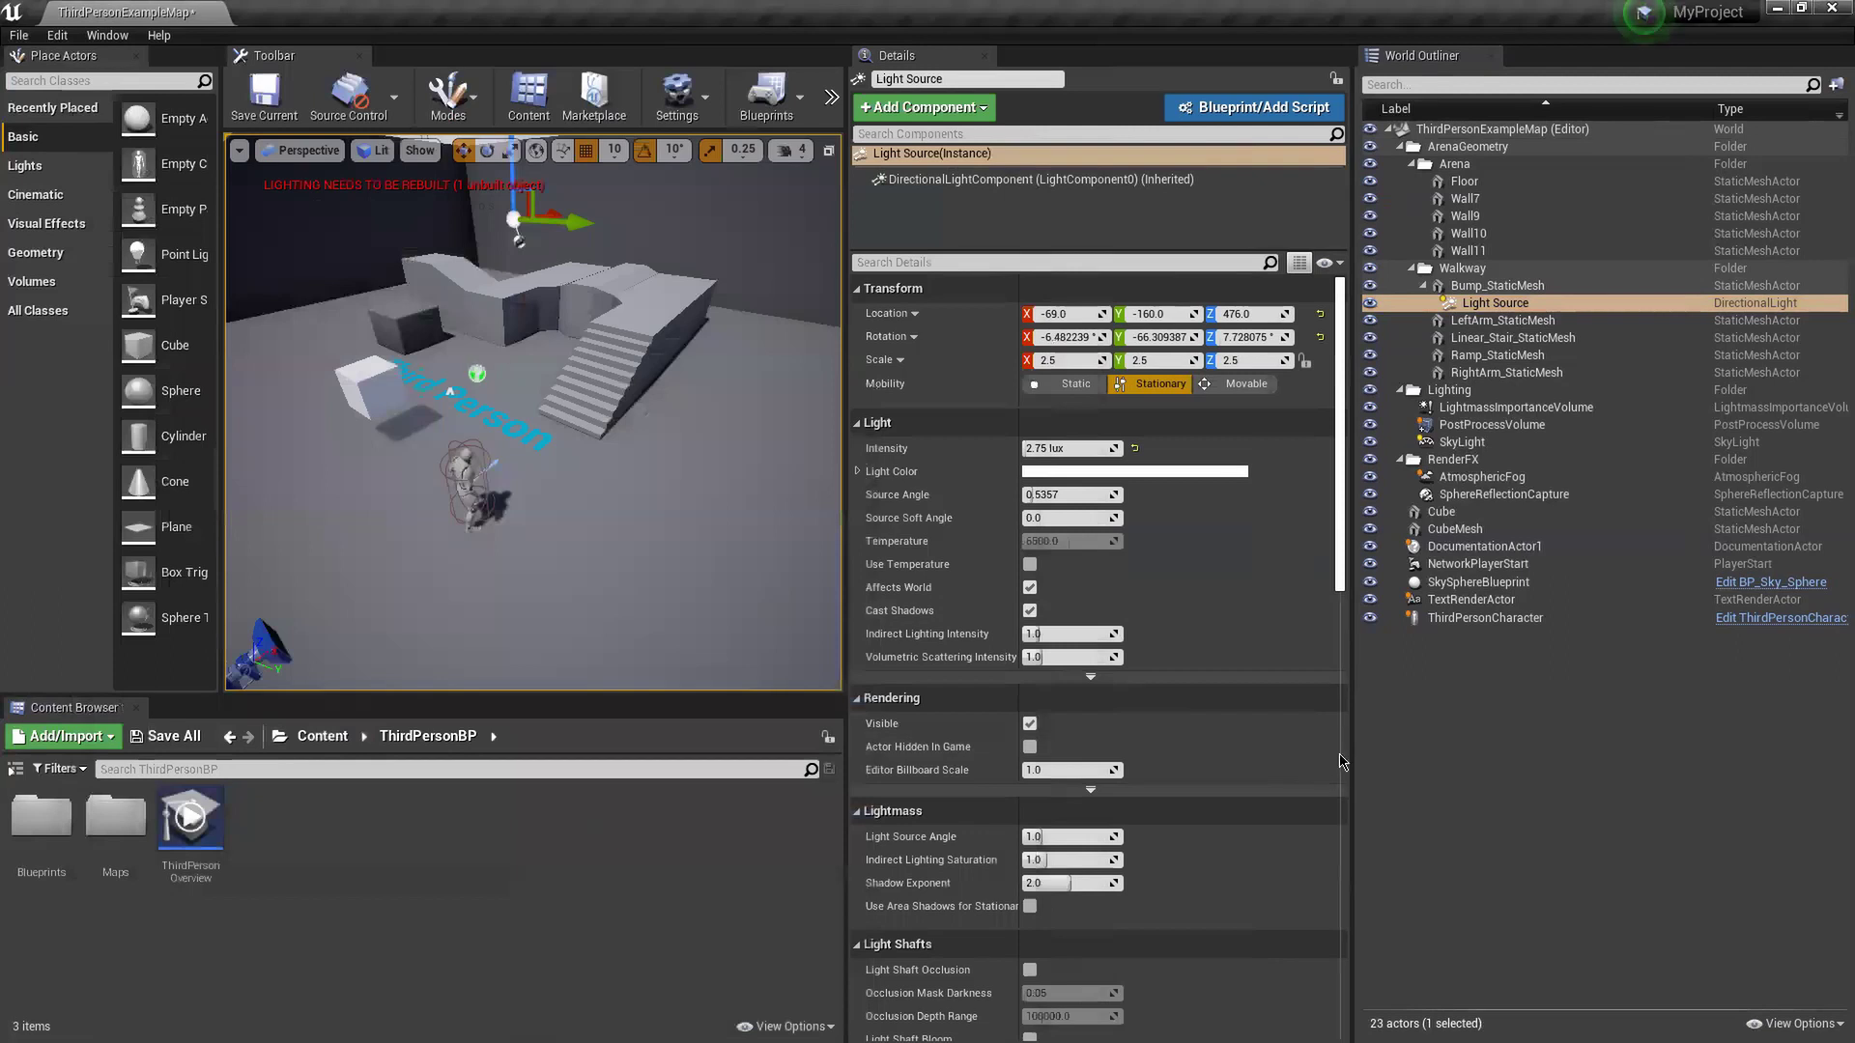
- Dock the Details panel below the World Outliner and widen the viewport
left_click_drag(1357, 769, 1374, 761)
left_click_drag(845, 652, 865, 652)
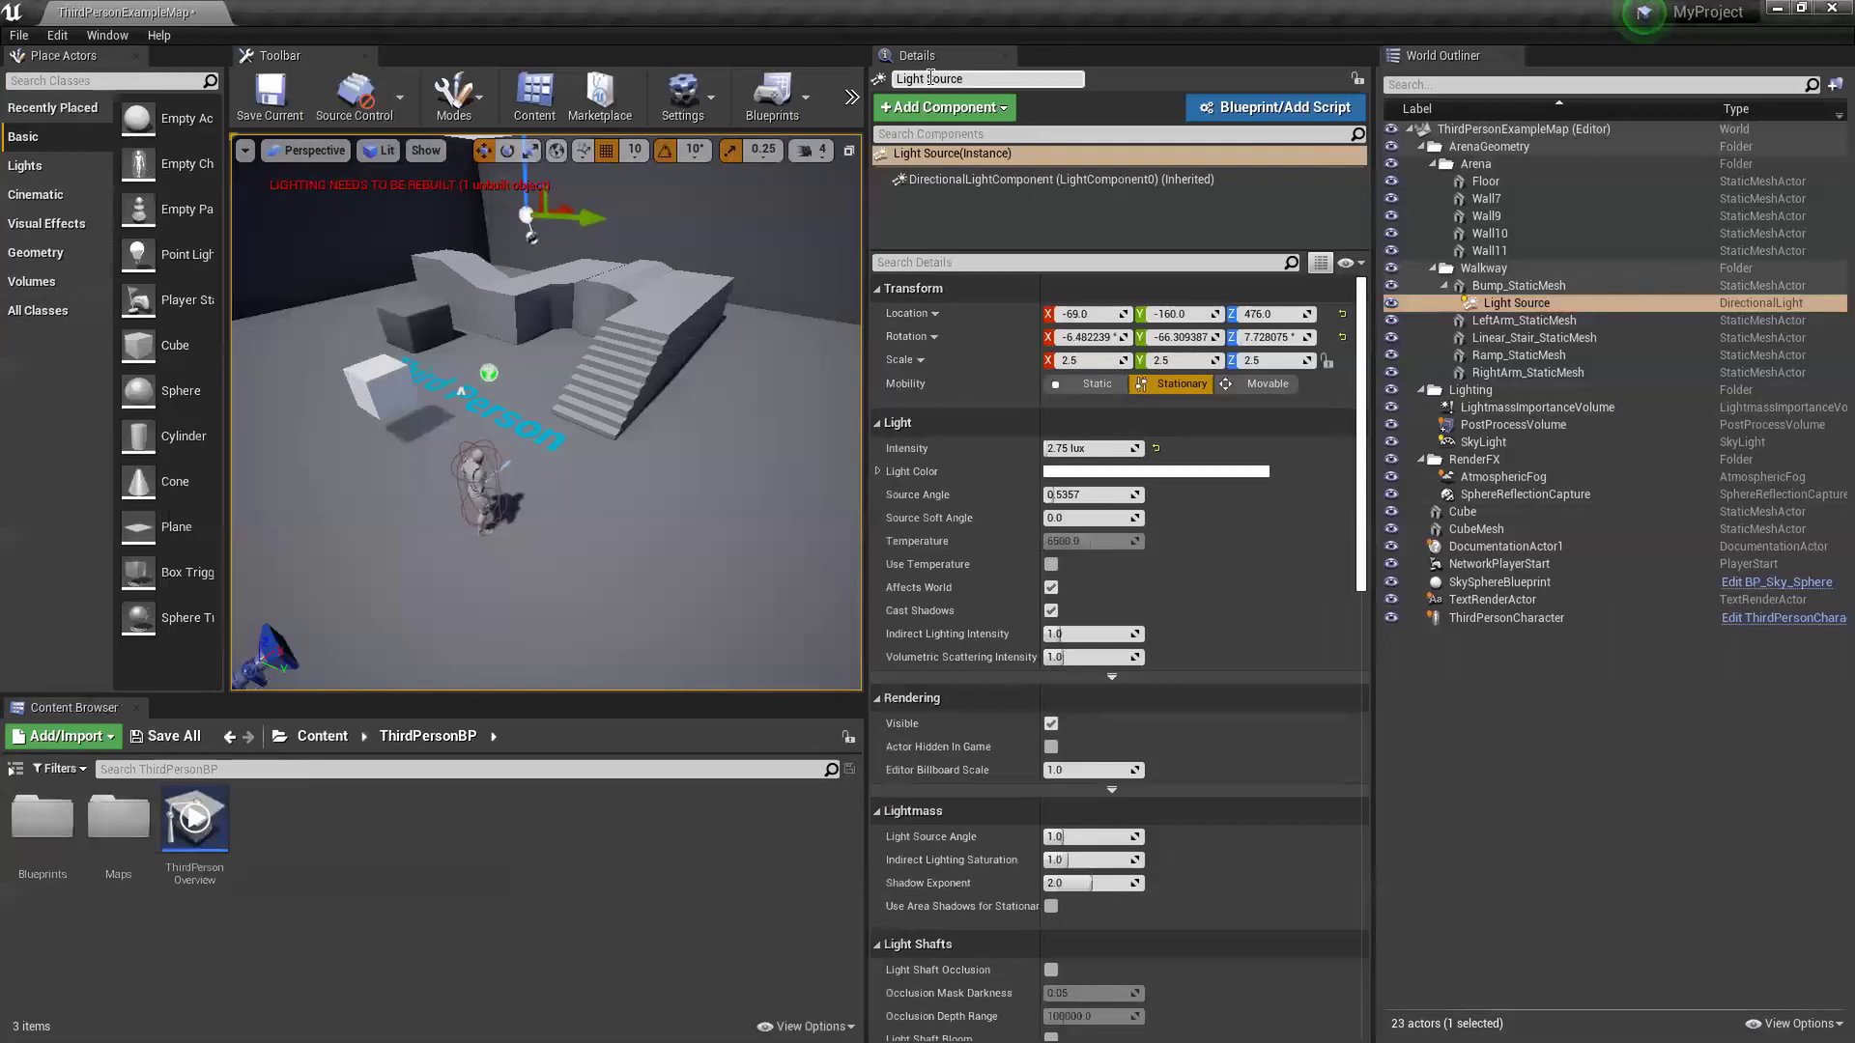
left_click_drag(917, 55, 1318, 903)
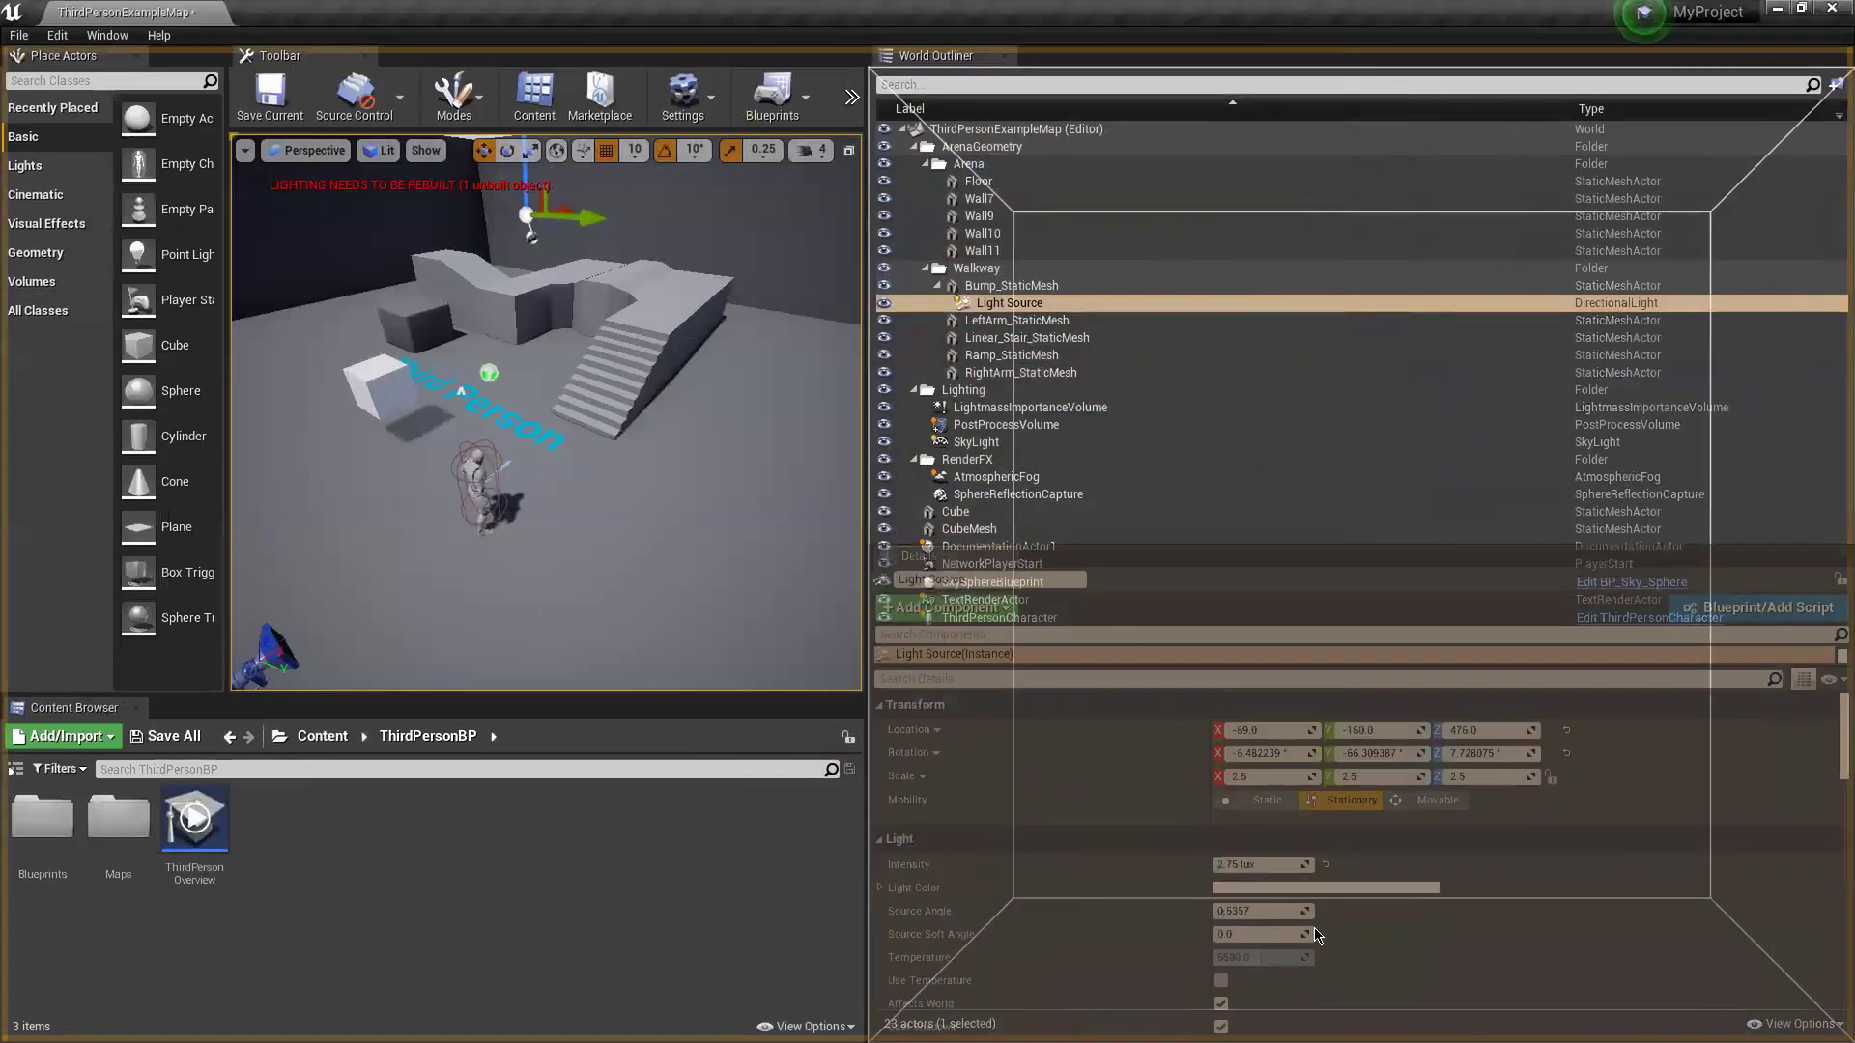
left_click_drag(860, 626, 1159, 483)
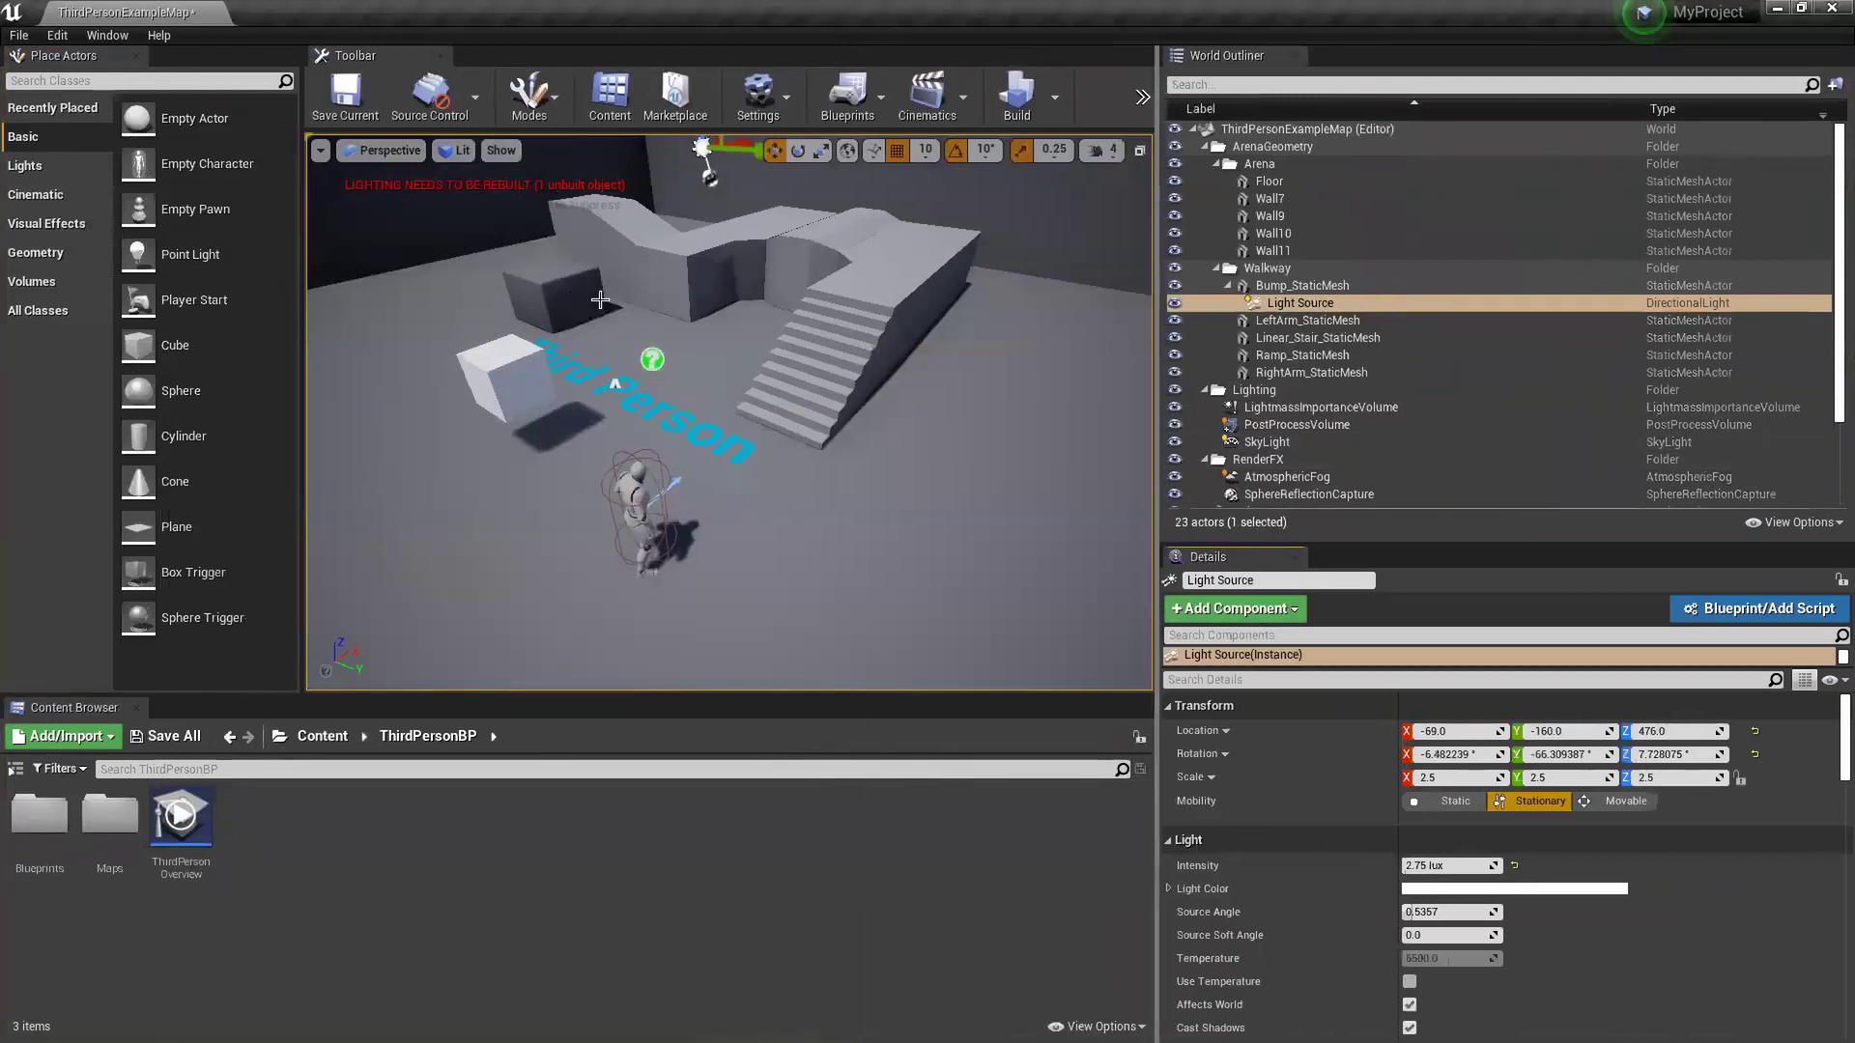
key("alt+Tab")
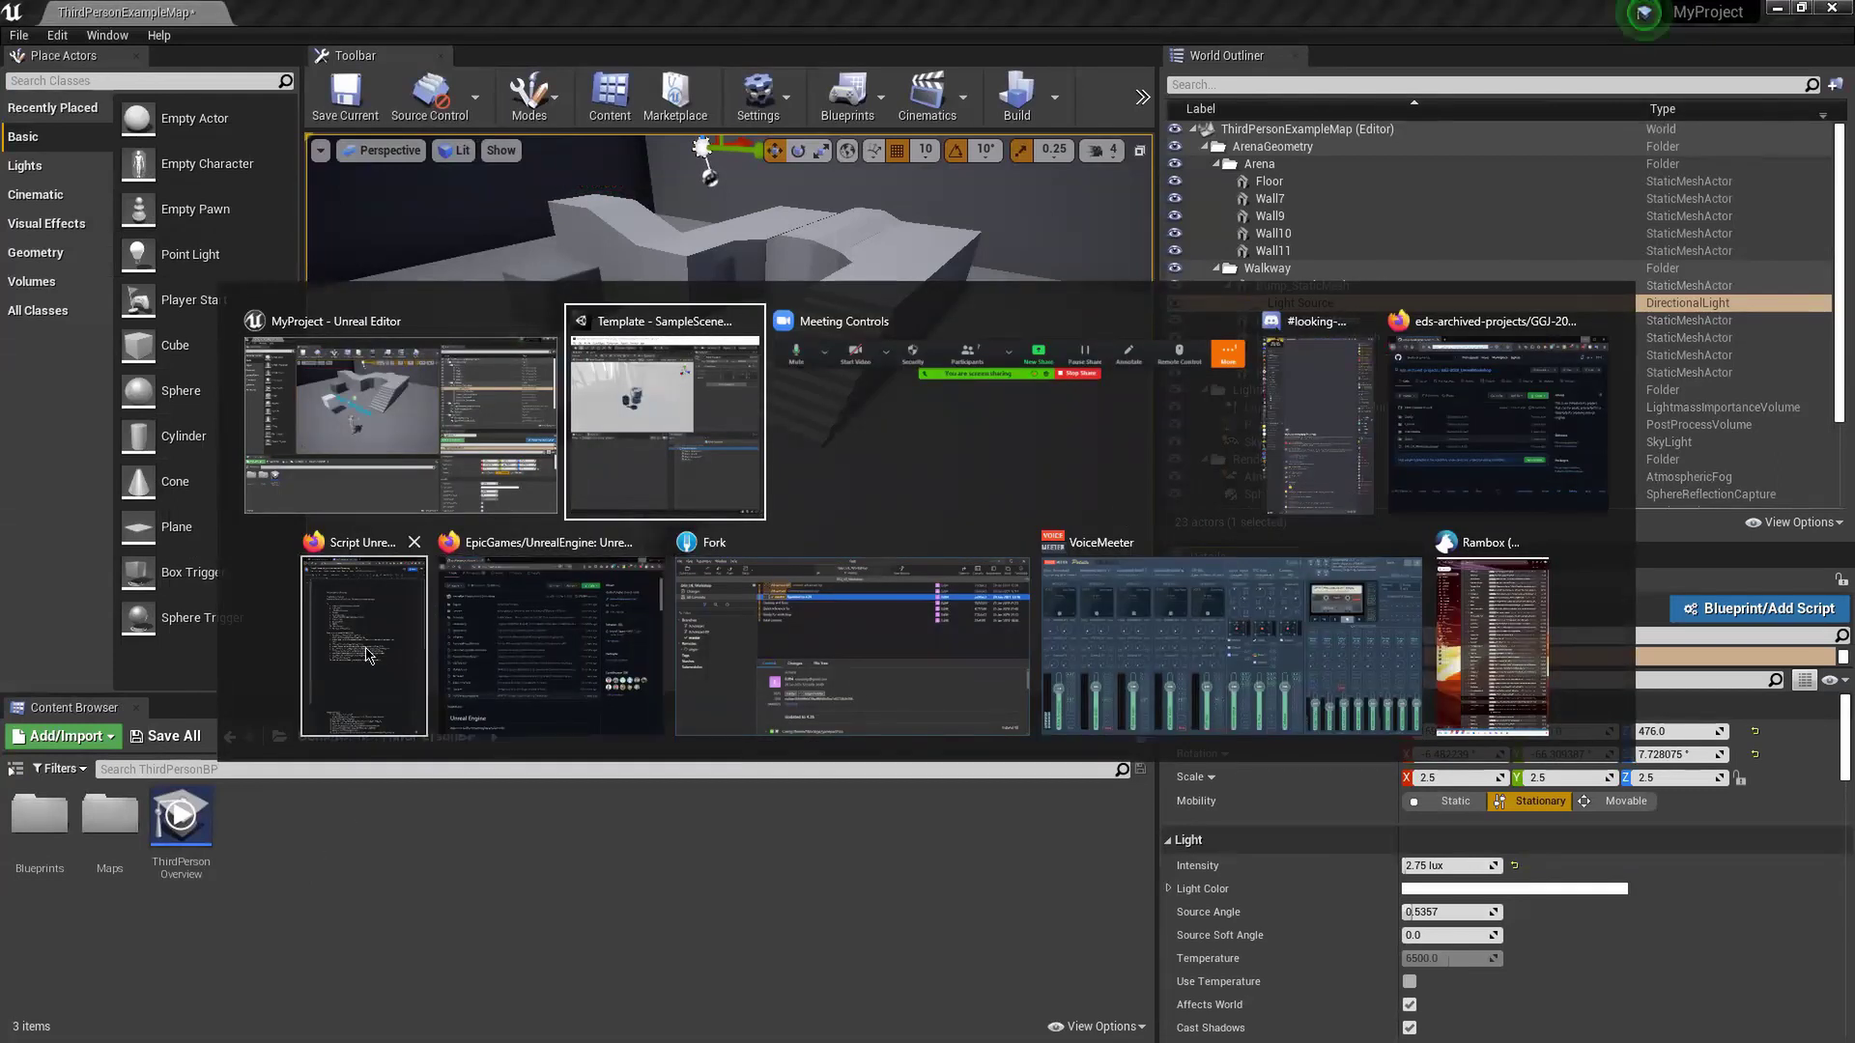
key("Escape")
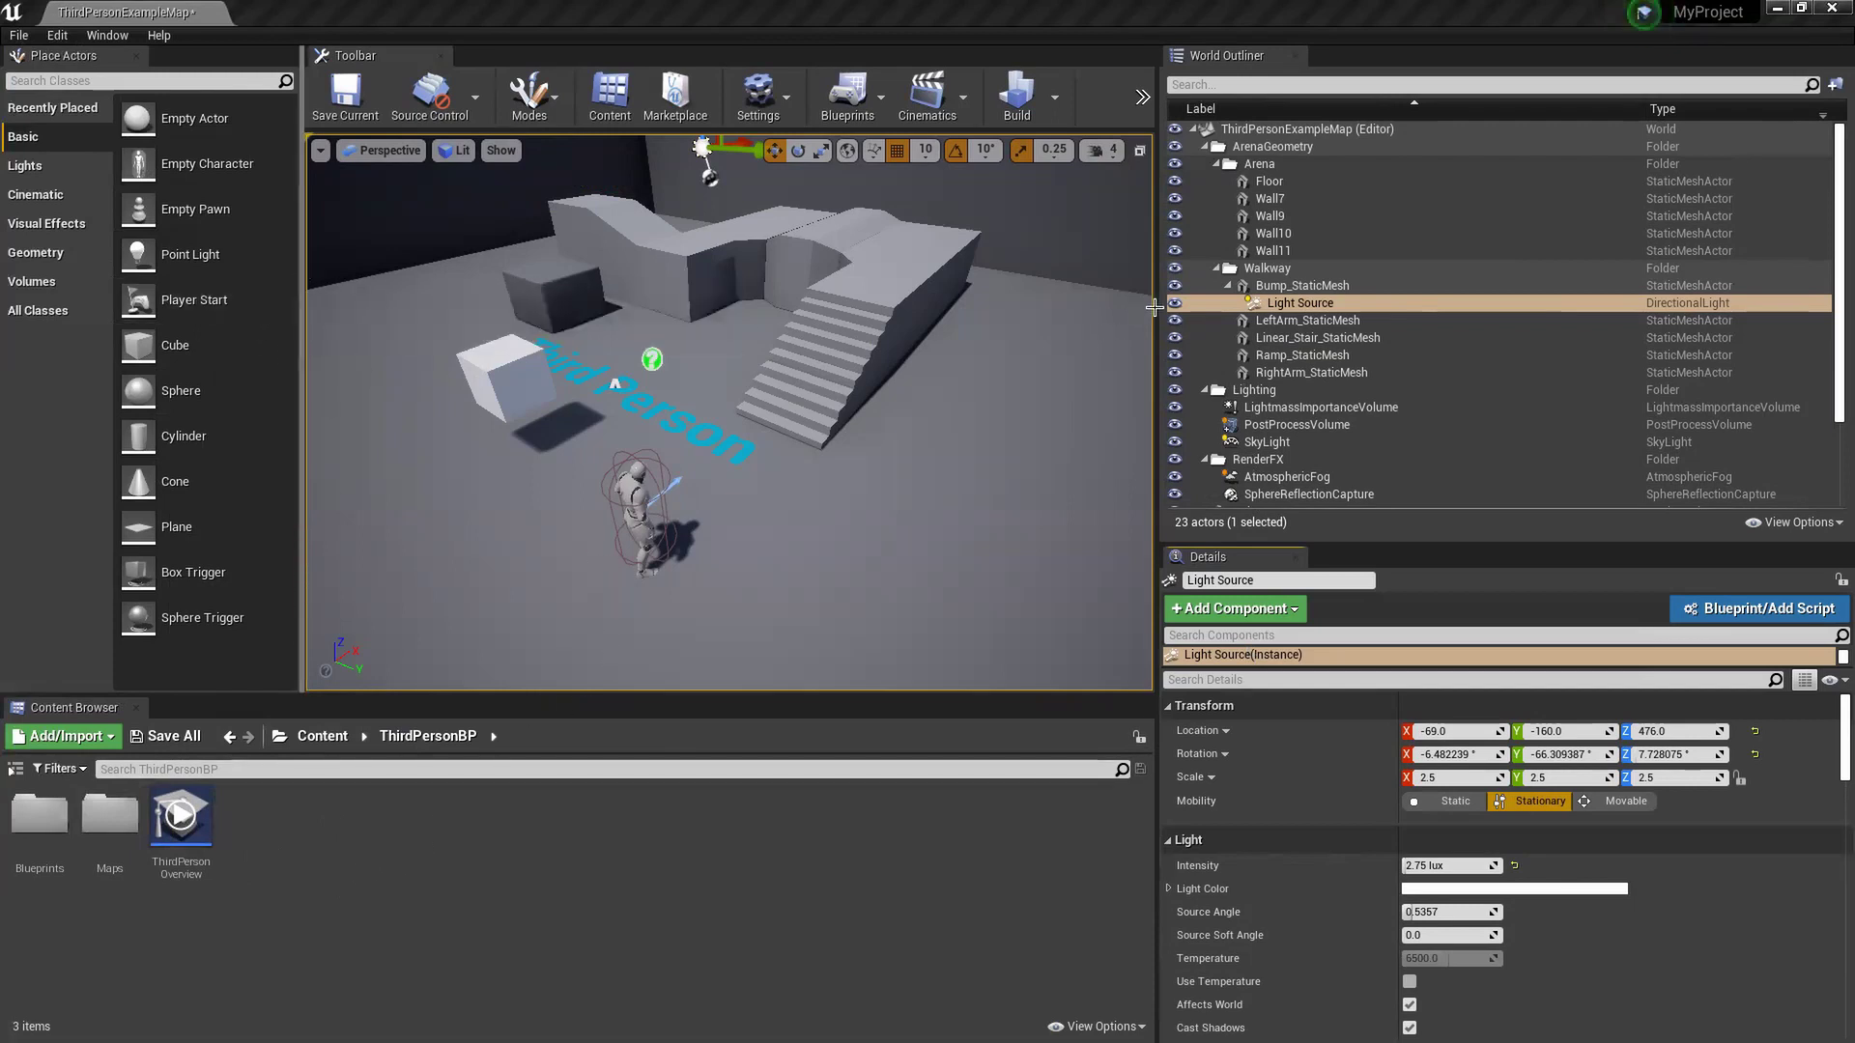
left_click_drag(1154, 307, 1227, 307)
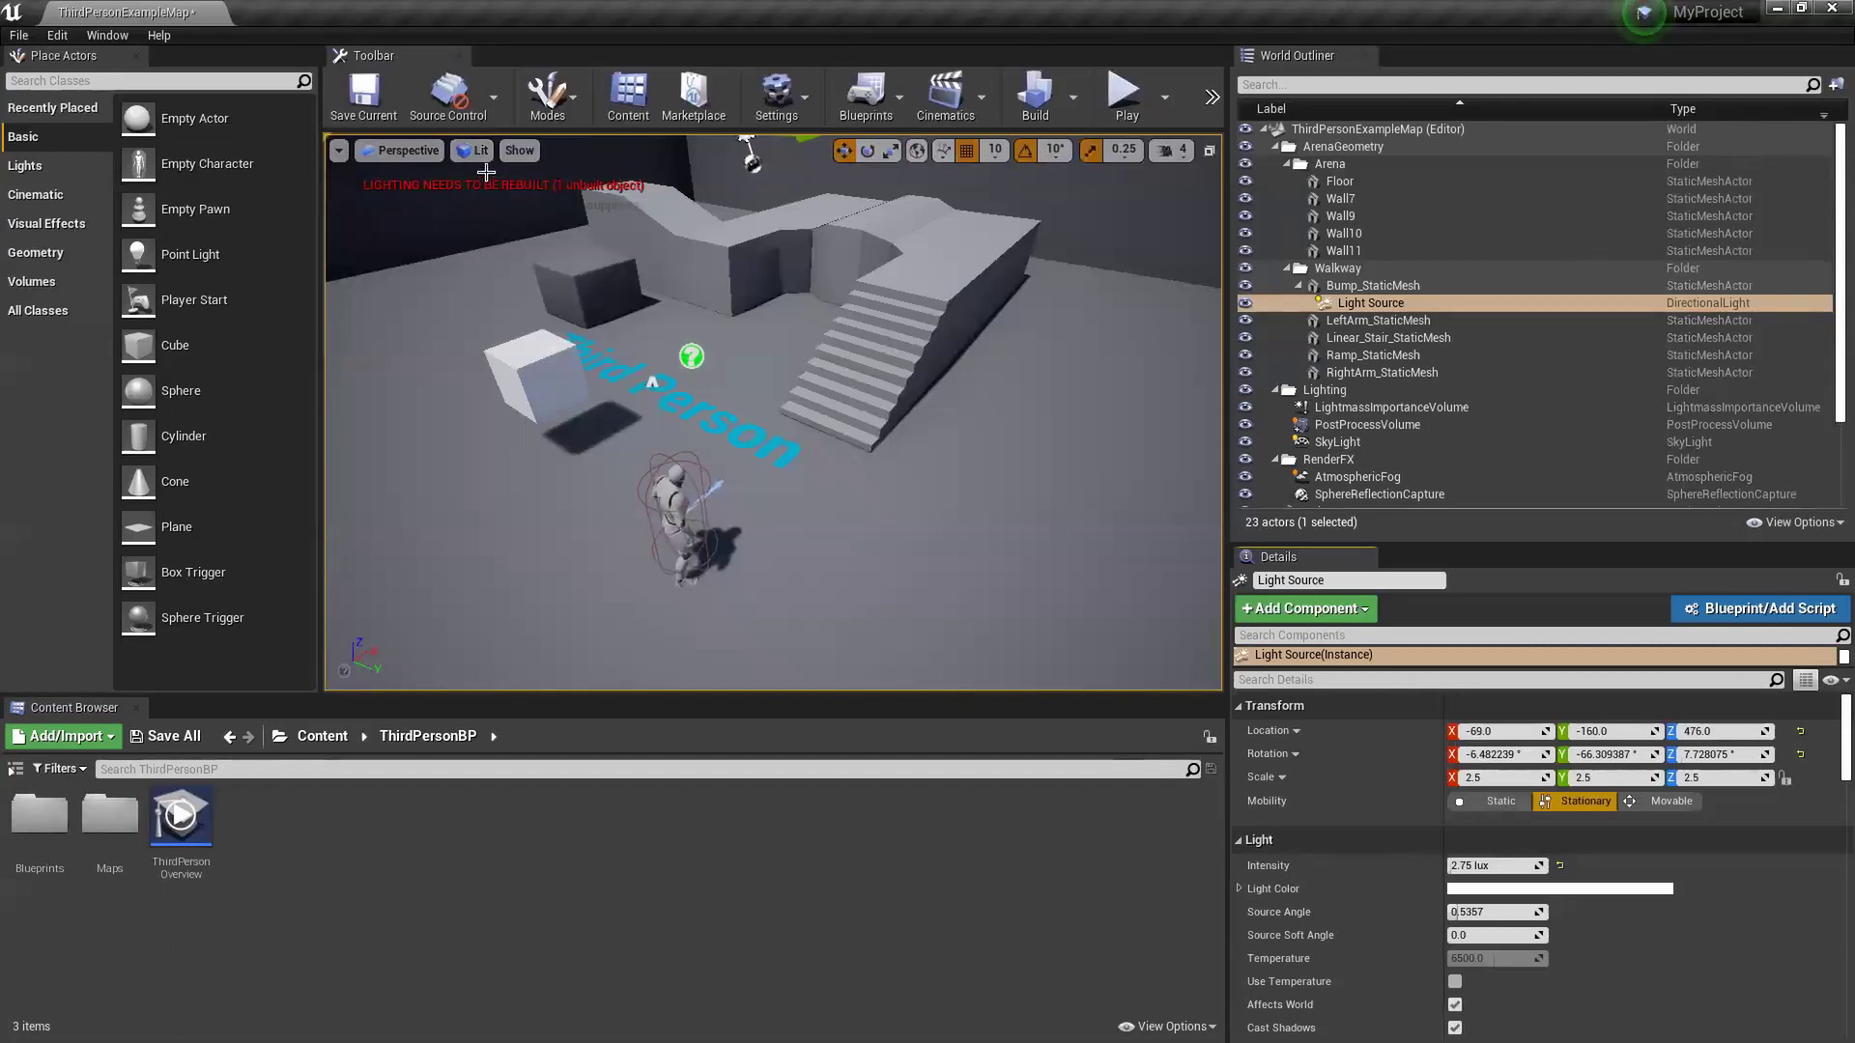
- Switch the Unreal viewport to the Top orthographic view and bring the Unity editor window in front of it
left_click(385, 152)
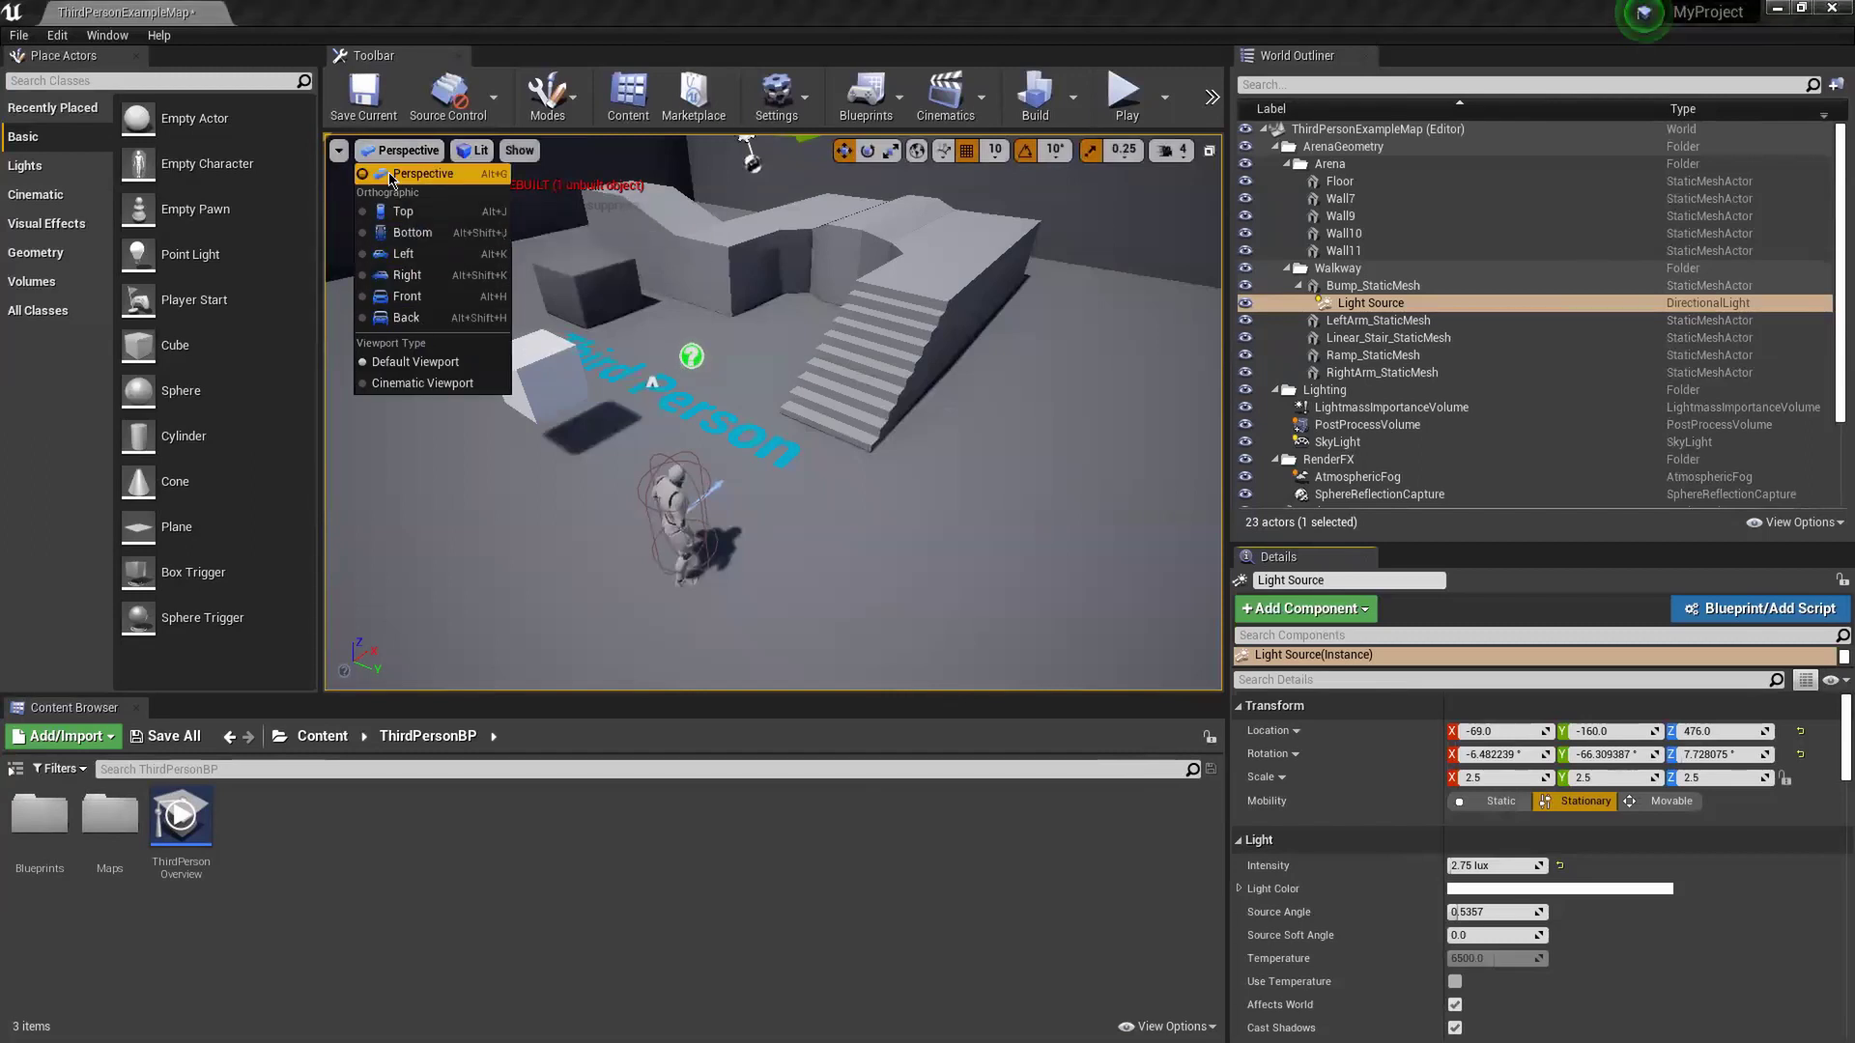
left_click(404, 210)
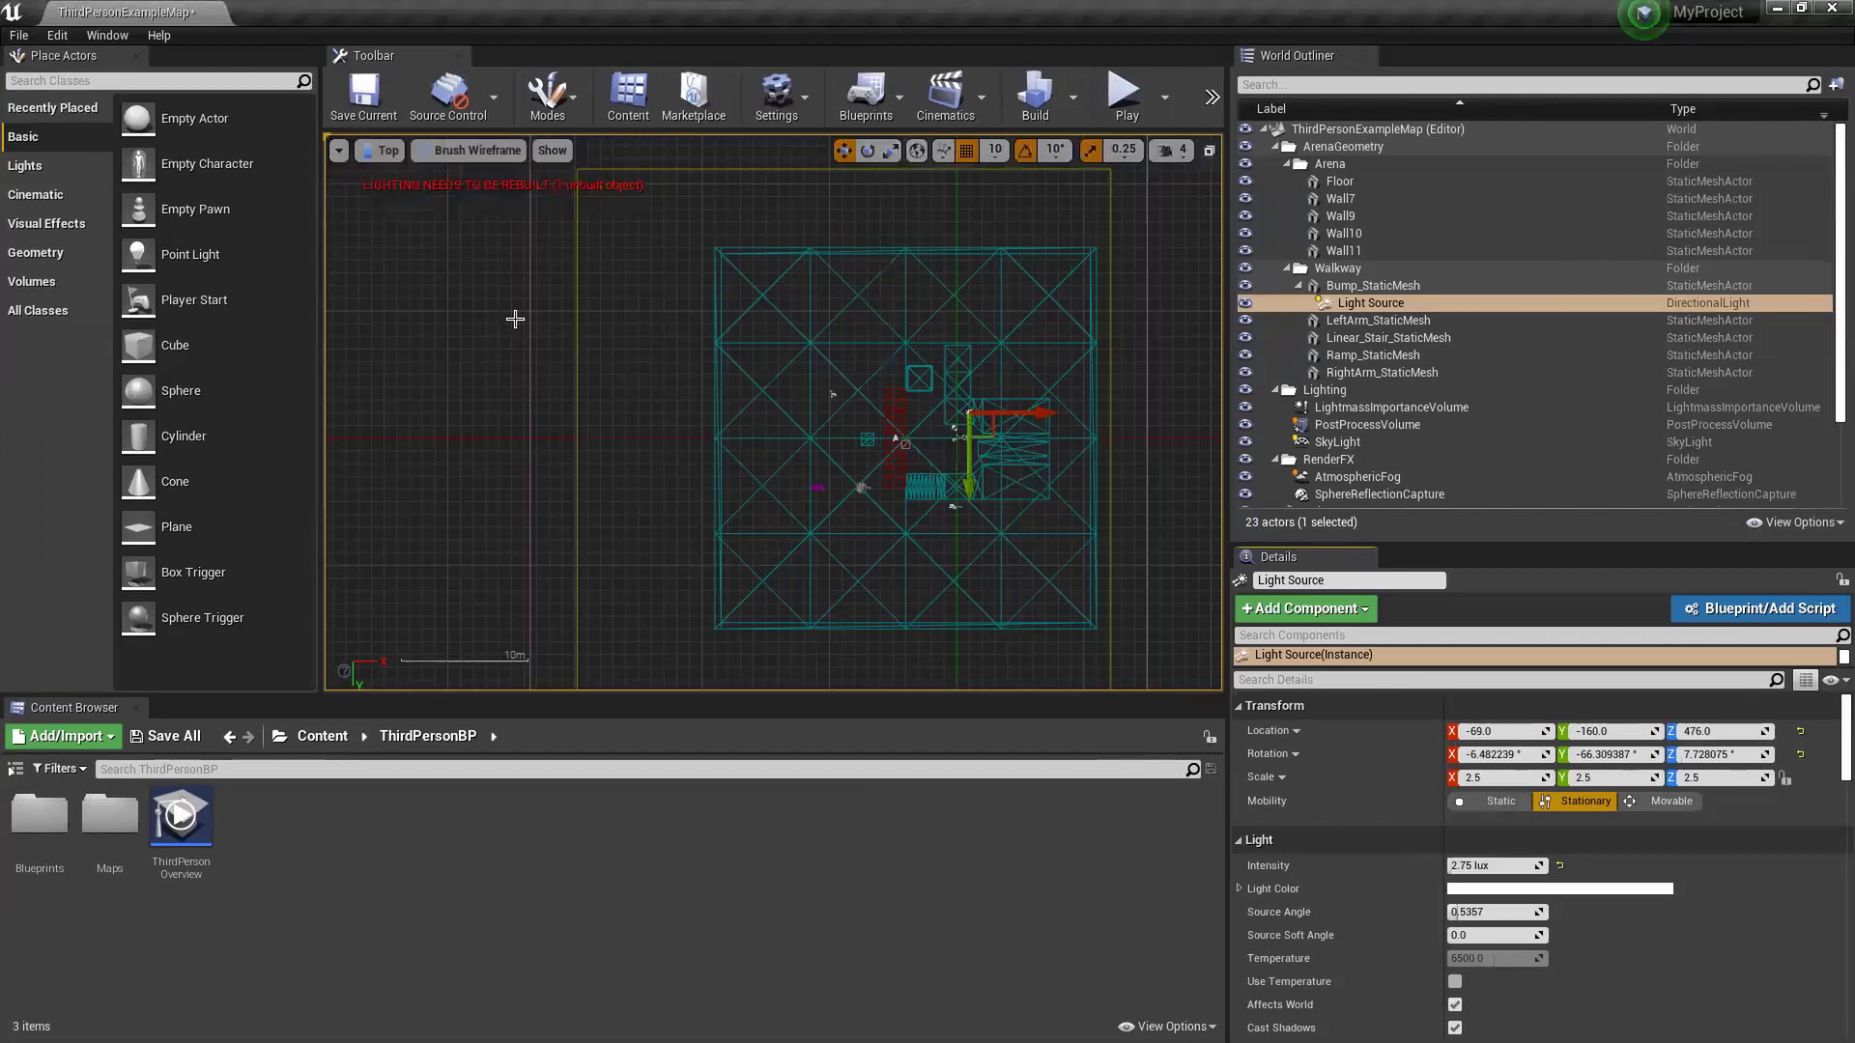
key("alt+Tab")
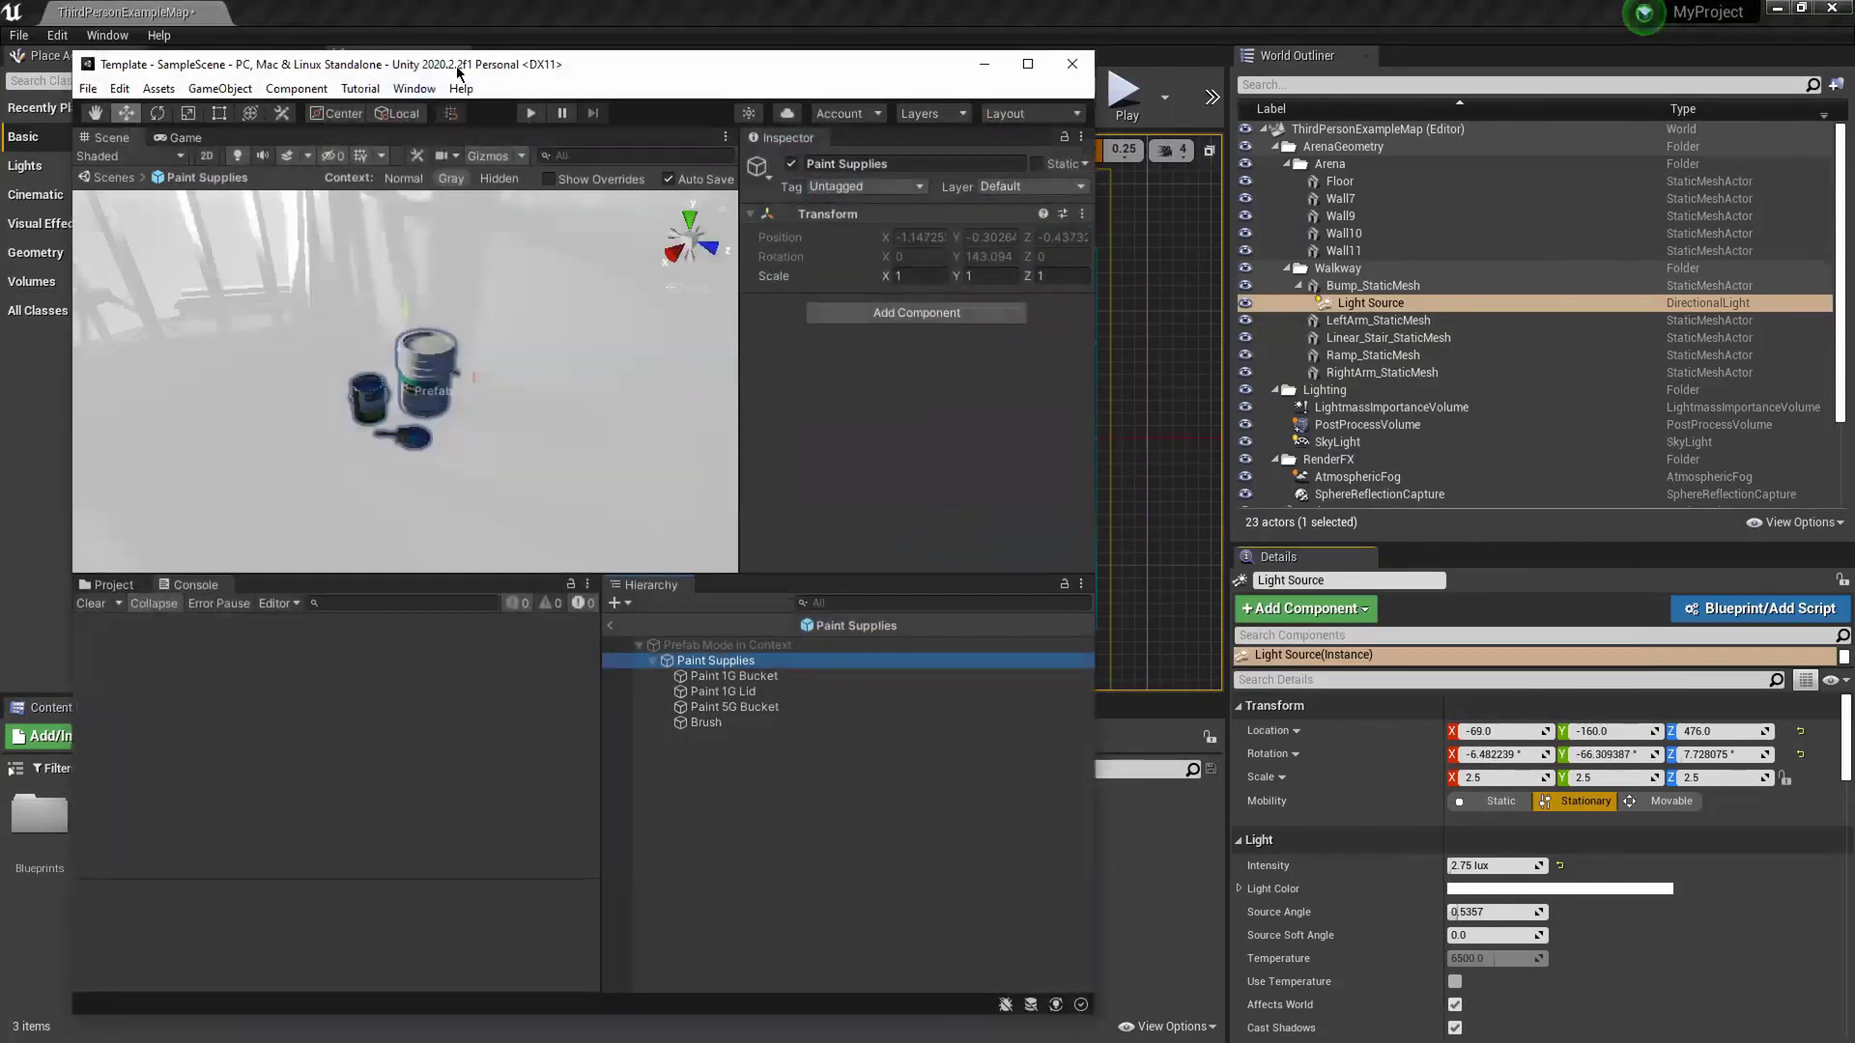
left_click_drag(458, 73, 698, 86)
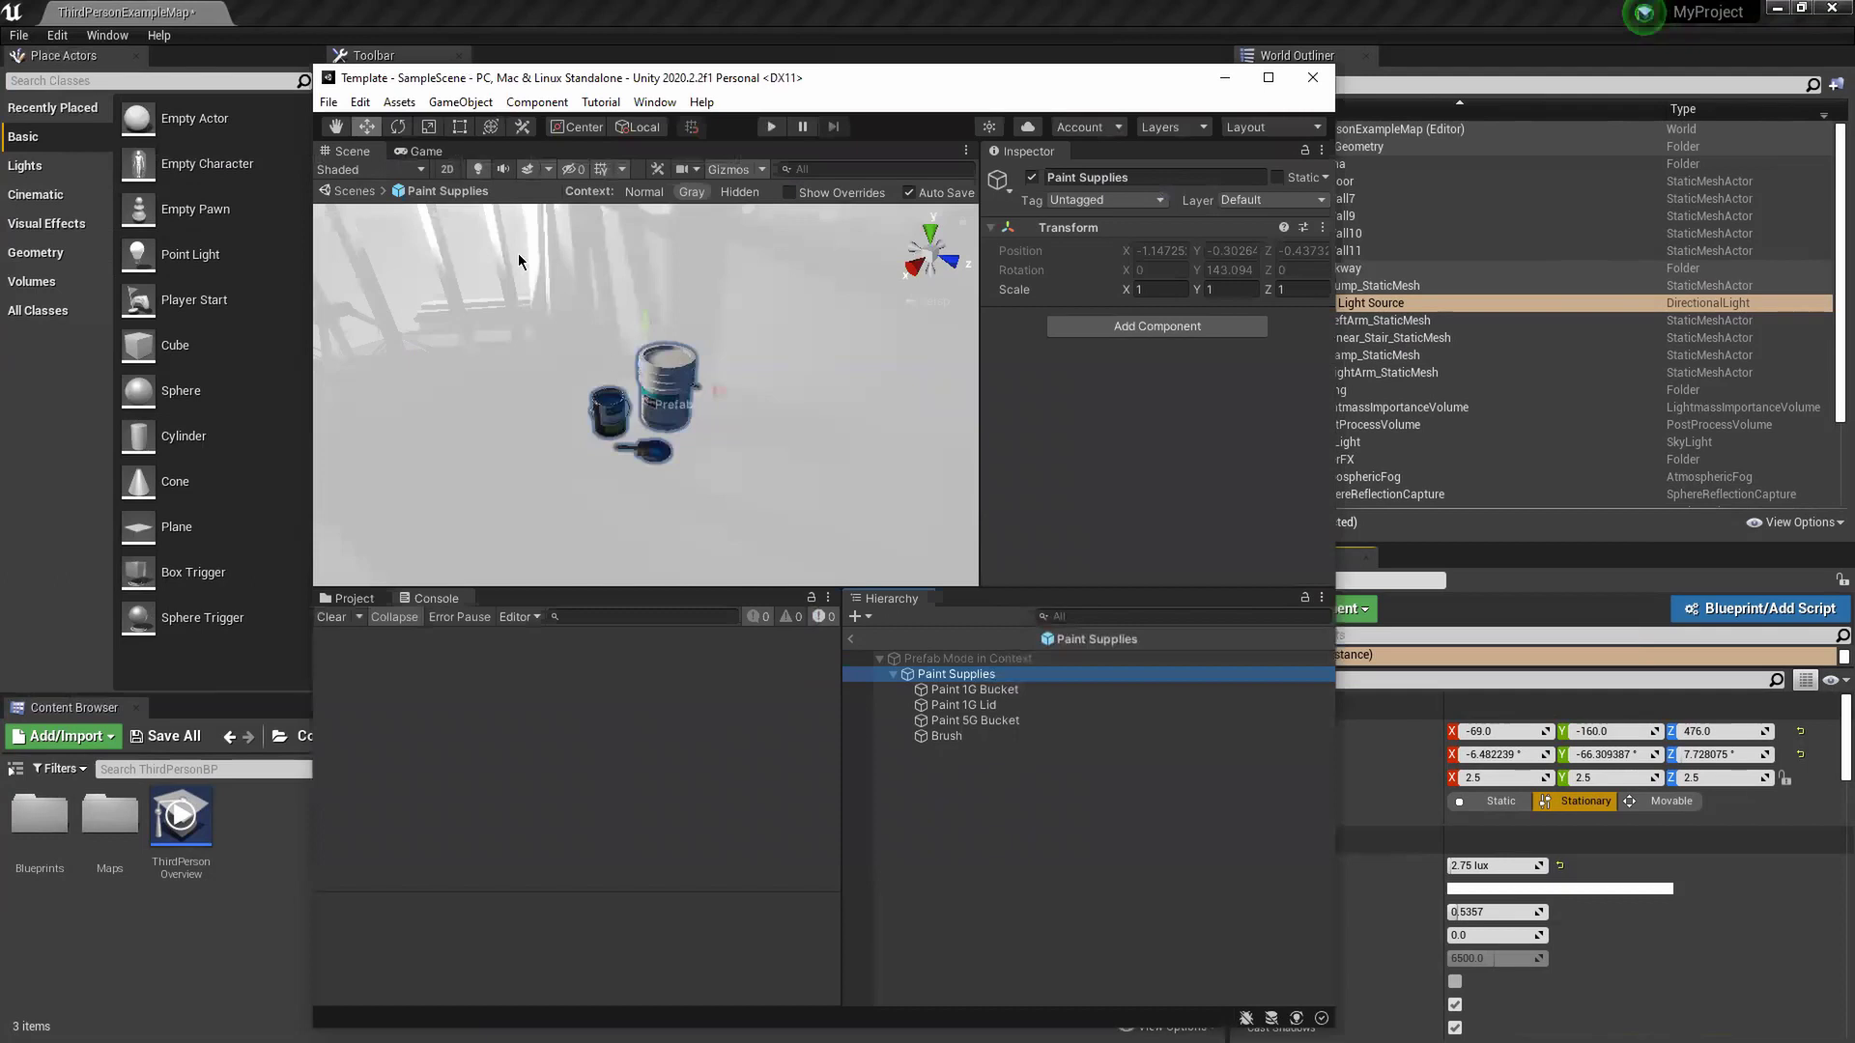
- Leave the Paint Supplies prefab in Unity and set the Scene view's shading mode to Wireframe
left_click(348, 192)
left_click(357, 172)
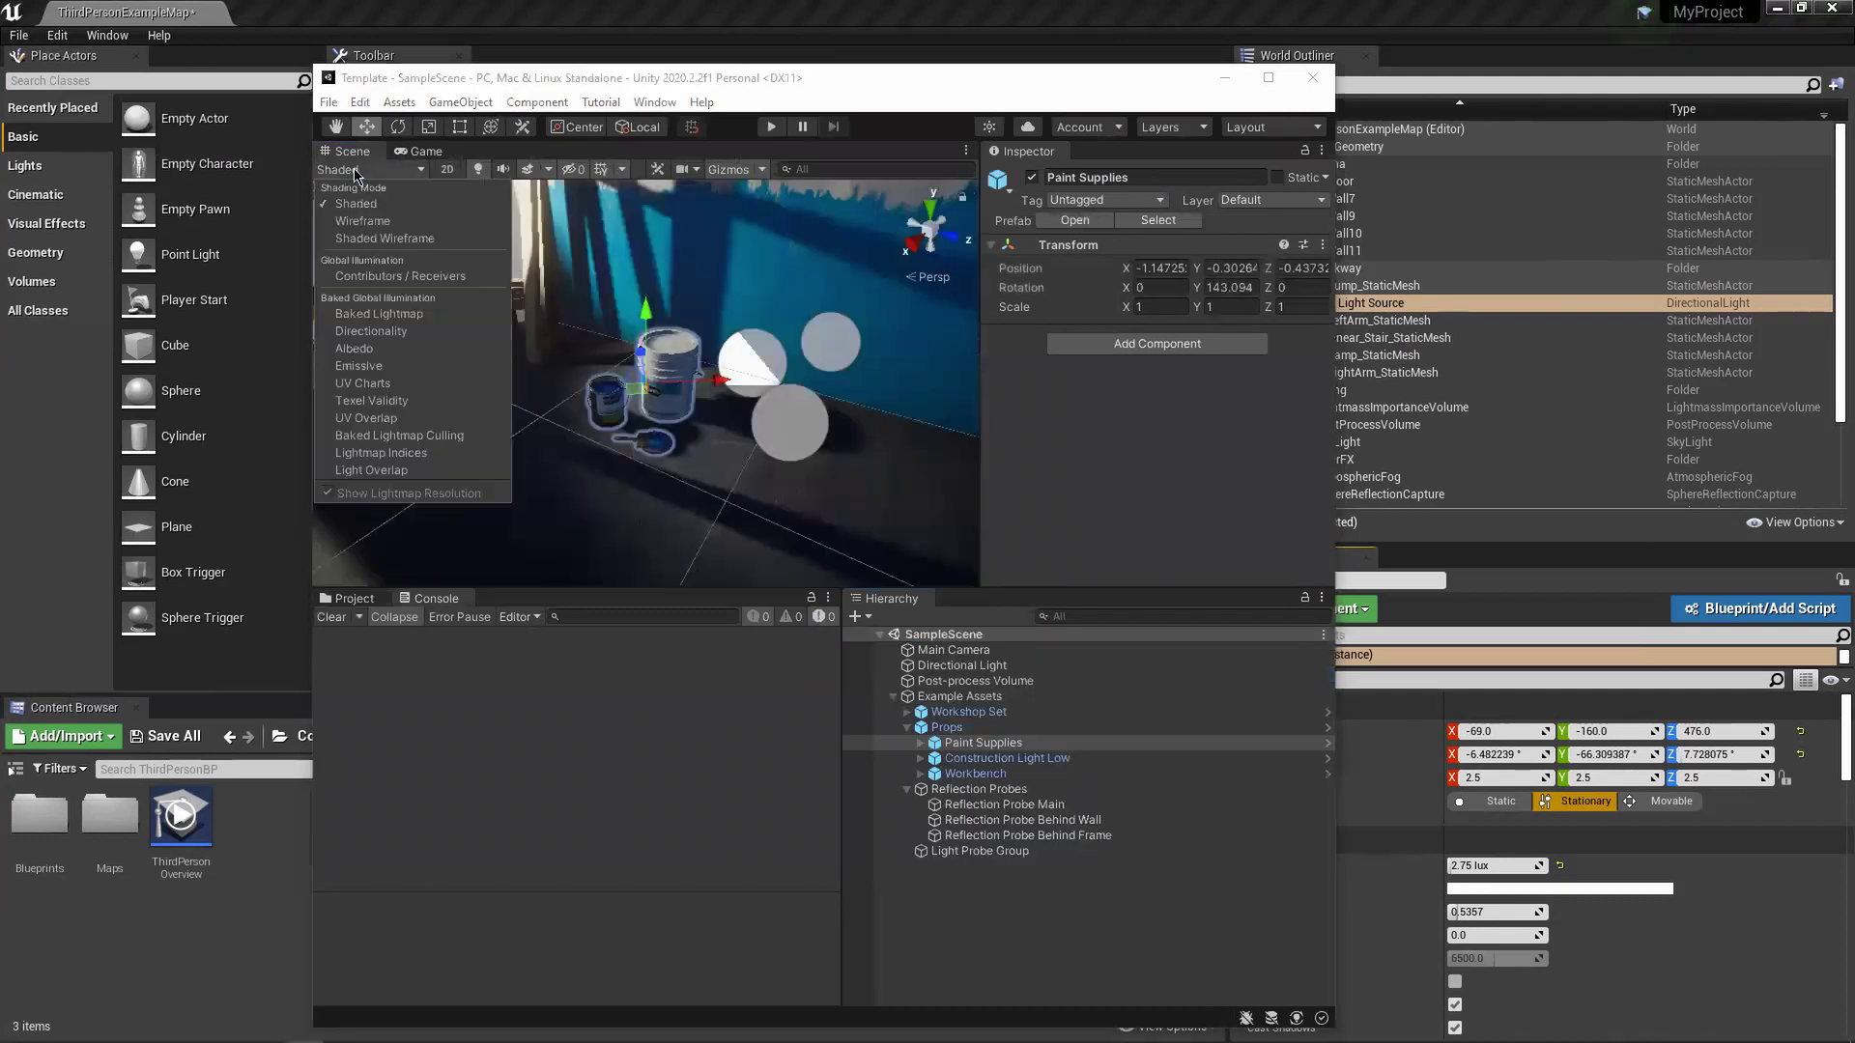
left_click(387, 221)
left_click(401, 240)
left_click(386, 221)
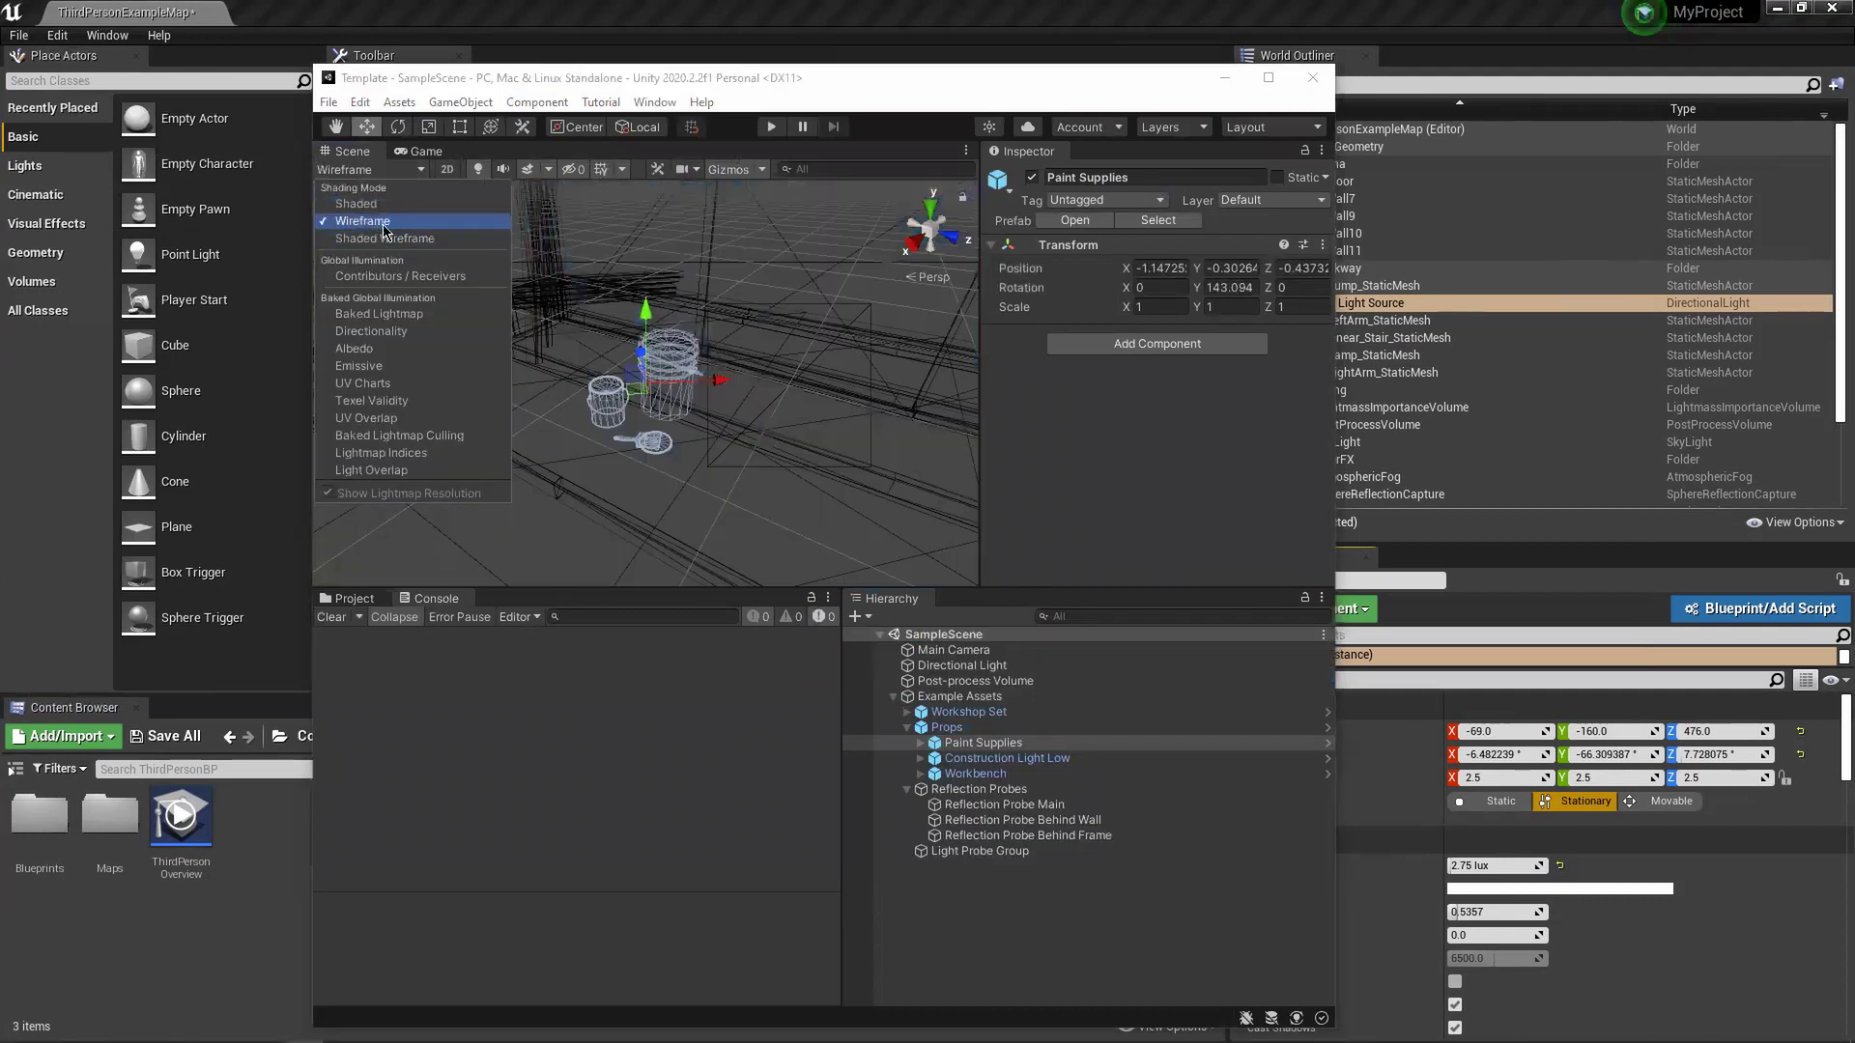
- Orient Unity's Scene view to look at Paint Supplies from the top
left_click(930, 238)
mouse_move(715, 396)
right_mouse_down()
mouse_move(704, 696)
mouse_move(714, 555)
mouse_move(775, 532)
right_mouse_up()
left_click(948, 238)
left_click(930, 210)
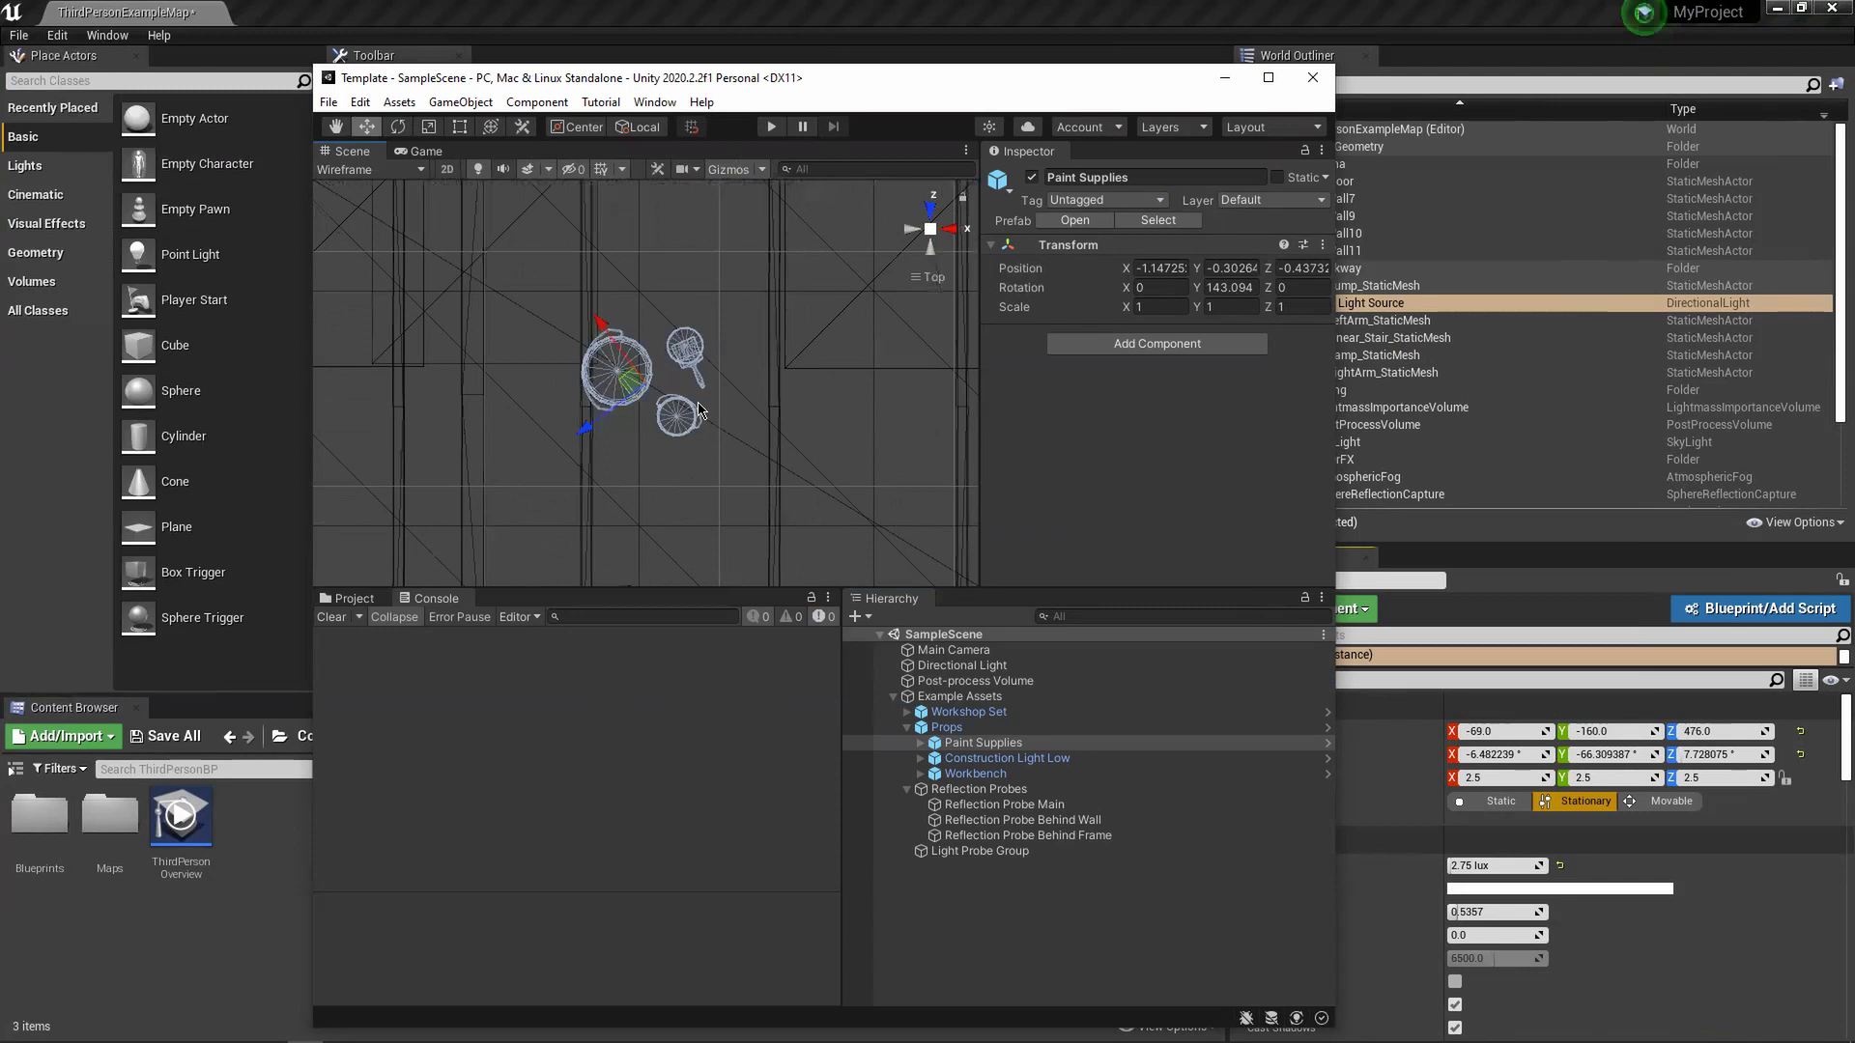
- Return to Unreal Engine, inspect the level from the top and switch the viewport back to Perspective
left_click(411, 8)
scroll(712, 431, "down", 8)
scroll(795, 484, "up", 7)
scroll(782, 474, "up", 1)
right_click_drag(558, 292, 738, 518)
left_click(382, 152)
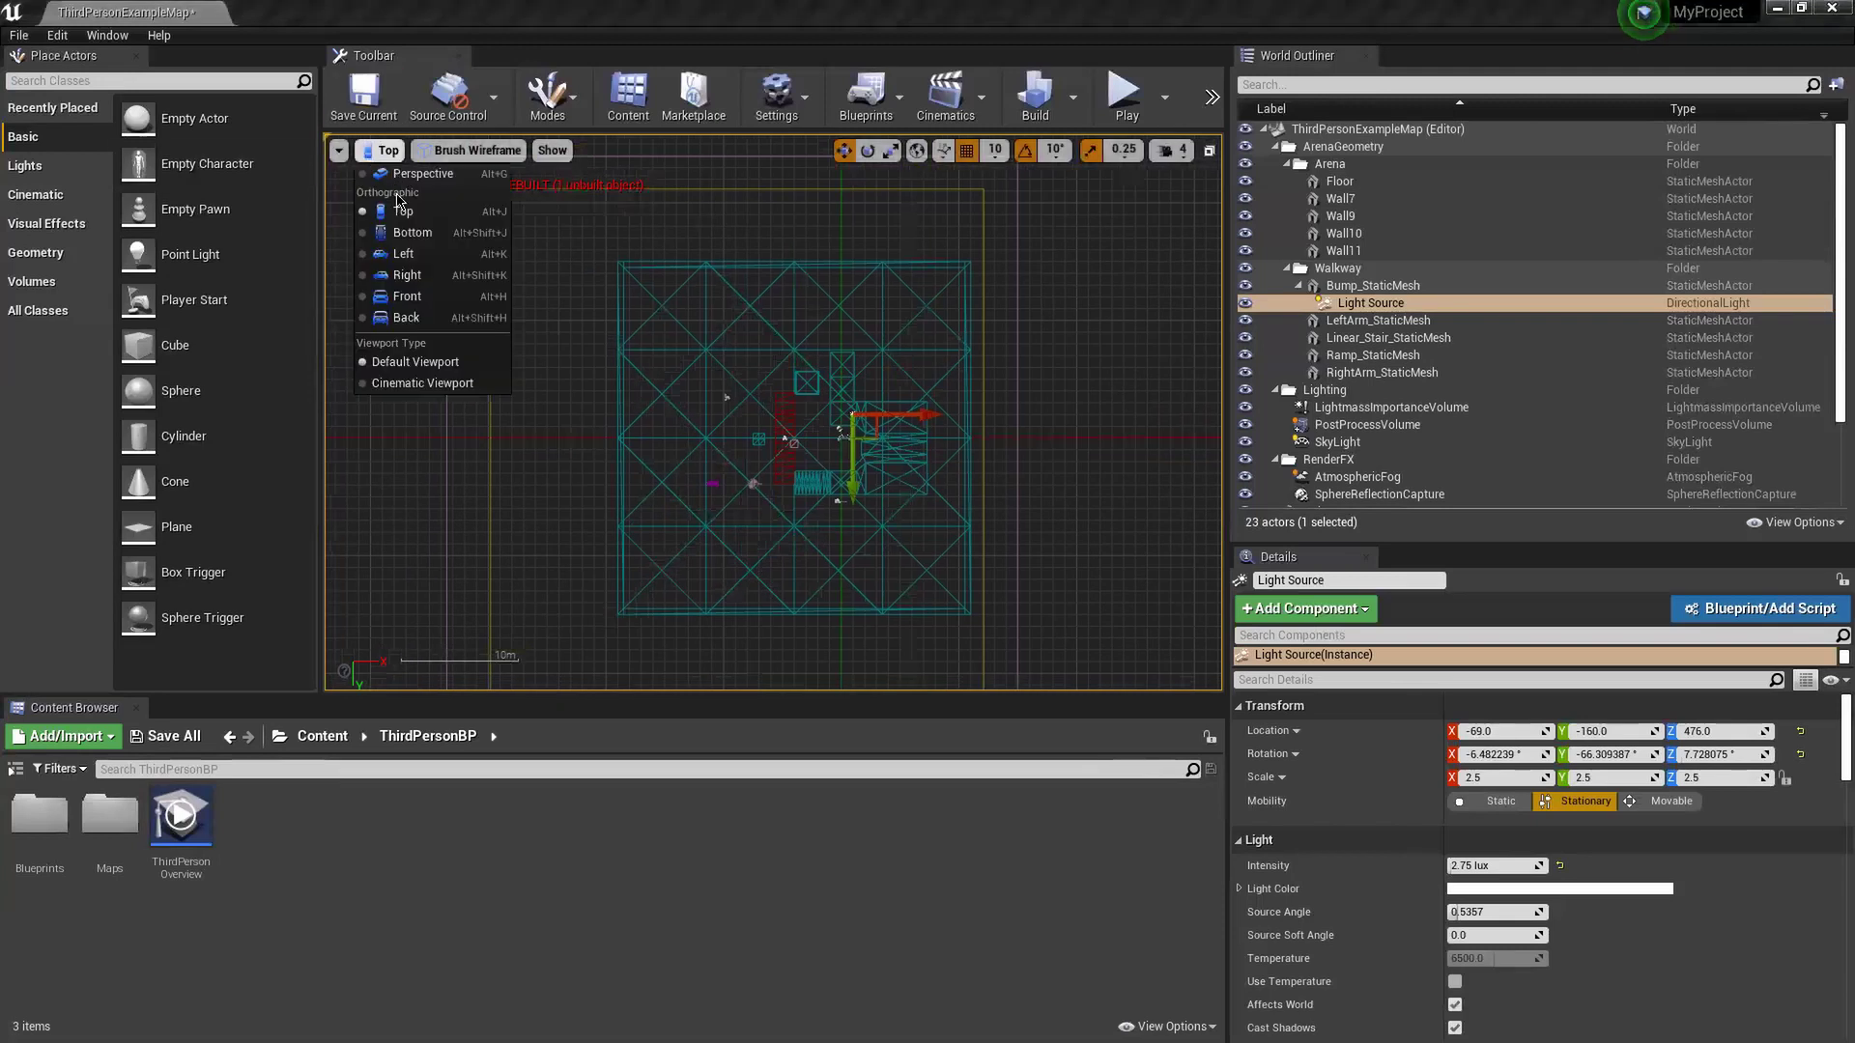
left_click(419, 174)
- Set the viewport's view mode to Unlit and look around the level
left_click(473, 150)
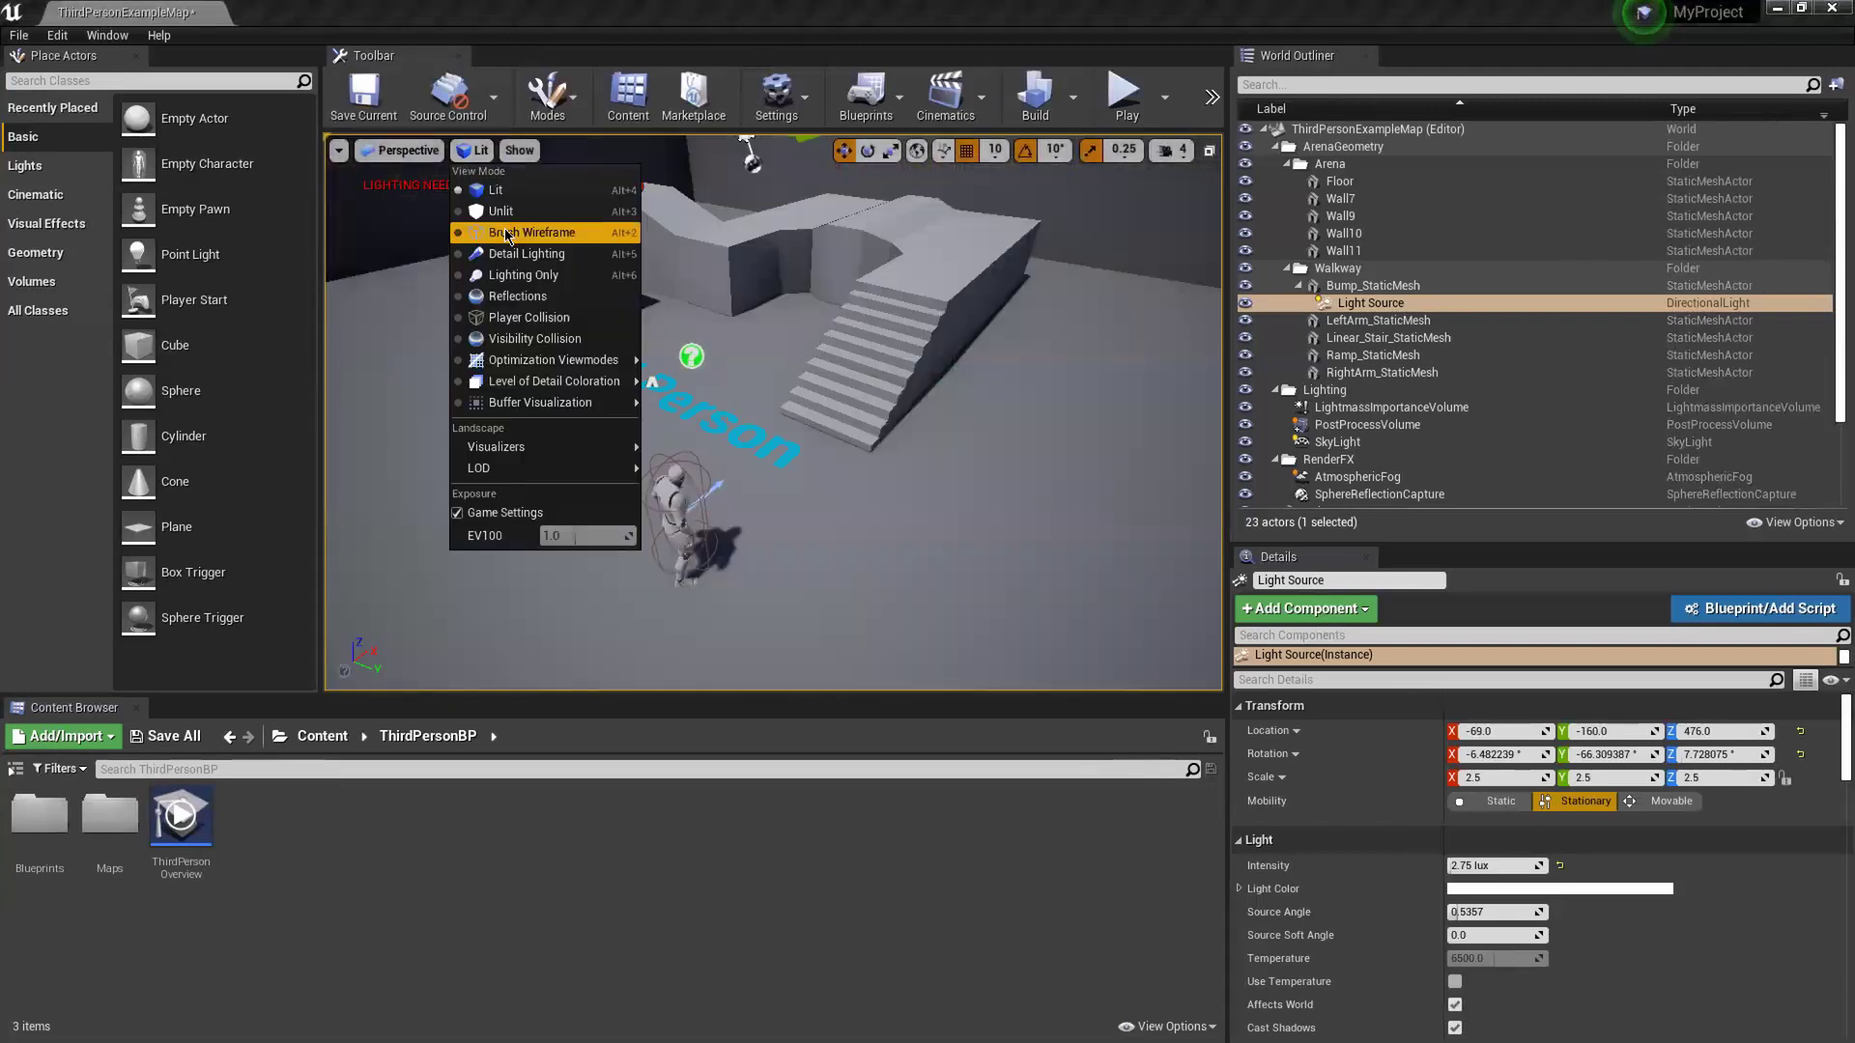
left_click(503, 211)
right_click_drag(641, 333, 523, 213)
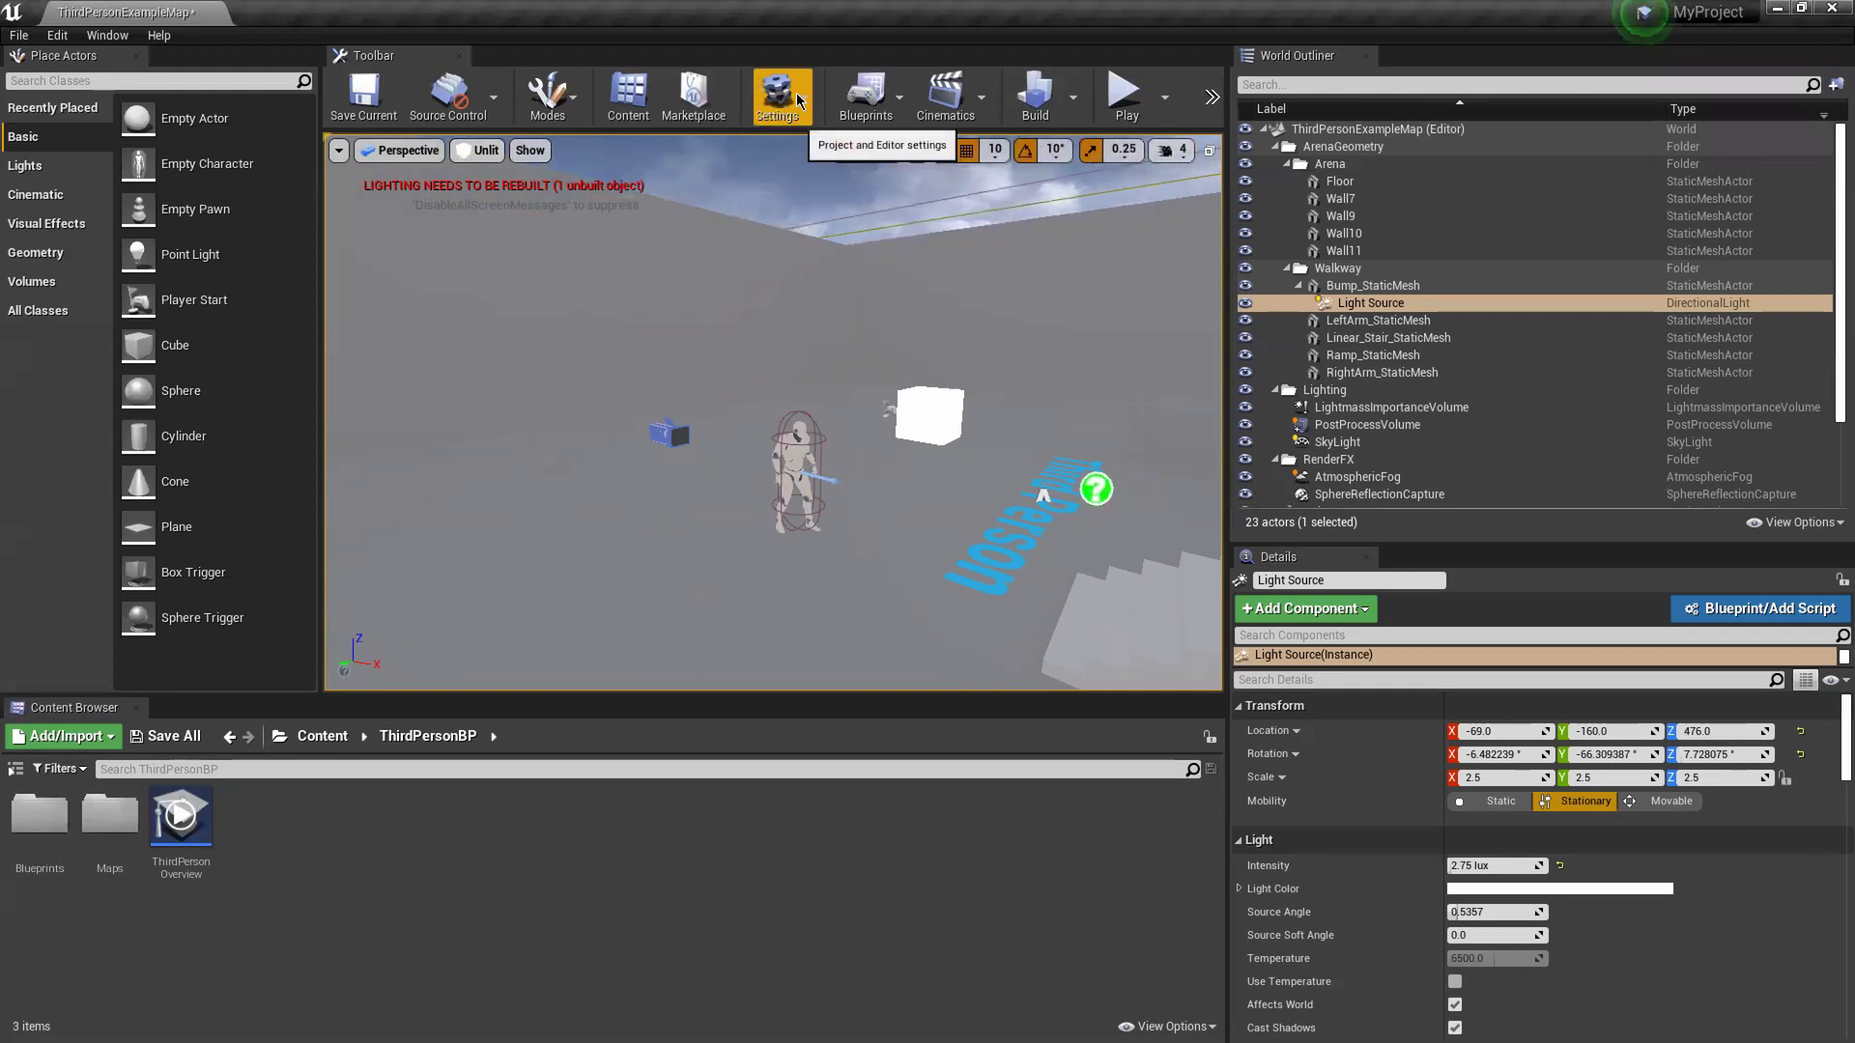
right_click_drag(561, 291, 730, 410)
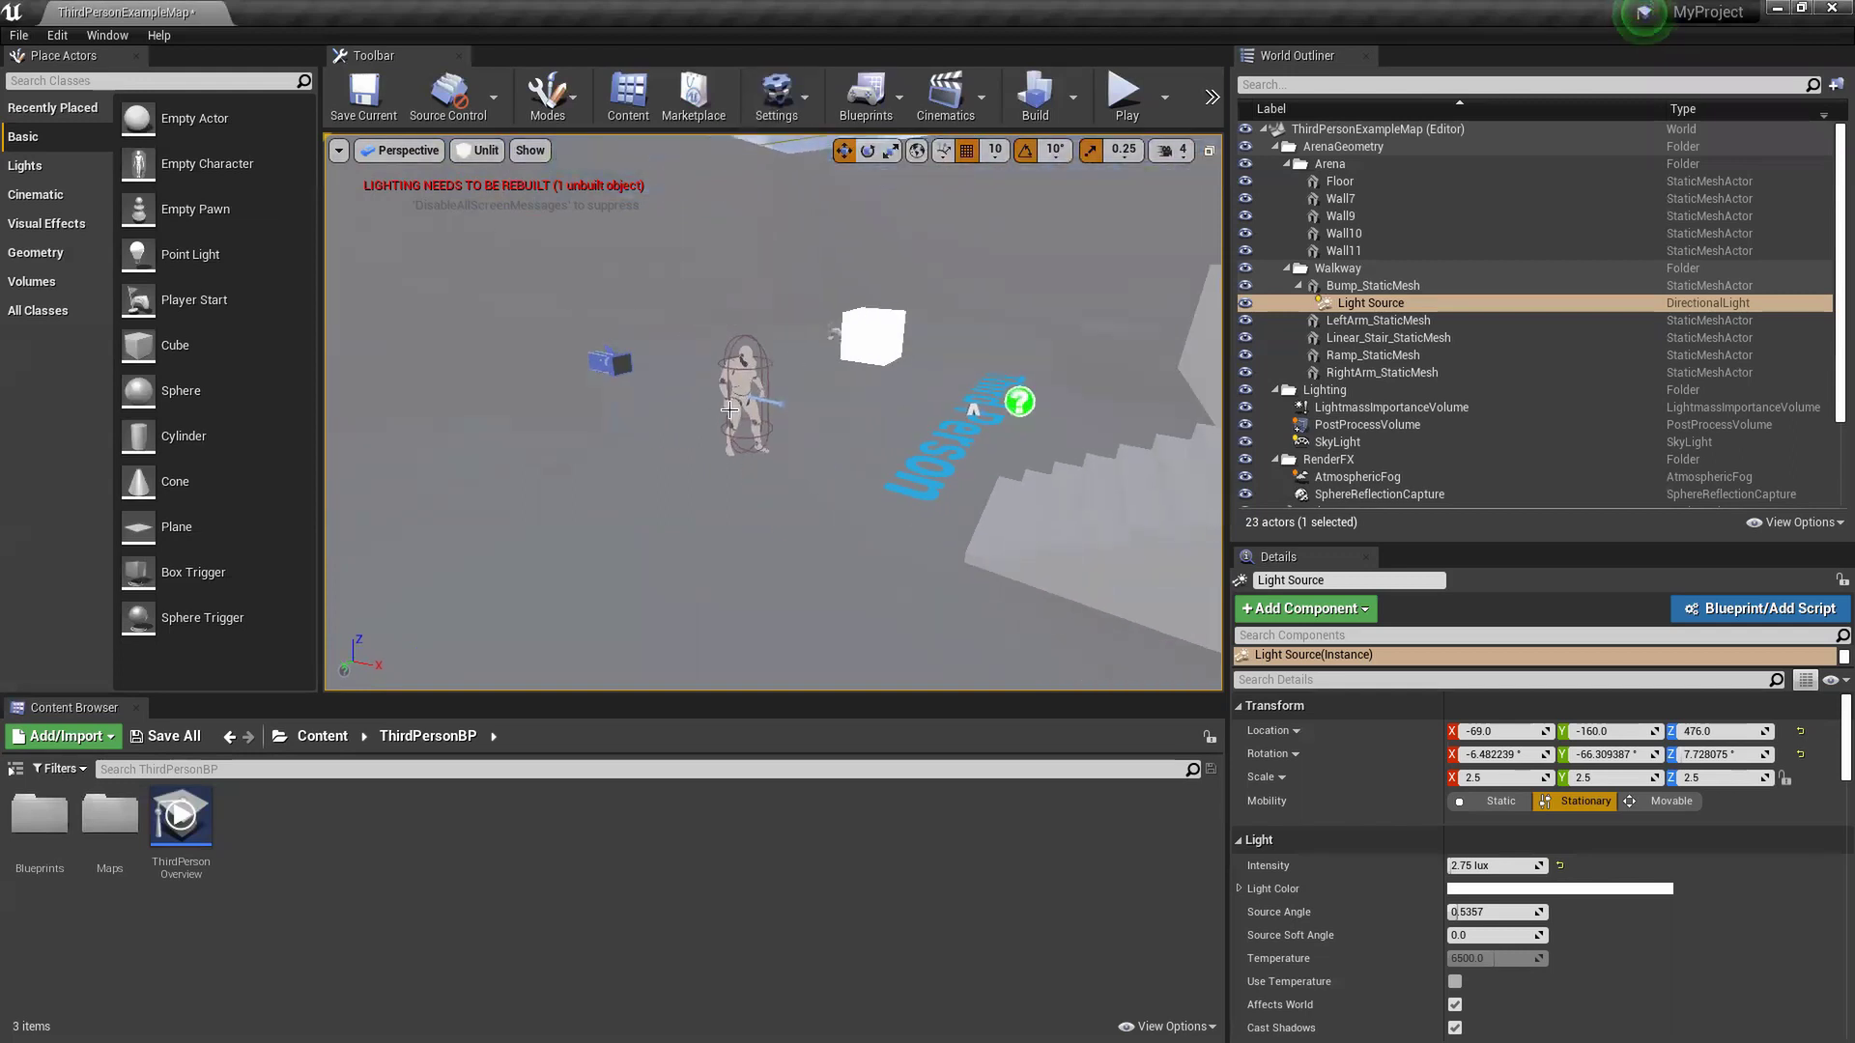
- In the Engine Scalability Settings, set Resolution Scale to 13%, Anti-Aliasing to Low and View Distance to Near
left_click(778, 100)
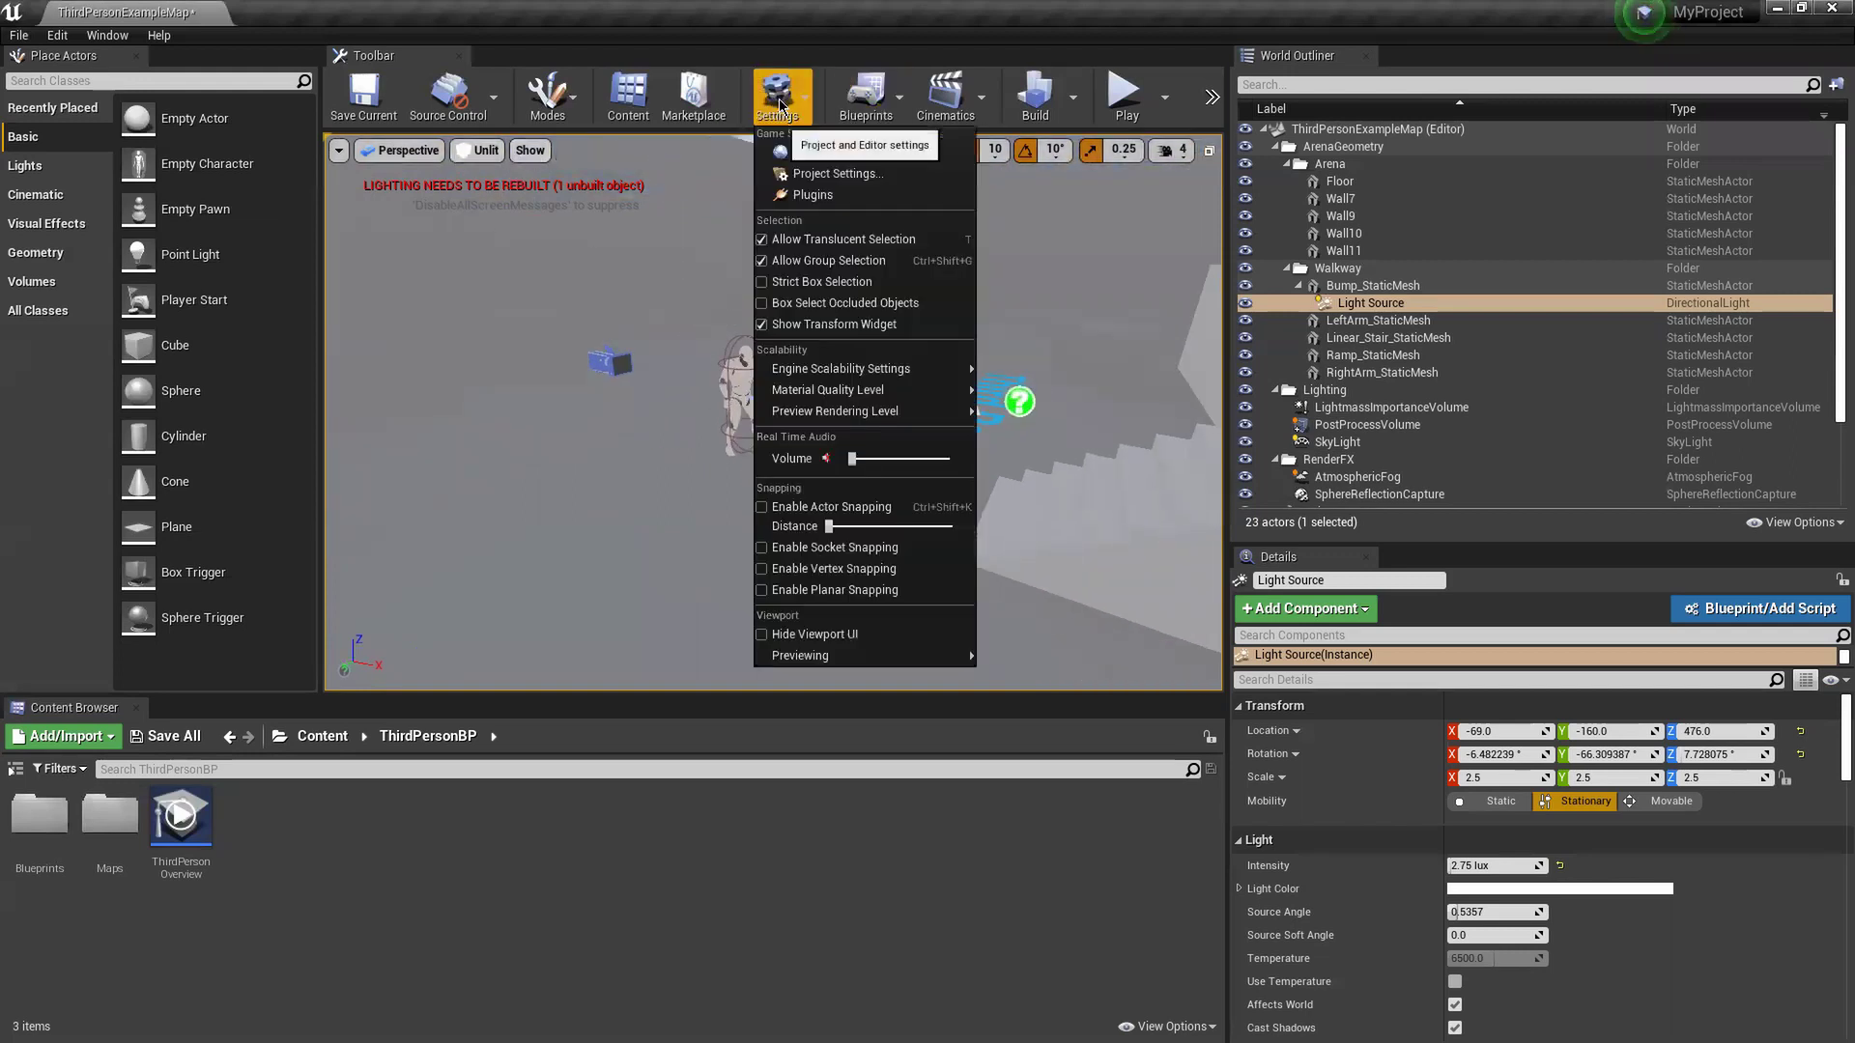
mouse_move(870, 371)
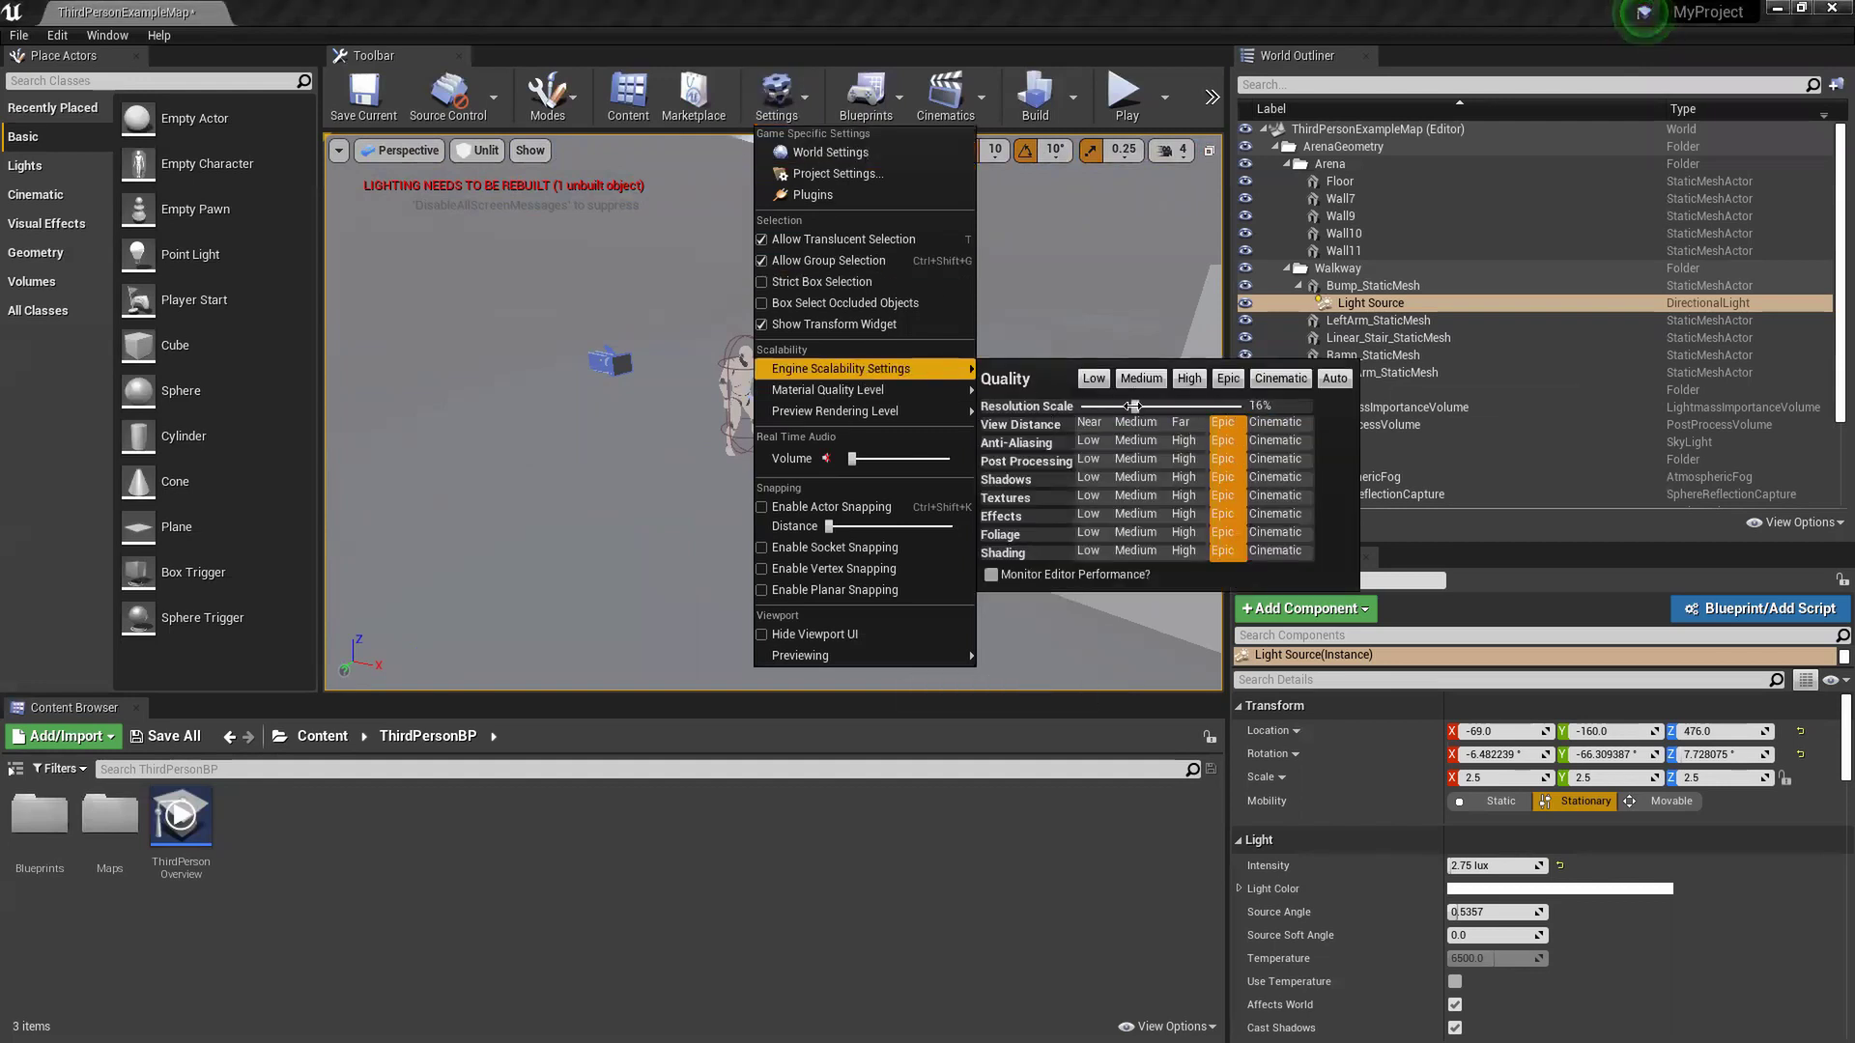
left_click(1093, 443)
left_click(1092, 426)
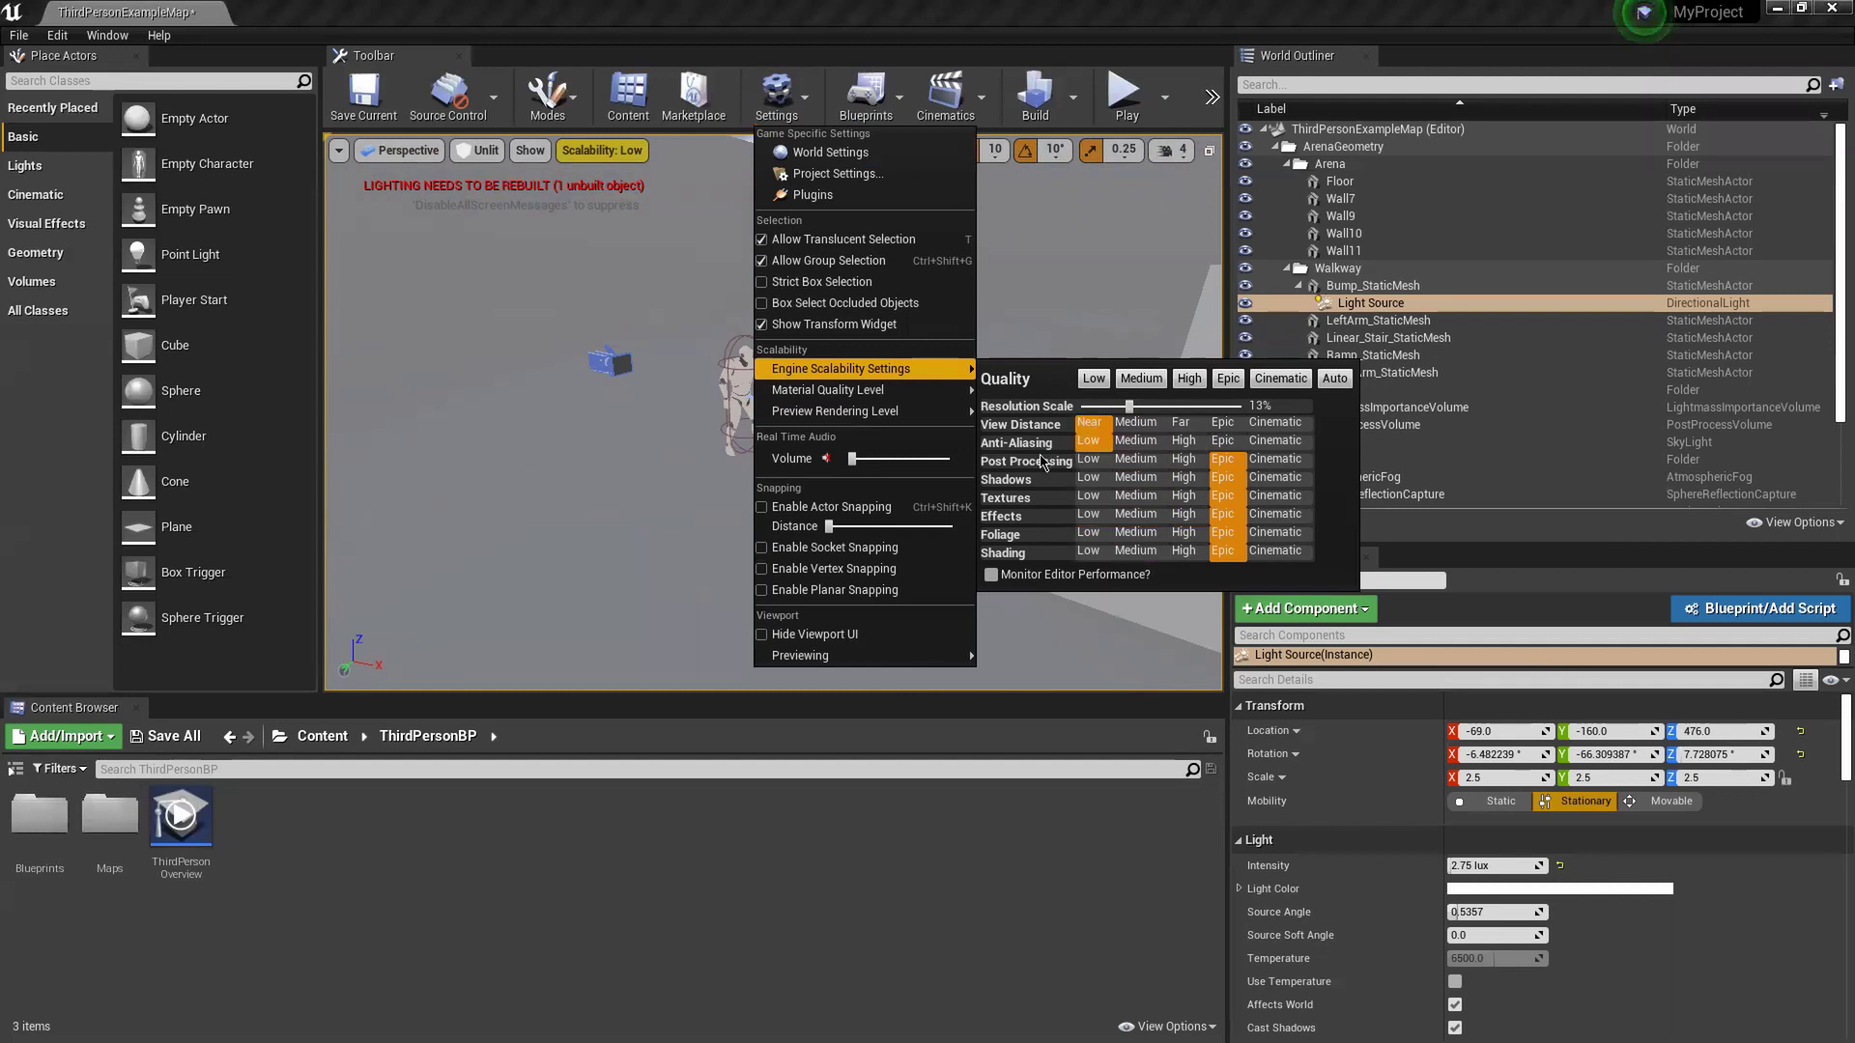
- Set the Shading quality to Low in the Engine Scalability Settings
left_click(1089, 551)
left_click(894, 841)
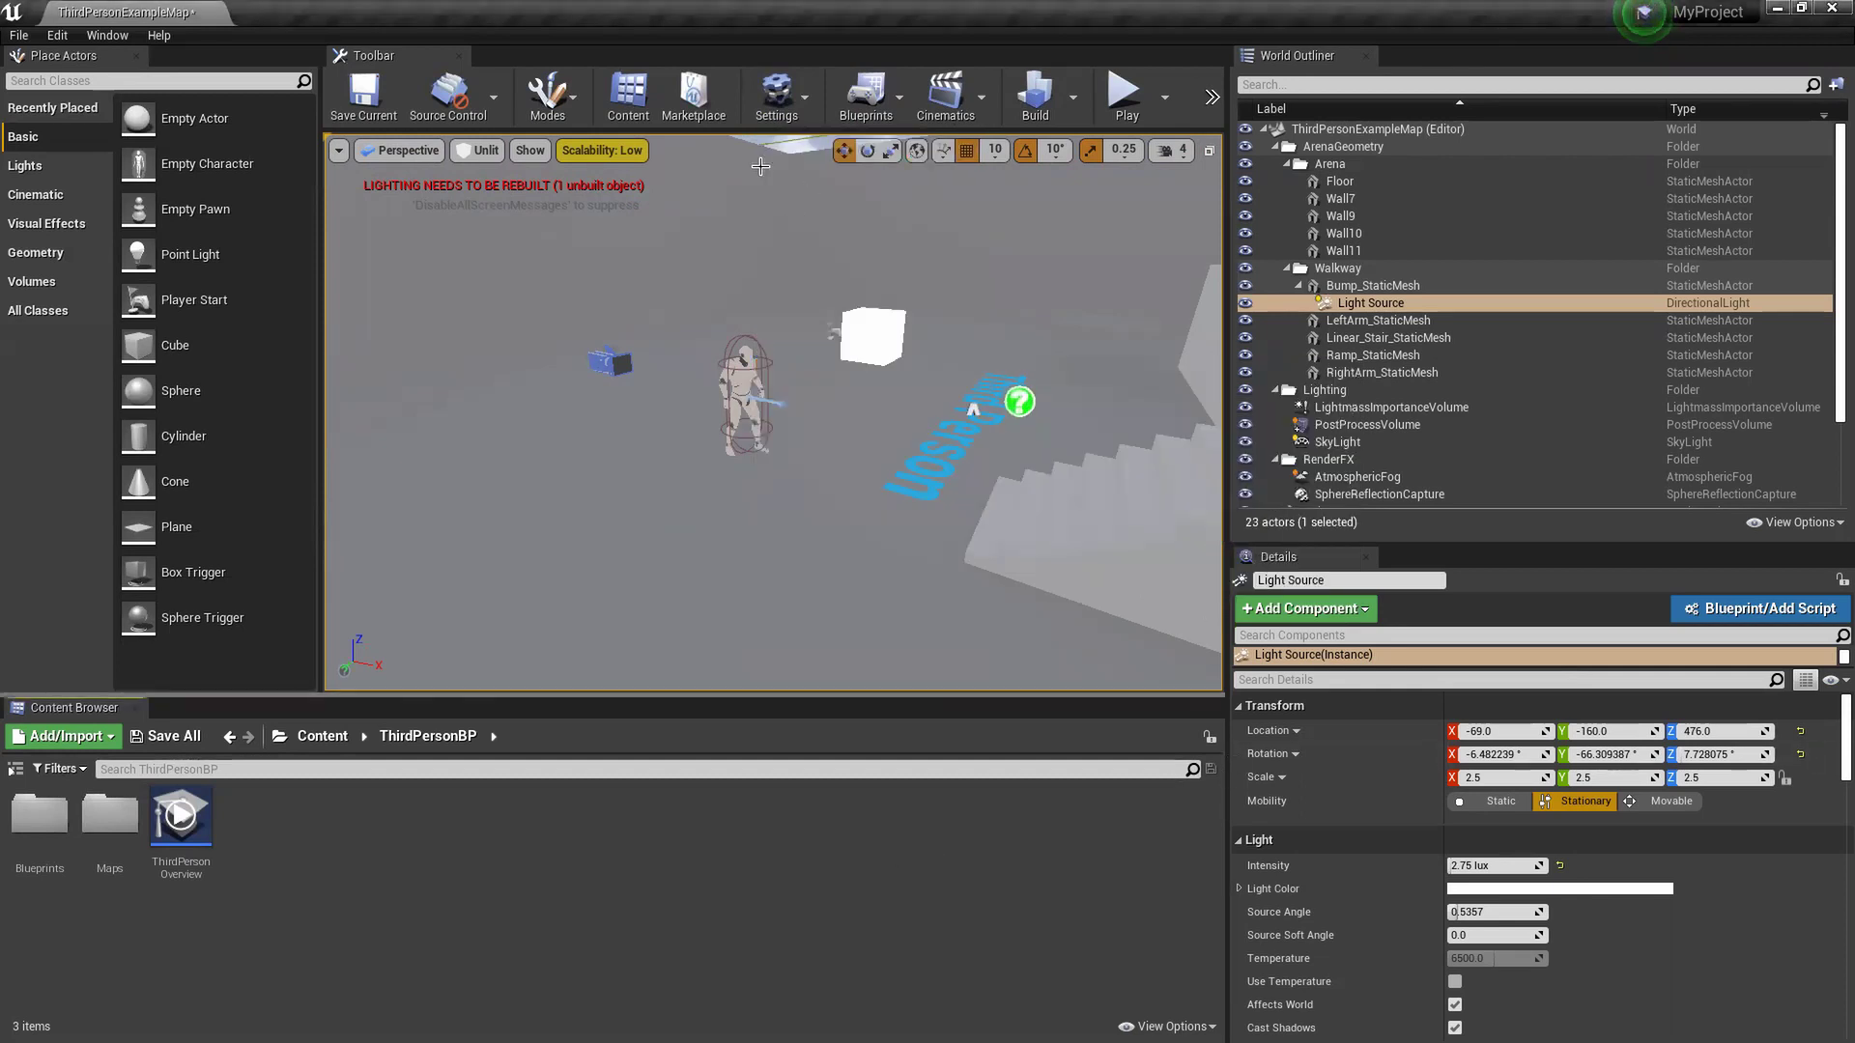
- Create a material named NewMaterial in the ThirdPersonBP folder and open it for editing
right_click(353, 833)
left_click(414, 440)
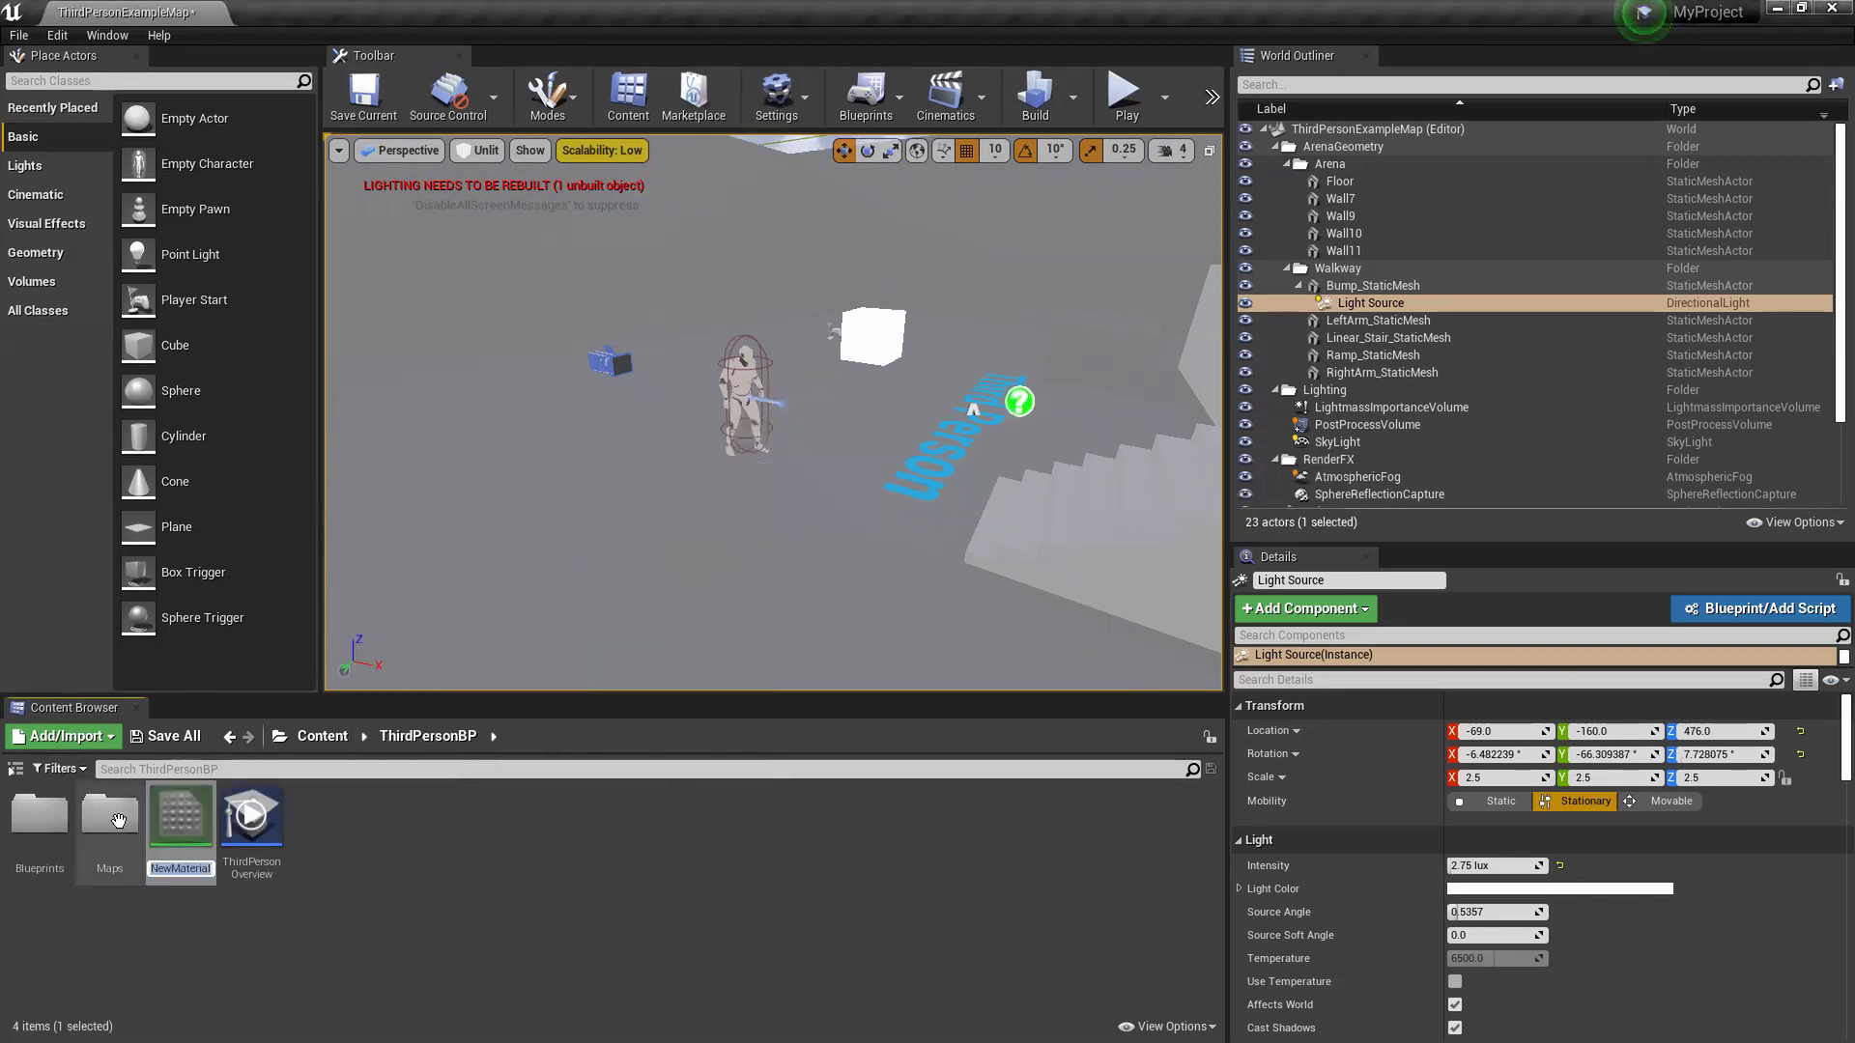
double_click(181, 817)
left_click(595, 555)
right_click_drag(678, 586, 810, 565)
left_click_drag(1018, 473, 799, 498)
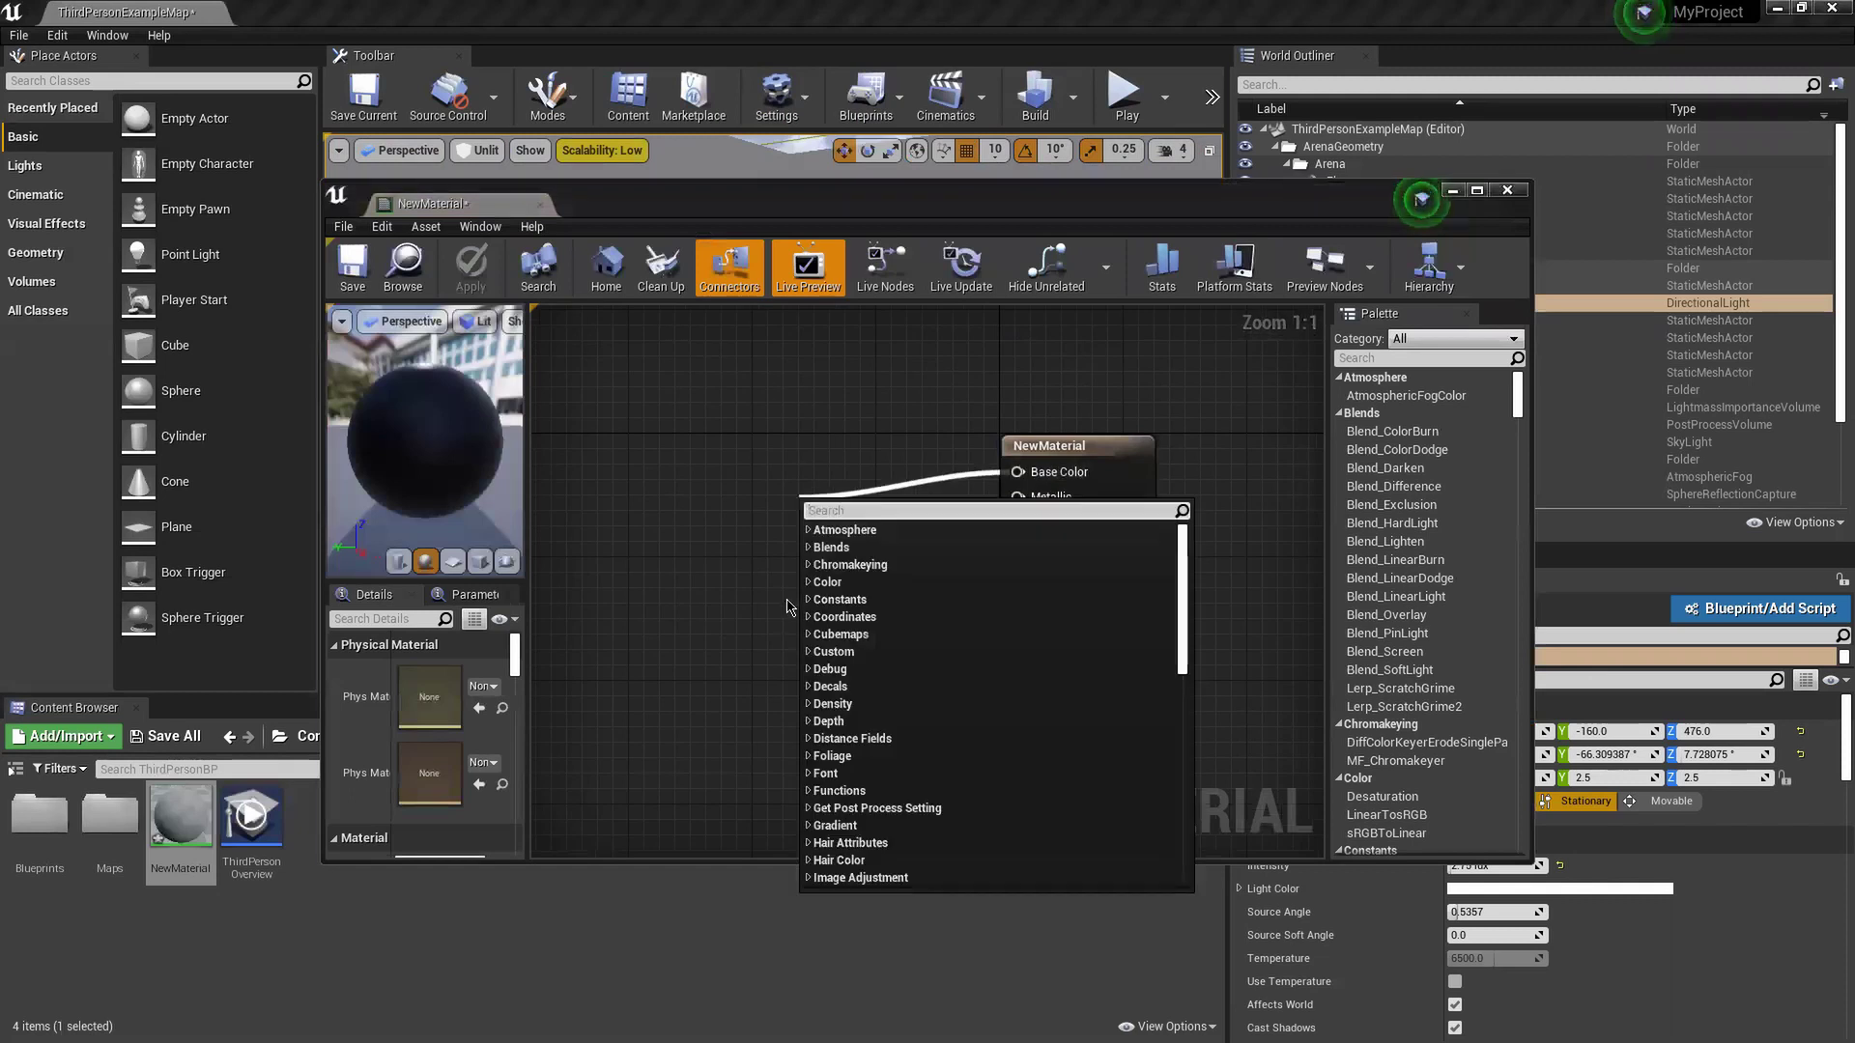
left_click(831, 583)
left_click(856, 600)
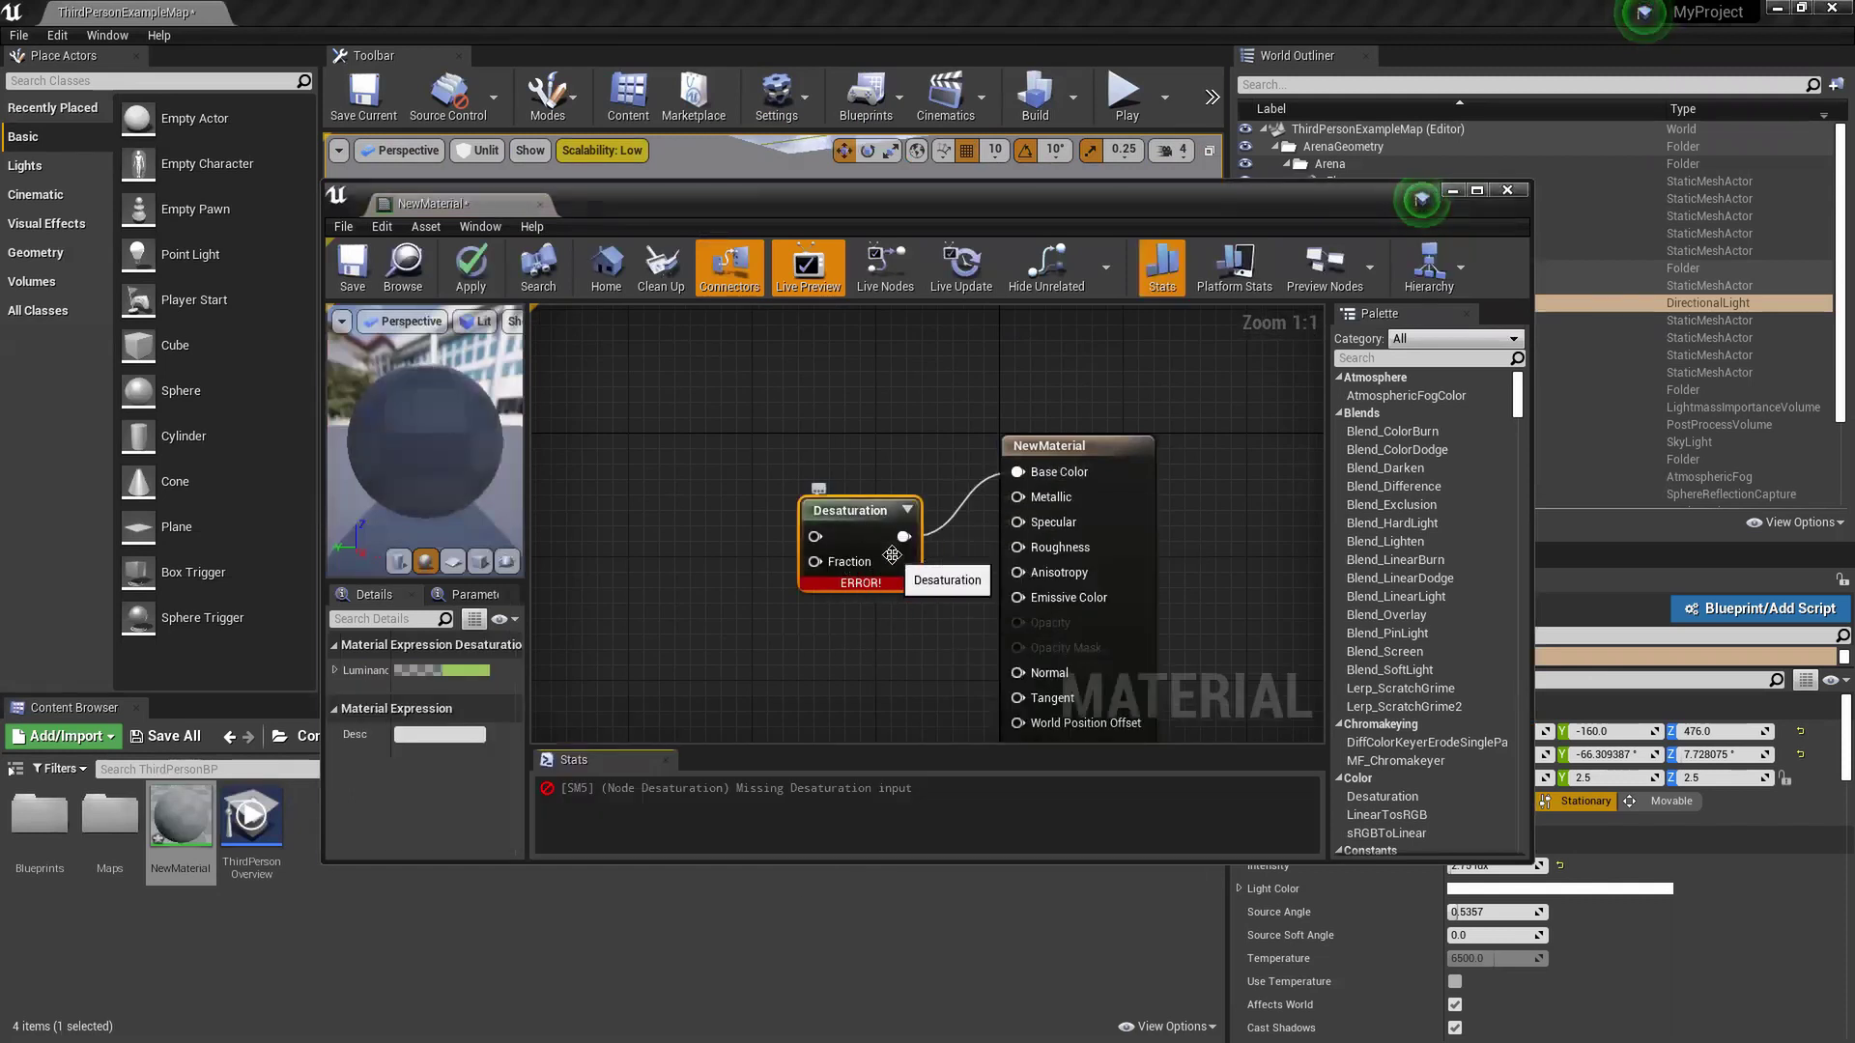
key("Delete")
- Connect a black constant three-component vector (0,0,0) to NewMaterial's Base Color and apply the material
left_click_drag(1019, 473, 861, 497)
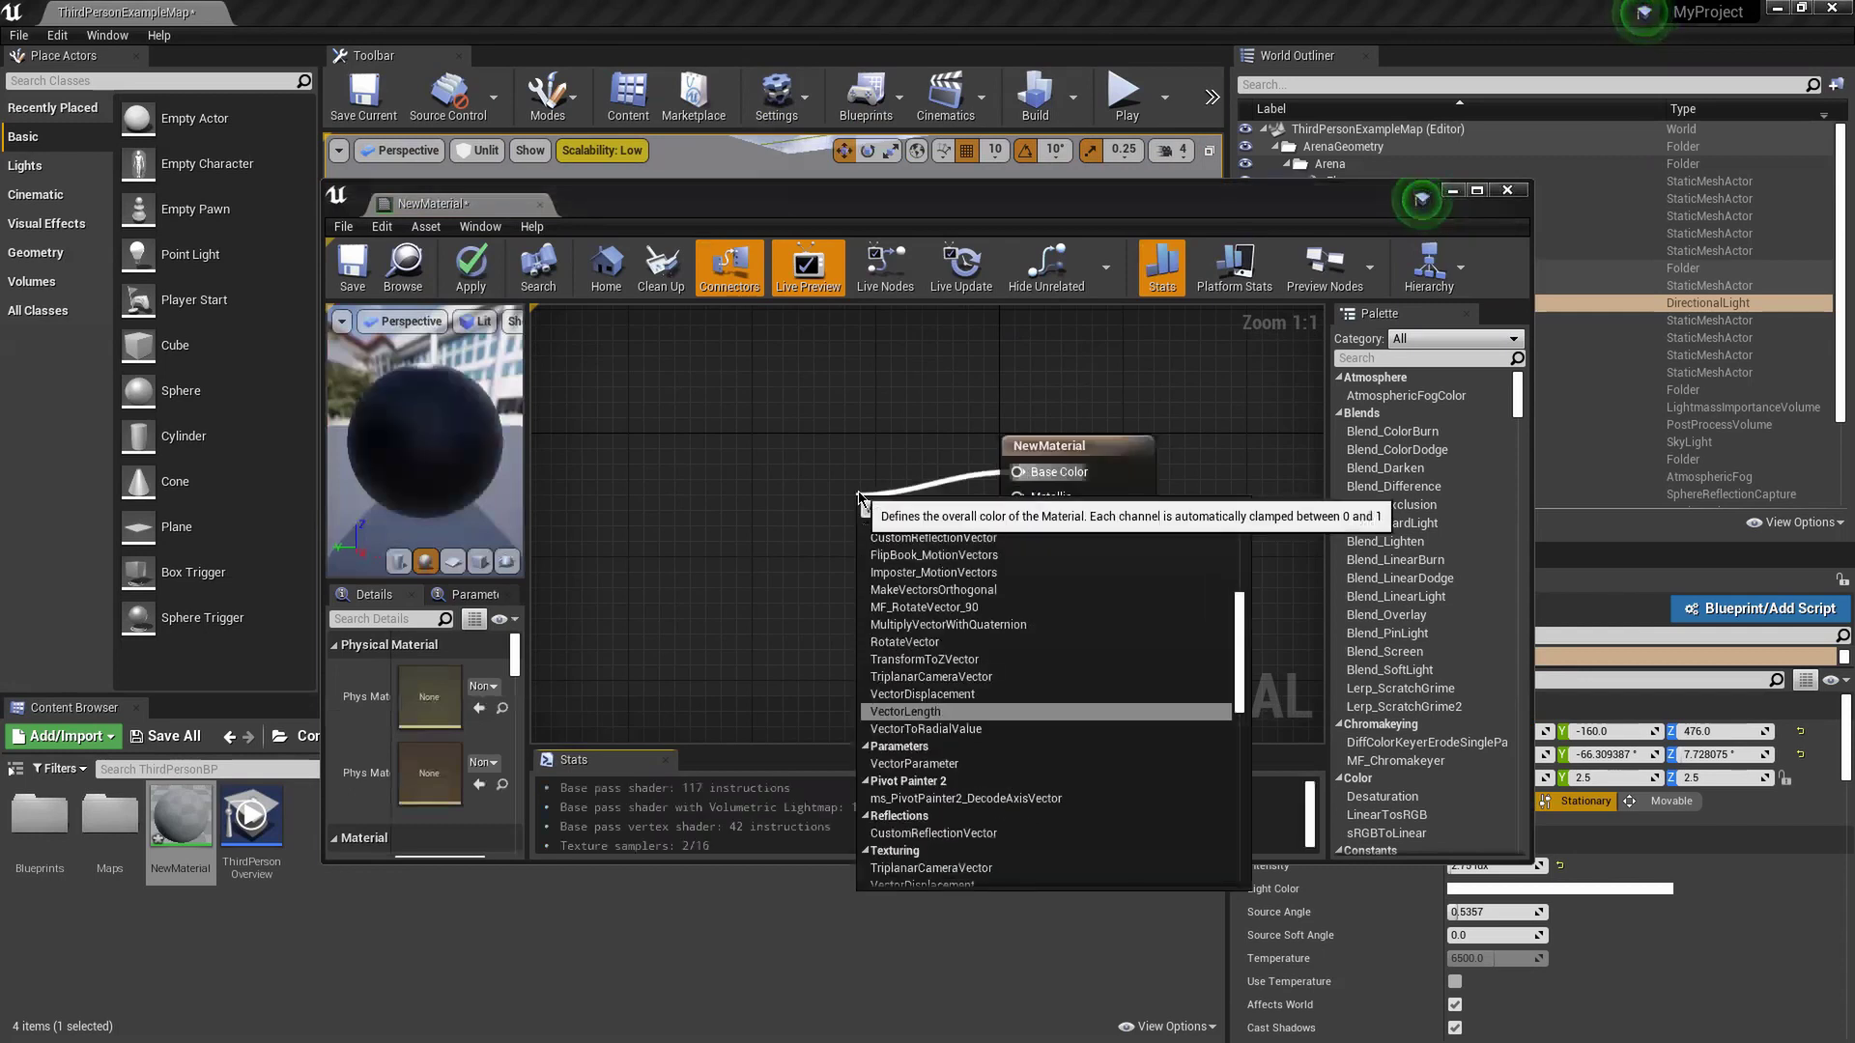
type("3")
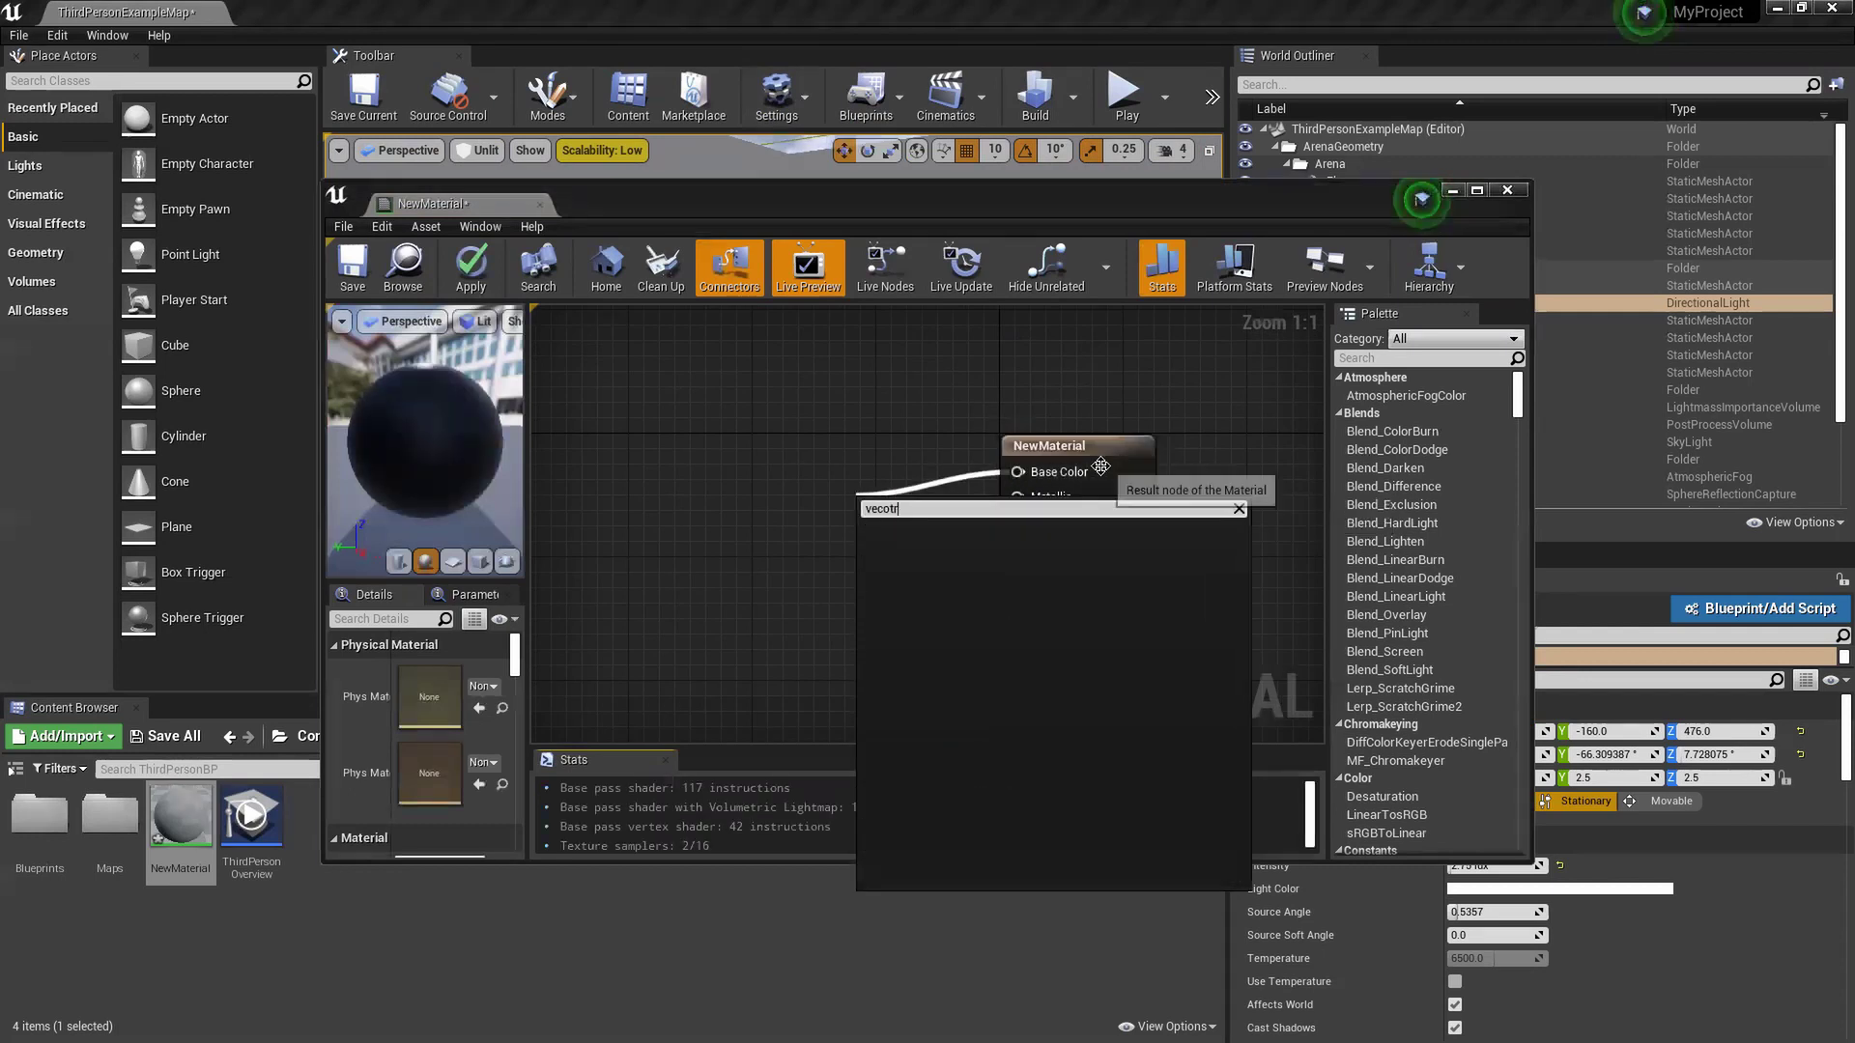
key("BackSpace")
scroll(1002, 701, "up", 6)
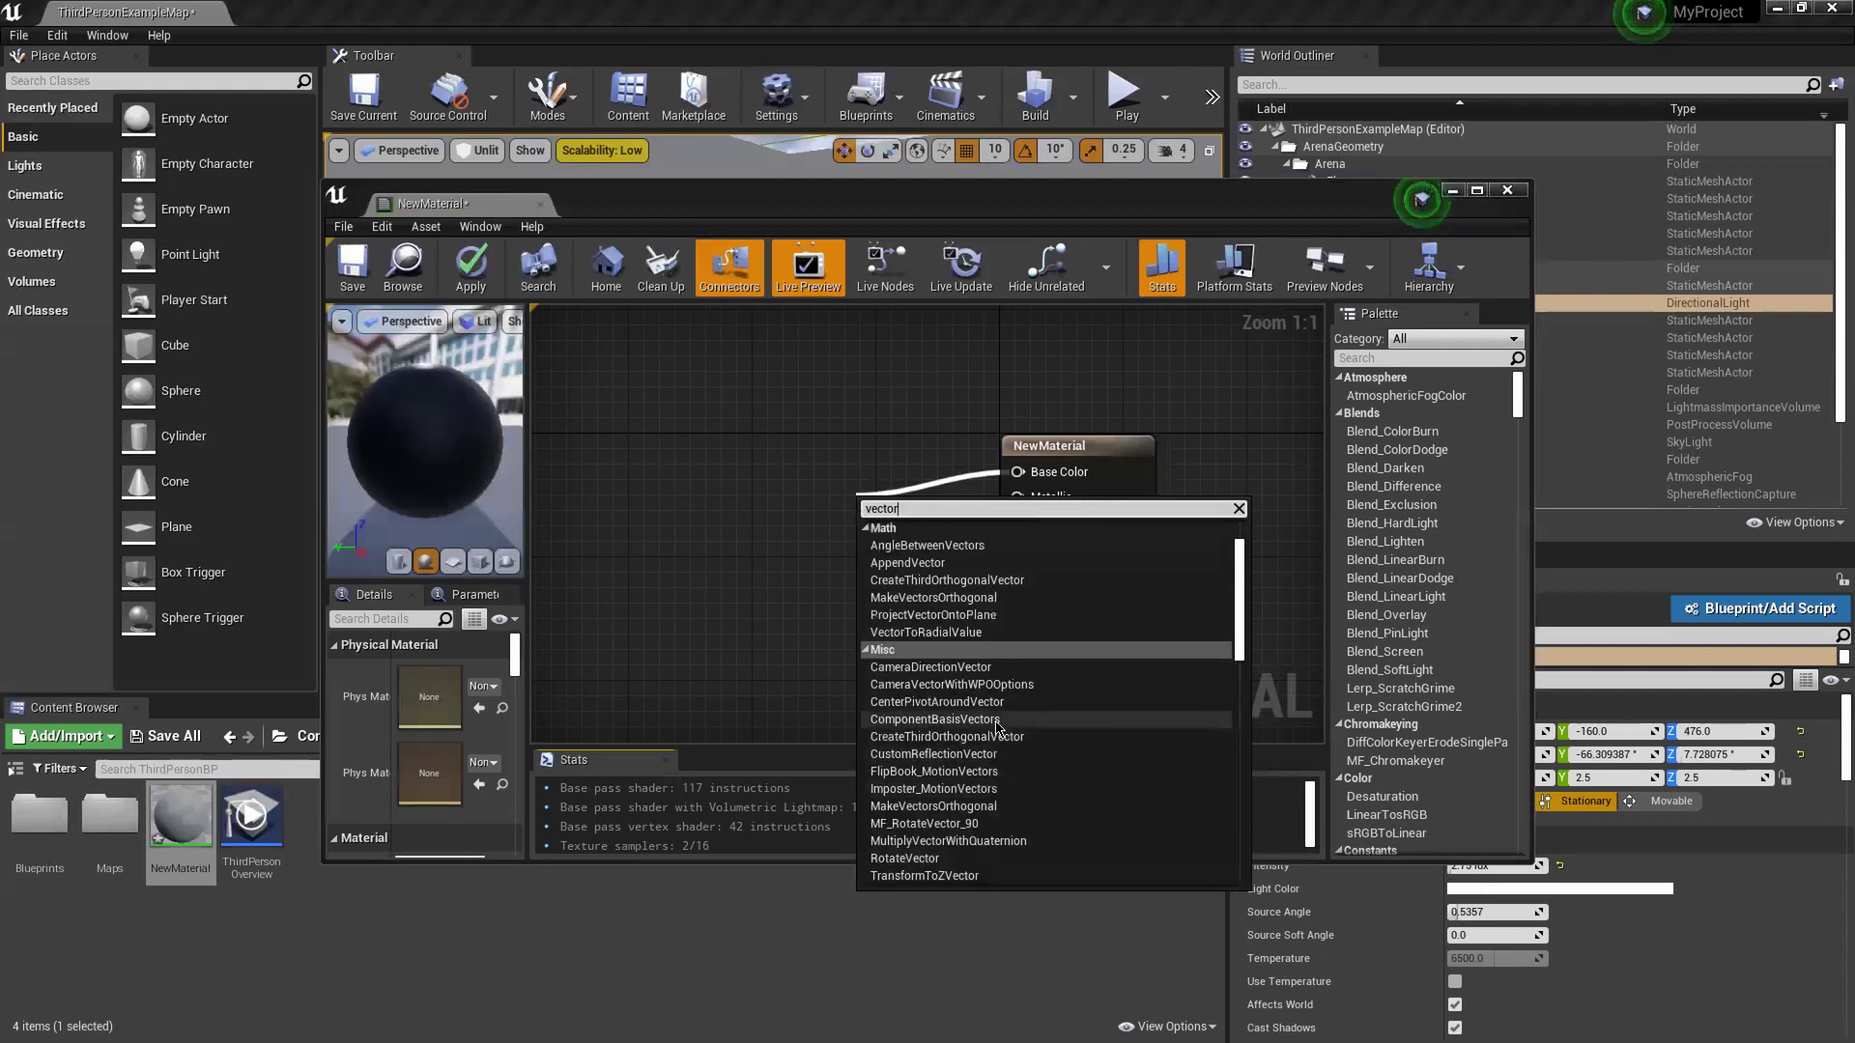
left_click(908, 565)
left_click_drag(905, 602, 739, 510)
left_click(471, 265)
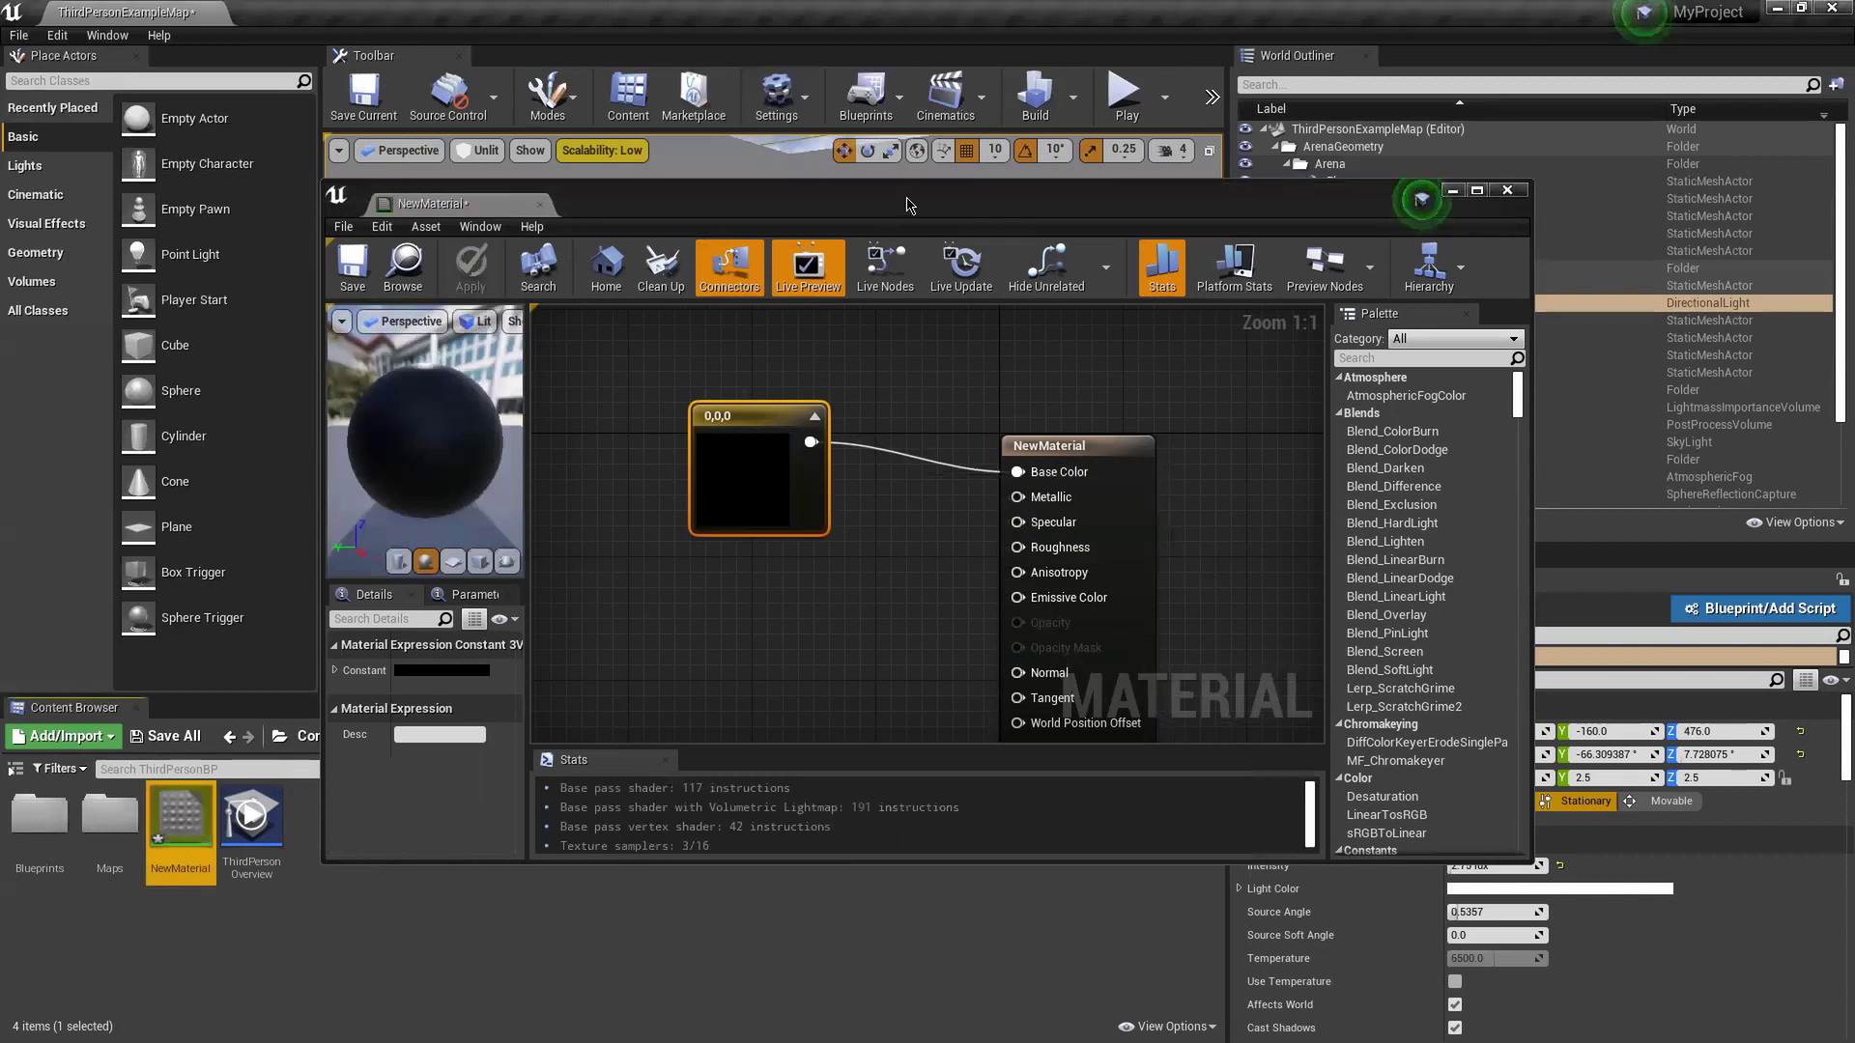
- In the browser, open the Compiling Shaders Manually video from the image results and view the shader compile queue around 0:17
left_click_drag(899, 214, 932, 281)
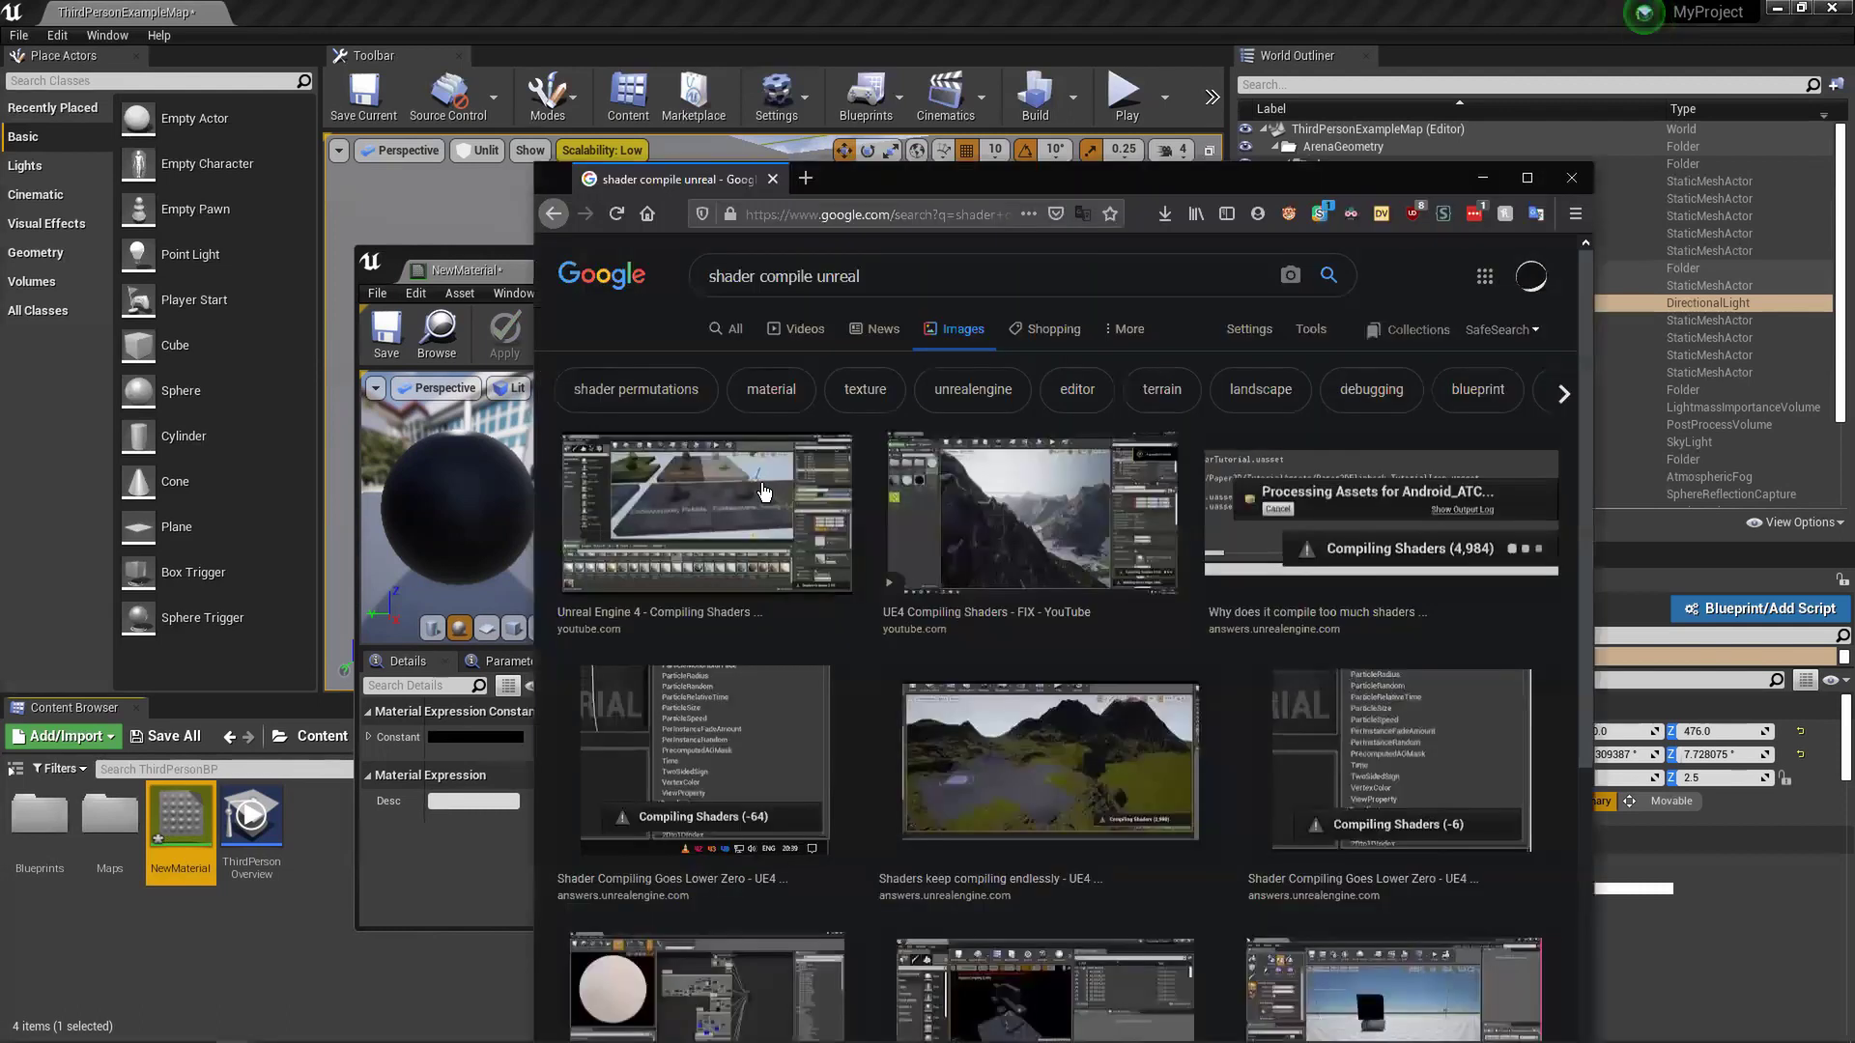
left_click(765, 493)
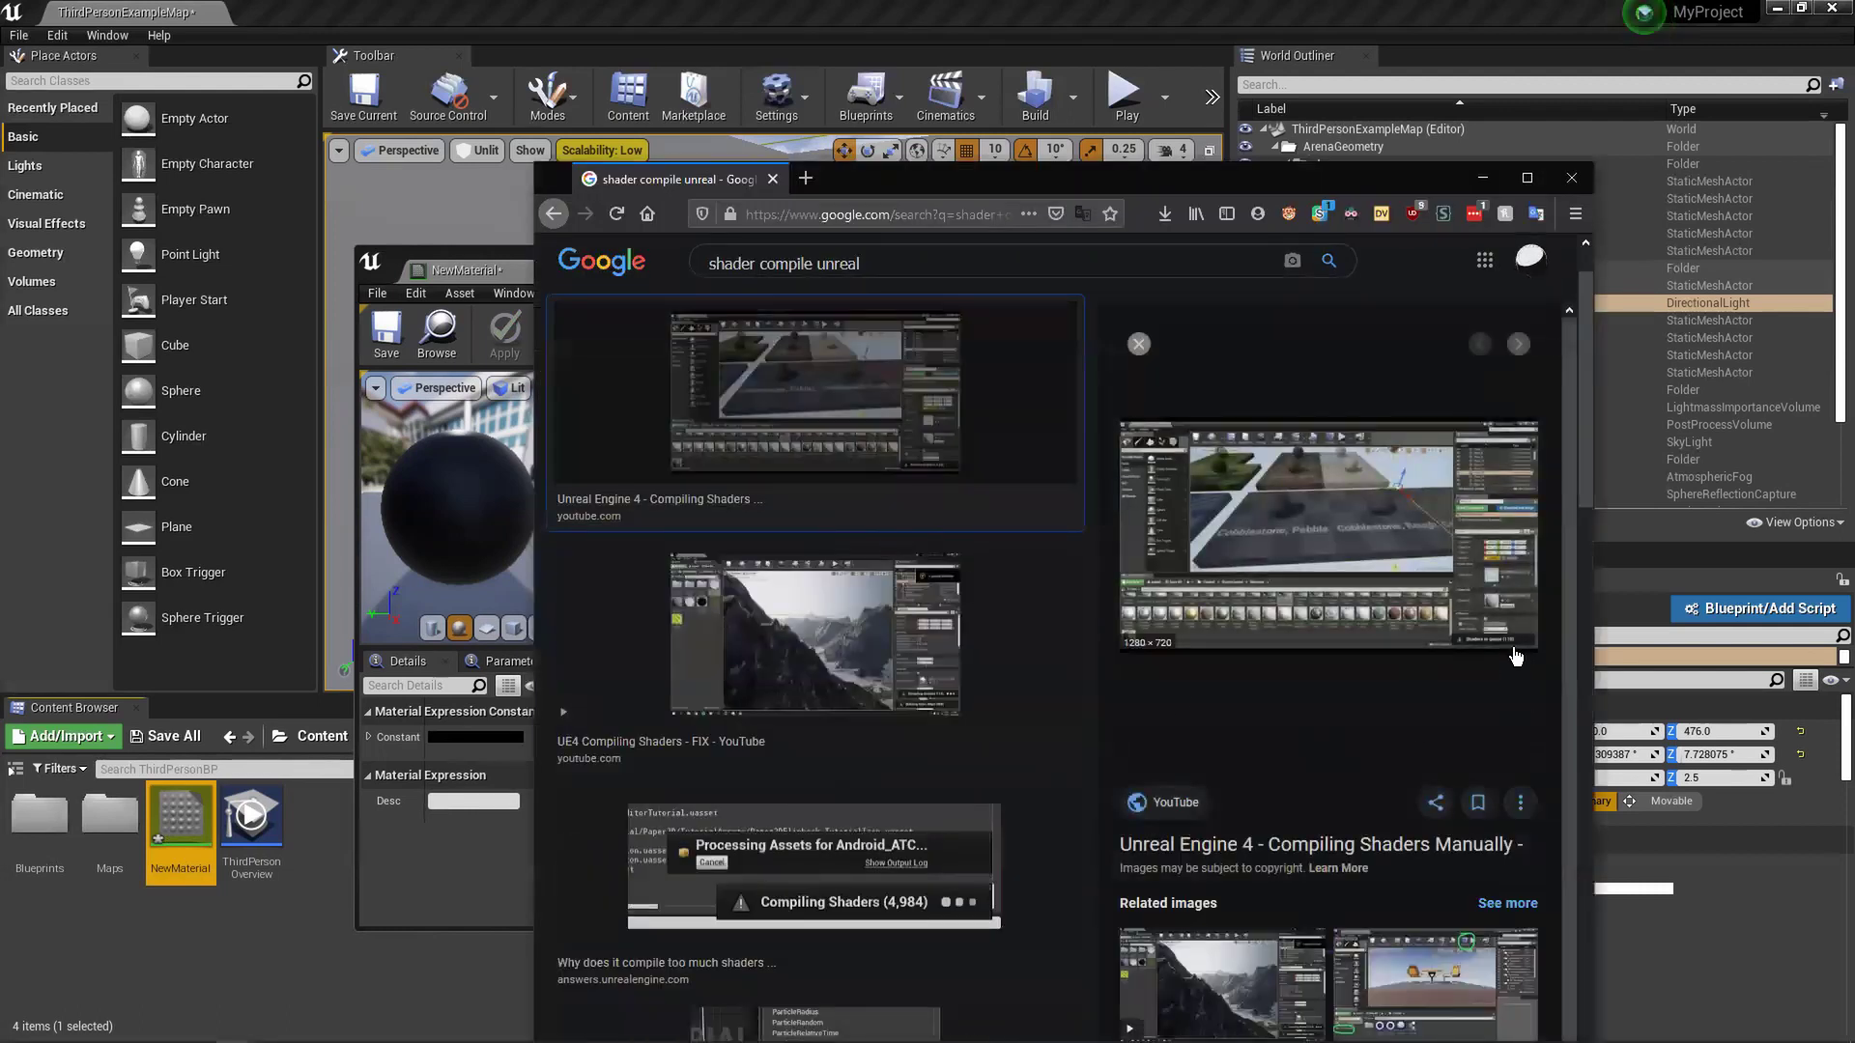
left_click(1483, 649)
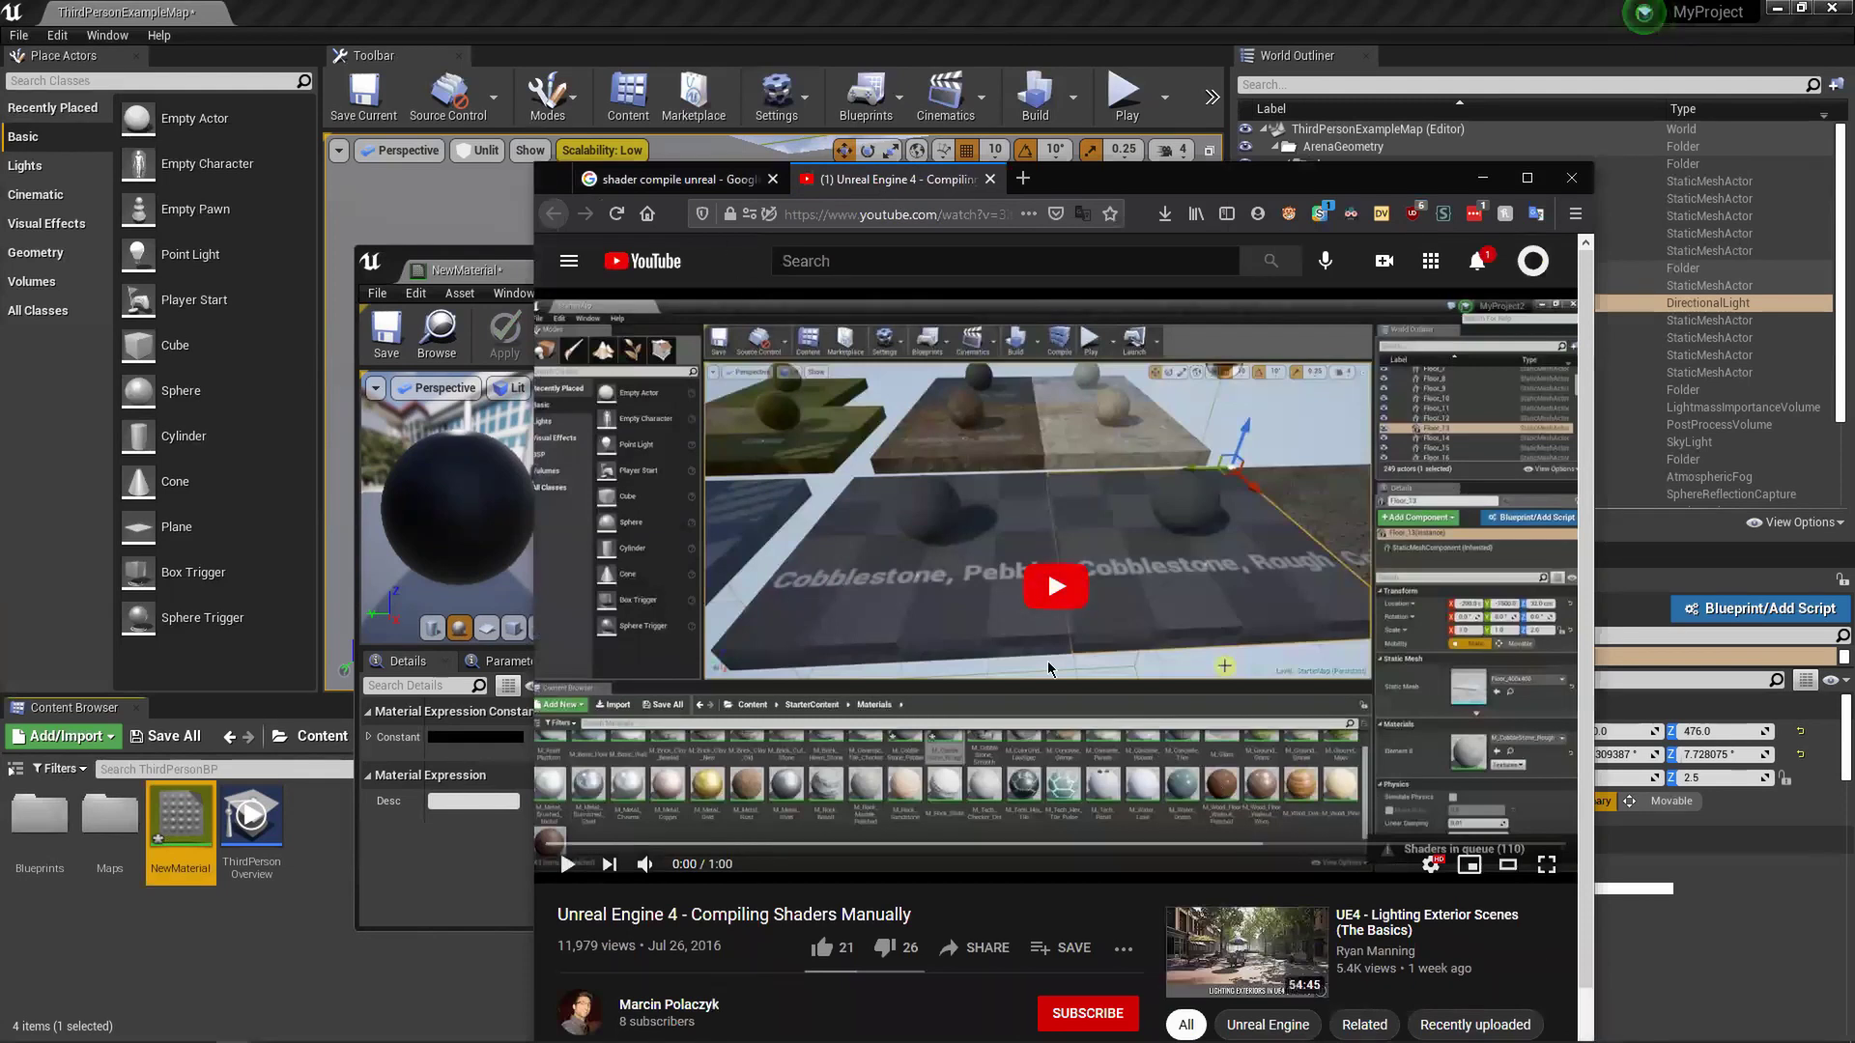
left_click(781, 845)
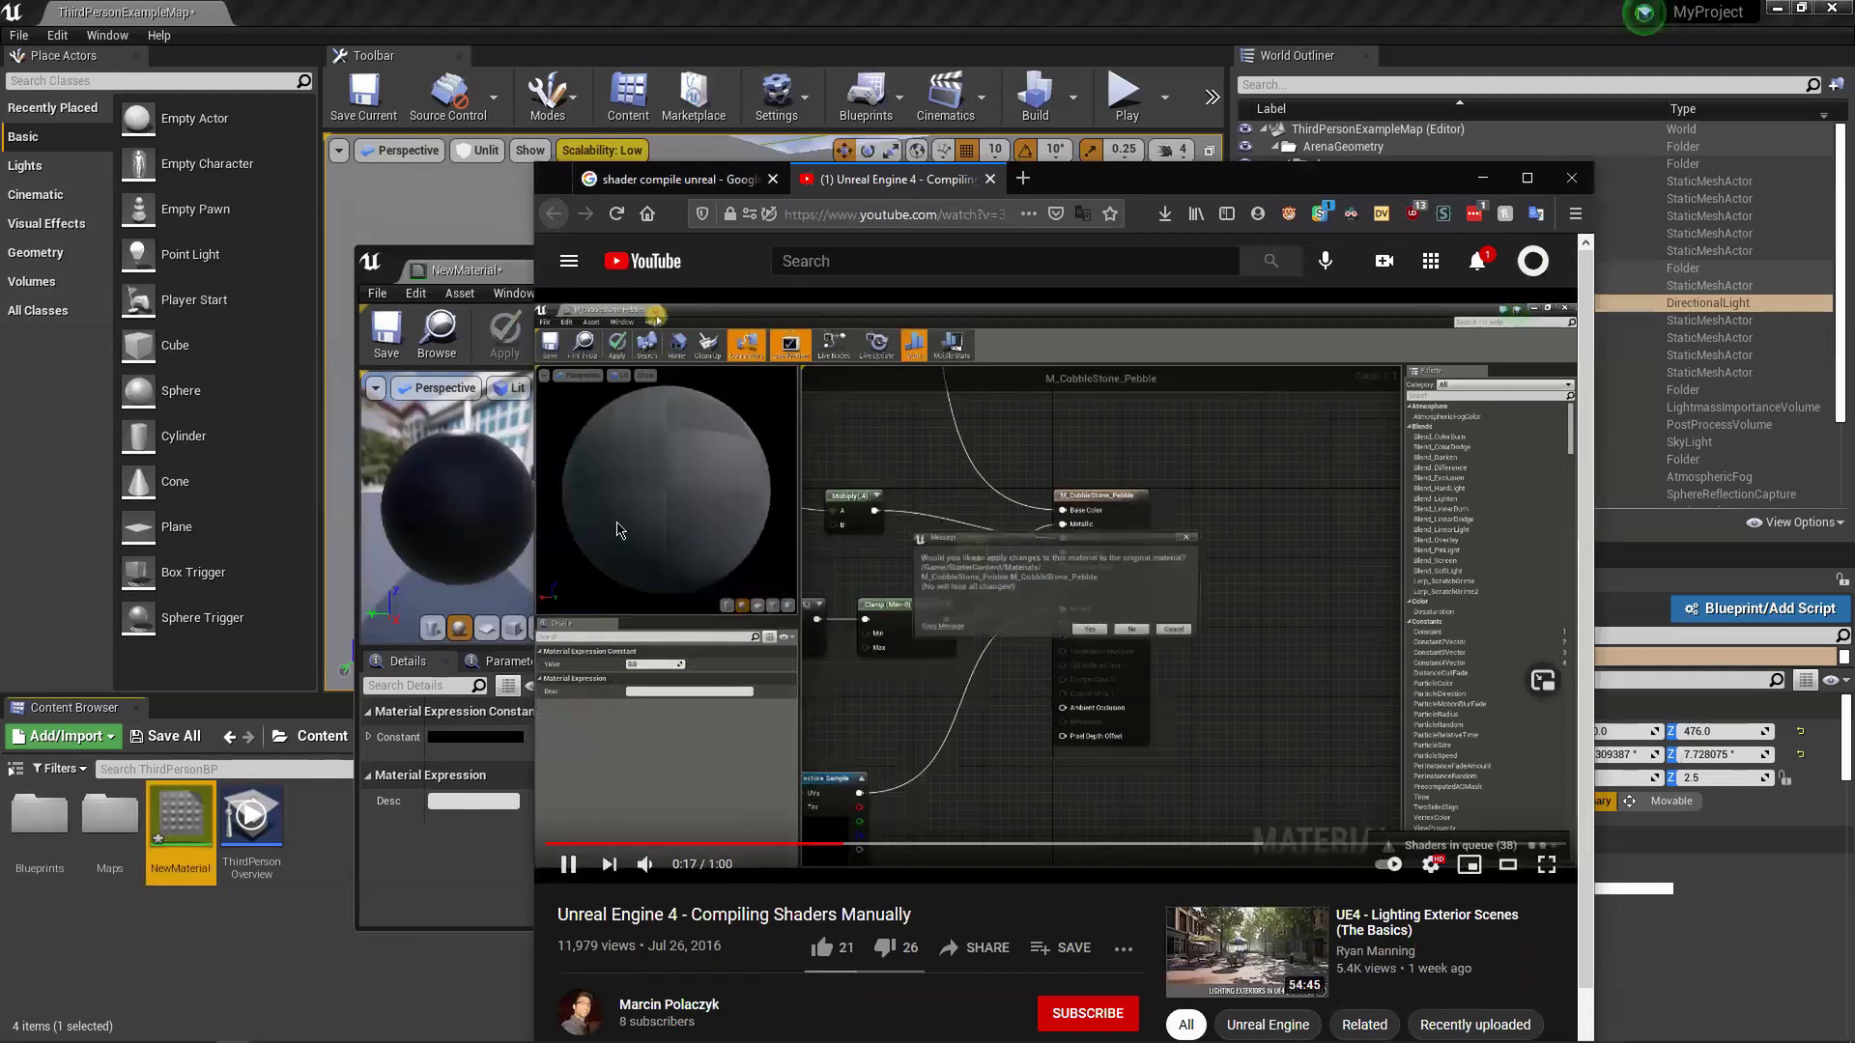
key("ctrl+w")
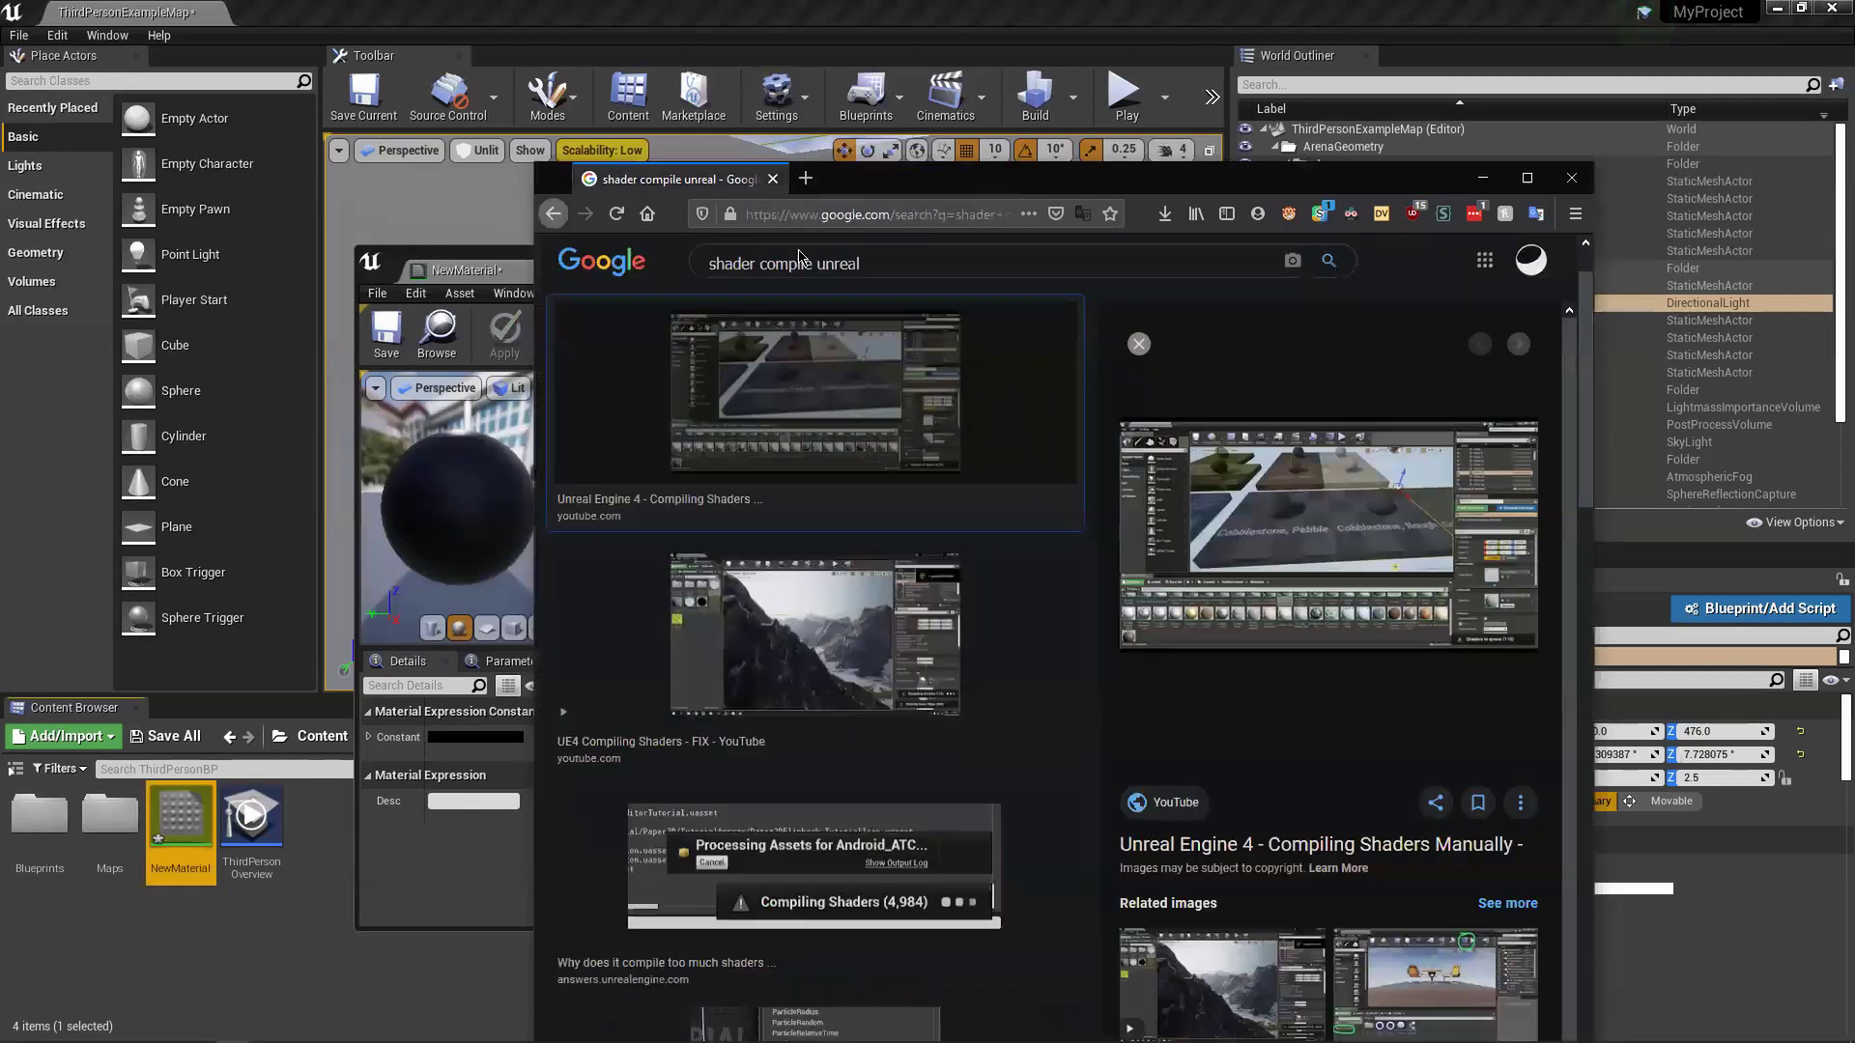
- Return to Unreal Engine, close the material editor and delete NewMaterial from the ThirdPersonBP folder
left_click(425, 276)
left_click(536, 273)
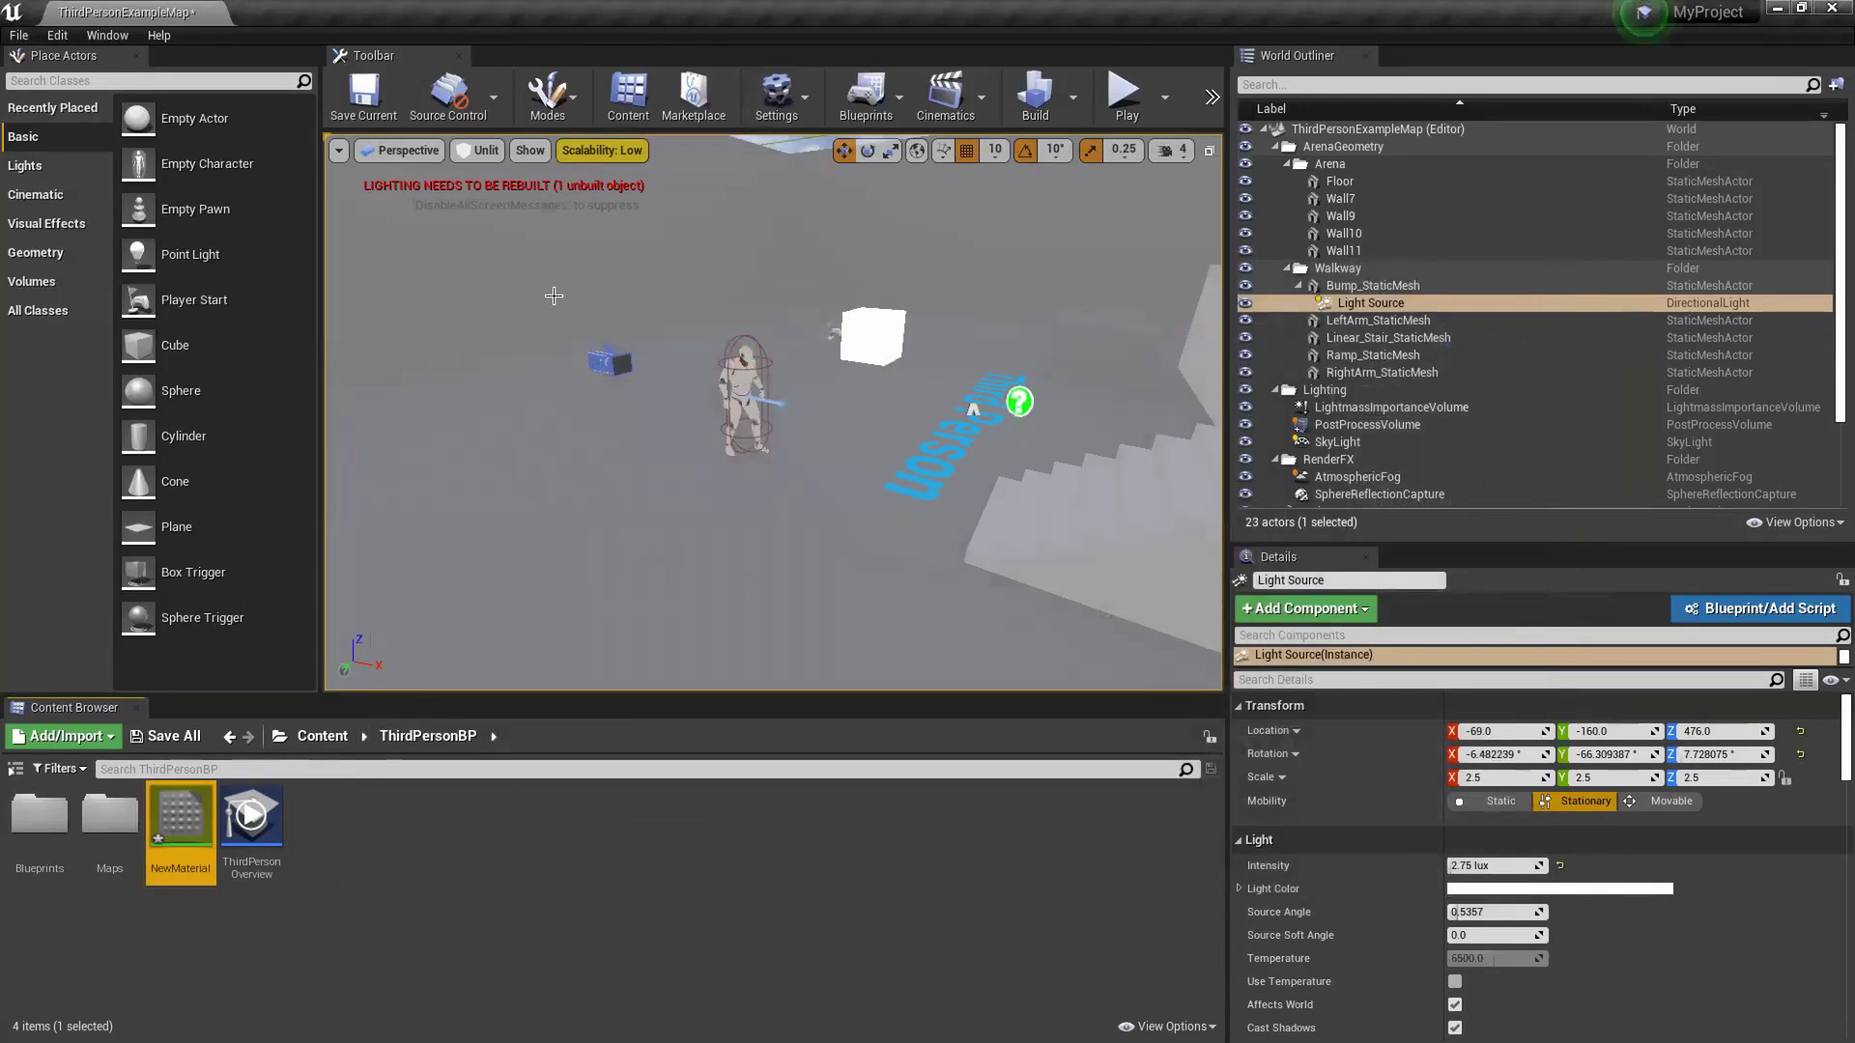
right_click_drag(774, 375, 826, 396)
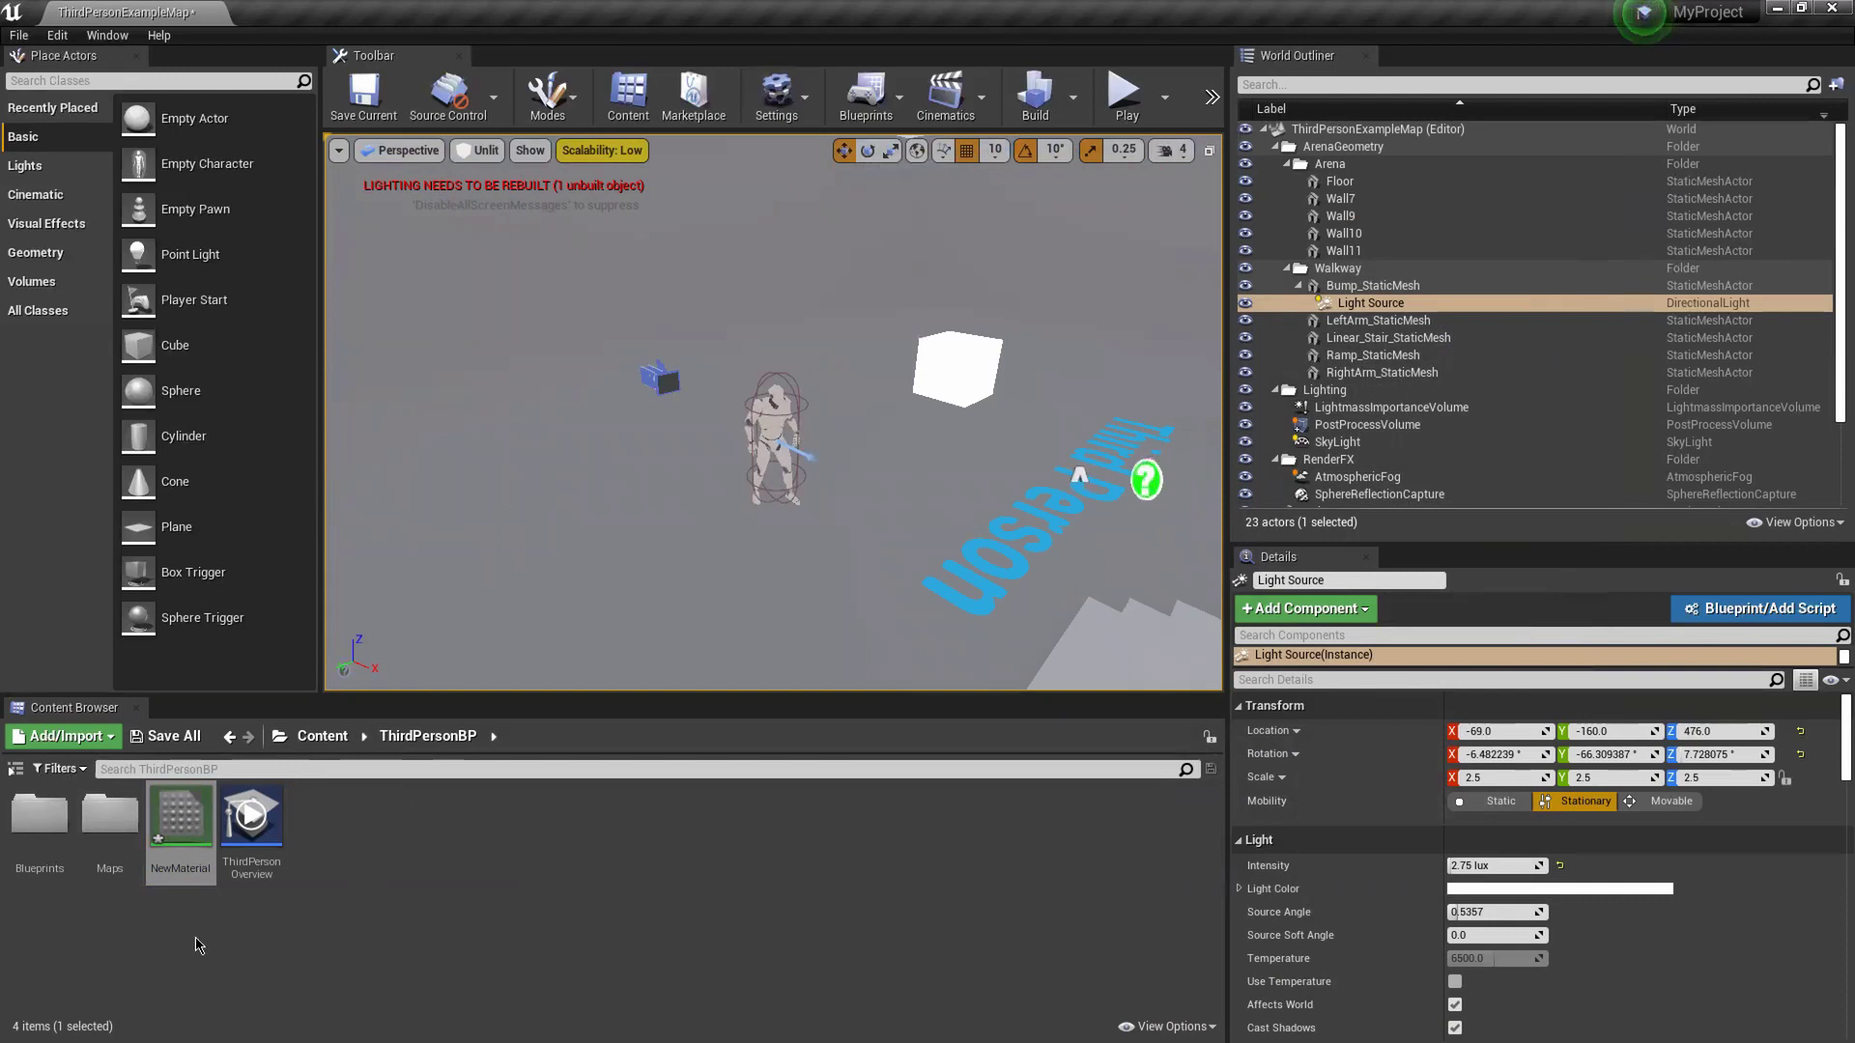
left_click(208, 821)
key("Delete")
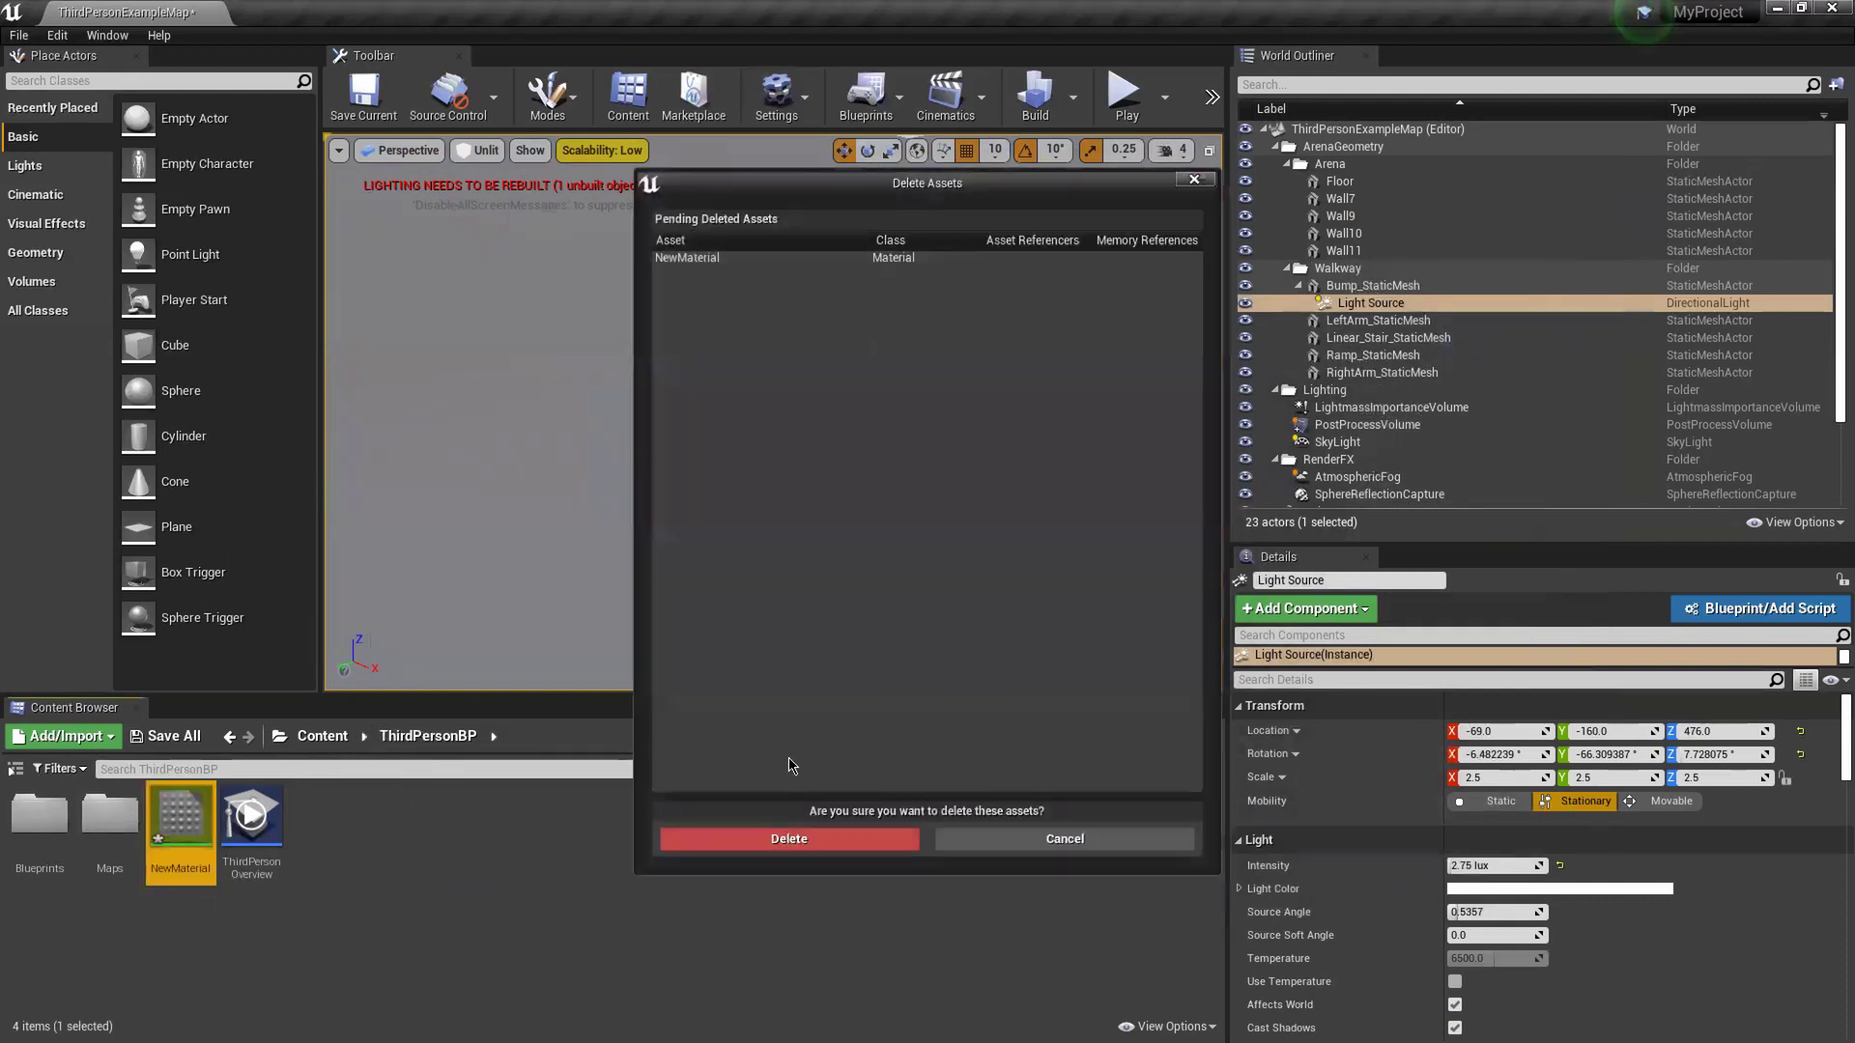
left_click(855, 833)
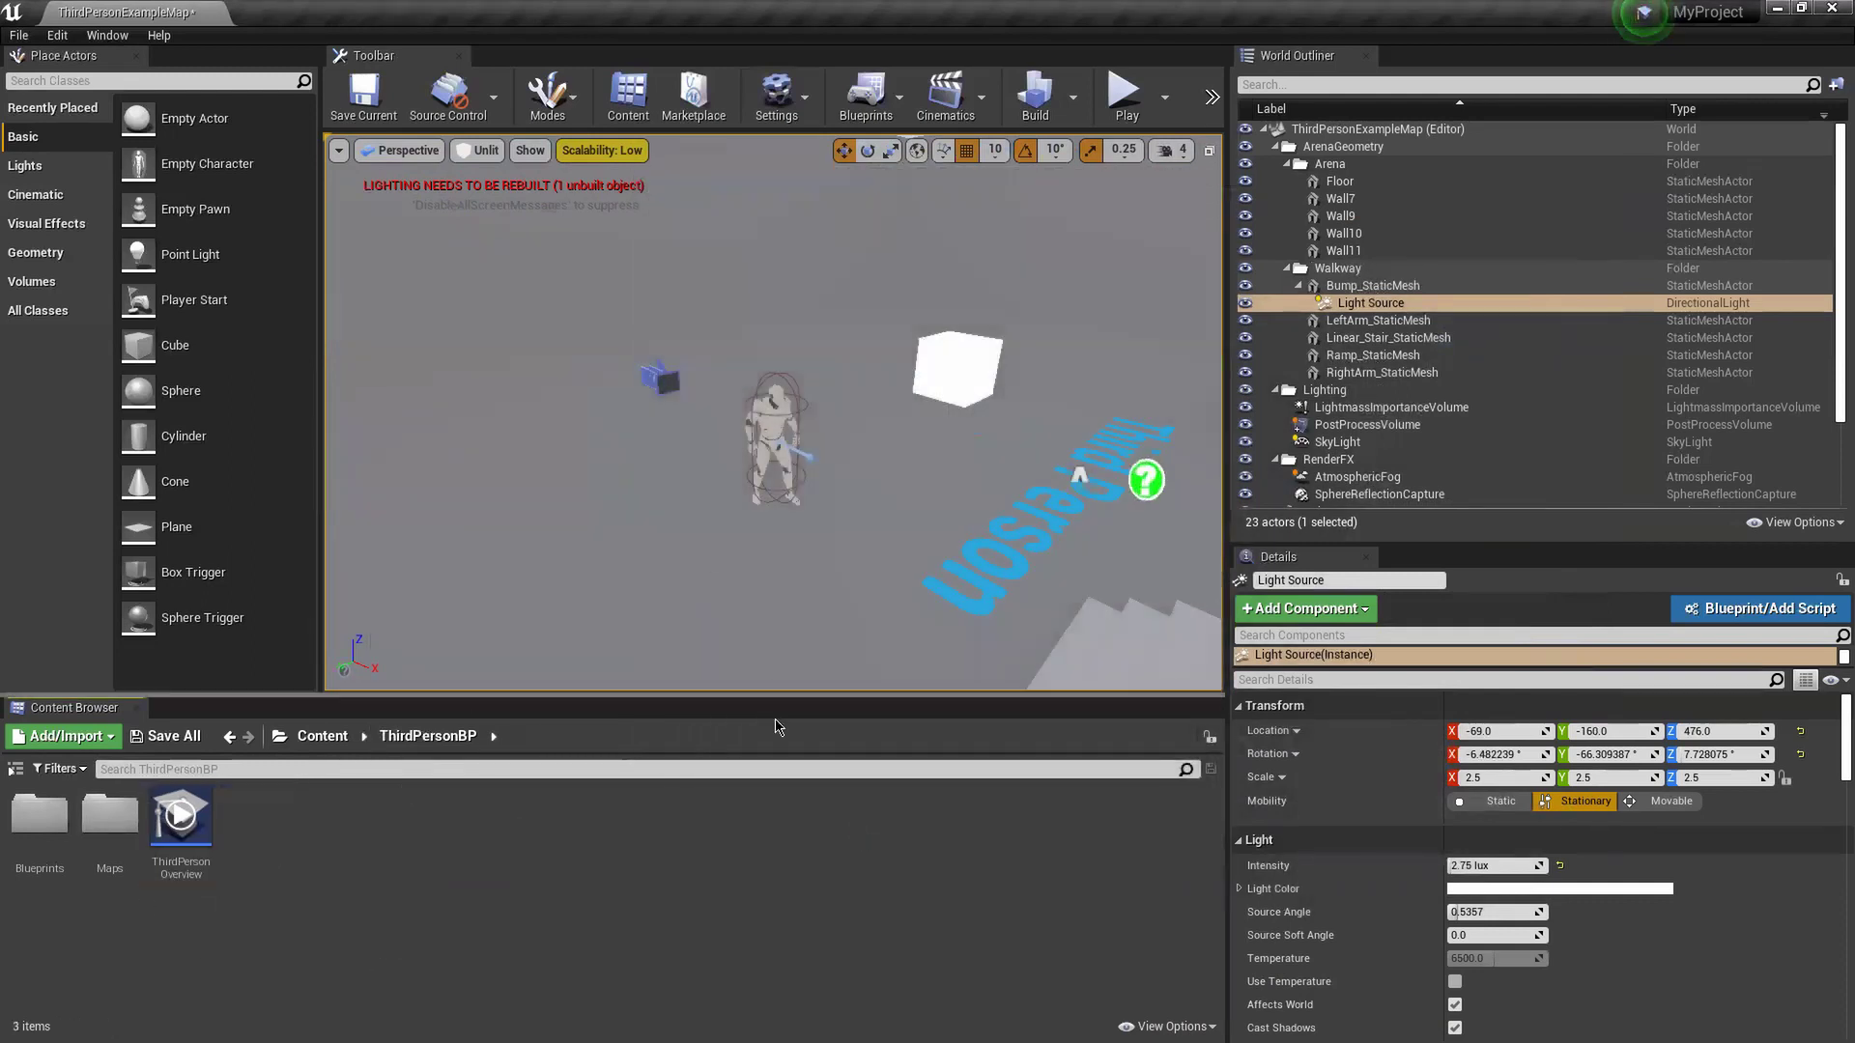
- Examine the viewport's show flags and view the level in Brush Wireframe mode
left_click(593, 150)
left_click(525, 152)
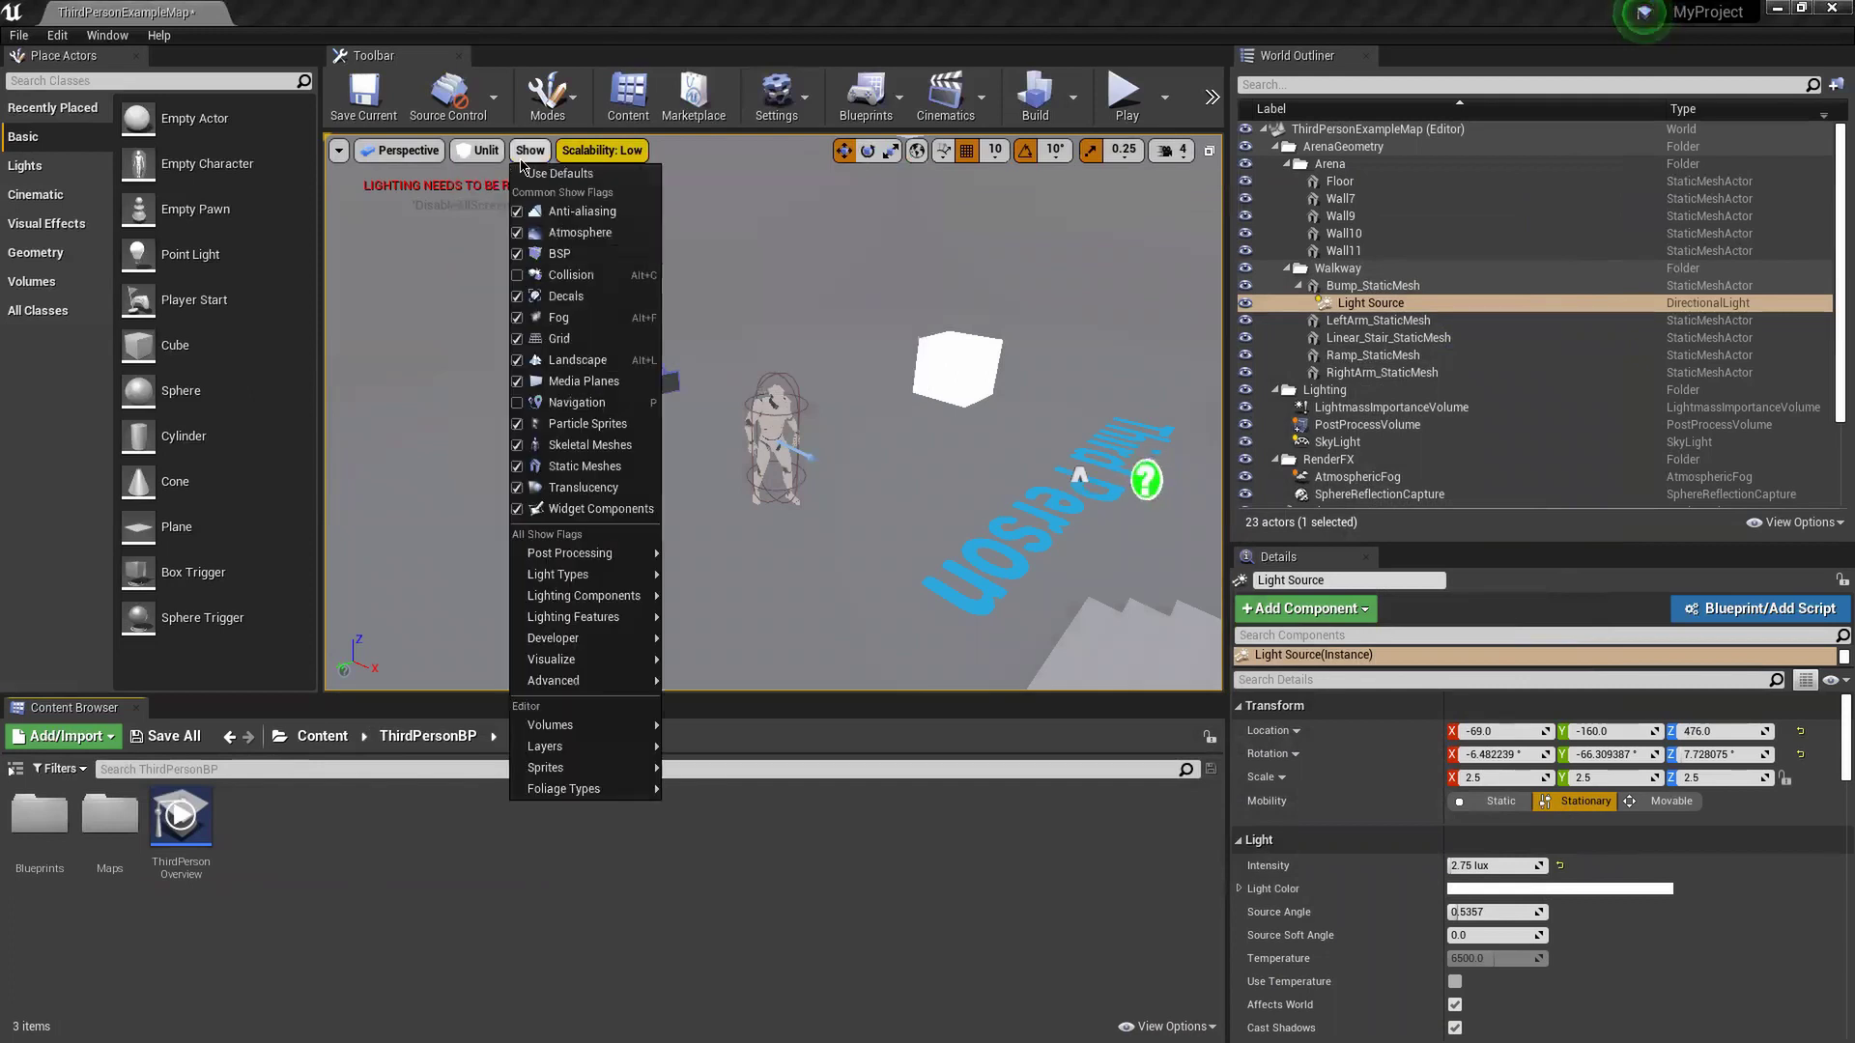
left_click(480, 151)
mouse_move(510, 396)
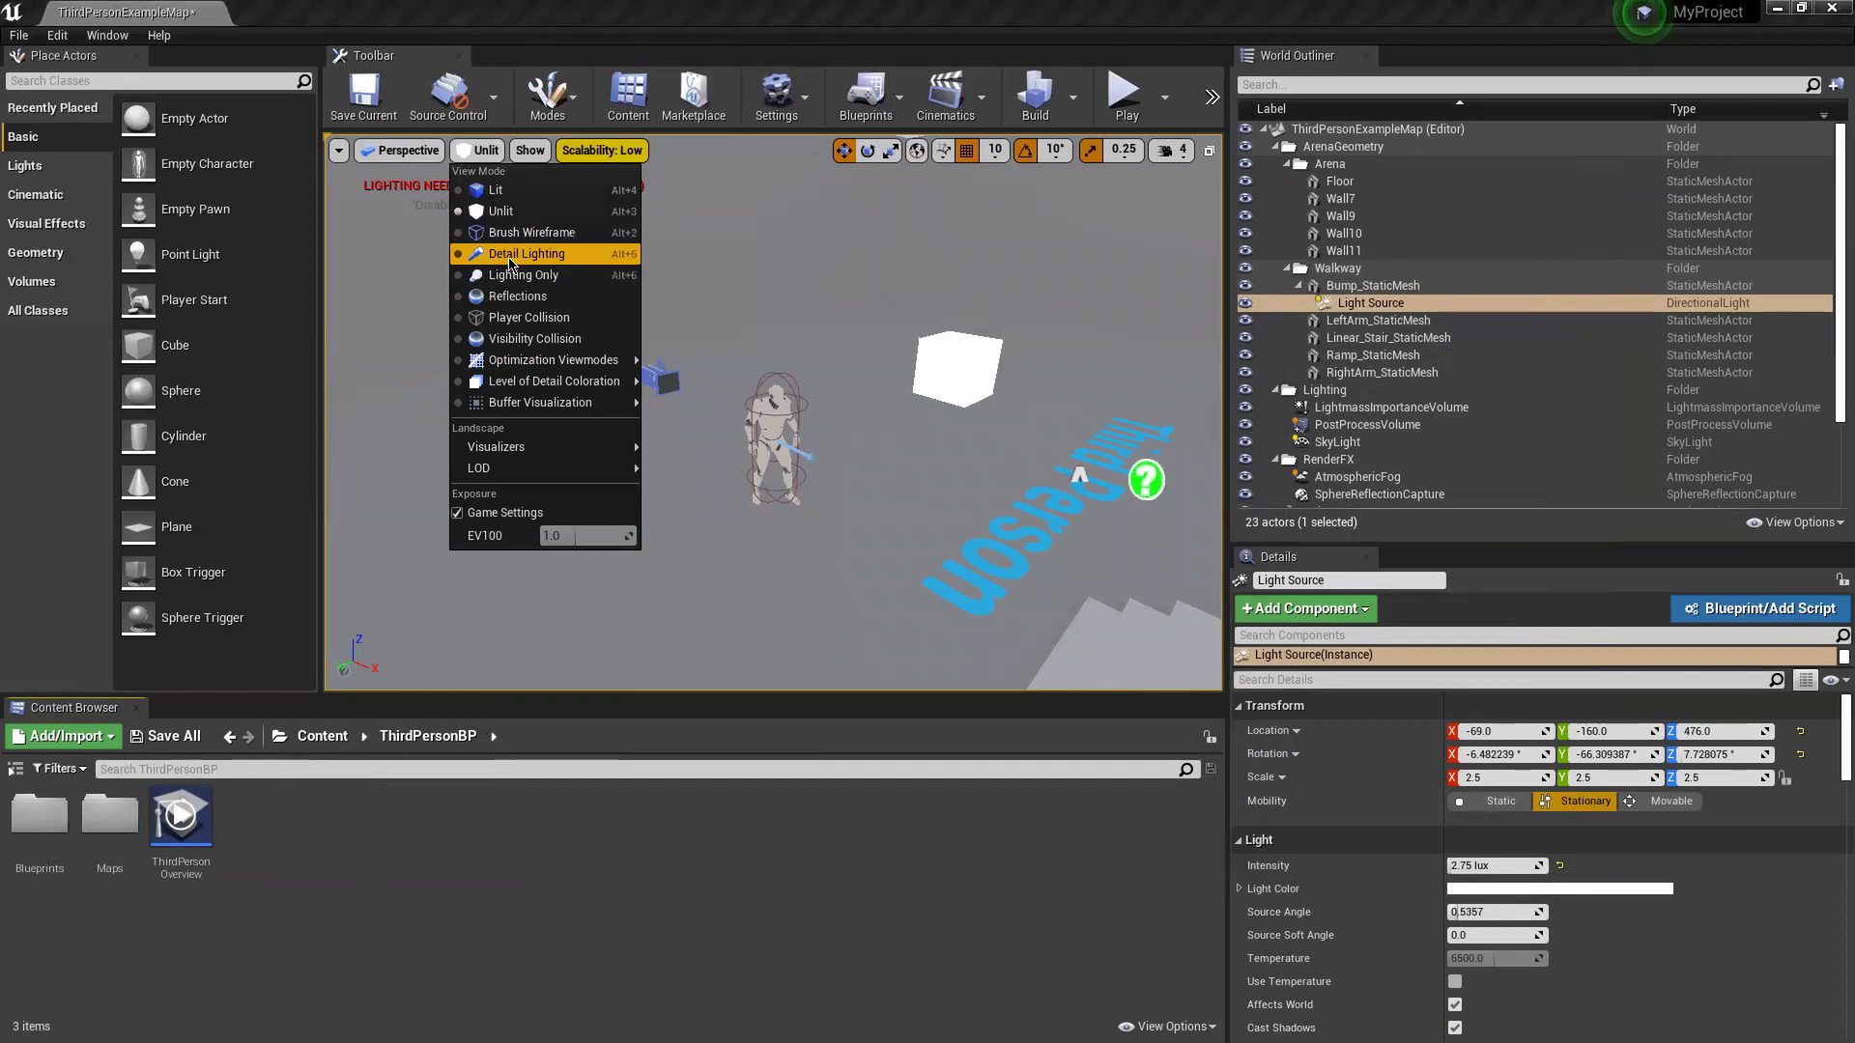
left_click(512, 233)
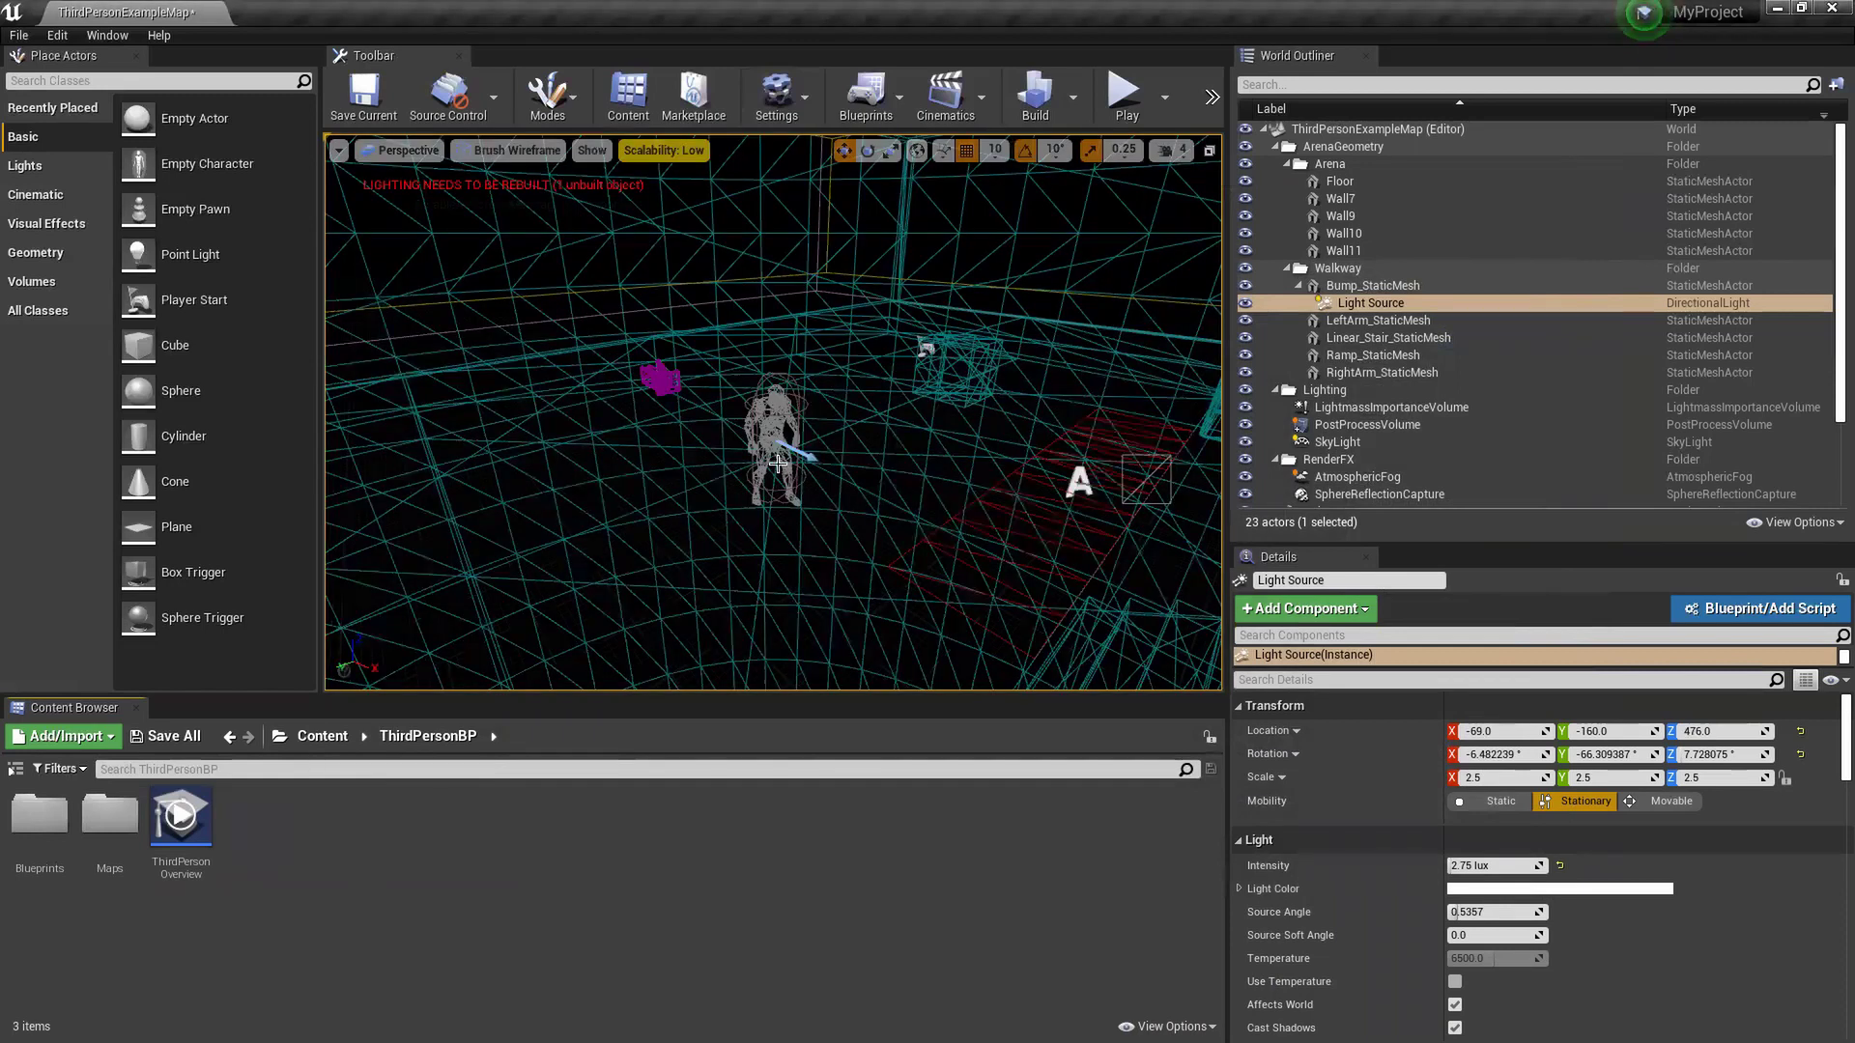
- Switch the viewport to Detail Lighting and look around the level
left_click(511, 151)
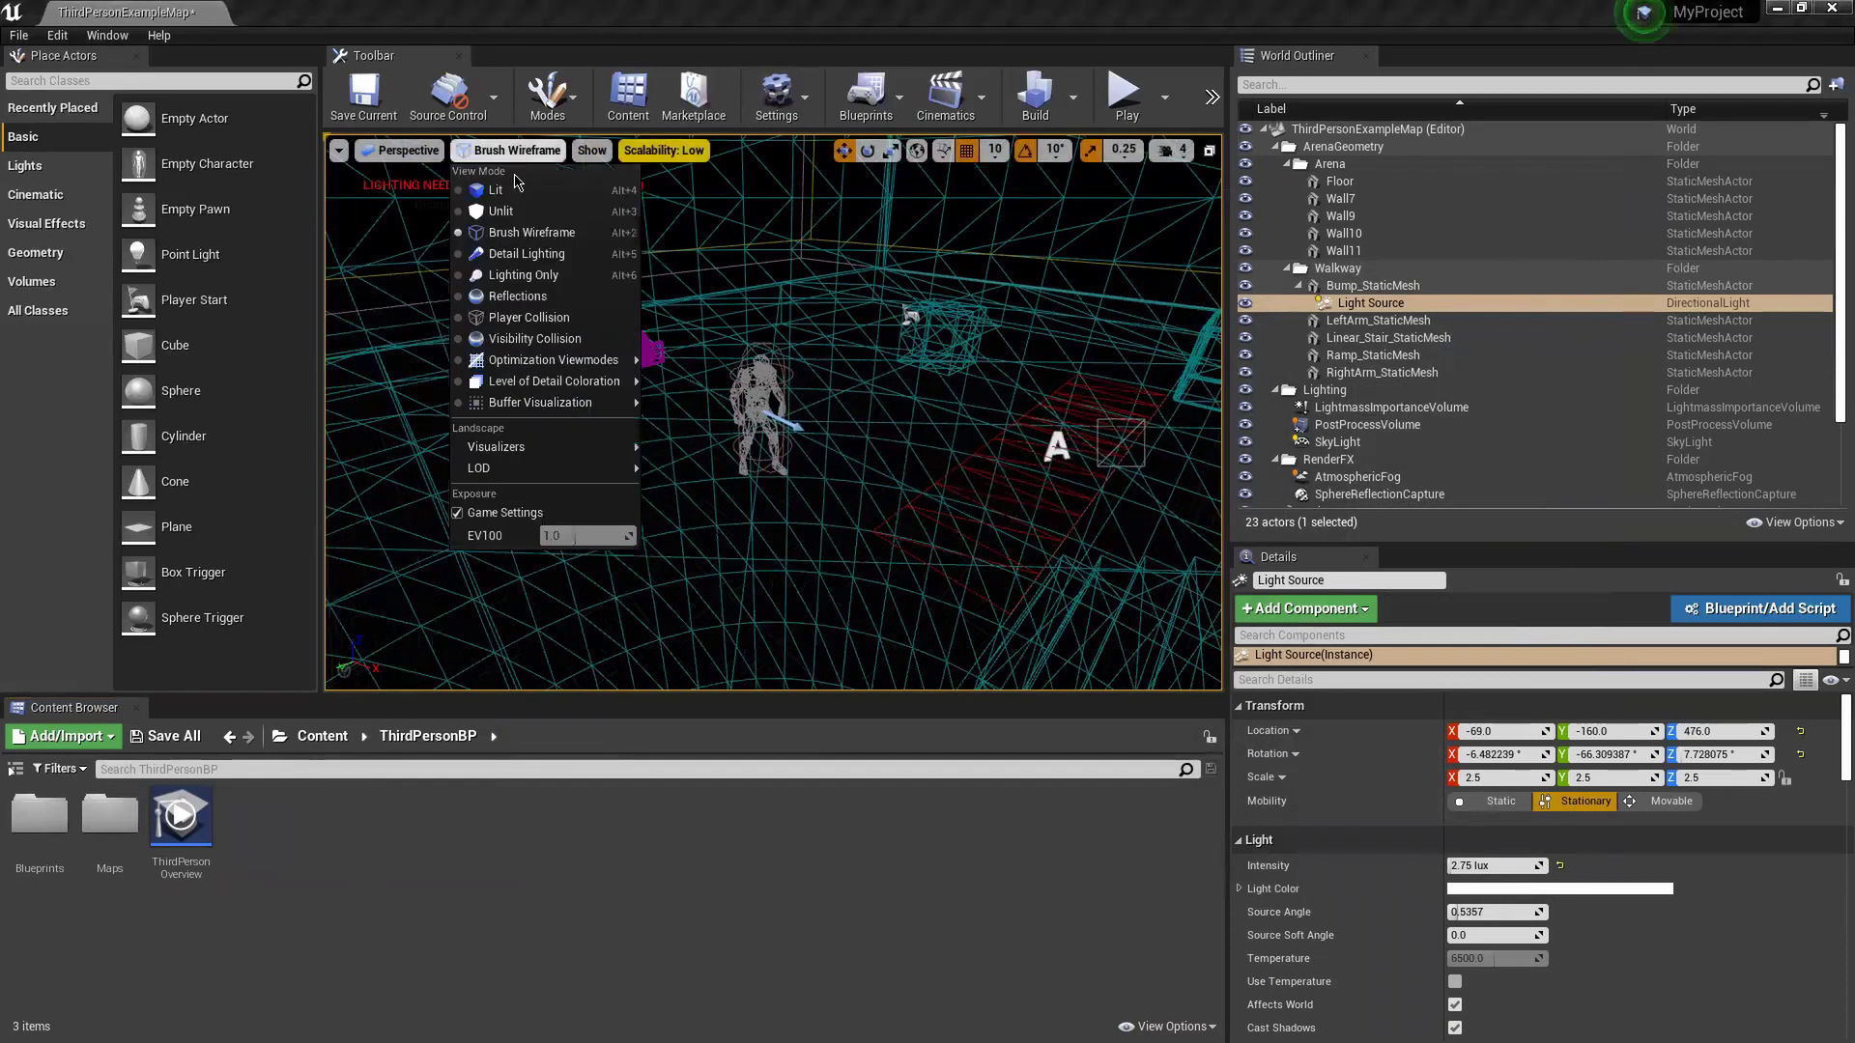
left_click(526, 254)
mouse_move(639, 312)
right_mouse_down()
mouse_move(657, 295)
mouse_move(640, 312)
right_mouse_up()
key("alt+Tab")
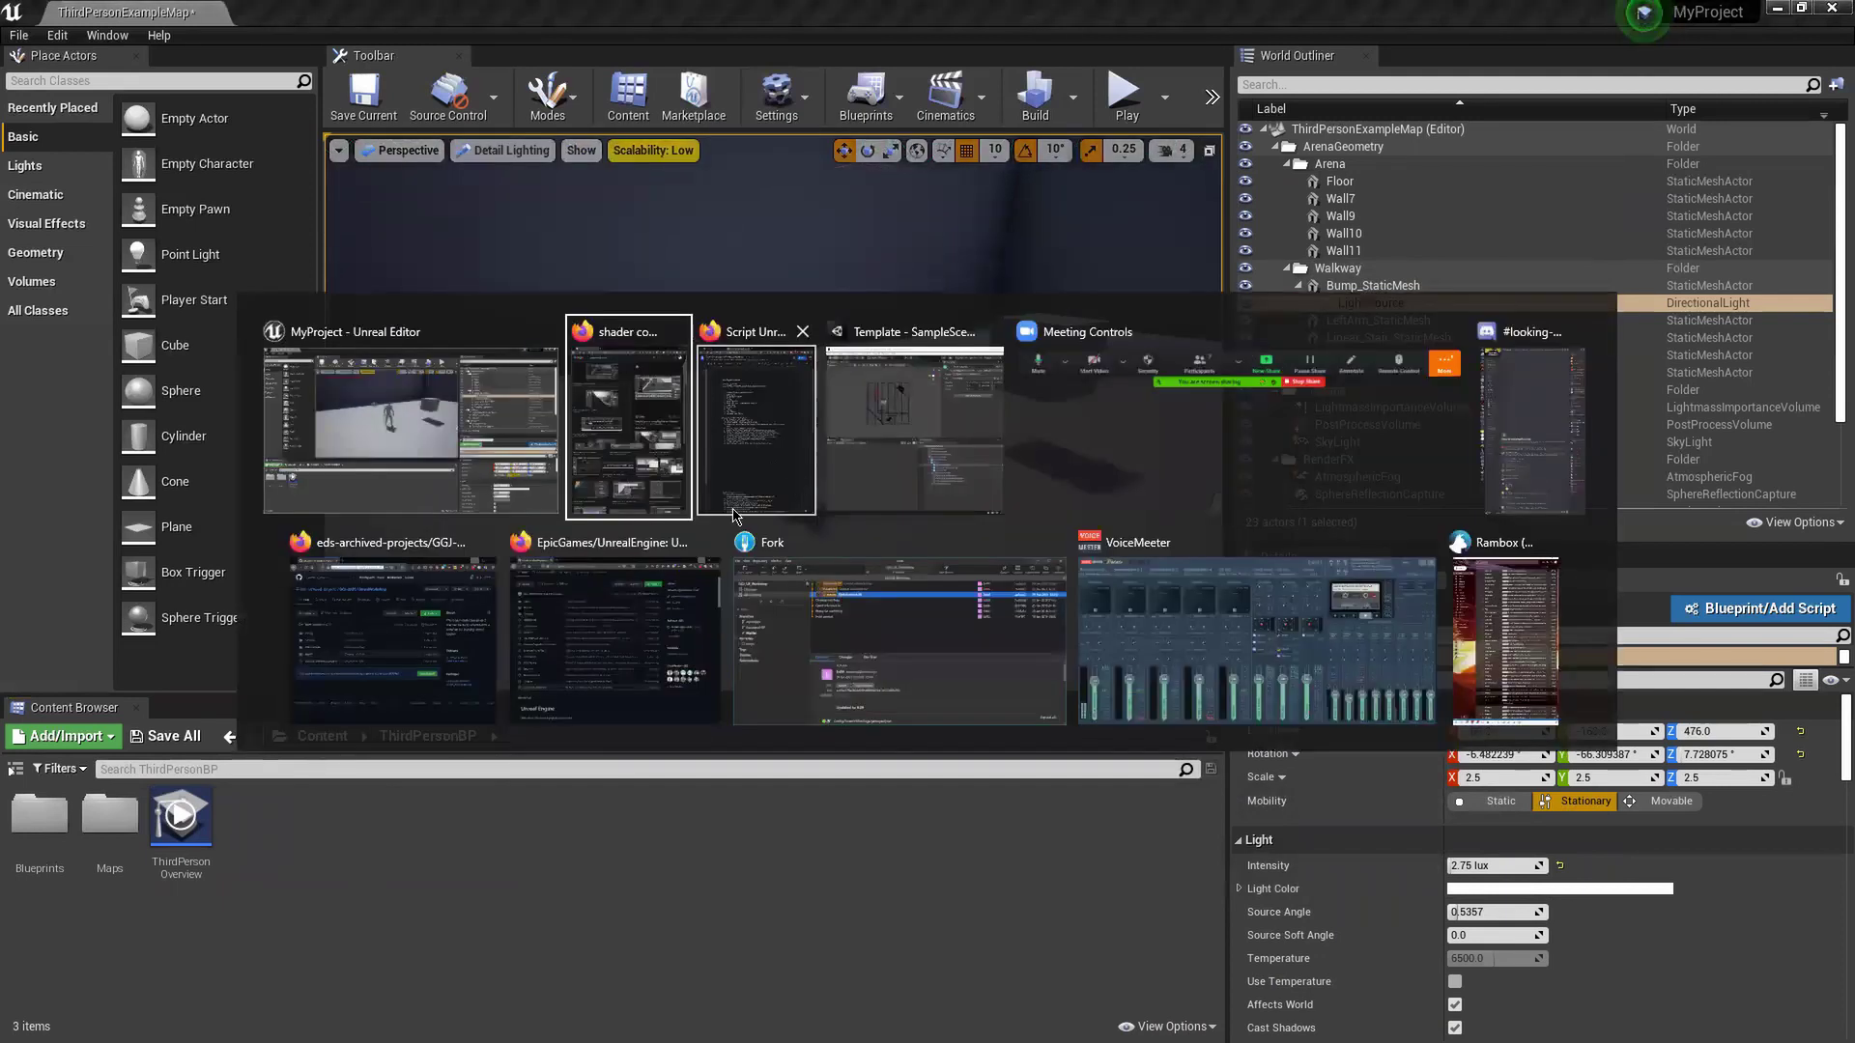
left_click(1551, 415)
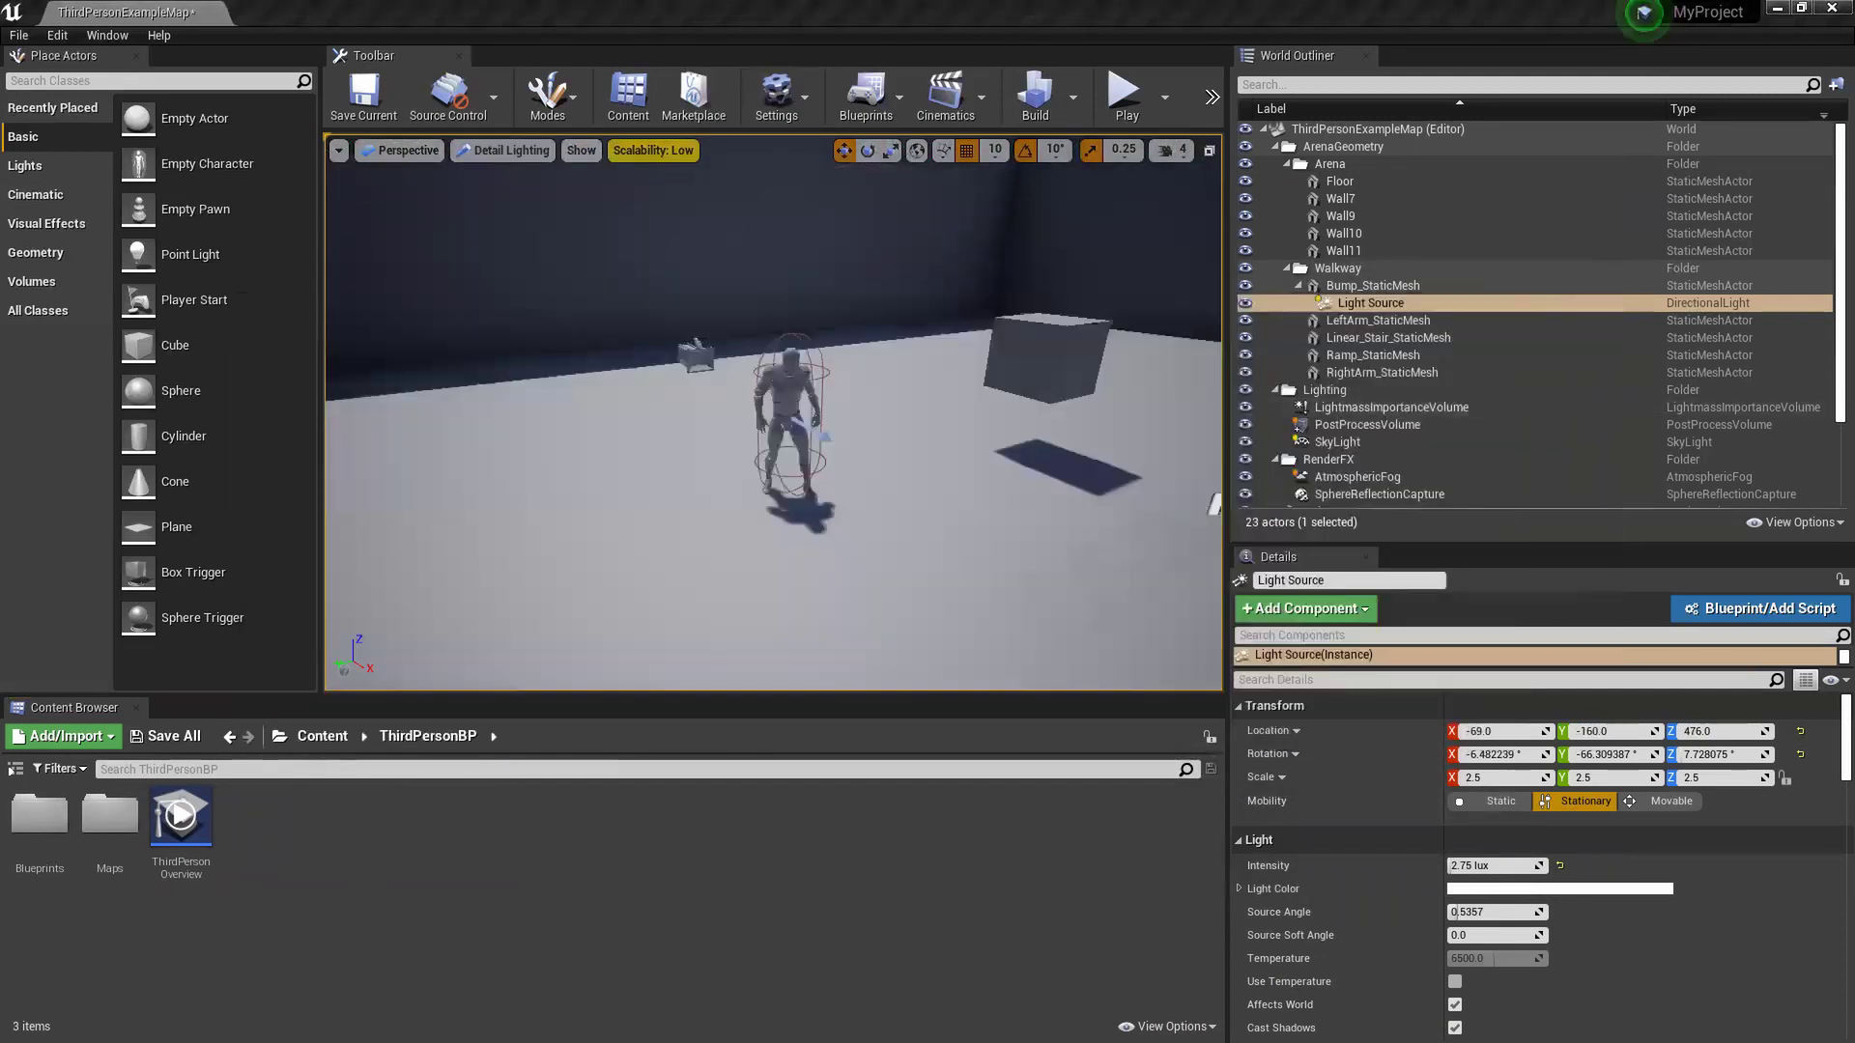
- Review the Buffer Visualization modes and Post Processing show flags, and set the viewport's view mode to Lit
left_click(505, 151)
mouse_move(570, 361)
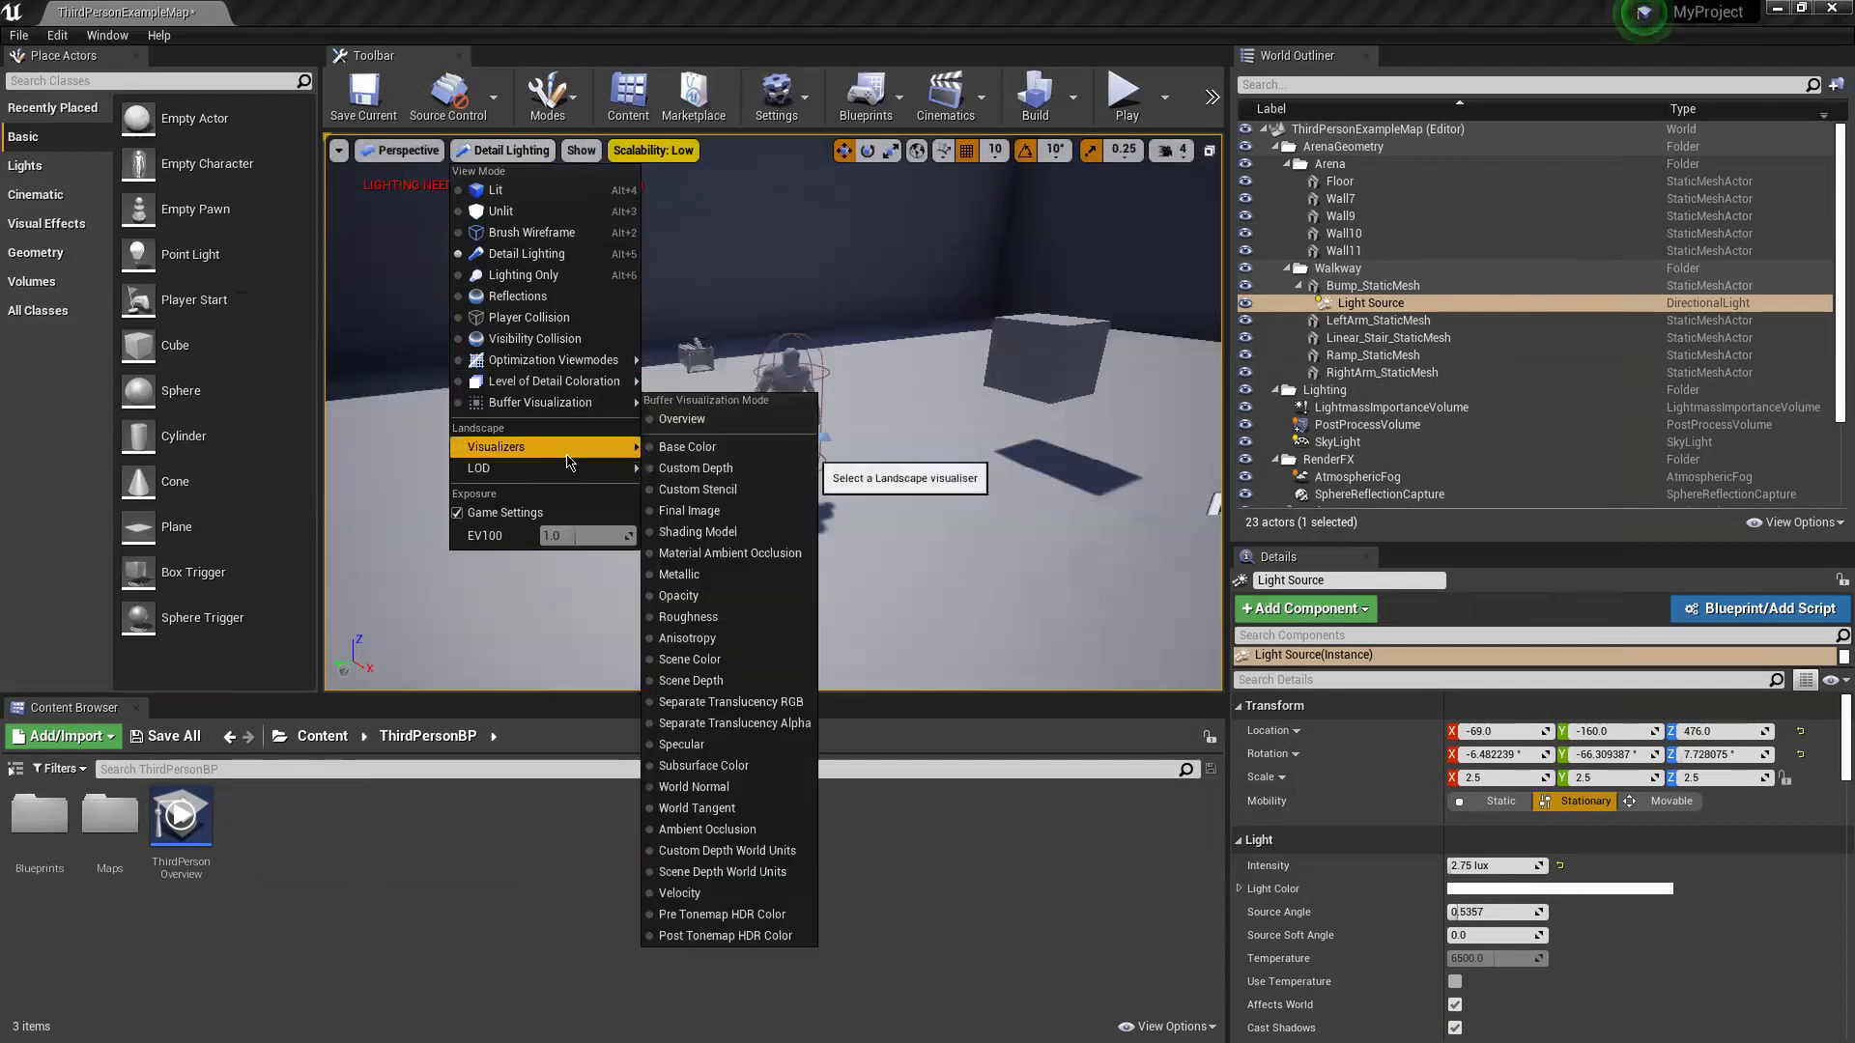
left_click(581, 151)
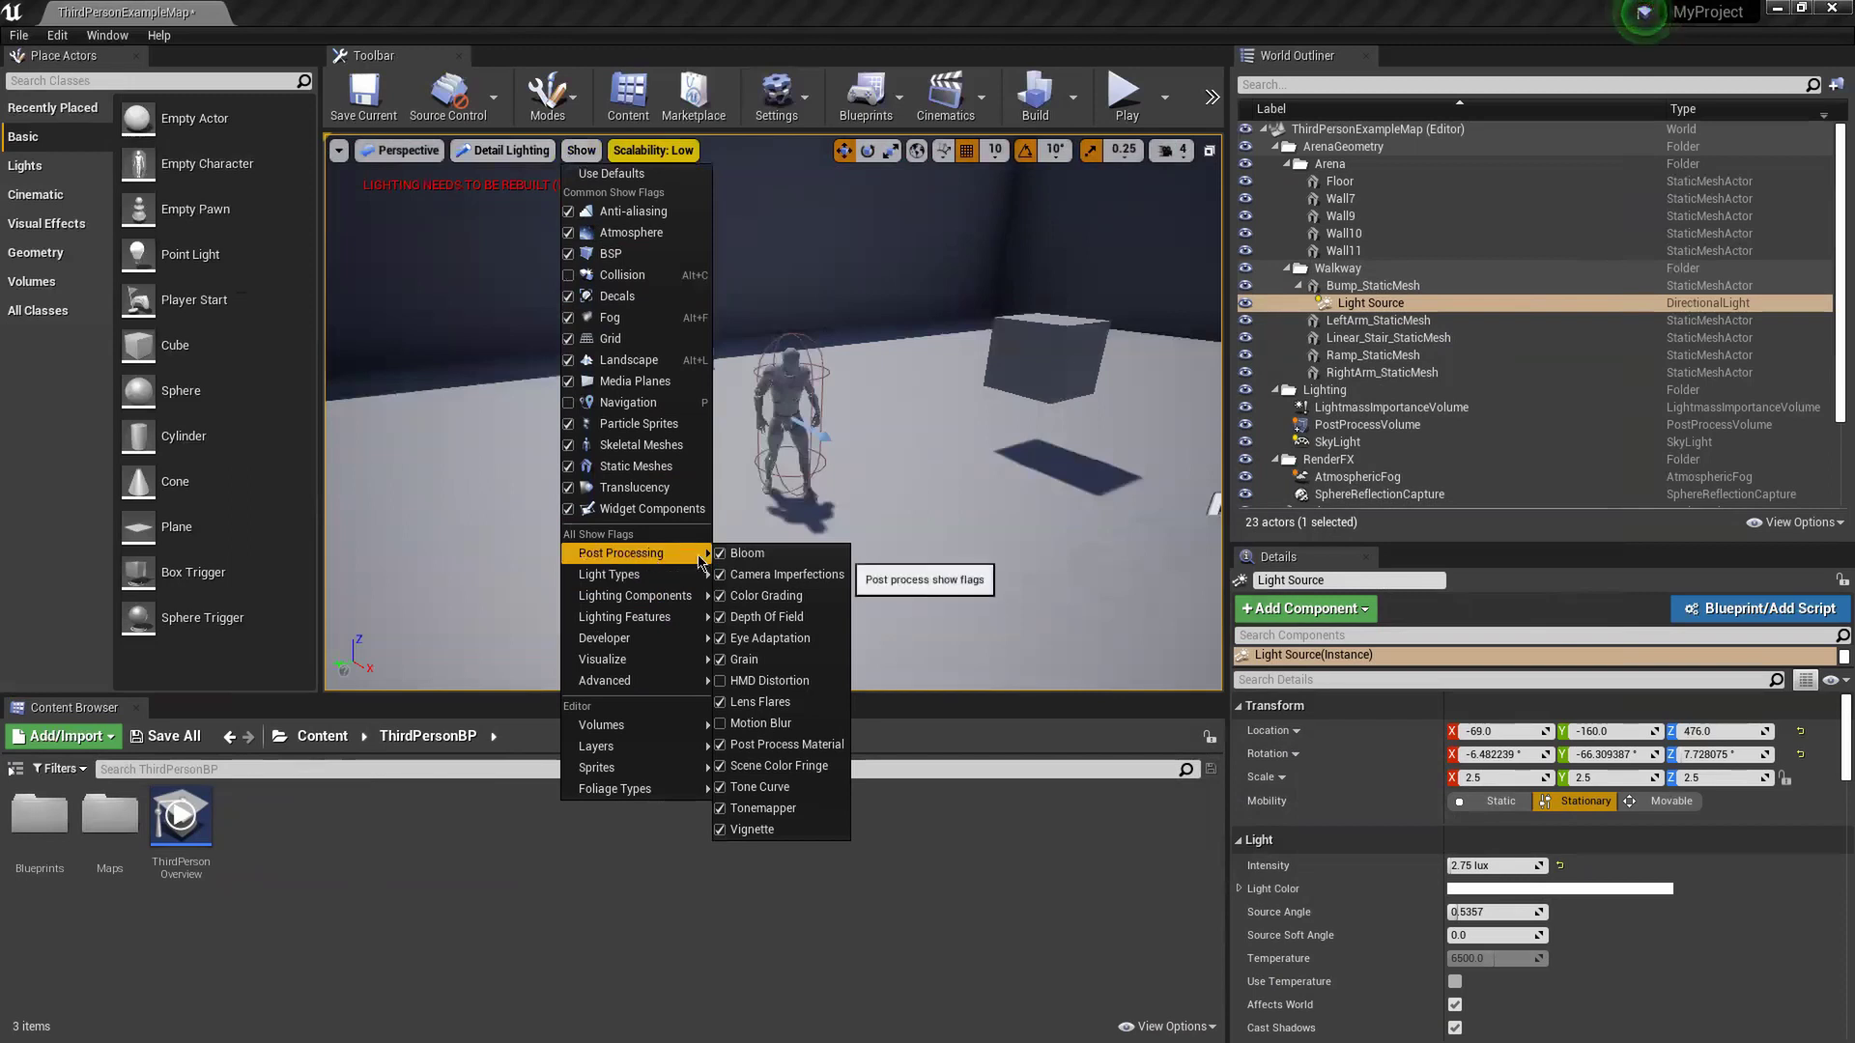
left_click(503, 150)
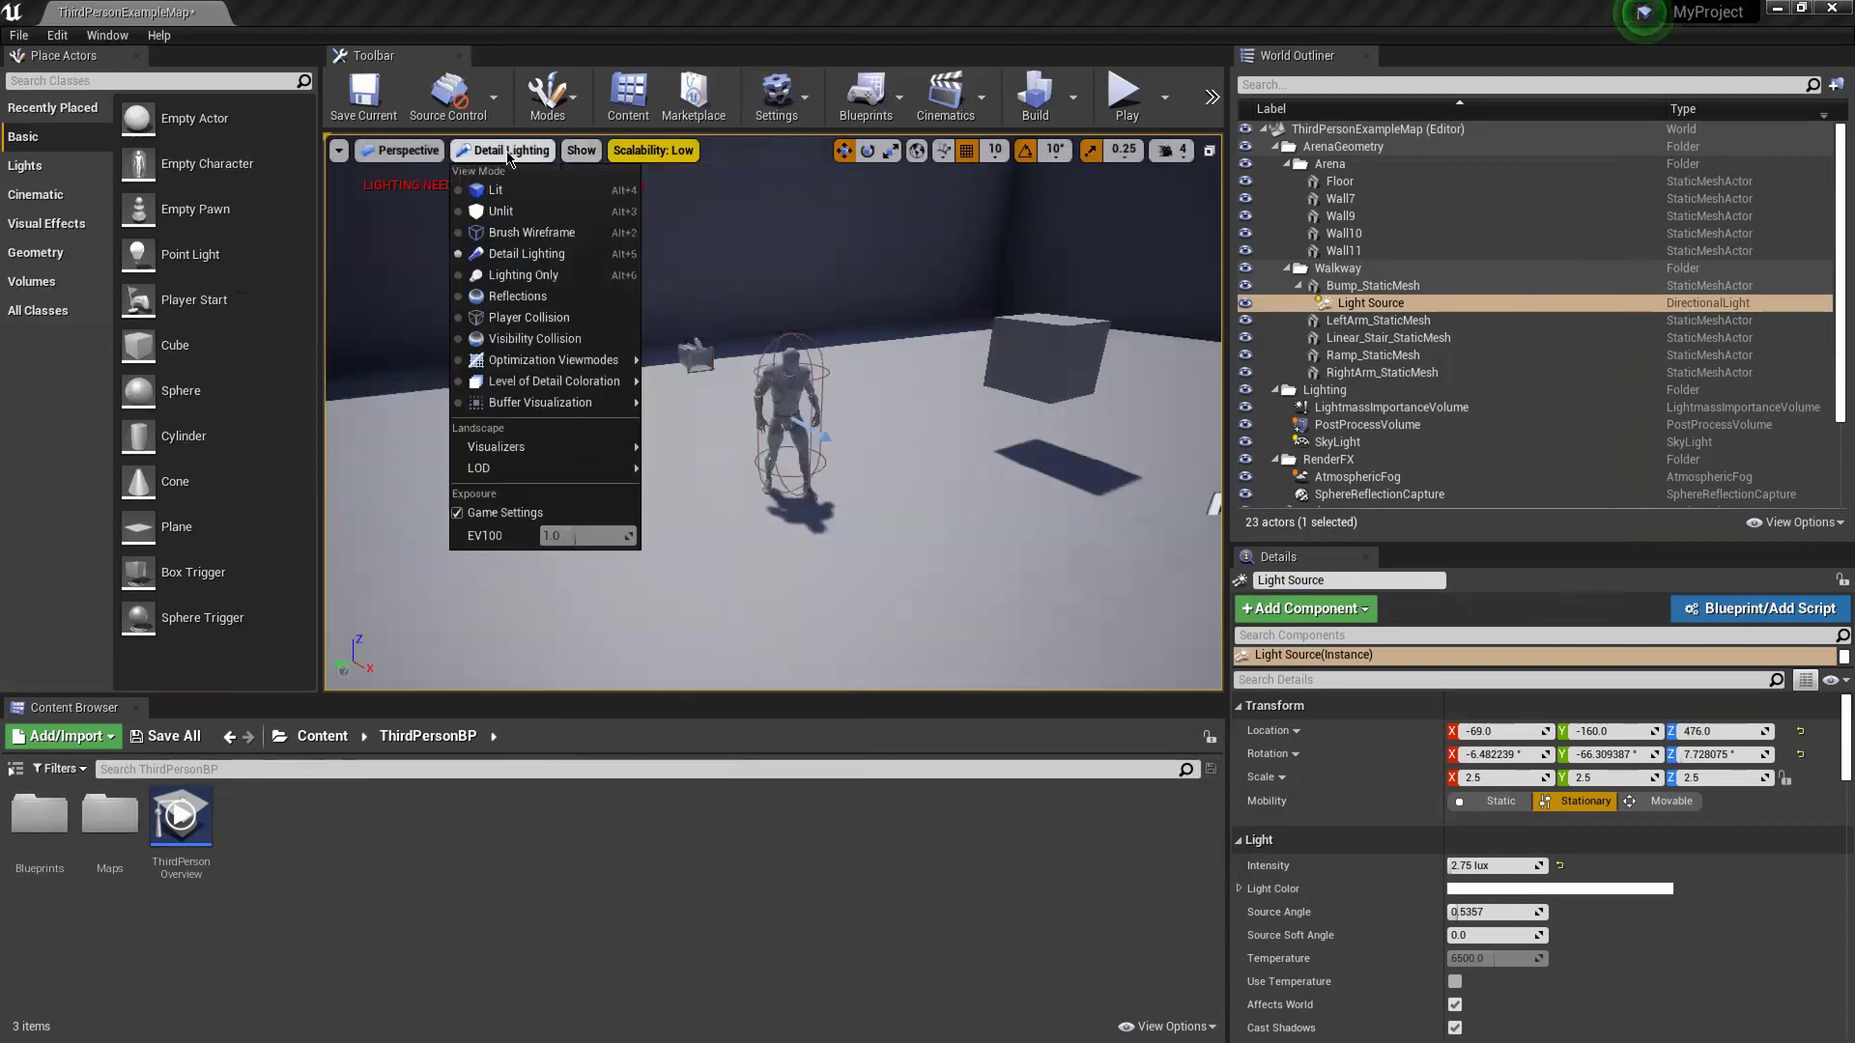
left_click(488, 183)
- Turn off the Bloom, Camera Imperfections, Color Grading, Depth Of Field, Eye Adaptation, Grain and Vignette post-processing flags for the viewport
left_click(536, 152)
mouse_move(580, 553)
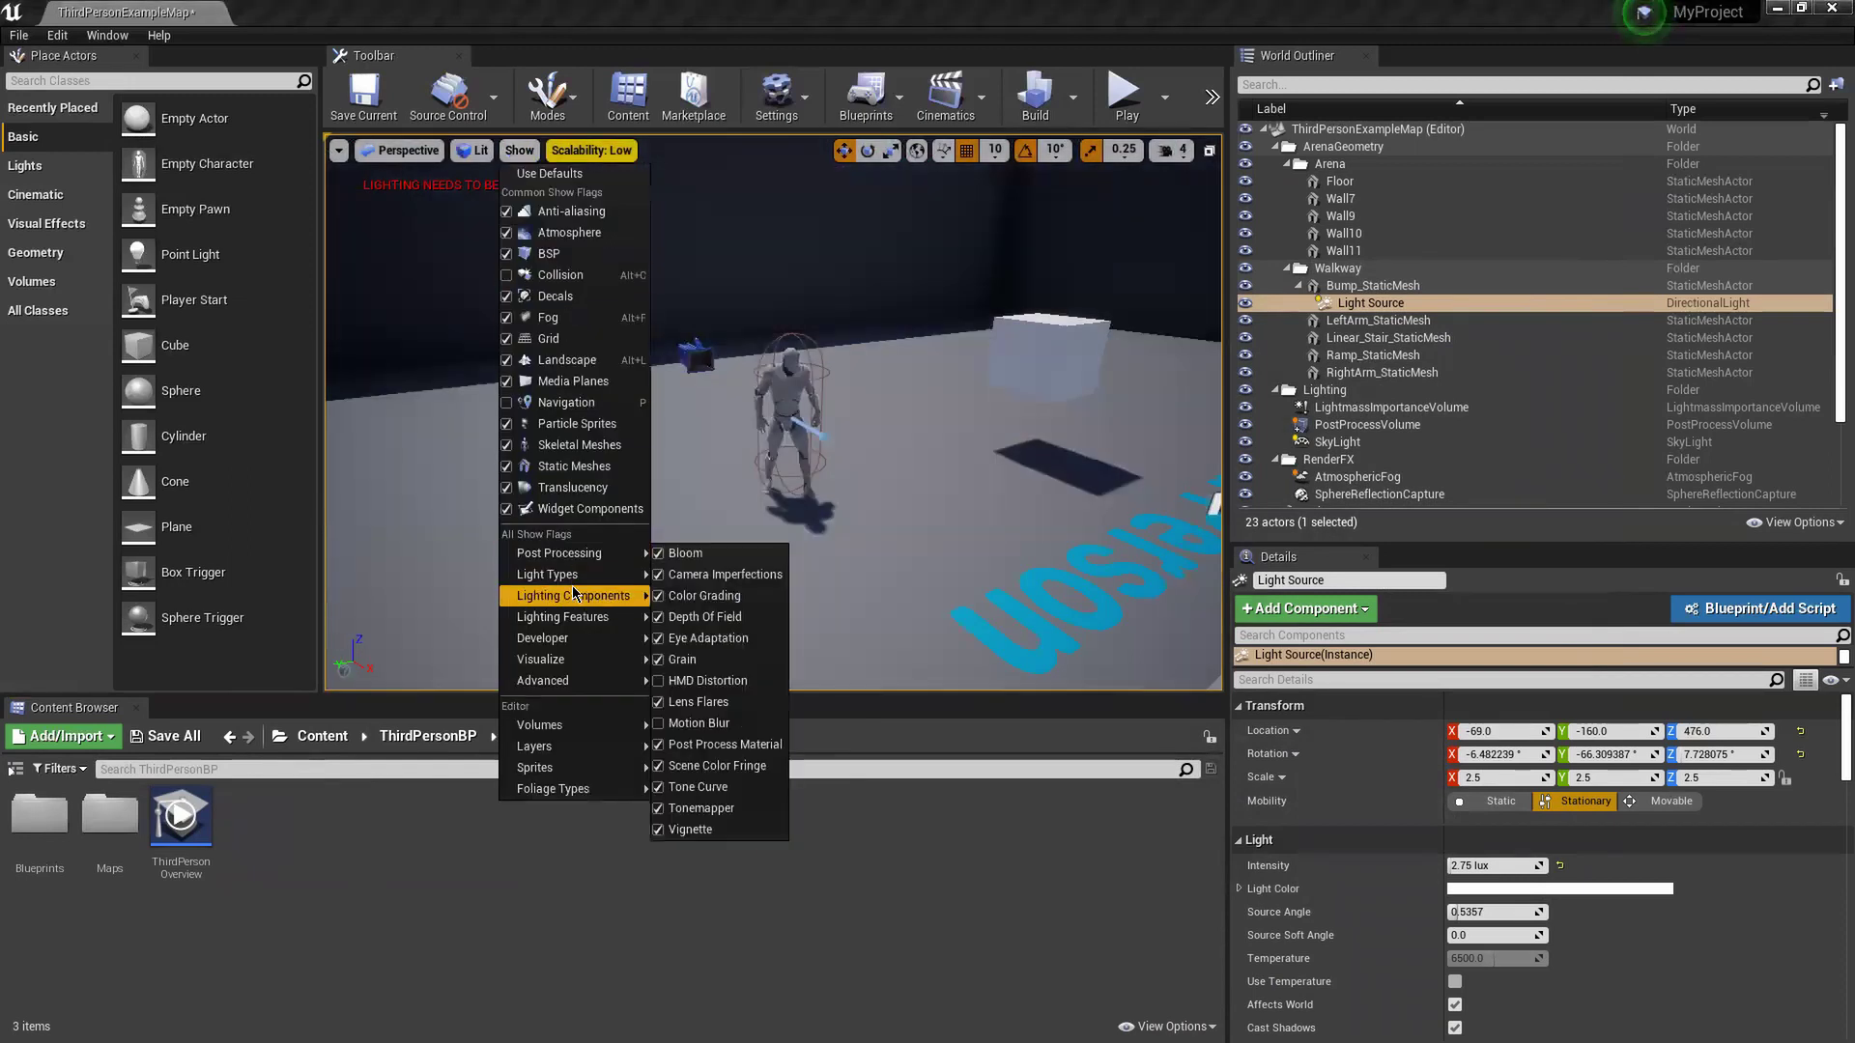
left_click(658, 554)
left_click(658, 575)
left_click(658, 596)
left_click(658, 617)
left_click(659, 638)
left_click(658, 660)
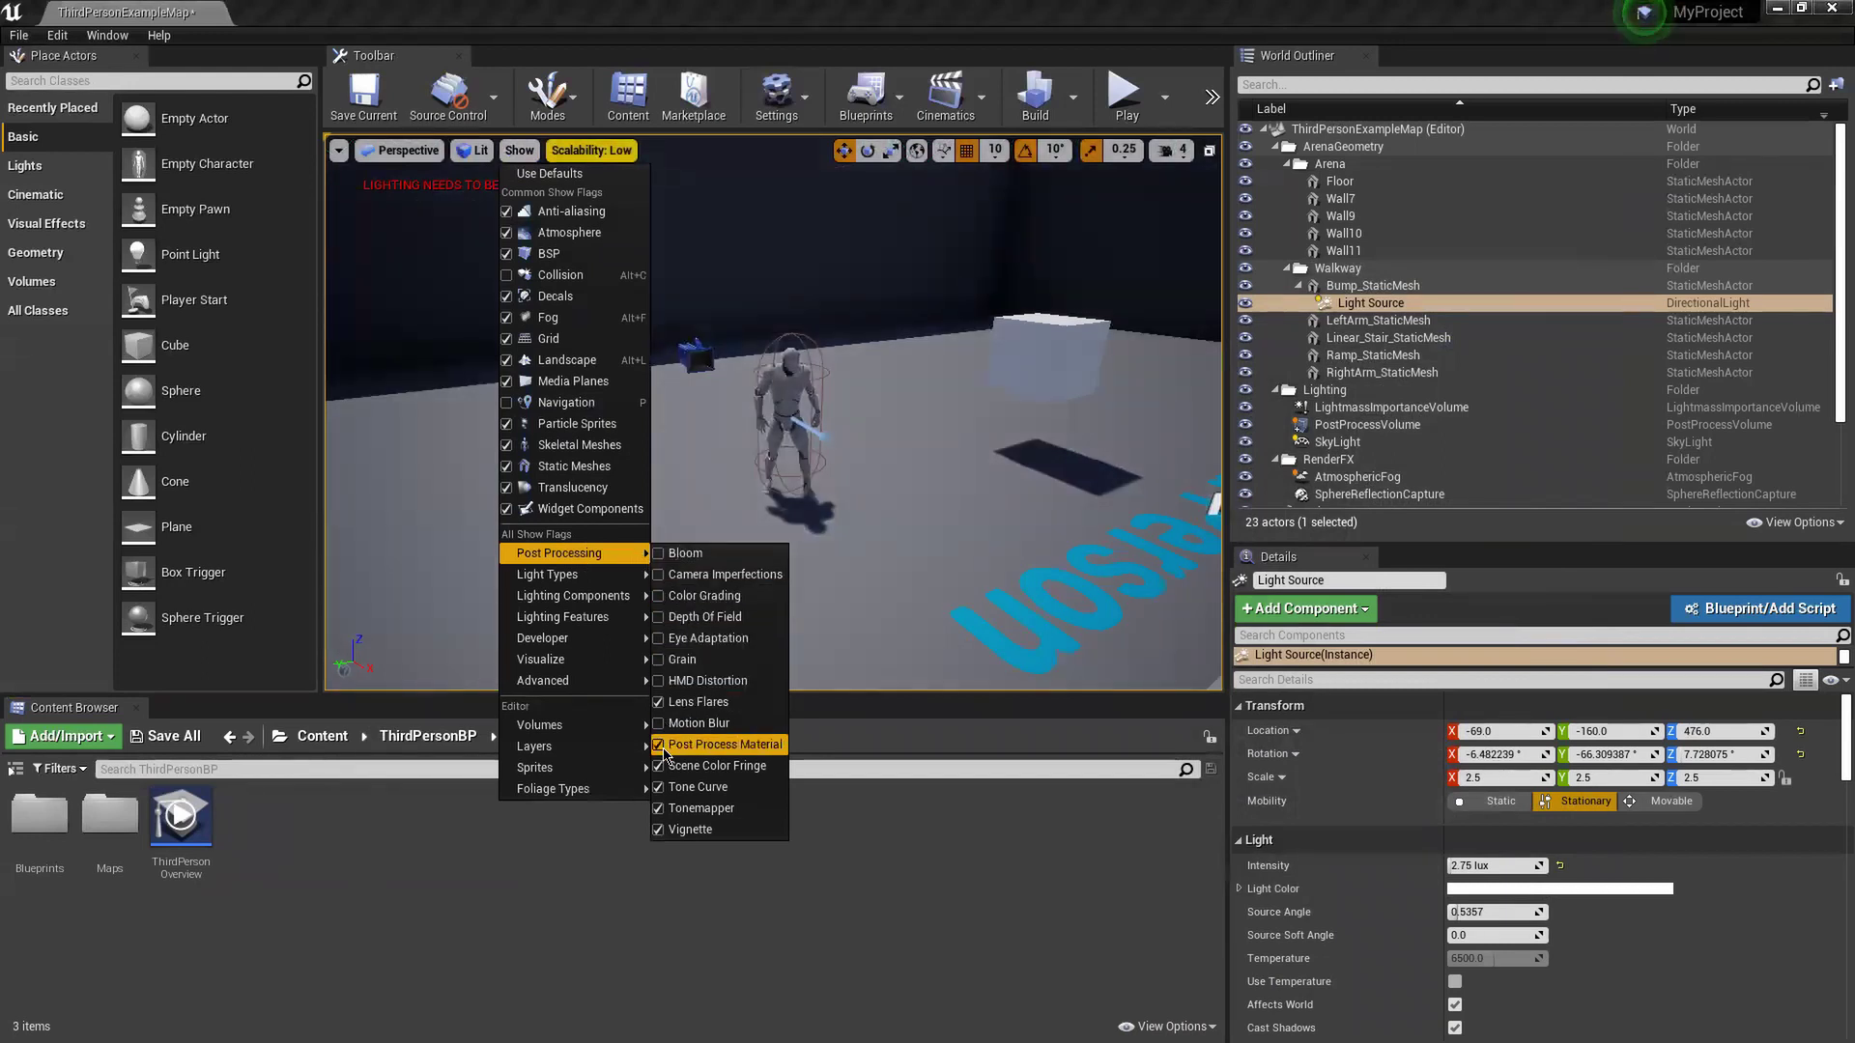
left_click(658, 829)
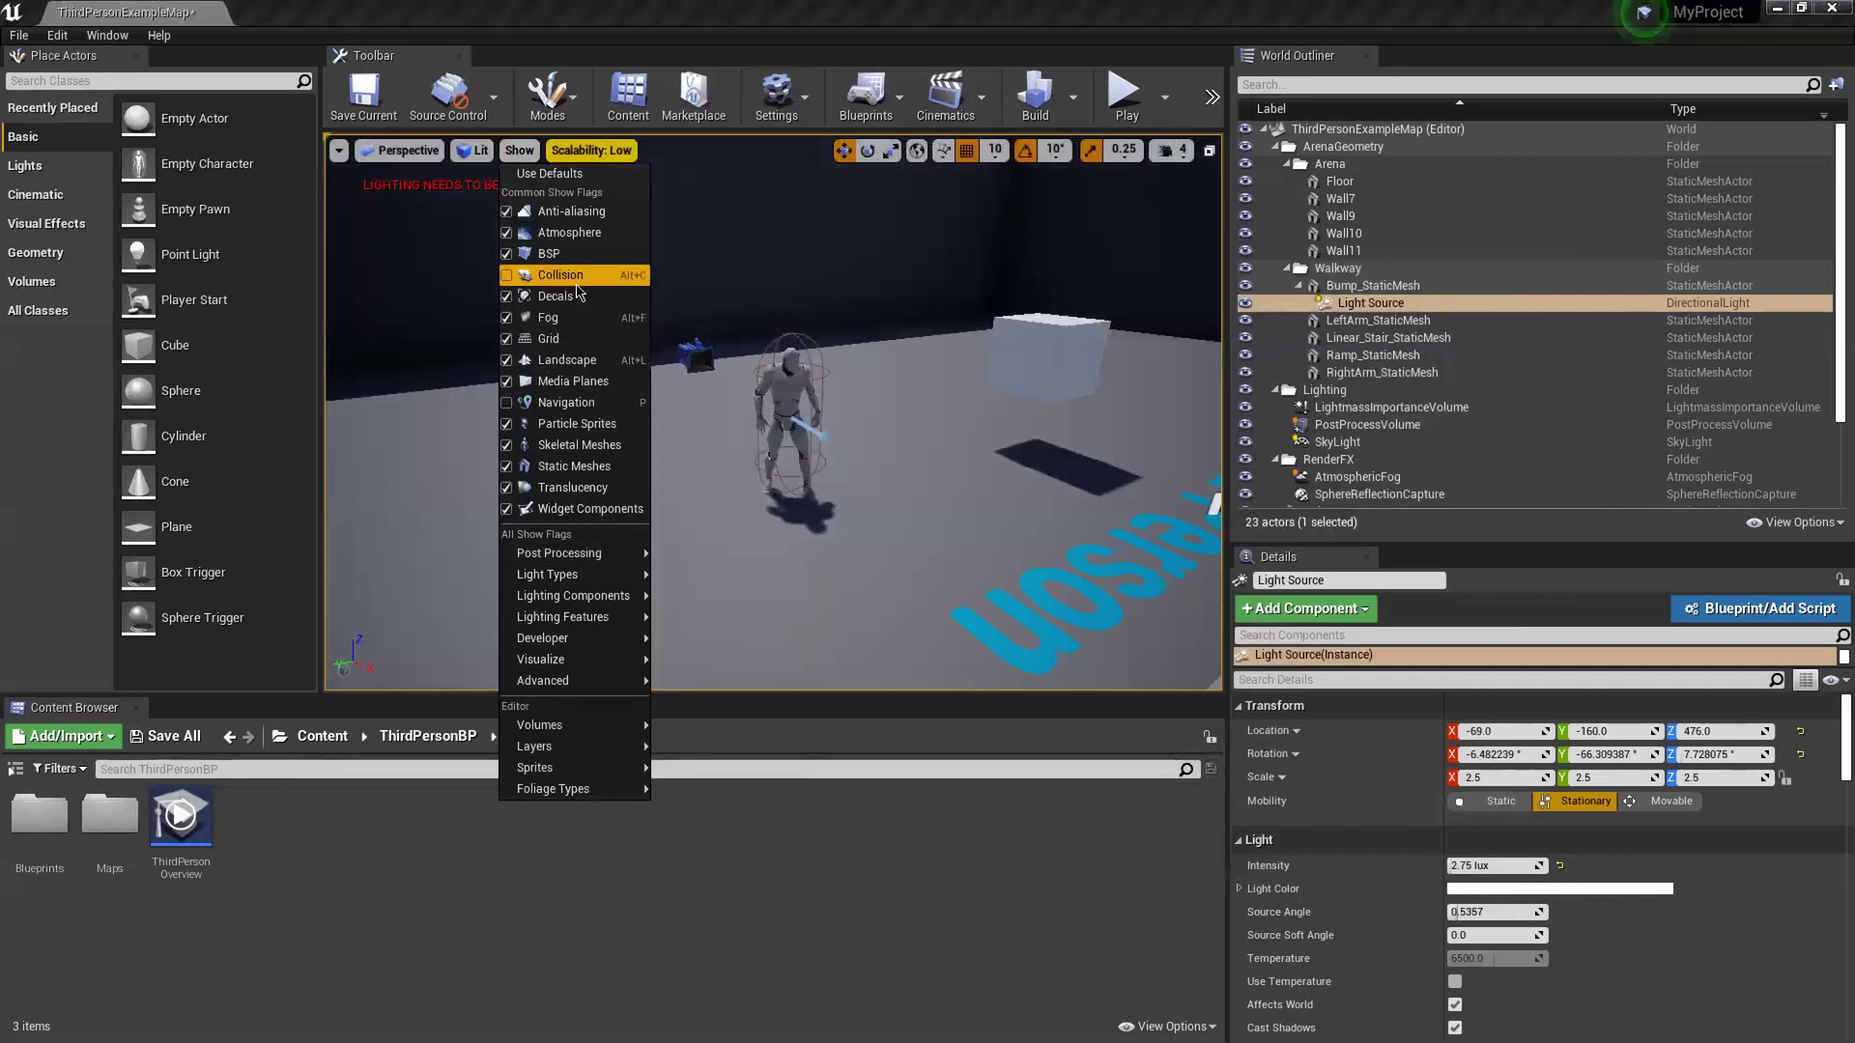
- Turn on the FPS display in the viewport
left_click(338, 151)
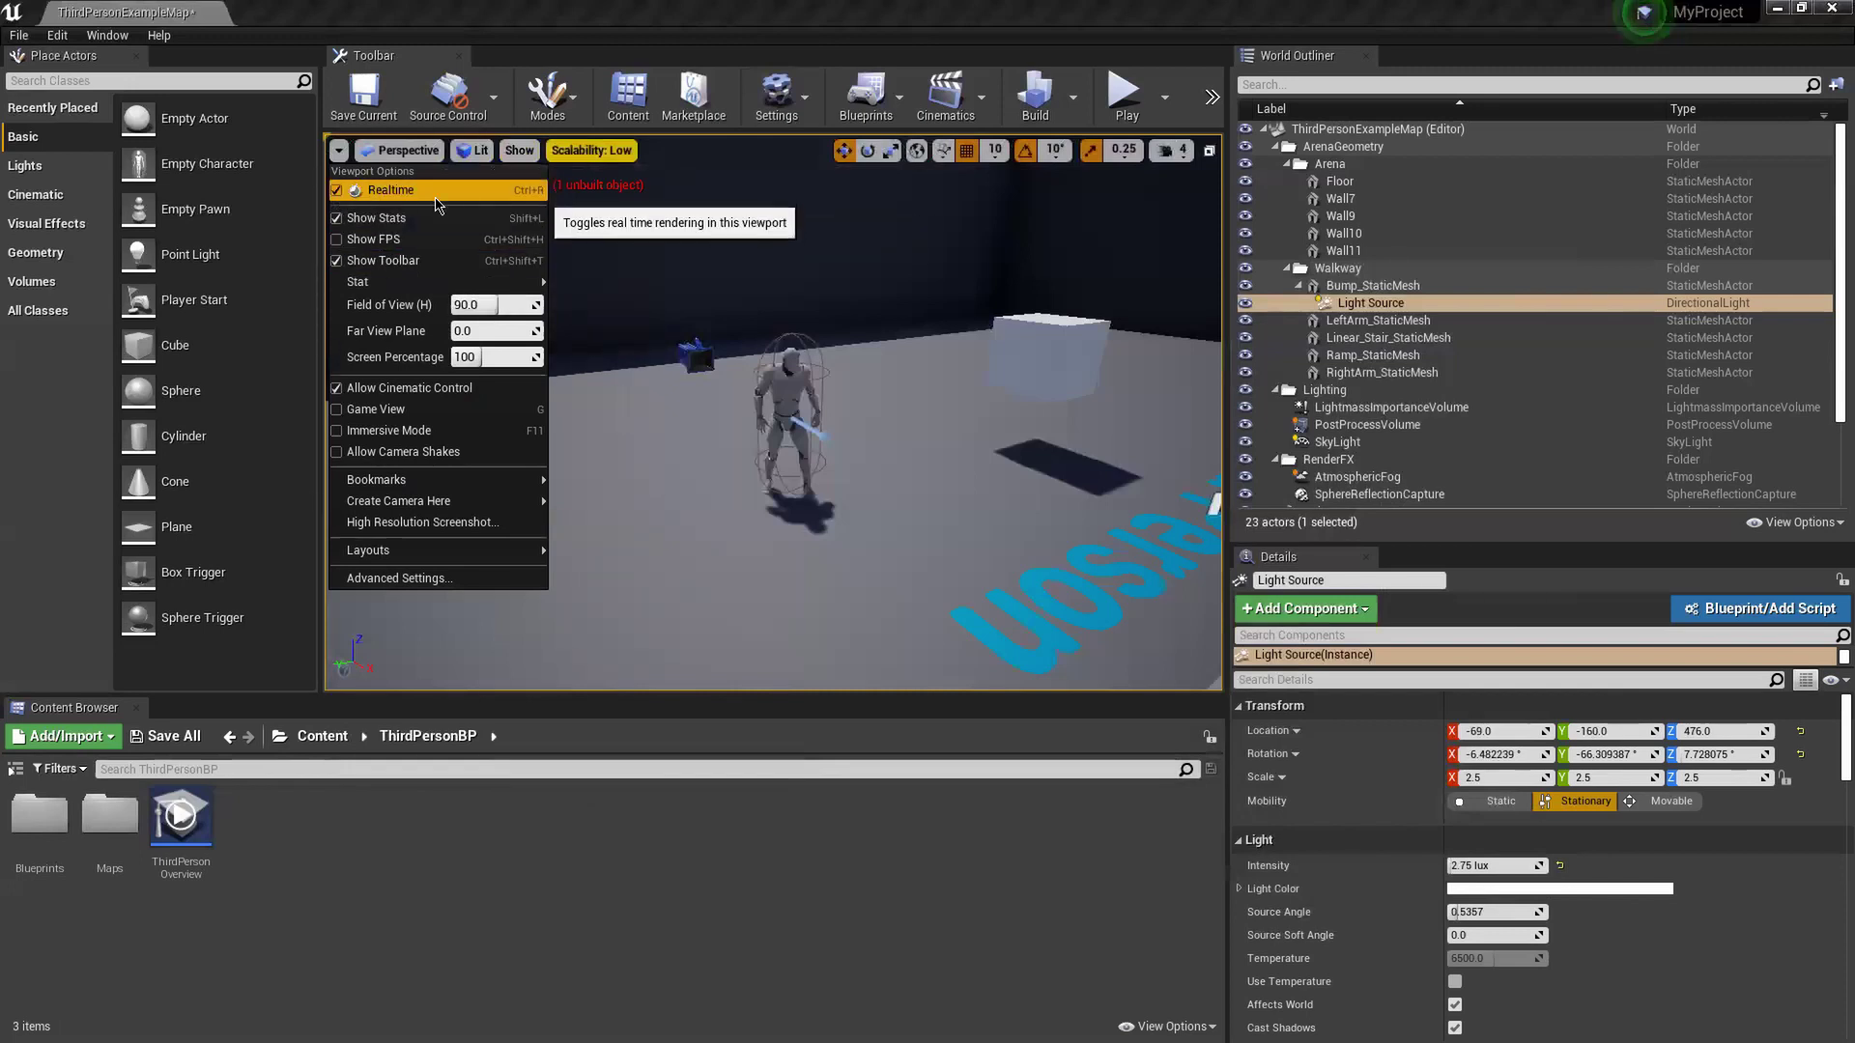
left_click(338, 239)
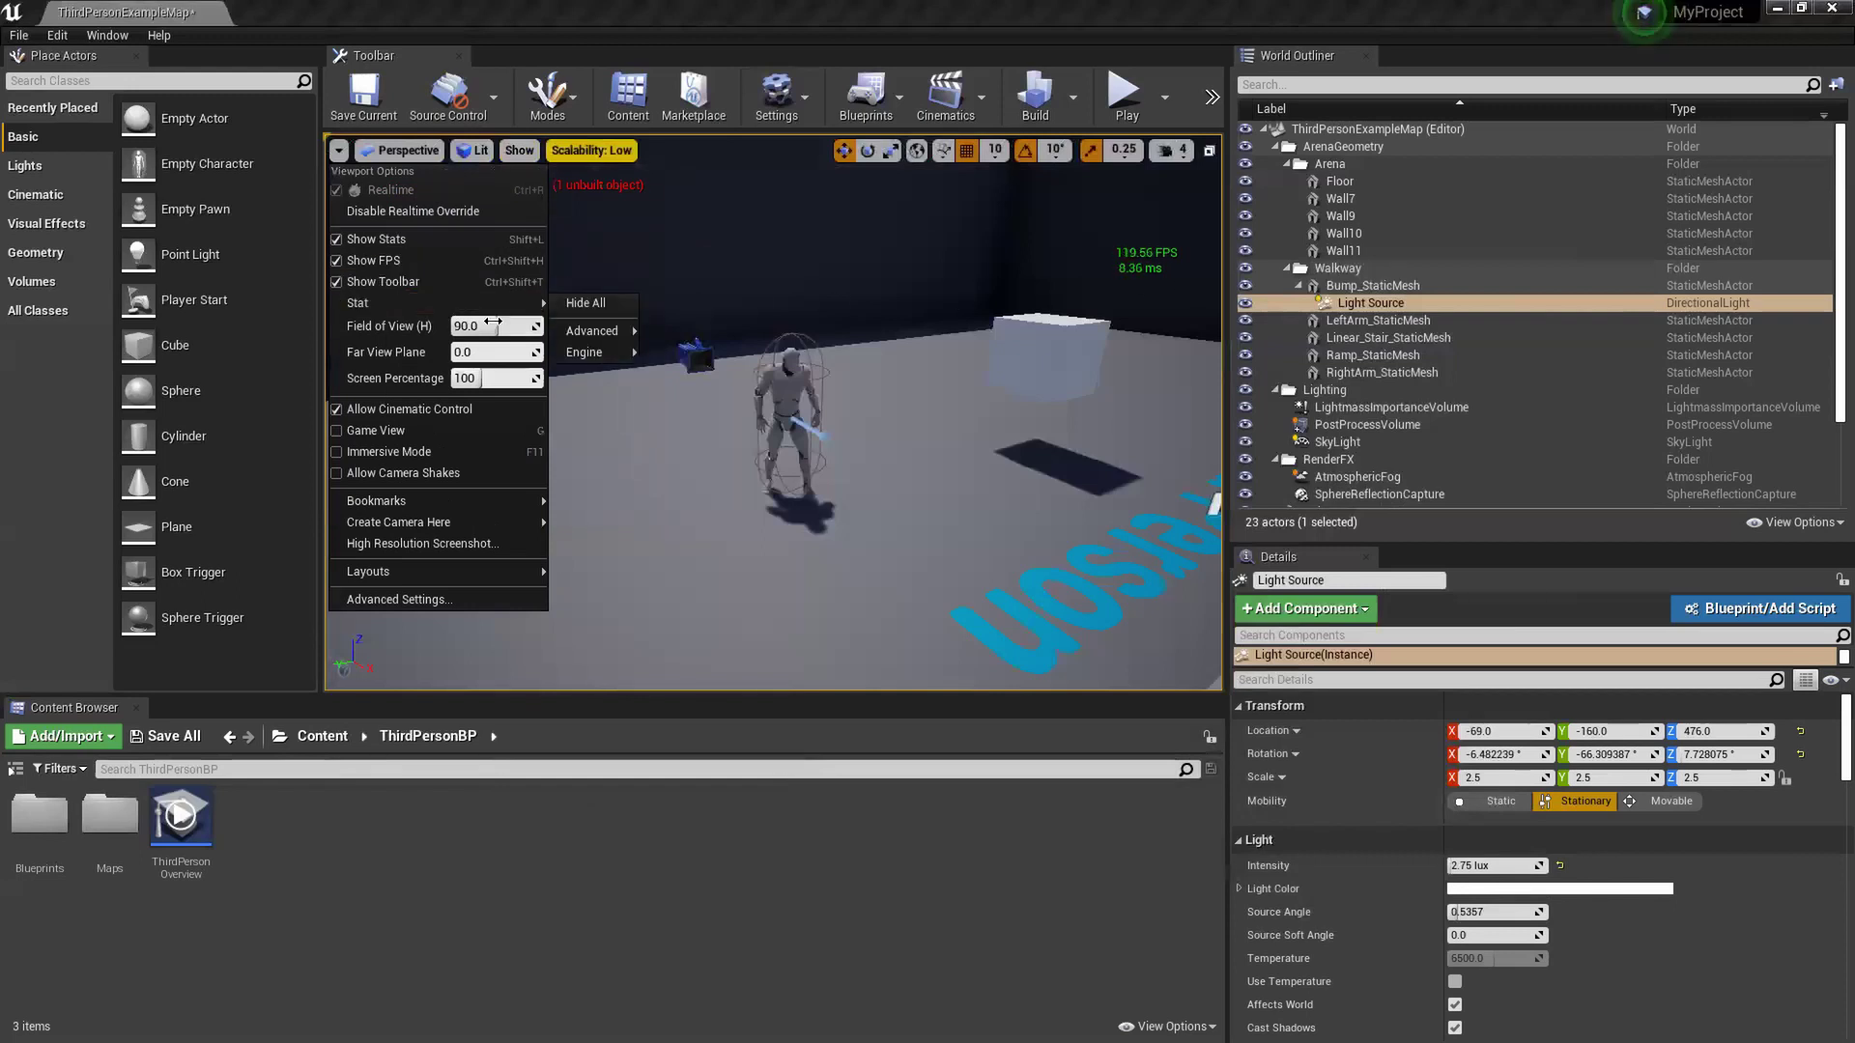
- Try a field of view of about 75 and a screen percentage of 56, and restore them to 90 and 100
left_click_drag(496, 329, 488, 326)
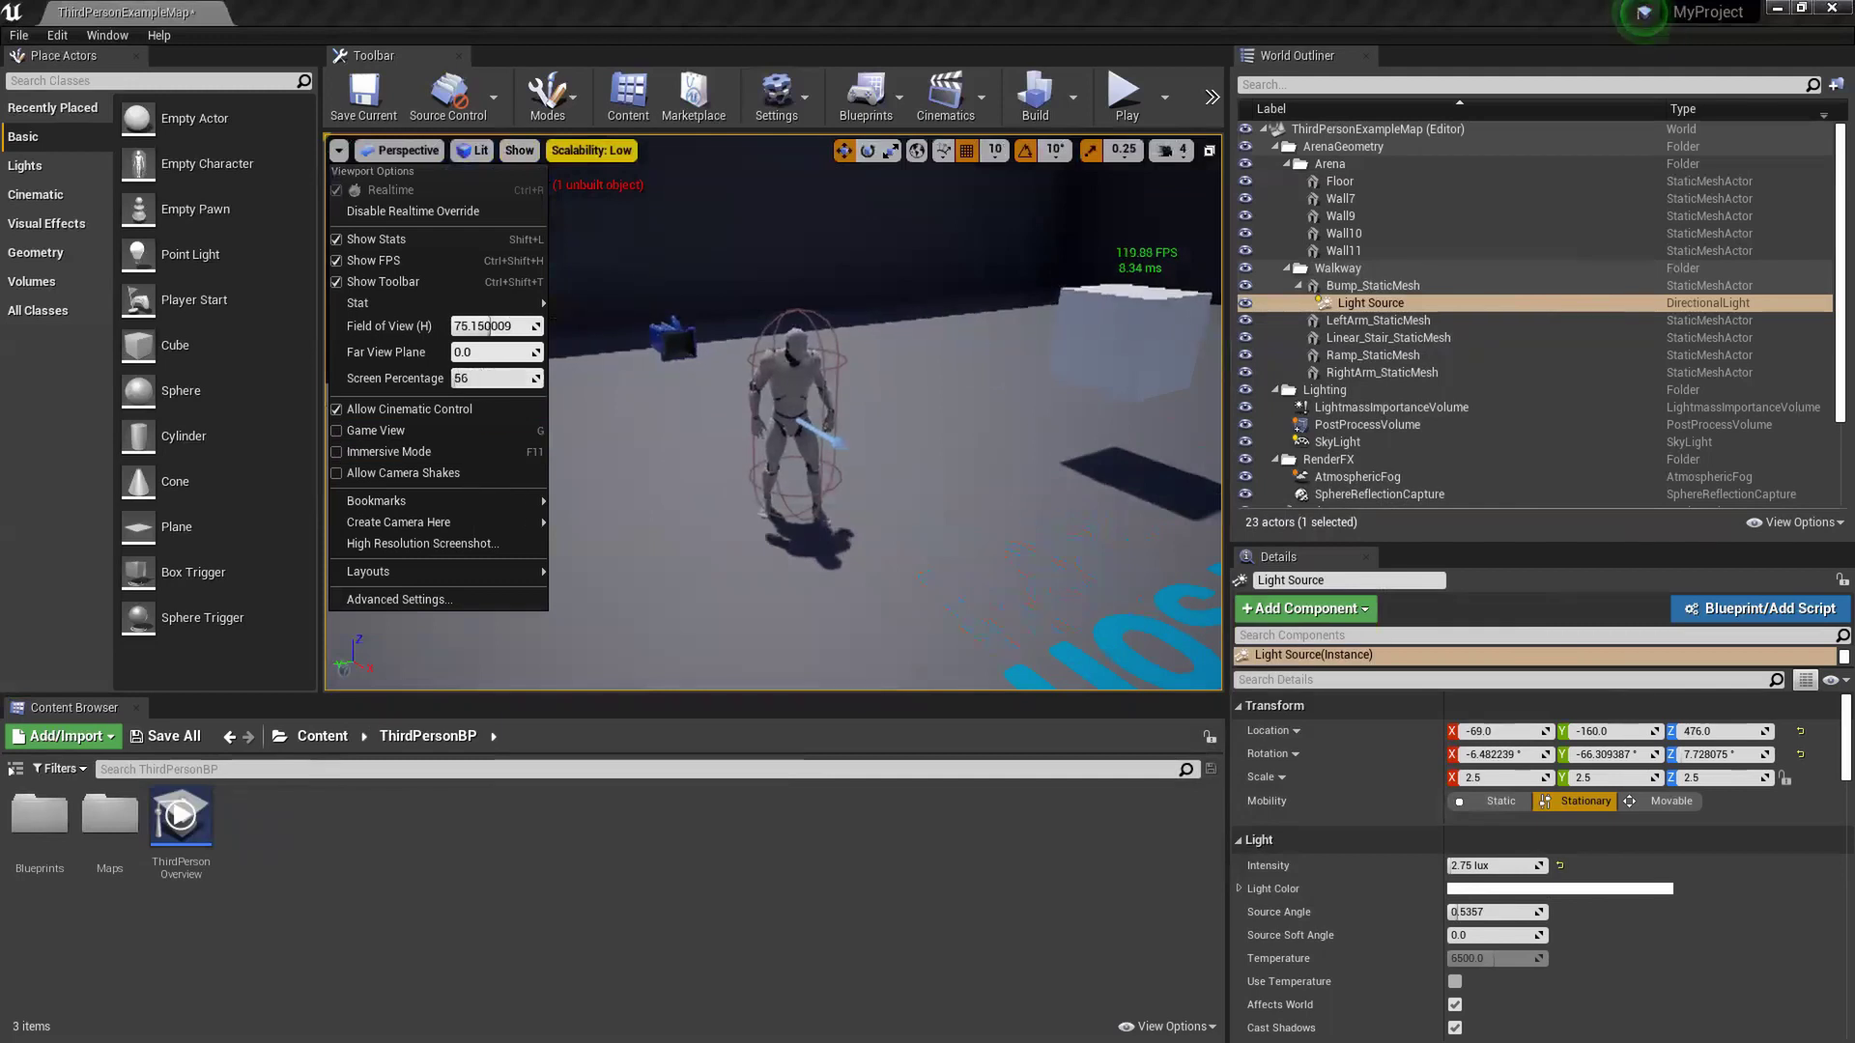
left_click(488, 383)
type("90")
key("Return")
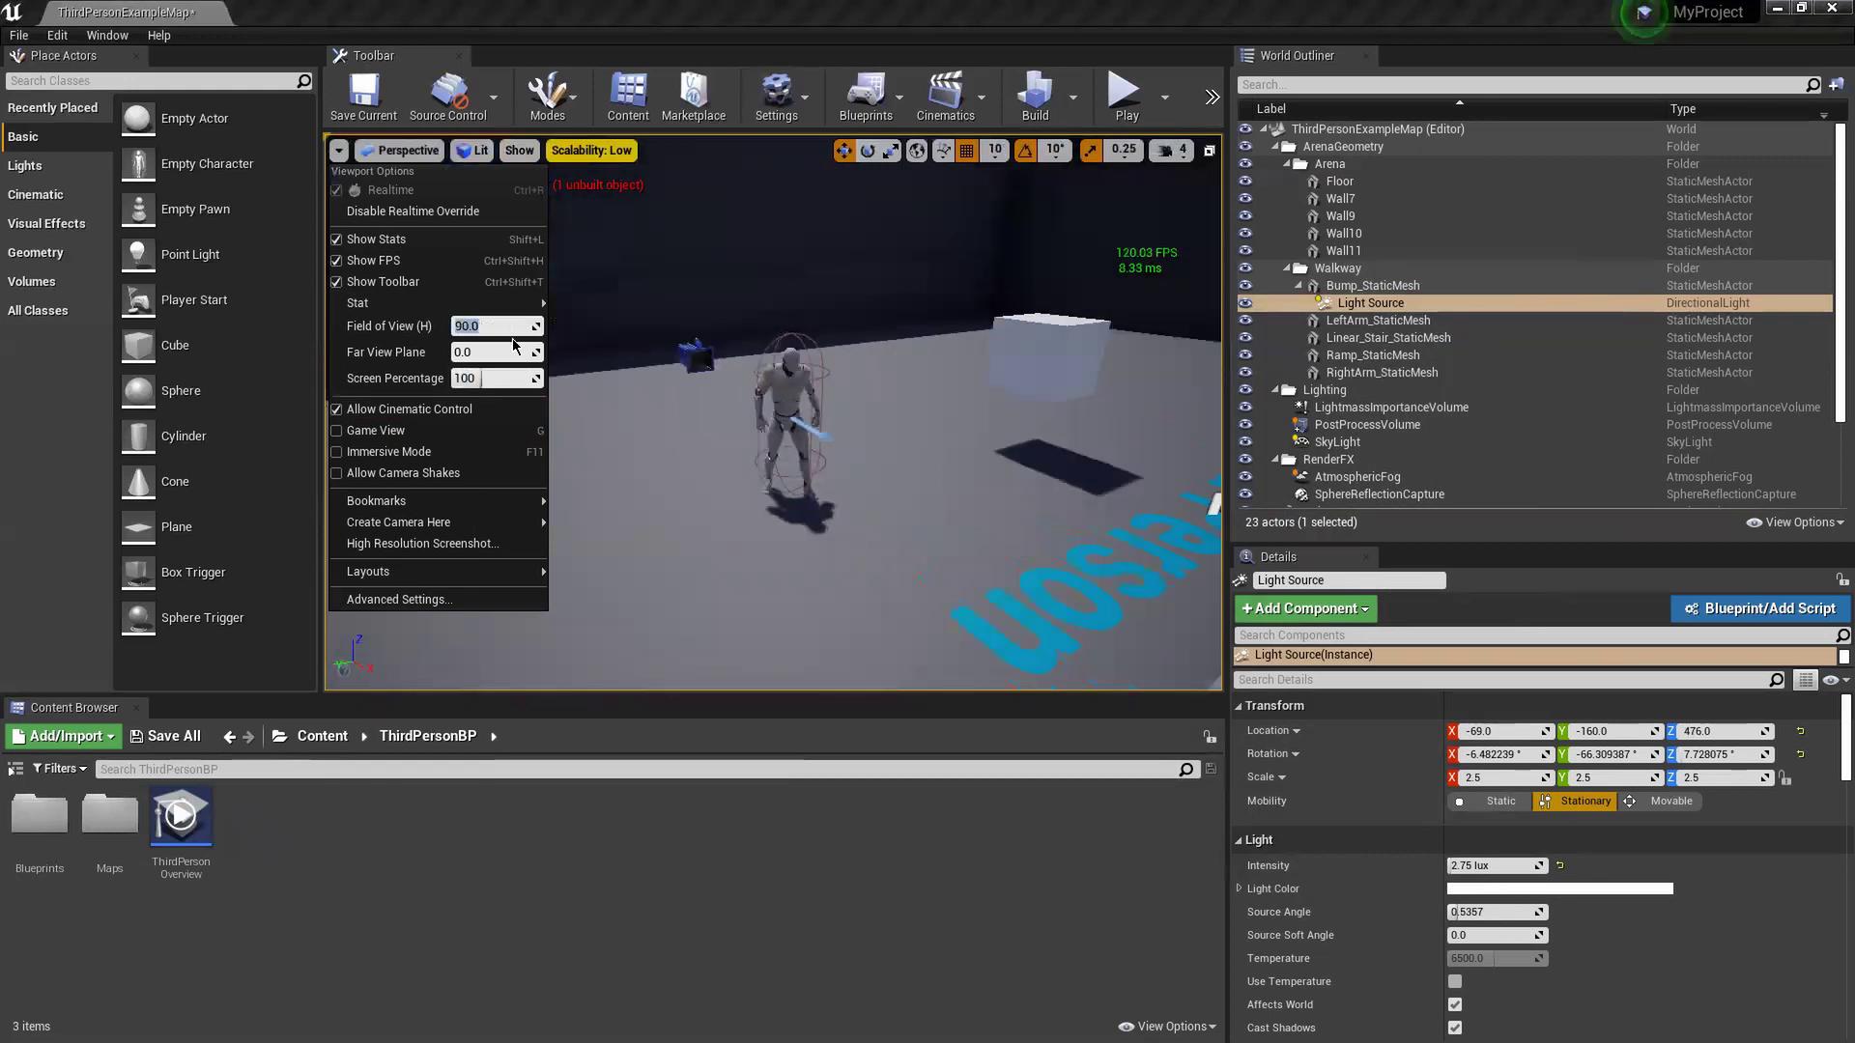
- Review the editor's Preview Rendering Level options and the target platforms offered for packaging the project
left_click(775, 94)
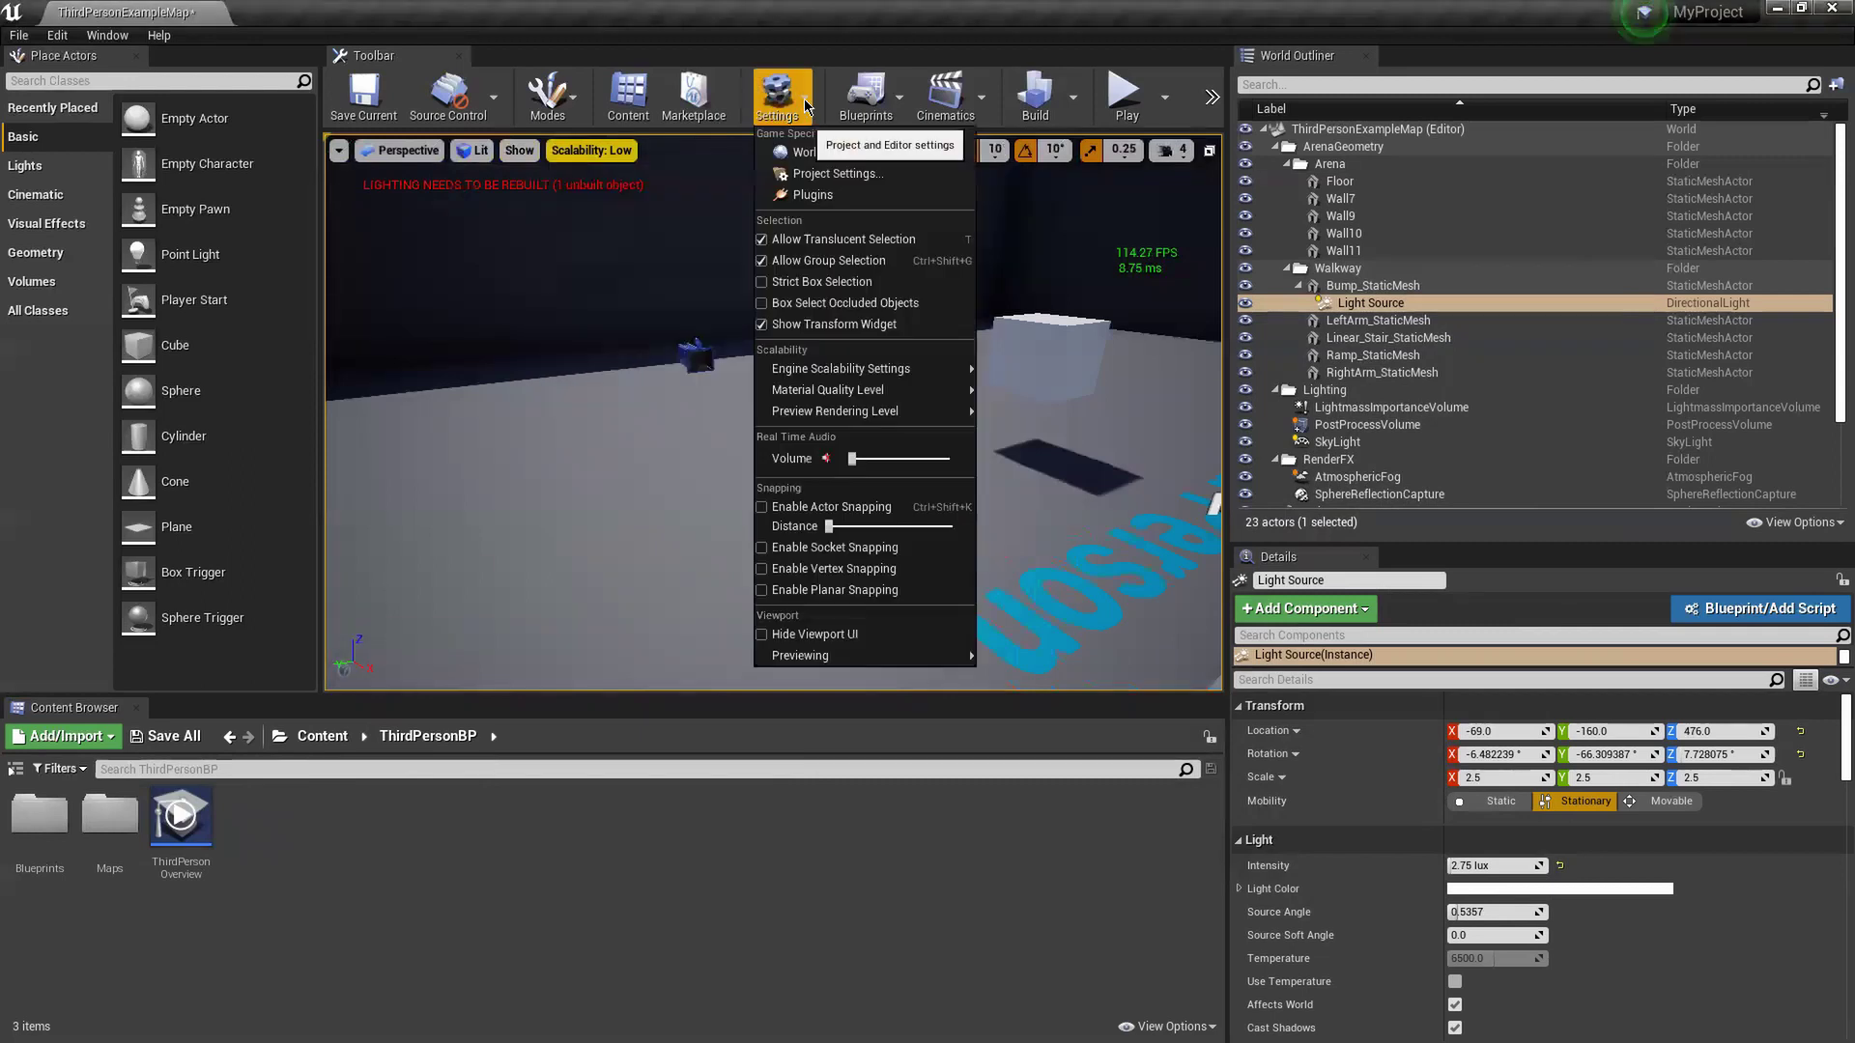
mouse_move(847, 414)
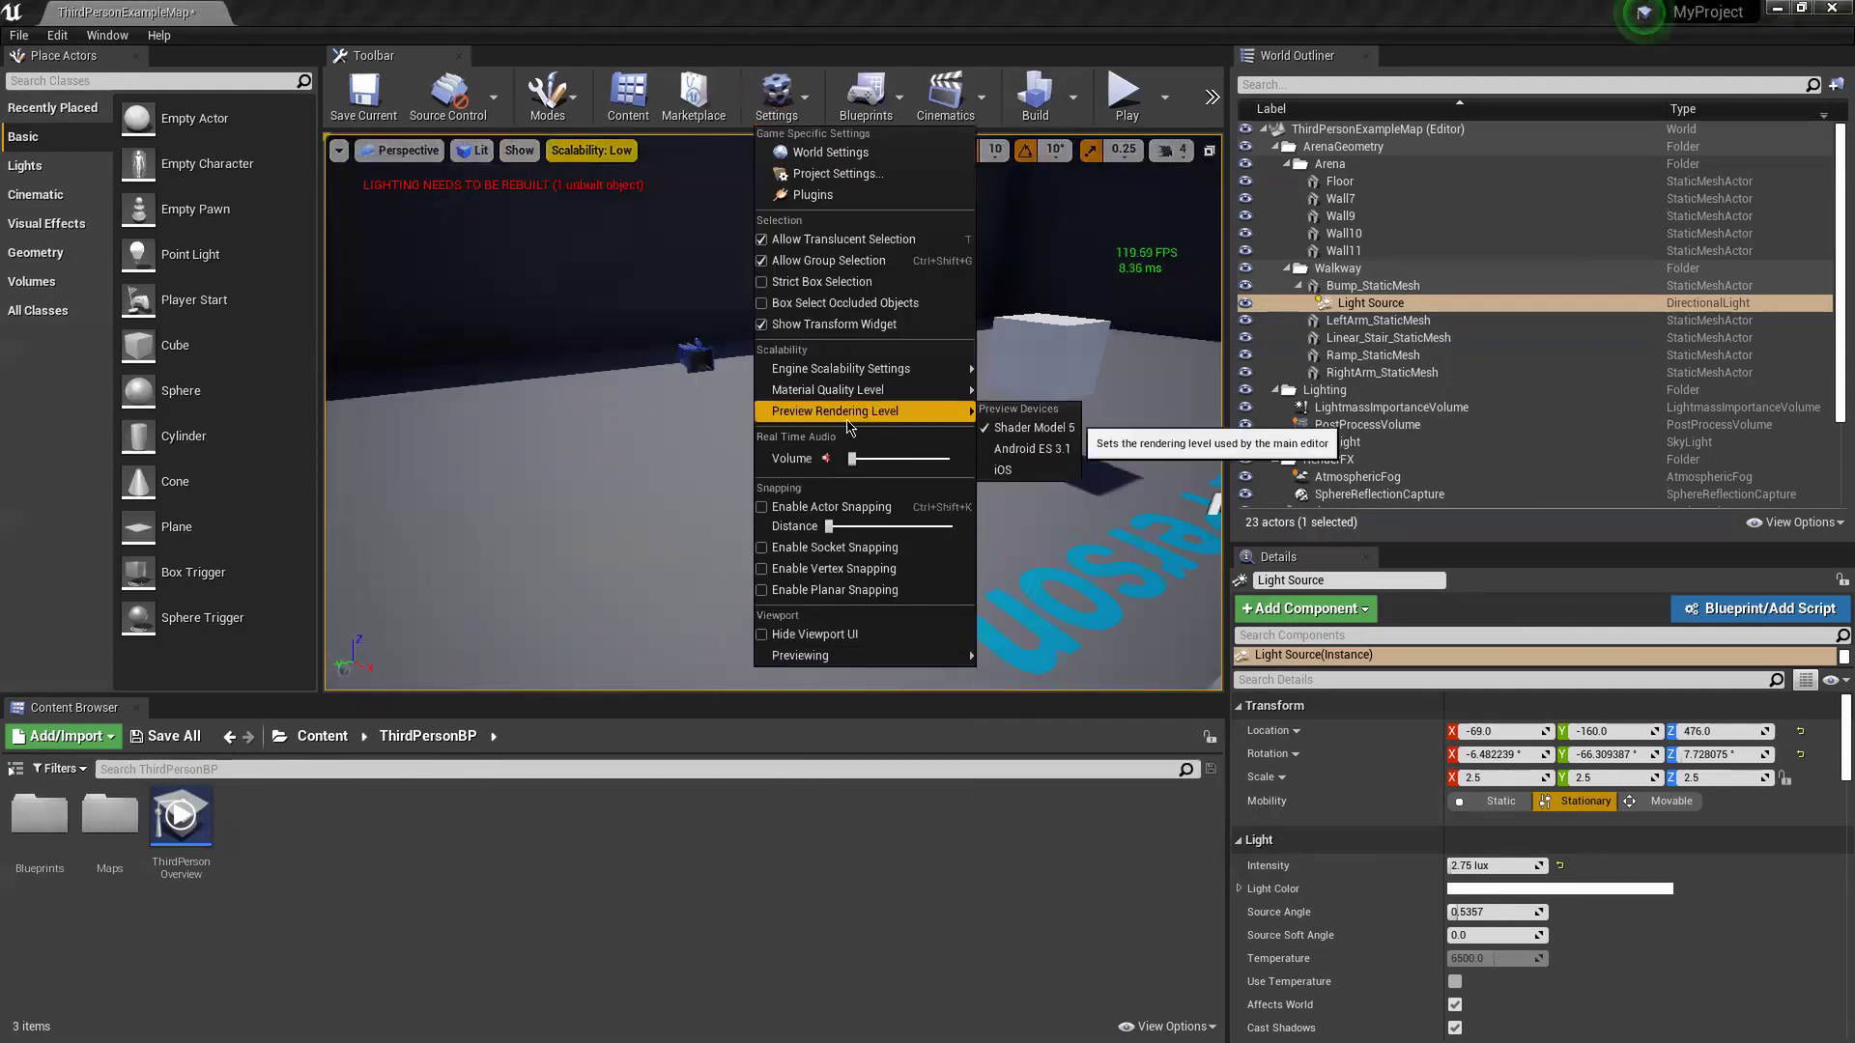
left_click(1044, 498)
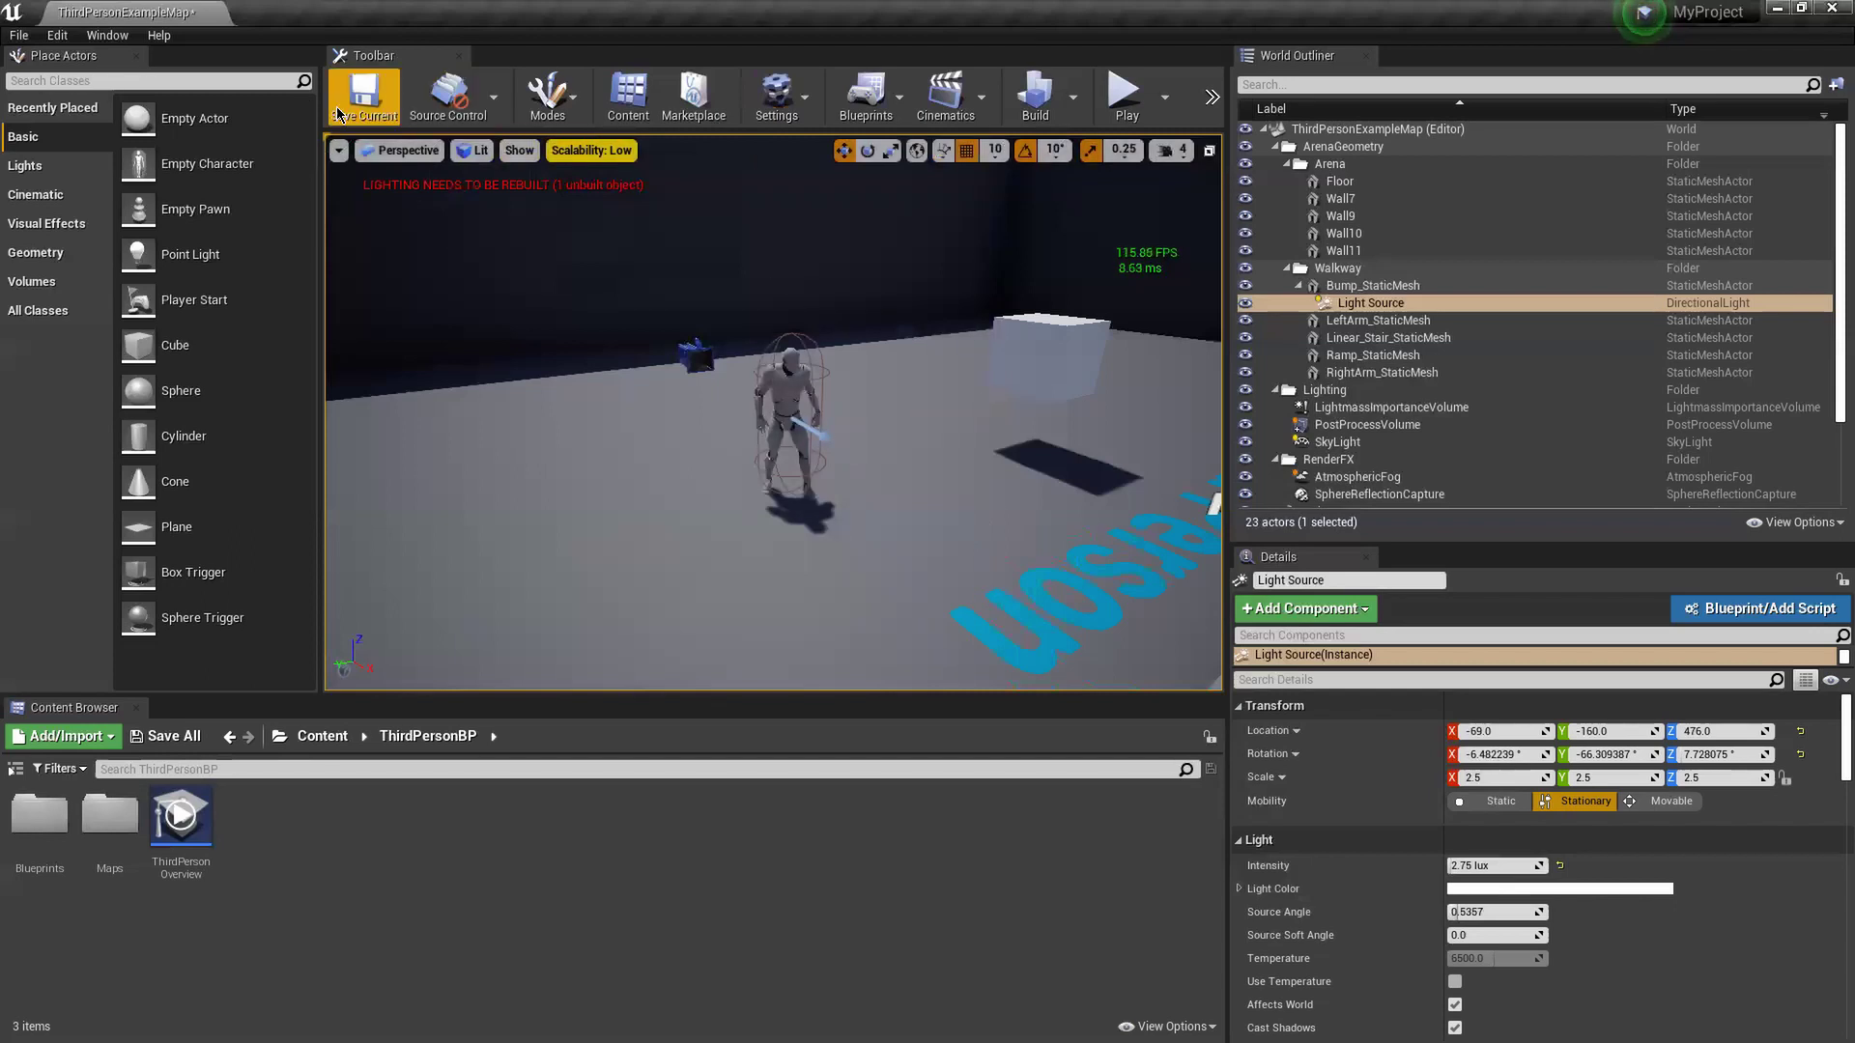
left_click(19, 35)
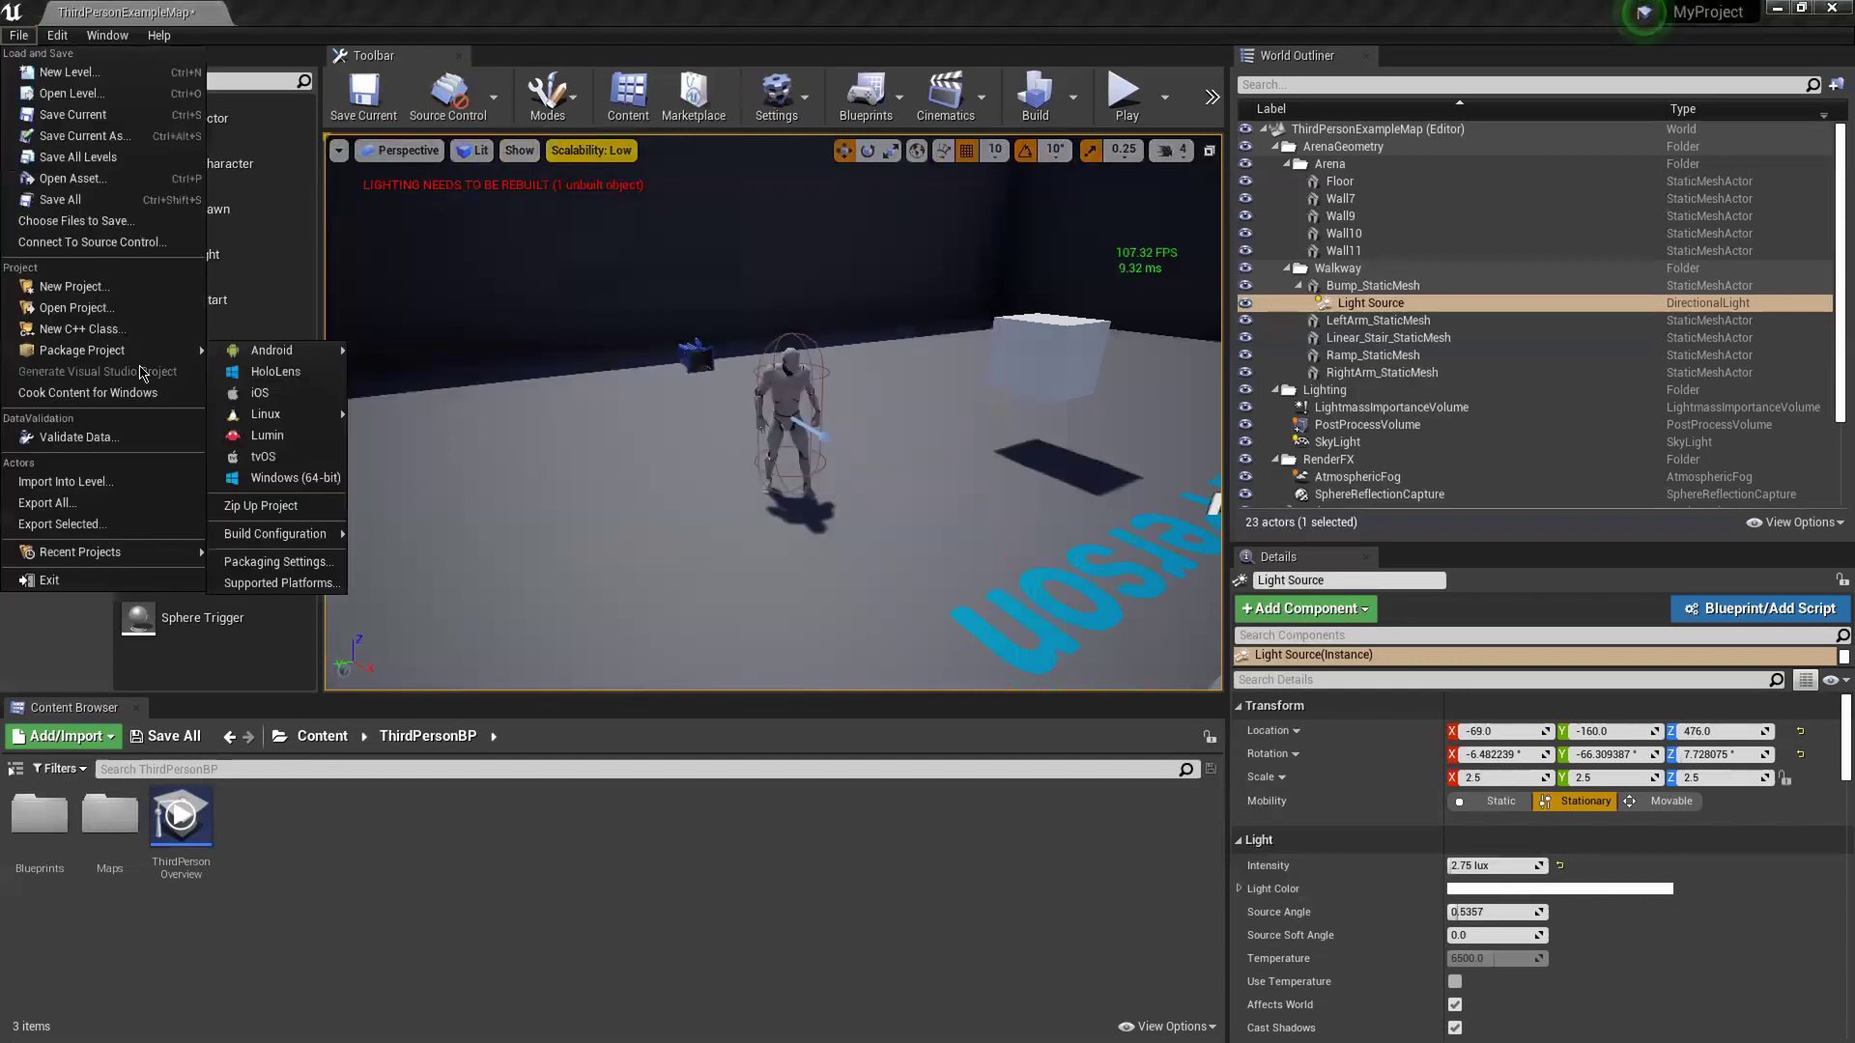
left_click(551, 858)
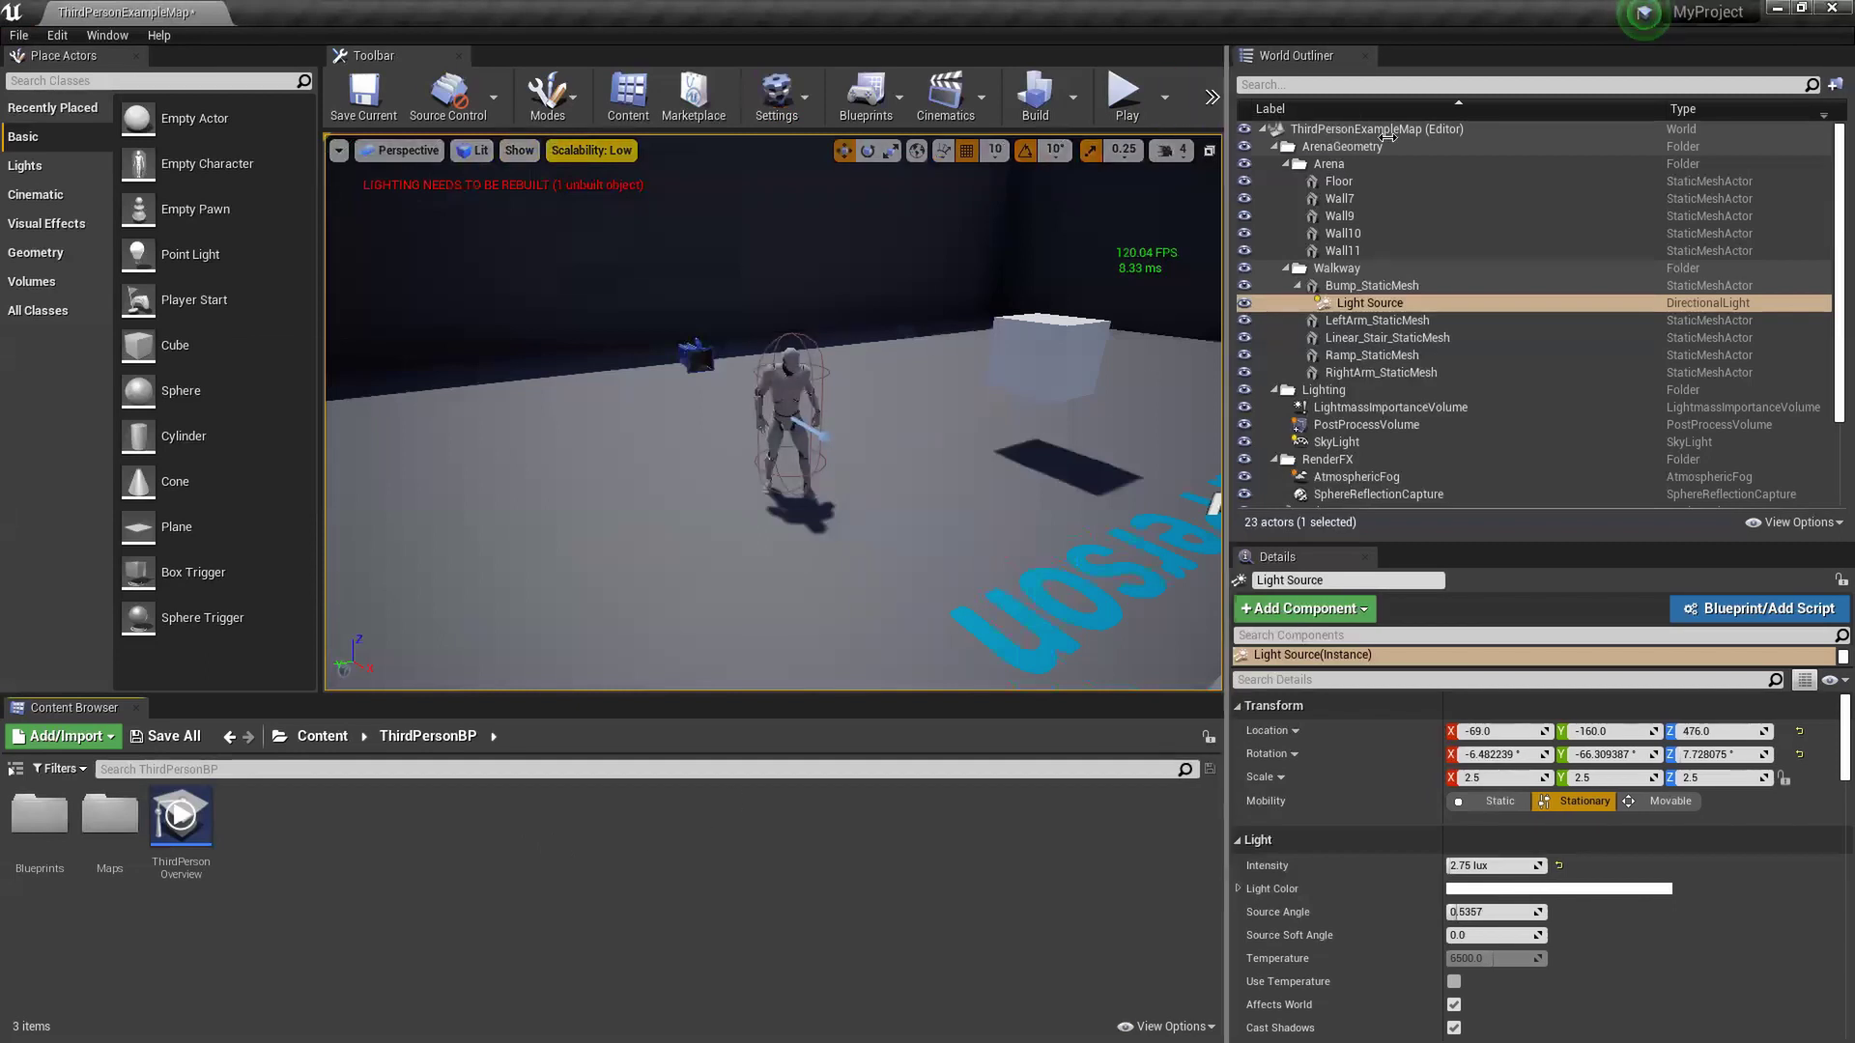
- Widen the viewport by narrowing the World Outliner and Details area
left_click_drag(1228, 149, 1481, 150)
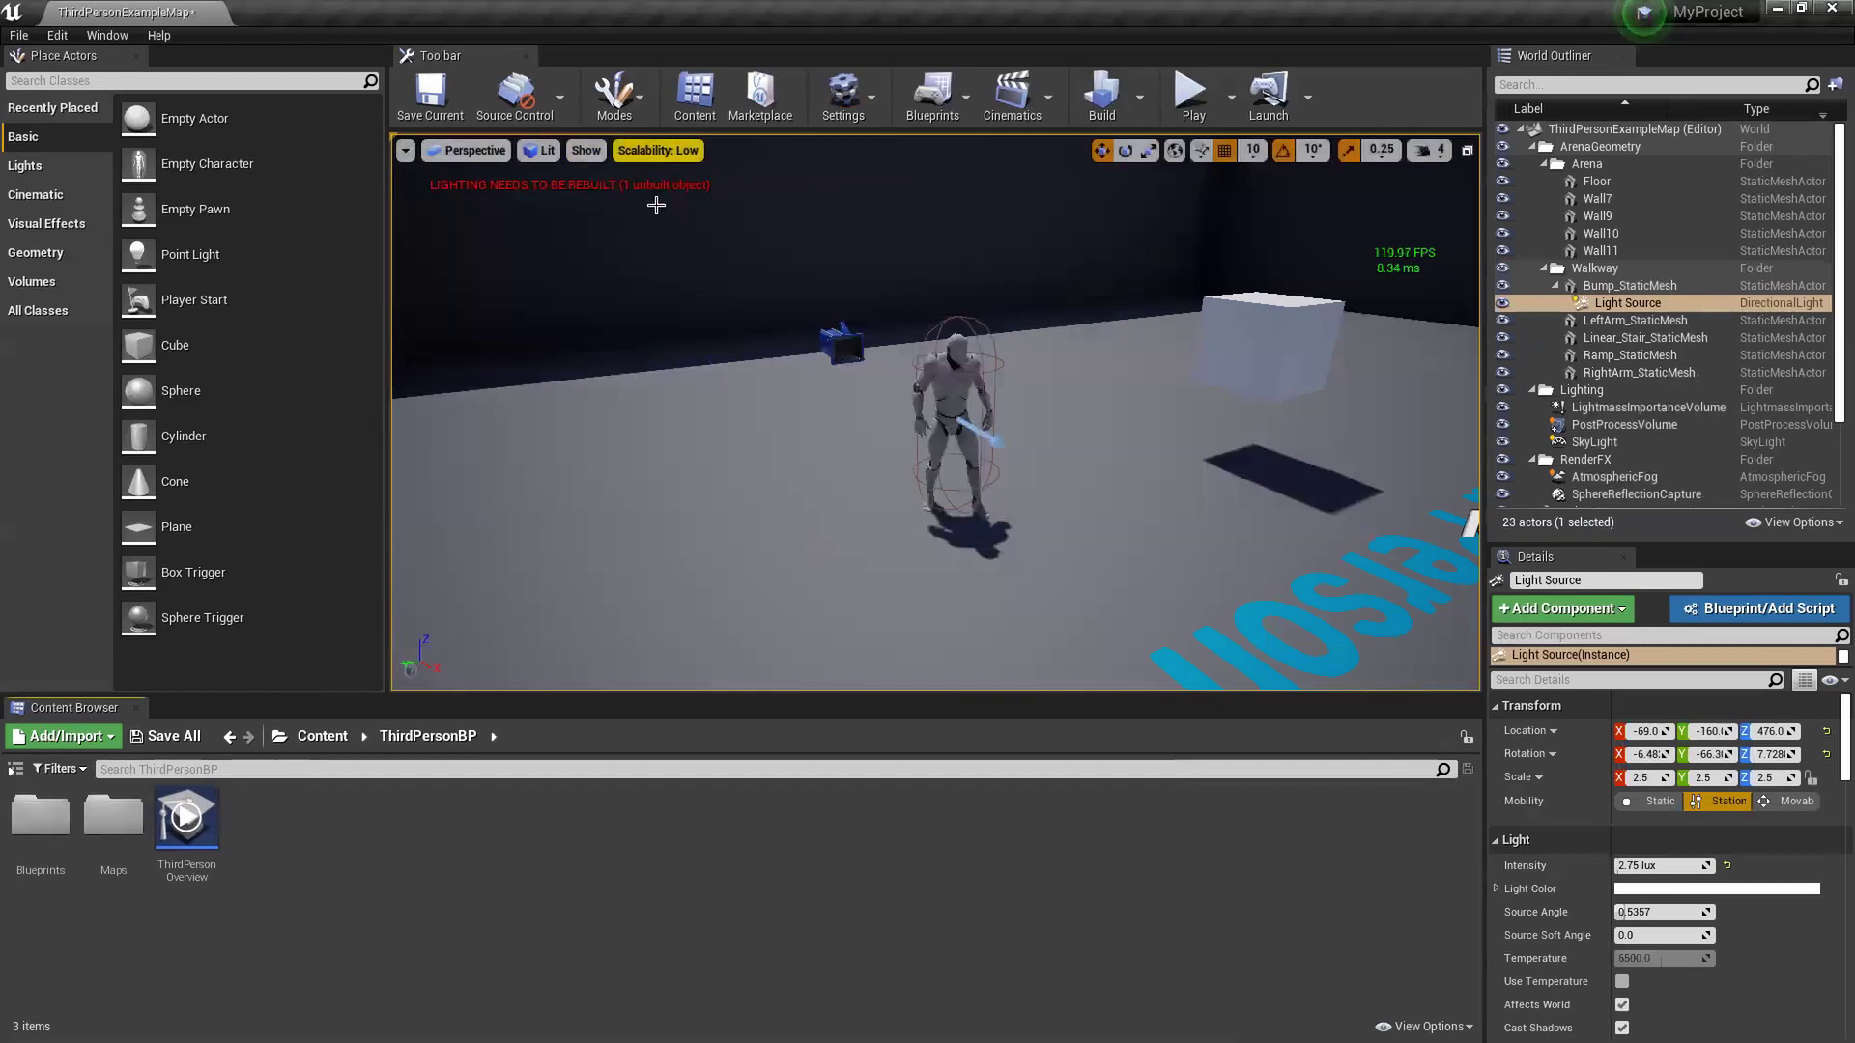
mouse_move(897, 304)
right_mouse_down()
mouse_move(1091, 329)
mouse_move(897, 303)
right_mouse_up()
key("s")
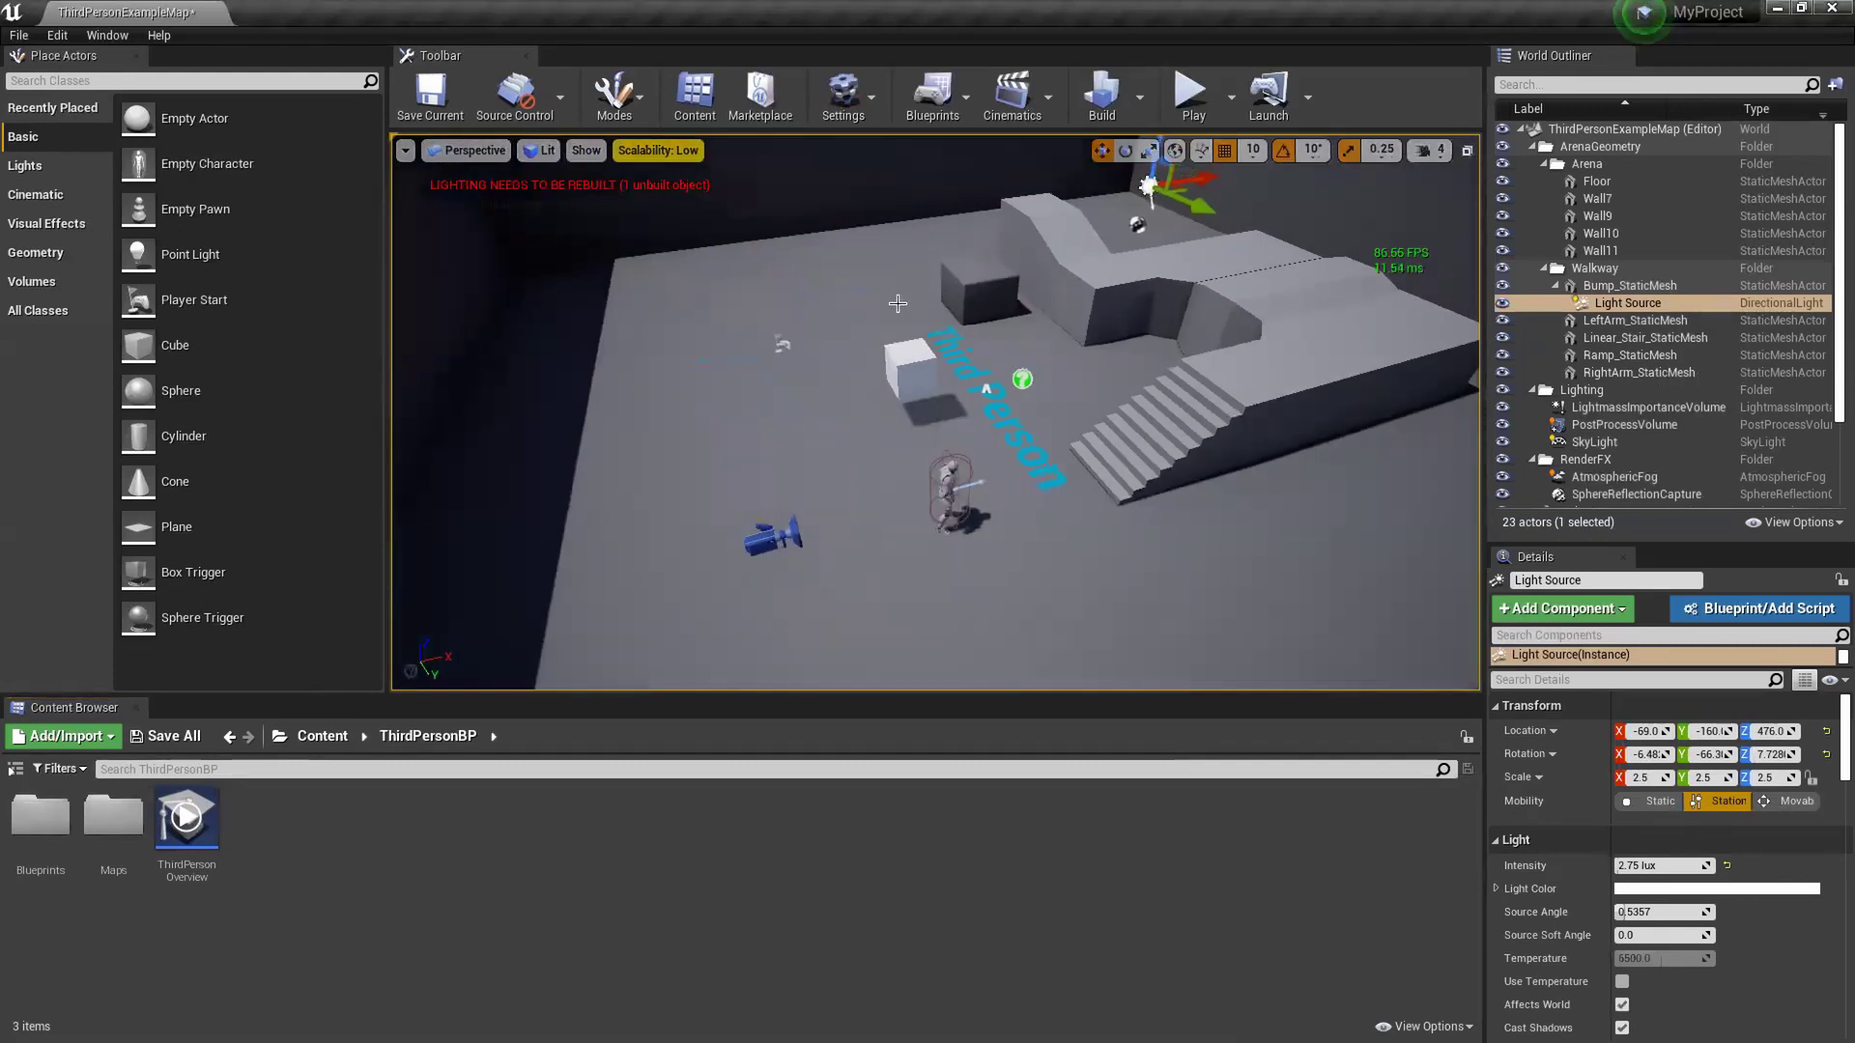
- Move Linear_Stair_StaticMesh away from the walkway along the Y axis to a Y location of 490
left_click(1211, 441)
left_click_drag(1115, 493, 1164, 556)
key("ctrl+z")
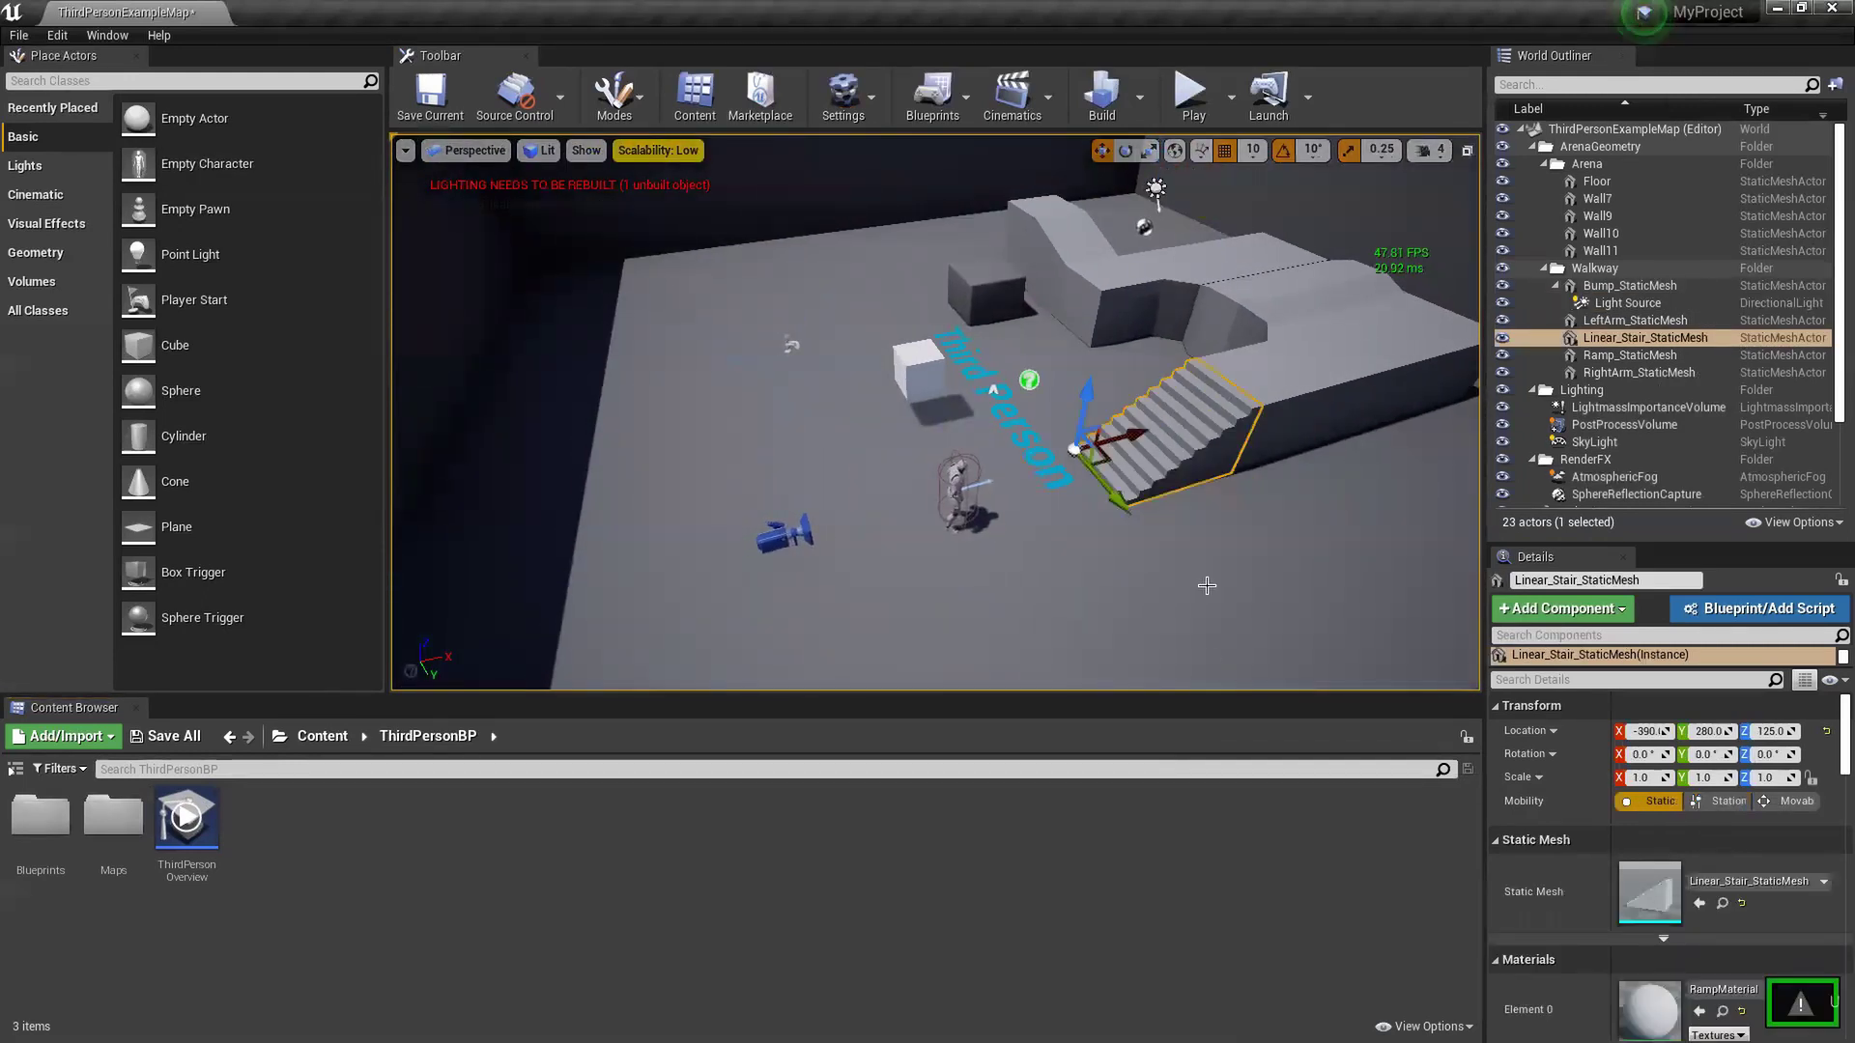
left_click_drag(1115, 494, 1170, 562)
right_click_drag(1170, 562, 922, 435)
key("w")
key("d")
key("s")
key("d")
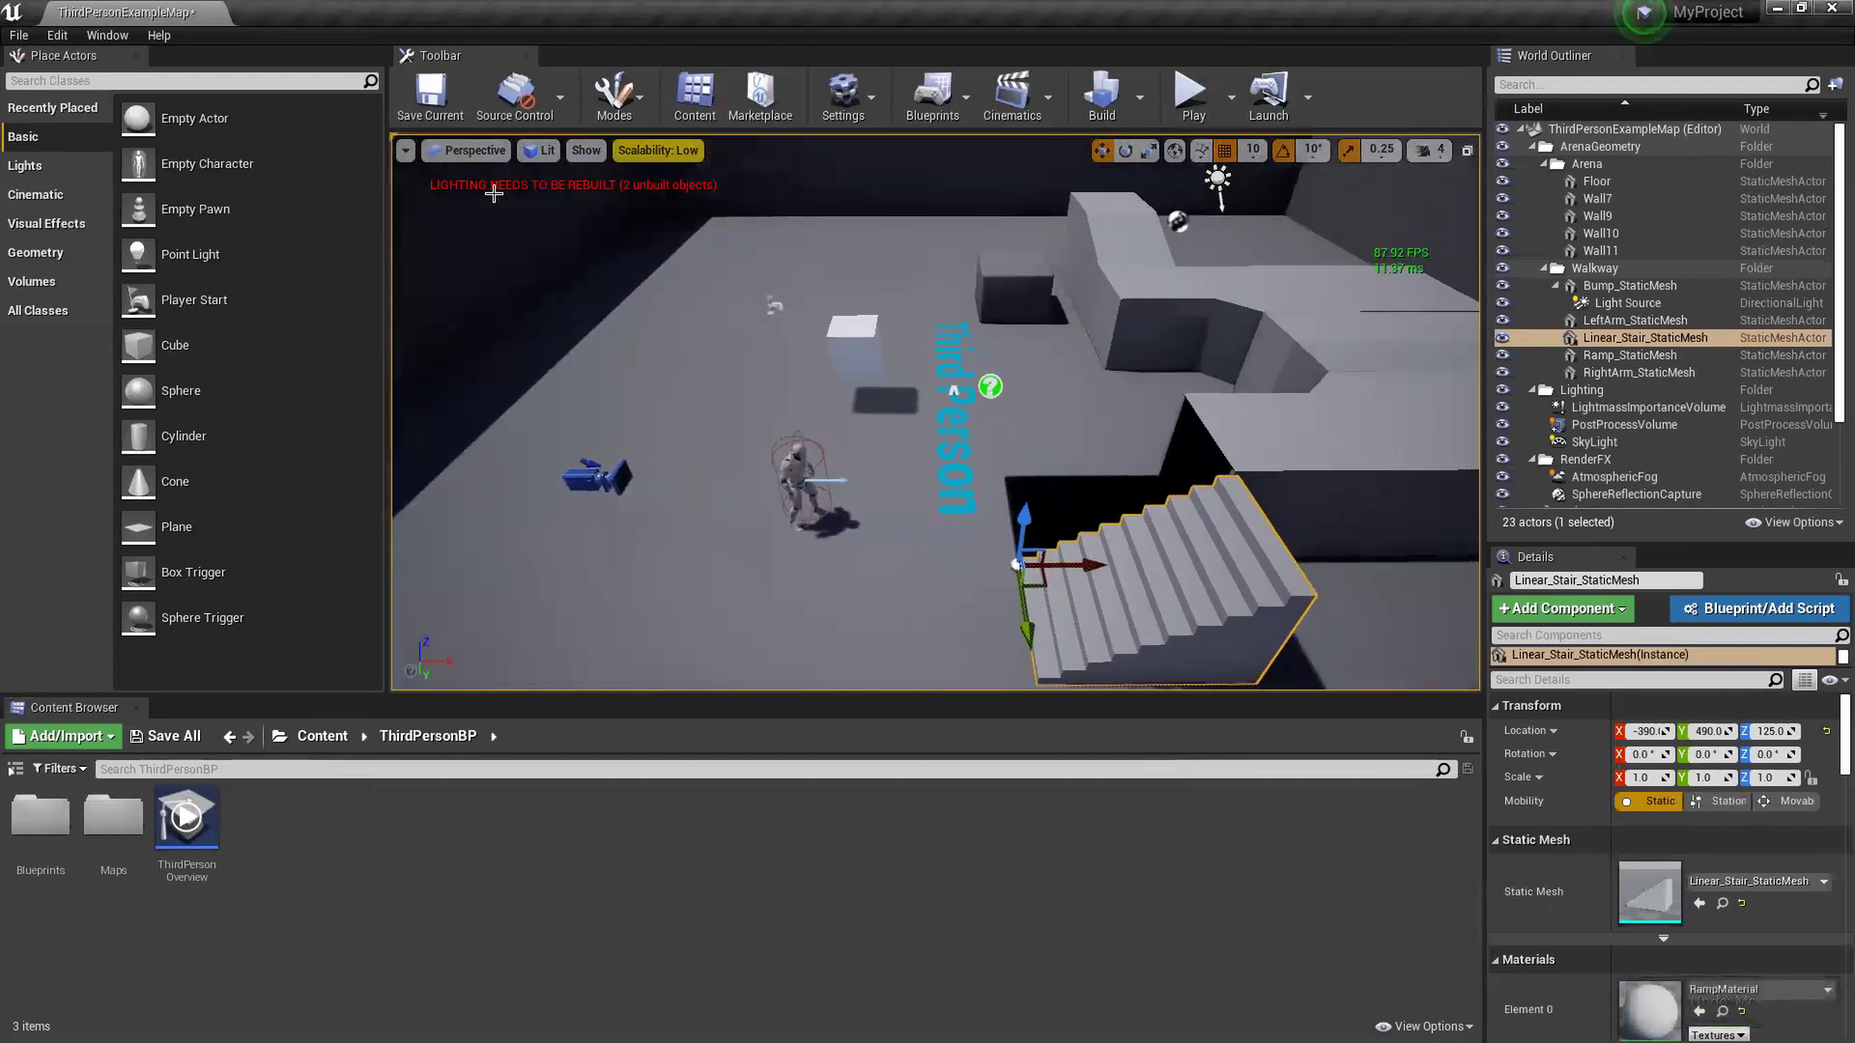
- Play-test the level by running the character towards the moved stairs, and end the play session
right_click_drag(656, 300, 623, 323)
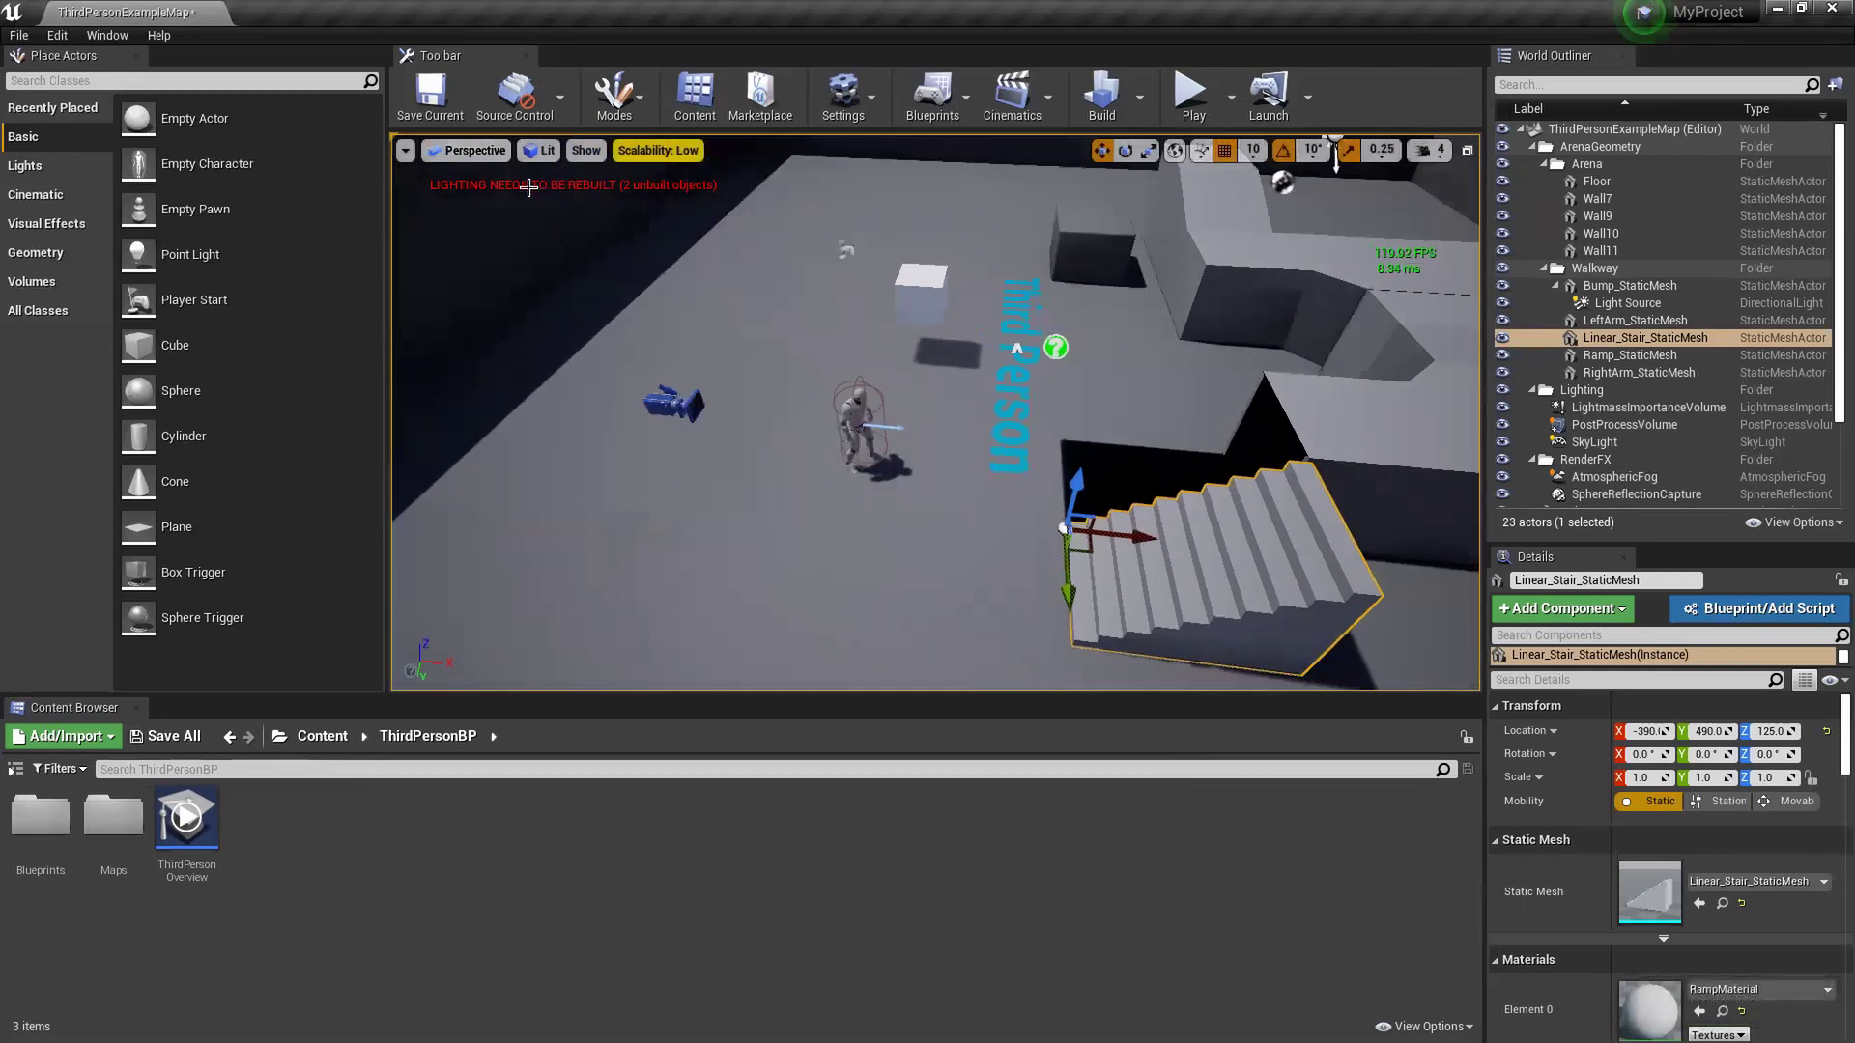
key("a")
right_click_drag(853, 300, 985, 309)
left_click(1191, 95)
left_click(877, 316)
key("w")
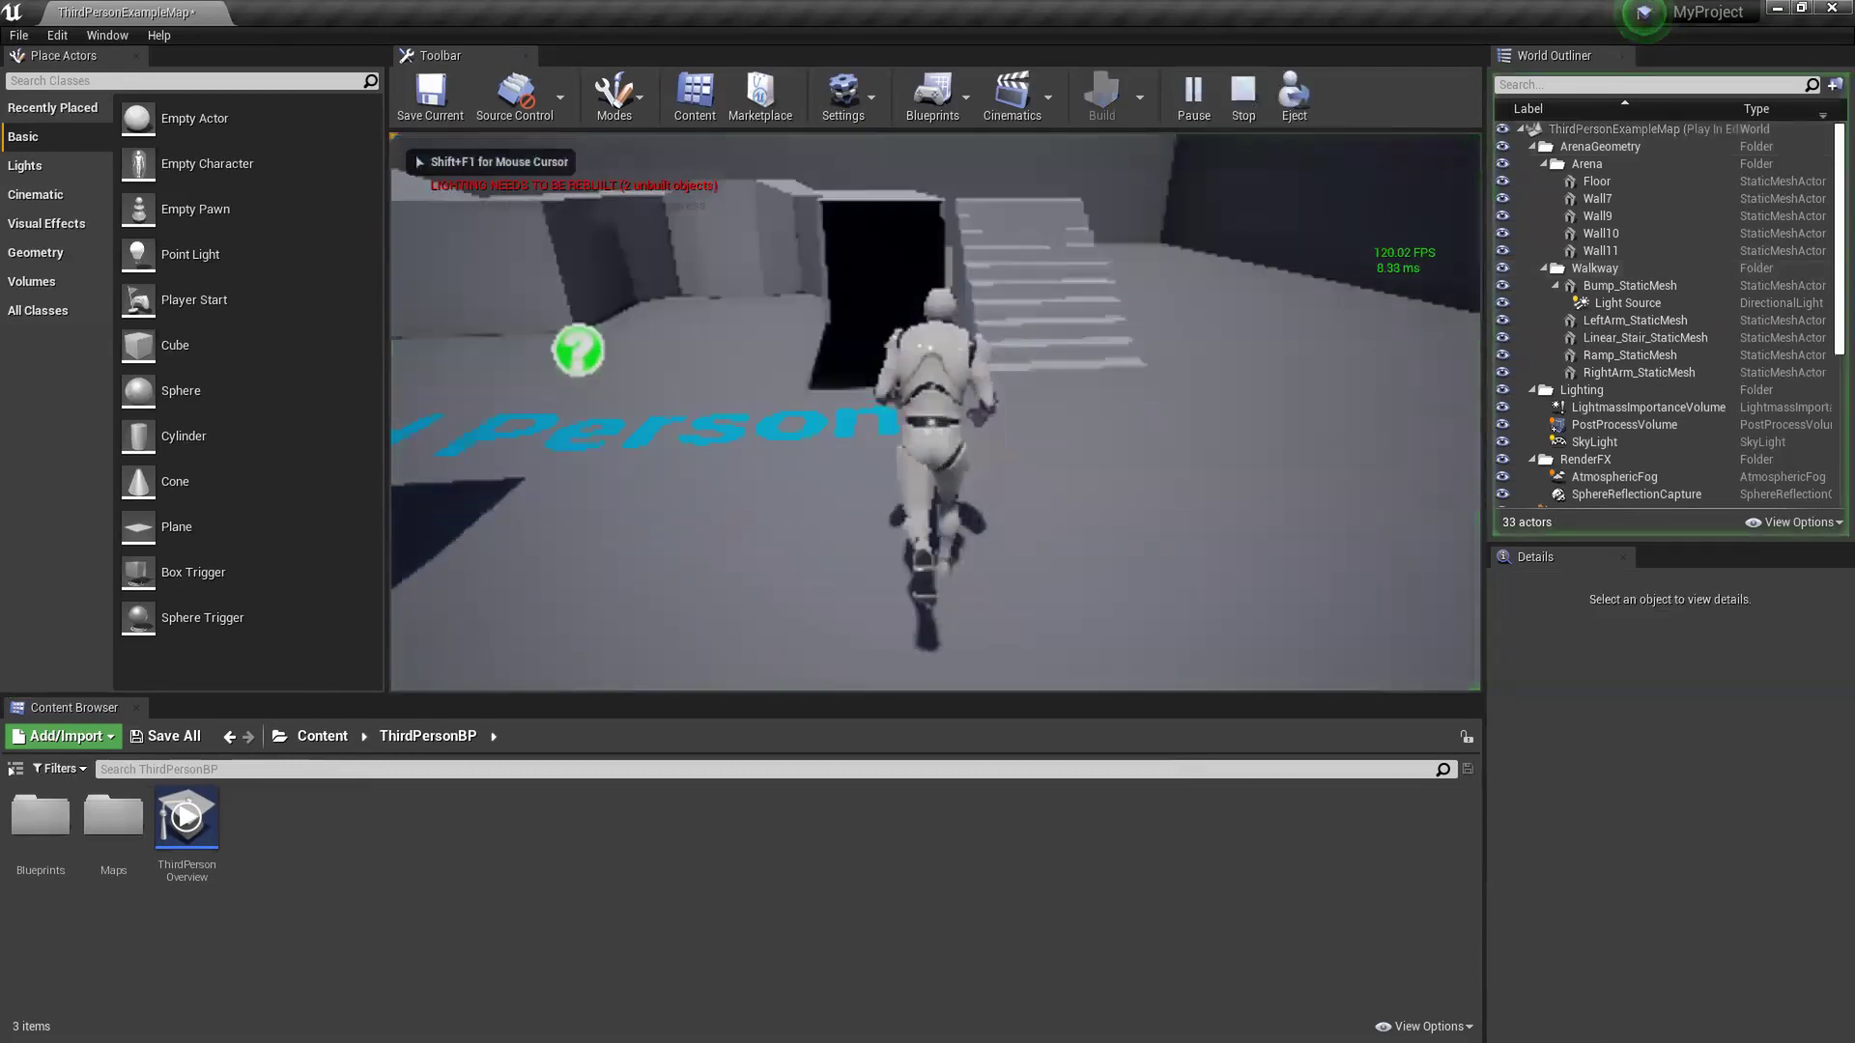
key("Escape")
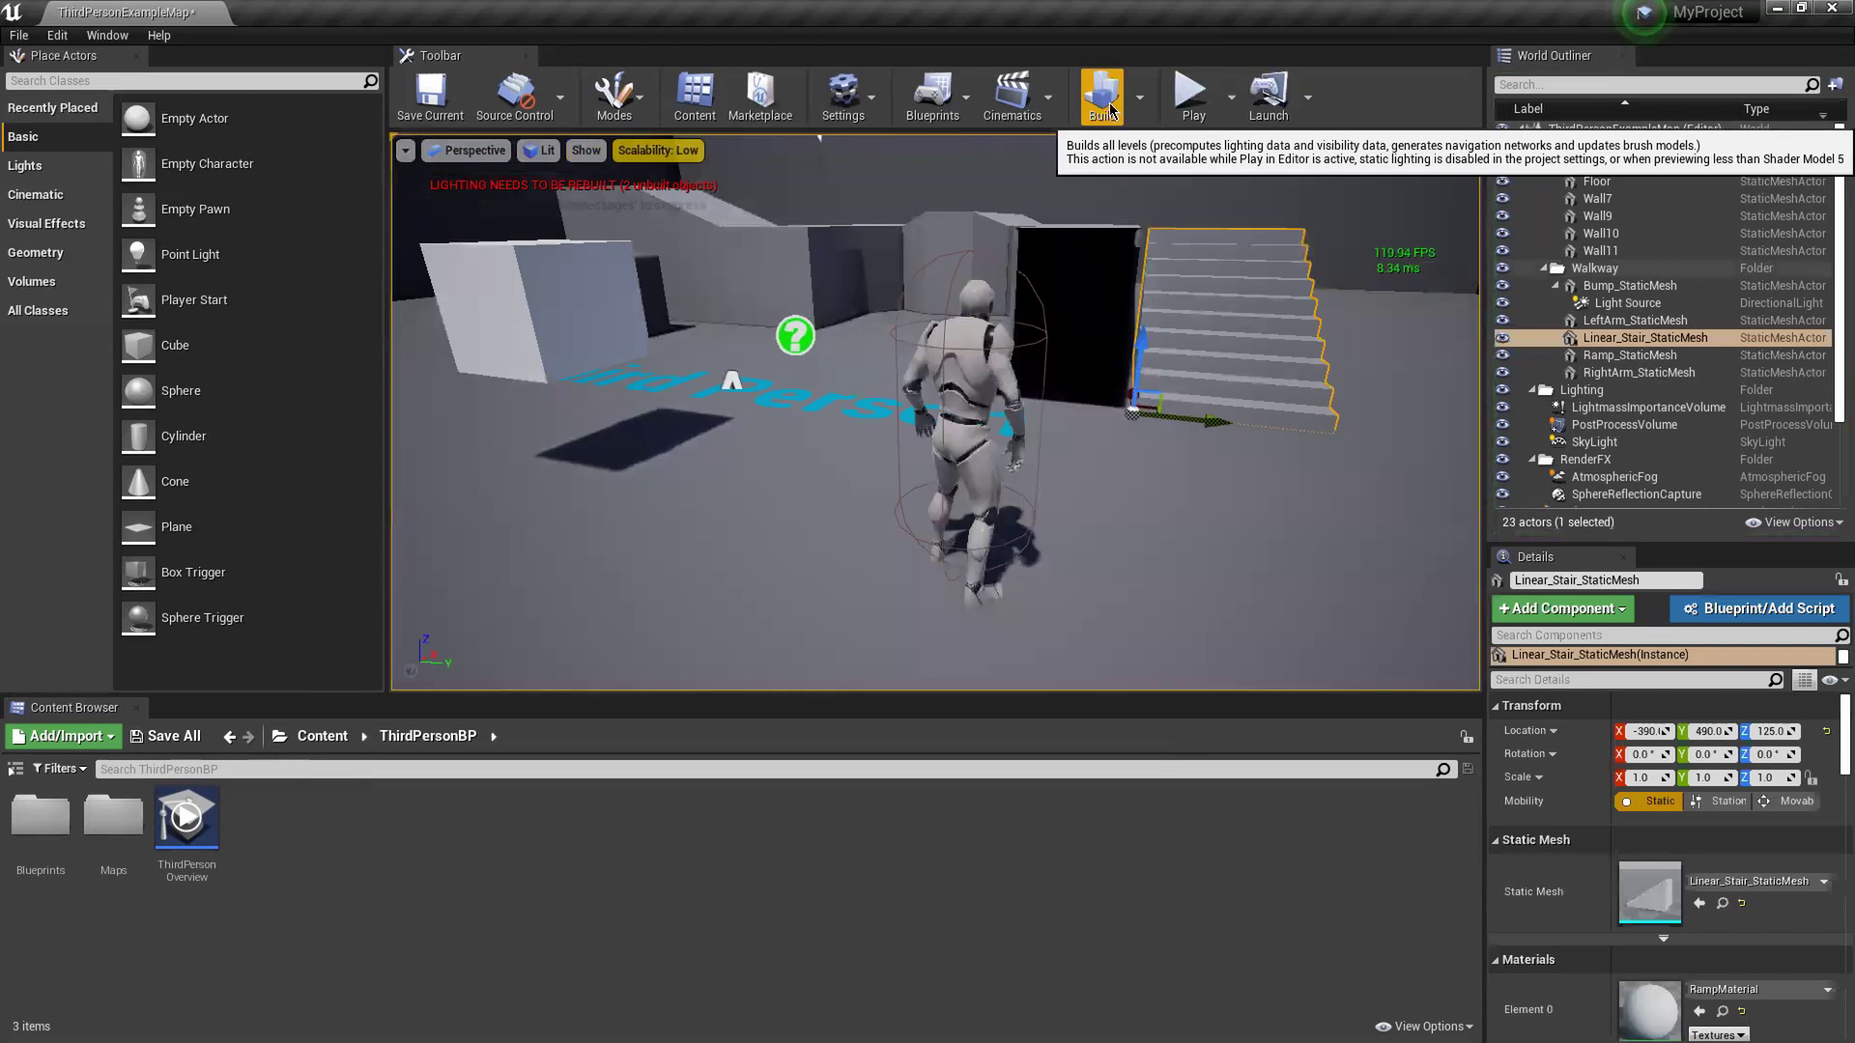
- Build only the level's lighting and allow SwarmAgent through the Windows firewall on private networks
left_click(1140, 96)
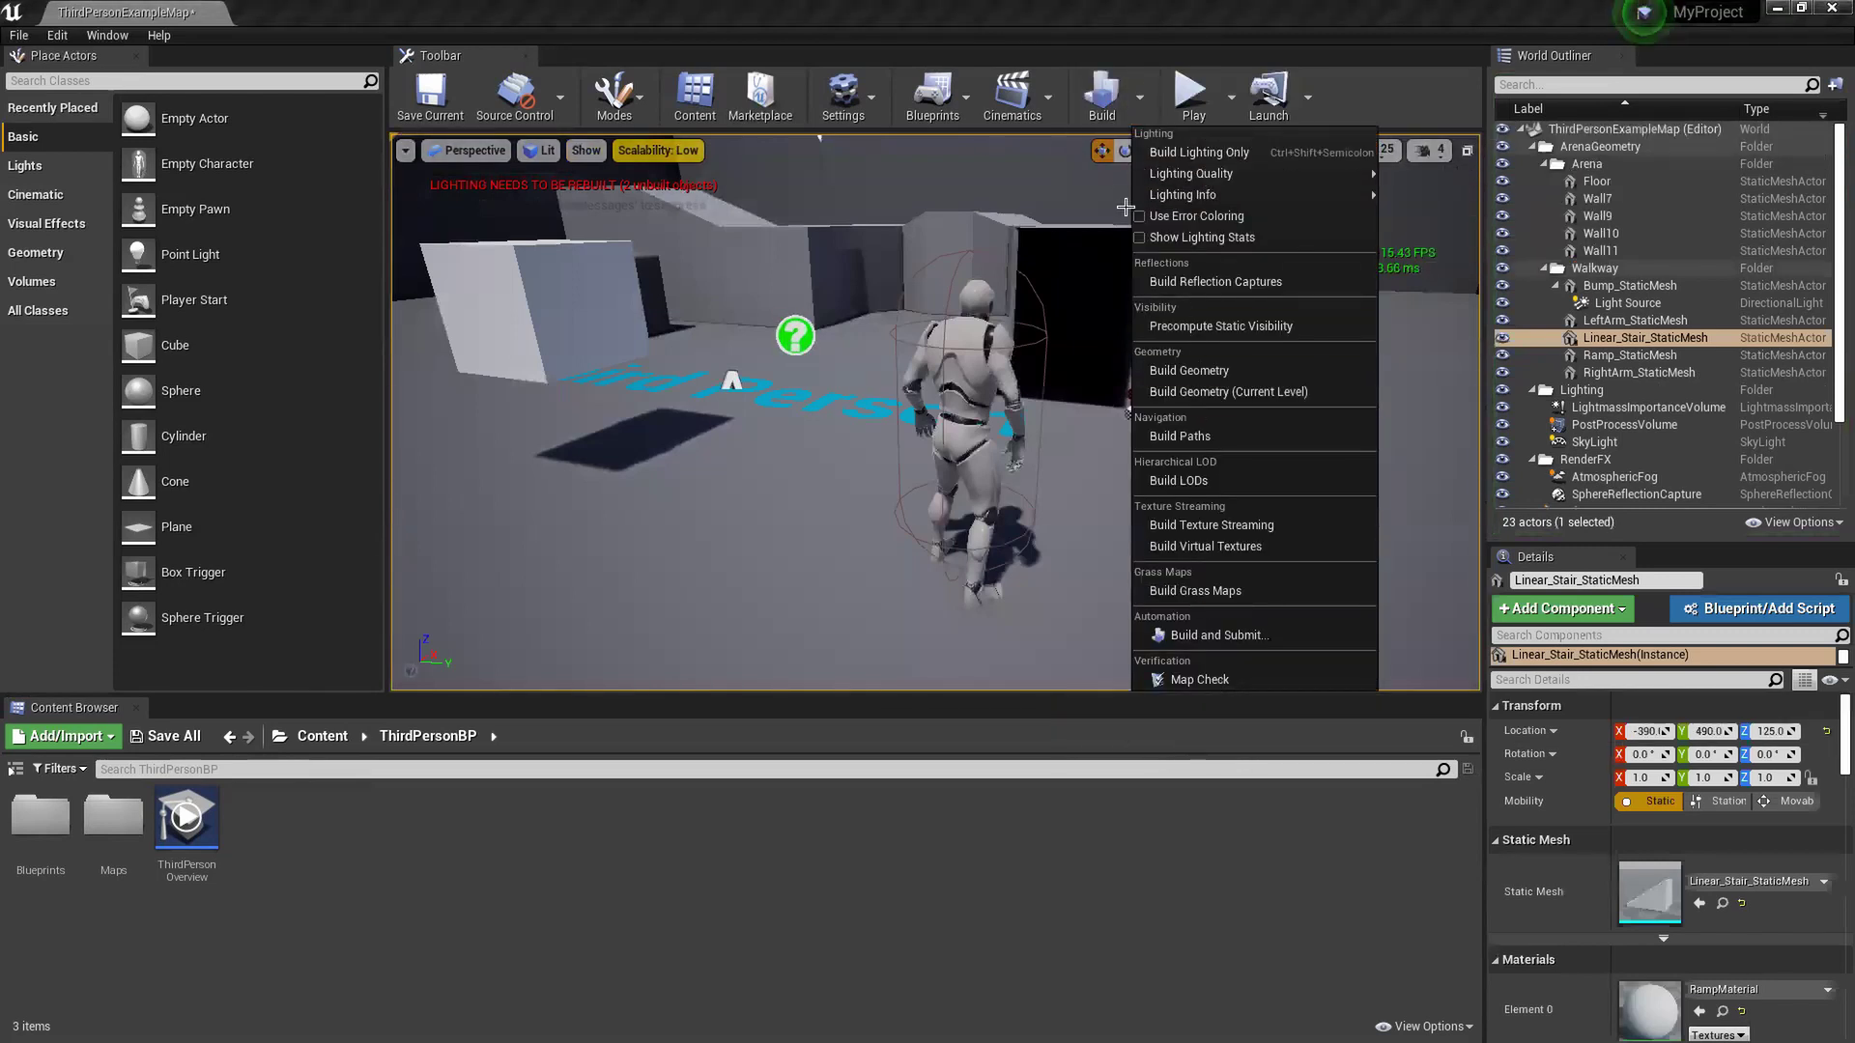
left_click(1199, 152)
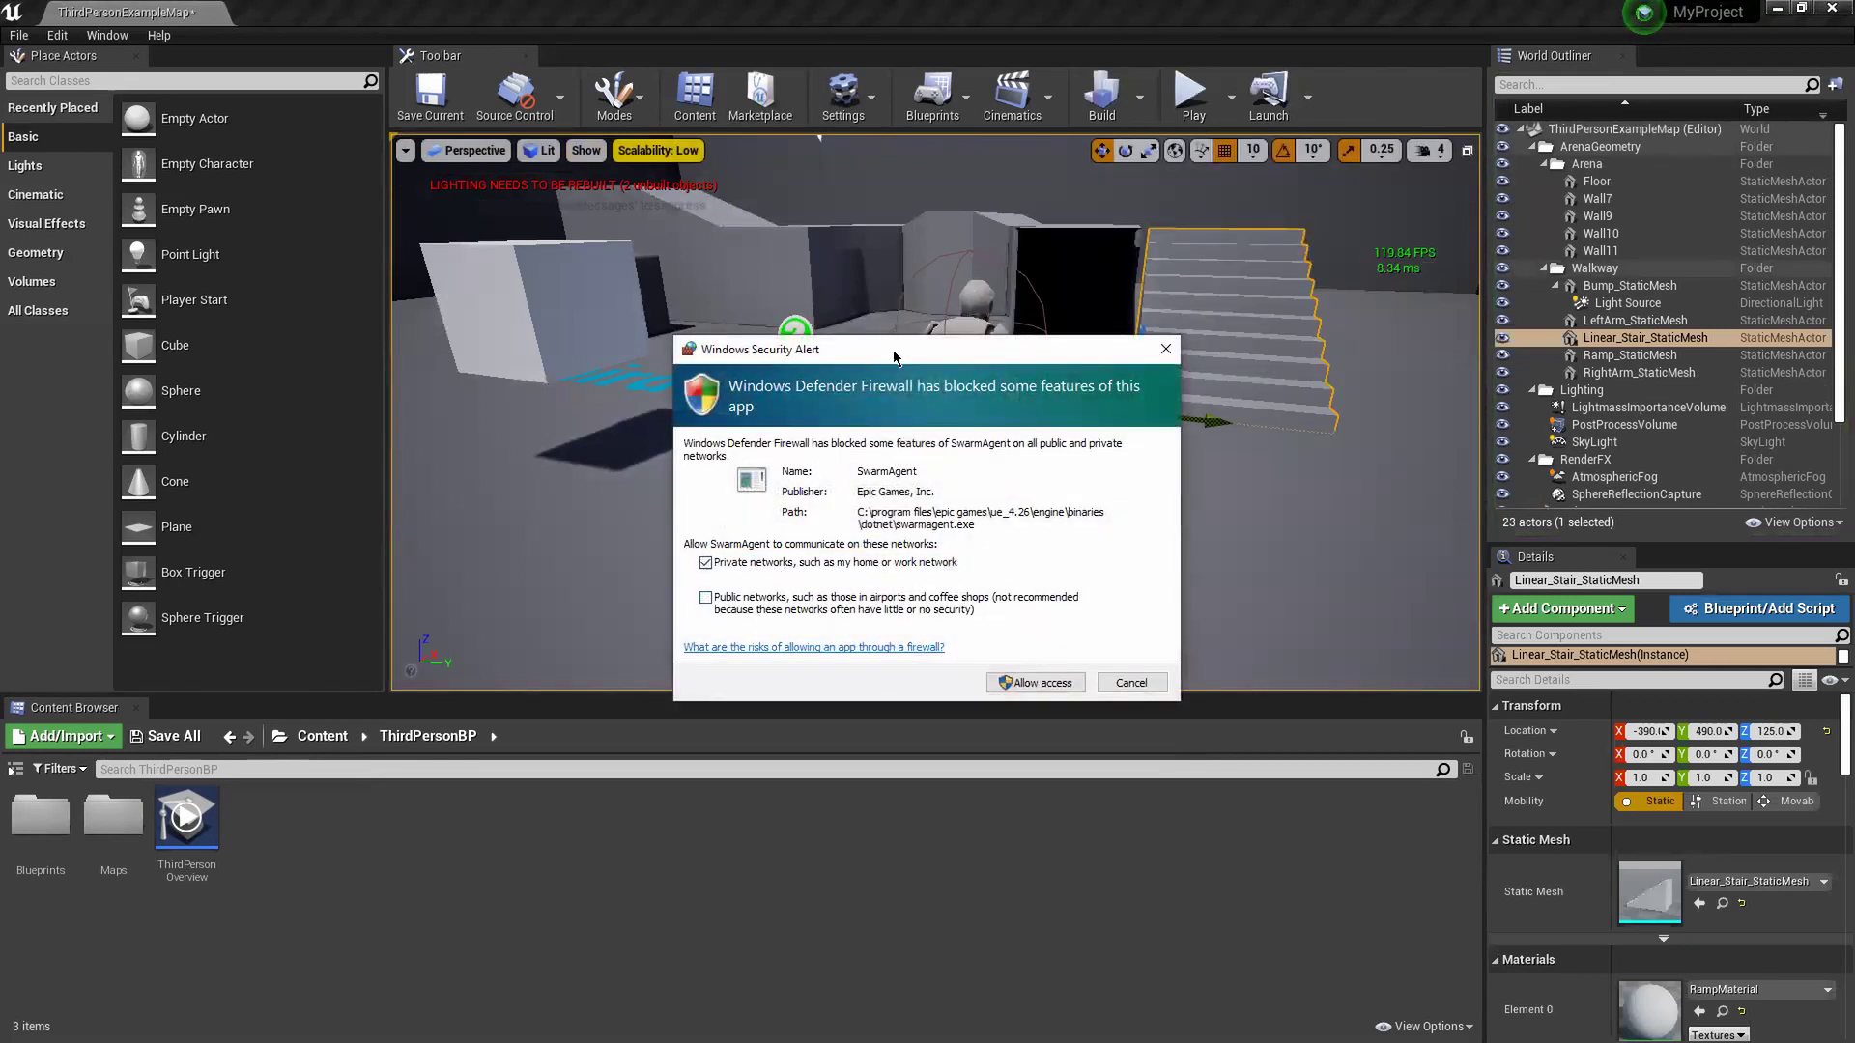
left_click_drag(893, 357, 1327, 359)
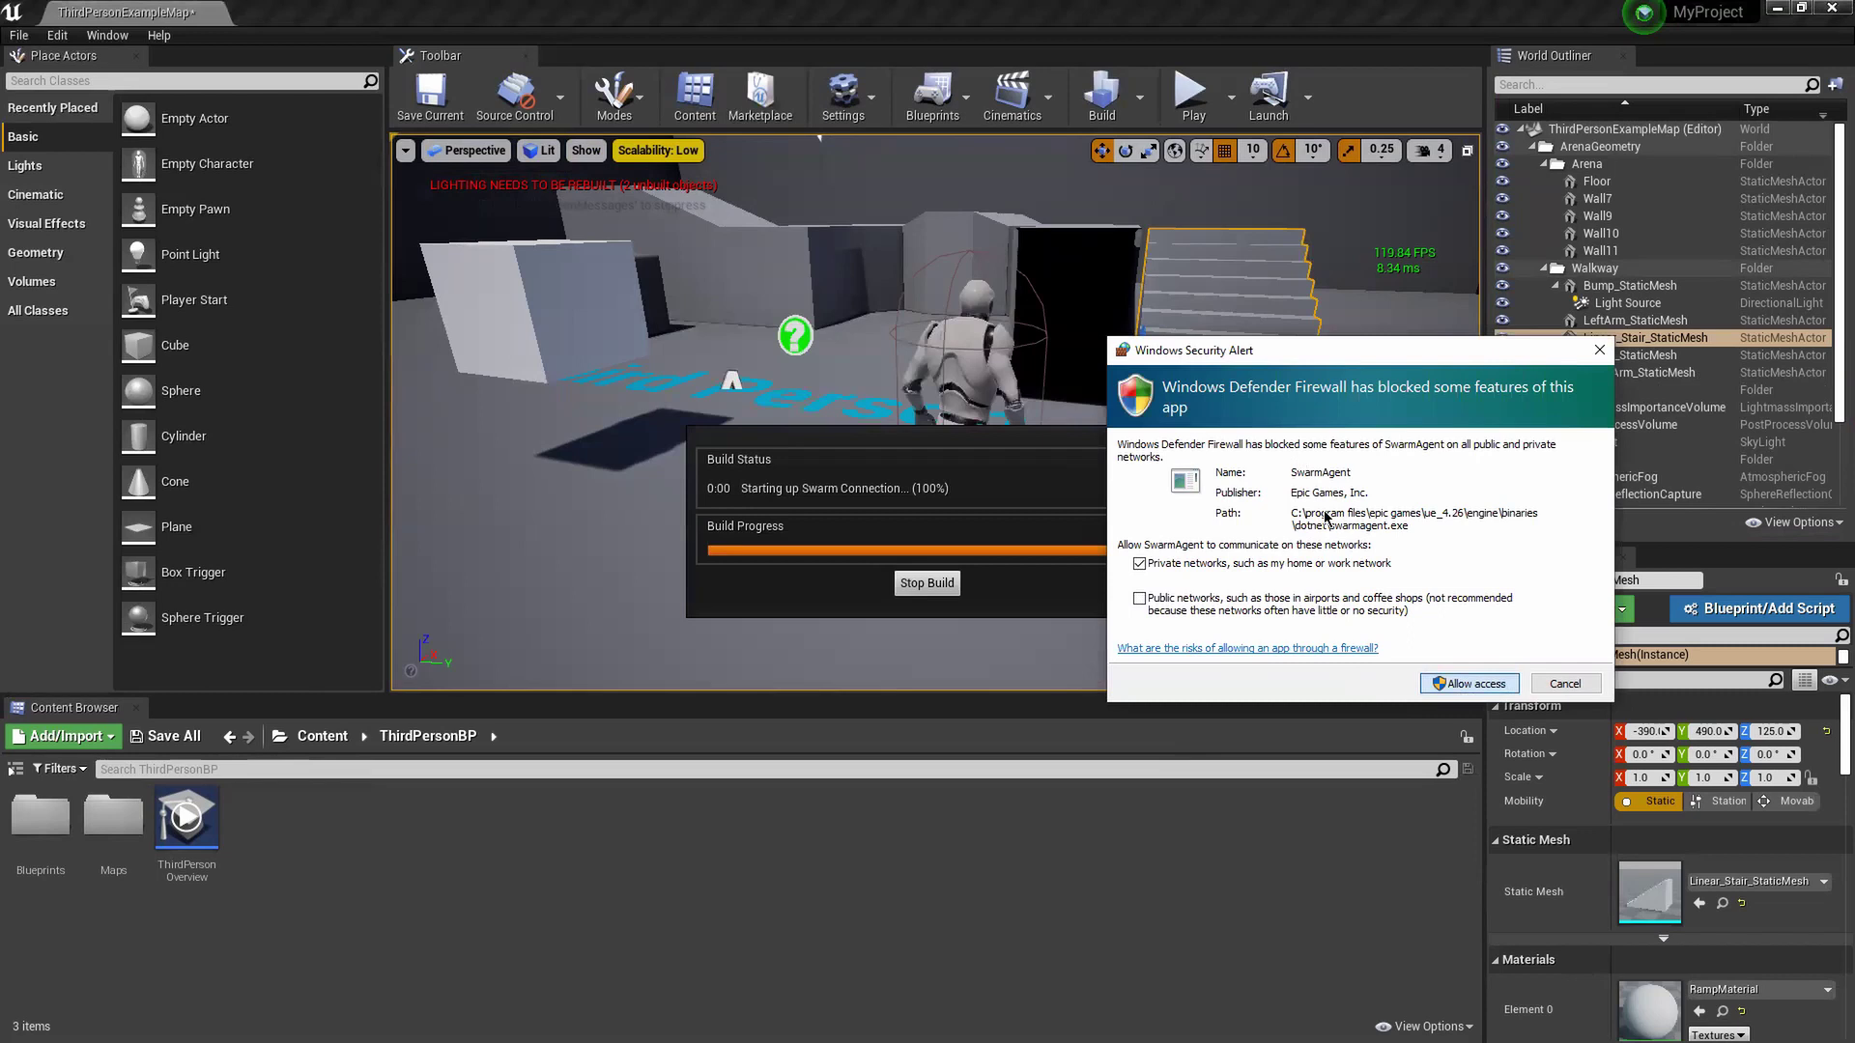
key("Return")
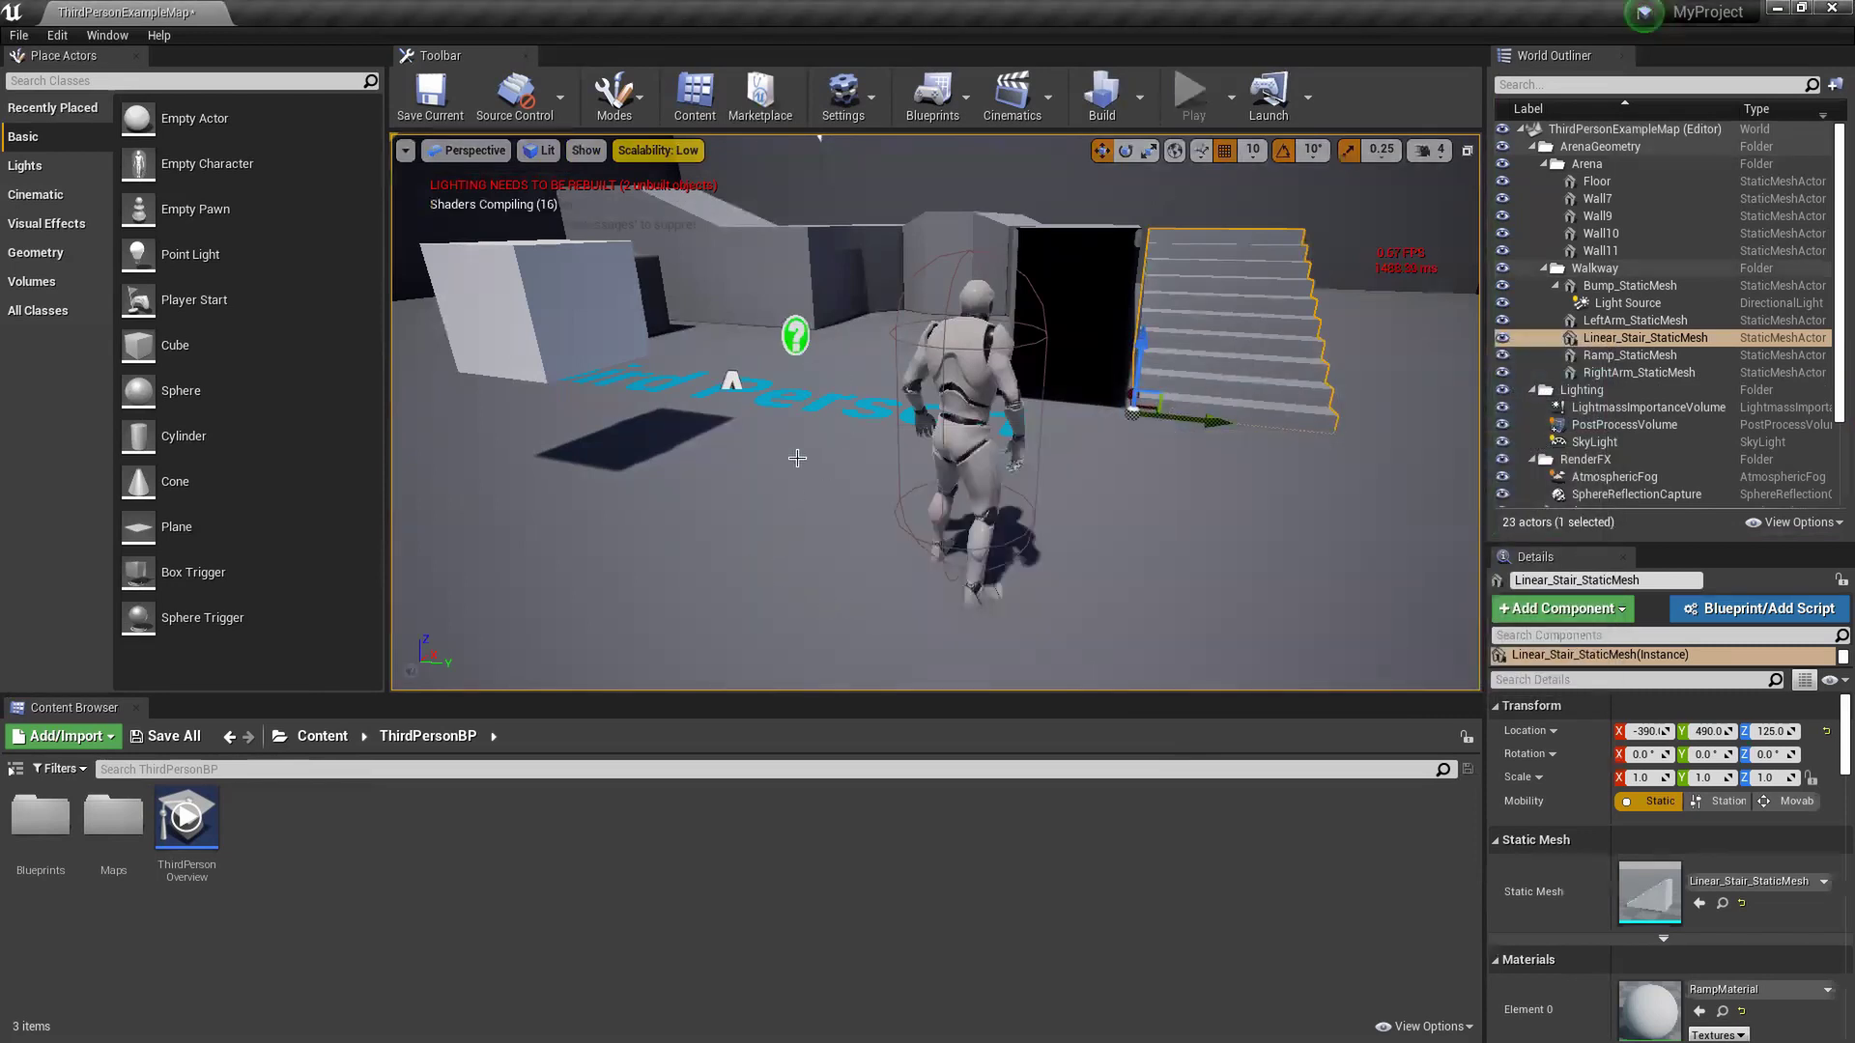
right_click(712, 492)
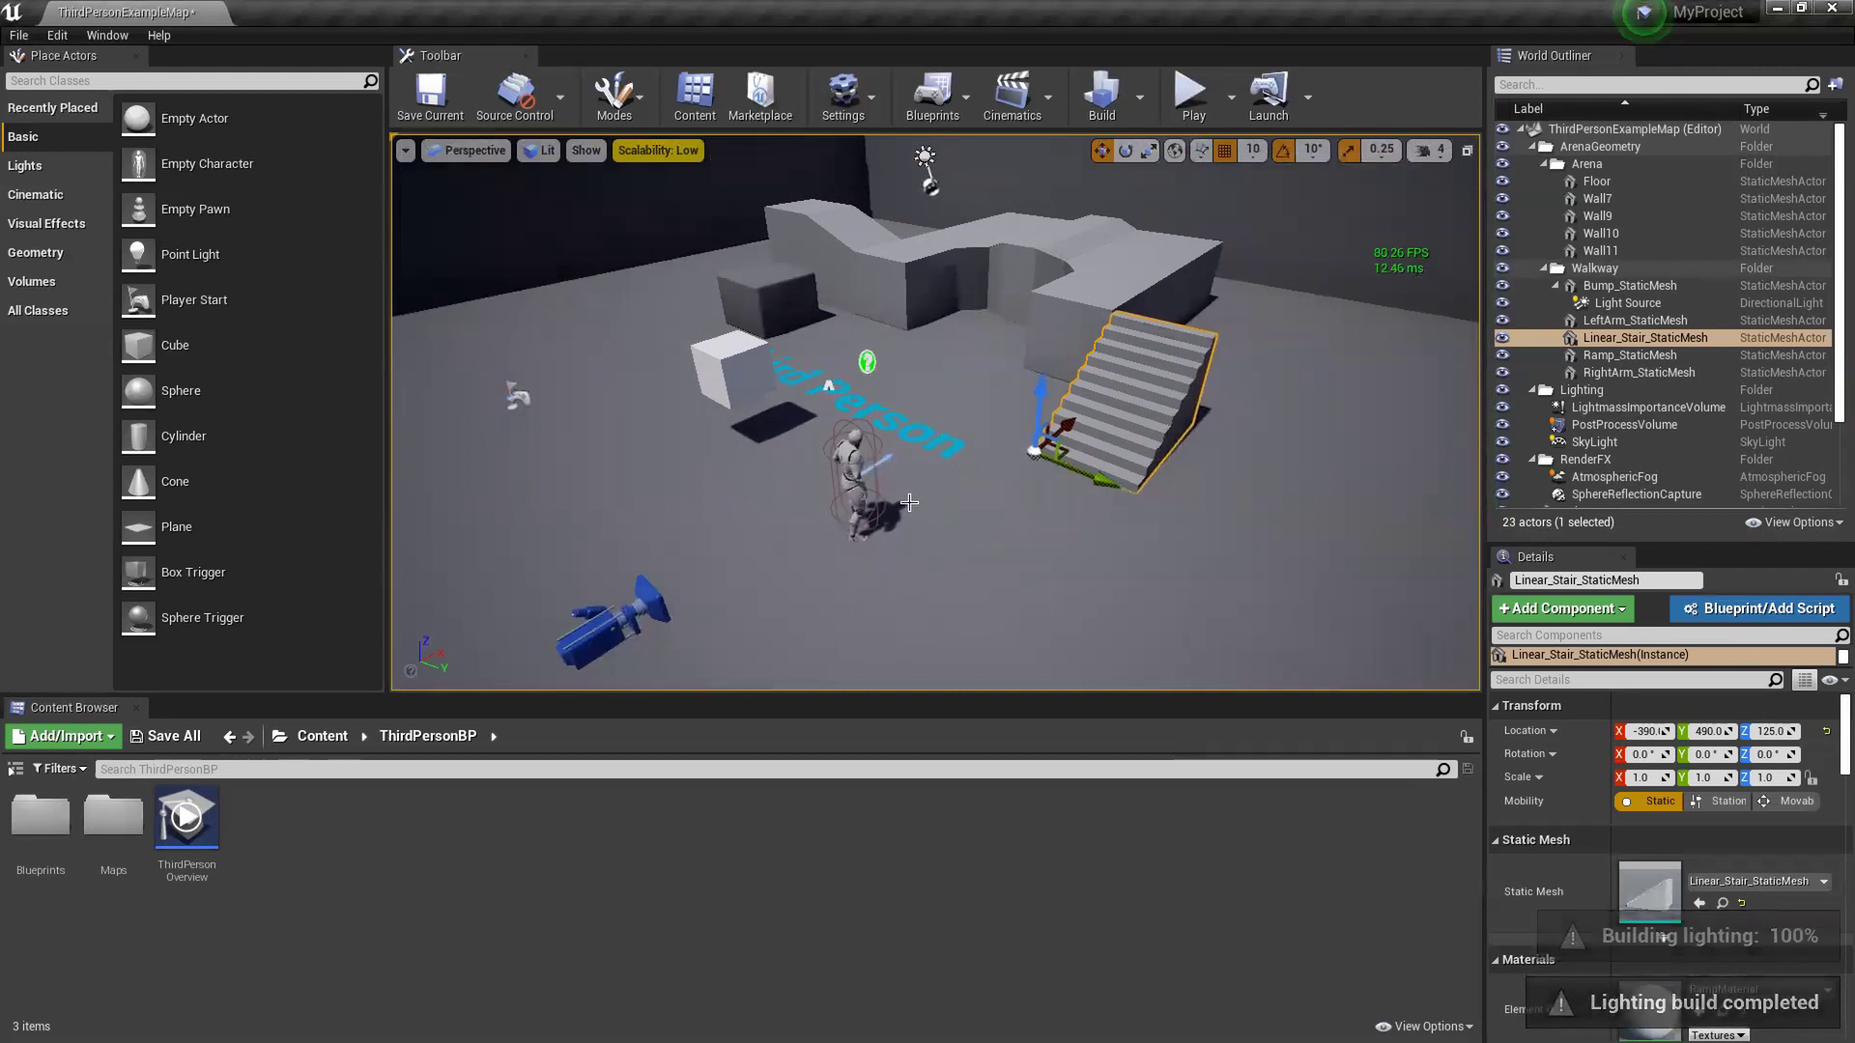
- Open the Editor Preferences and dock them as a tab beside the ThirdPersonExampleMap level
left_click(57, 36)
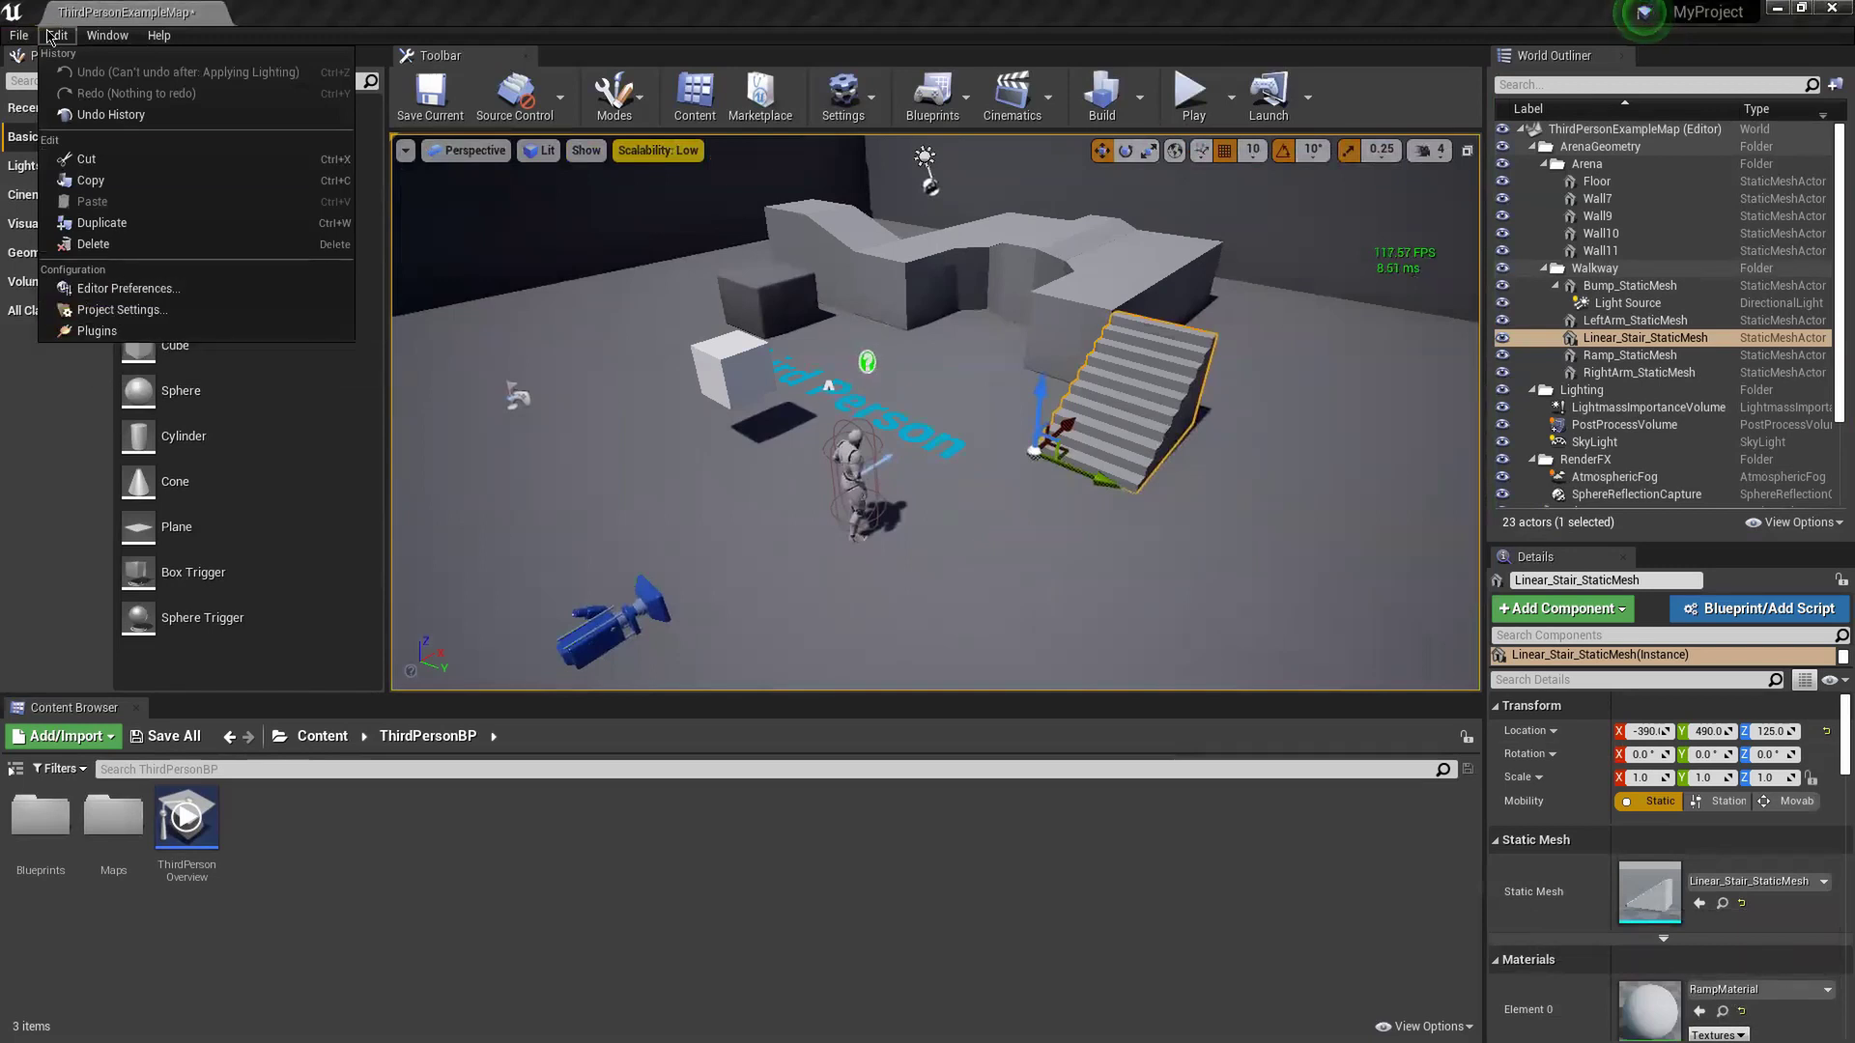
left_click(126, 288)
left_click_drag(673, 88, 319, 13)
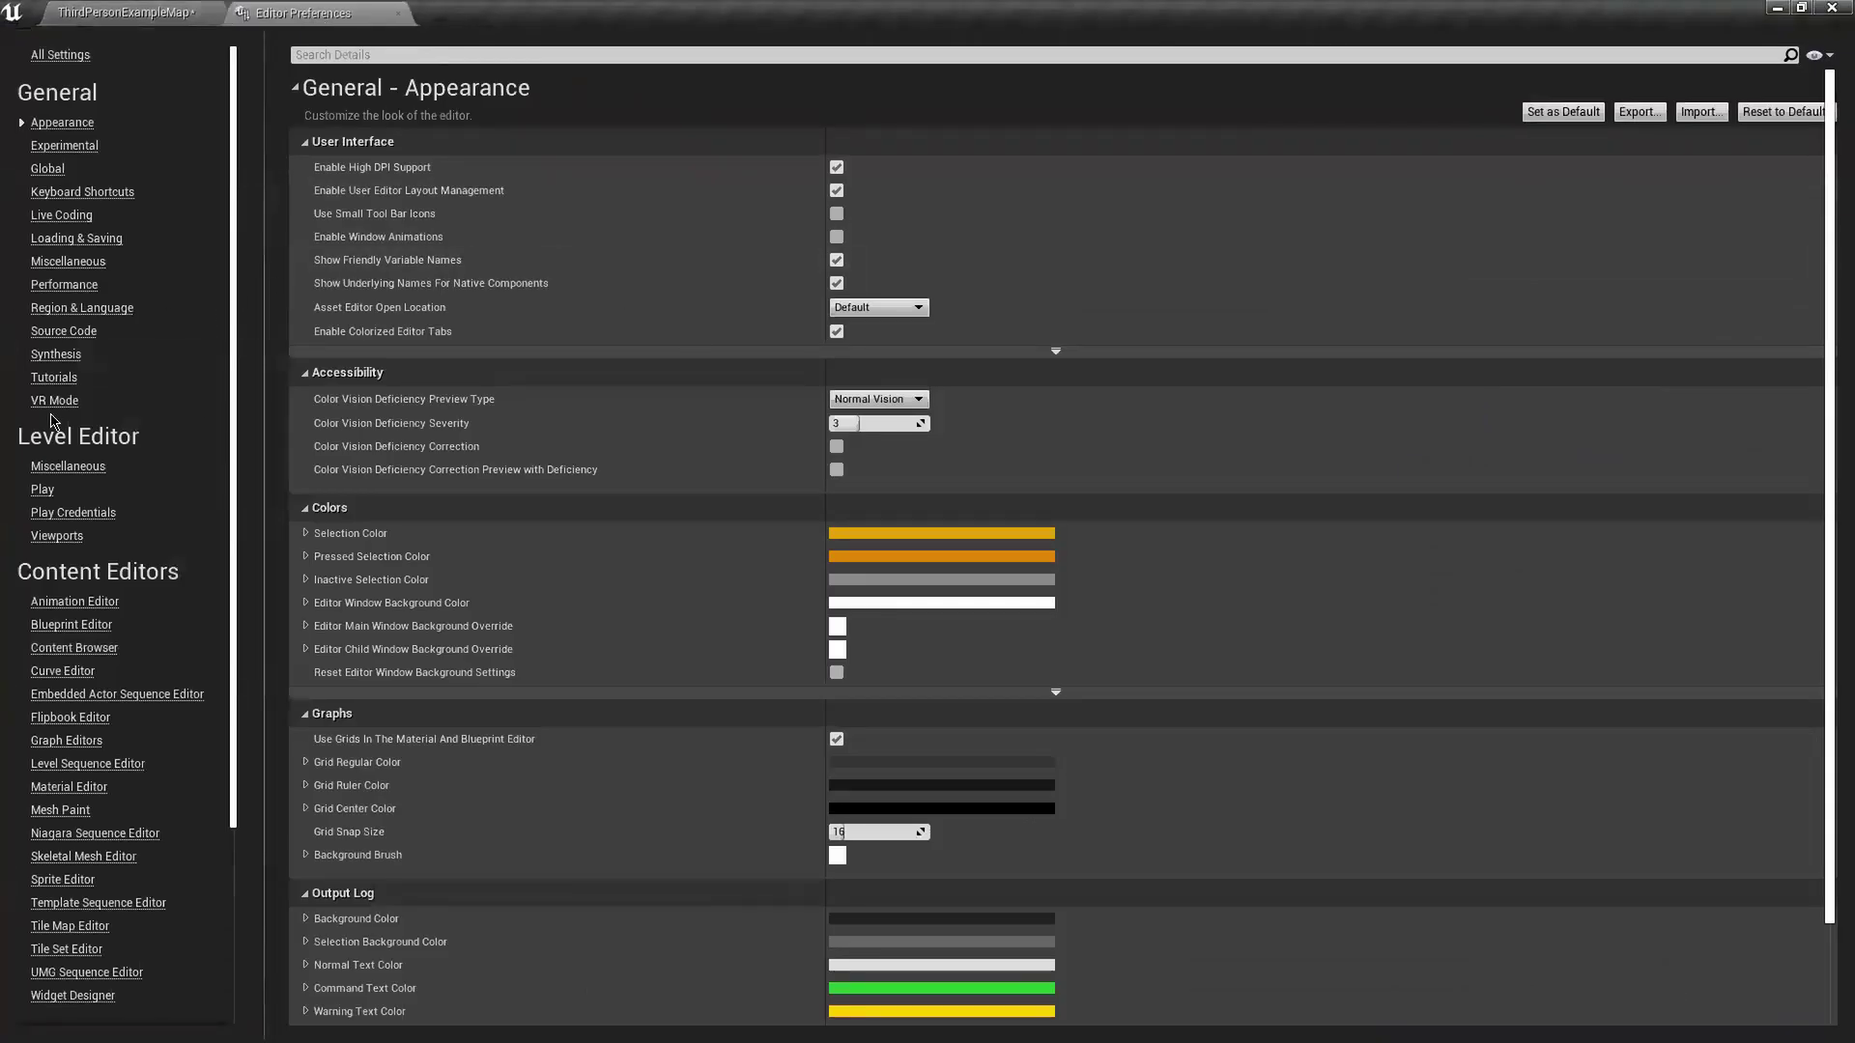
- Look through the Editor Preferences categories and examine the Blueprint Editor settings under Content Editors
scroll(115, 798, "down", 5)
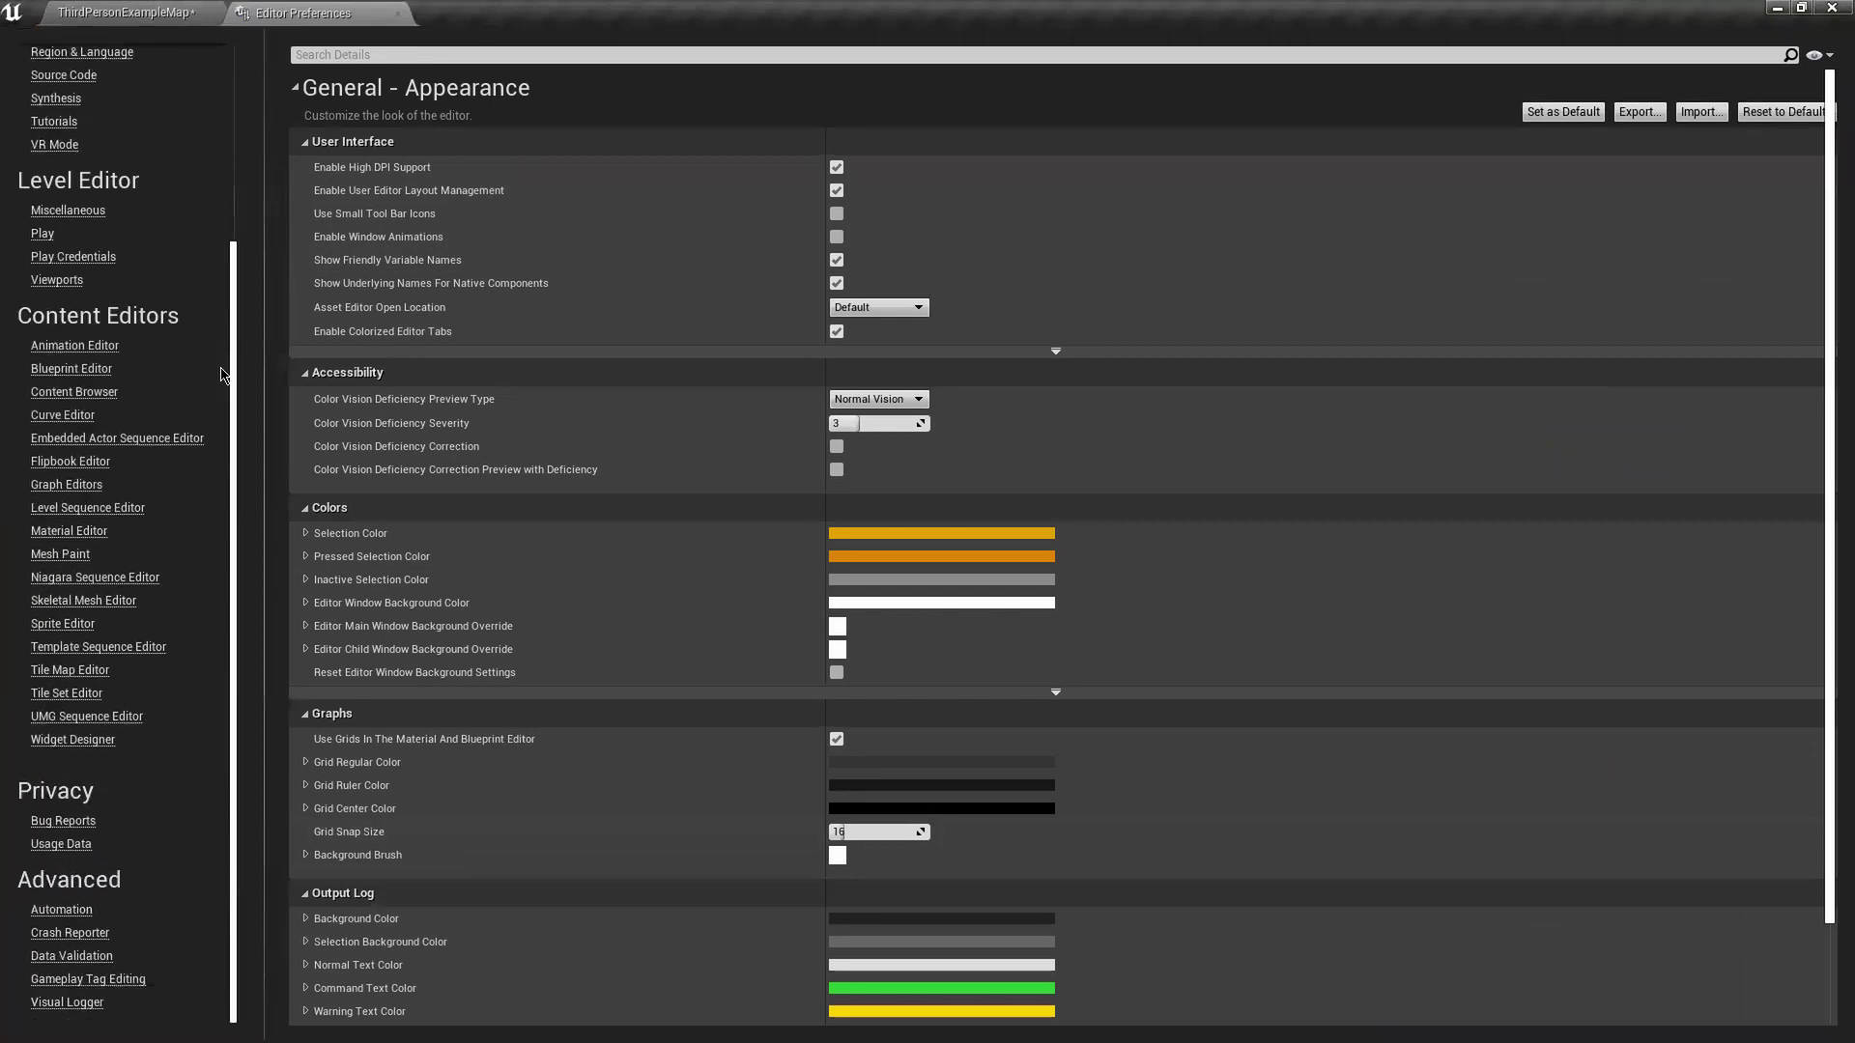
scroll(146, 308, "up", 5)
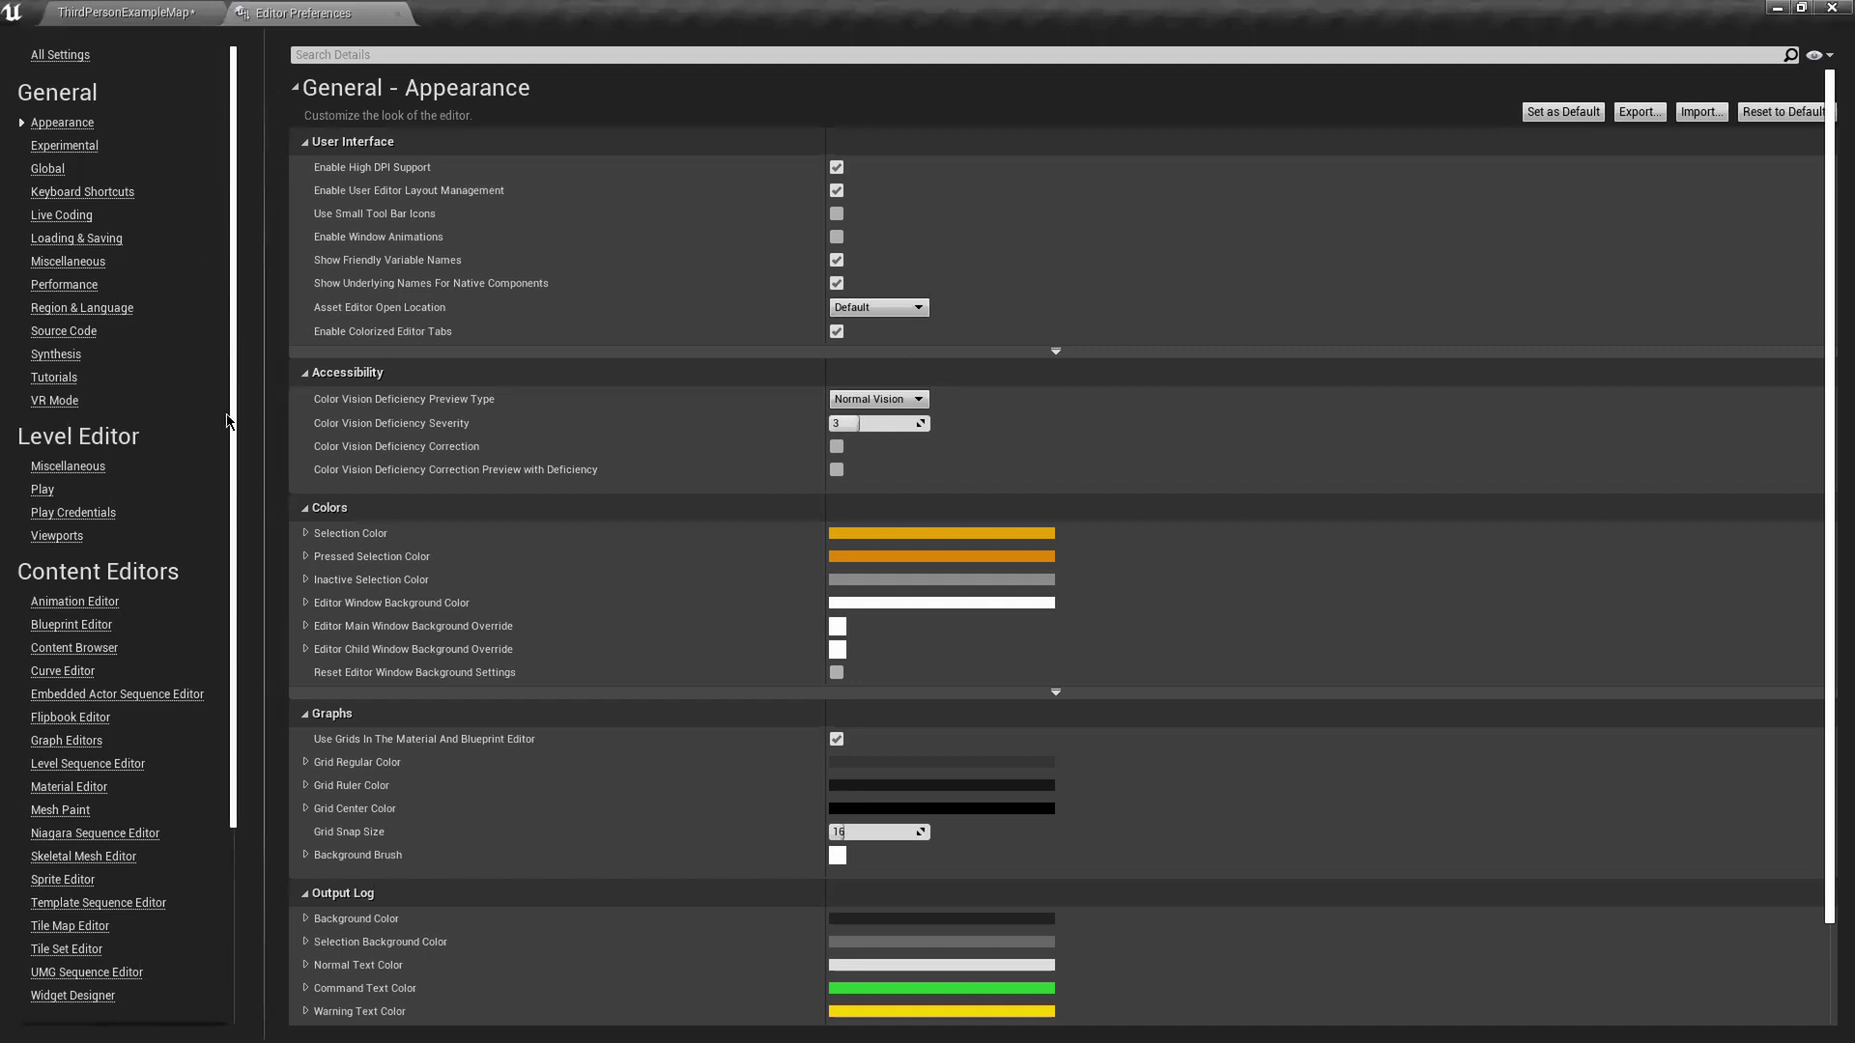
scroll(226, 421, "down", 5)
left_click(72, 369)
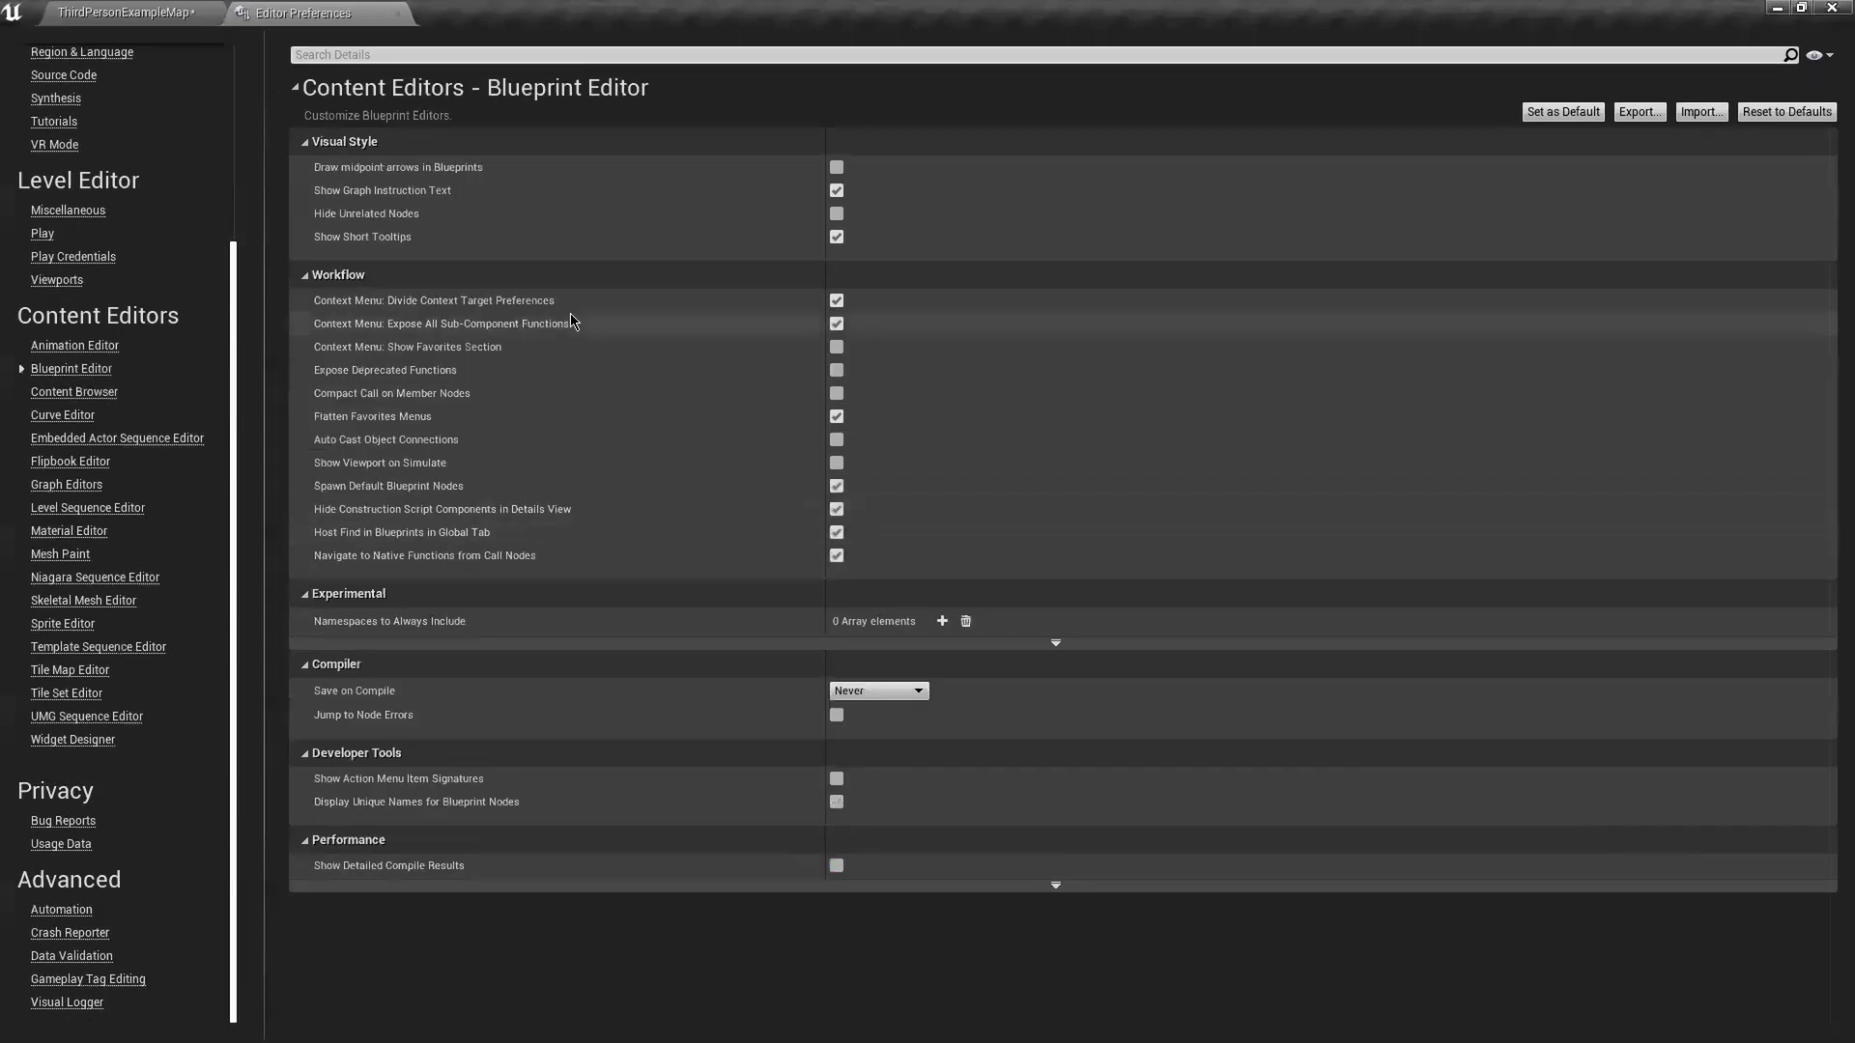
scroll(107, 619, "up", 3)
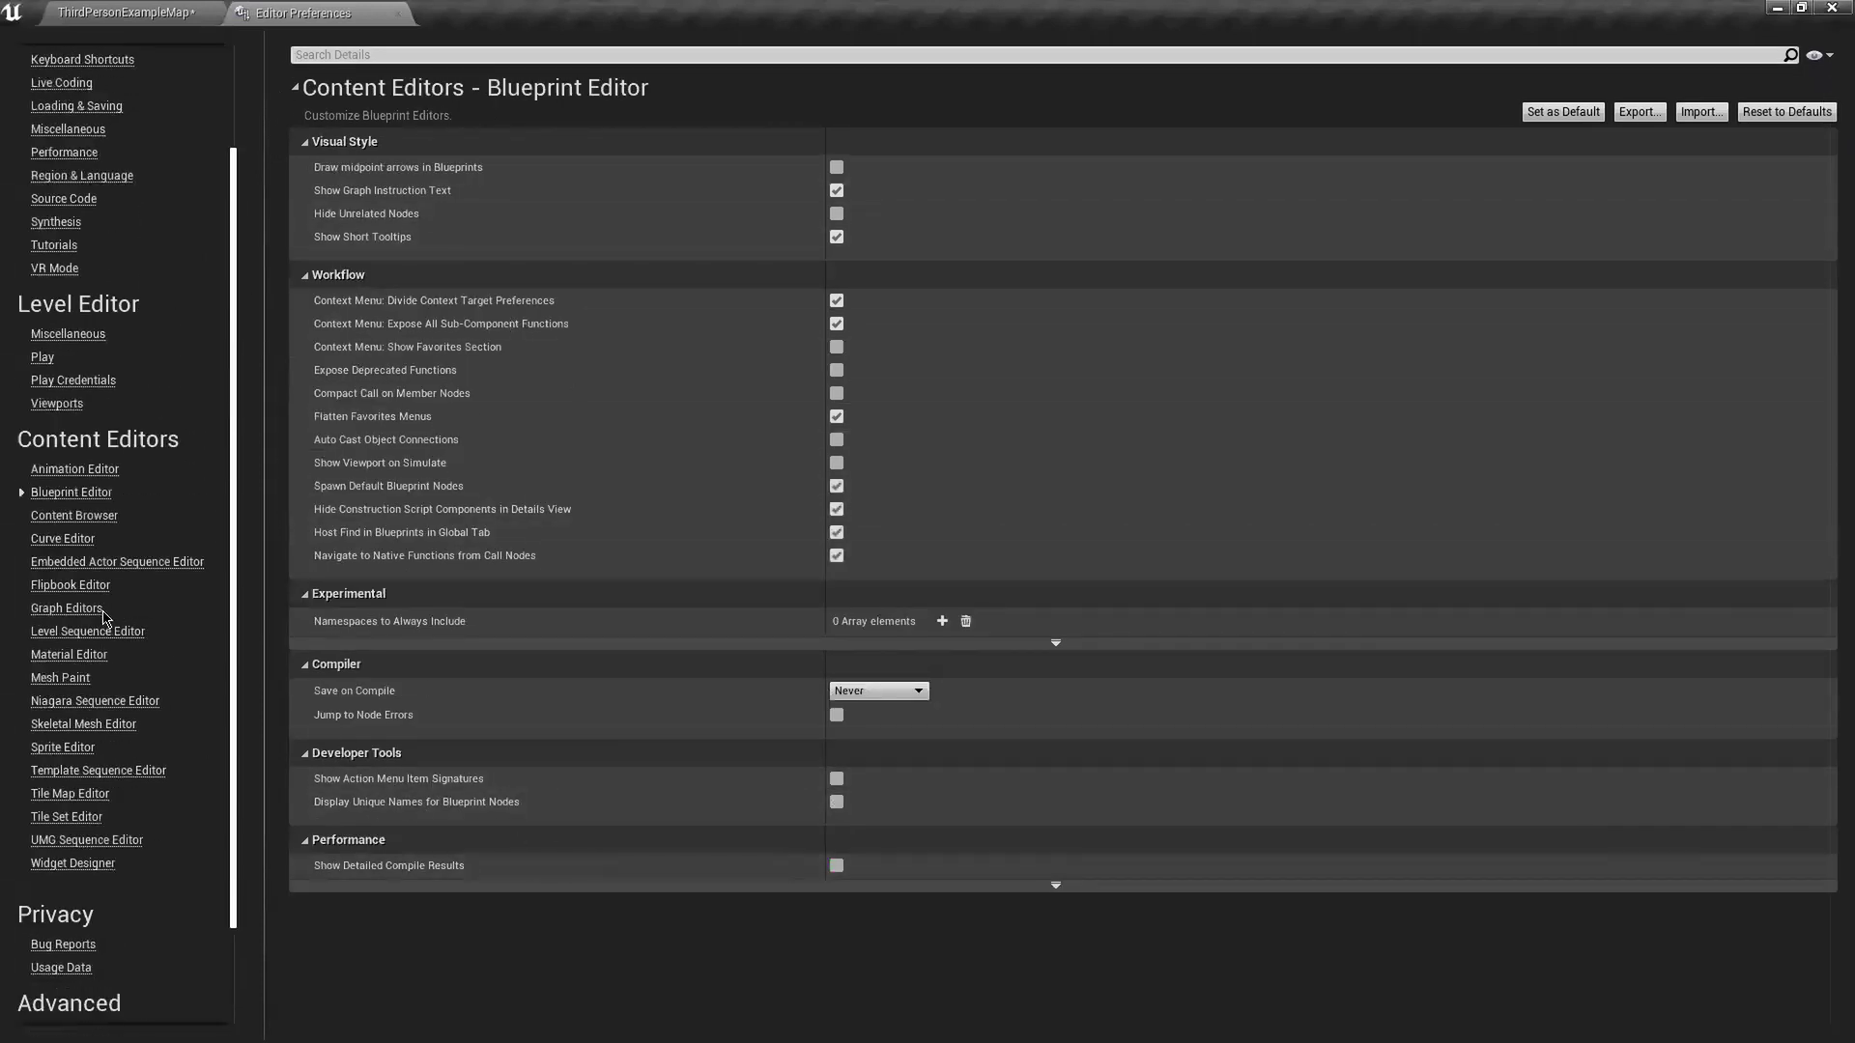
scroll(129, 666, "down", 3)
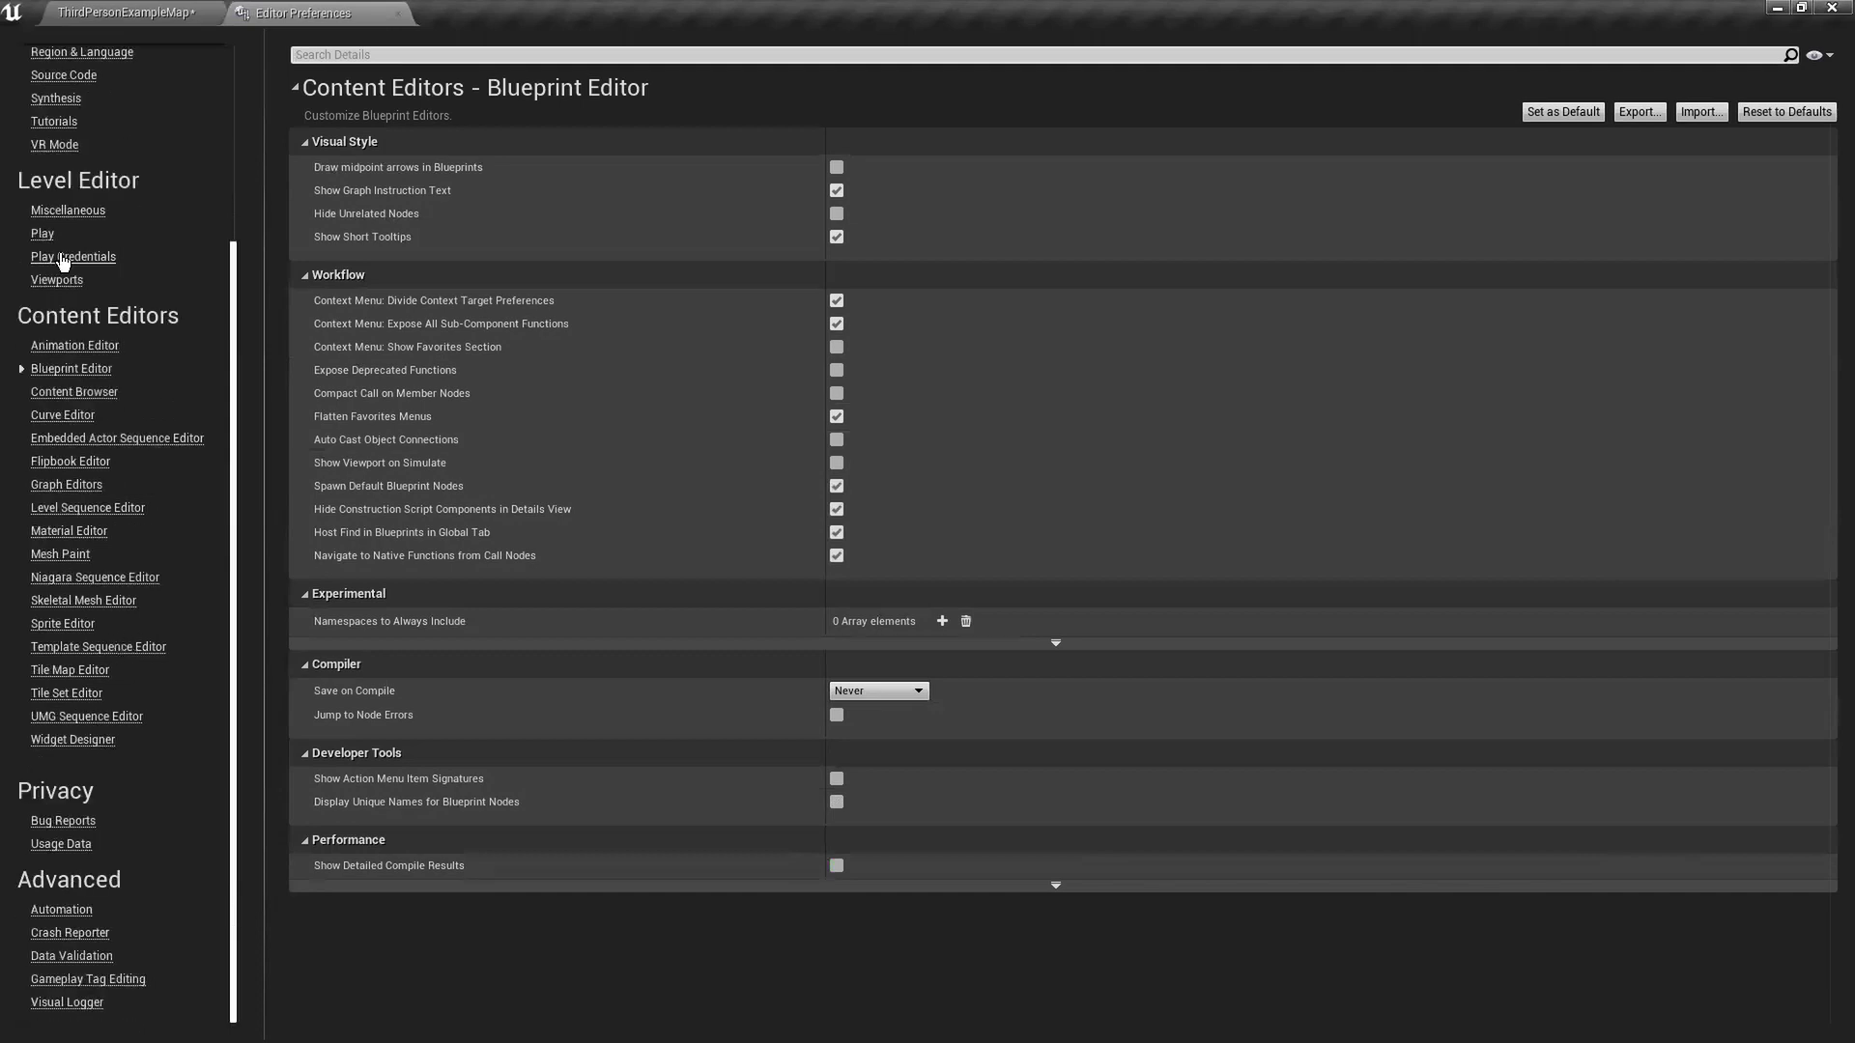
scroll(116, 769, "up", 6)
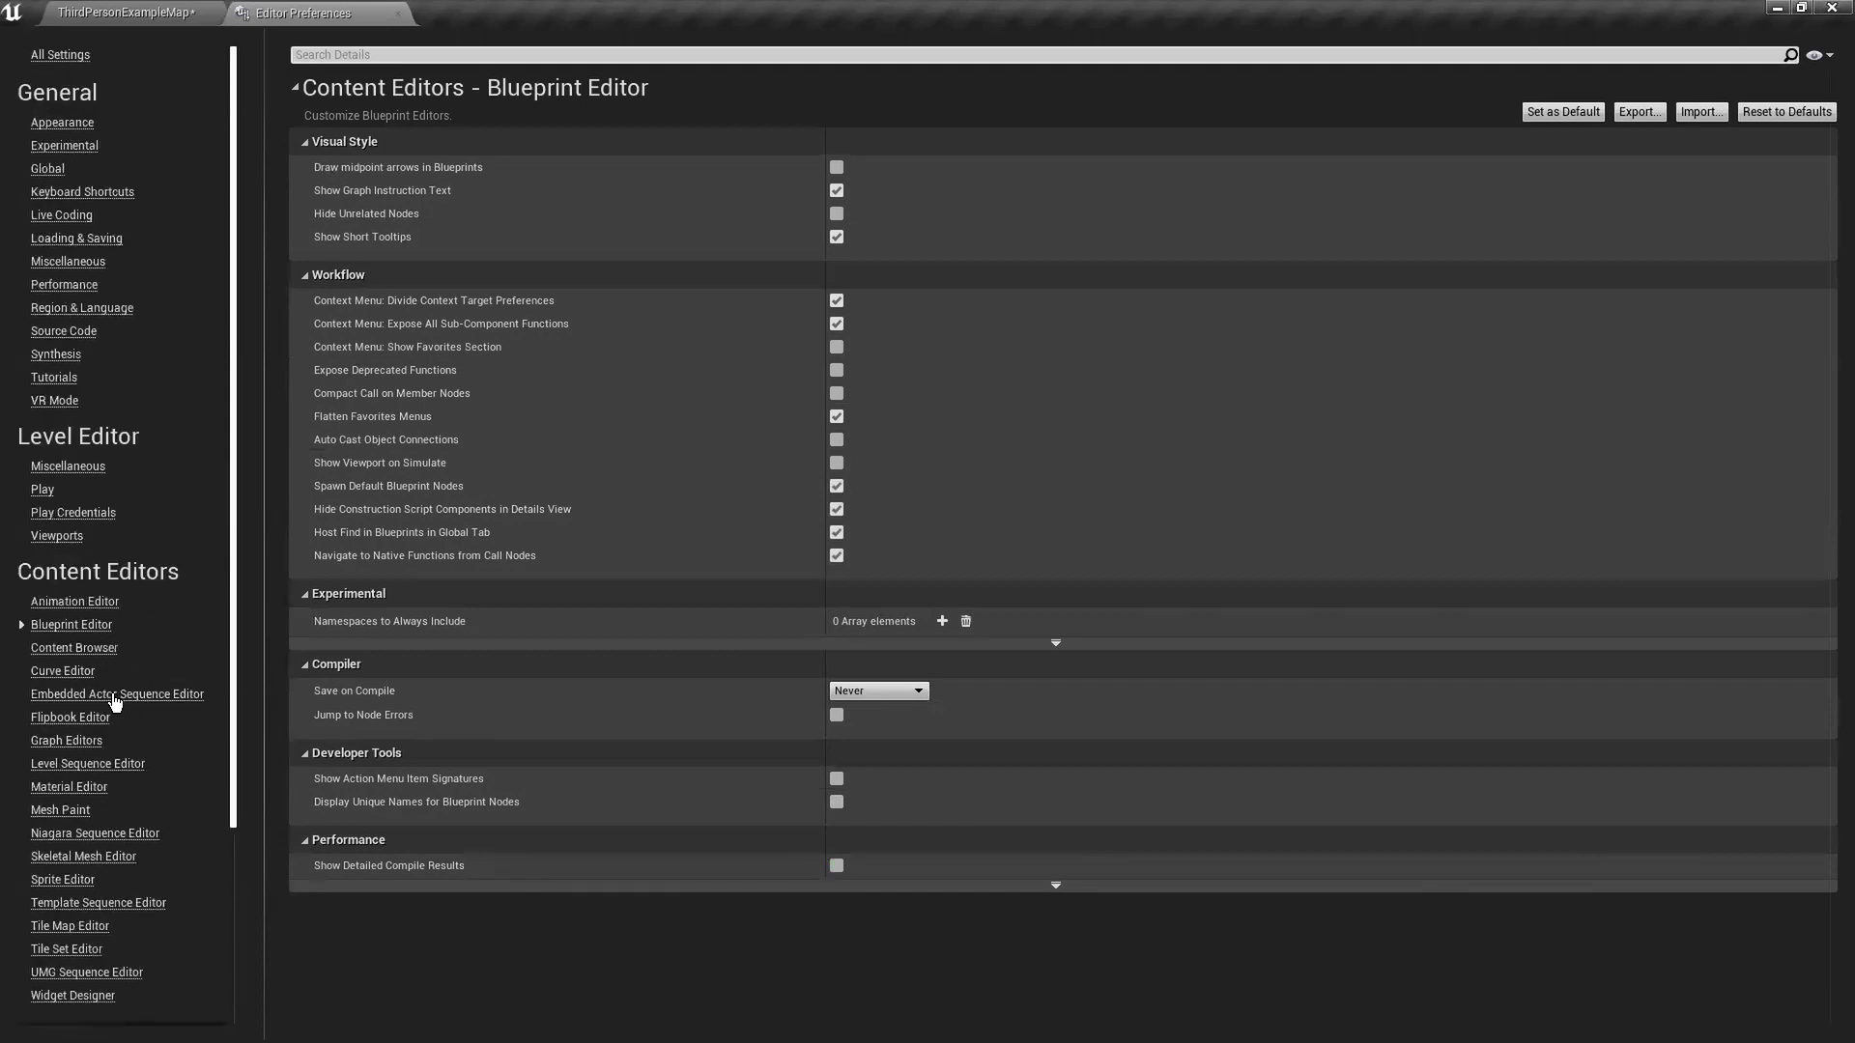
- Review the General preferences for Appearance, Experimental and Performance, and close the Editor Preferences
left_click(63, 124)
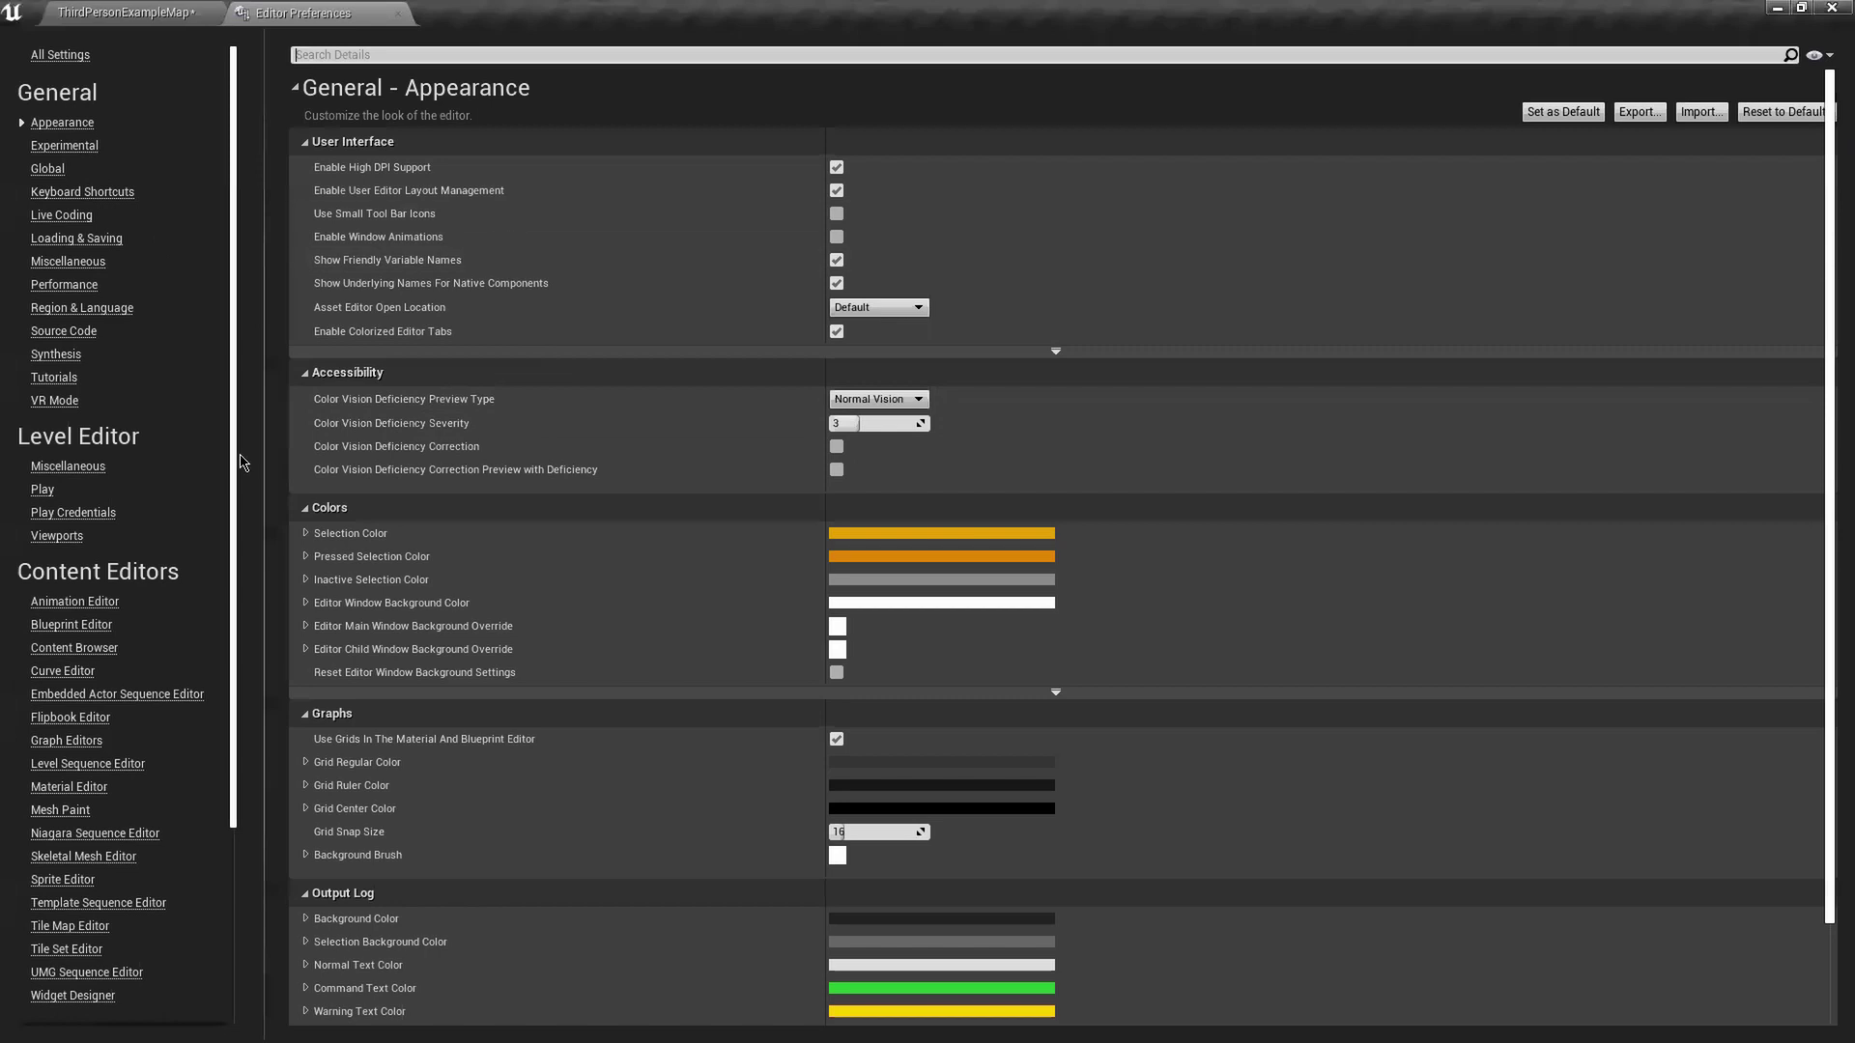
left_click(77, 147)
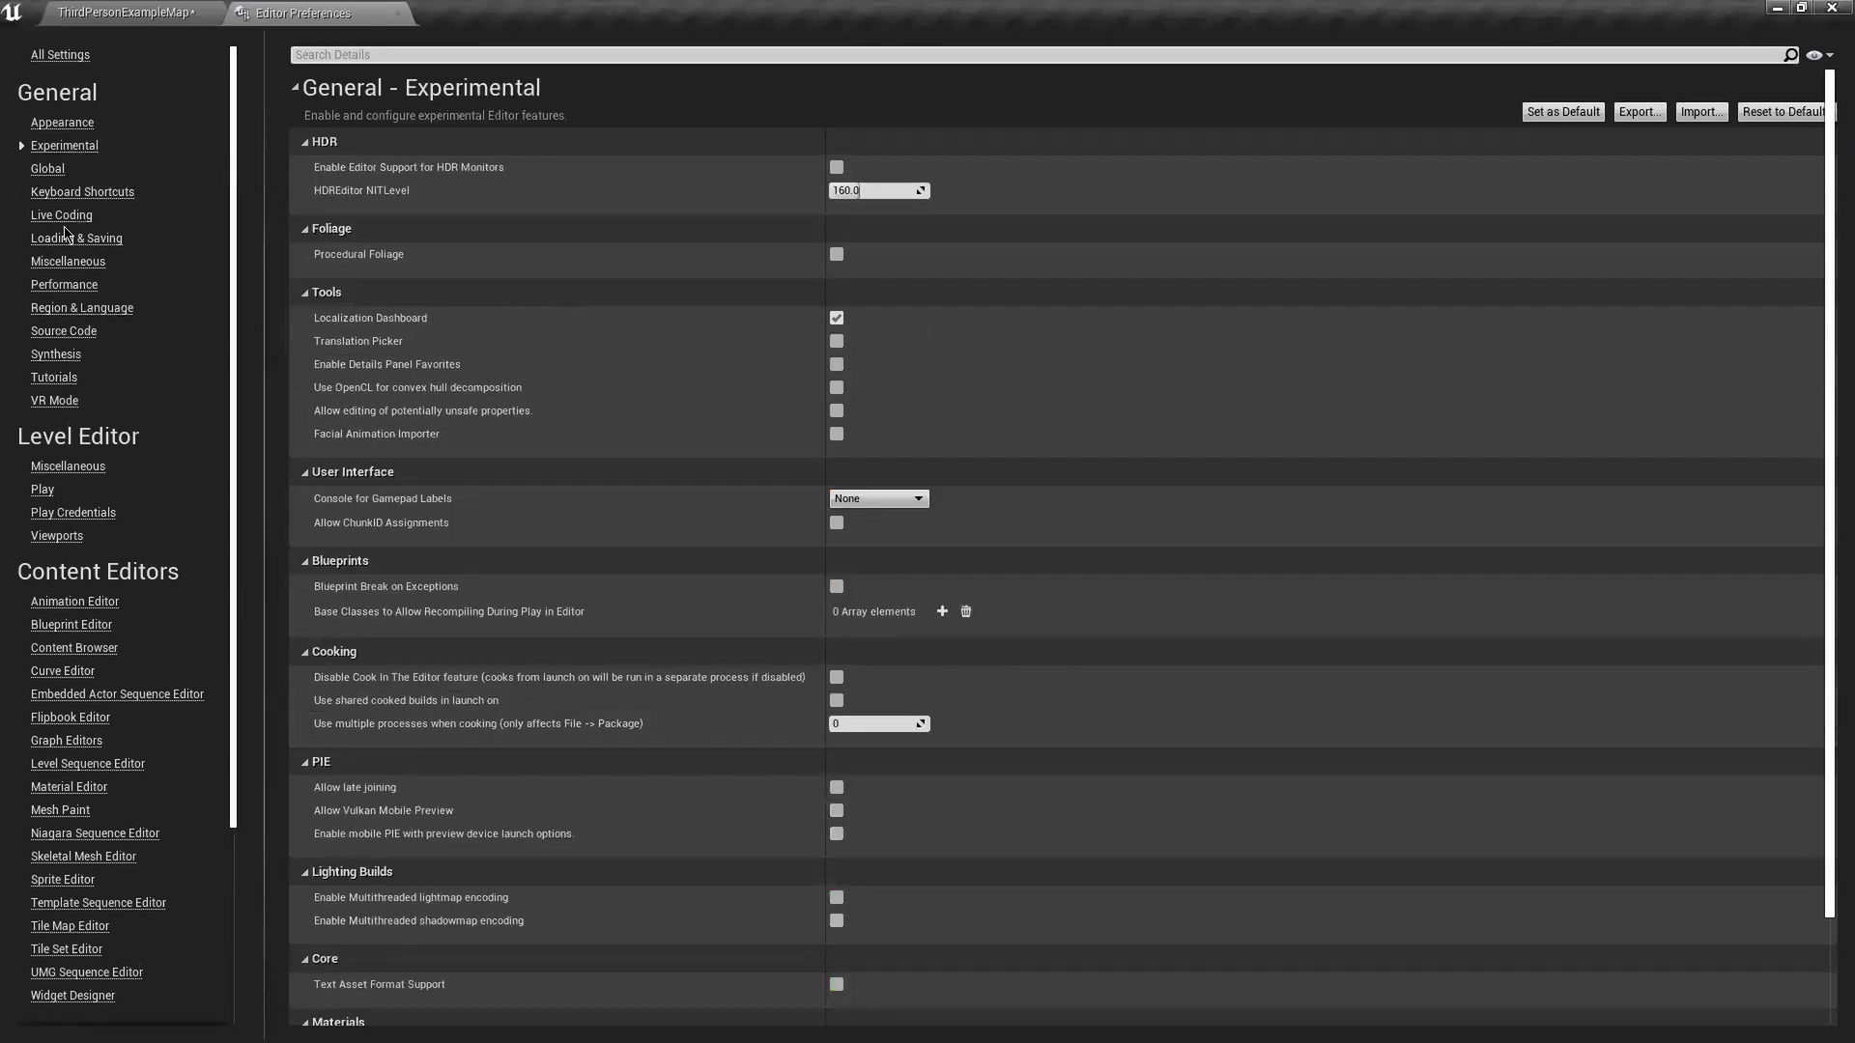
left_click(64, 286)
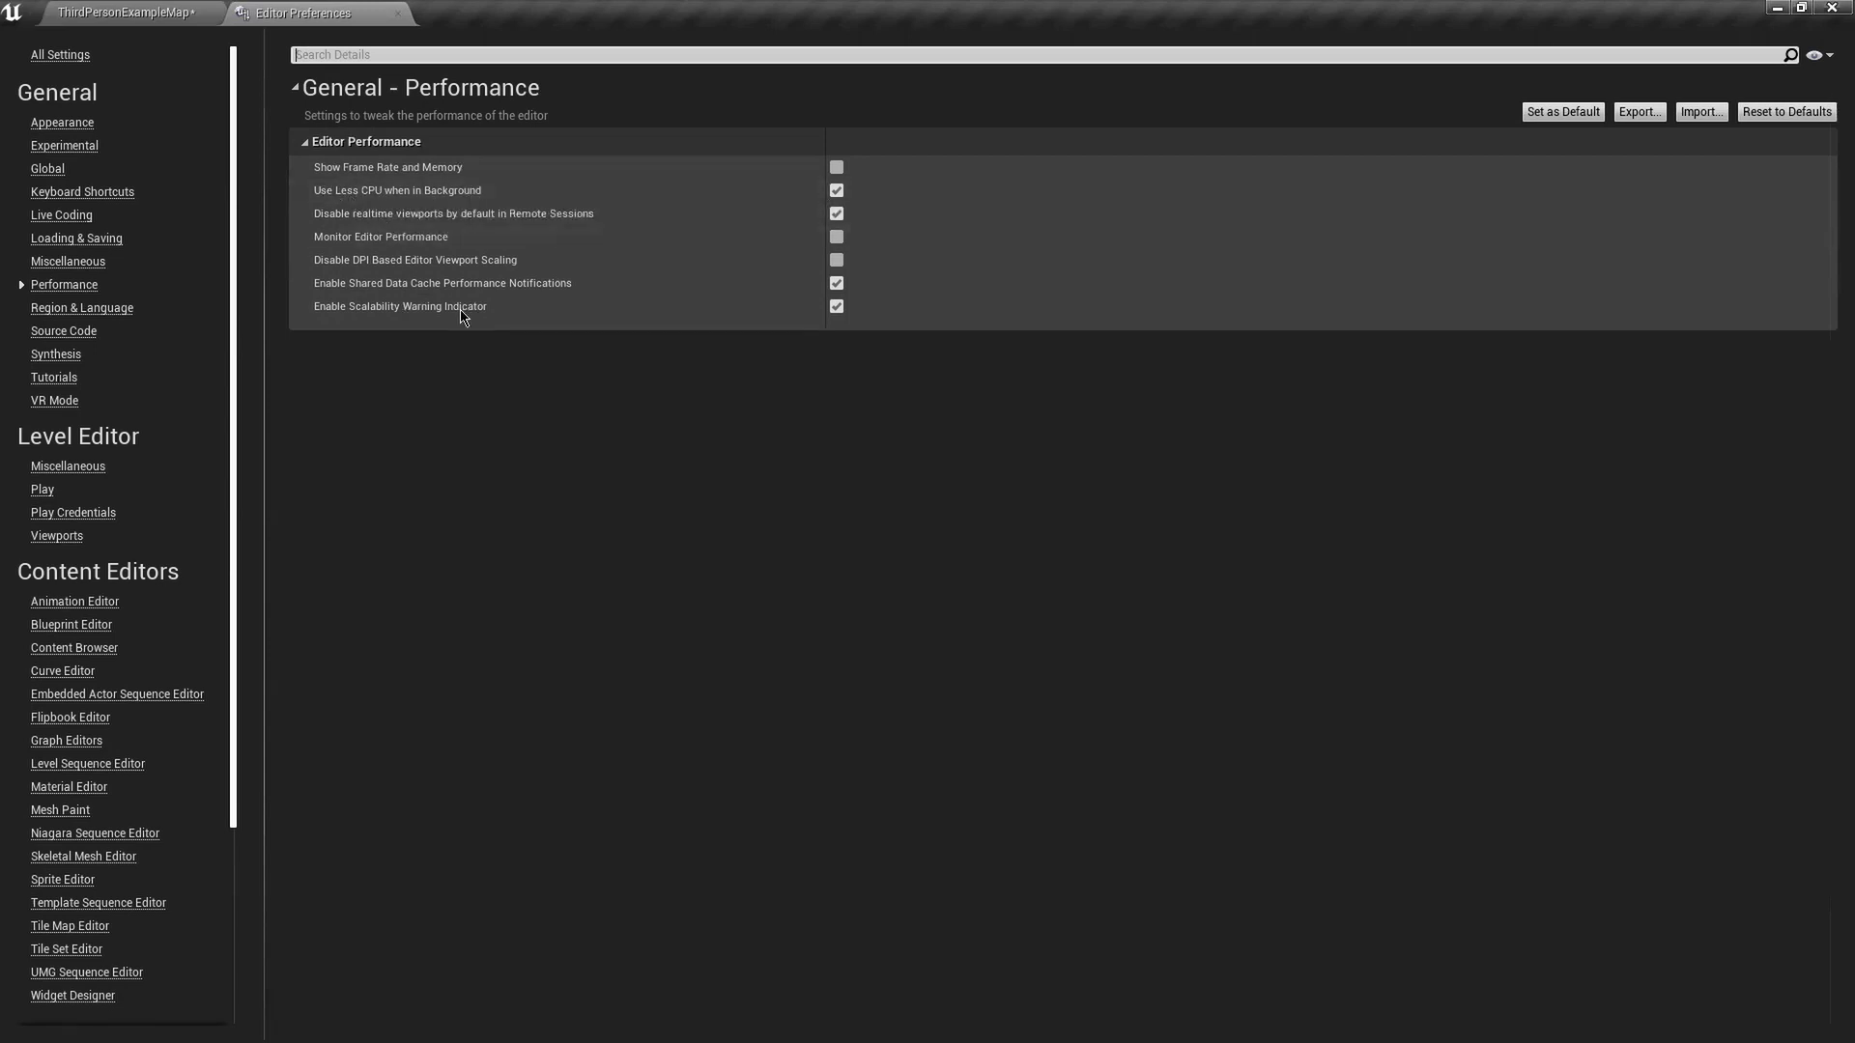
left_click(397, 13)
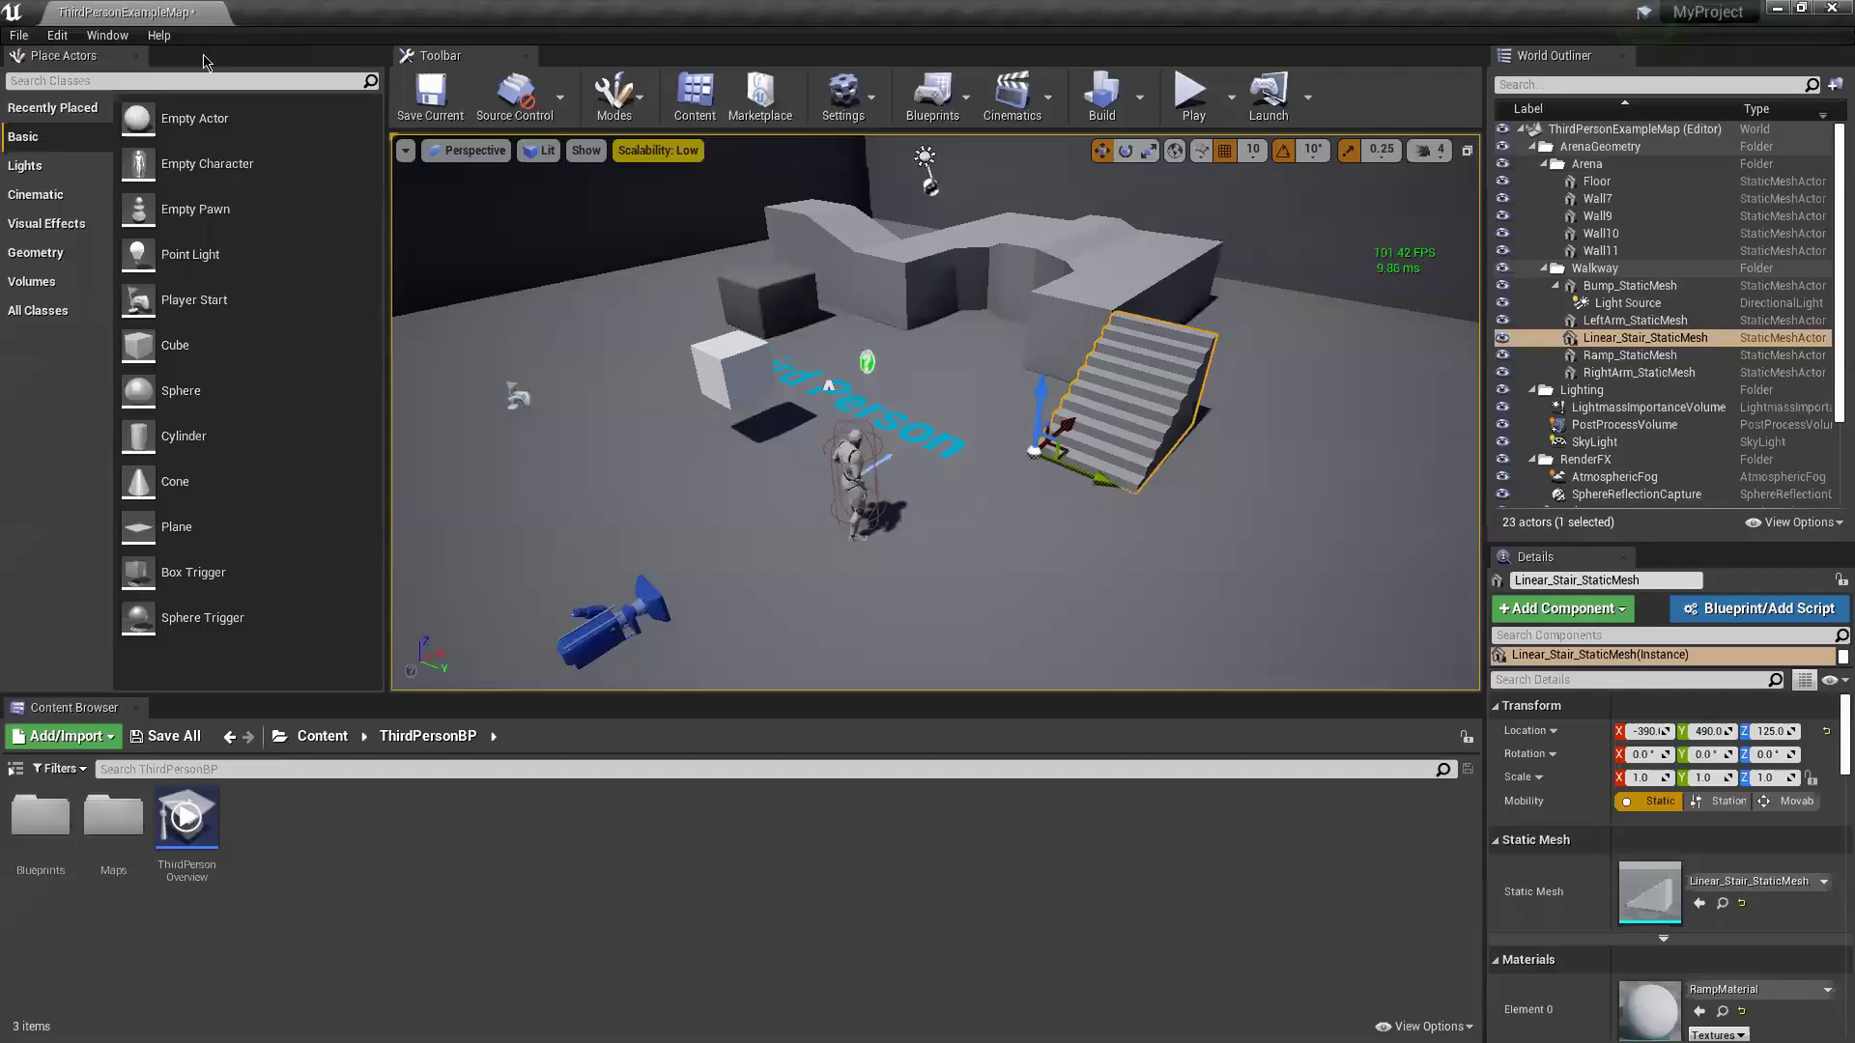
- Open the Project Settings and look through the Project, Game, Engine, Editor, Platforms and Plugins categories
left_click(57, 34)
left_click(308, 322)
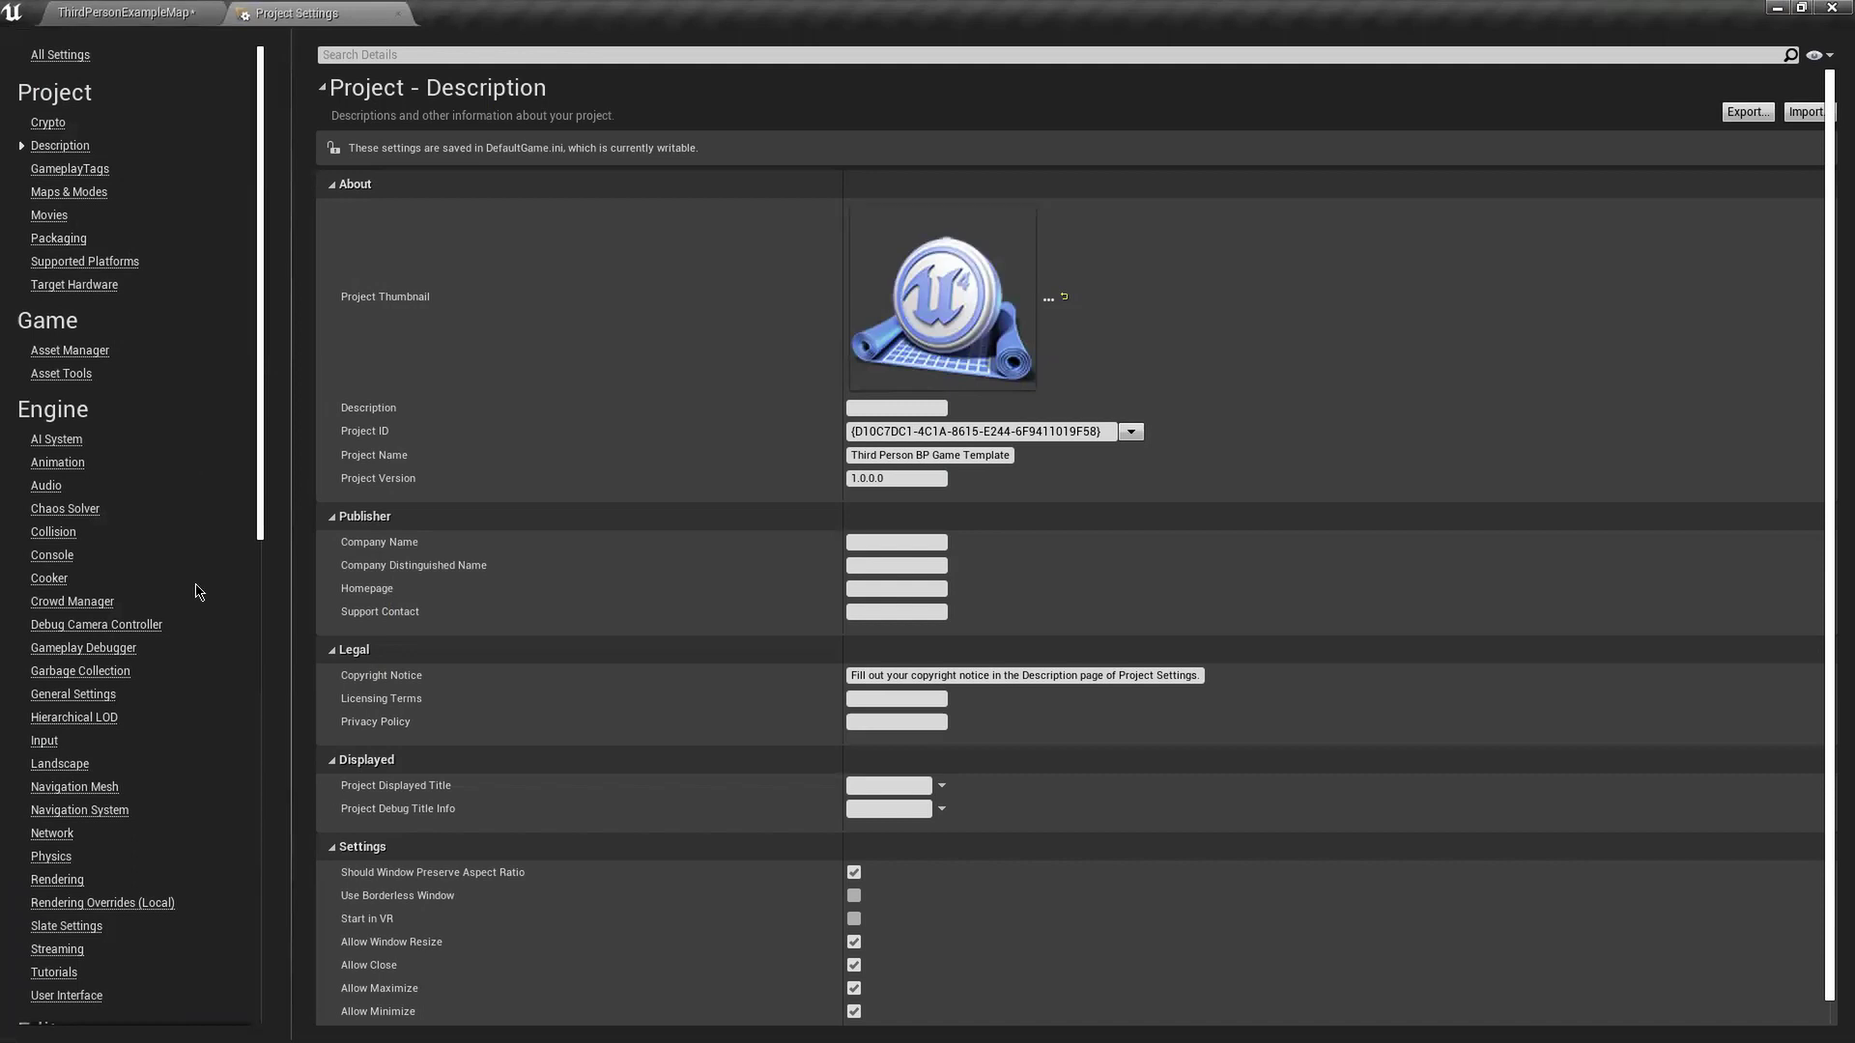
scroll(211, 429, "down", 10)
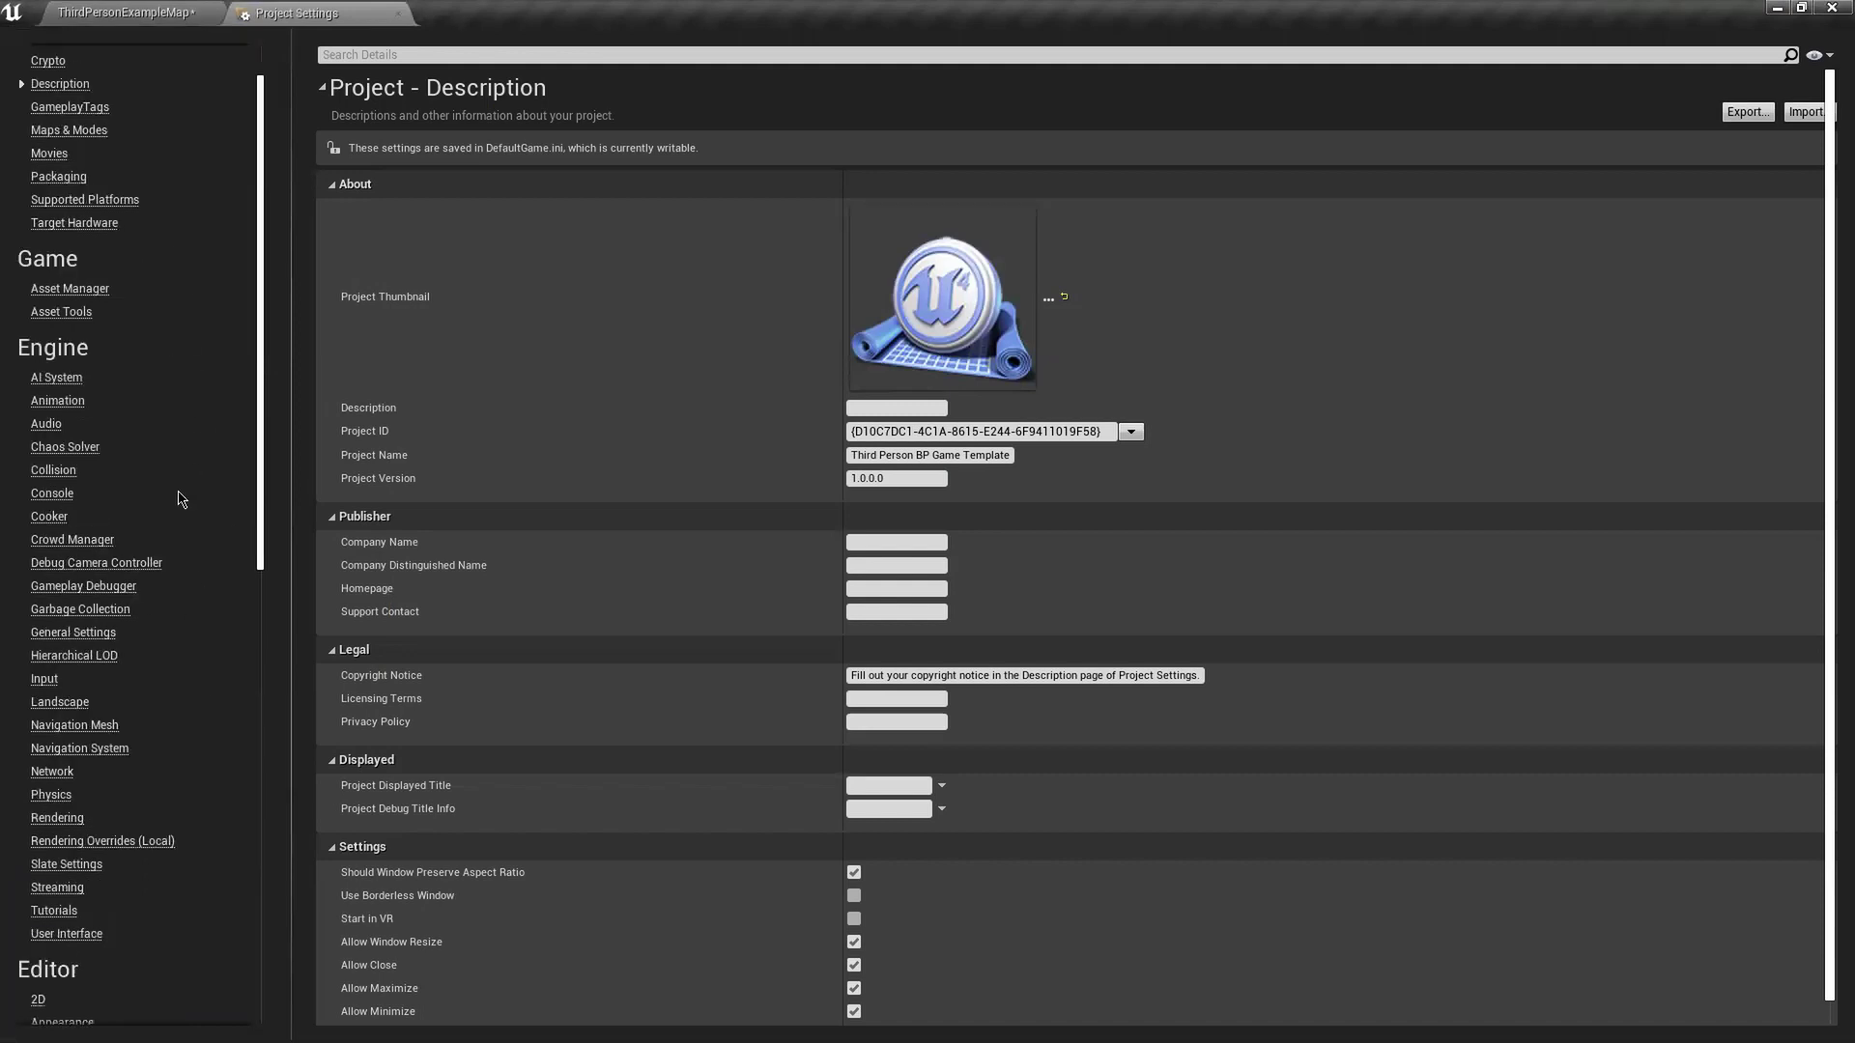
scroll(194, 599, "down", 6)
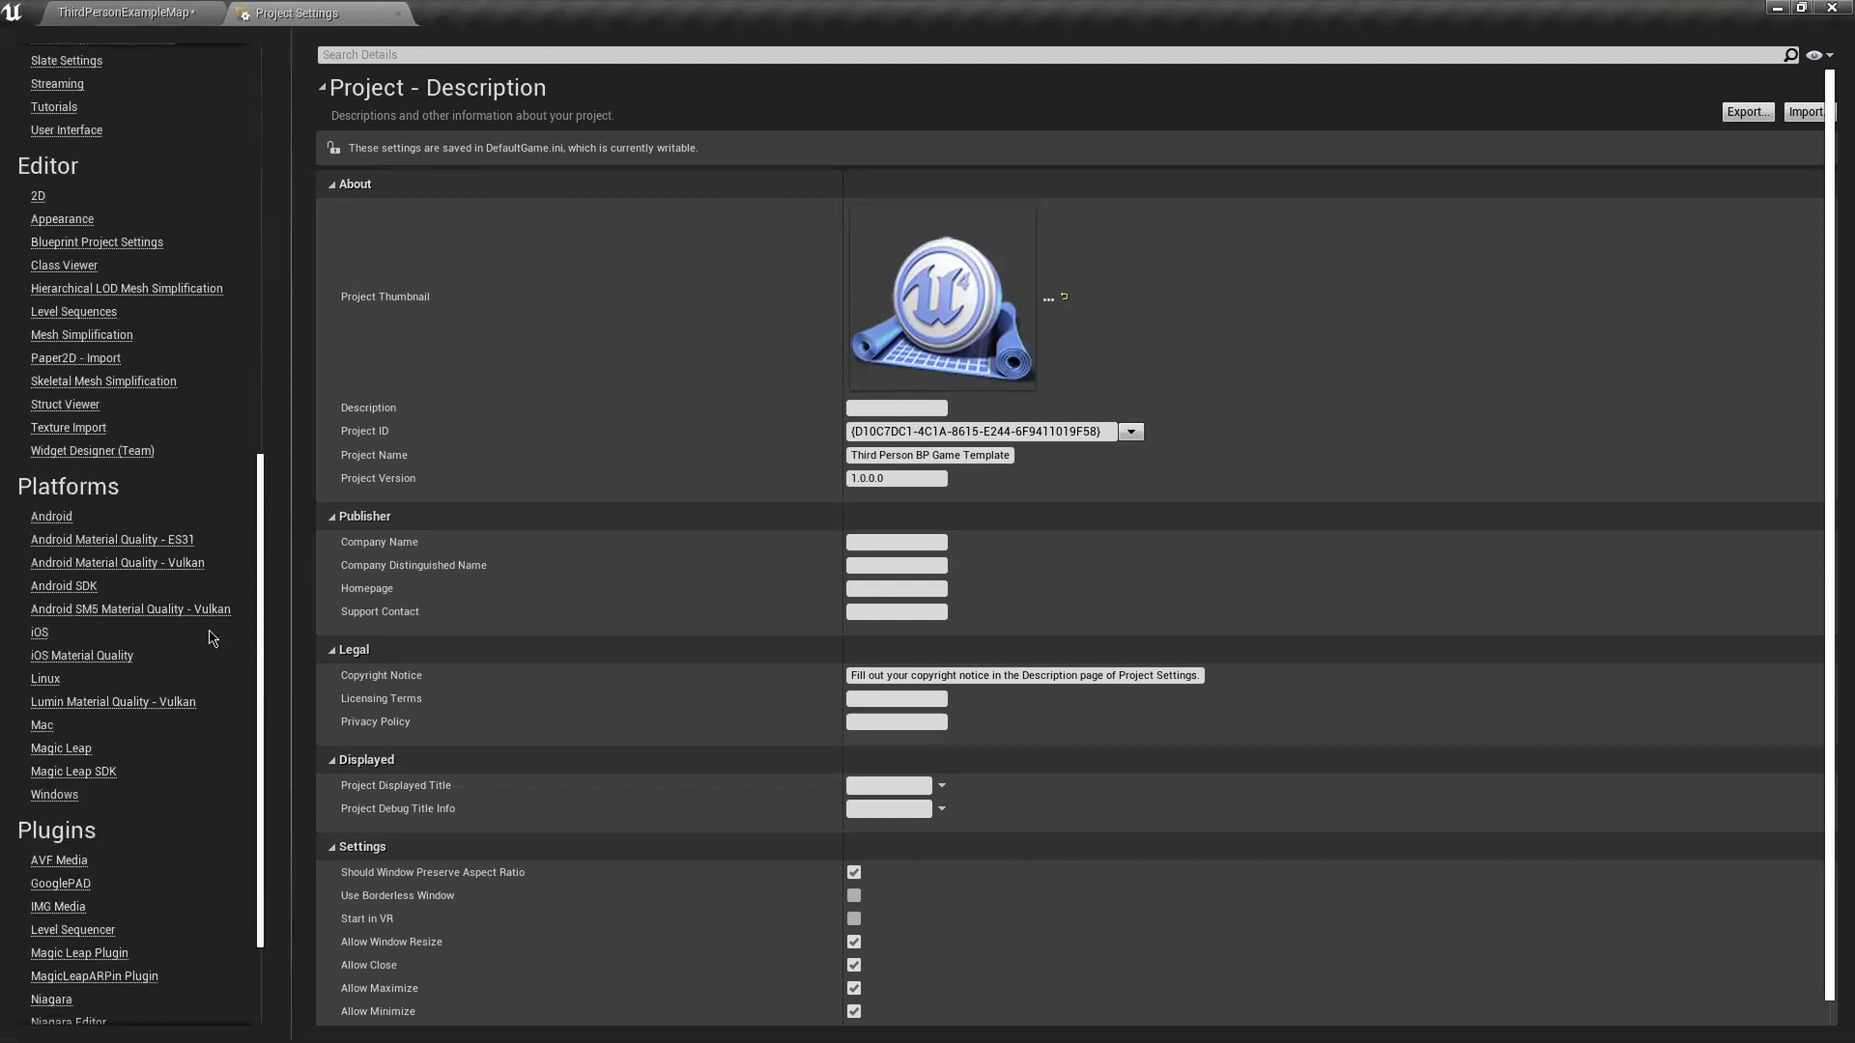
scroll(214, 762, "up", 15)
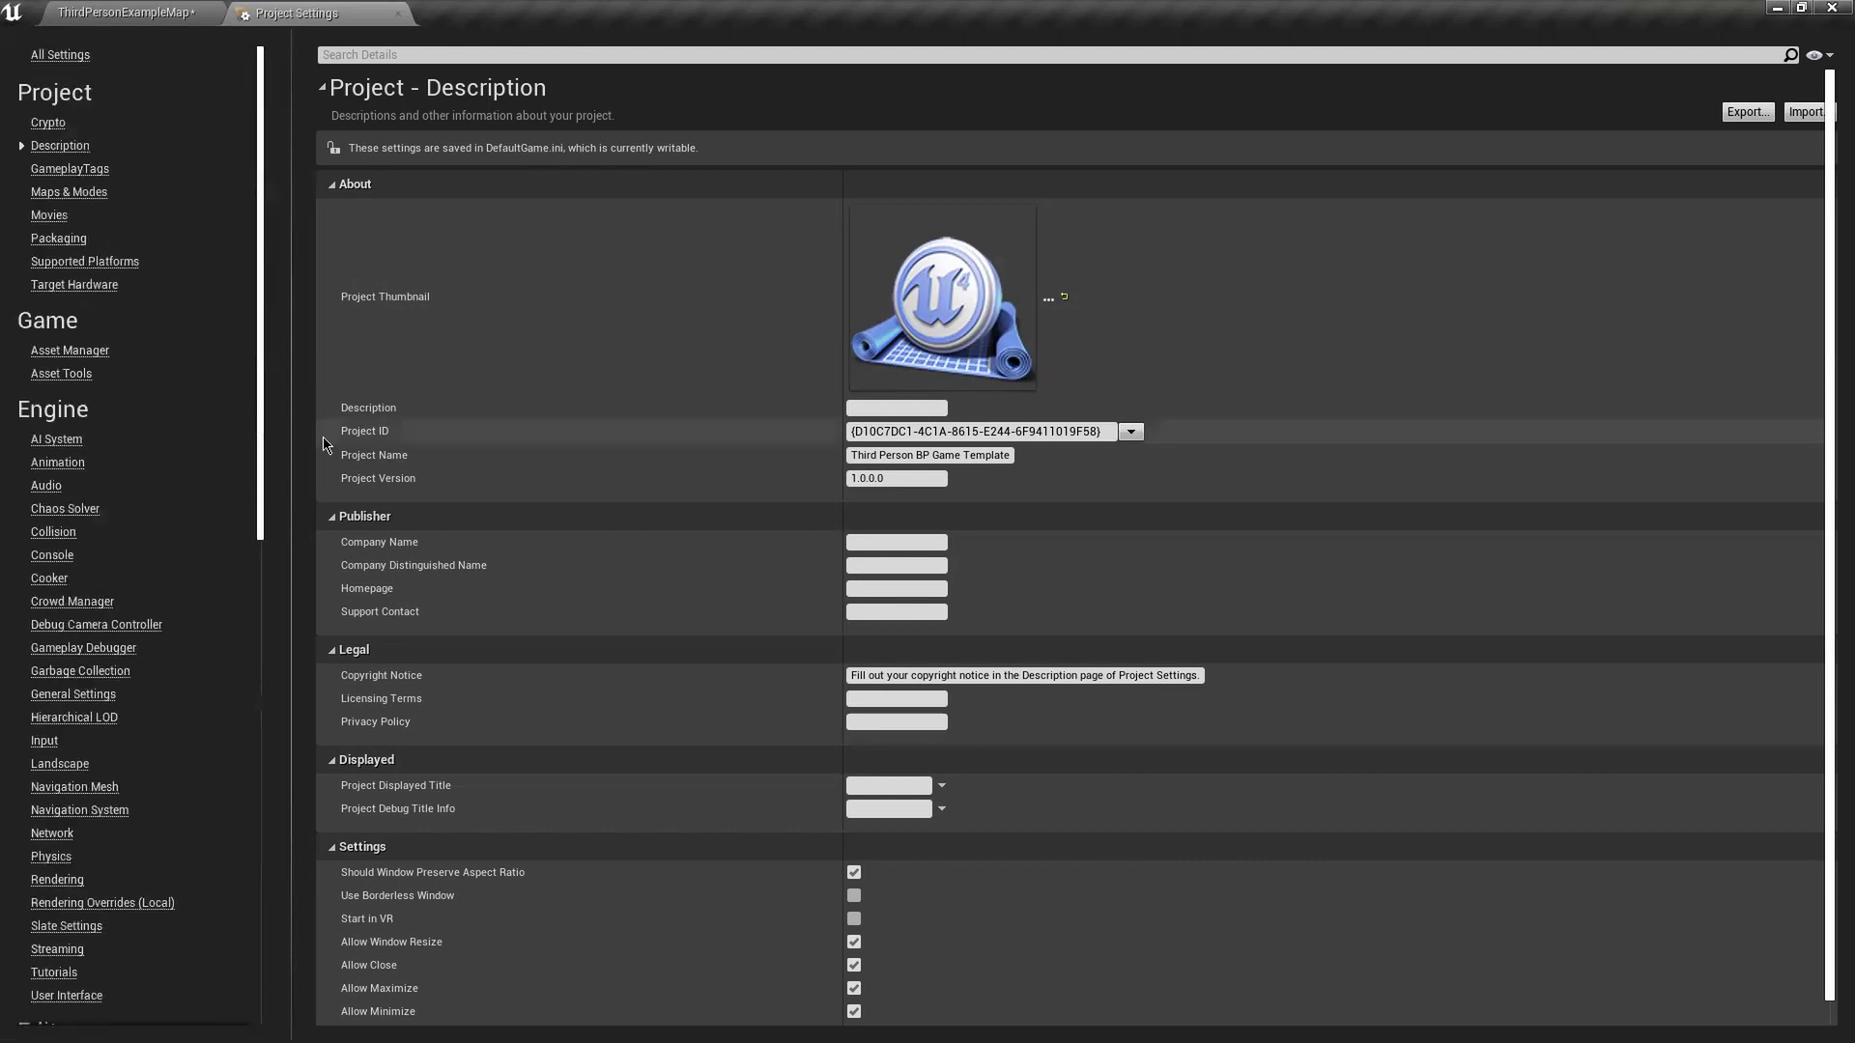
- Switch to the Unity editor and locate its Project Settings and Preferences commands for comparison
key("alt+Tab")
left_click(1010, 467)
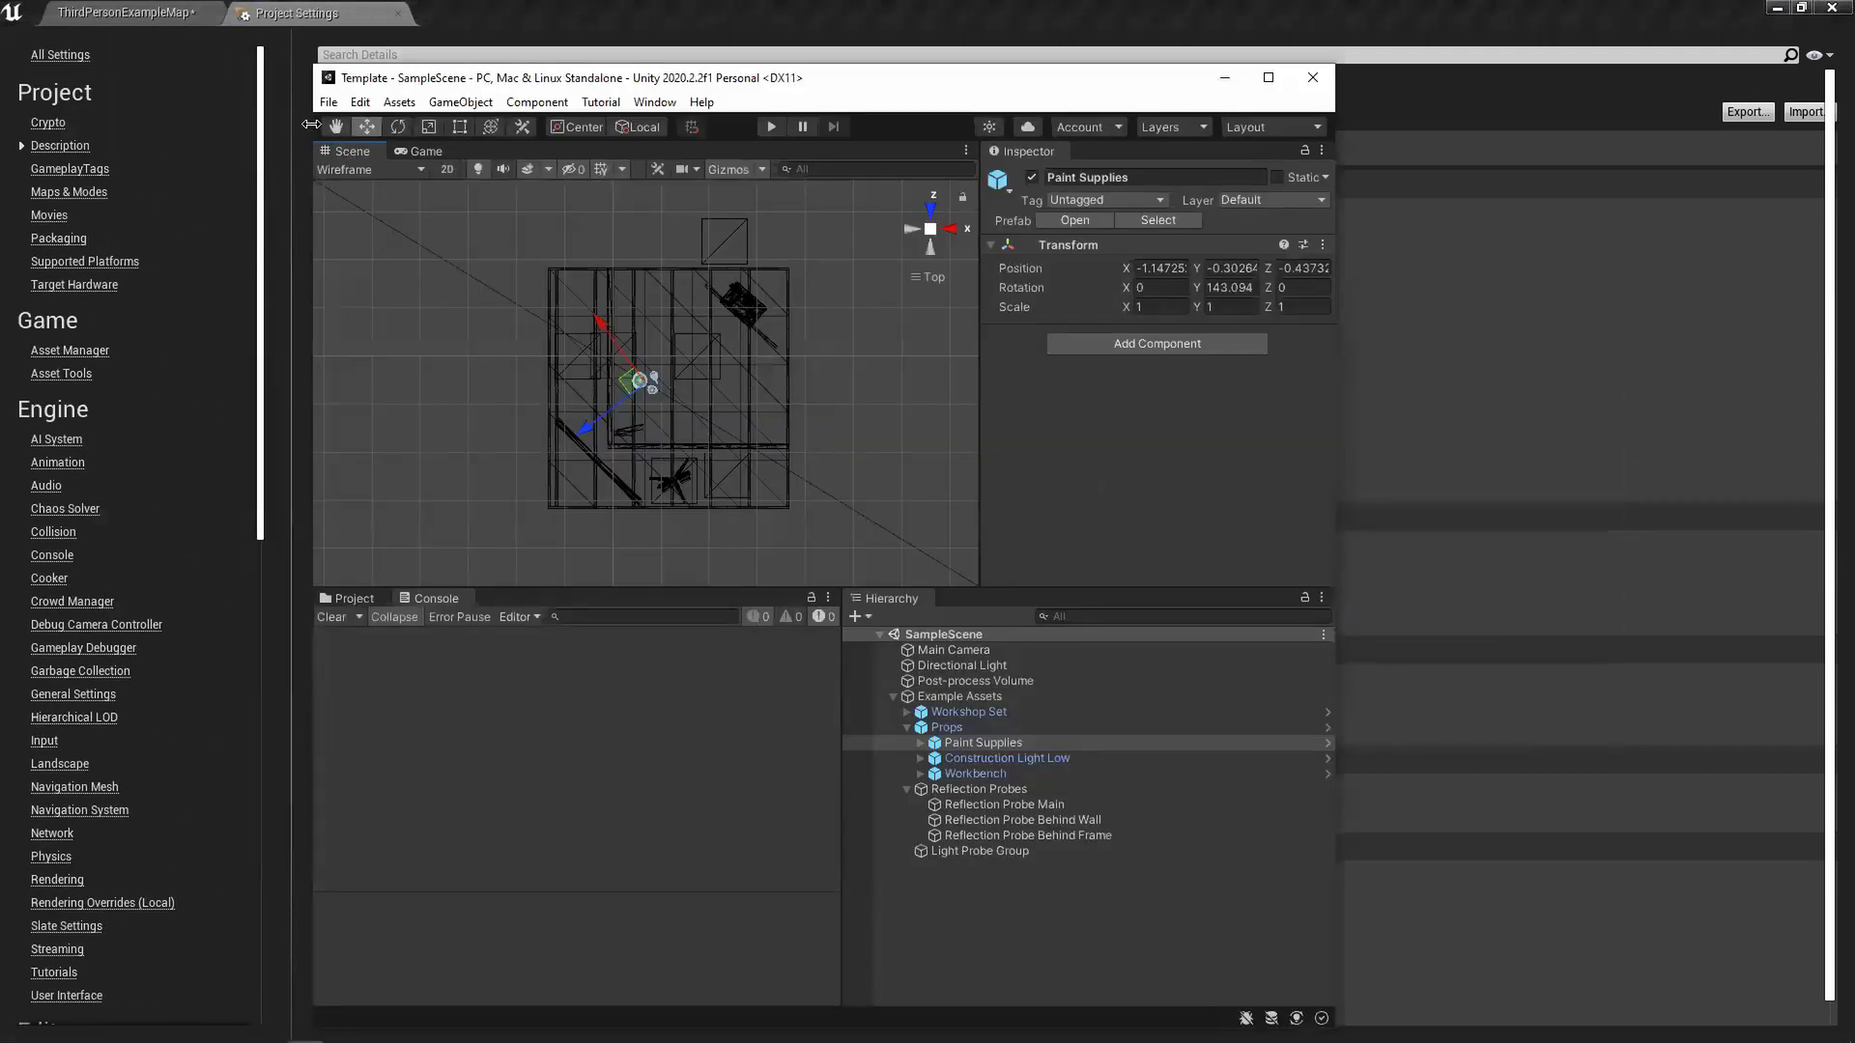
left_click(360, 102)
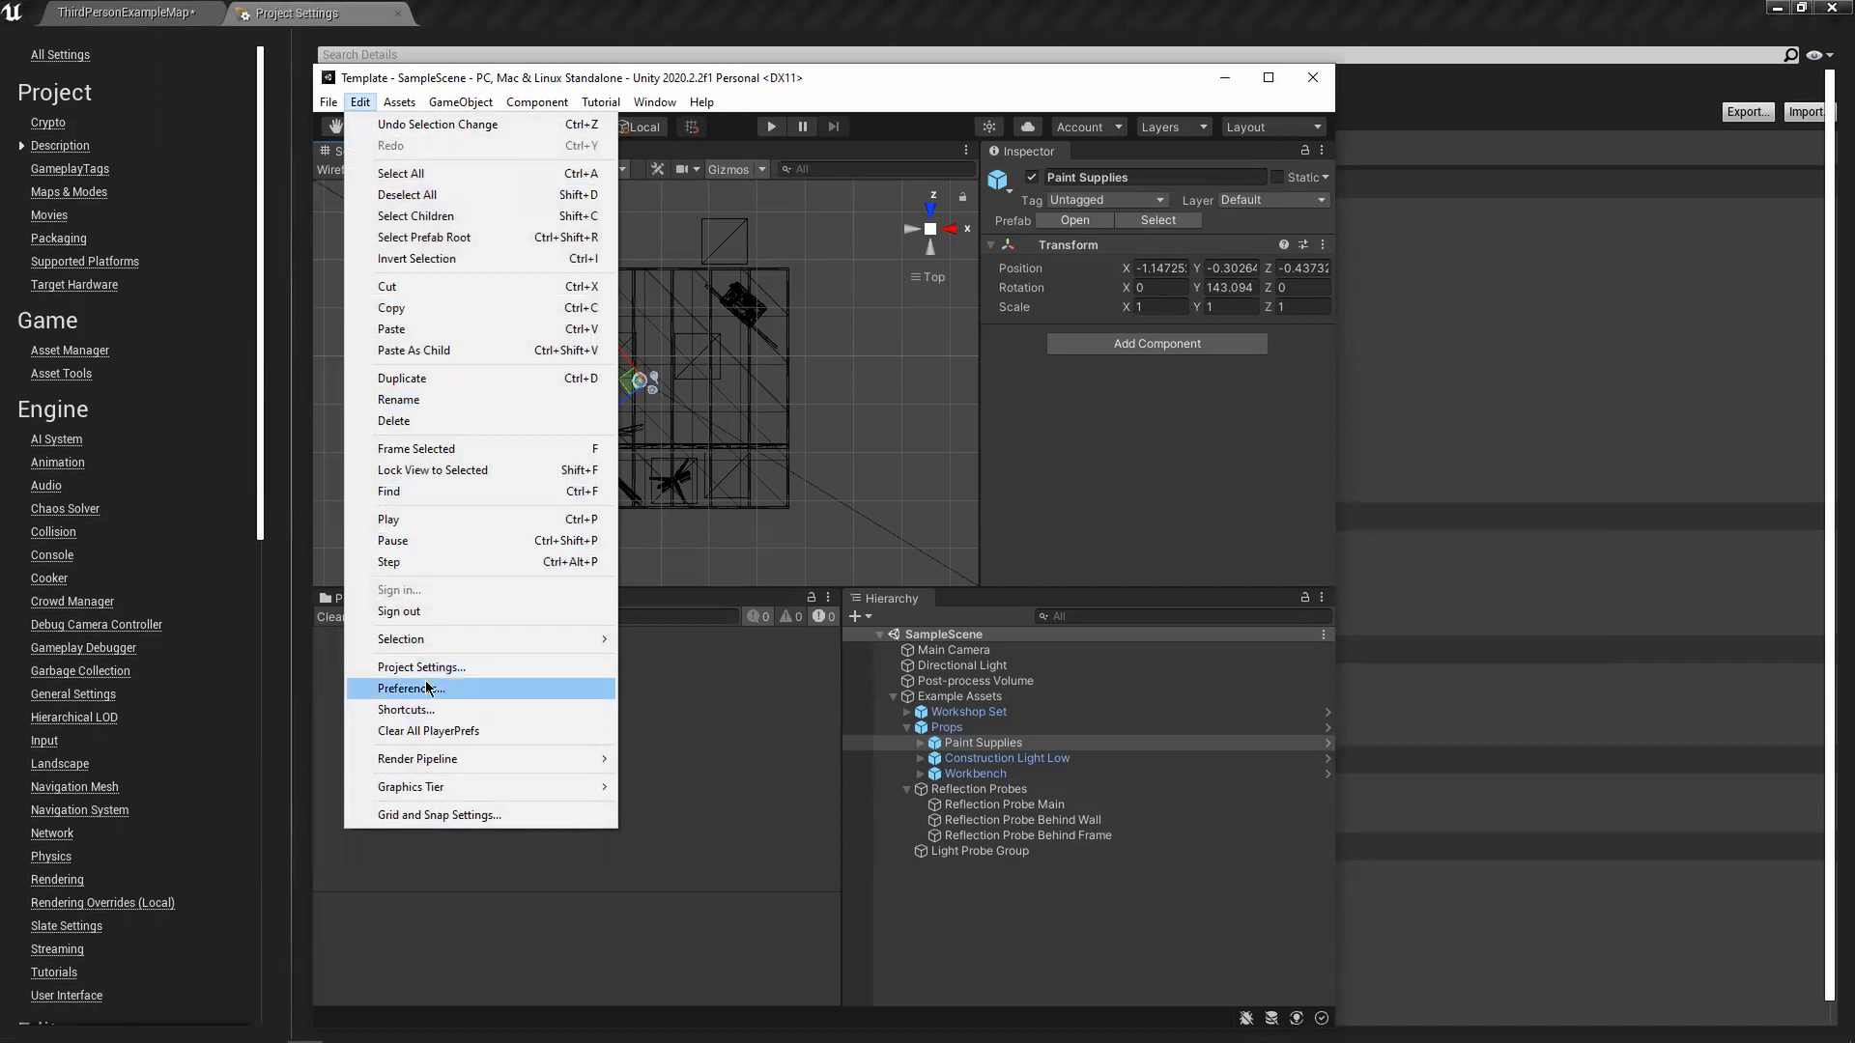
- Open Unity's Project Settings, compare its categories with Unreal's project settings list, close it and return to Unreal
left_click(421, 667)
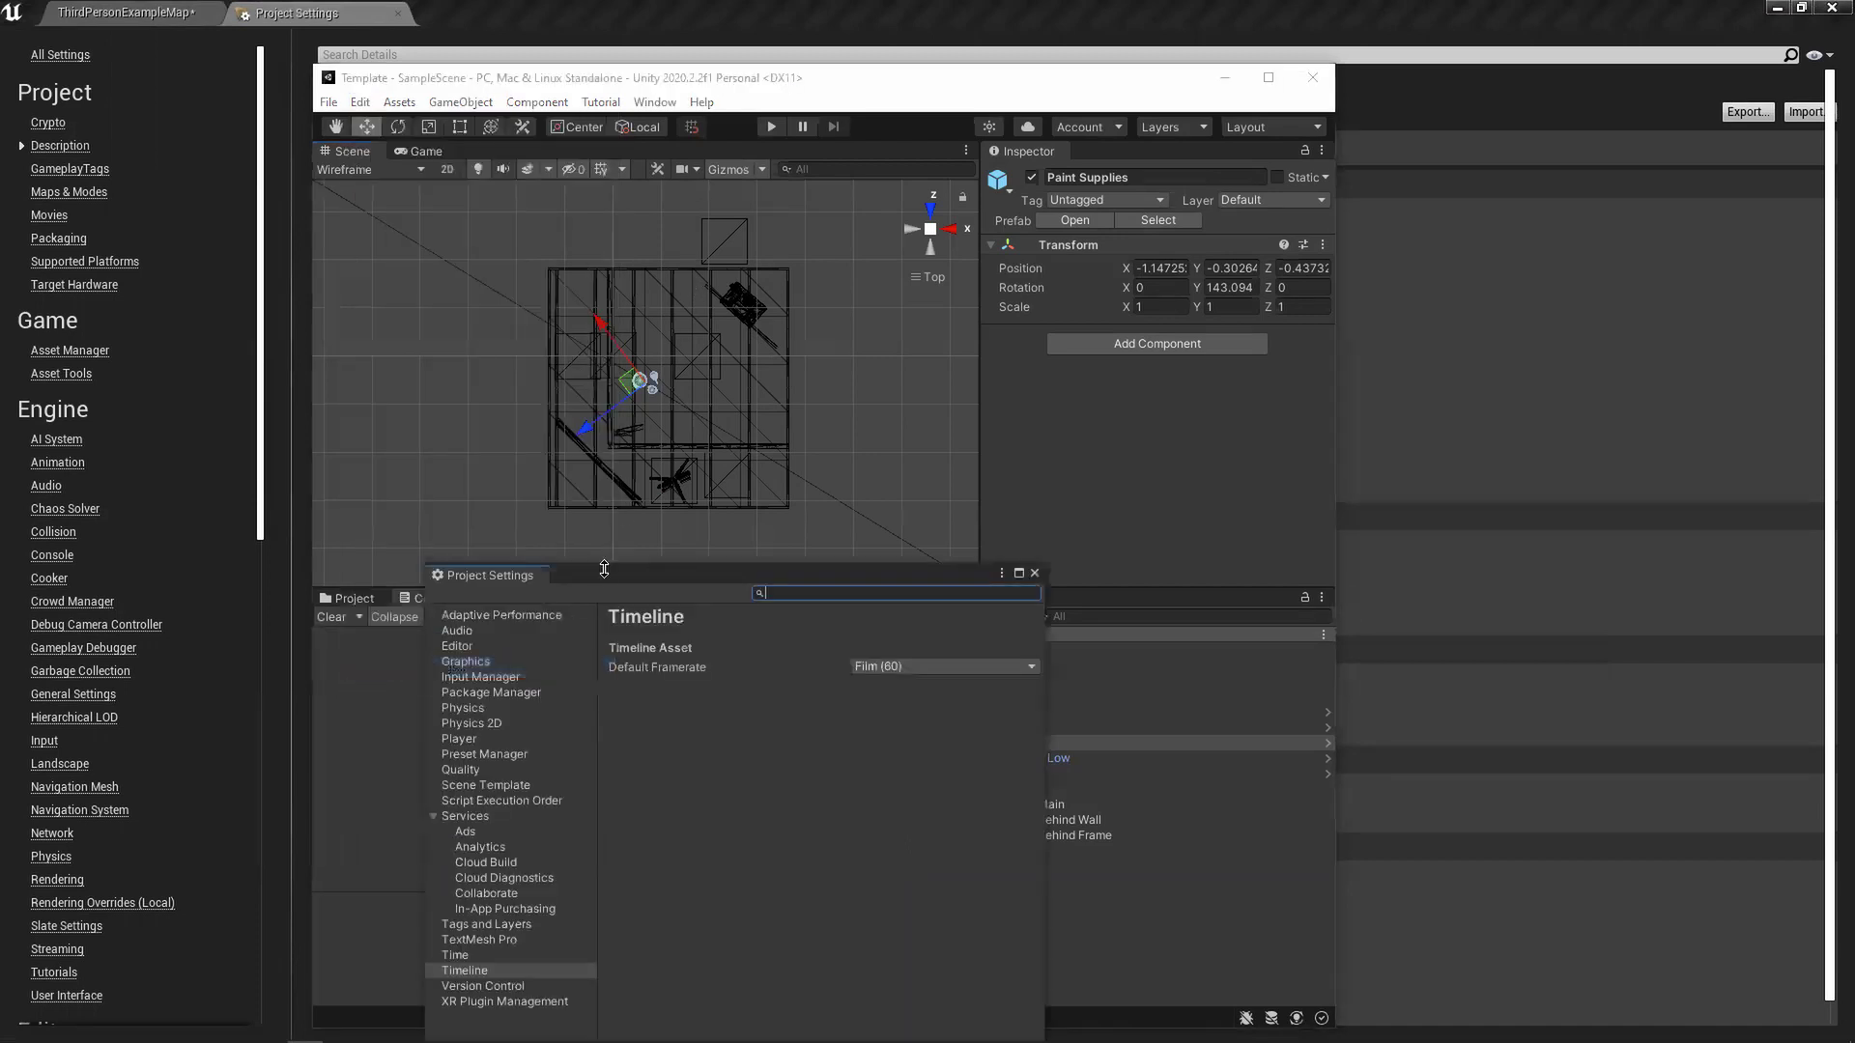
left_click_drag(603, 161, 495, 132)
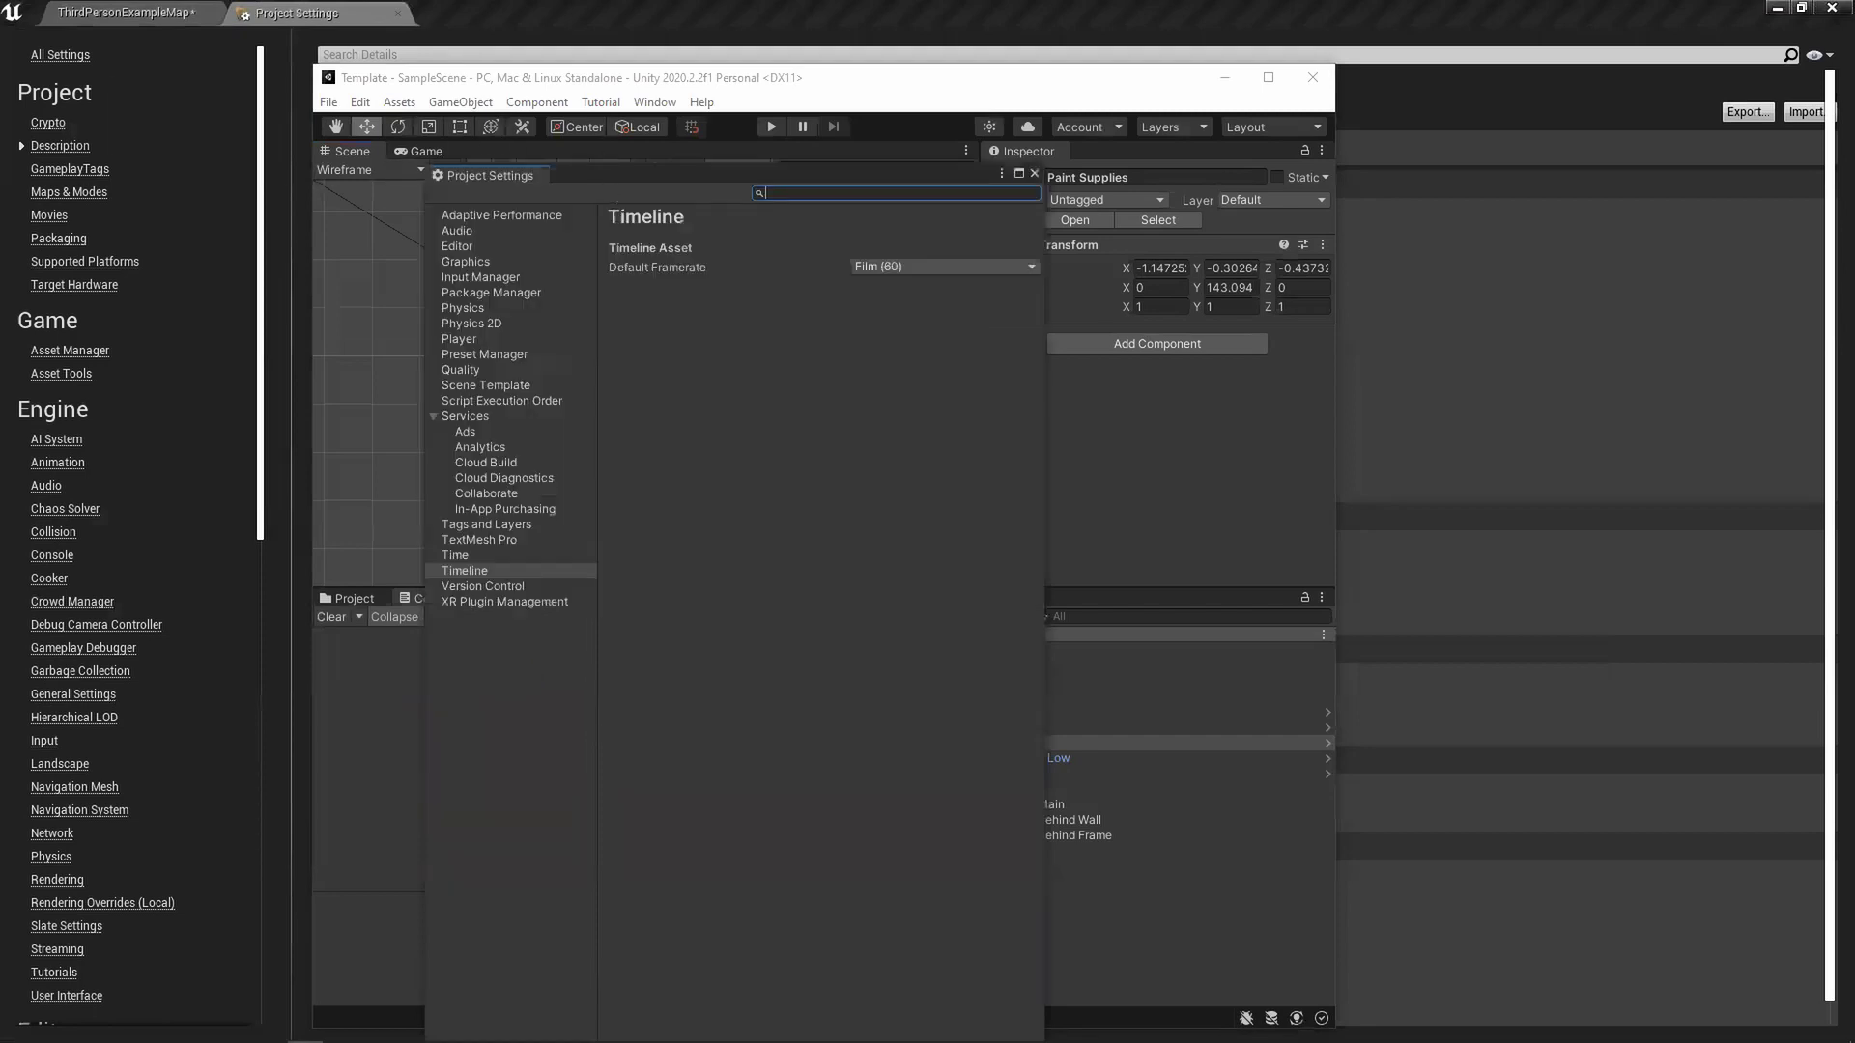
scroll(145, 715, "down", 5)
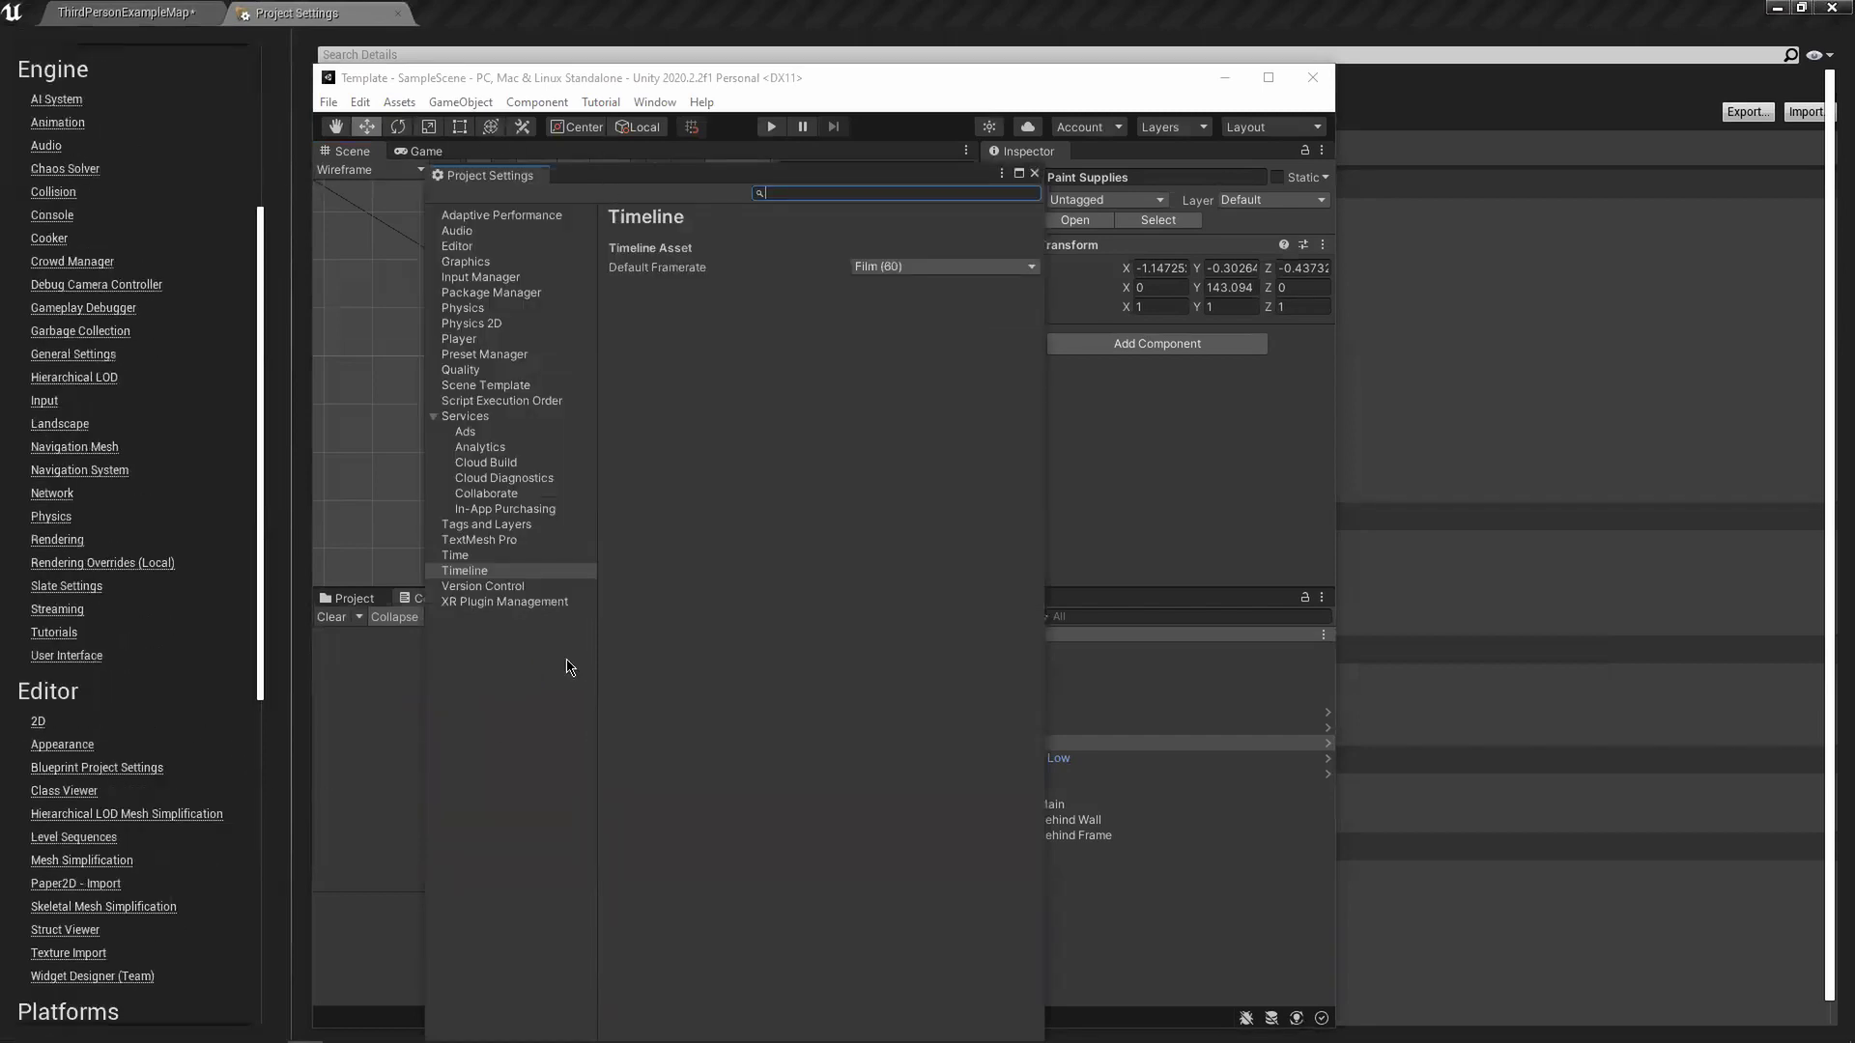
middle_click(465, 174)
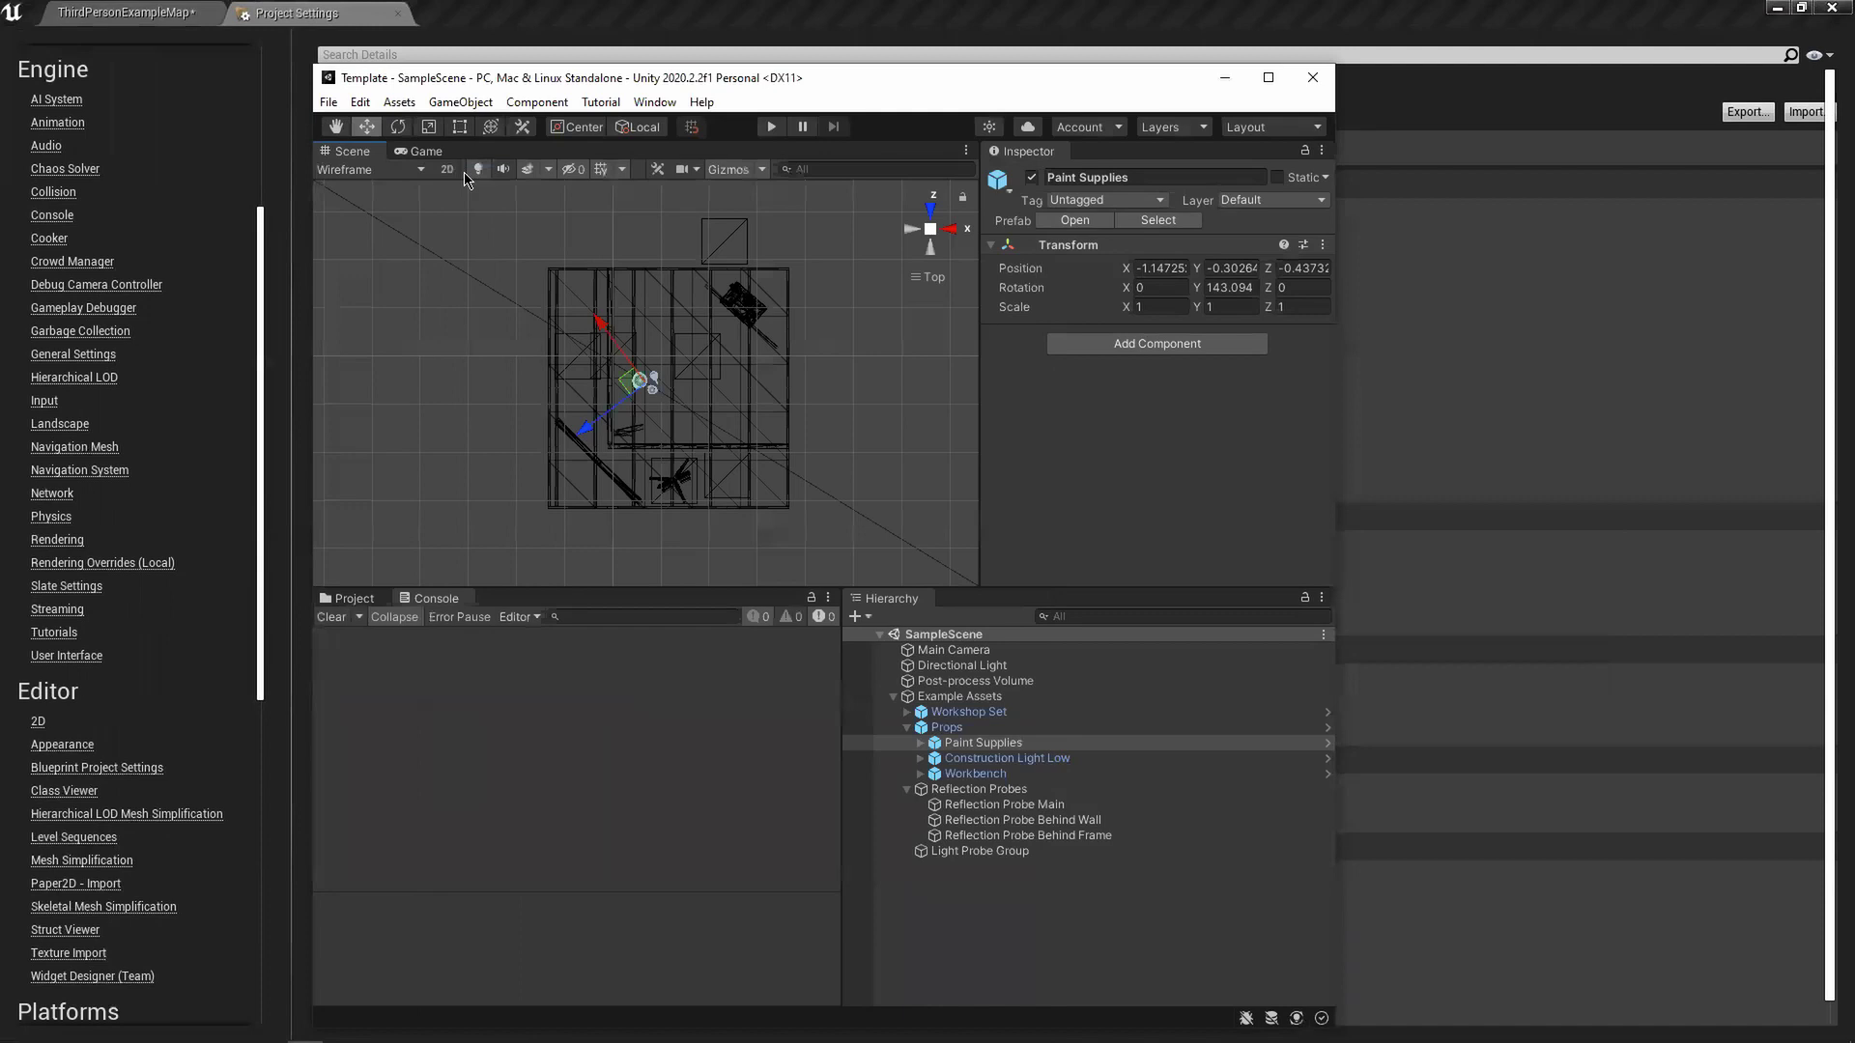
left_click(359, 102)
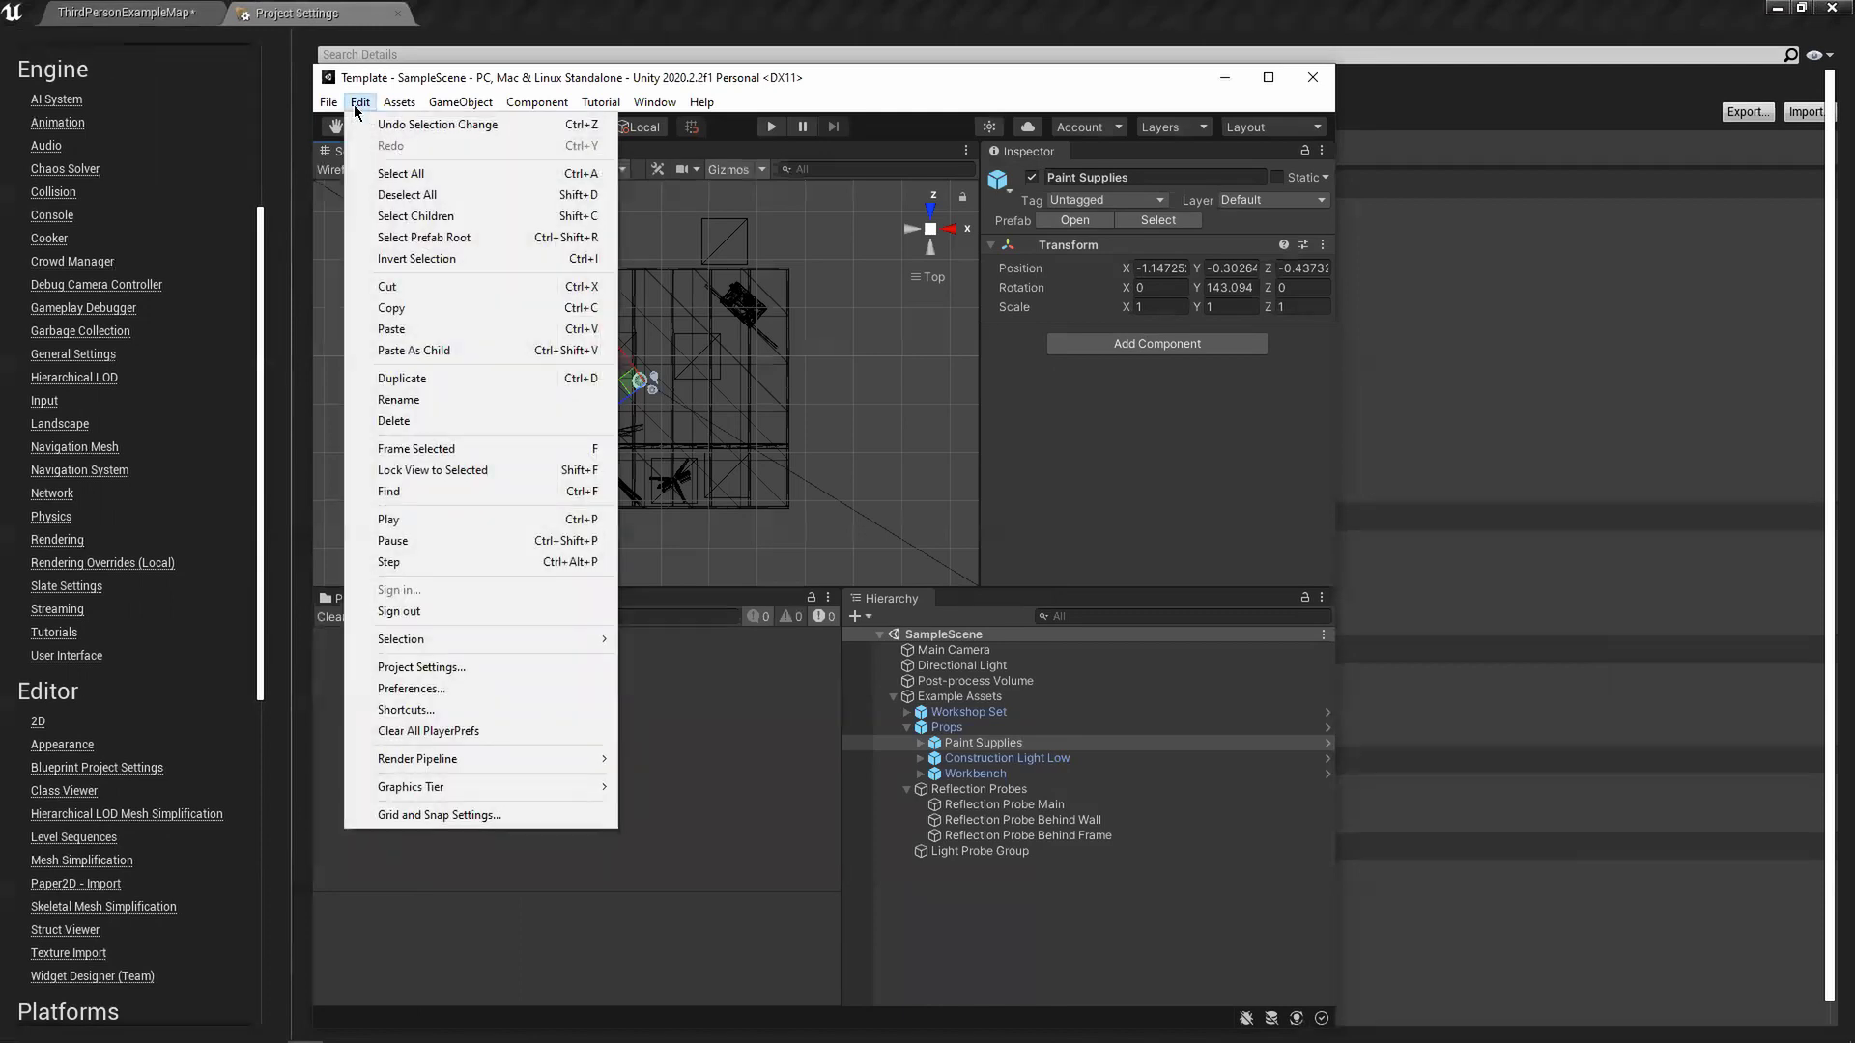
left_click(248, 81)
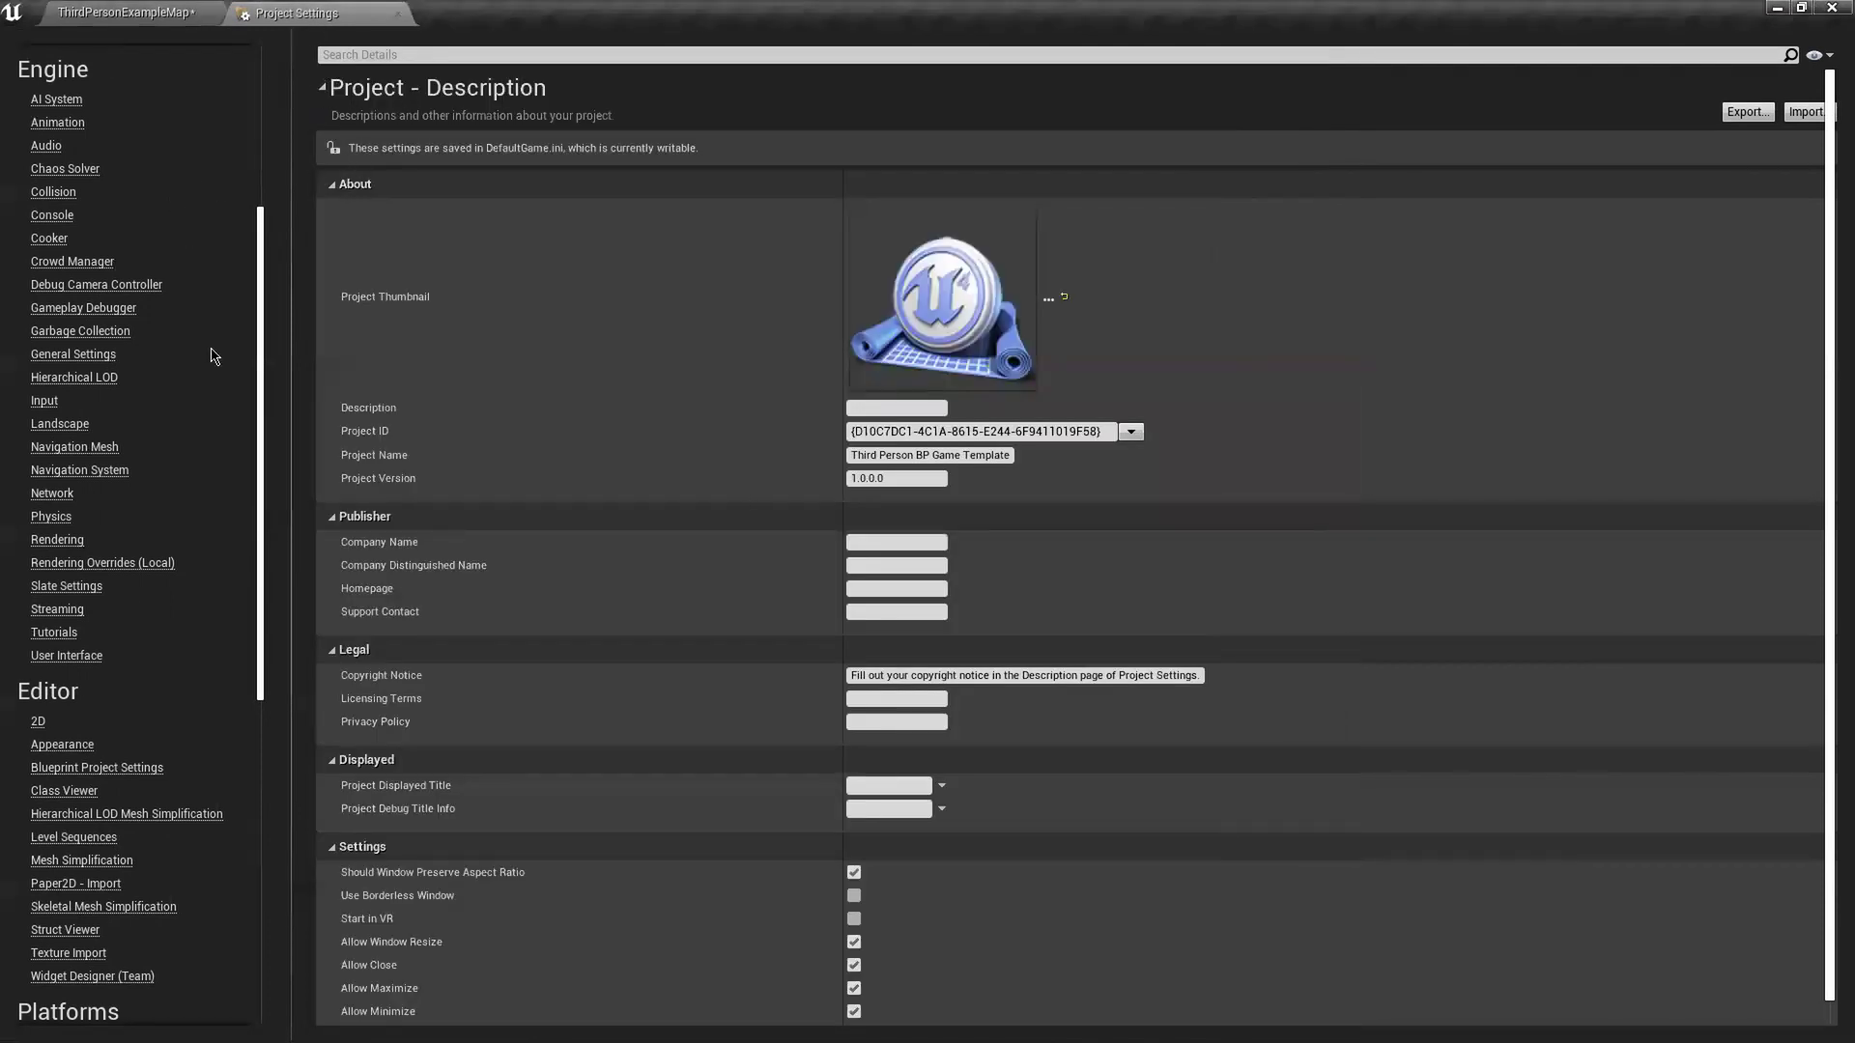
scroll(214, 355, "up", 5)
- Move the Unity window aside so both editors can be compared, and close Unreal's Project Settings
key("alt+Tab")
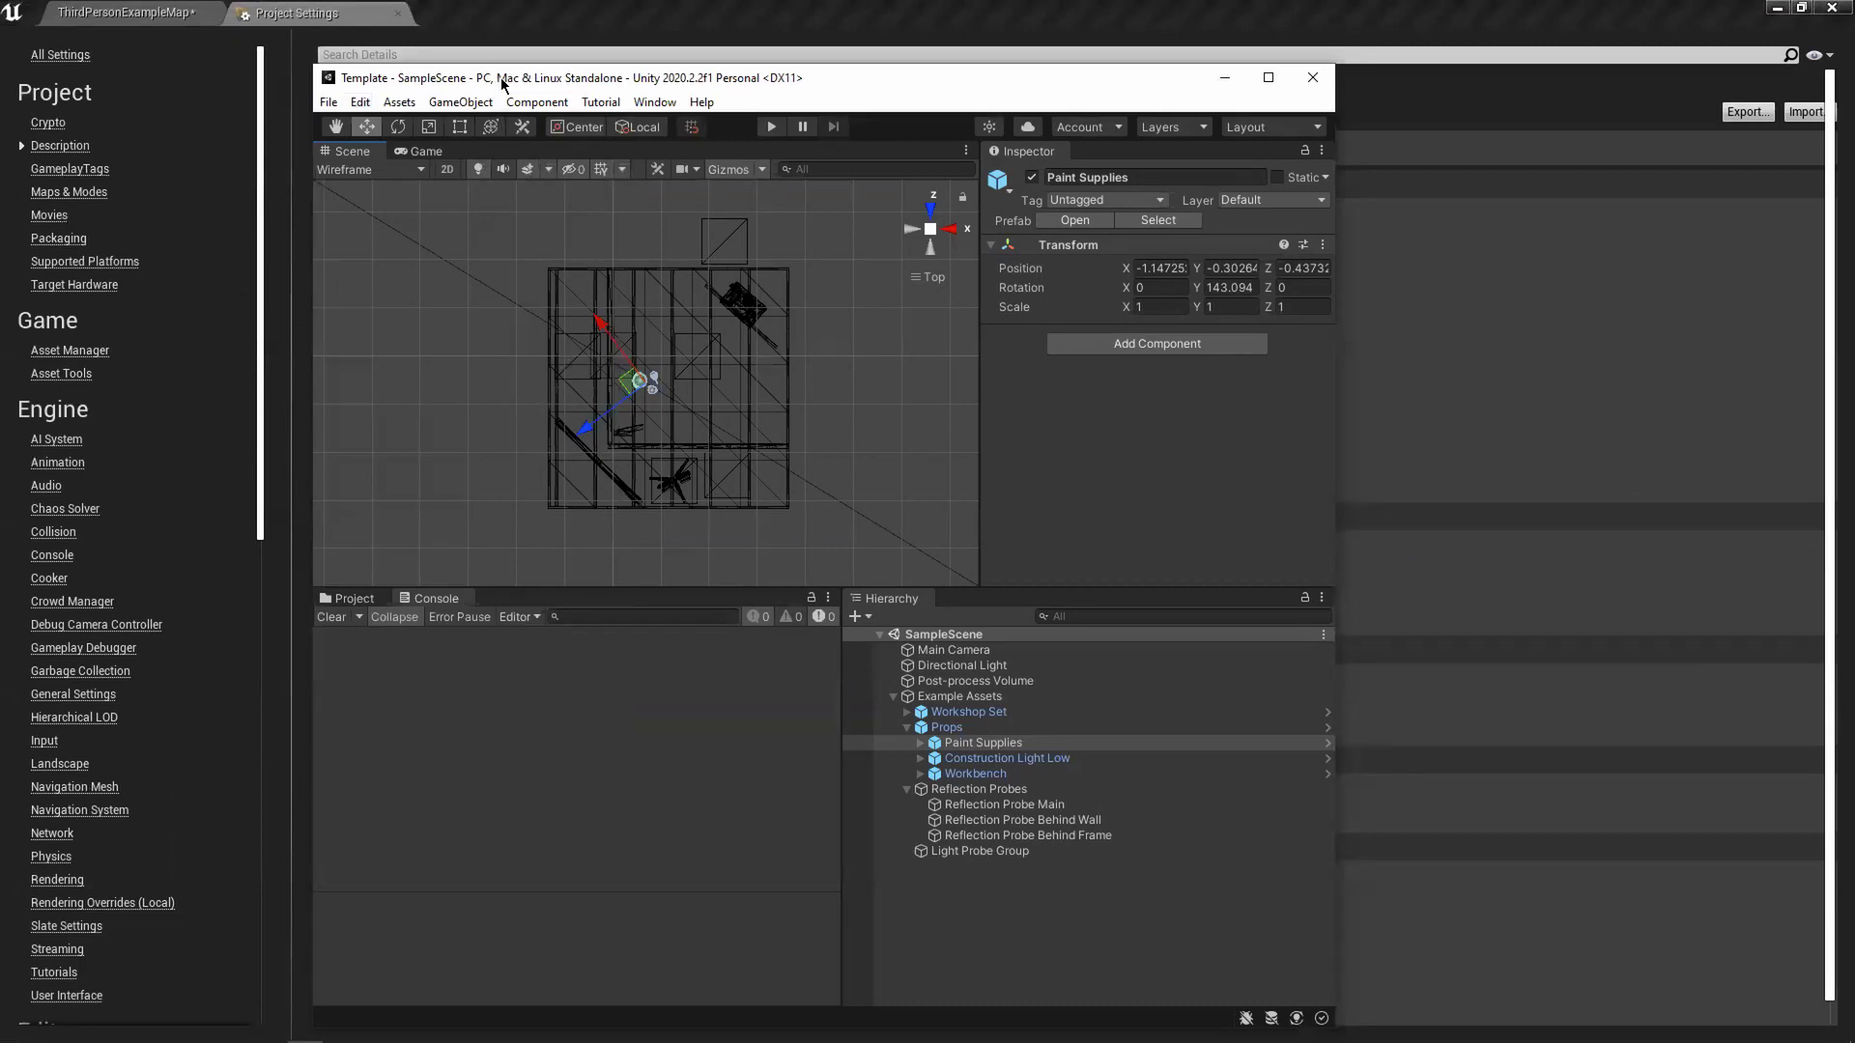
left_click_drag(501, 85, 968, 85)
key("alt+Tab")
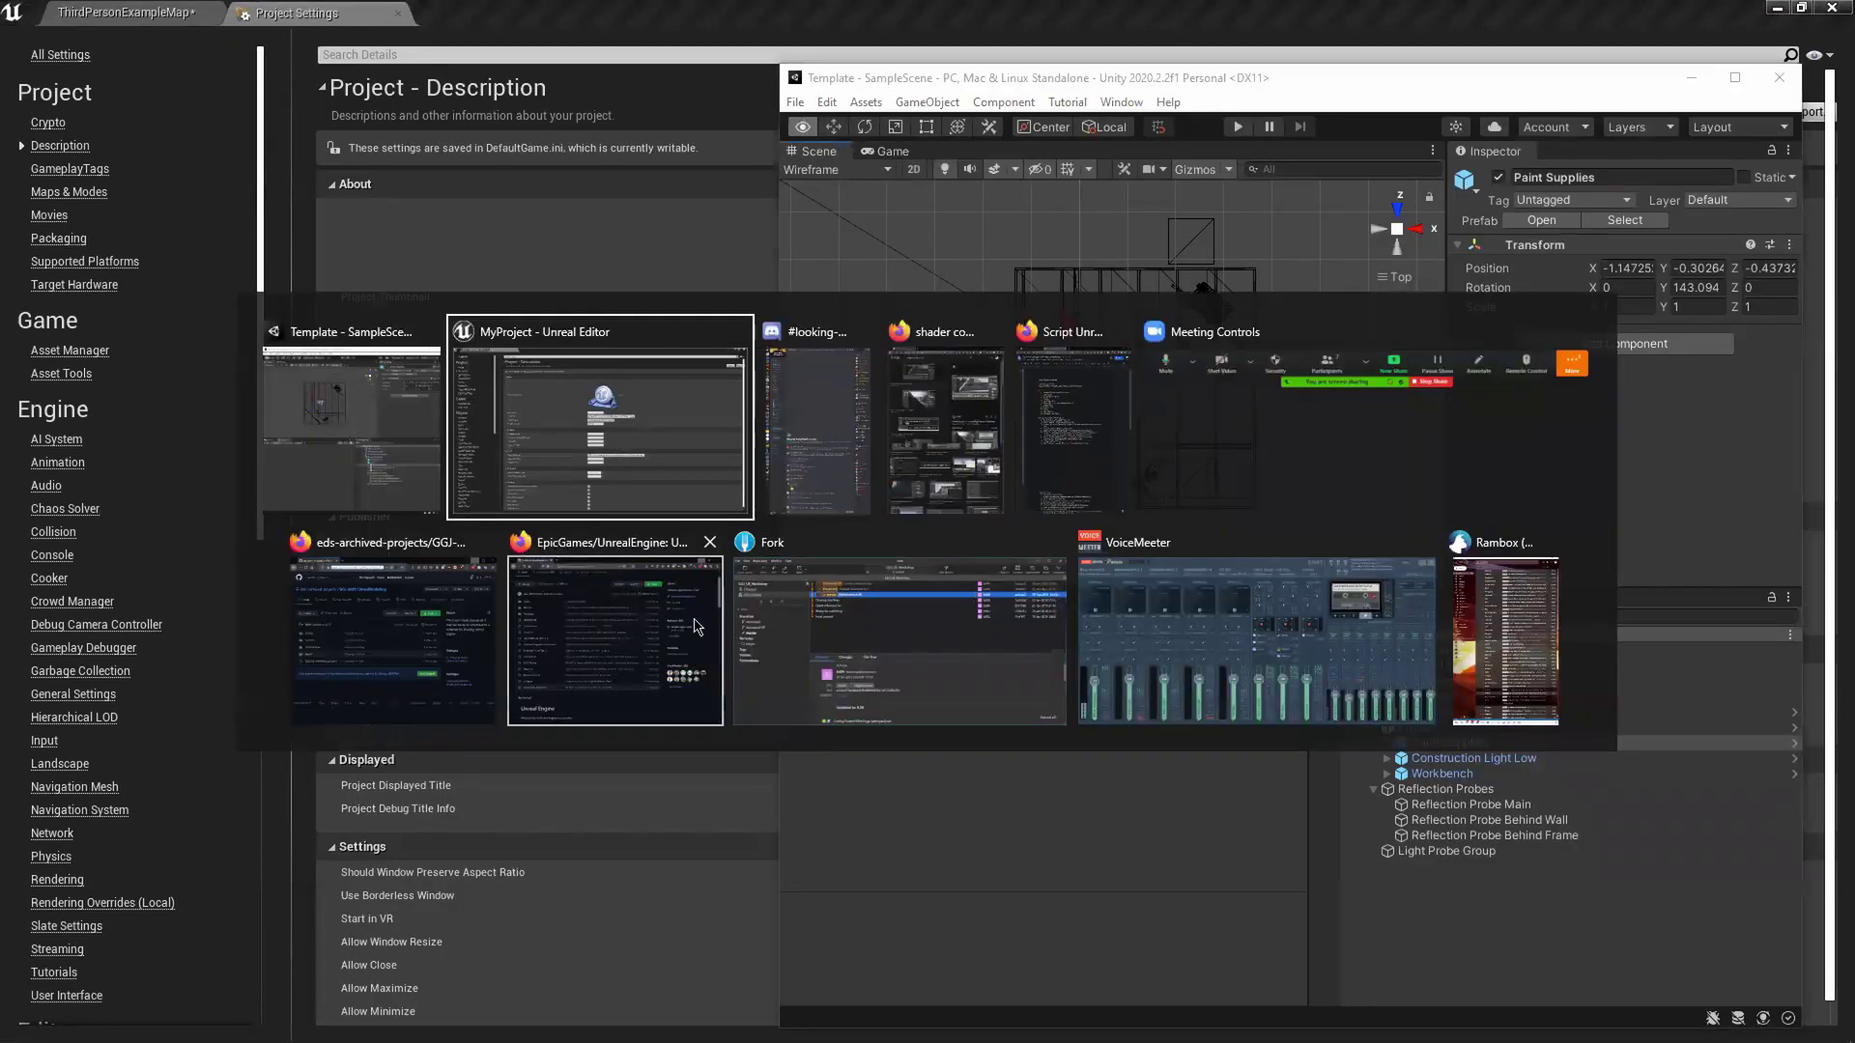
left_click(338, 489)
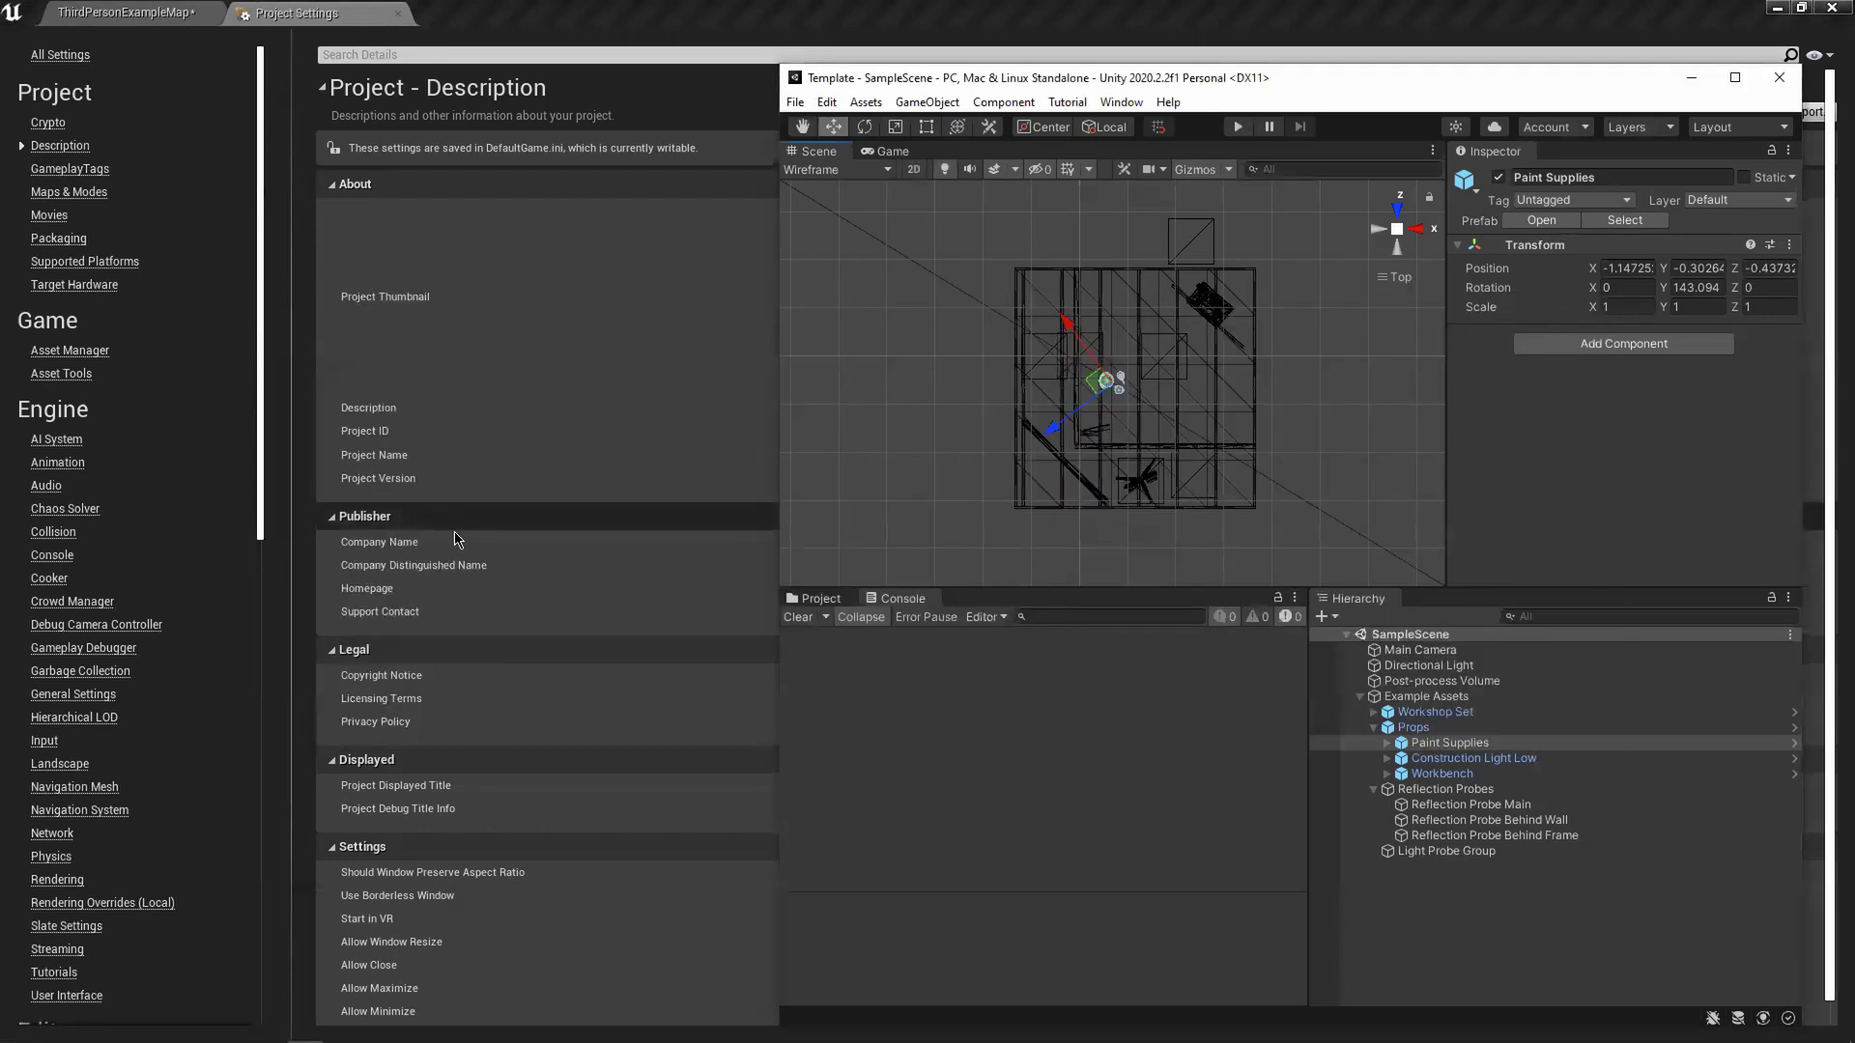
left_click(290, 12)
middle_click(289, 12)
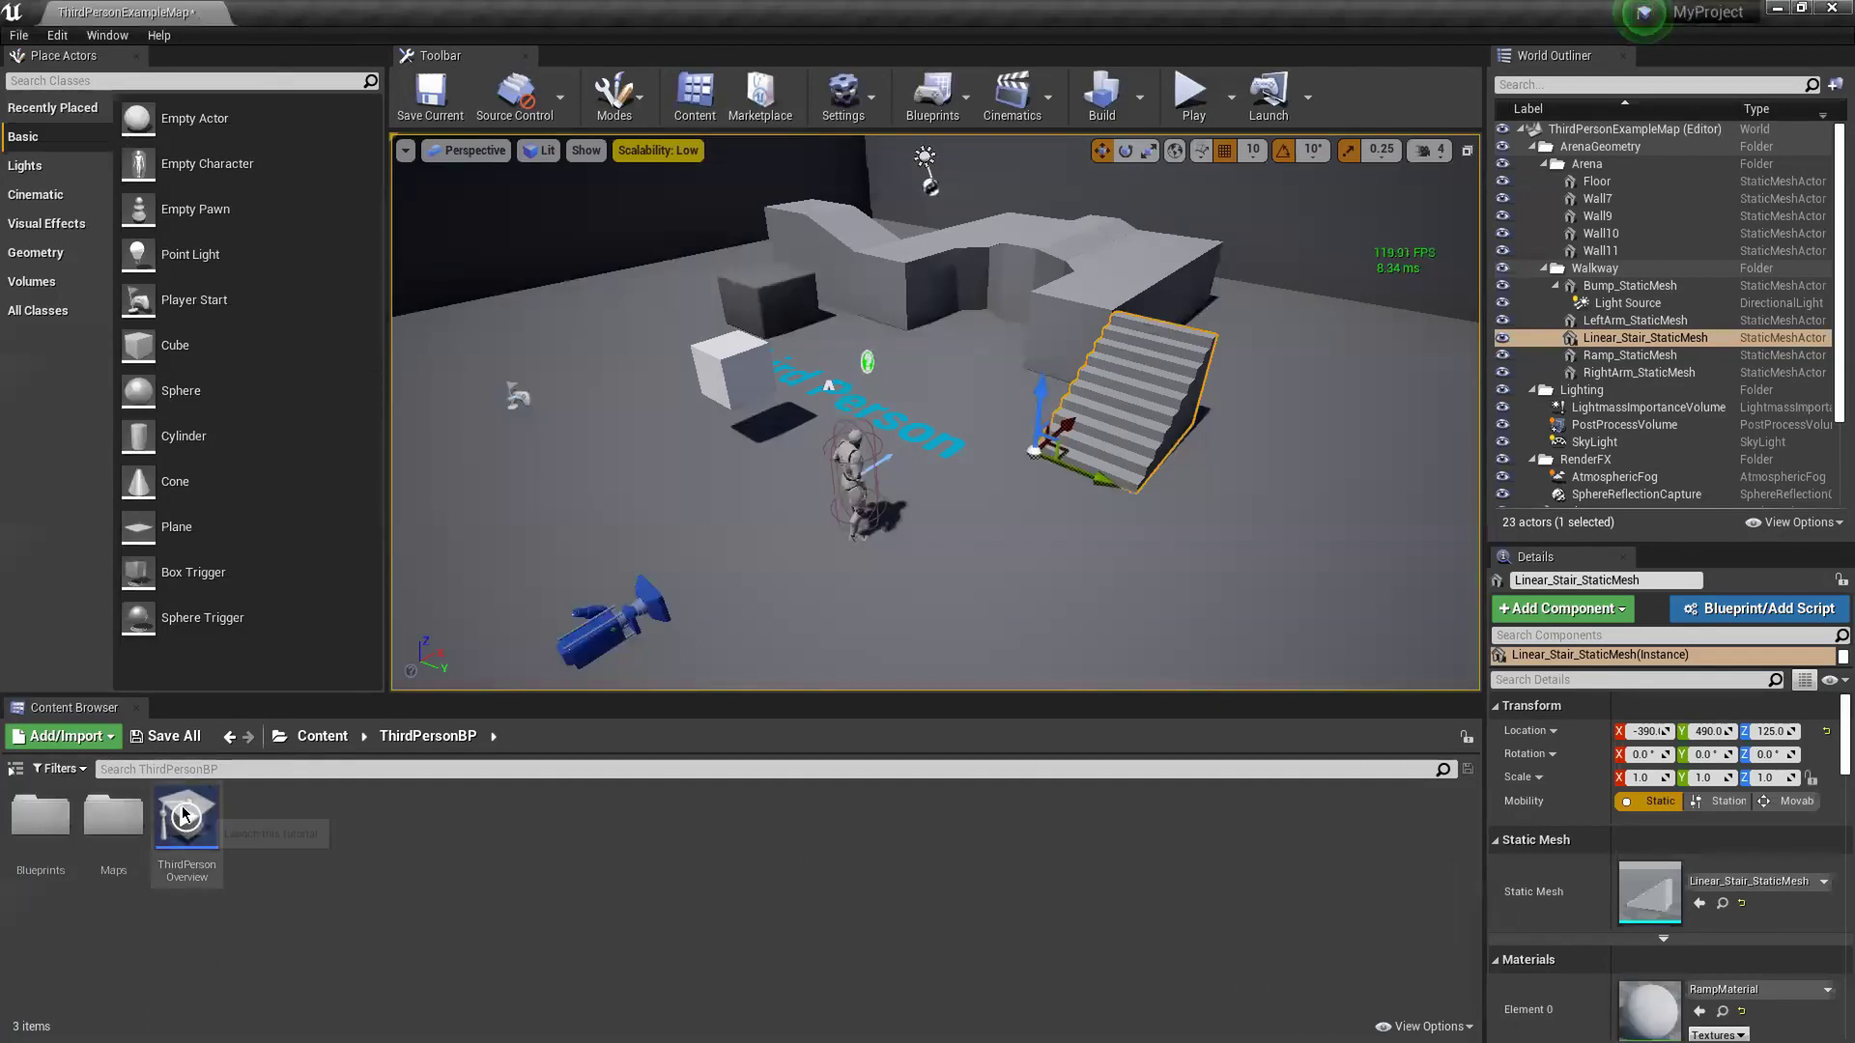
- Create a new folder in the Content Browser's ThirdPersonBP folder, keeping the default name NewFolder
right_click(331, 802)
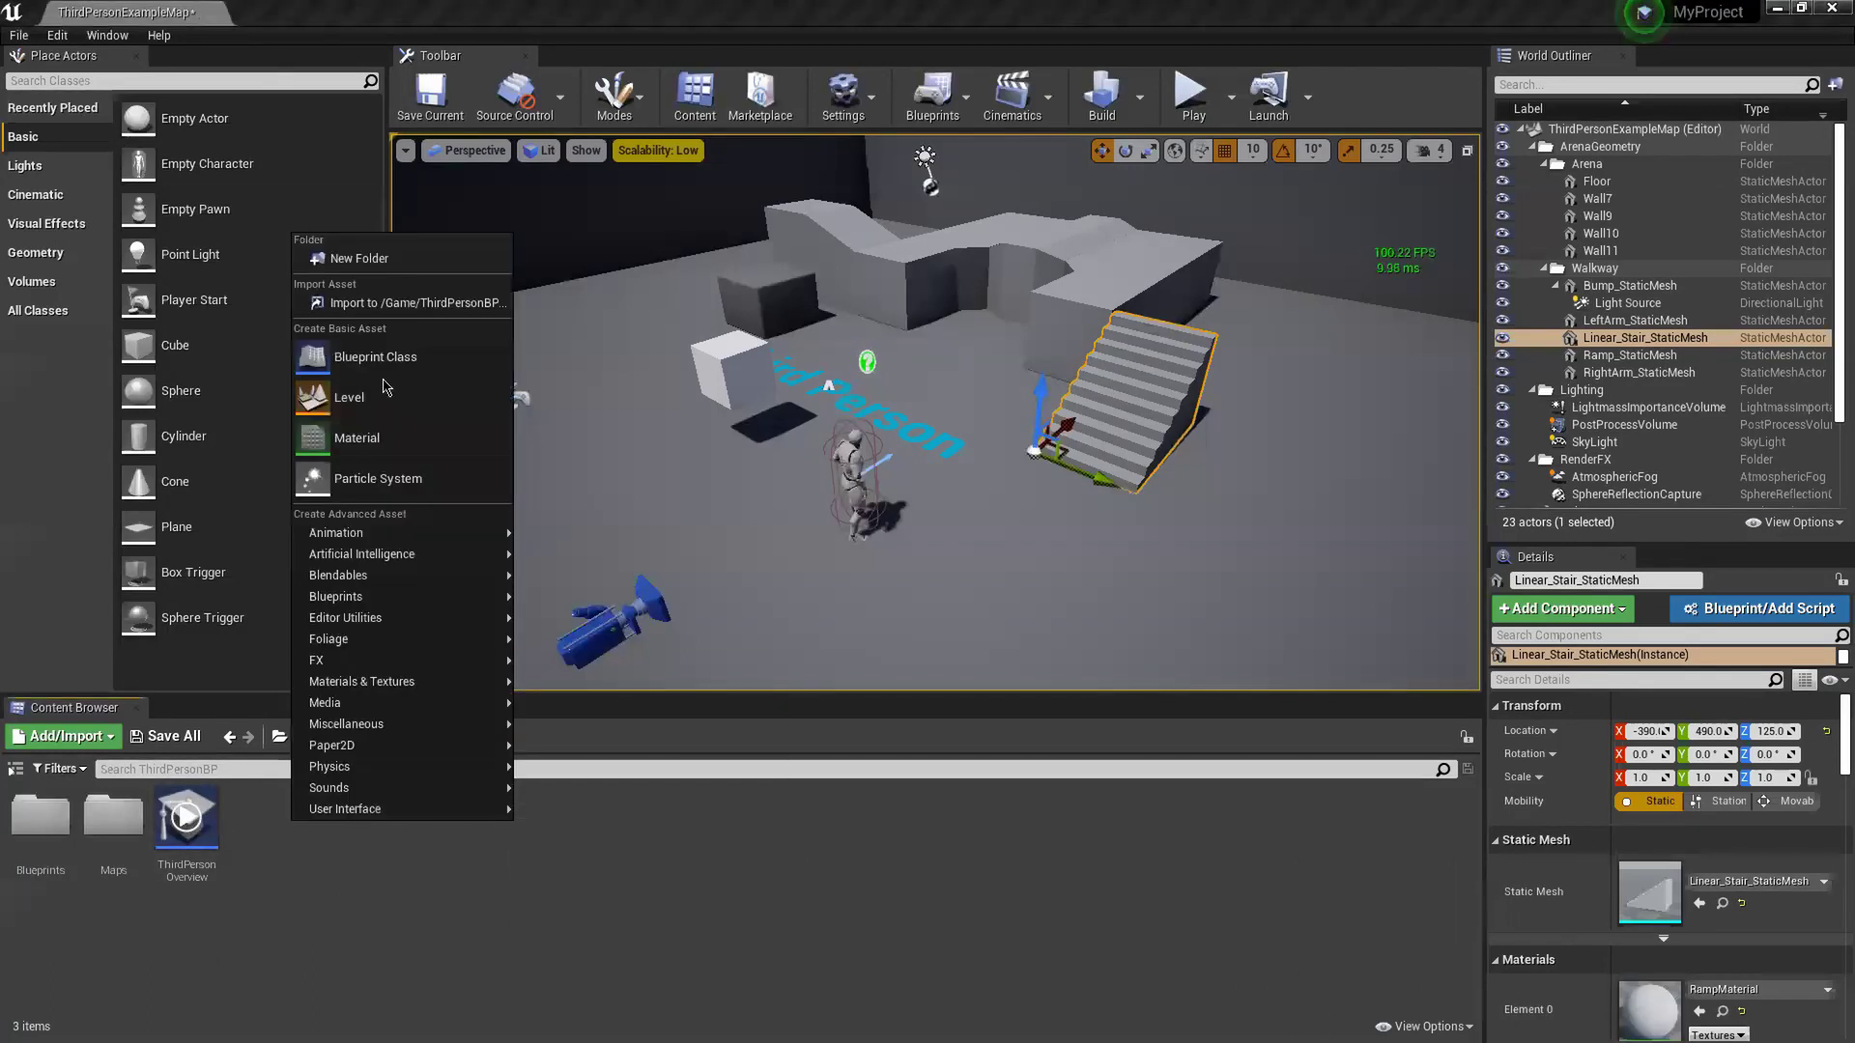
left_click(342, 259)
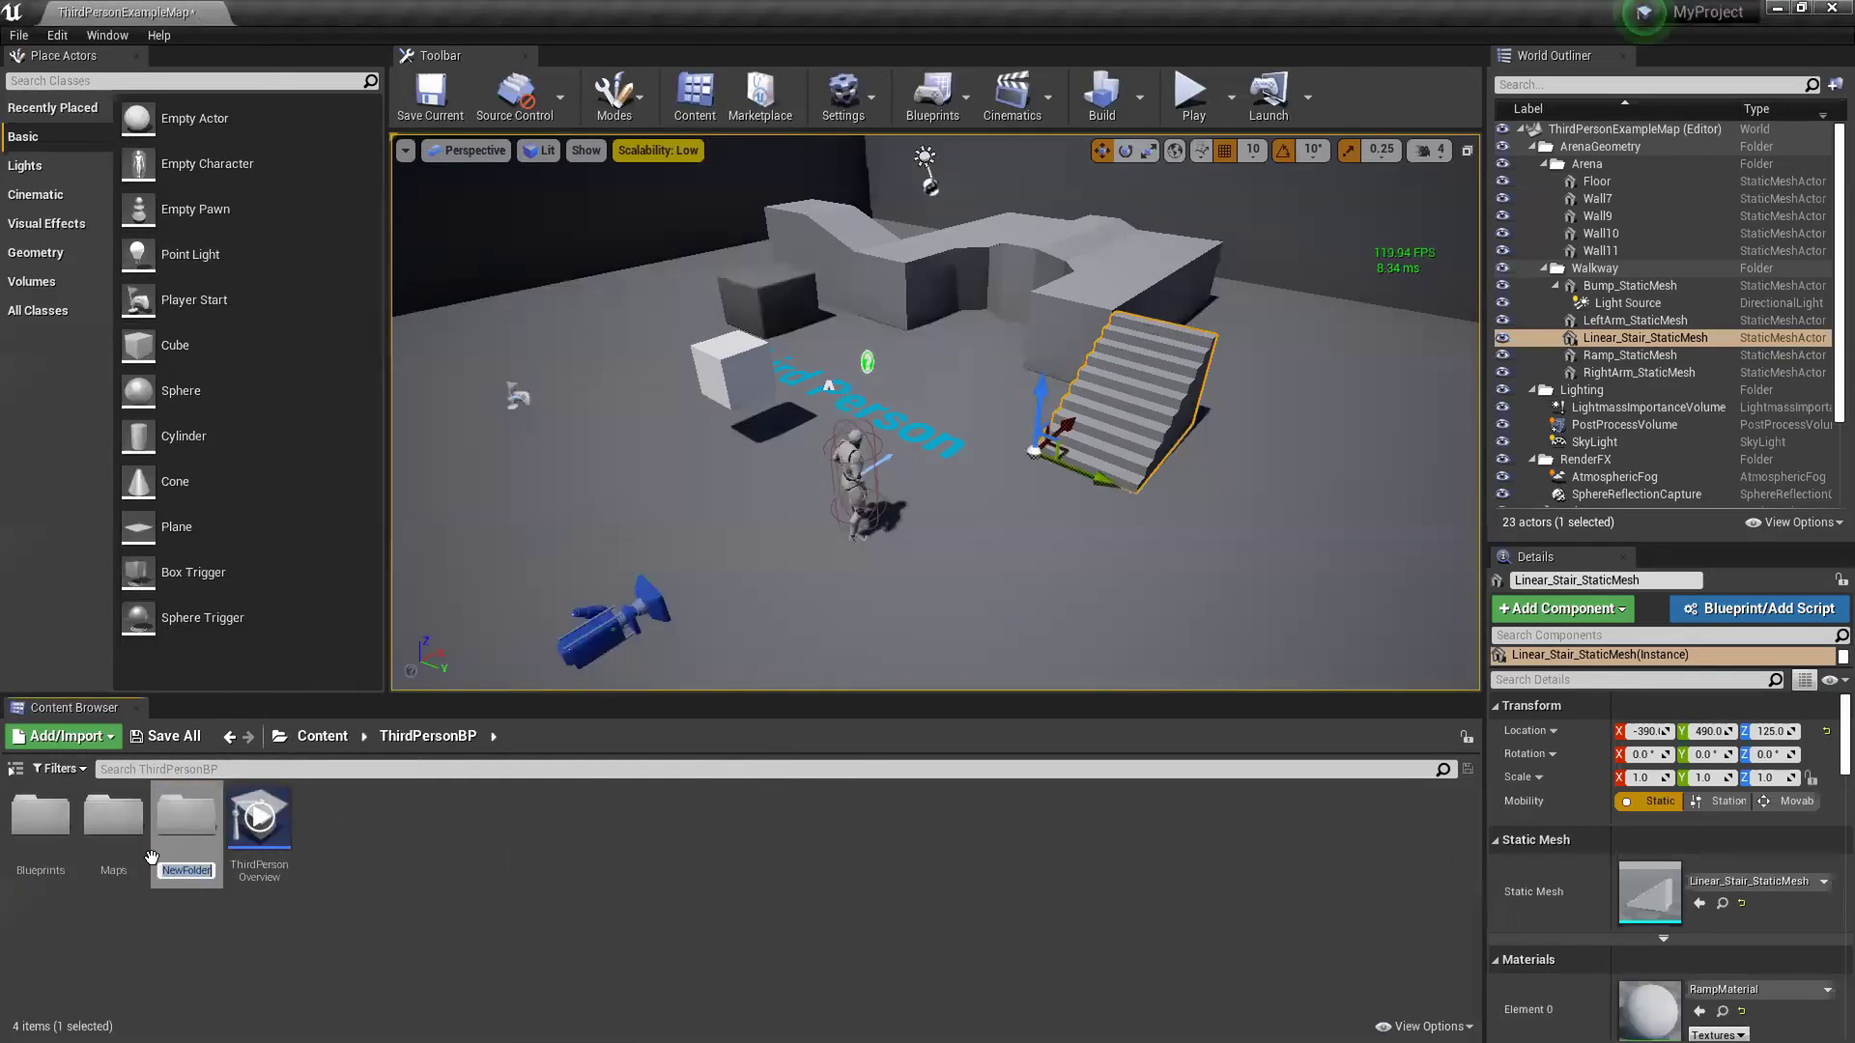
key("Return")
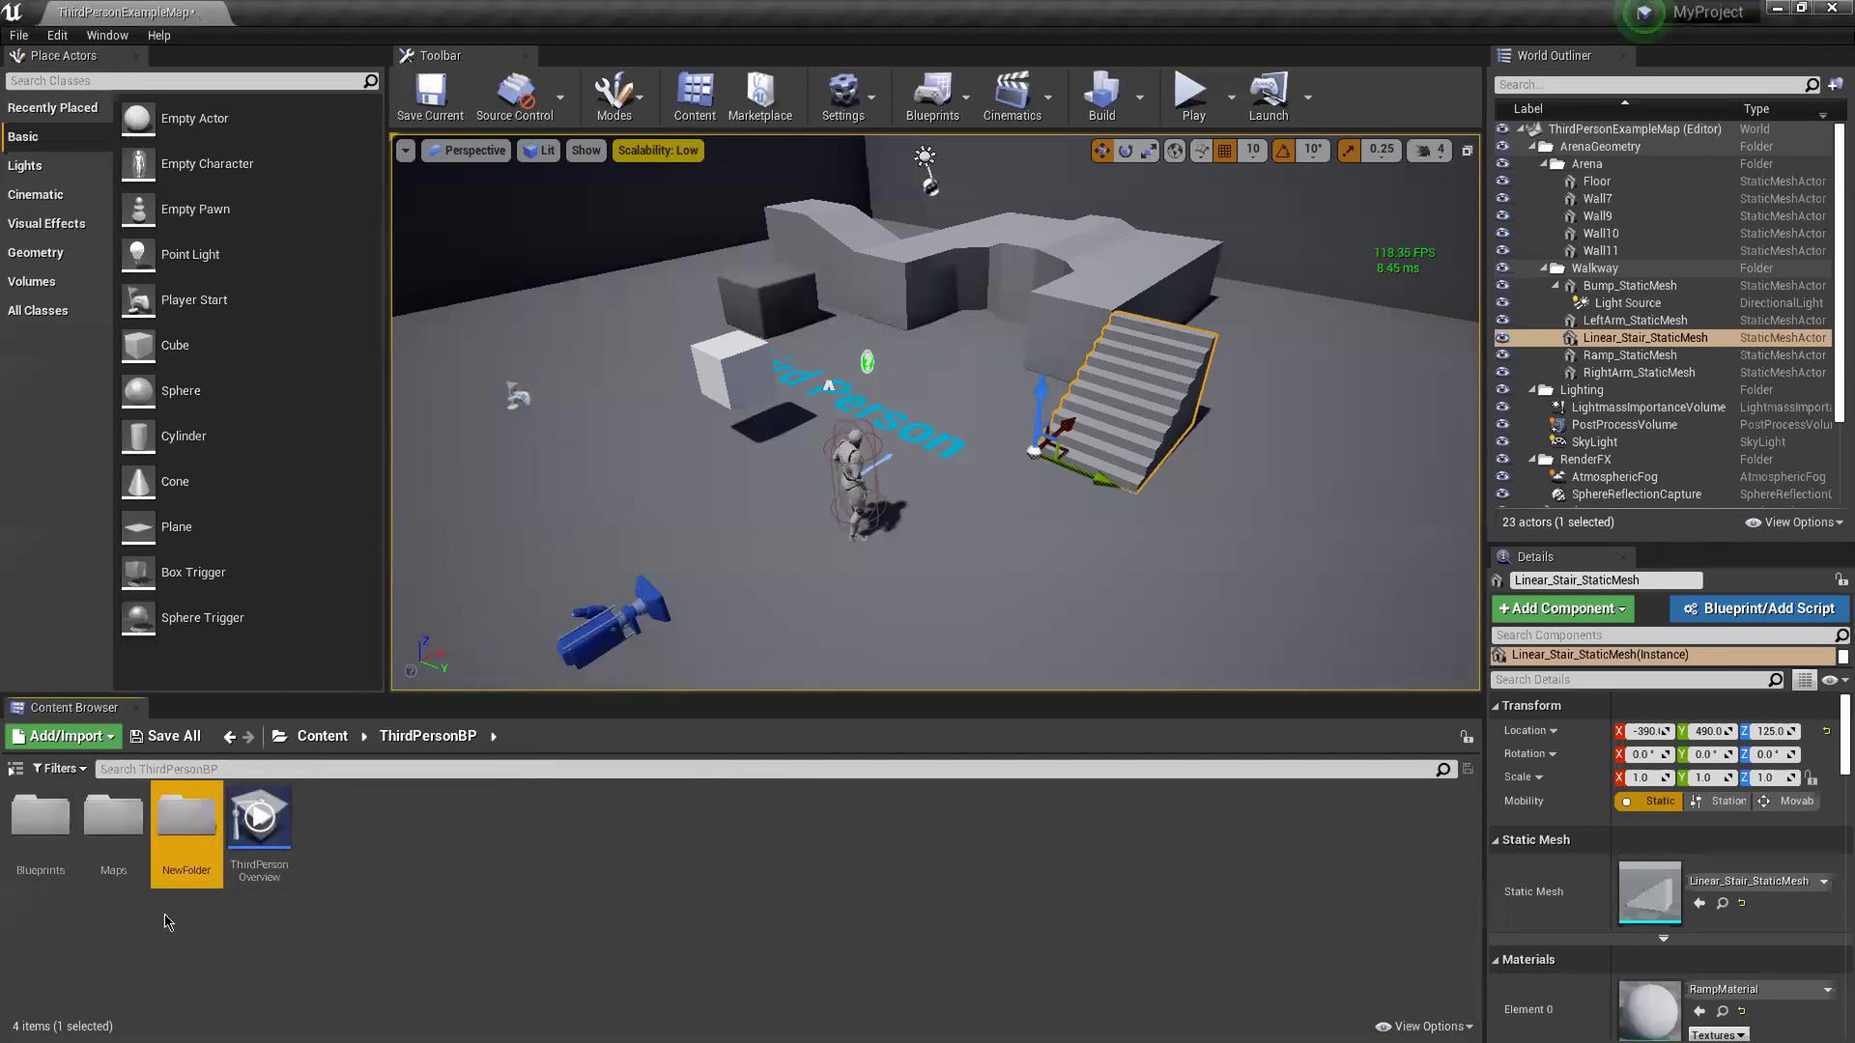
- Switch to Unity, show its project assets for comparison with the Content Browser, and return to Unreal
key("alt+Tab")
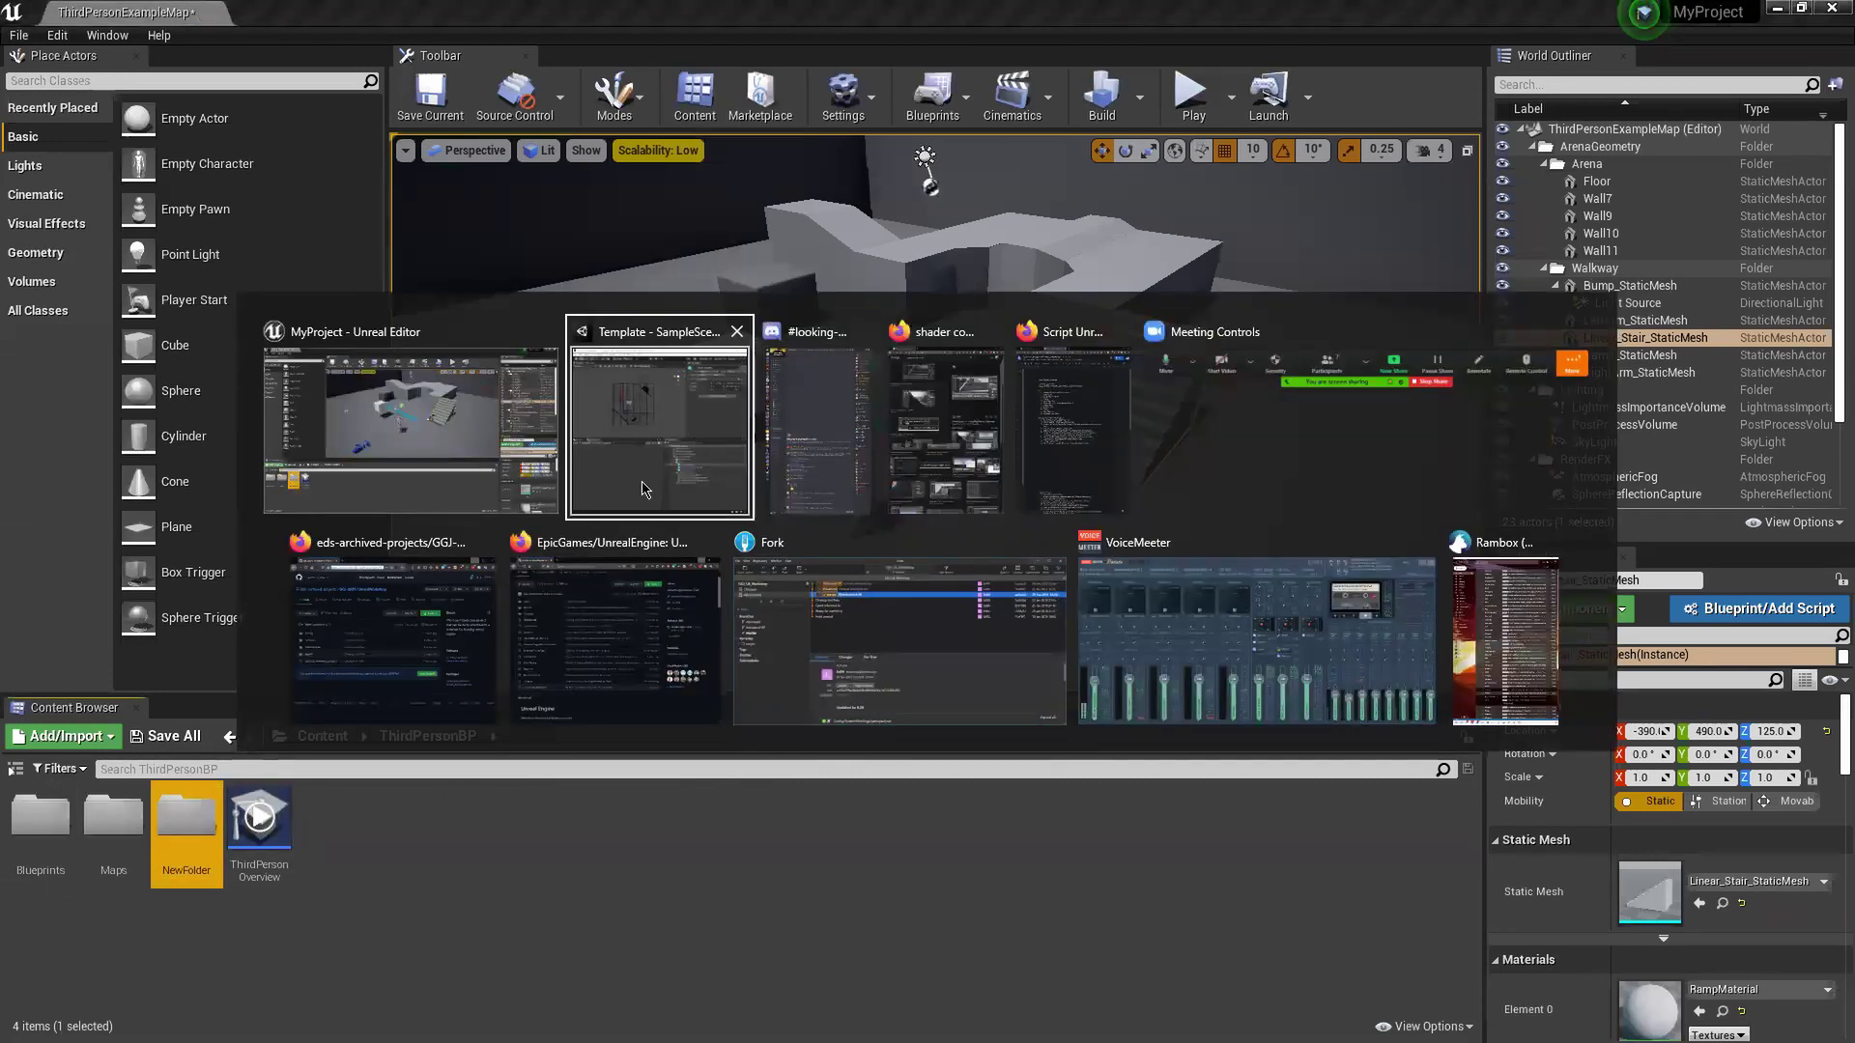
left_click(665, 454)
left_click(814, 598)
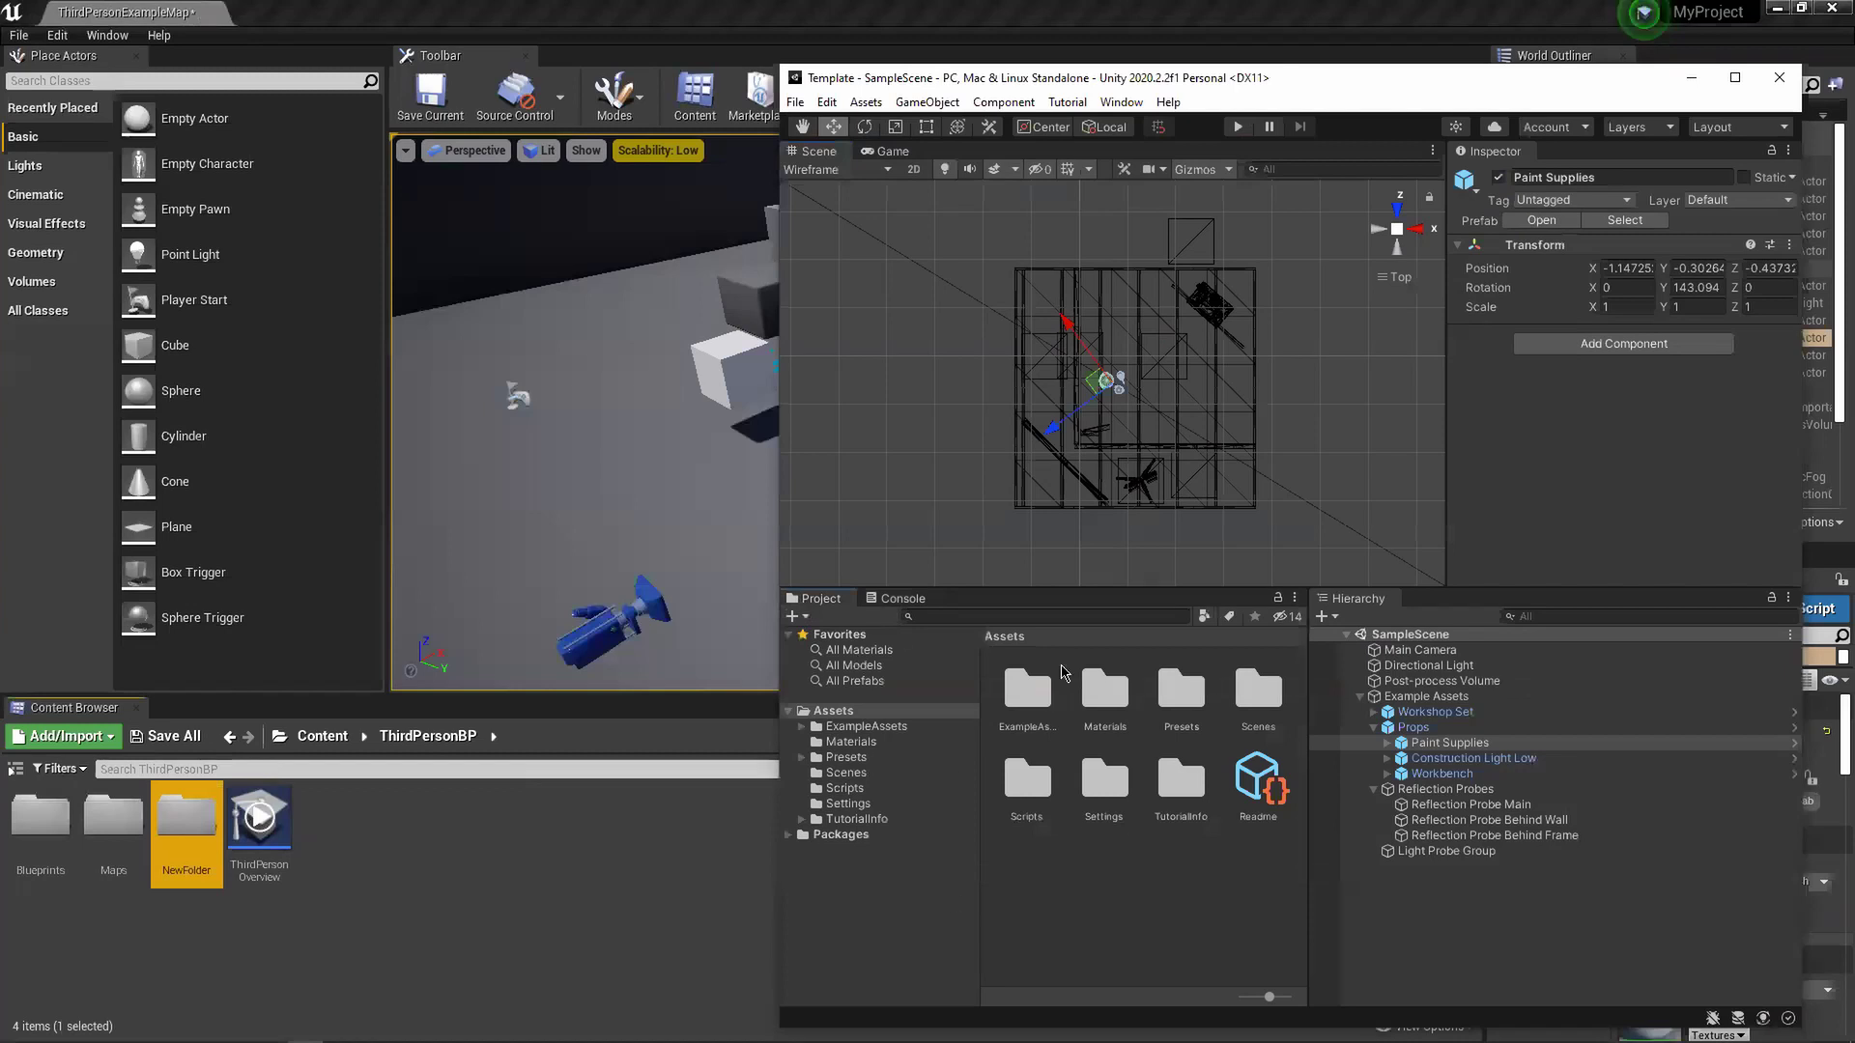
left_click(365, 862)
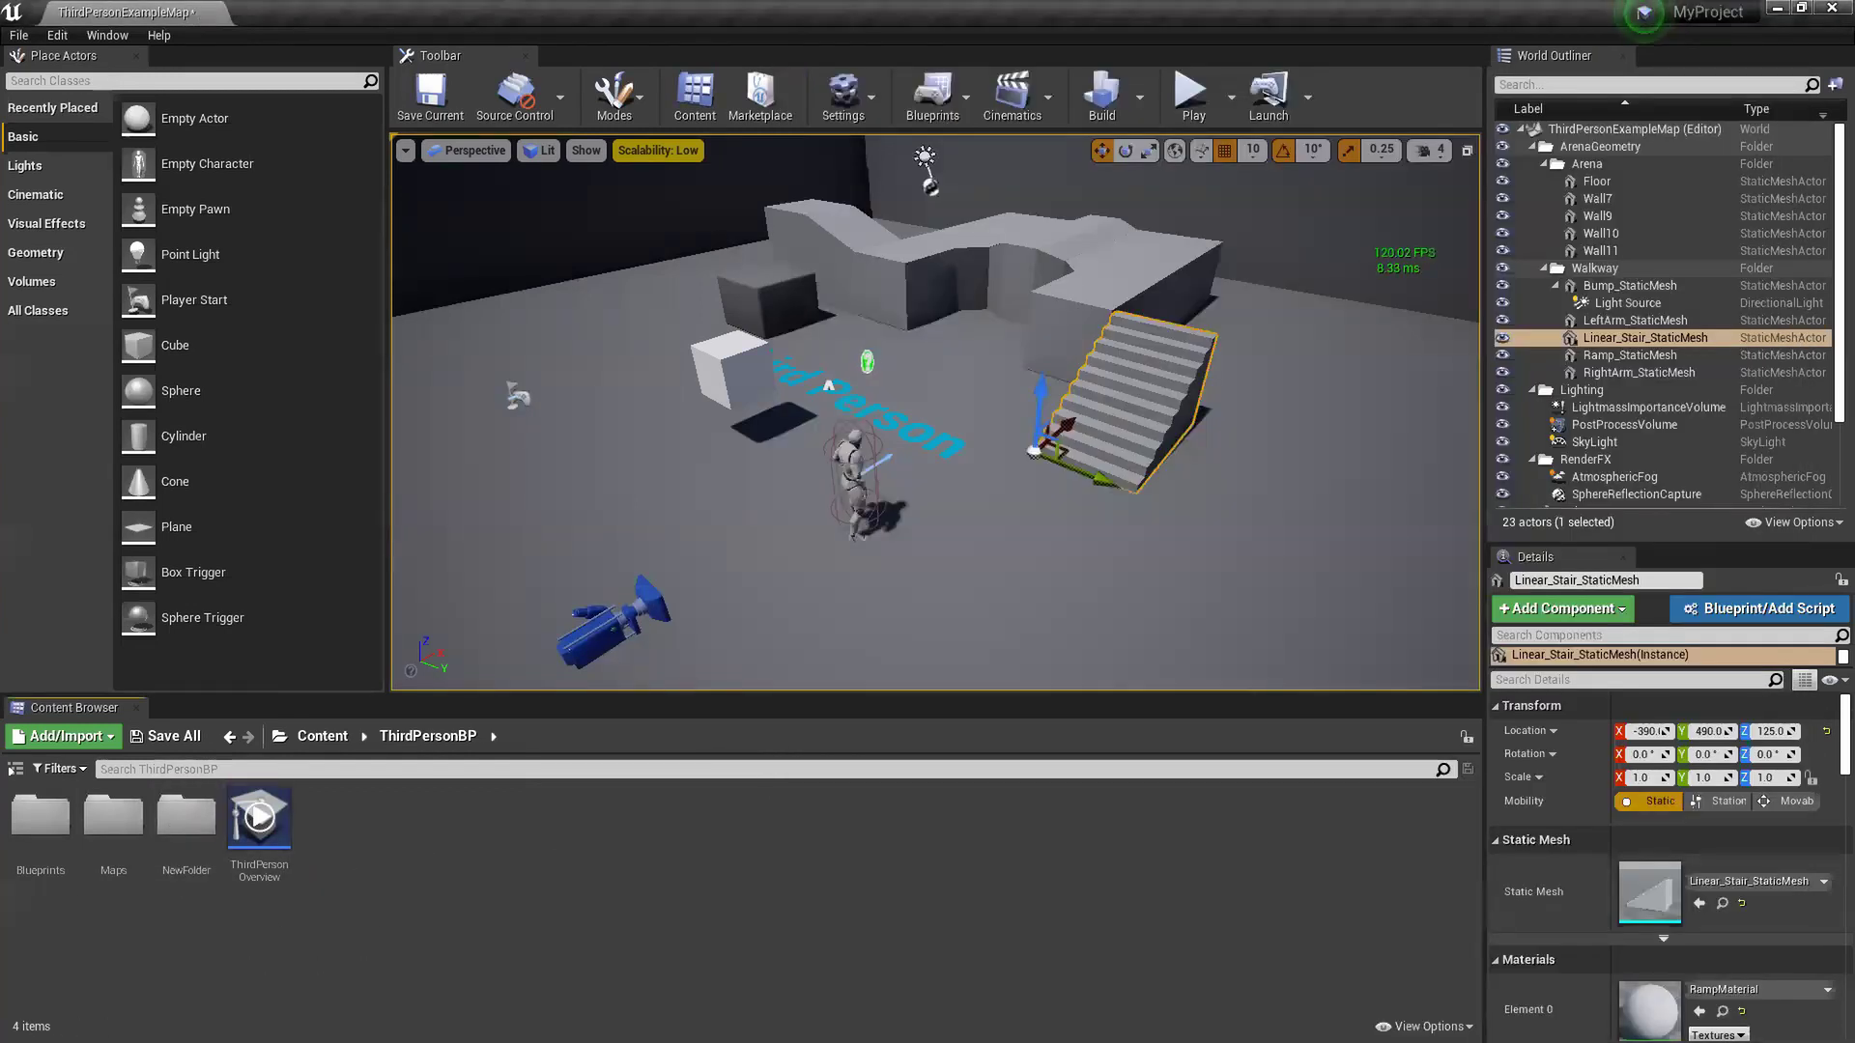
- Switch to the Epic Games Launcher and bring up its Unreal Engine section
key("super")
left_click(609, 890)
key("alt+Tab")
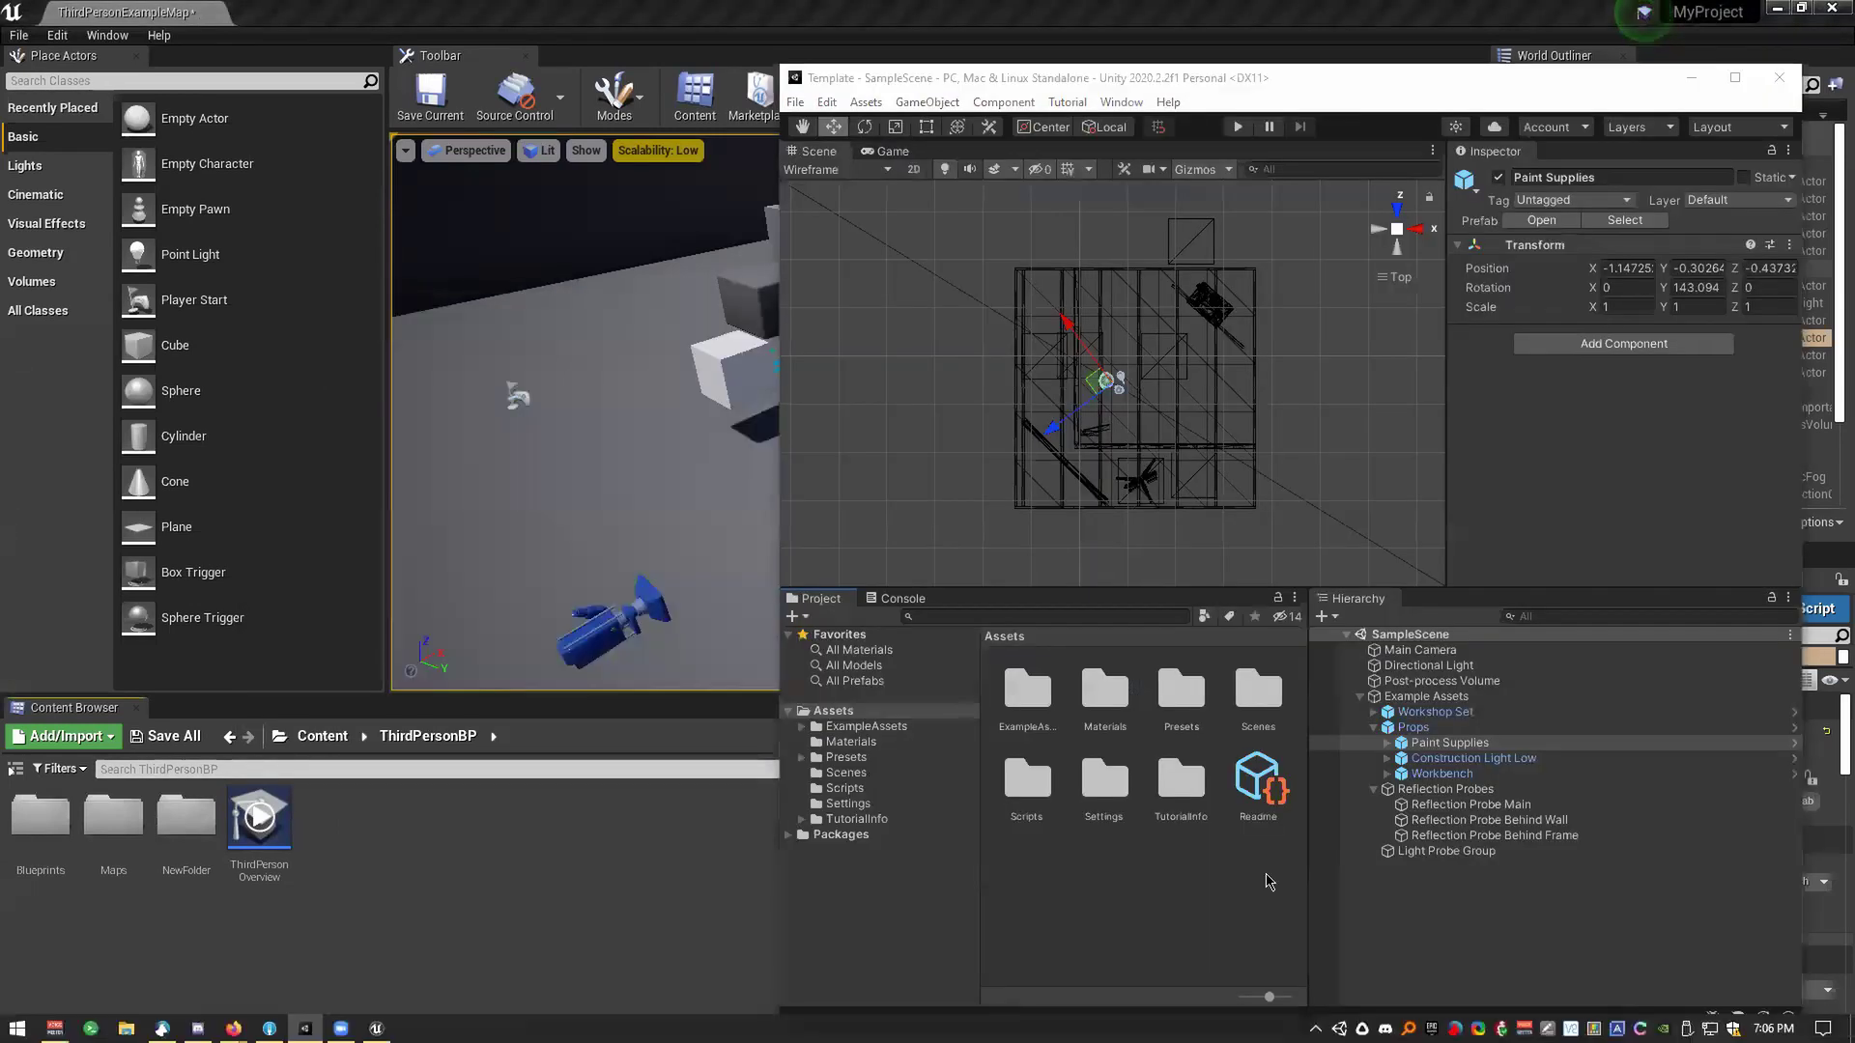
key("super")
double_click(1431, 1029)
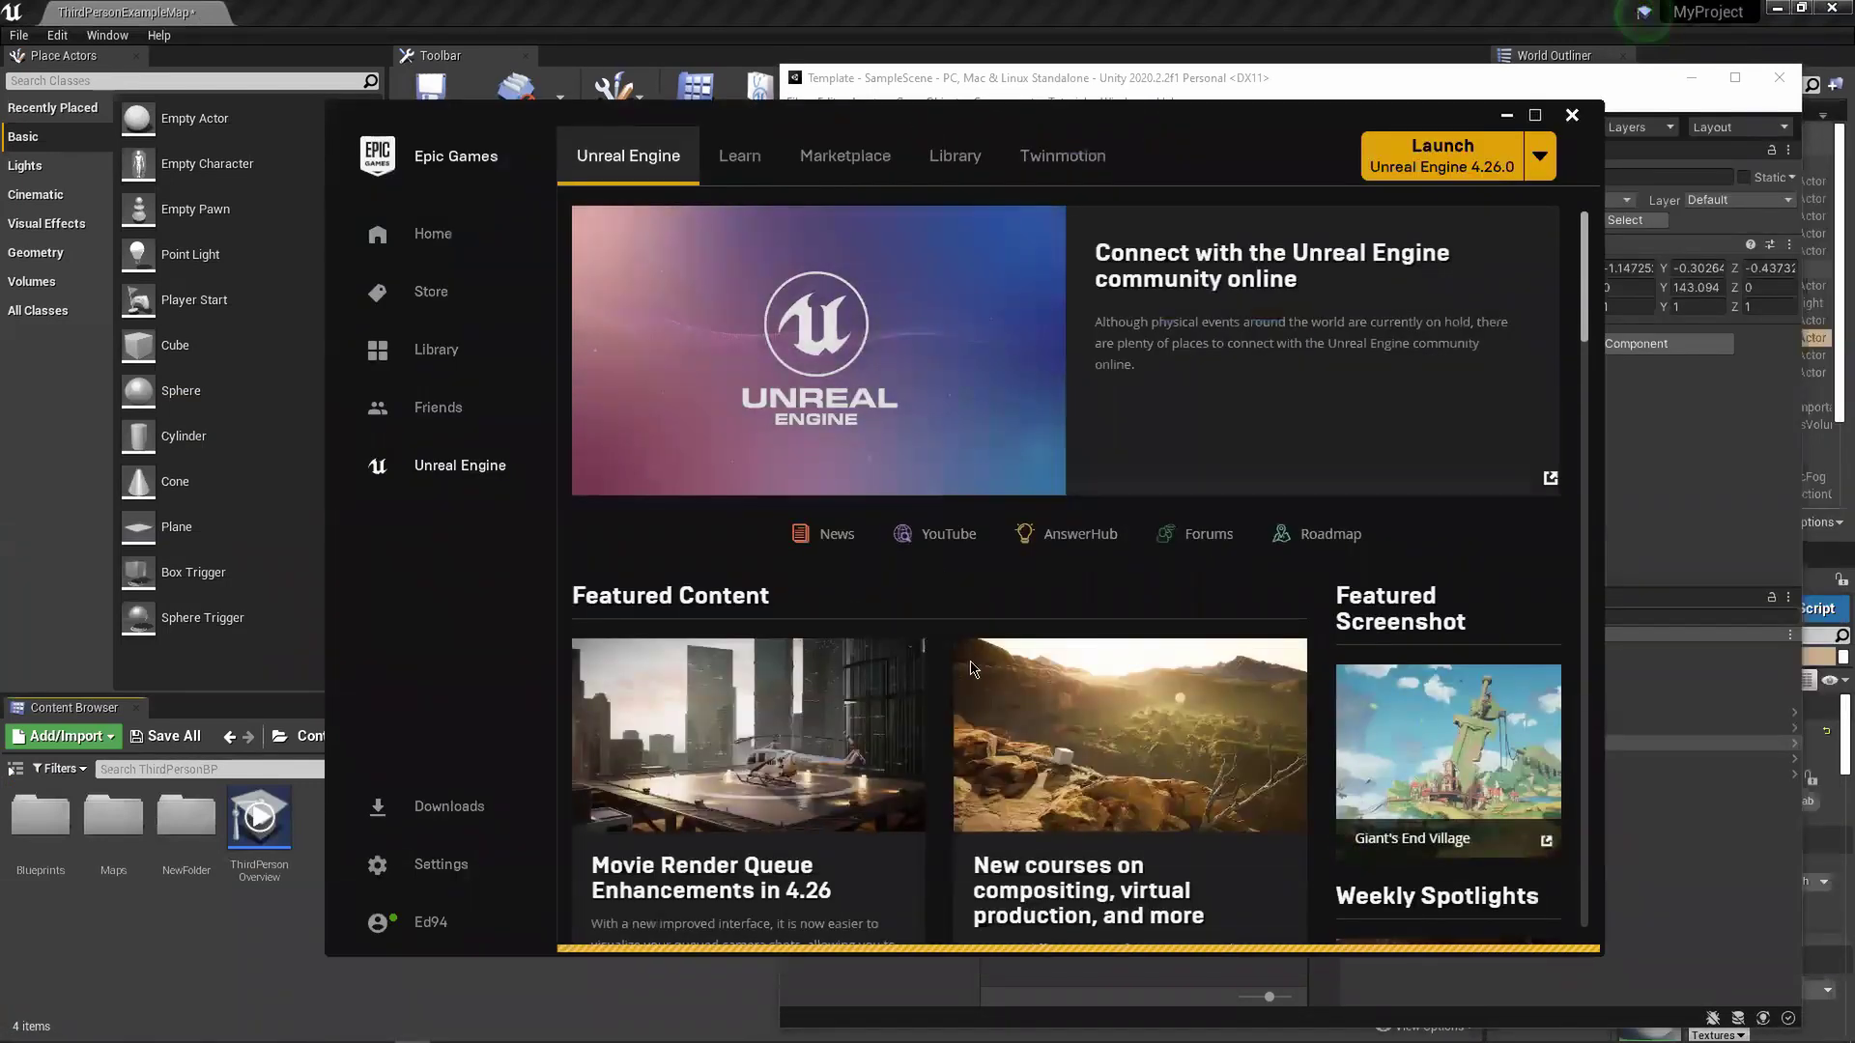
- Browse the Unreal Marketplace's showcase, Free For The Month and Special Discounts offerings
left_click(846, 156)
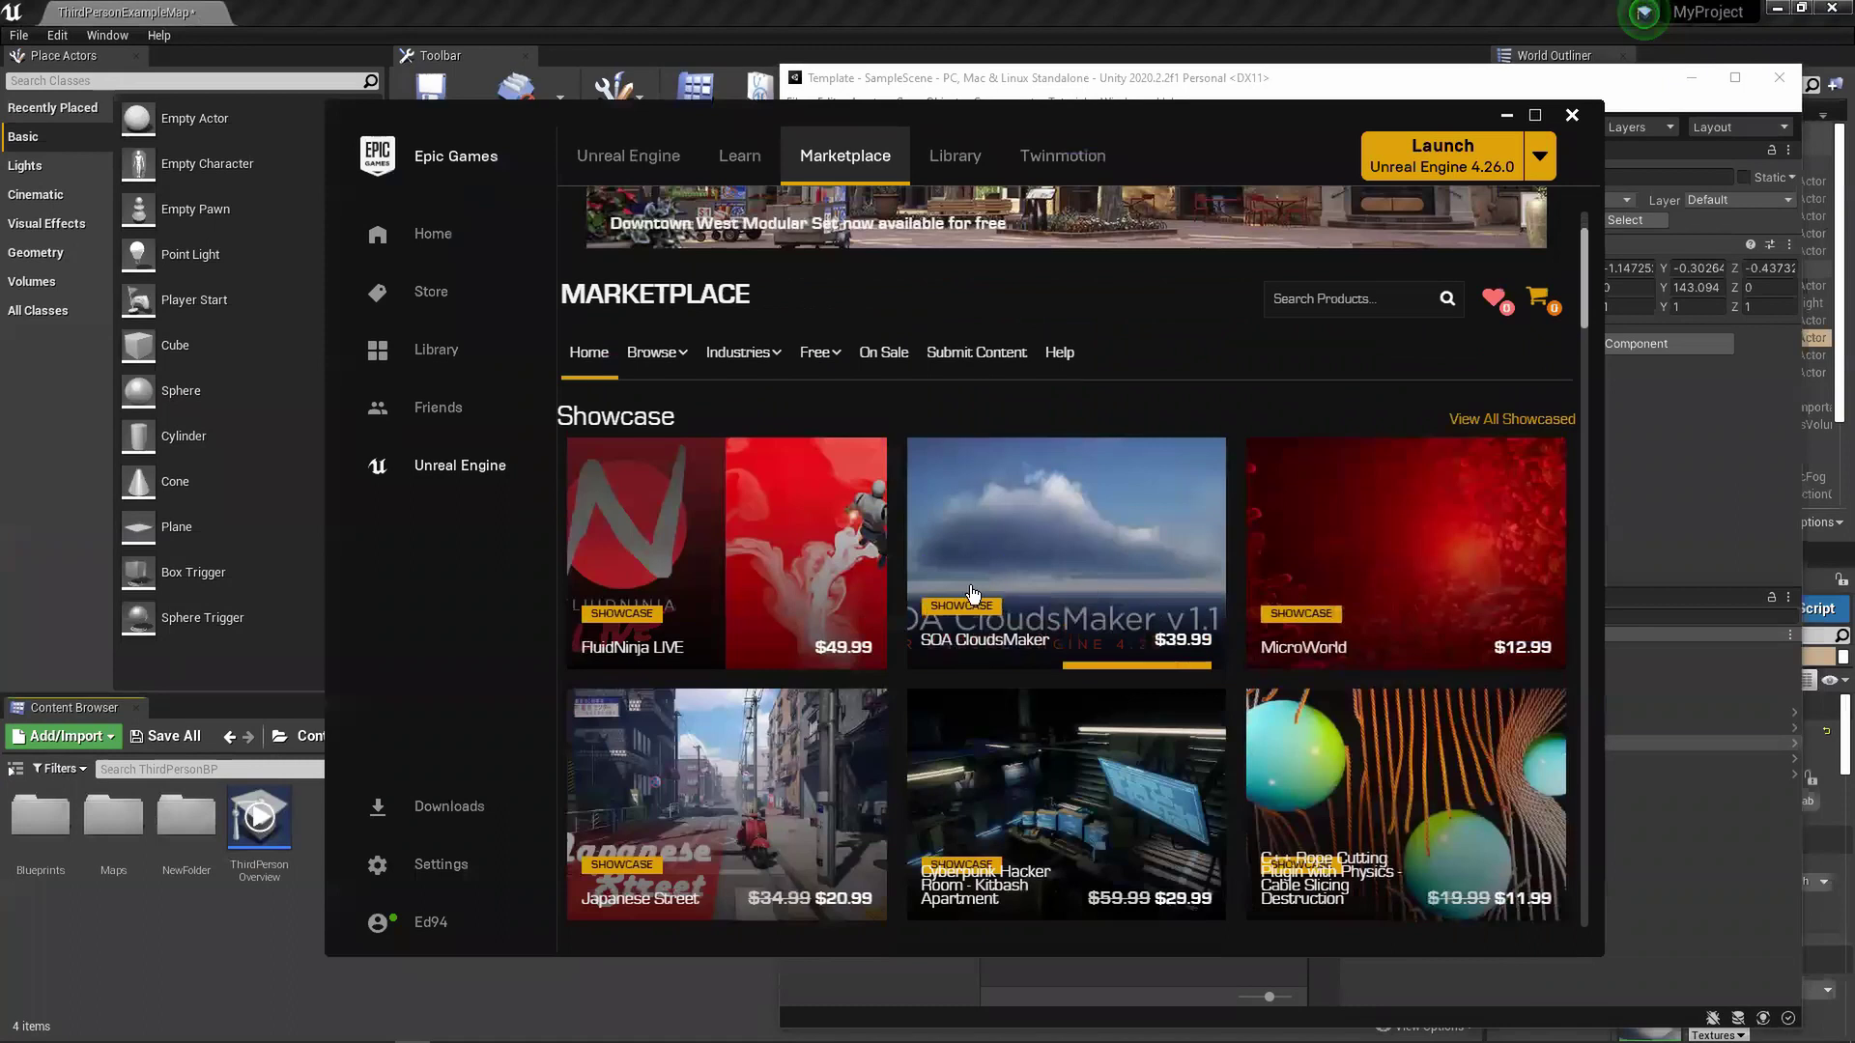
scroll(1098, 739, "down", 7)
scroll(1098, 736, "down", 3)
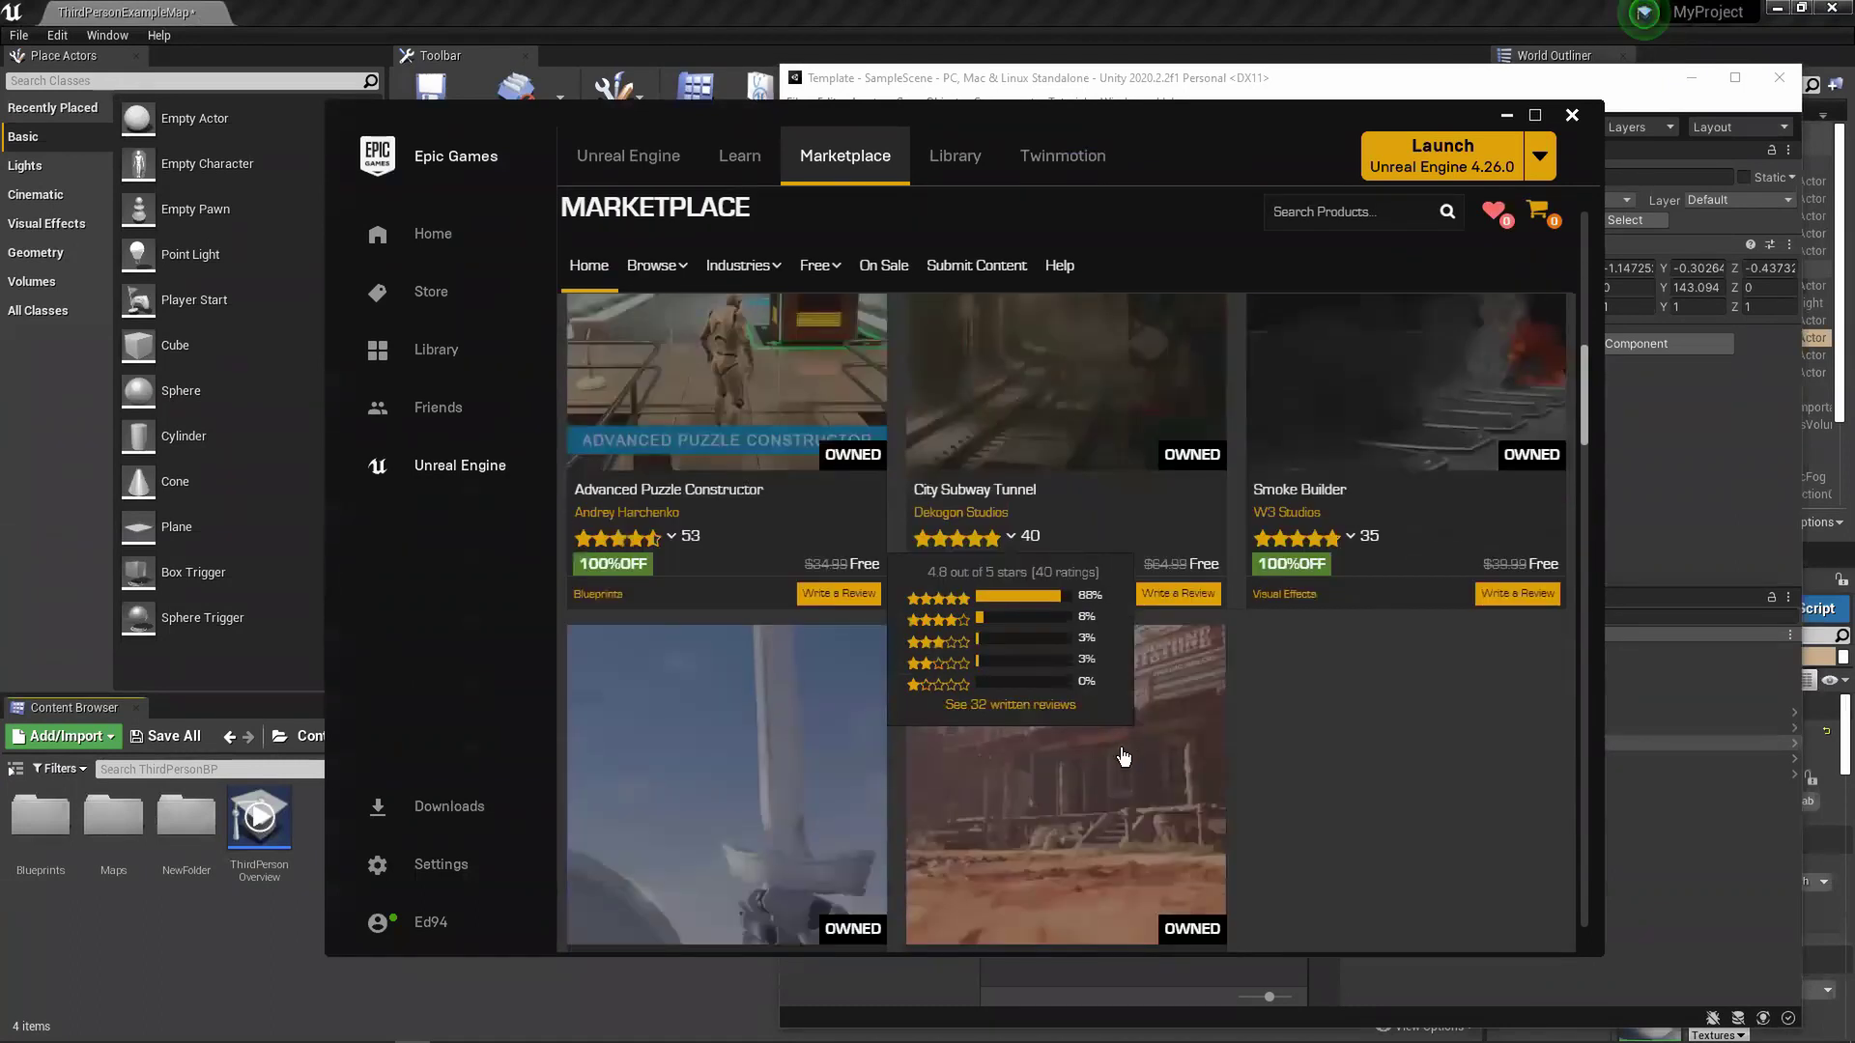
scroll(1025, 761, "up", 1)
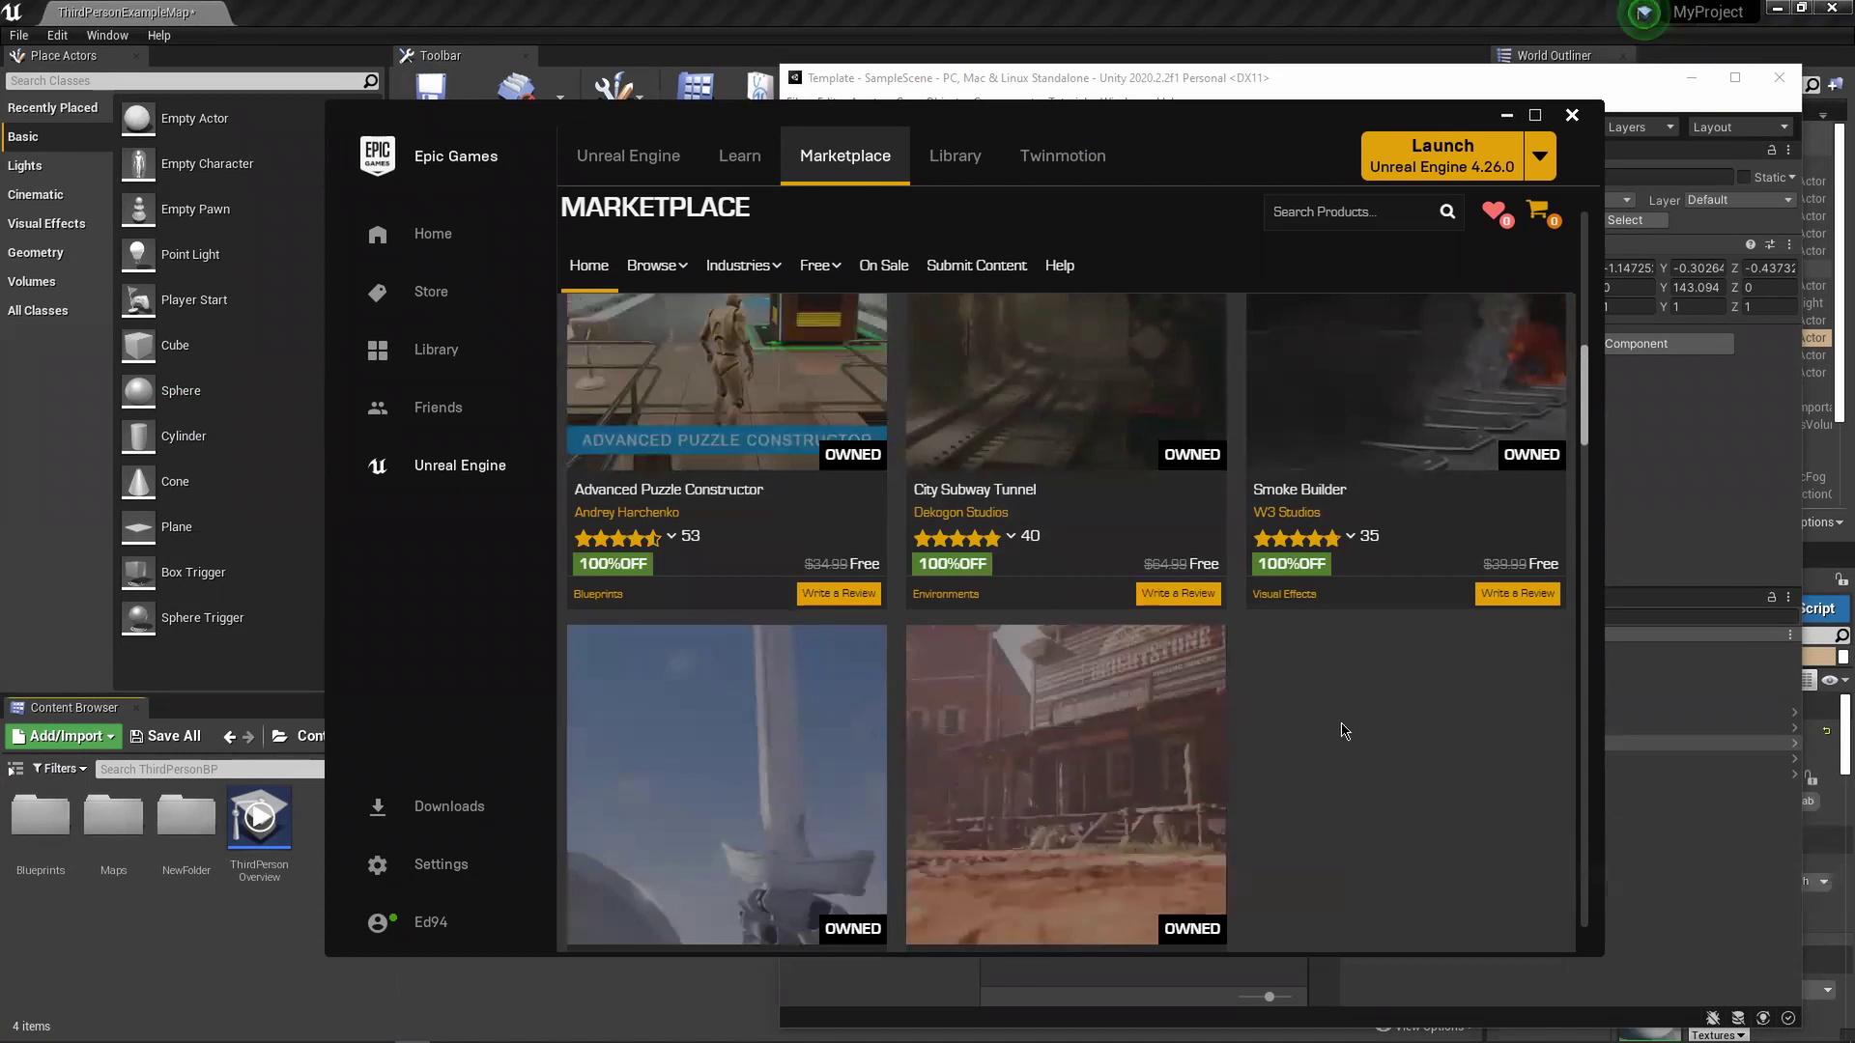
scroll(1297, 654, "down", 2)
scroll(1317, 675, "up", 2)
scroll(1340, 689, "down", 5)
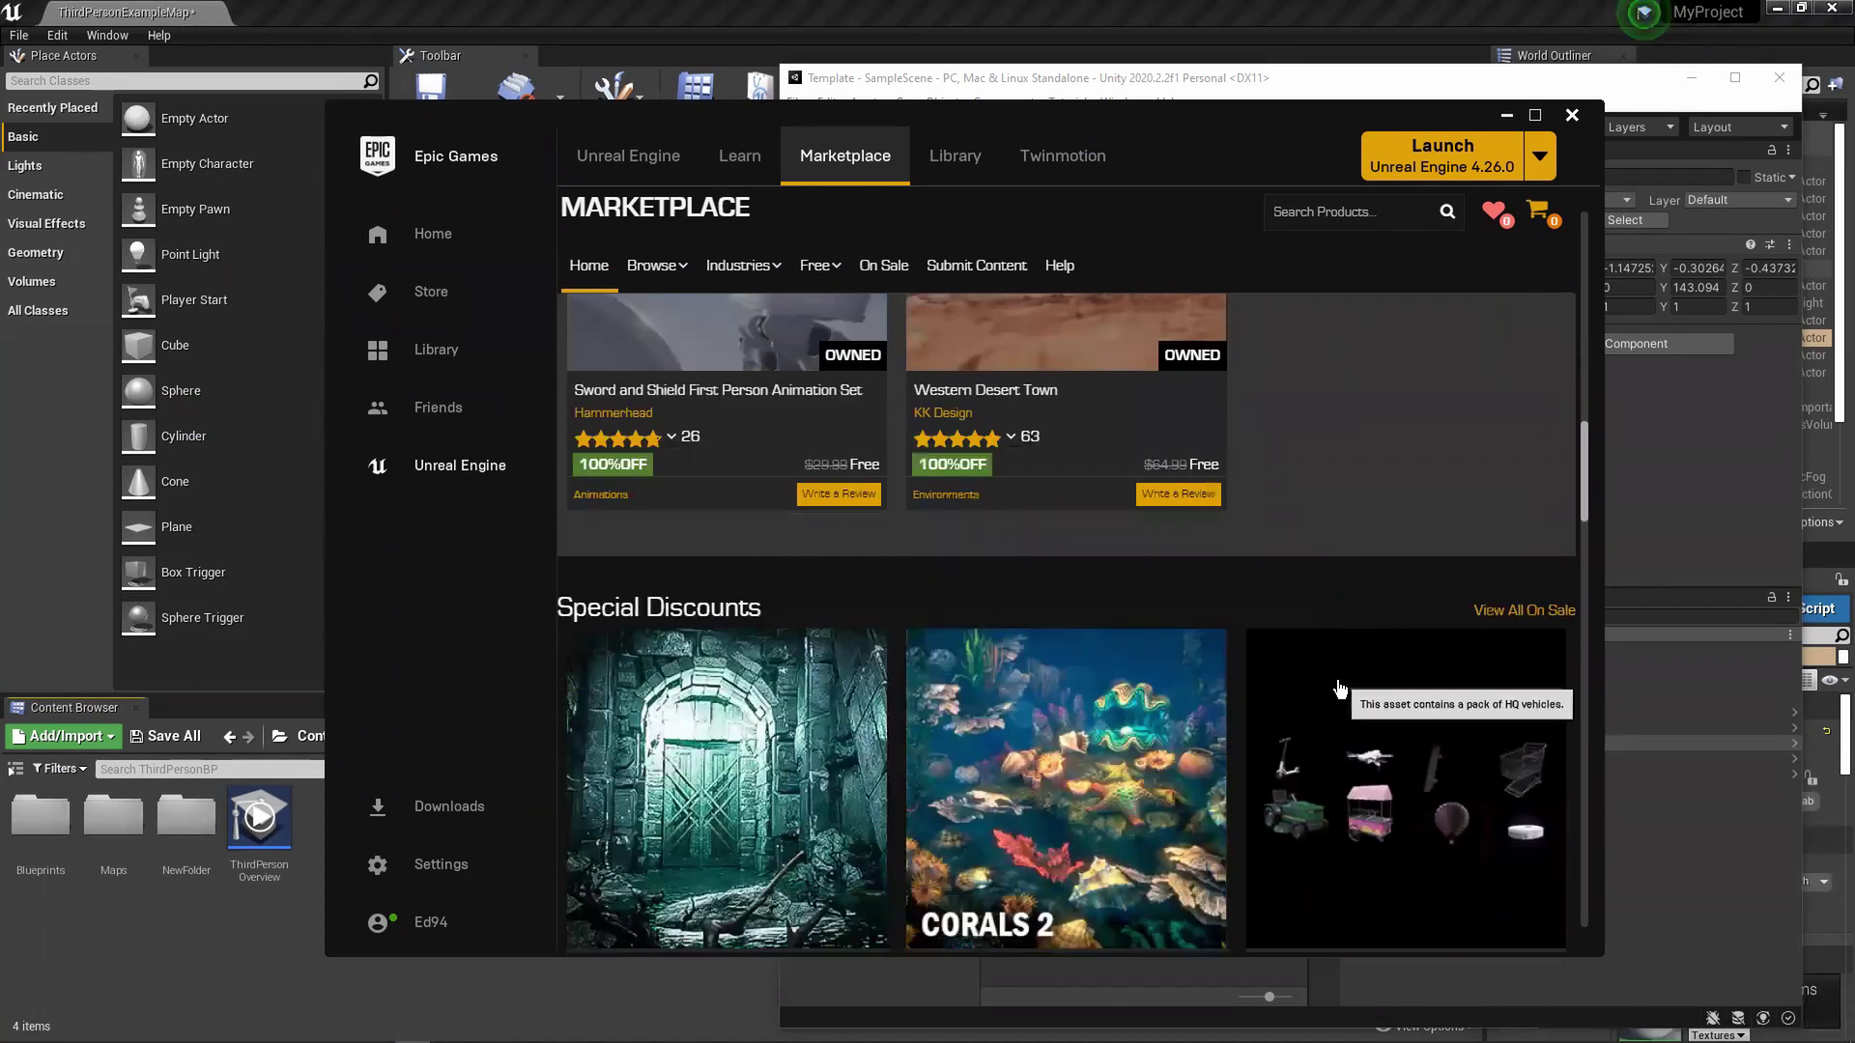
scroll(1340, 689, "down", 3)
scroll(1333, 685, "up", 8)
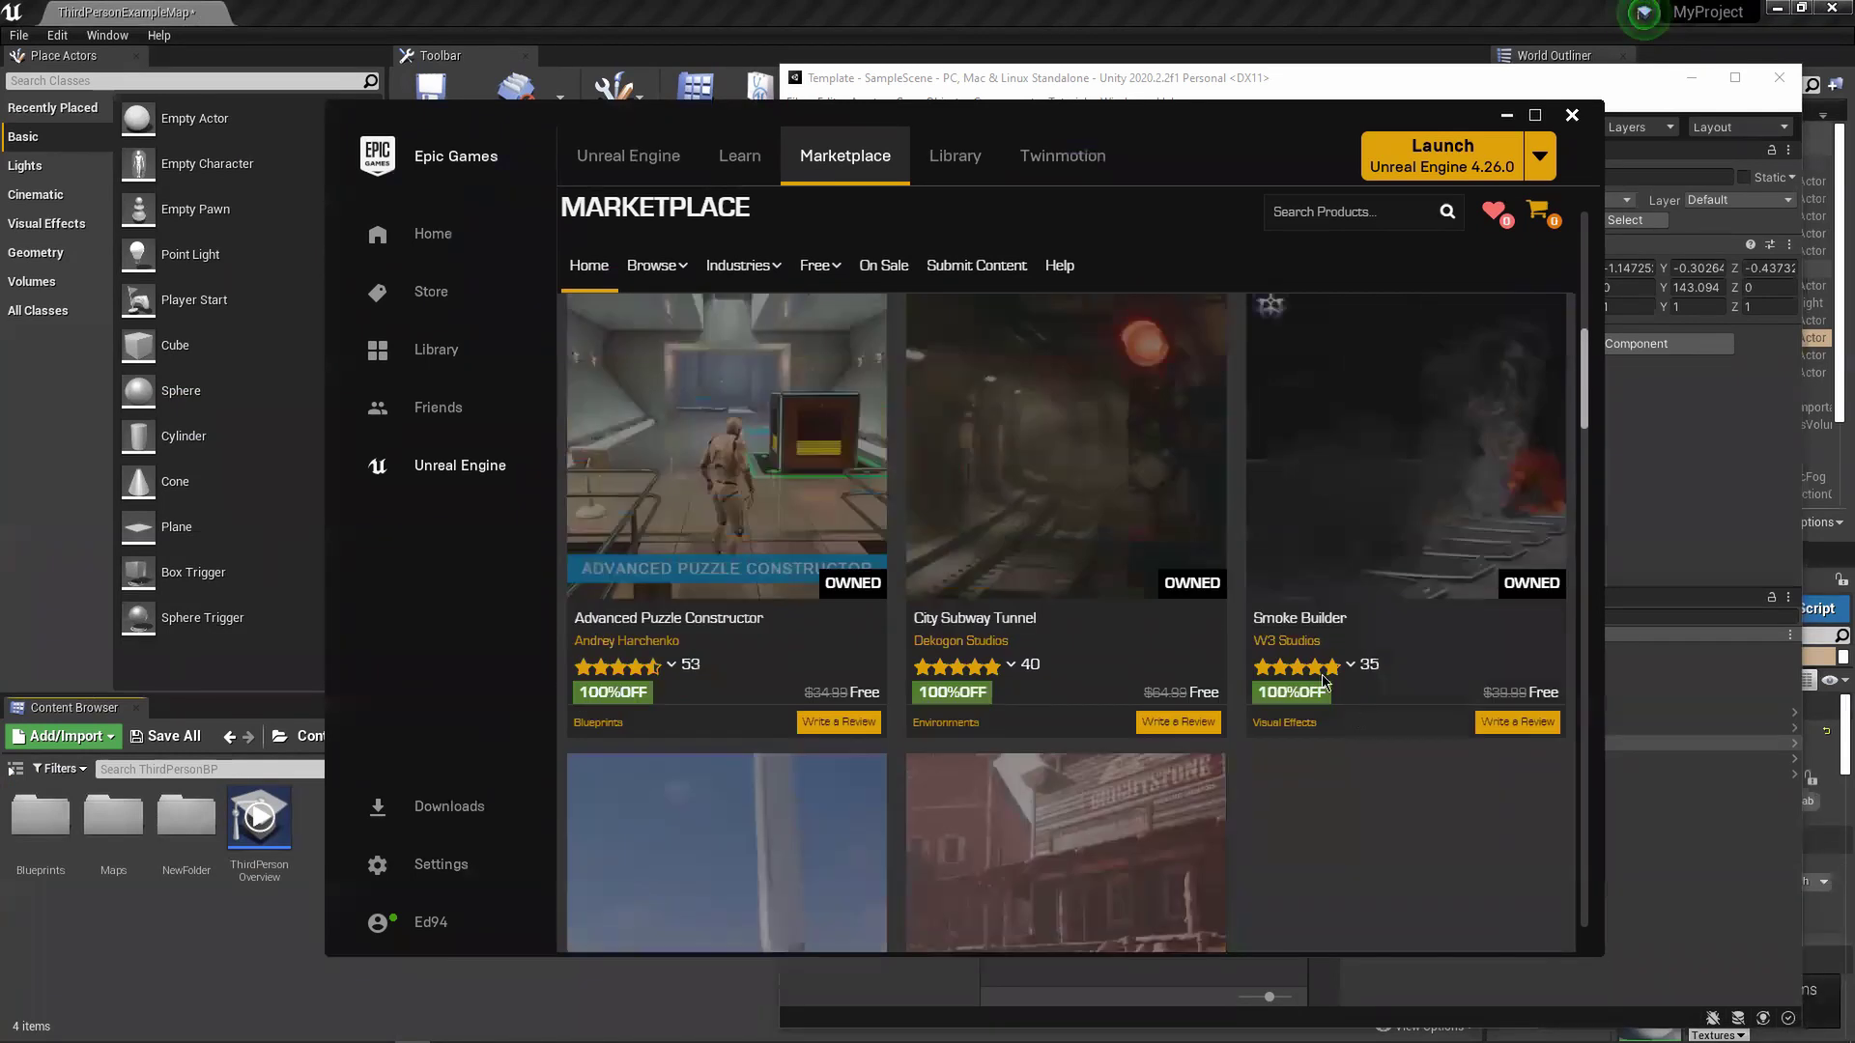
mouse_move(836, 280)
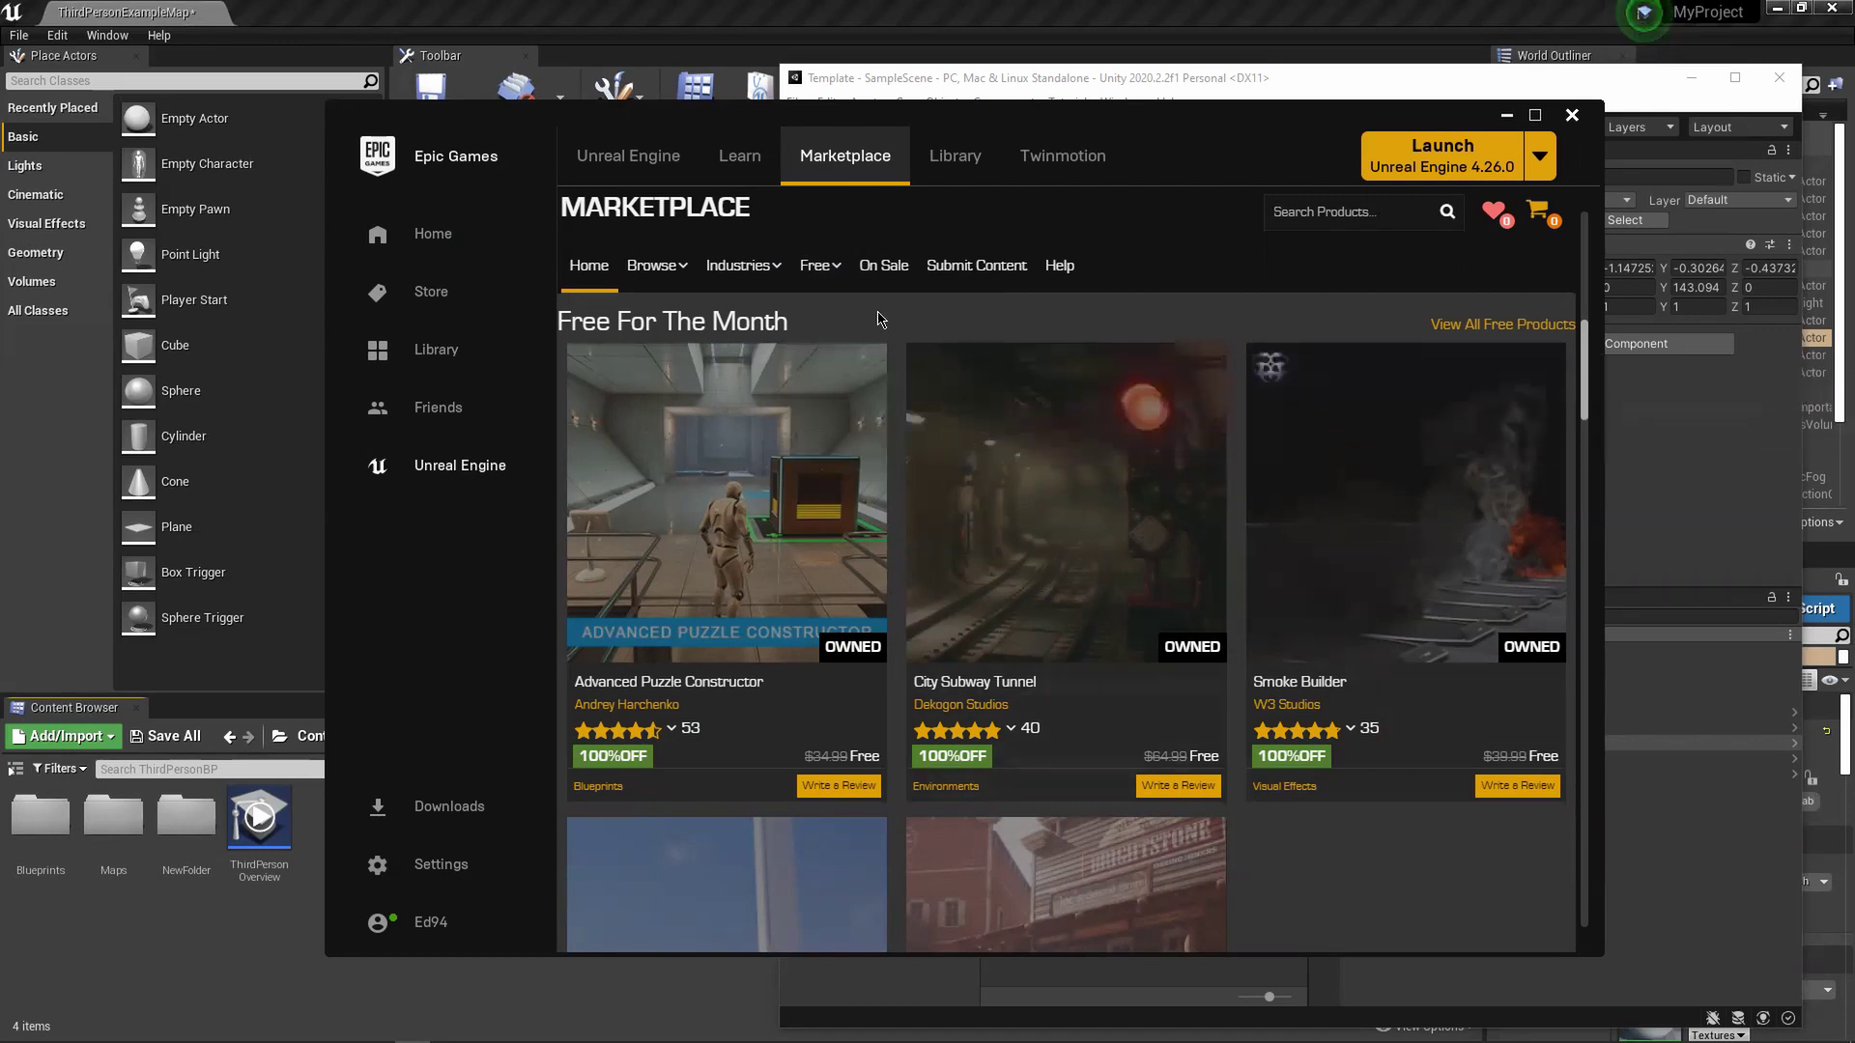
- Reposition the launcher window, open the Library and look through the engine versions, projects and Vault assets
left_click_drag(1214, 133, 1062, 84)
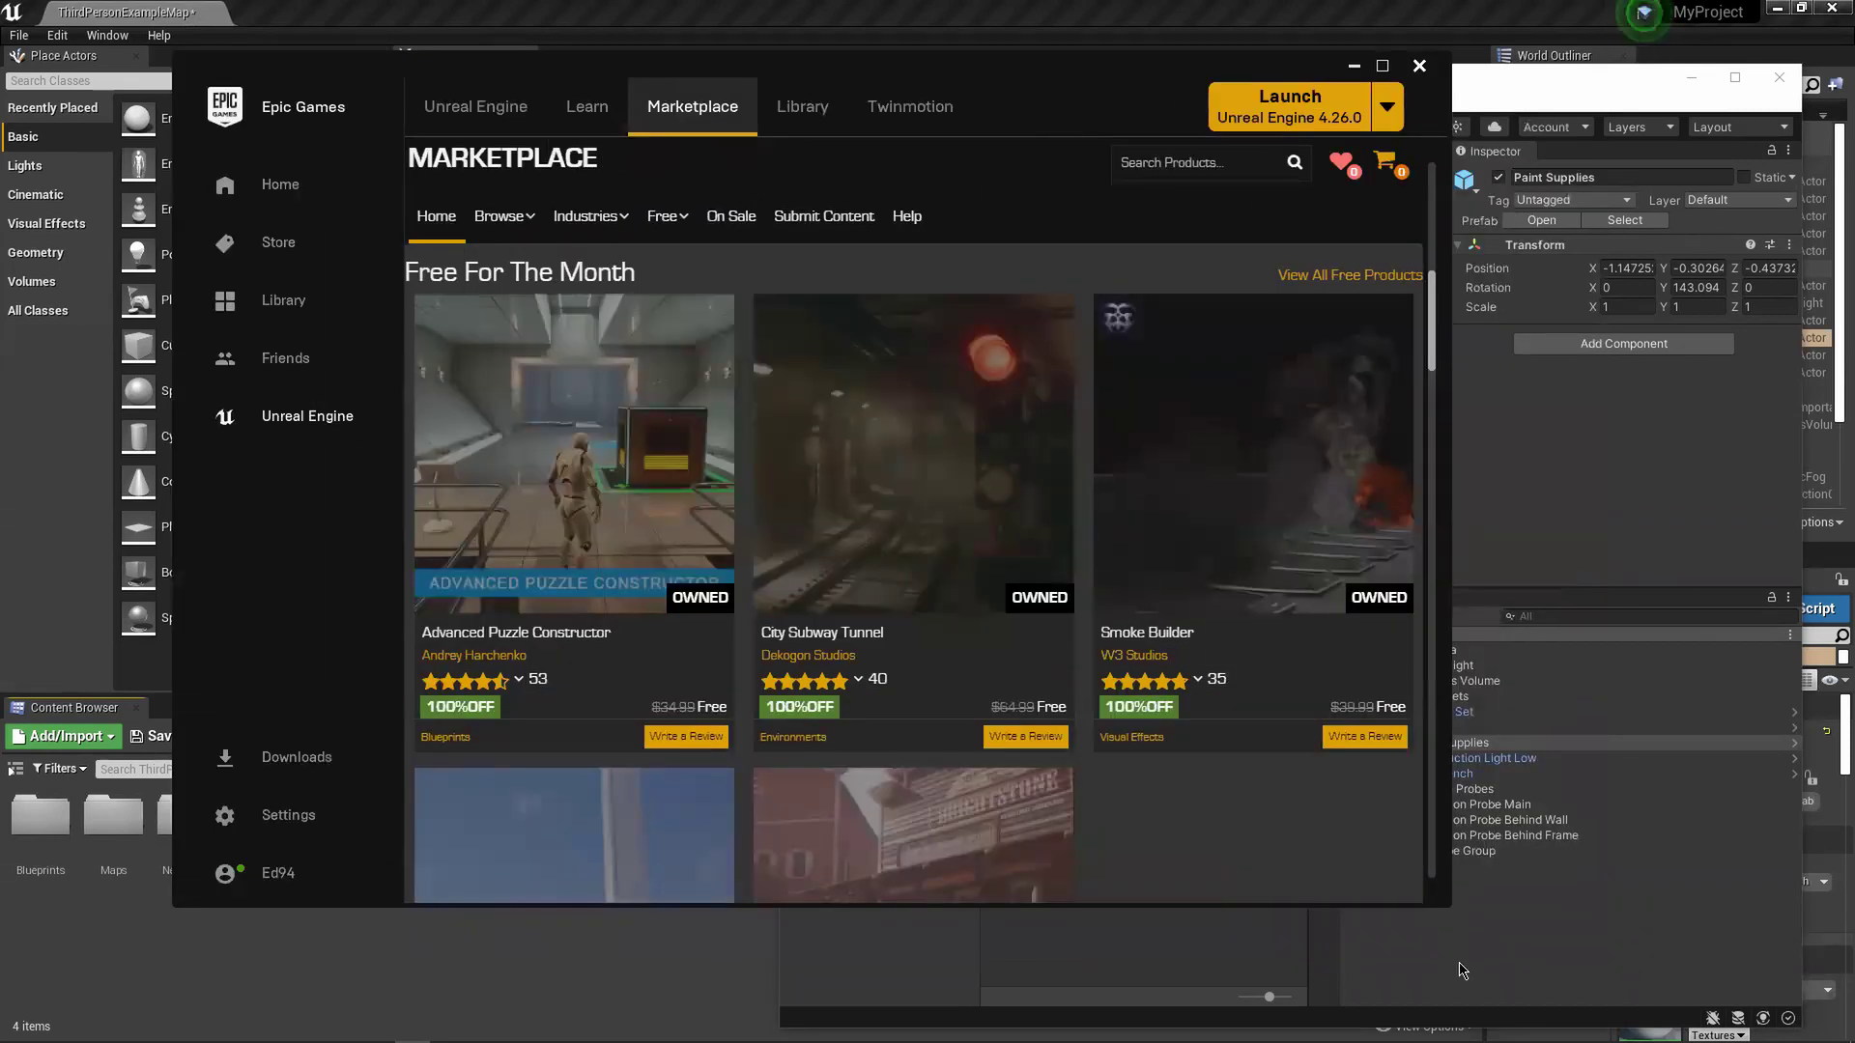
left_click(802, 106)
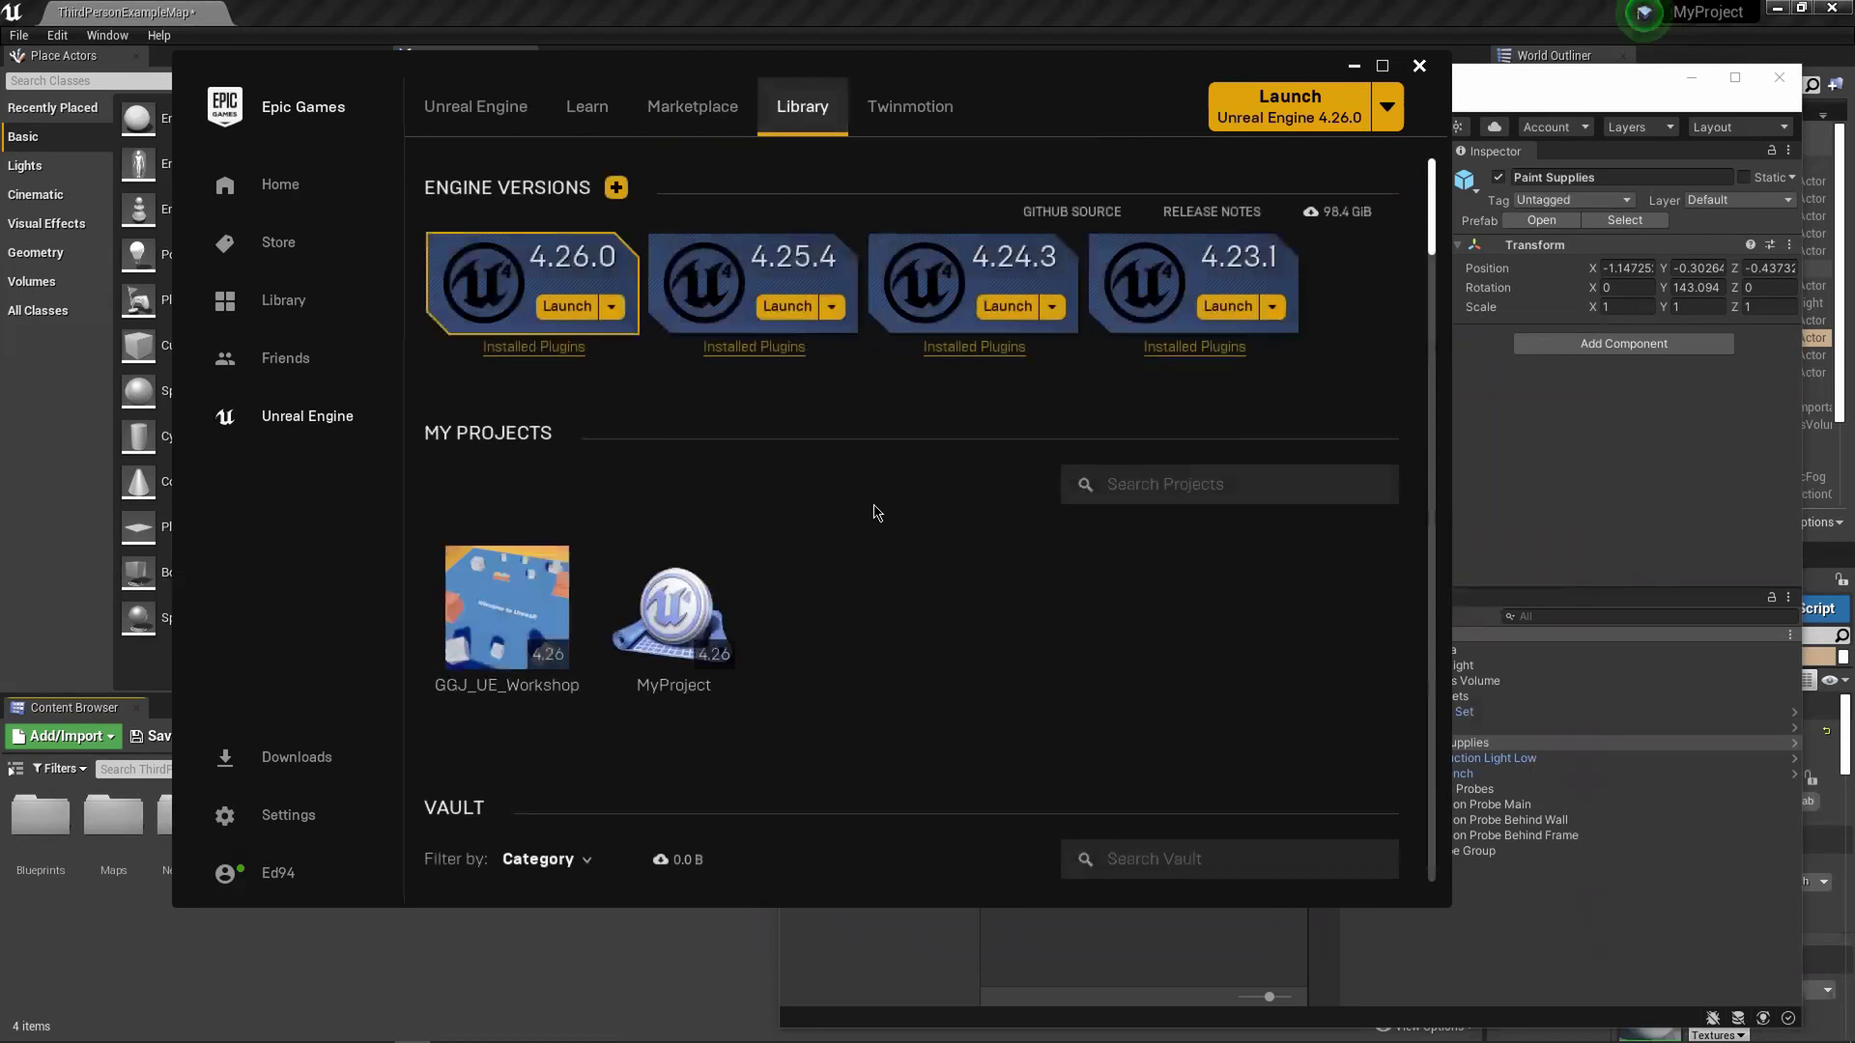
scroll(838, 431, "down", 6)
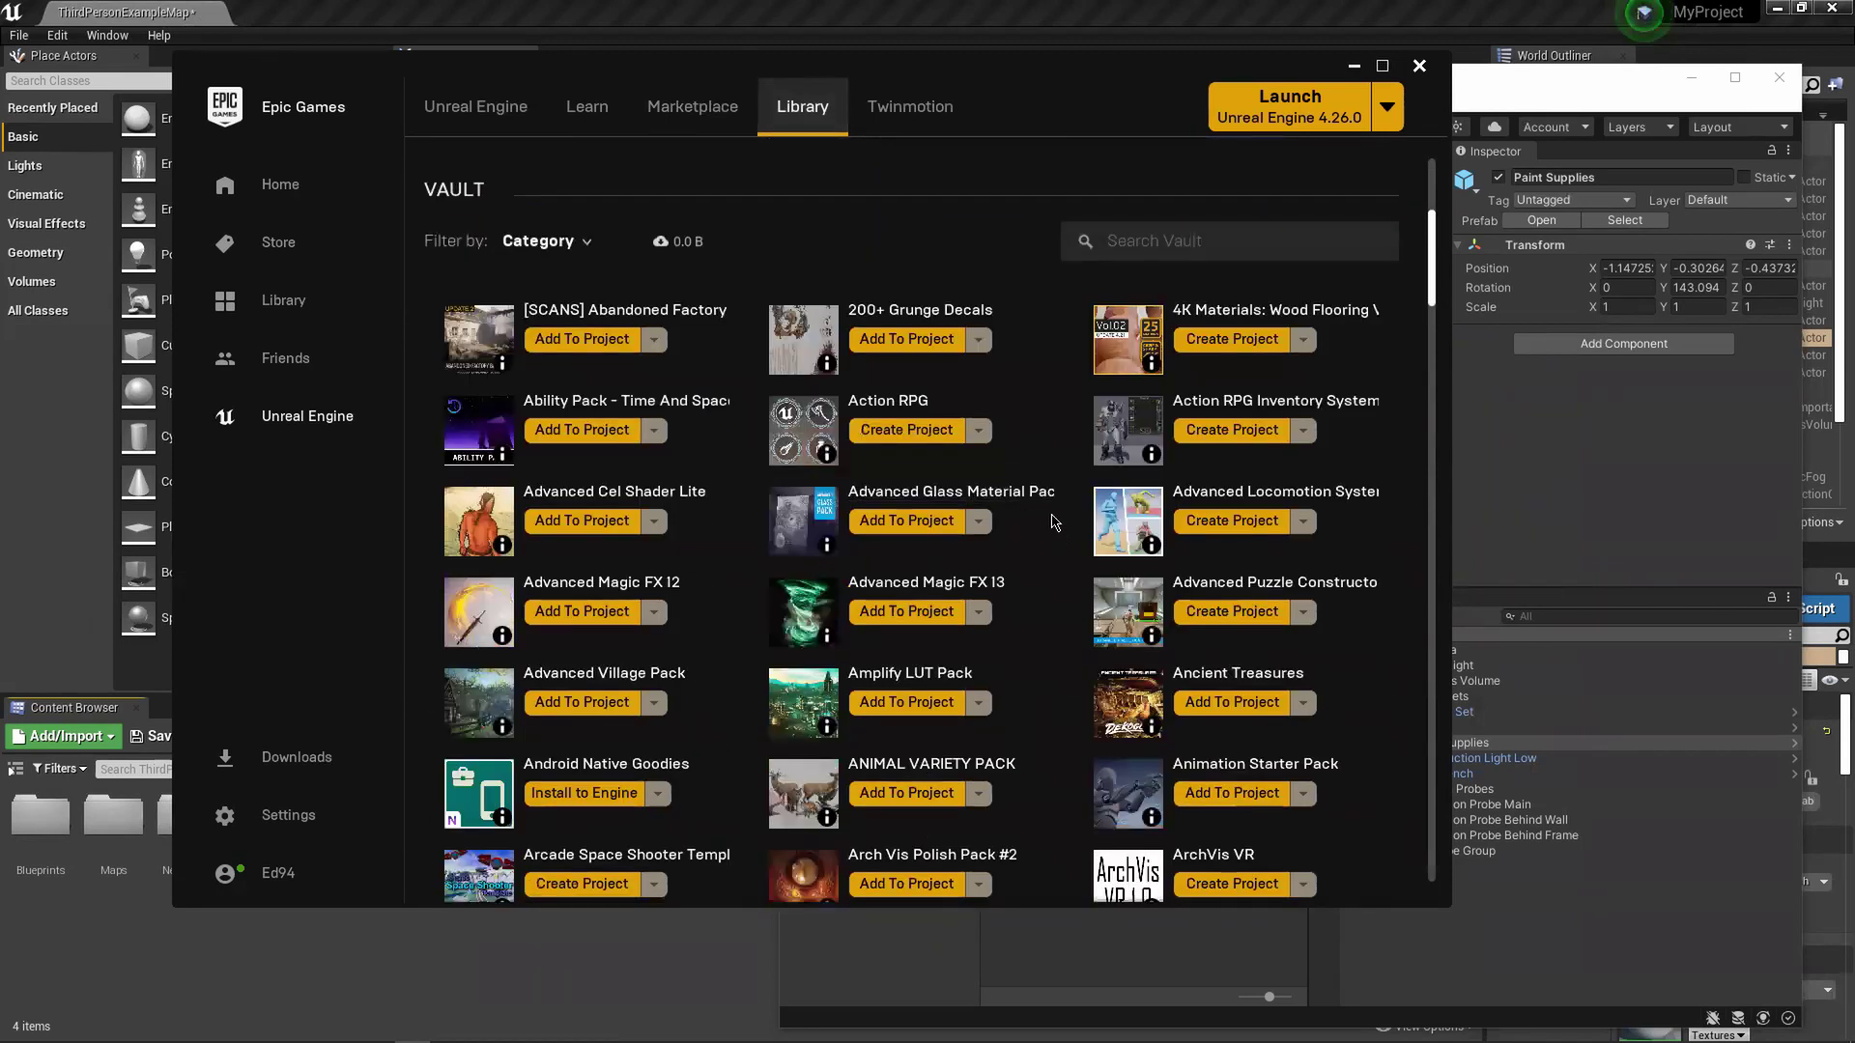
scroll(1058, 416, "down", 7)
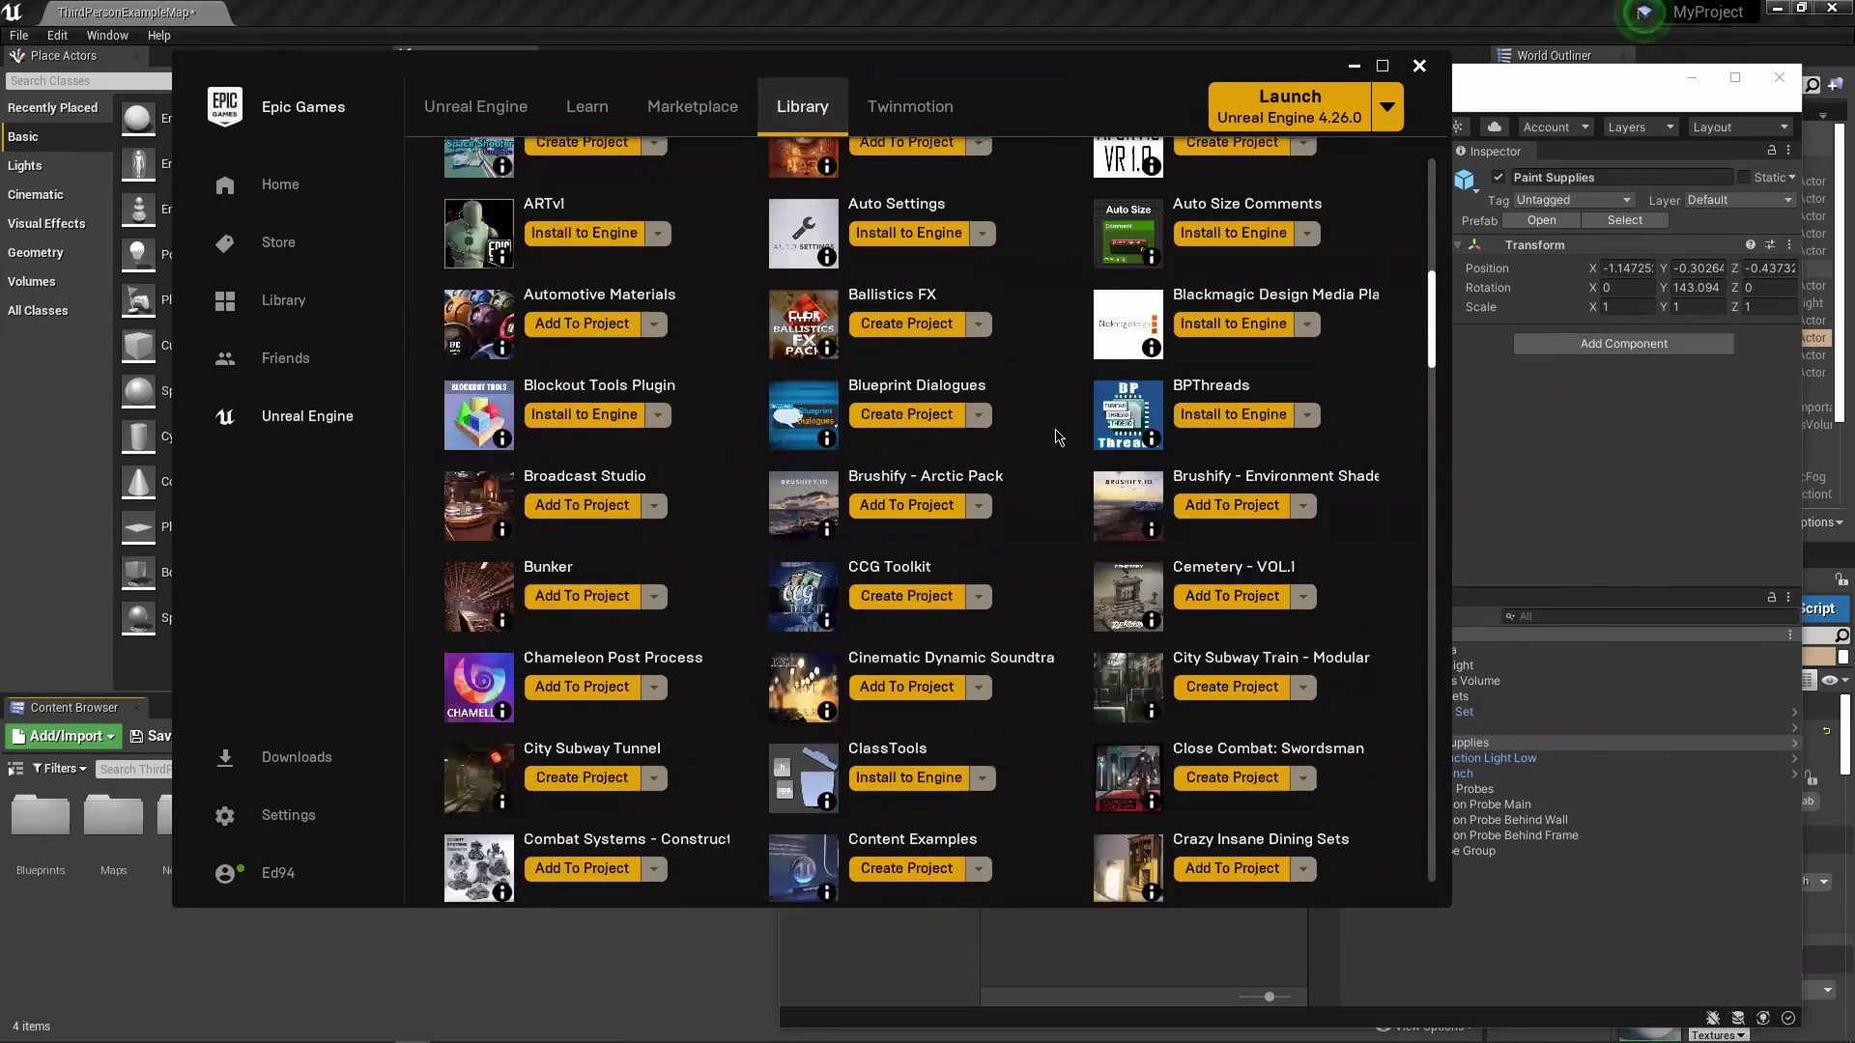
scroll(846, 257, "up", 10)
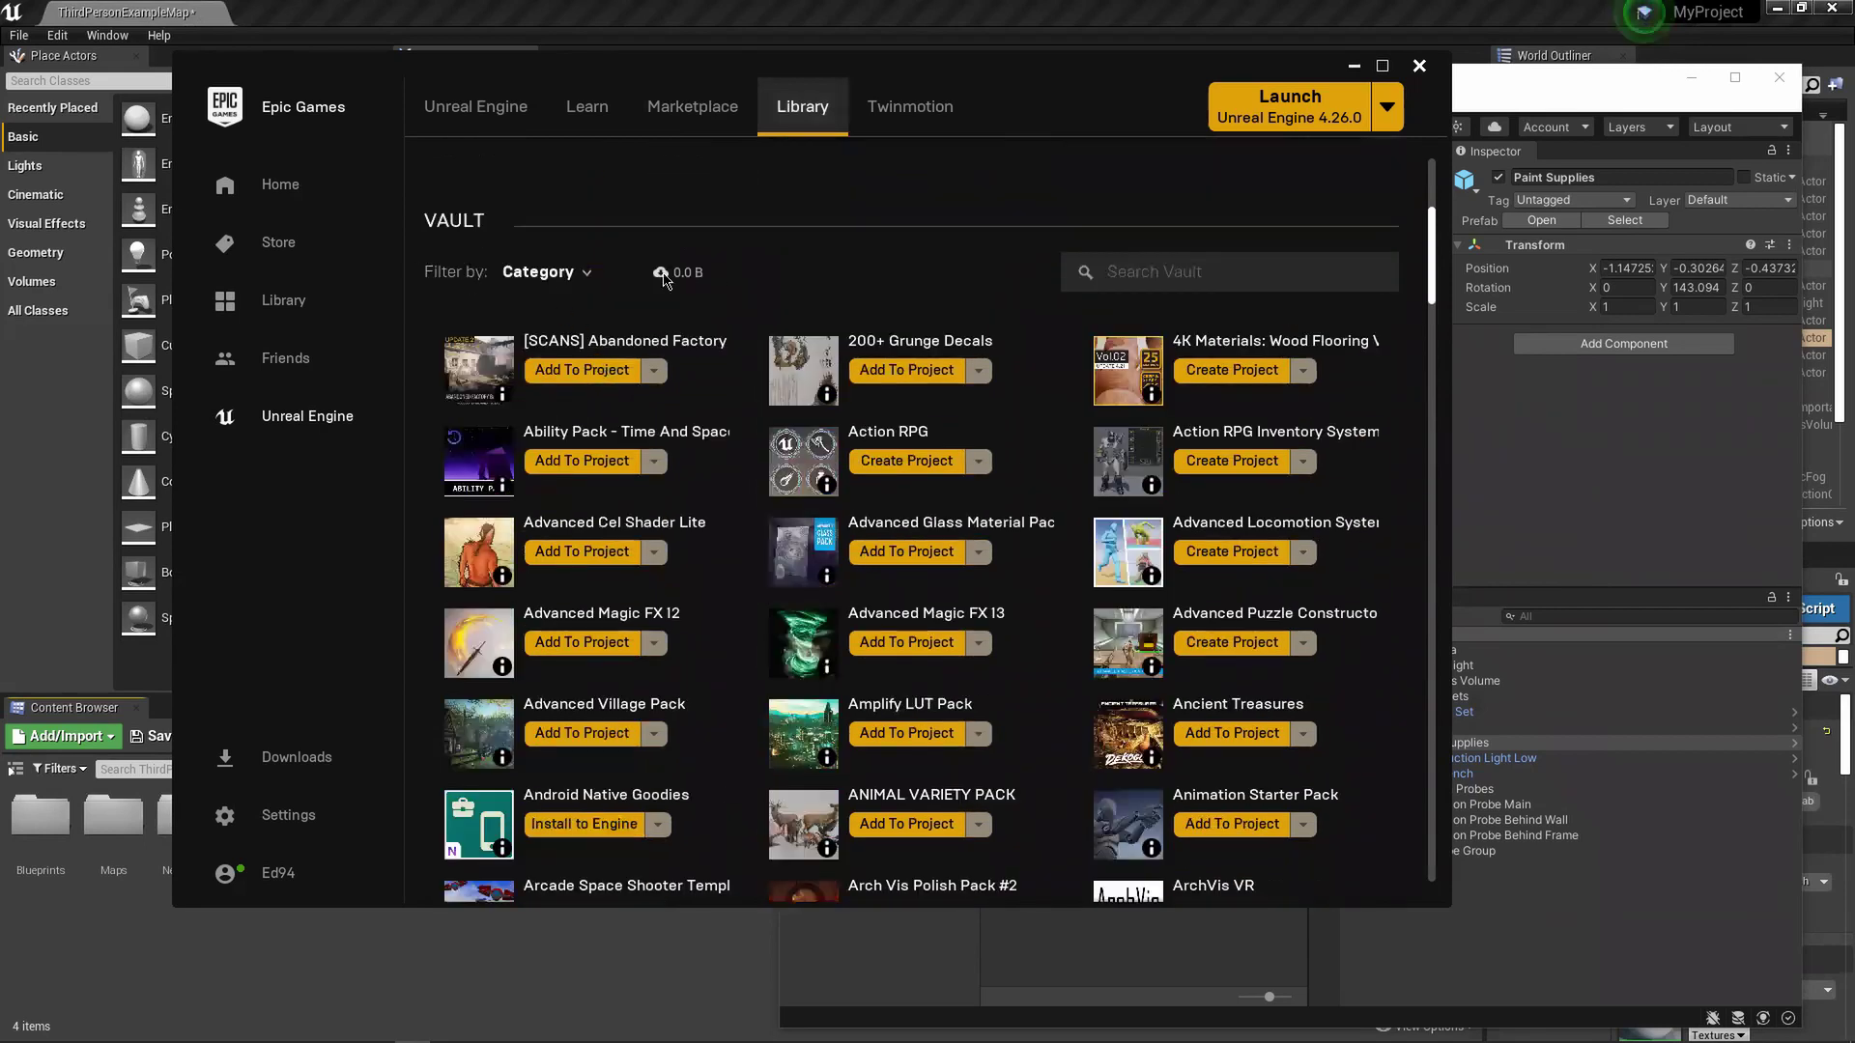
scroll(736, 596, "down", 6)
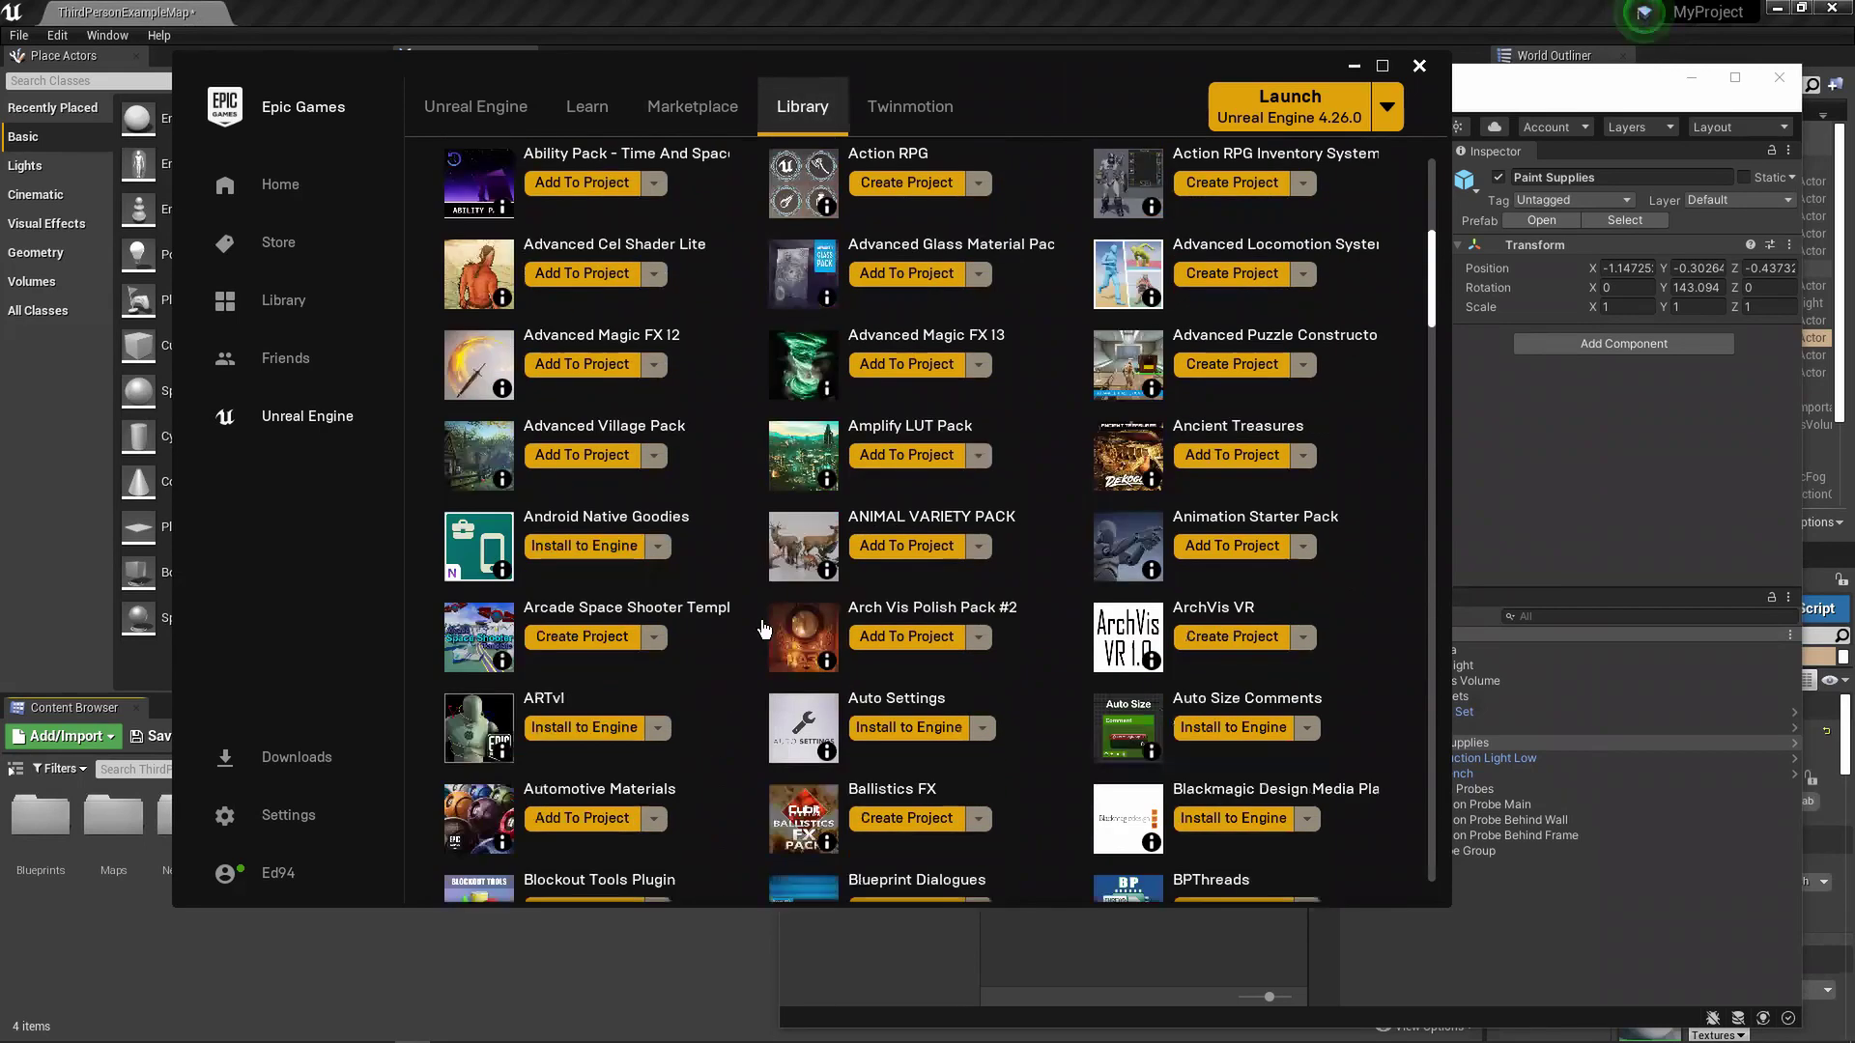
scroll(728, 462, "down", 20)
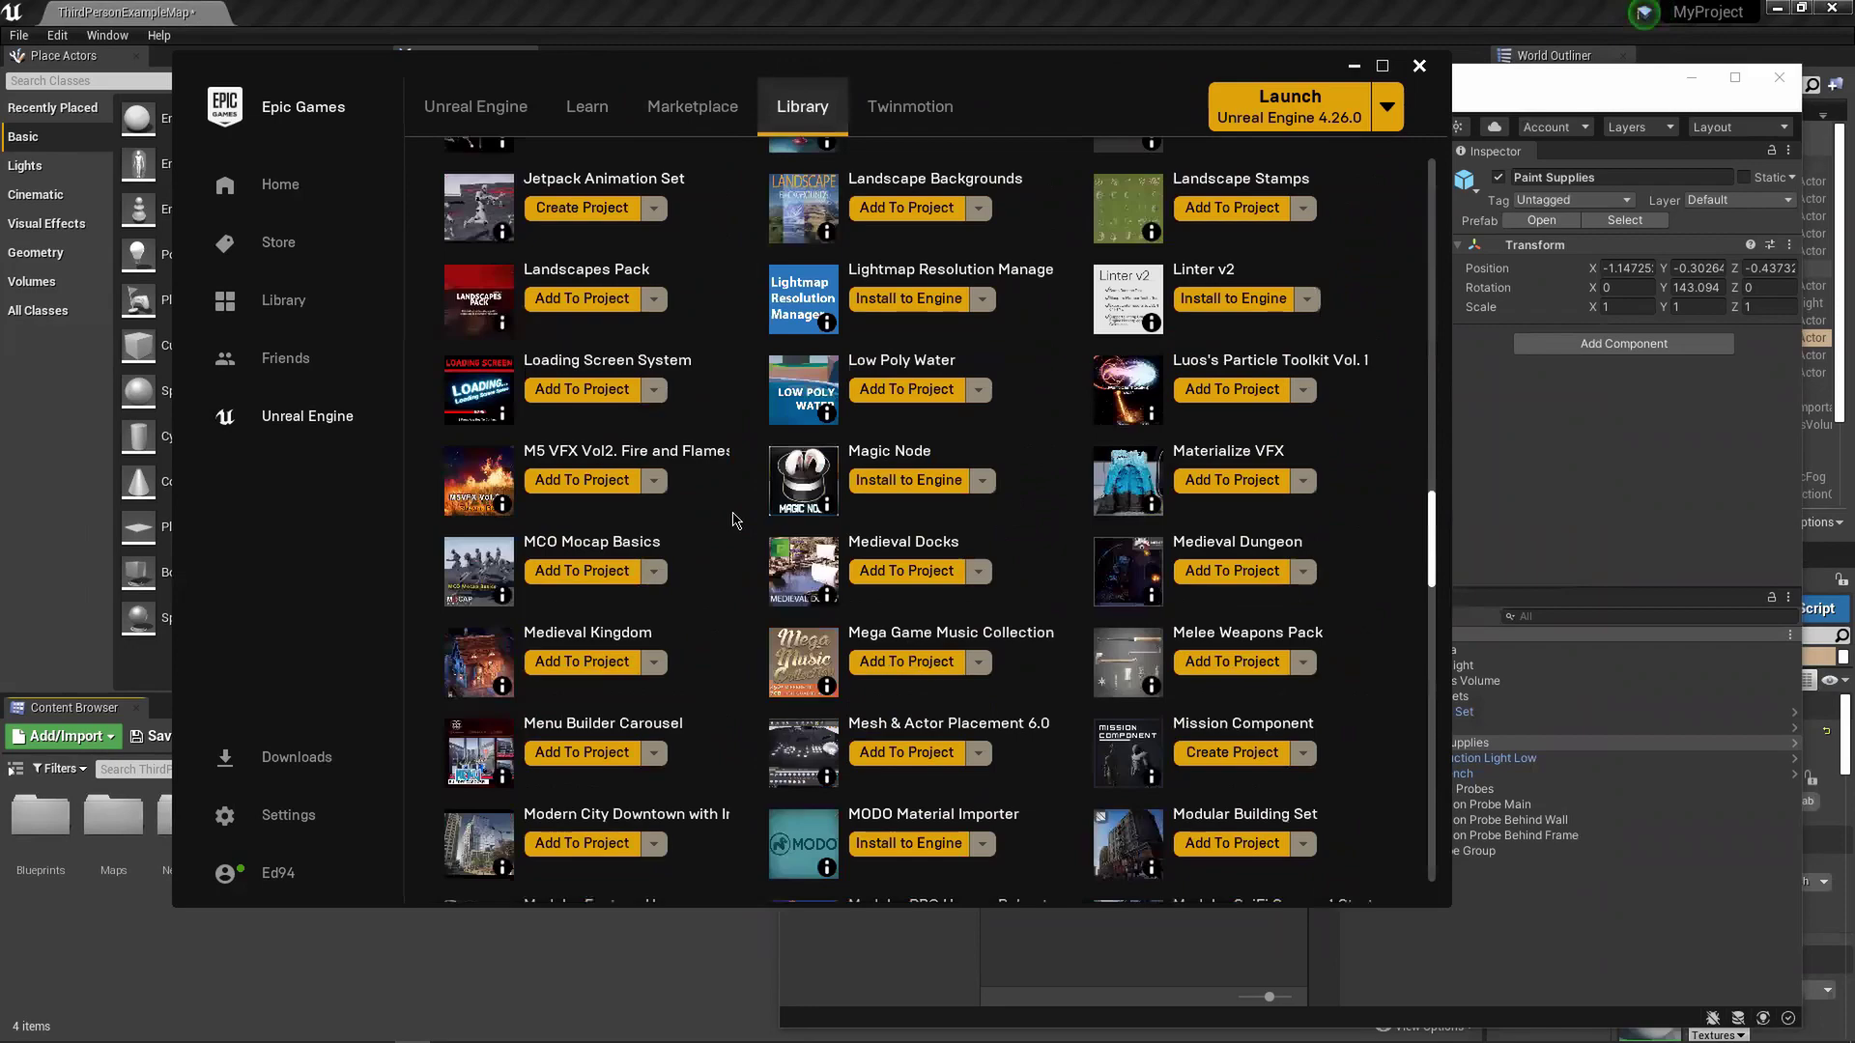
scroll(731, 550, "down", 15)
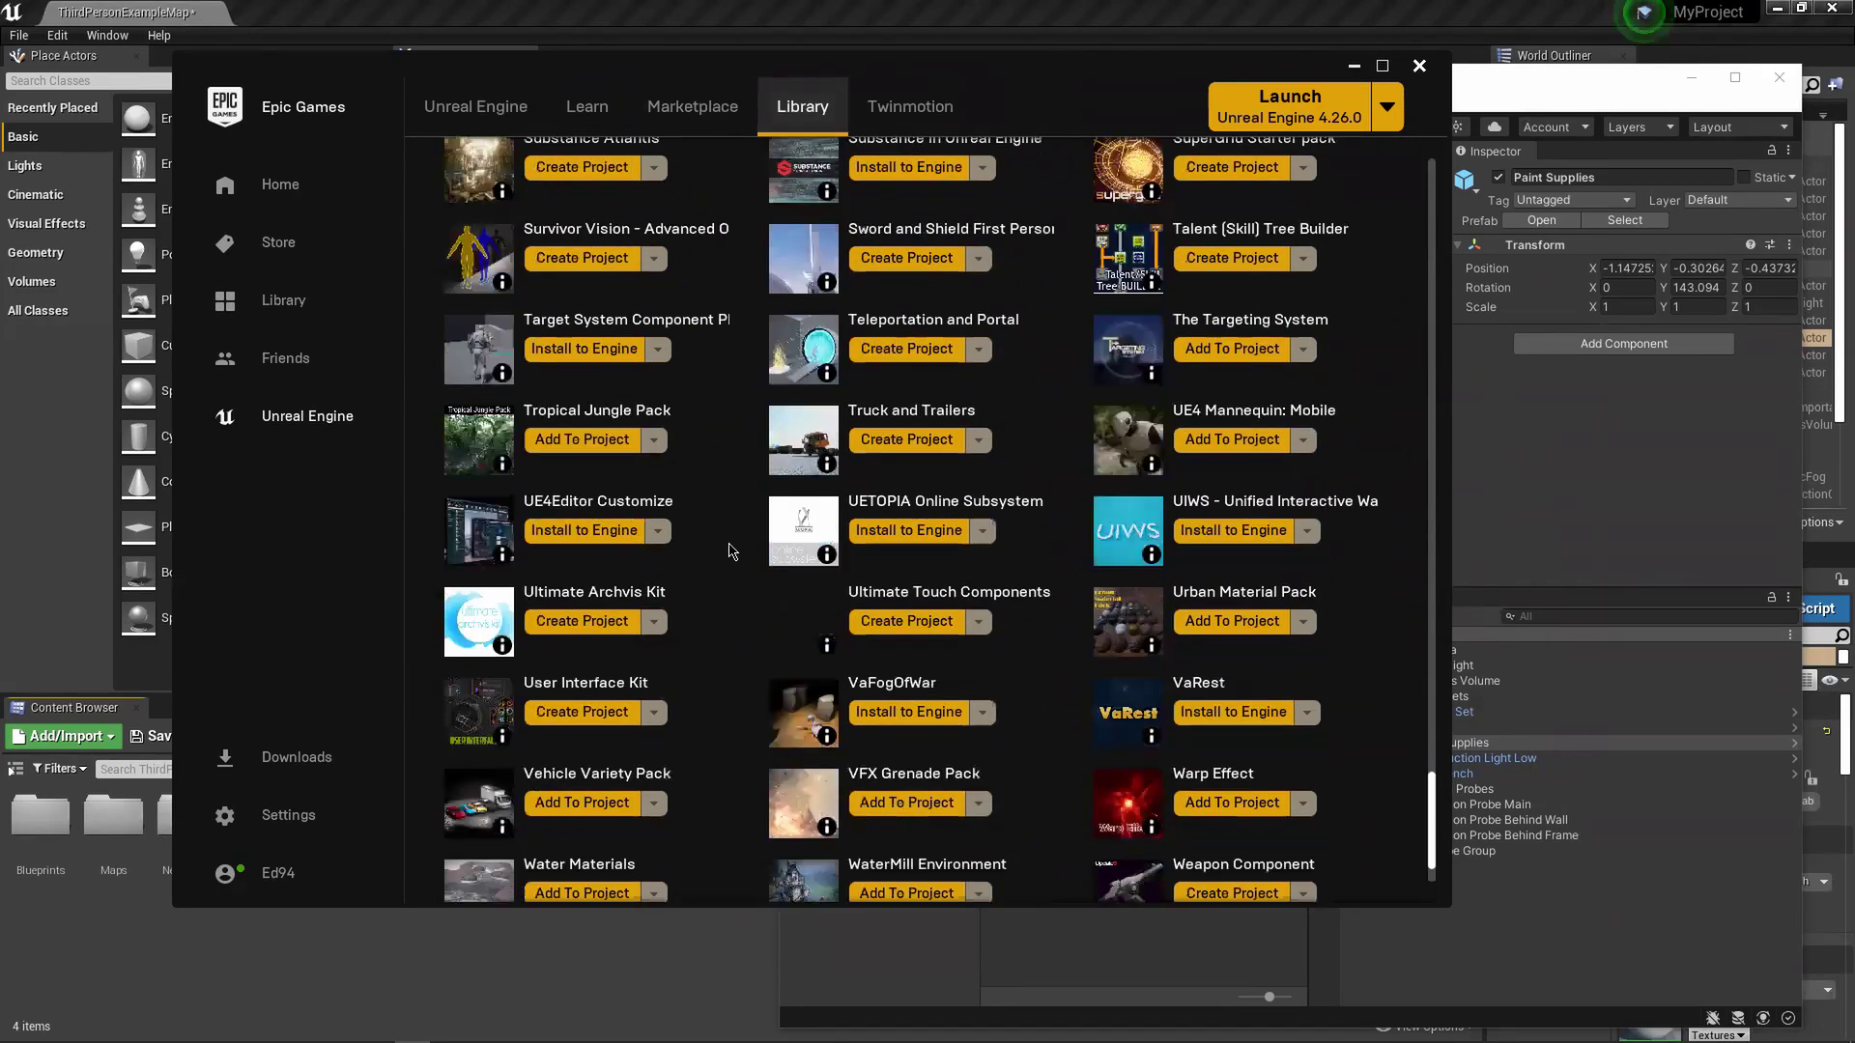
scroll(1058, 821, "up", 20)
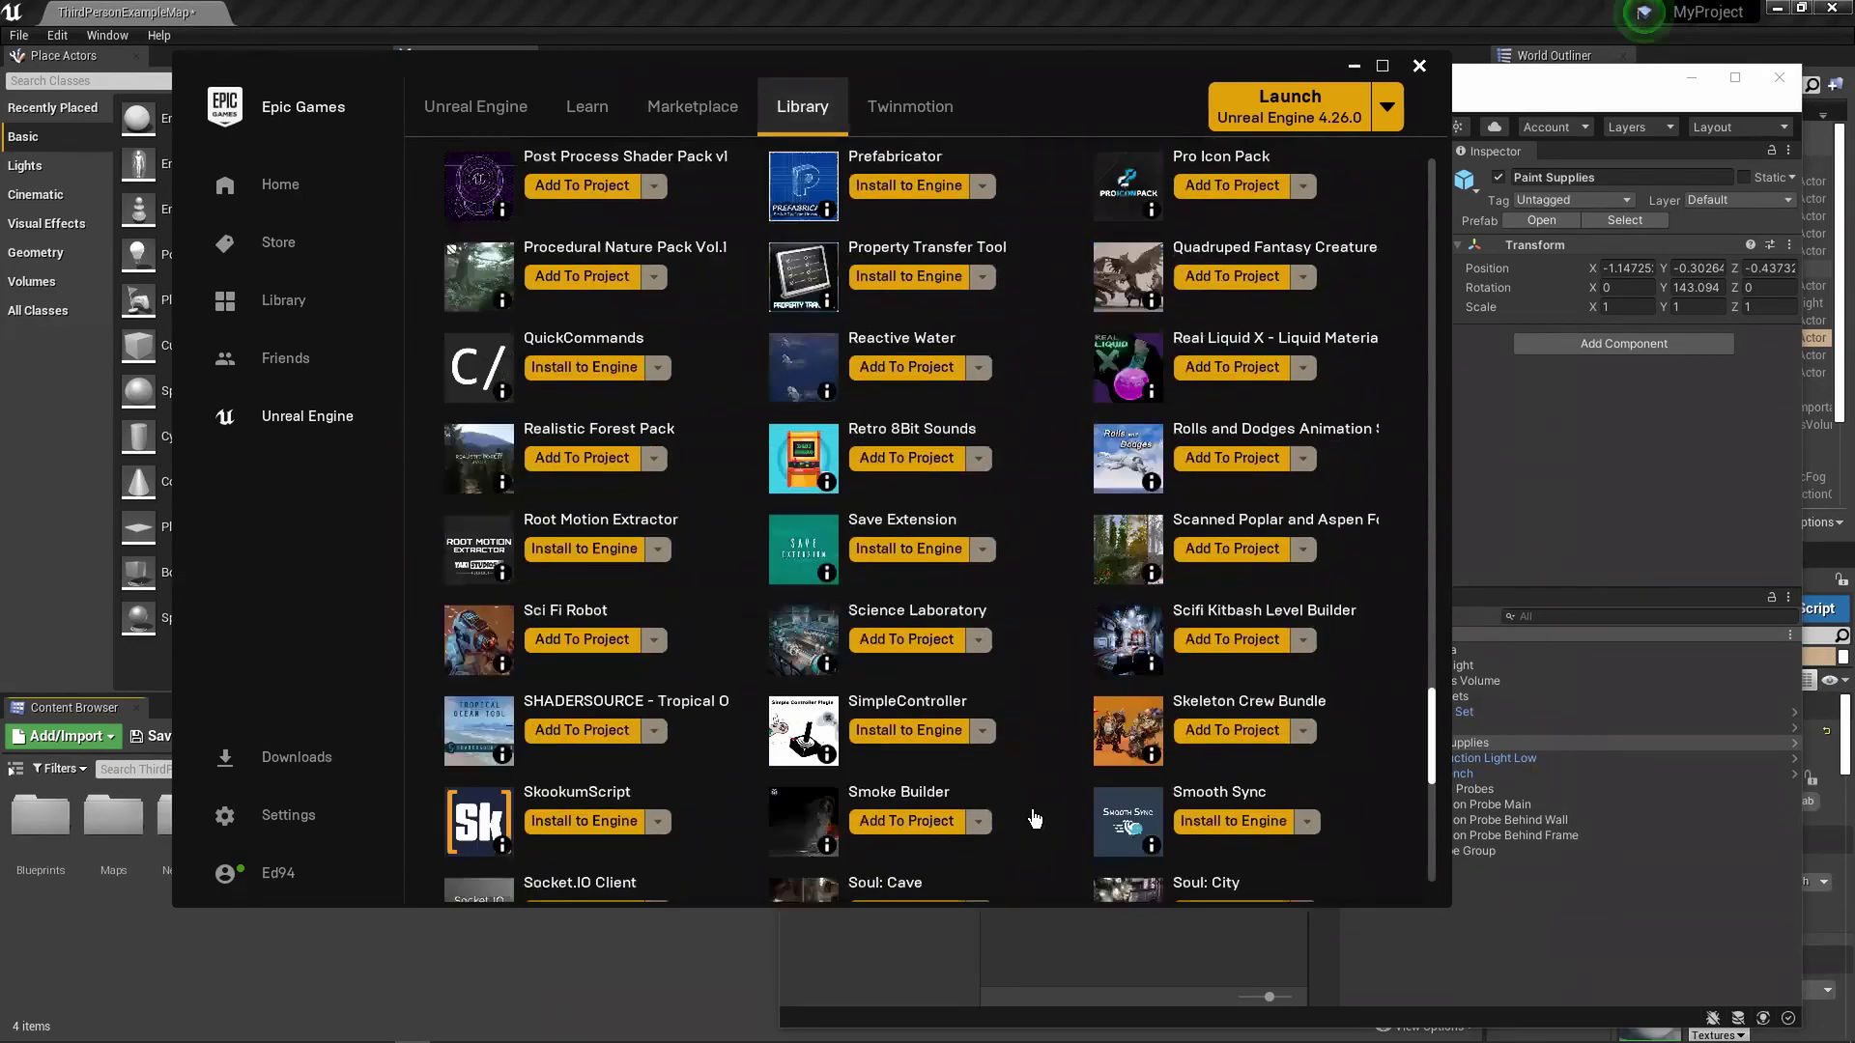
scroll(1044, 804, "up", 20)
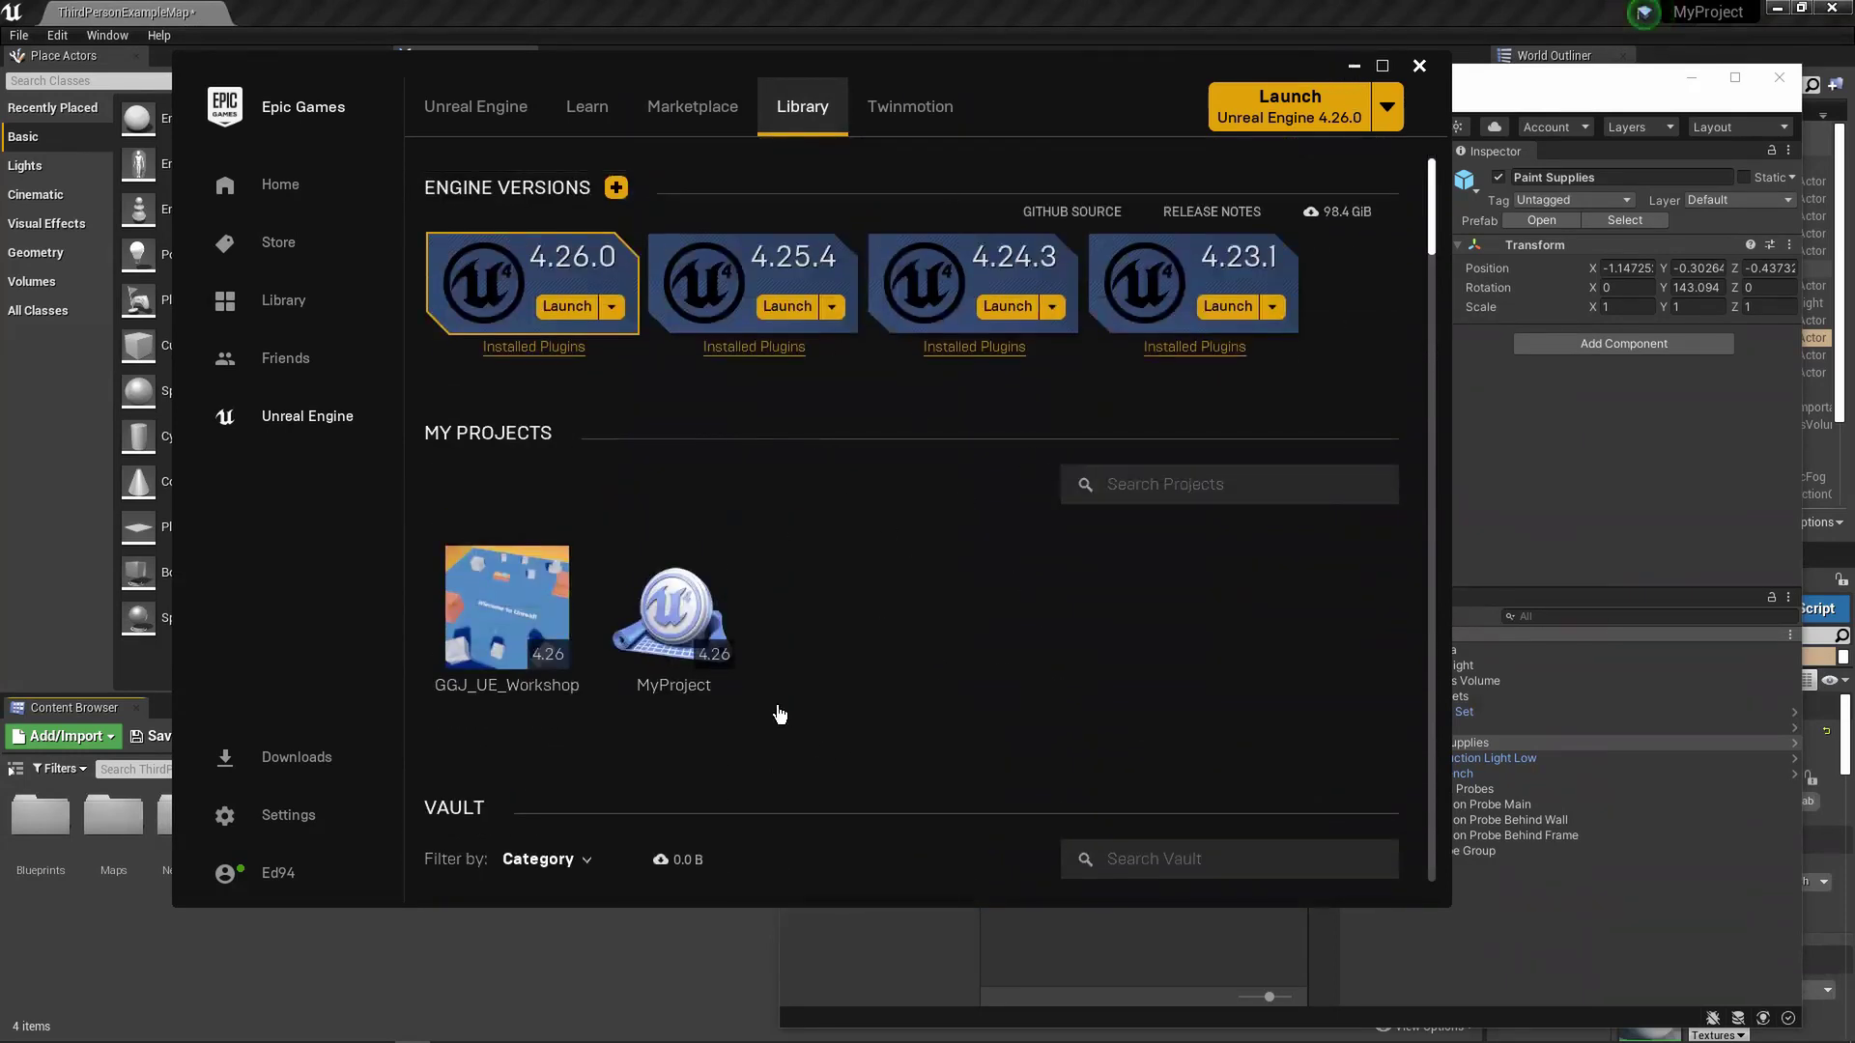
scroll(734, 667, "down", 8)
scroll(618, 329, "up", 2)
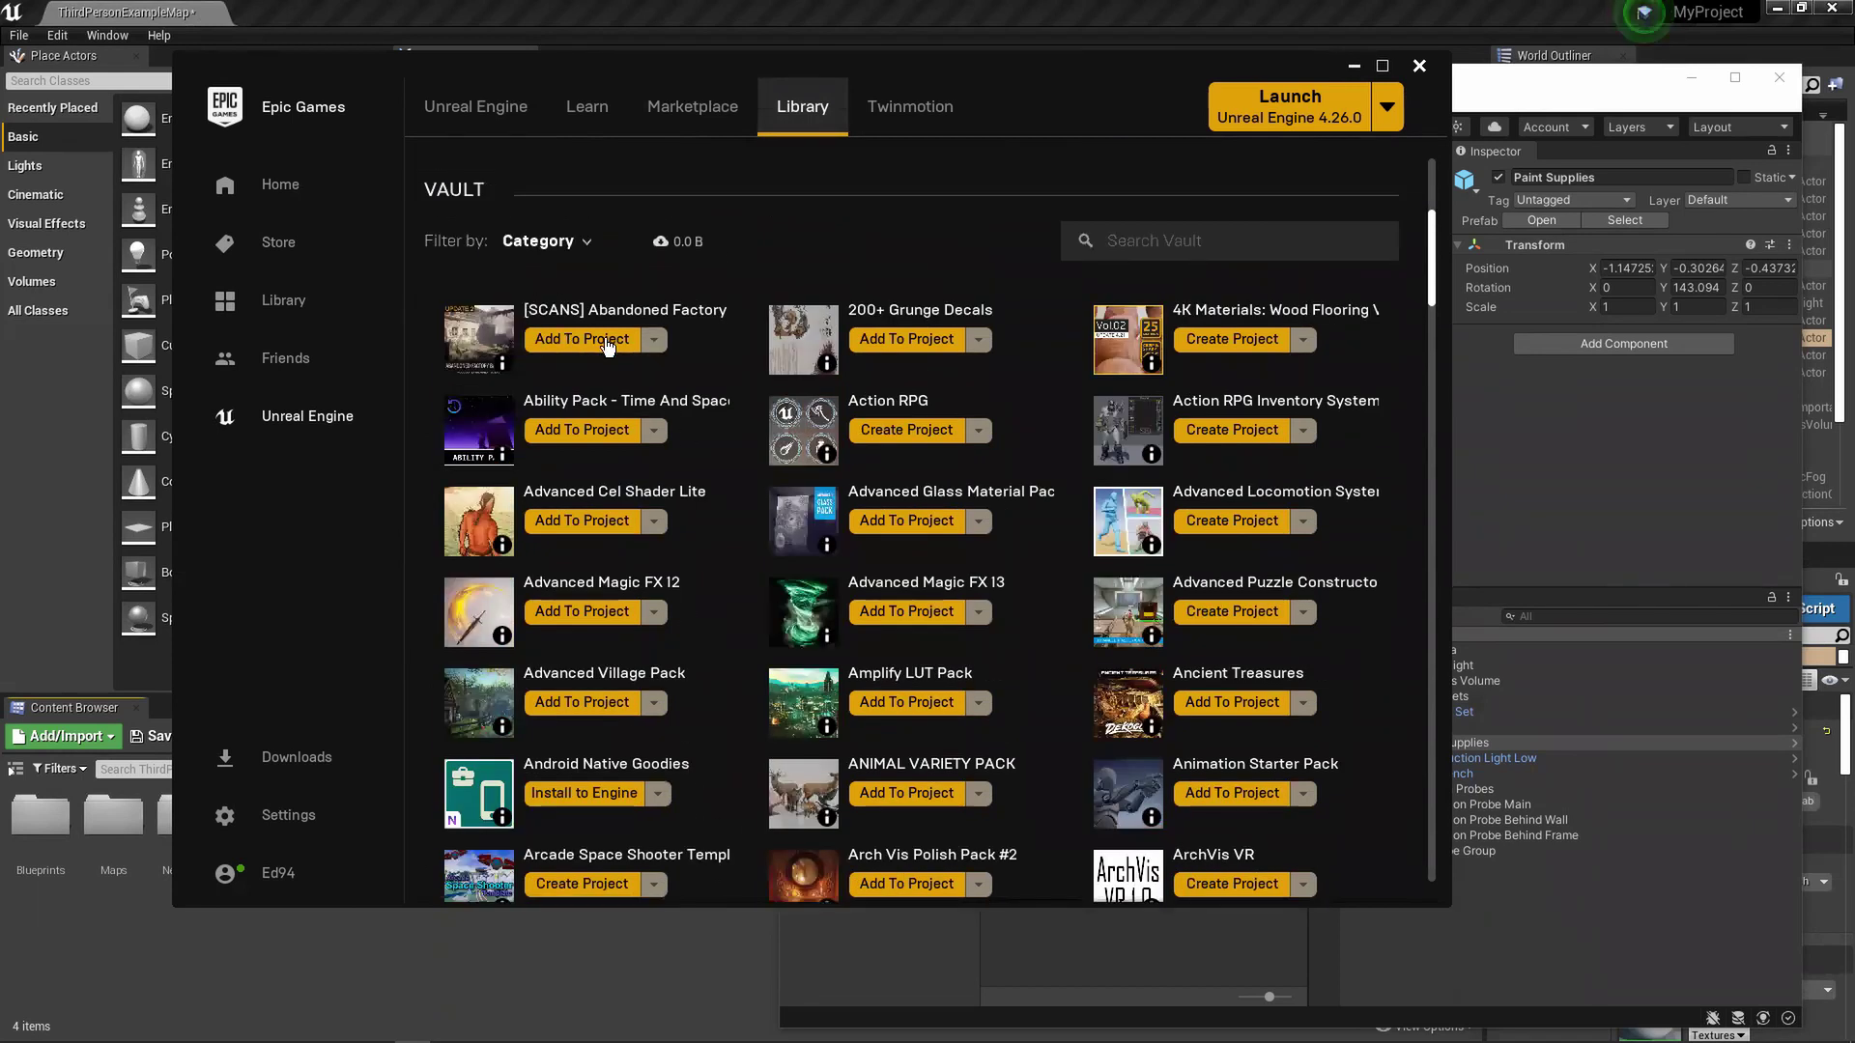
- Show the project selection for adding the [SCANS] Abandoned Factory asset, decline adding it, and review the Library's projects and Vault again
left_click(607, 343)
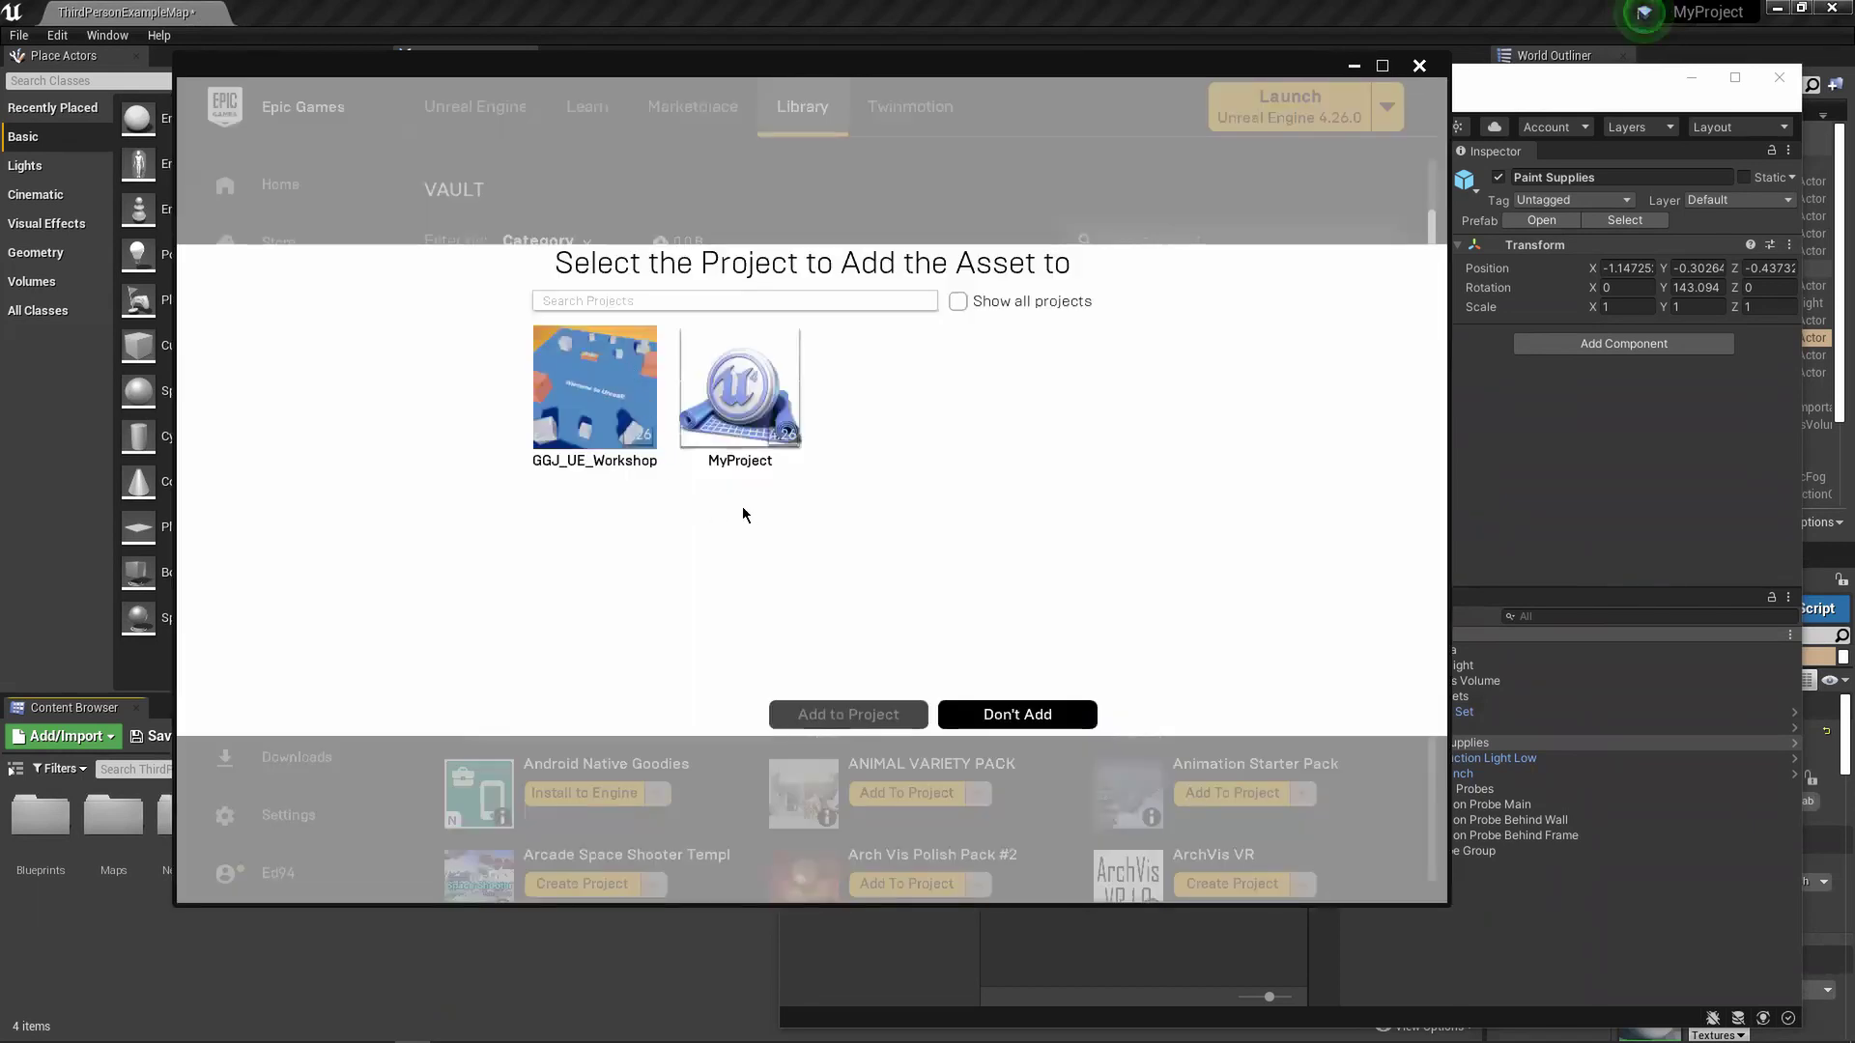
left_click(1019, 716)
scroll(676, 483, "up", 5)
scroll(858, 628, "down", 2)
scroll(858, 628, "up", 2)
scroll(870, 618, "down", 4)
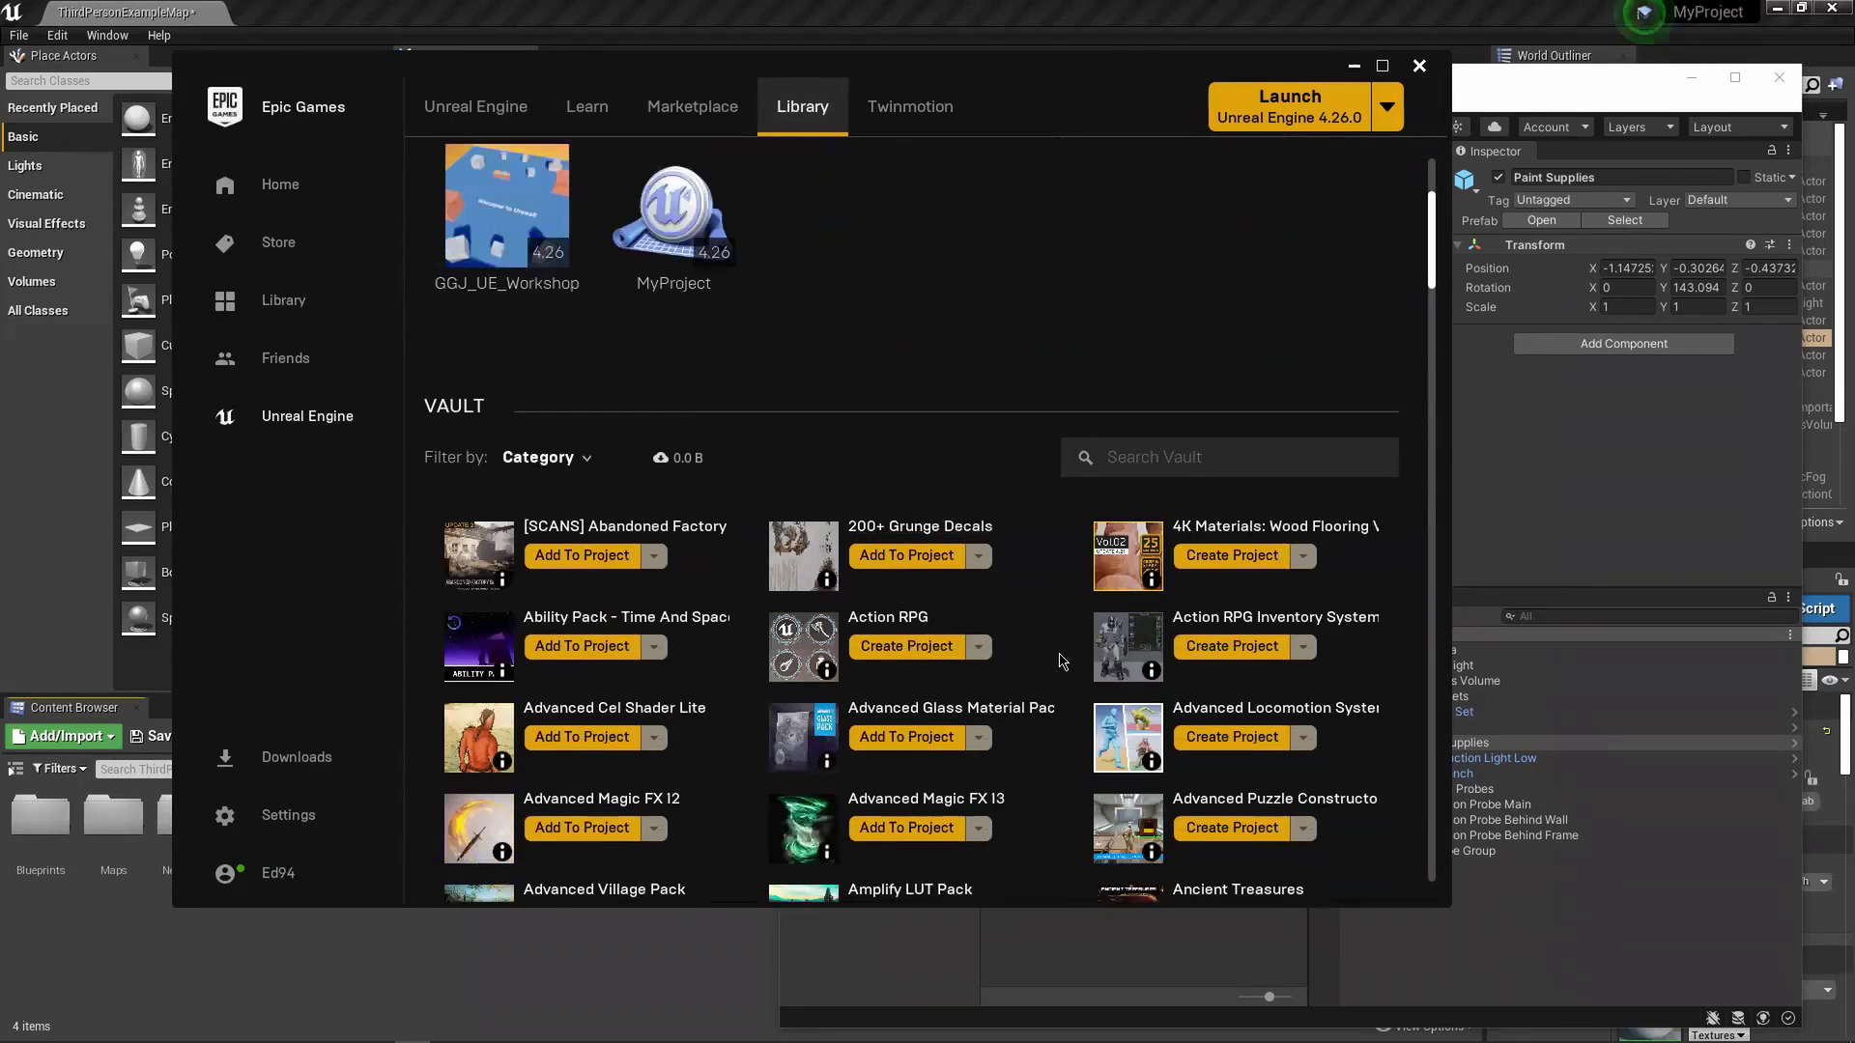
scroll(1062, 661, "down", 1)
scroll(1014, 599, "up", 4)
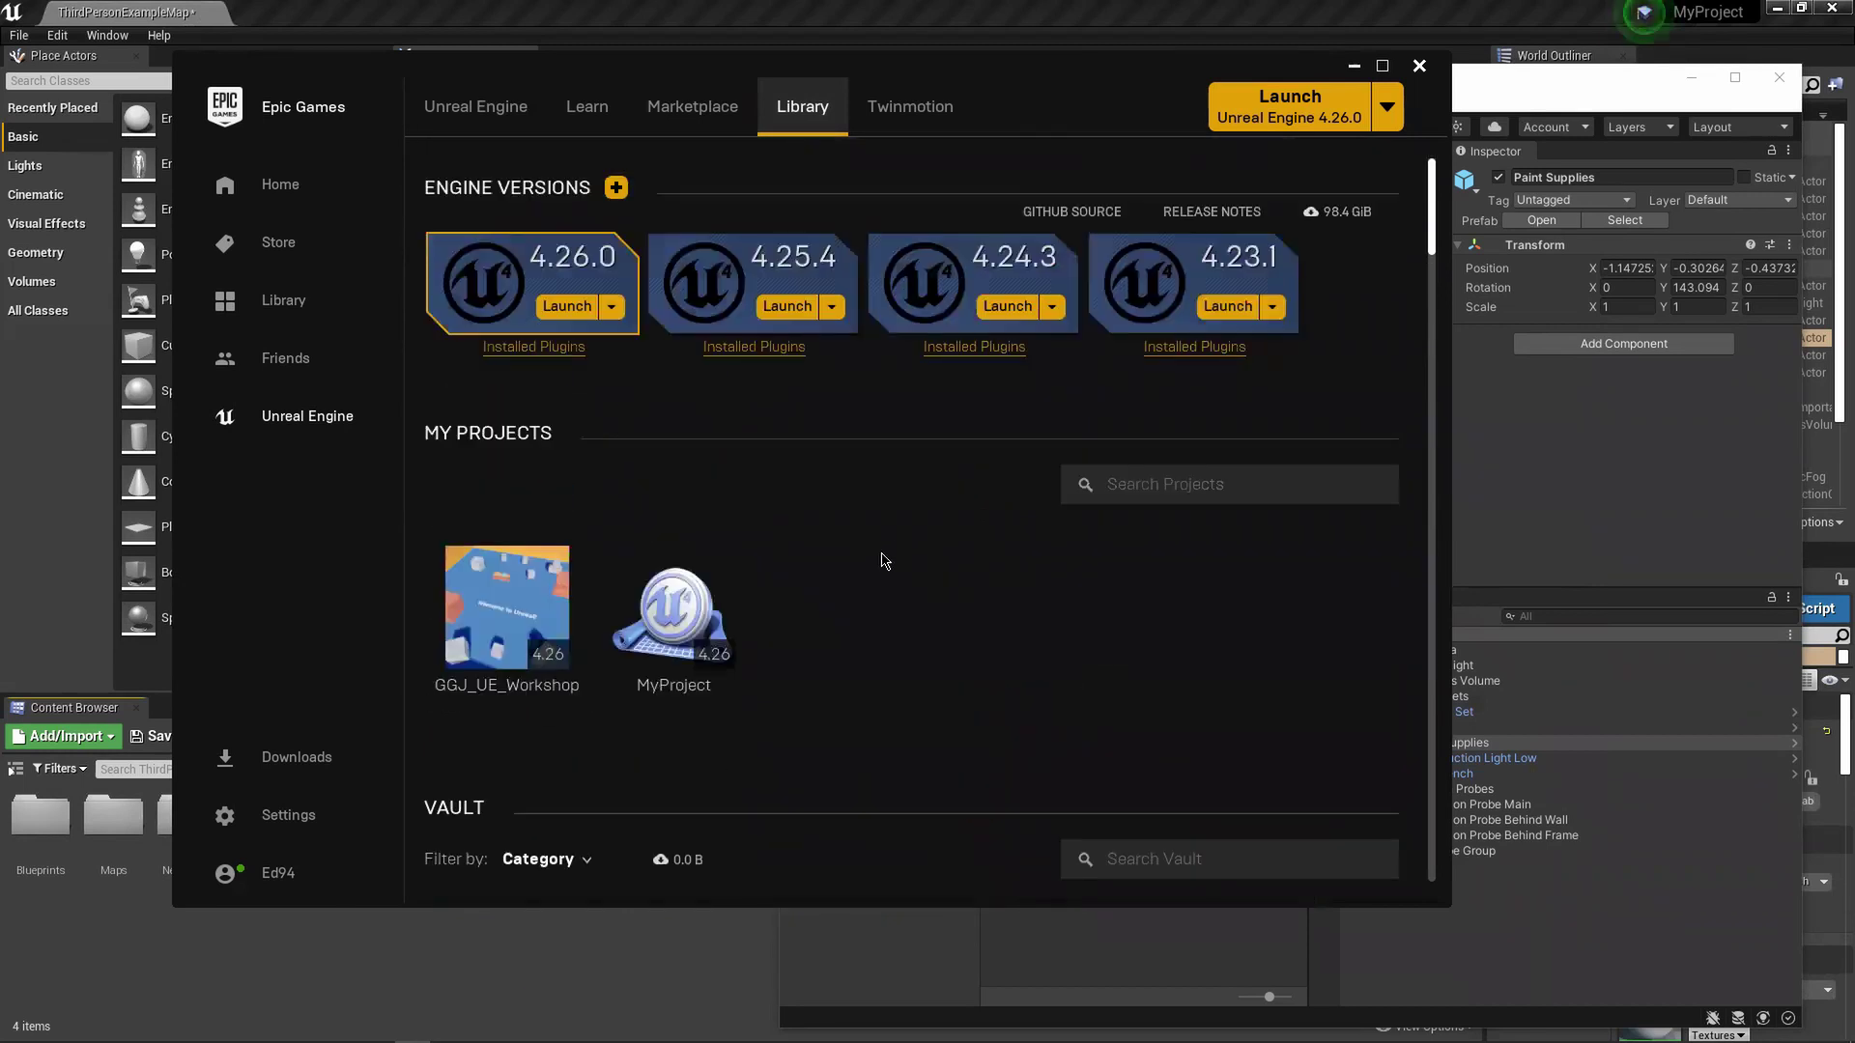
scroll(891, 628, "down", 3)
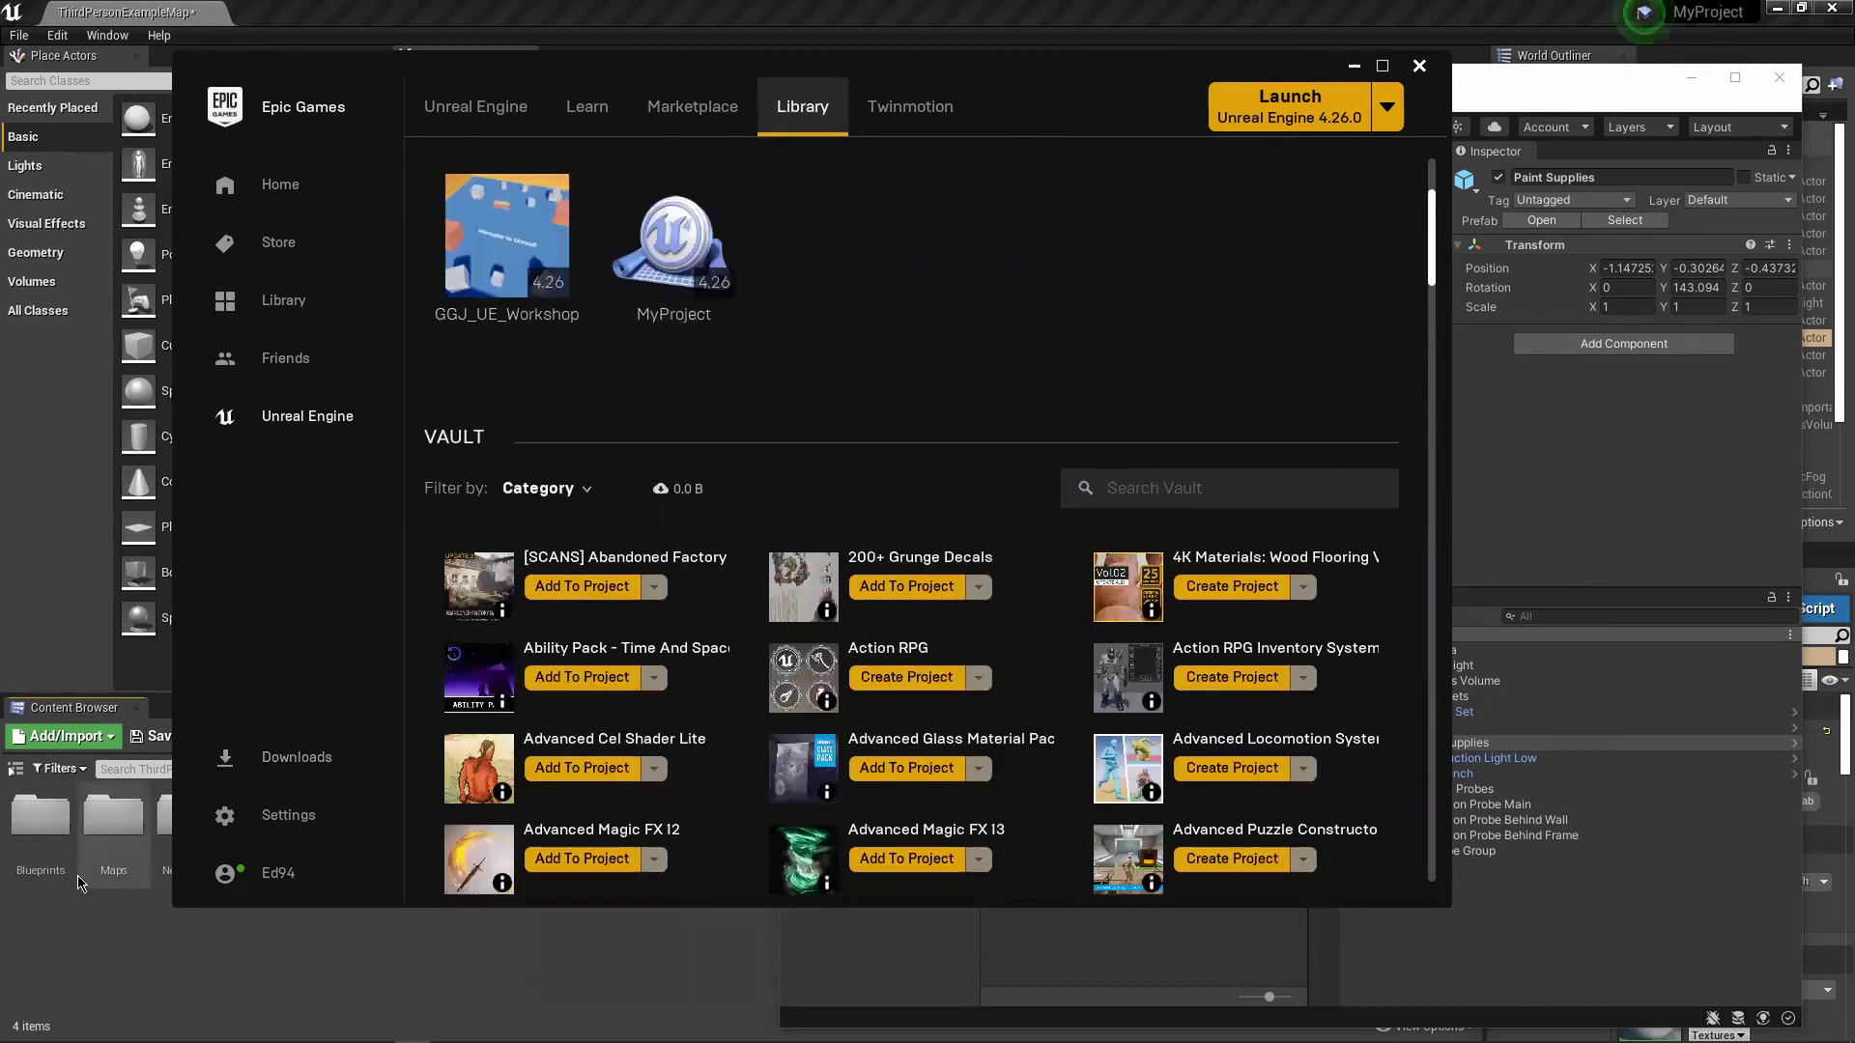
scroll(745, 766, "up", 3)
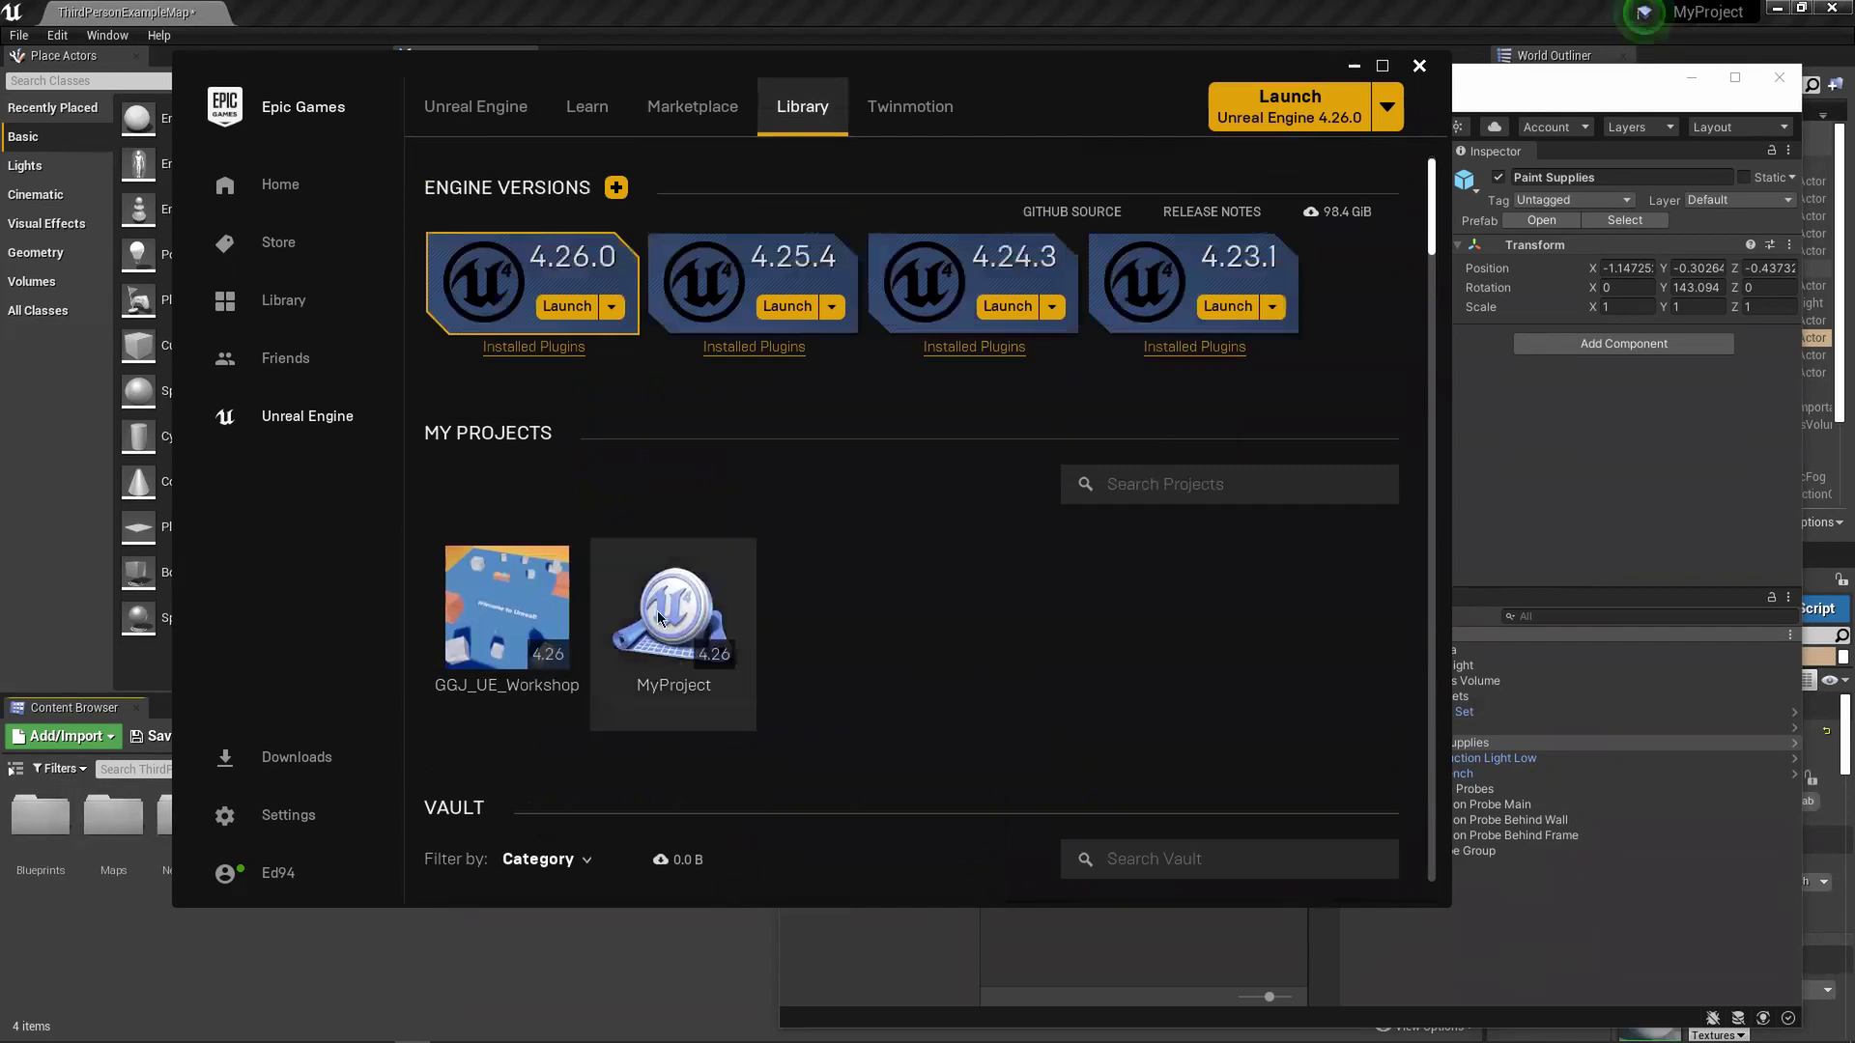
- Bring up the editor's Plugins window and look through the full plugin list and its built-in categories
left_click(57, 35)
left_click(82, 340)
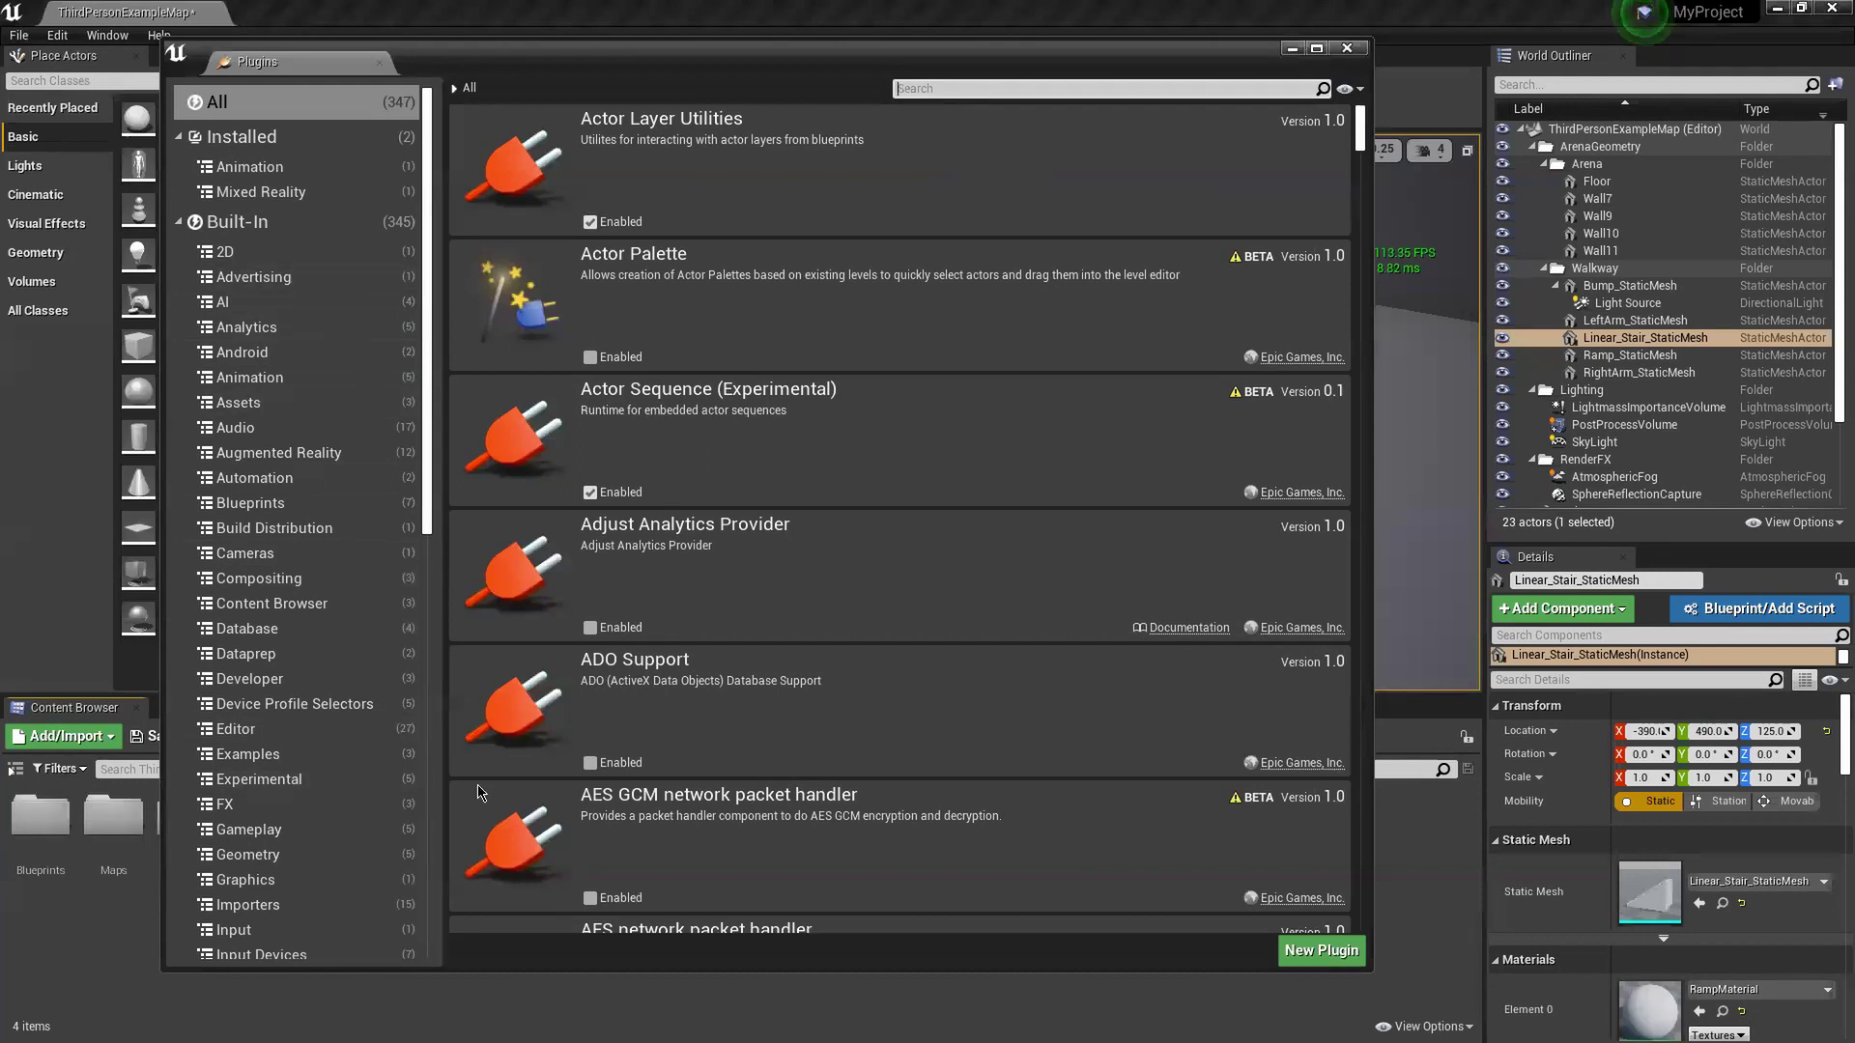
scroll(772, 623, "down", 20)
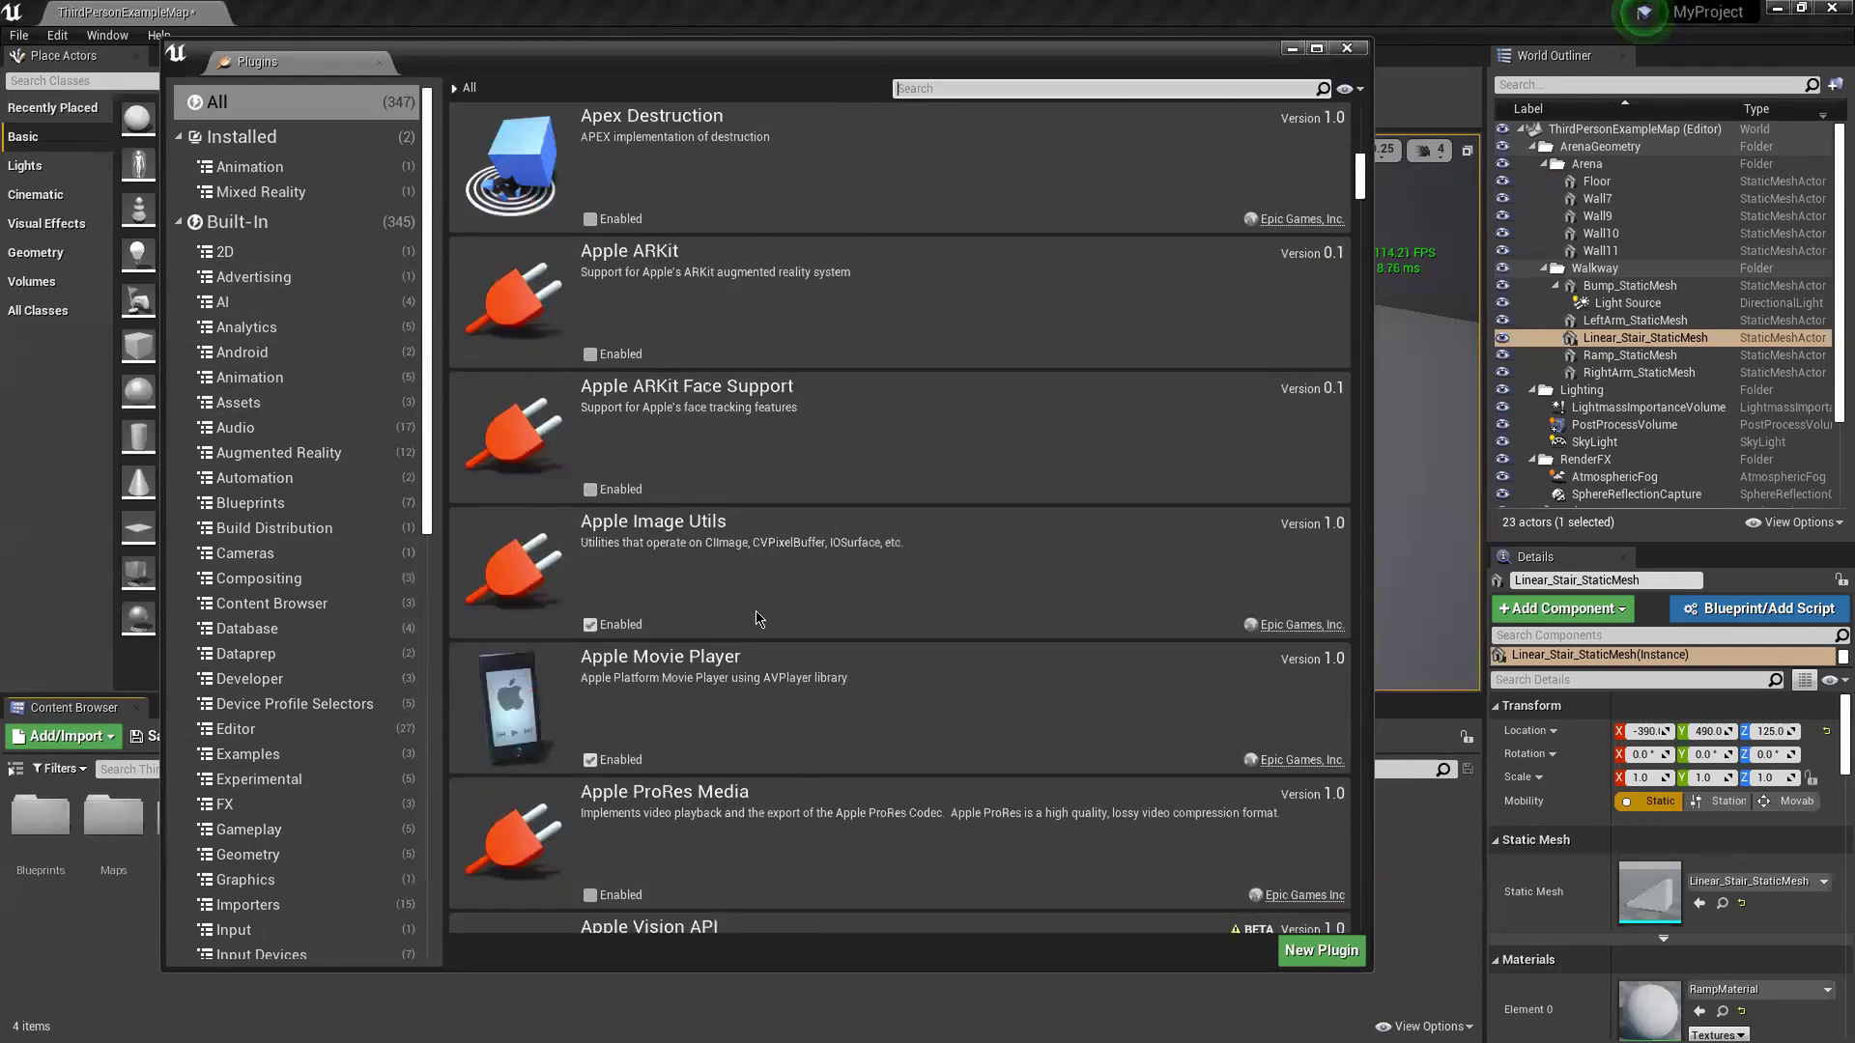
scroll(275, 562, "down", 10)
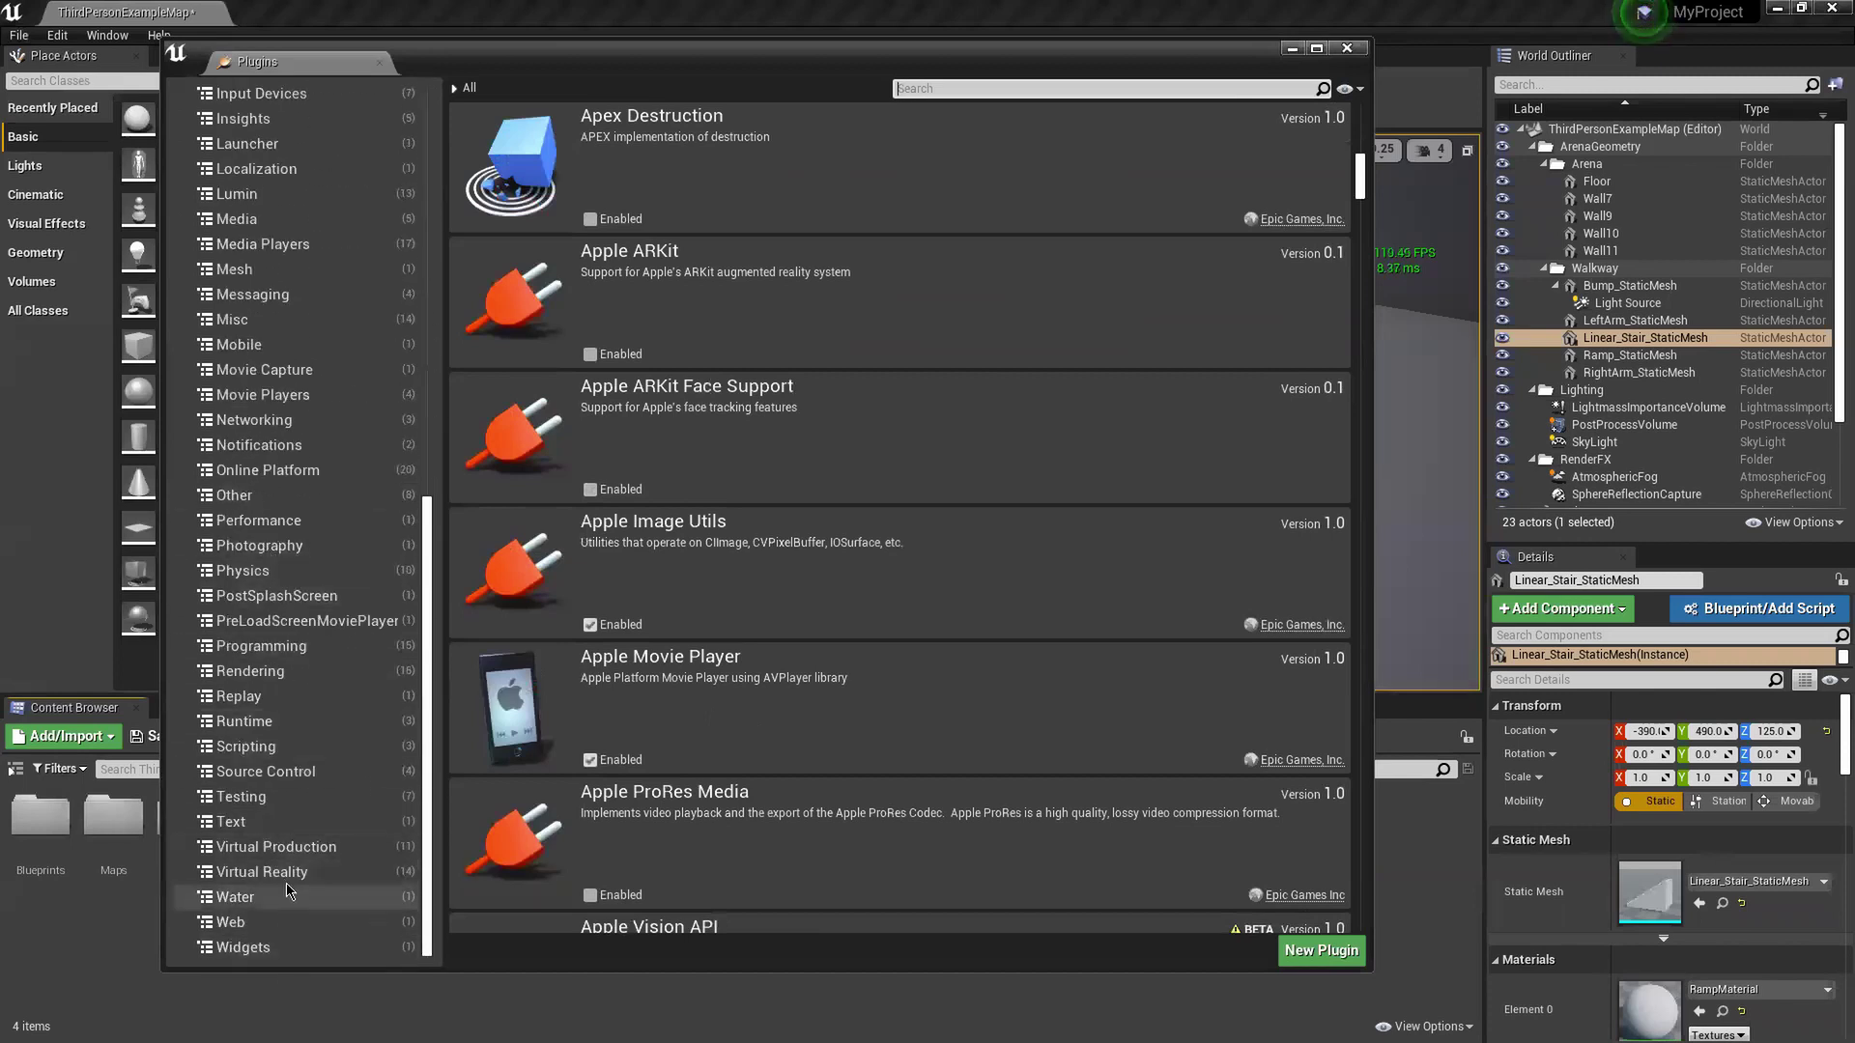
scroll(290, 870, "up", 10)
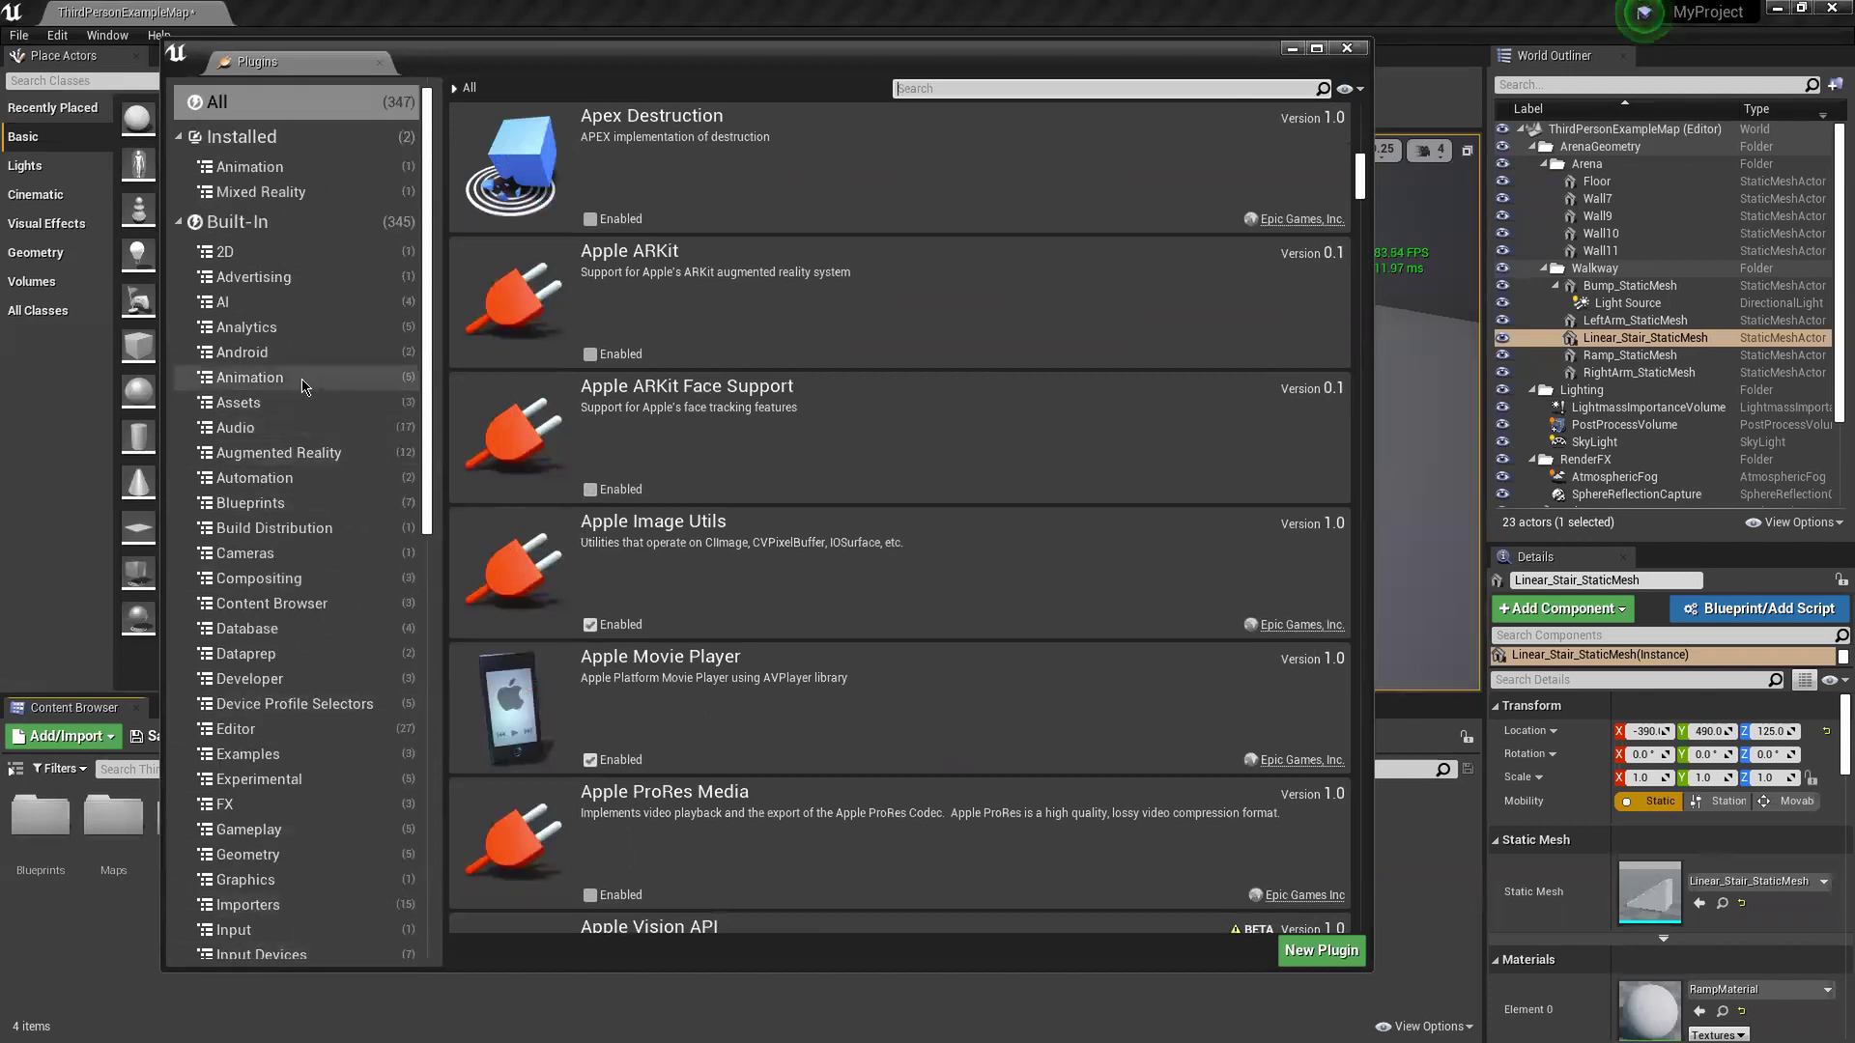
scroll(329, 406, "down", 7)
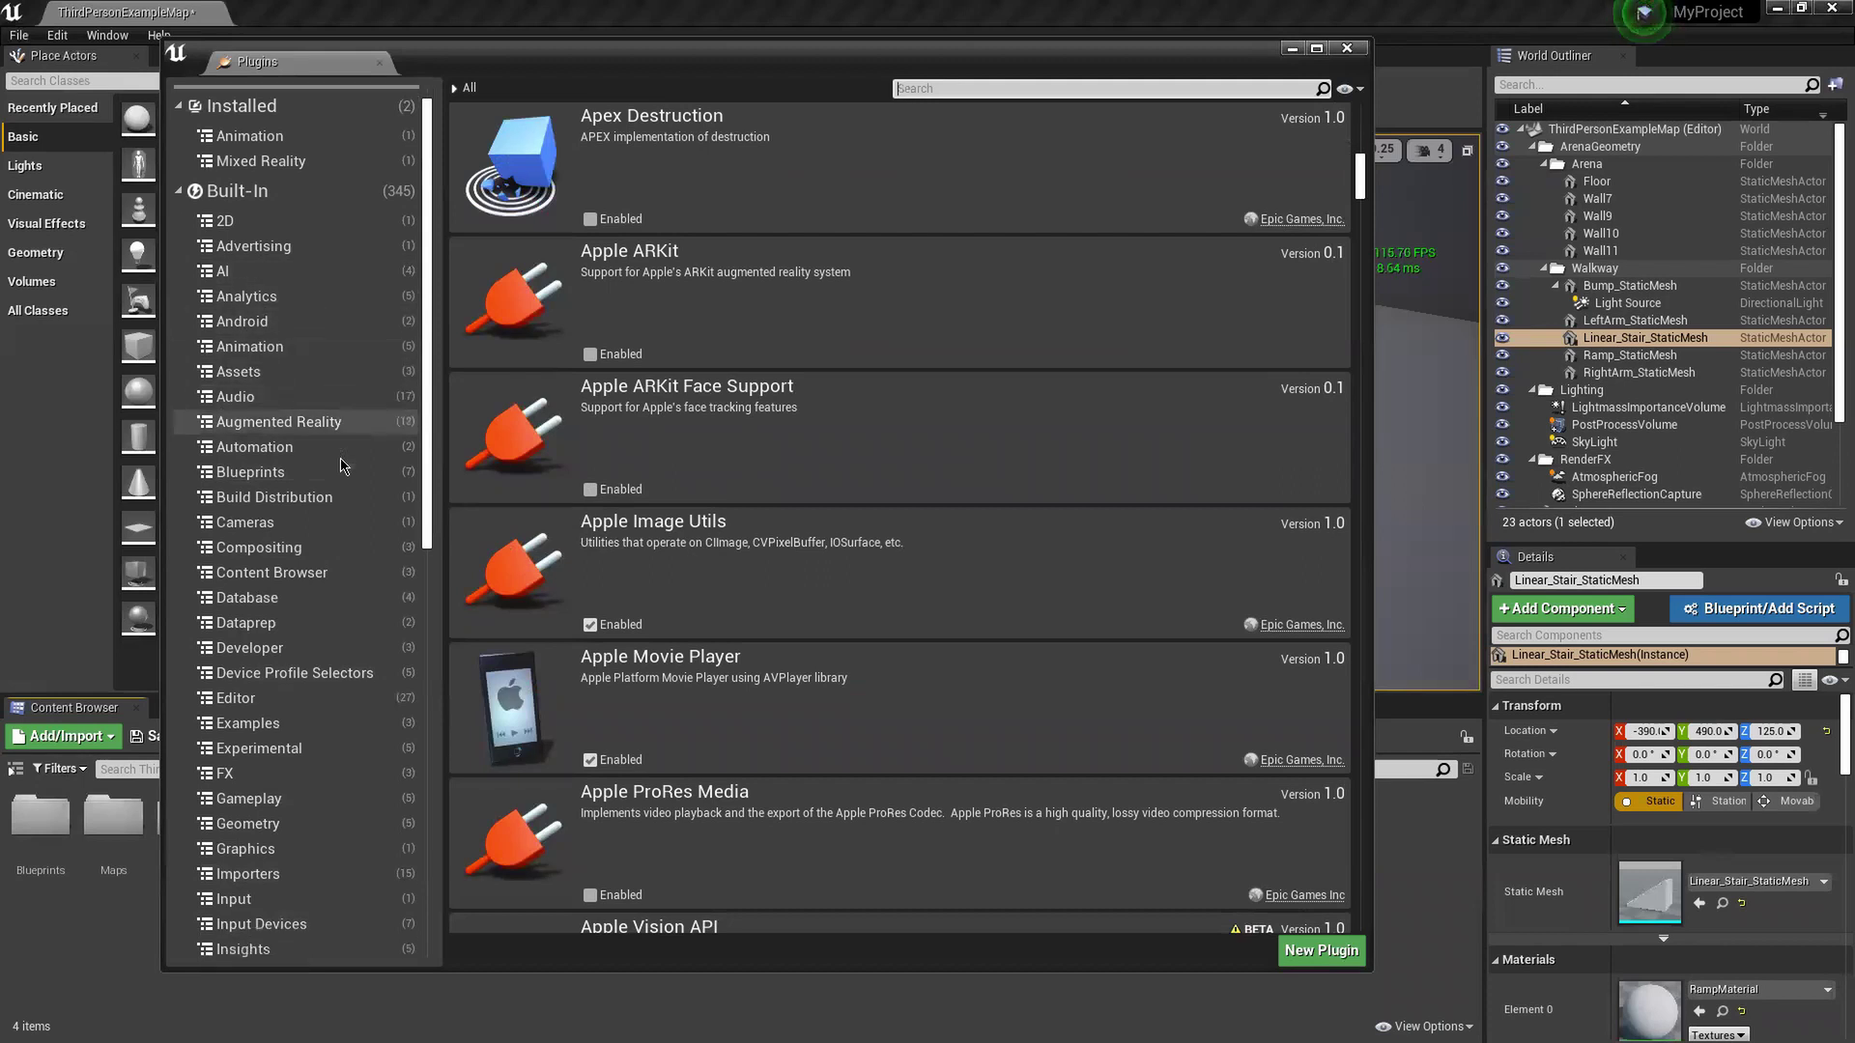
scroll(343, 734, "down", 6)
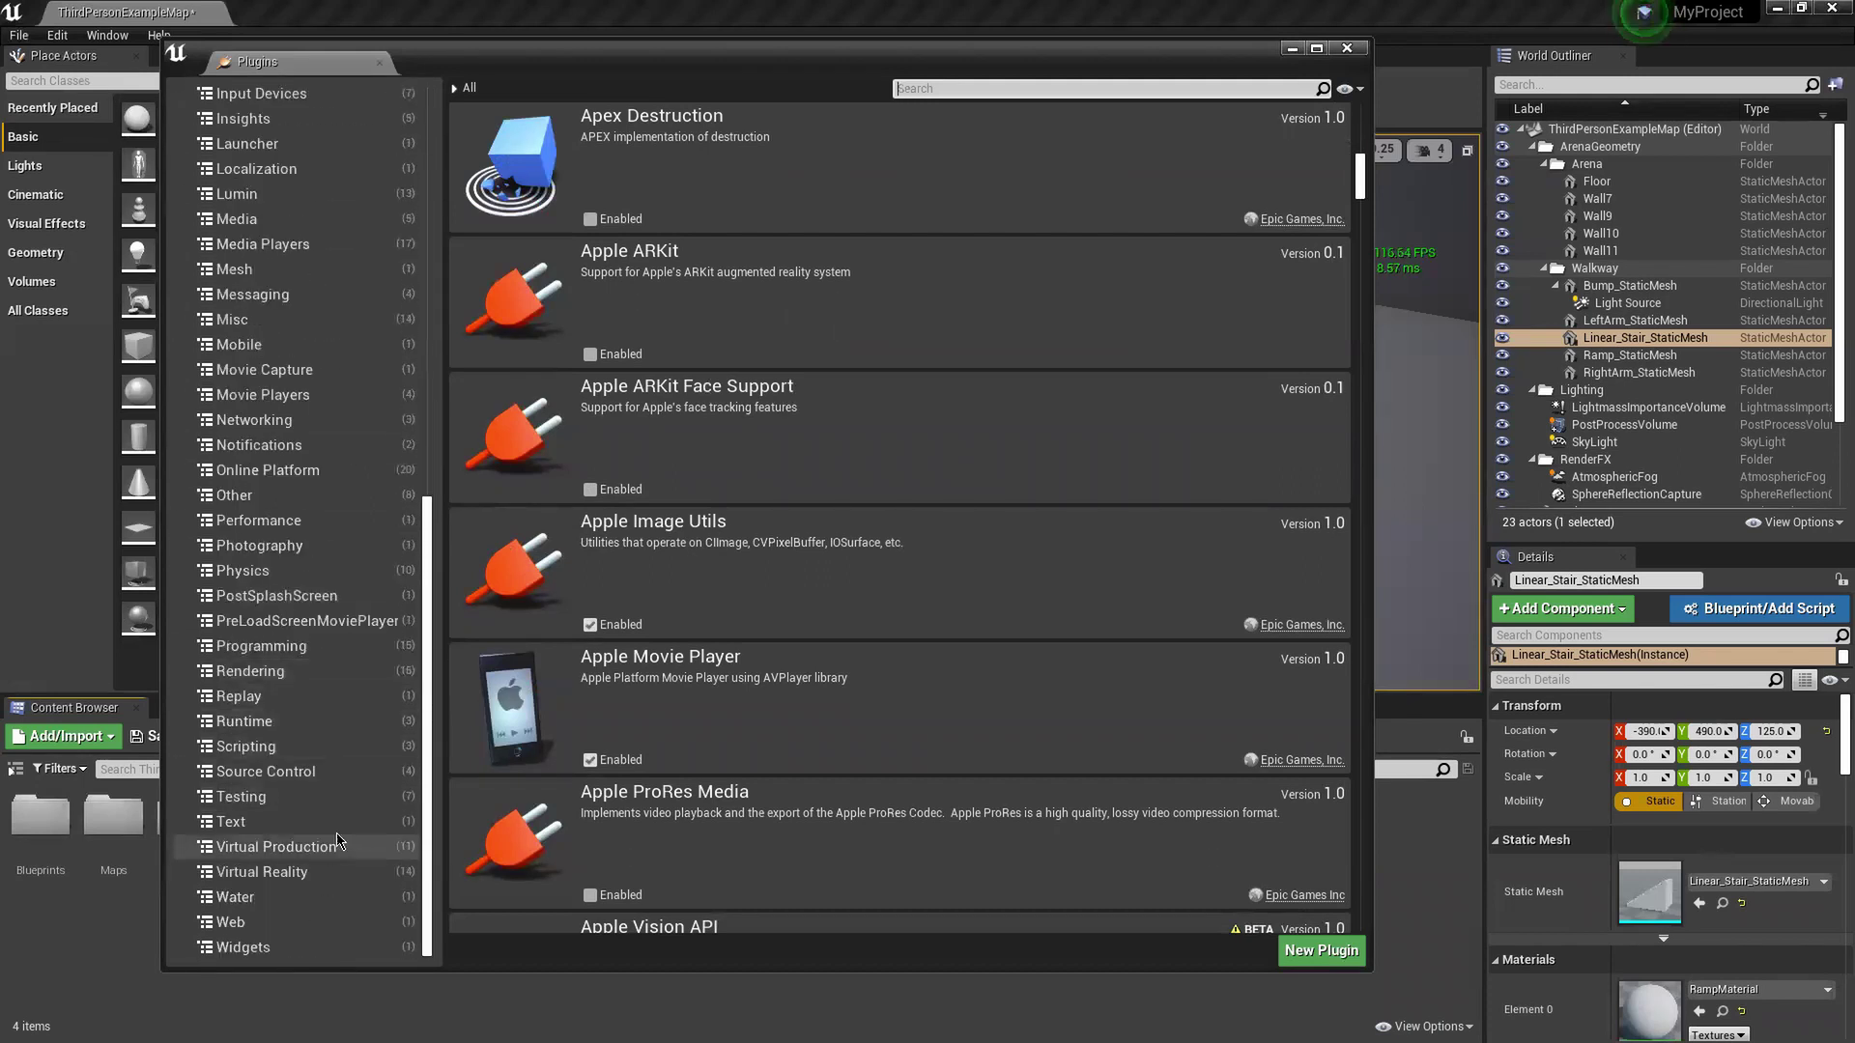
- Examine the built-in Virtual Reality plugins and close the Plugins window
left_click(259, 875)
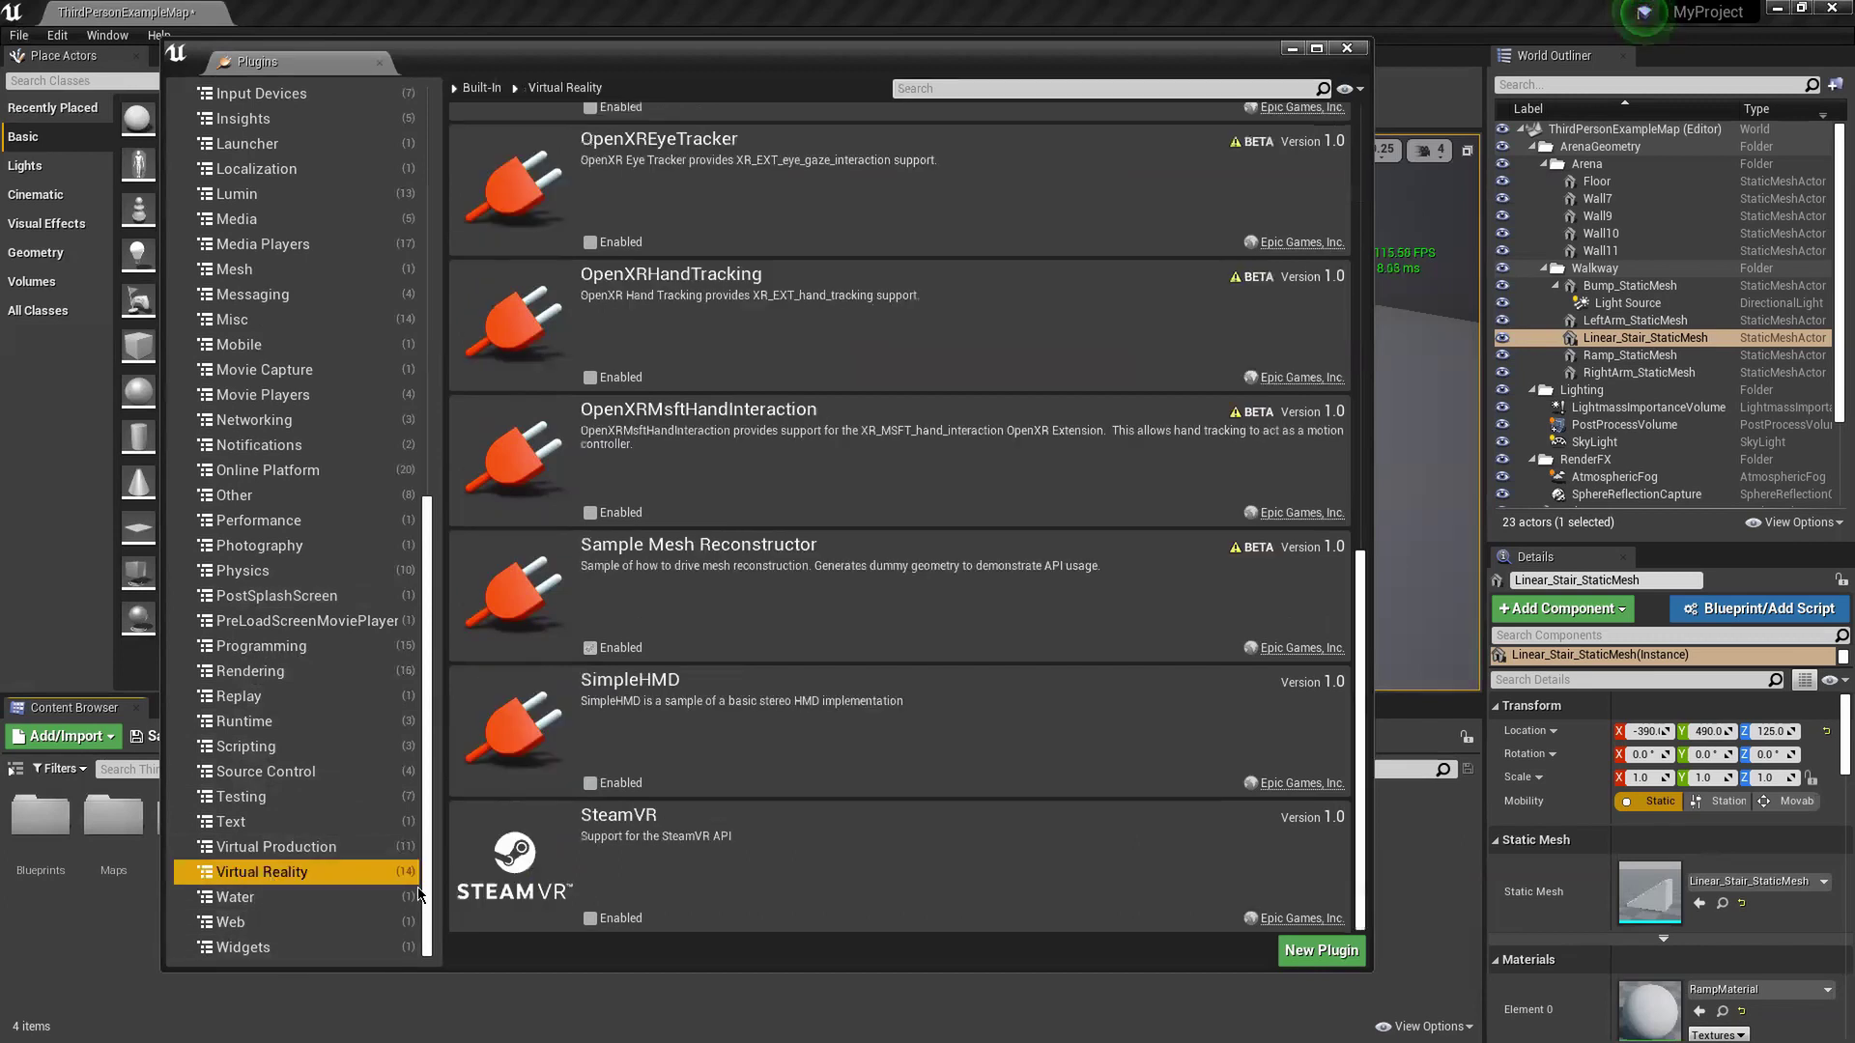
scroll(785, 836, "up", 10)
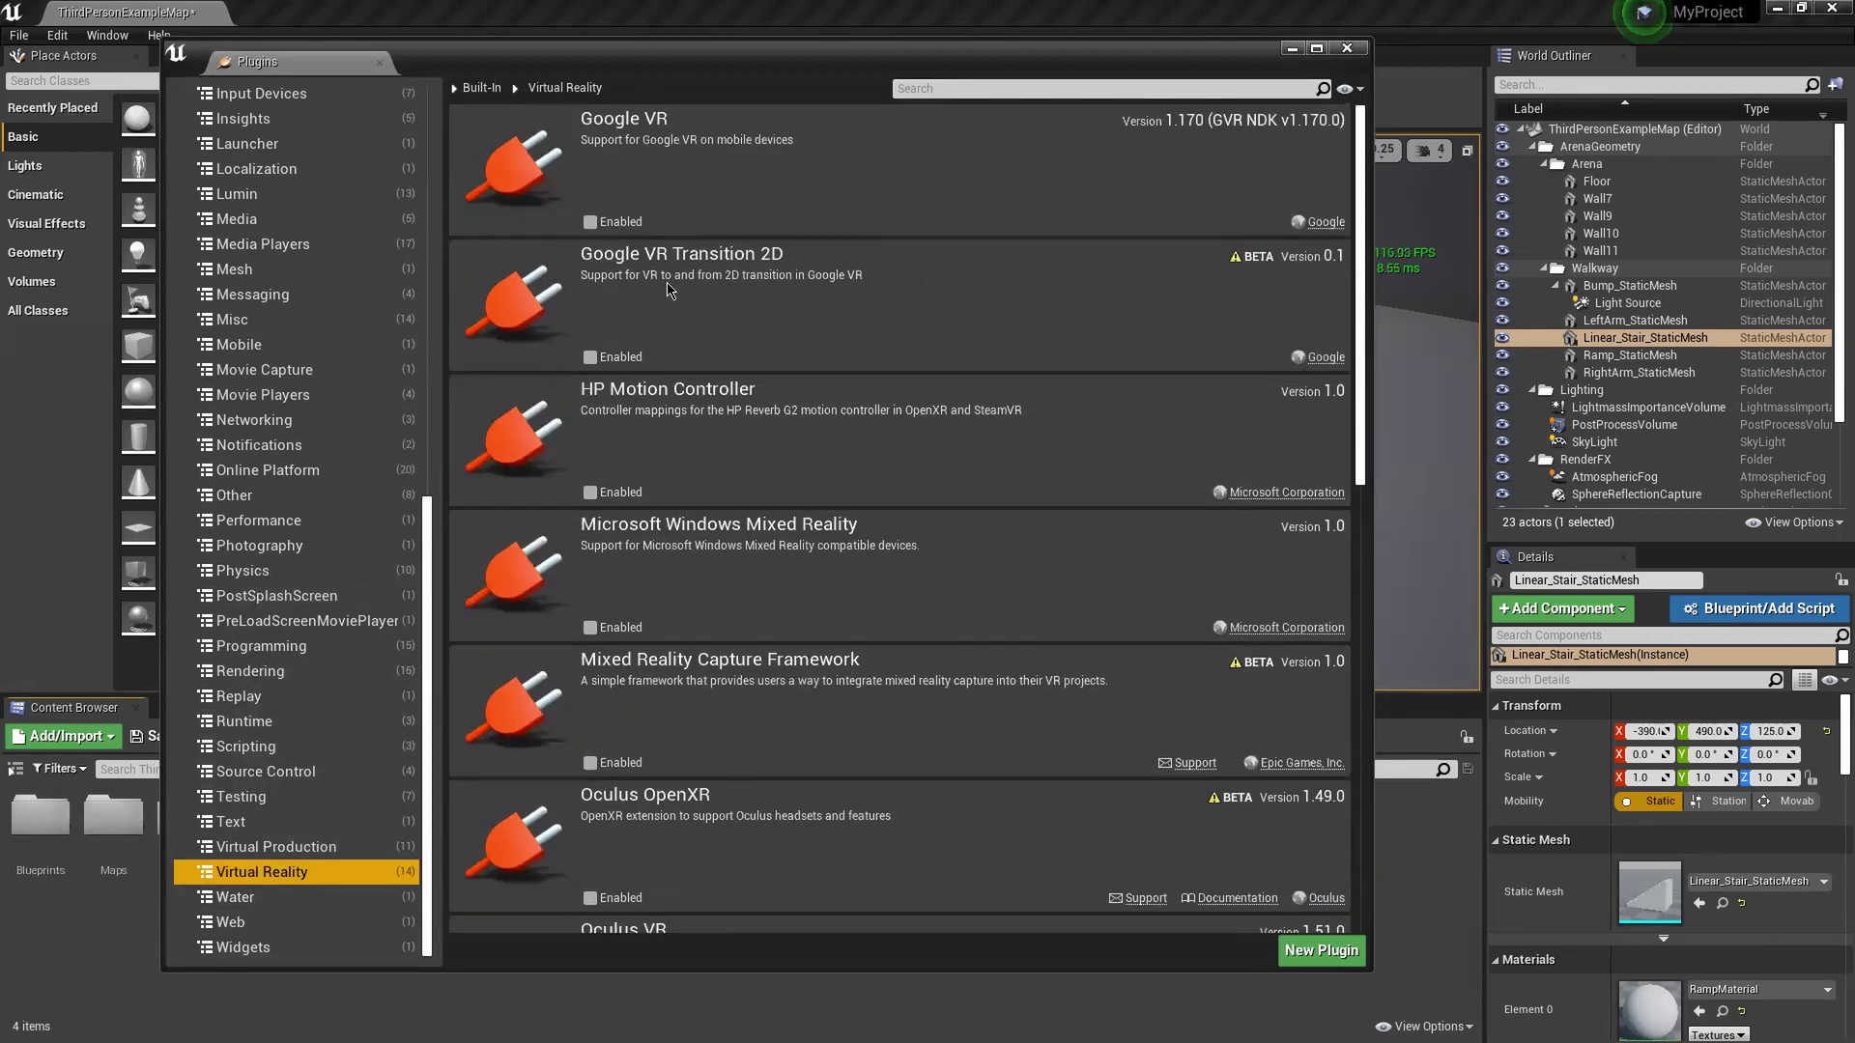
scroll(726, 715, "down", 10)
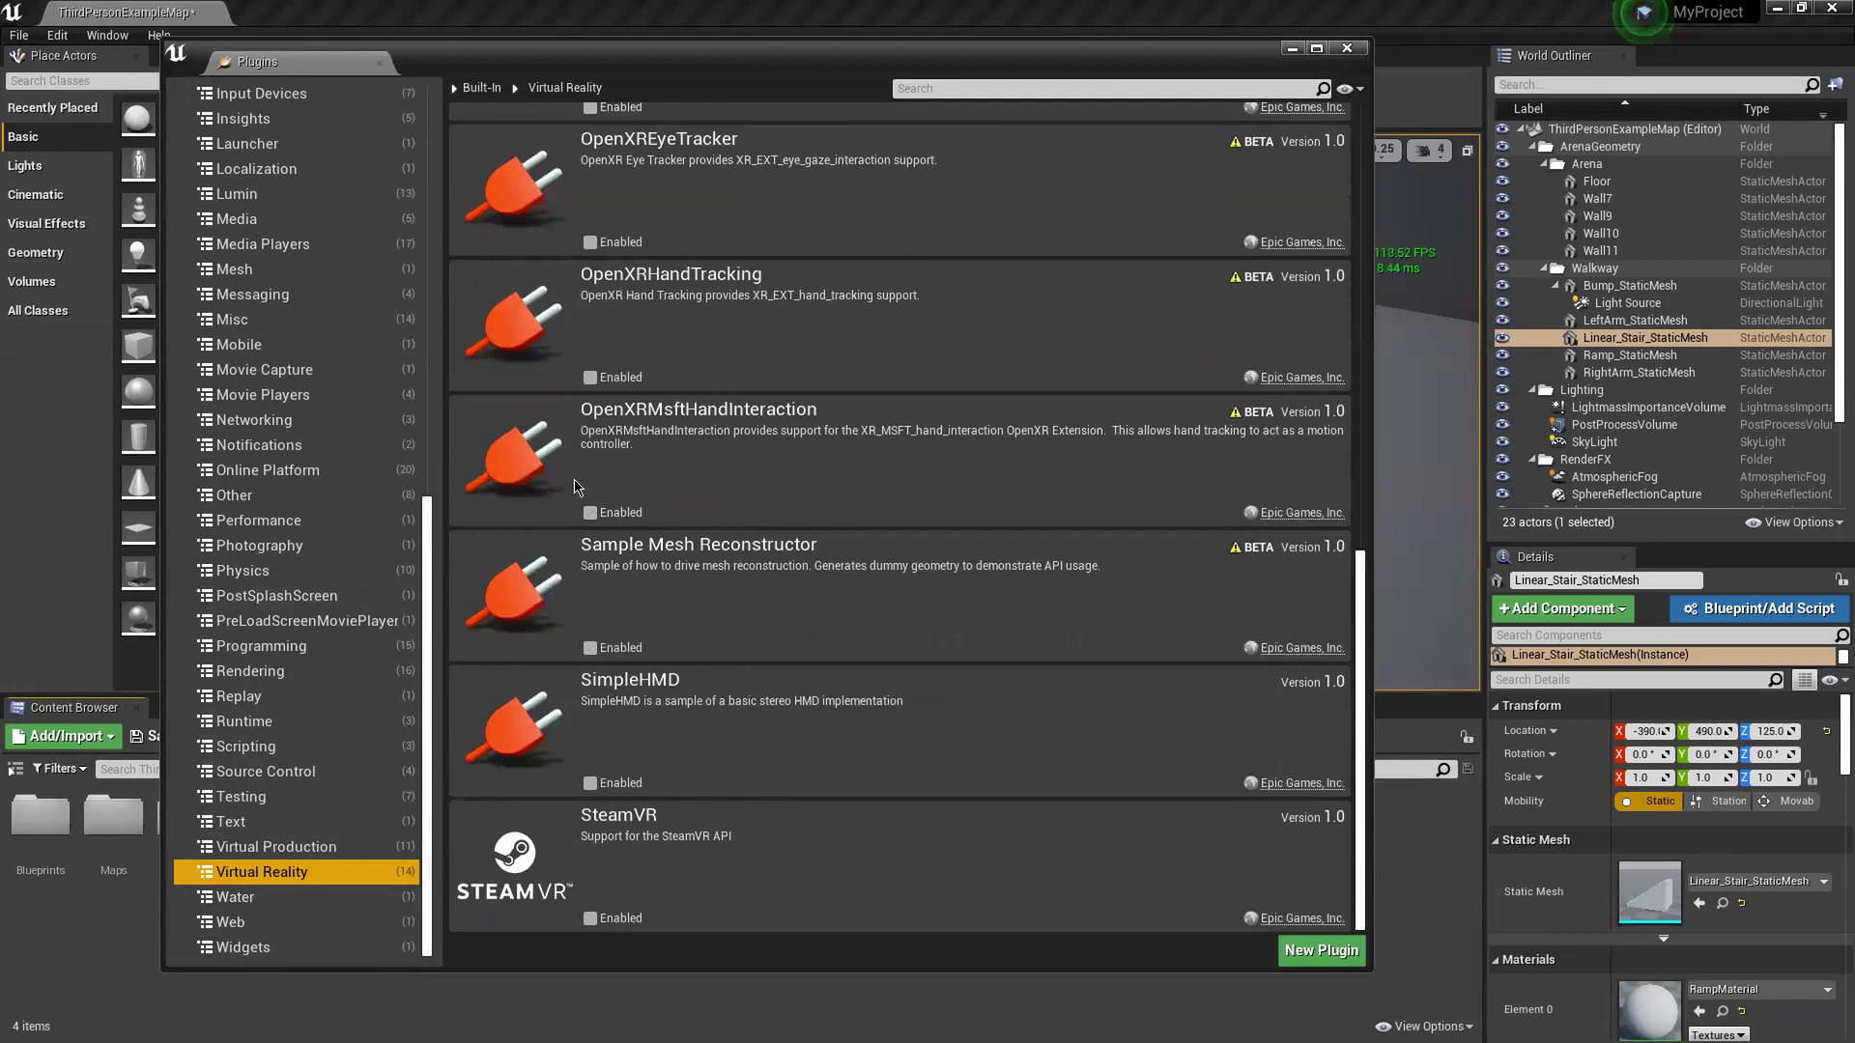
left_click(378, 64)
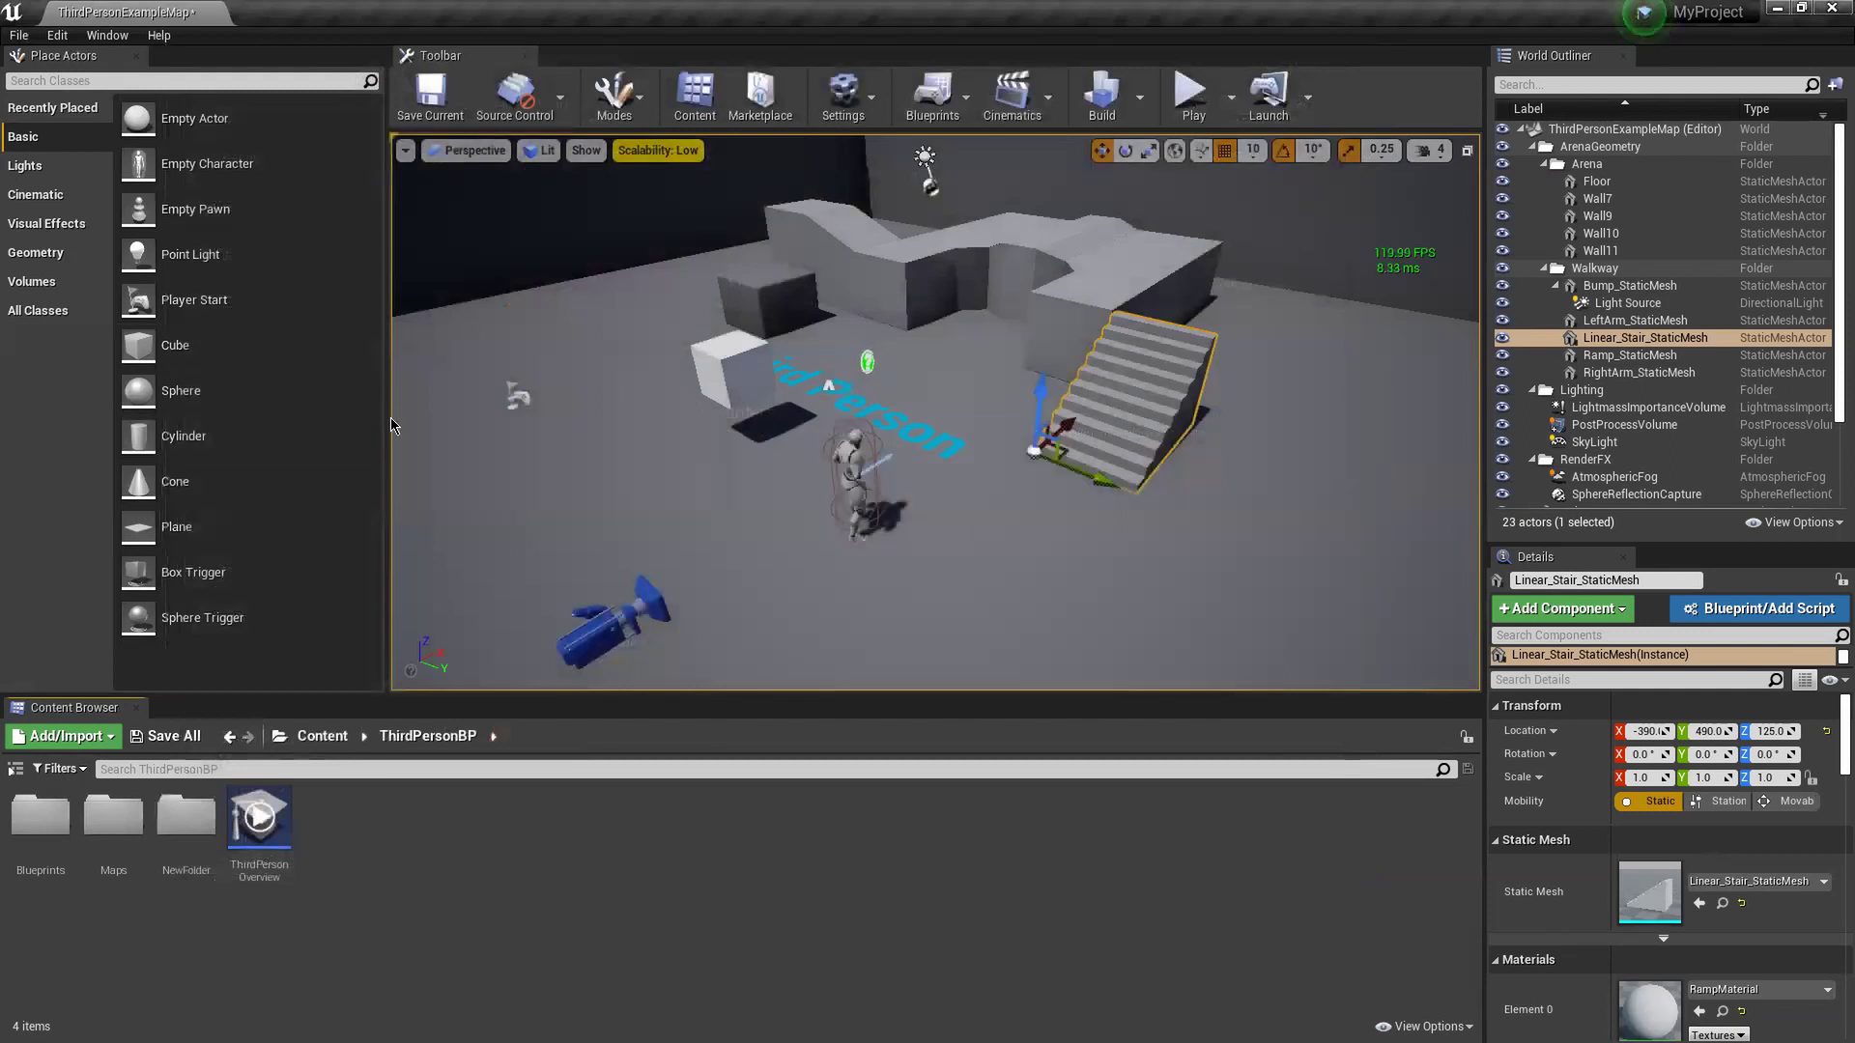
- Narrow the Place Actors panel, move Linear_Stair_StaticMesh along Y to 280, and save the current map
left_click_drag(386, 417, 340, 418)
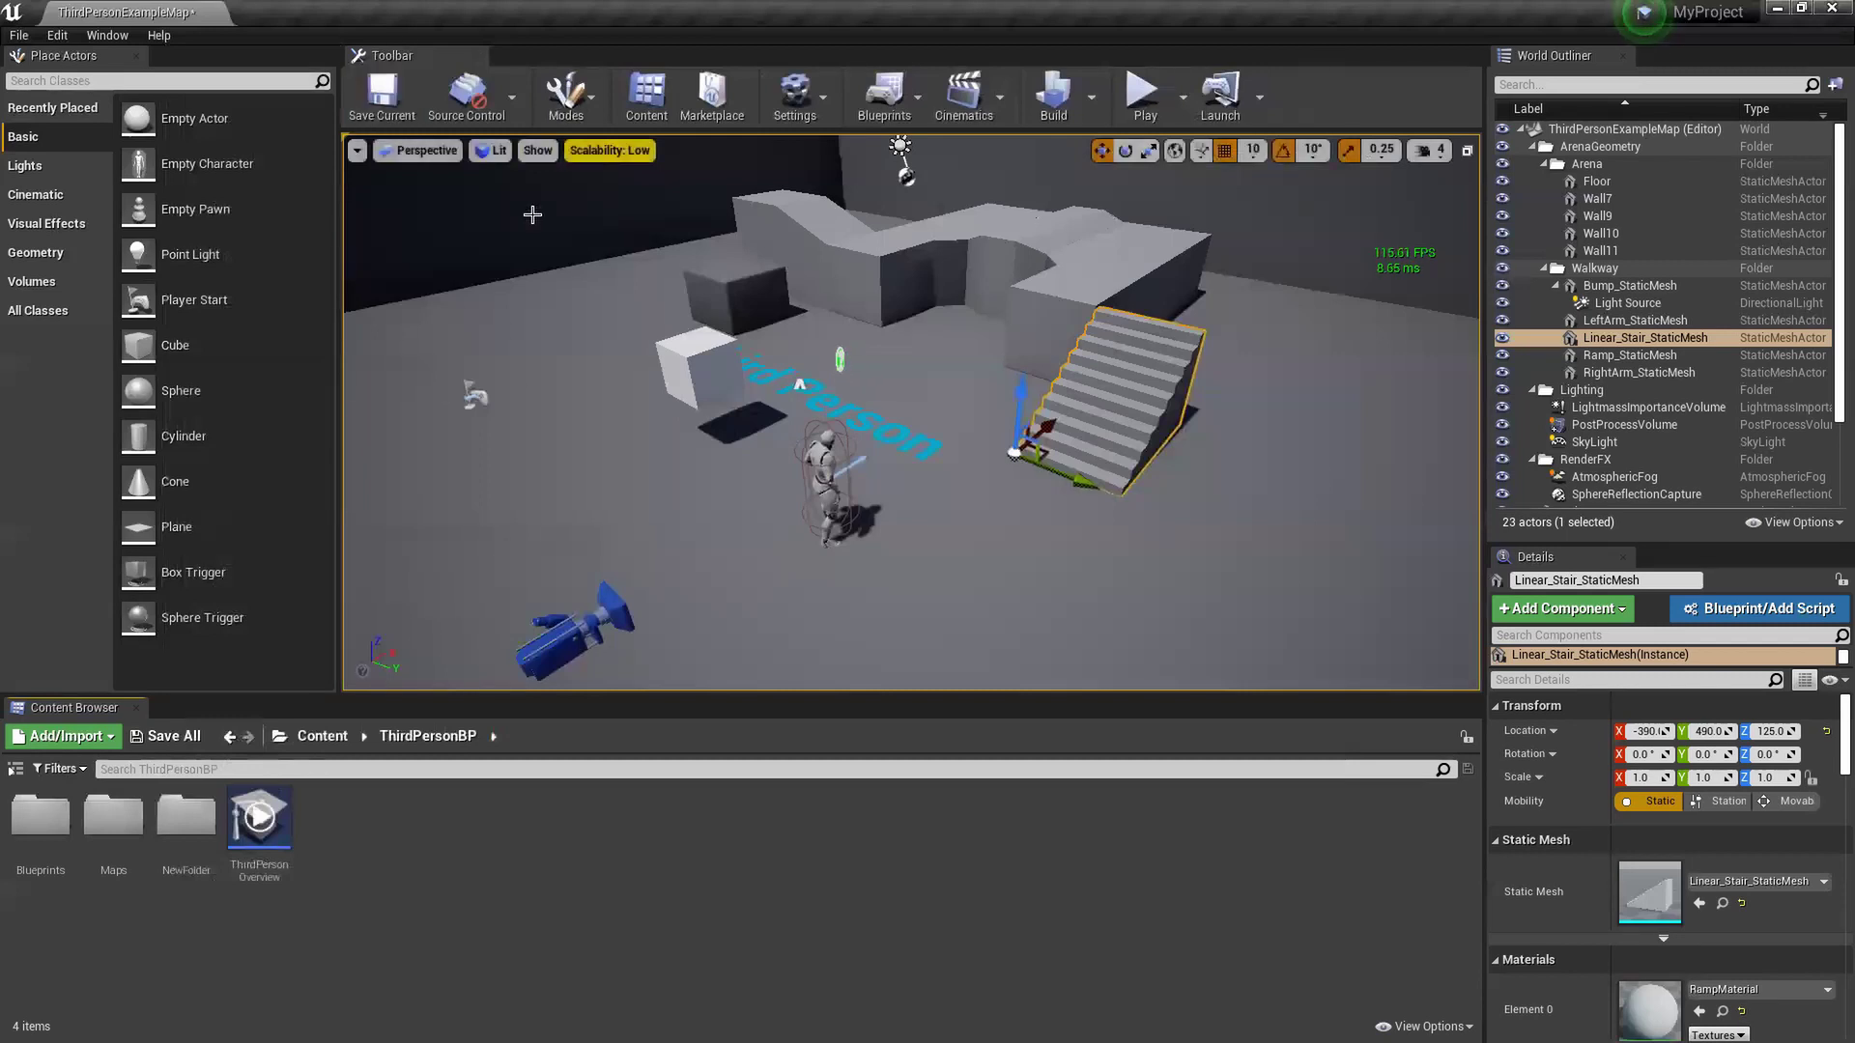
left_click_drag(1072, 483, 972, 468)
left_click(381, 92)
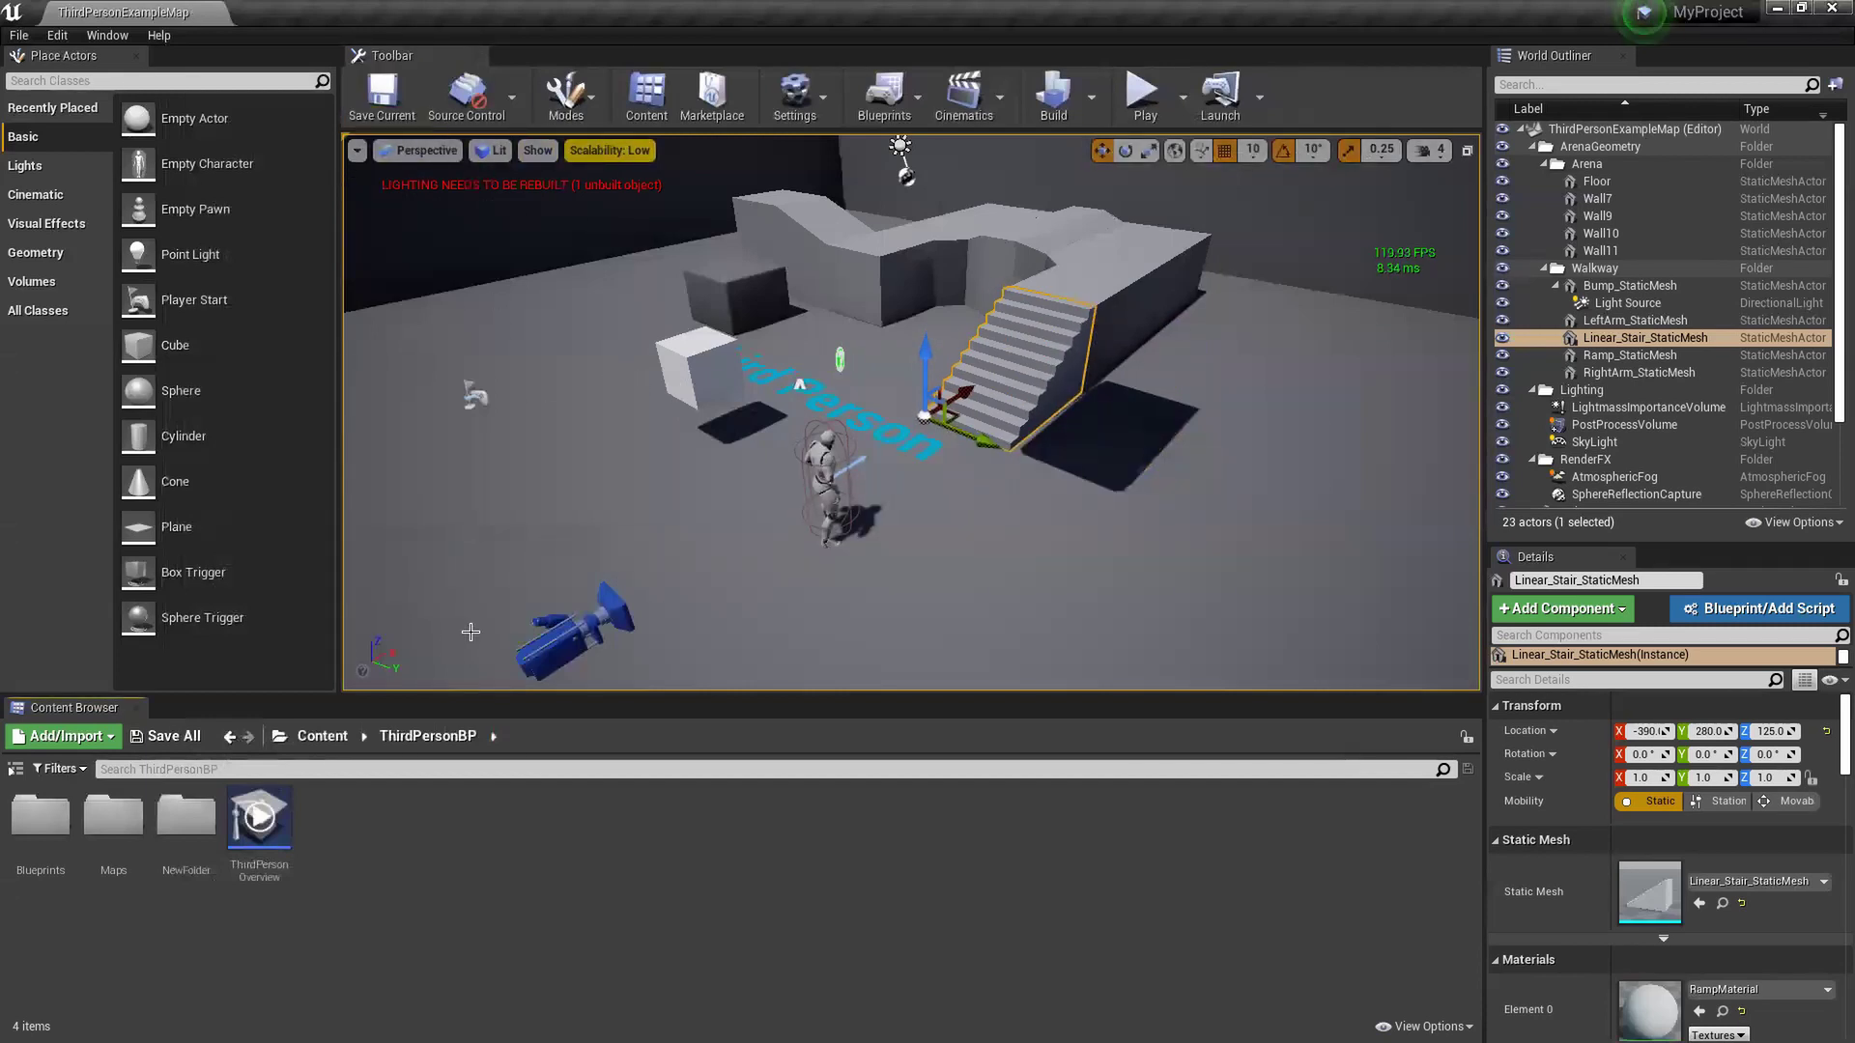
left_click(101, 36)
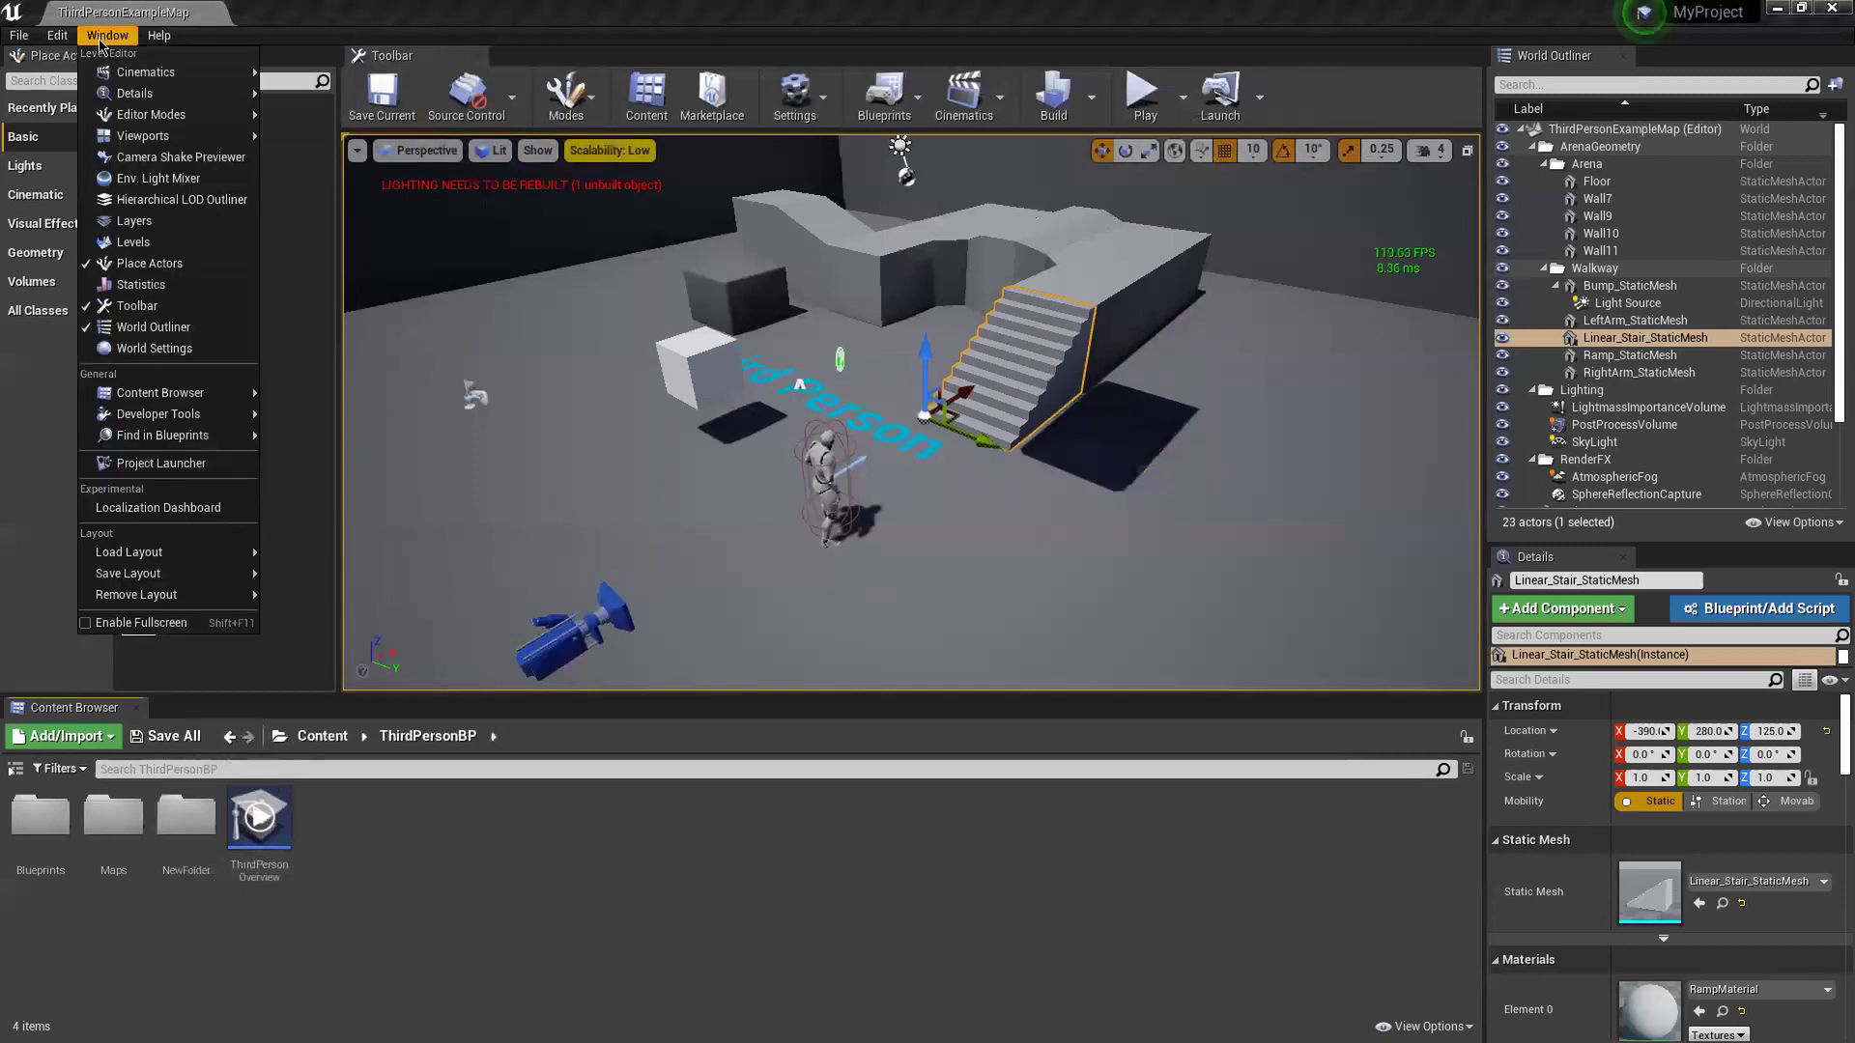
mouse_move(120, 116)
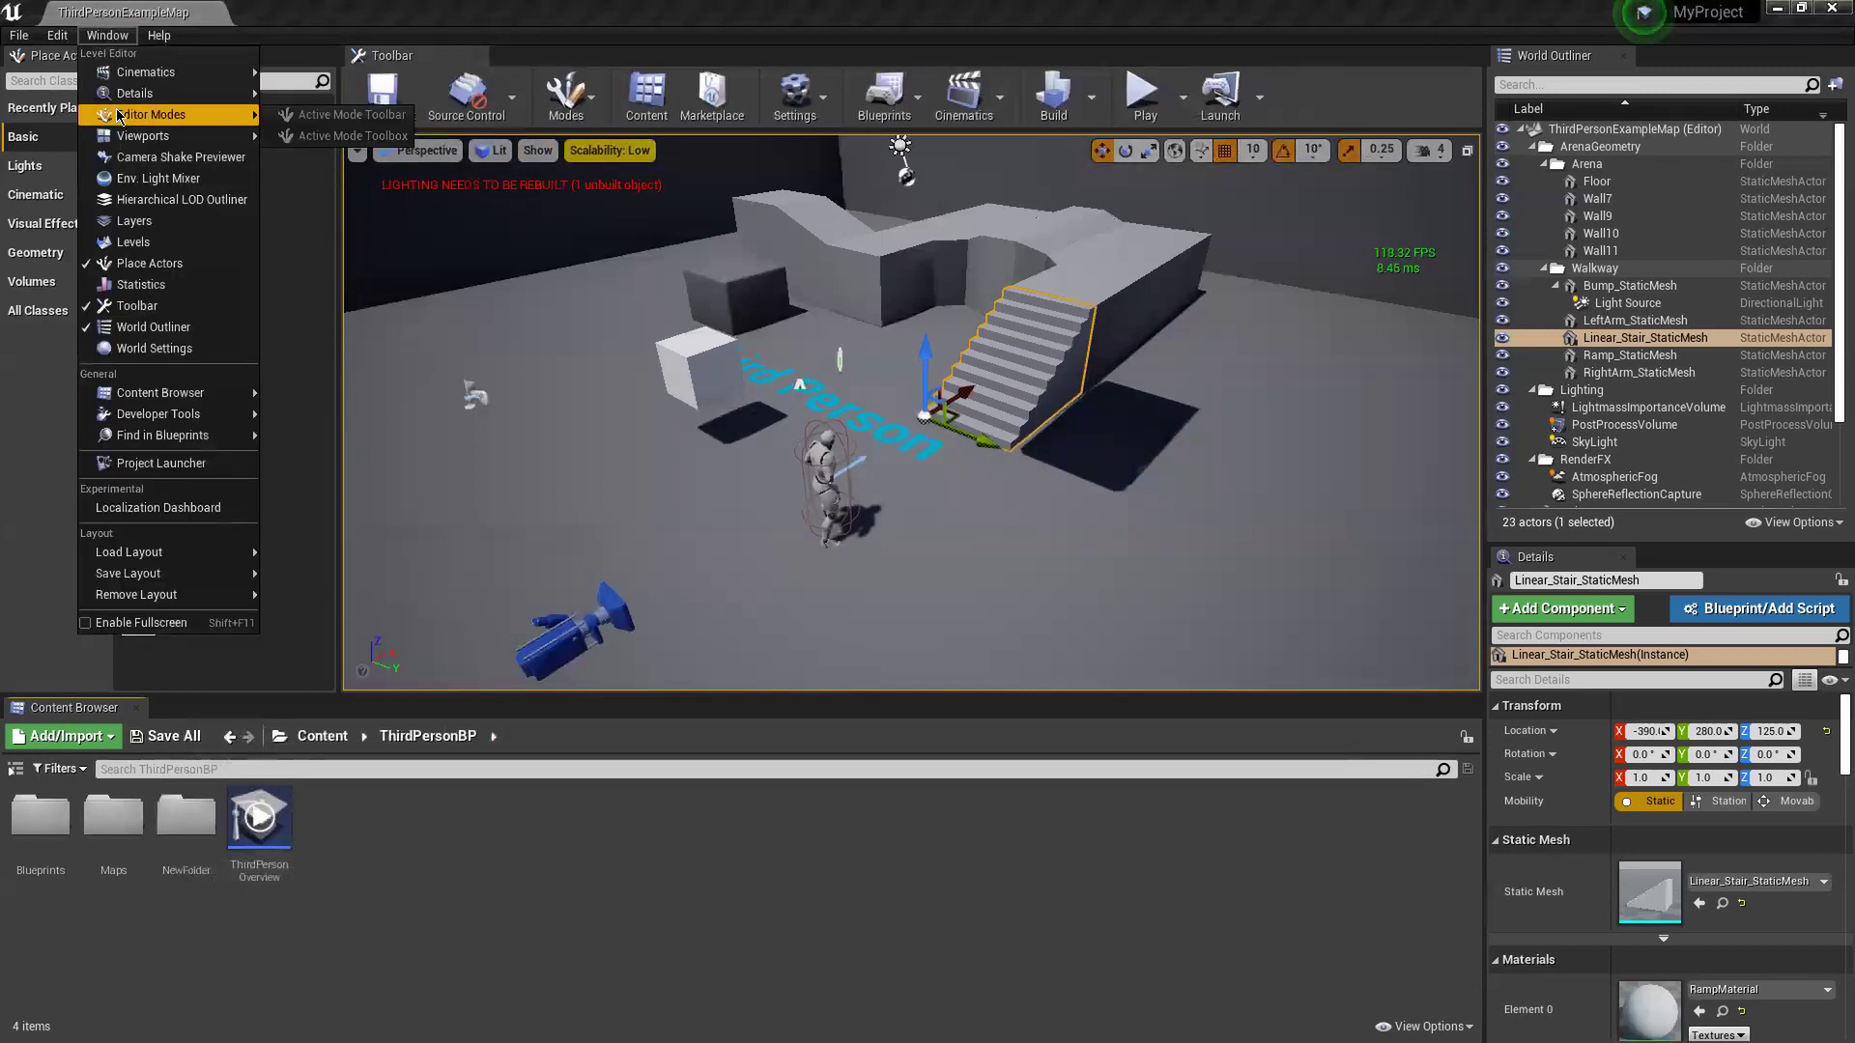
left_click(231, 983)
key("alt+Tab")
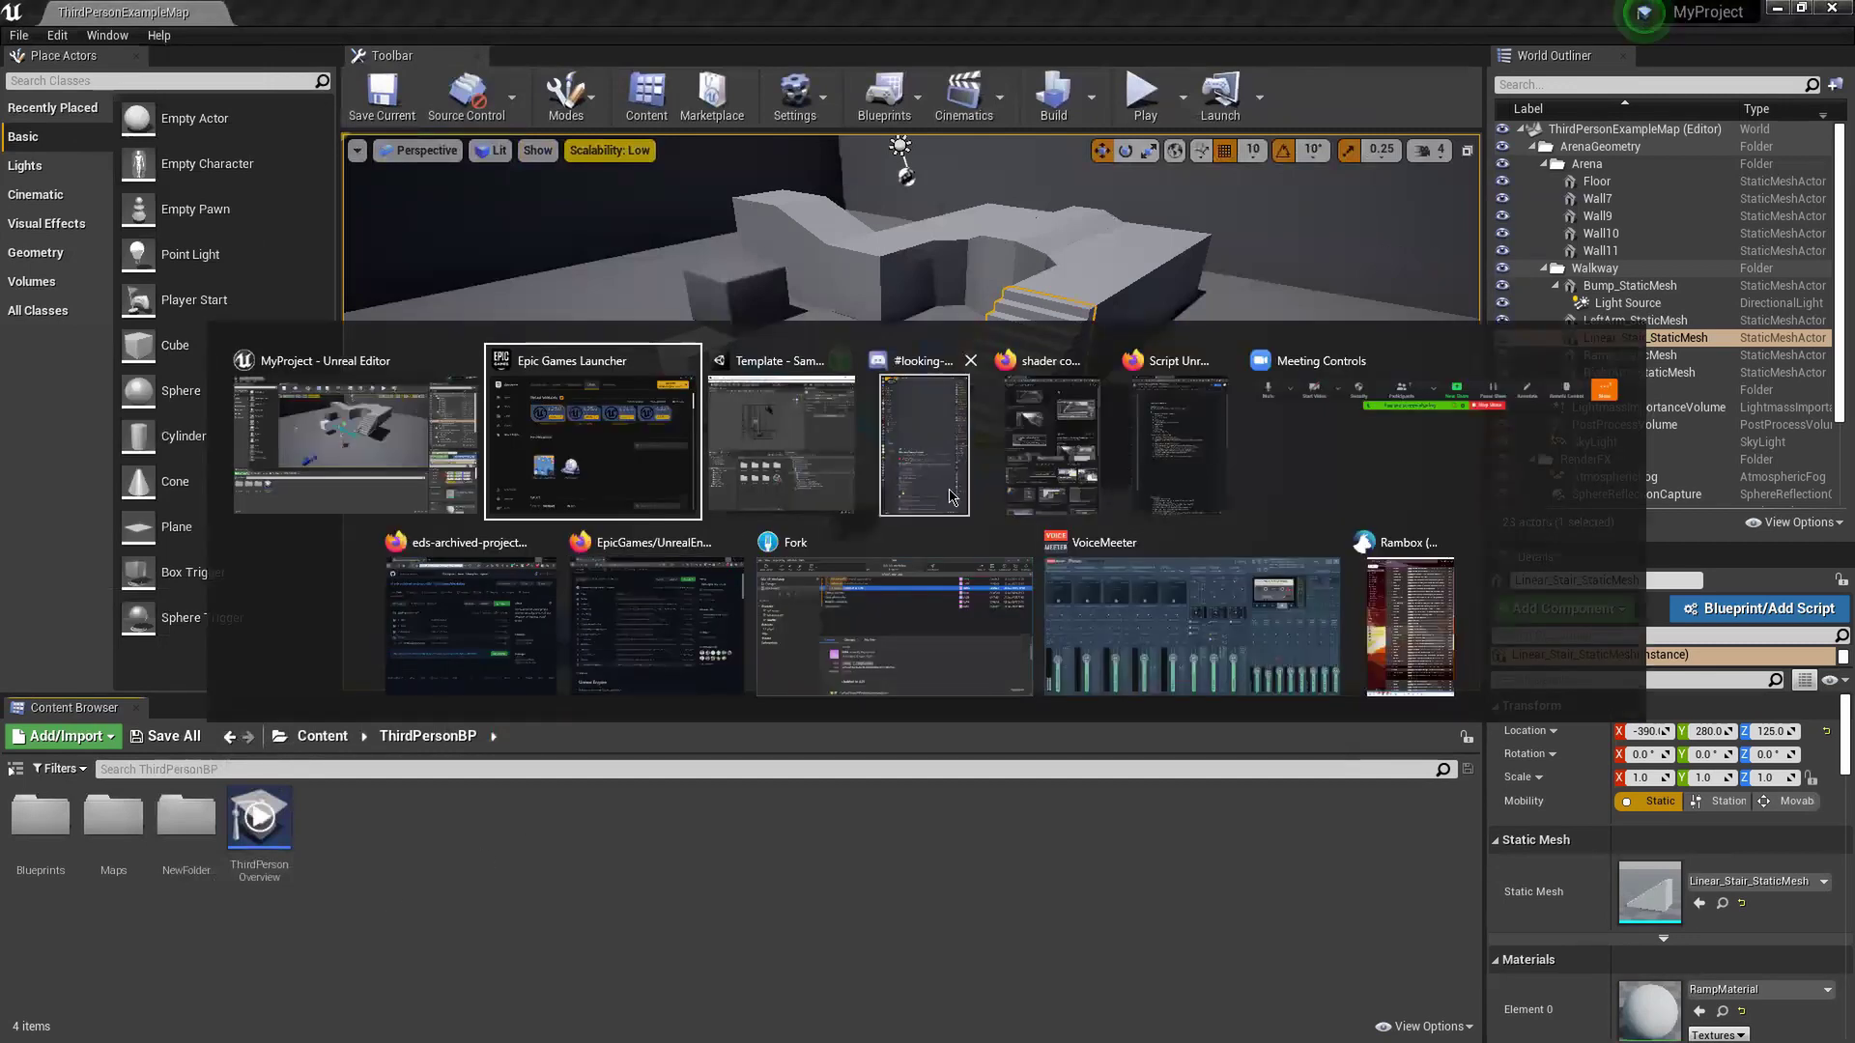
left_click(1197, 449)
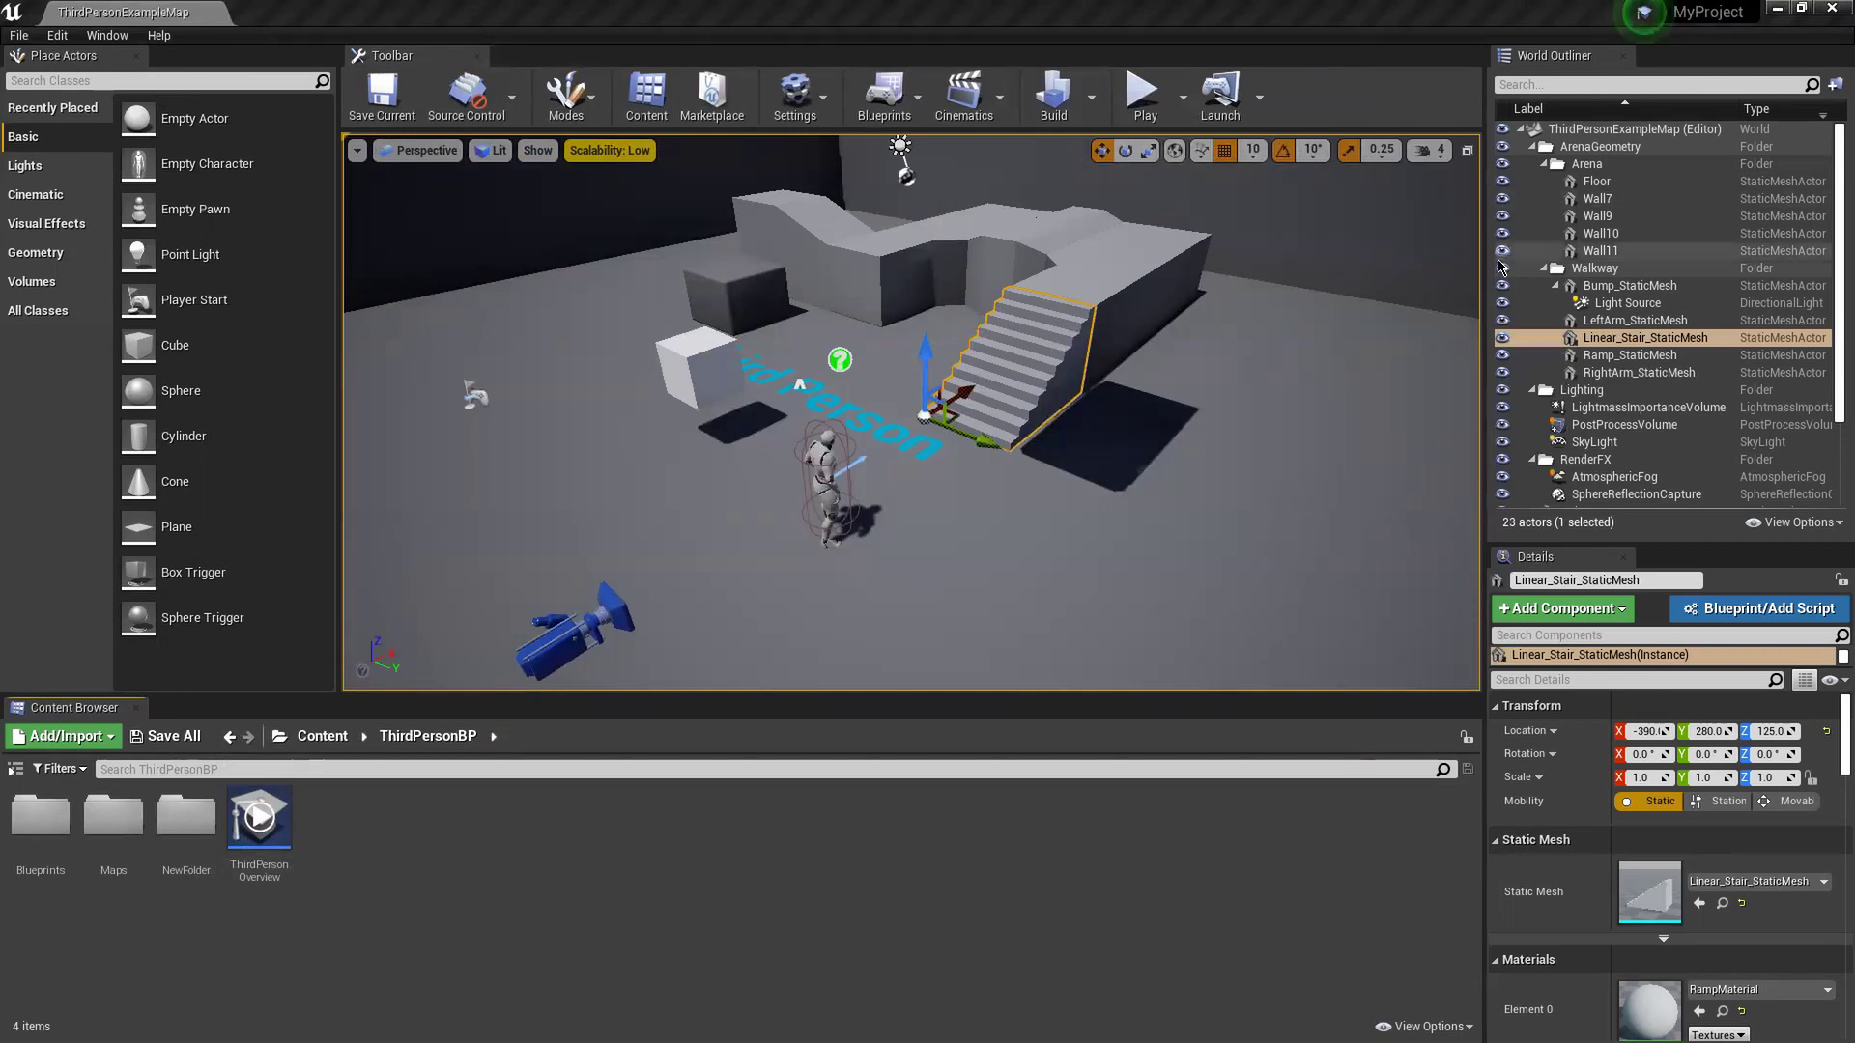
left_click(1332, 263)
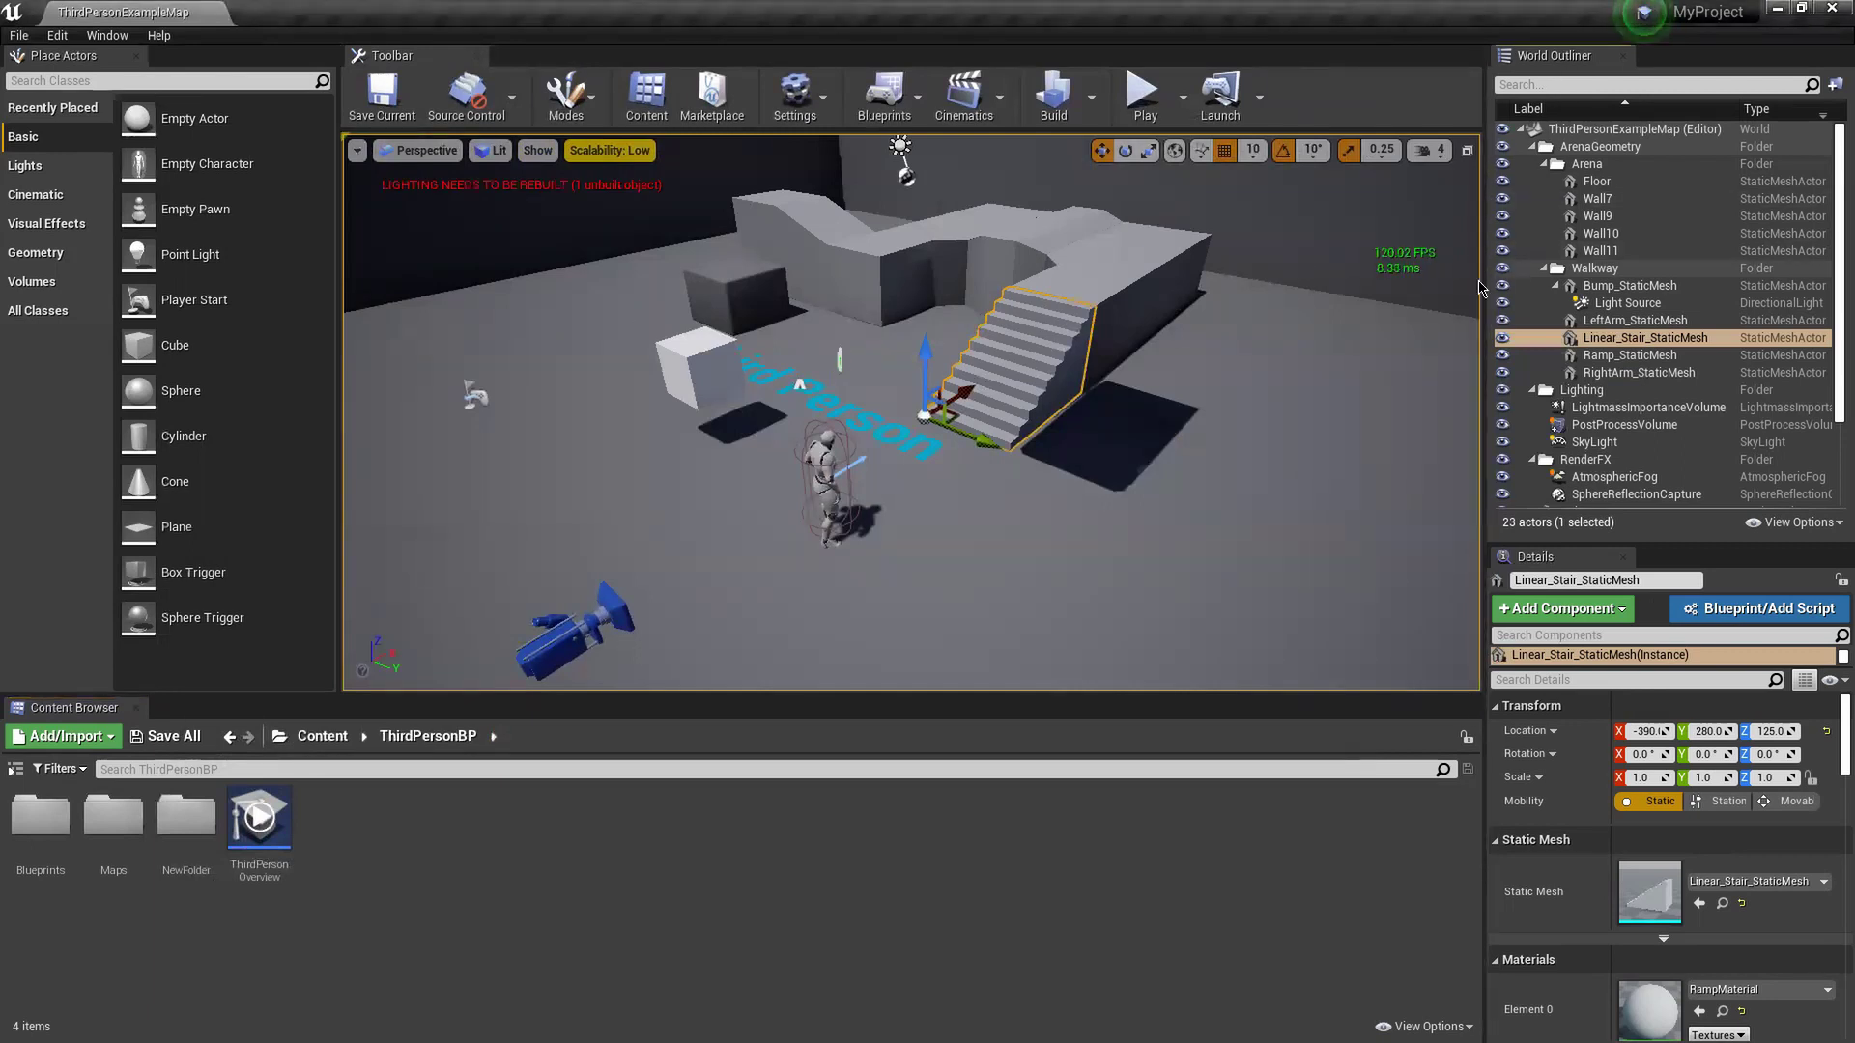
- Dock Details and World Settings as tabs beside World Outliner in a widened panel, and expand Selected GameMode in World Settings
left_click_drag(1484, 282, 1128, 286)
left_click_drag(1184, 559, 1164, 68)
left_click(107, 35)
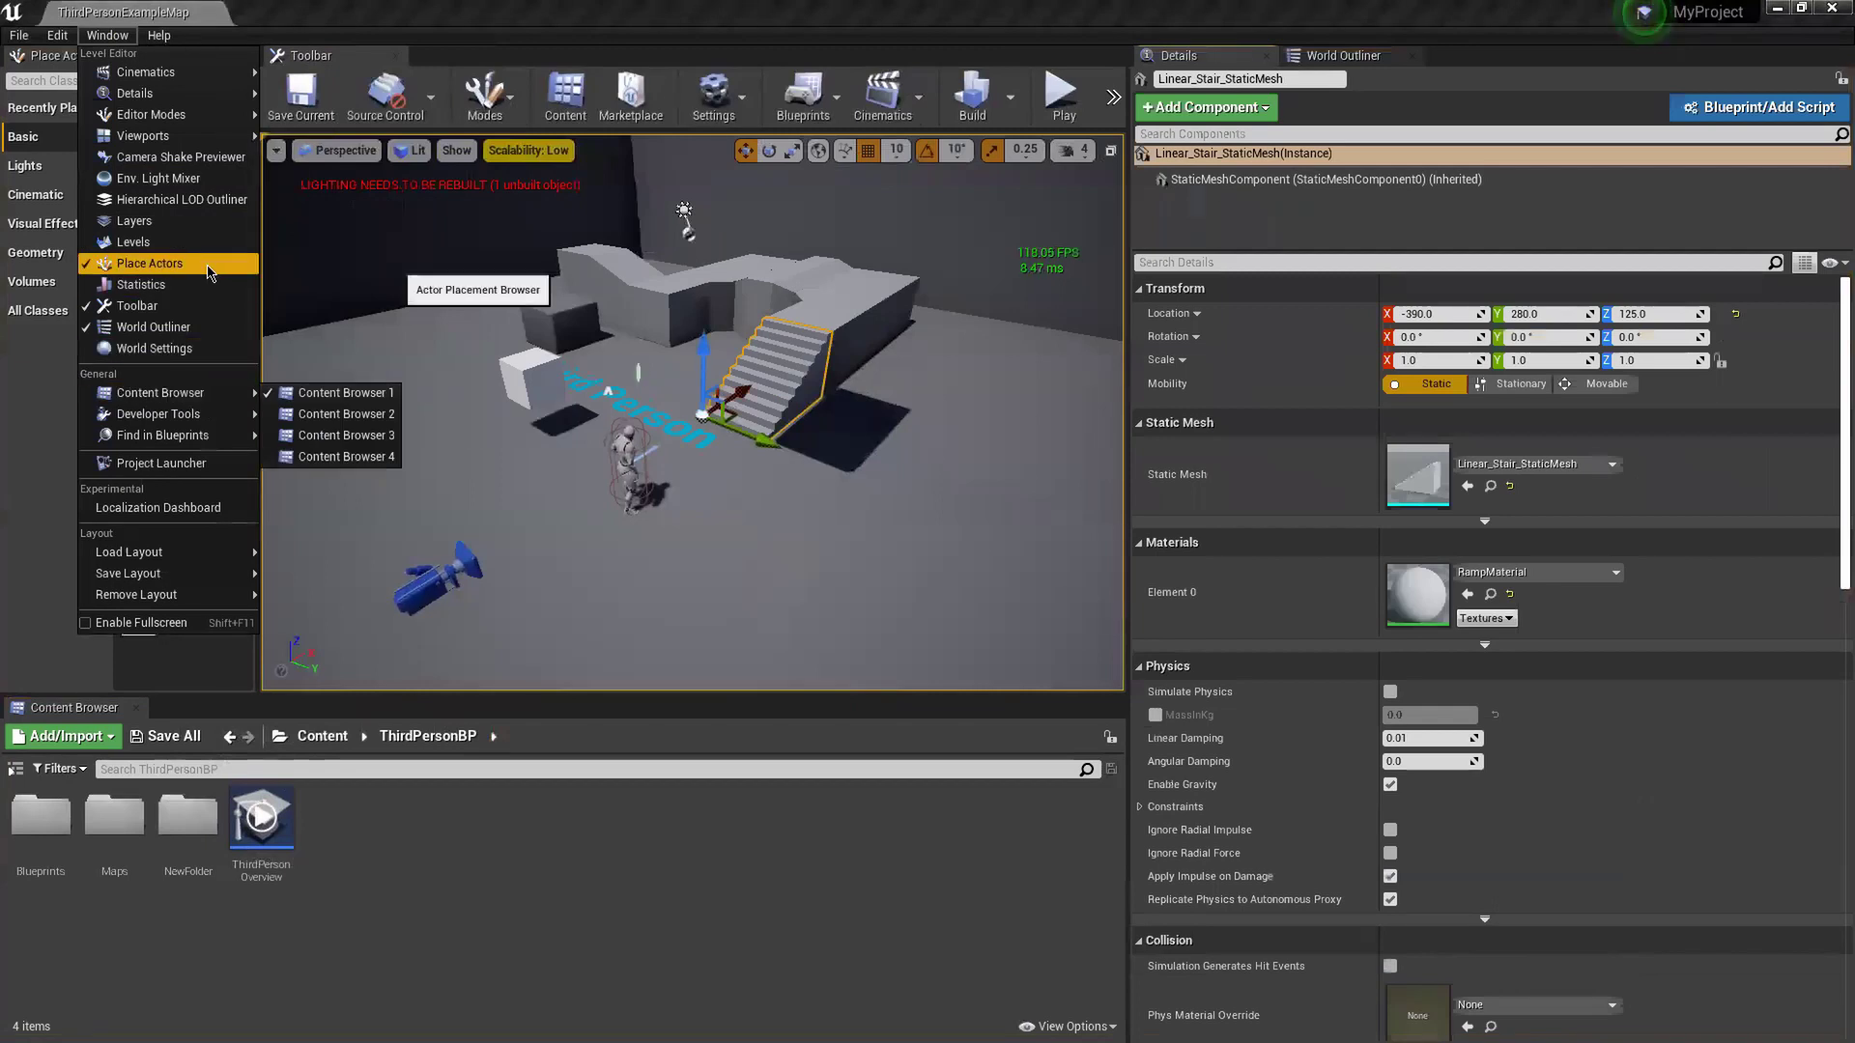
left_click(207, 349)
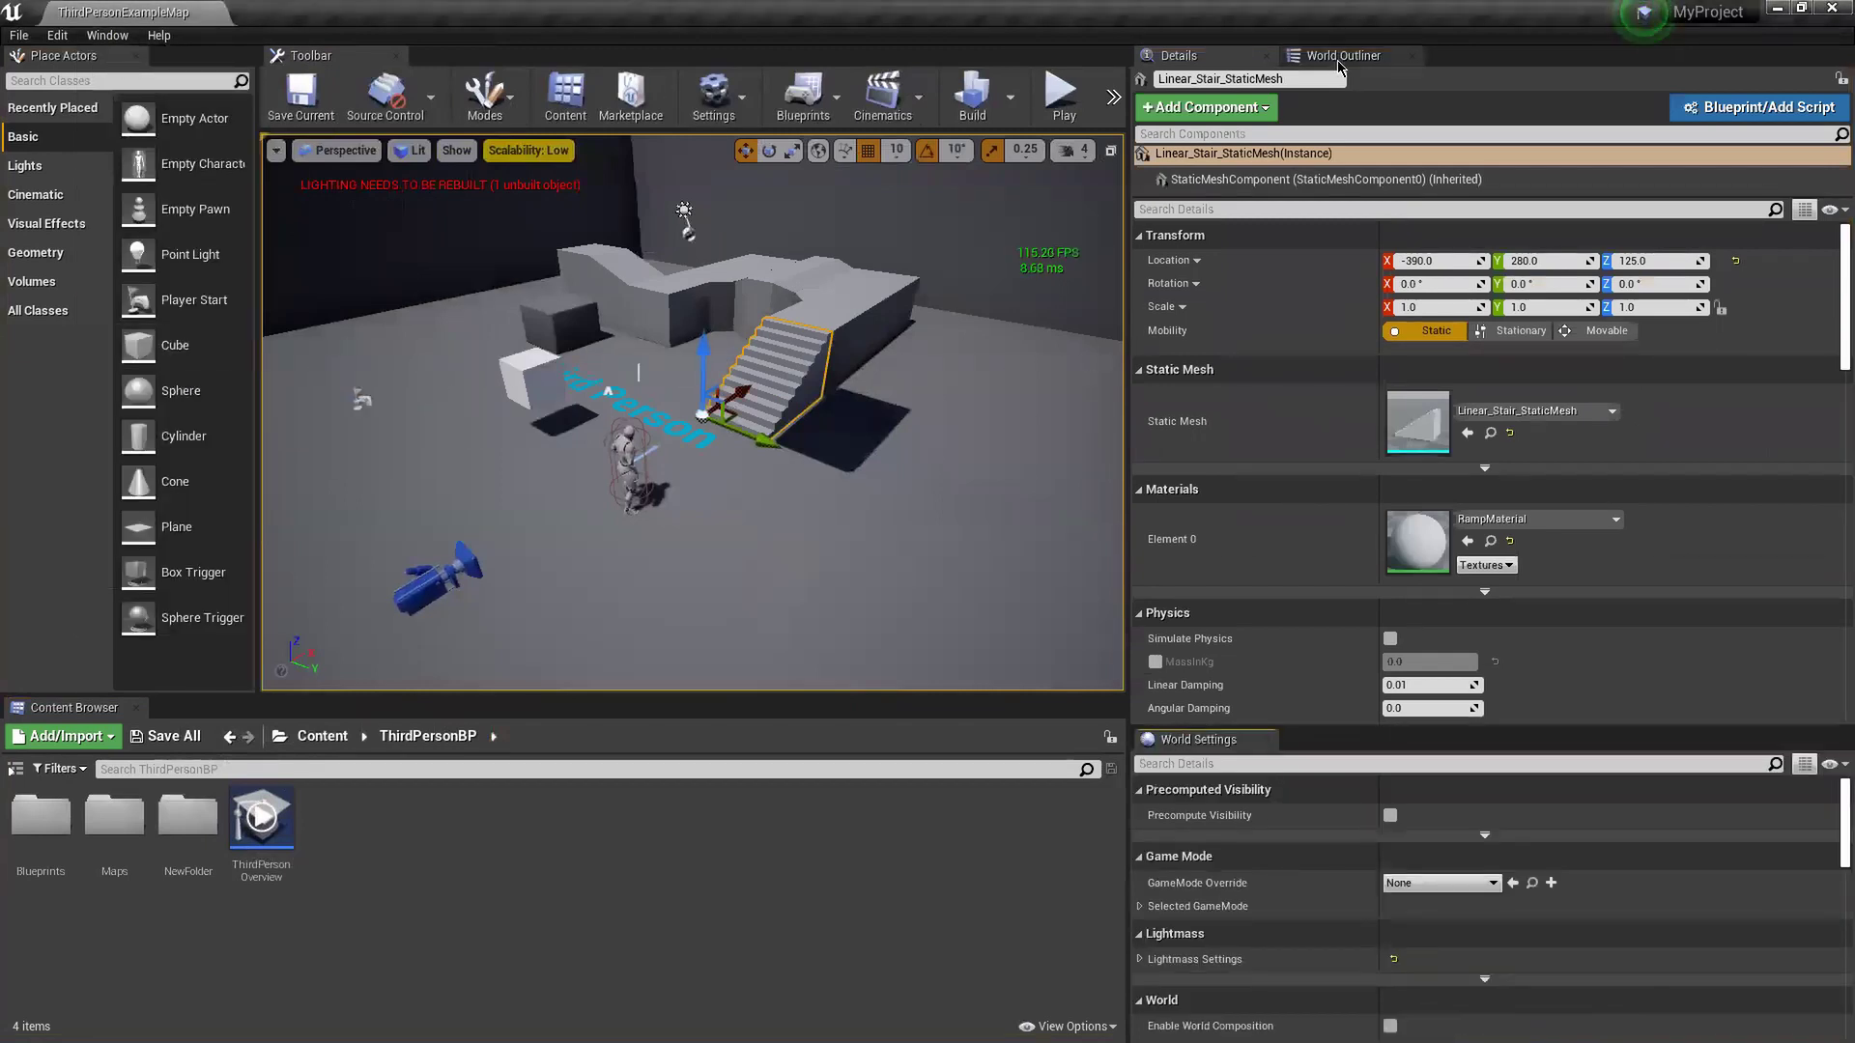
left_click_drag(1224, 752, 1488, 55)
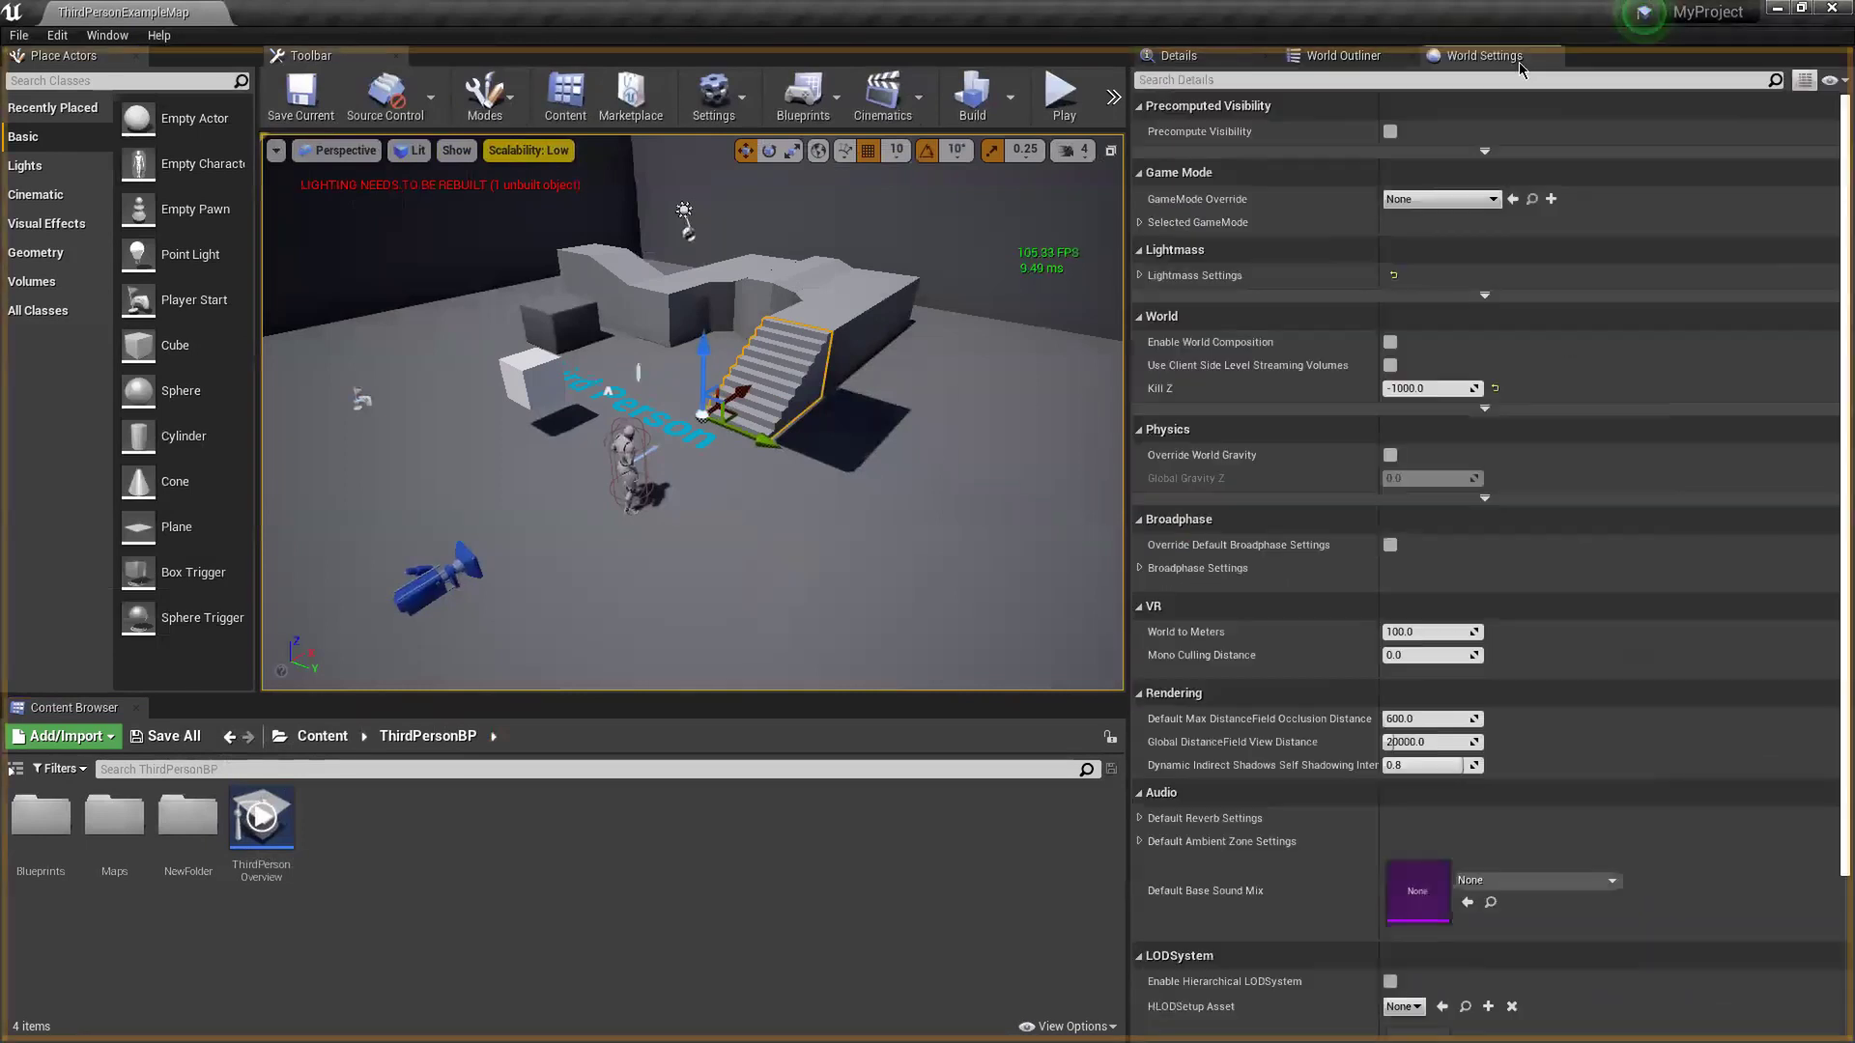
left_click(1141, 223)
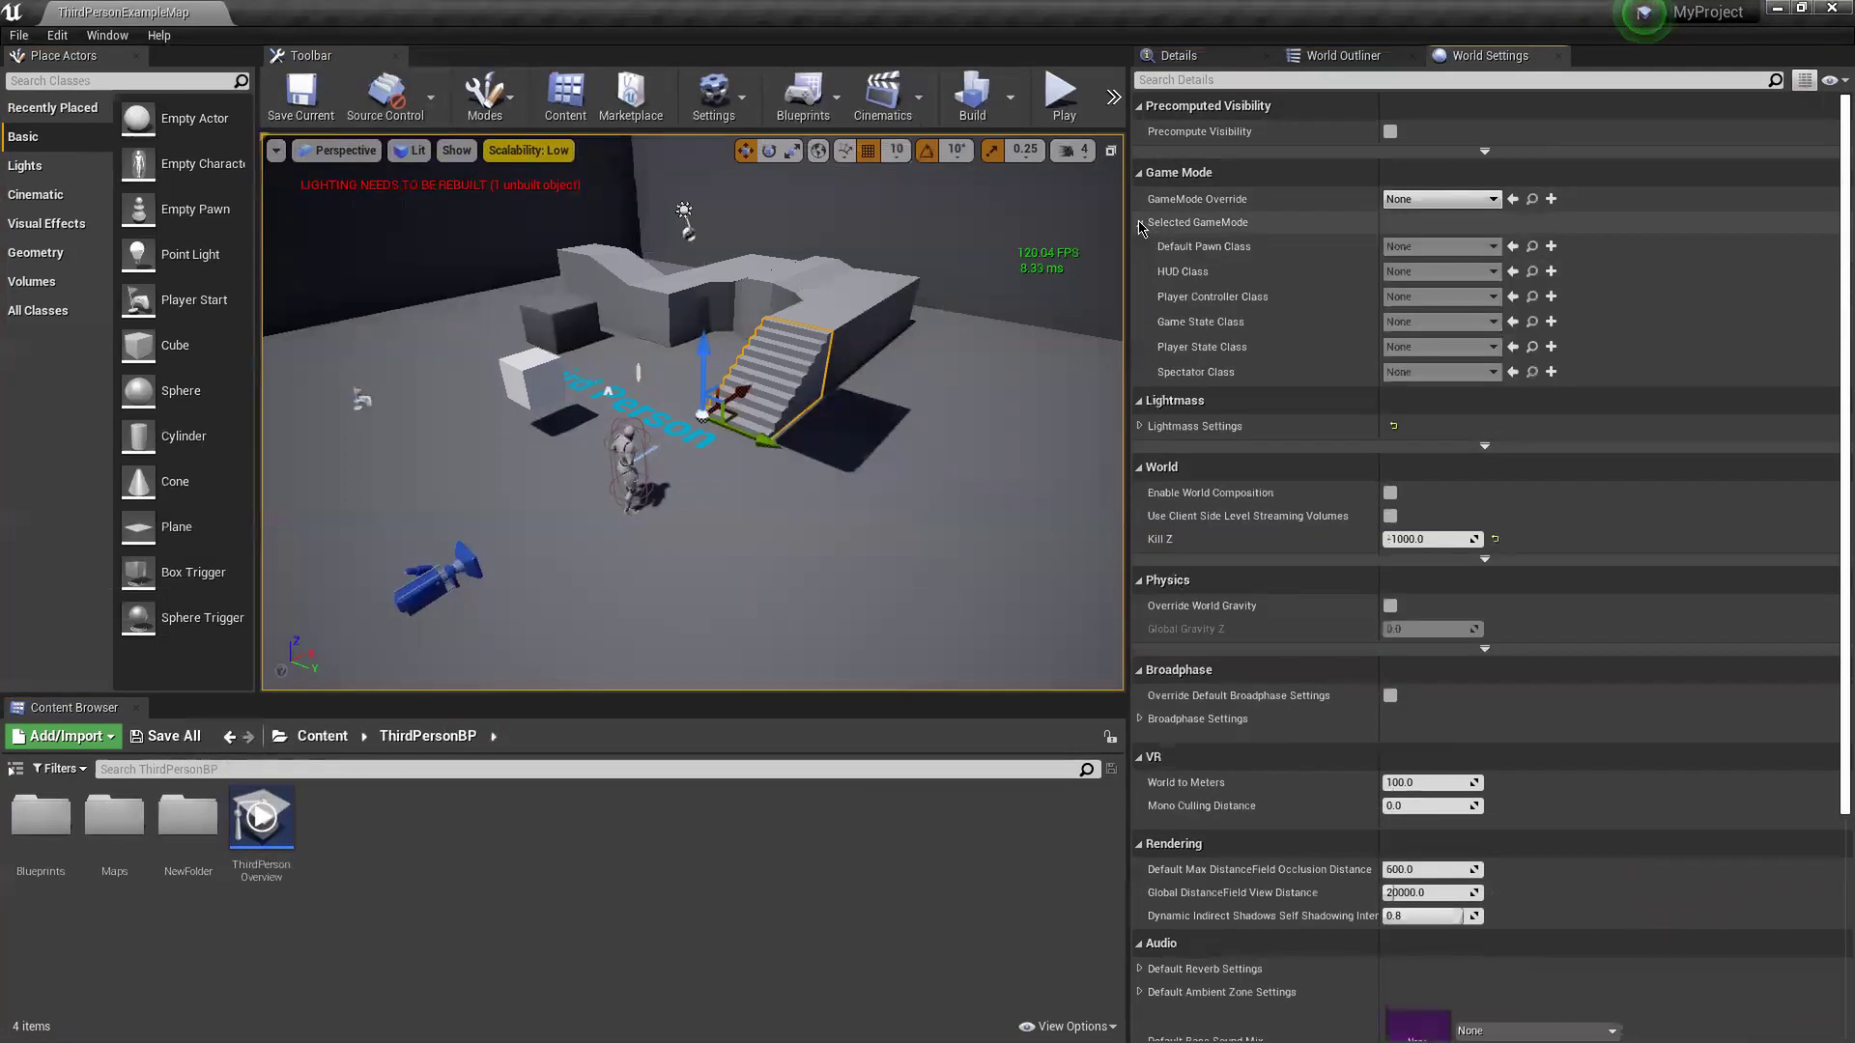
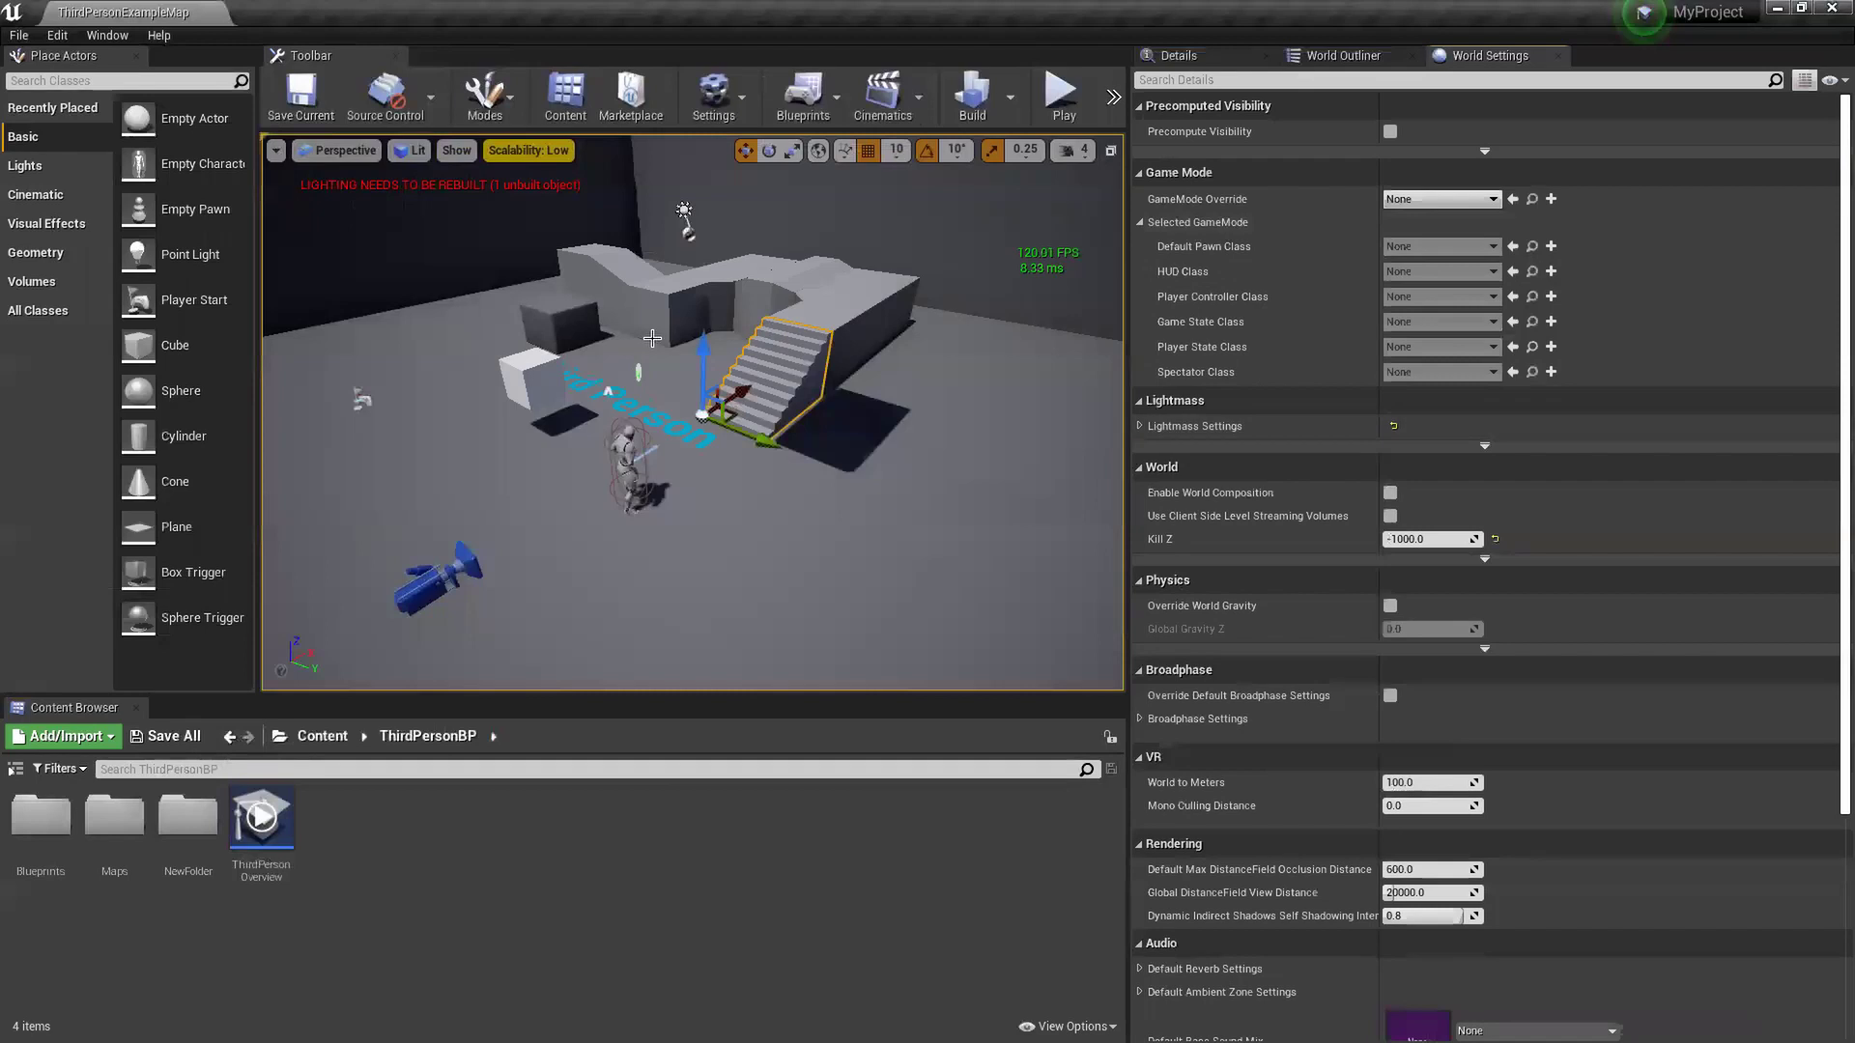
- Review the default game mode, its selected classes and the available game modes in the project's Maps & Modes settings, then close Project Settings
left_click(58, 36)
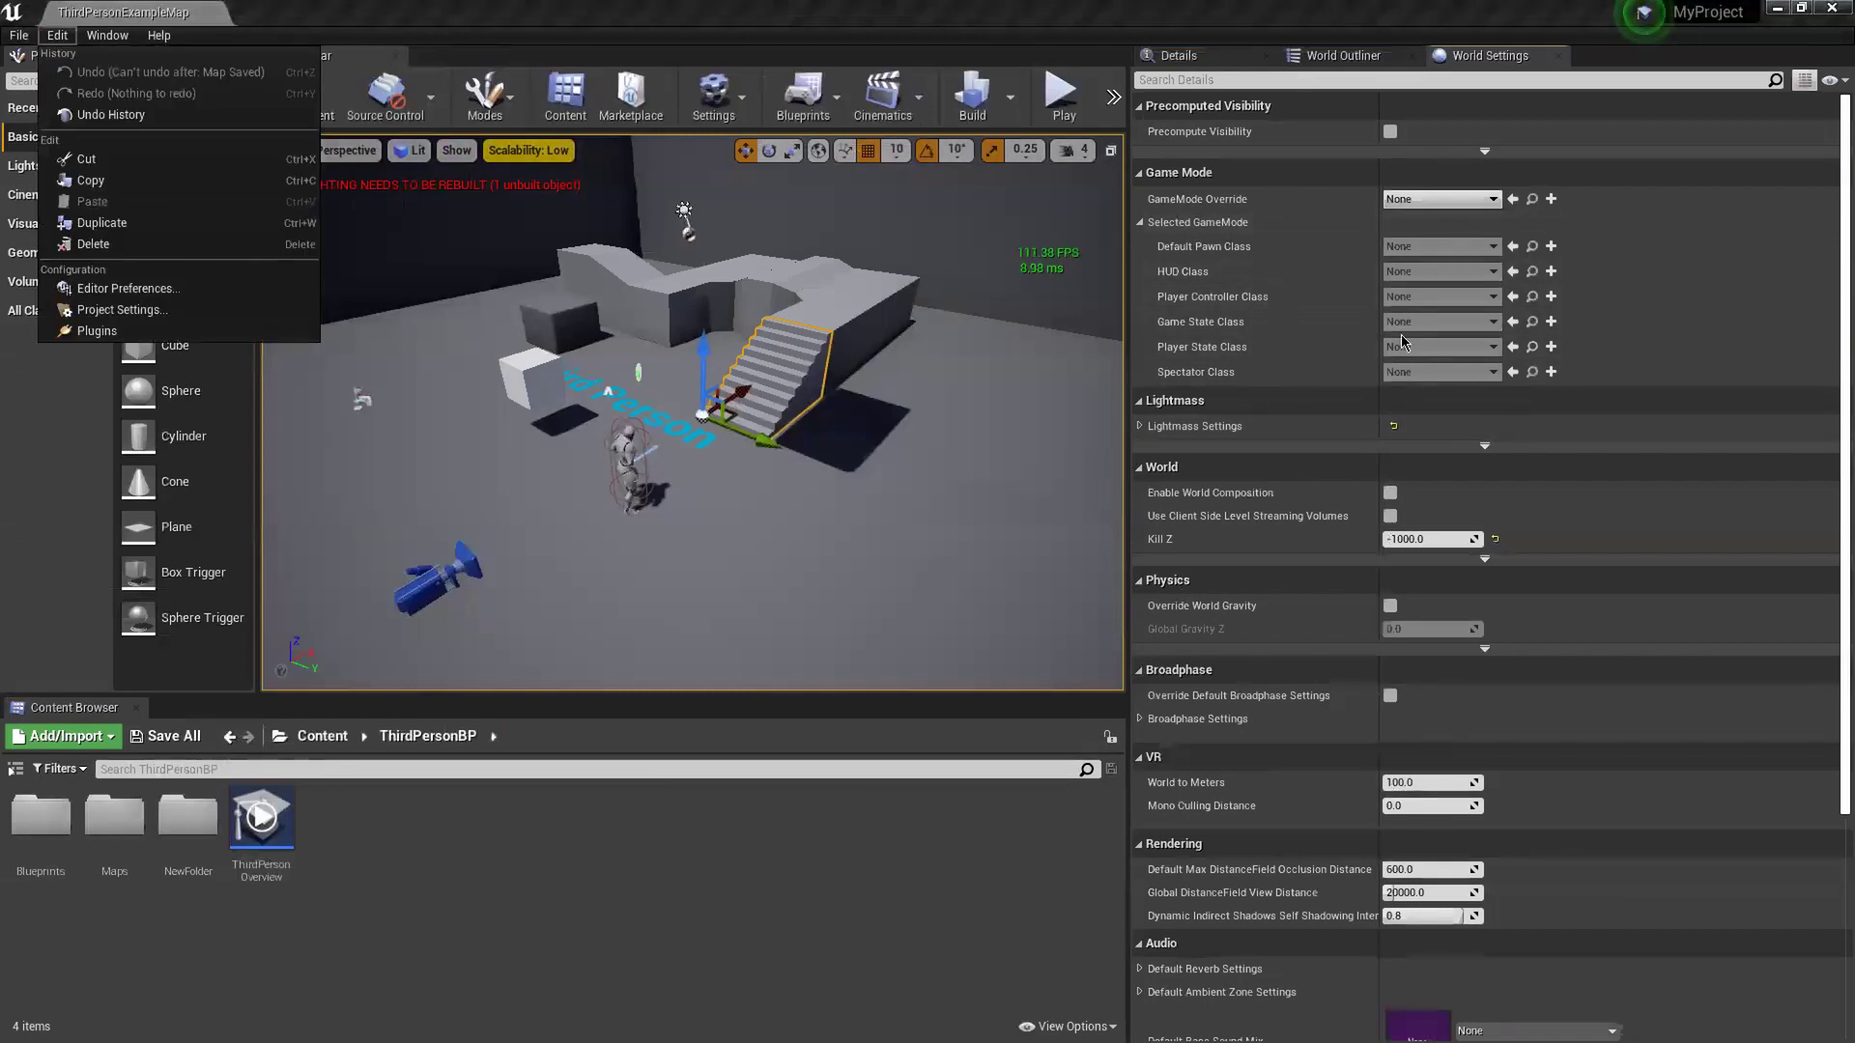
left_click(155, 310)
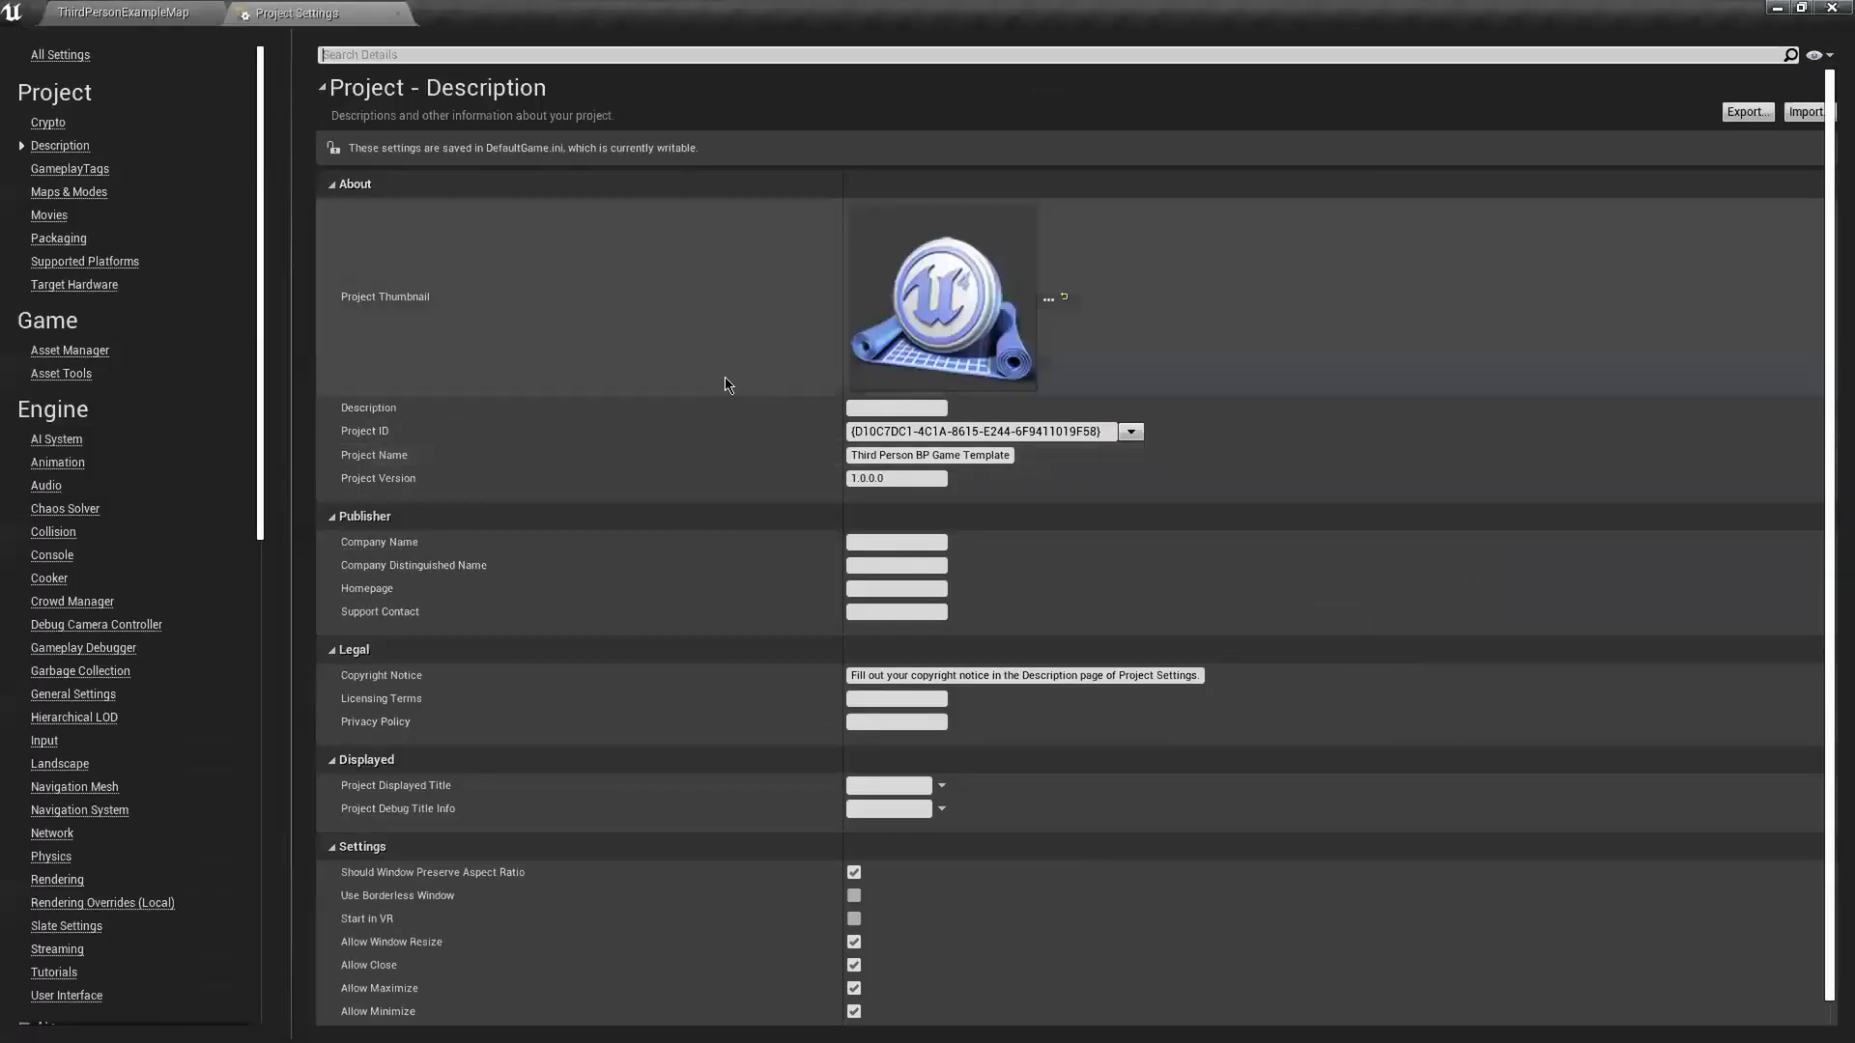
left_click(71, 195)
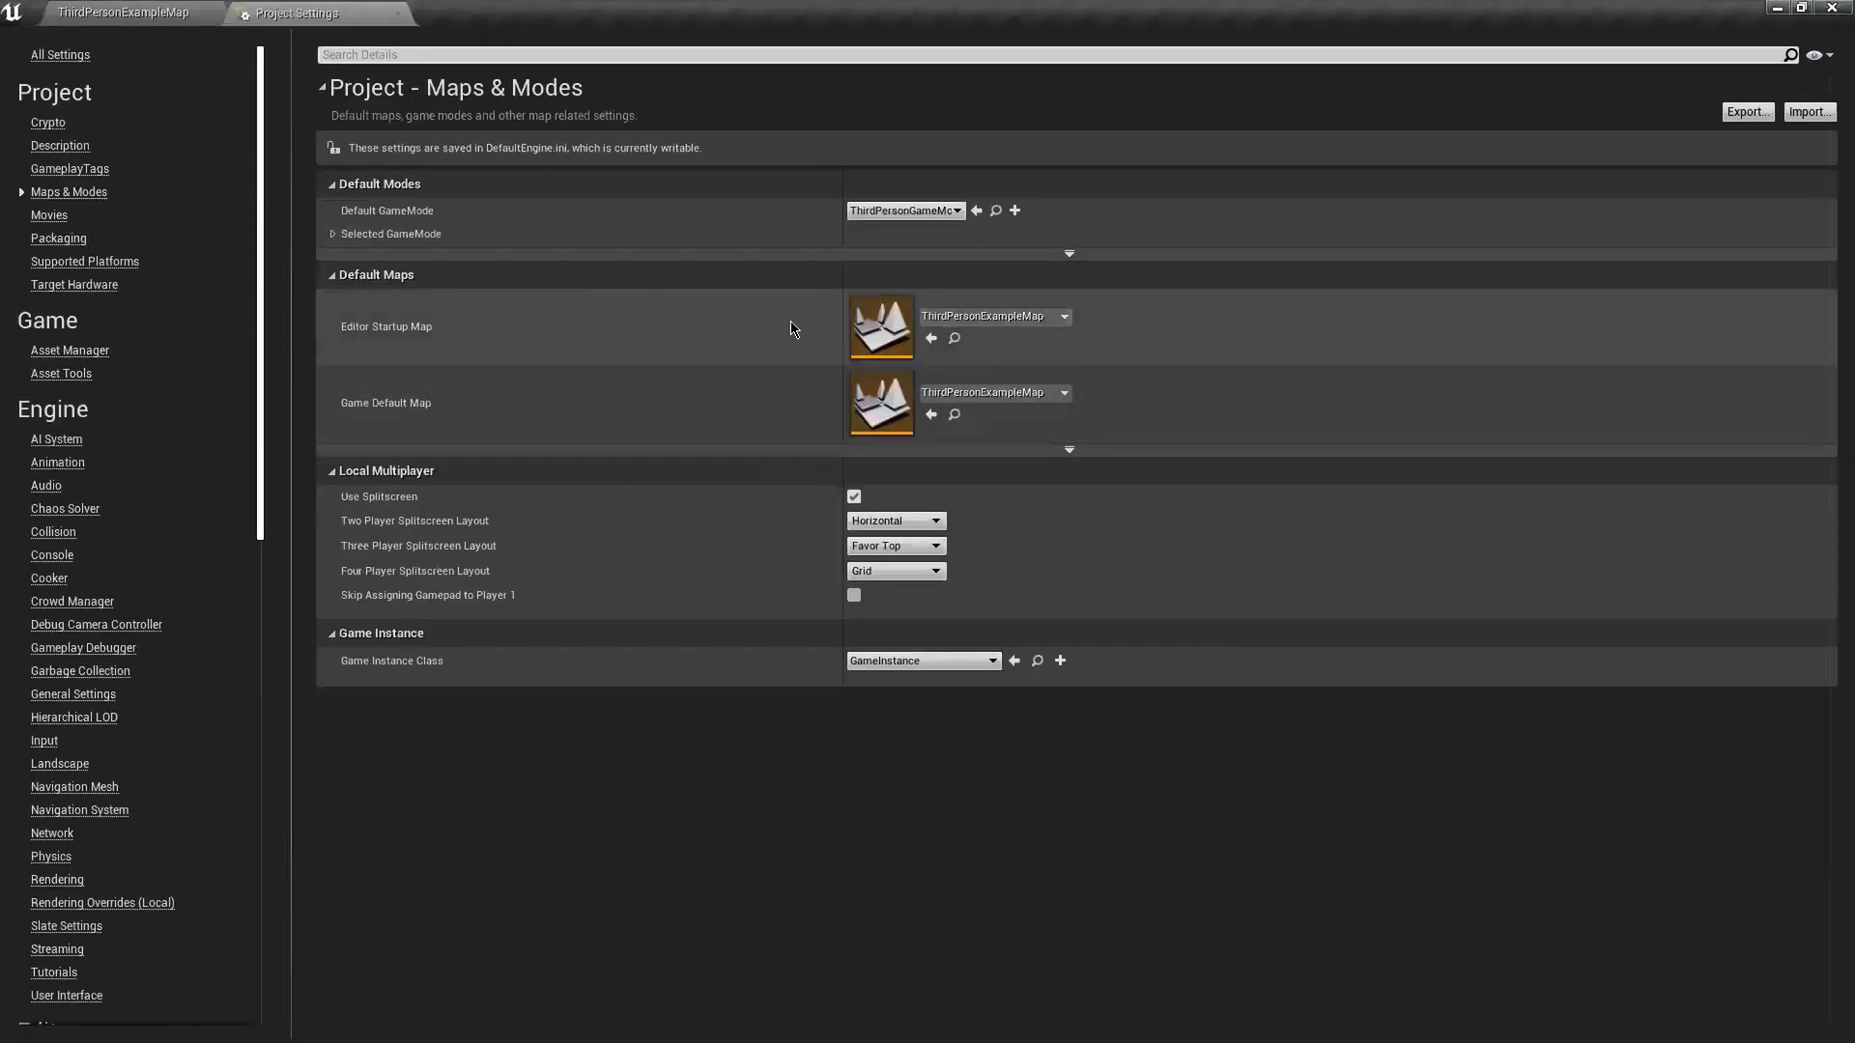
left_click(332, 234)
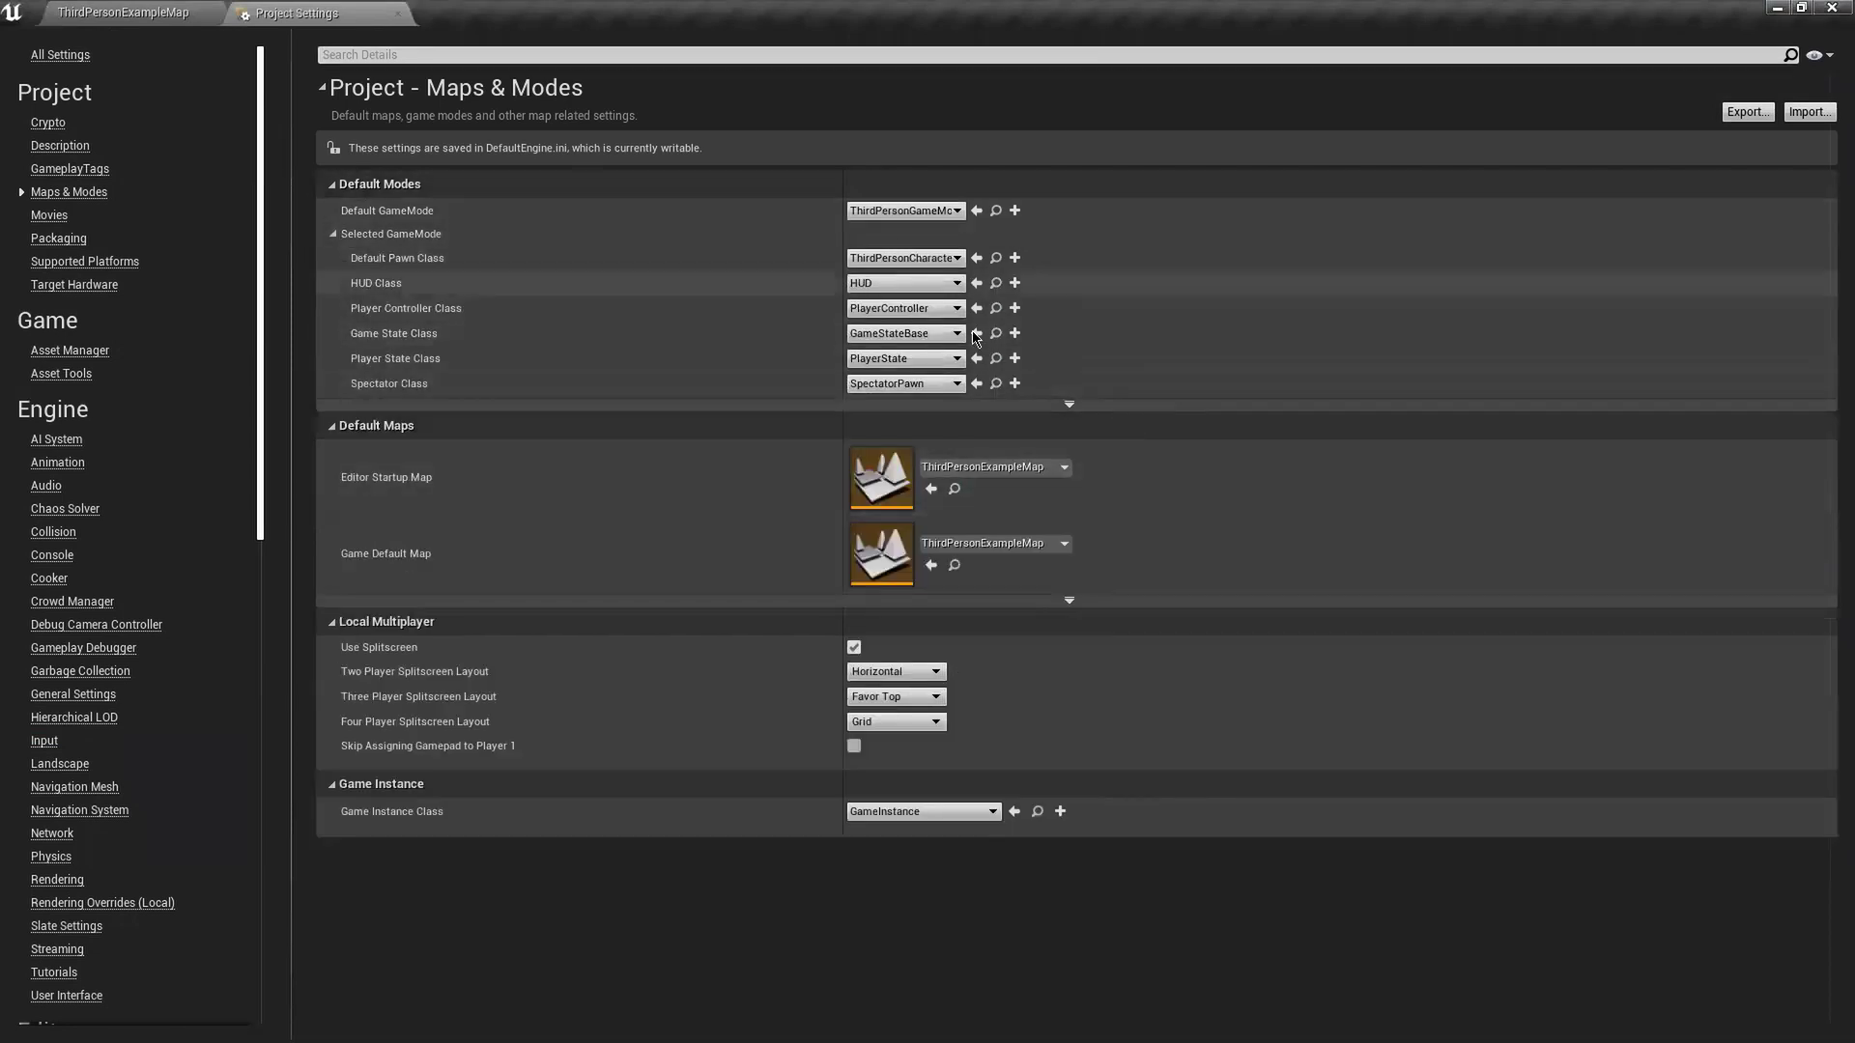
left_click(930, 212)
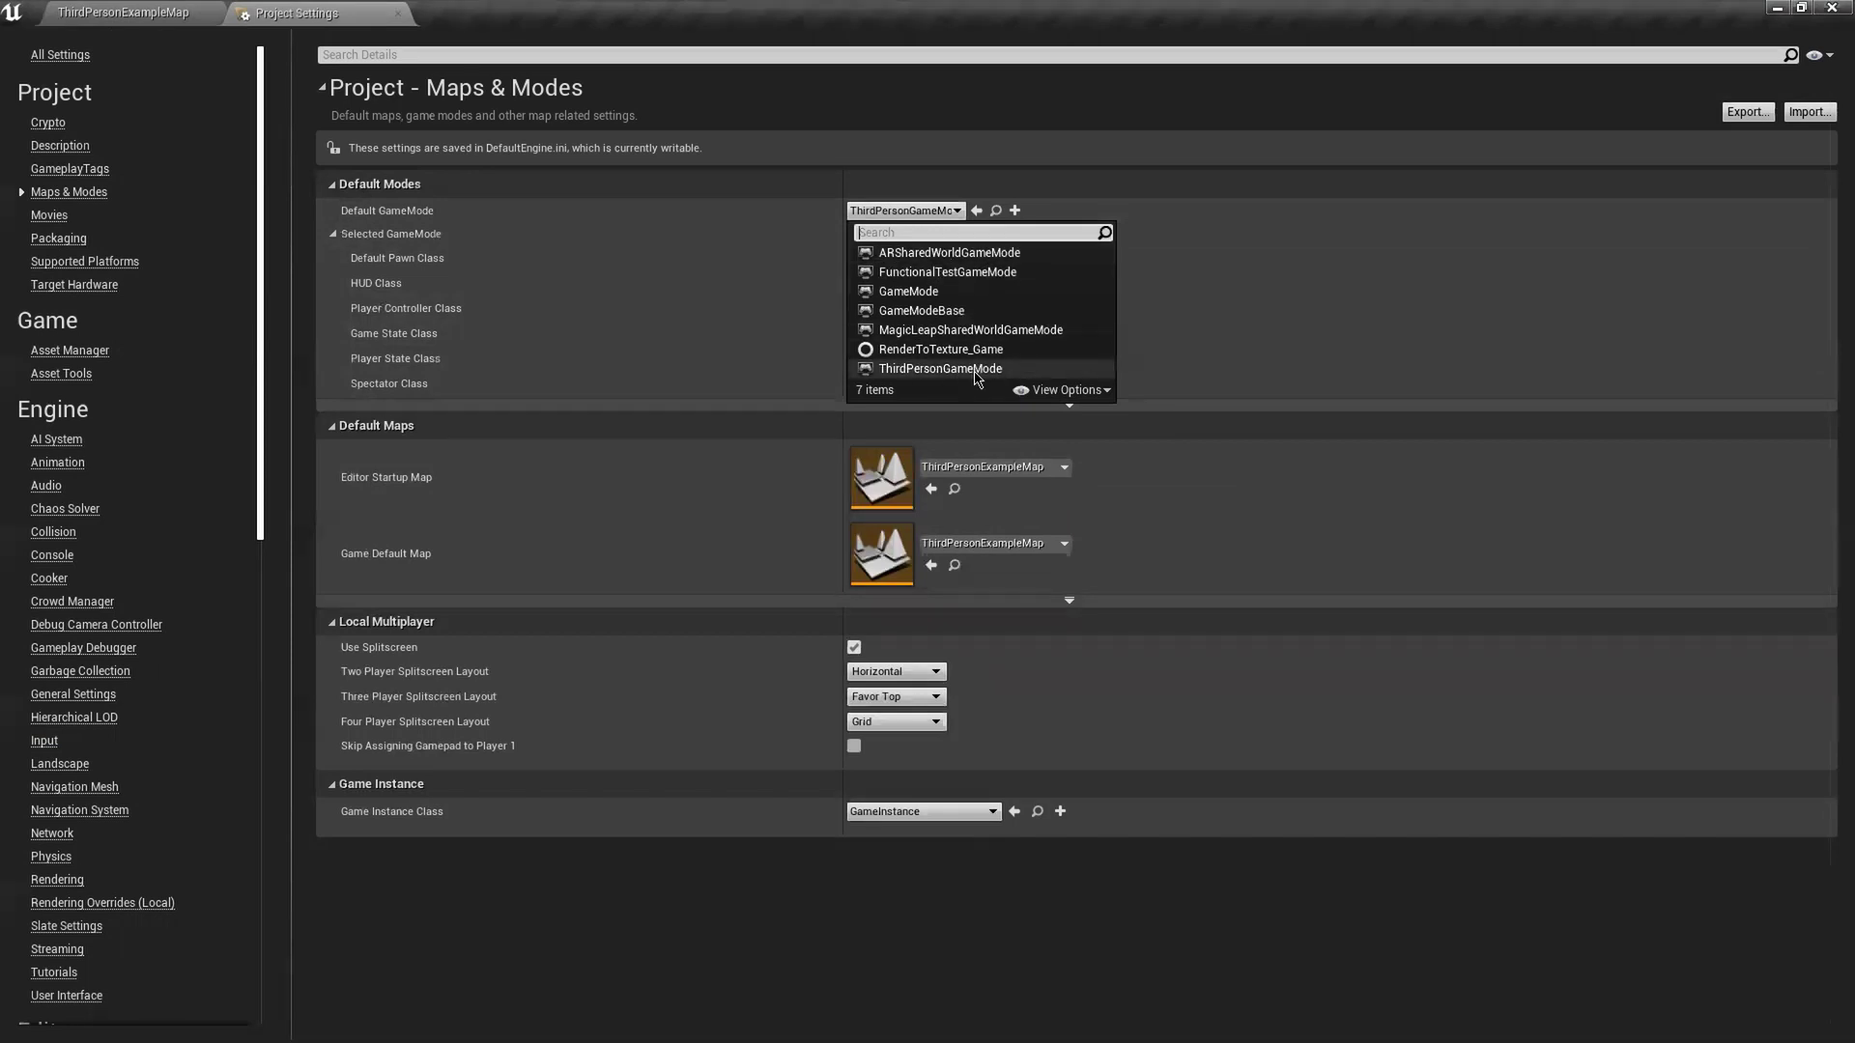
left_click(655, 331)
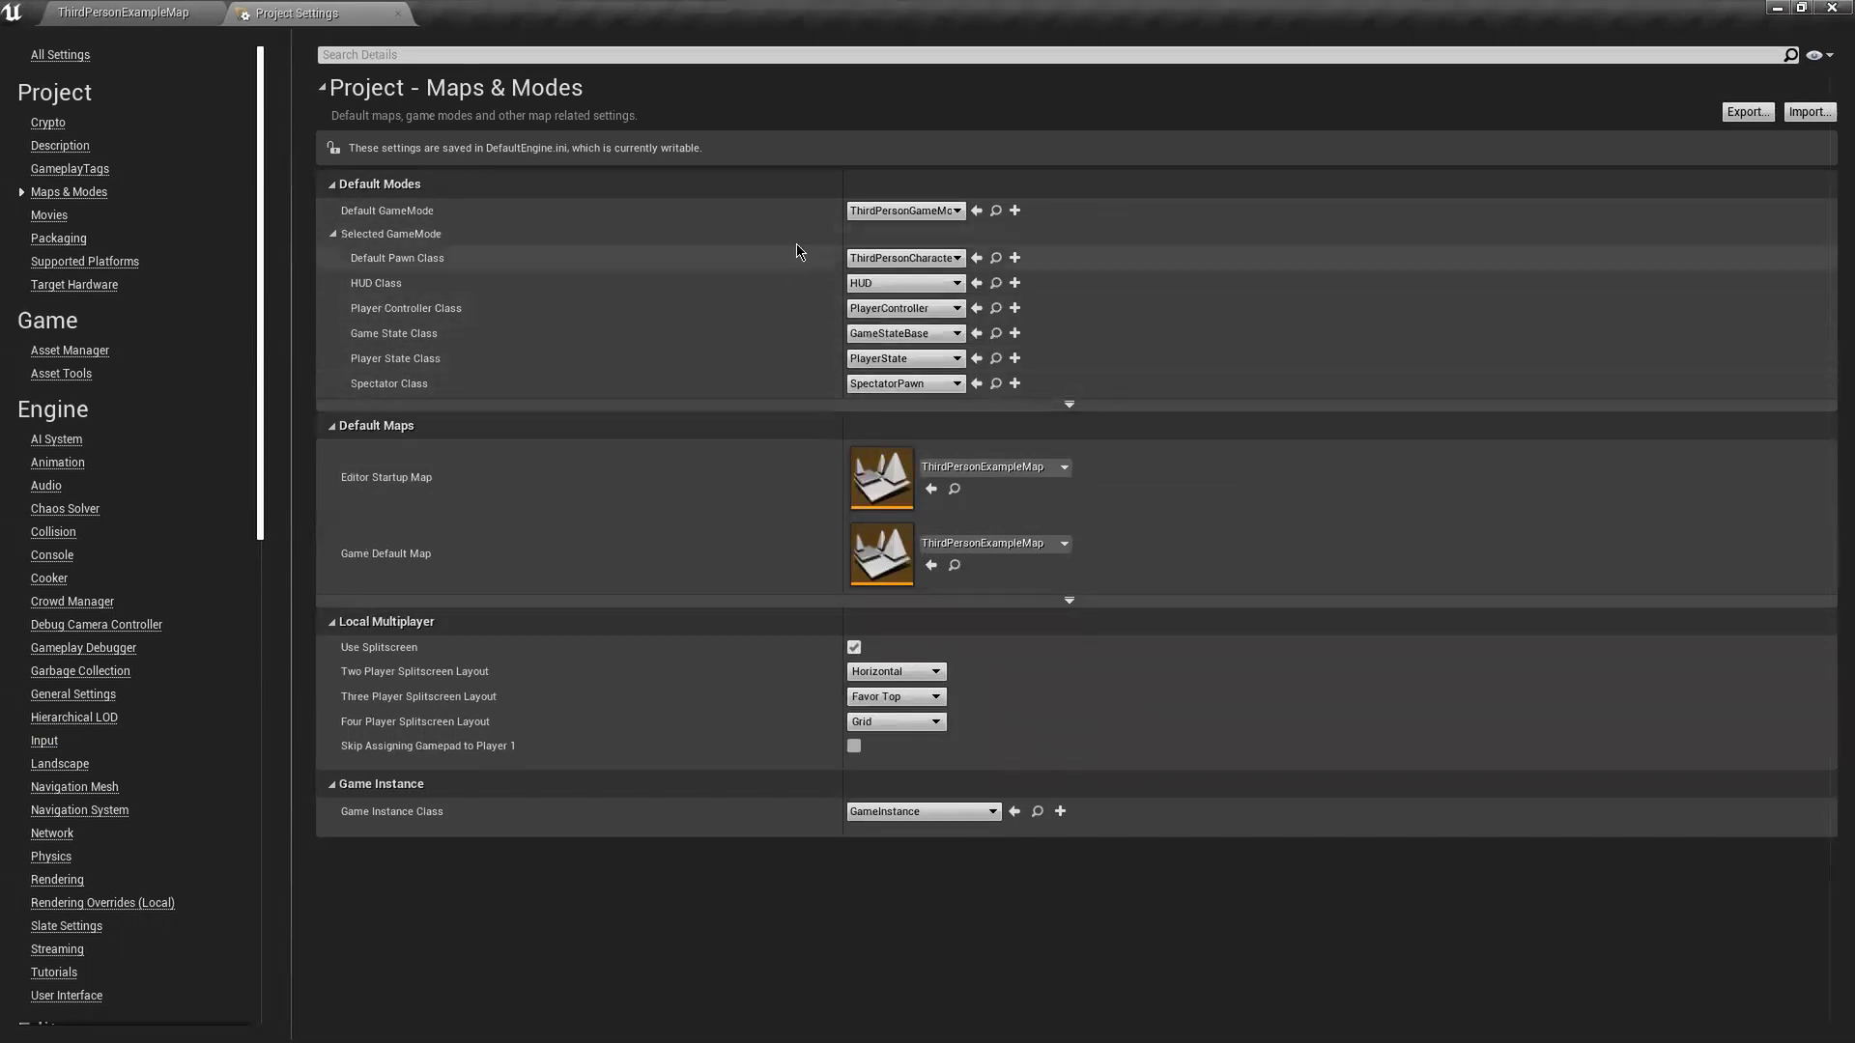
left_click(397, 14)
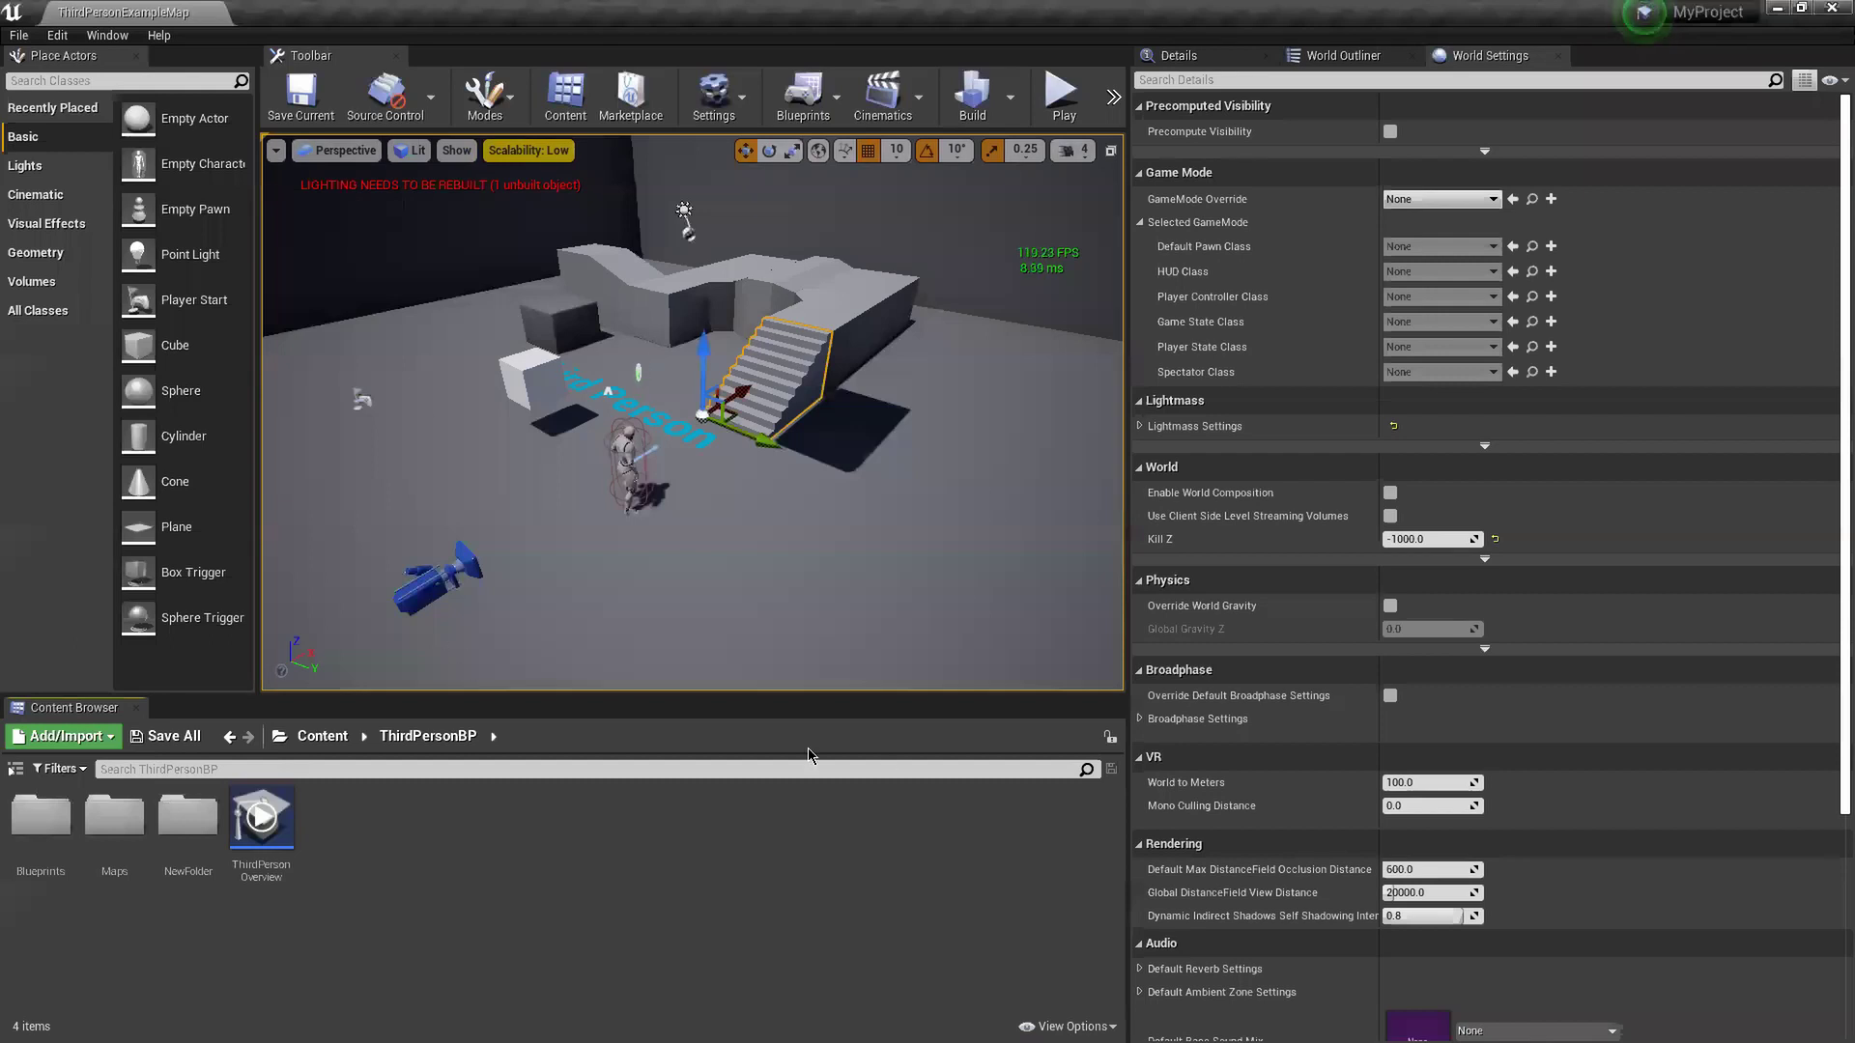
- Rearrange the layout by narrowing the World Settings panel, closing Place Actors and making the Content Browser taller
left_click_drag(1128, 599, 1374, 604)
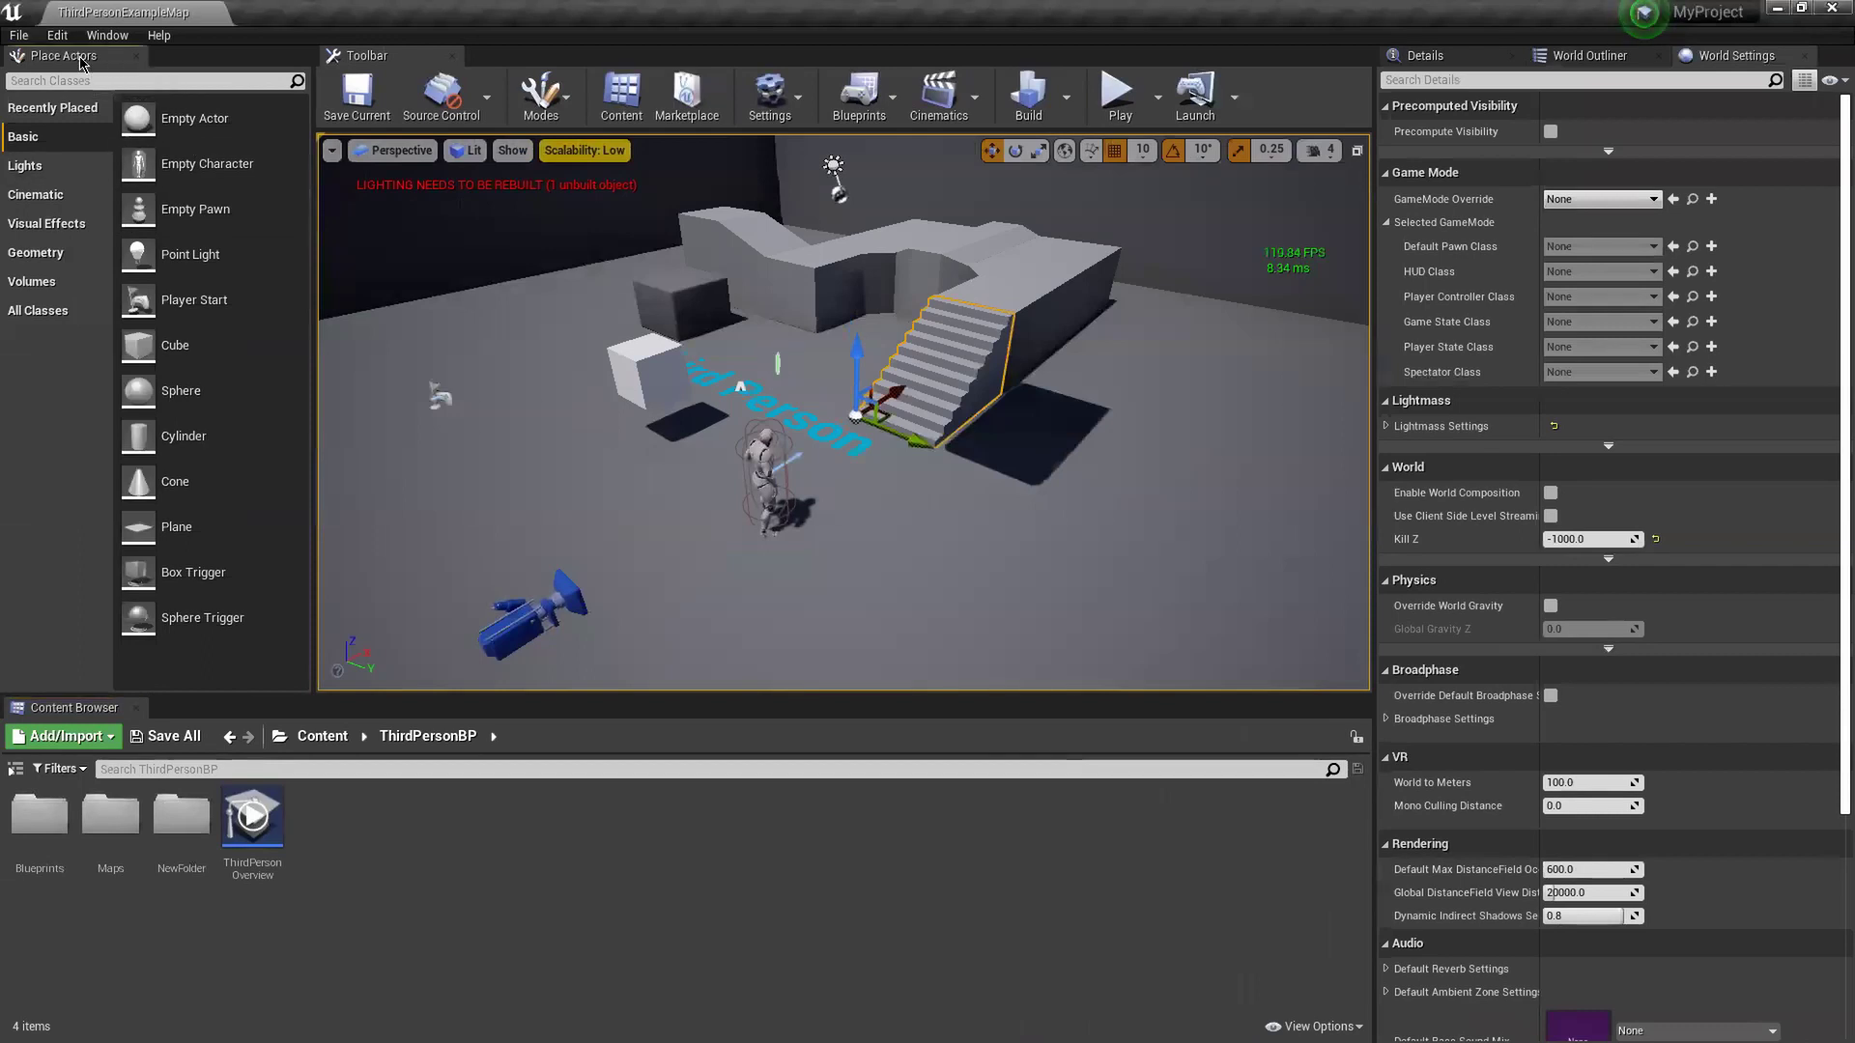
left_click(136, 55)
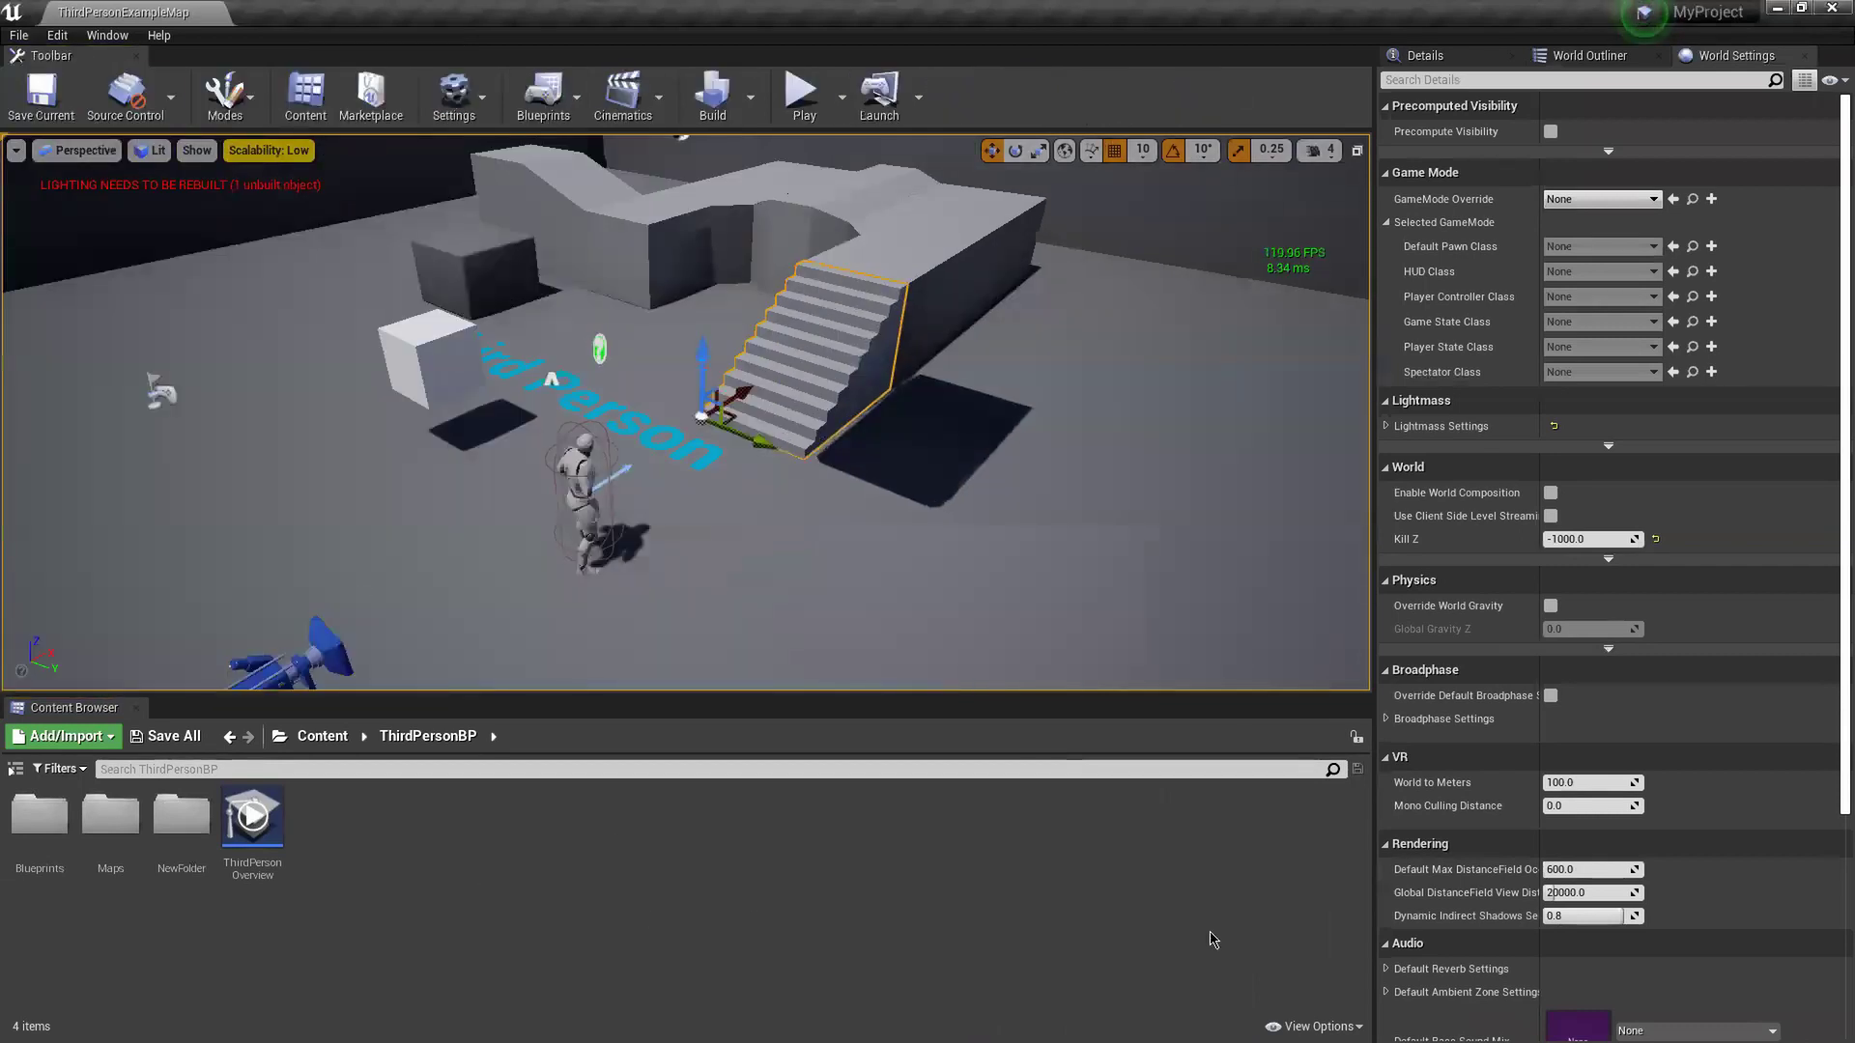
left_click_drag(759, 705, 759, 570)
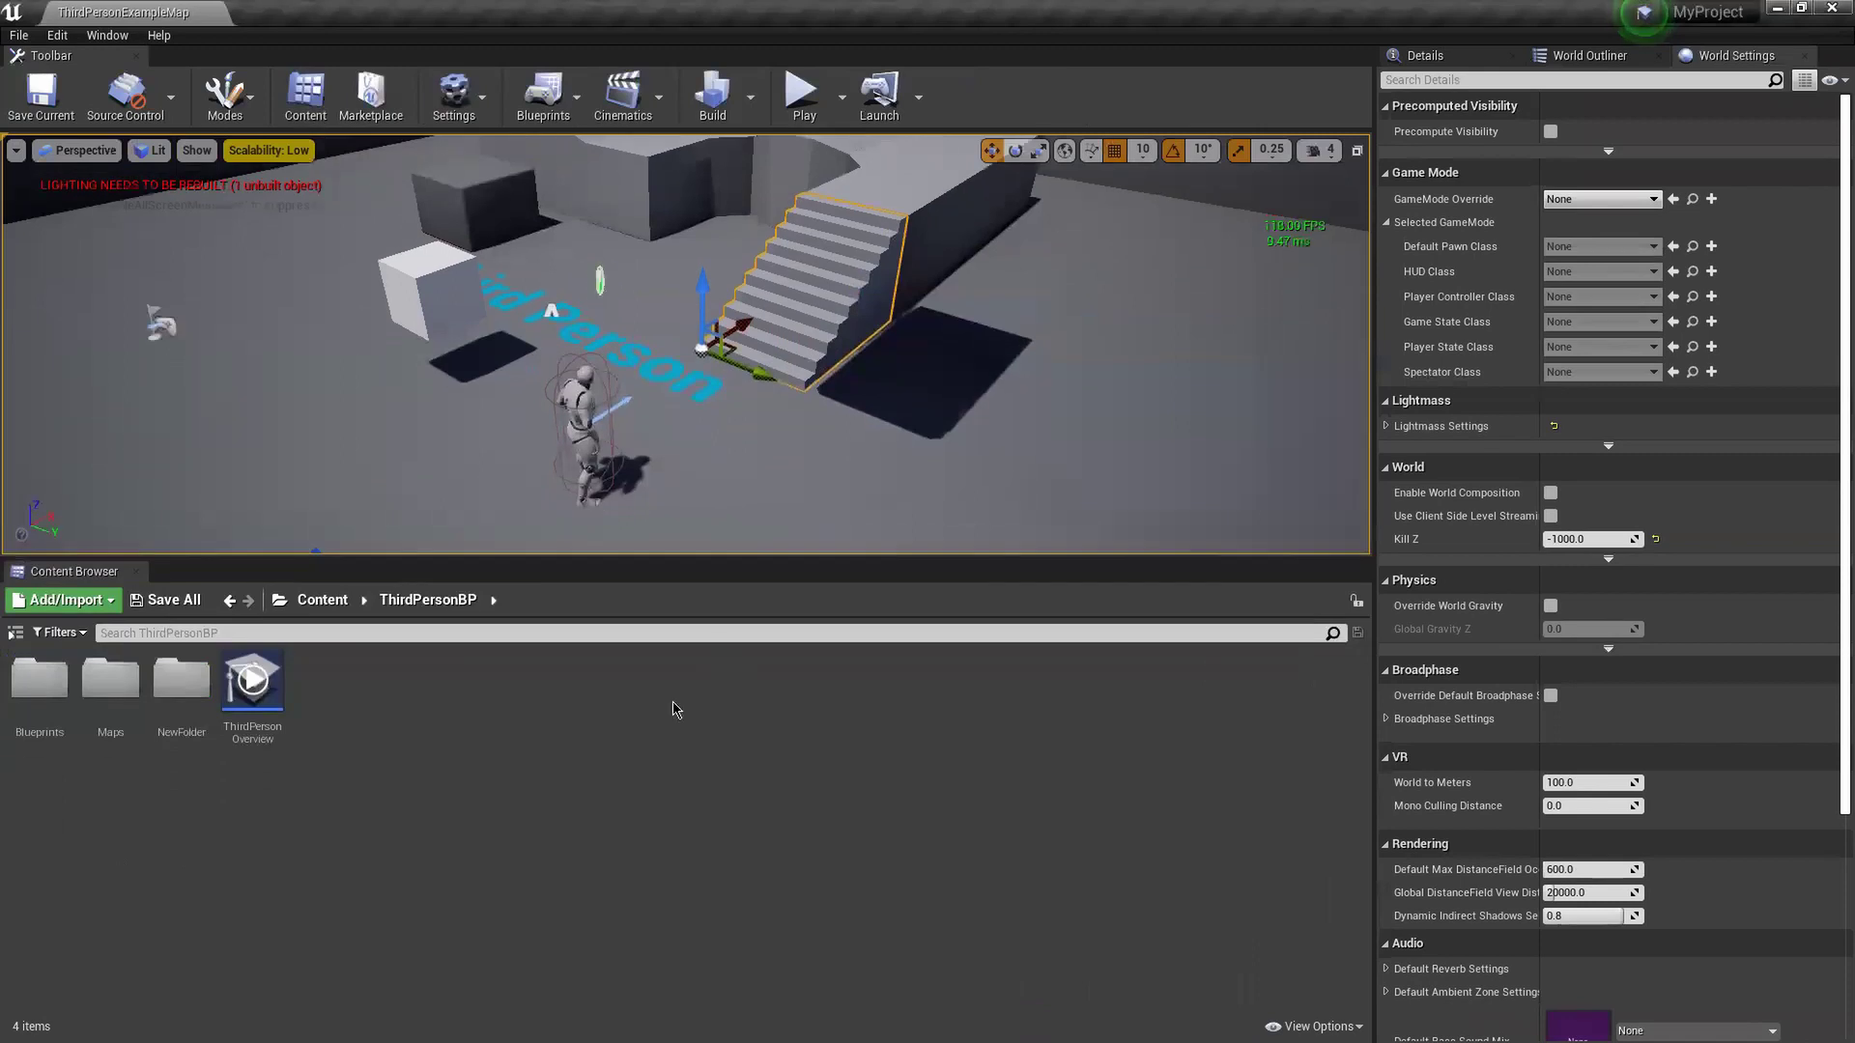
right_click_drag(669, 473, 649, 406)
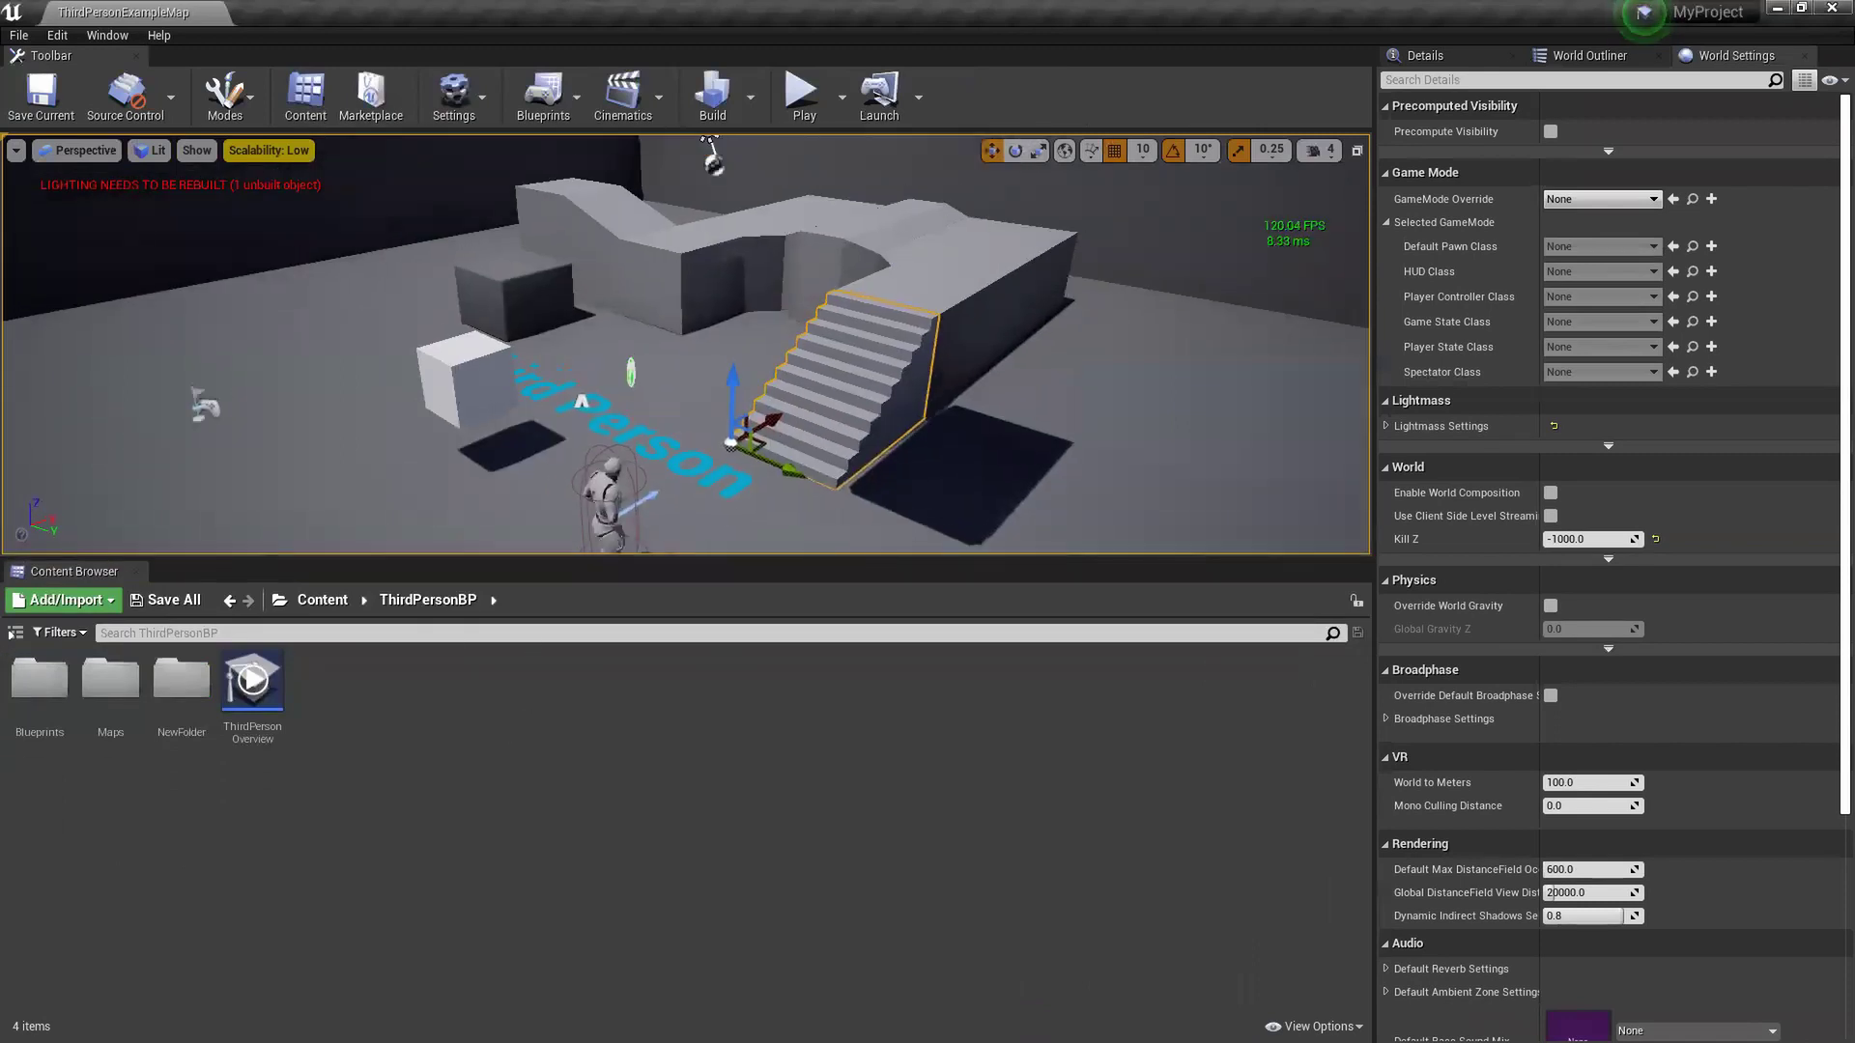
- Show the asset creation options for the ThirdPersonBP folder and look through the advanced asset categories
right_click(602, 760)
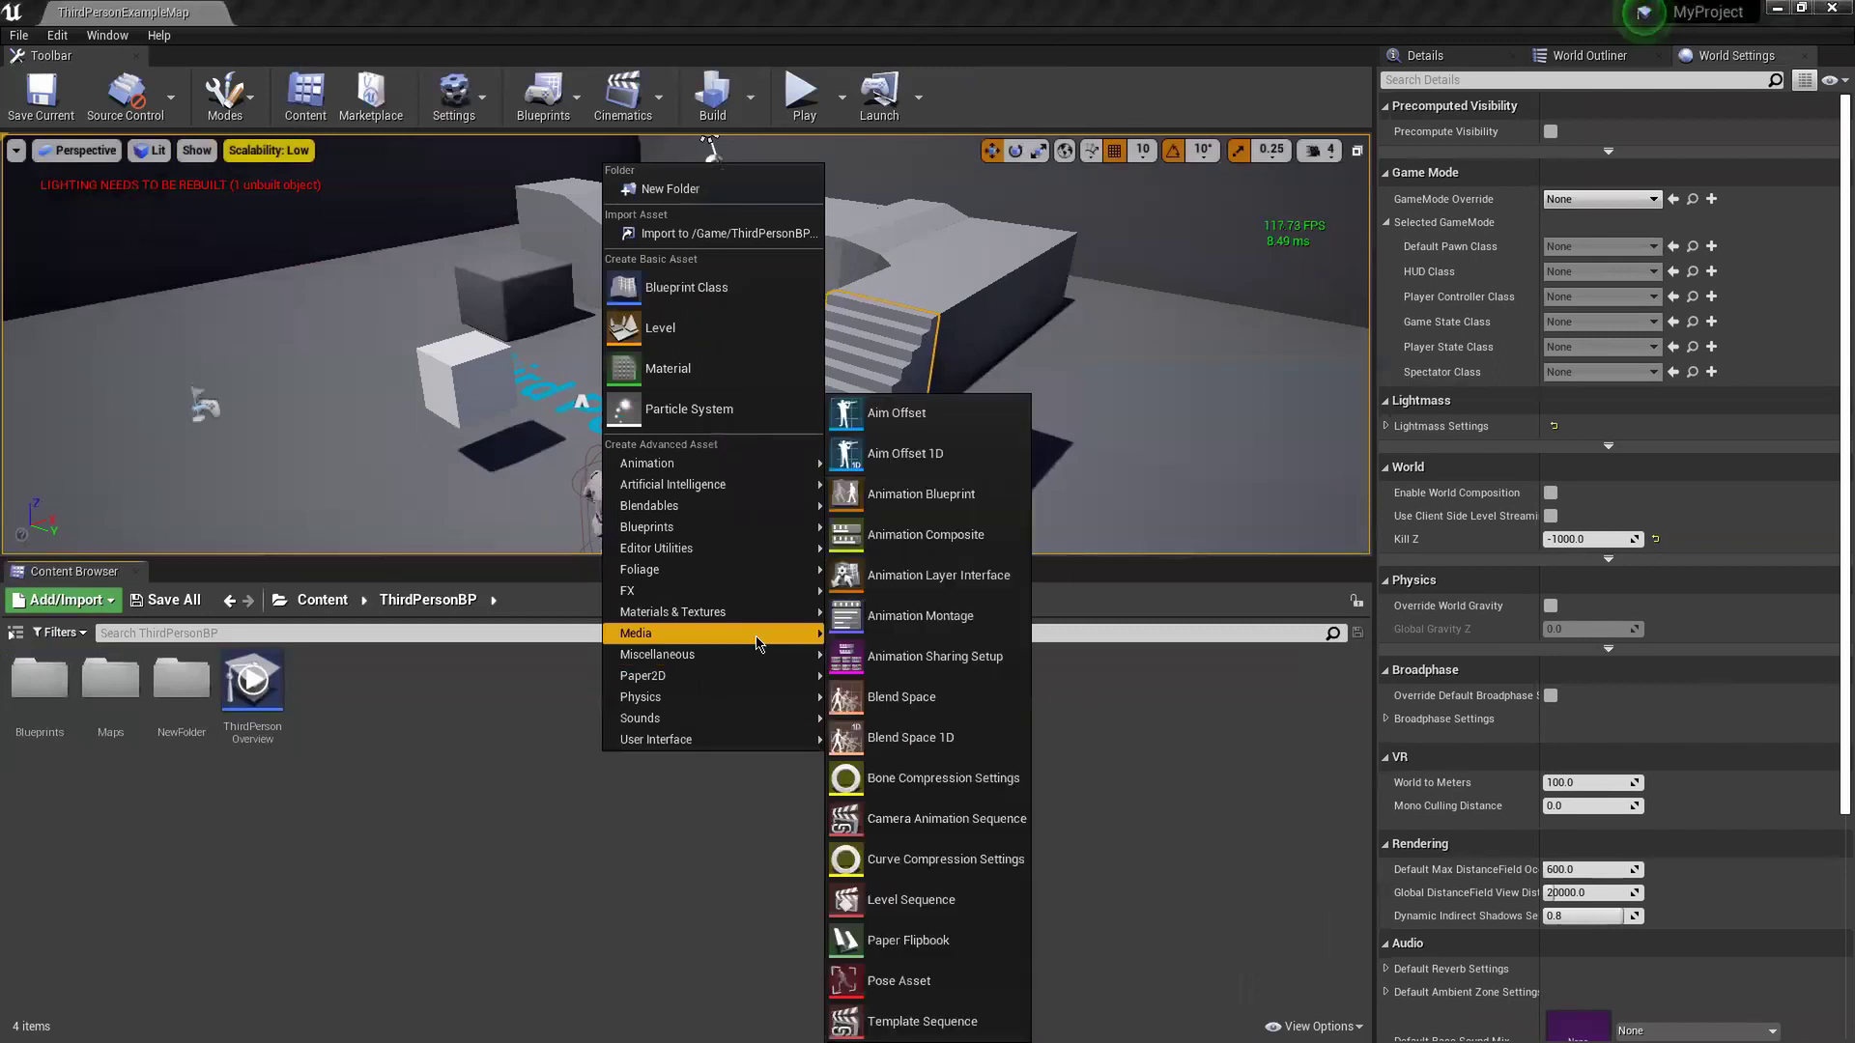
- Compare the asset creation options in Unreal's ThirdPersonBP folder with those in Unity's Assets folder
mouse_move(754, 739)
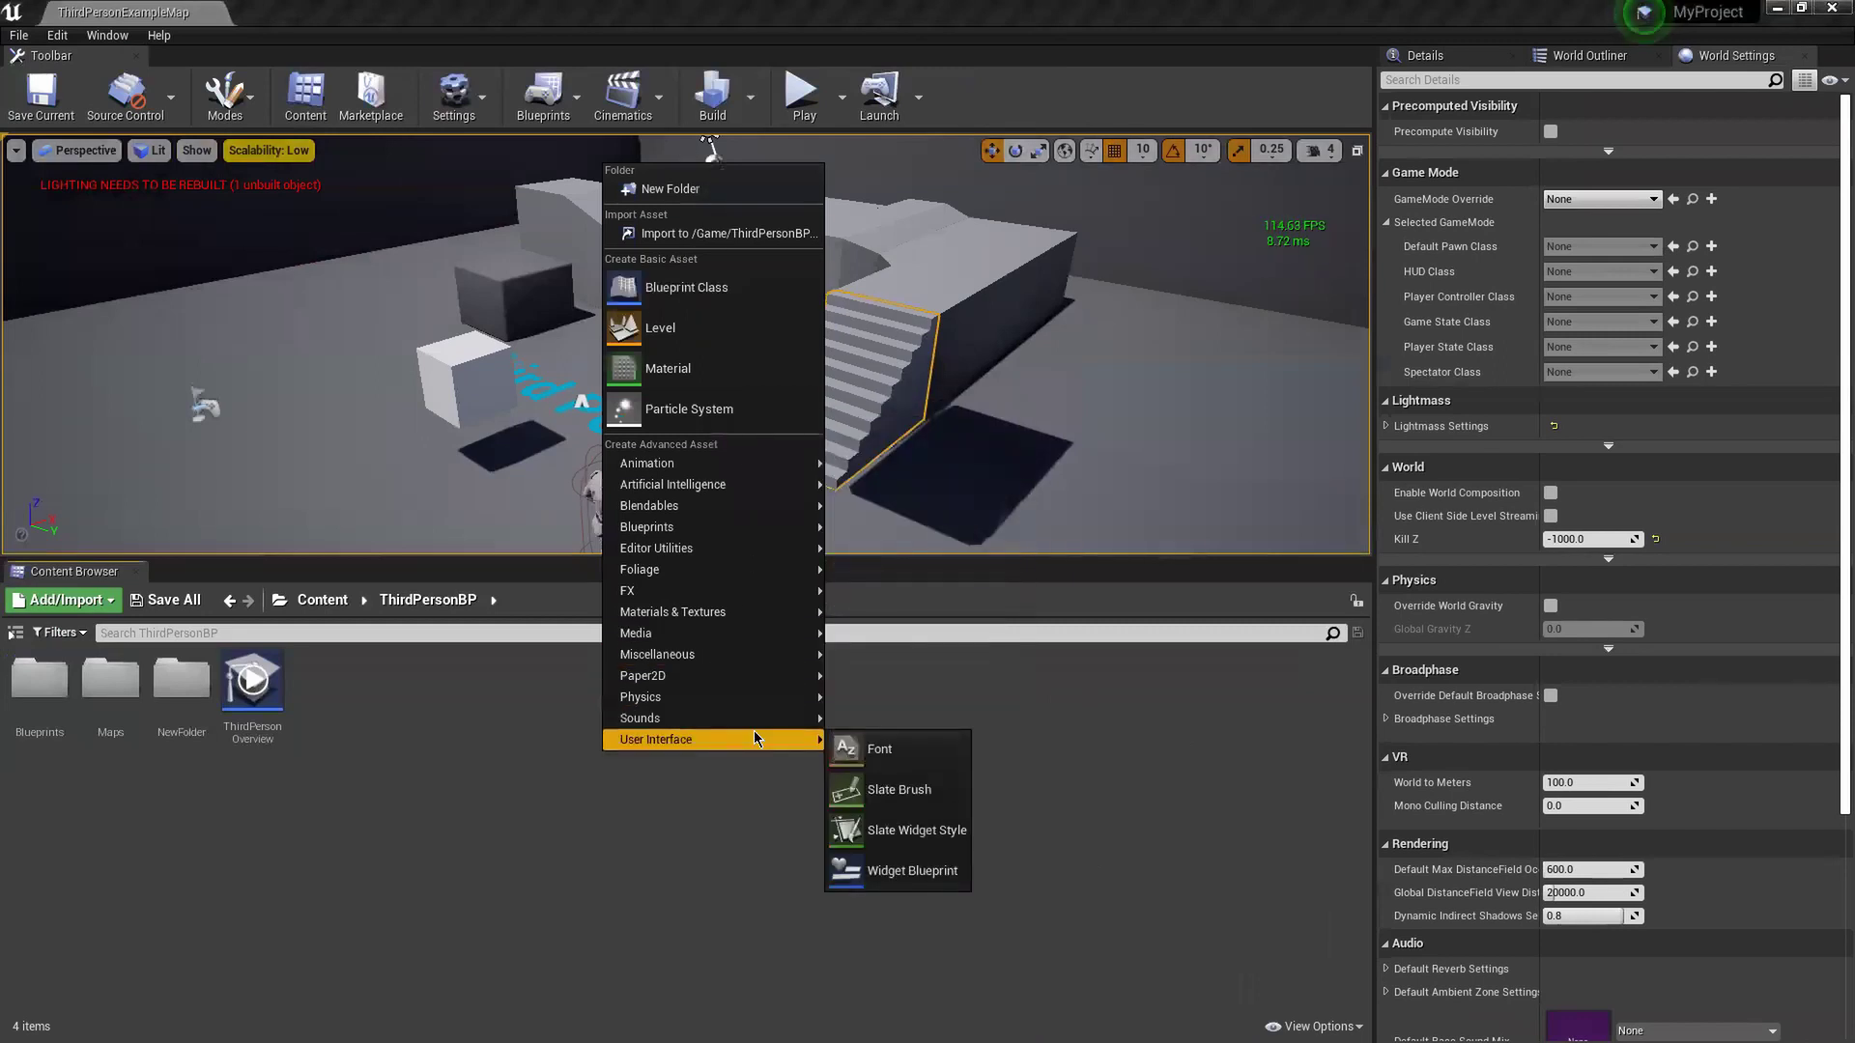
key("alt+Tab")
key("Tab")
key("Tab")
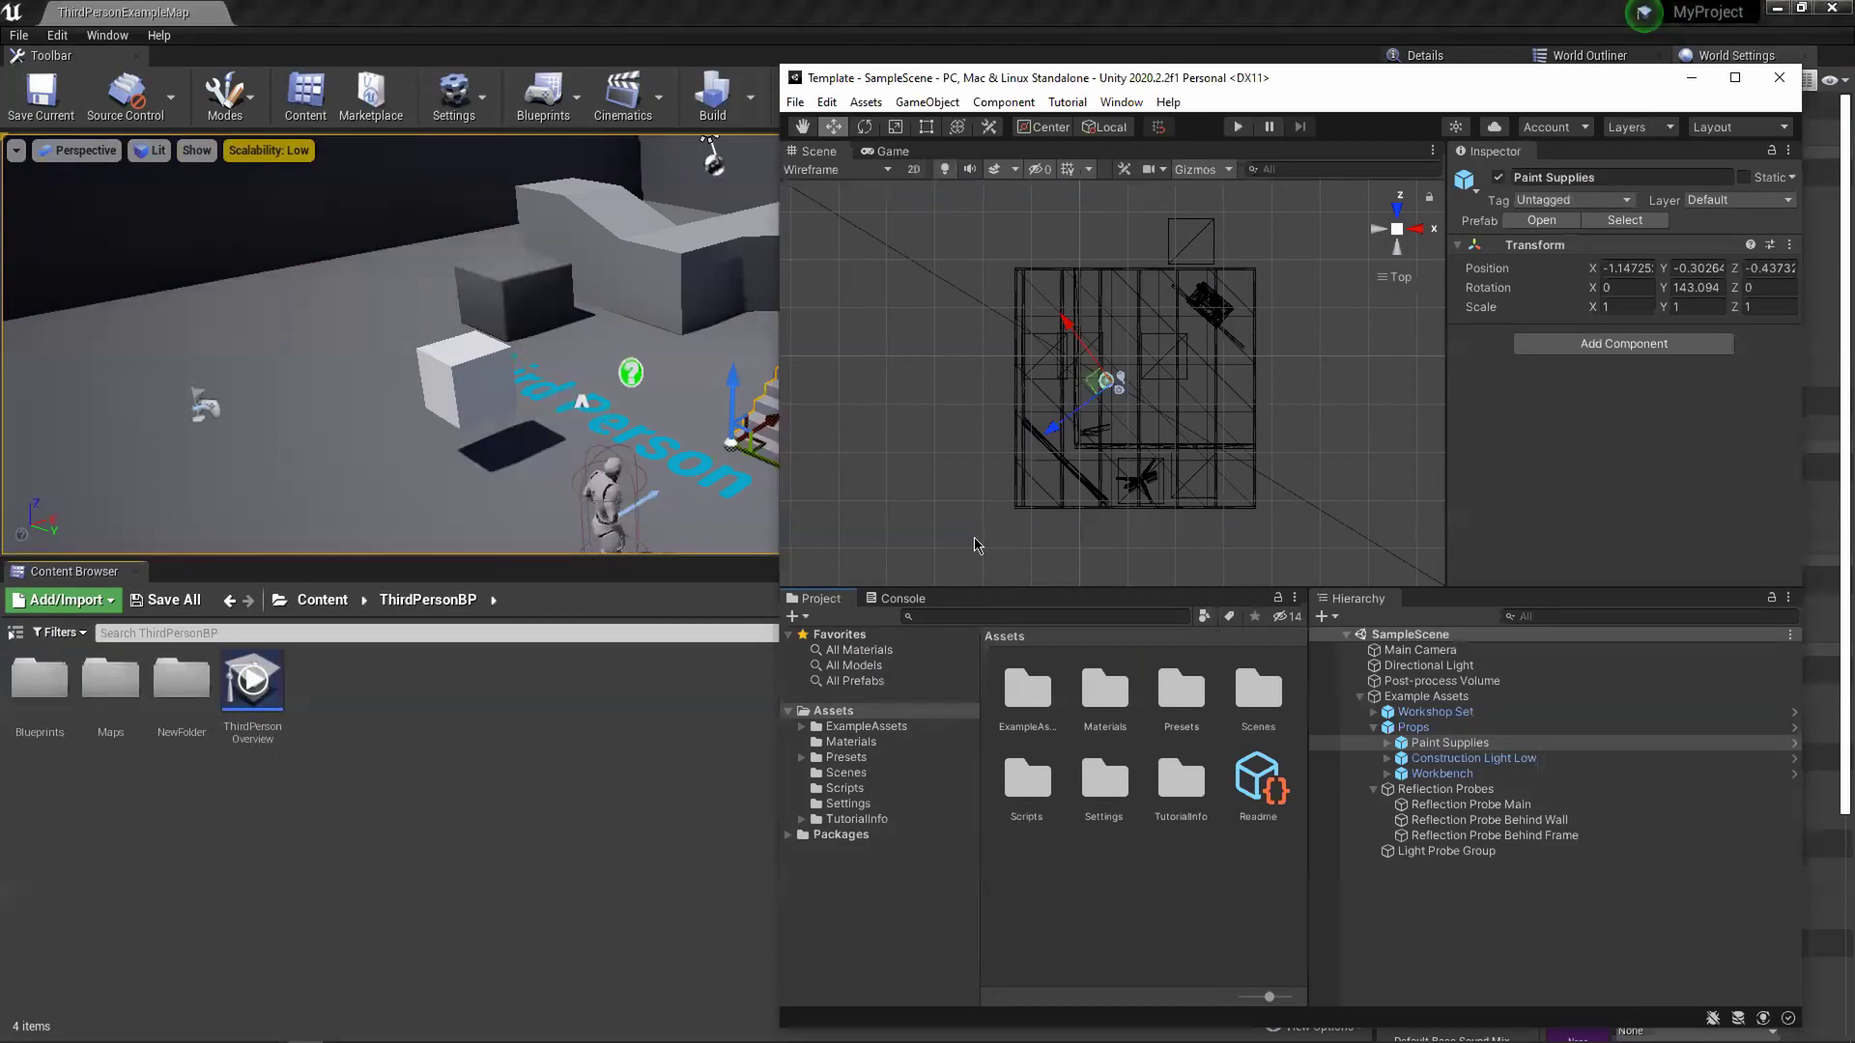
right_click(1097, 897)
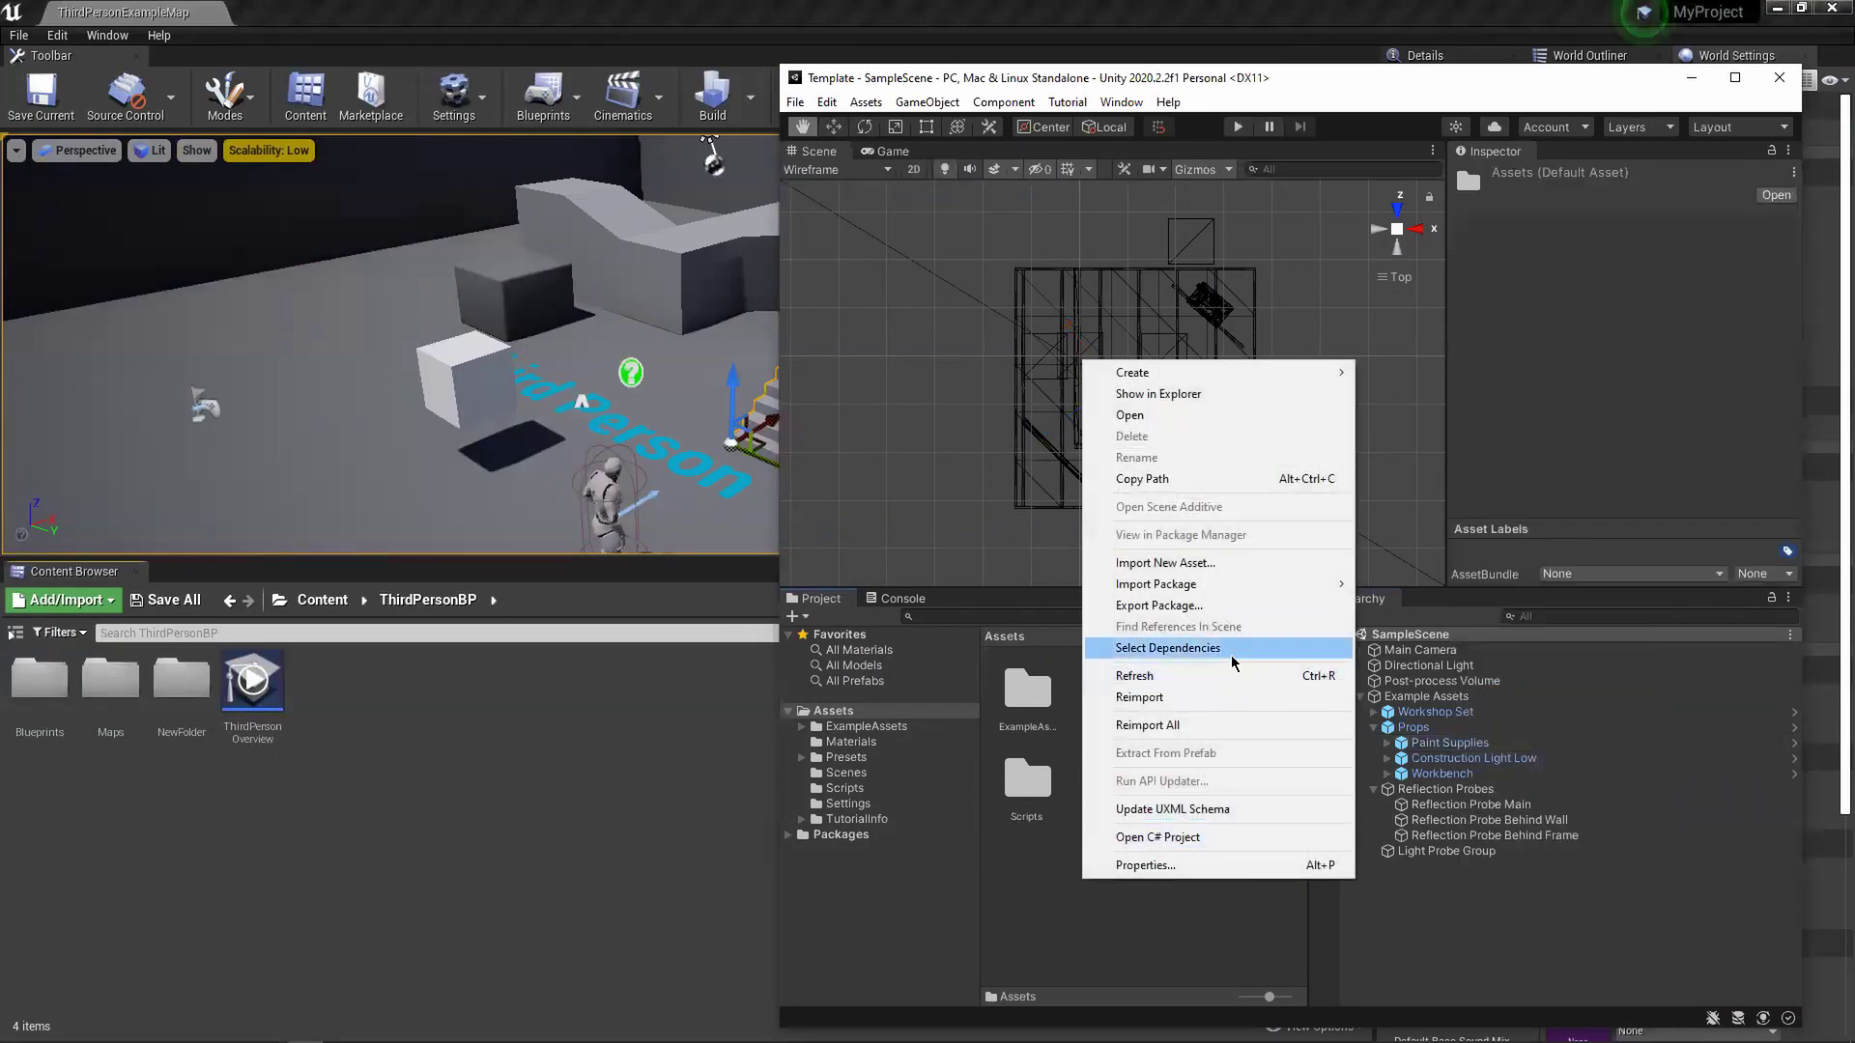
mouse_move(1179, 386)
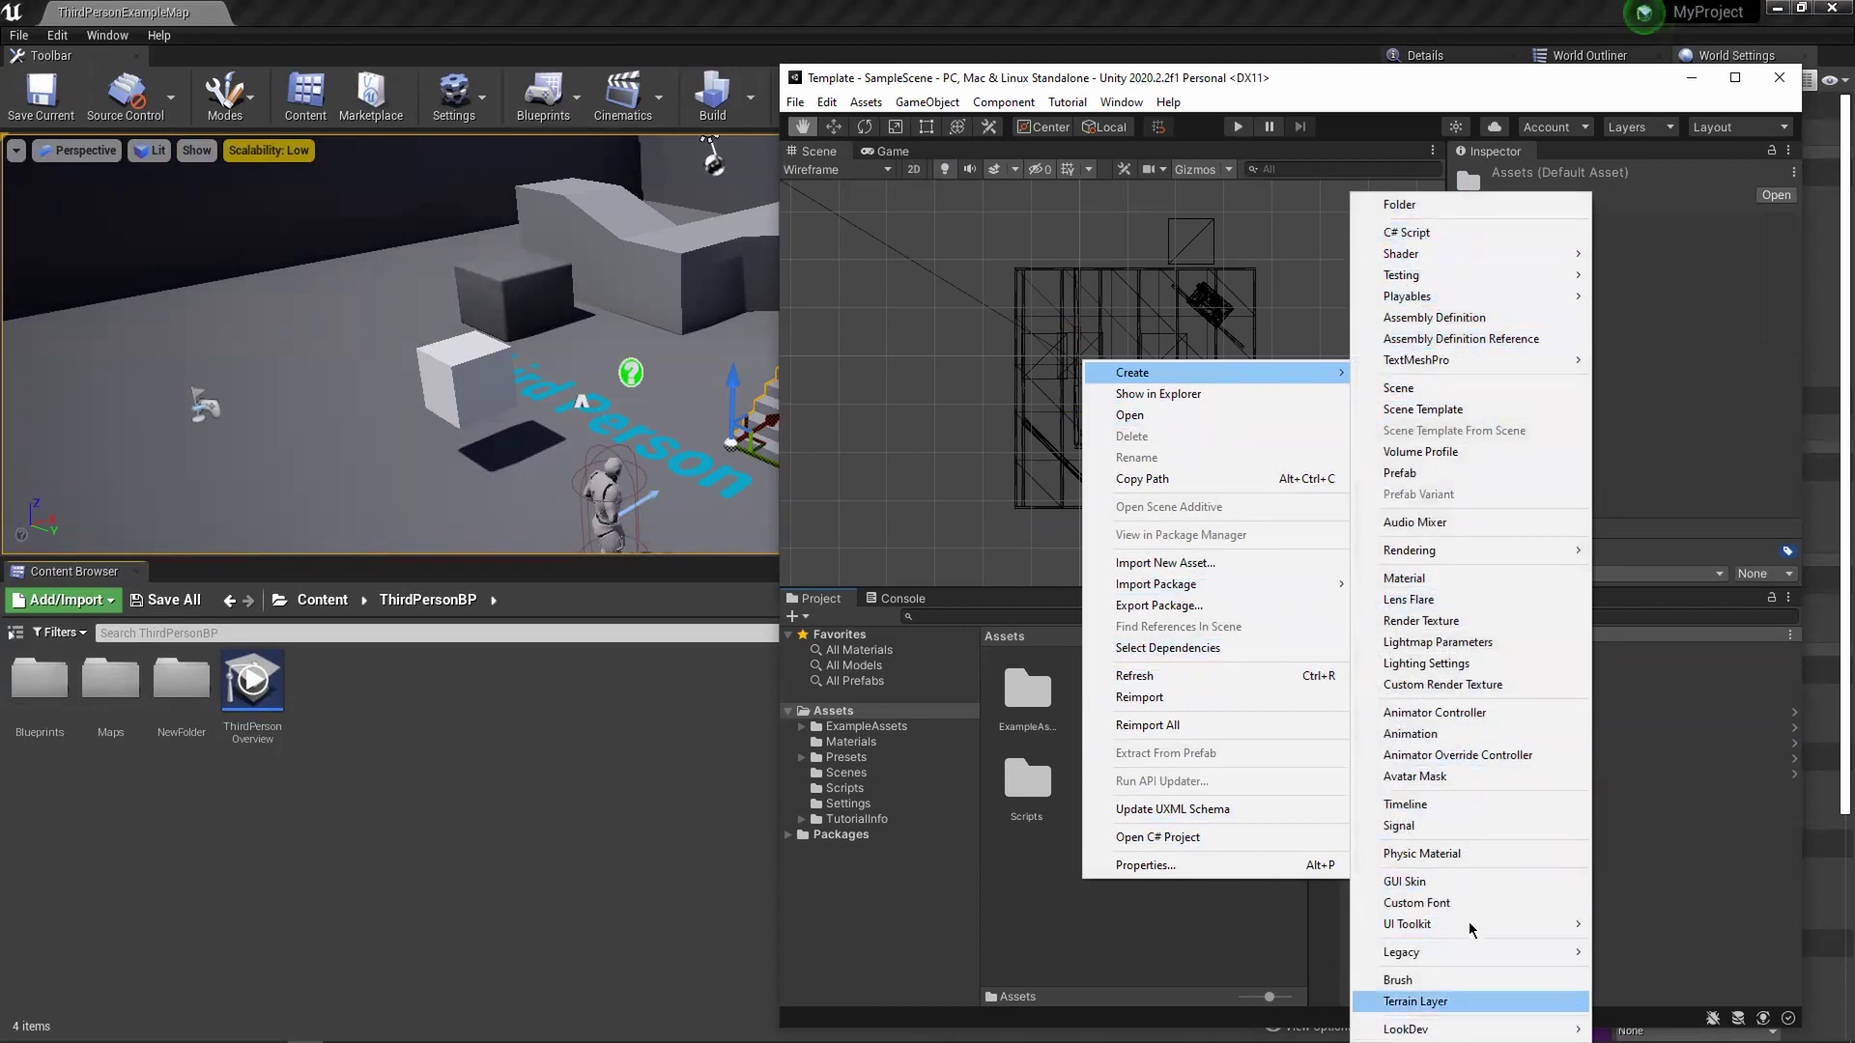
left_click(593, 749)
right_click(455, 749)
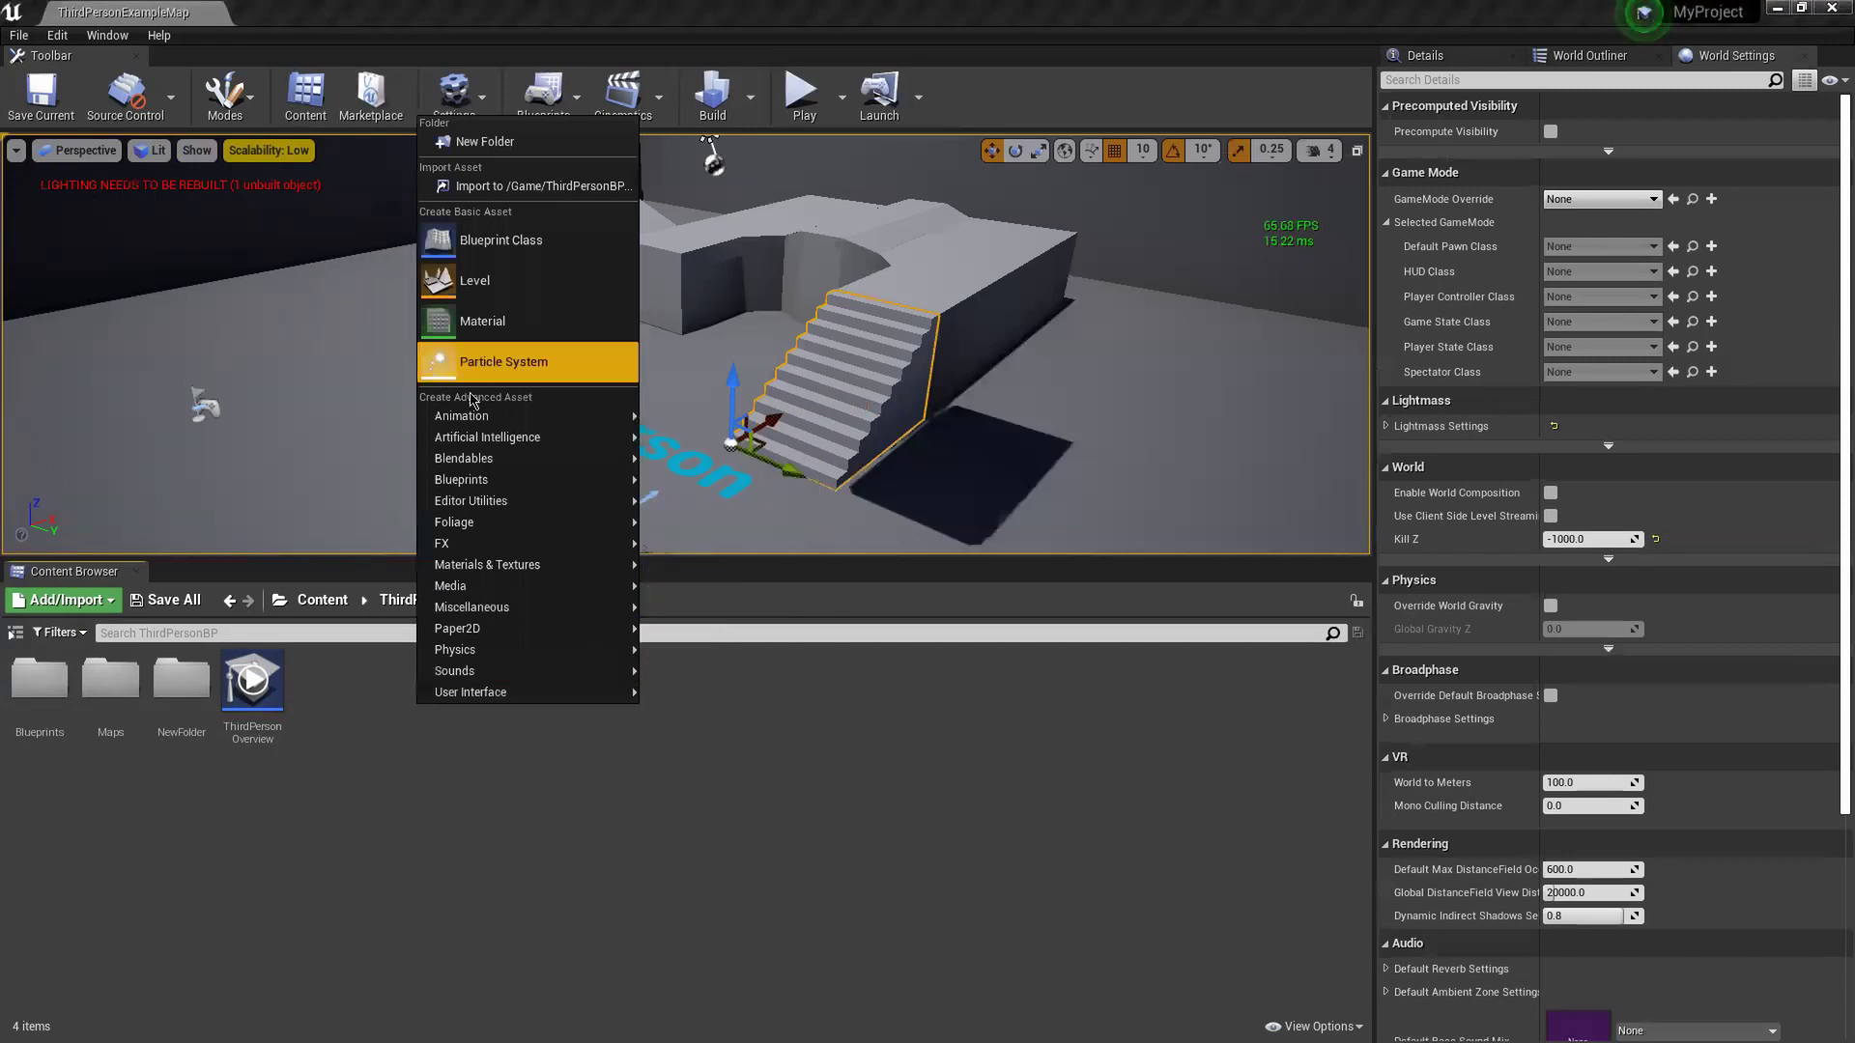
- Switch to Unity, add a 3D cube to SampleScene and save it as a prefab in the Assets folder
key("alt+Tab")
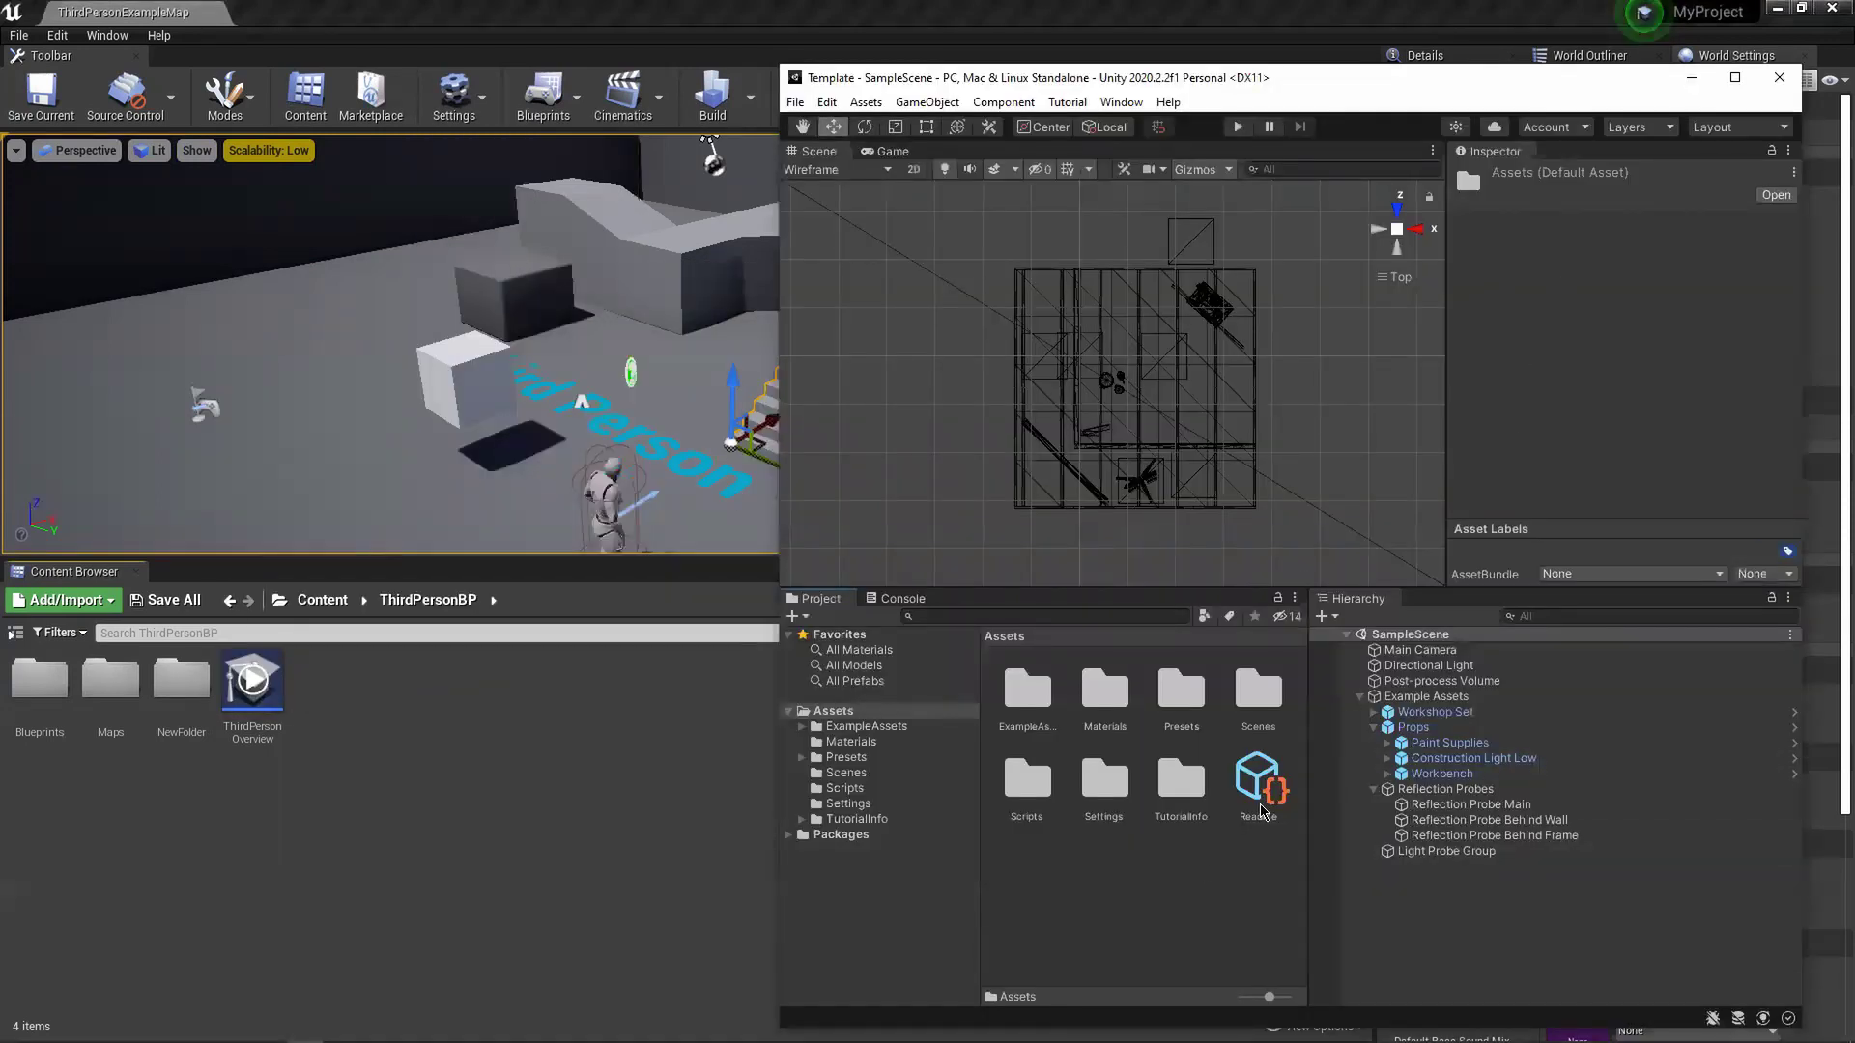
right_click(1451, 885)
mouse_move(1557, 732)
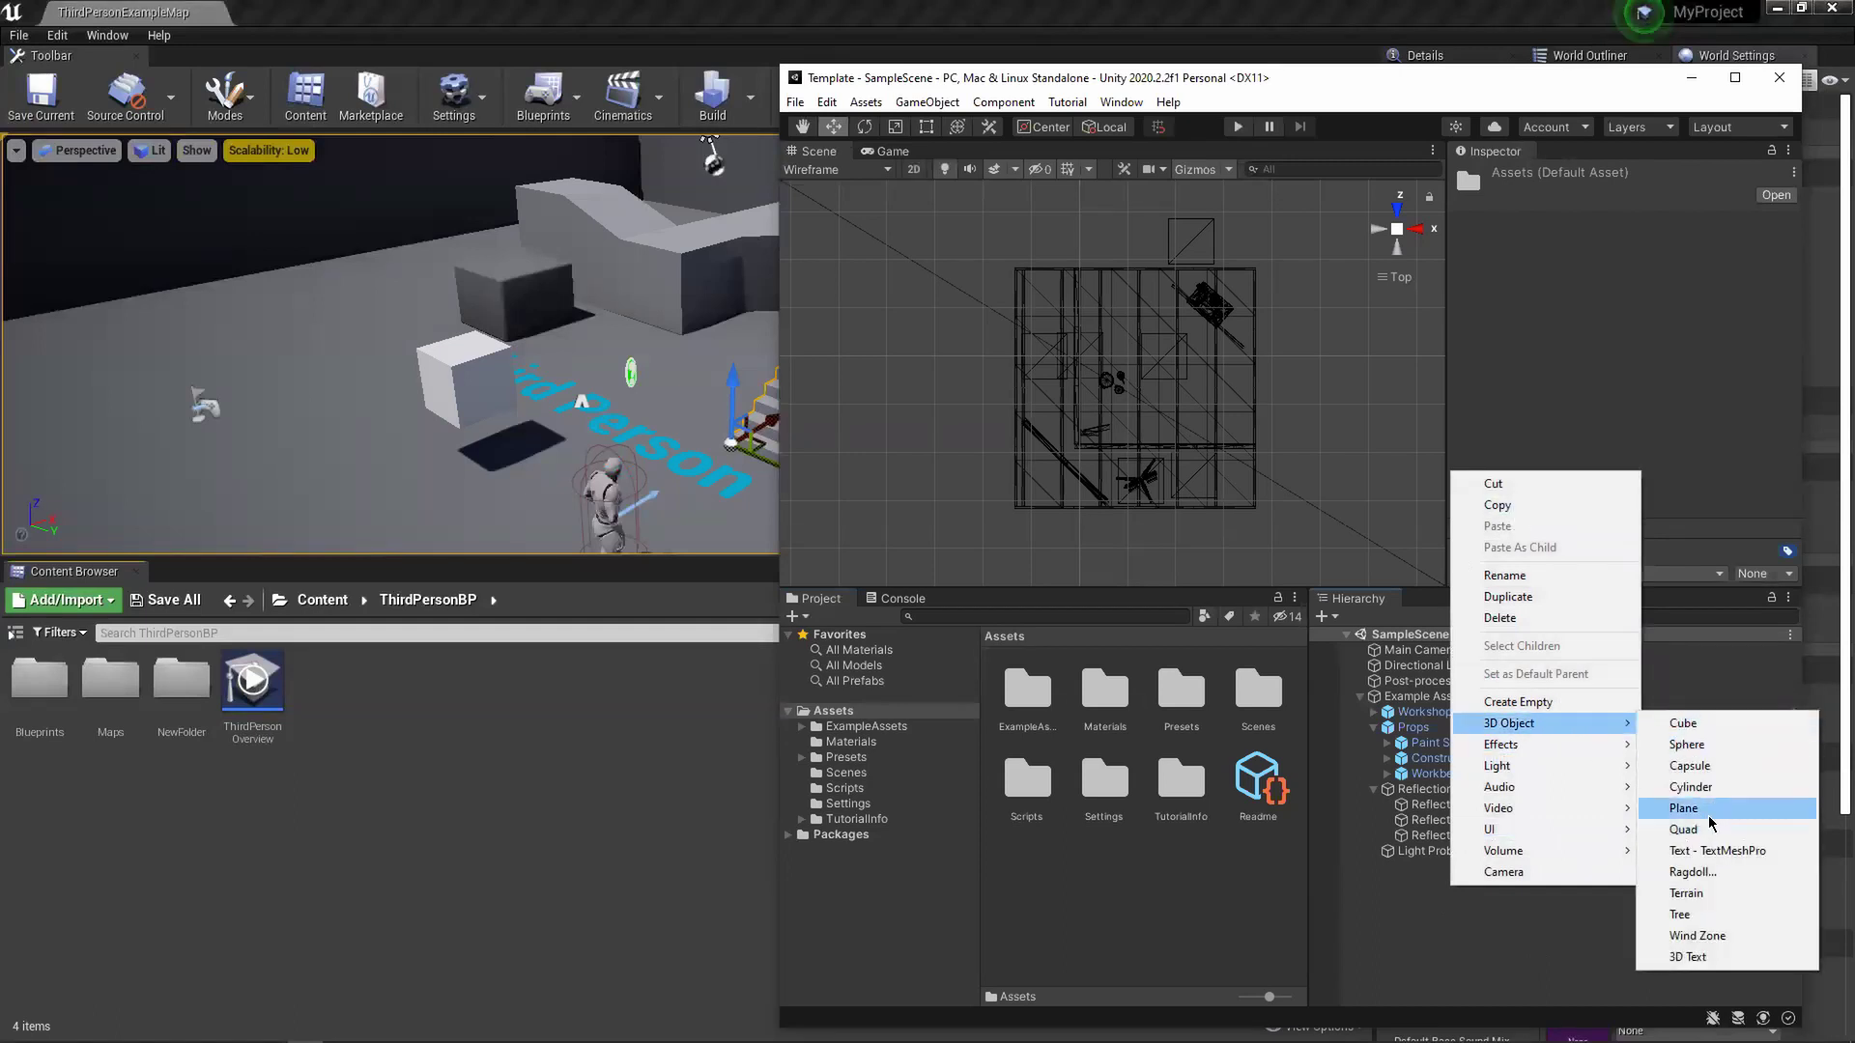
left_click(1702, 732)
left_click(1362, 891)
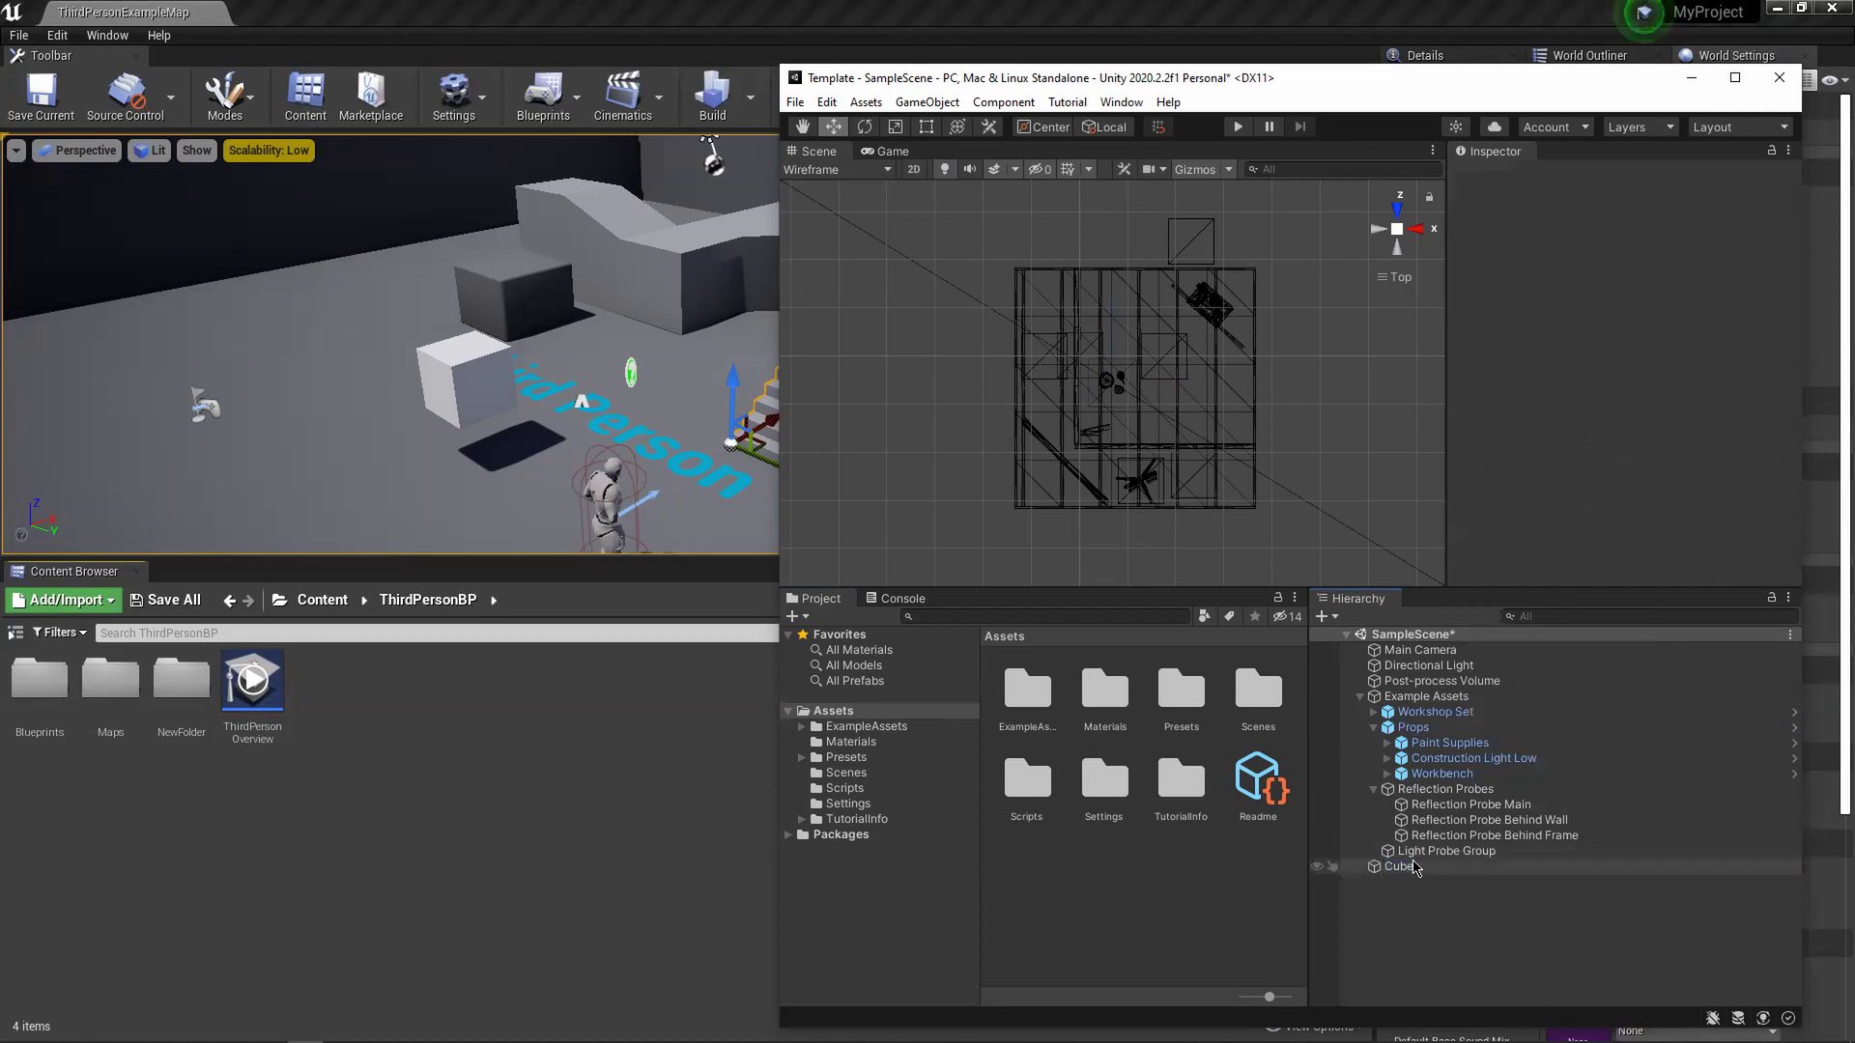
left_click_drag(1309, 808, 1207, 908)
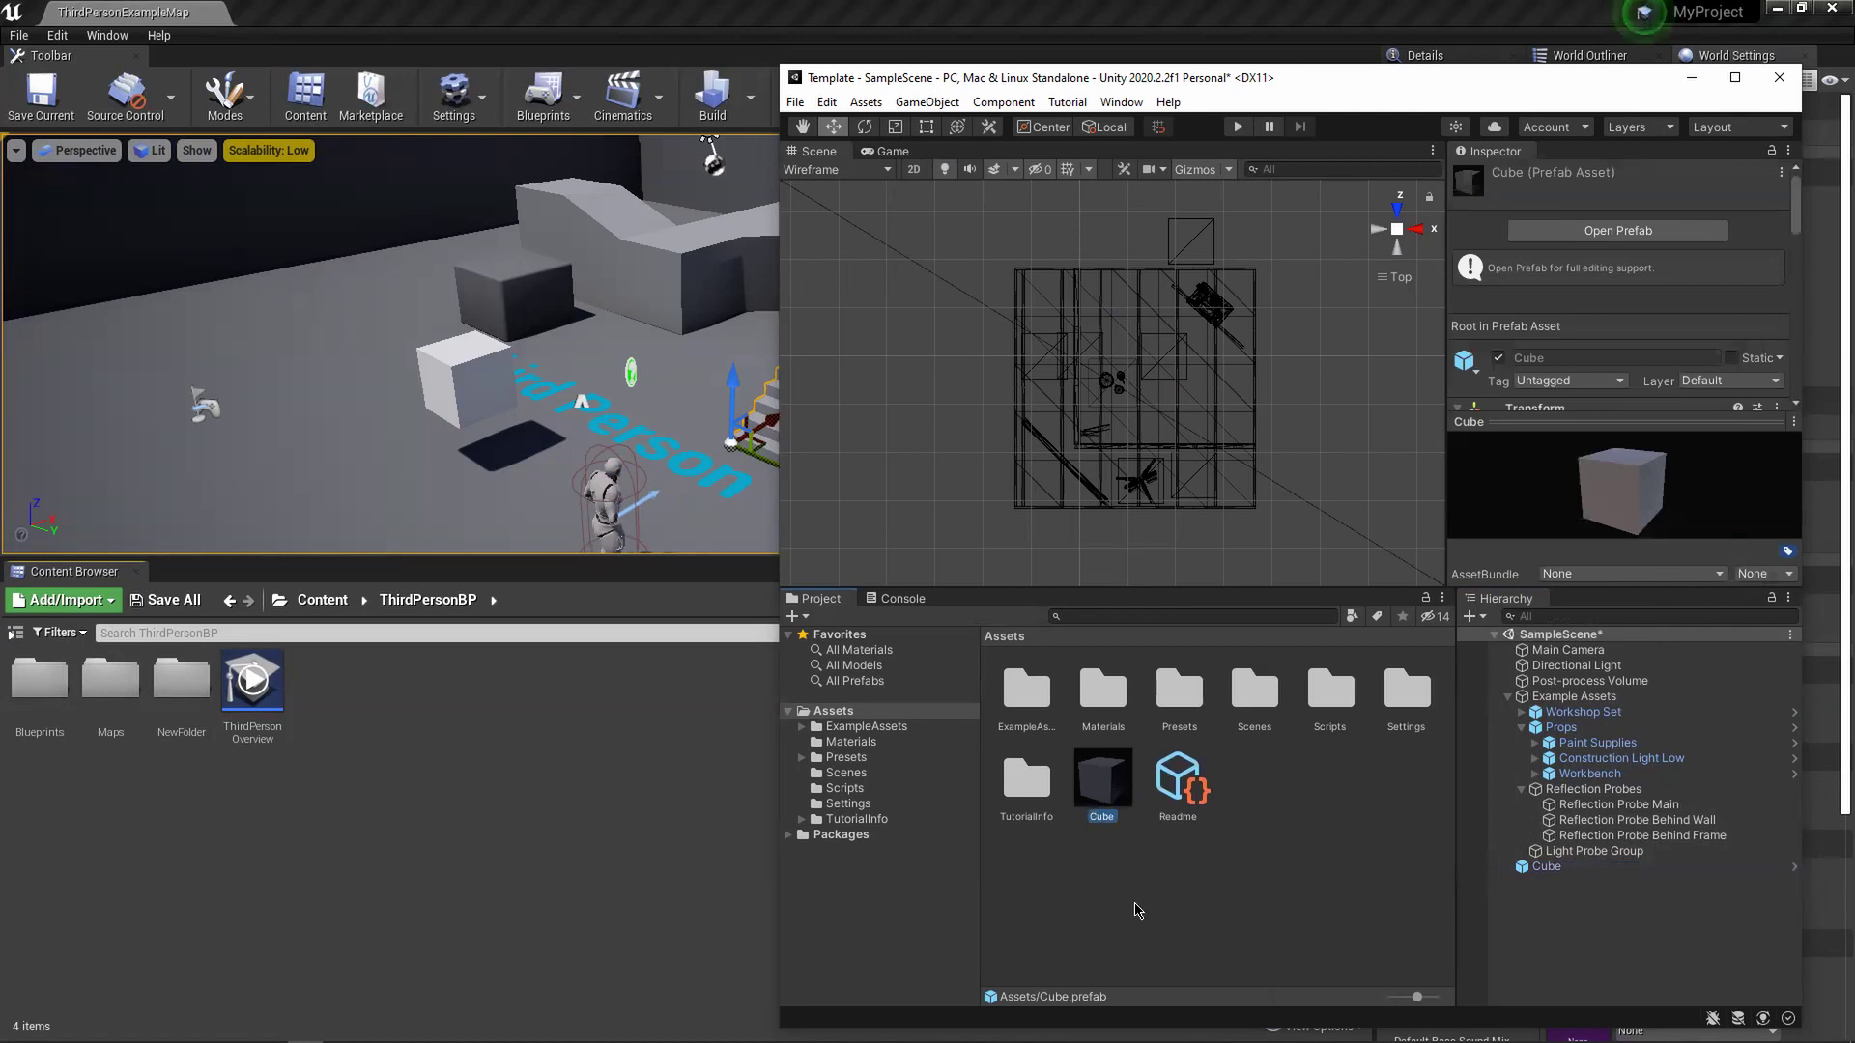
- Create a C# script in the Assets folder and keep its default name
right_click(1296, 796)
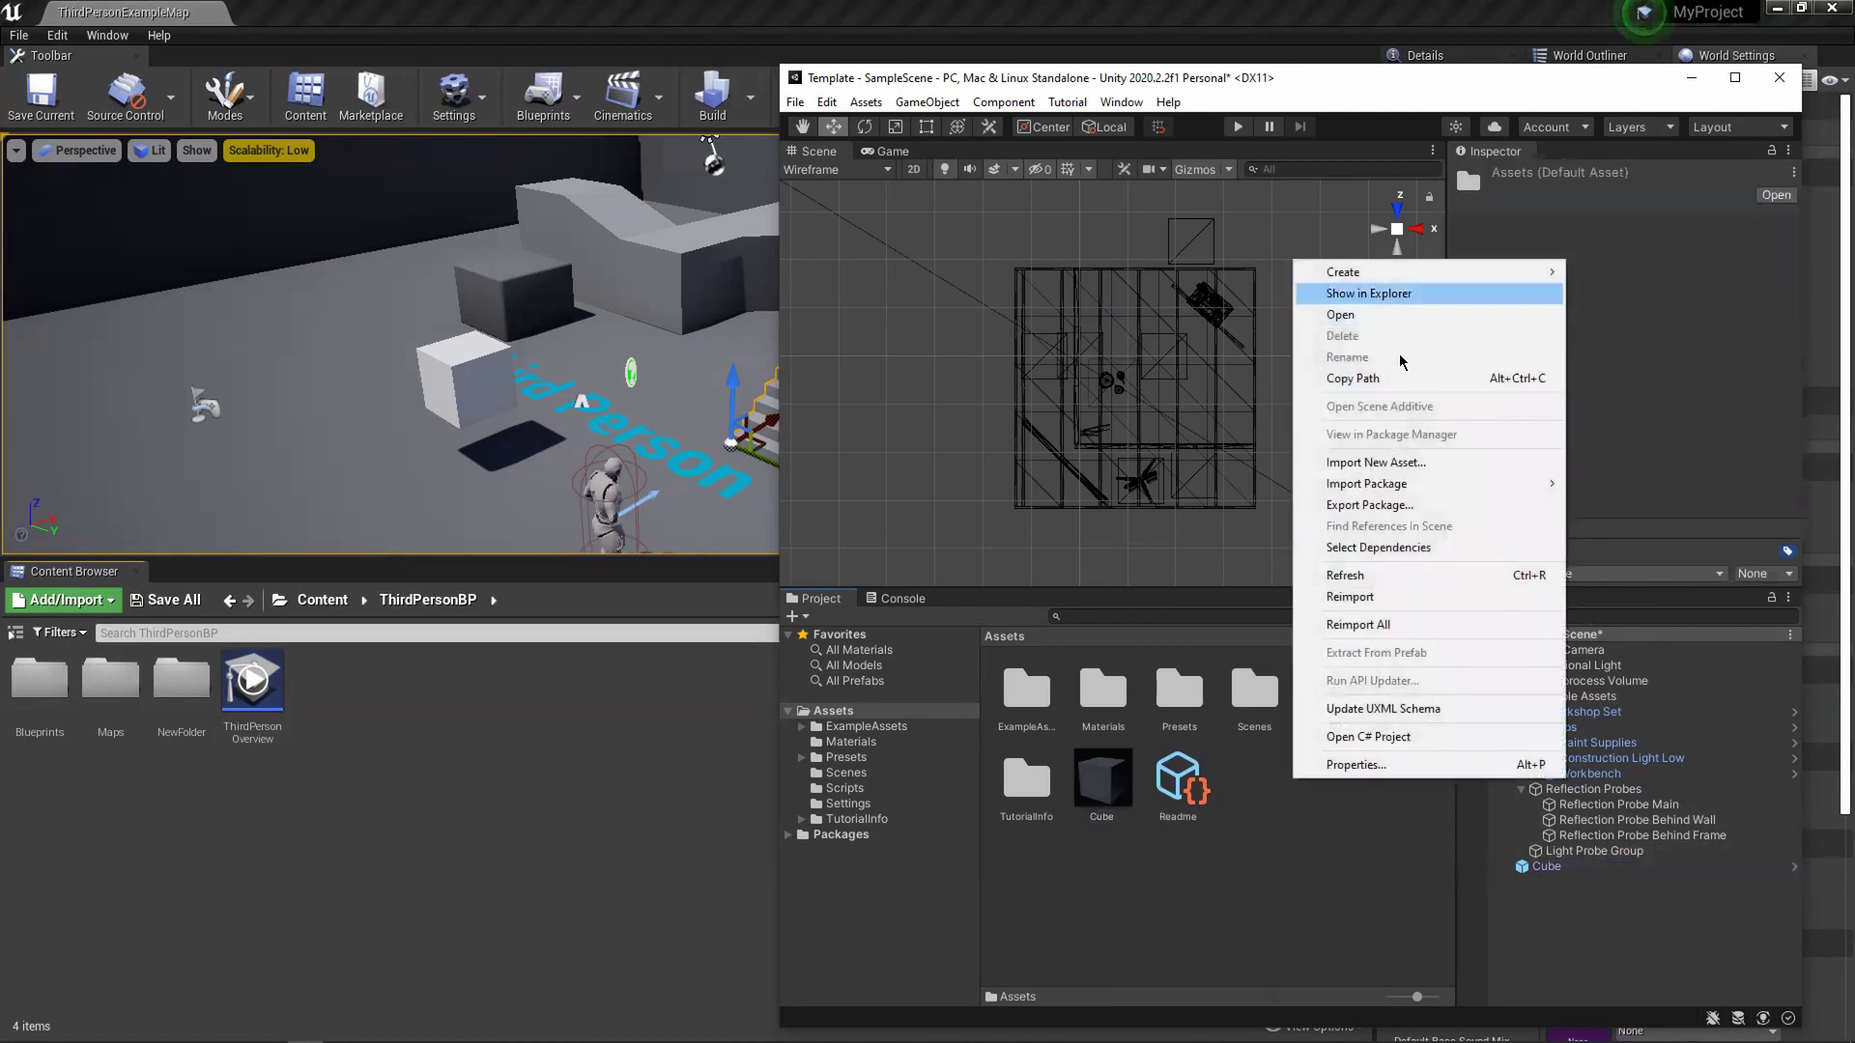
mouse_move(1380, 278)
left_click(1617, 232)
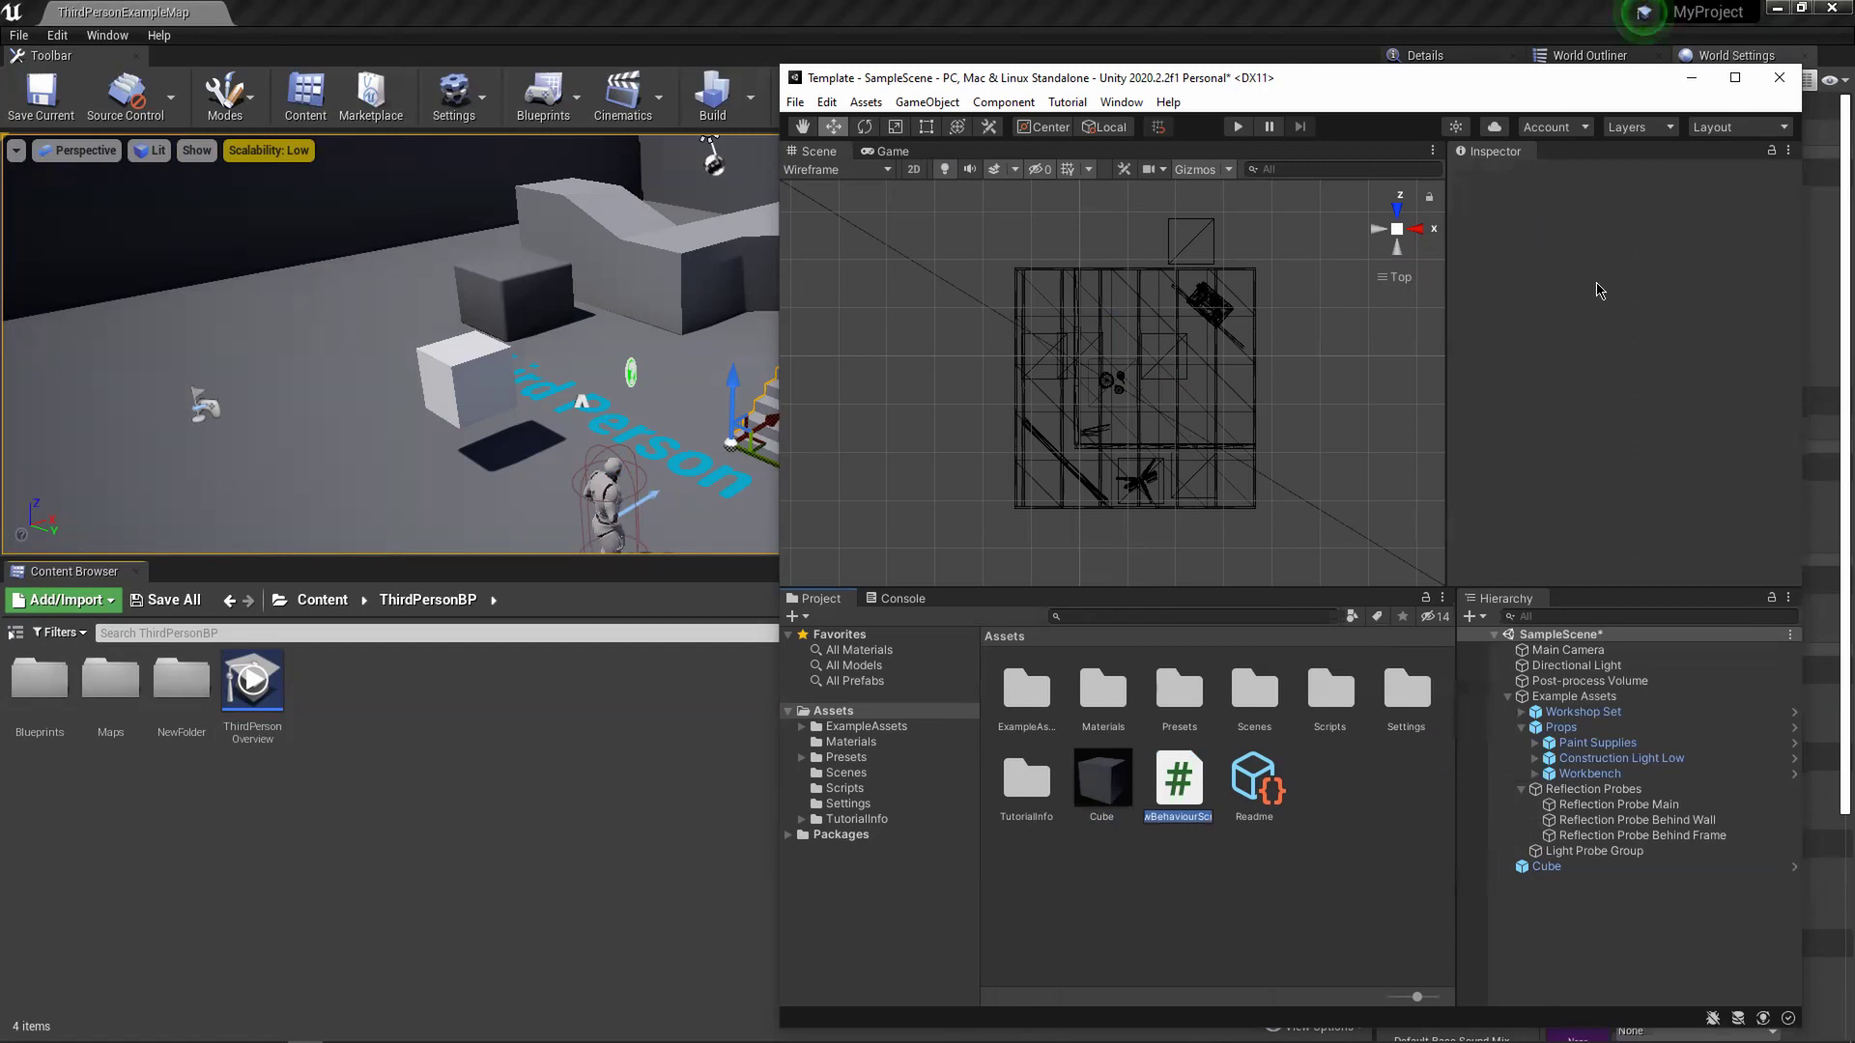
key("Return")
- Add the New Behaviour Script component to the Cube prefab
left_click(1102, 779)
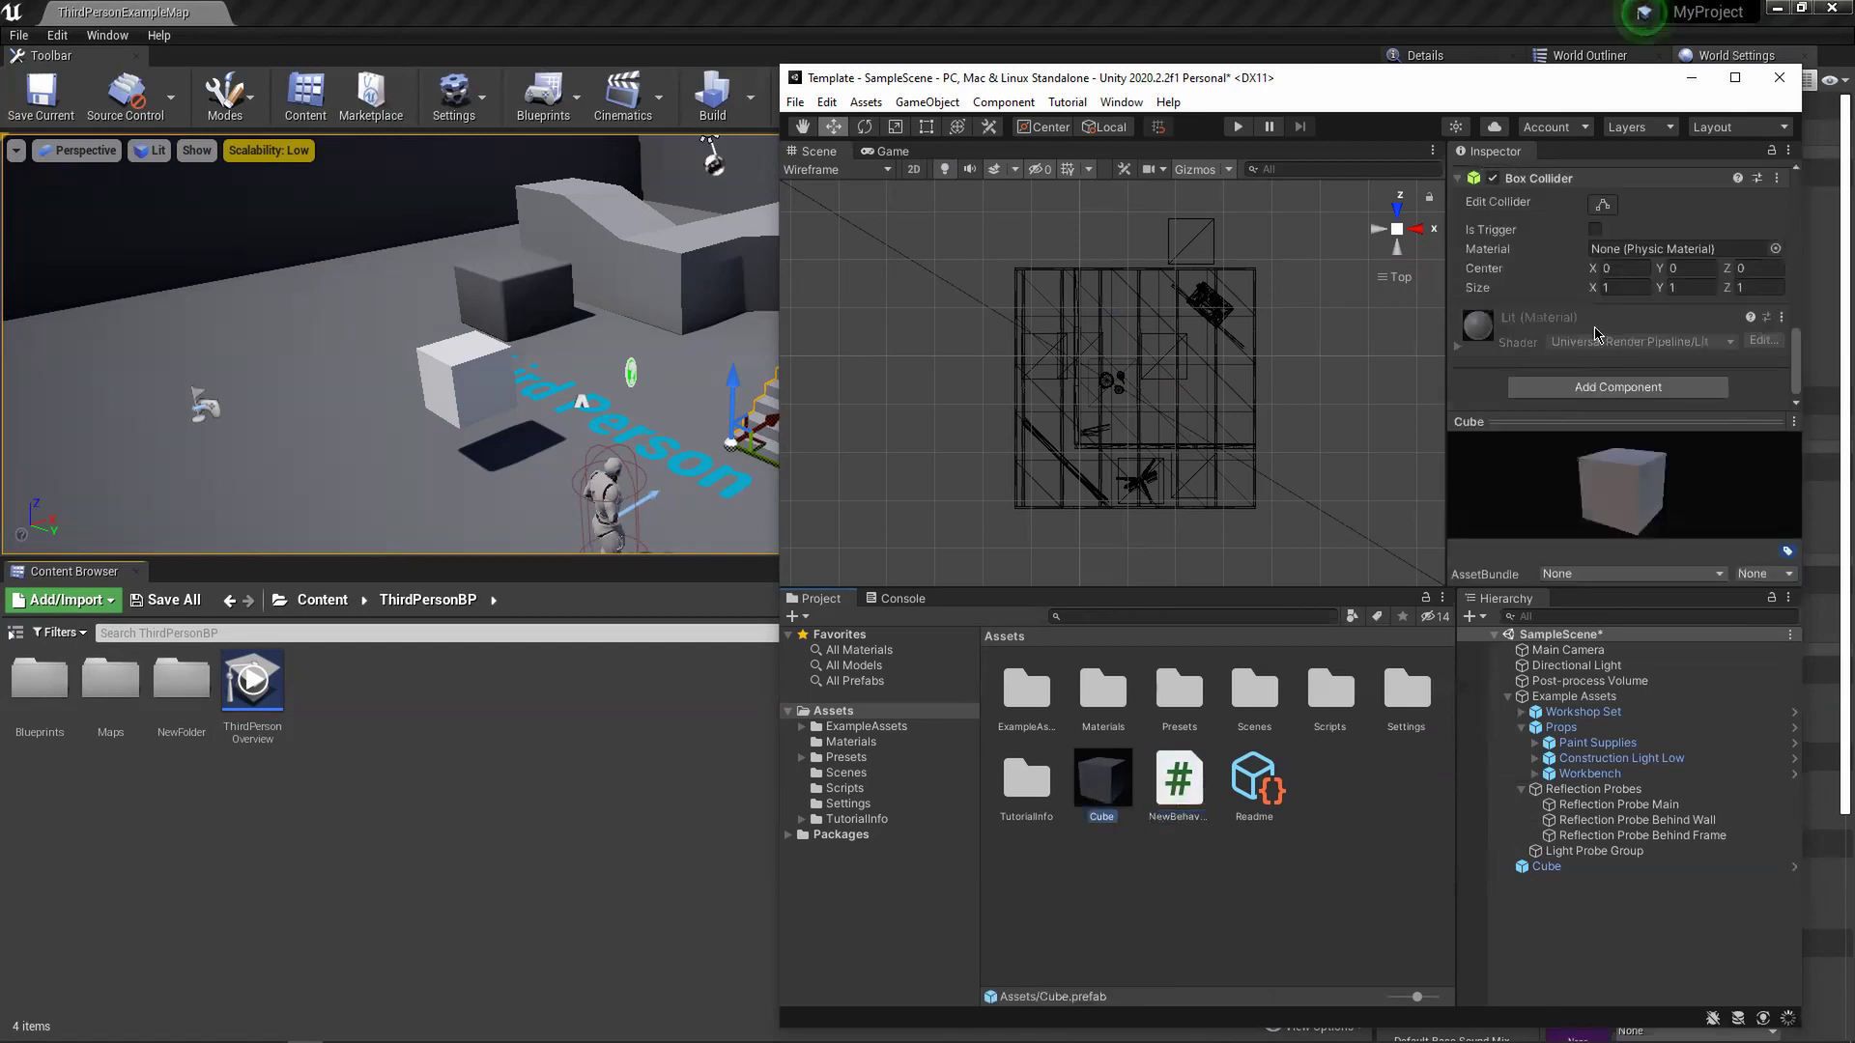
left_click(1569, 389)
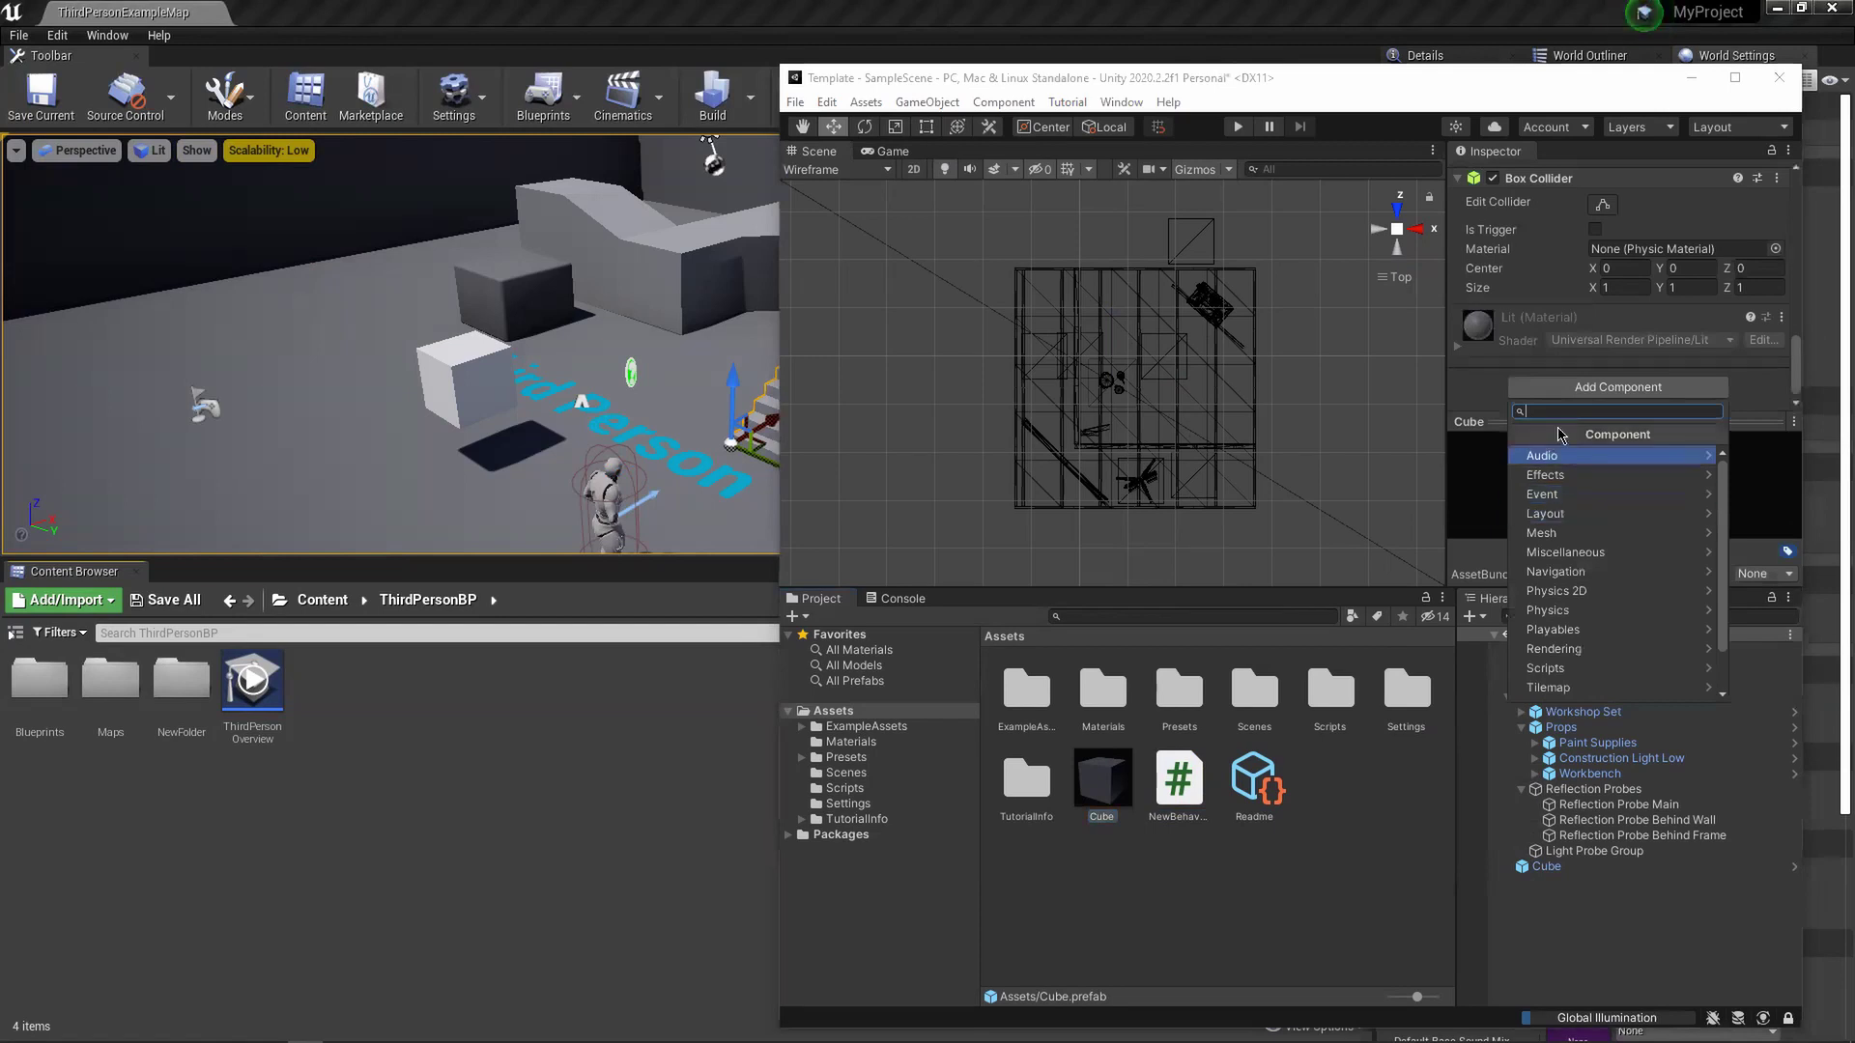
type("new")
key("Return")
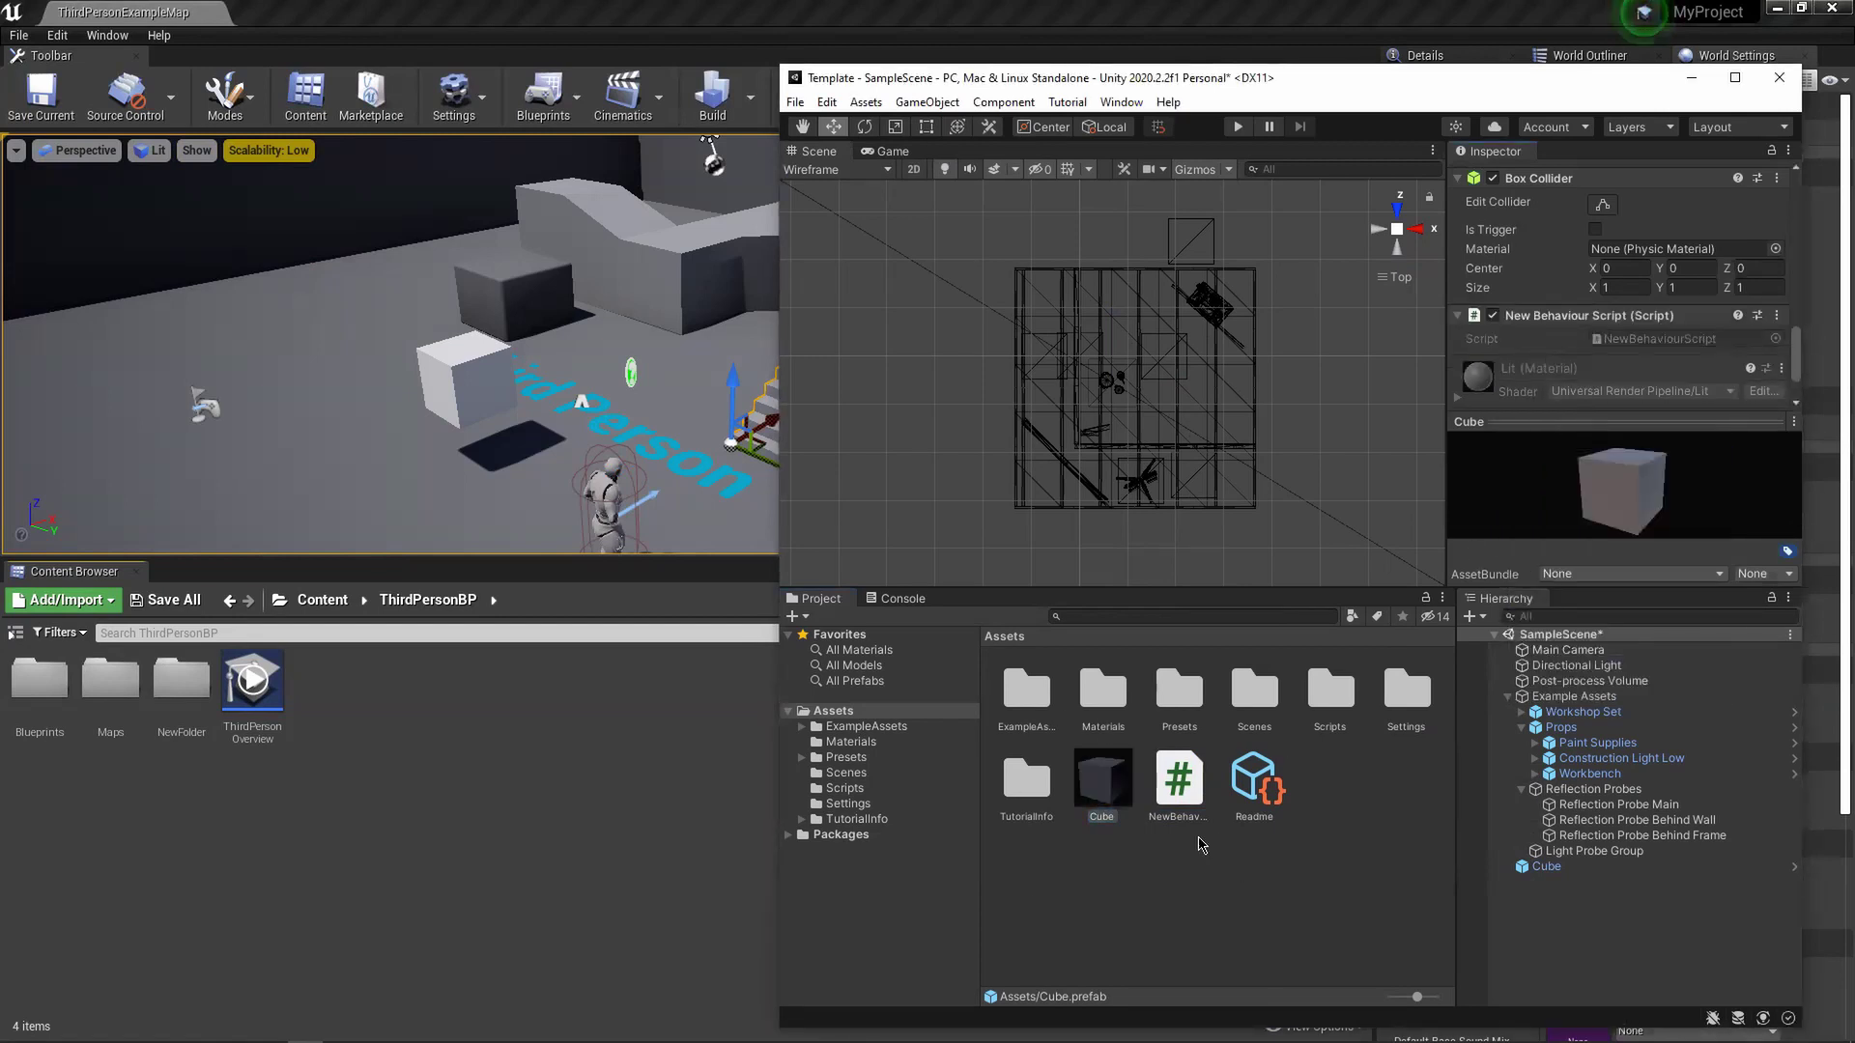
- Switch to Unreal Editor and delete the white cube beside the Third Person floor text
left_click(337, 728)
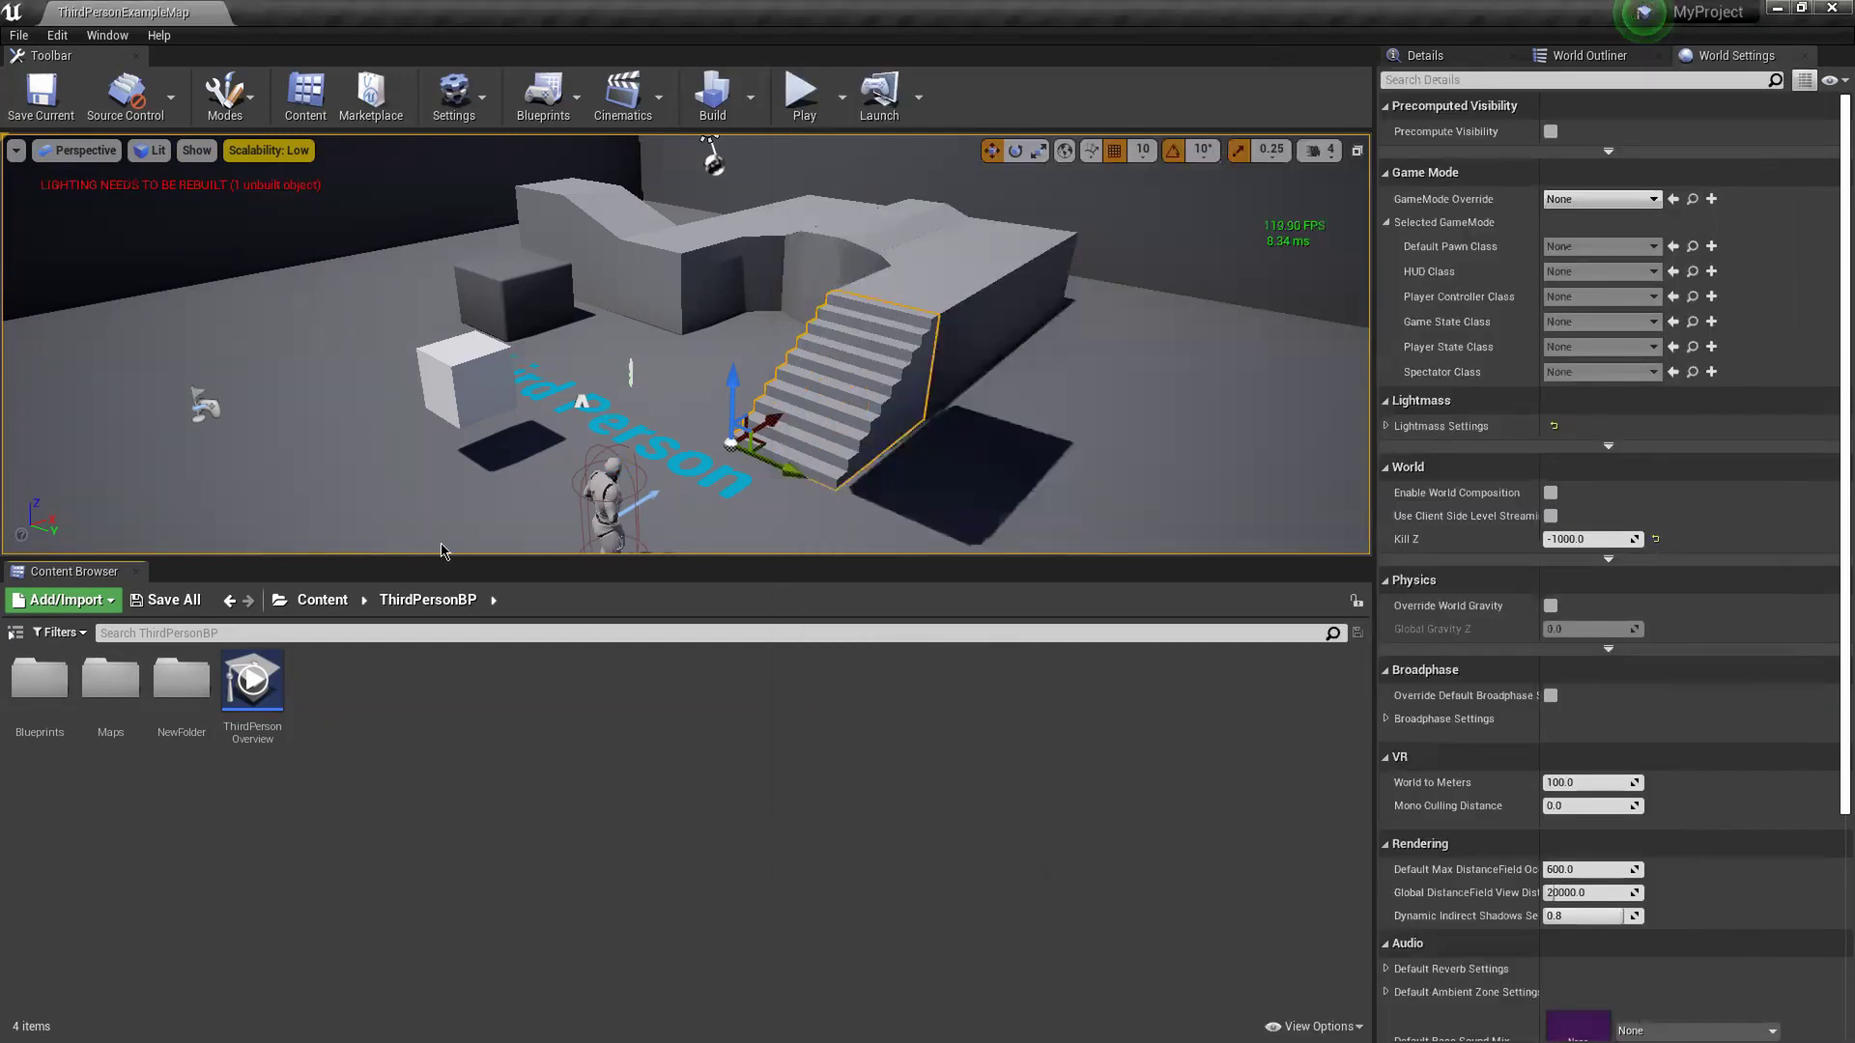
left_click(454, 410)
key("Delete")
- Create a Blueprint Class with Actor as its parent in the ThirdPersonBP folder, keeping the default name
right_click(324, 703)
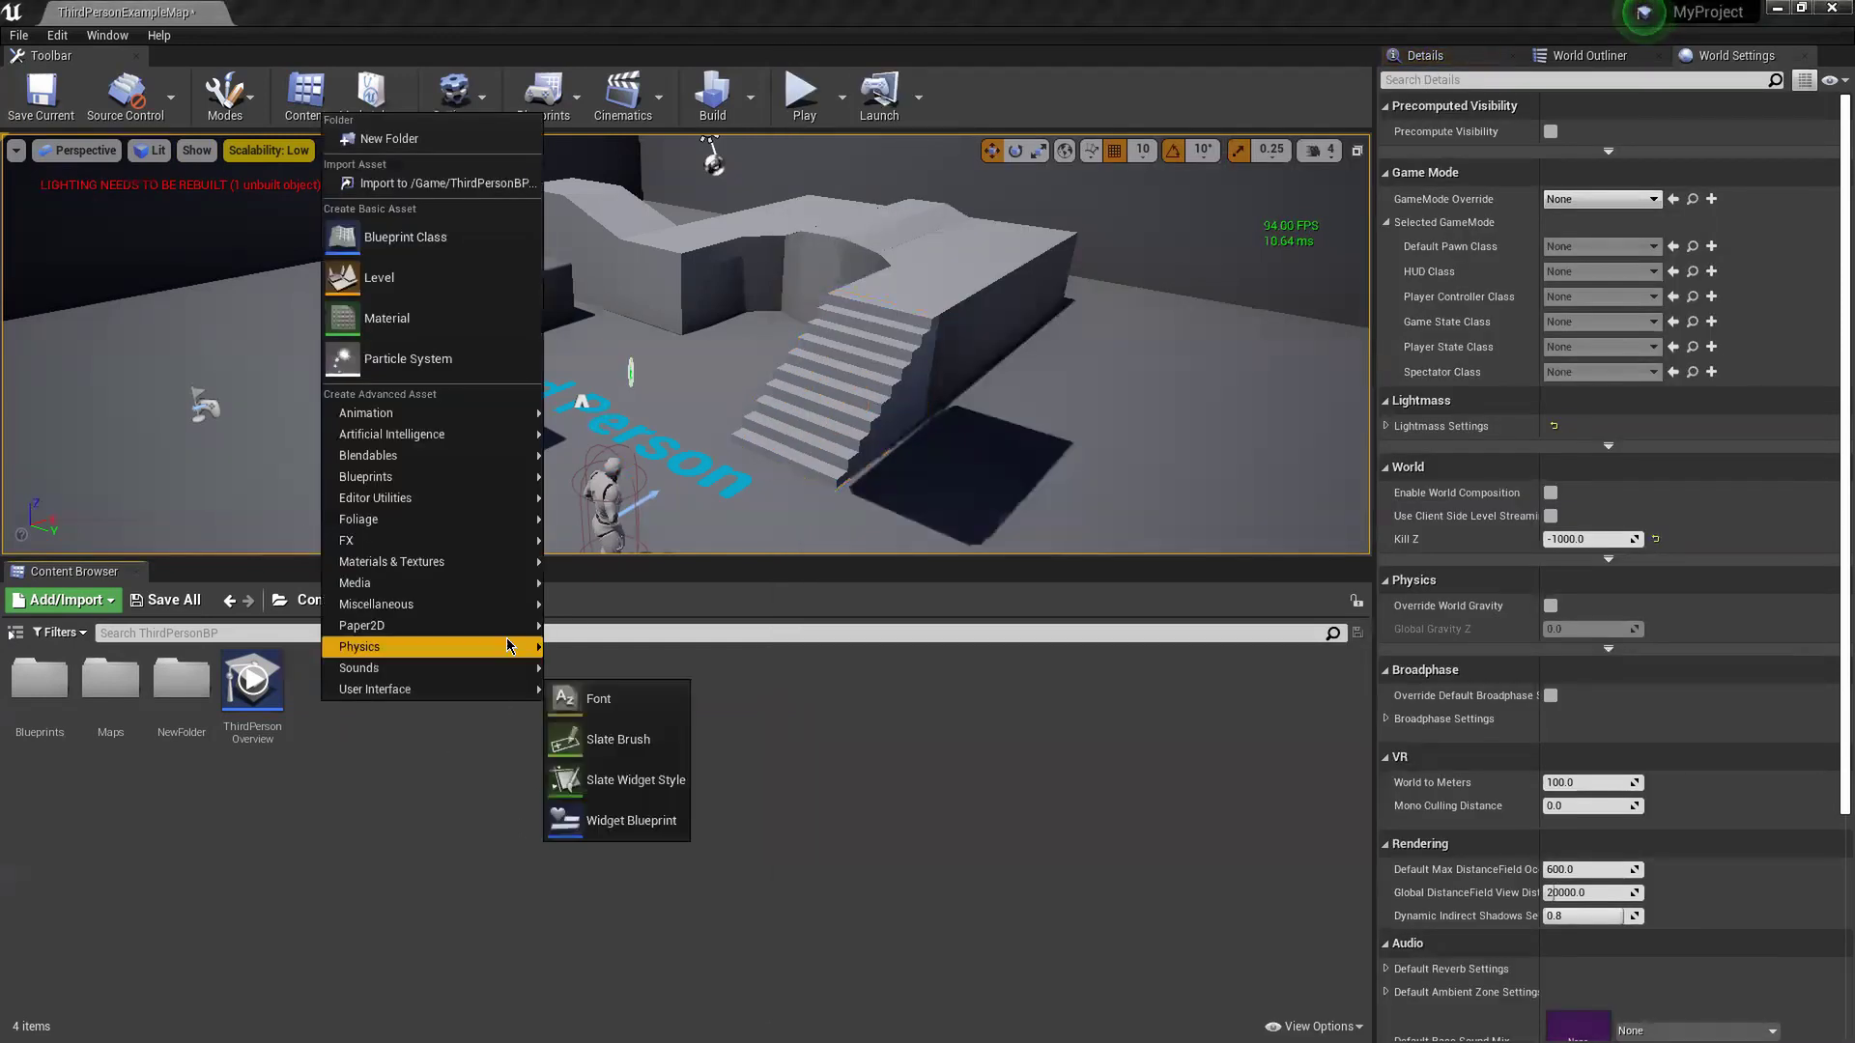
left_click(411, 238)
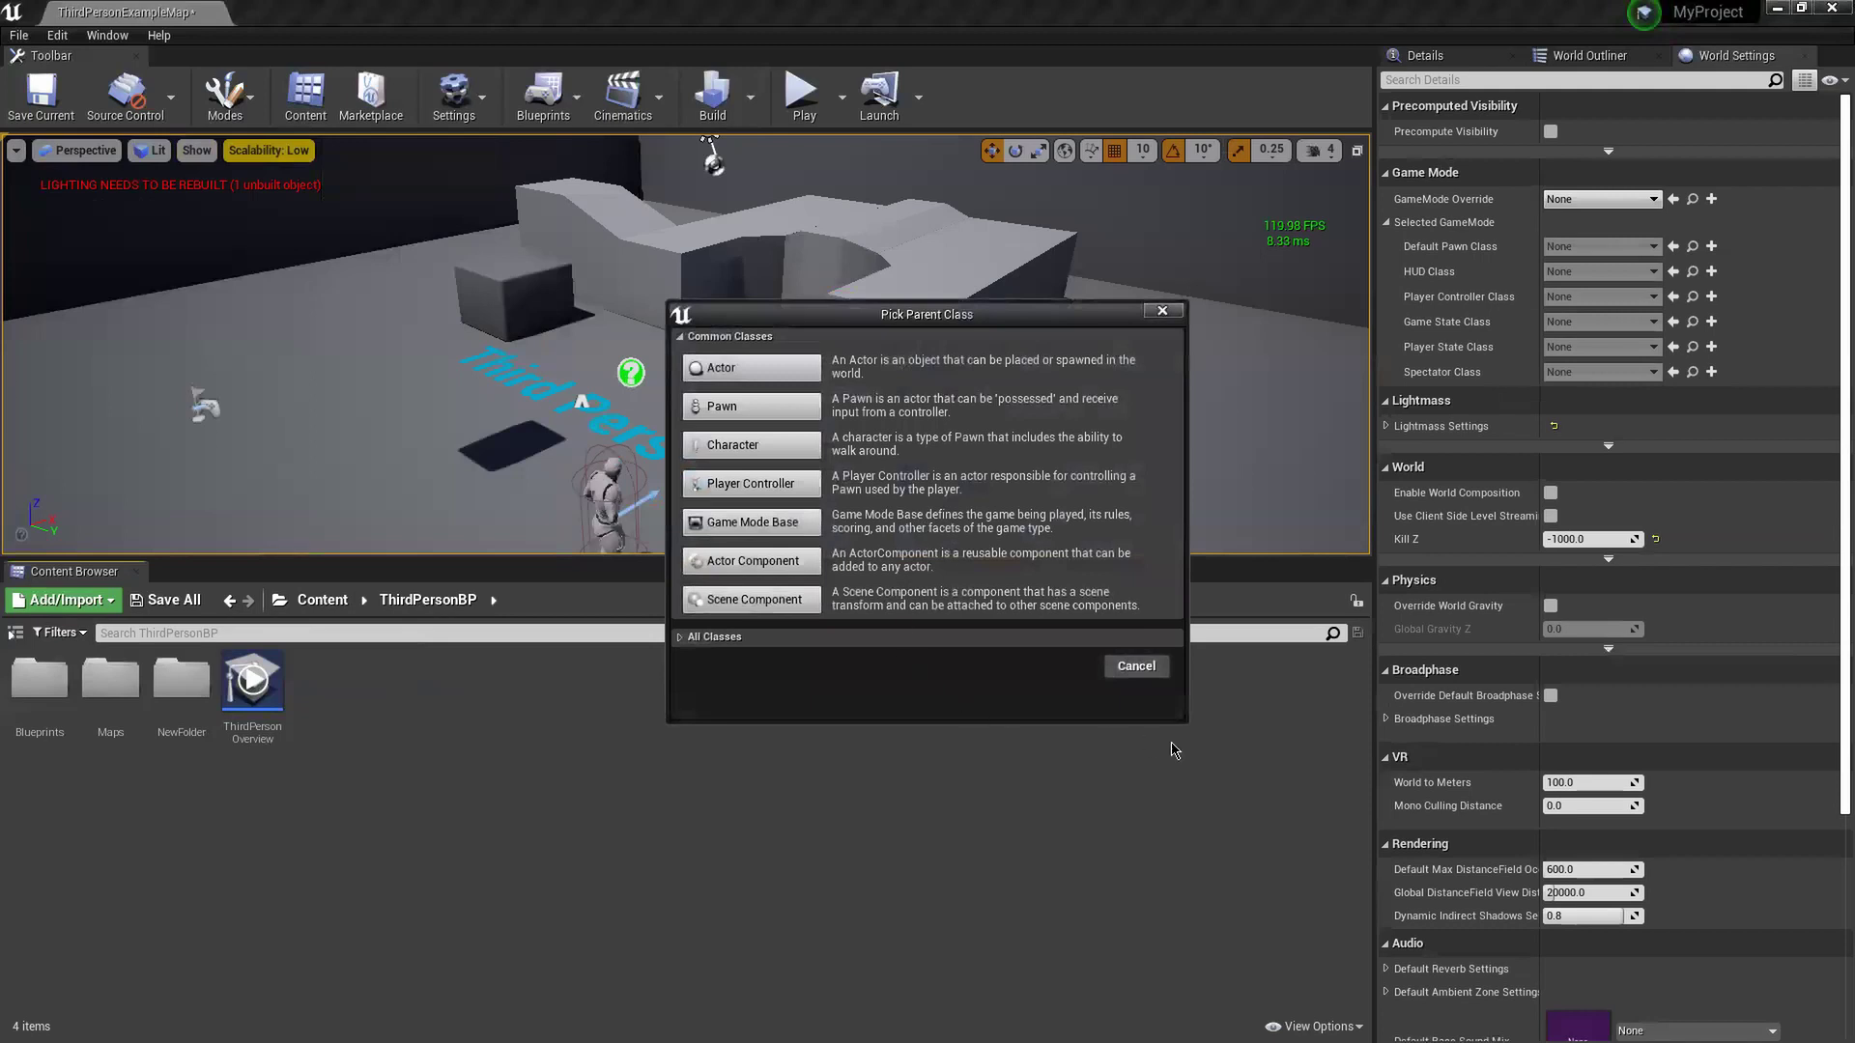
left_click(720, 375)
key("Return")
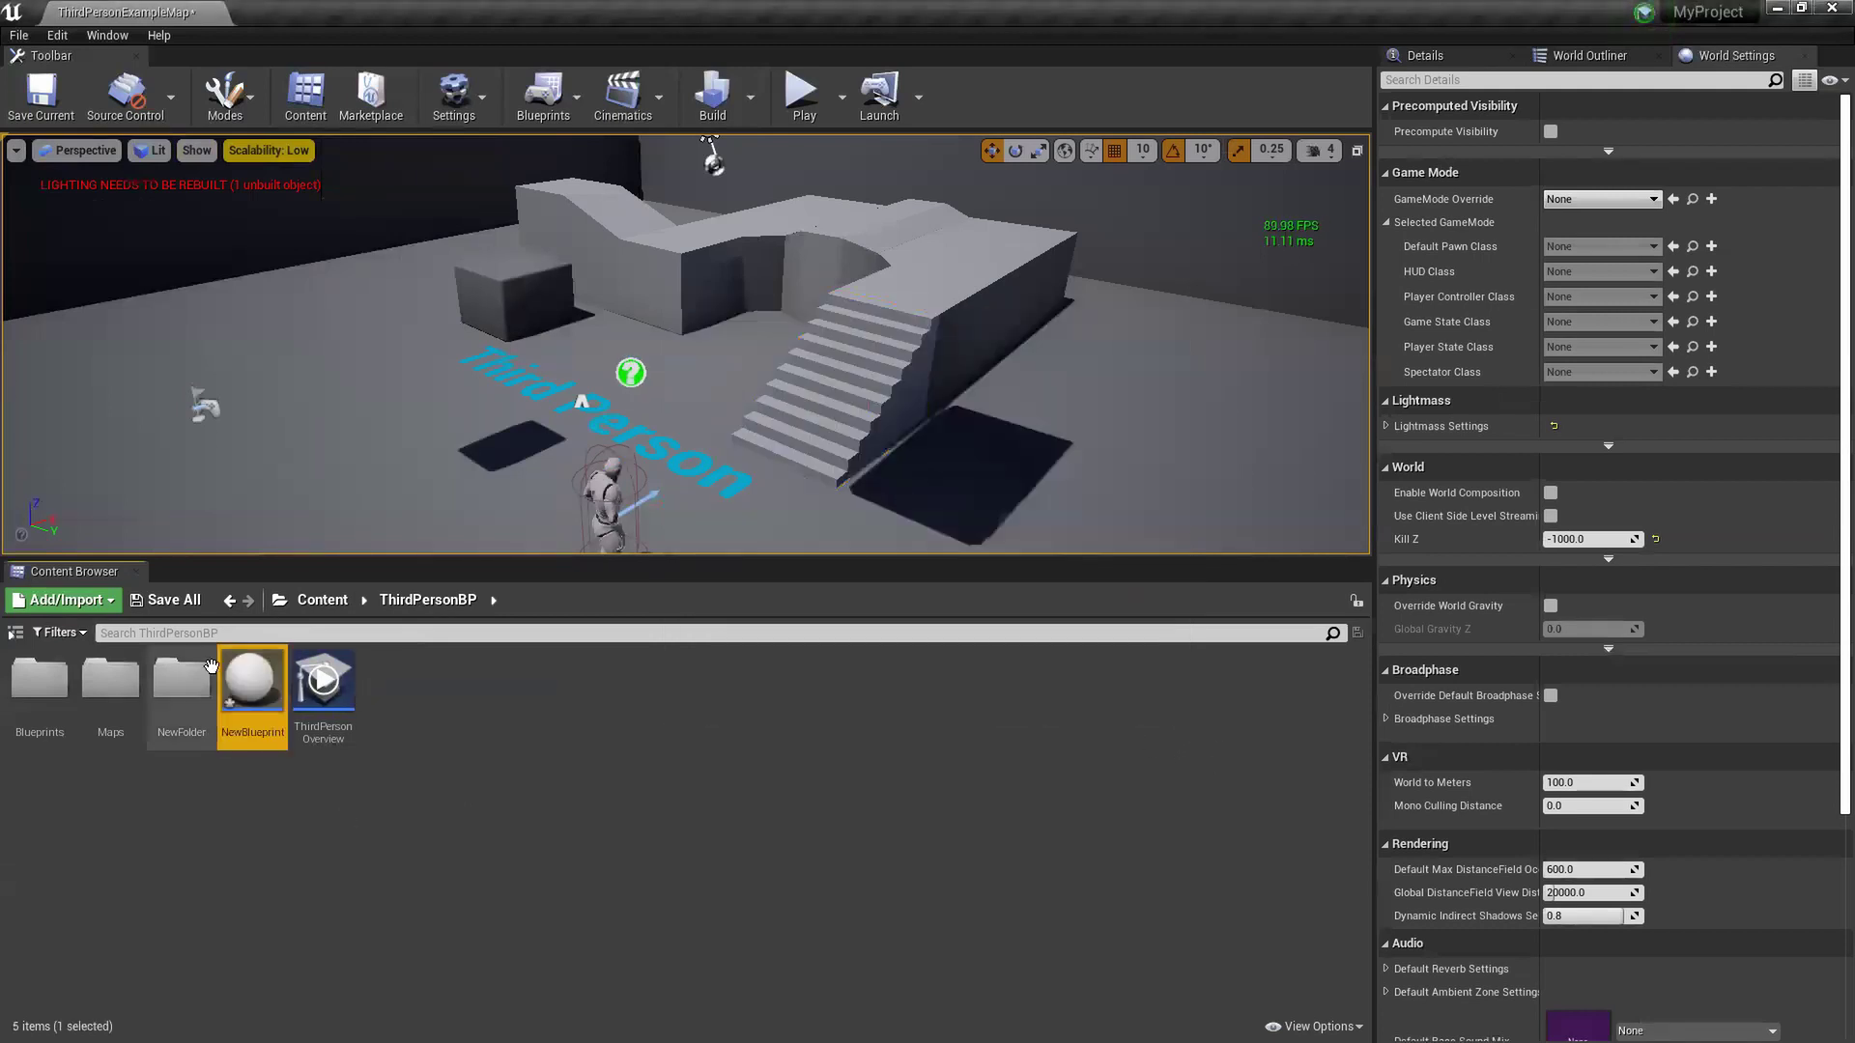
- Open NewBlueprint, inspect its DefaultSceneRoot component, and close the Blueprint editor
double_click(267, 694)
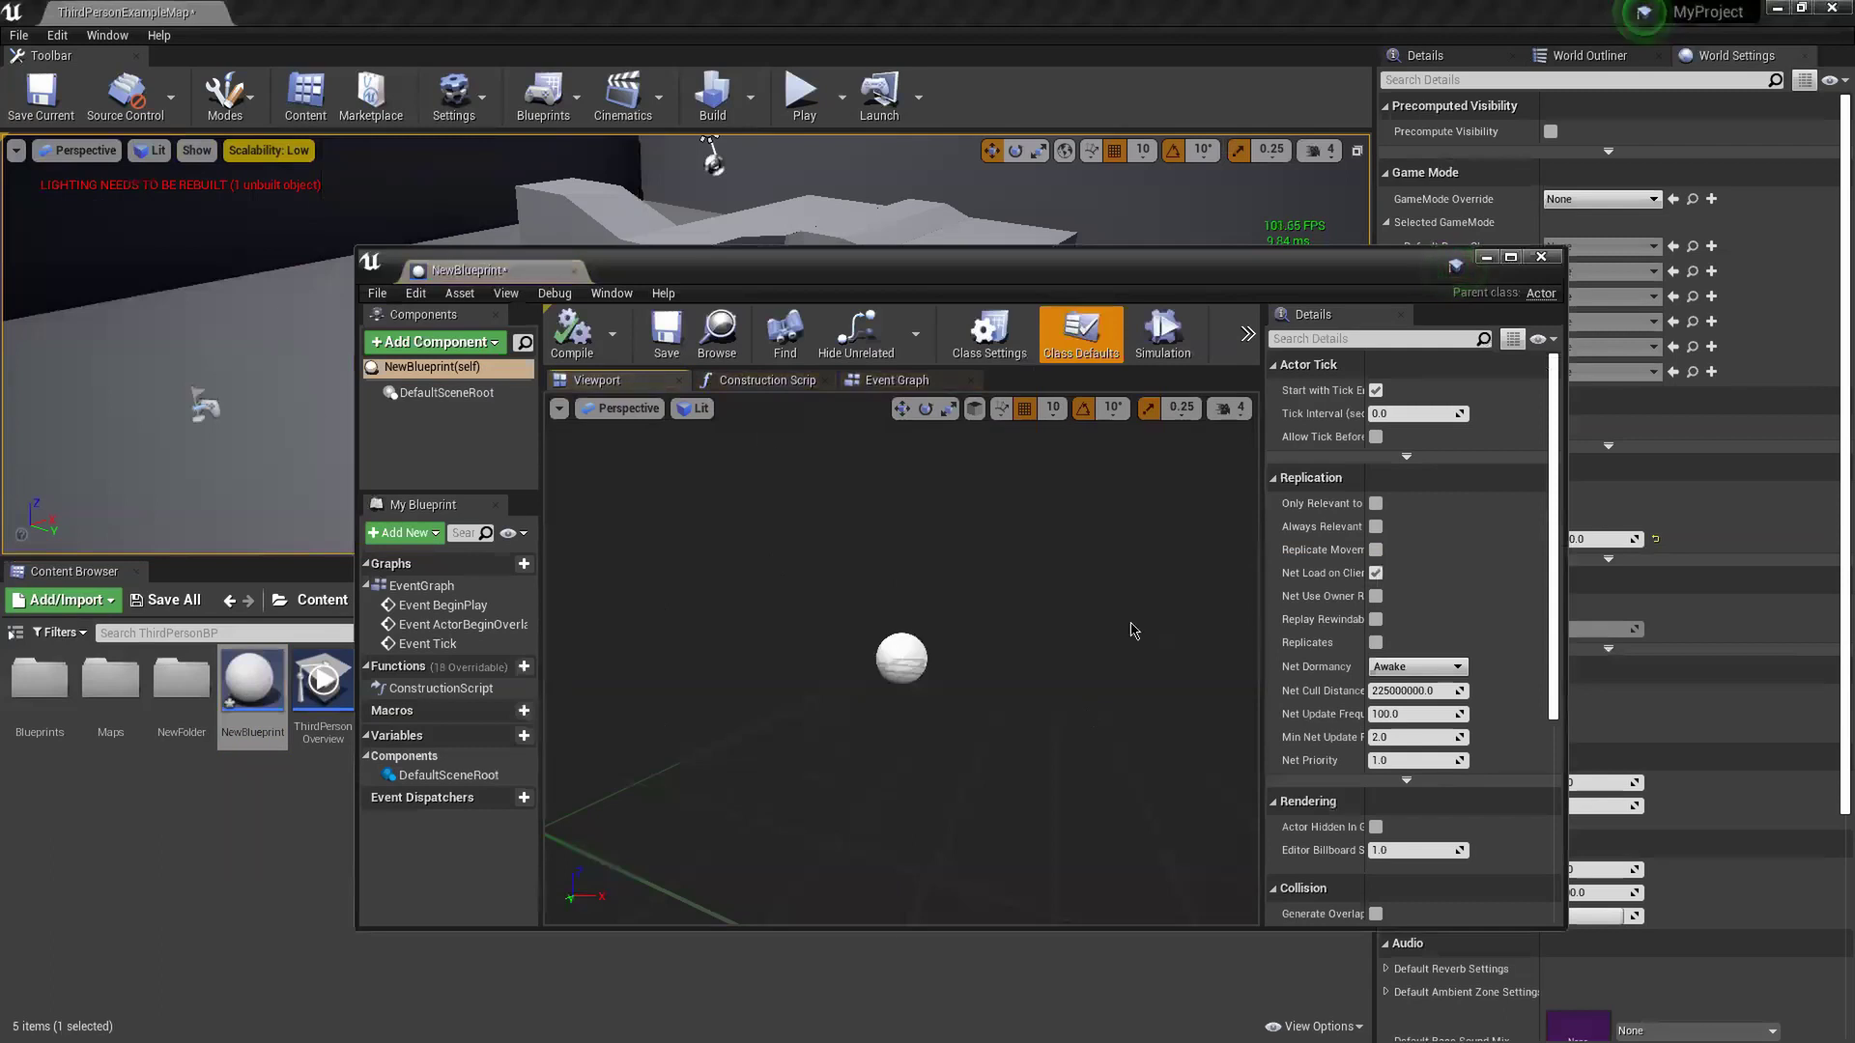
left_click(906, 665)
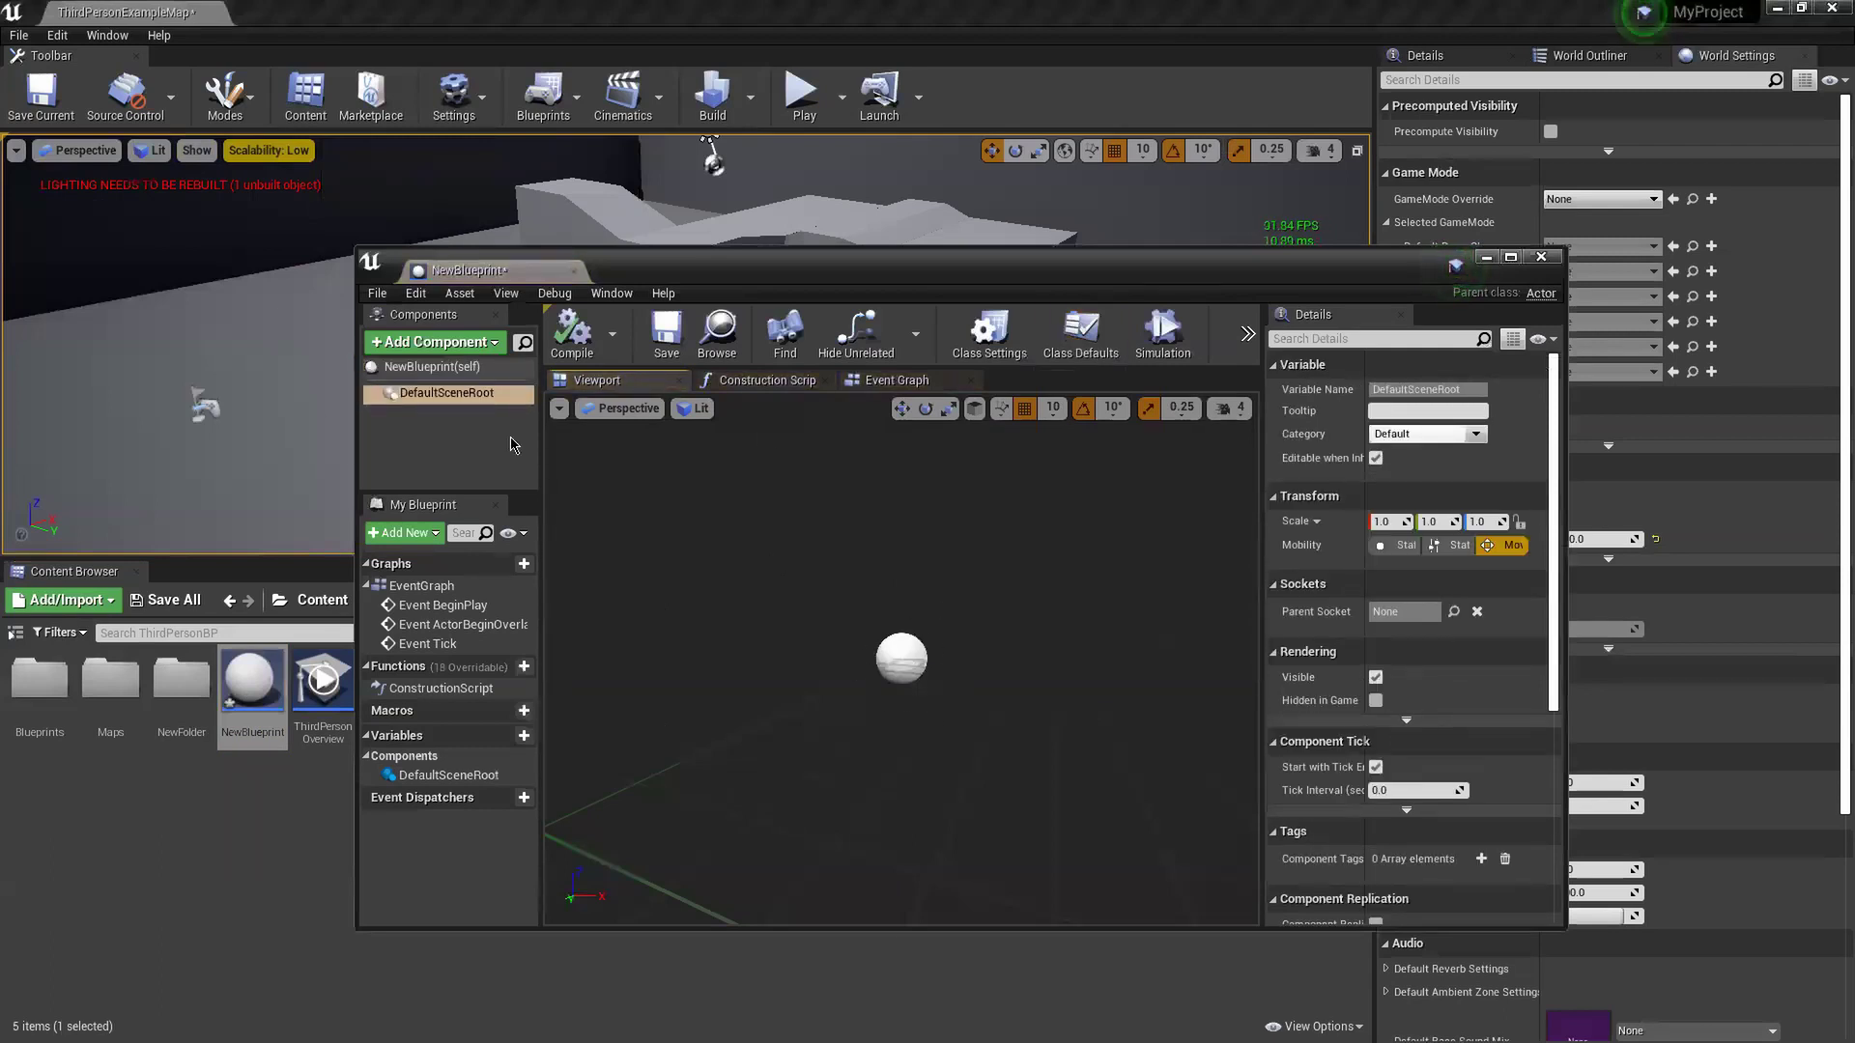
middle_click(478, 264)
- Delete the NewBlueprint asset from the ThirdPersonBP folder
left_click(309, 785)
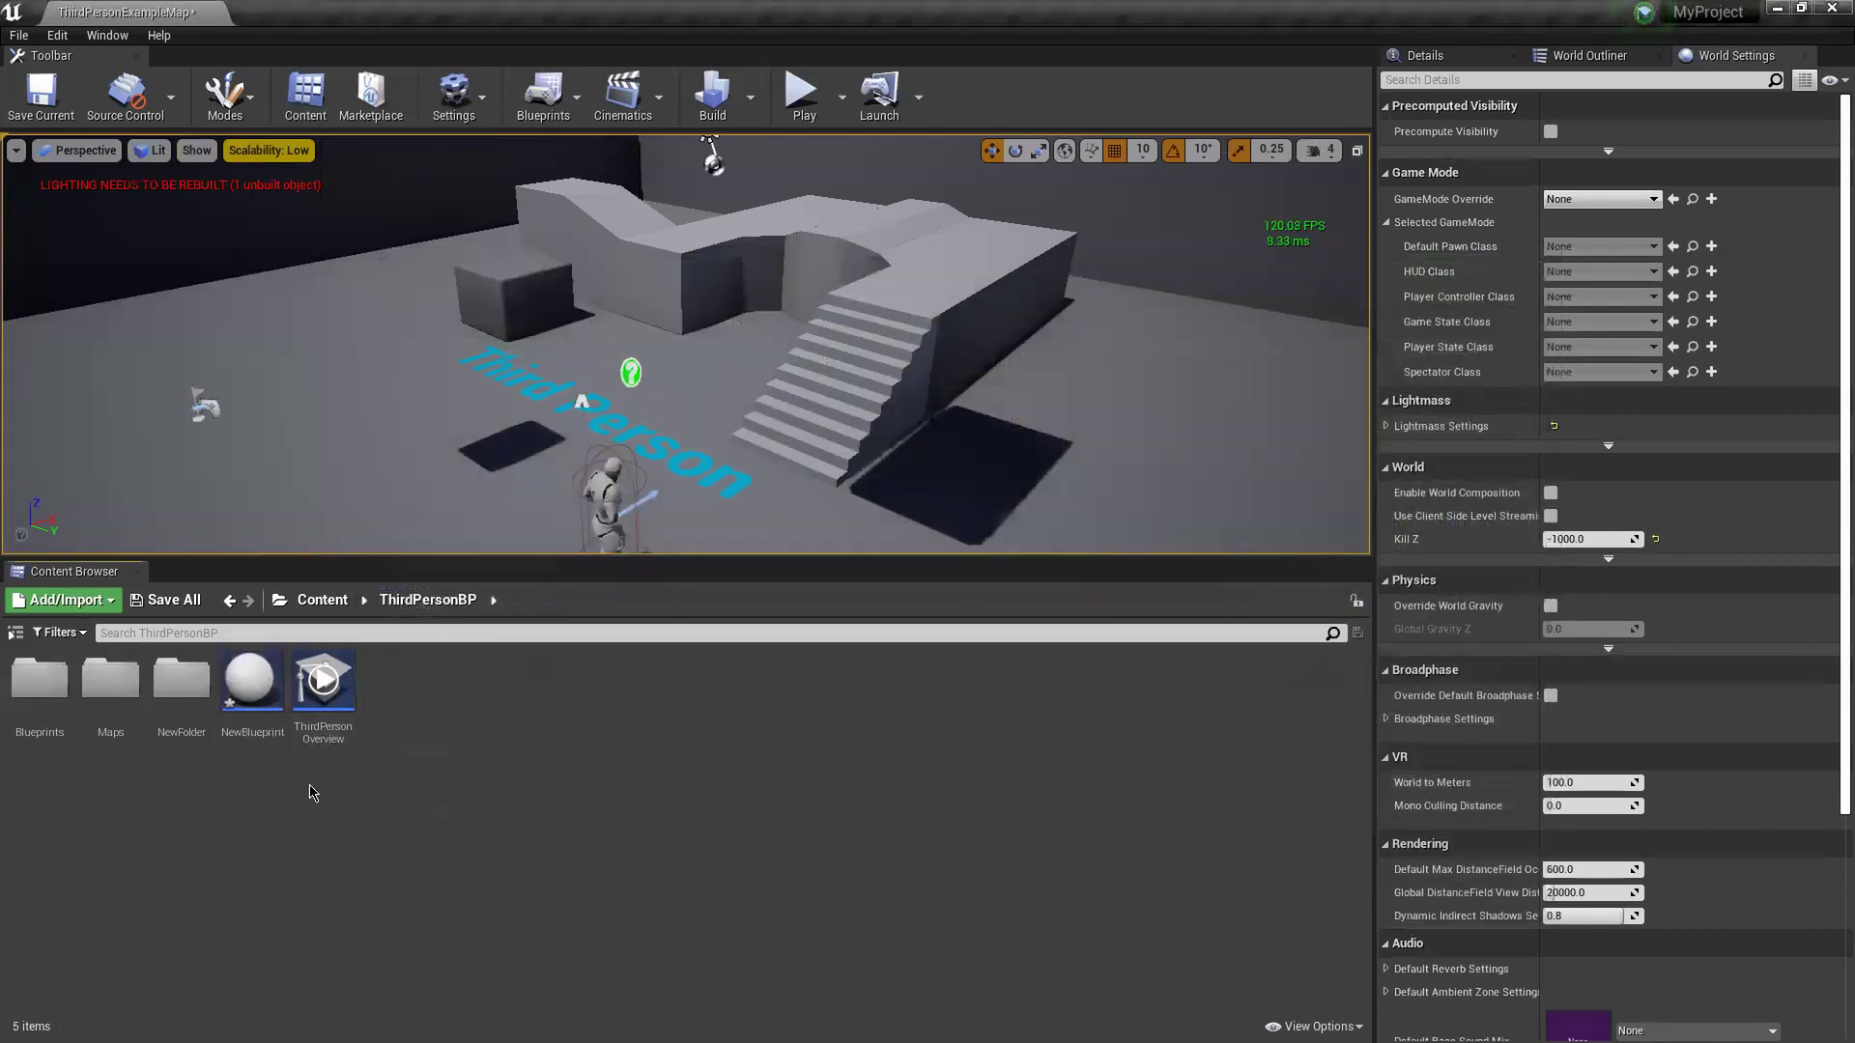
left_click(248, 684)
key("Delete")
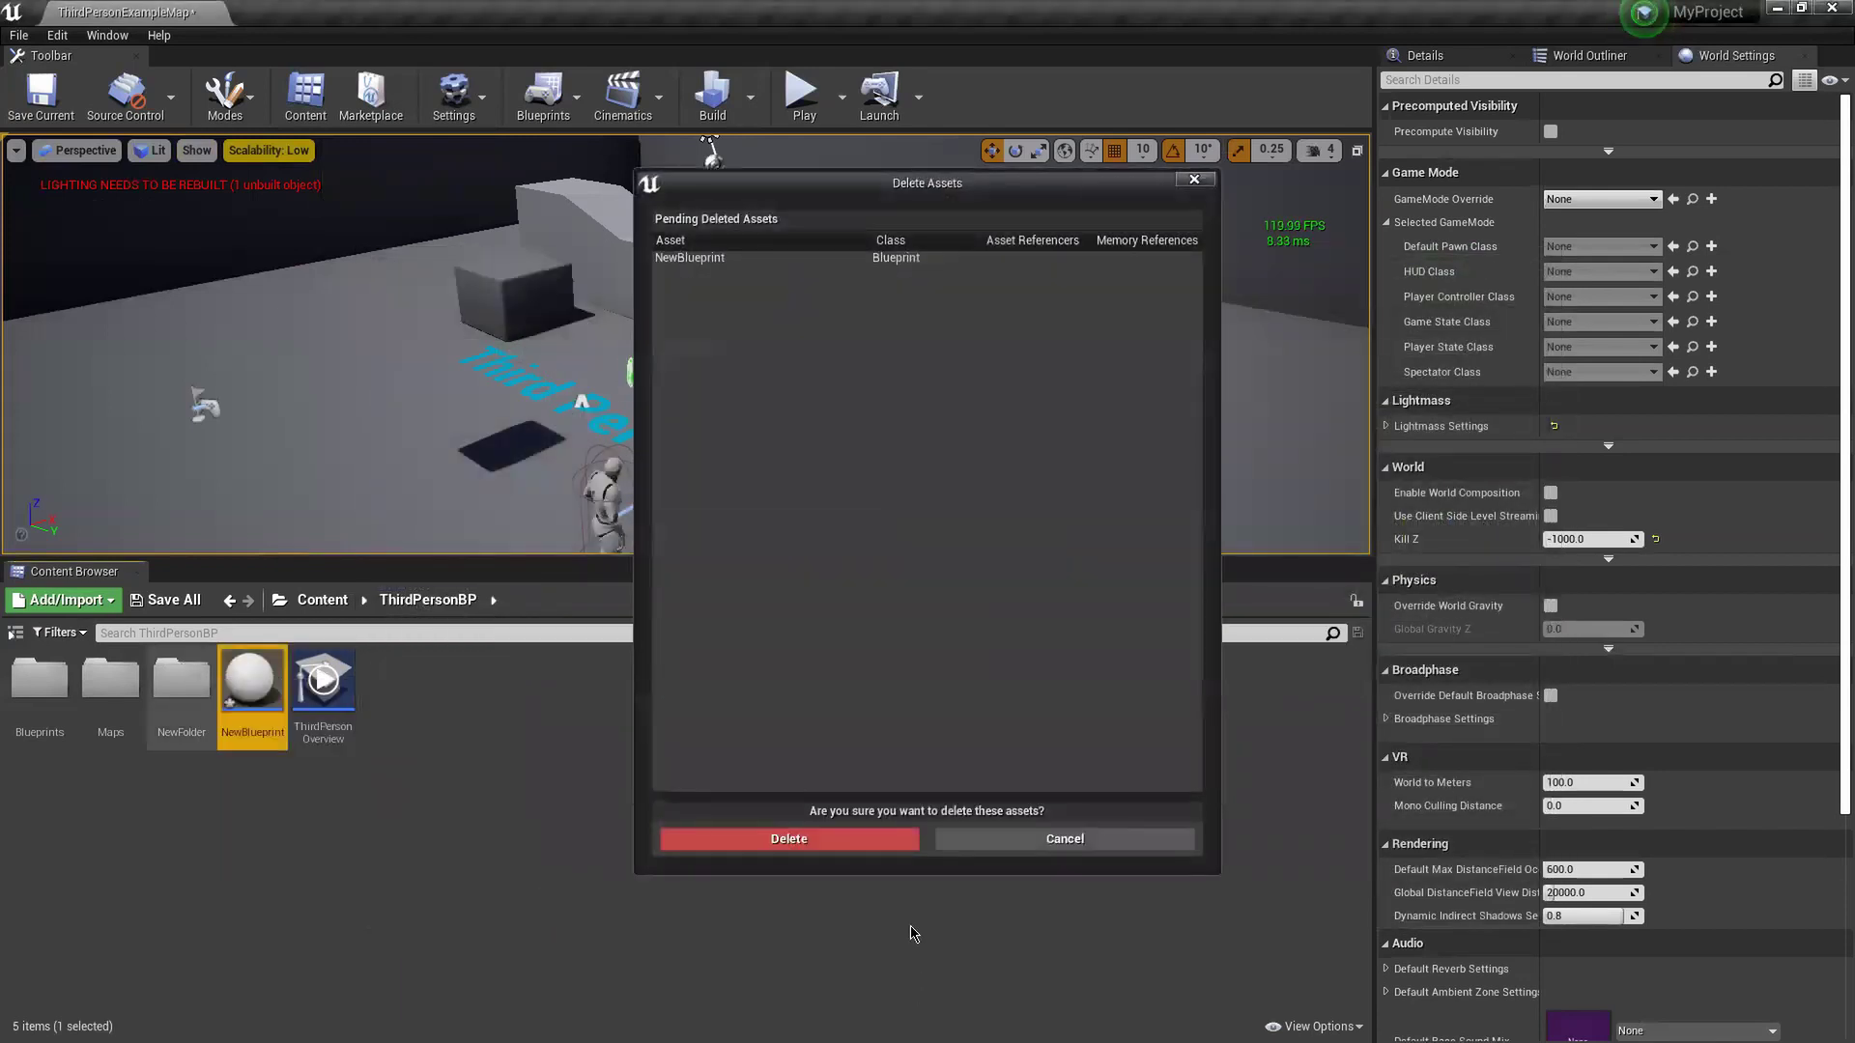
left_click(860, 840)
- Review the advanced asset types available for creation, from Animation and Editor Utilities through FX, Physics and User Interface
right_click(513, 786)
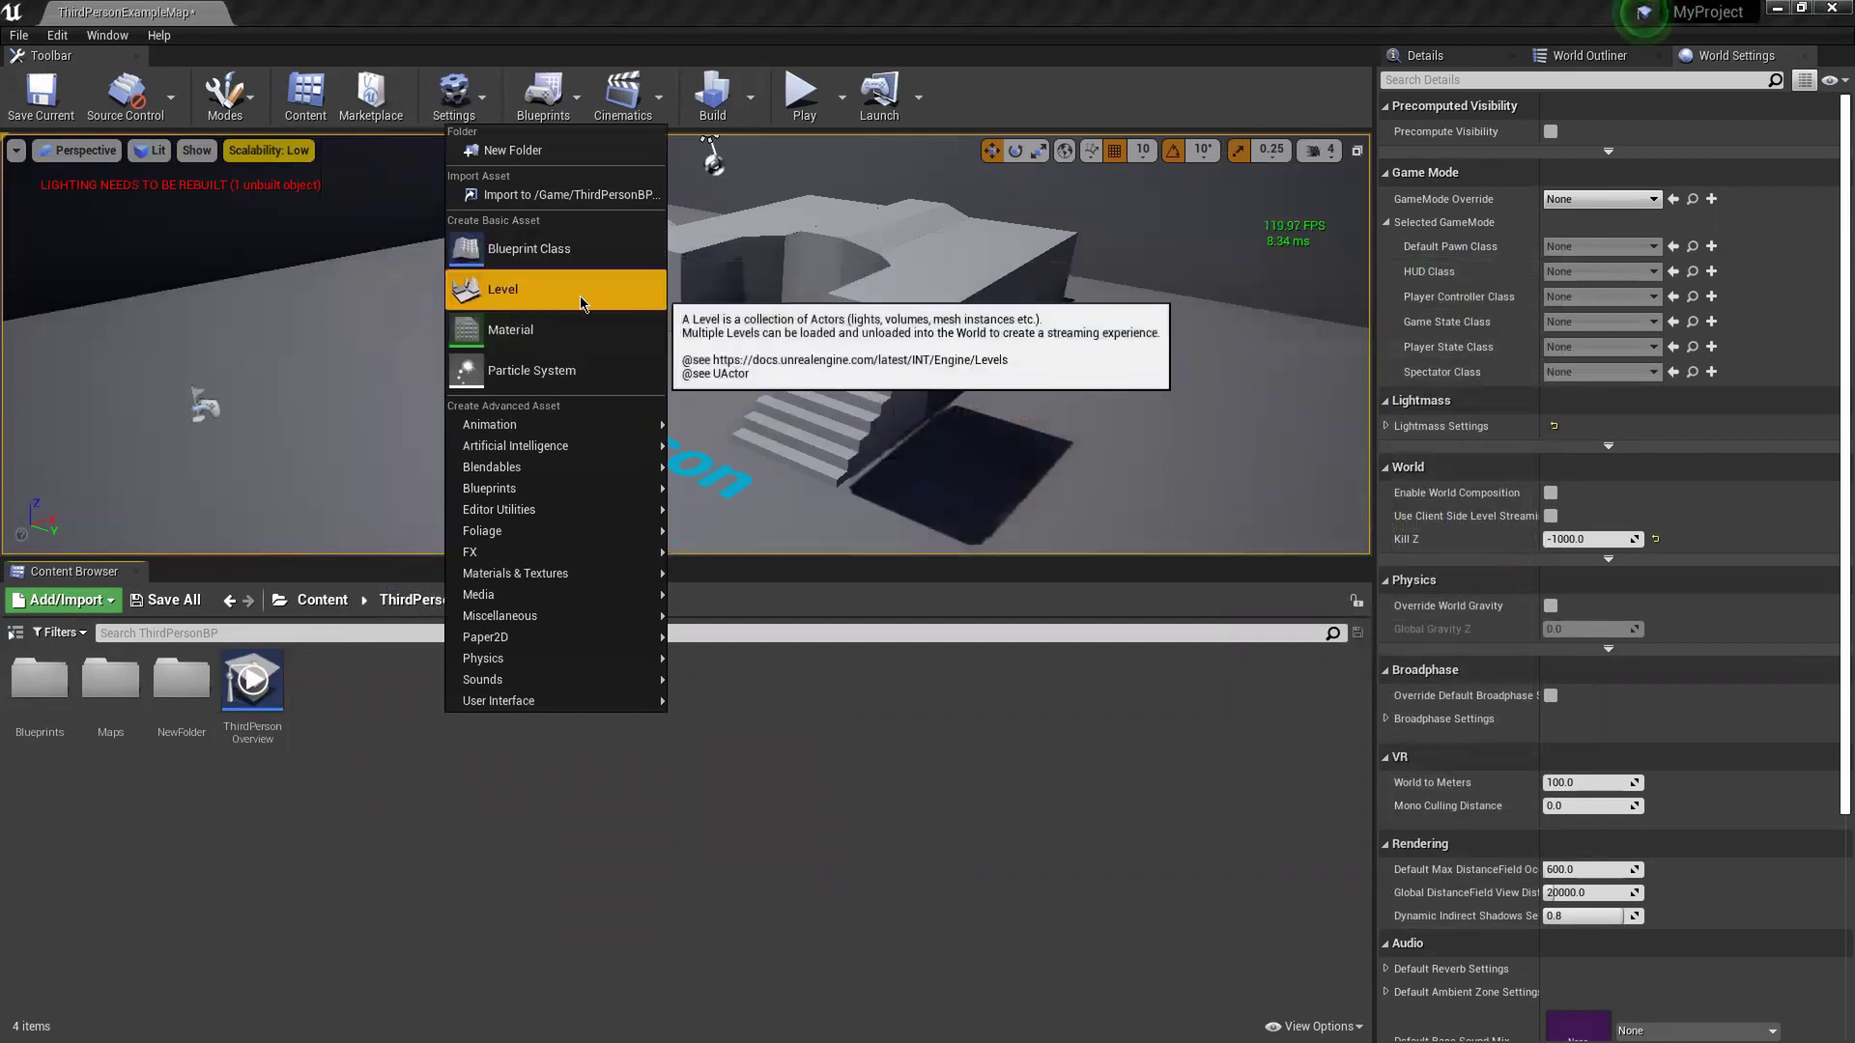
mouse_move(533, 426)
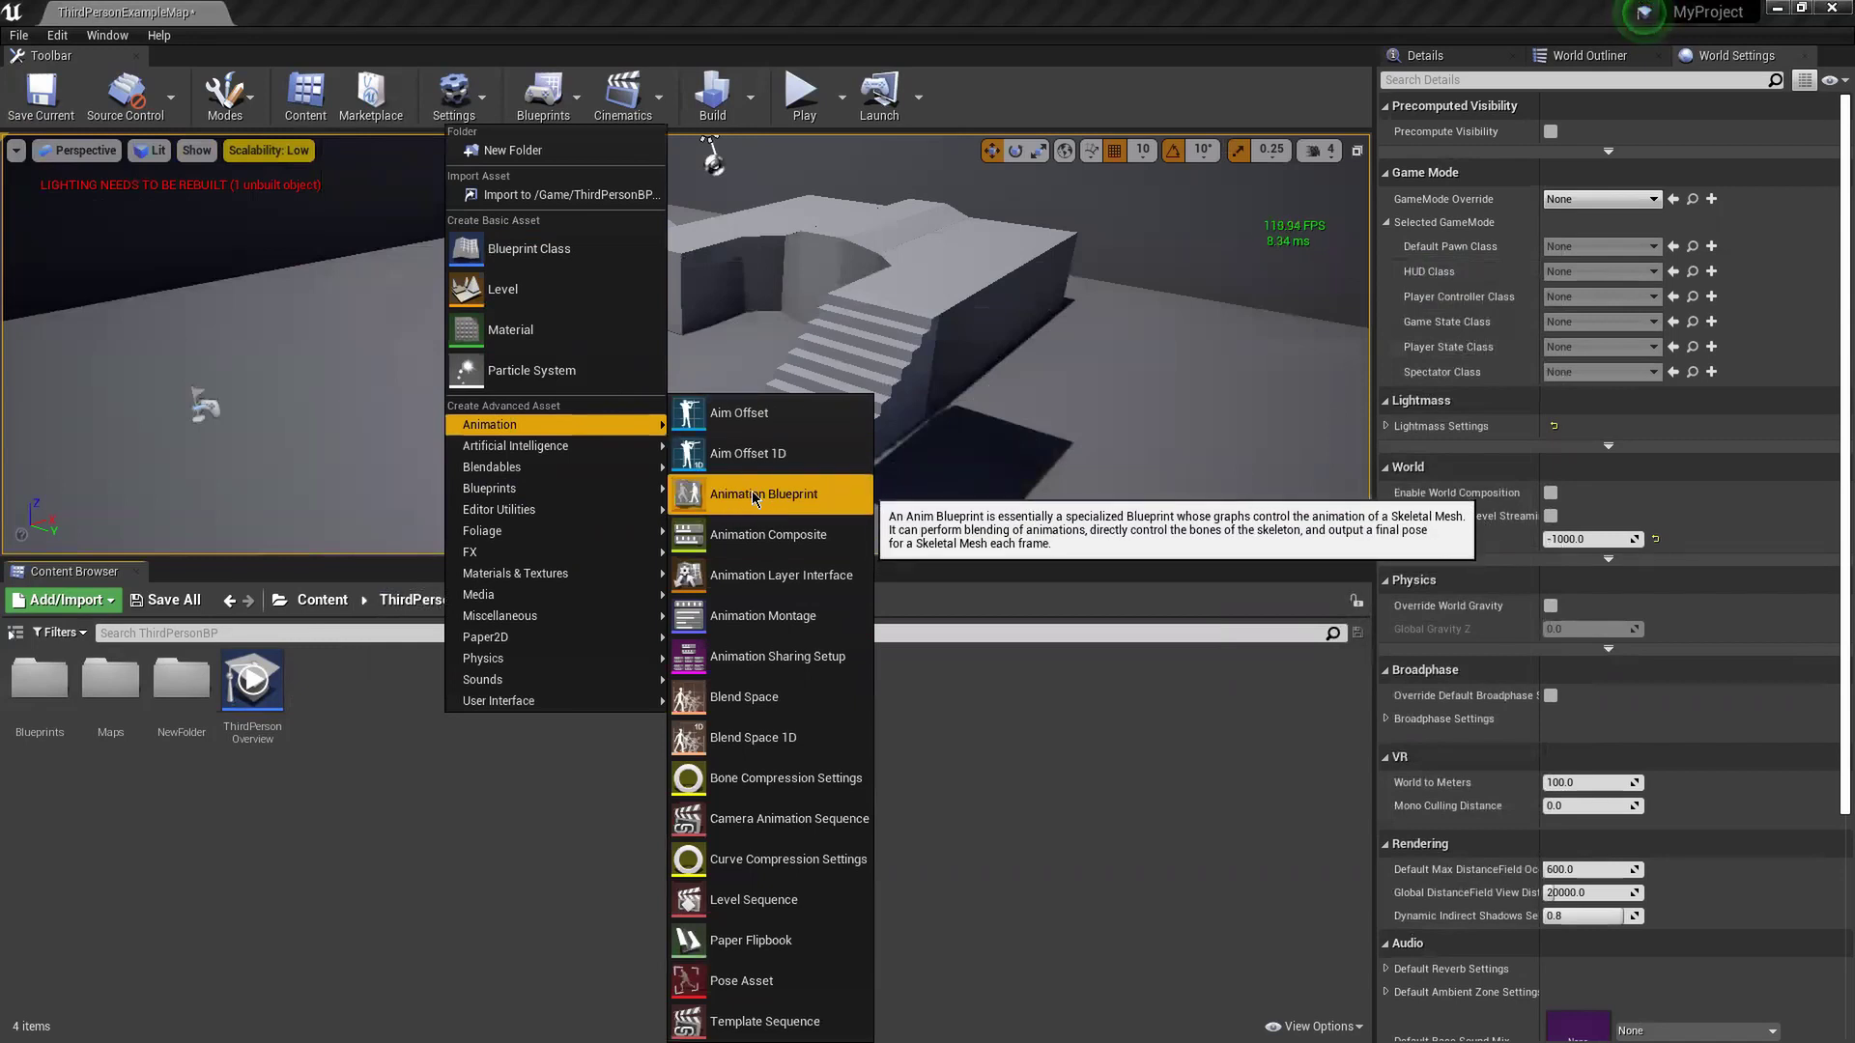
mouse_move(564, 486)
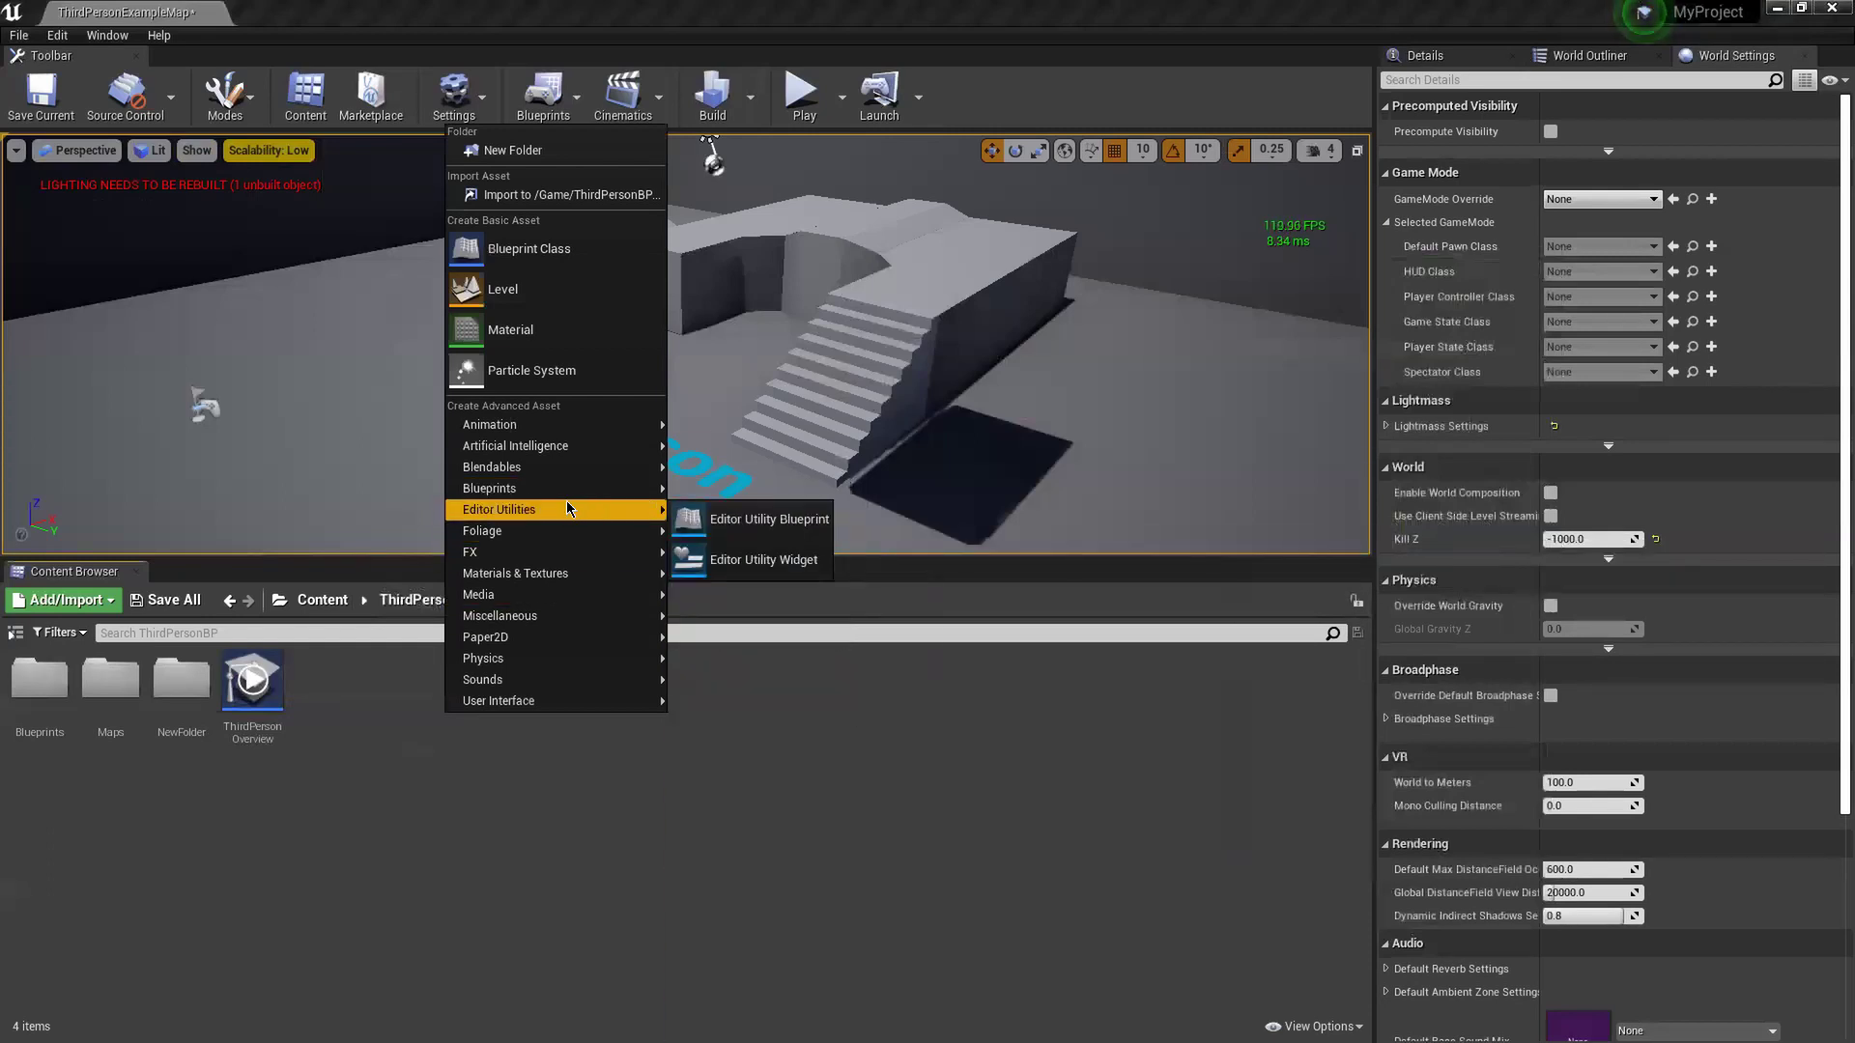
mouse_move(502, 574)
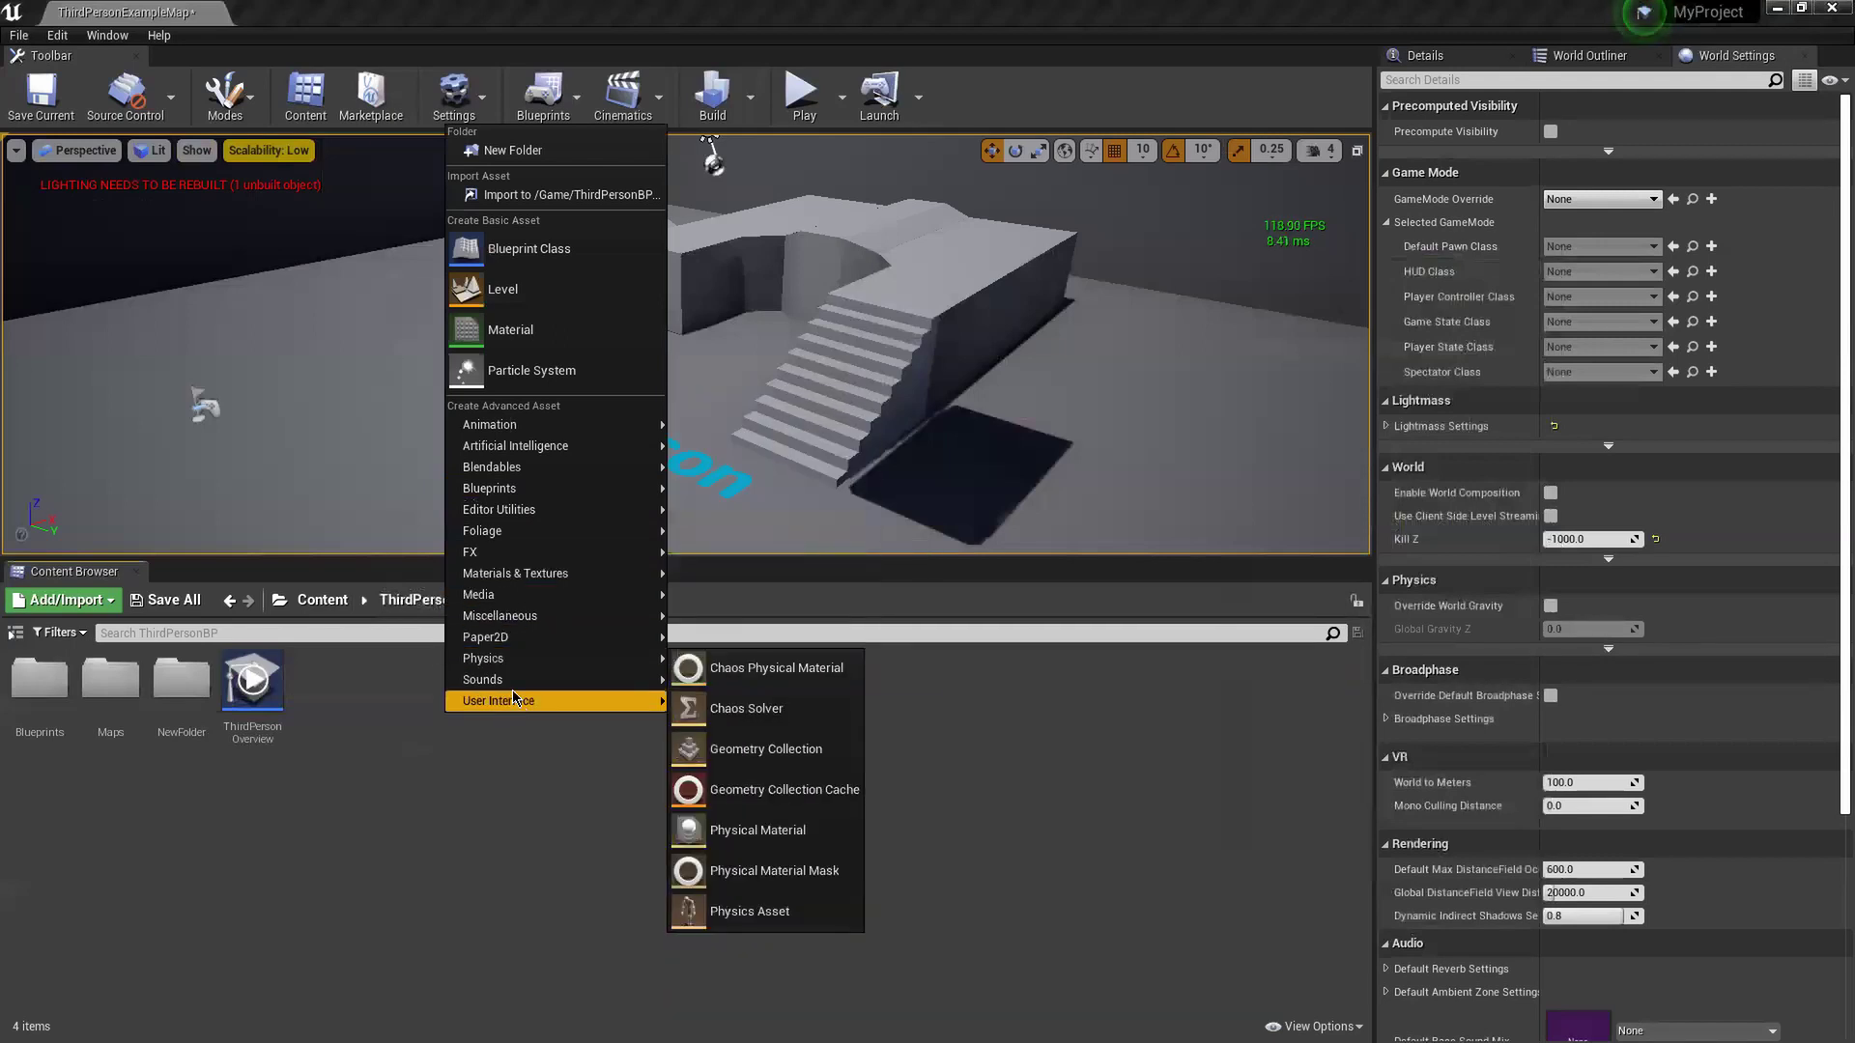
mouse_move(518, 707)
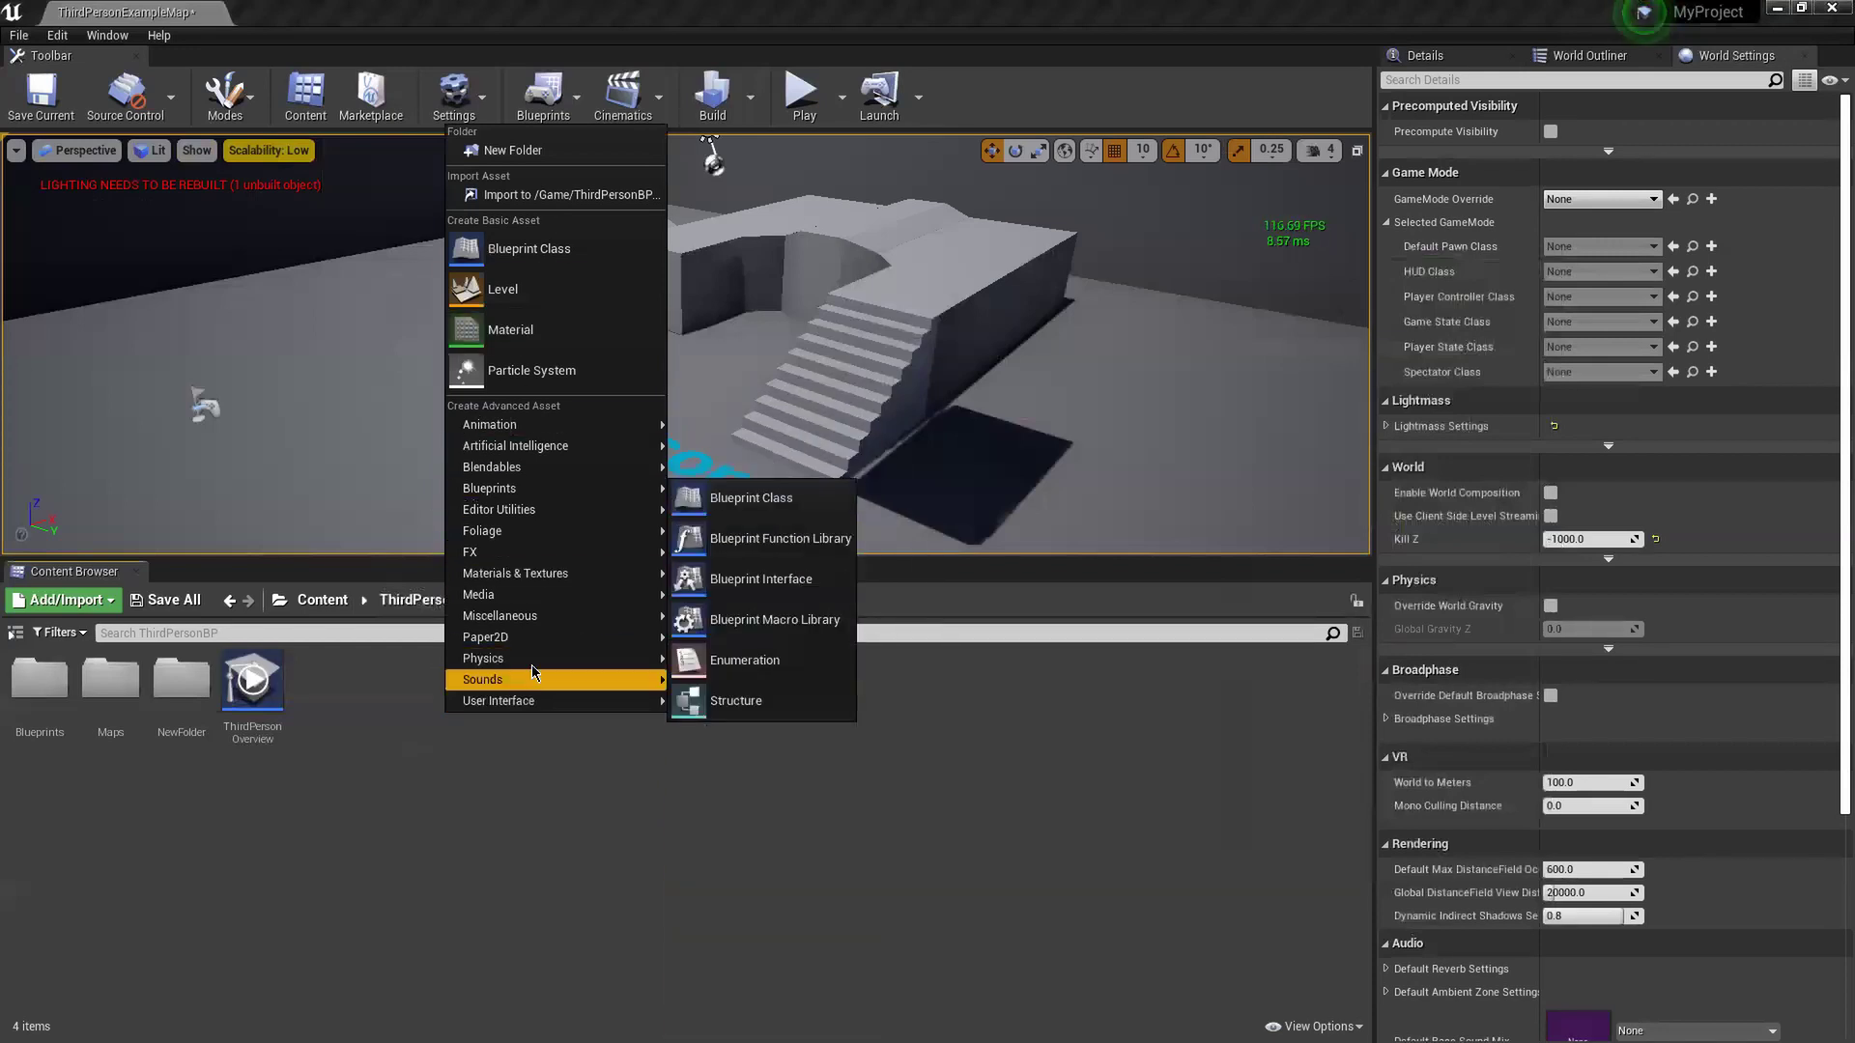
mouse_move(593, 705)
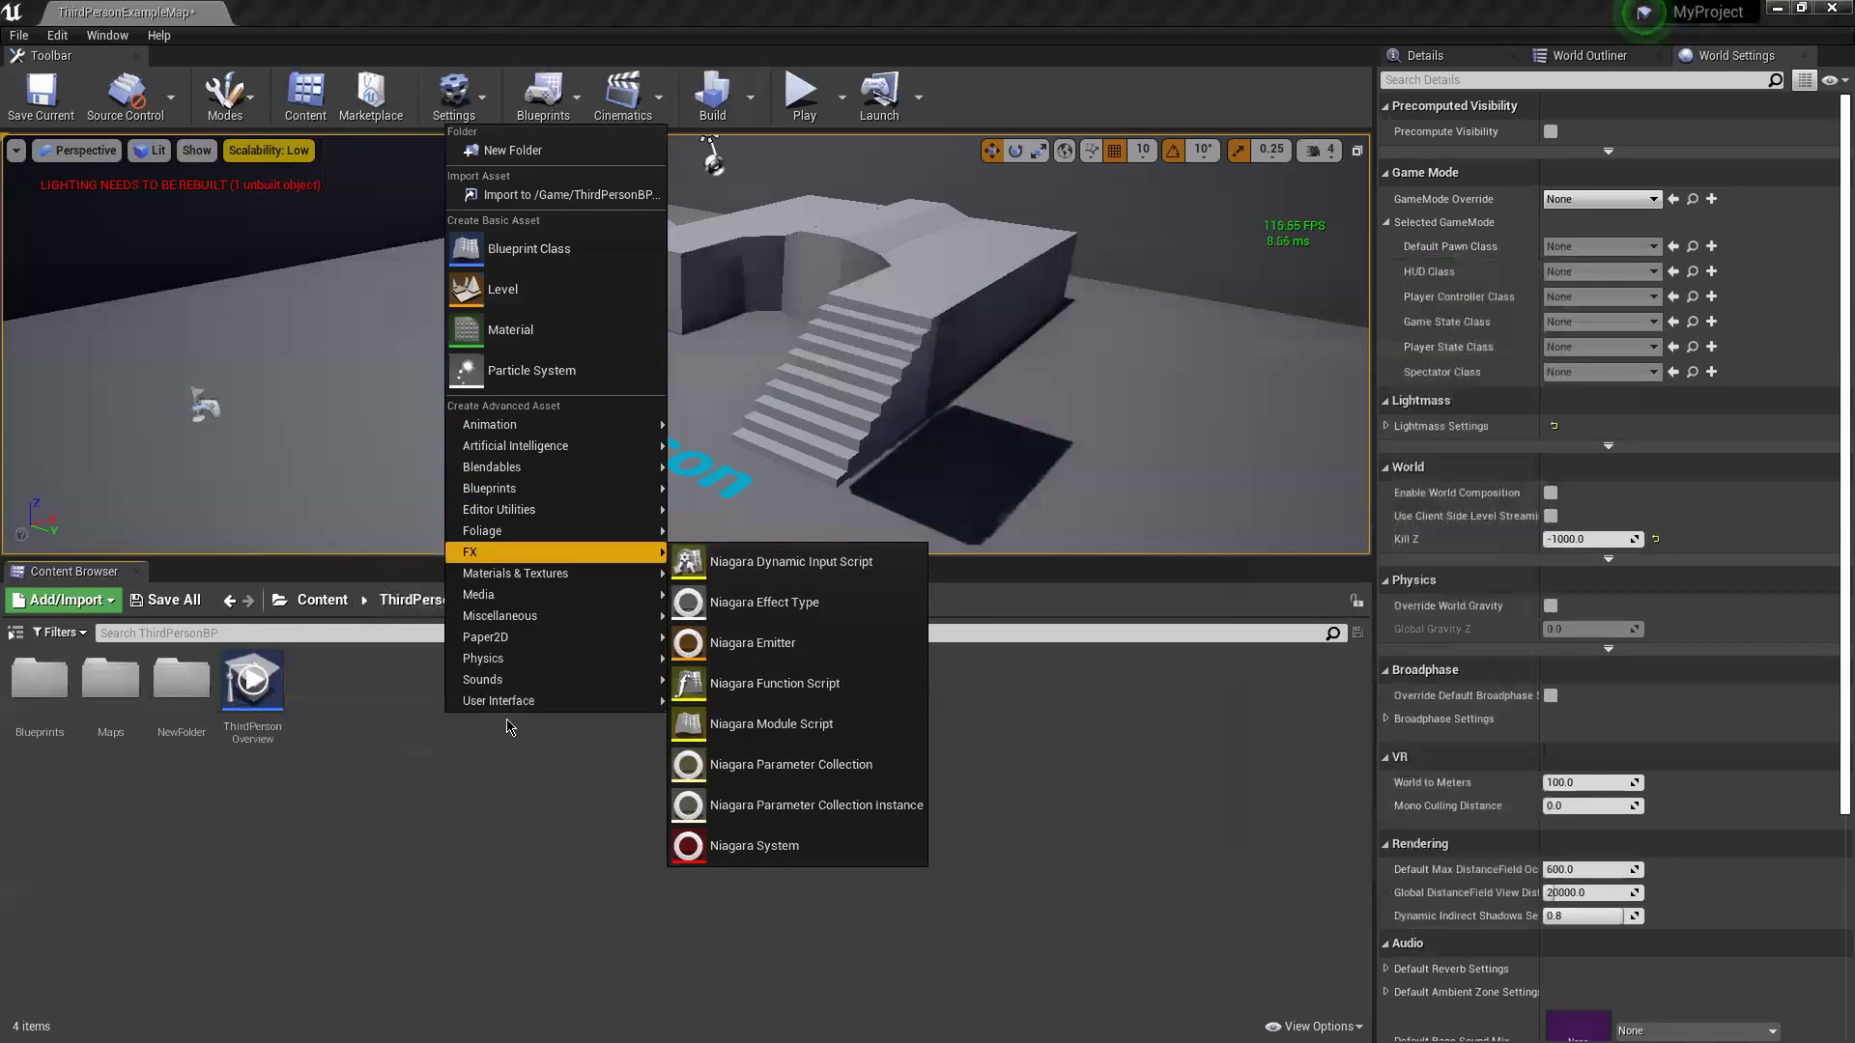
left_click(358, 698)
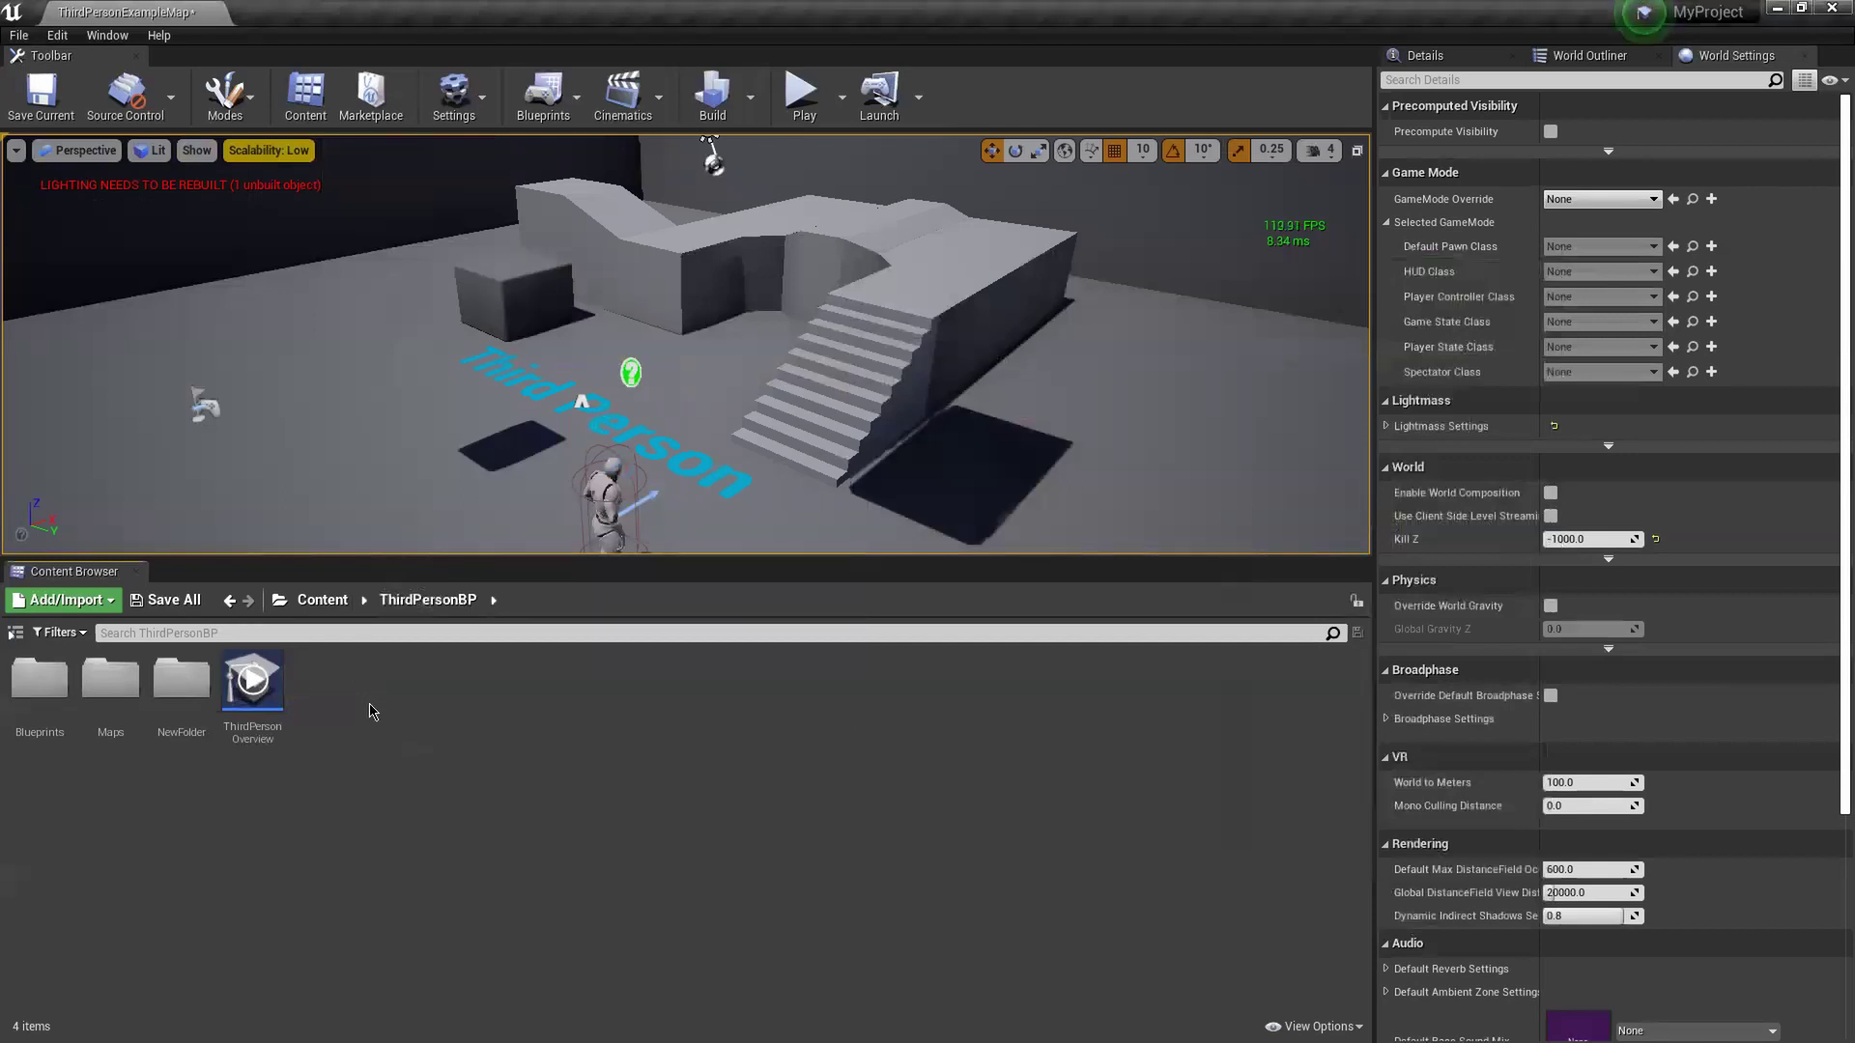
- Start a new Blueprint Class in the ThirdPersonBP folder and expand Actor in the full list of parent classes
right_click(325, 698)
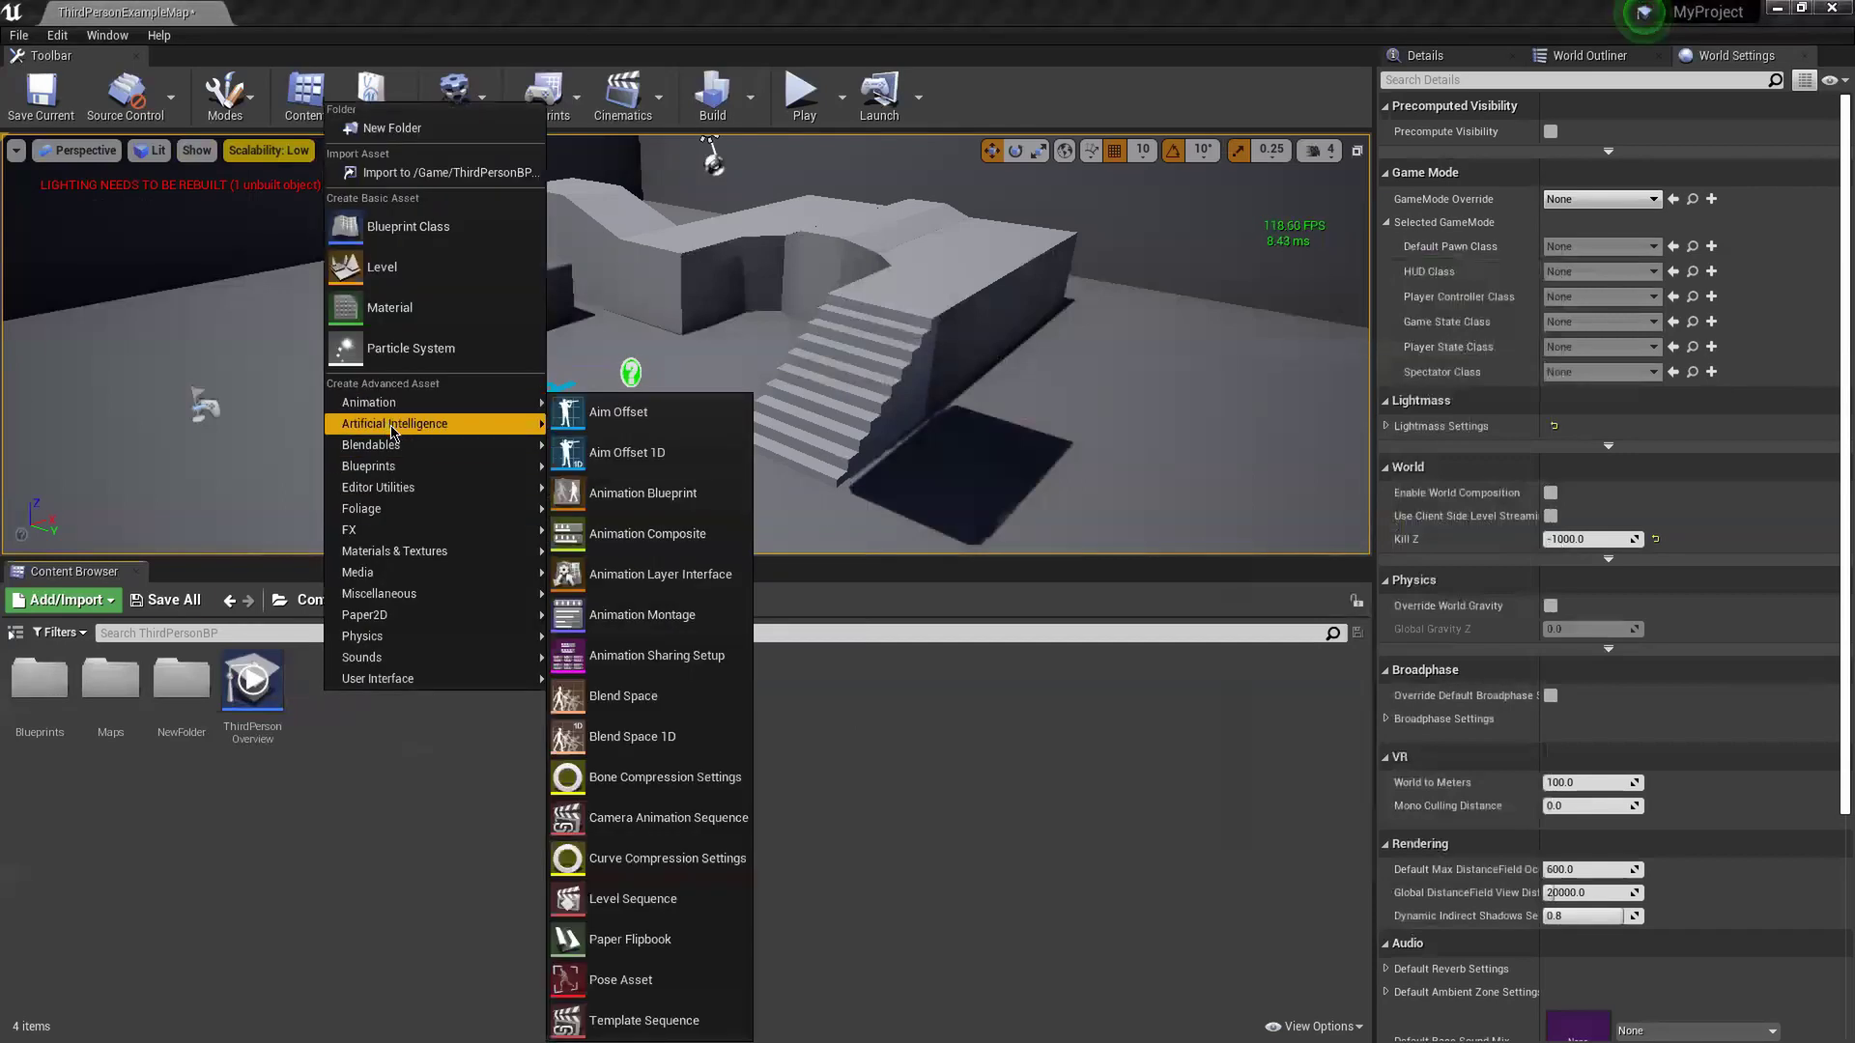
left_click(407, 228)
left_click(681, 640)
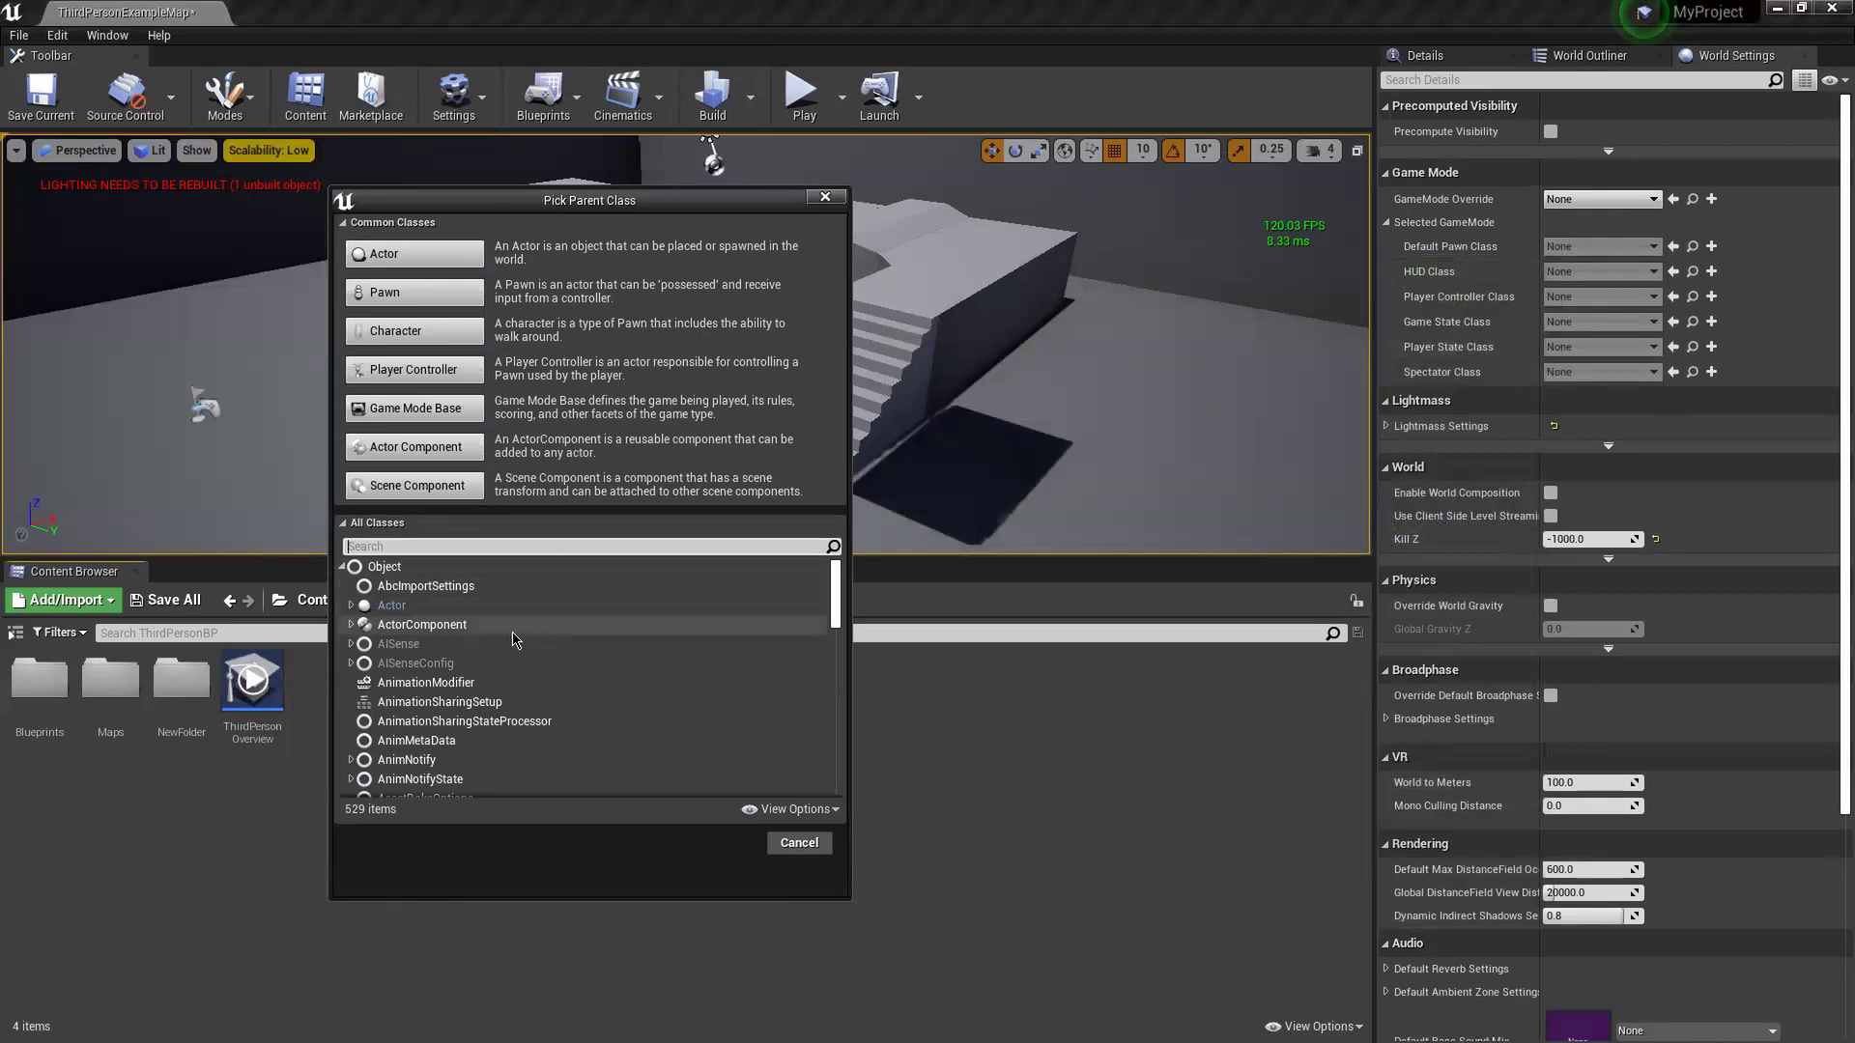
left_click(498, 569)
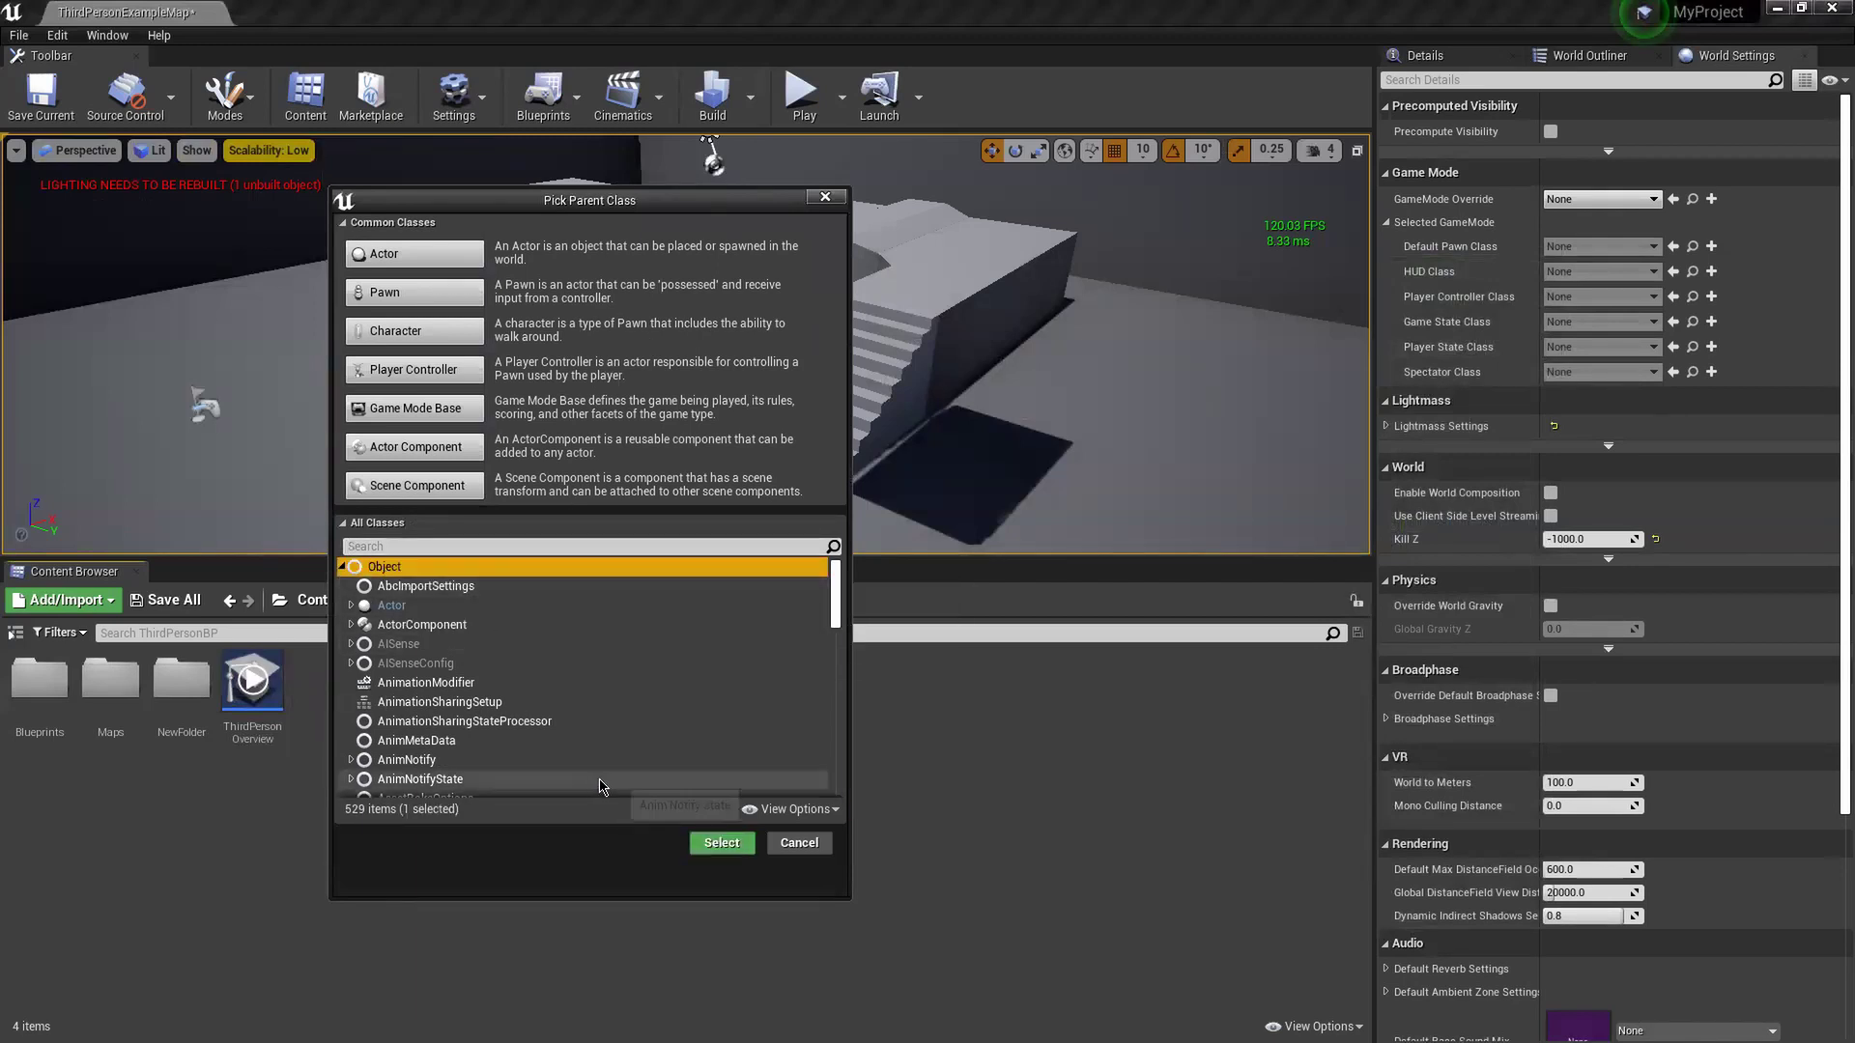
left_click(594, 605)
left_click_drag(457, 206, 633, 267)
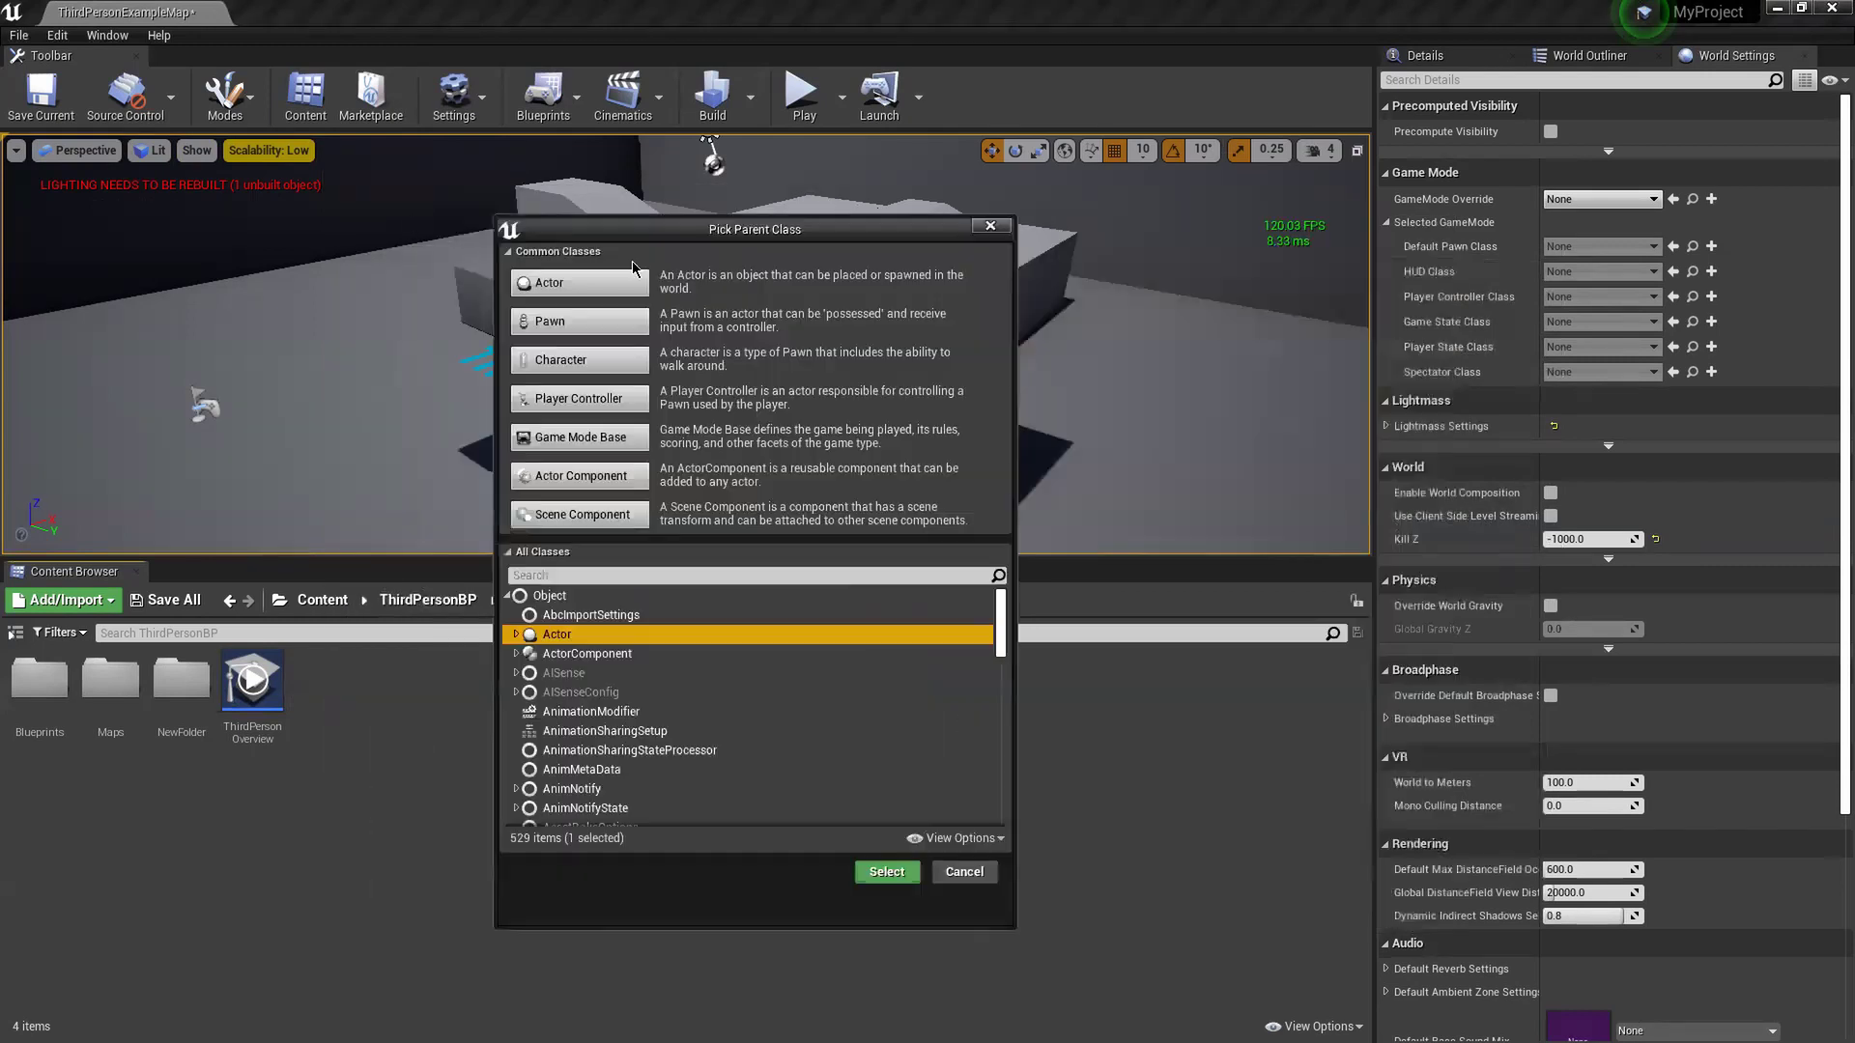
double_click(557, 634)
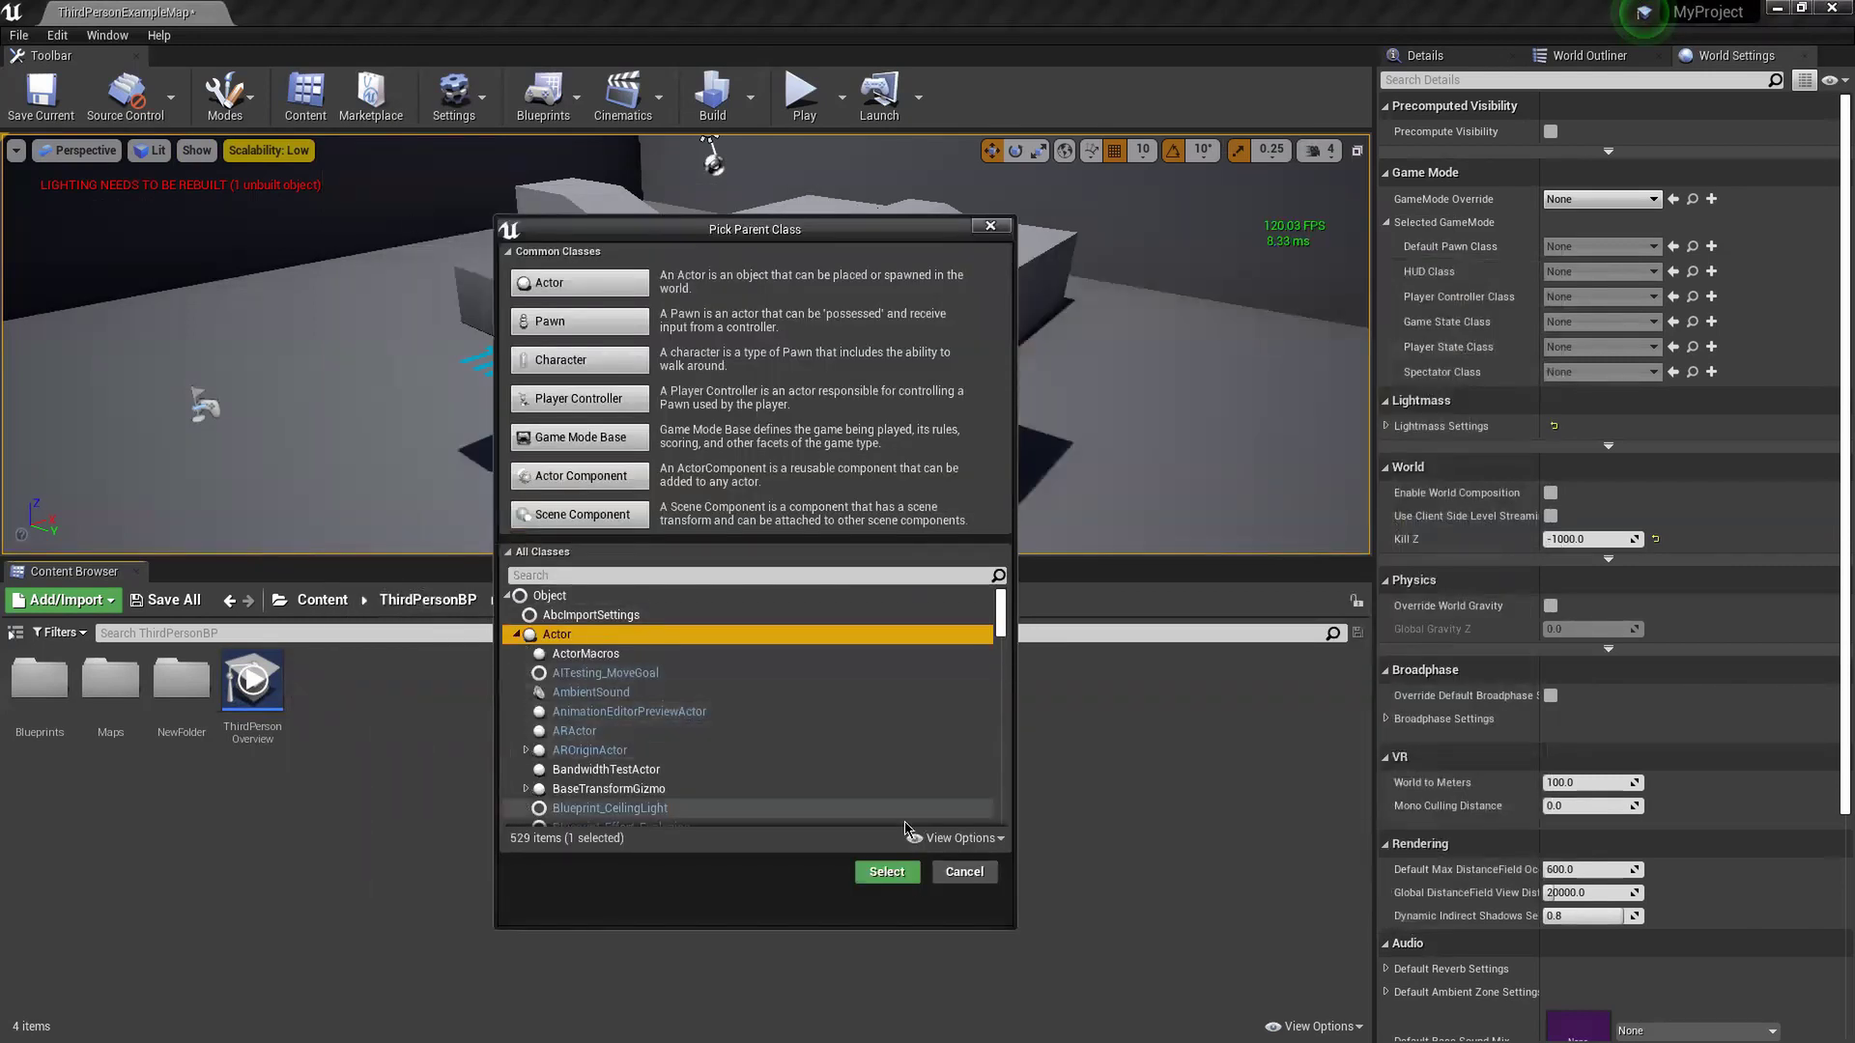
- Browse the subclasses of Actor, such as CameraActor, and the other classes available as Blueprint parents
scroll(621, 672, "down", 2)
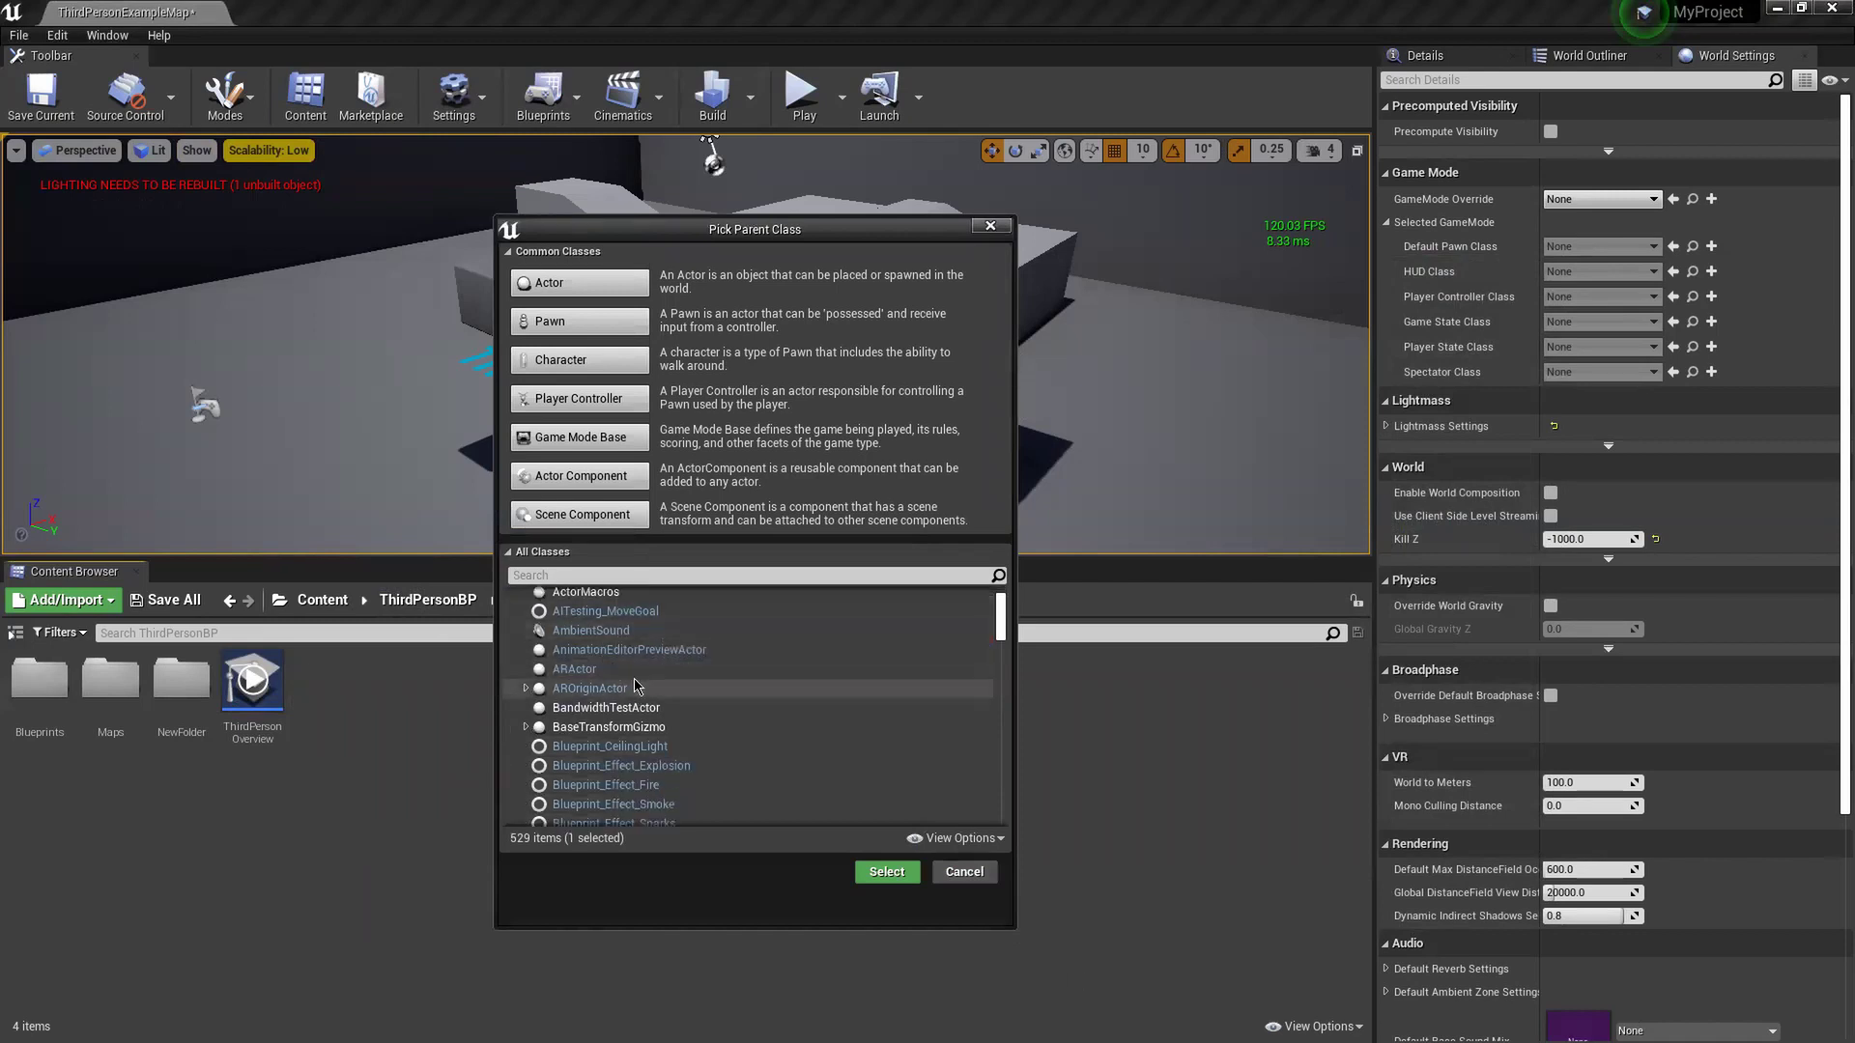
scroll(683, 723, "down", 3)
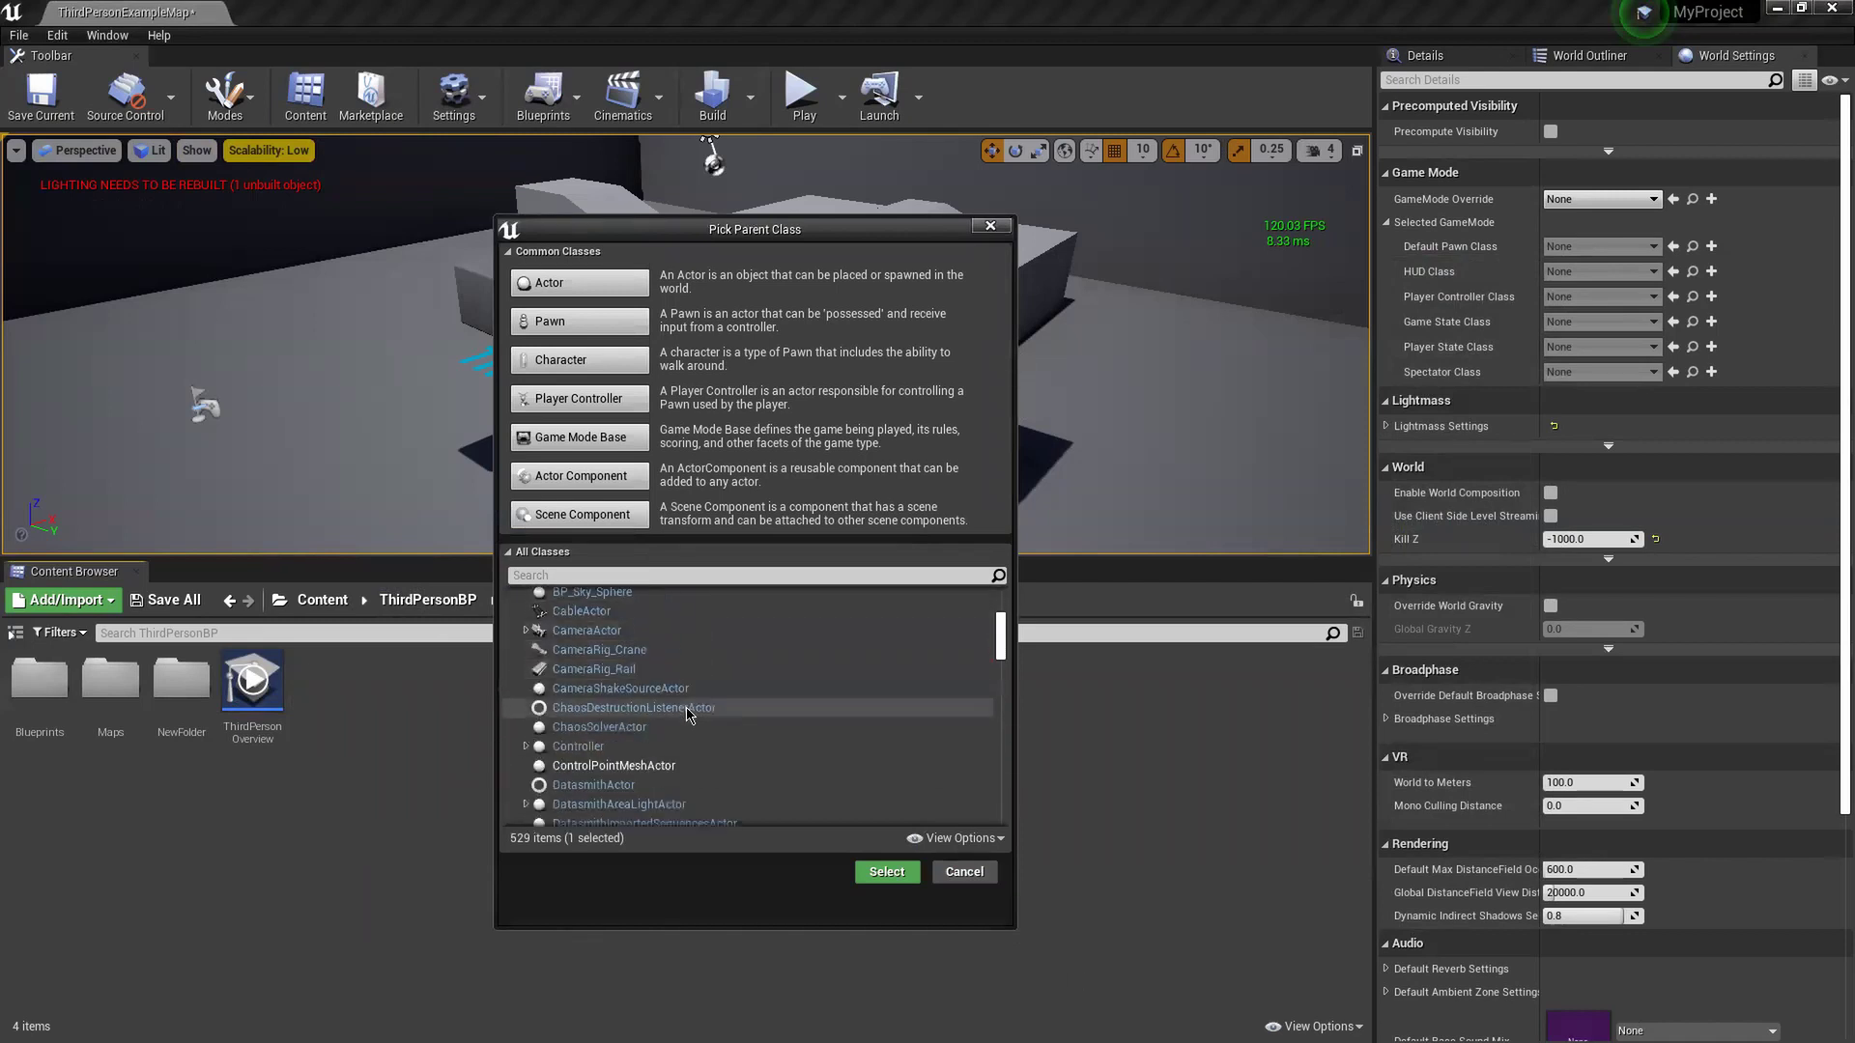
scroll(715, 724, "down", 4)
scroll(718, 730, "up", 5)
left_click(630, 663)
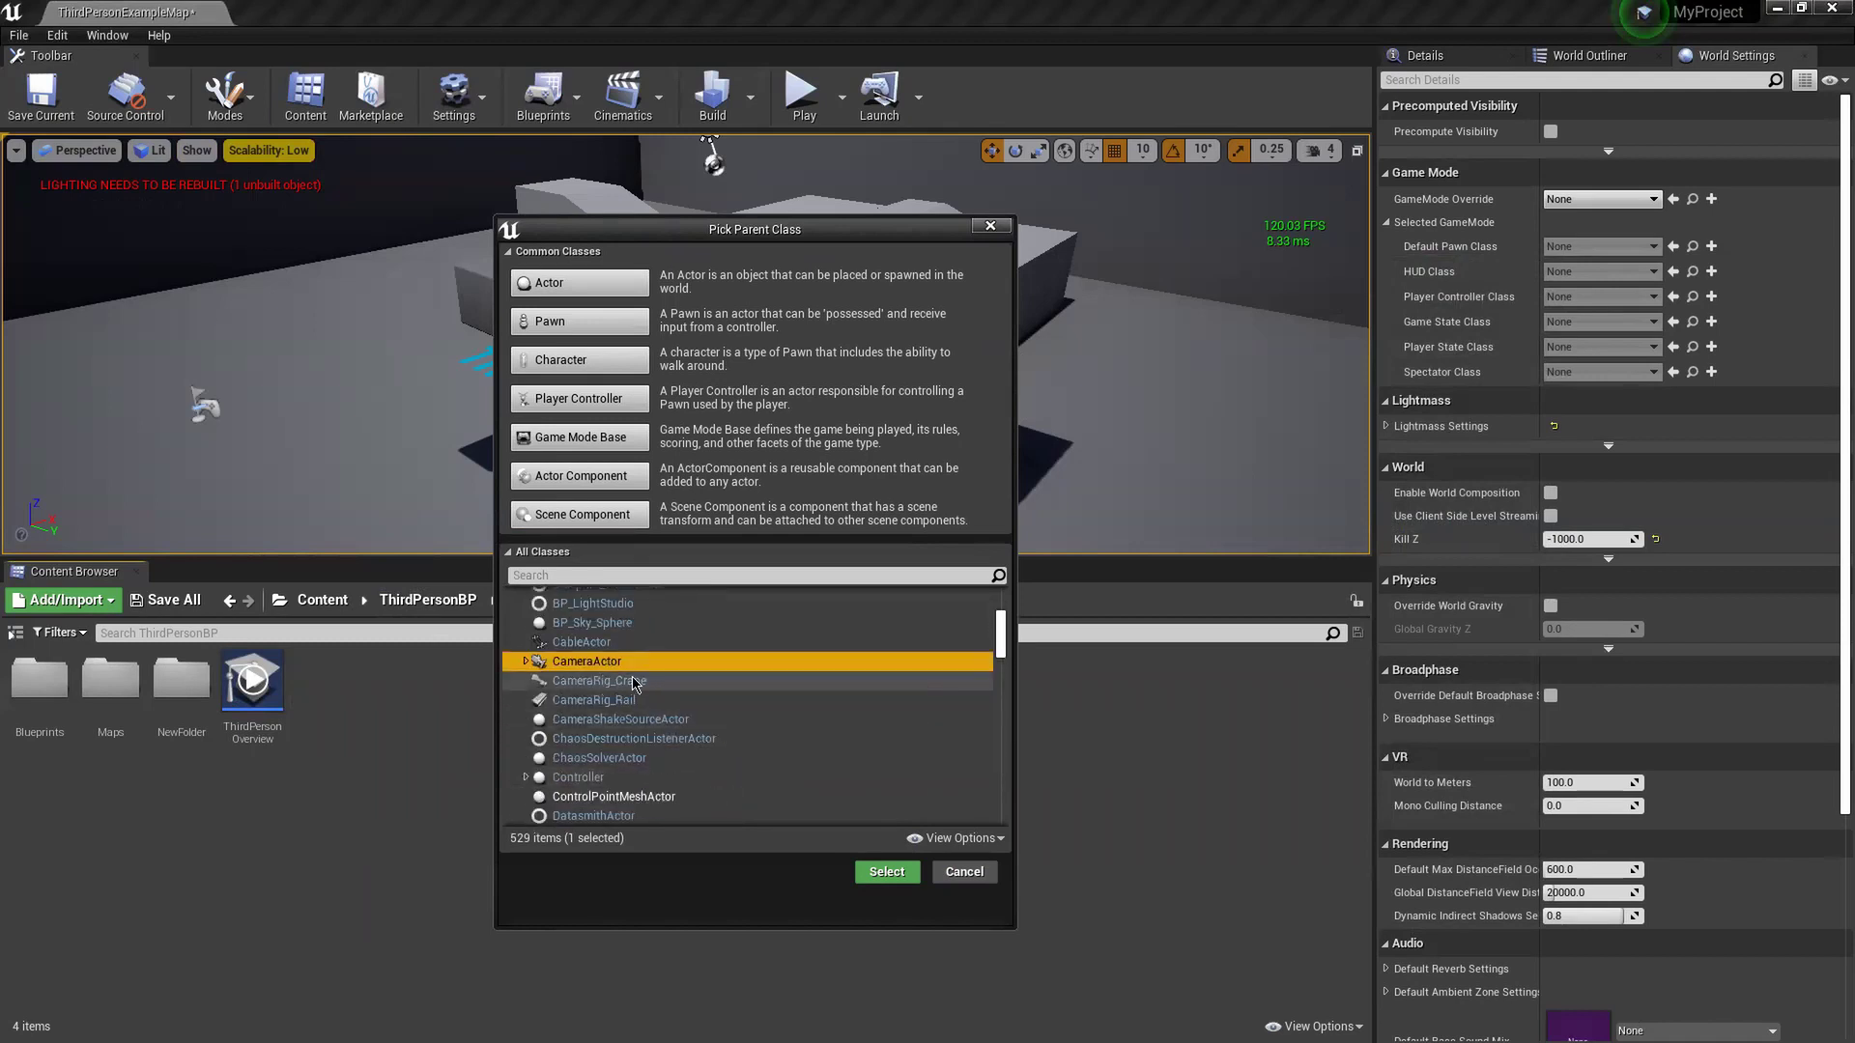
scroll(712, 757, "up", 10)
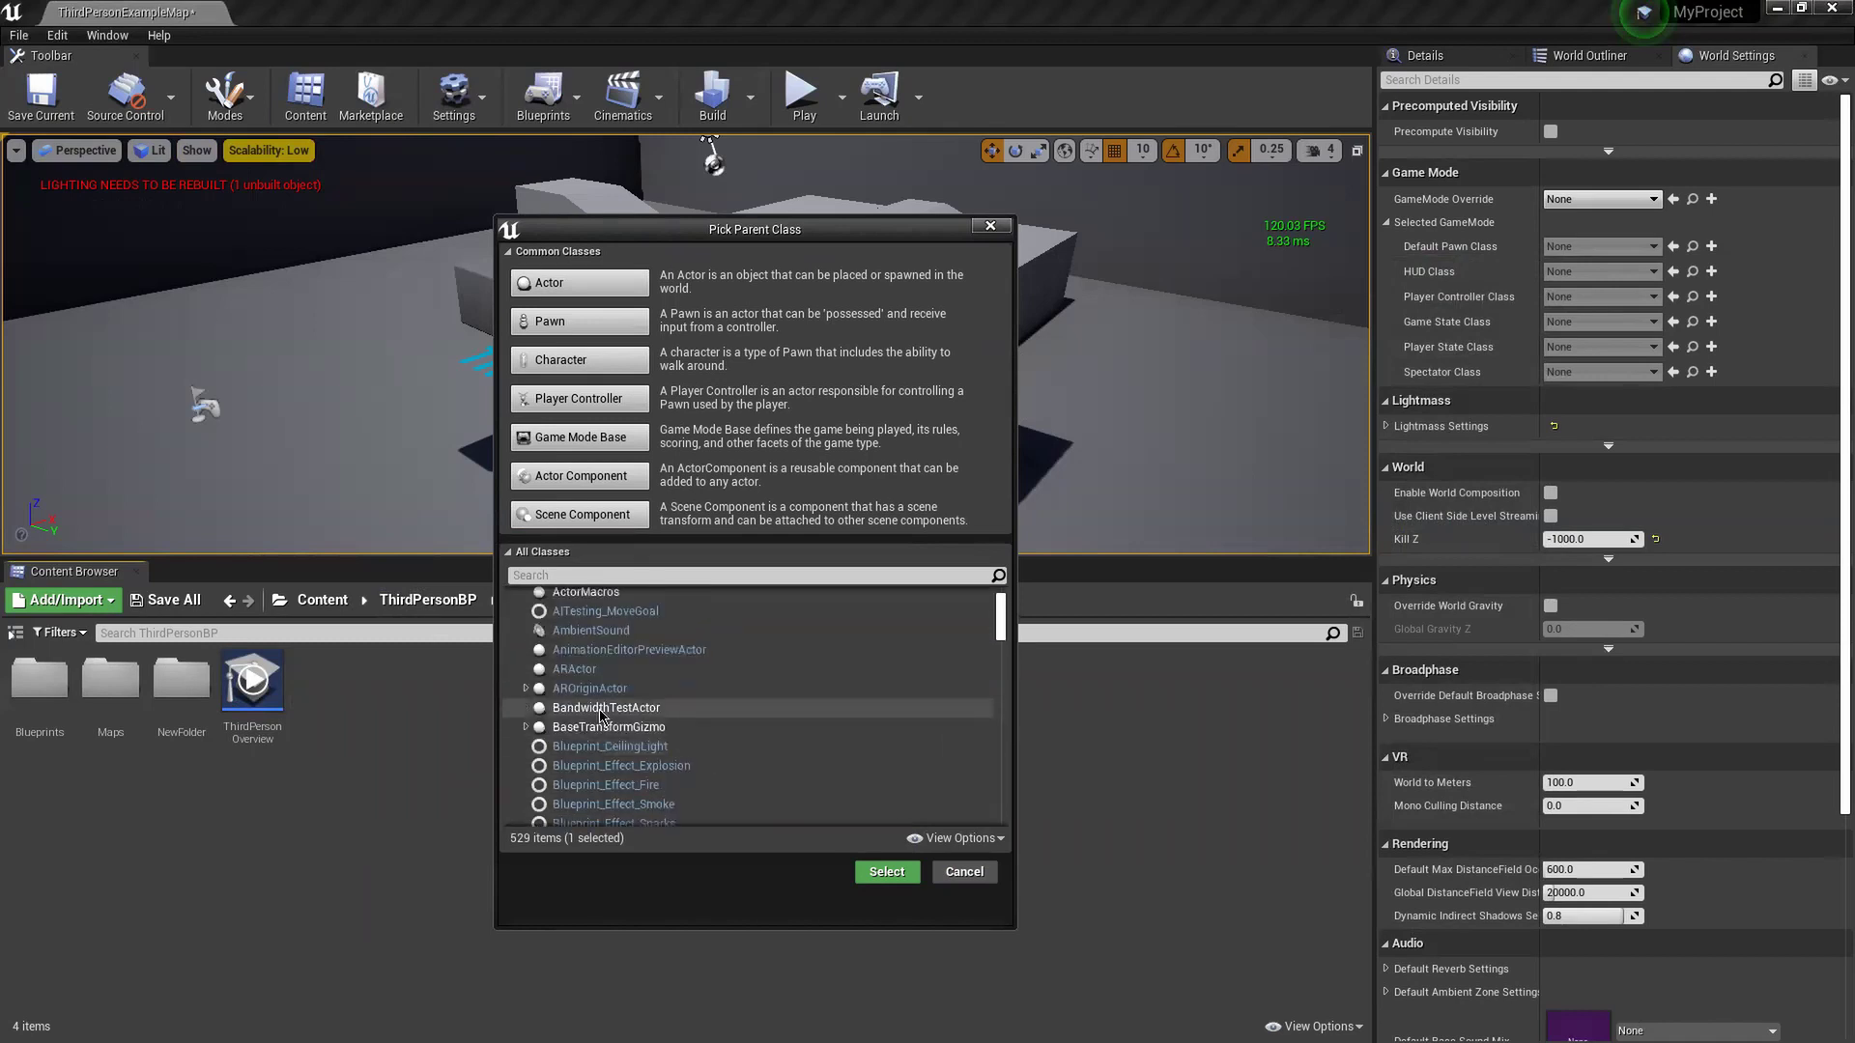
left_click(553, 633)
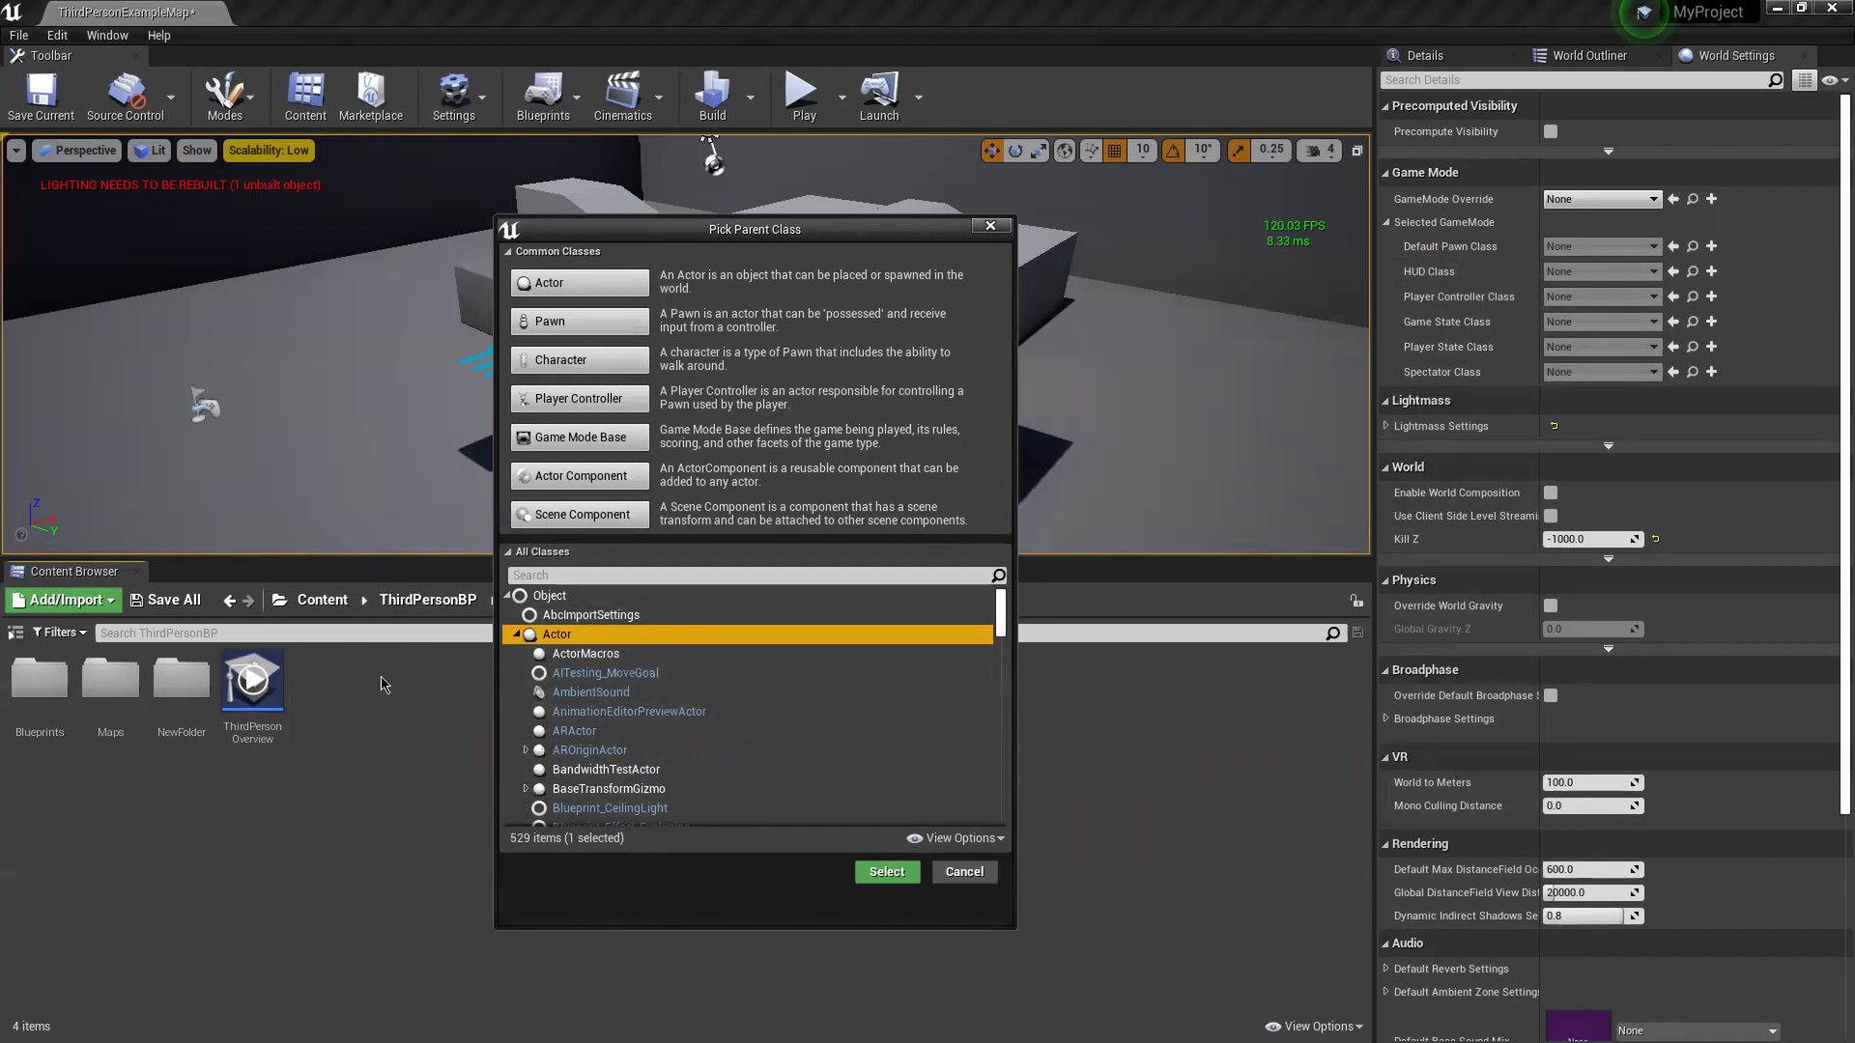
scroll(664, 731, "down", 20)
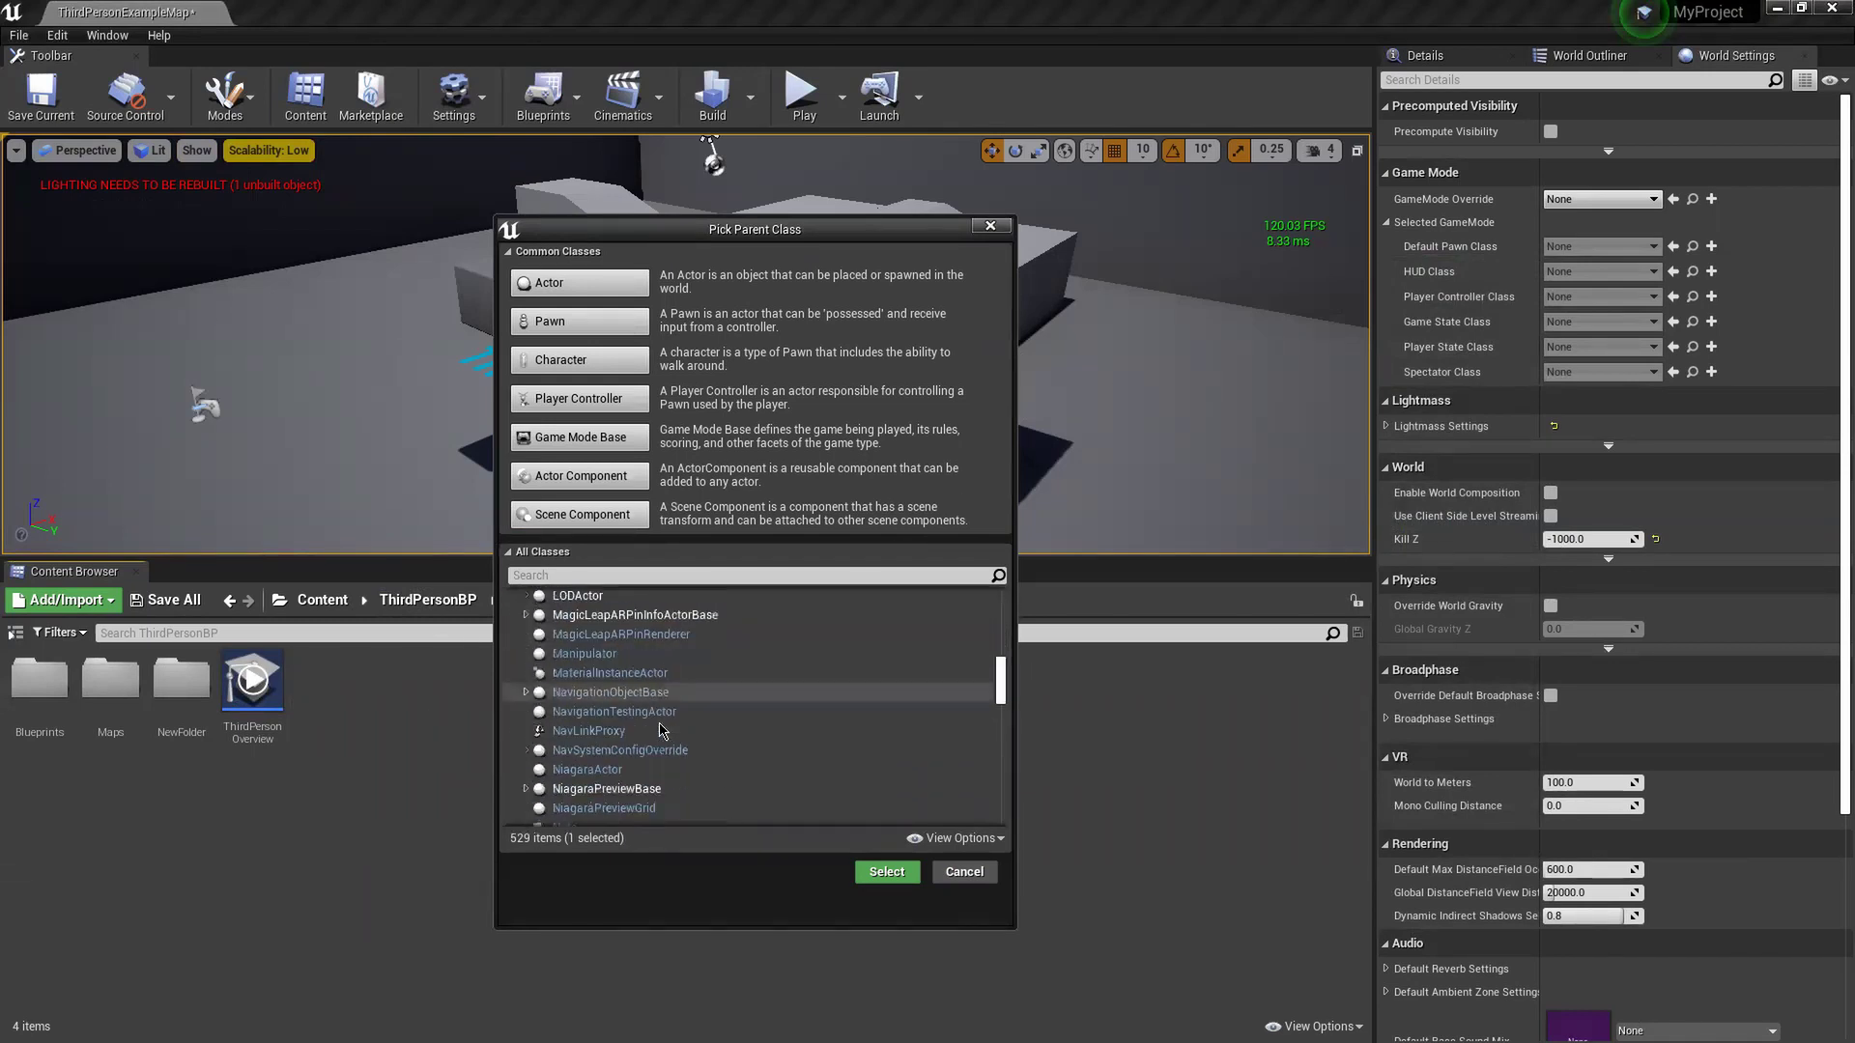
scroll(662, 731, "down", 20)
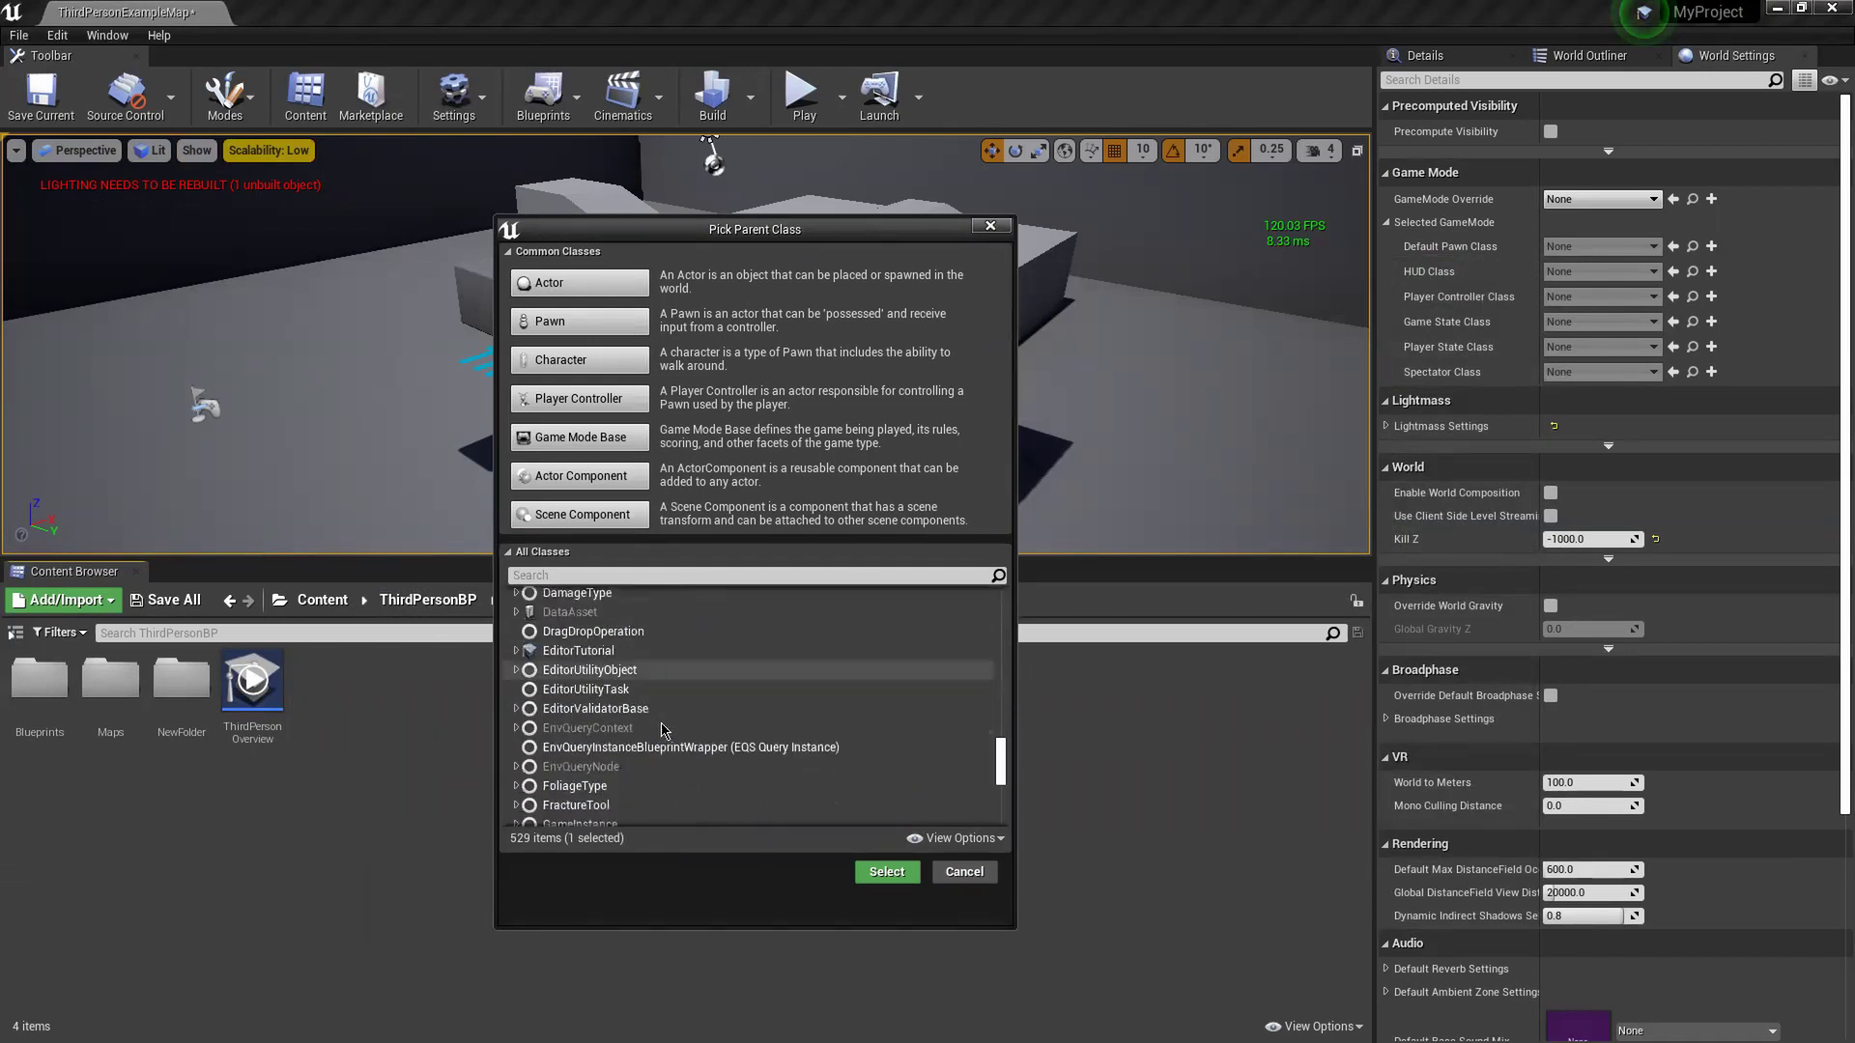
- Create the Blueprint Class with Actor as its parent and name it RotatingCube
scroll(662, 731, "up", 20)
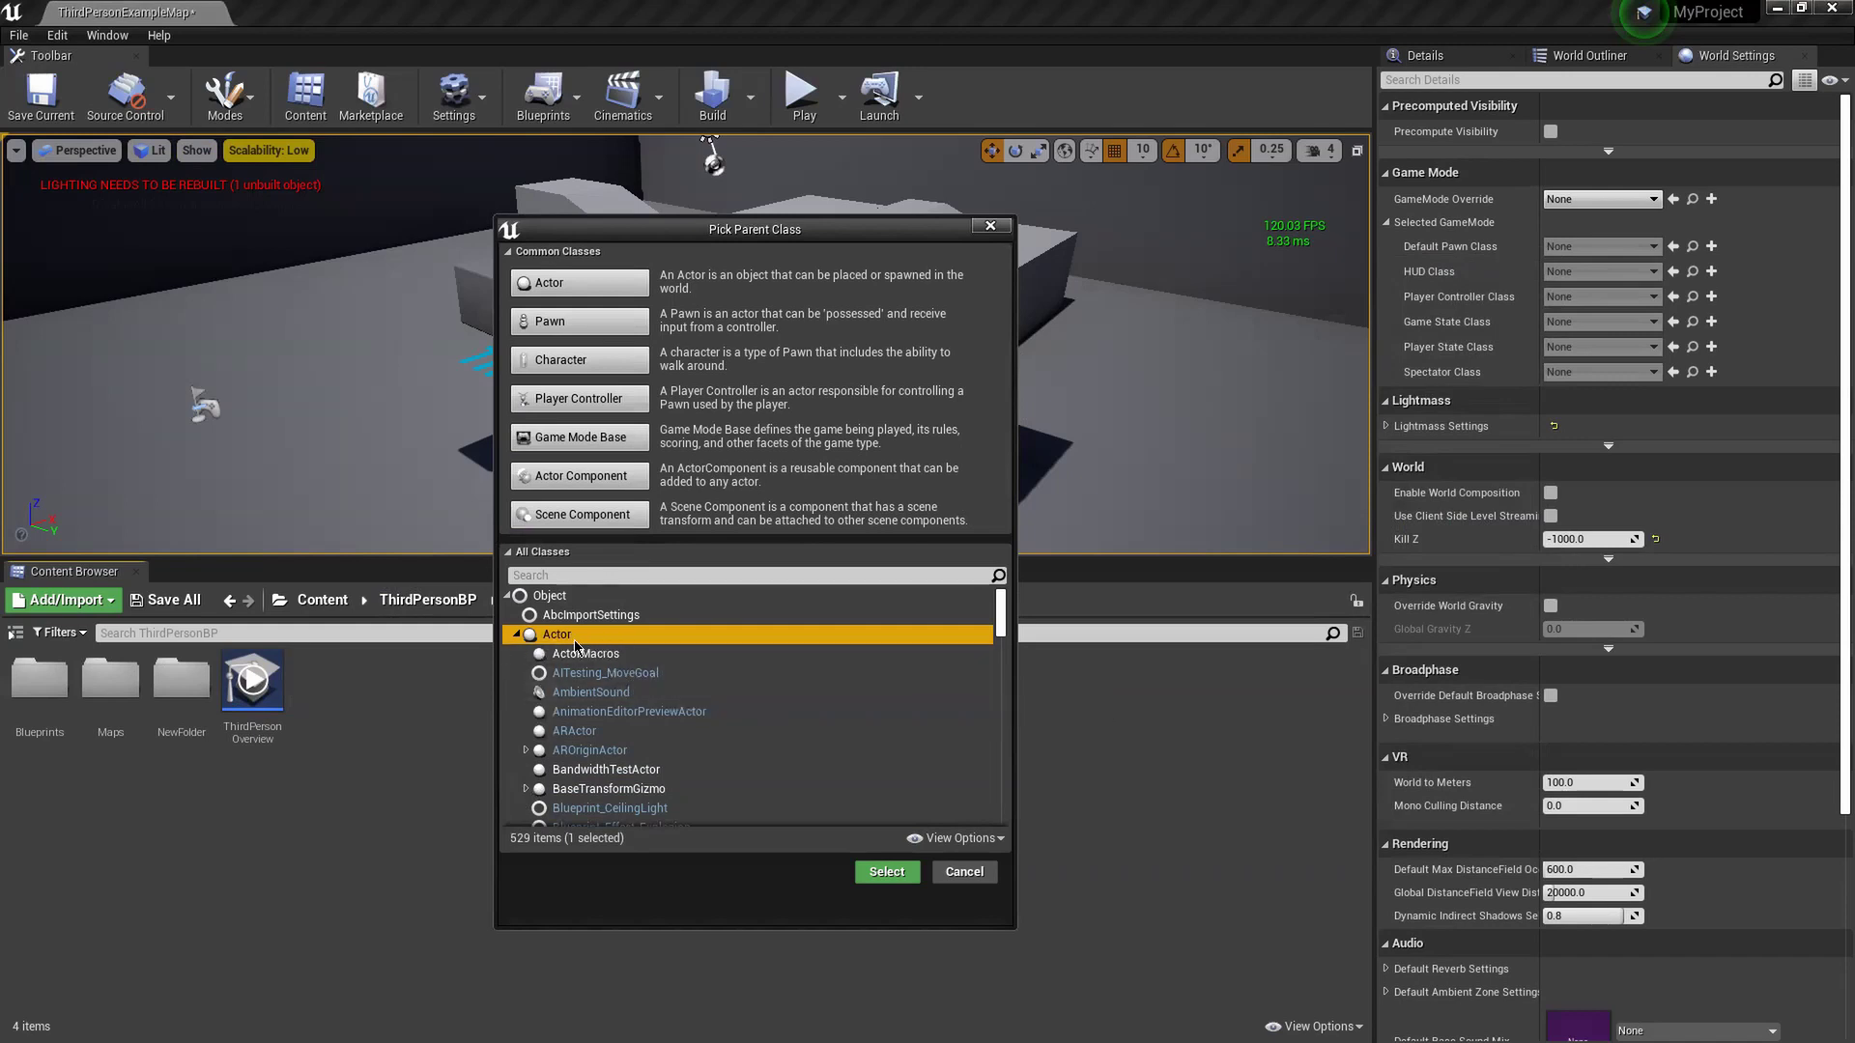
left_click(887, 871)
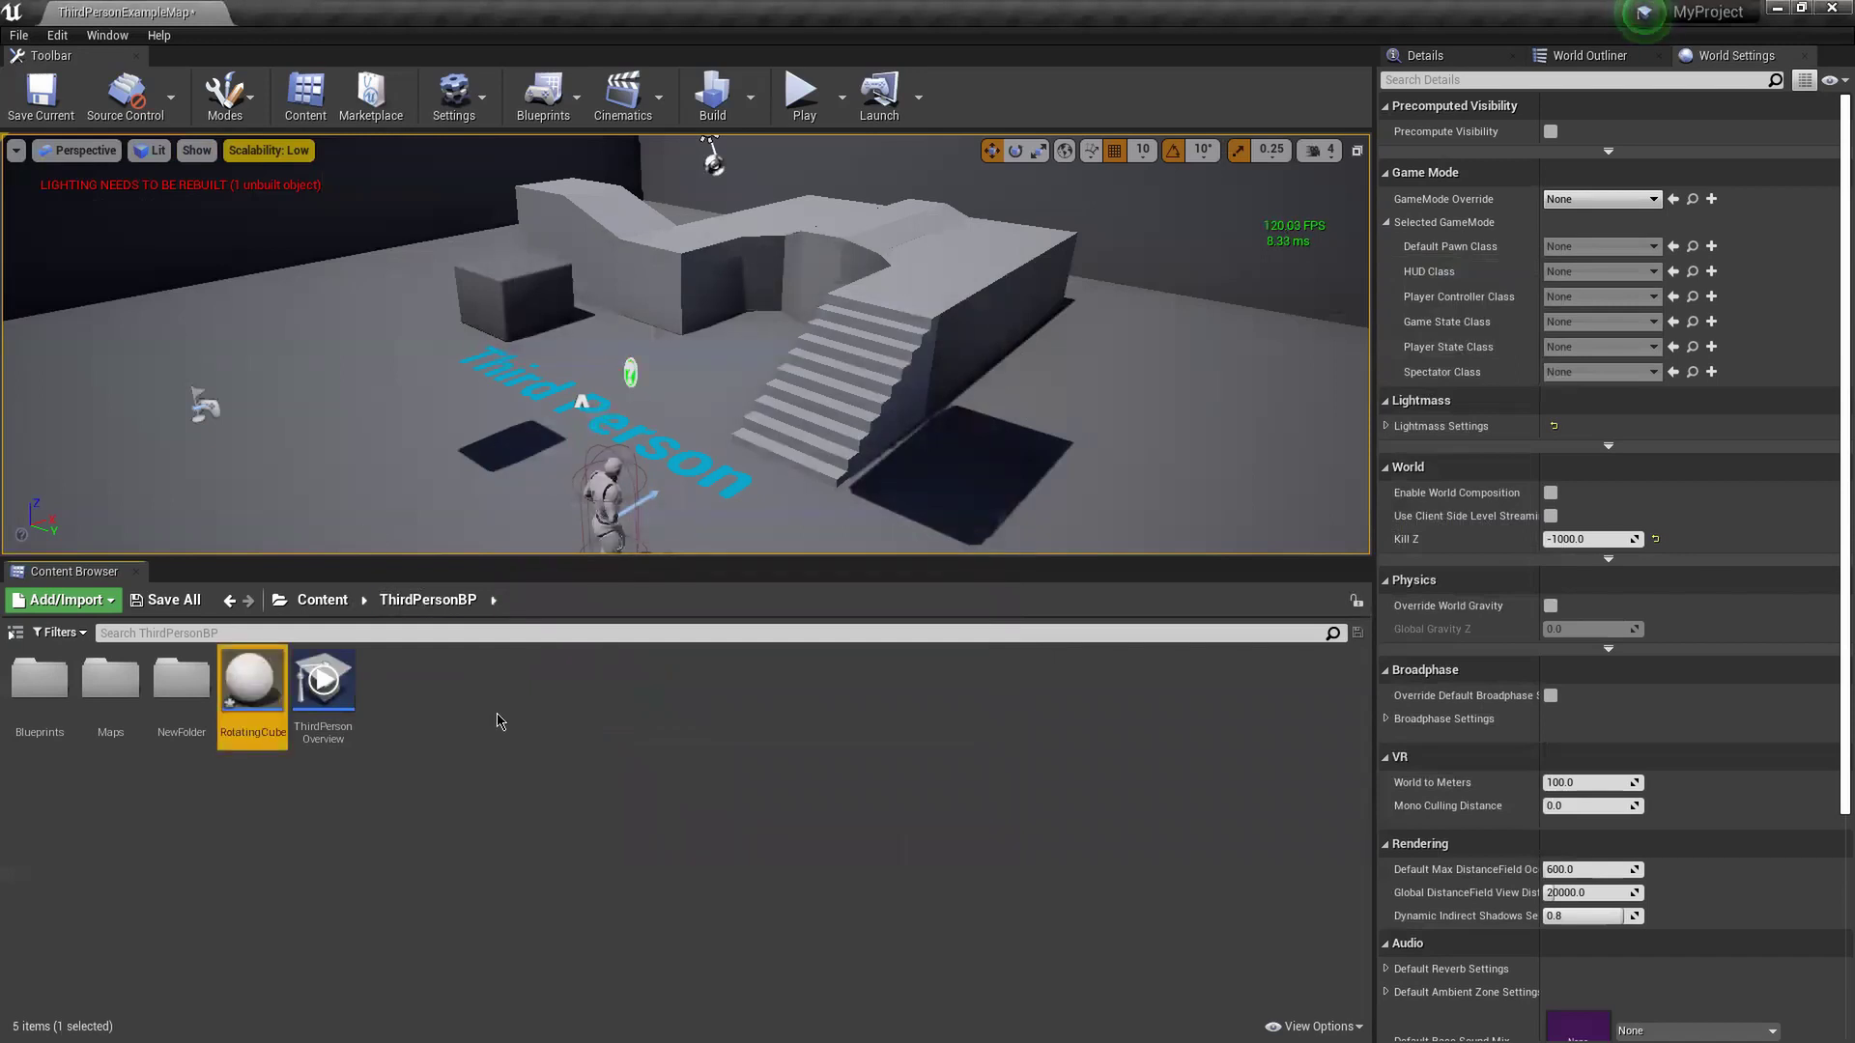
- Open the RotatingCube Blueprint and dock its editor alongside the ThirdPersonExampleMap level
double_click(253, 686)
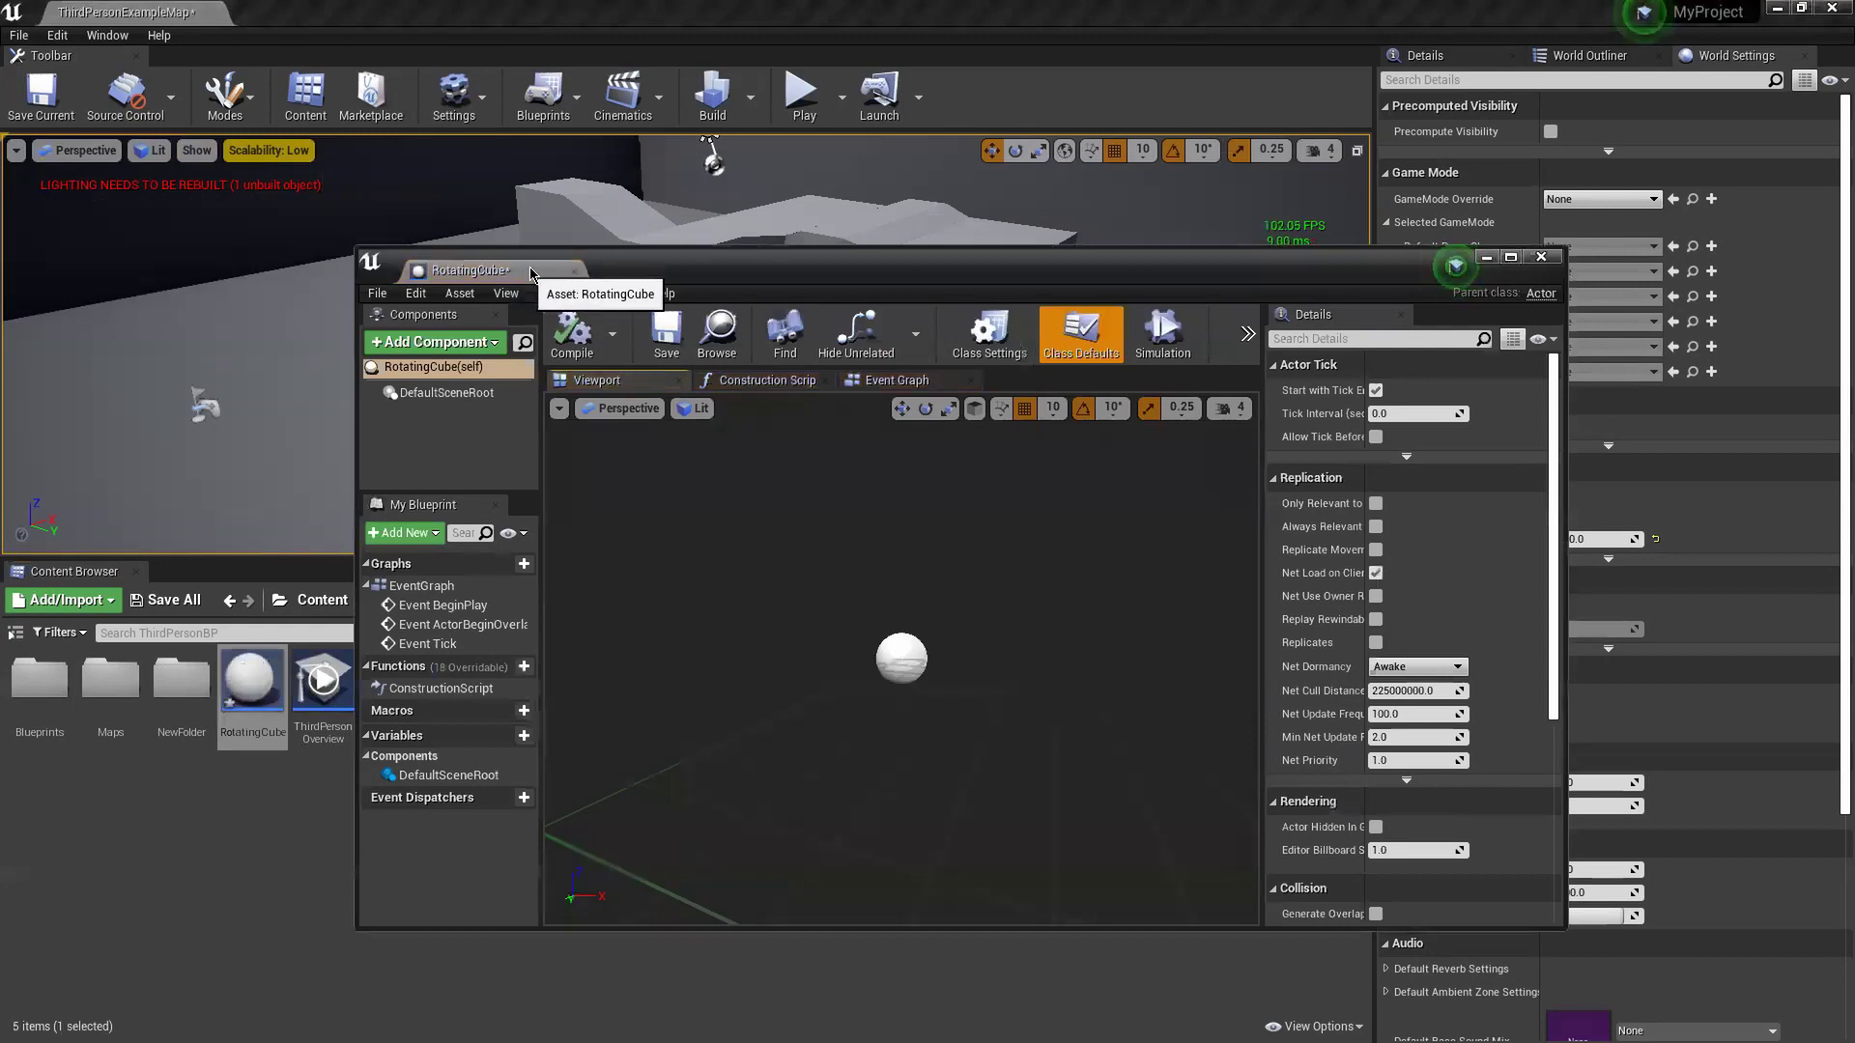
left_click_drag(530, 274, 488, 12)
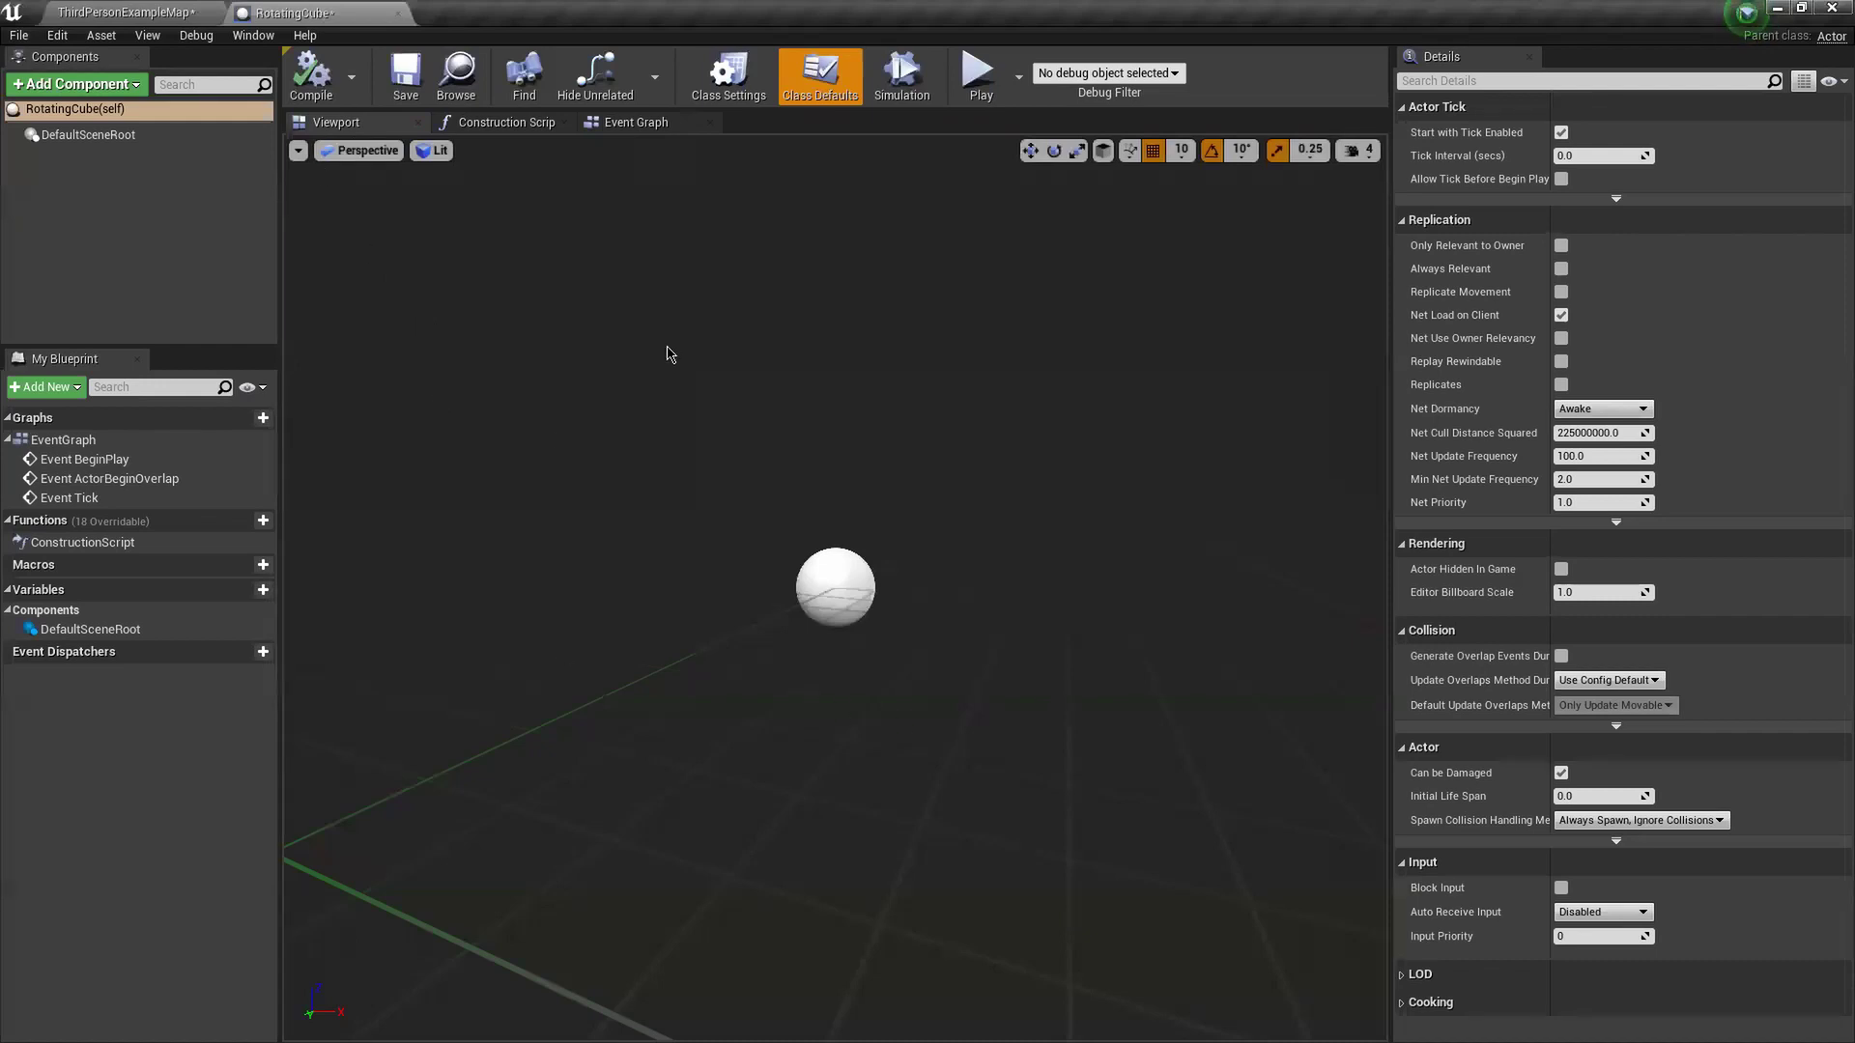
right_click_drag(915, 616, 1209, 348)
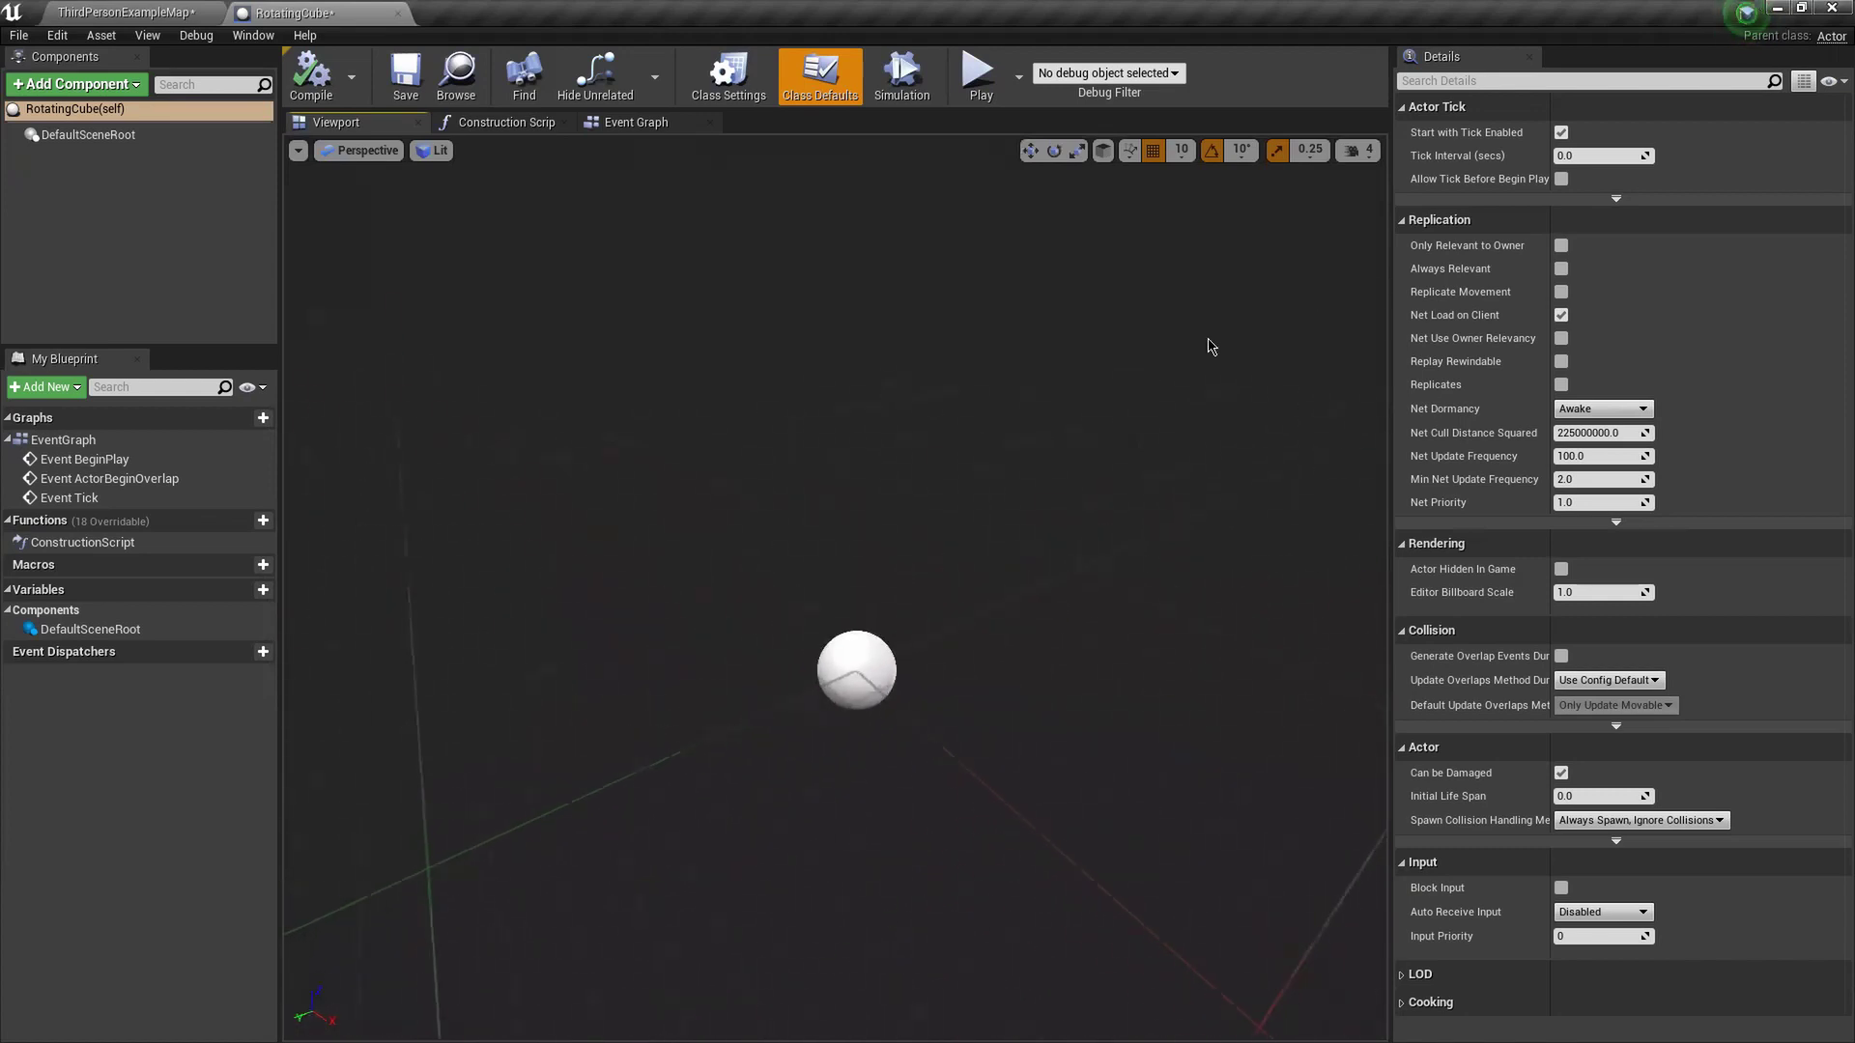
left_click(1357, 149)
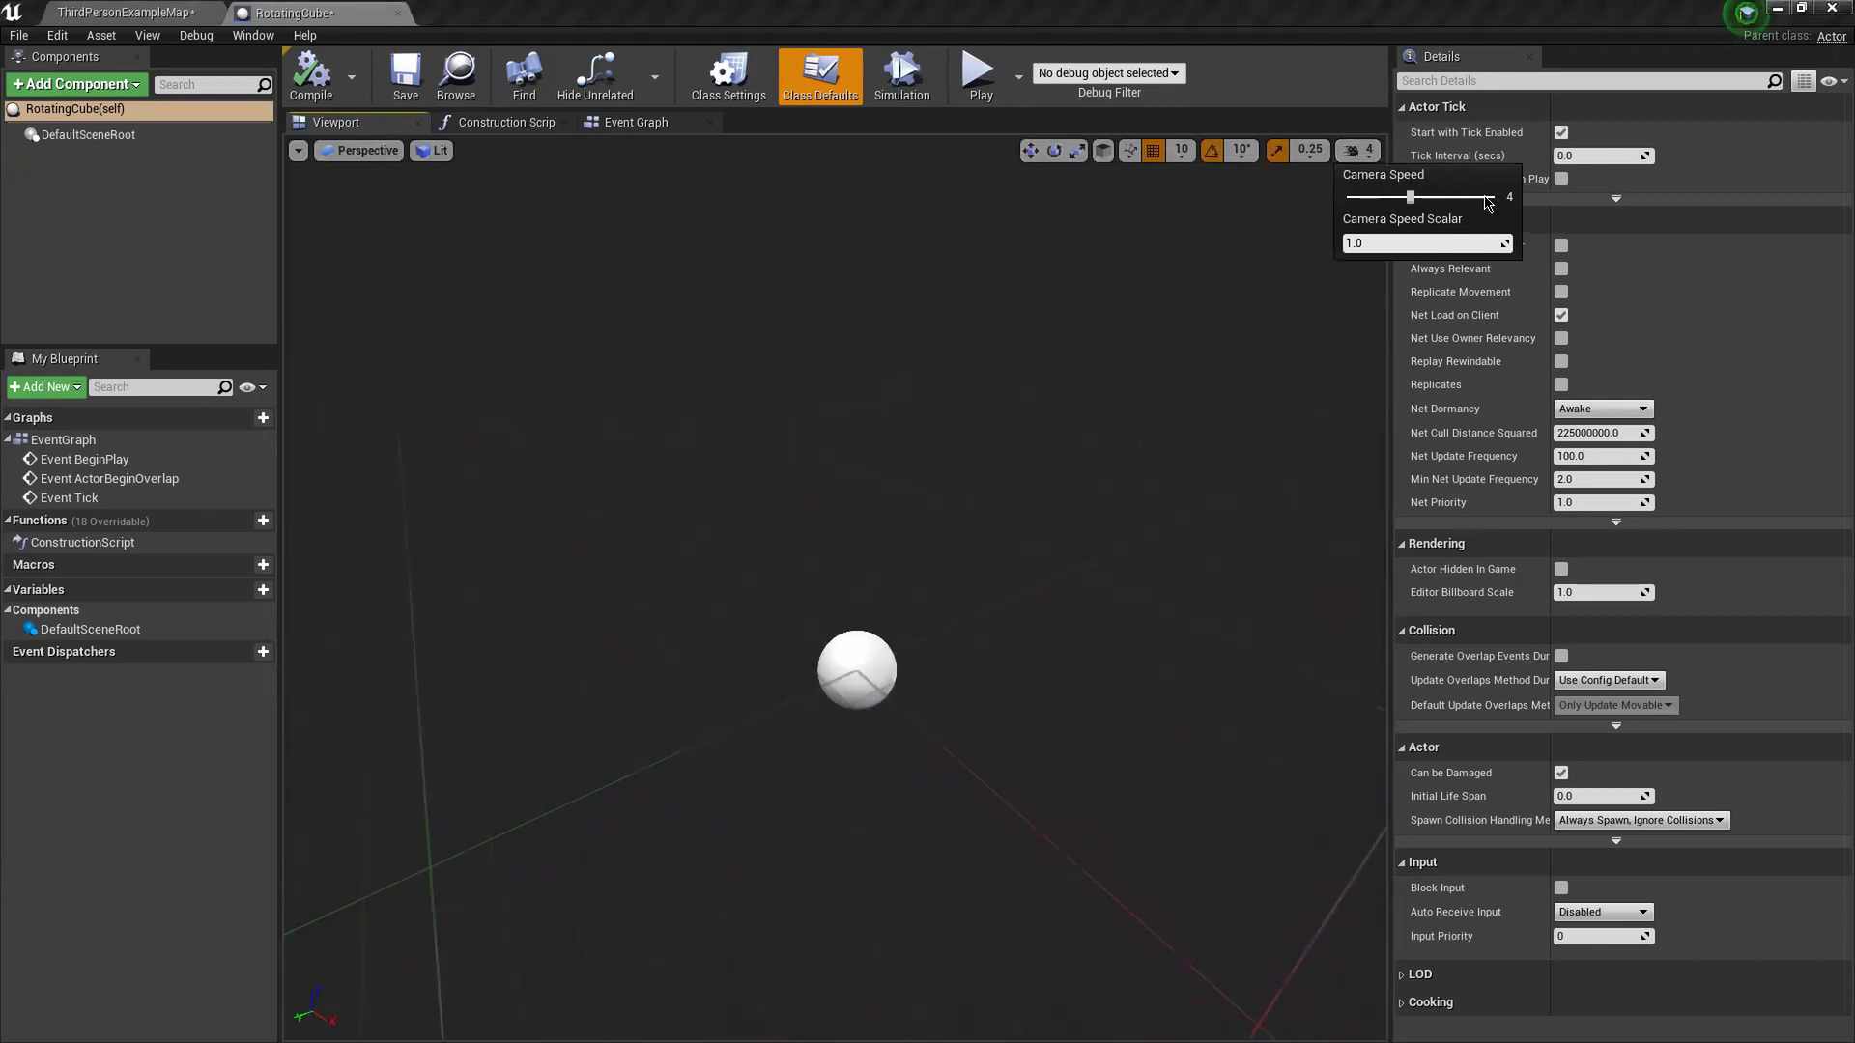
right_click_drag(870, 299, 892, 348)
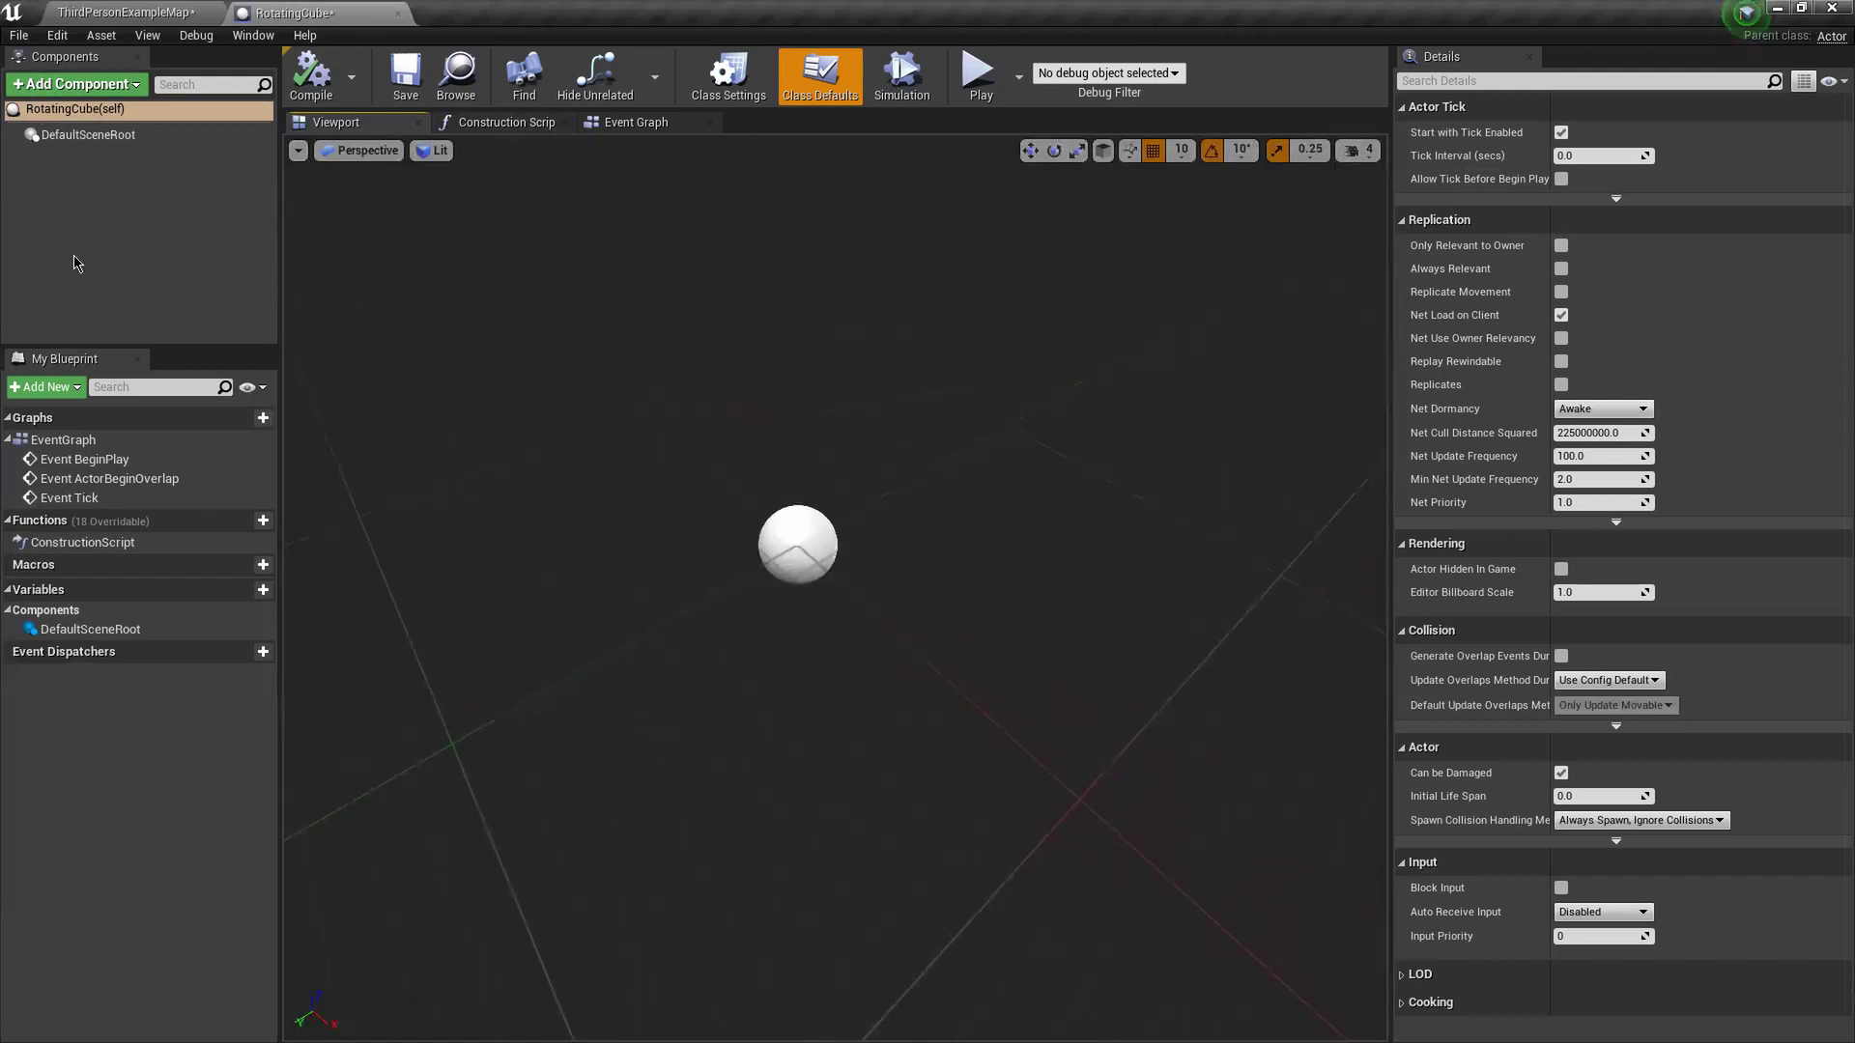
- Examine the properties of RotatingCube's DefaultSceneRoot component and the class defaults, including the advanced Actor Tick options
left_click(37, 136)
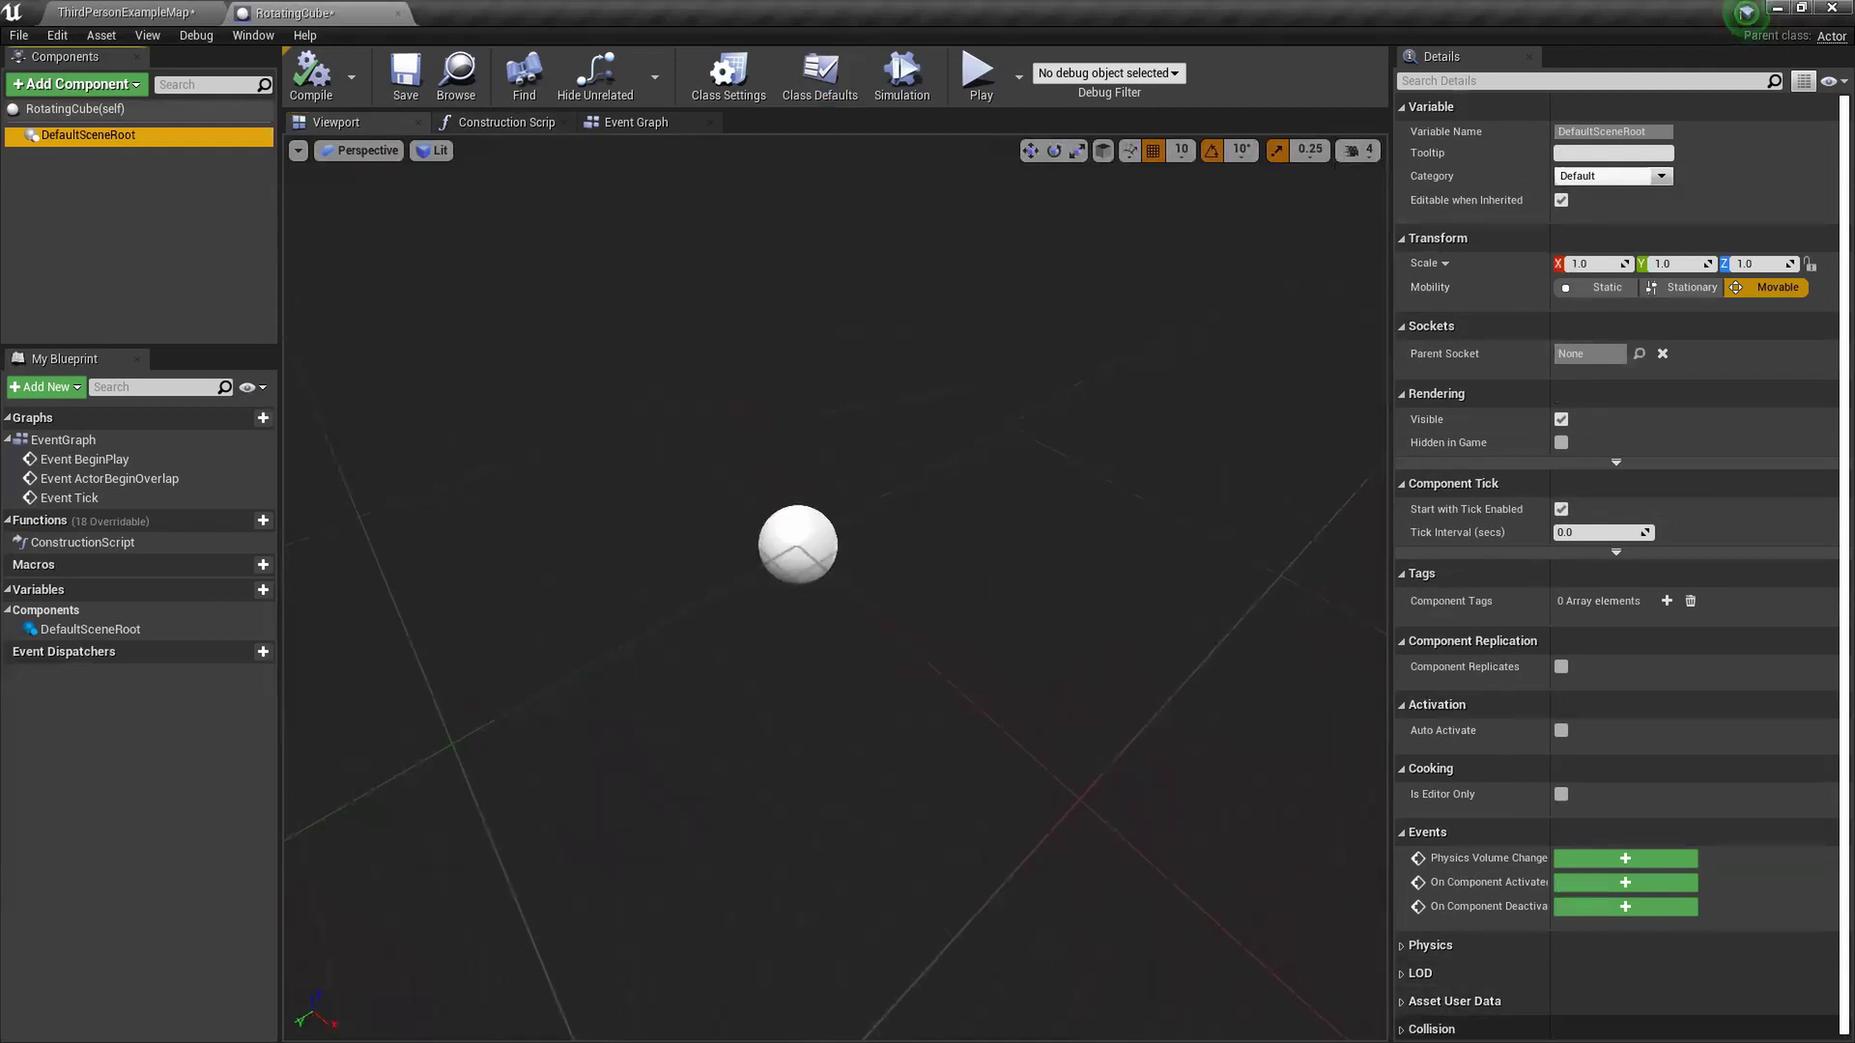
left_click(106, 110)
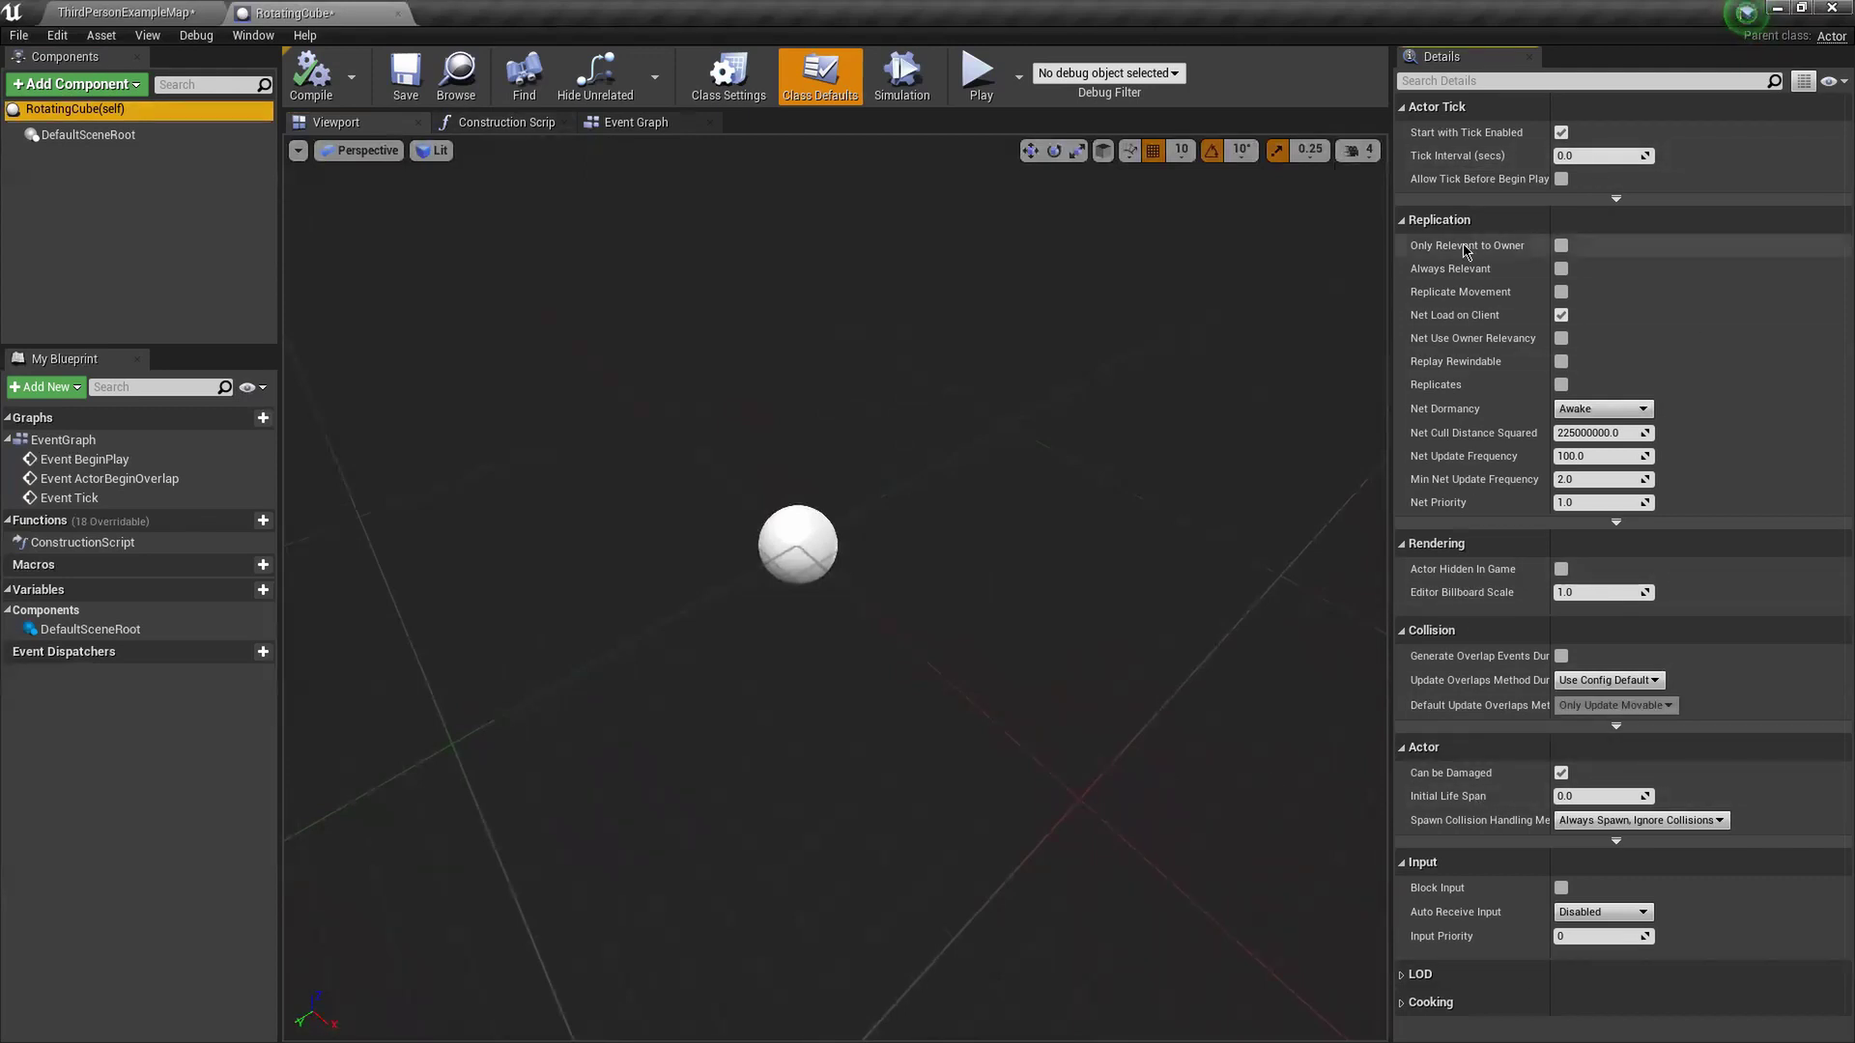
left_click(1616, 198)
scroll(1534, 739, "down", 1)
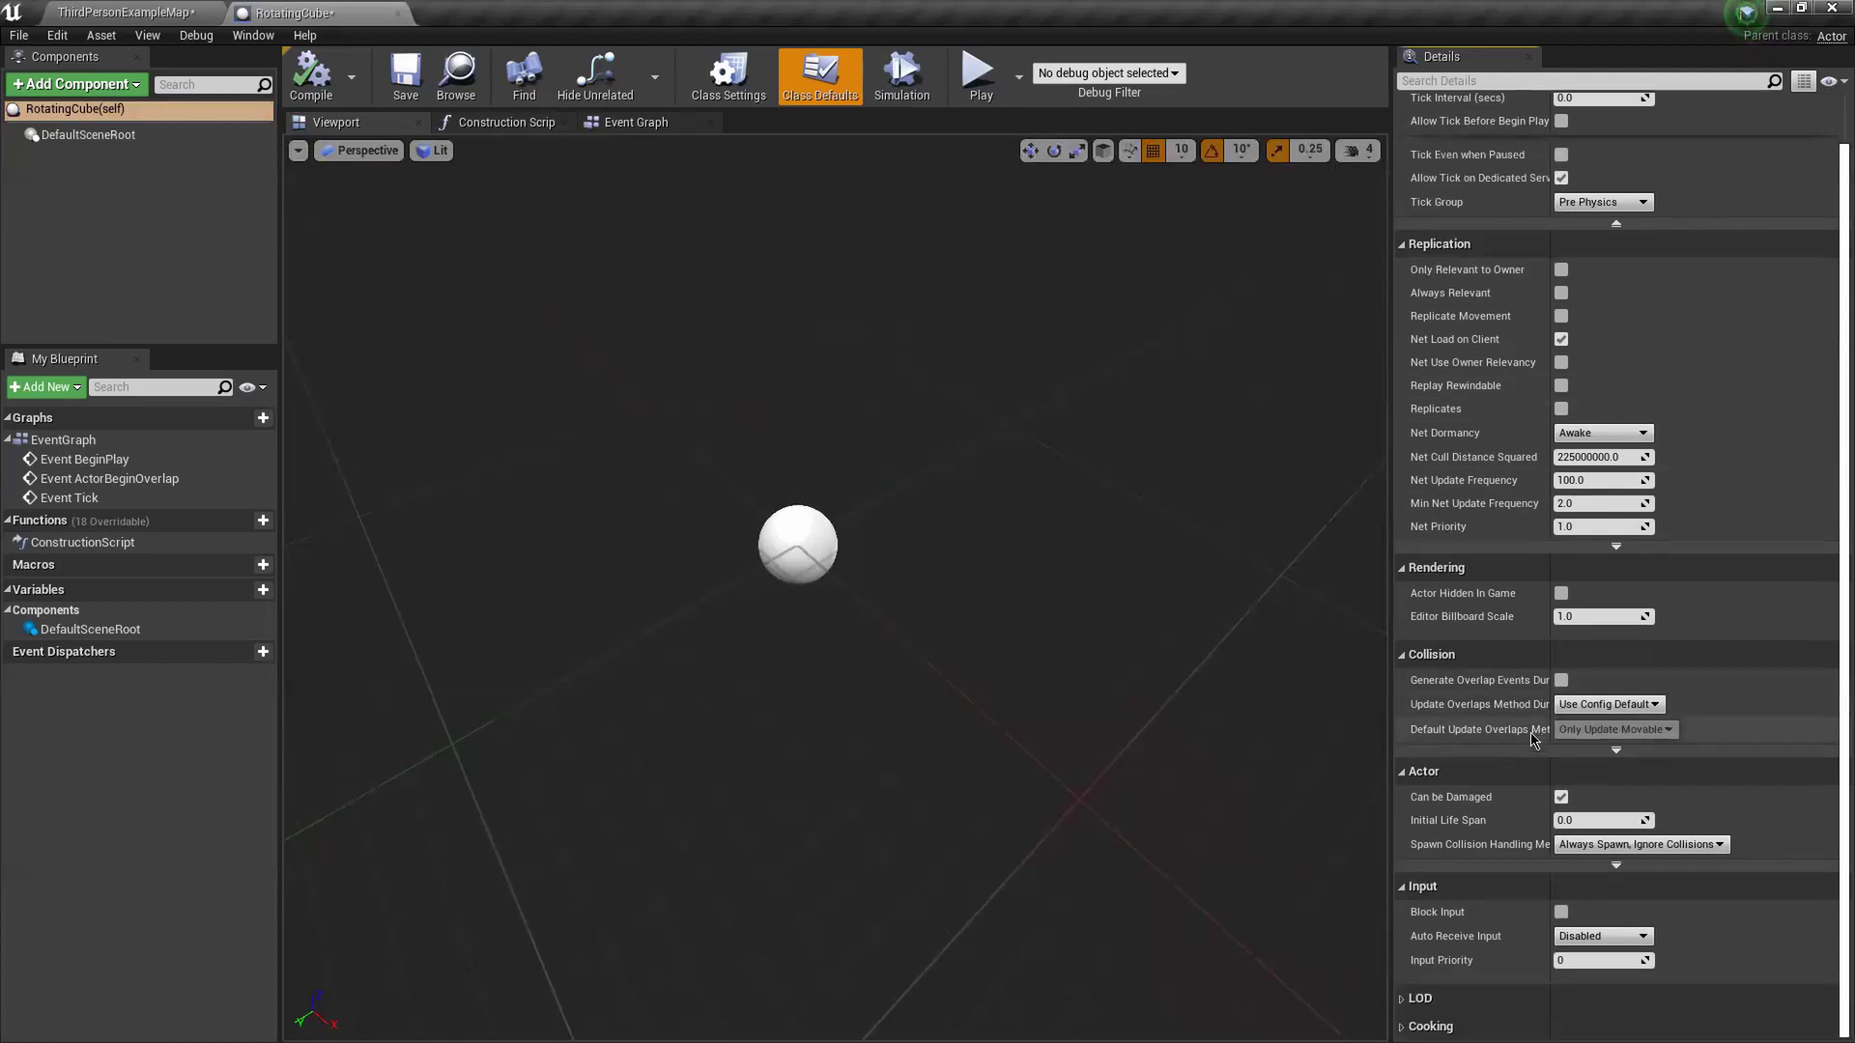
left_click(70, 135)
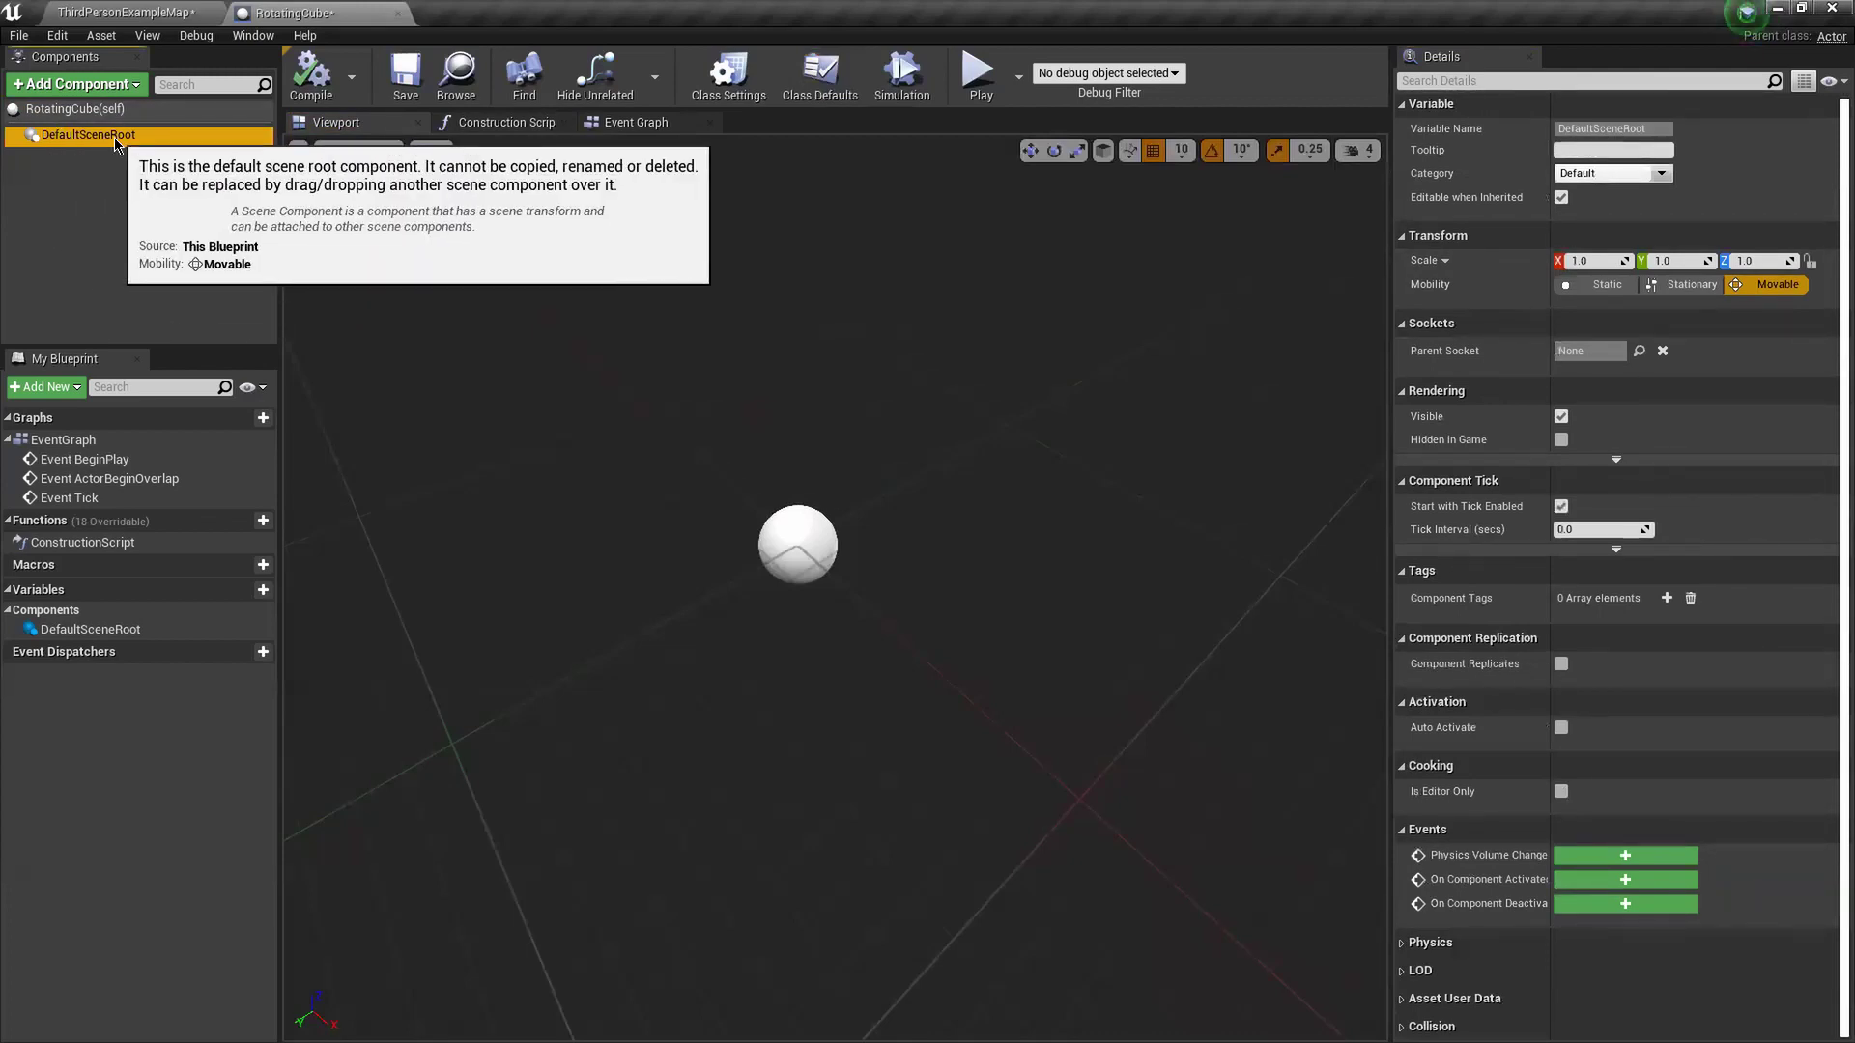
right_click(68, 141)
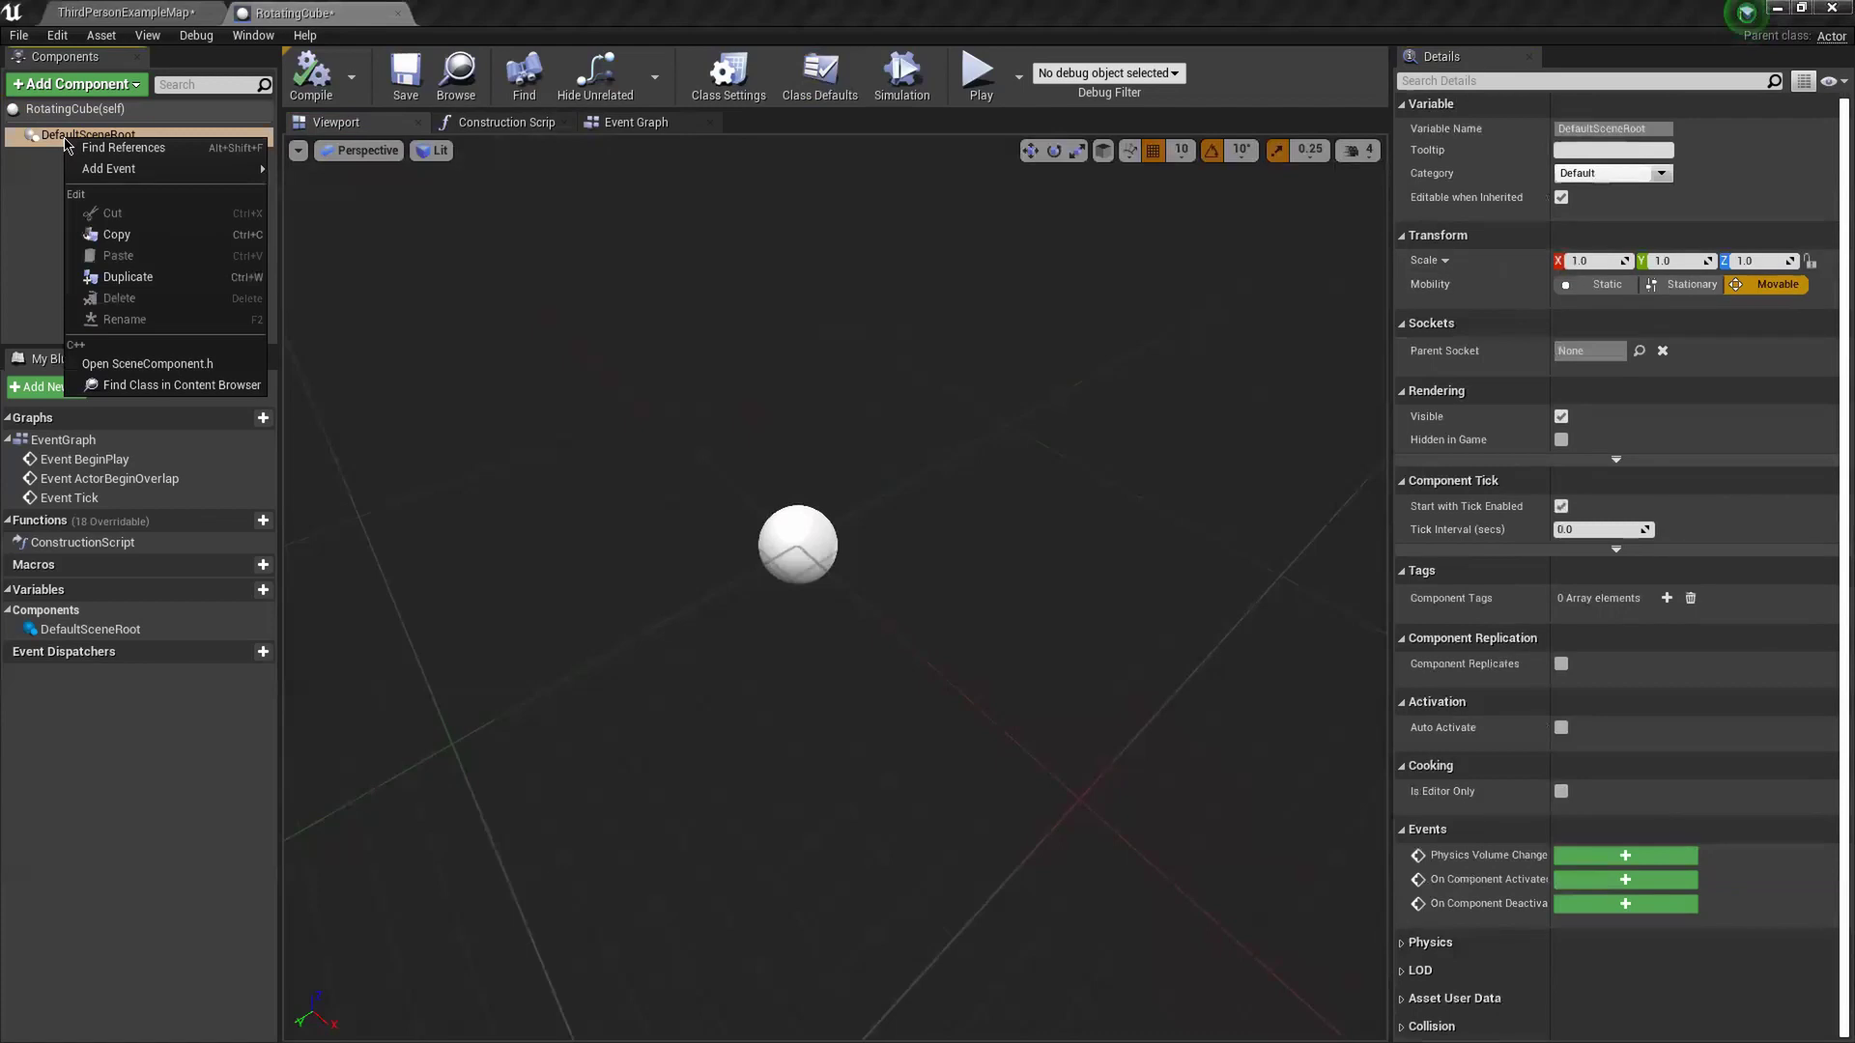
left_click(32, 178)
left_click(75, 137)
- Add a Cube component under RotatingCube's DefaultSceneRoot, keeping the default name
left_click(74, 85)
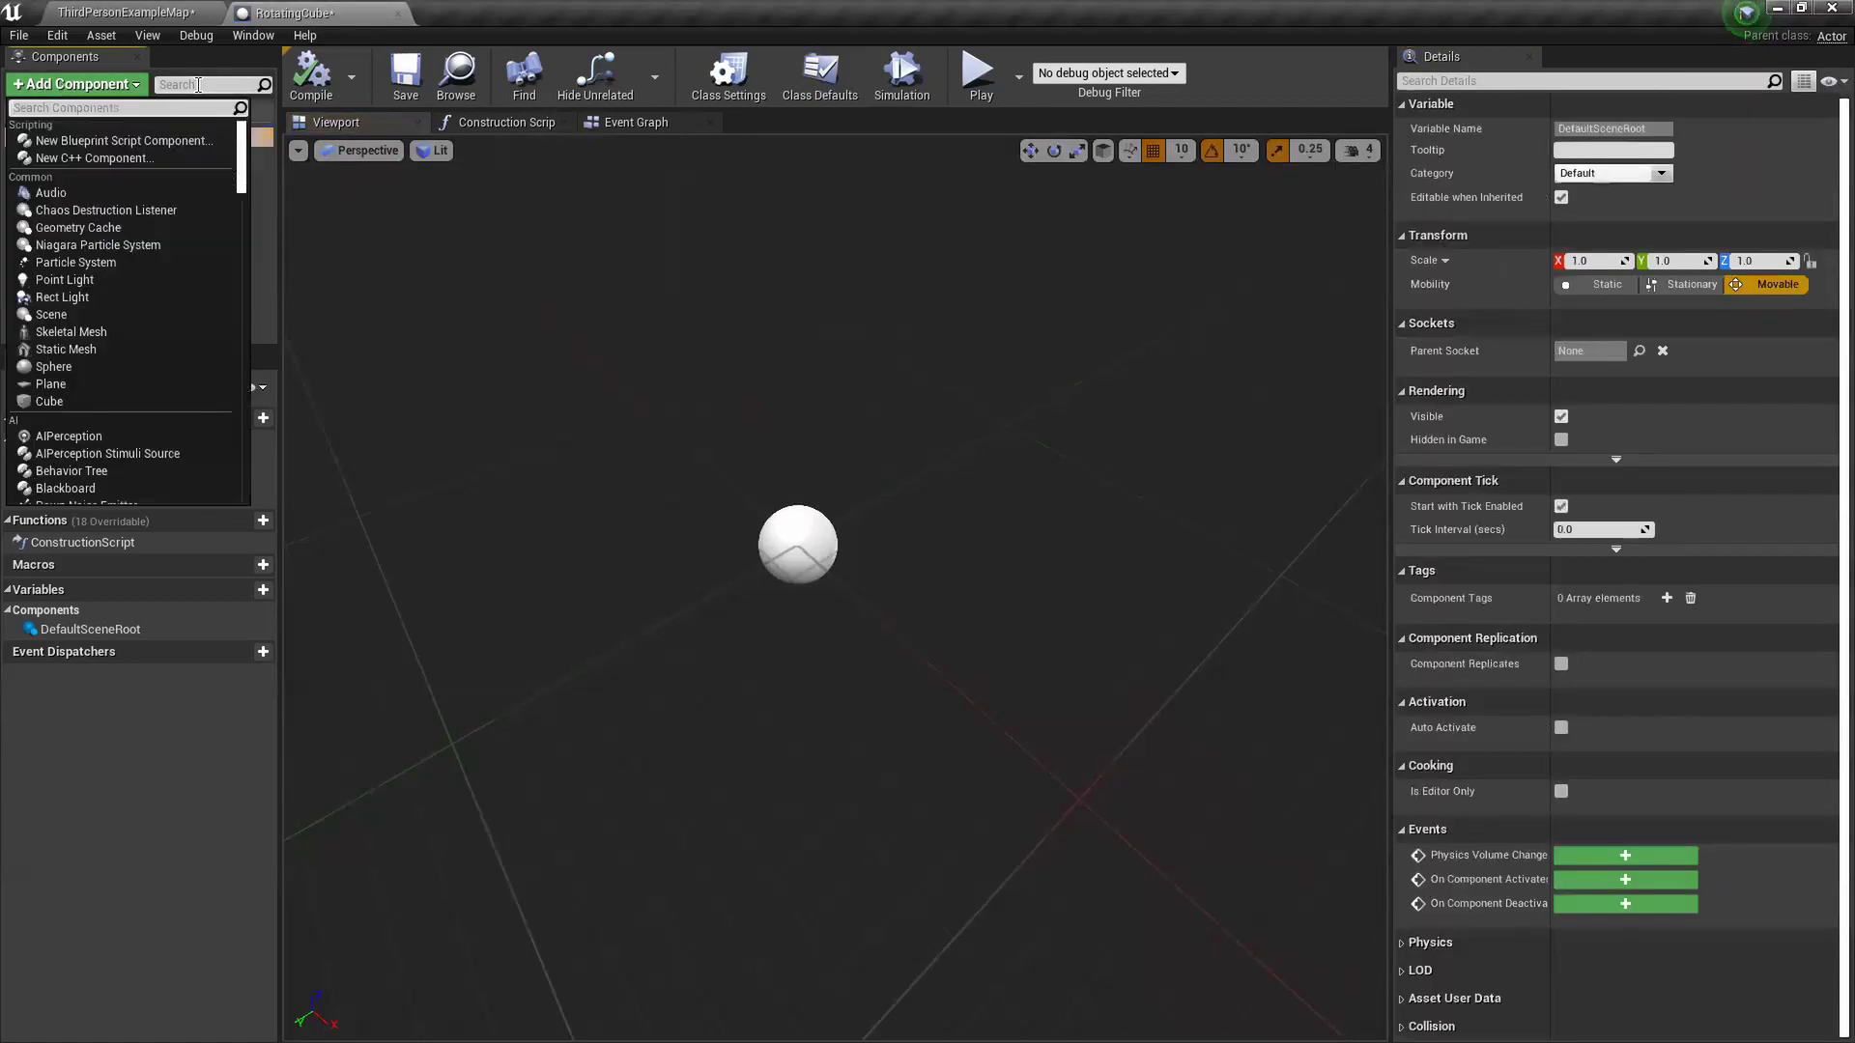
scroll(183, 318, "down", 8)
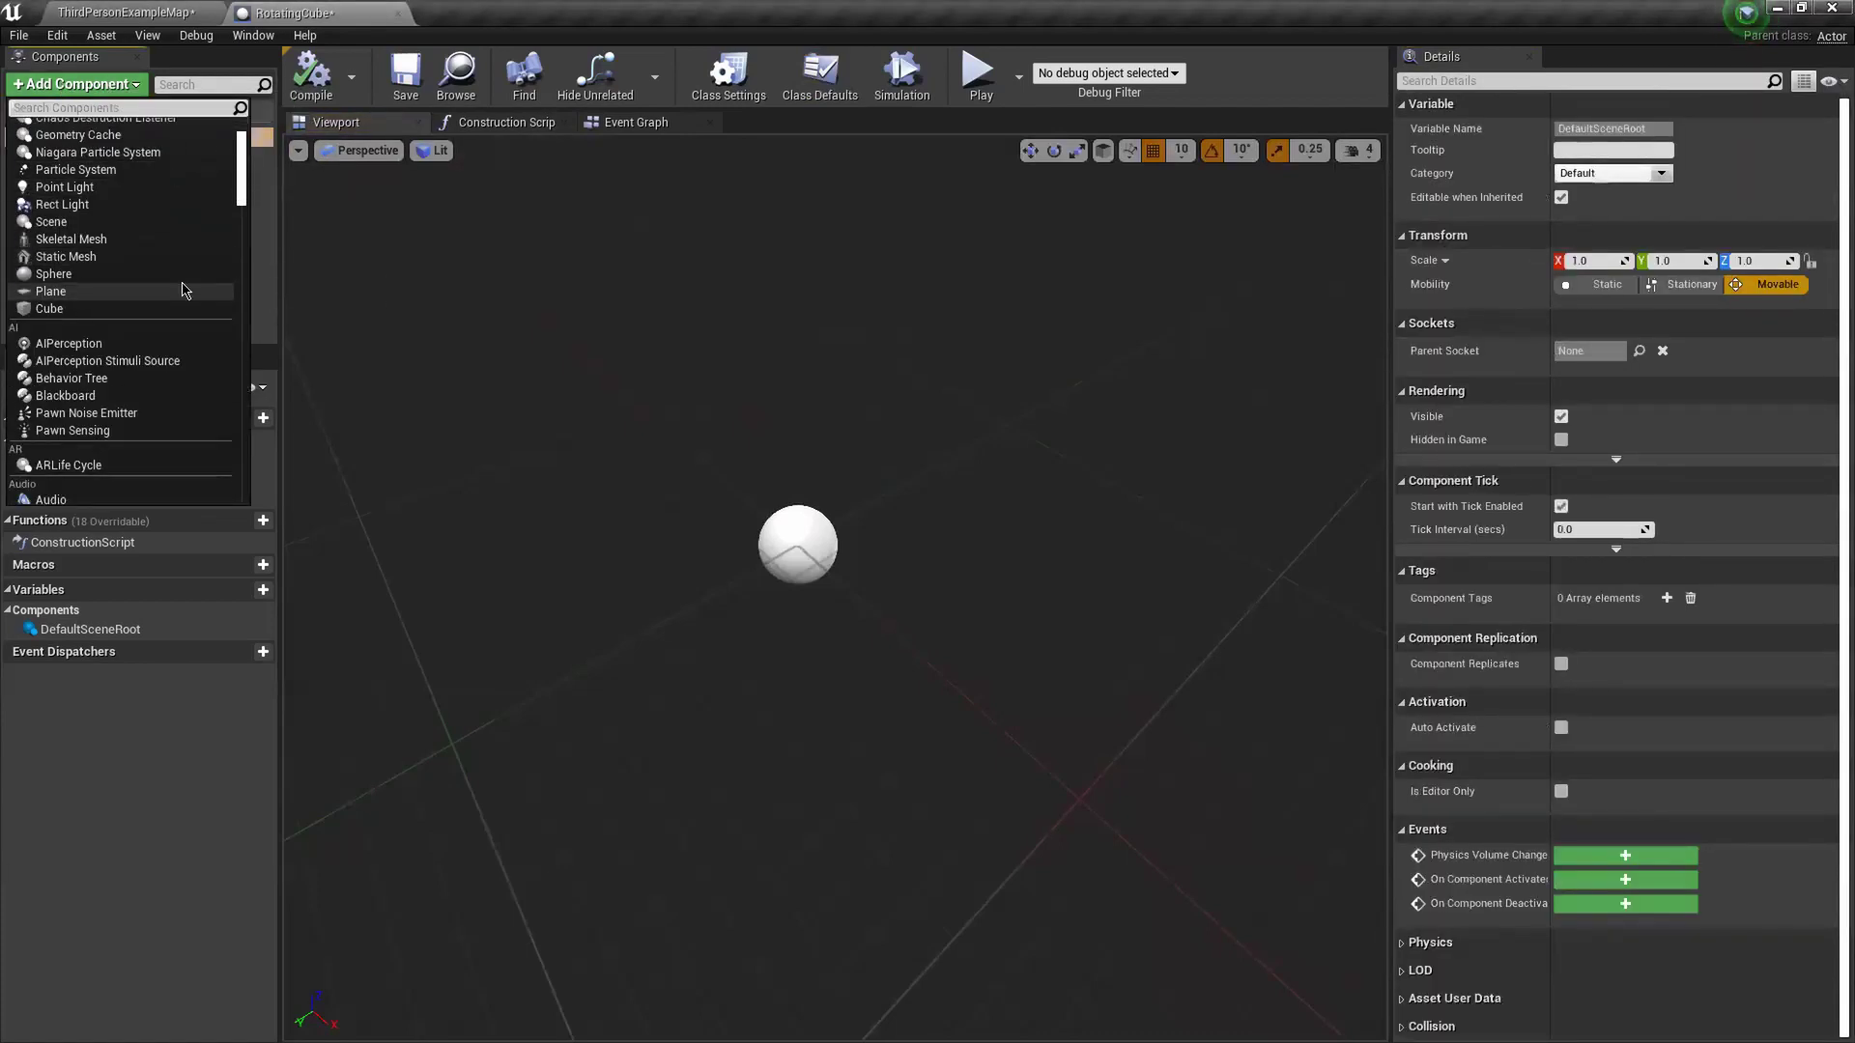
scroll(193, 365, "up", 3)
scroll(191, 364, "up", 3)
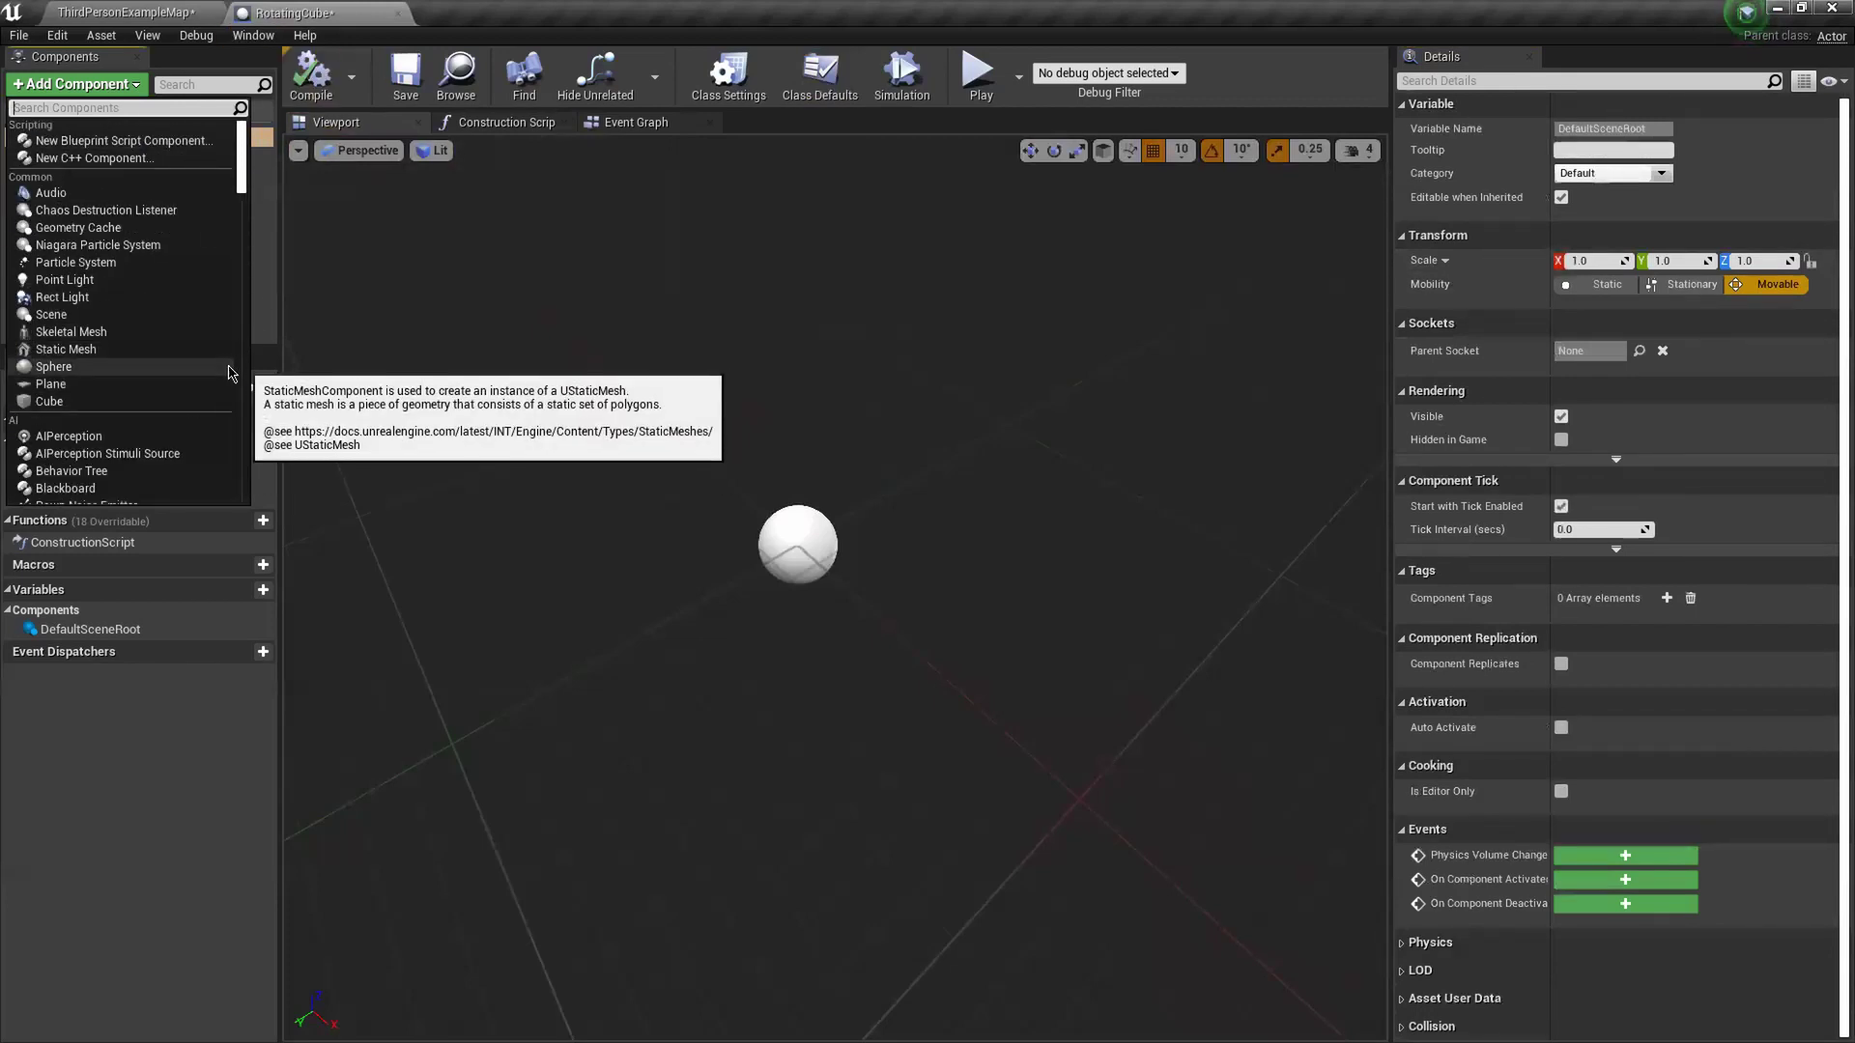
mouse_move(241, 171)
left_mouse_down()
mouse_move(242, 207)
mouse_move(242, 161)
left_mouse_up()
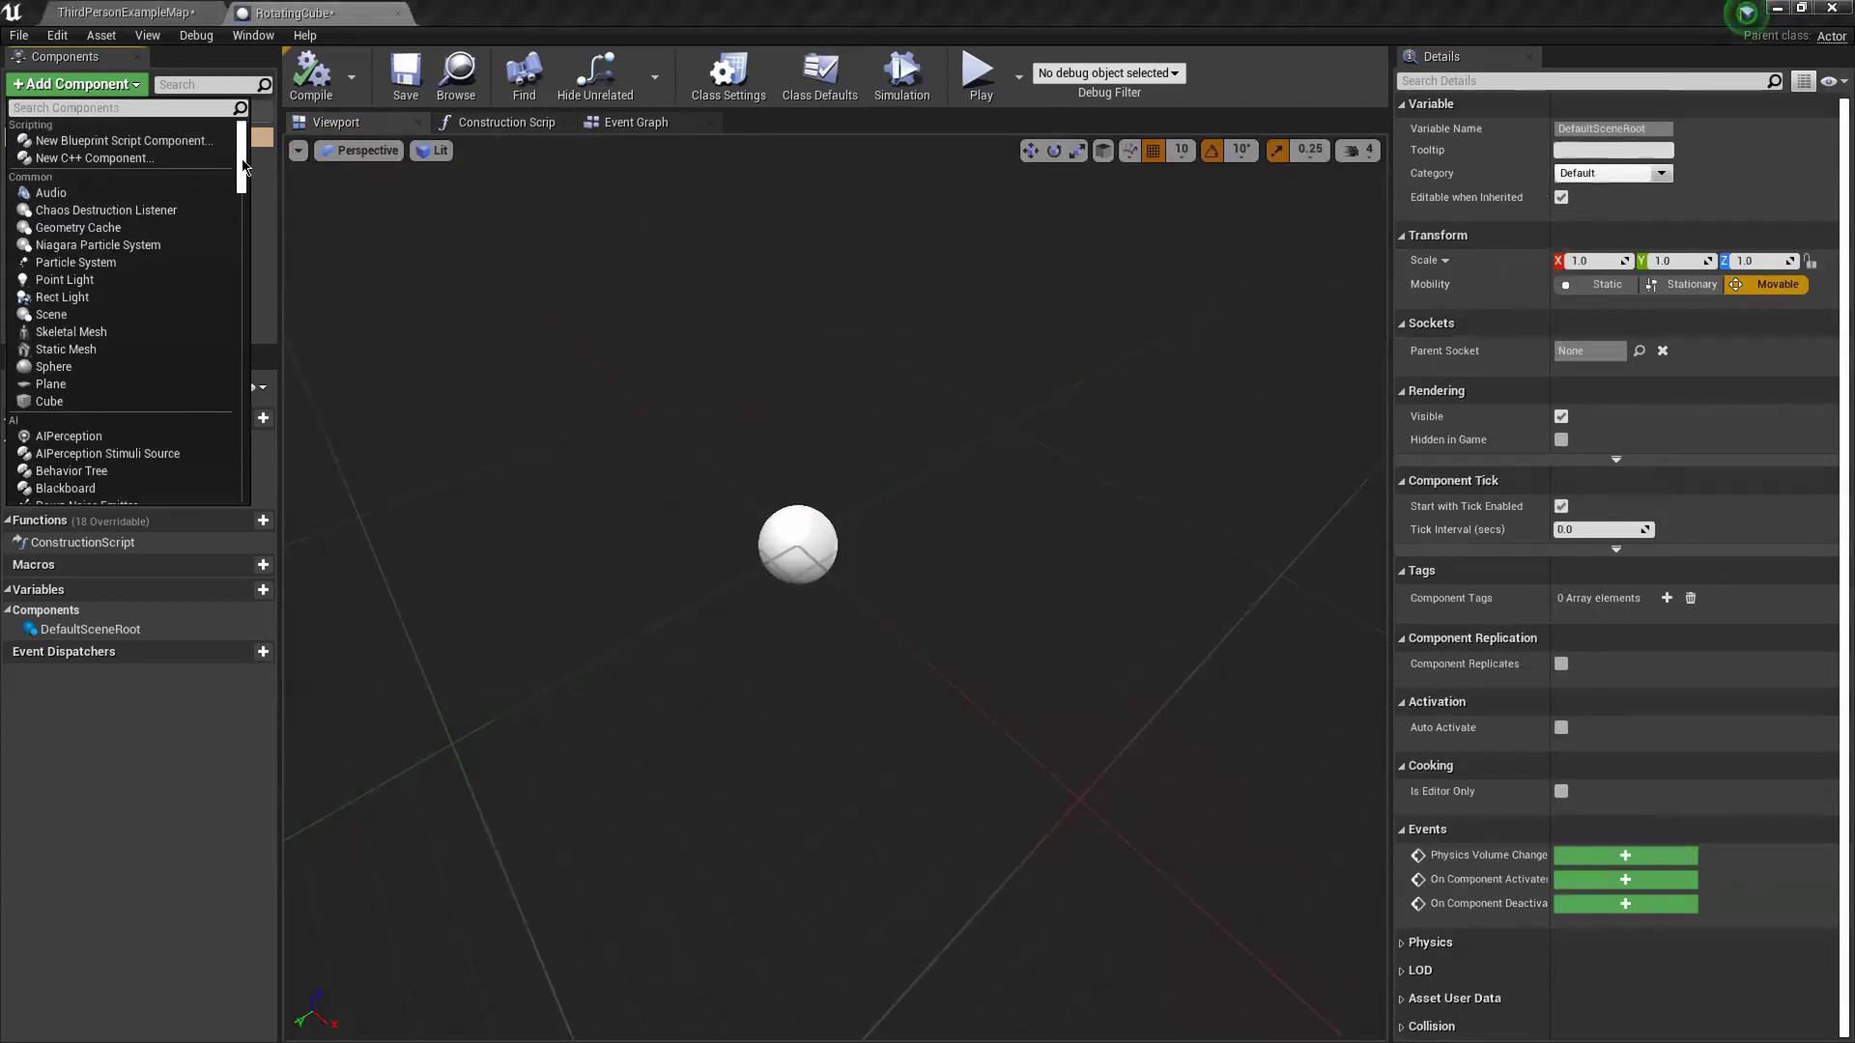
left_click(53, 404)
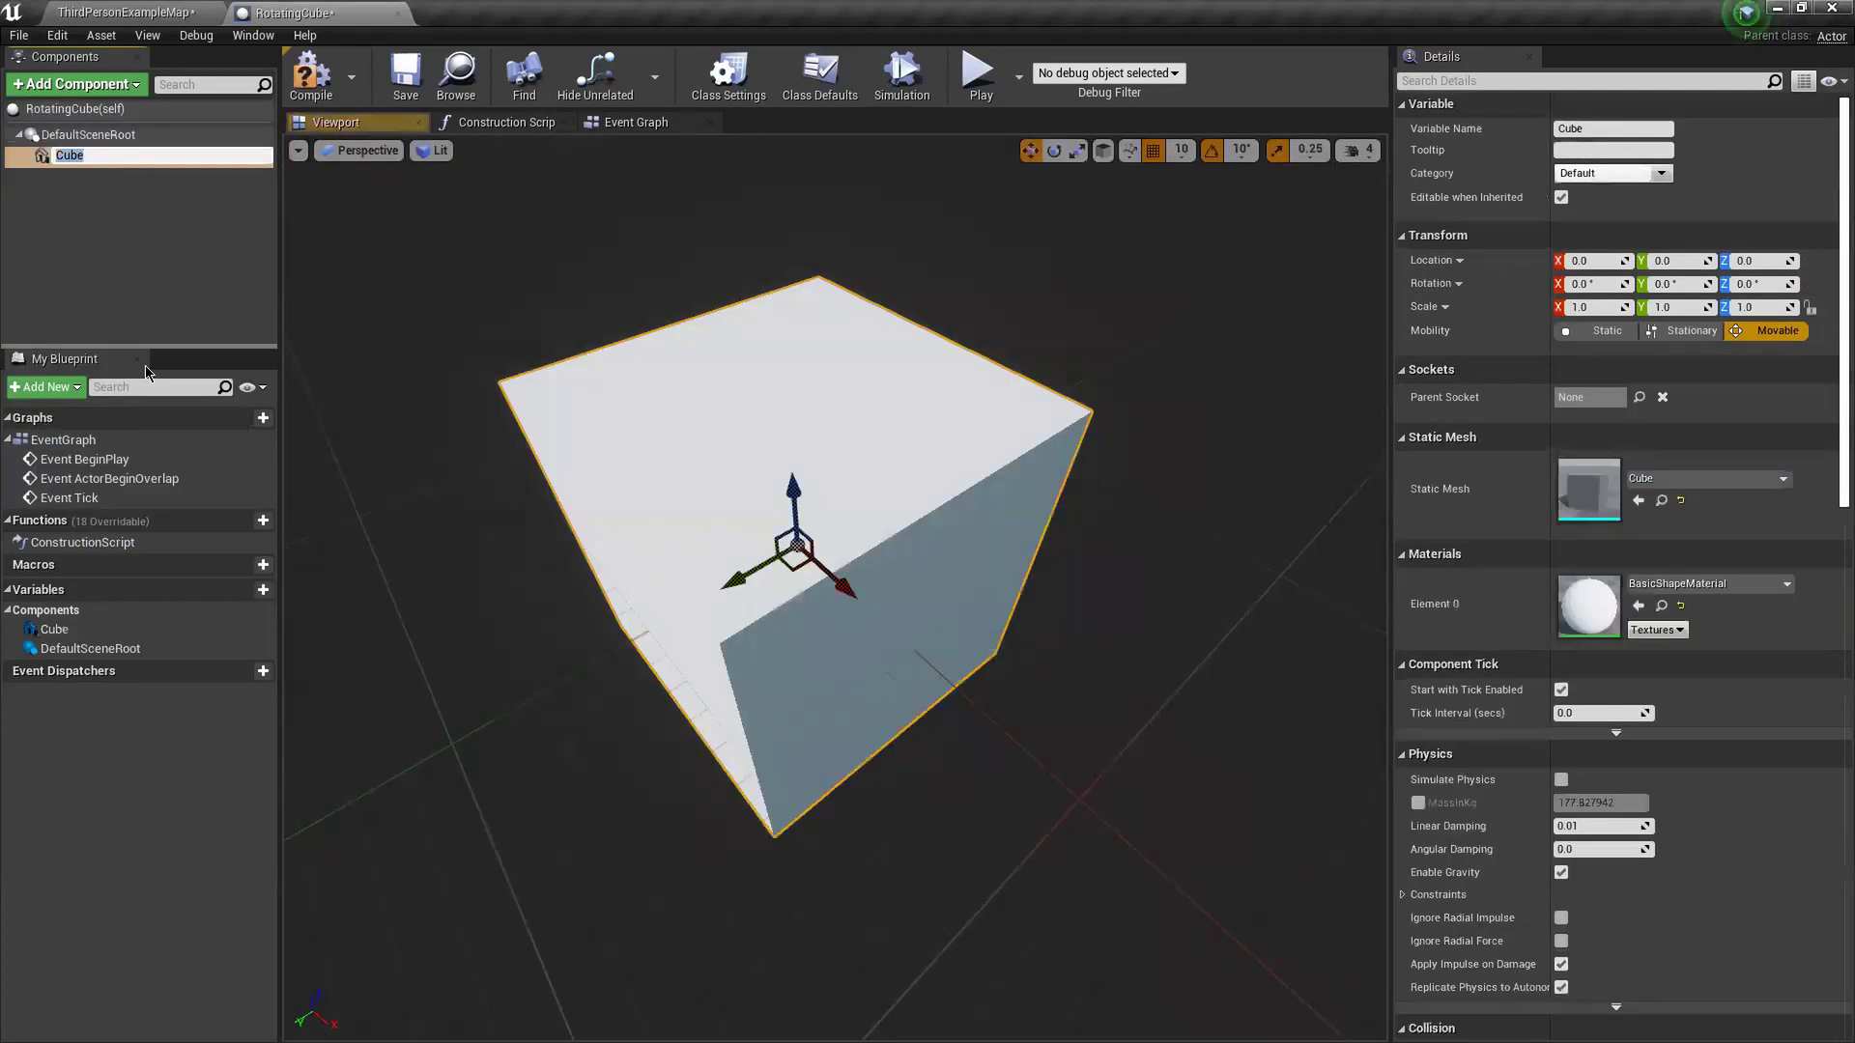
left_click(81, 223)
key("s")
mouse_move(435, 450)
right_mouse_down()
mouse_move(580, 454)
mouse_move(436, 450)
right_mouse_up()
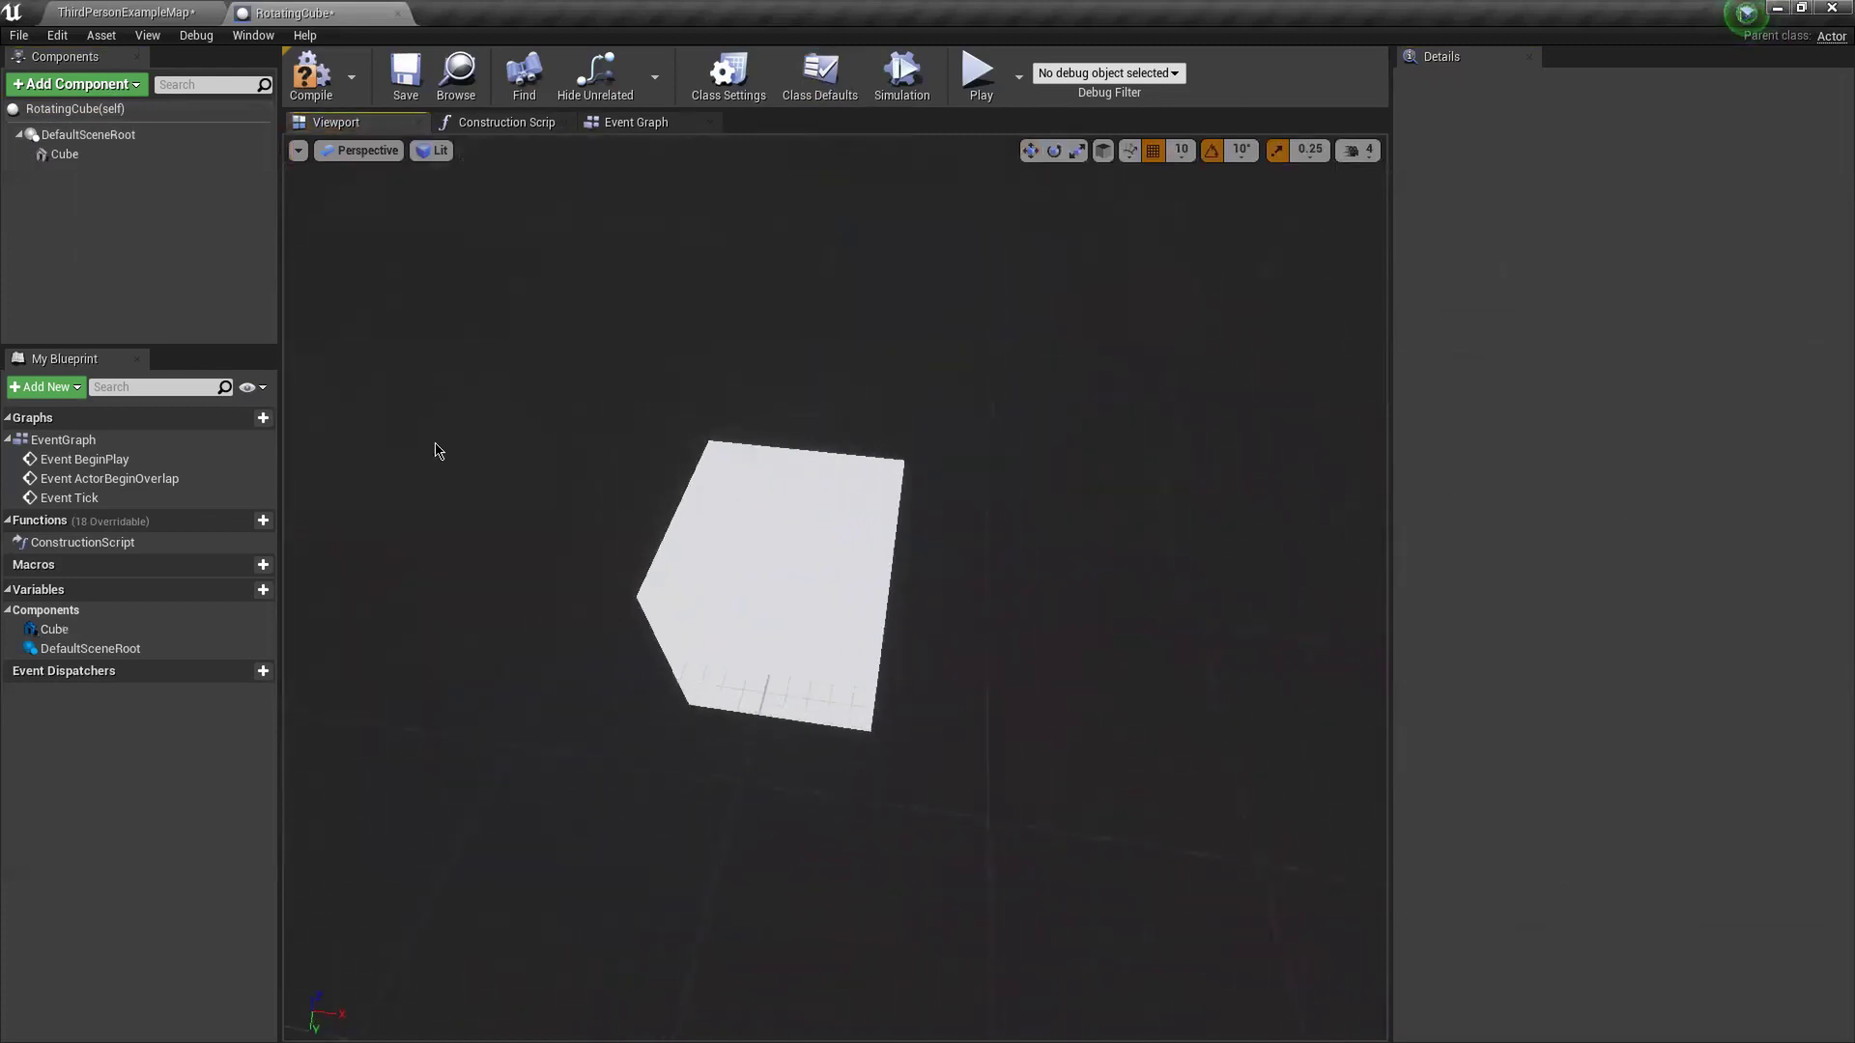
- Compare the level editor with the RotatingCube Blueprint viewport and view the cube up close
left_click(100, 14)
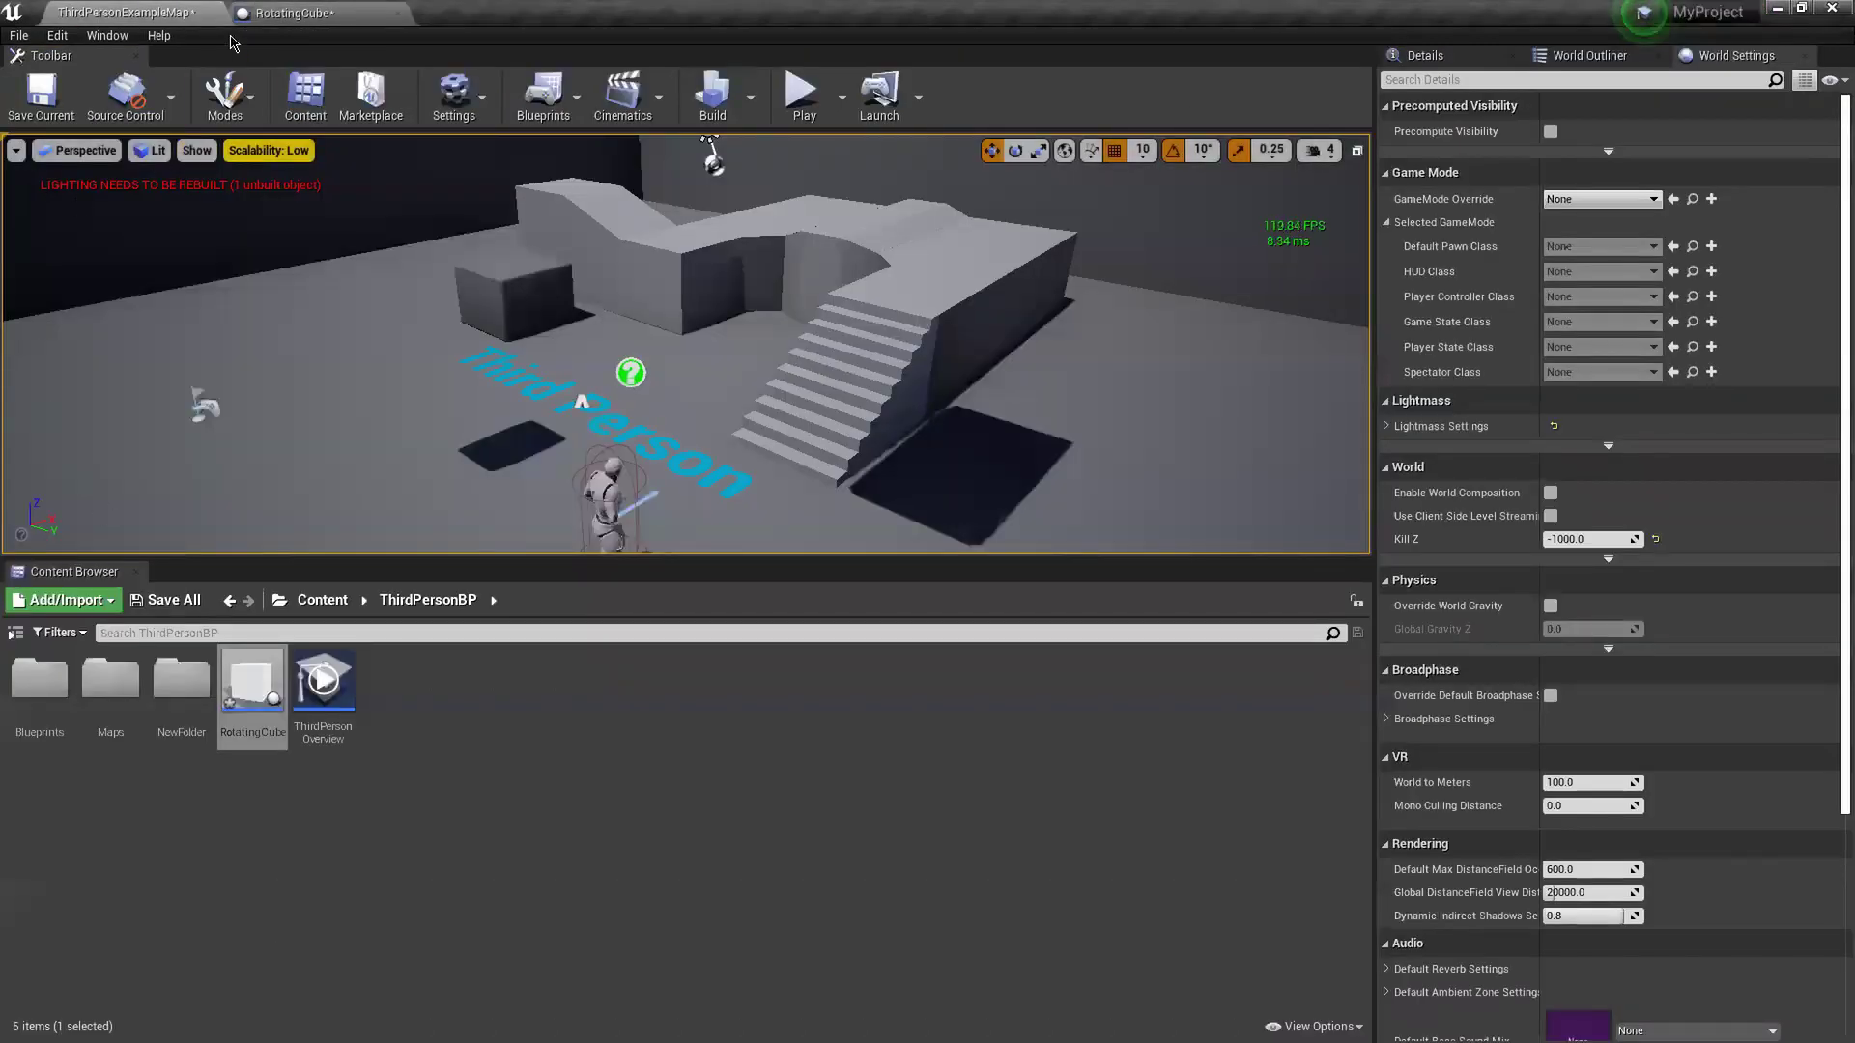
left_click(280, 13)
right_click_drag(608, 364, 517, 385)
key("w")
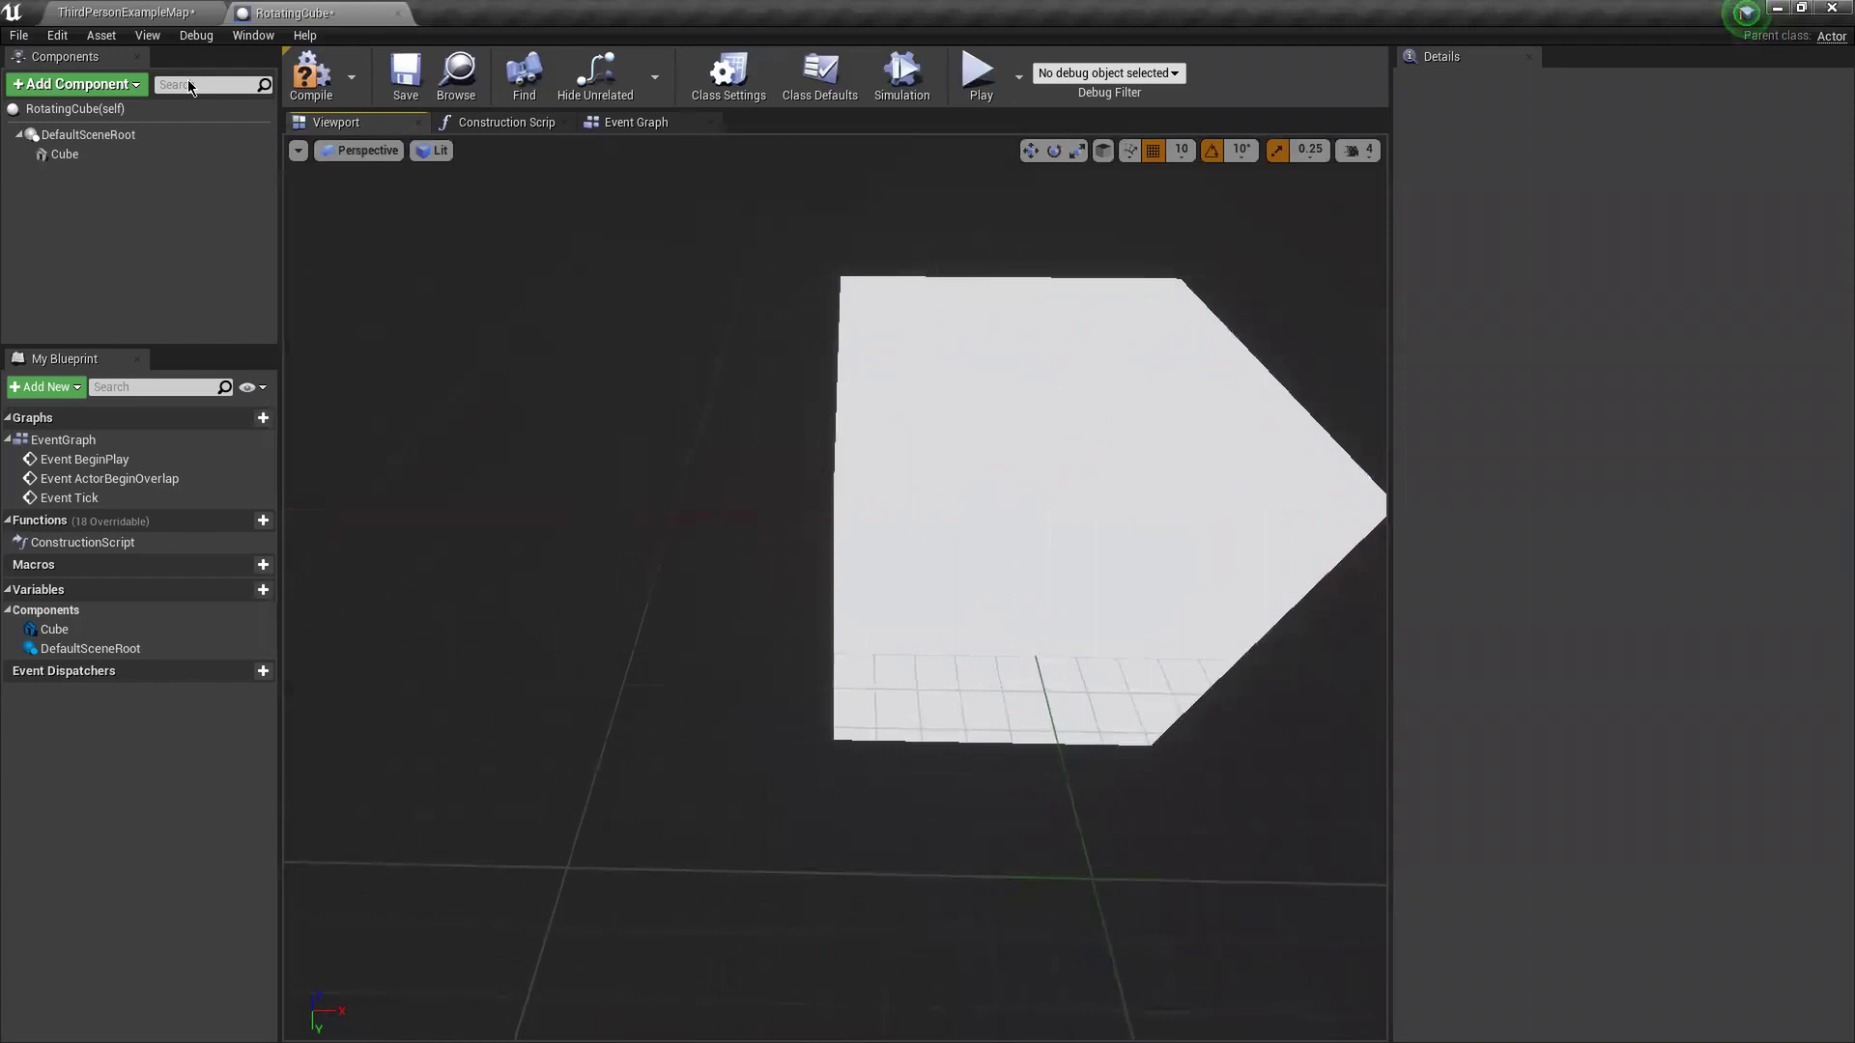
- Examine the level editor's available windows and the gray CubeMesh block's components and details in ThirdPersonExampleMap
left_click(154, 13)
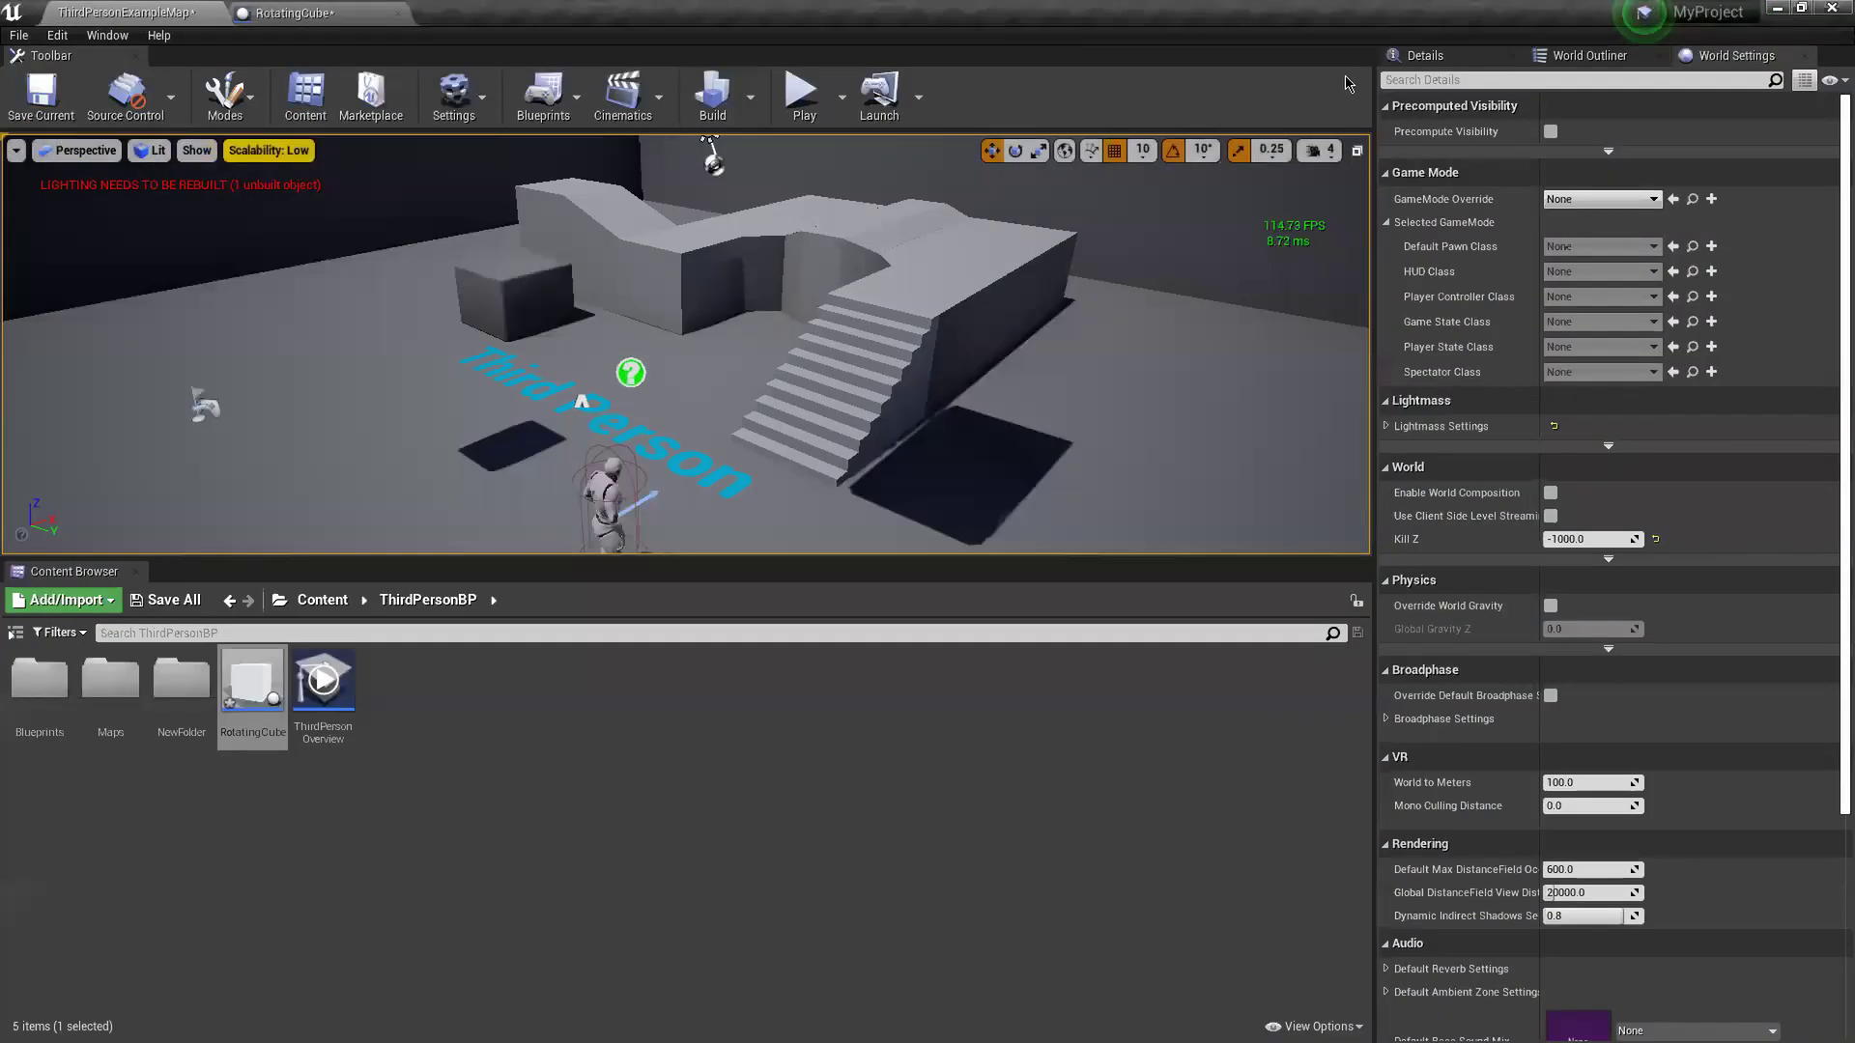
left_click(107, 35)
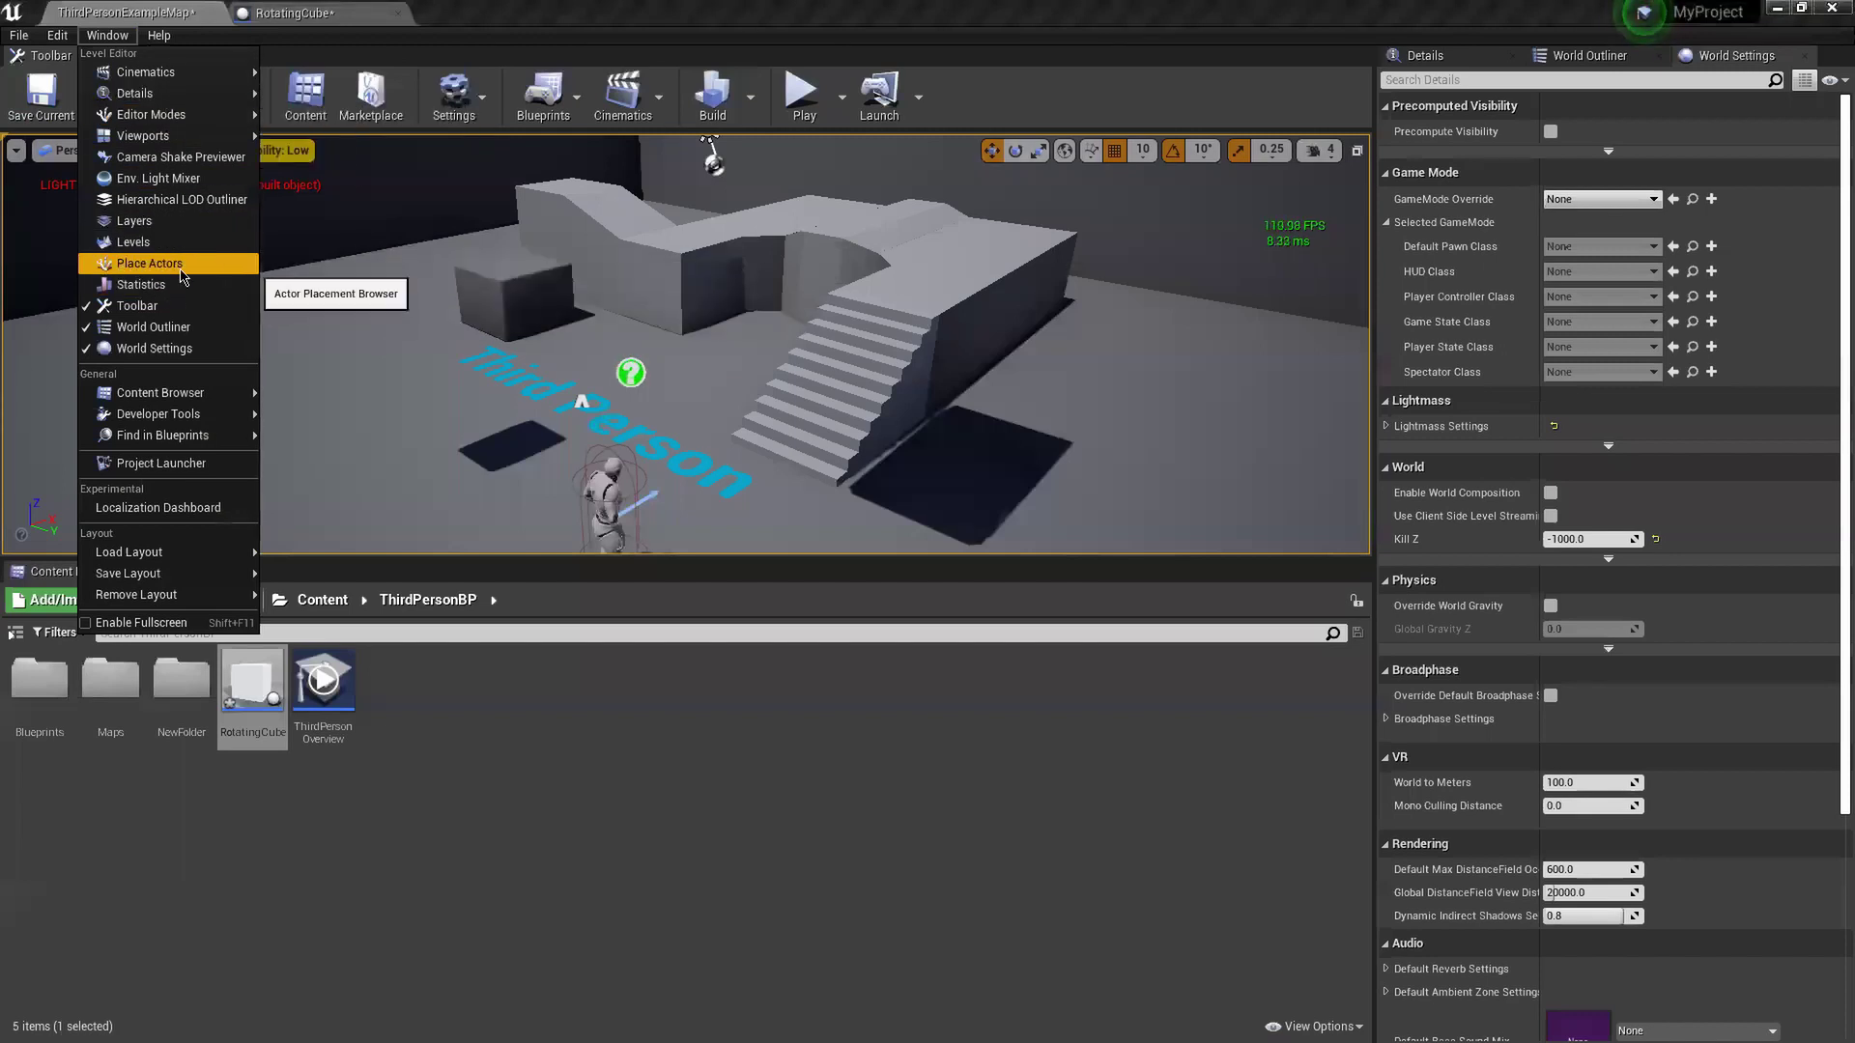
mouse_move(178, 116)
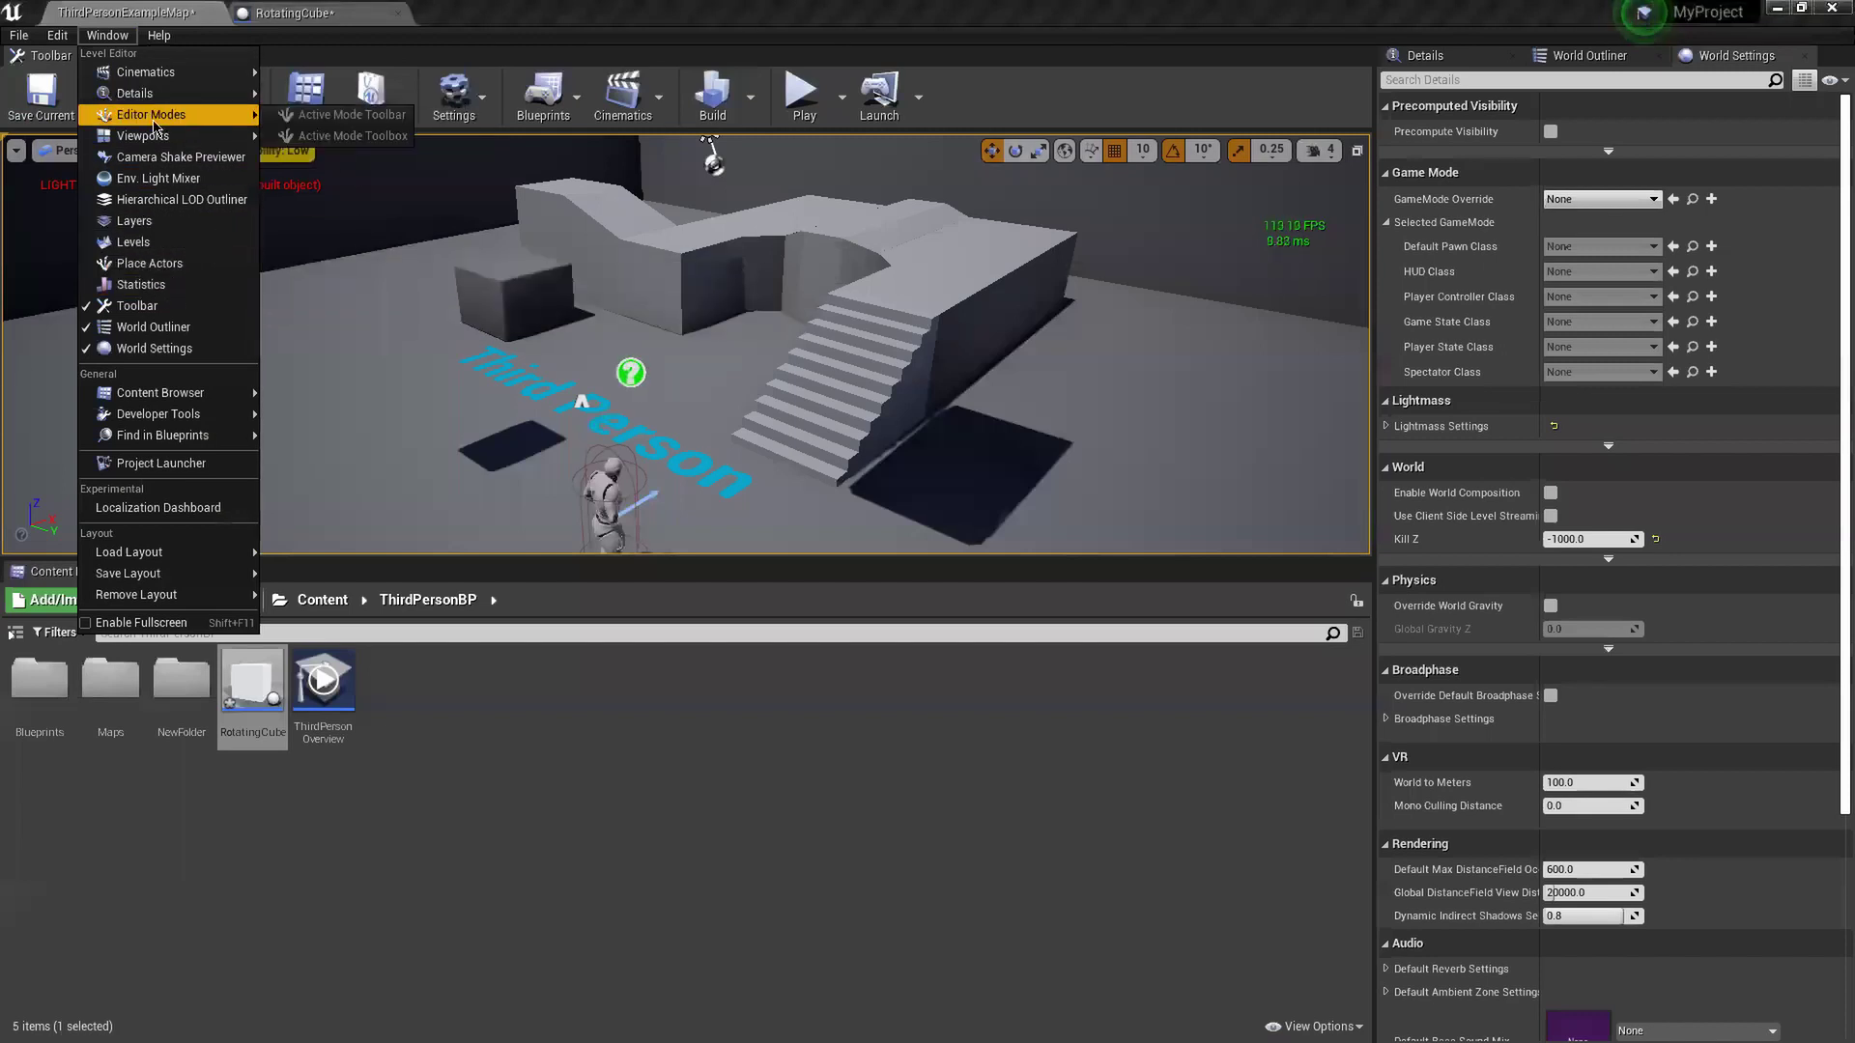
left_click(786, 17)
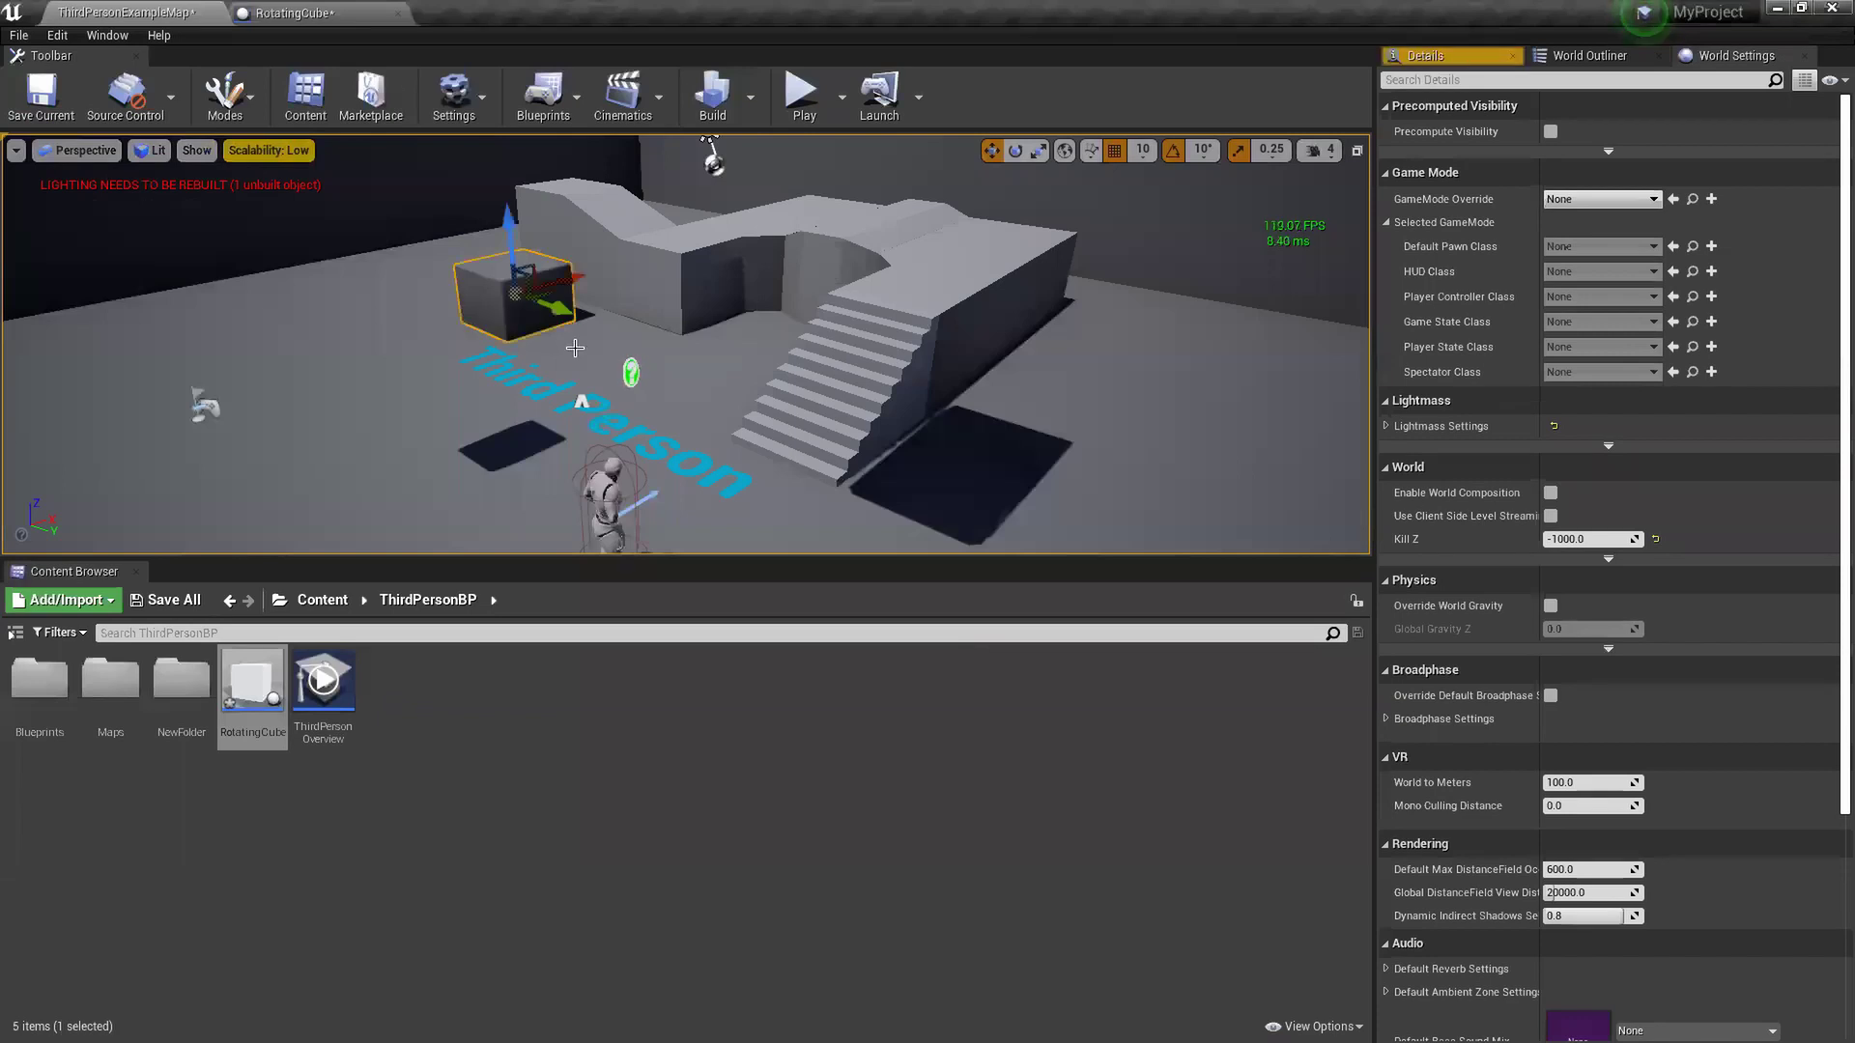
right_click_drag(575, 348, 512, 328)
left_click(1456, 58)
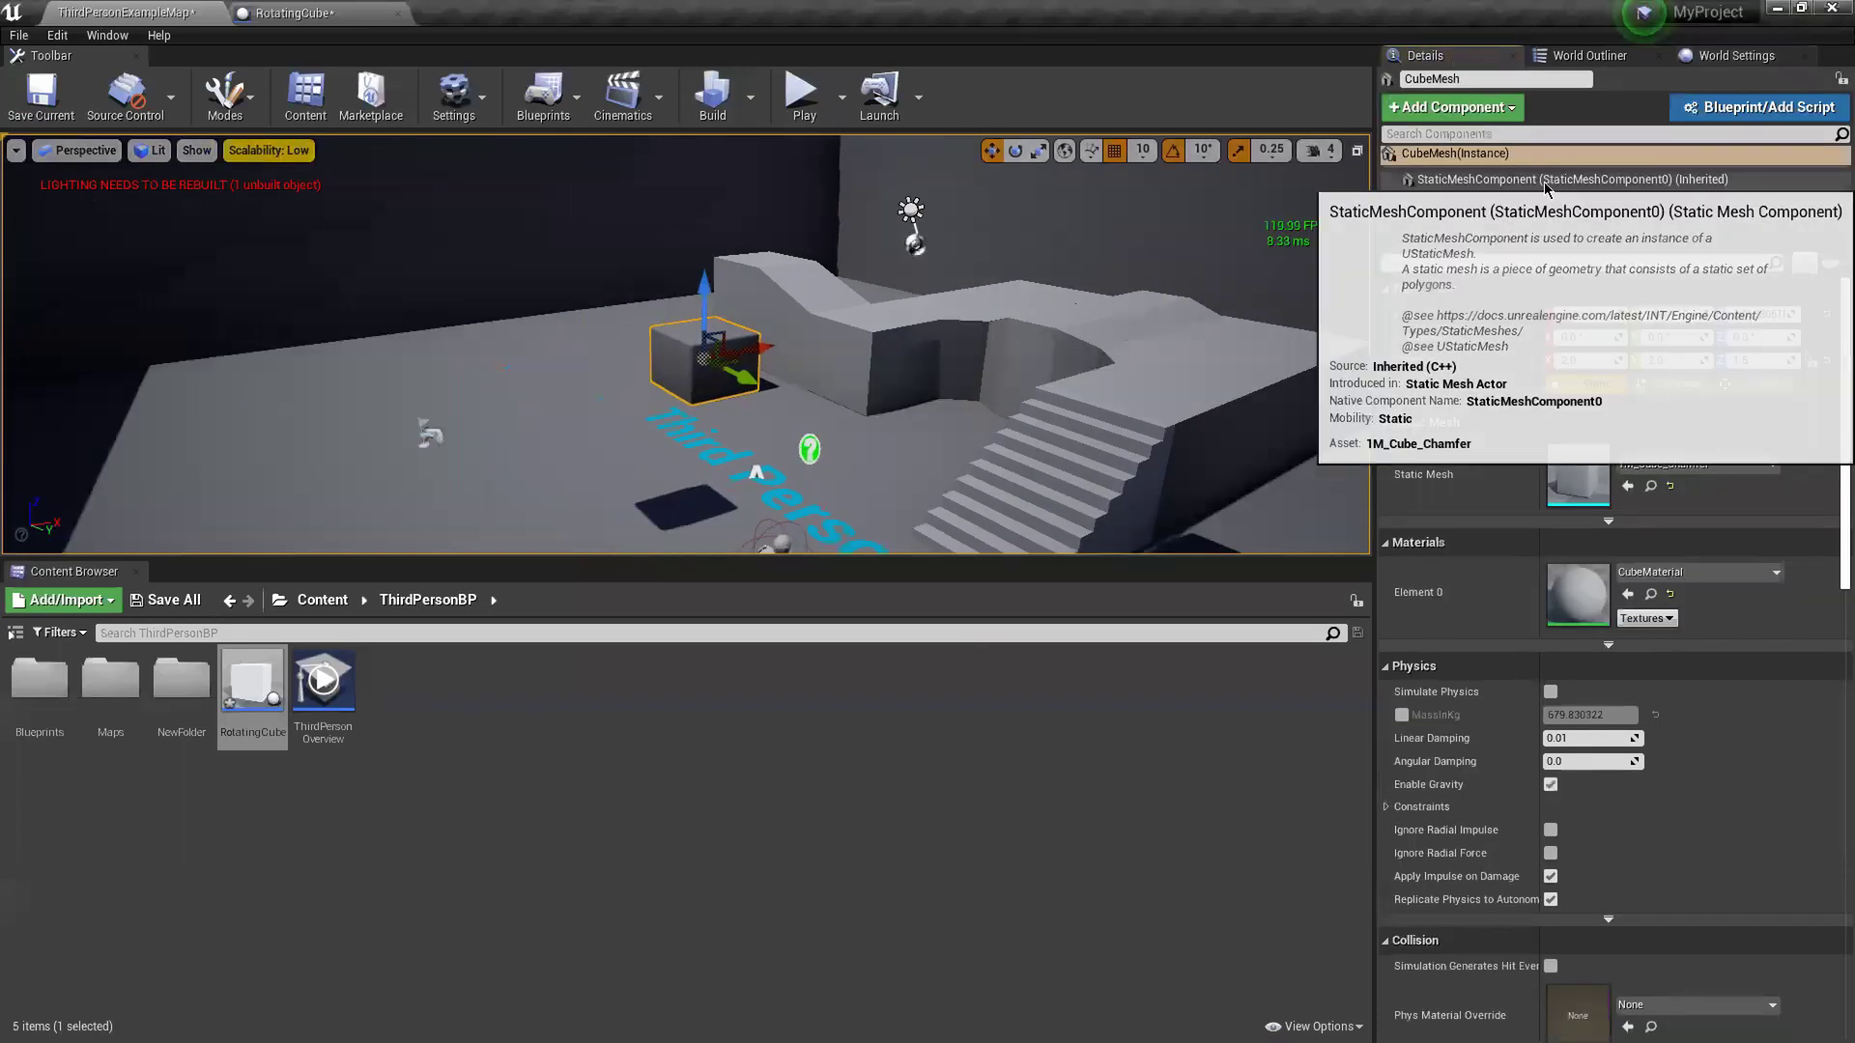
- Examine the Cube component's properties in the RotatingCube Blueprint and view the cube from another angle
left_click(253, 10)
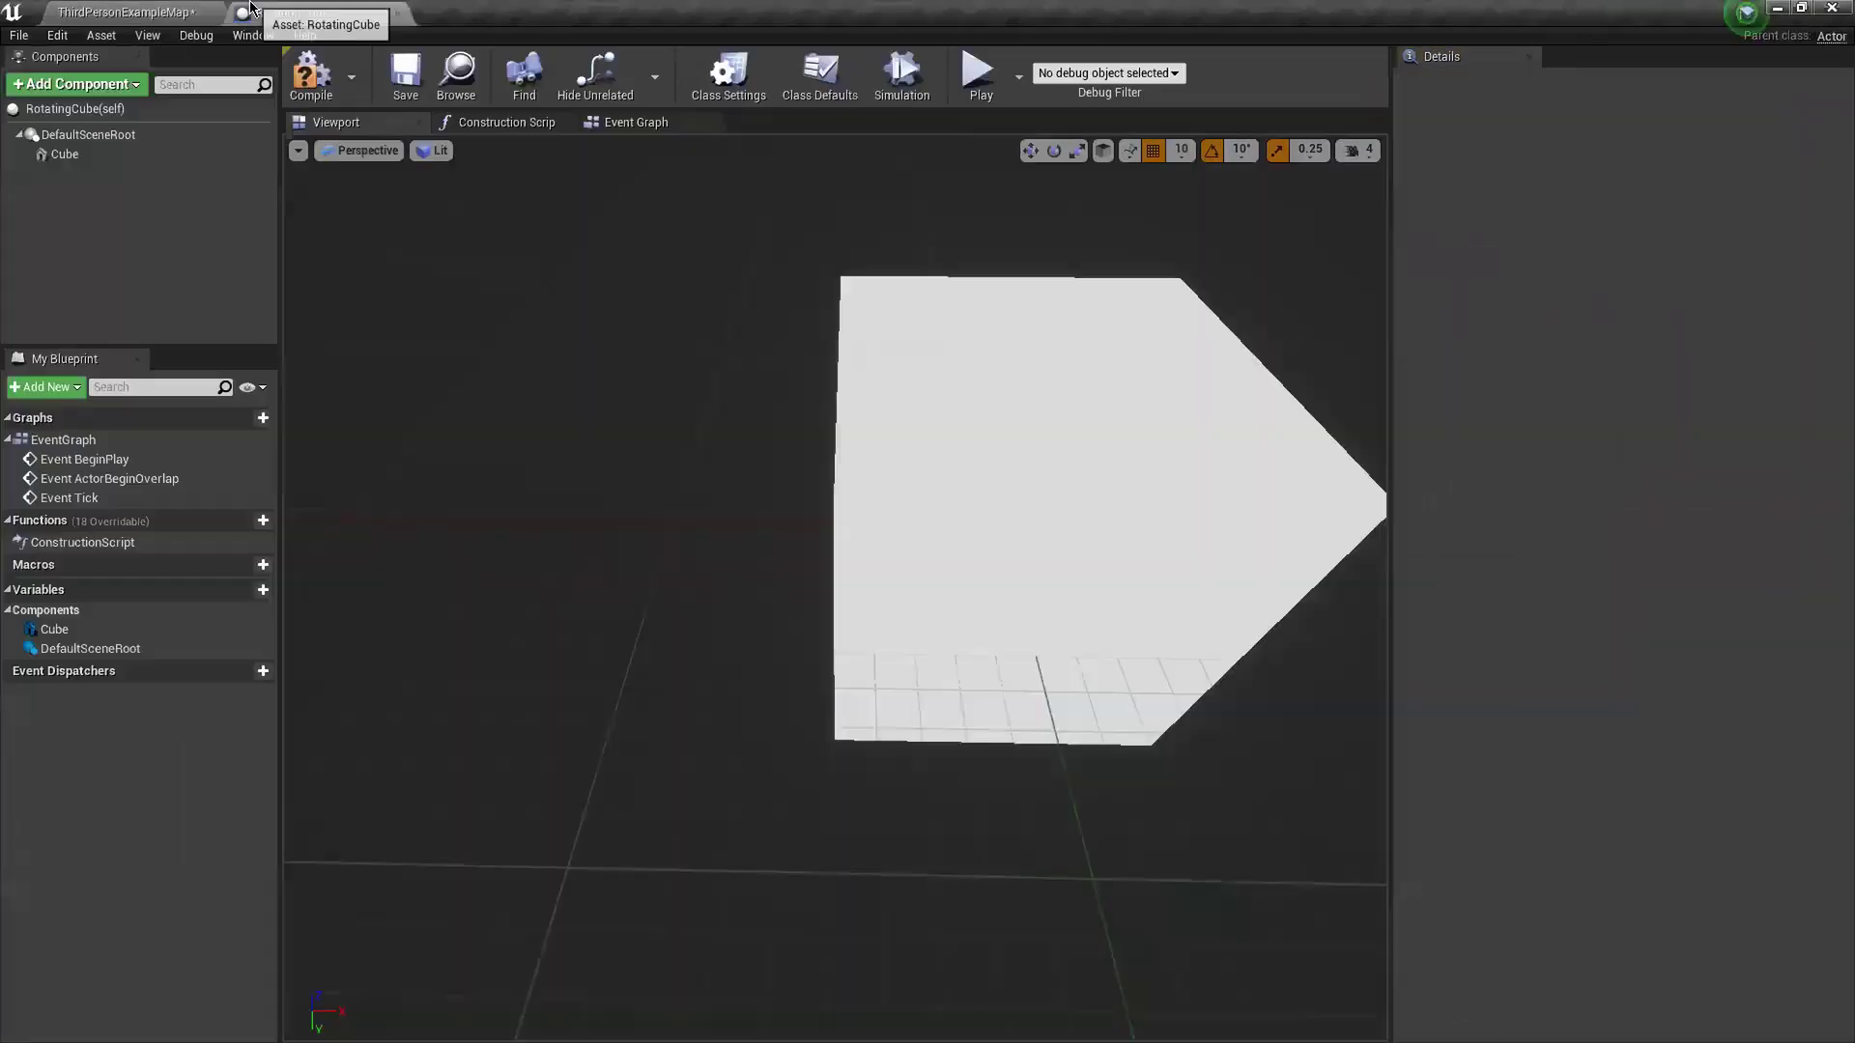
left_click(67, 155)
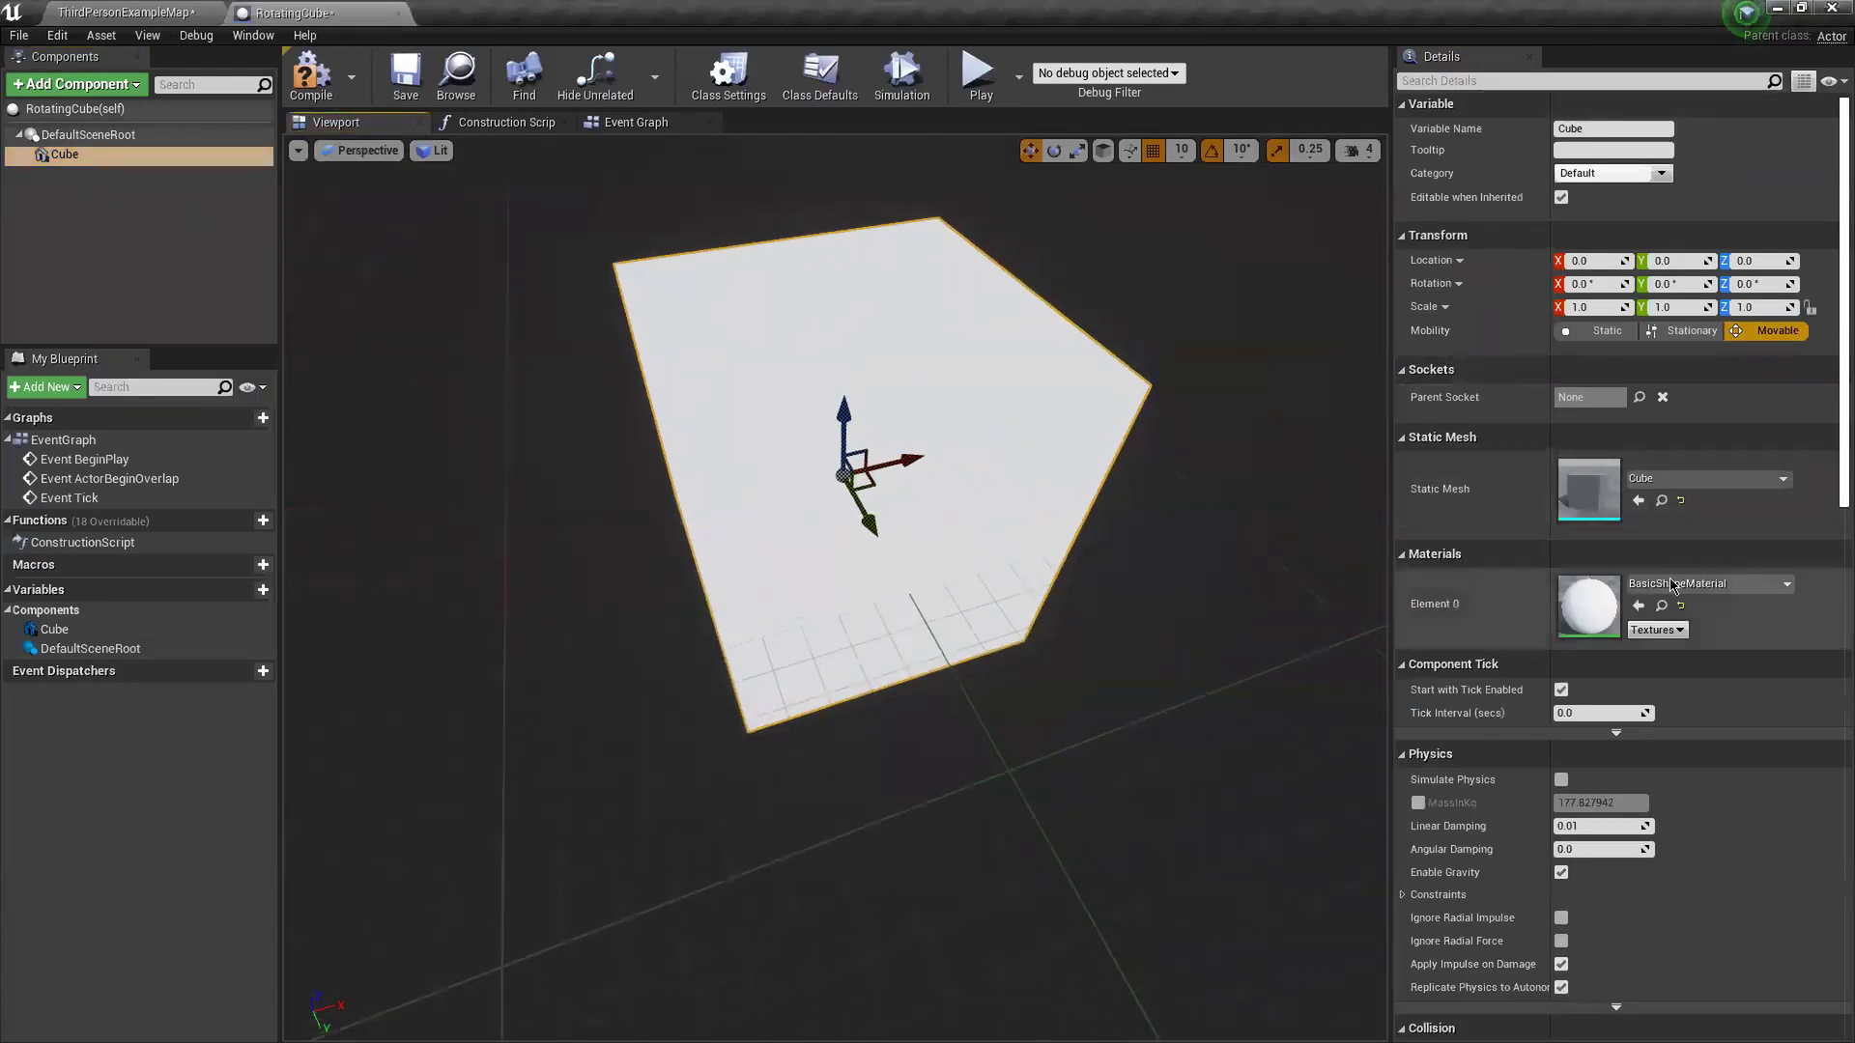
right_click_drag(1014, 560, 982, 621)
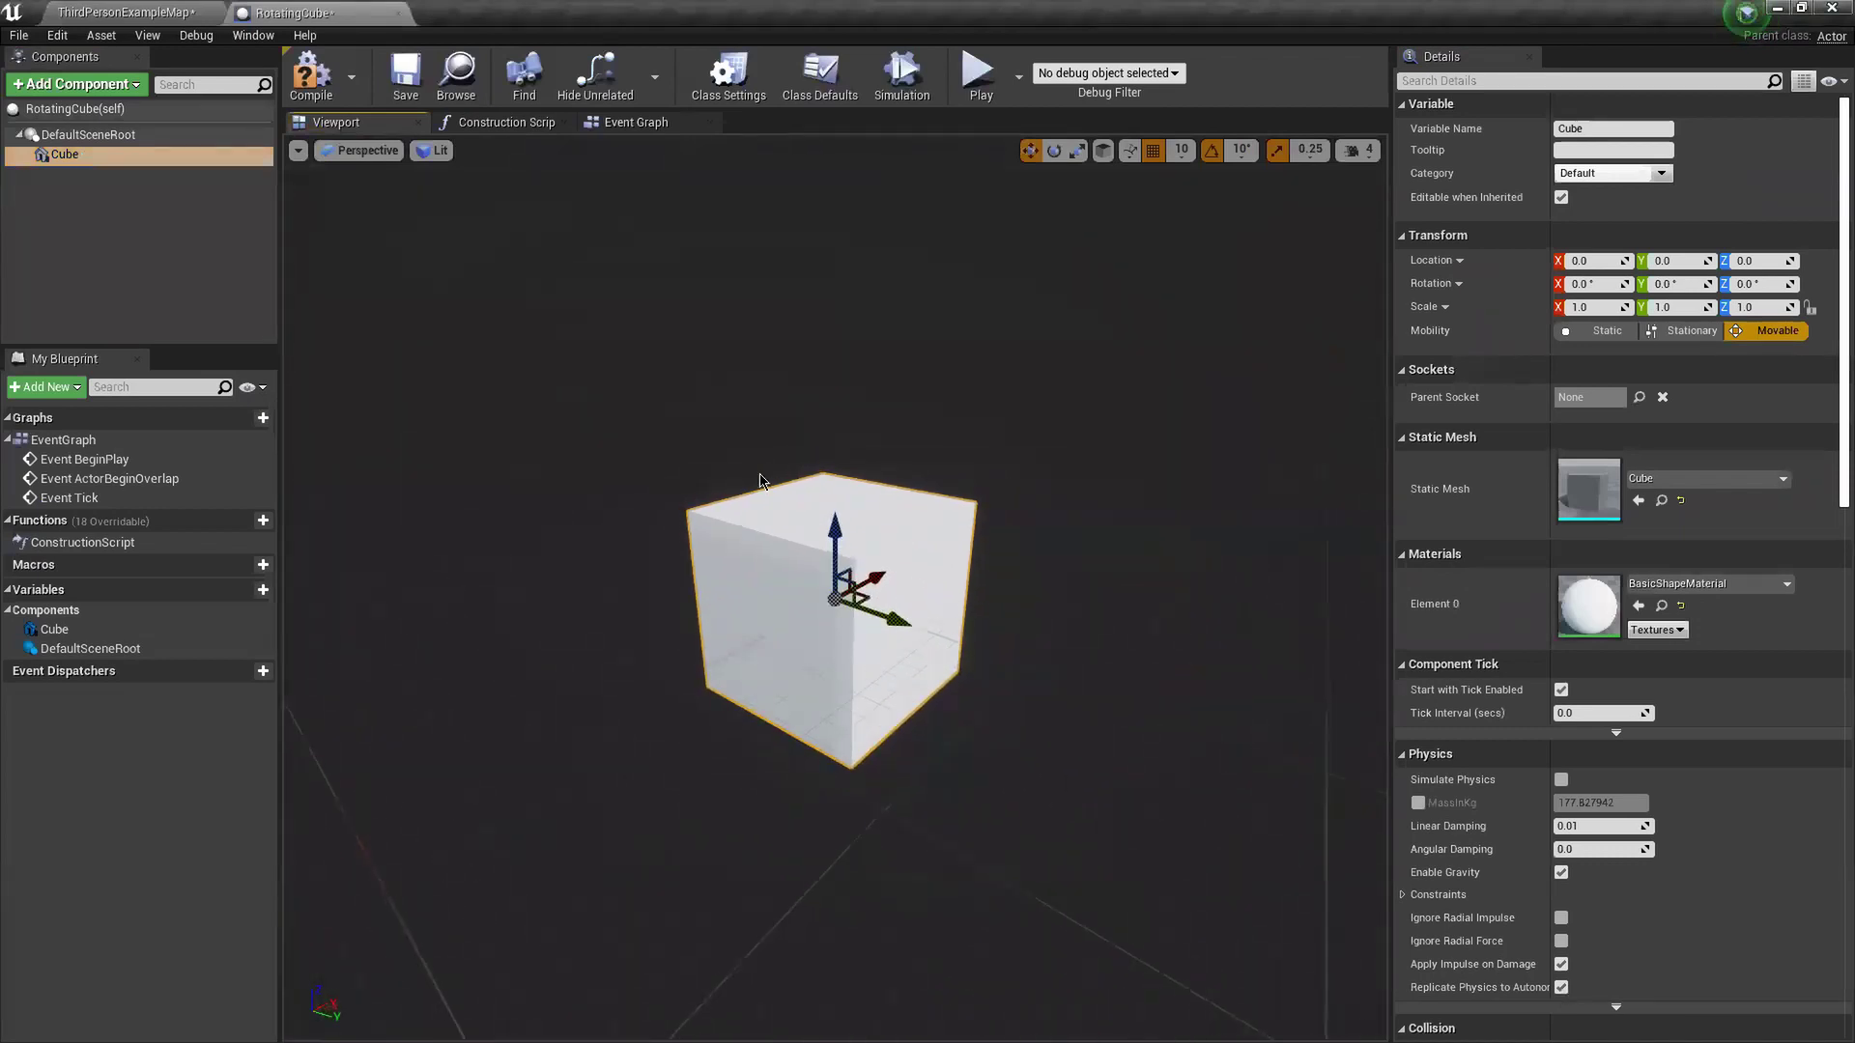
- Try moving the Cube component along its Y axis in the Blueprint viewport, and undo the move
left_click_drag(897, 610, 1193, 691)
right_click_drag(1194, 691, 1222, 715)
key("ctrl+z")
- Save the RotatingCube Blueprint and place an instance of it on the floor of ThirdPersonExampleMap
right_click_drag(913, 682, 969, 728)
key("ctrl+s")
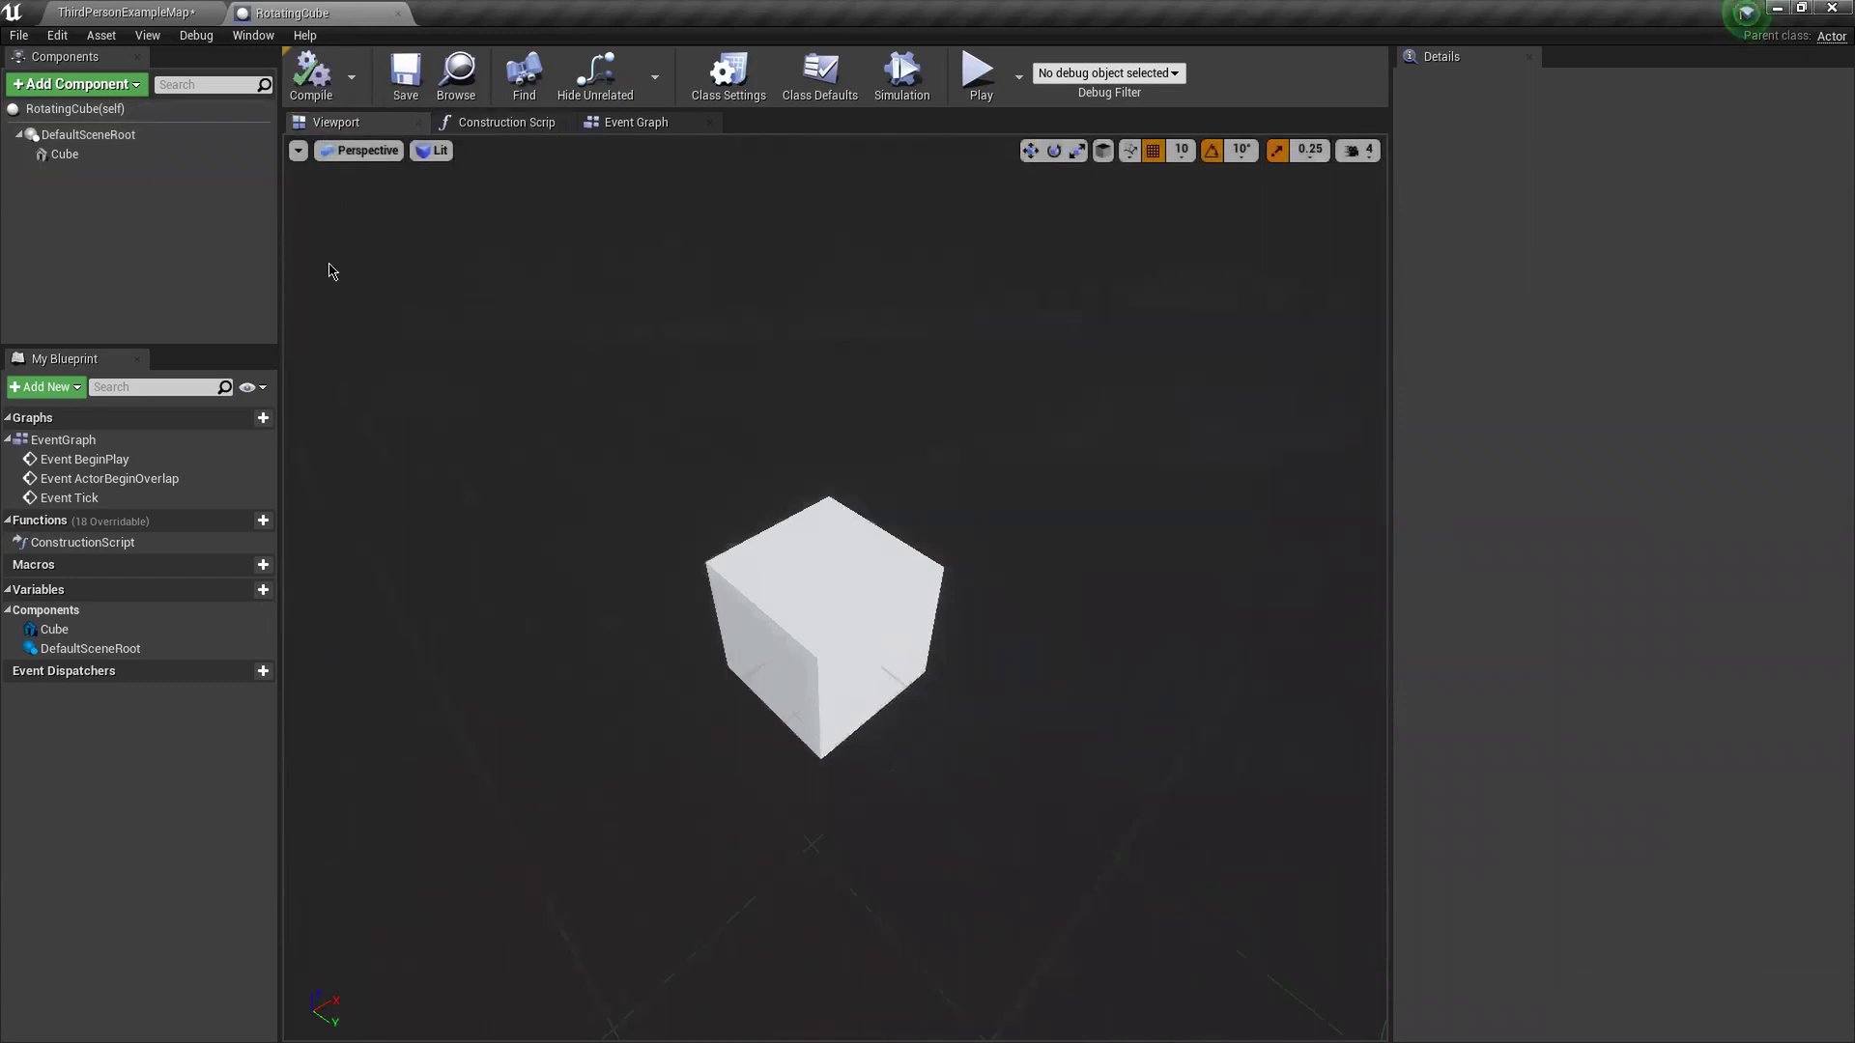
left_click(117, 12)
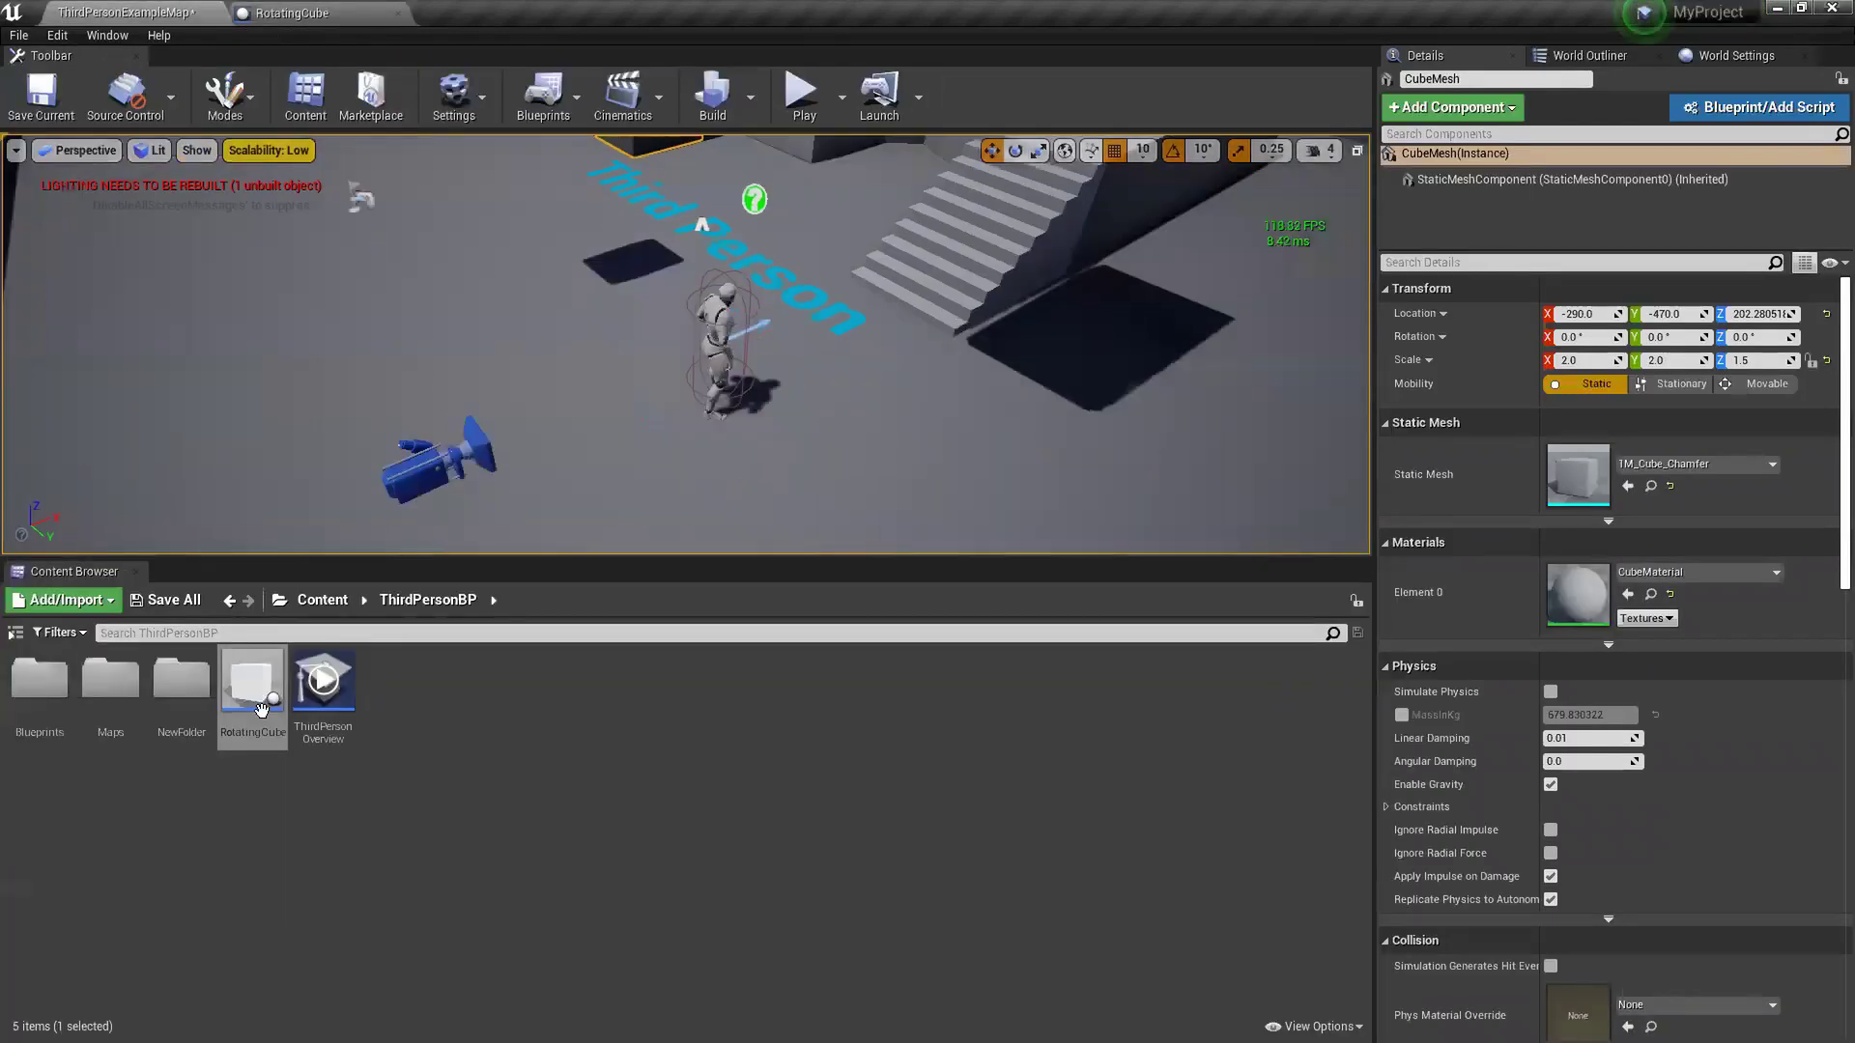
left_click_drag(624, 236, 625, 236)
right_click_drag(625, 237, 834, 437)
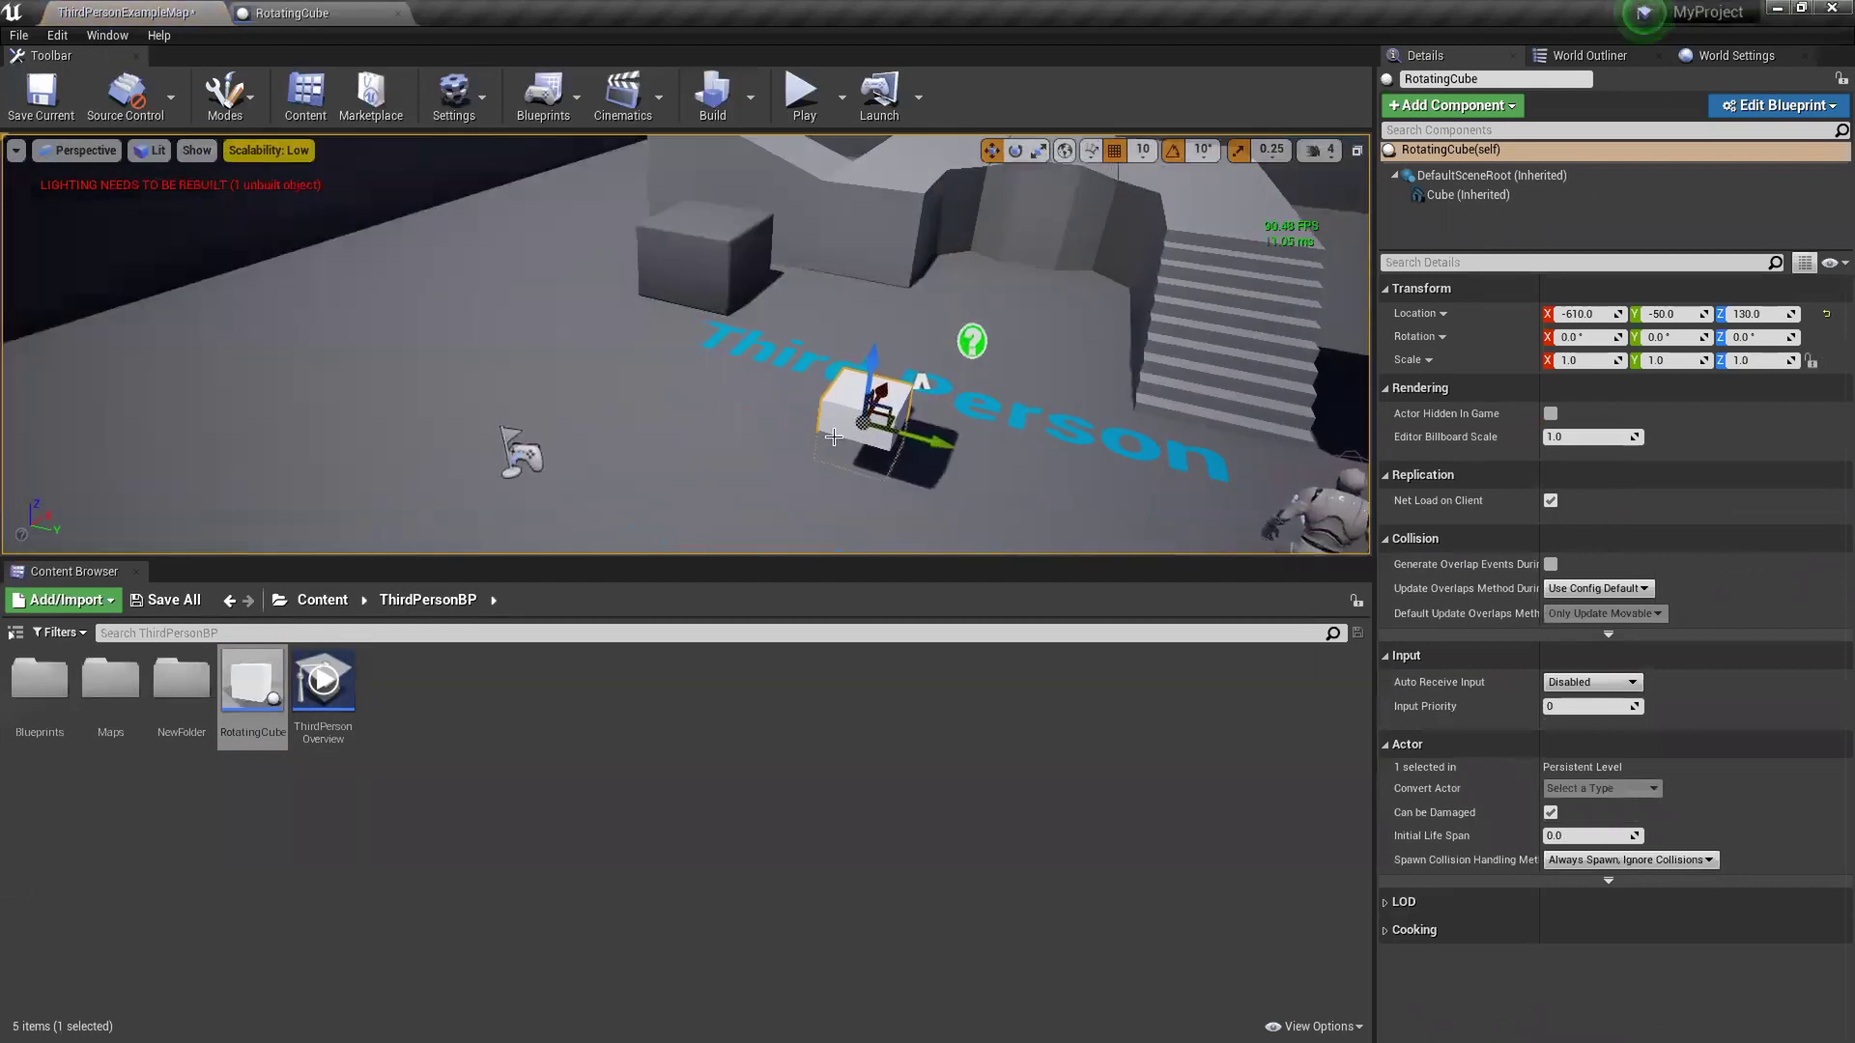
- Raise and shift the RotatingCube instance to about X -610, Y 220, Z 320 above the floor
left_click_drag(879, 364, 887, 238)
left_click_drag(964, 313, 1196, 360)
right_click_drag(1196, 359, 1082, 415)
left_click(293, 12)
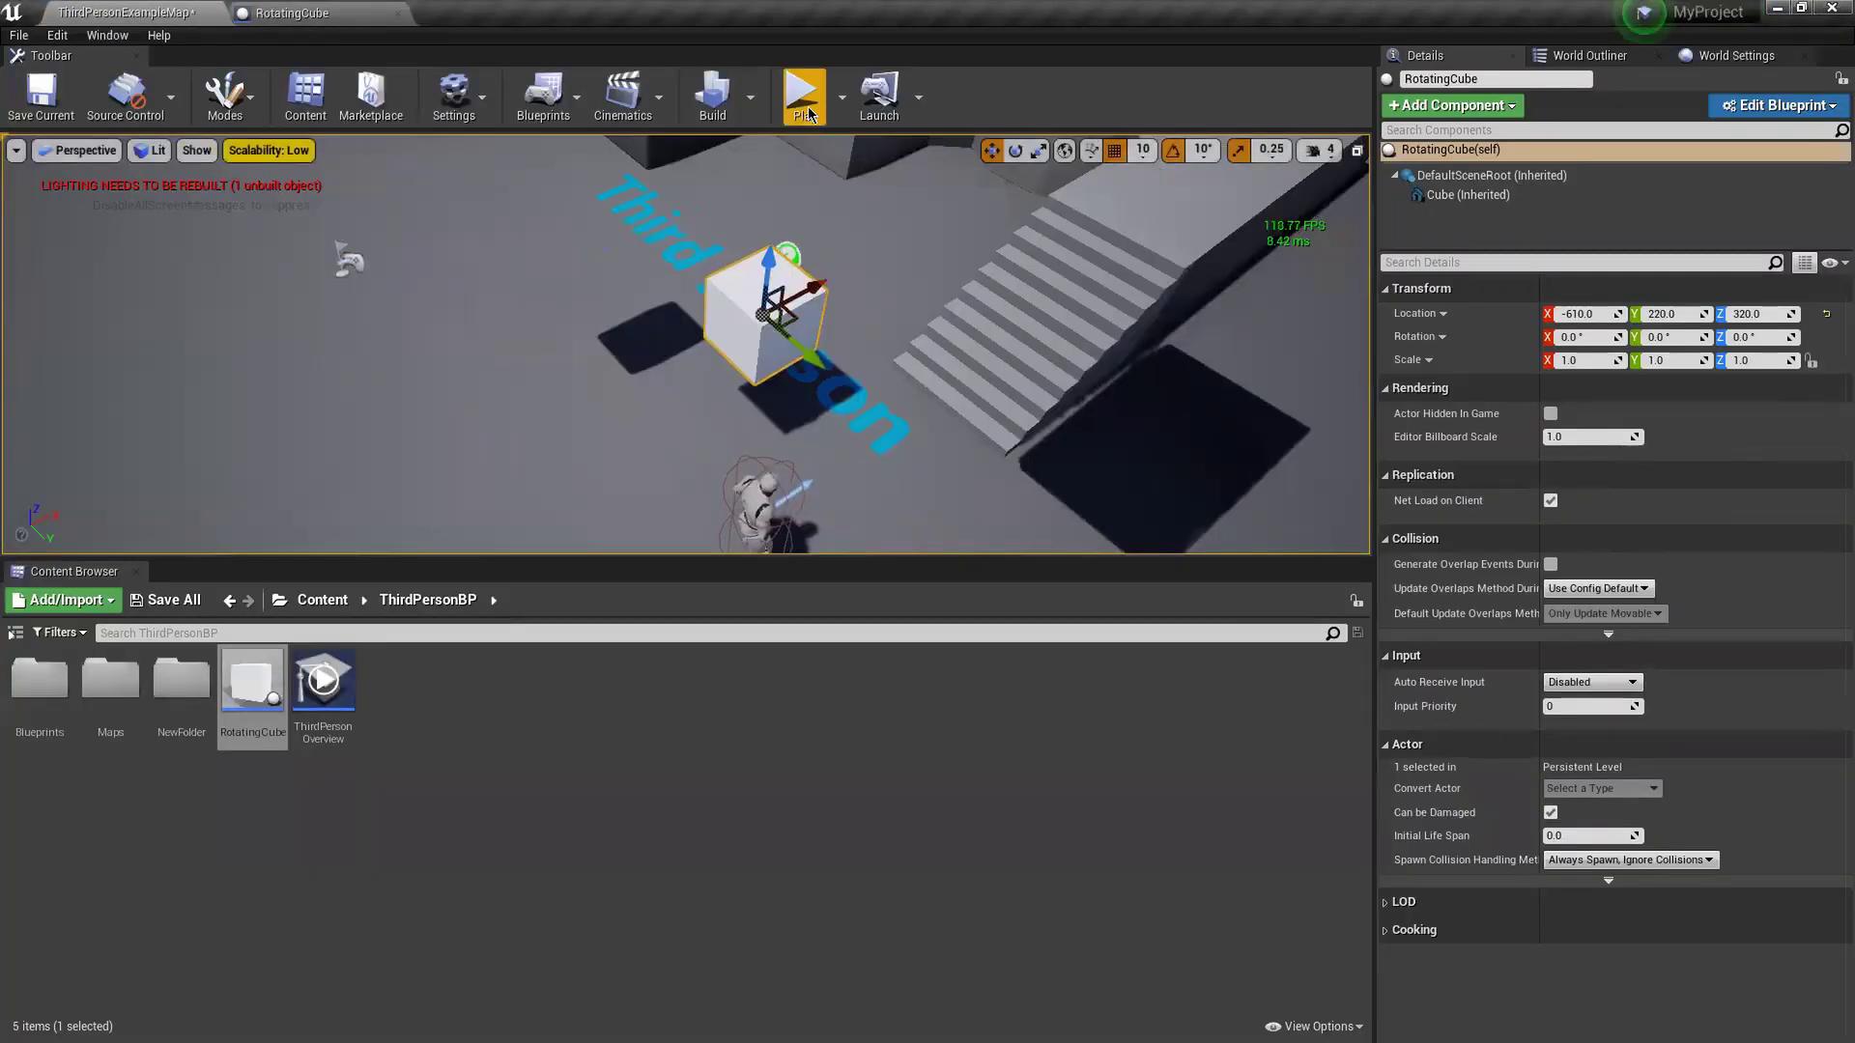
- Play-test the level with the placed RotatingCube by running the character around it, and end the session
left_click(805, 96)
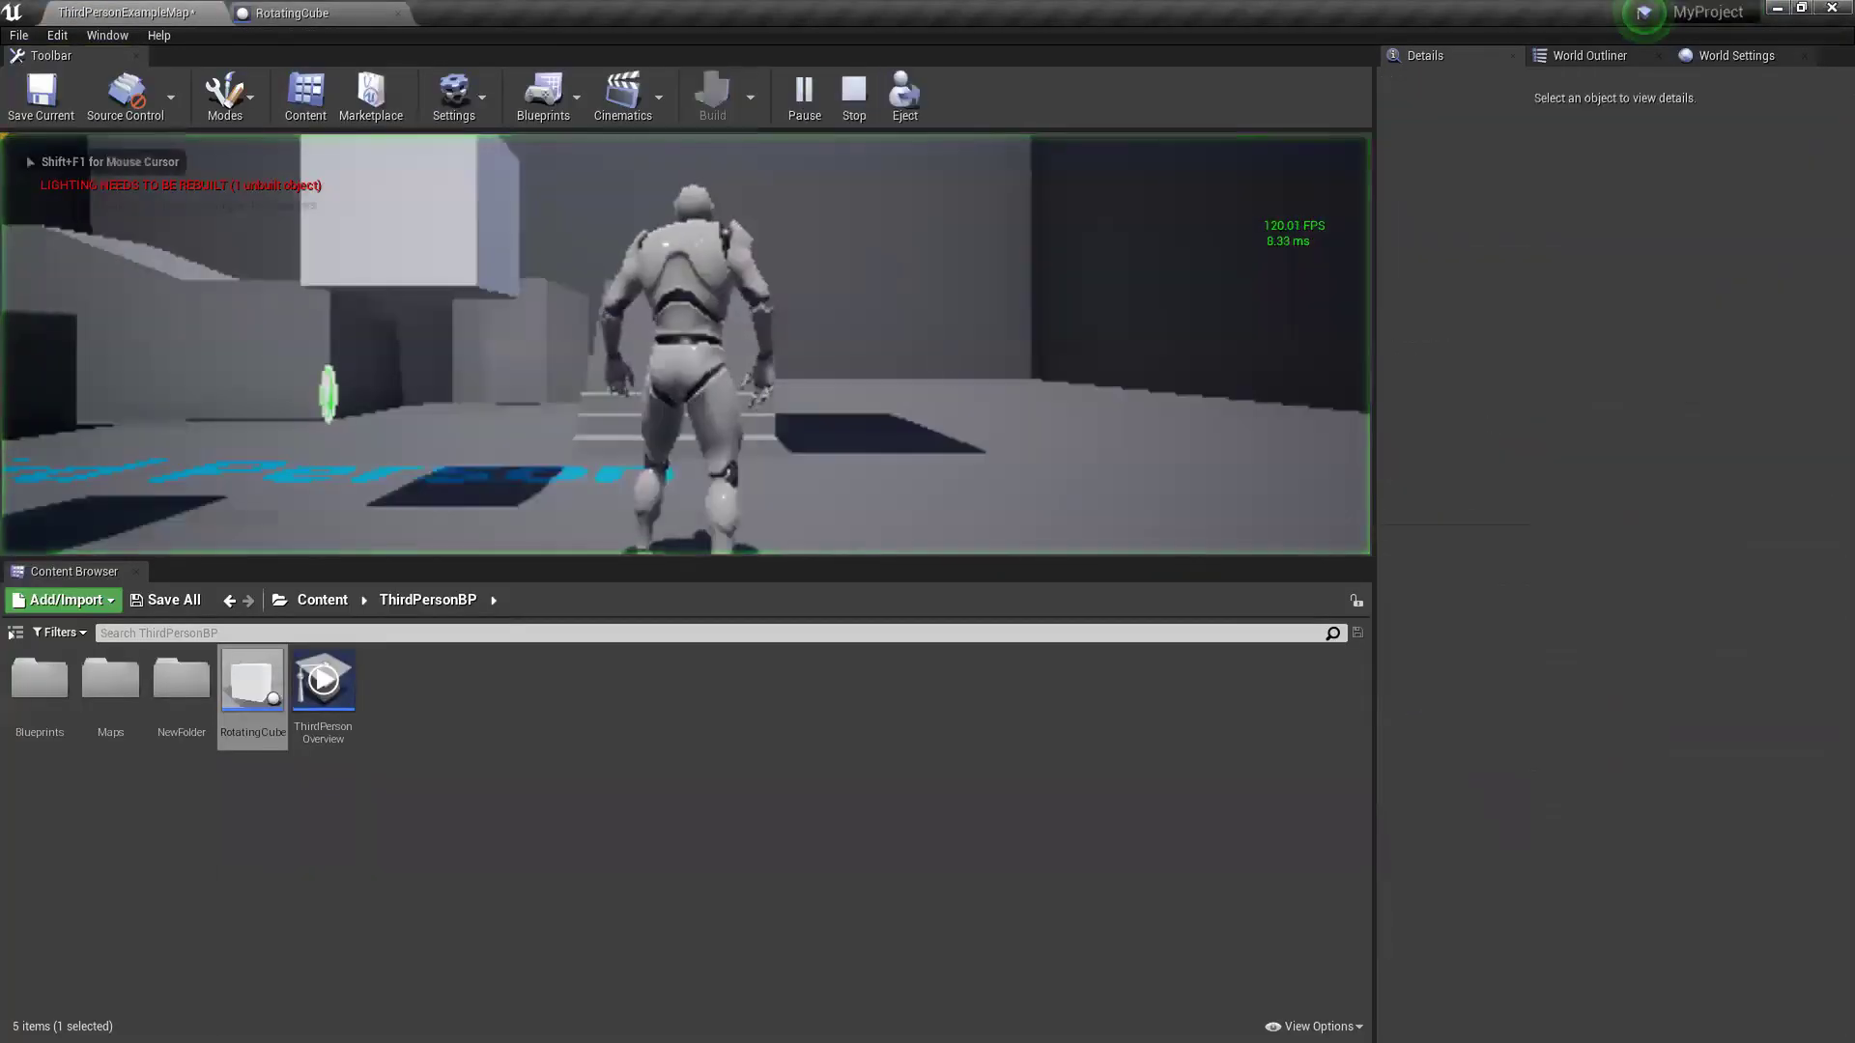
key("w")
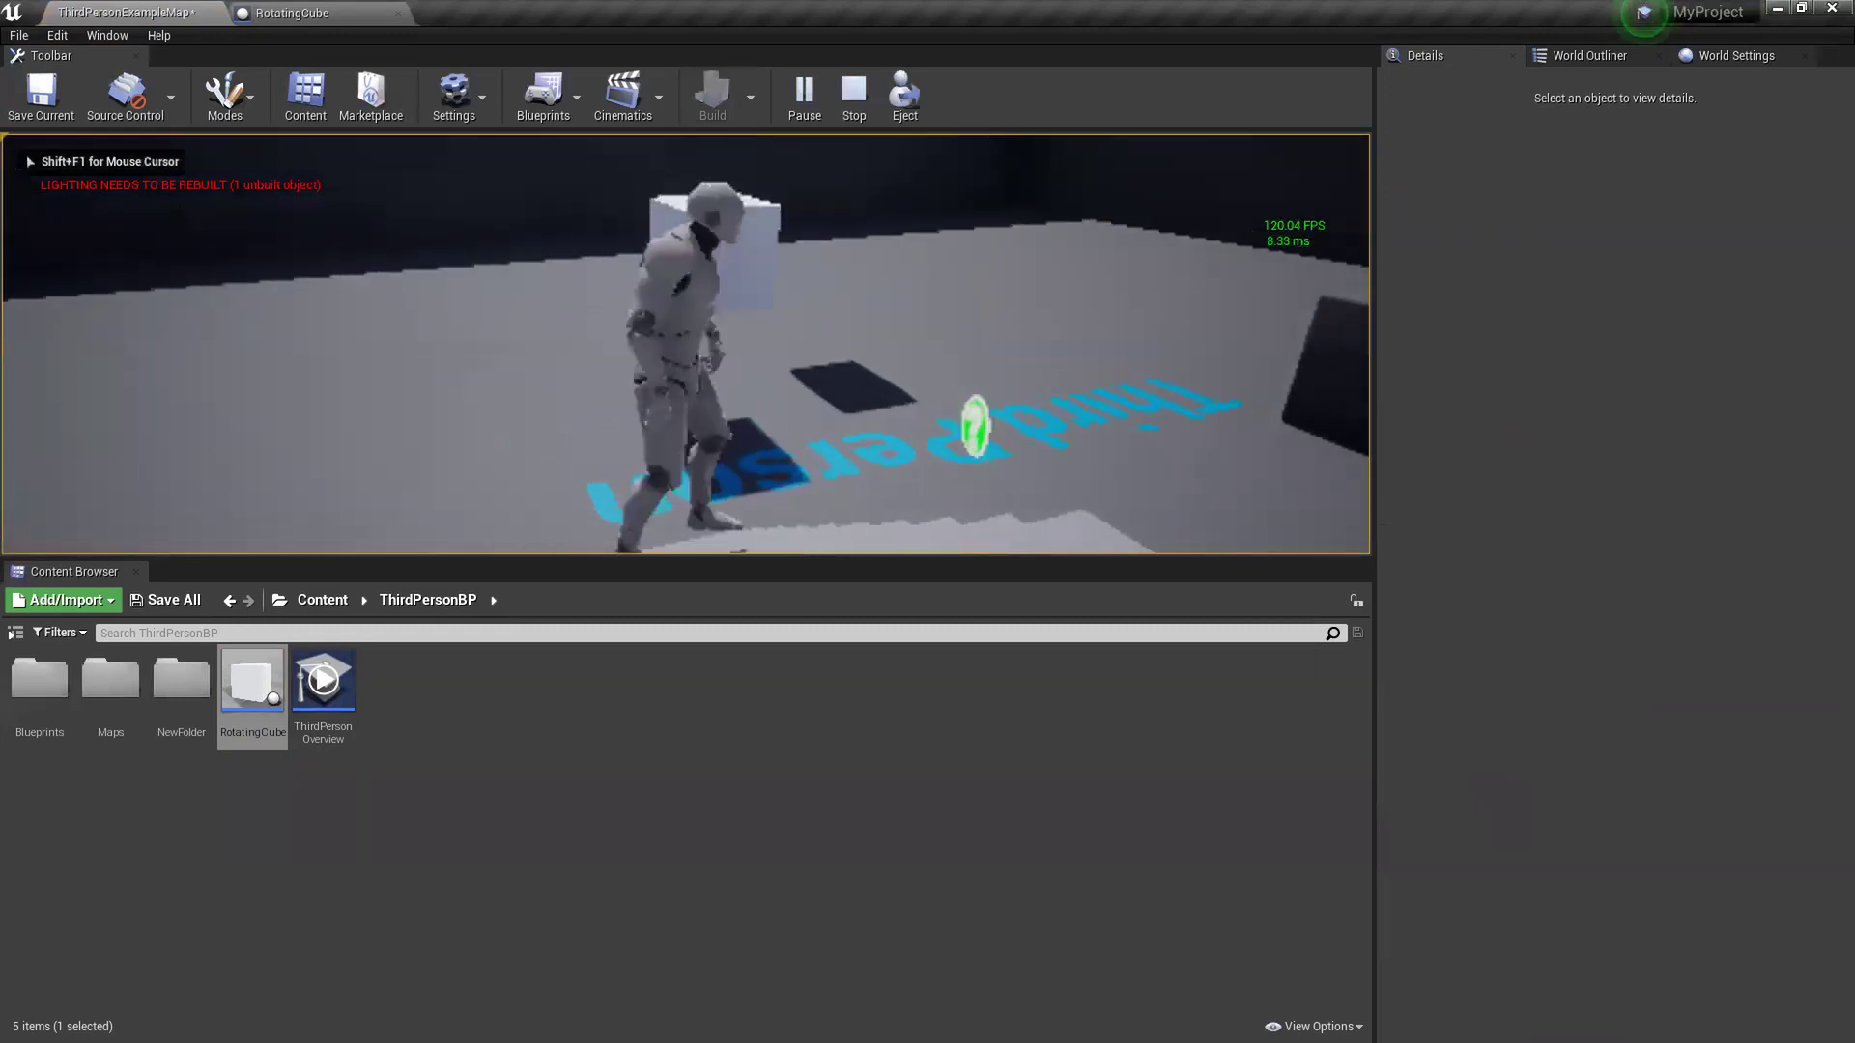
key("Escape")
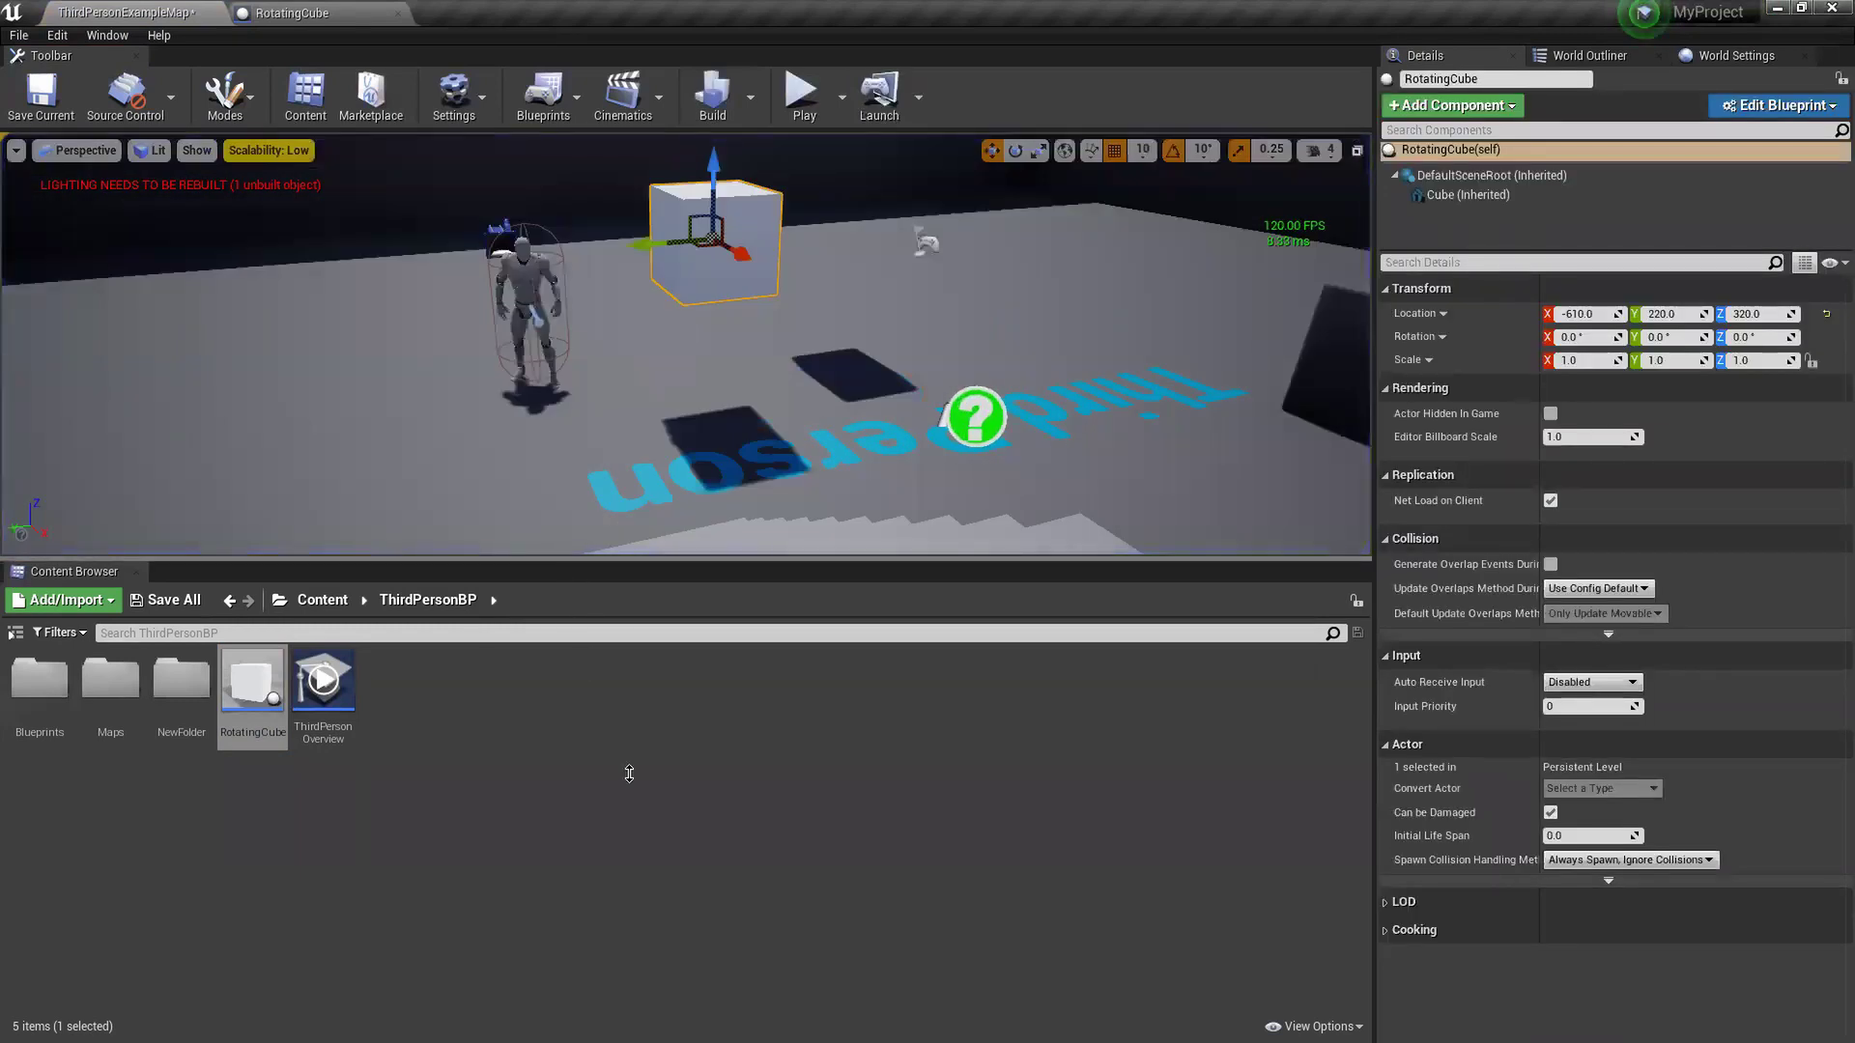
- Enlarge the level viewport and play-test again, running and jumping the character onto the RotatingCube, and stop playing
left_click_drag(629, 774, 629, 887)
left_click(805, 97)
key("w")
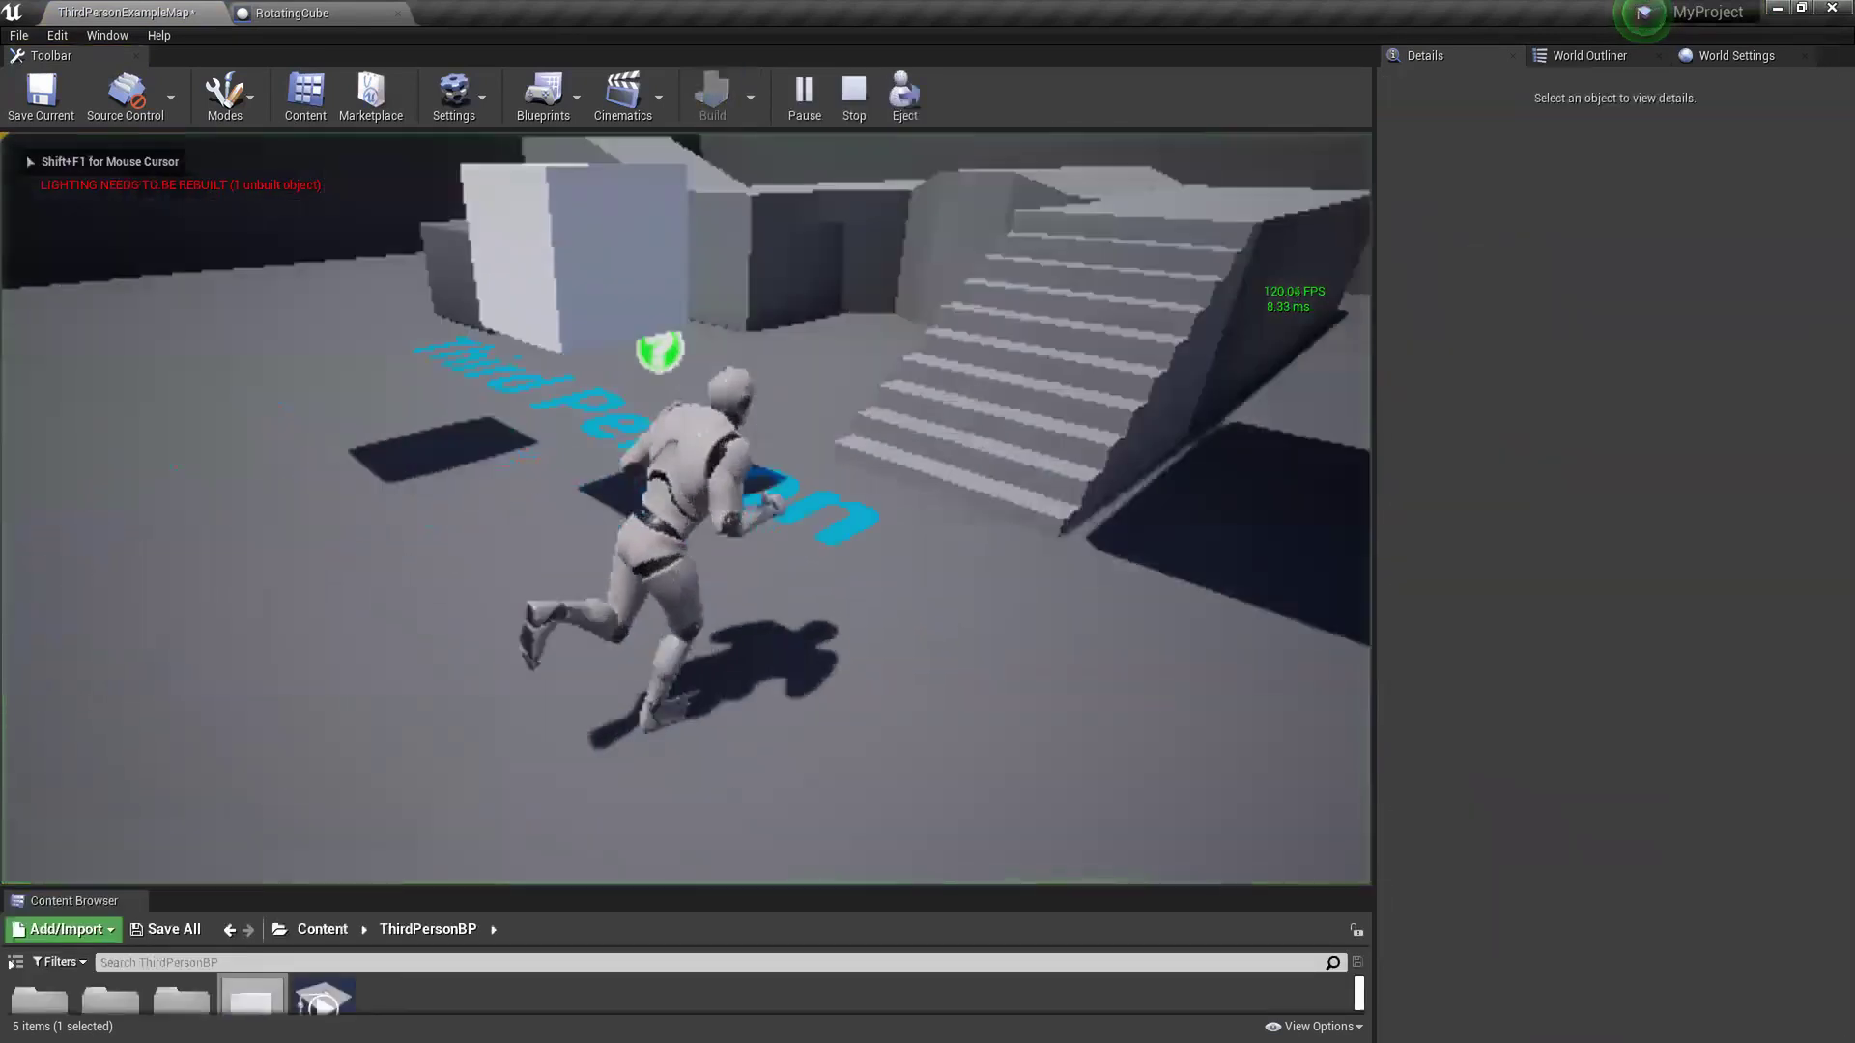
key("w")
key("space")
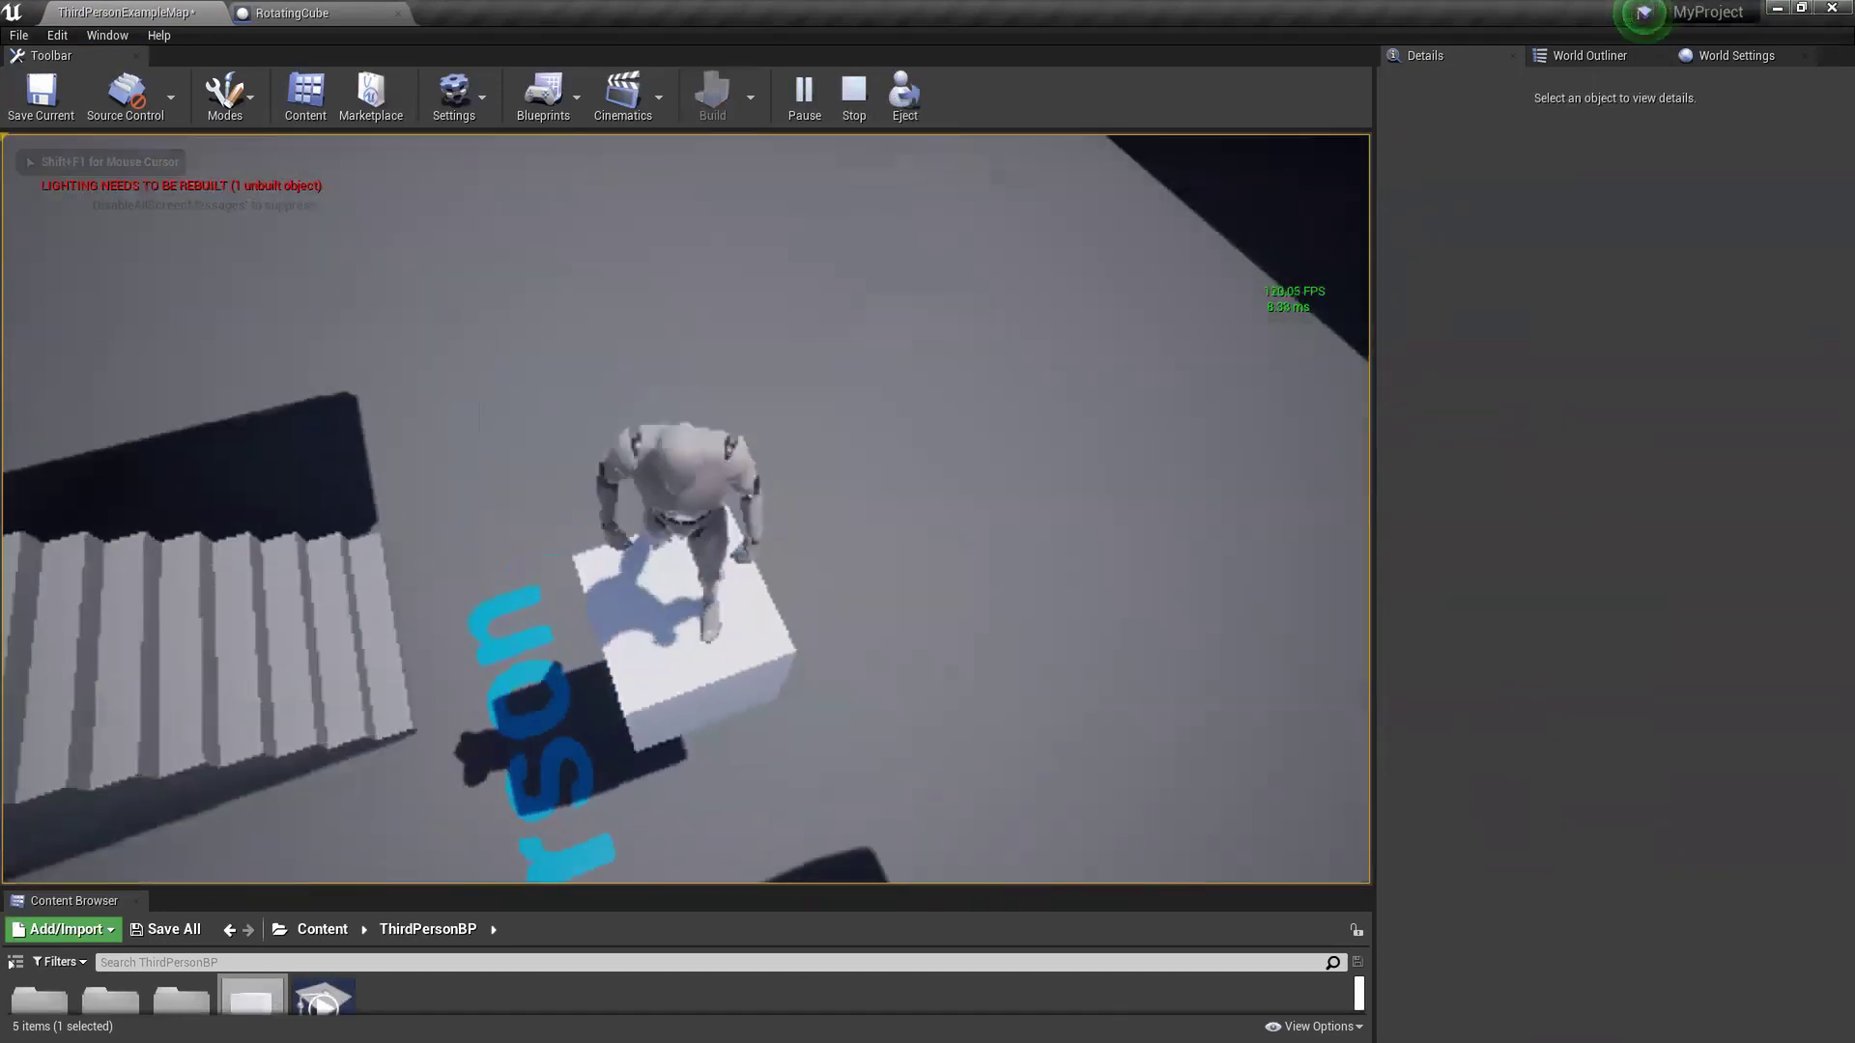
key("w")
key("space")
key("w")
key("d")
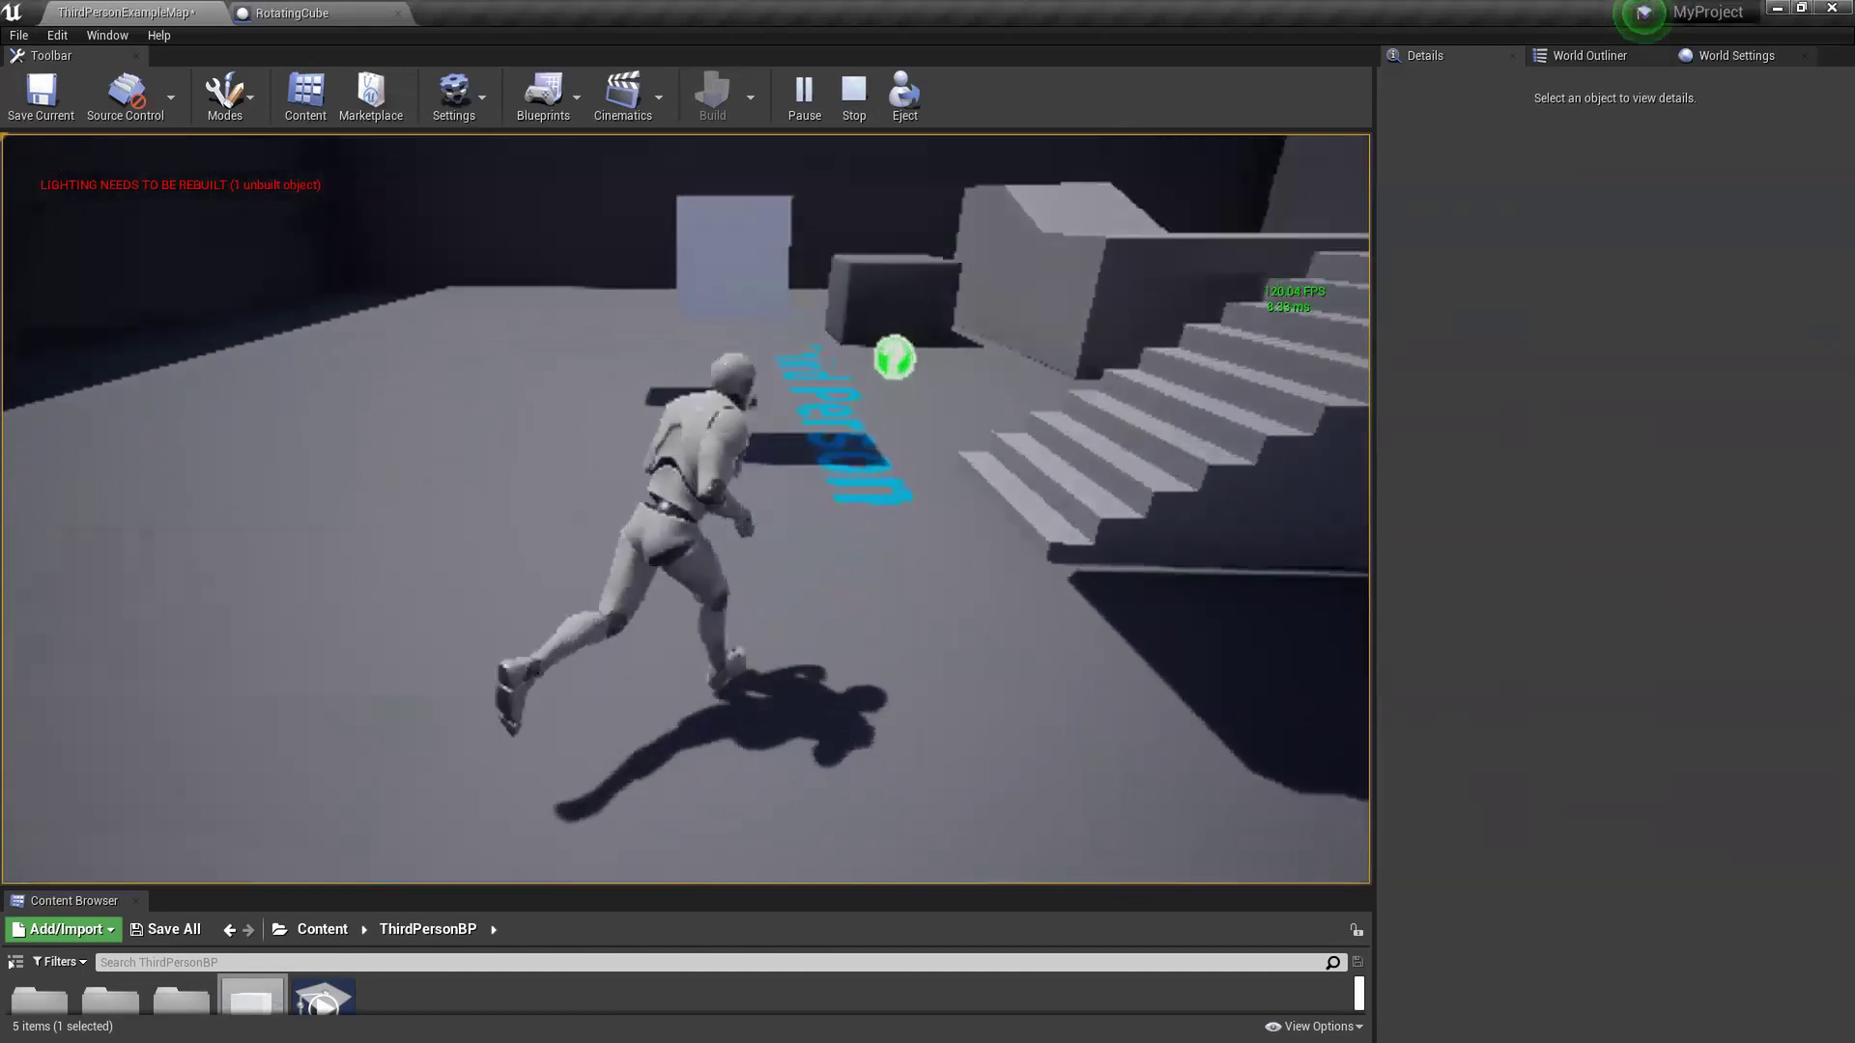
key("w")
key("space")
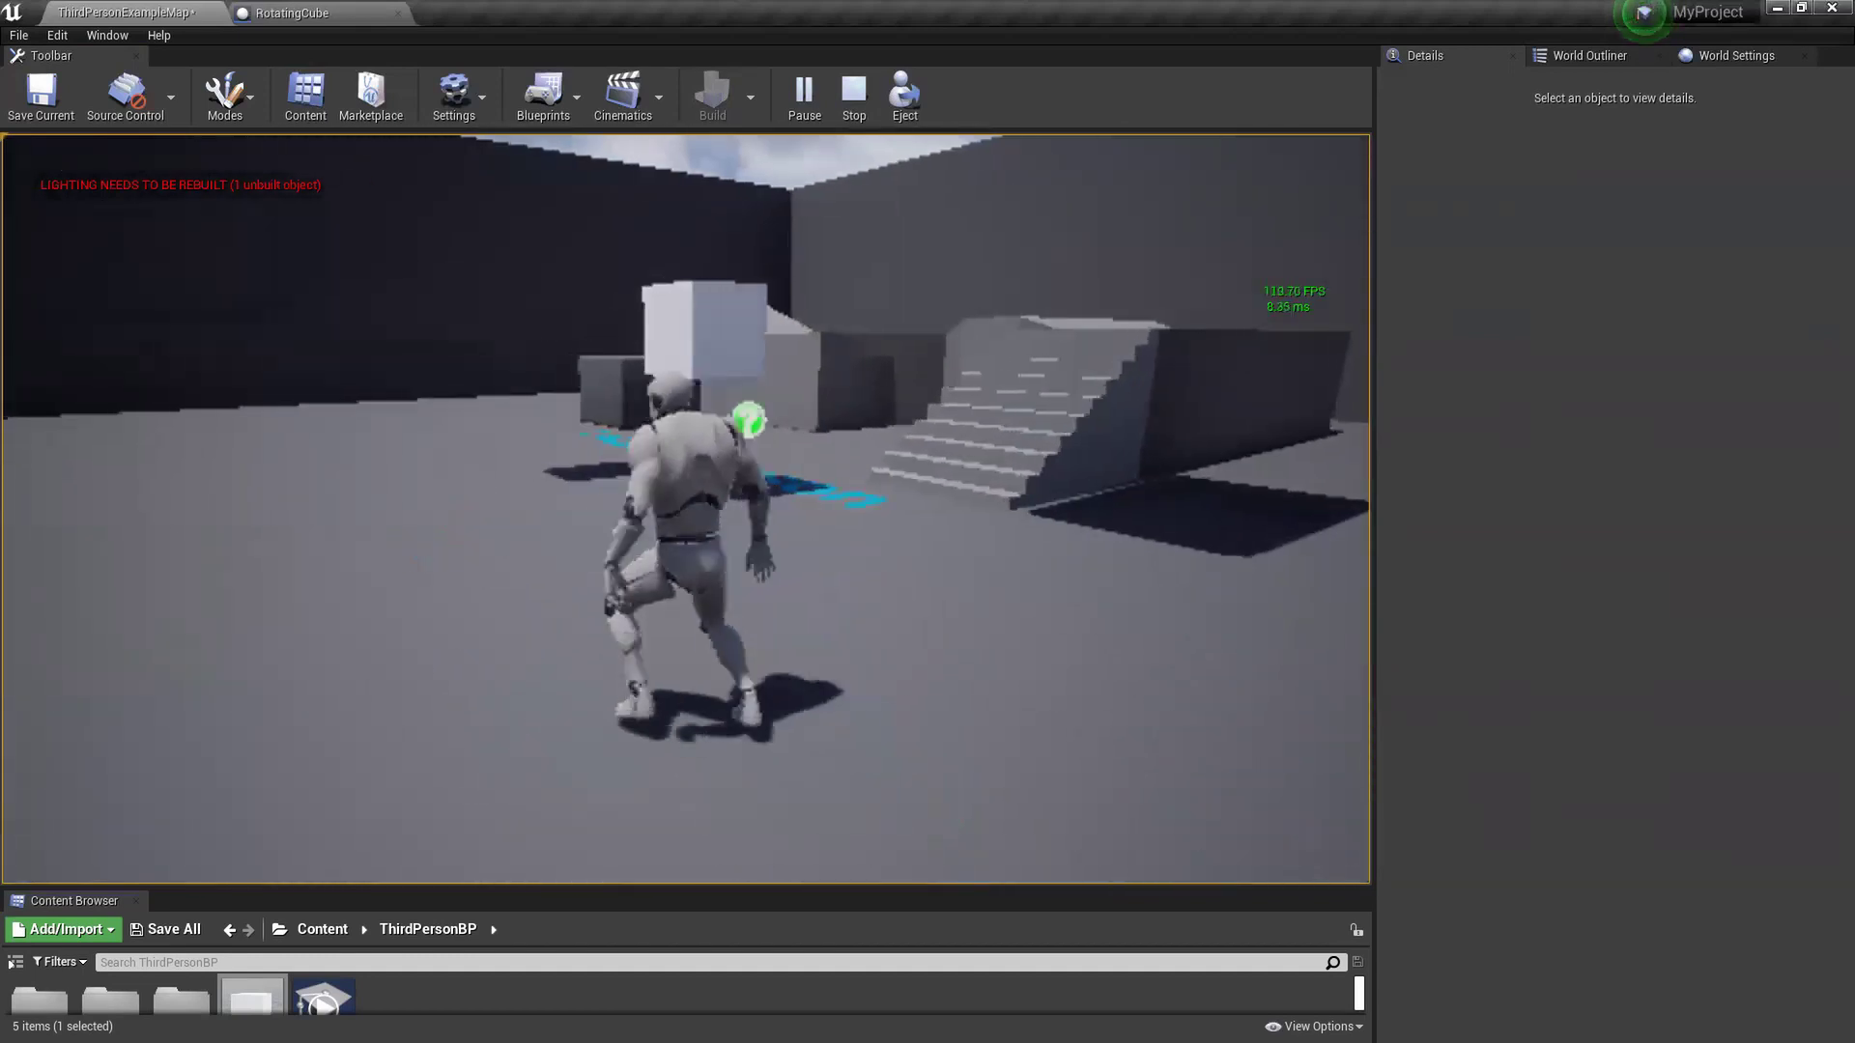
key("Escape")
- Move the RotatingCube instance to about X -110, Y 130, Z 490, near the raised platform
right_click_drag(724, 464, 724, 579)
key("s")
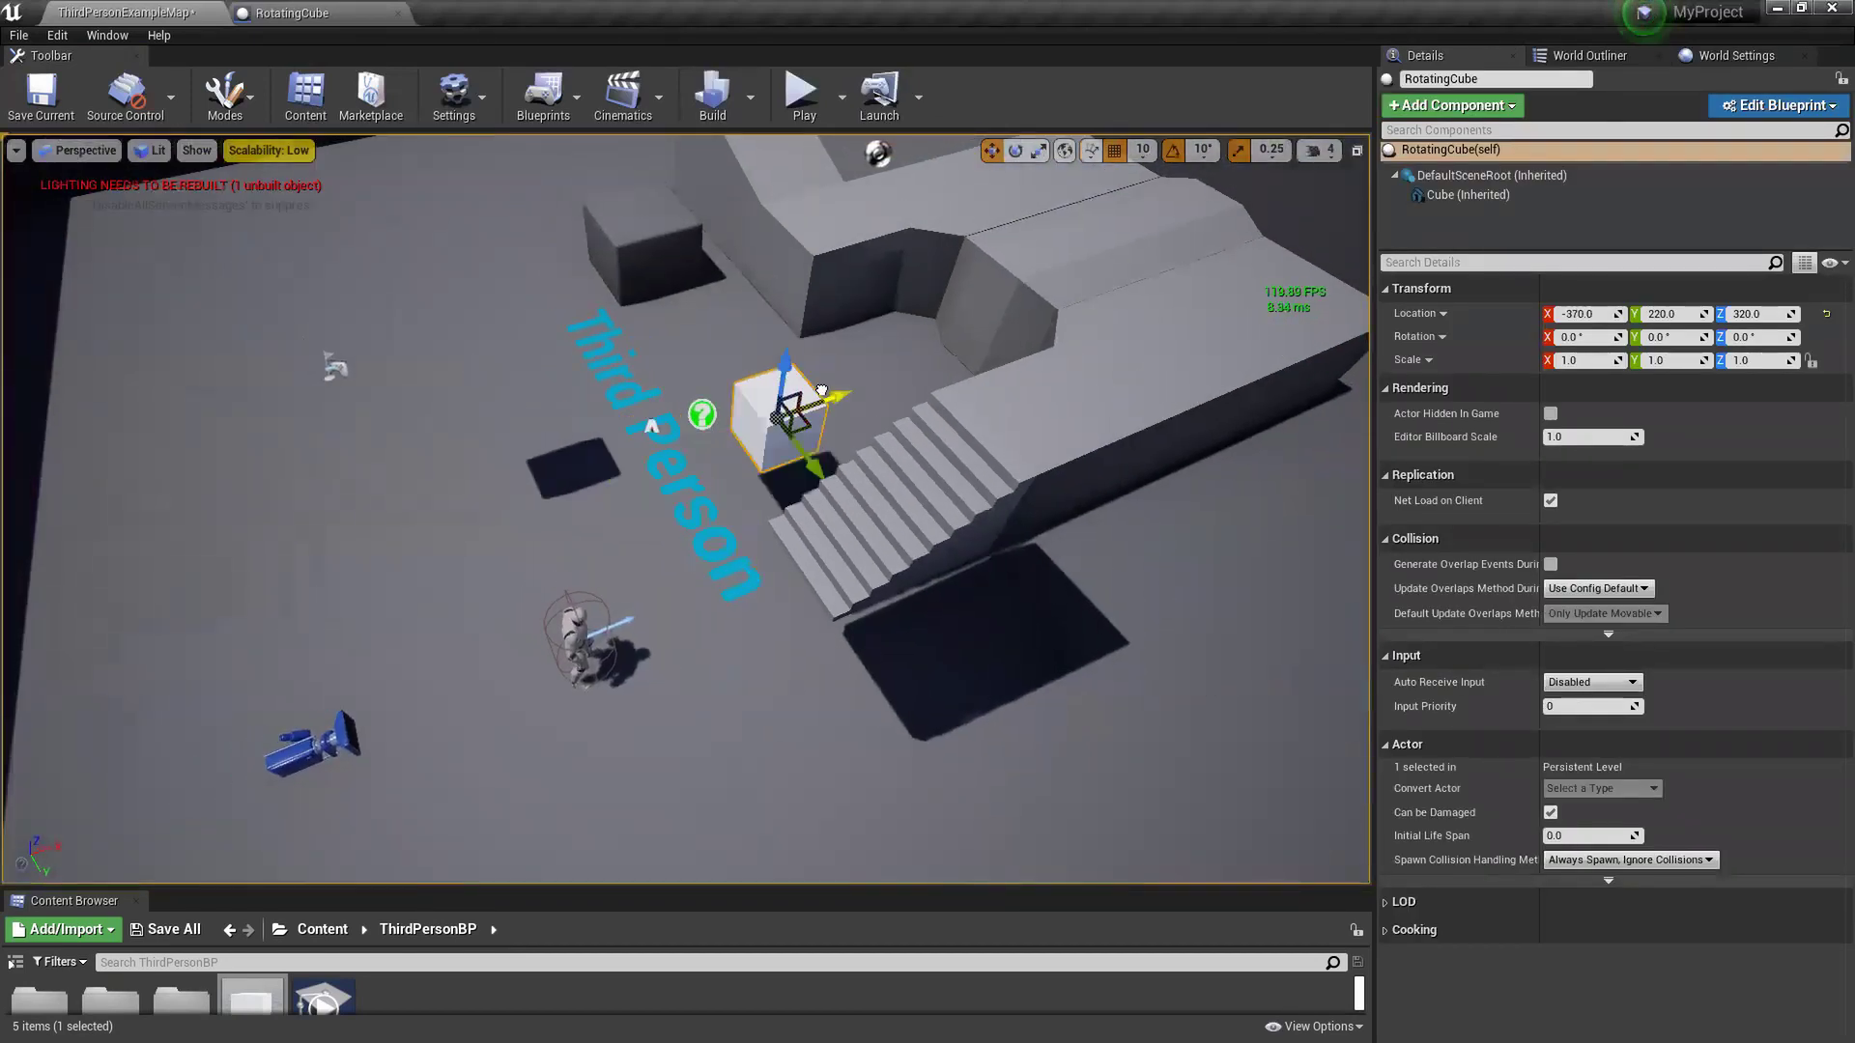
left_click_drag(869, 430, 925, 178)
right_click_drag(935, 360, 1024, 297)
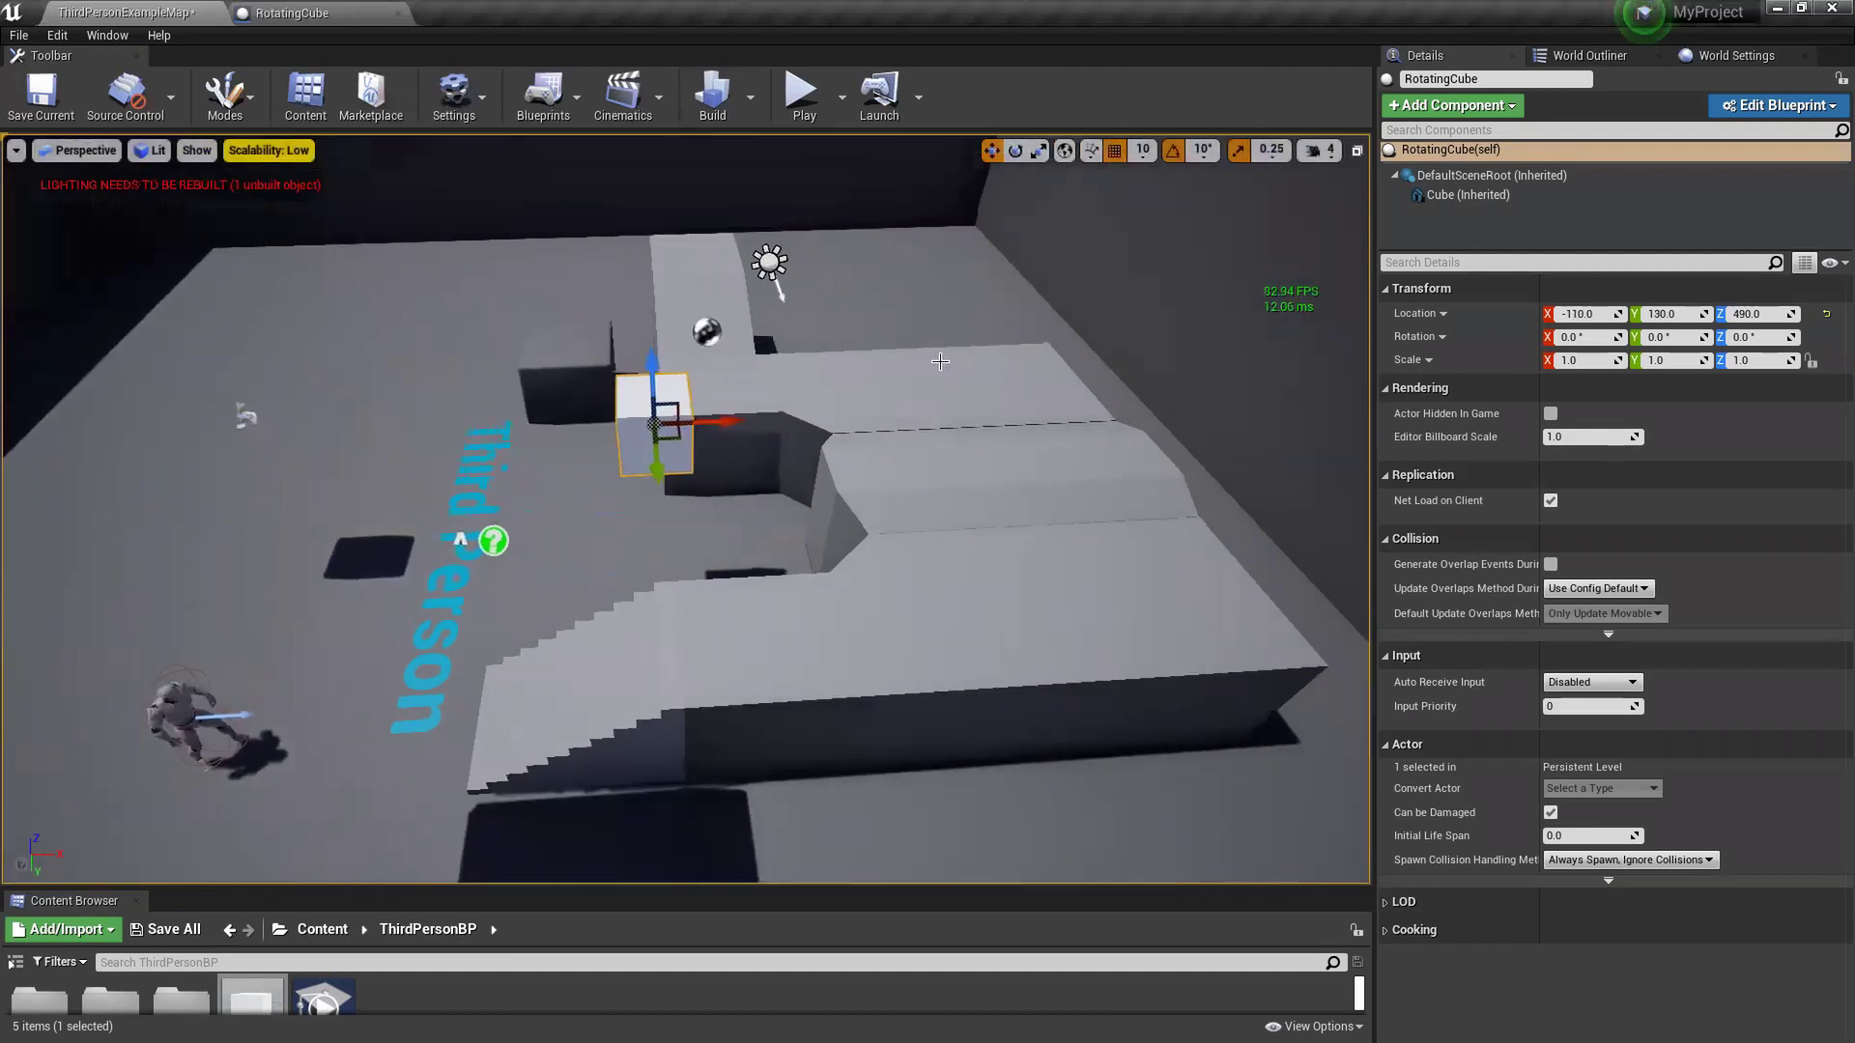
- Close the Construction Script in the RotatingCube Blueprint, then show its Event Graph and widen the graph area
left_click(290, 13)
left_click_drag(694, 519, 601, 522)
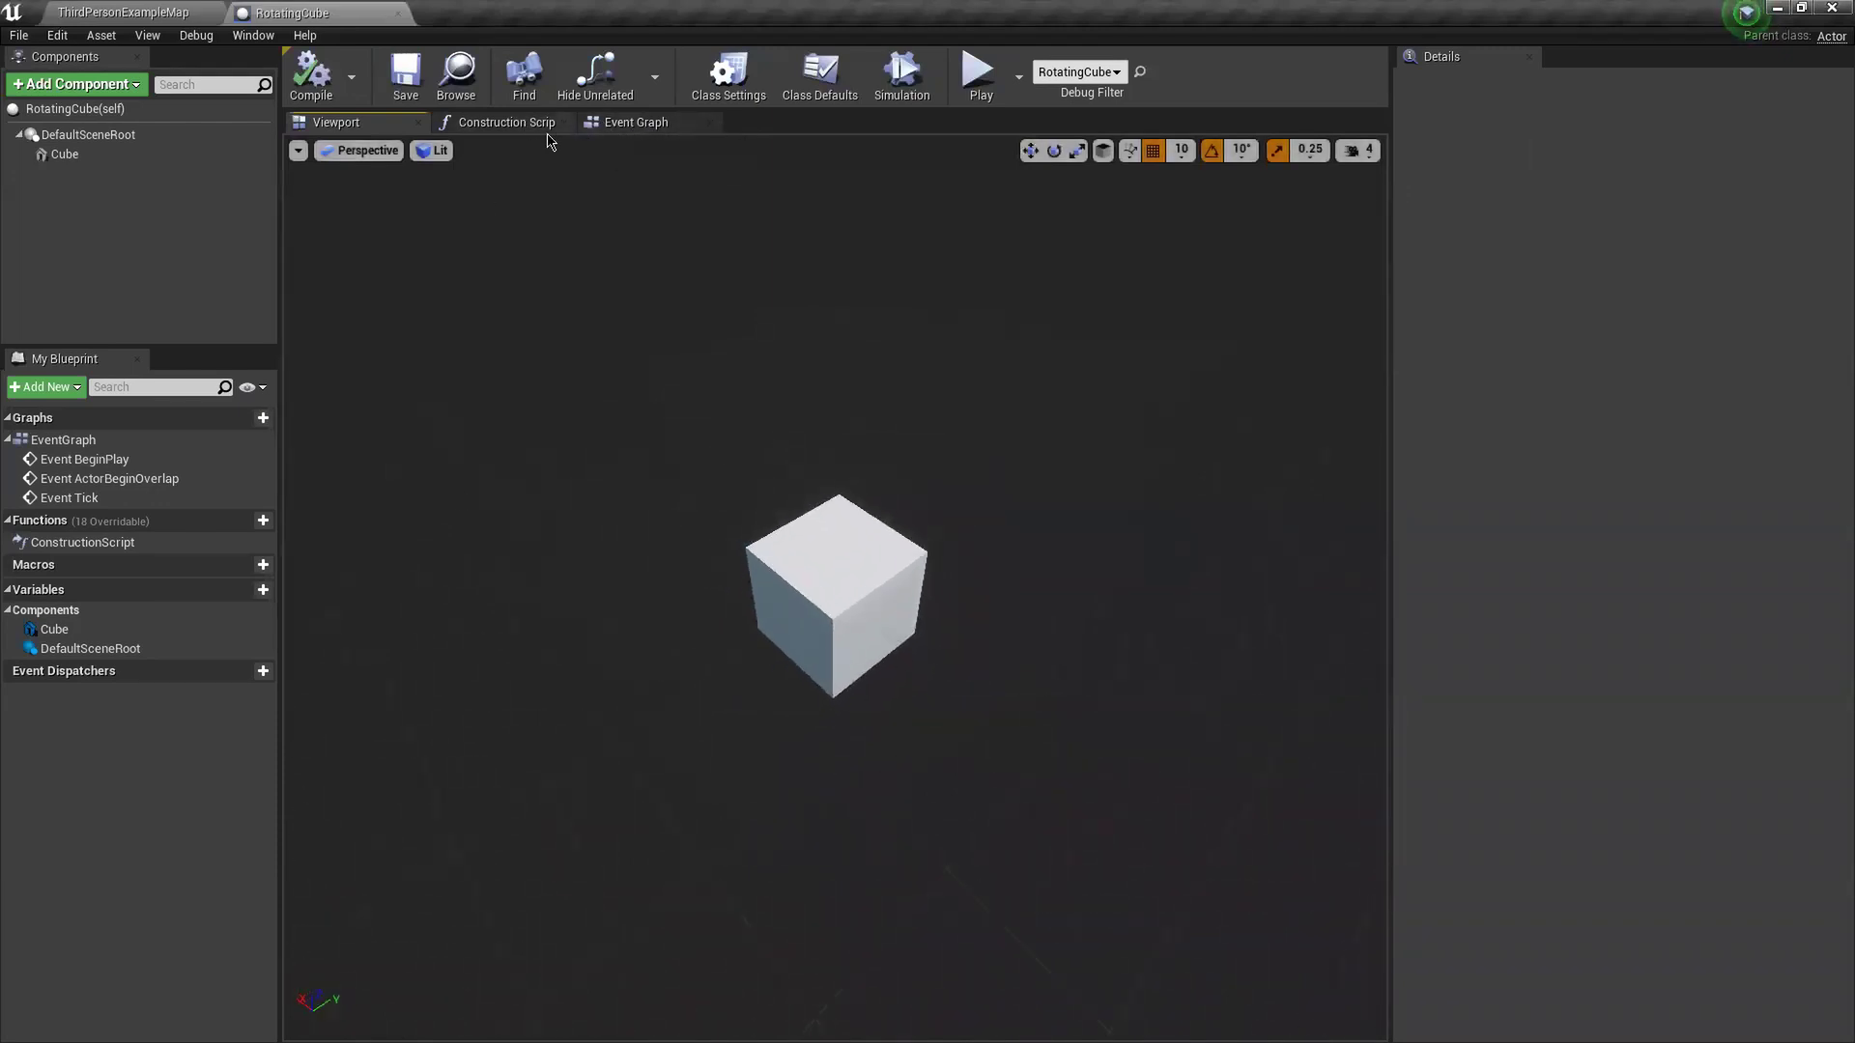
middle_click(505, 133)
left_click(504, 129)
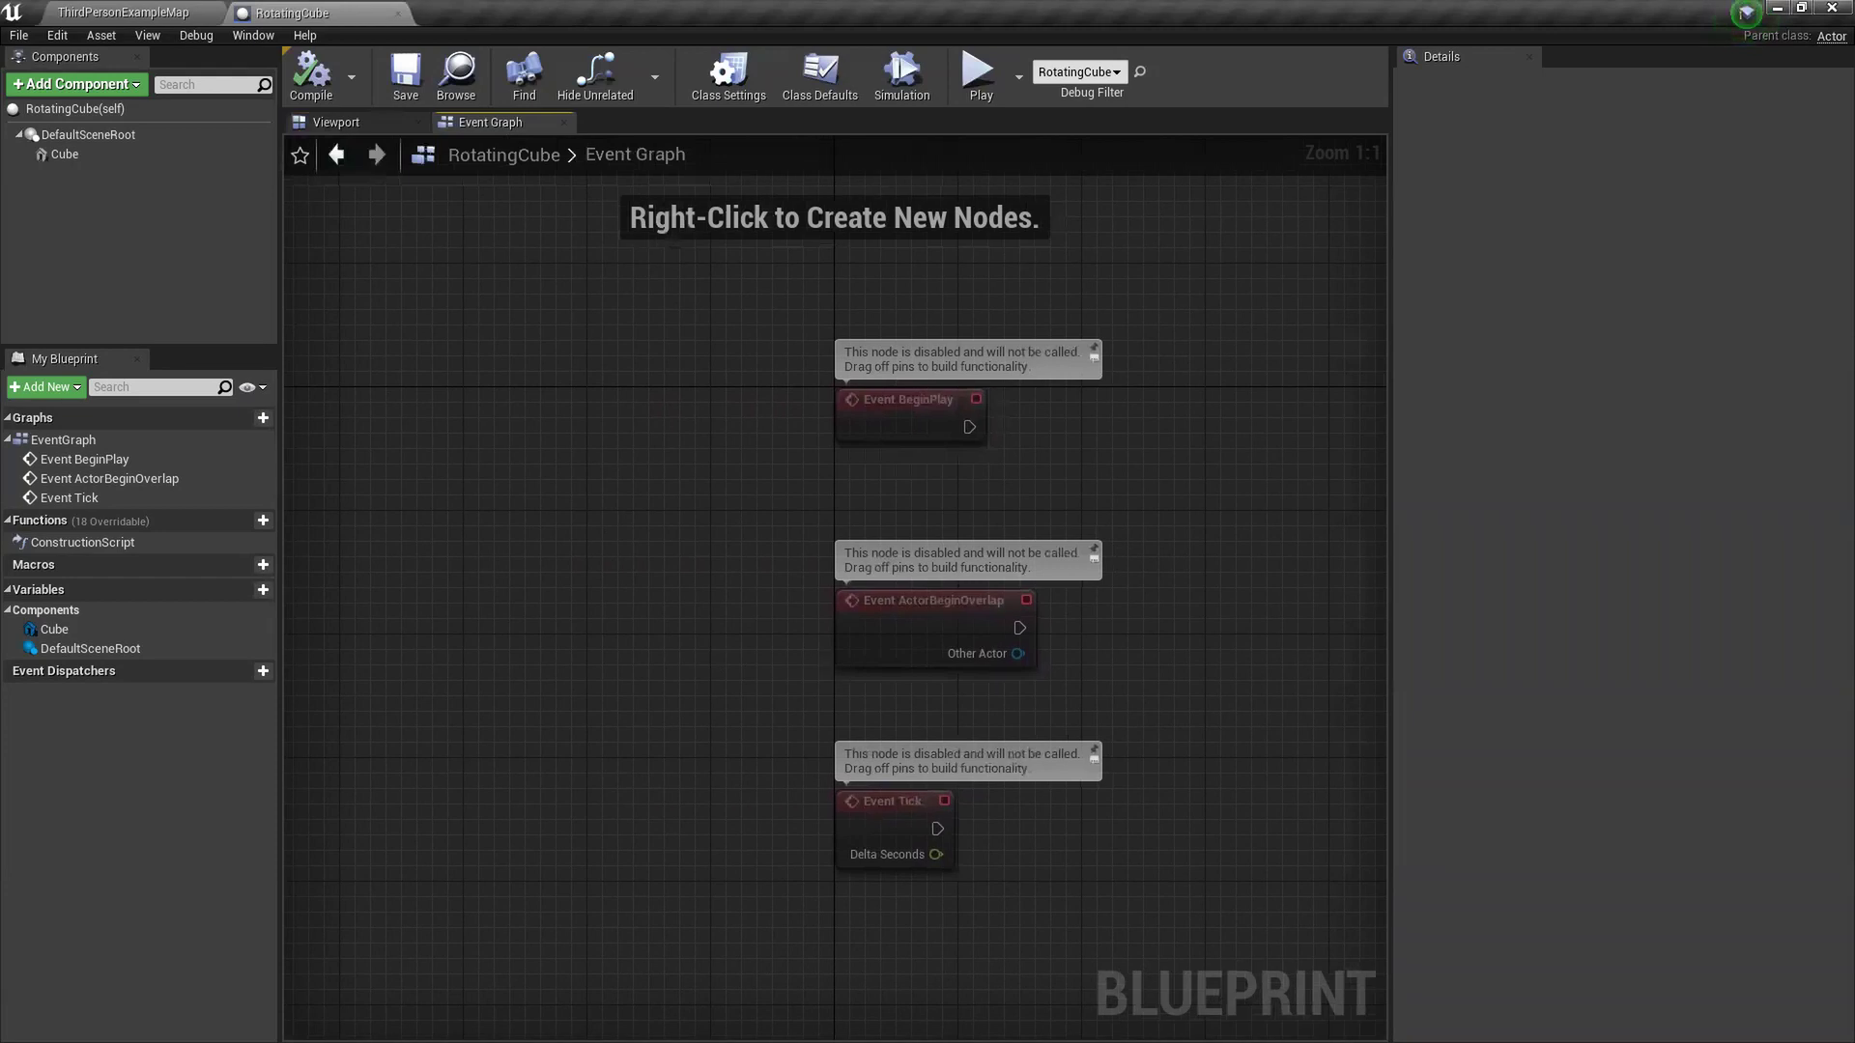
left_click_drag(1388, 642, 1470, 648)
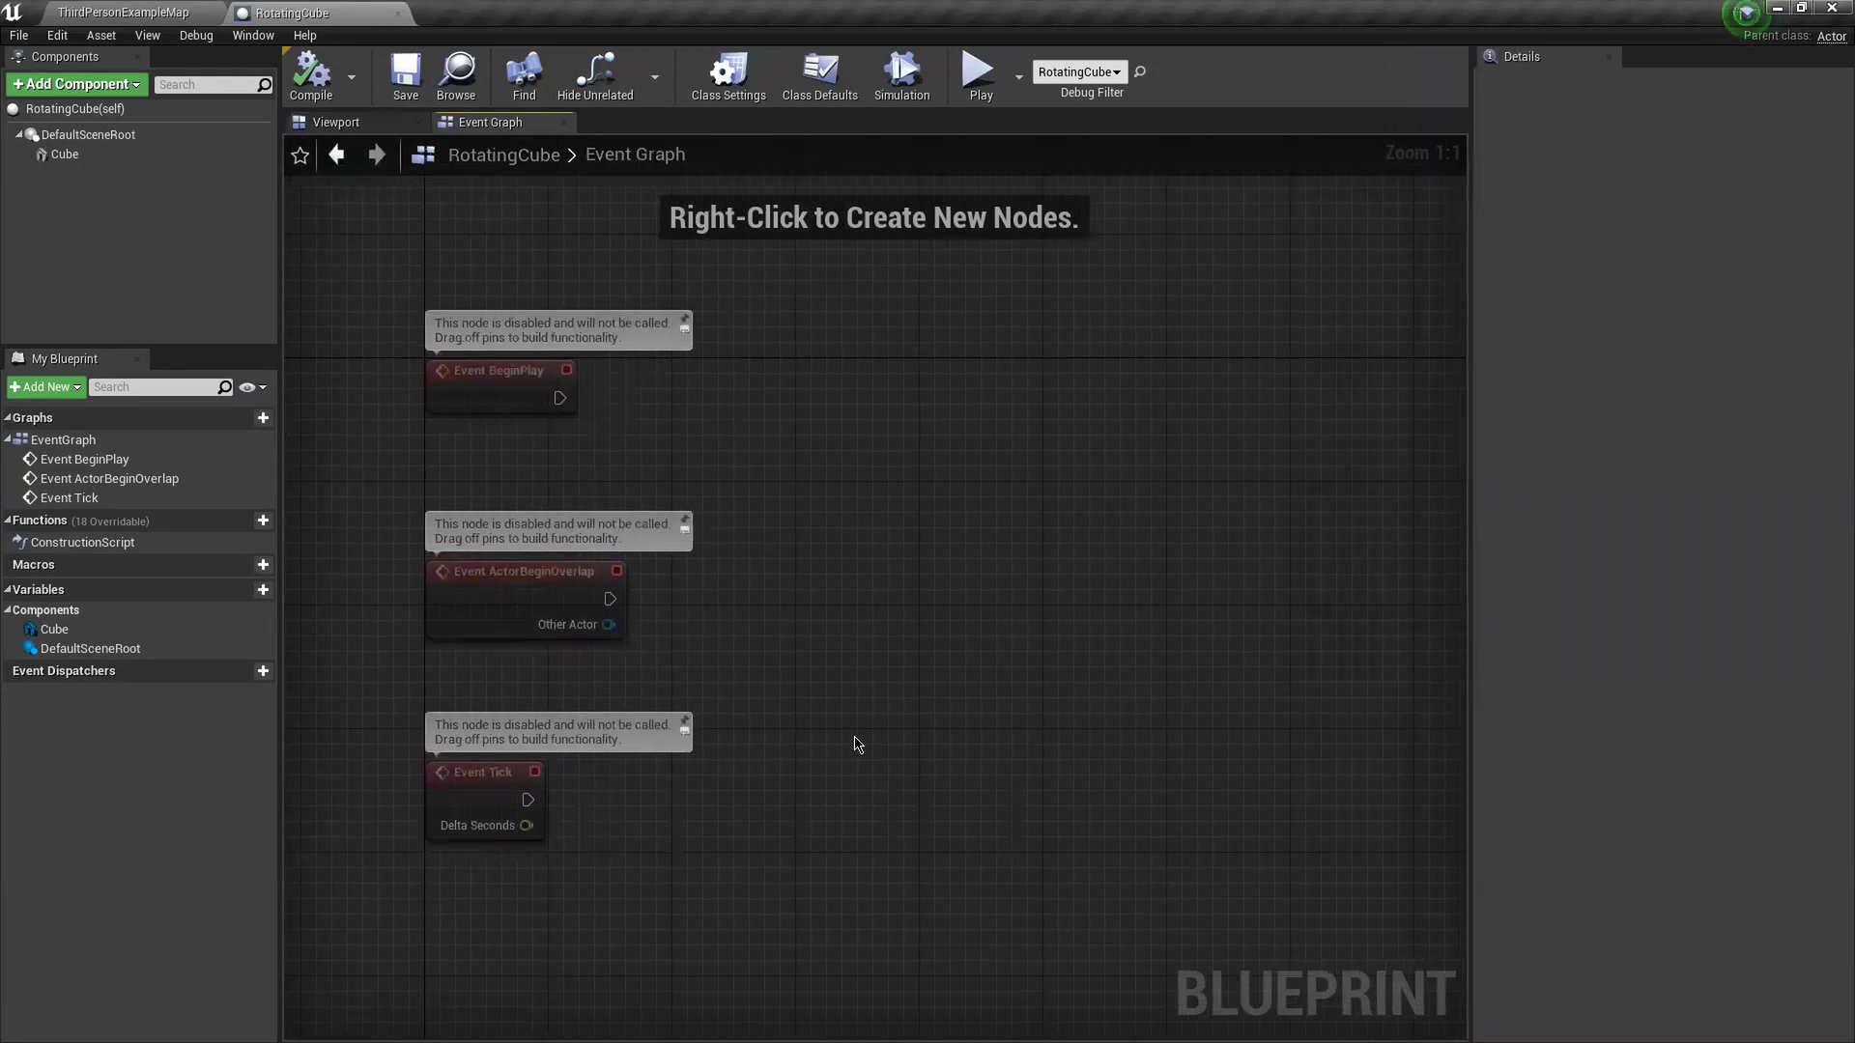
right_click_drag(1050, 750, 882, 703)
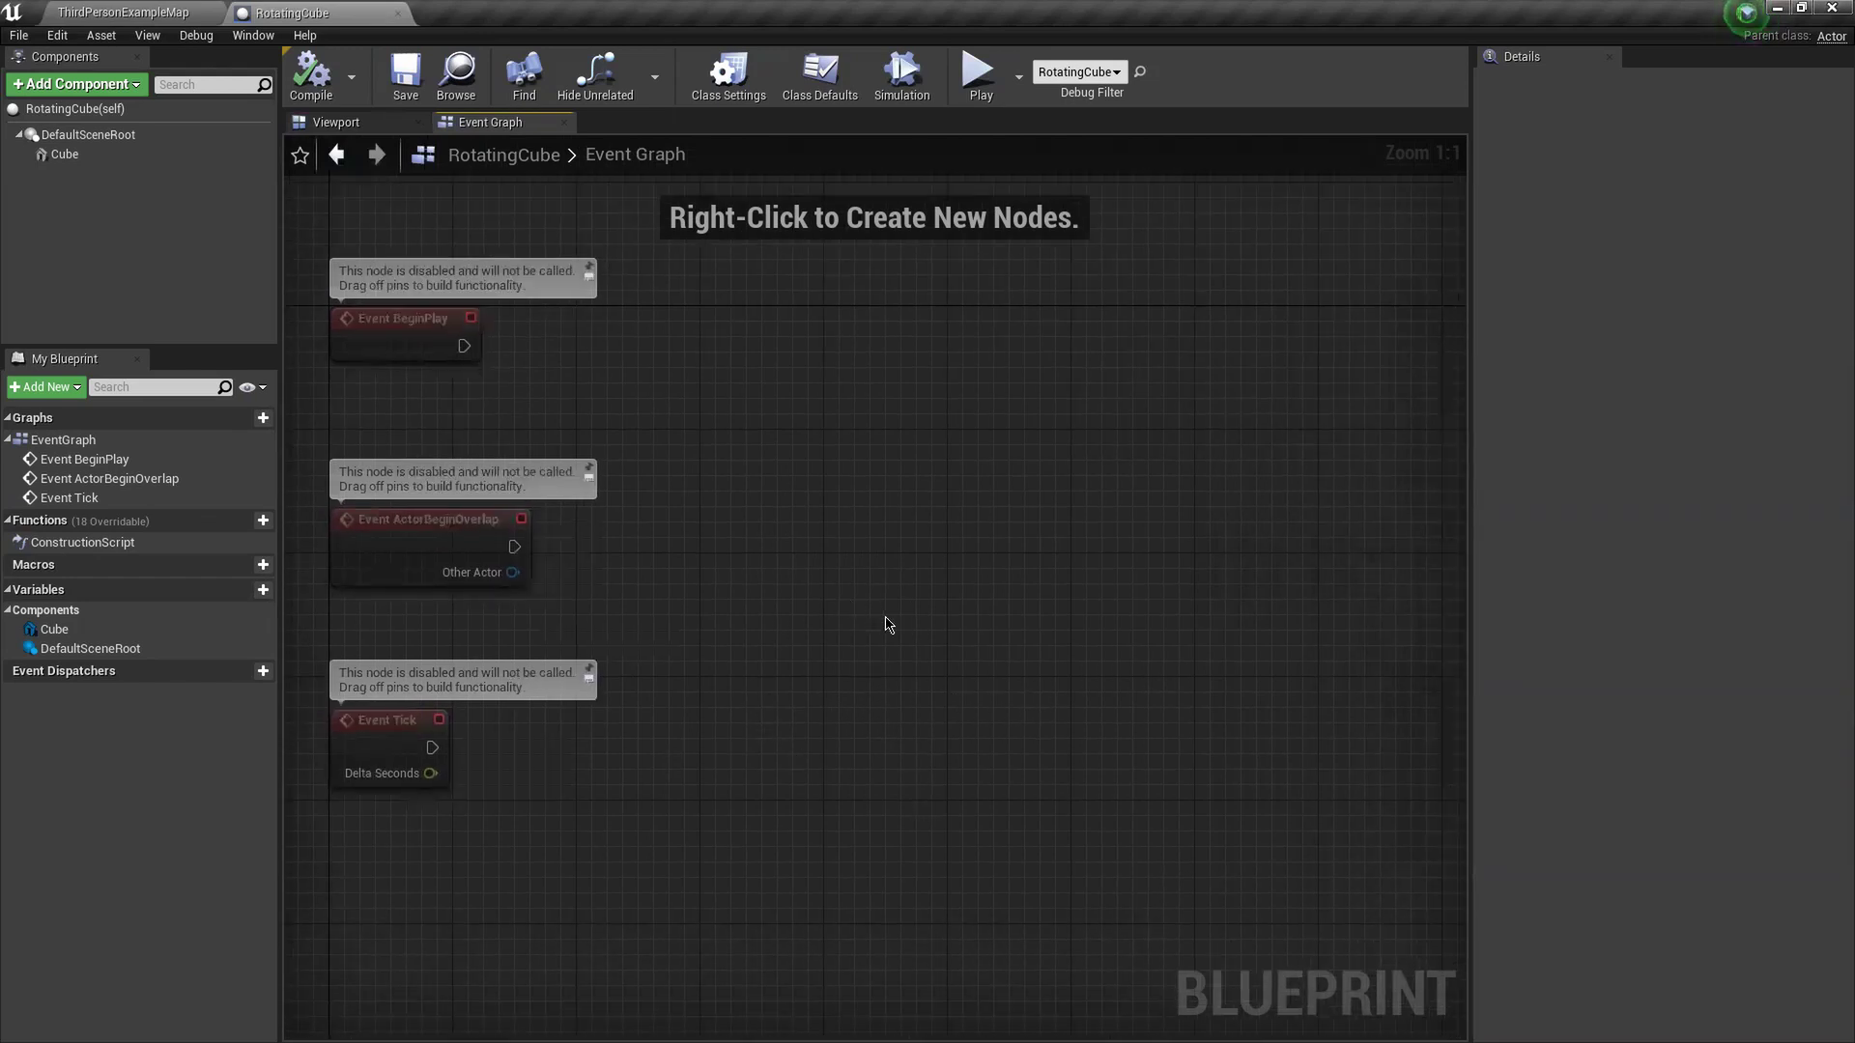
- Delete the Event ActorBeginOverlap node from RotatingCube's Event Graph
left_click_drag(297, 220, 682, 930)
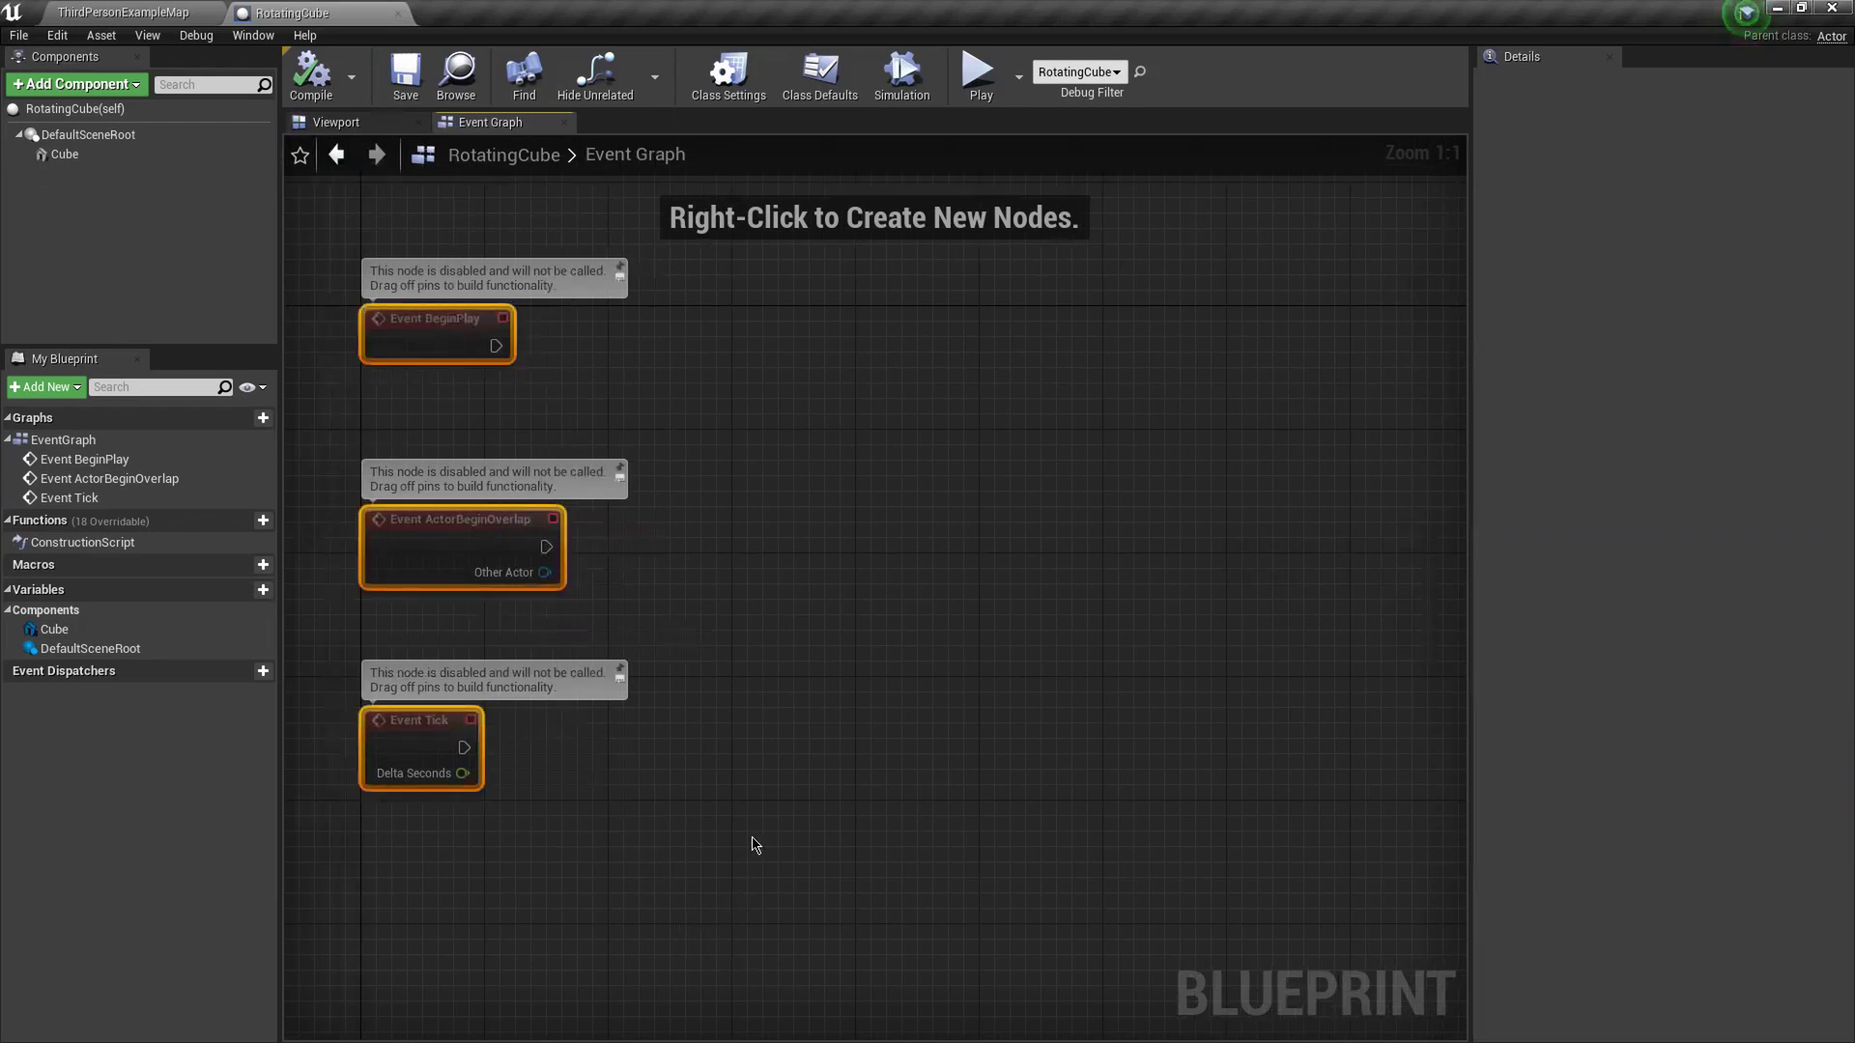
left_click(648, 400)
left_click(455, 350)
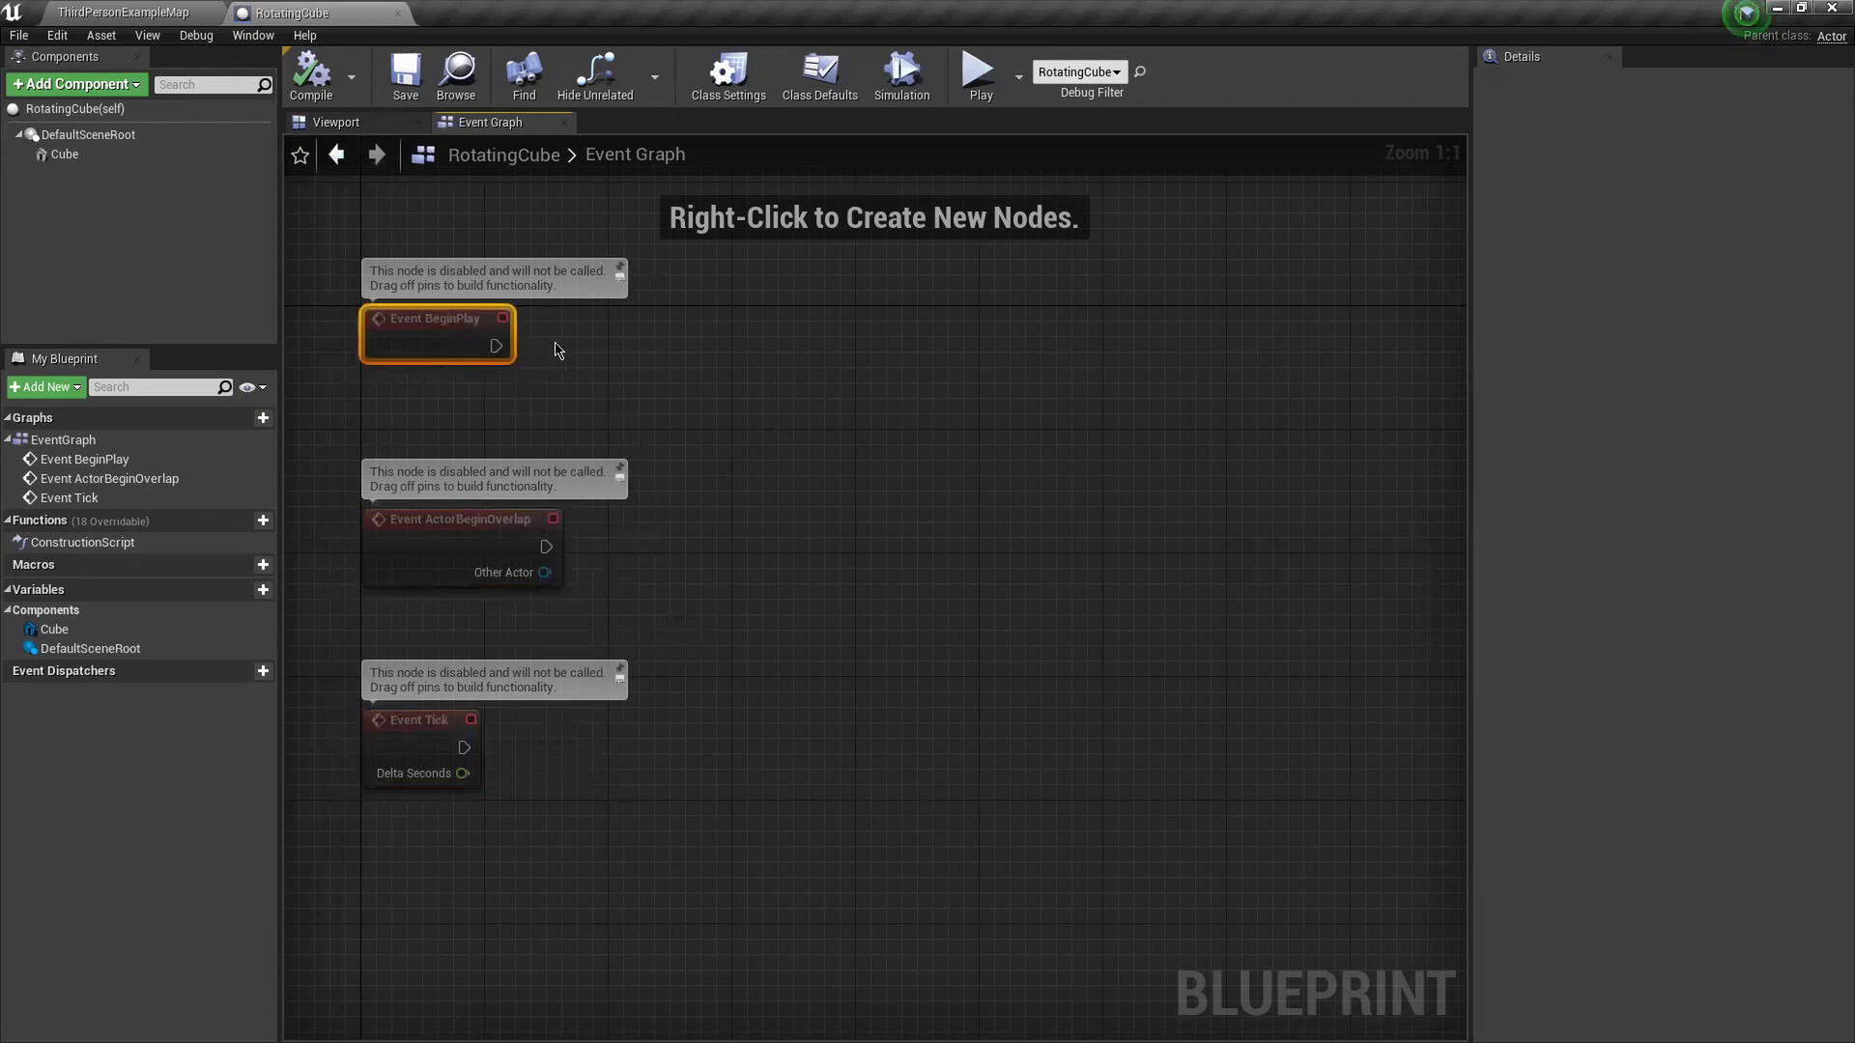
left_click_drag(746, 408, 338, 626)
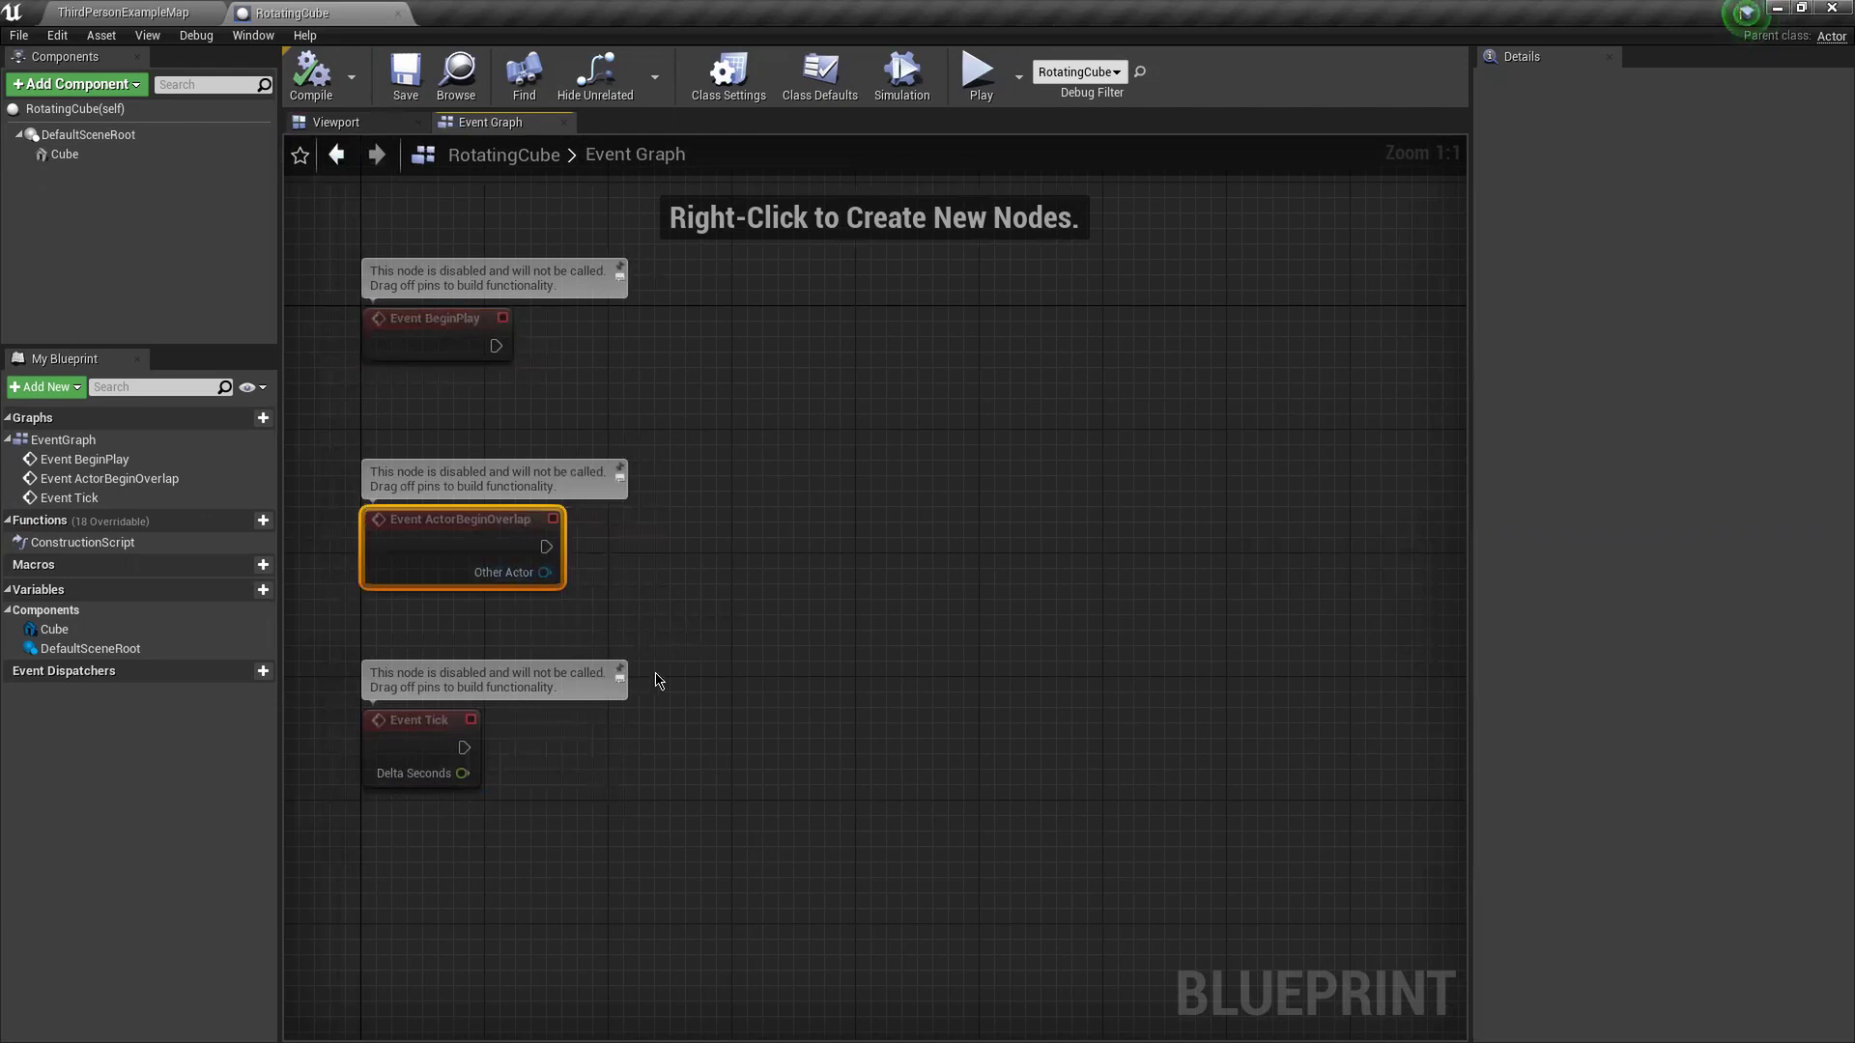
key("Delete")
- Move the Event Tick node up closer to Event BeginPlay in the Event Graph
left_click_drag(637, 786, 341, 921)
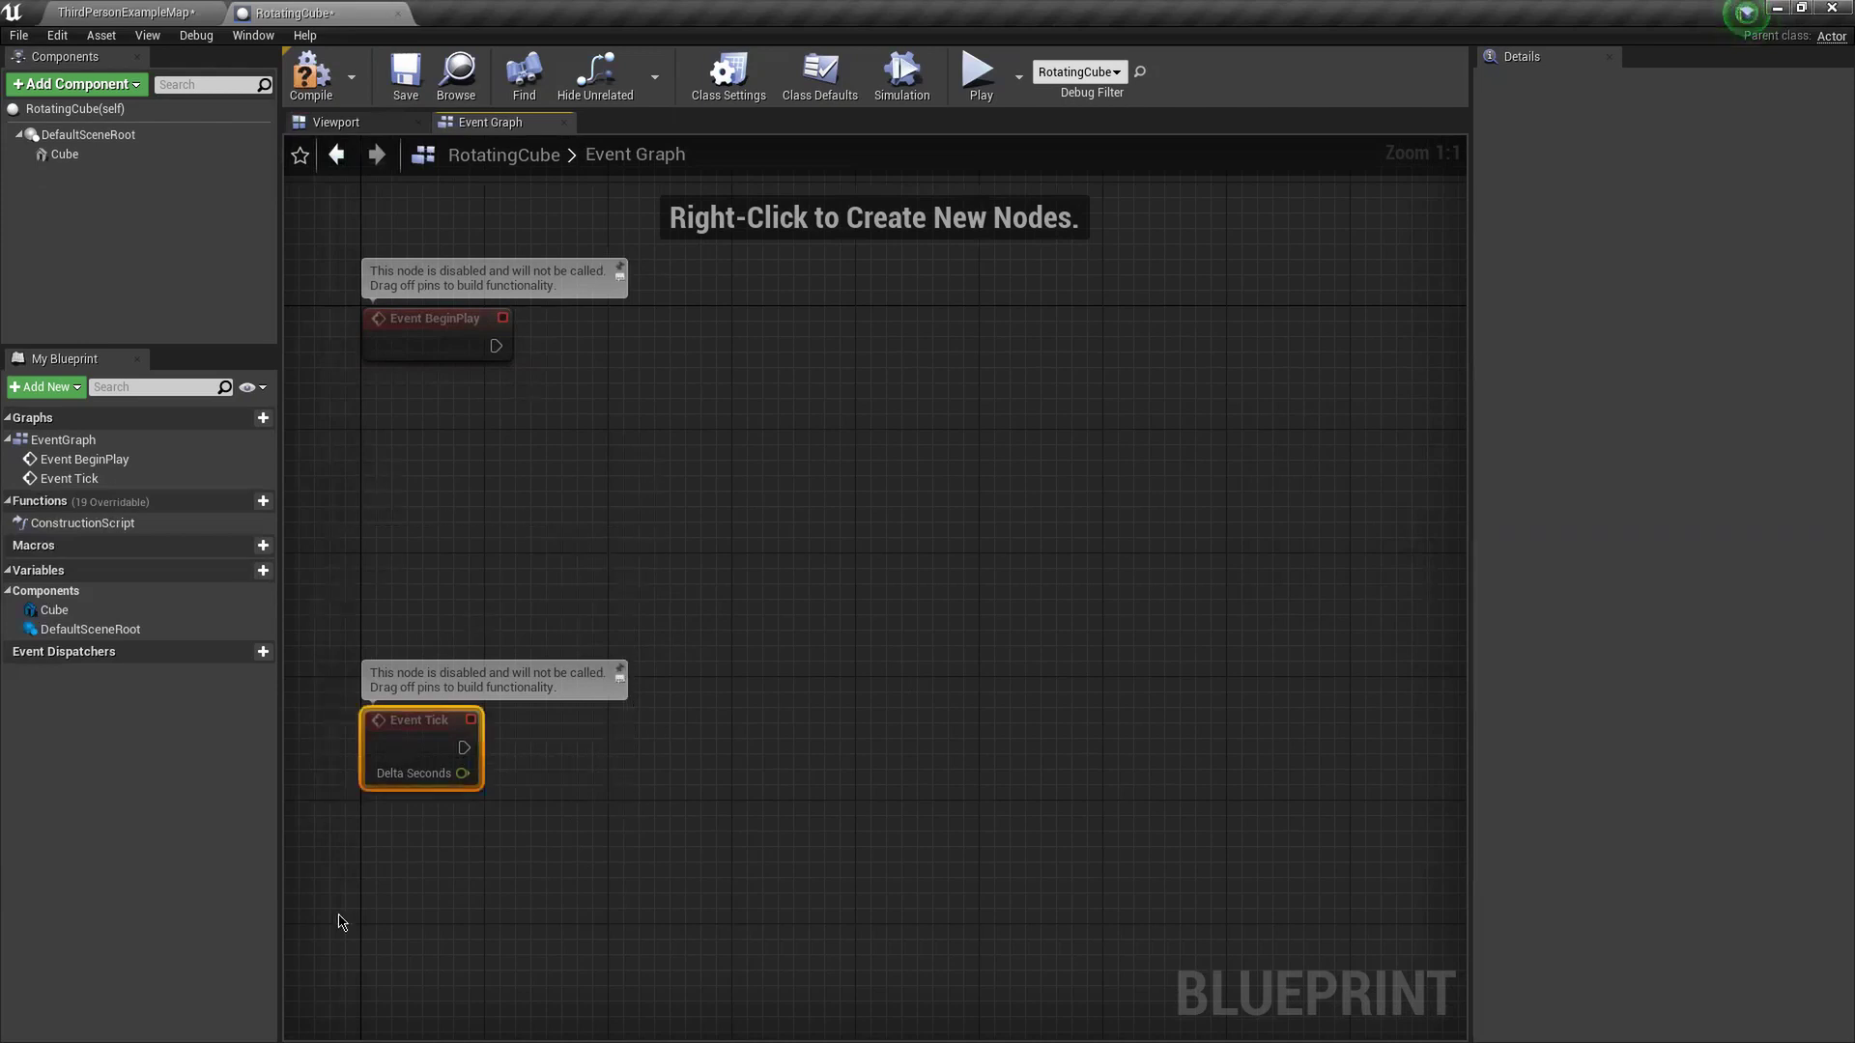
left_click_drag(429, 786, 429, 632)
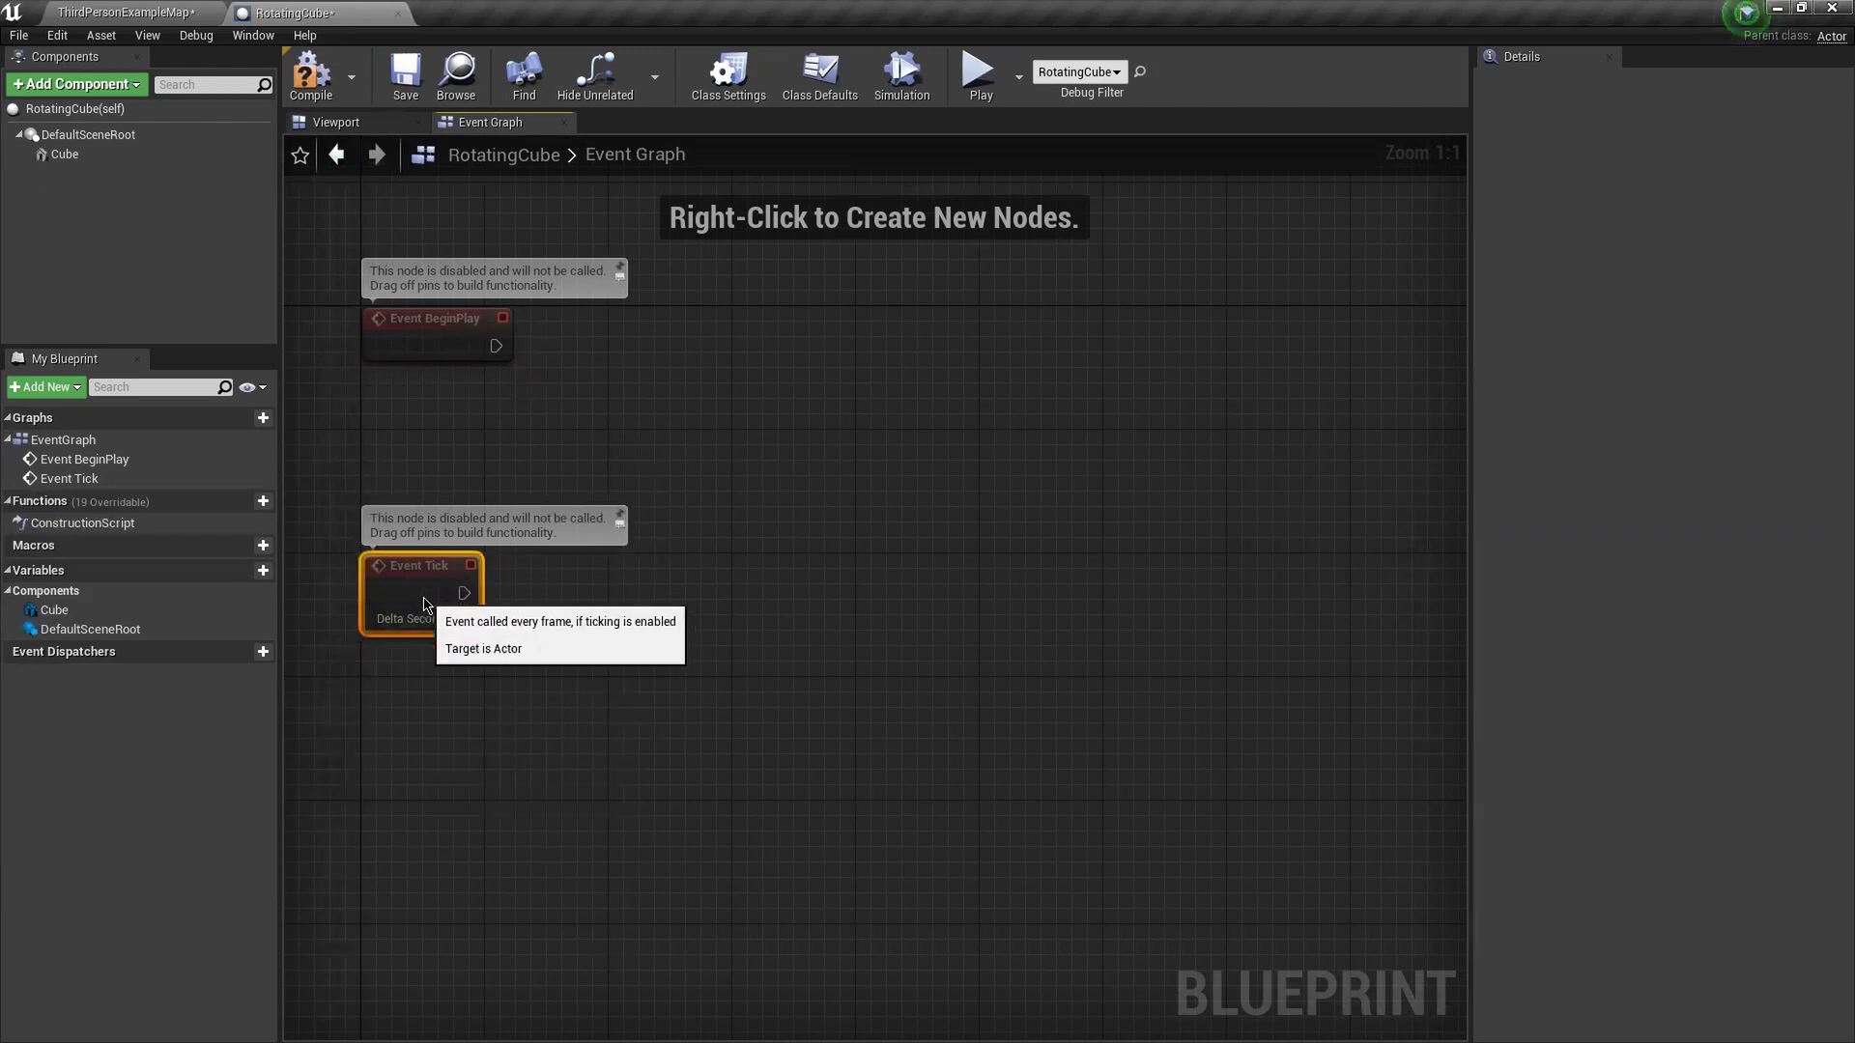
right_click_drag(722, 762, 645, 678)
left_click(795, 667)
mouse_move(795, 667)
right_mouse_down()
mouse_move(814, 500)
mouse_move(792, 636)
right_mouse_up()
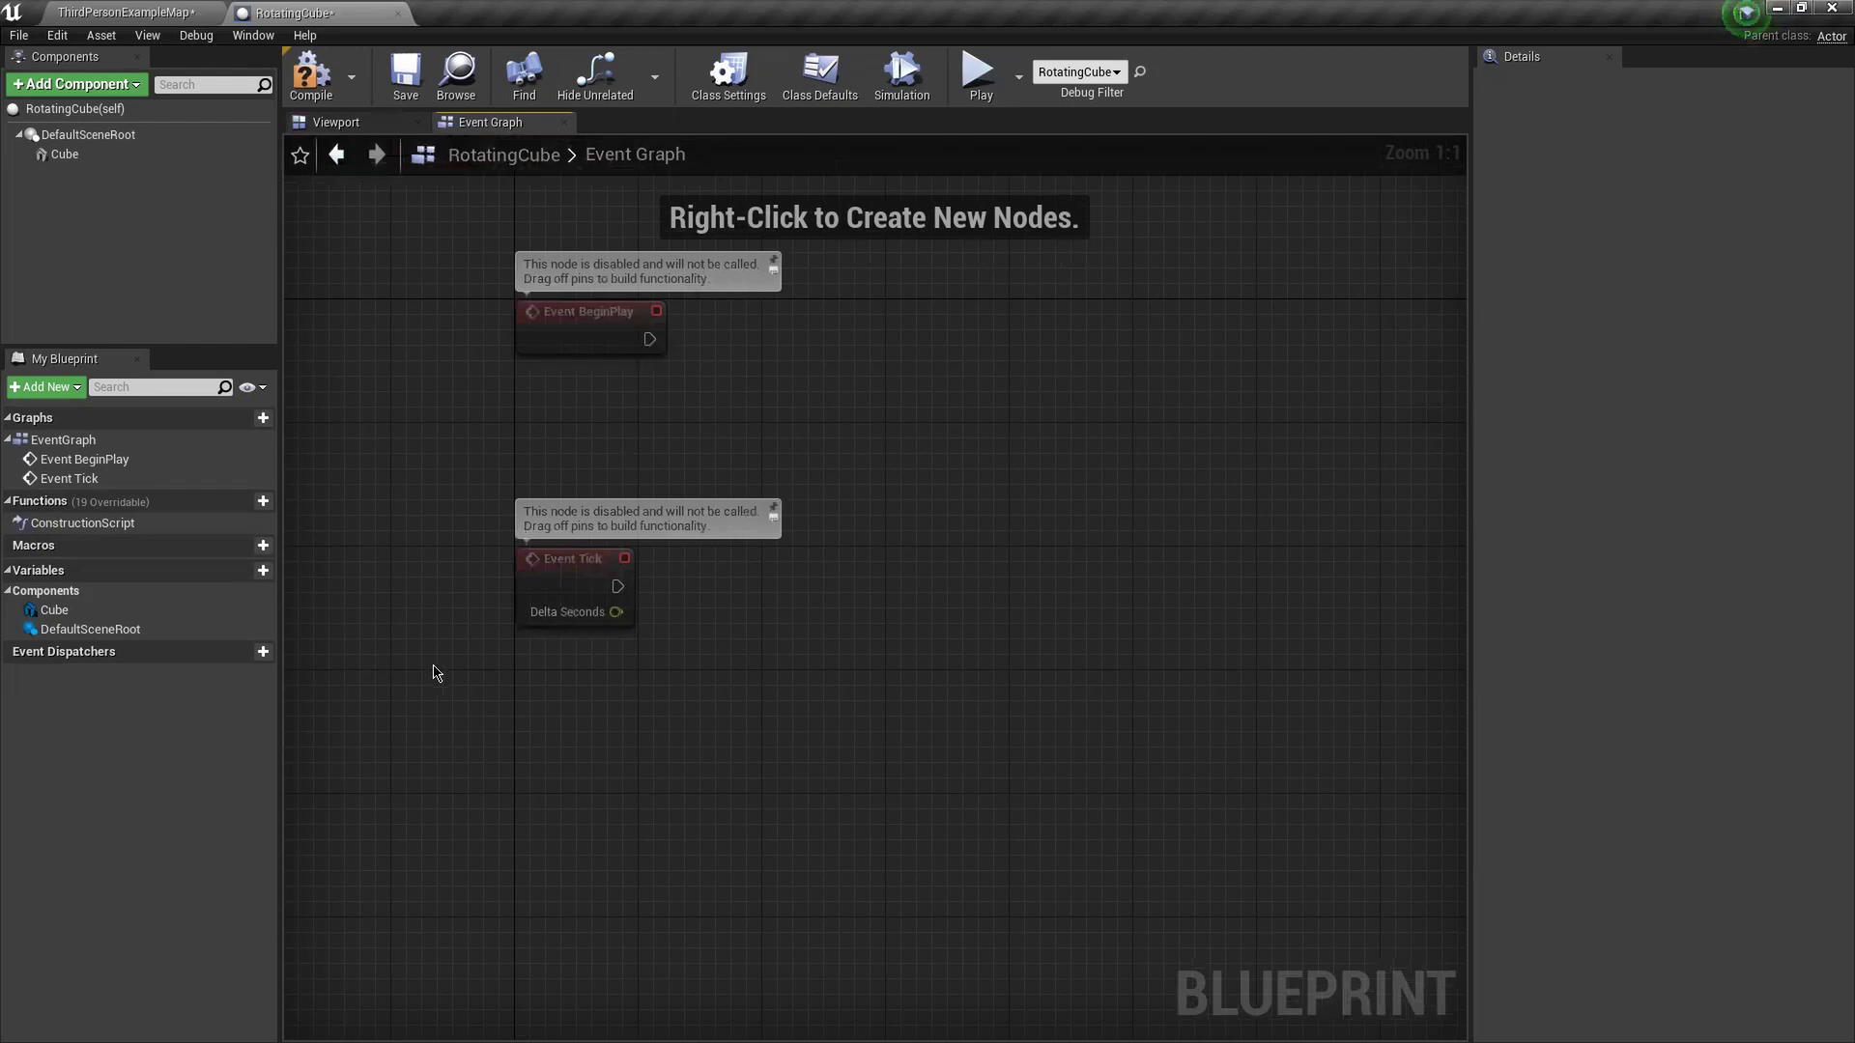
right_click_drag(634, 754, 656, 737)
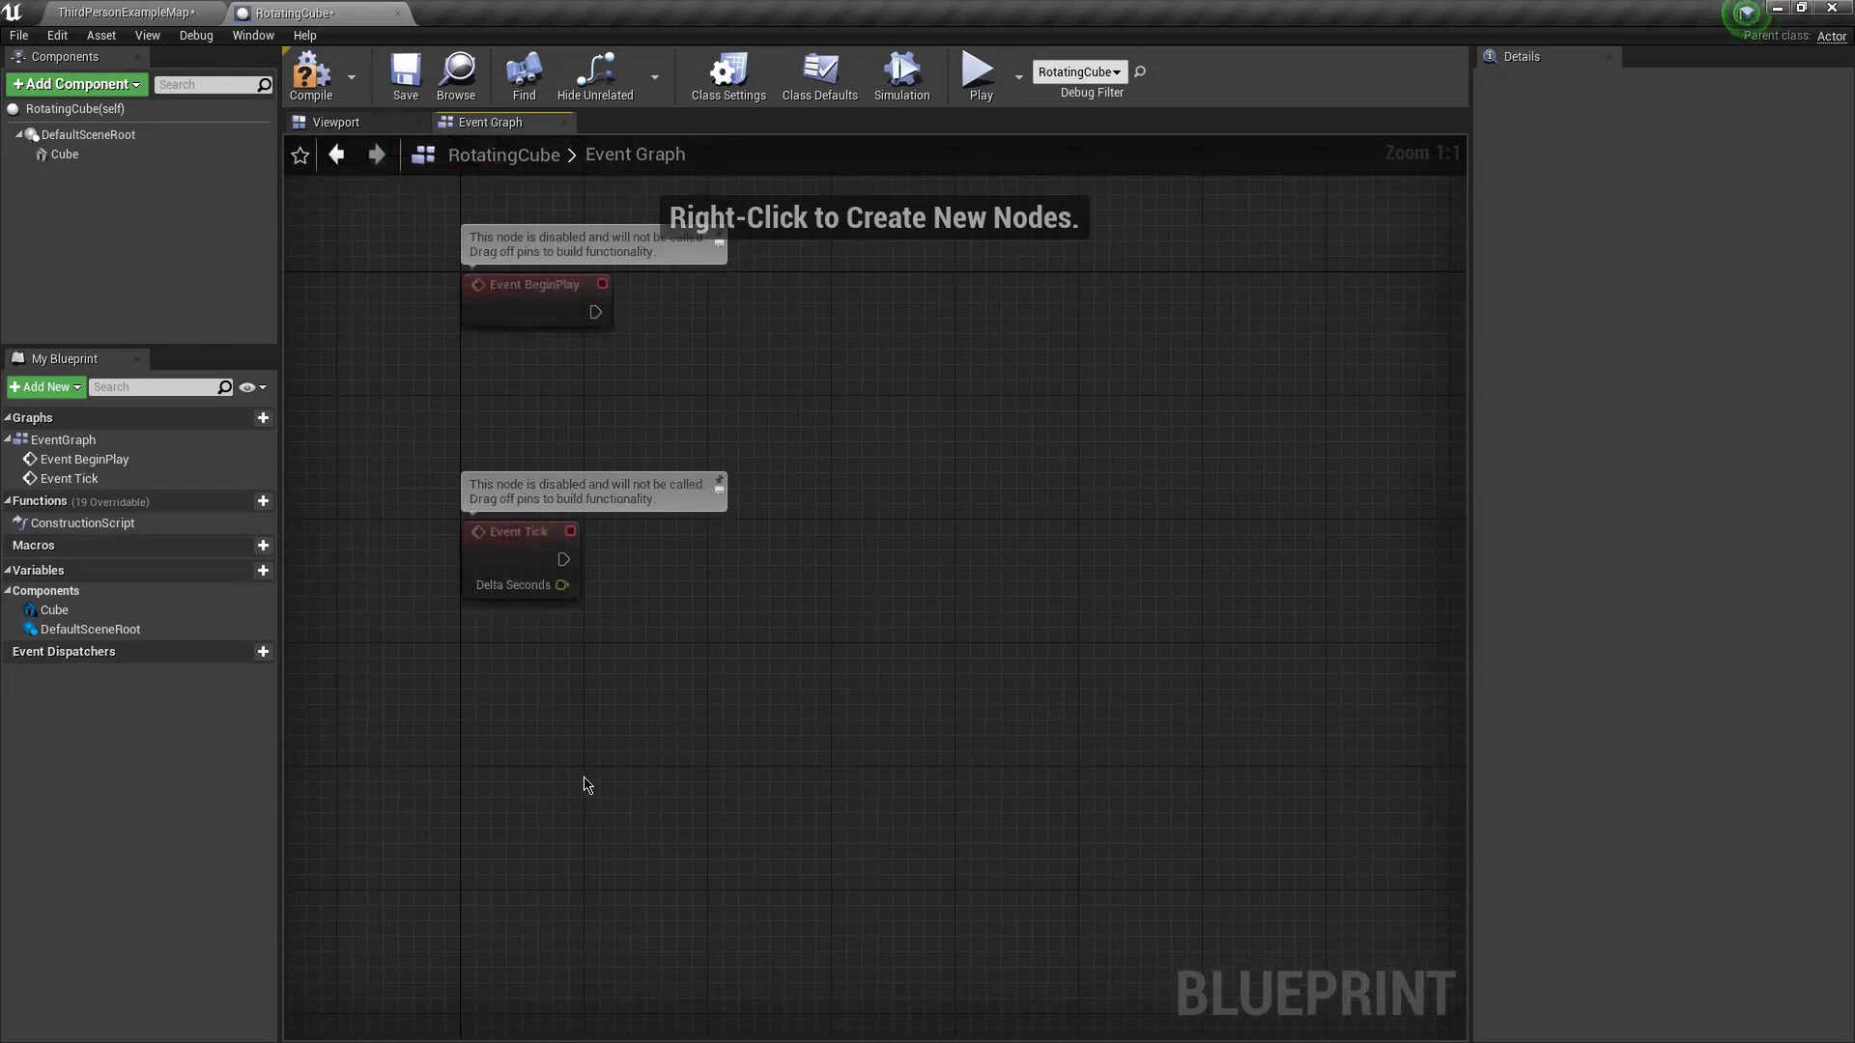
- Search the graph's available actions for "rotat" and compare the results with Context Sensitive off and on
right_click(891, 396)
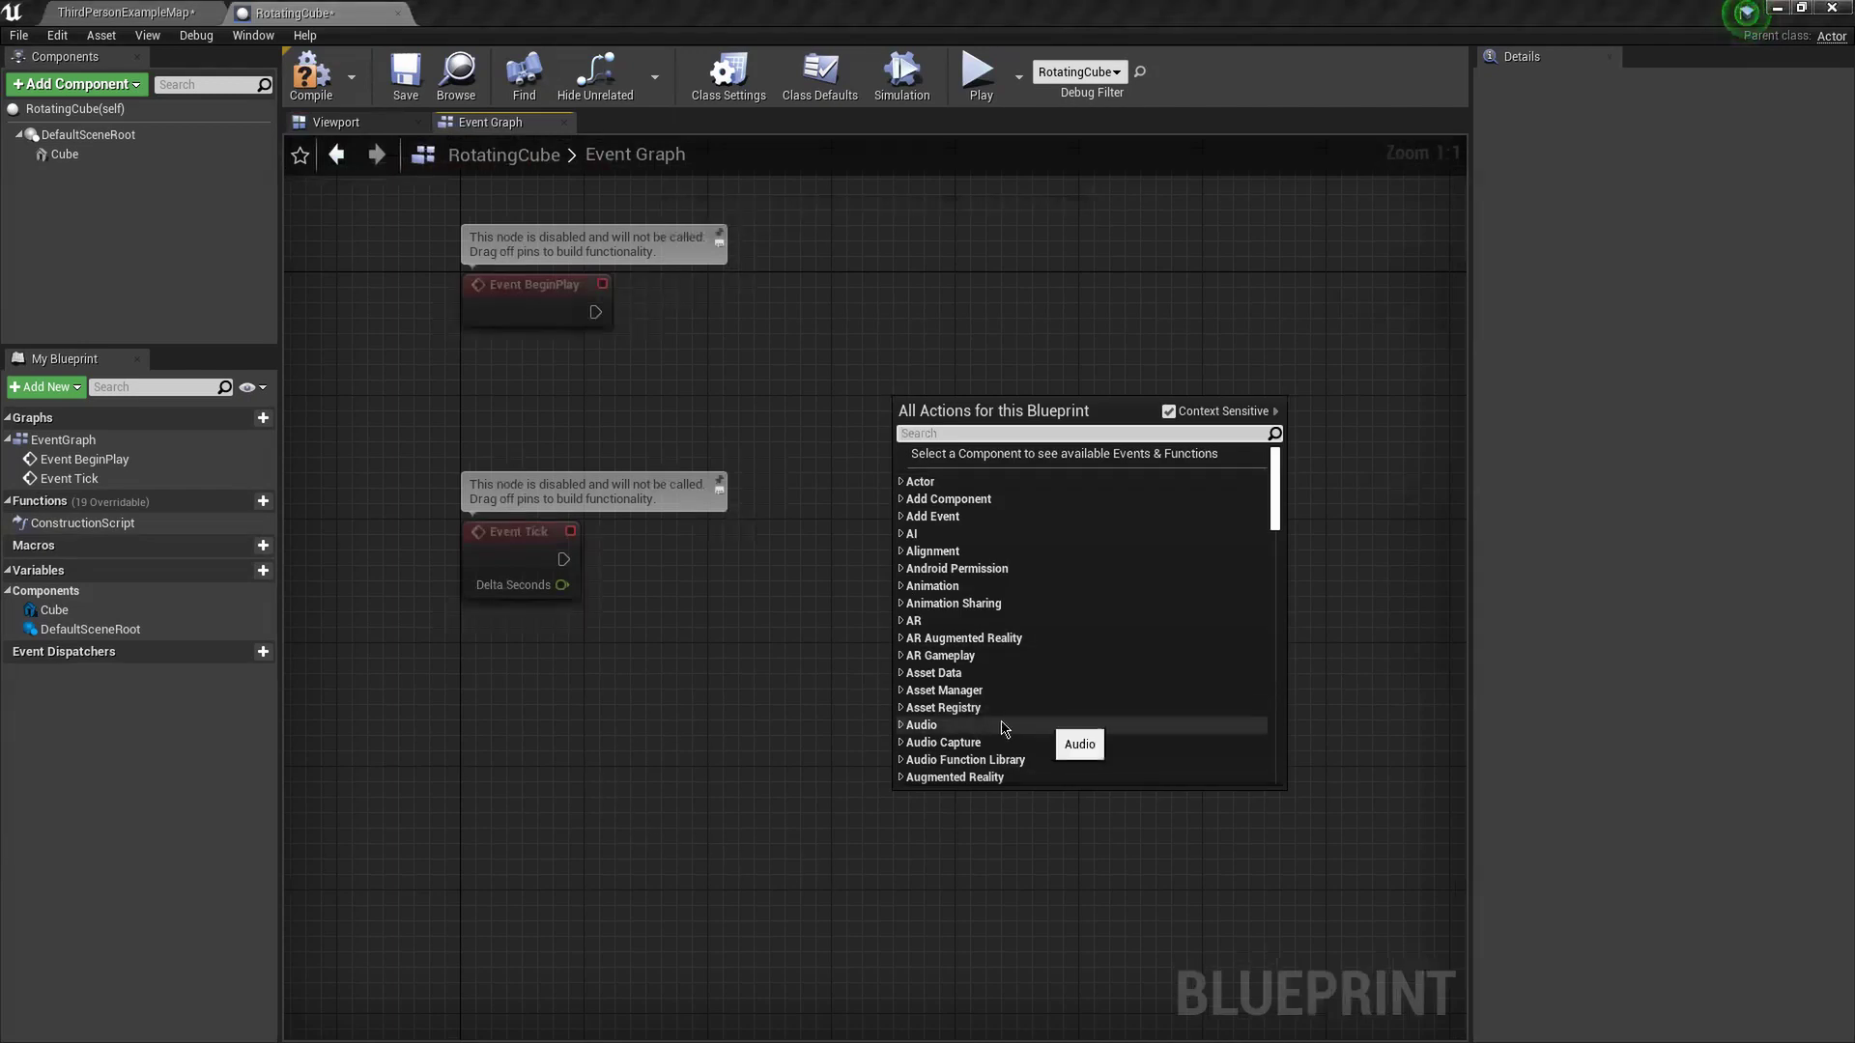
mouse_move(1274, 463)
left_mouse_down()
mouse_move(1282, 730)
mouse_move(1281, 454)
left_mouse_up()
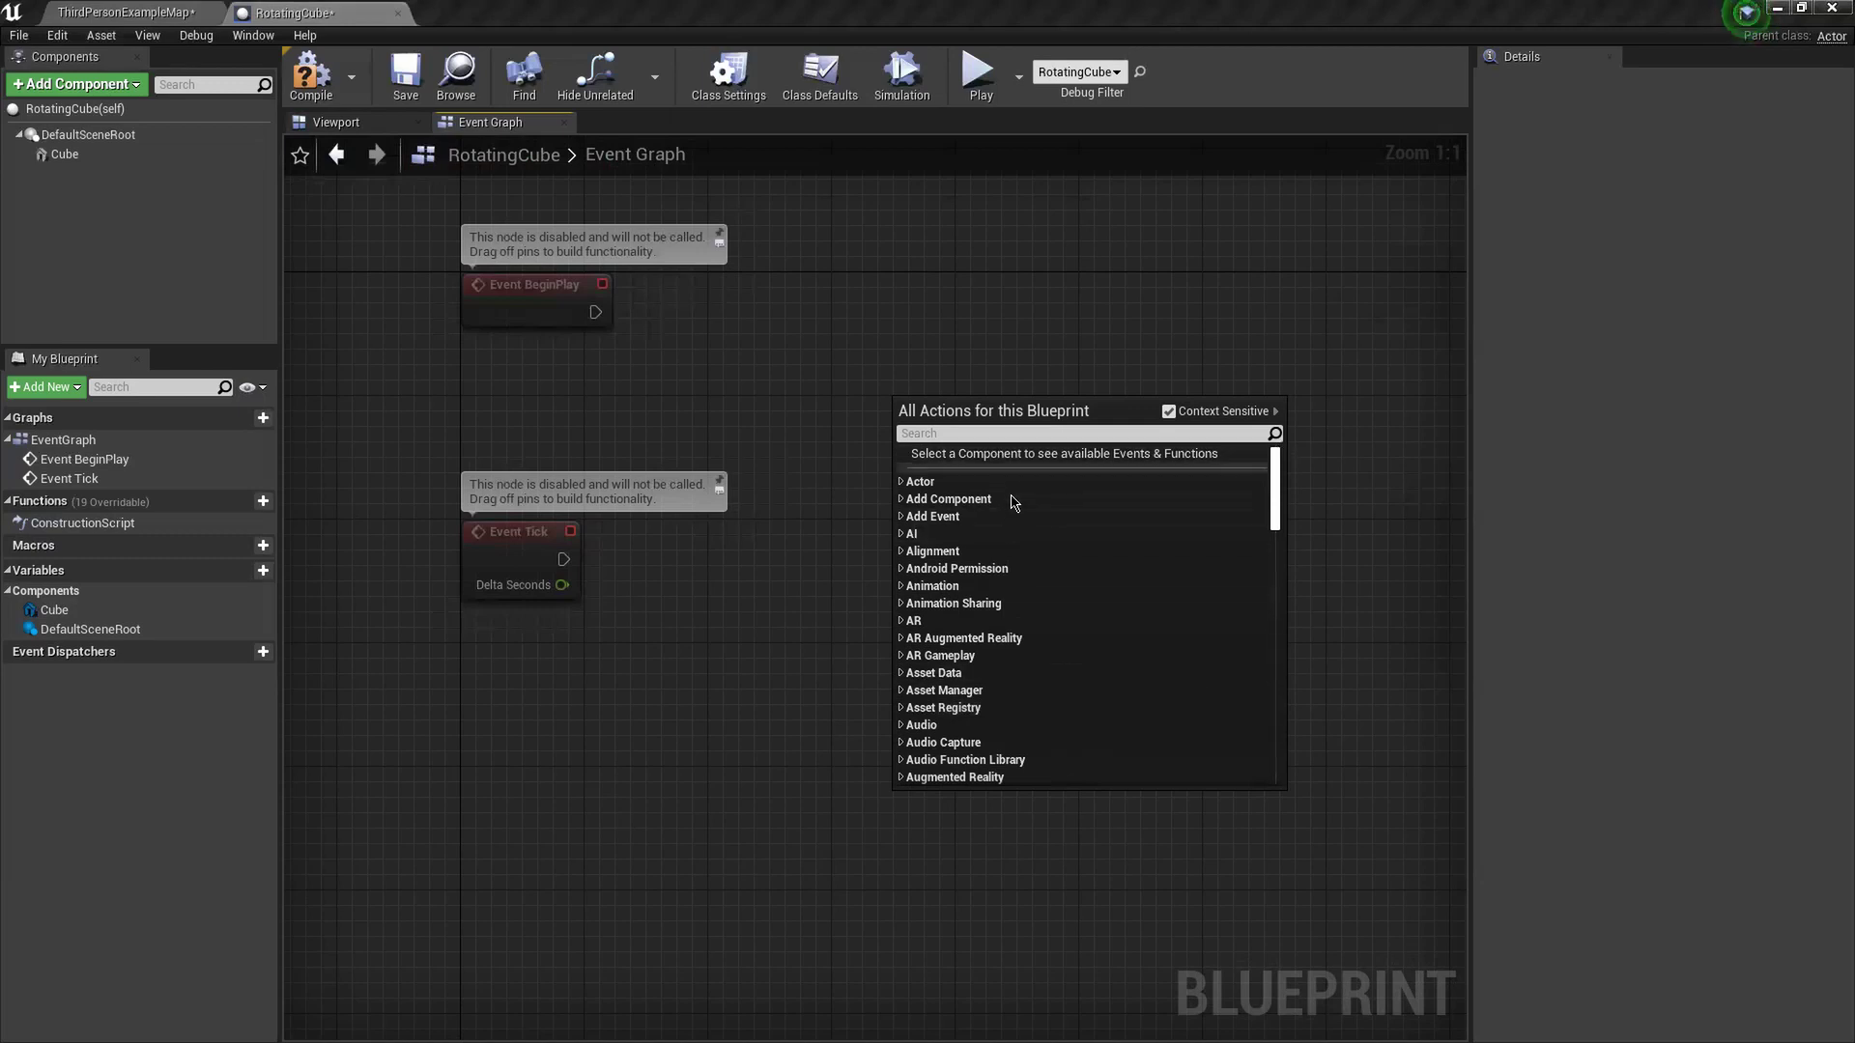
scroll(1000, 585, "down", 6)
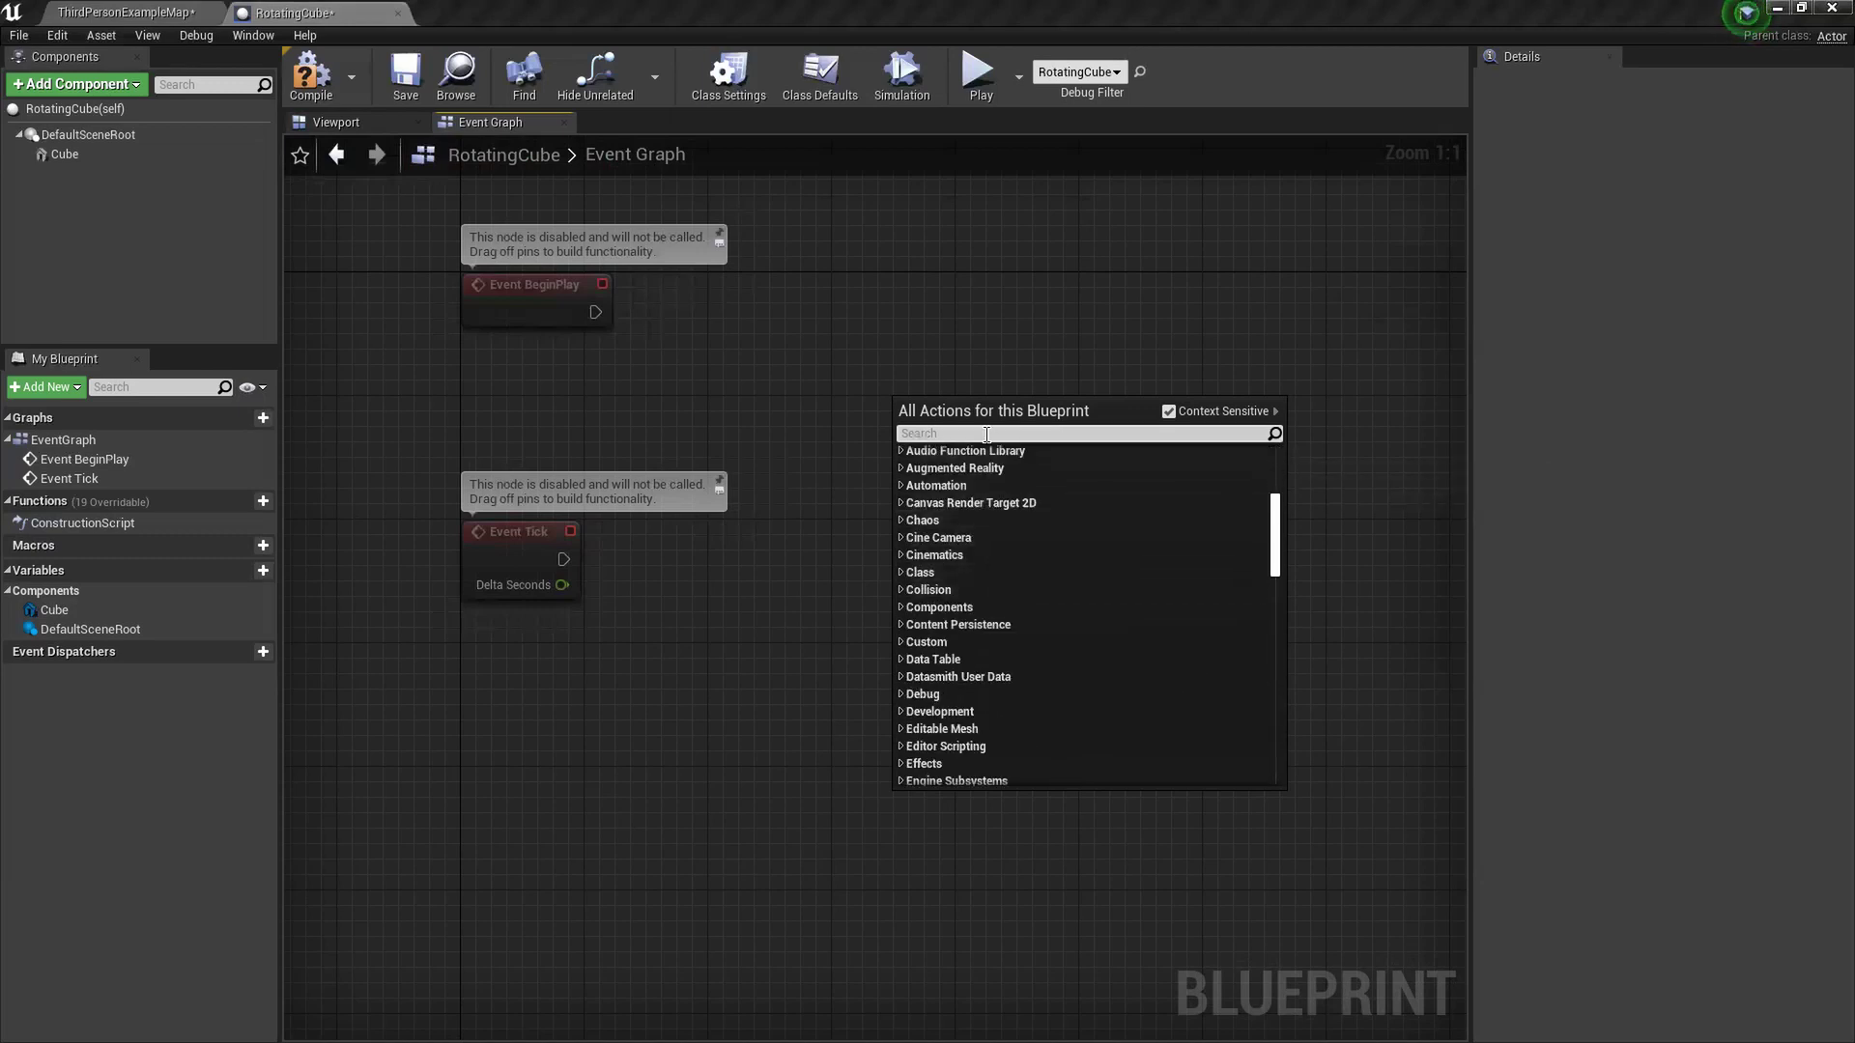
type("rotat")
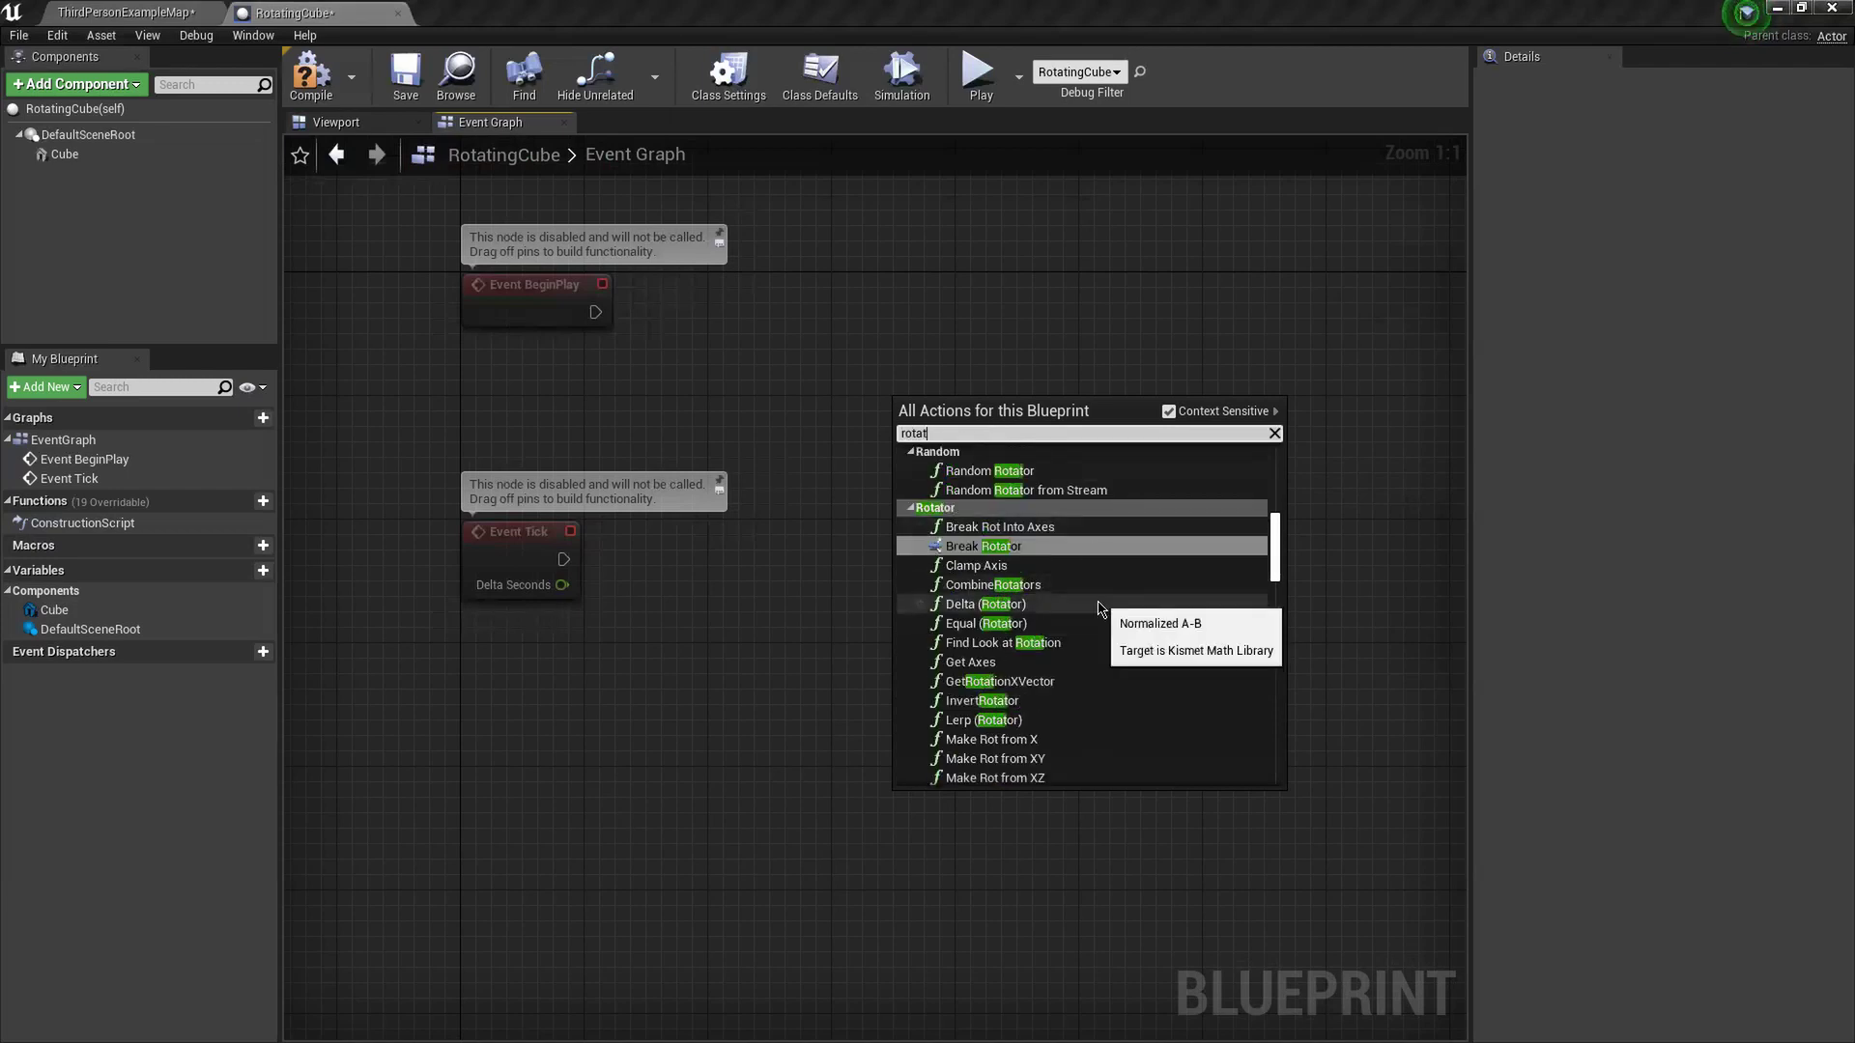
scroll(1102, 536, "down", 3)
scroll(1105, 541, "down", 3)
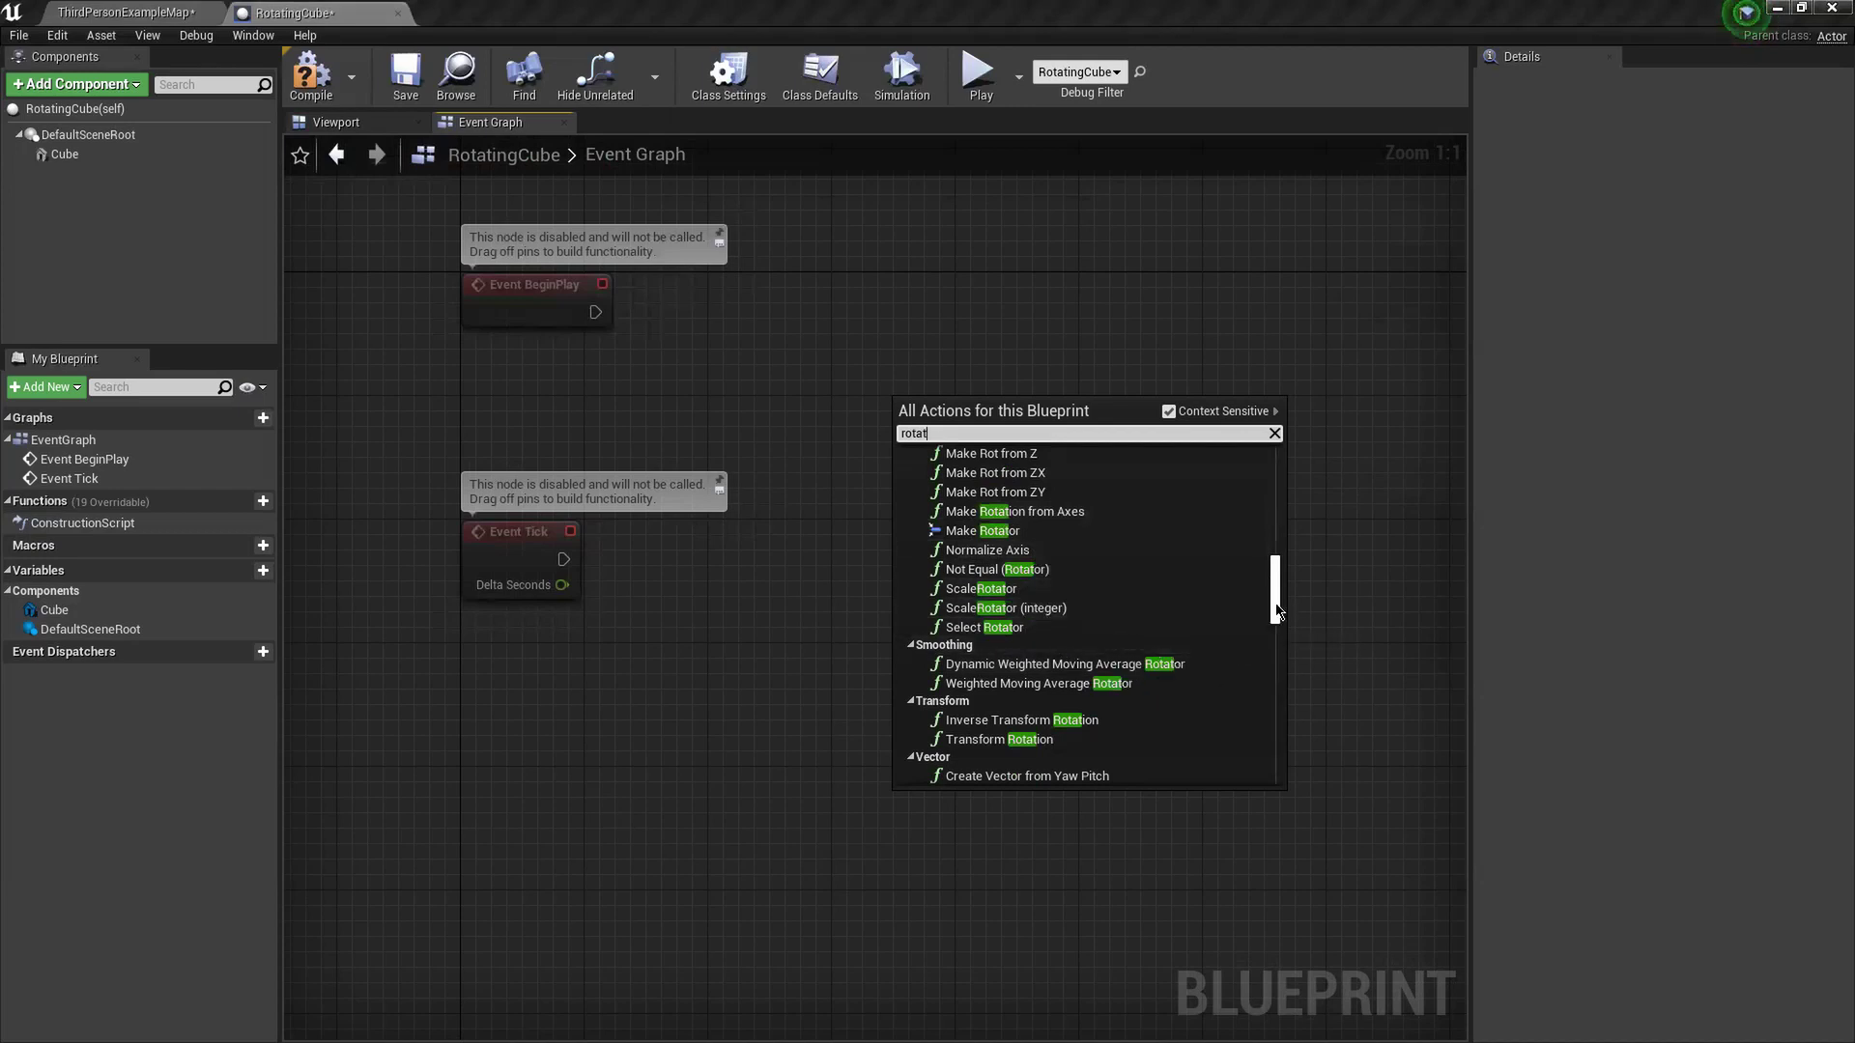
left_click_drag(1276, 616, 1285, 488)
left_click(1170, 412)
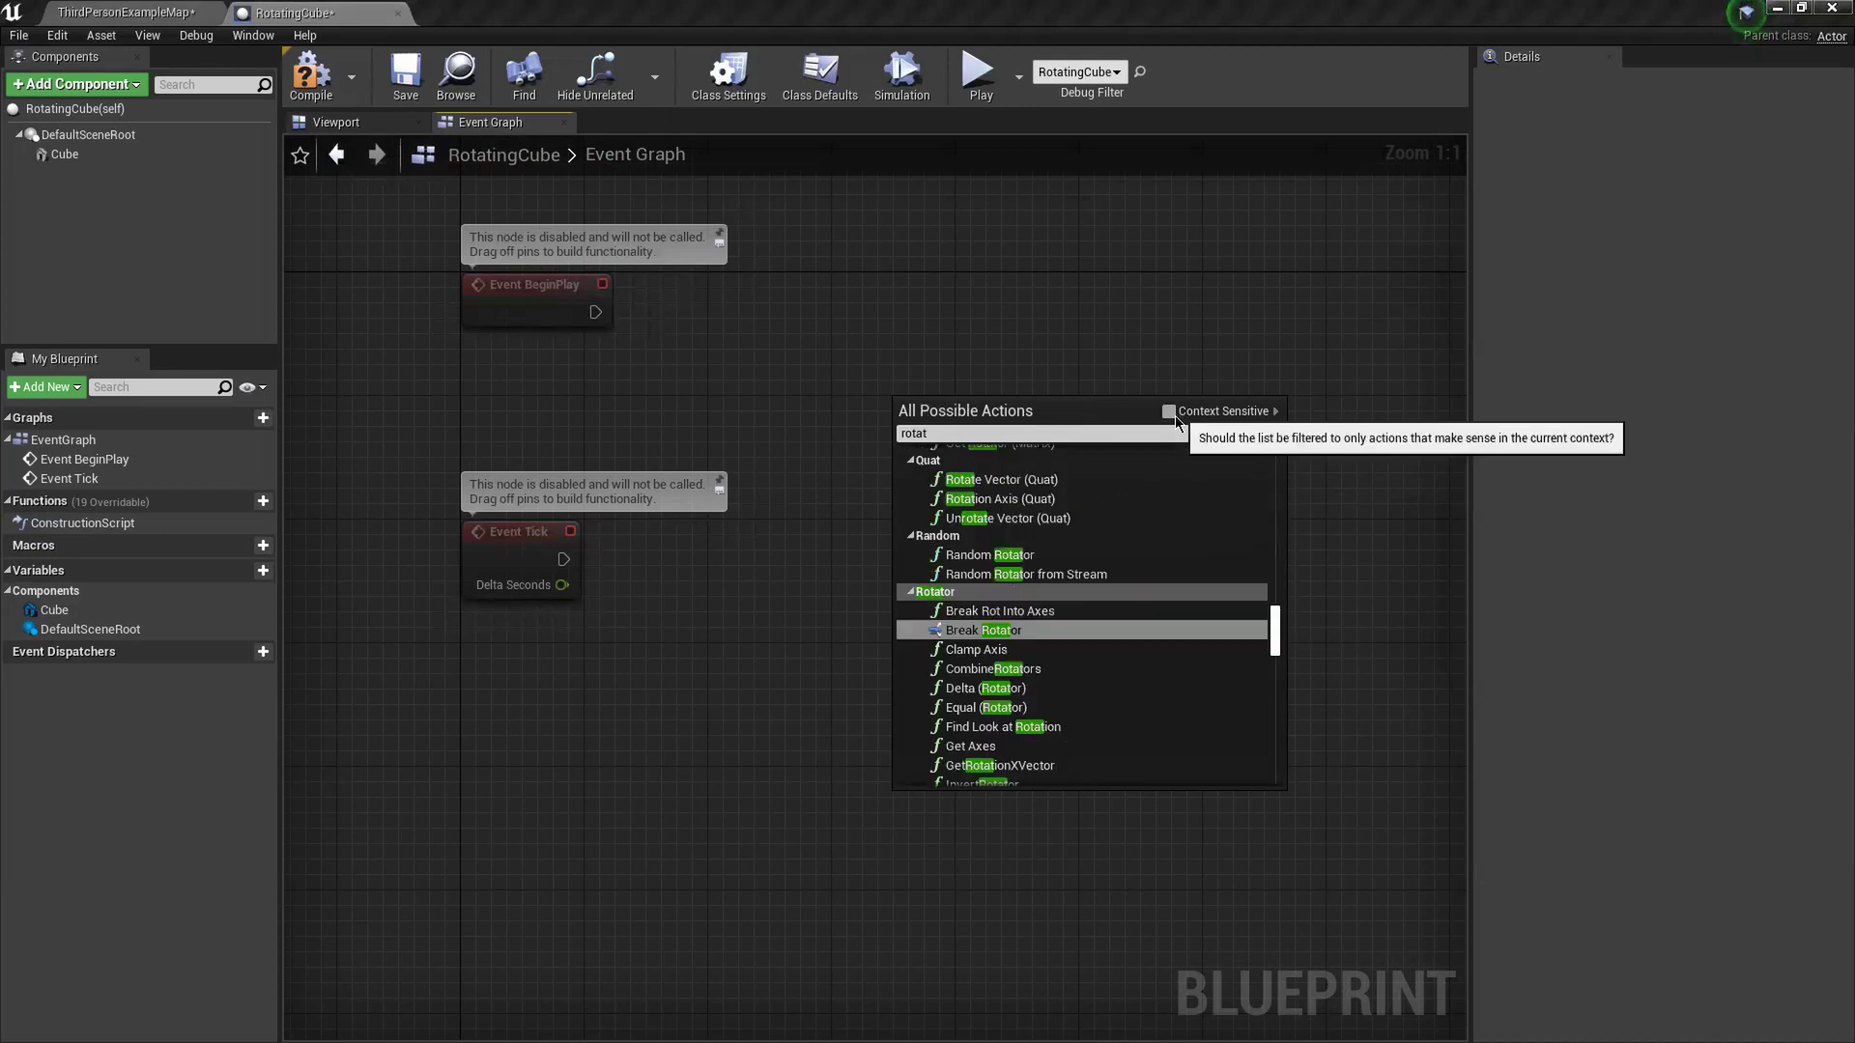
left_click(1172, 414)
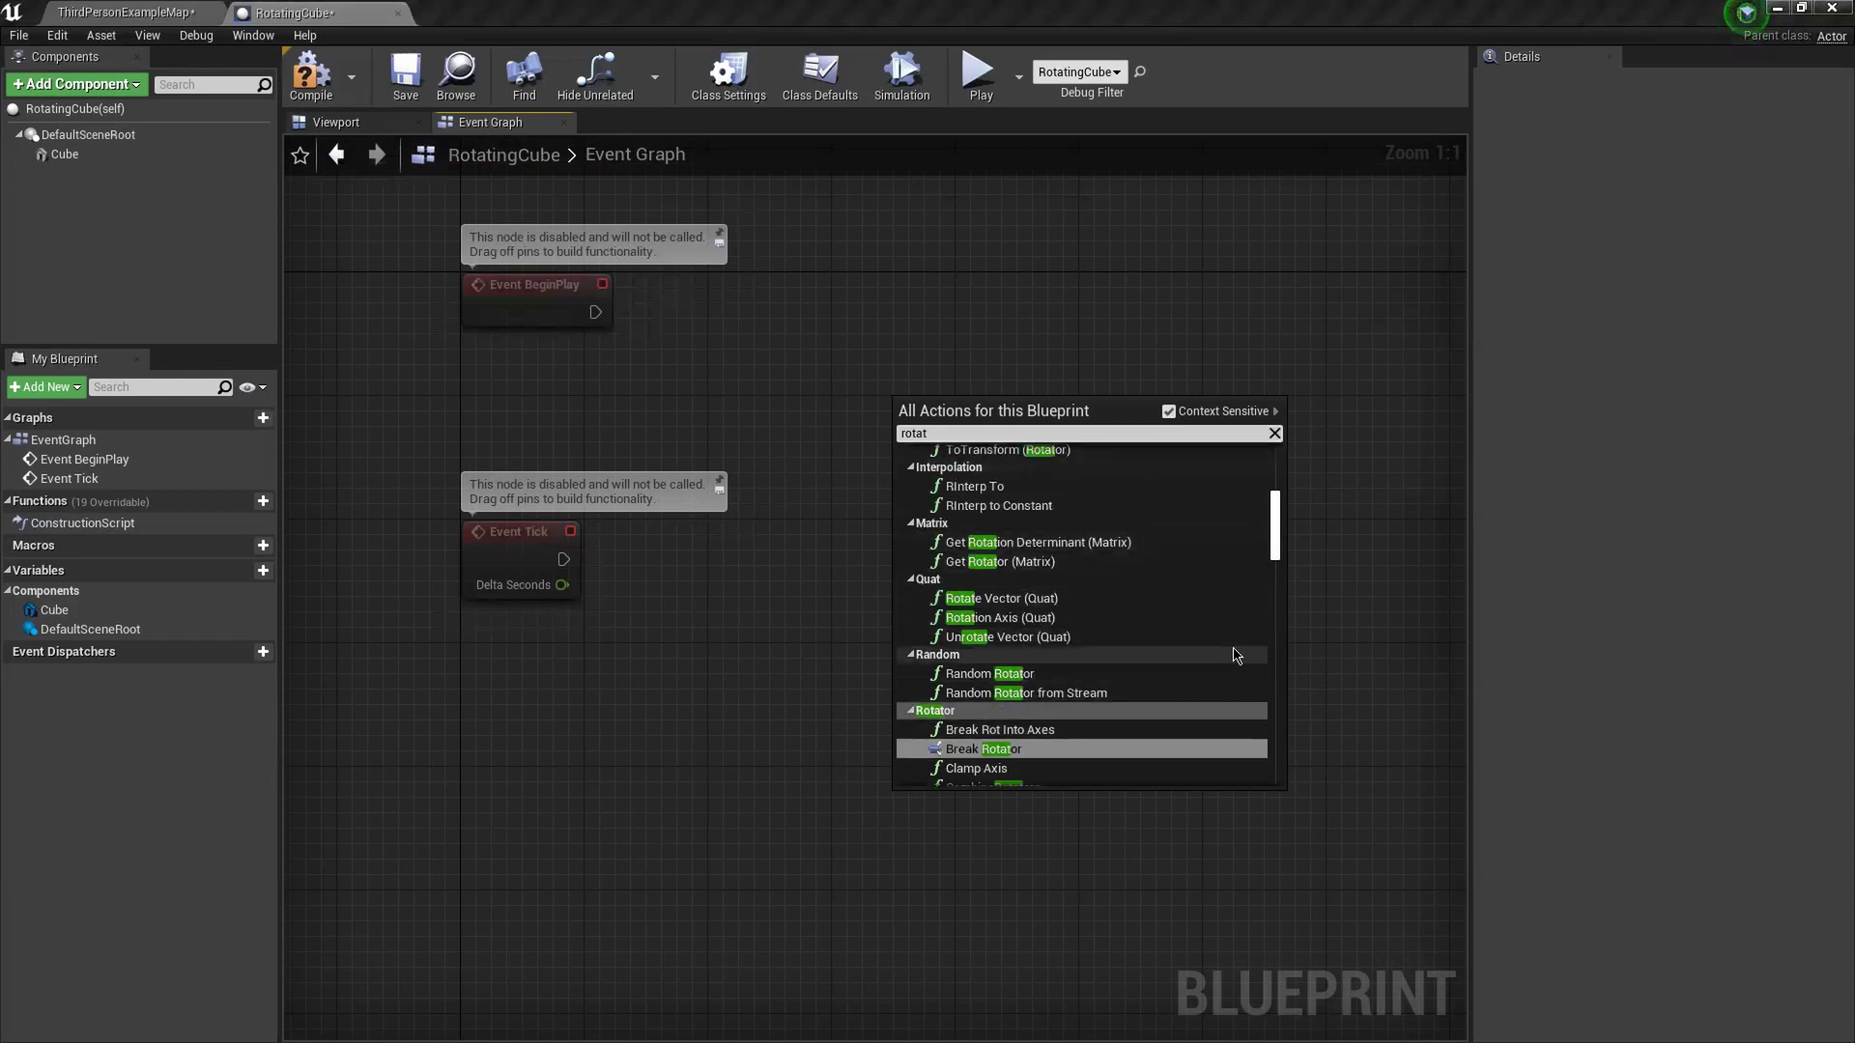
scroll(1208, 667, "up", 2)
left_click_drag(1276, 528, 1289, 622)
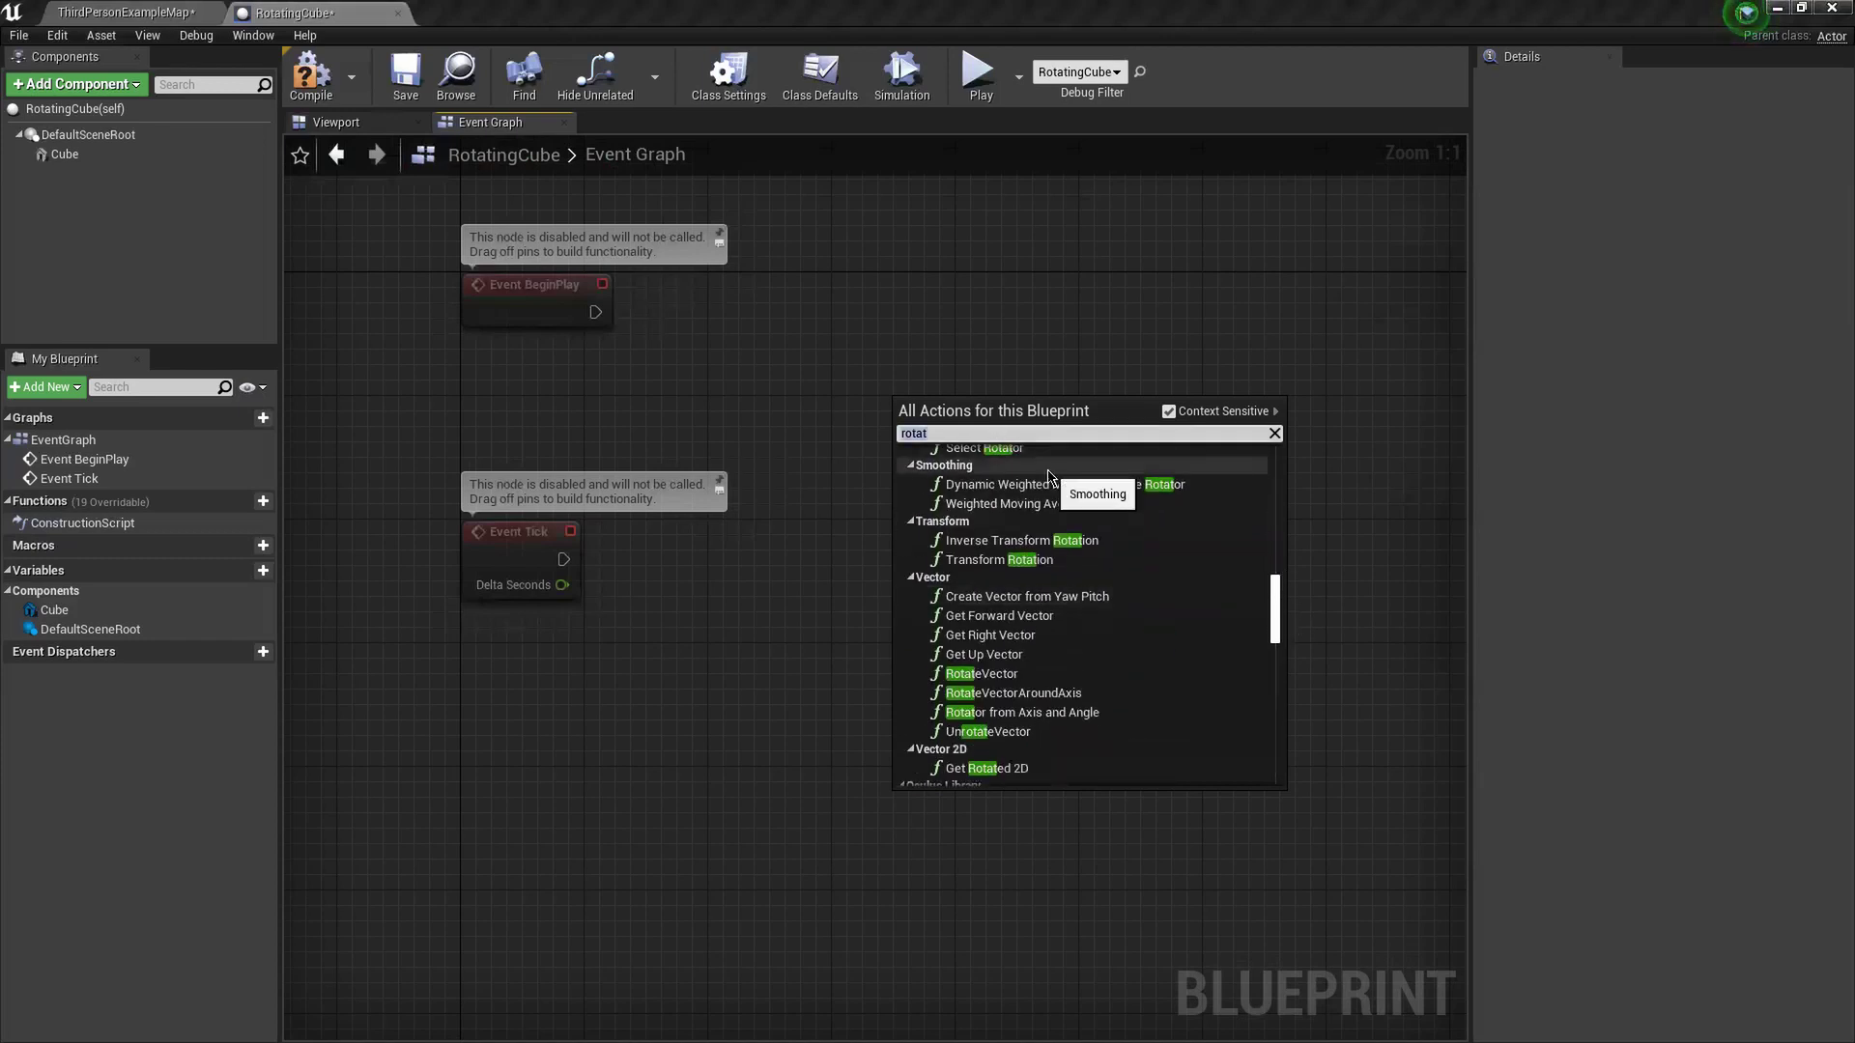
- Search the available actions for "rotate" and look through the rotation functions without adding a node
type("e a")
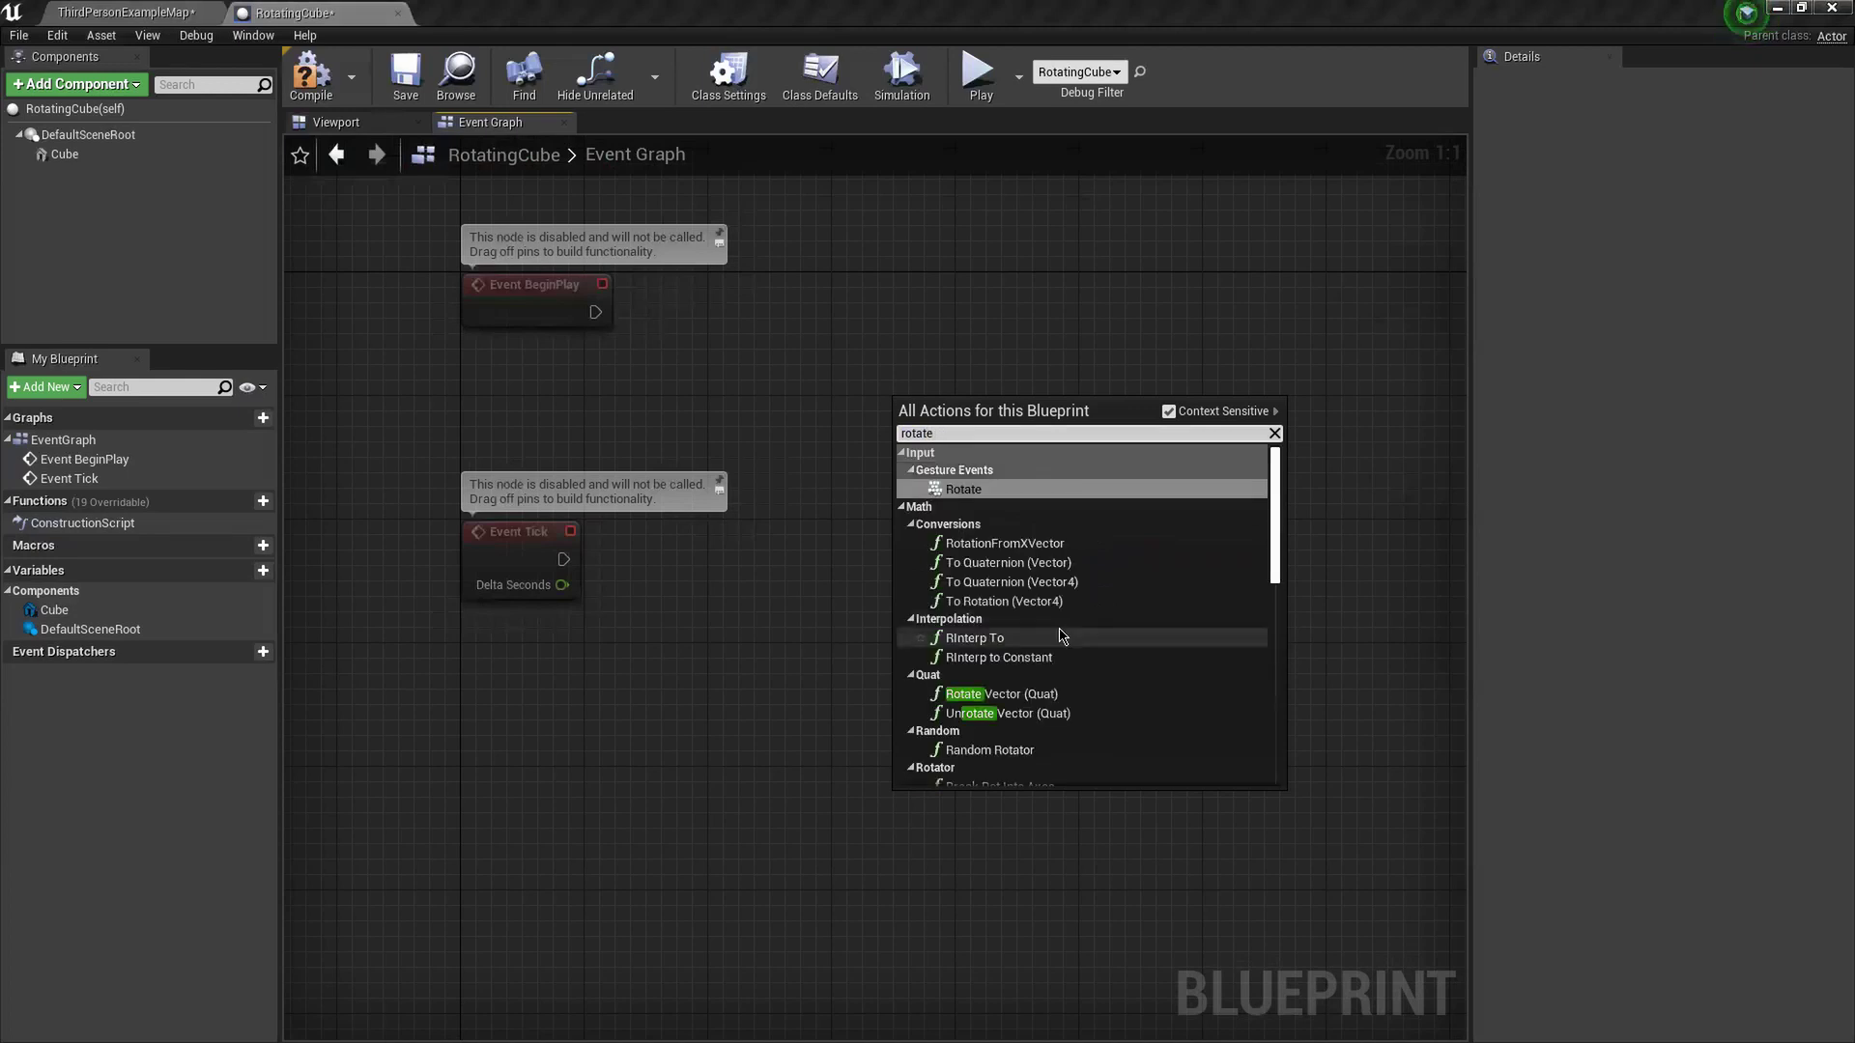
scroll(1059, 619, "down", 5)
scroll(1060, 633, "down", 5)
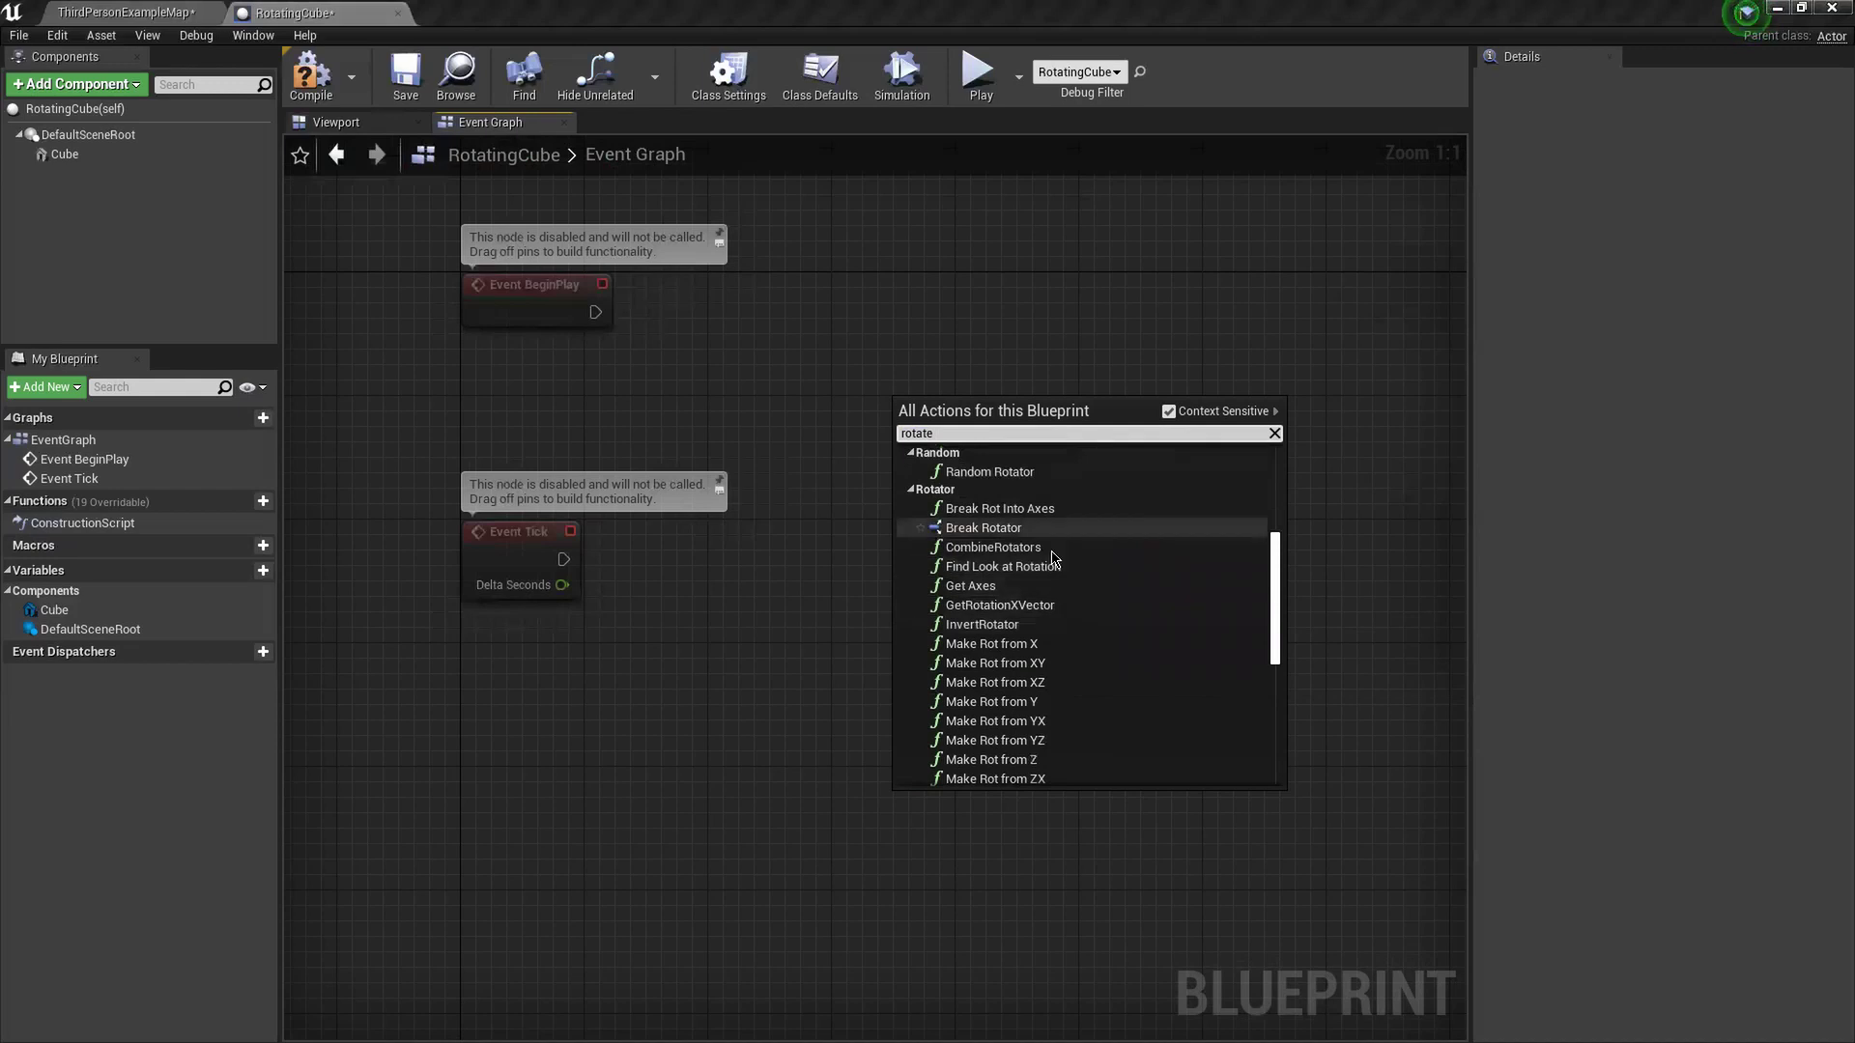
scroll(1048, 620, "down", 5)
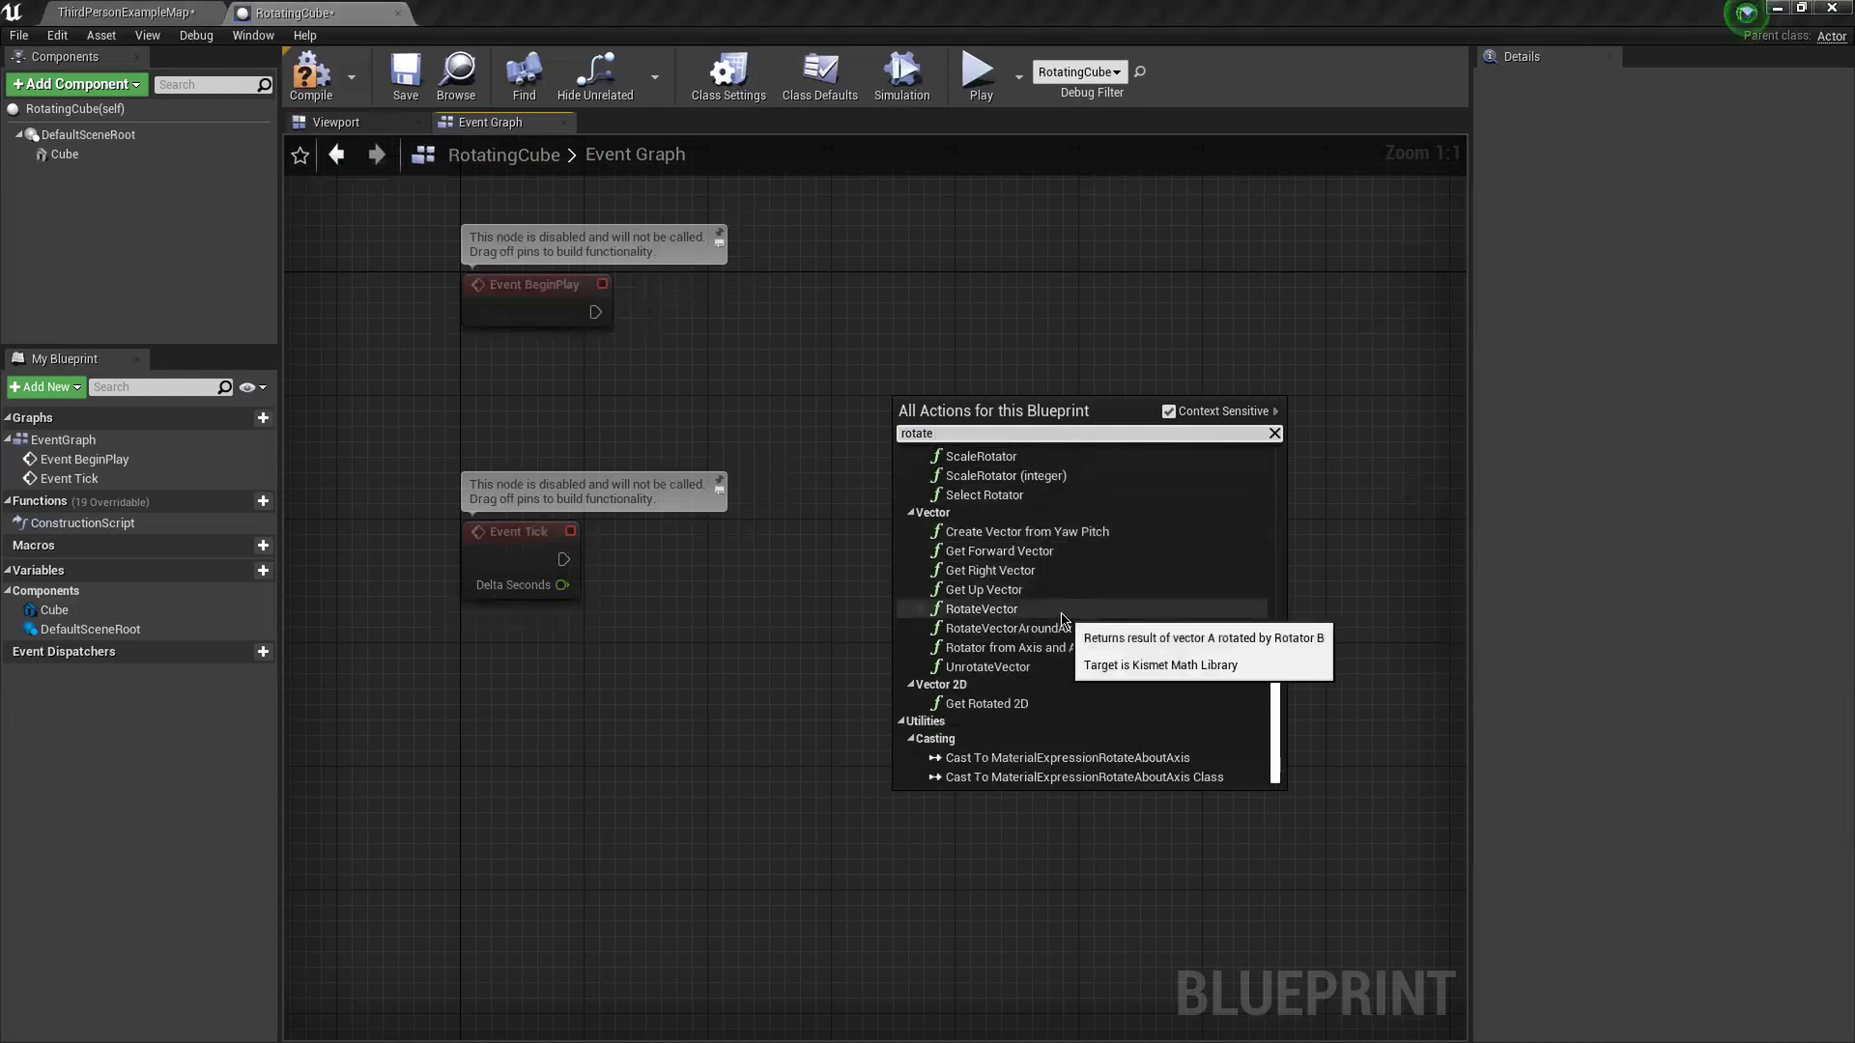
scroll(1050, 610, "up", 5)
scroll(1049, 610, "down", 3)
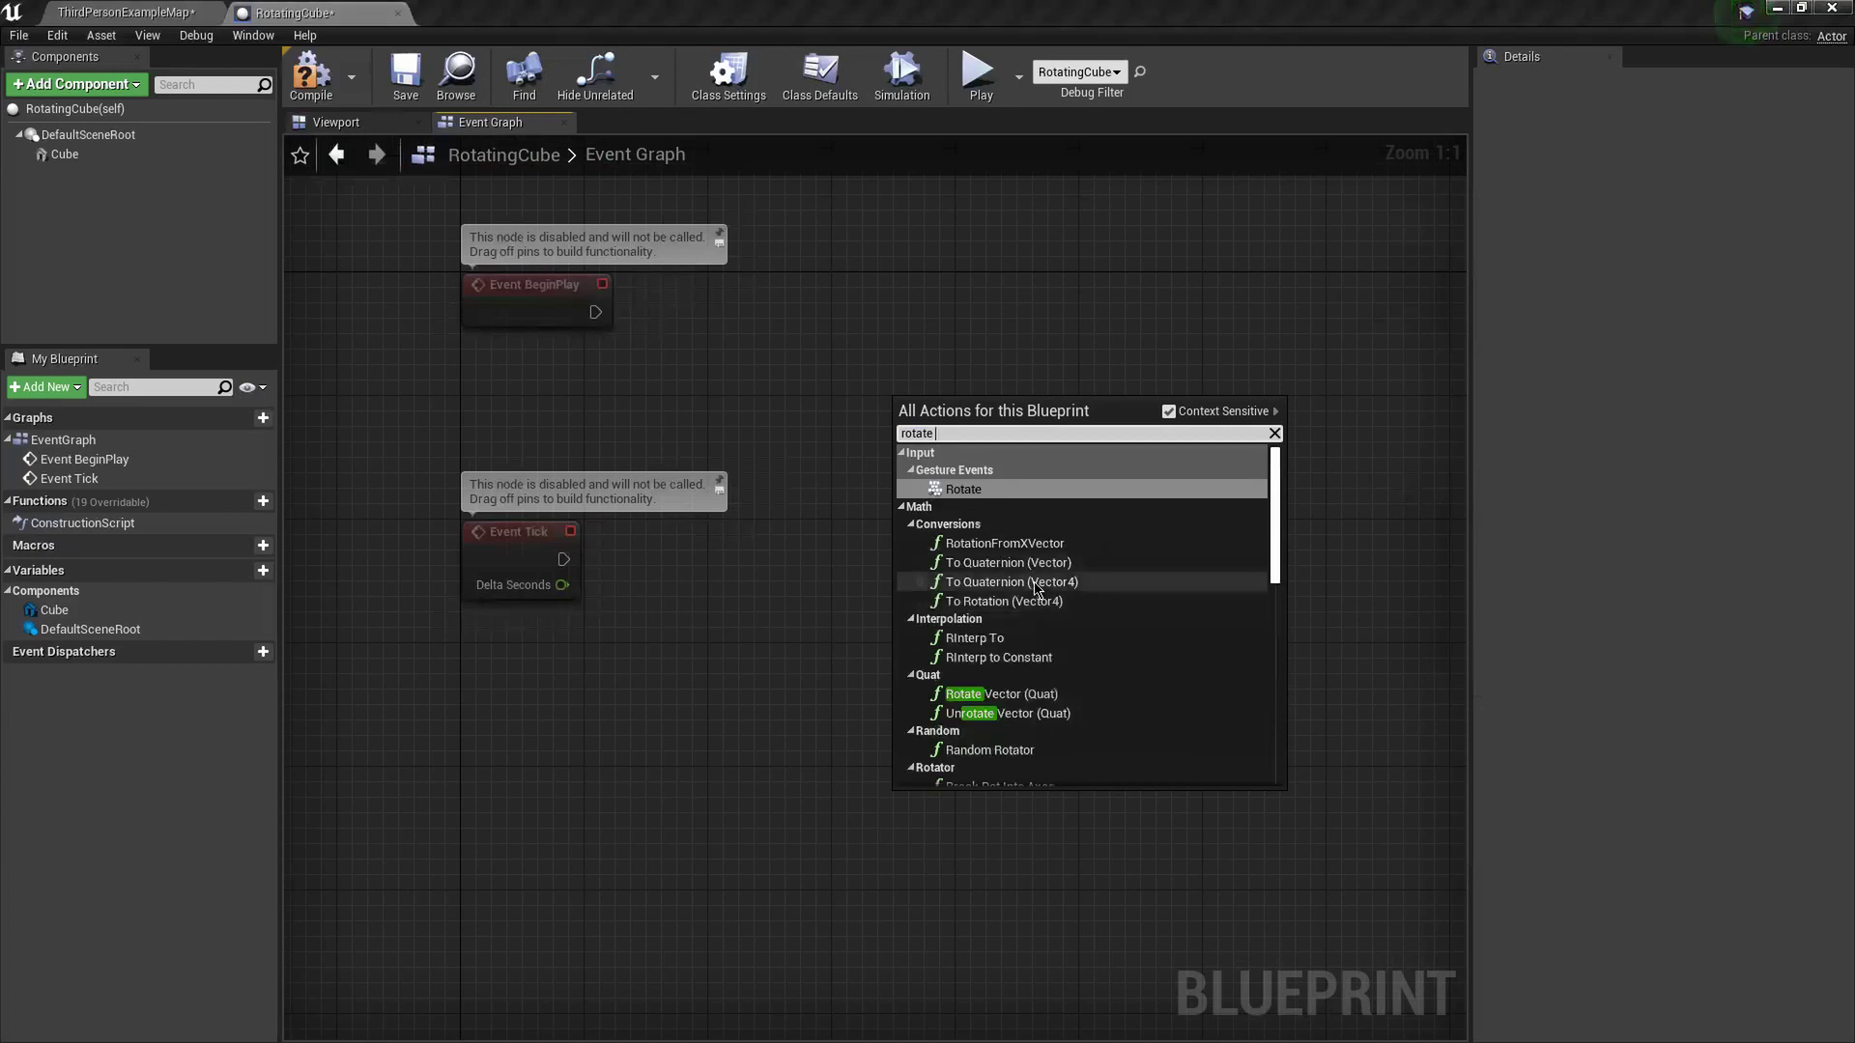
left_click(865, 585)
- Place a reference to the Cube component in the Event Graph, between Event BeginPlay and Event Tick
left_click_drag(89, 613, 757, 559)
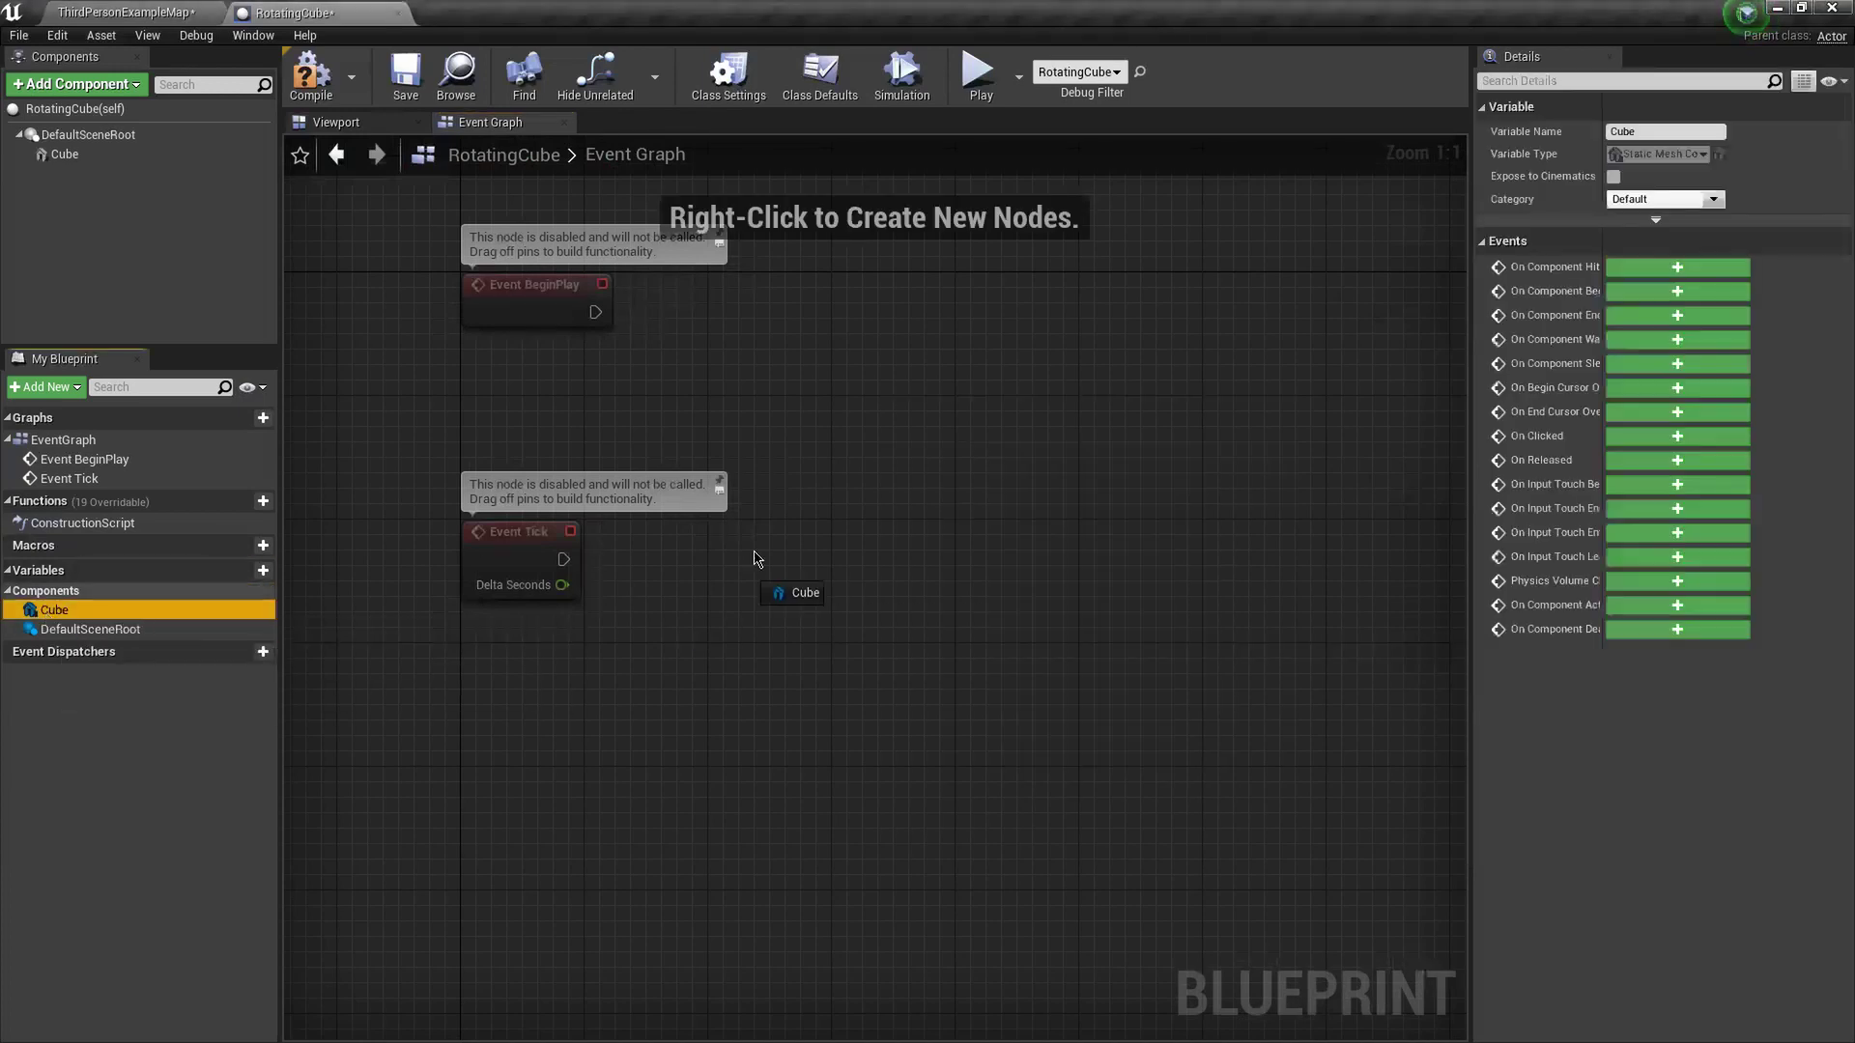
left_click_drag(683, 407, 844, 610)
left_click(715, 427)
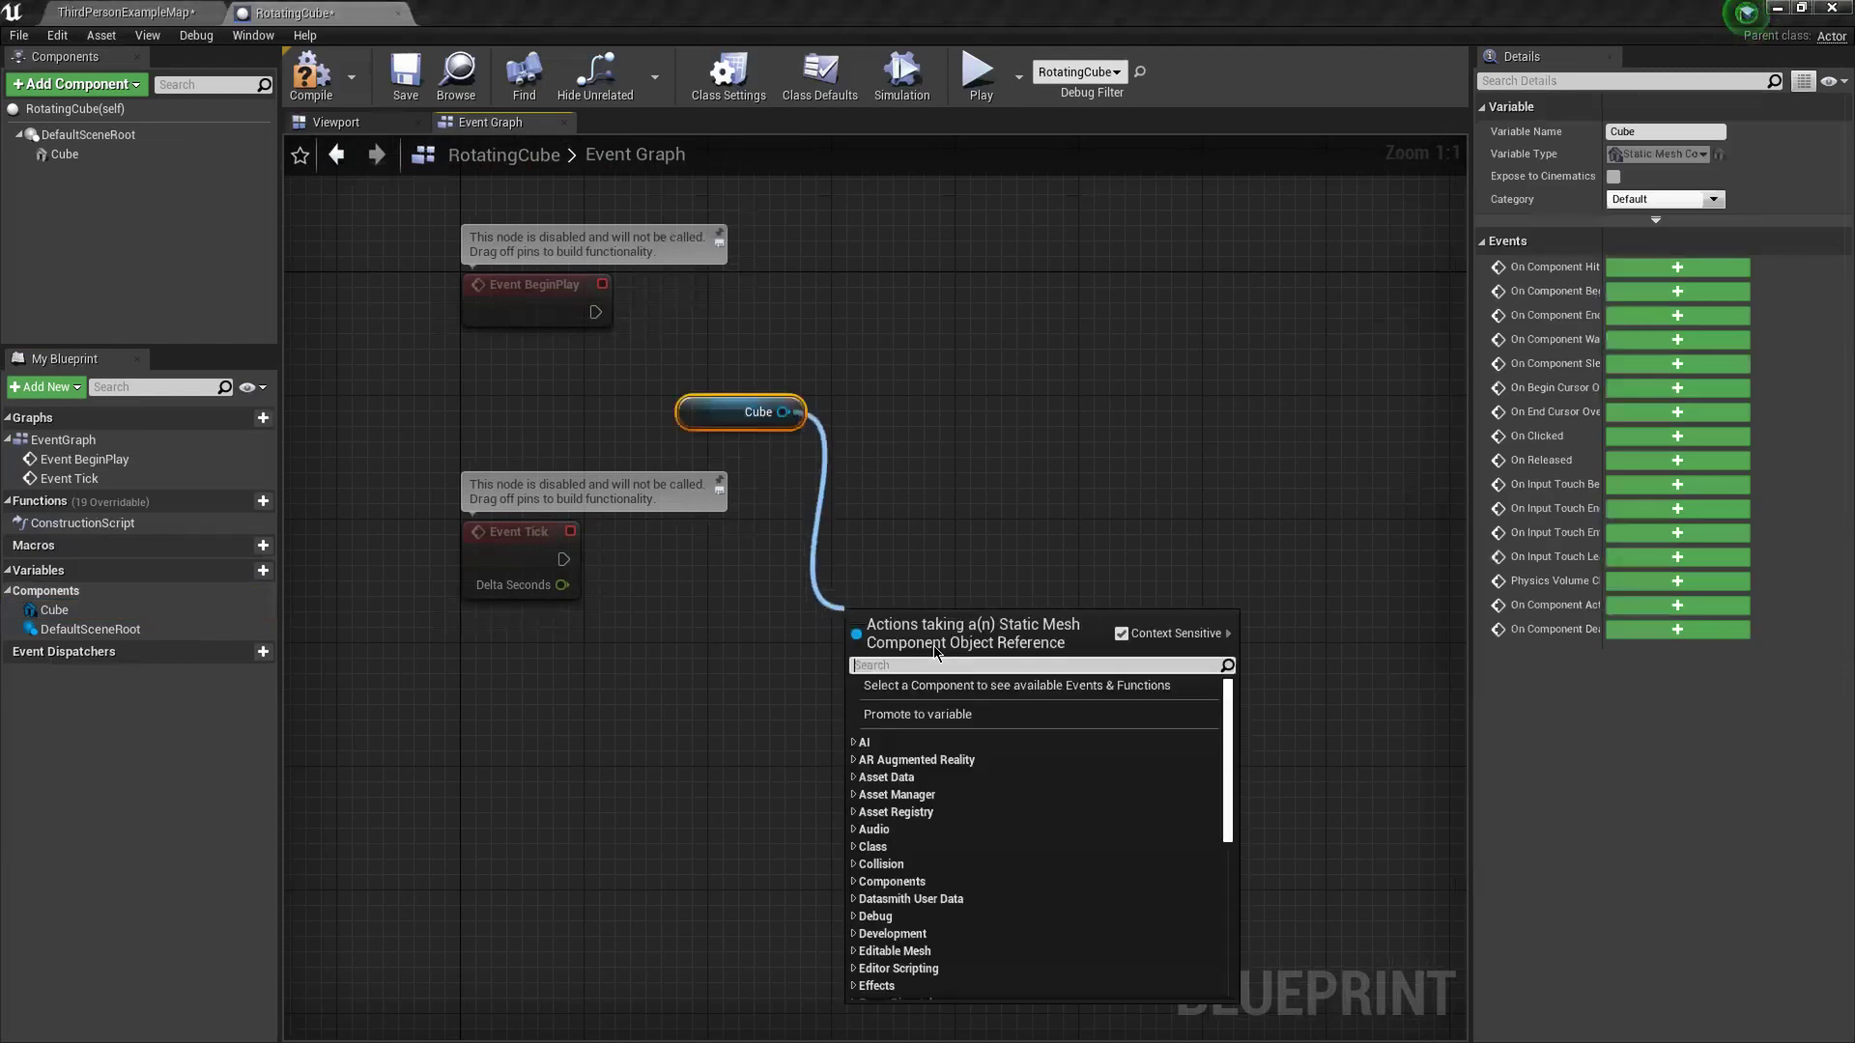
left_click(927, 438)
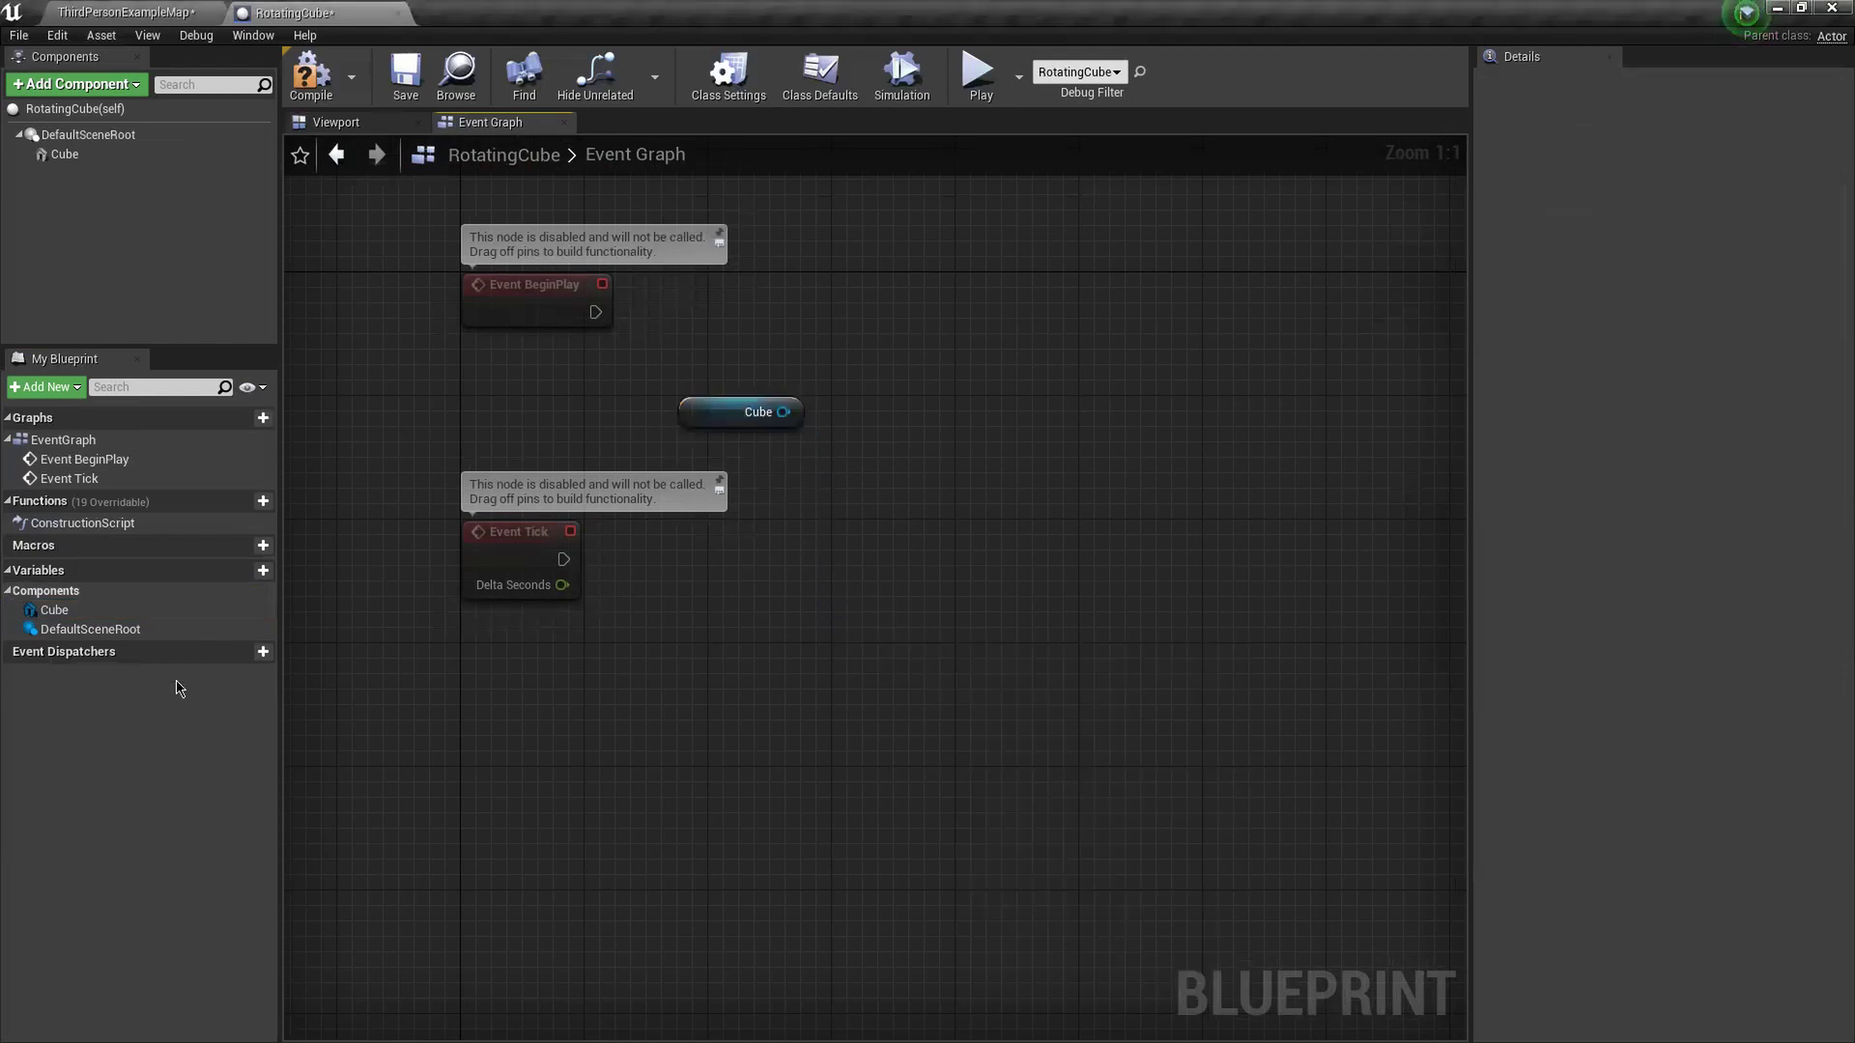
left_click_drag(65, 613, 765, 619)
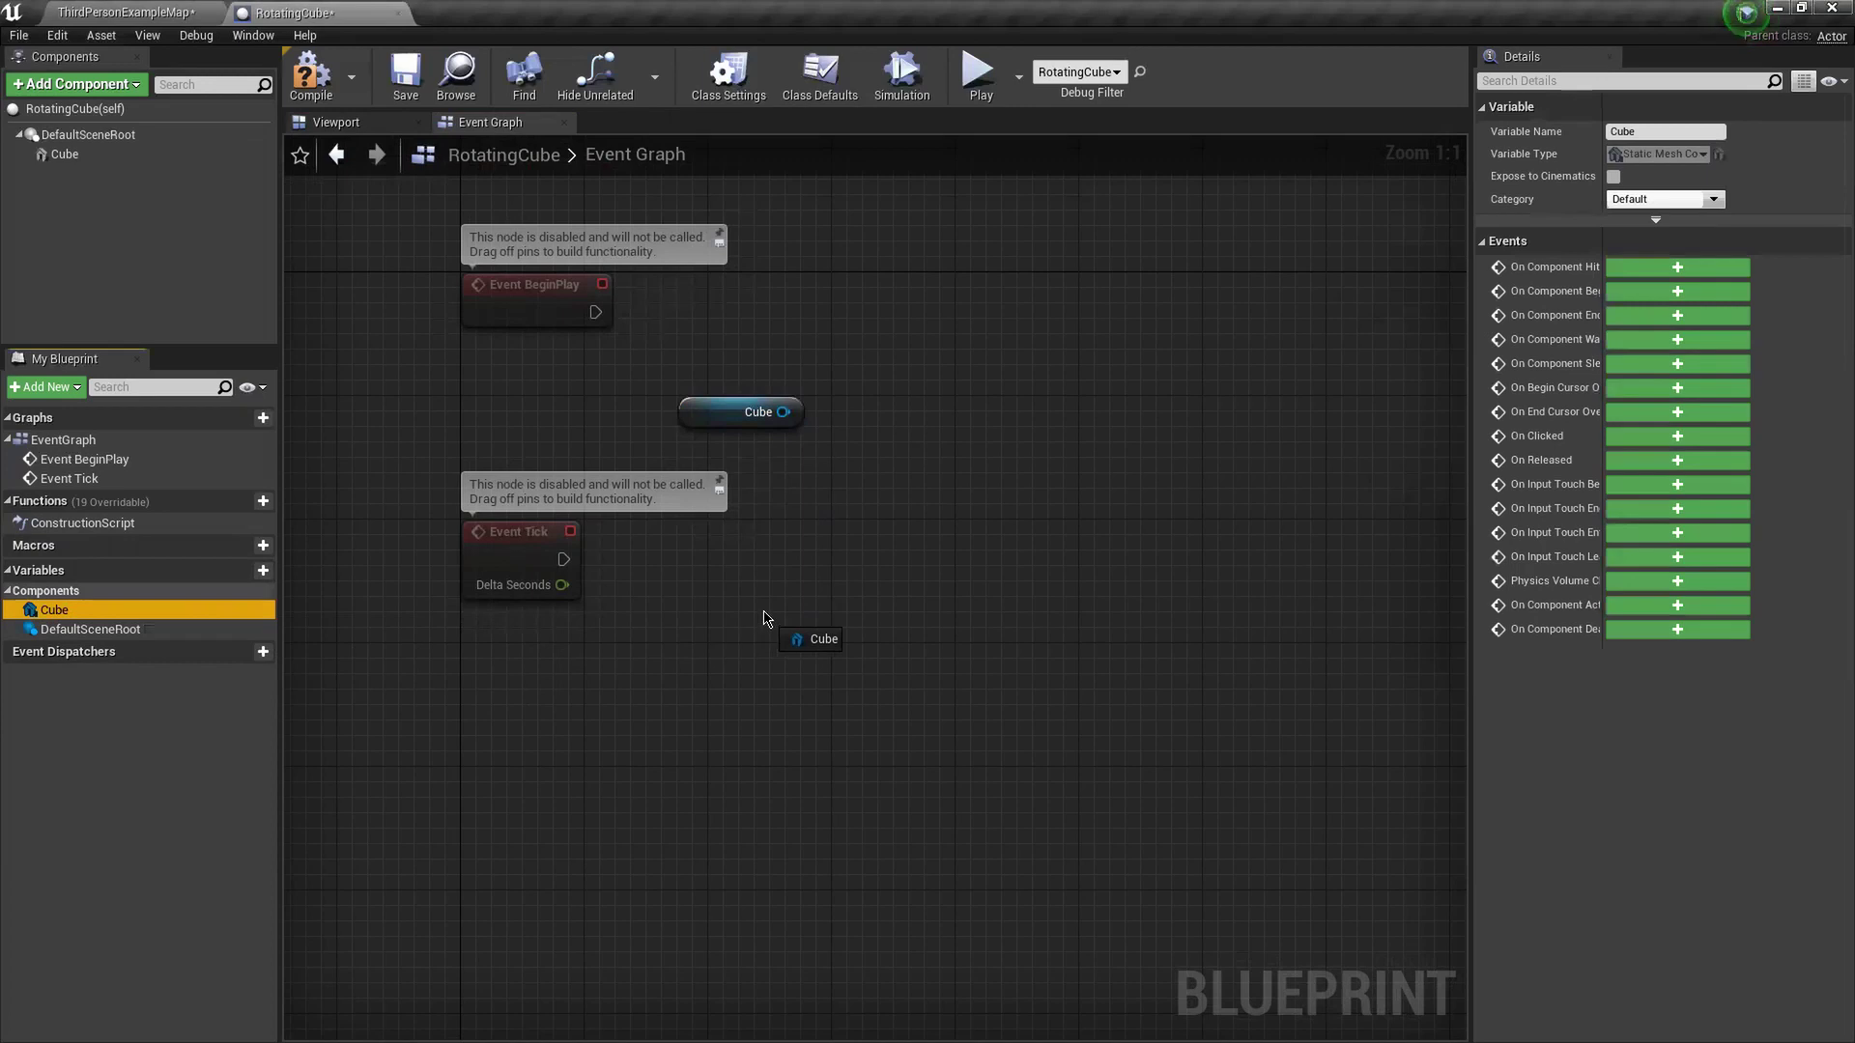
left_click_drag(205, 628, 83, 615)
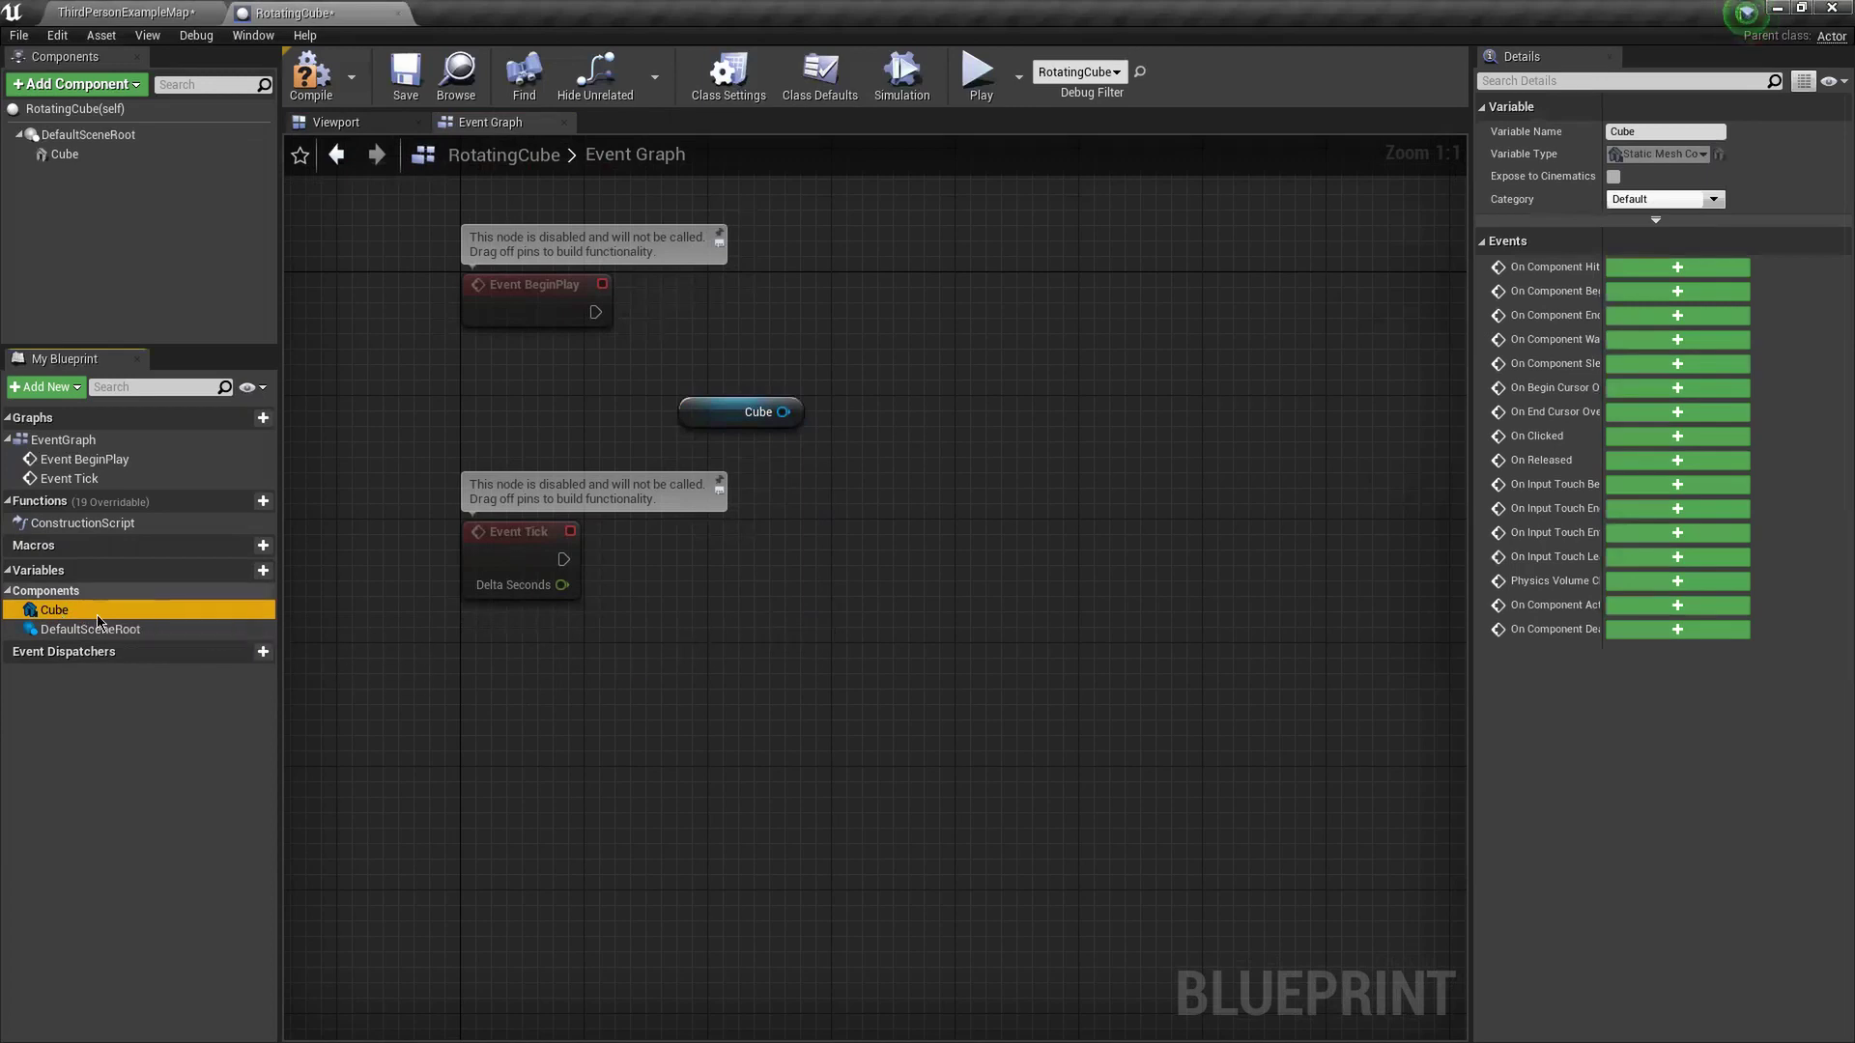
left_click(851, 421)
left_click_drag(527, 466, 850, 843)
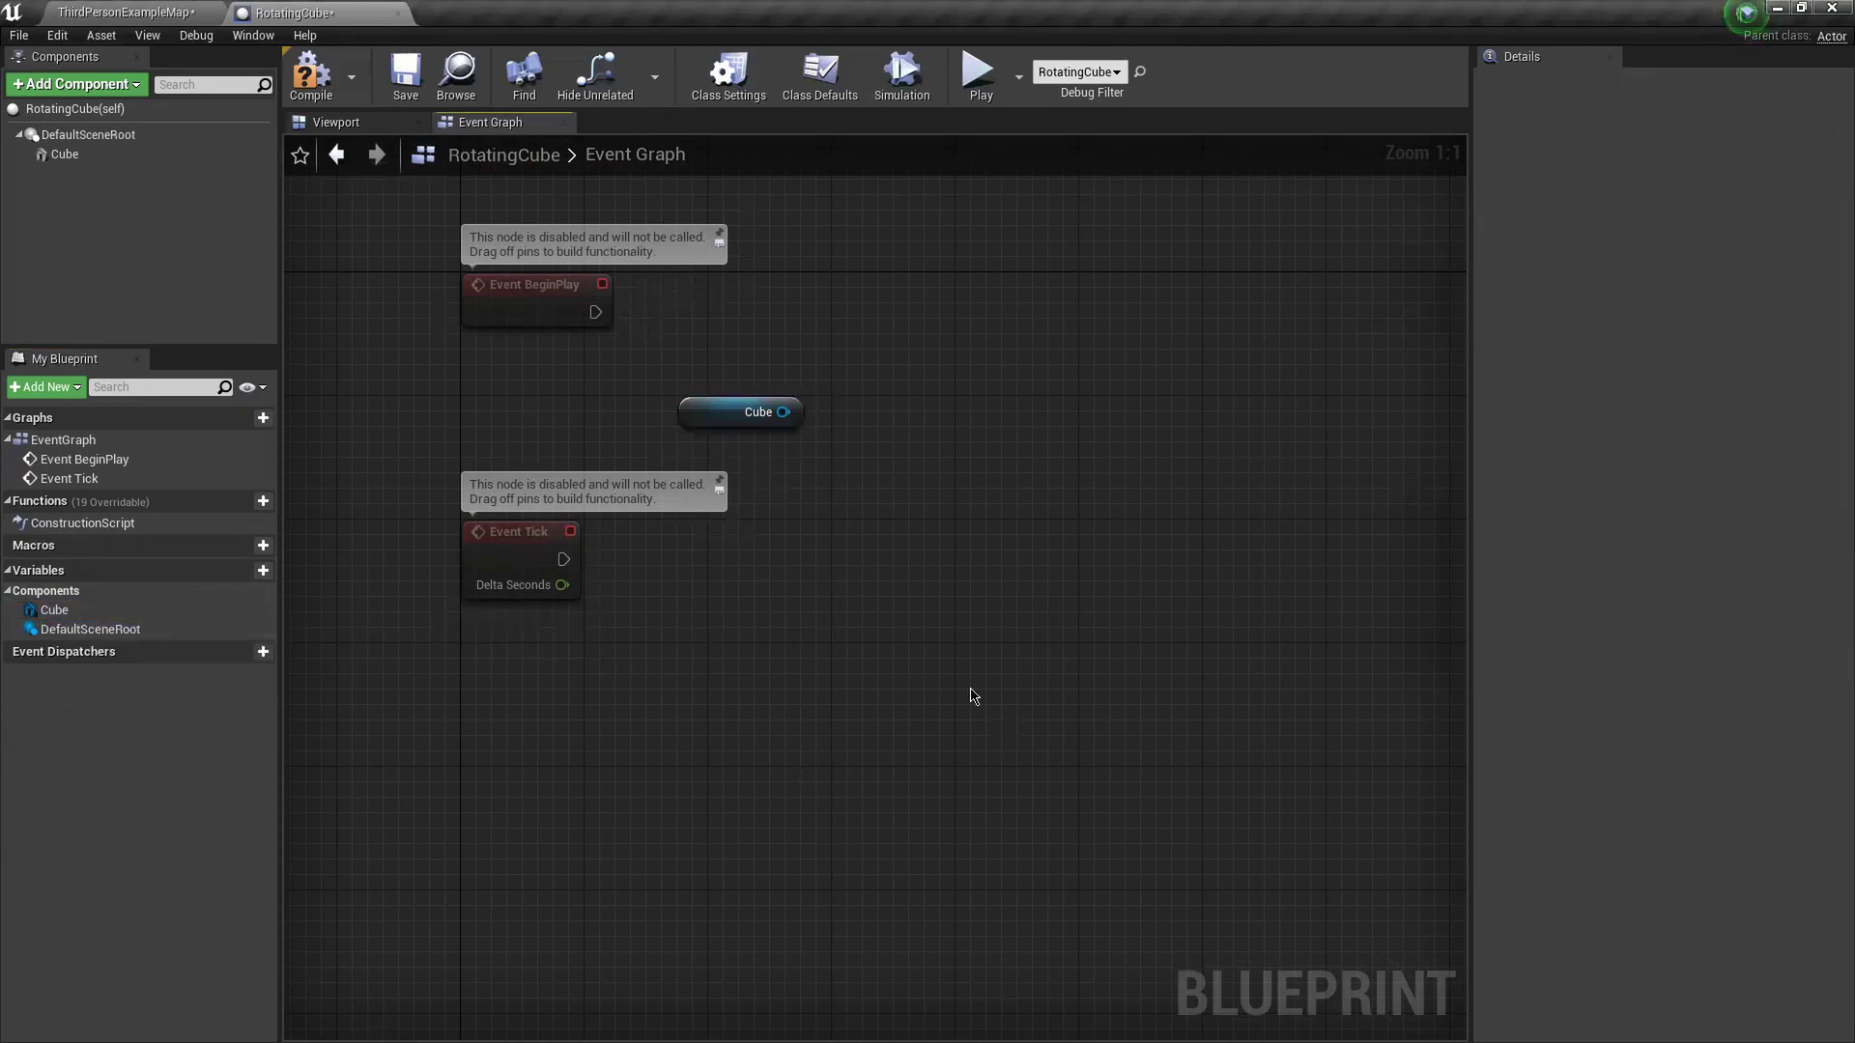
- Look through the actions offered for the Cube reference and search all of the Blueprint's actions for "cube"
left_click_drag(784, 412, 1041, 446)
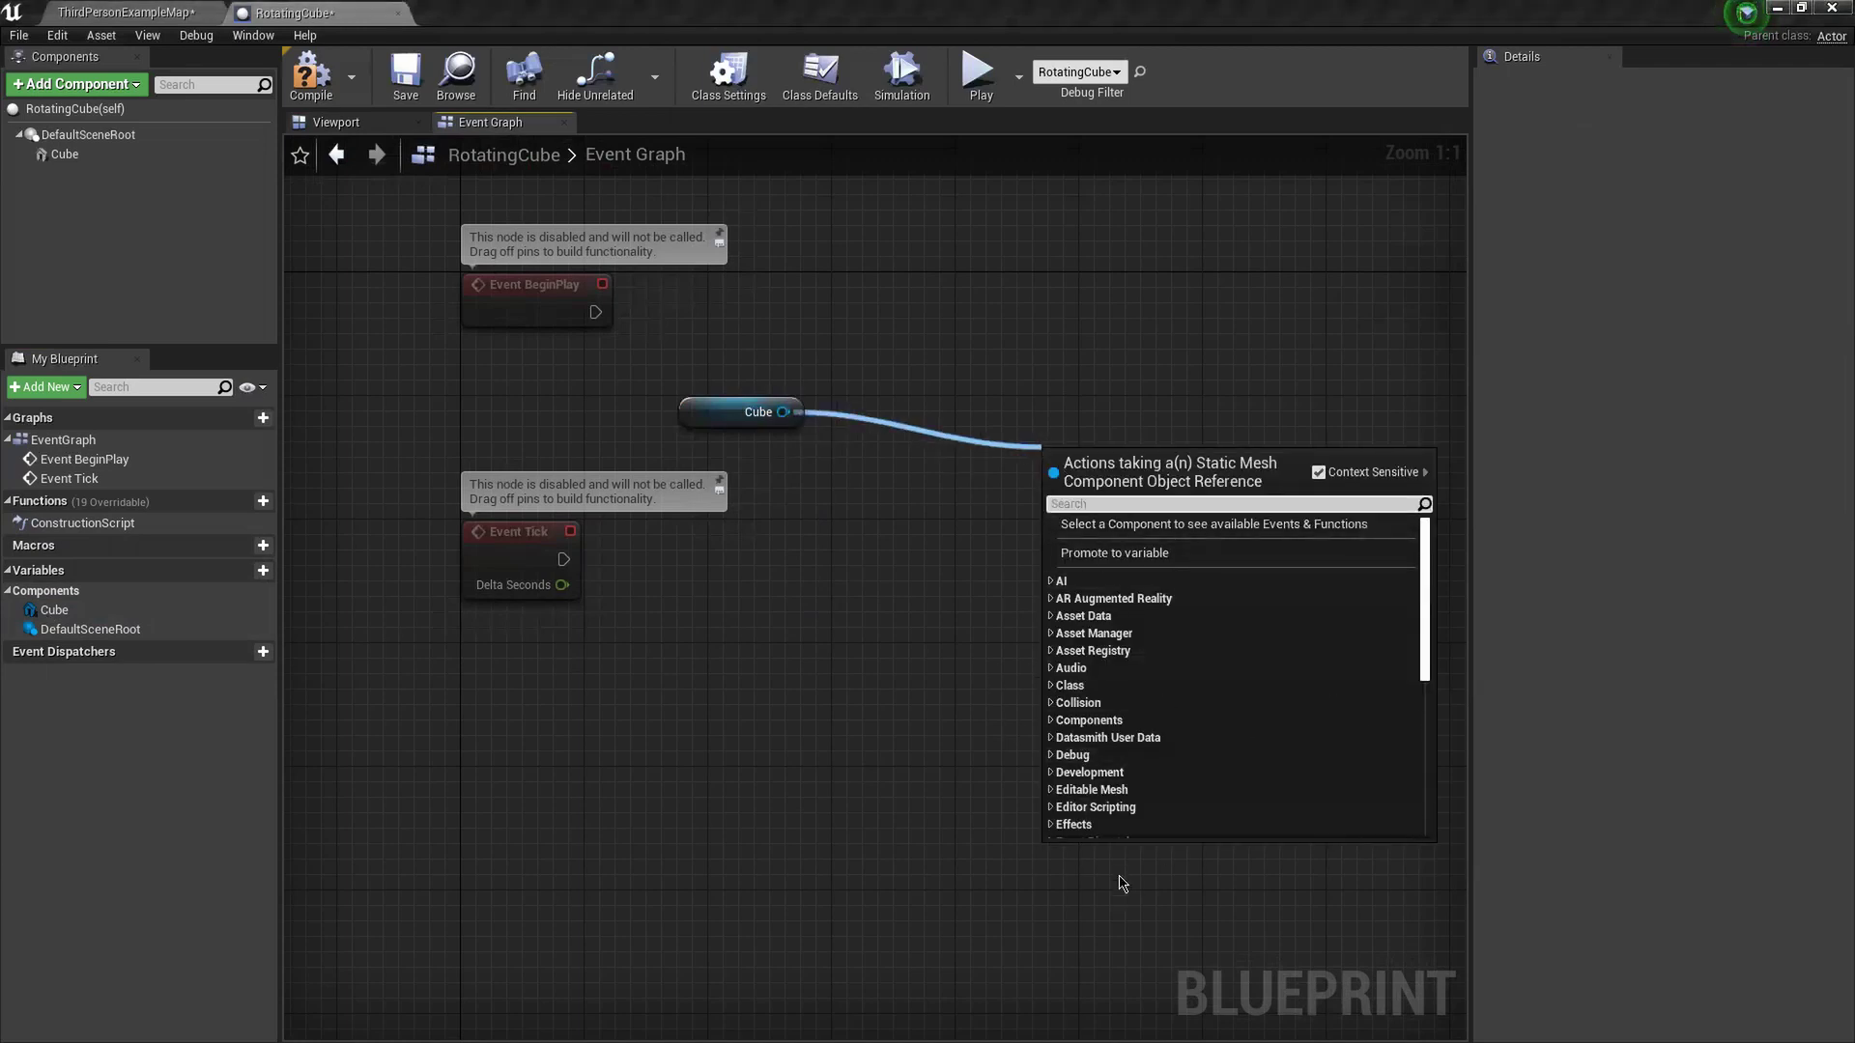
scroll(1135, 696, "down", 8)
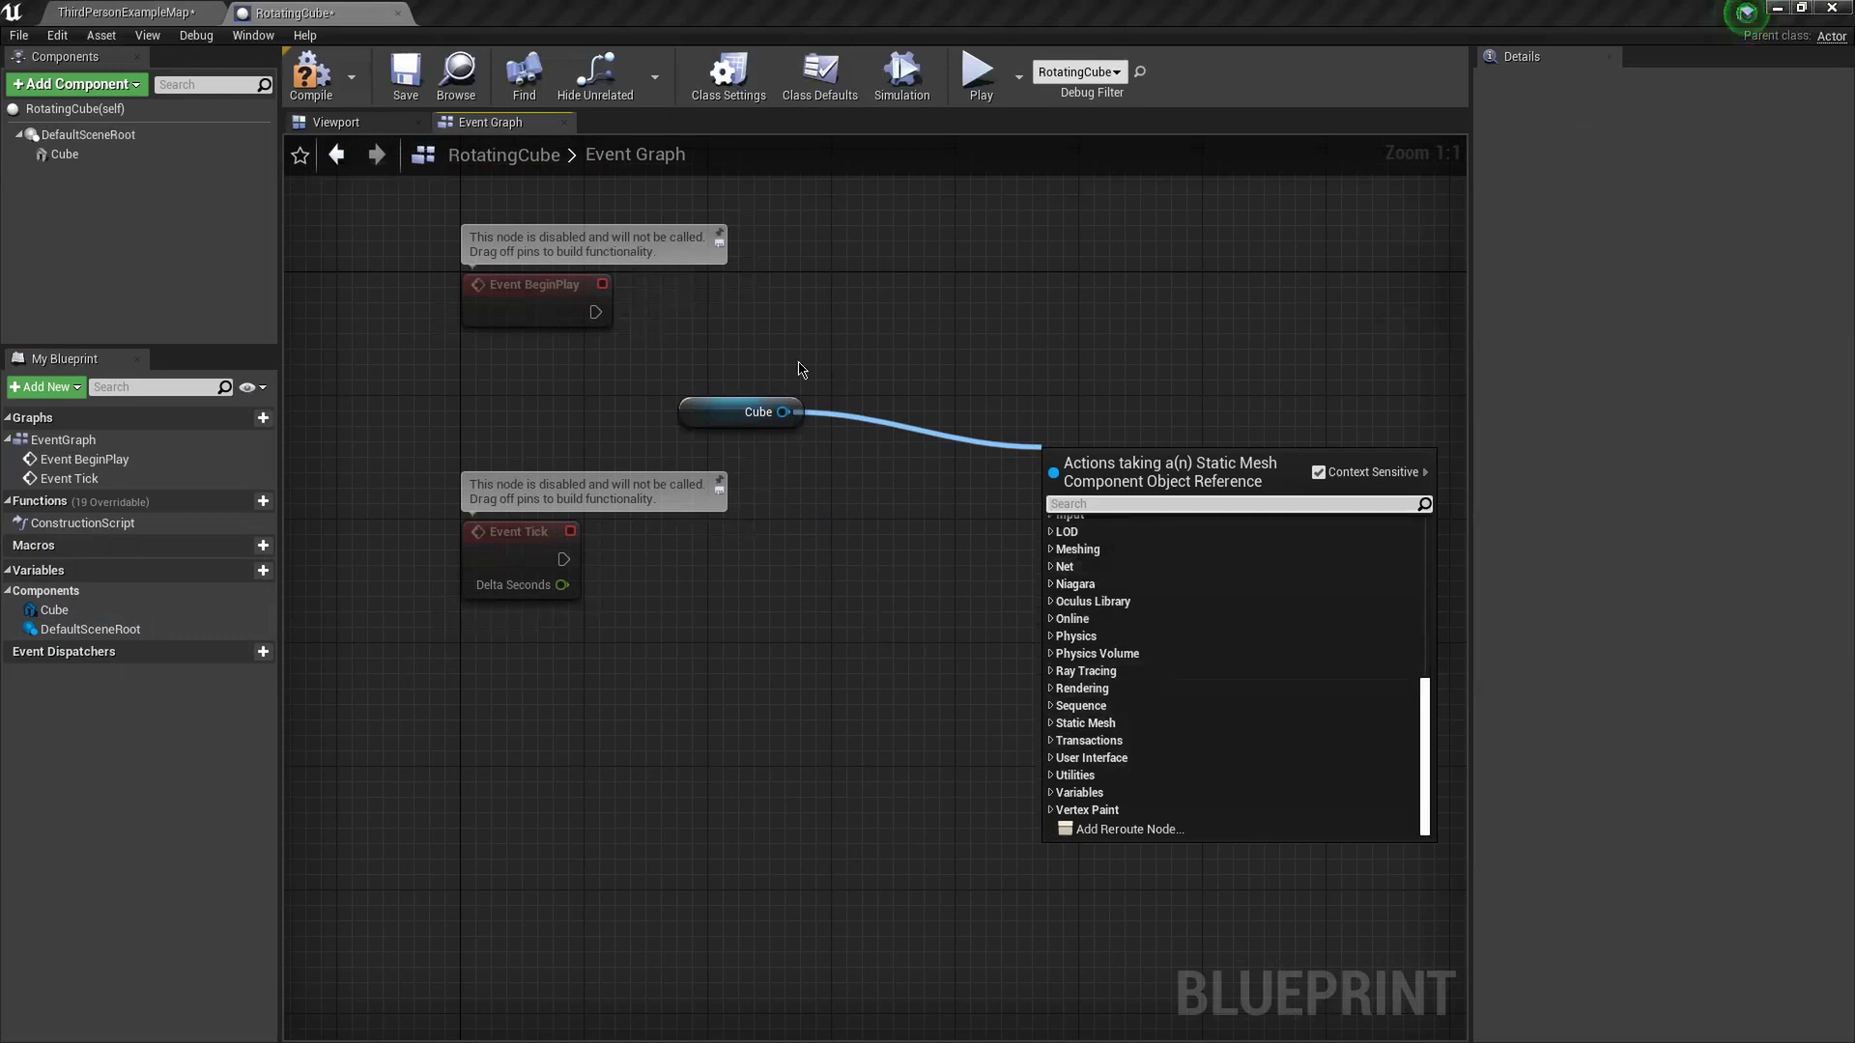
left_click(773, 561)
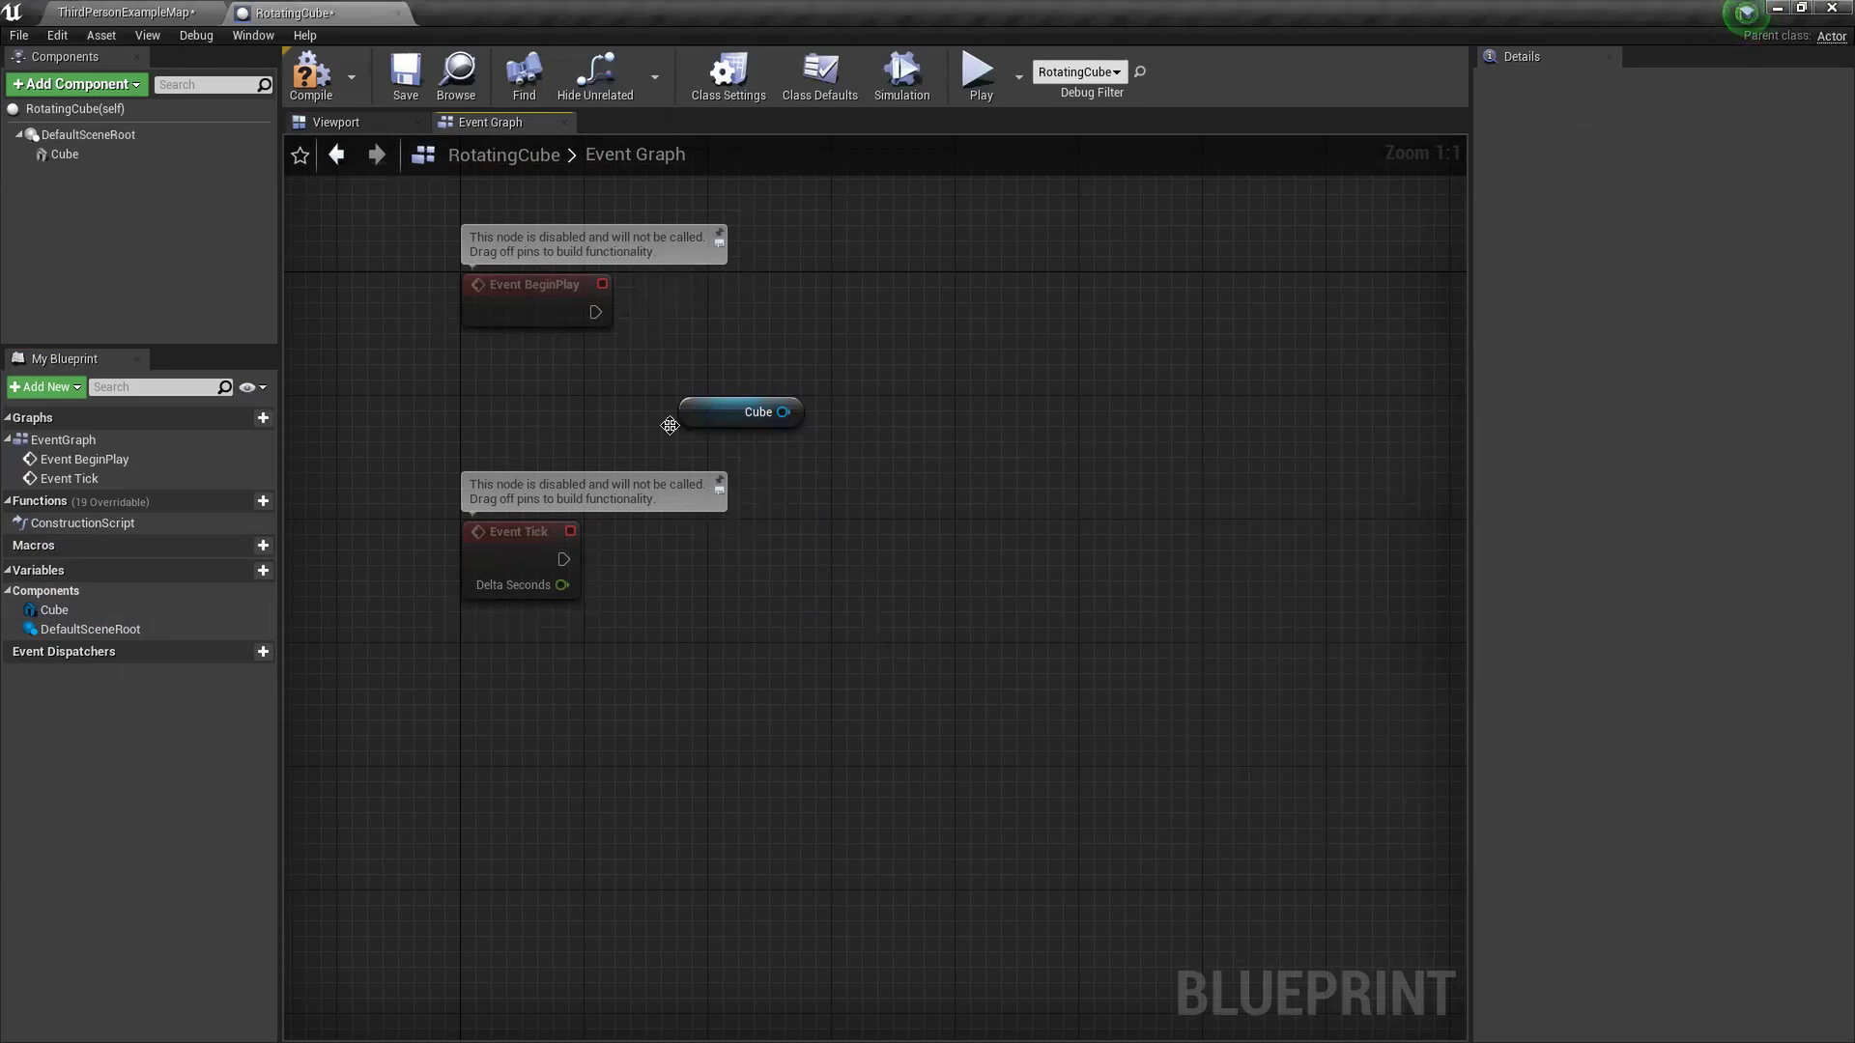
right_click(883, 532)
scroll(982, 790, "down", 10)
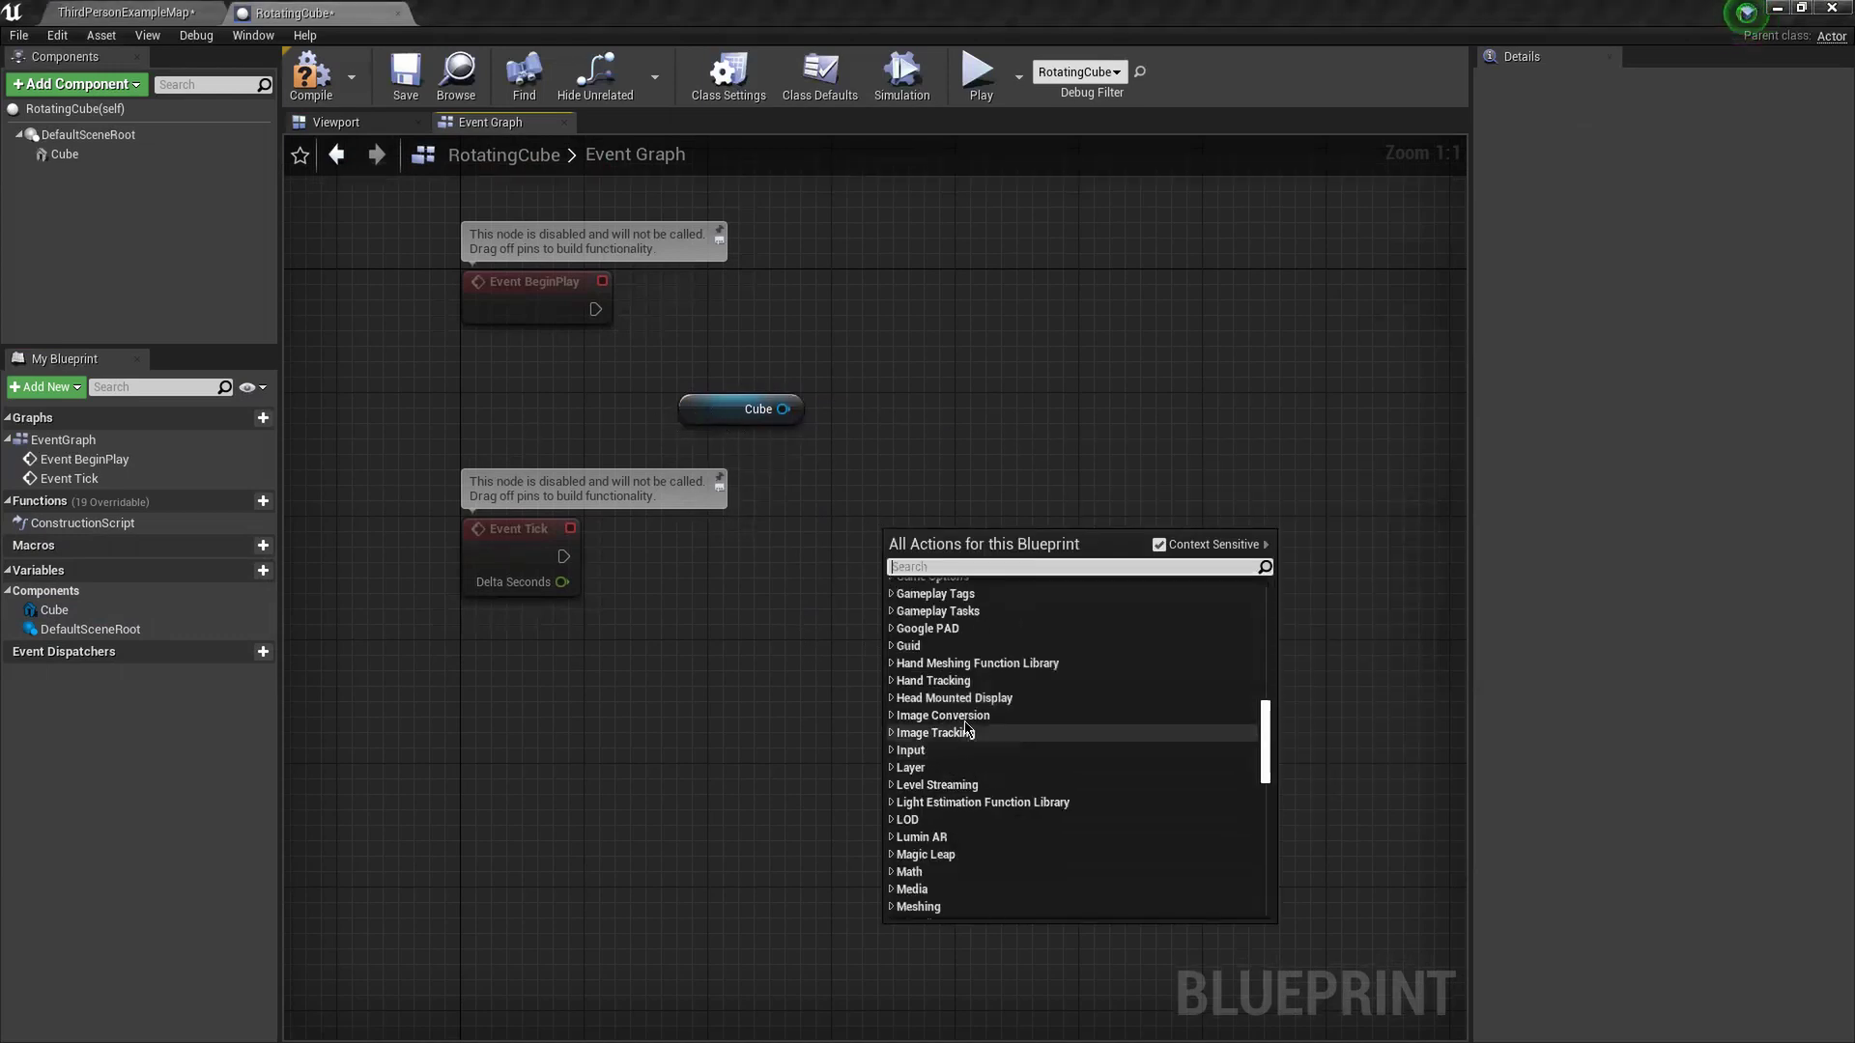
type("cuj")
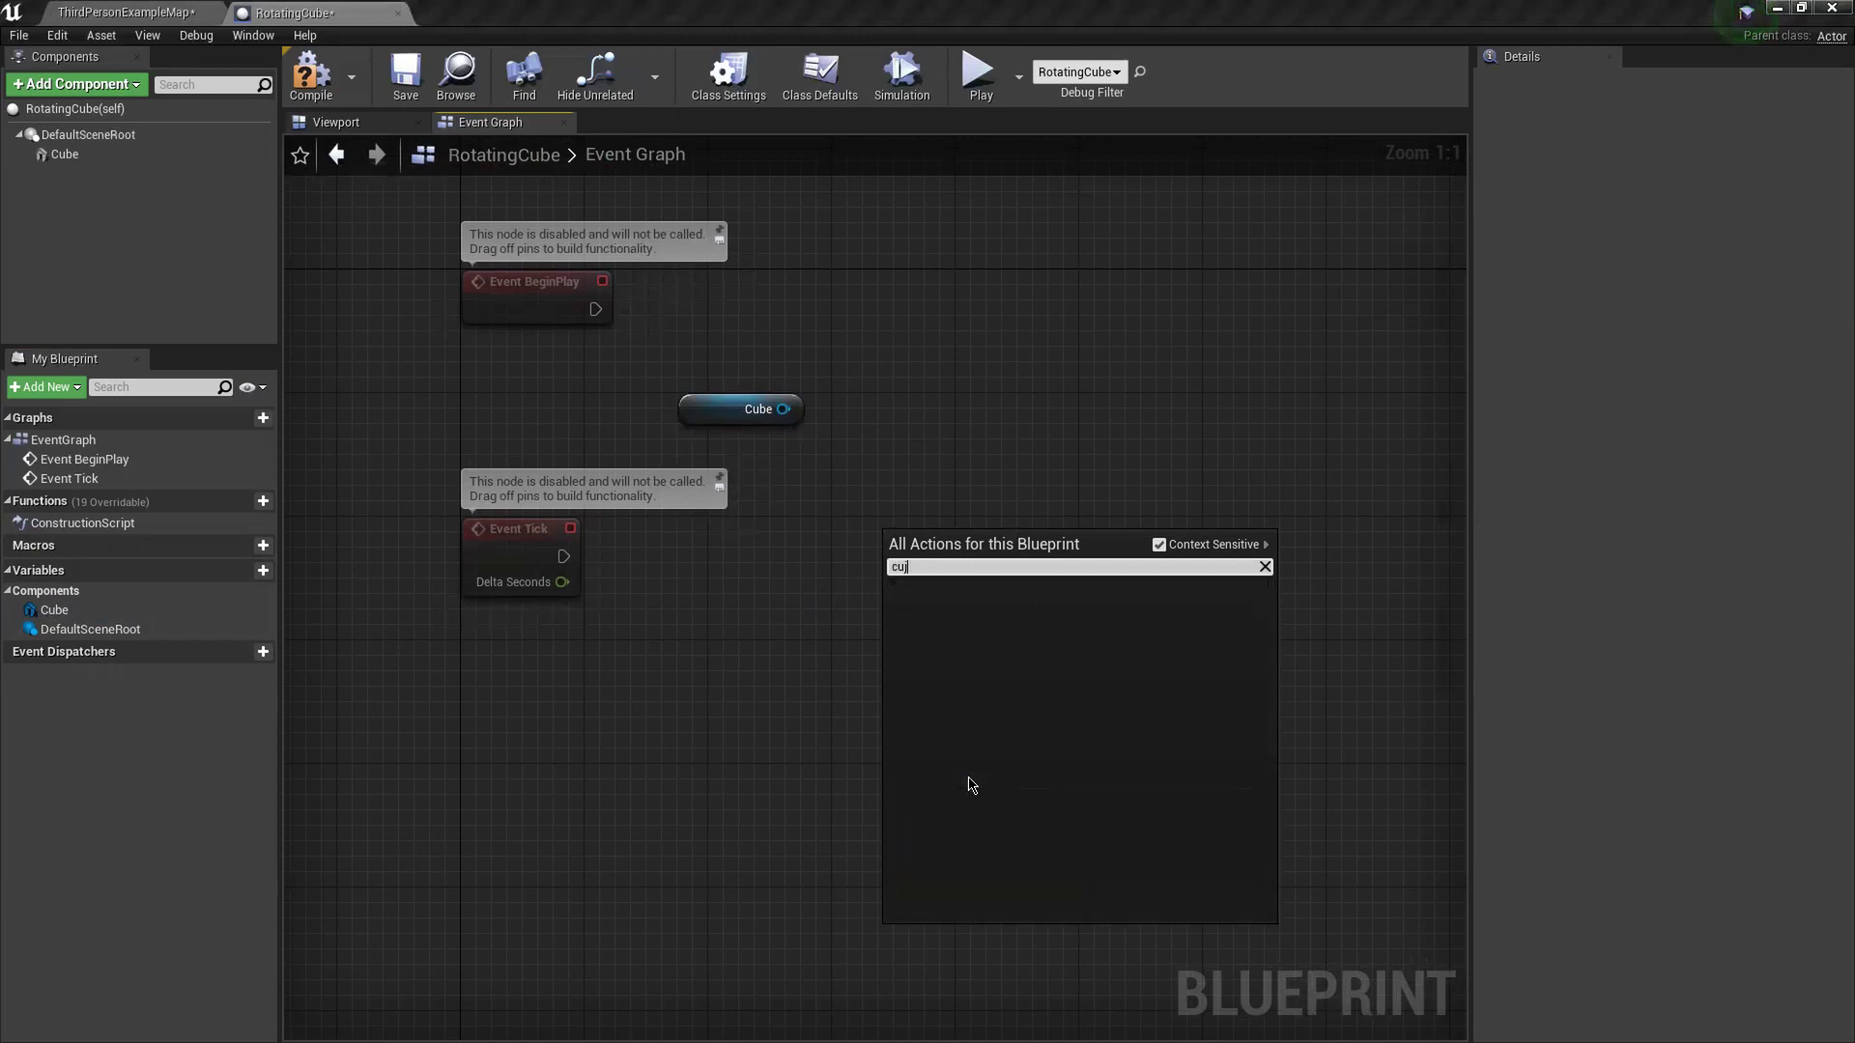
key("BackSpace")
type("be")
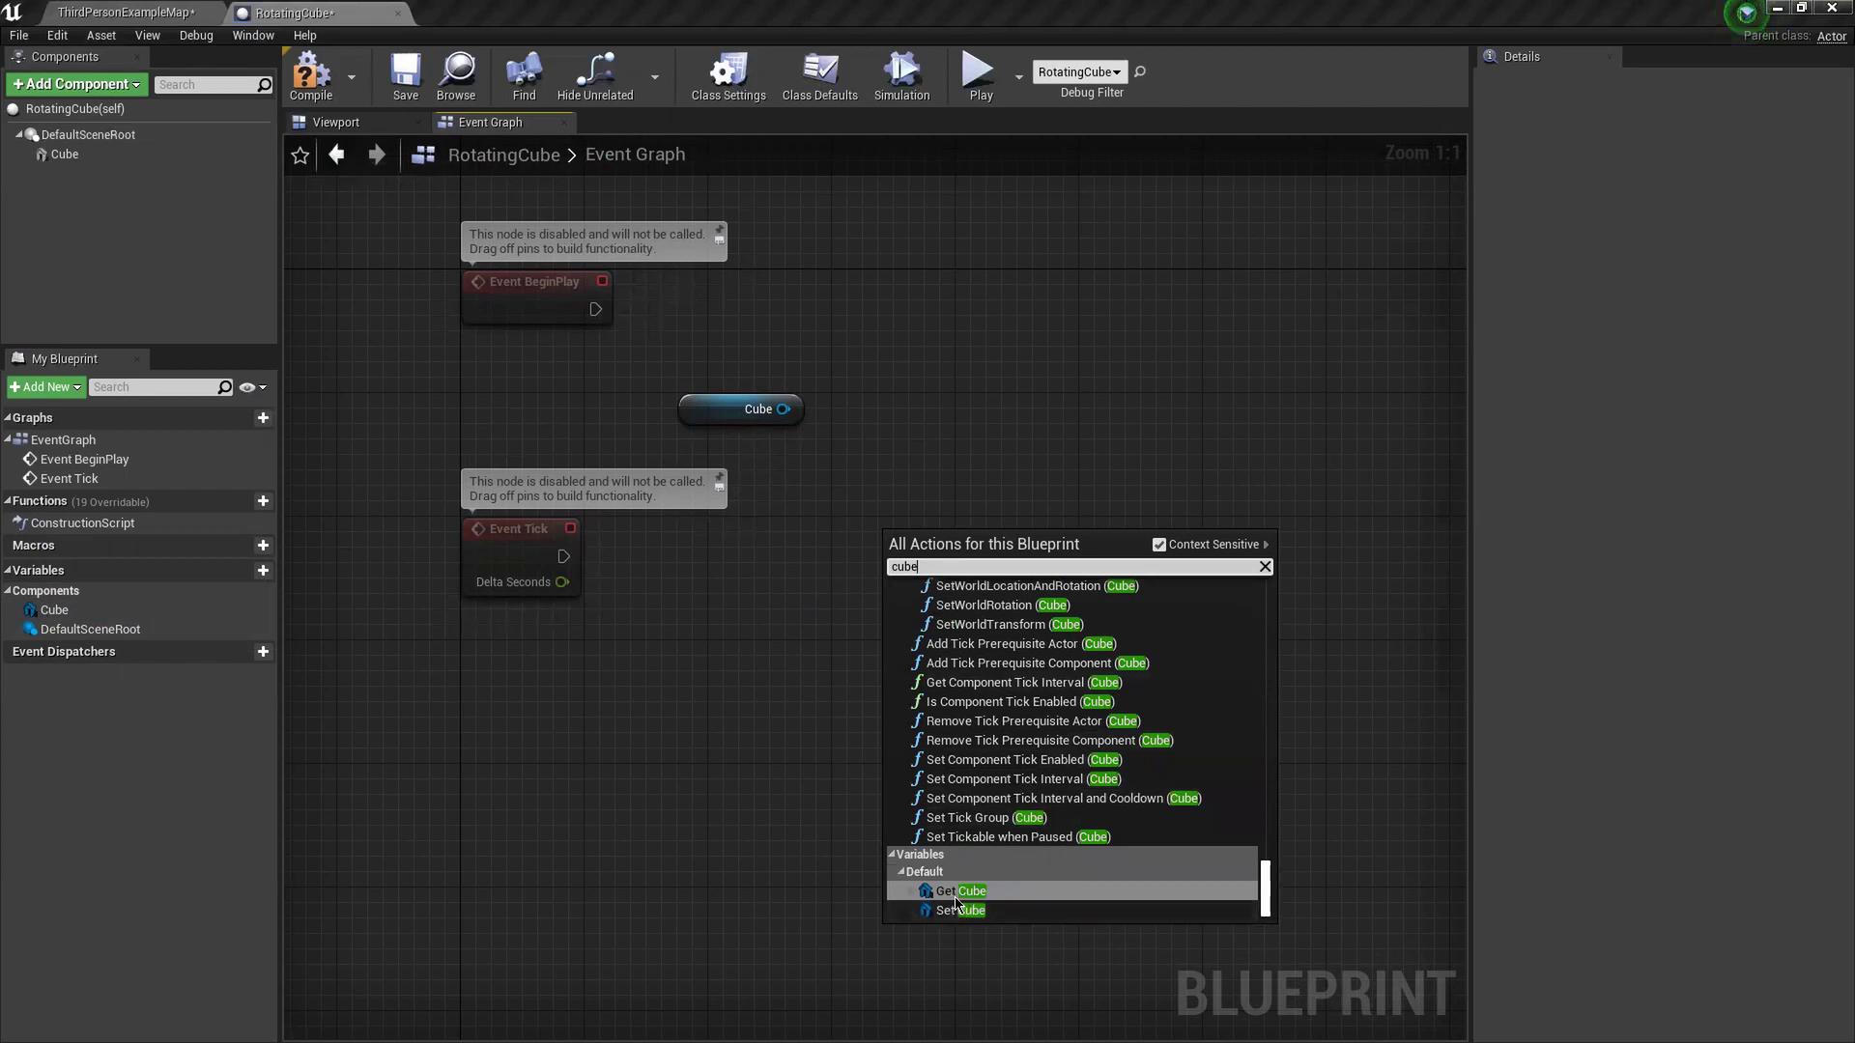
- Add an AddLocalRotation node with the Cube reference as its target
left_click(734, 406)
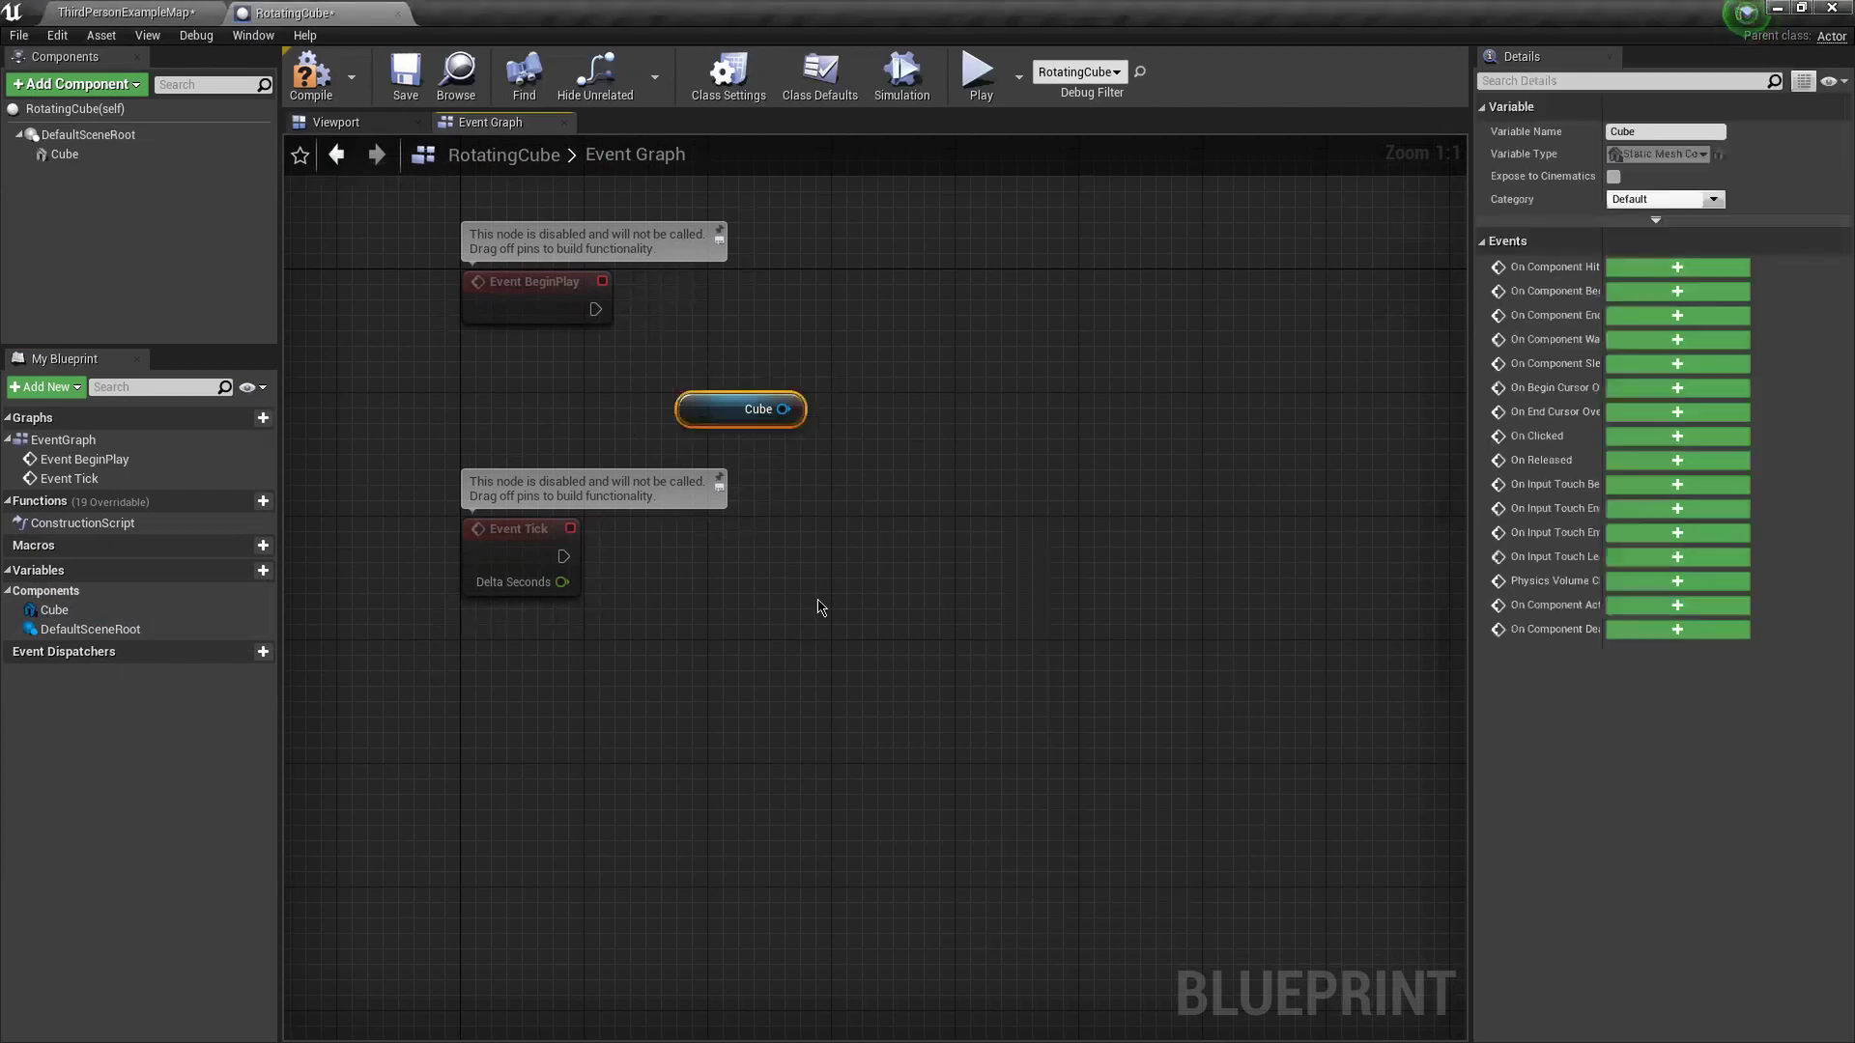
left_click_drag(782, 408, 921, 604)
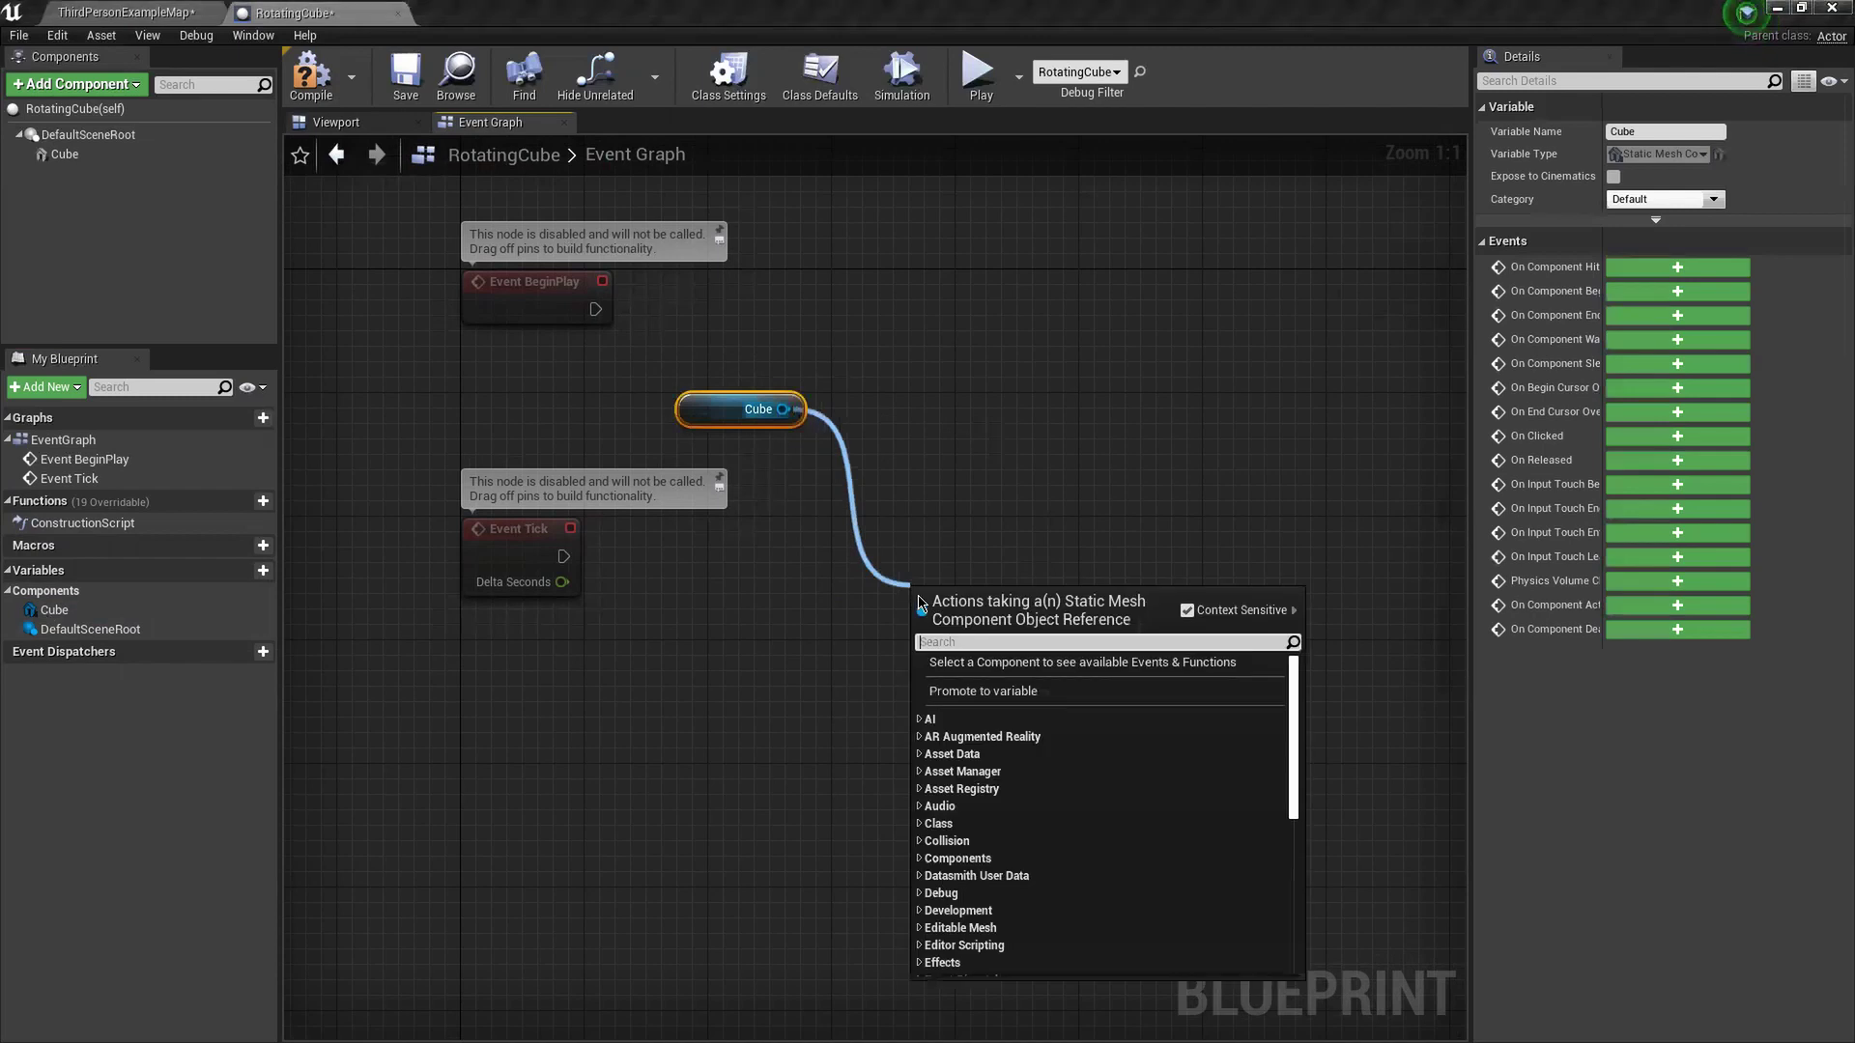
type("rotat")
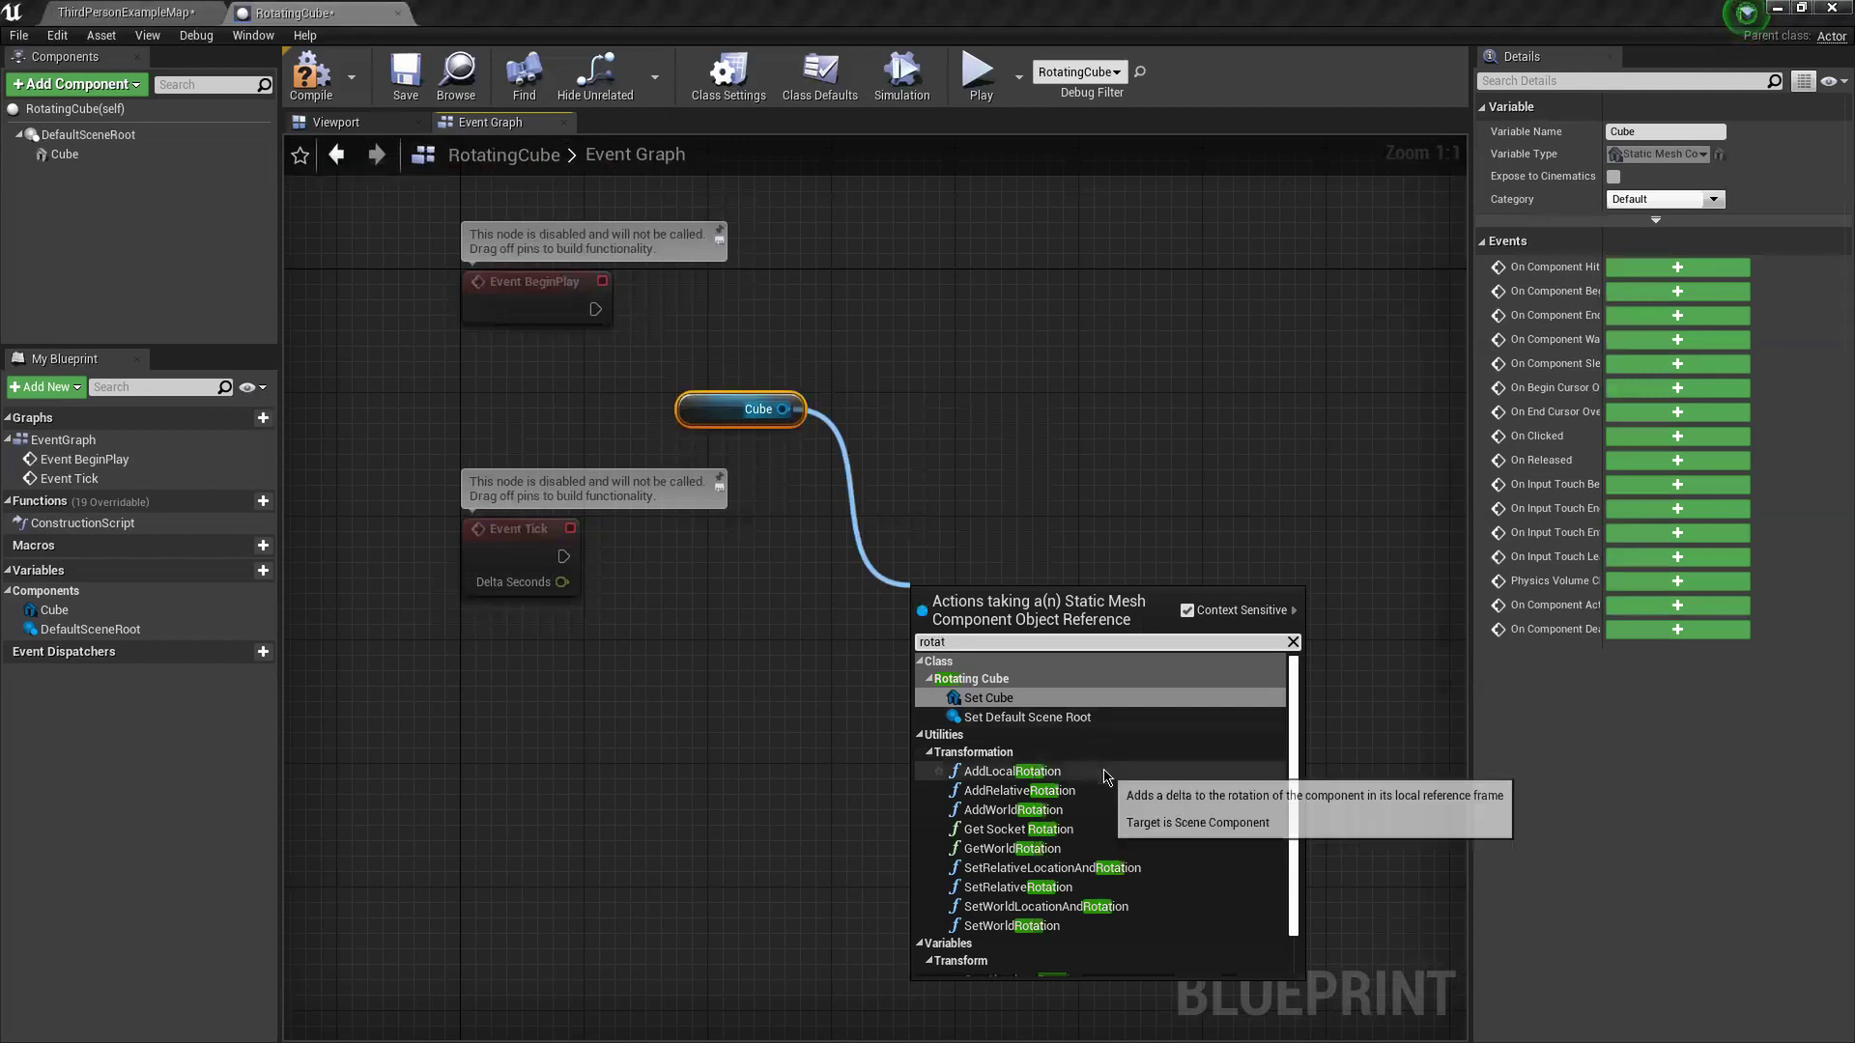
scroll(1109, 778, "down", 2)
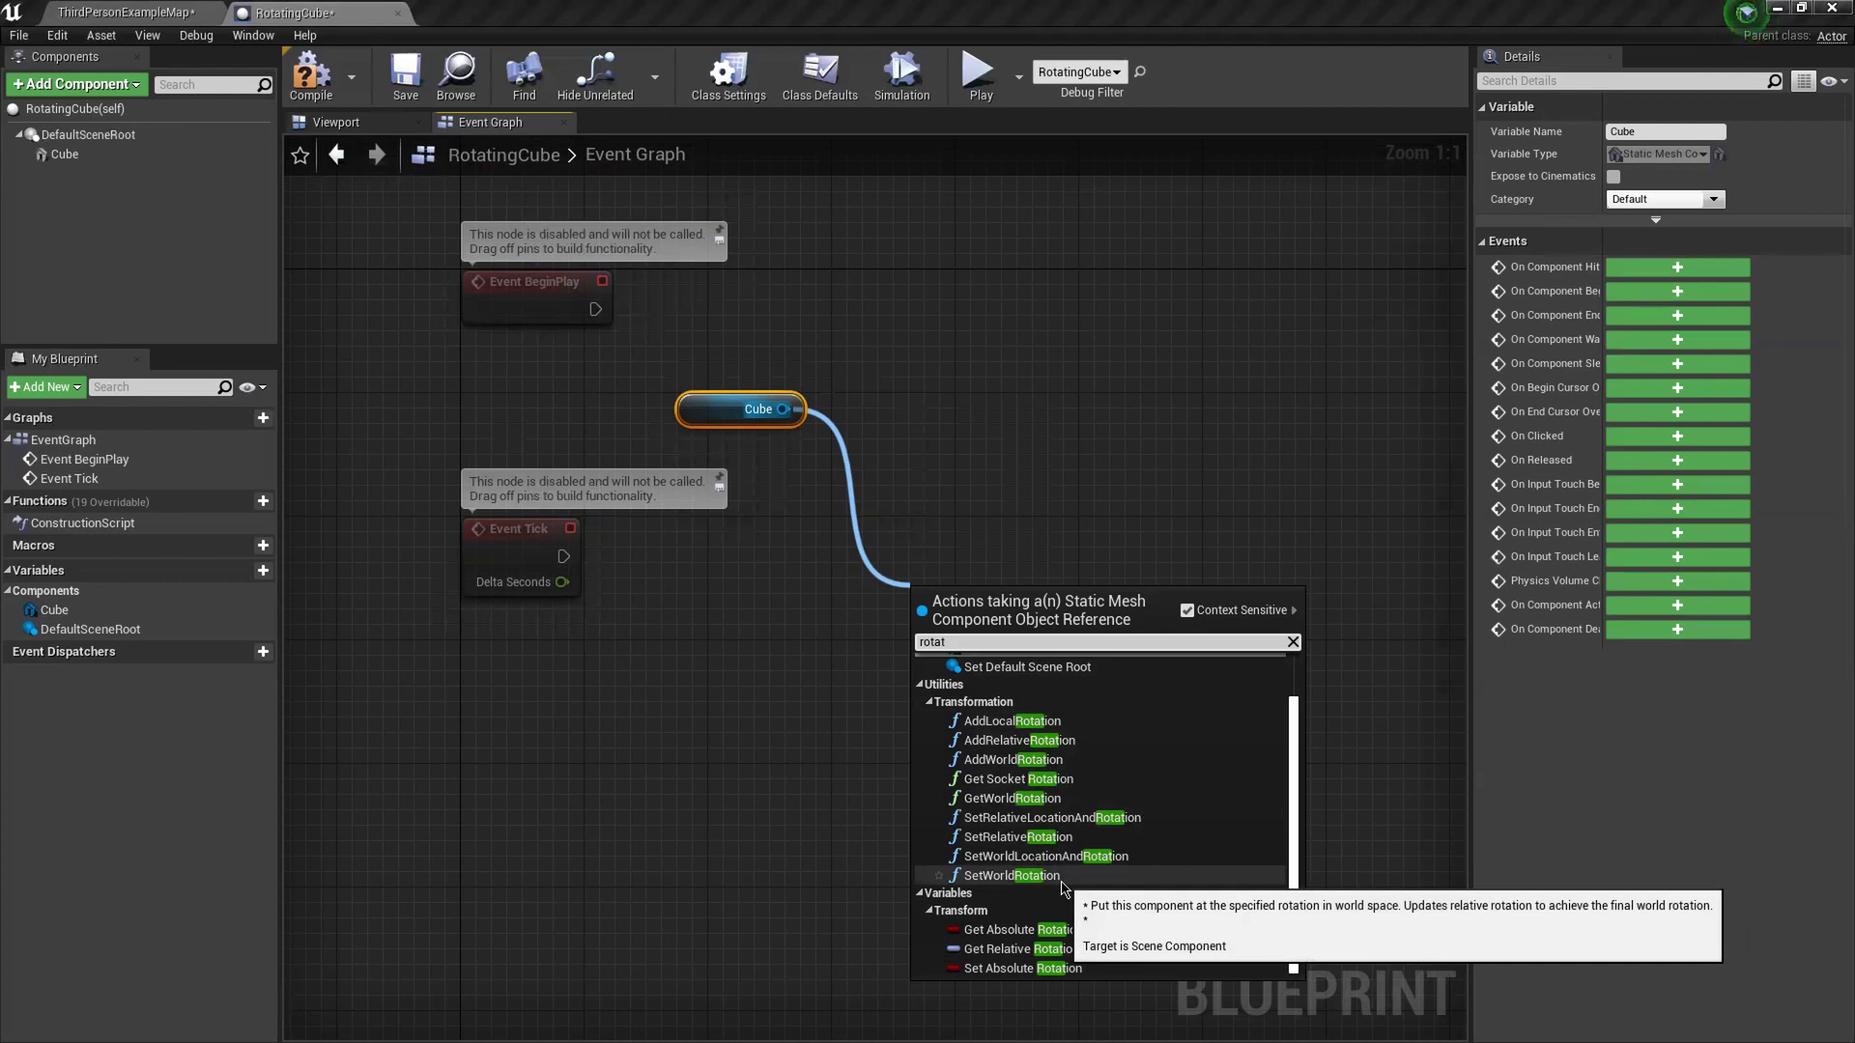
left_click(1011, 722)
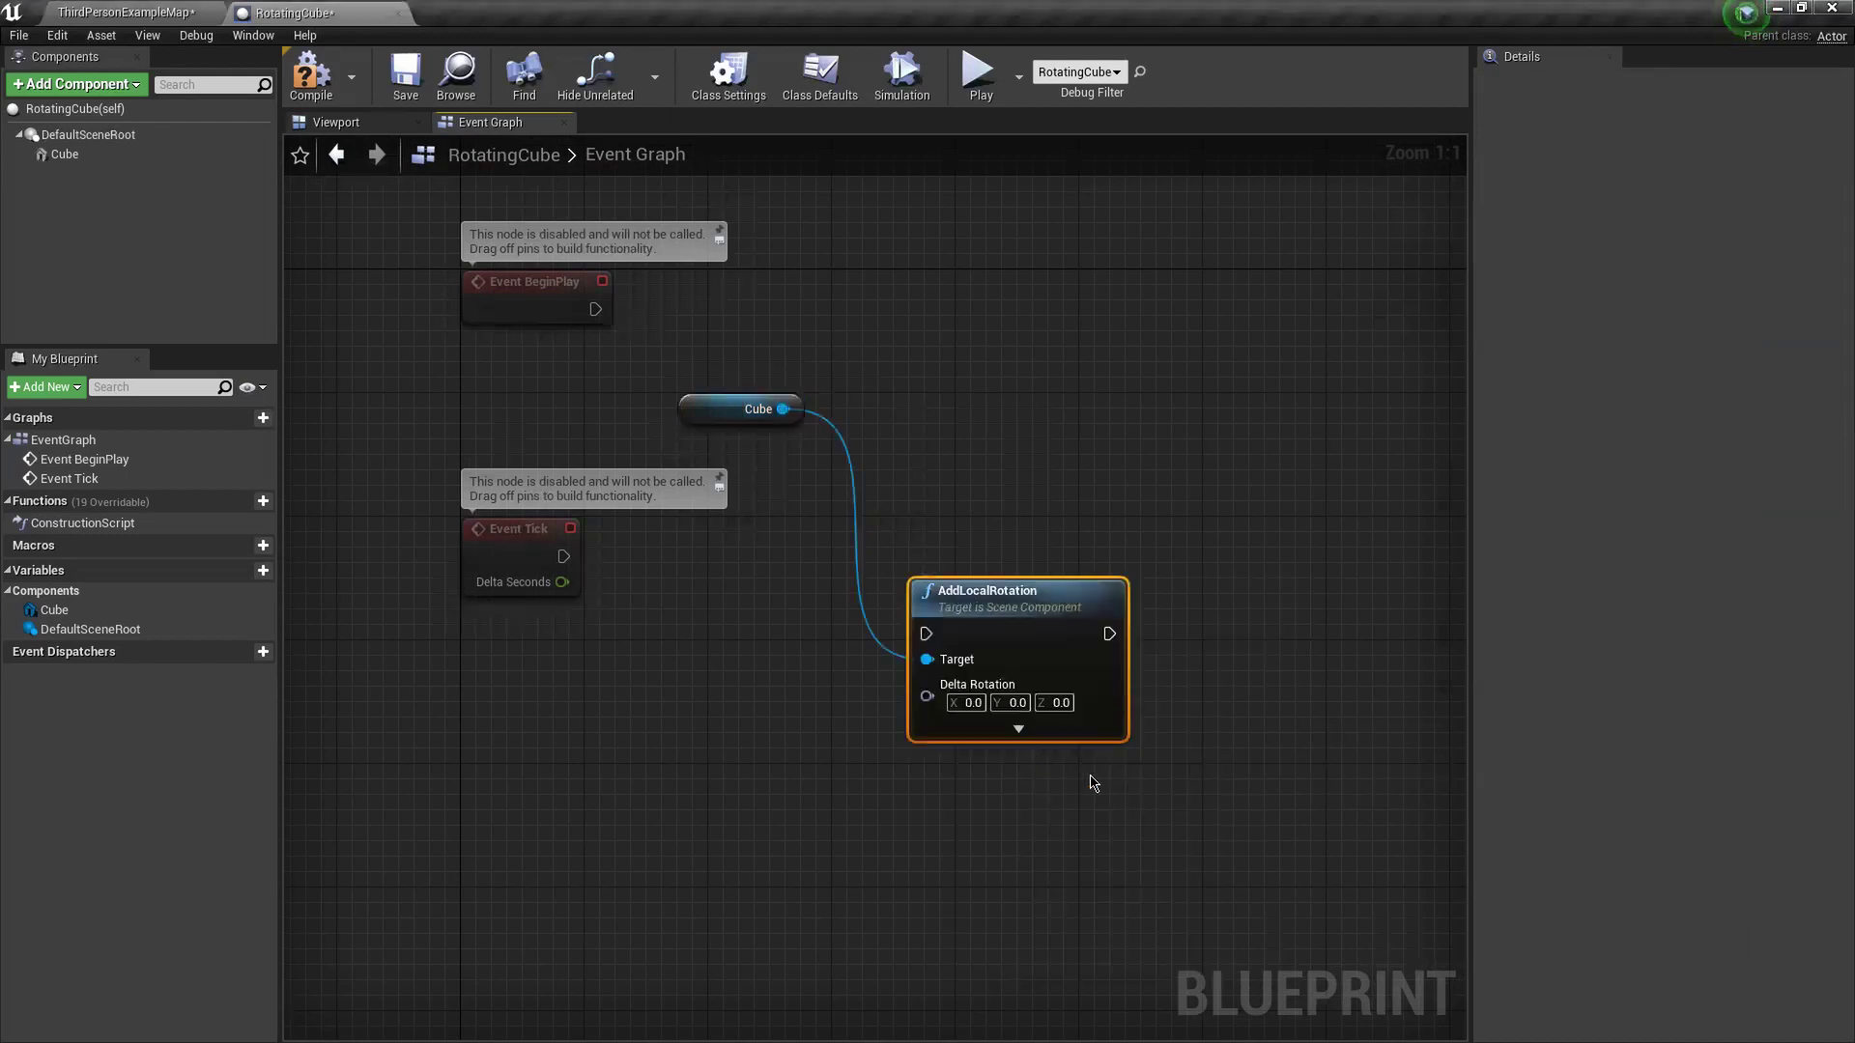
- Expand the AddLocalRotation node's advanced pins and split its Delta Rotation into separate X (Roll), Y (Pitch) and Z (Yaw) inputs
left_click(1090, 732)
left_click_drag(1166, 768, 1104, 644)
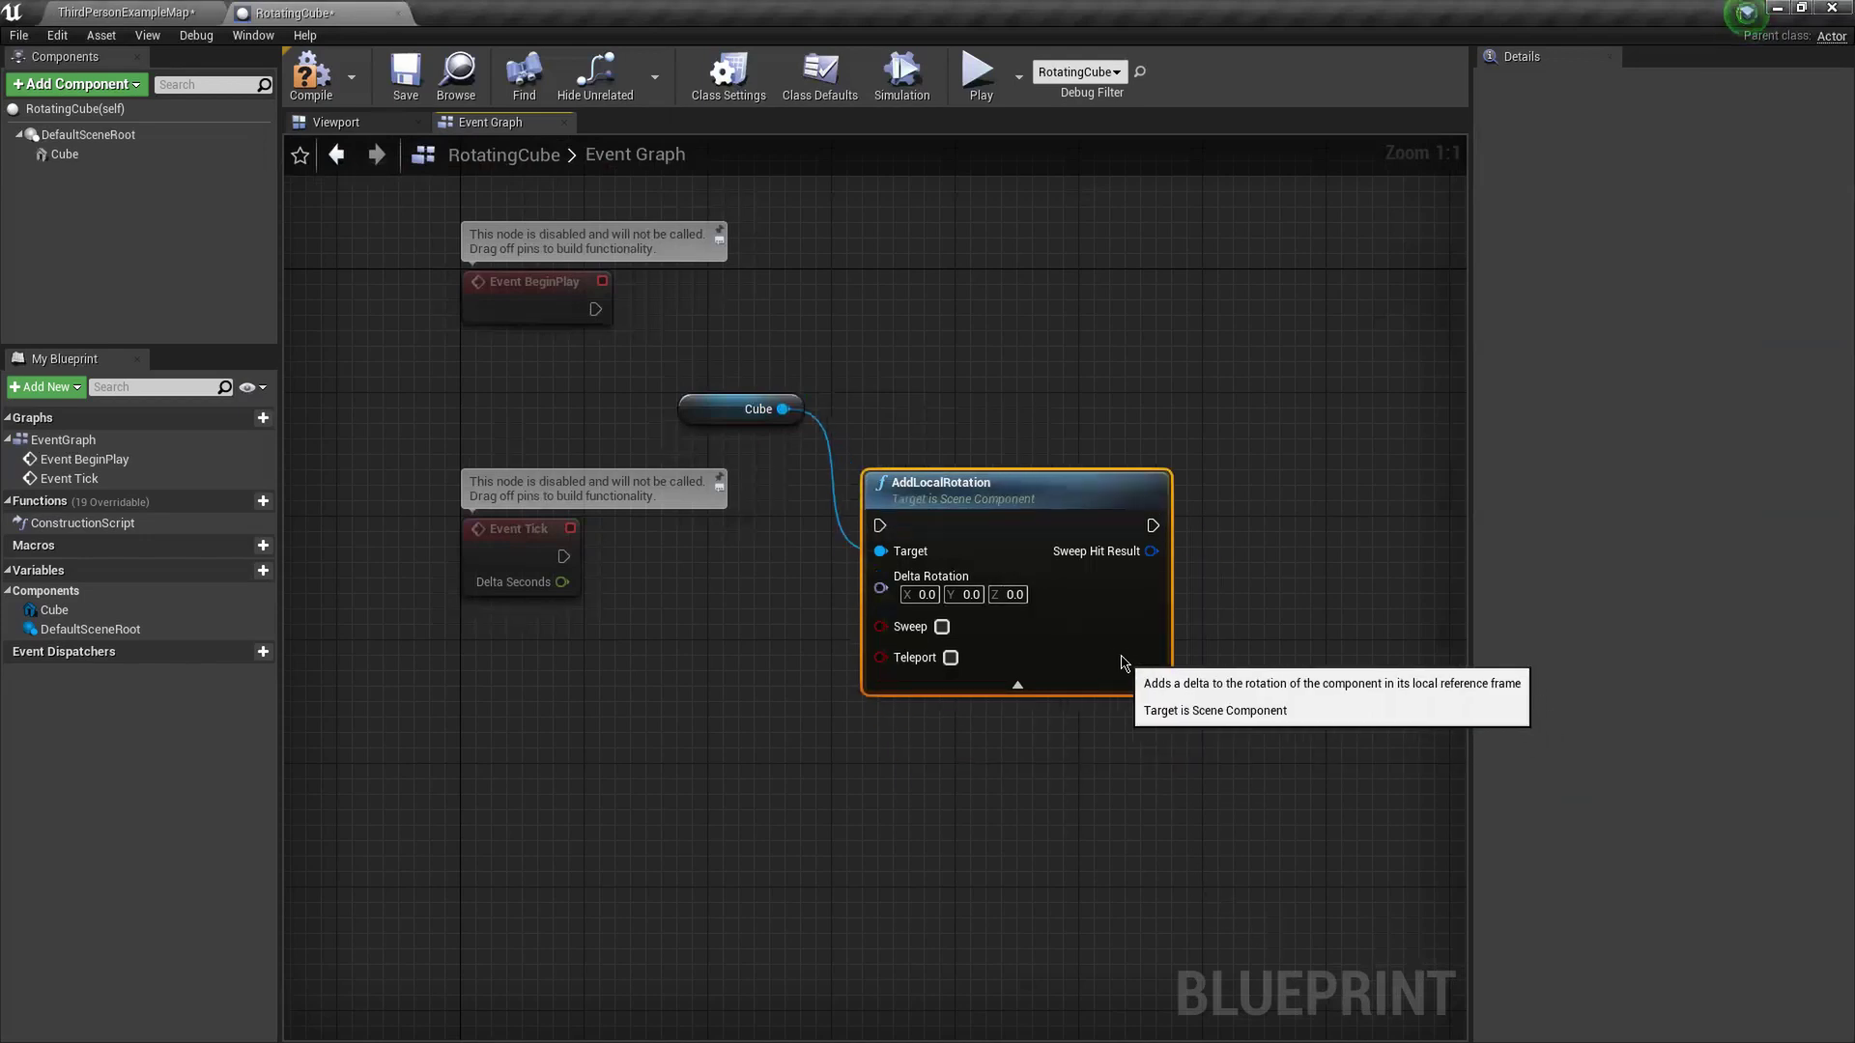
right_click(898, 577)
left_click(952, 623)
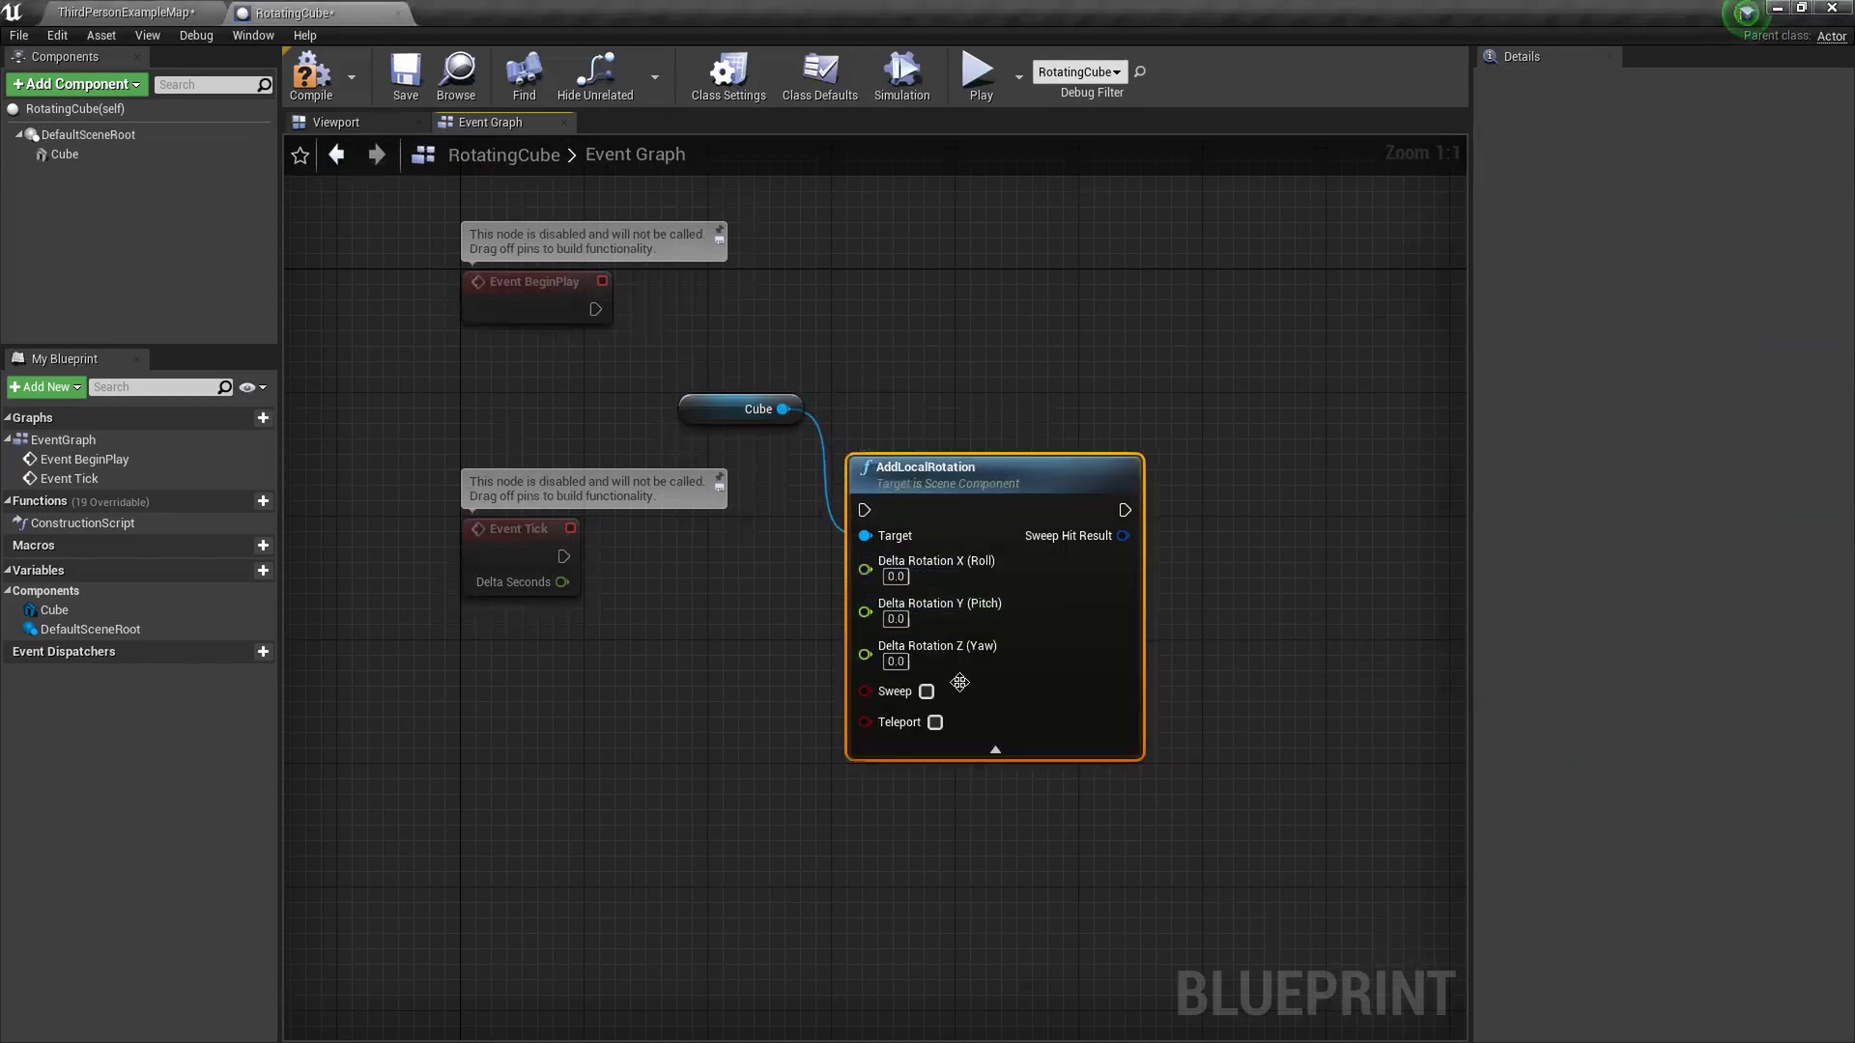
- Align AddLocalRotation with Event Tick, move the Cube reference above Event Tick, and connect Event Tick's execution output to AddLocalRotation
left_click_drag(972, 489, 941, 549)
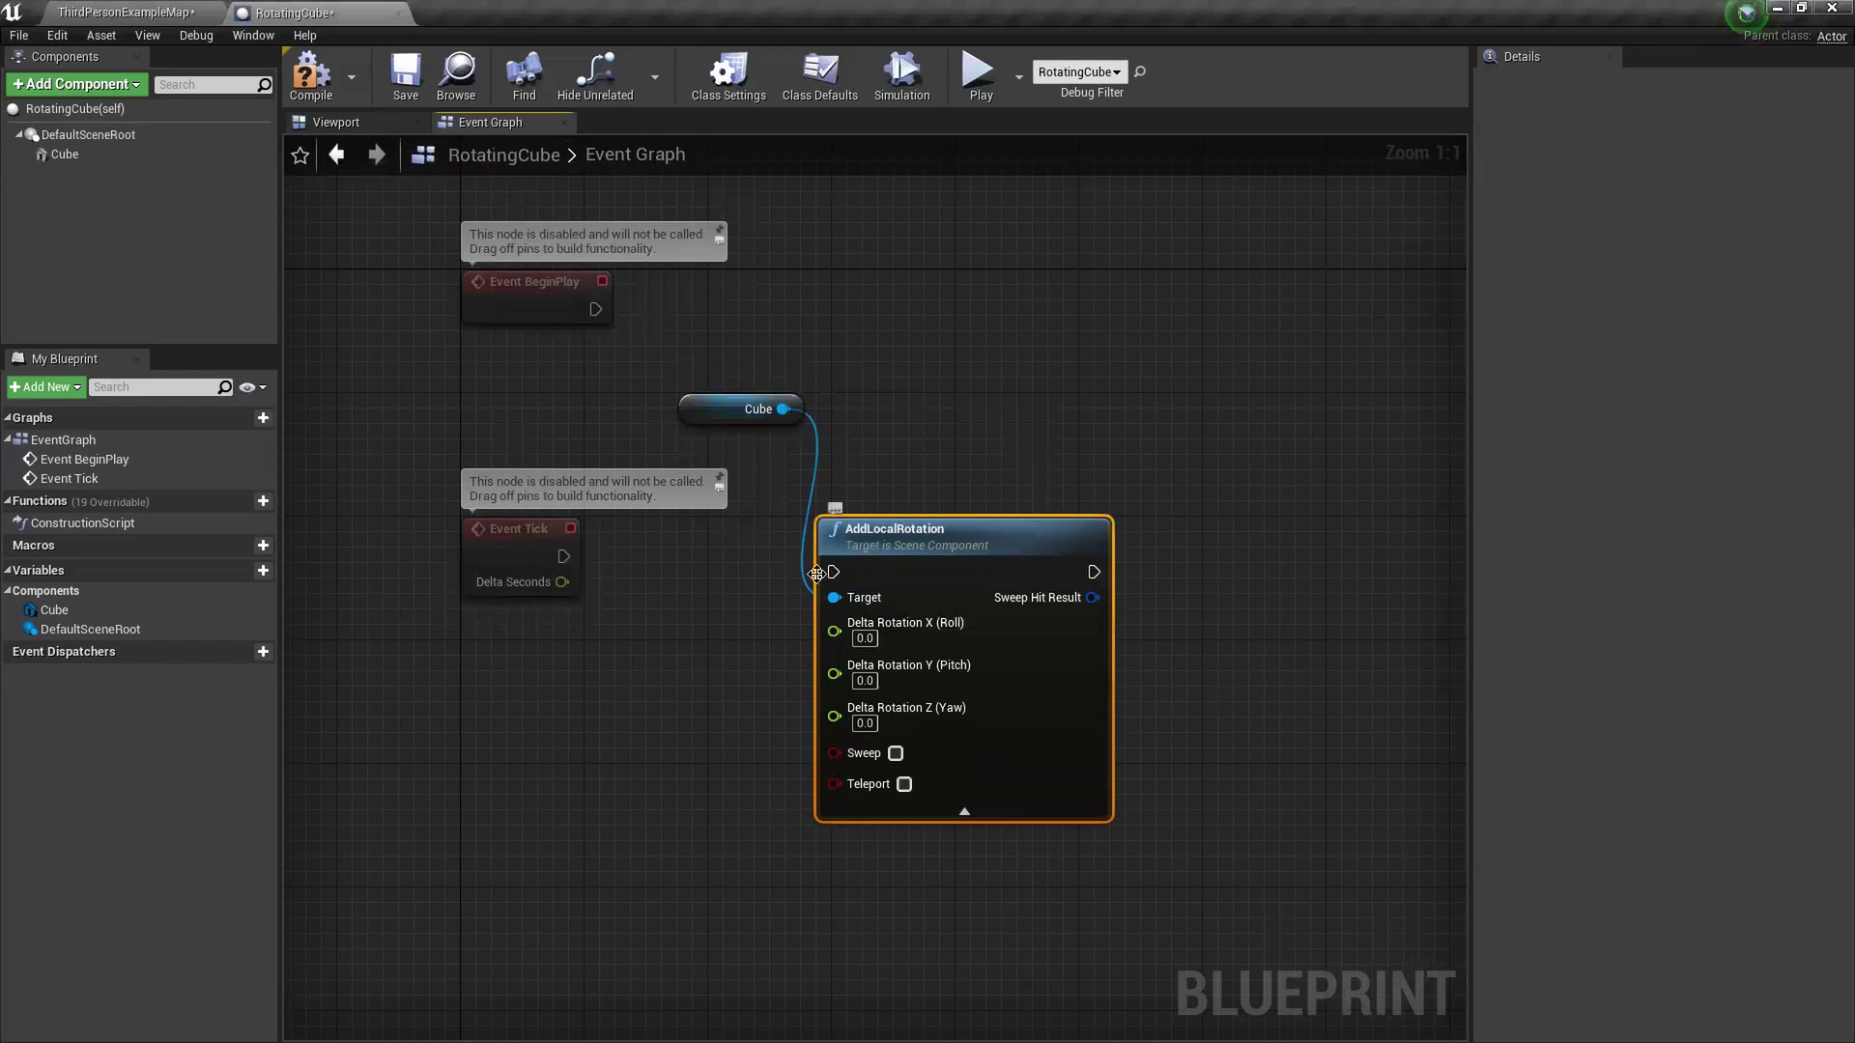
left_click_drag(958, 572, 958, 561)
left_click_drag(704, 406, 549, 422)
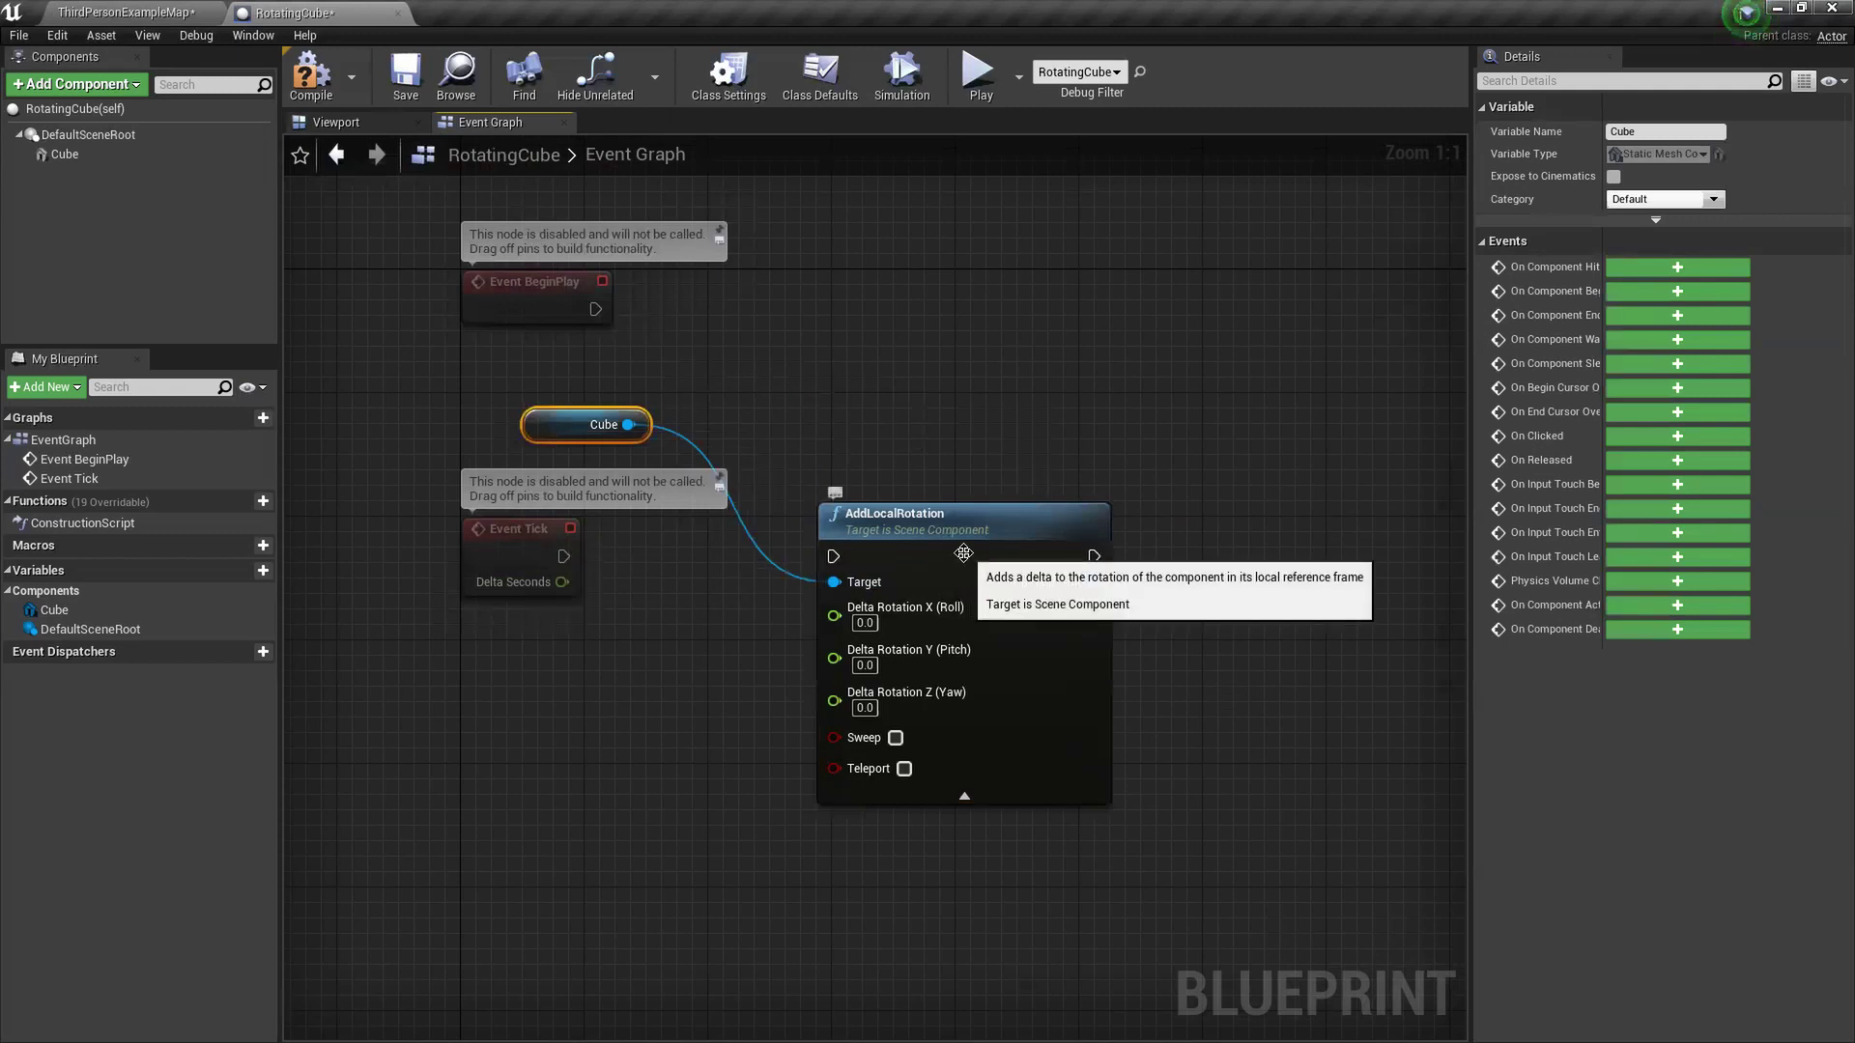
left_click_drag(833, 557, 563, 556)
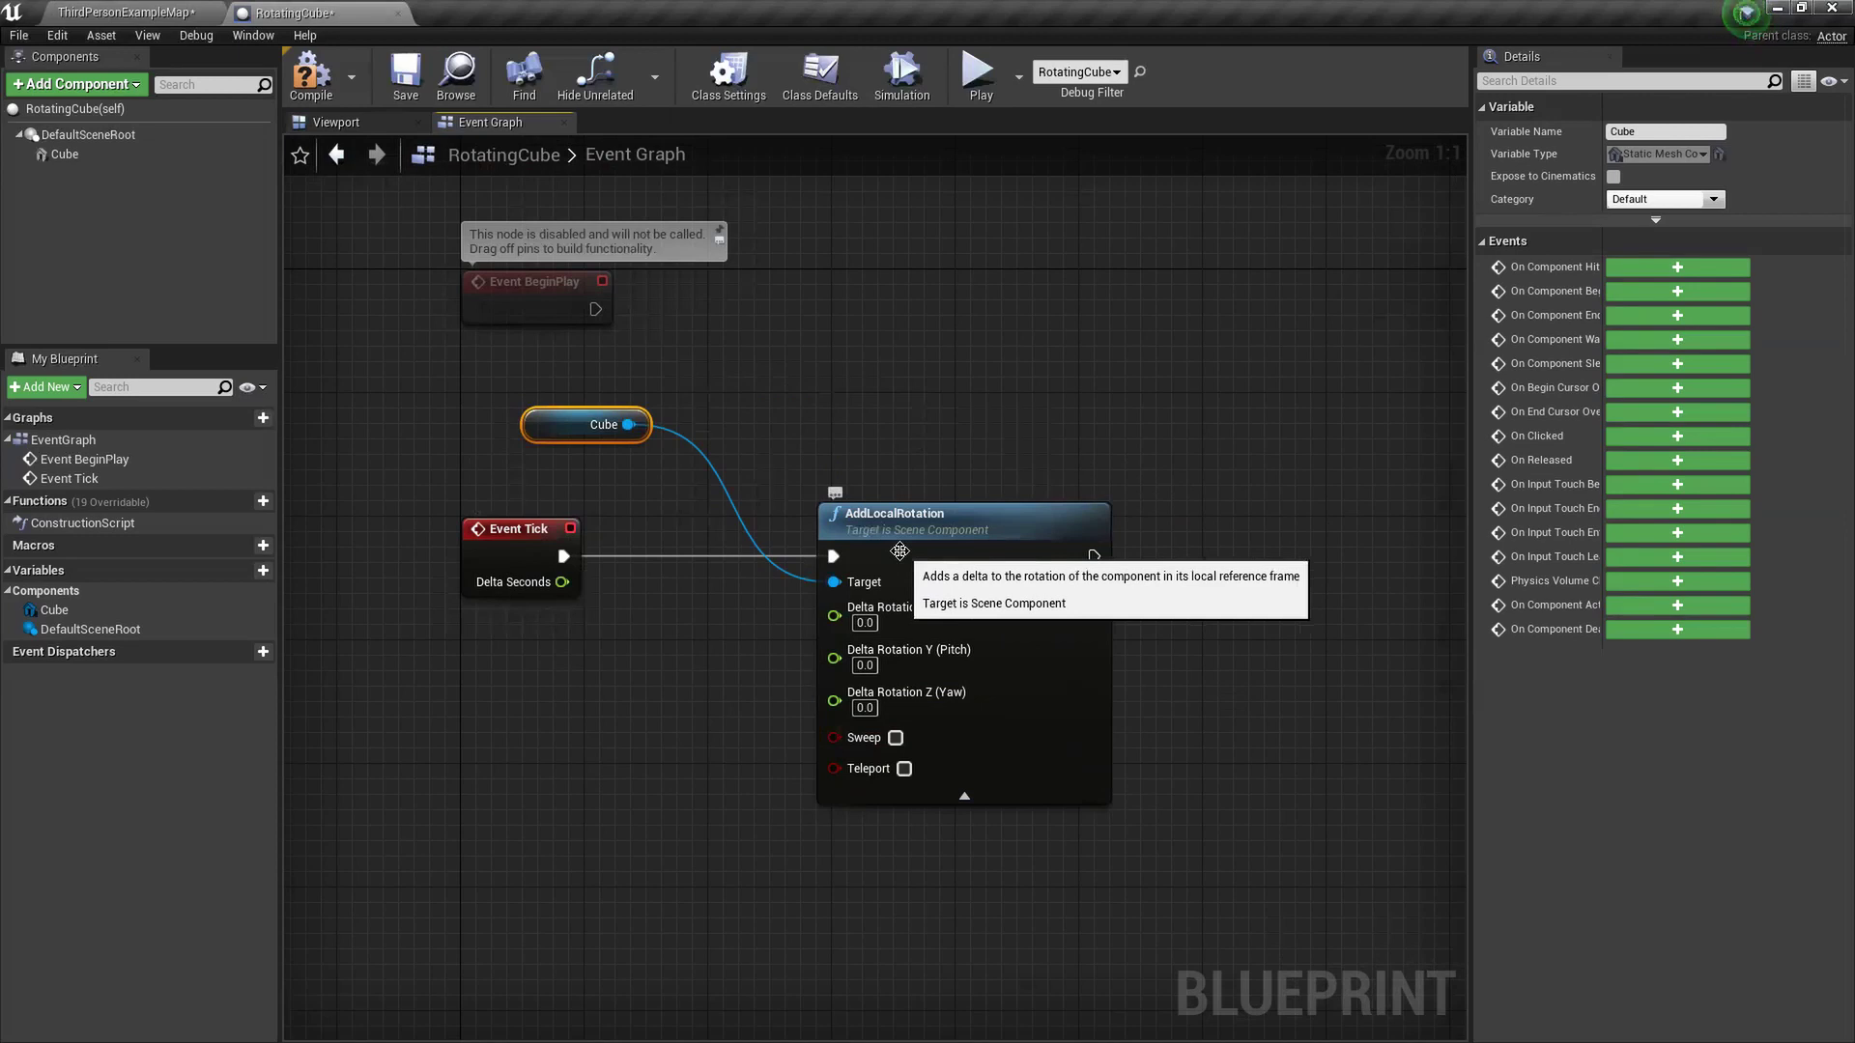
- Dock the Blueprint's Viewport alongside My Blueprint so the cube shows beside the Event Graph
left_click_drag(328, 135, 127, 370)
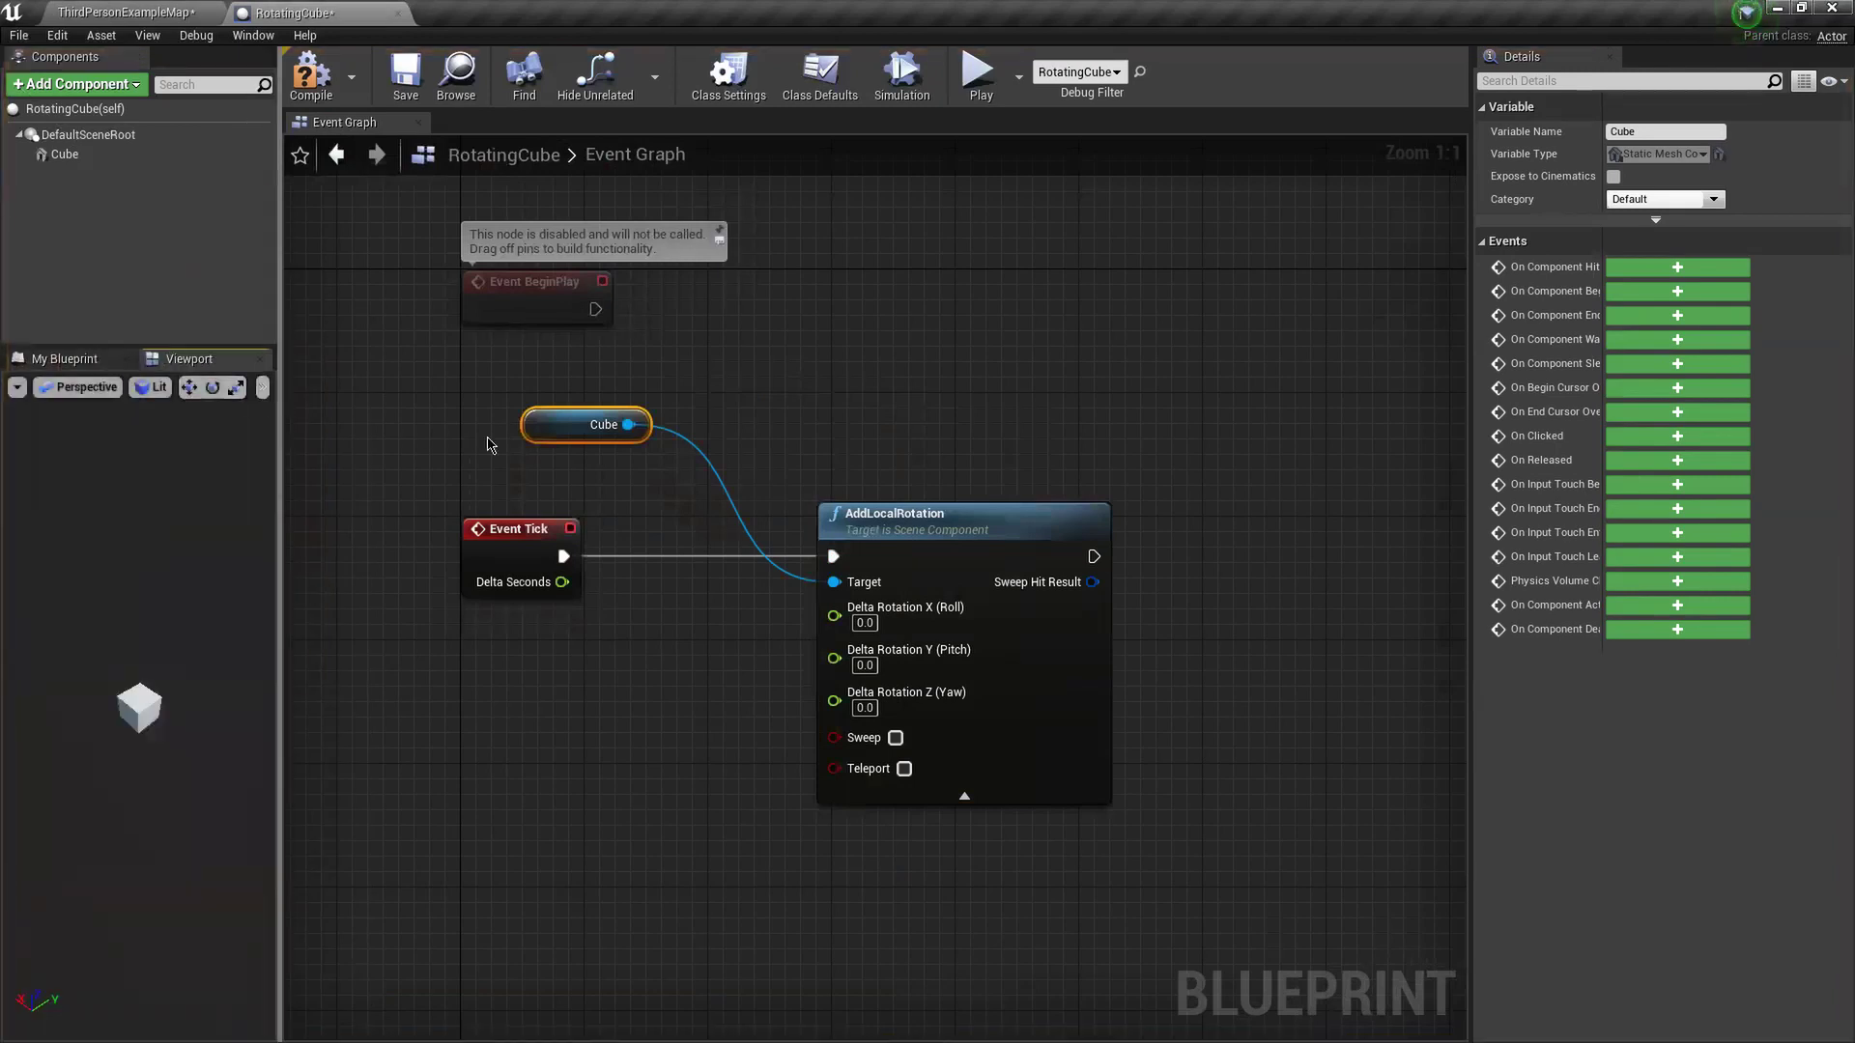
- Widen the Blueprint editor's side column and place the cube Viewport between the Components list and My Blueprint
left_click_drag(280, 417, 488, 435)
left_click_drag(272, 969, 272, 970)
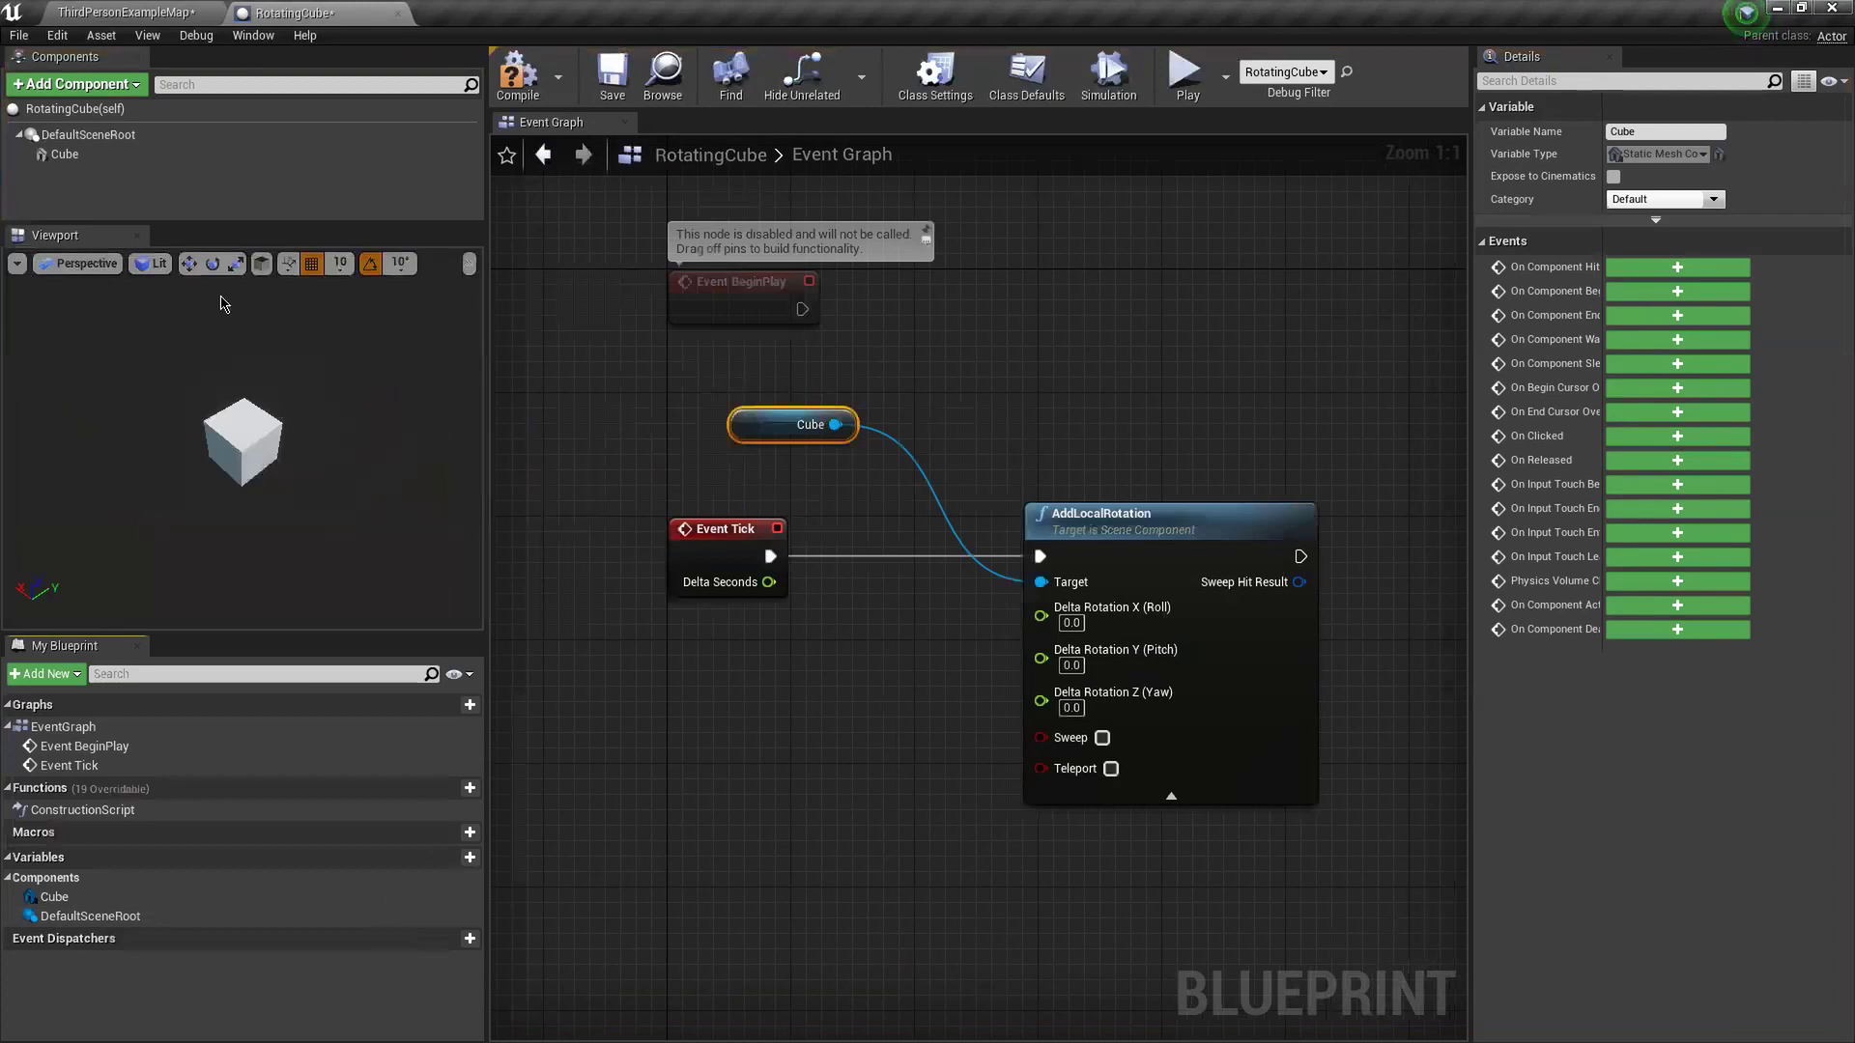
left_click_drag(184, 225, 185, 219)
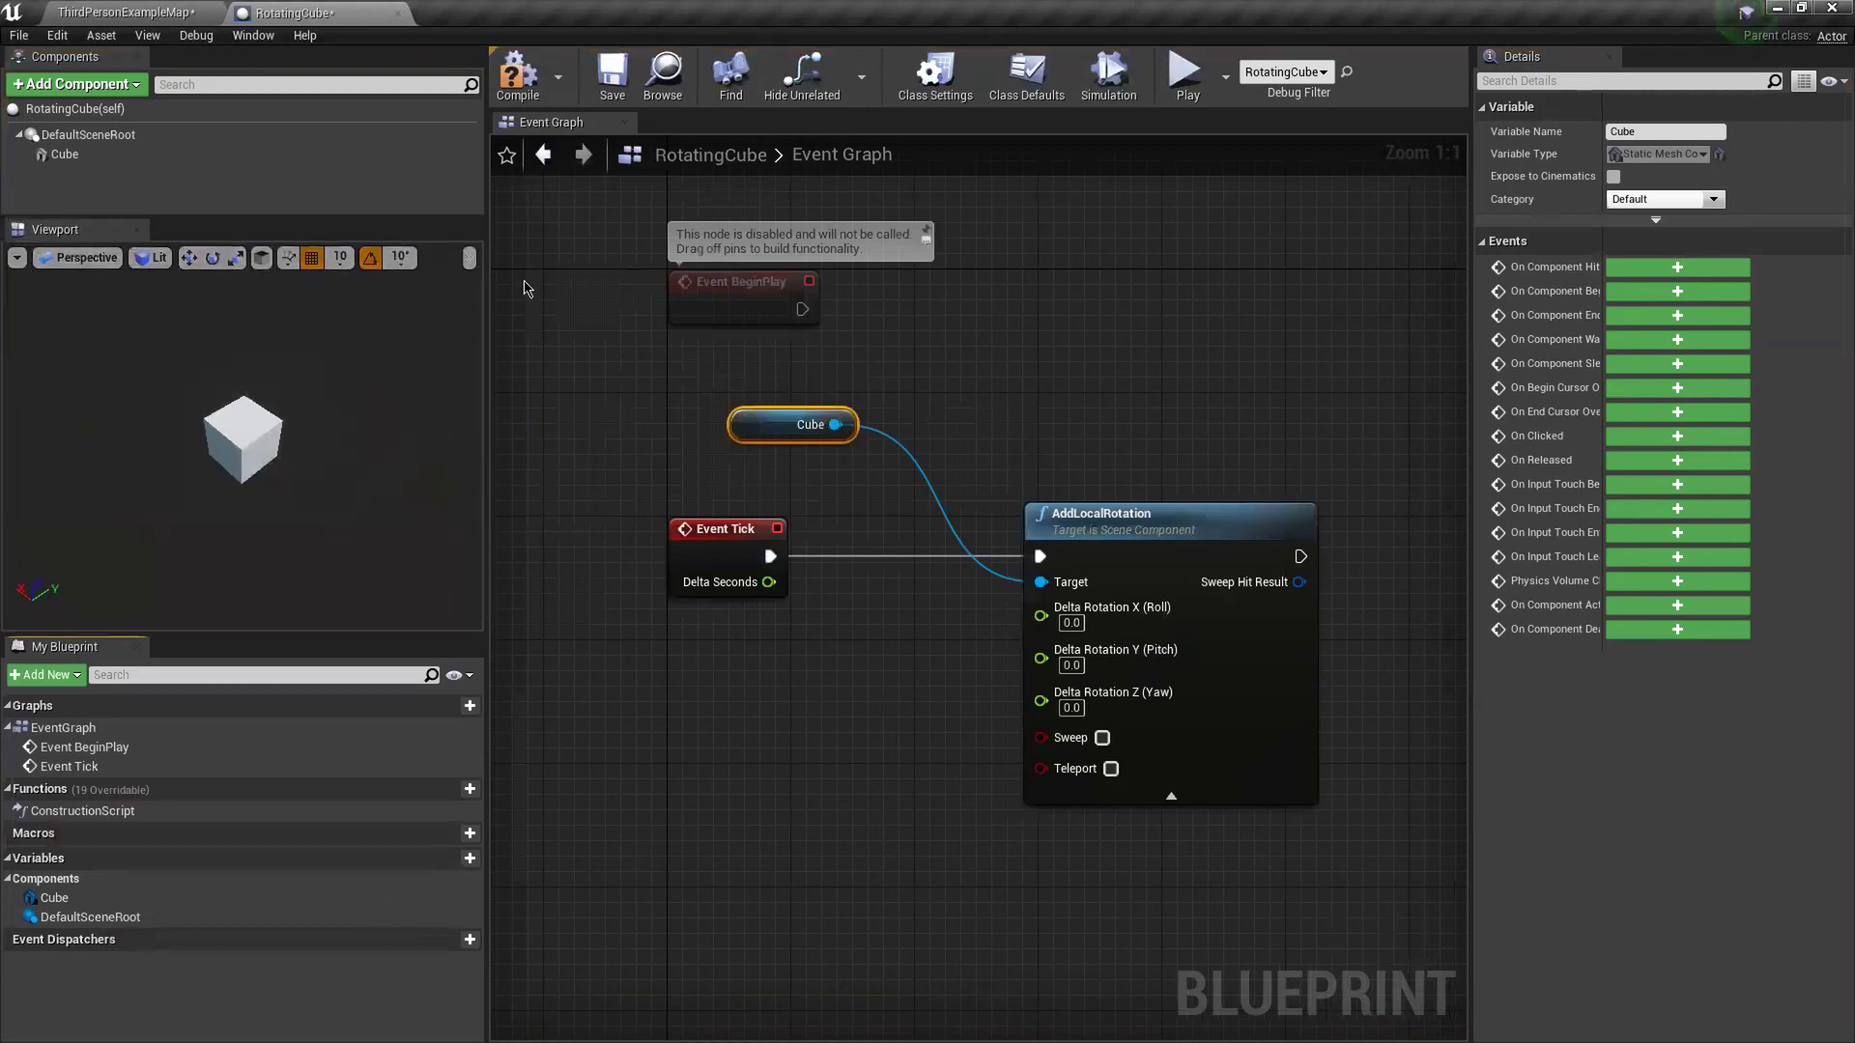
- Compile the RotatingCube Blueprint, then check the cube with all delta rotations at zero in the component simulation and in test play
left_click_drag(1367, 381, 574, 532)
left_click(517, 75)
left_click(1187, 75)
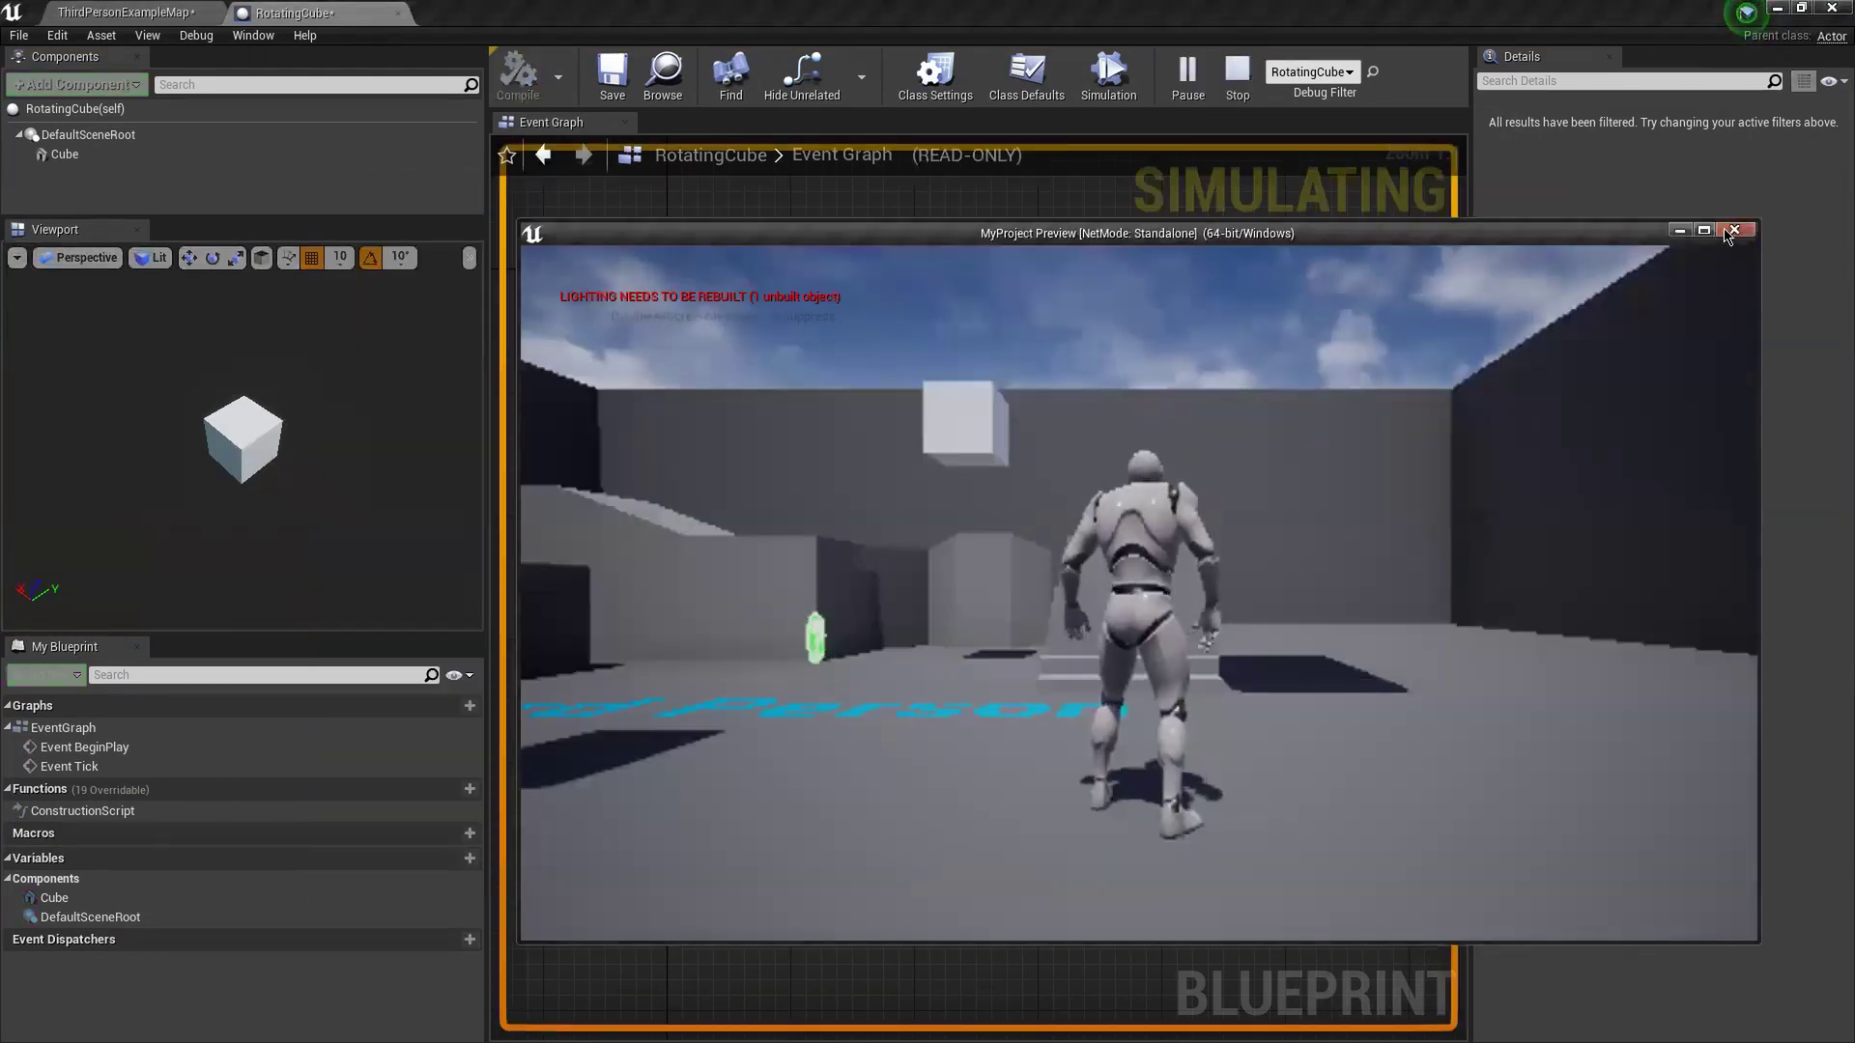
key("Escape")
left_click(1108, 76)
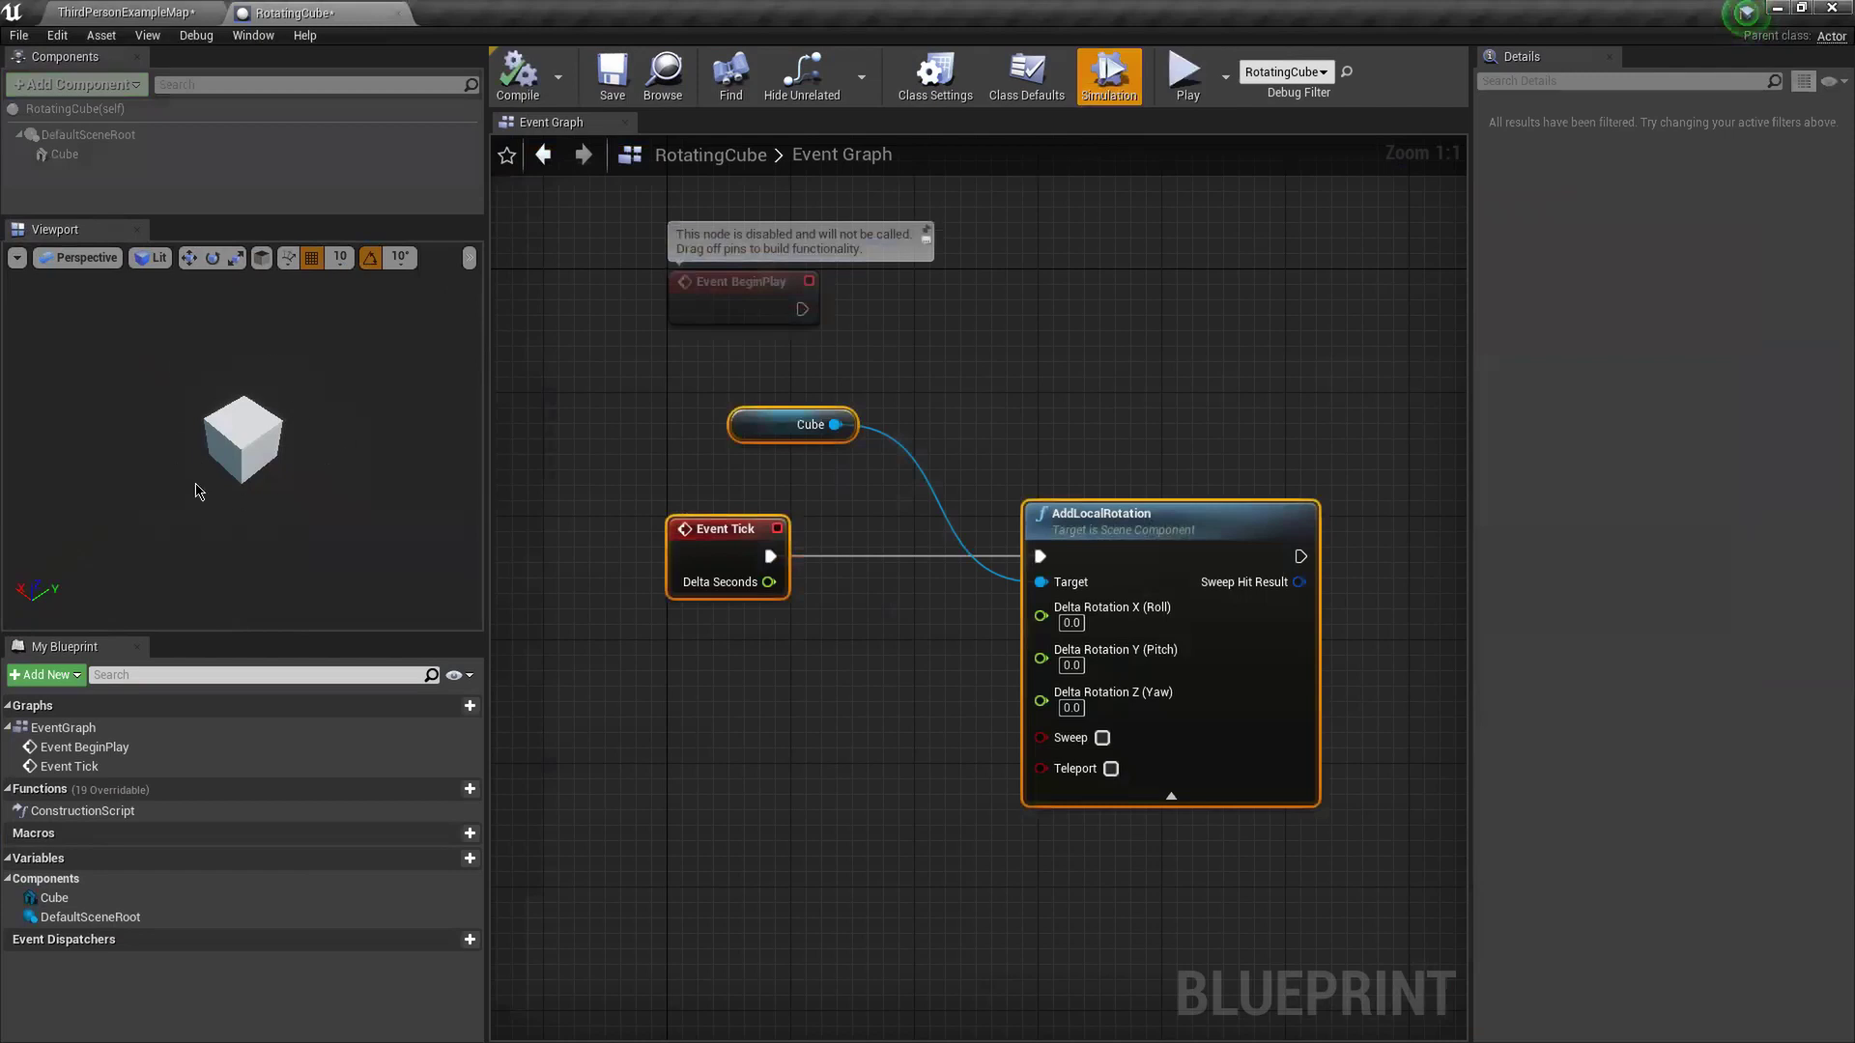
left_click(1184, 77)
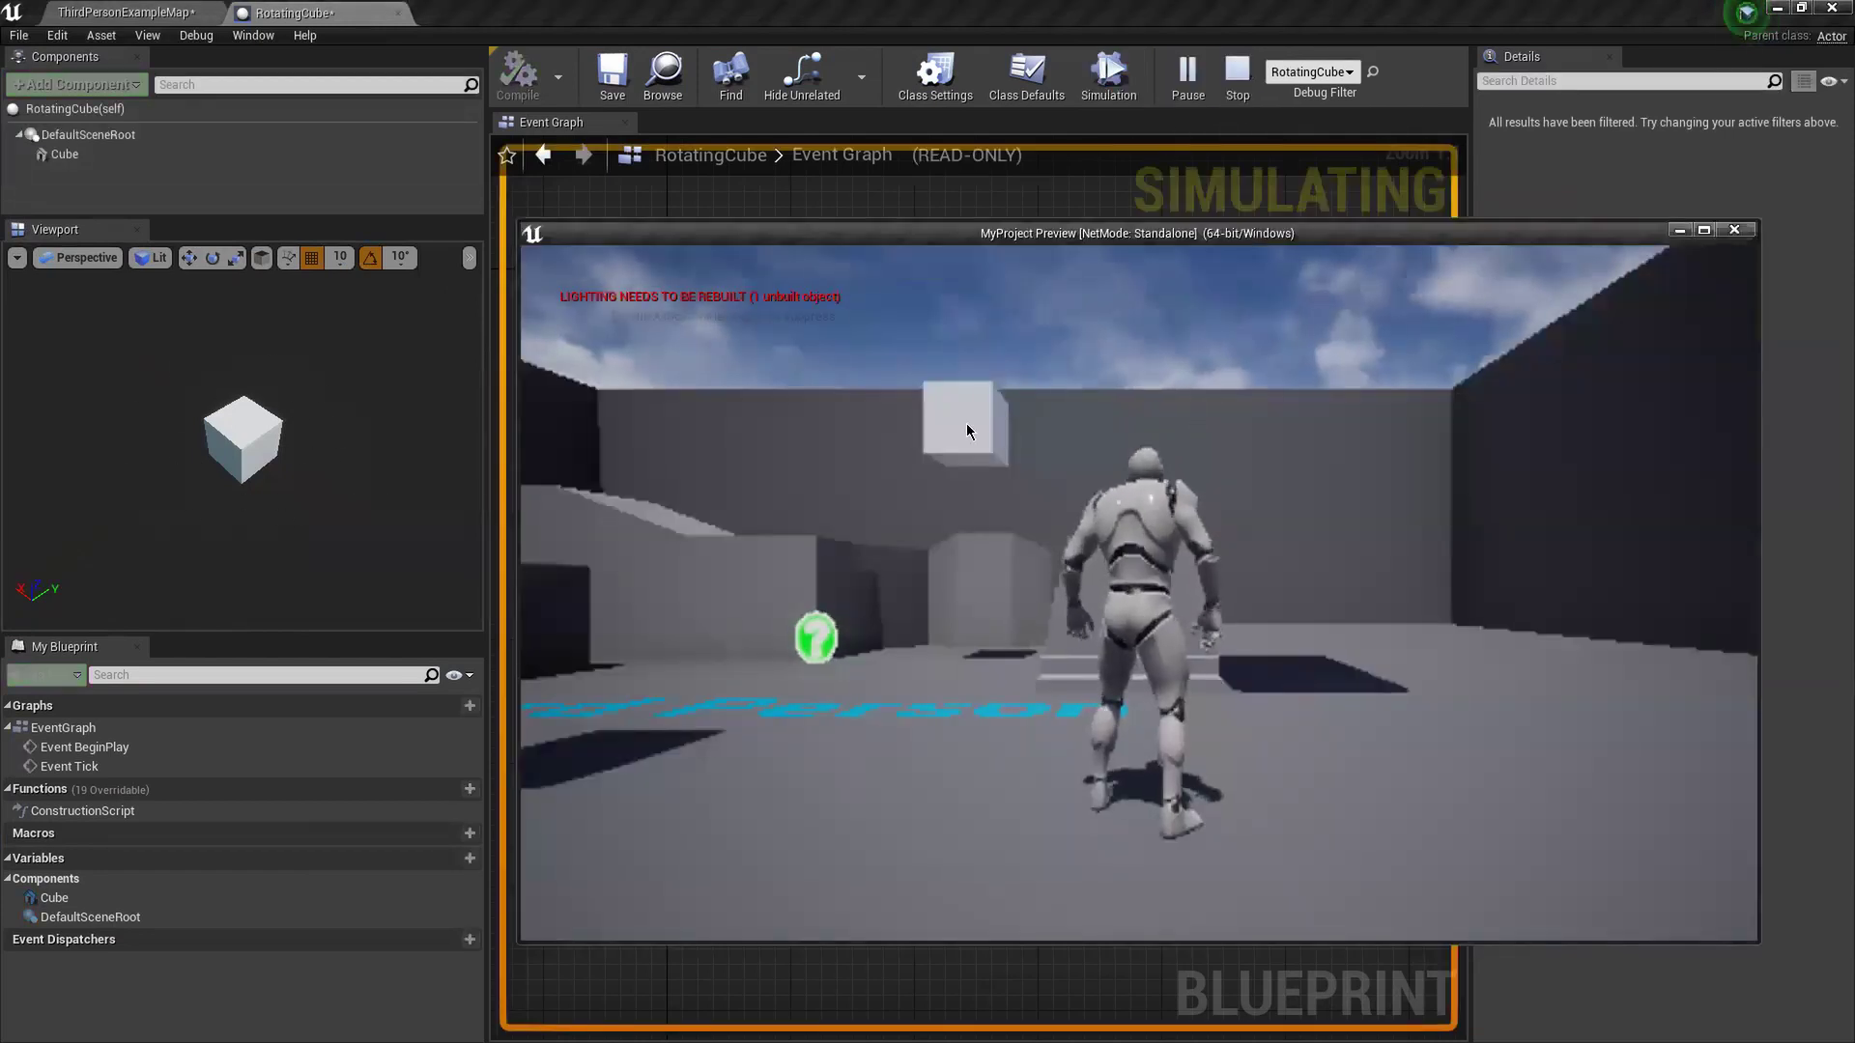
key("Escape")
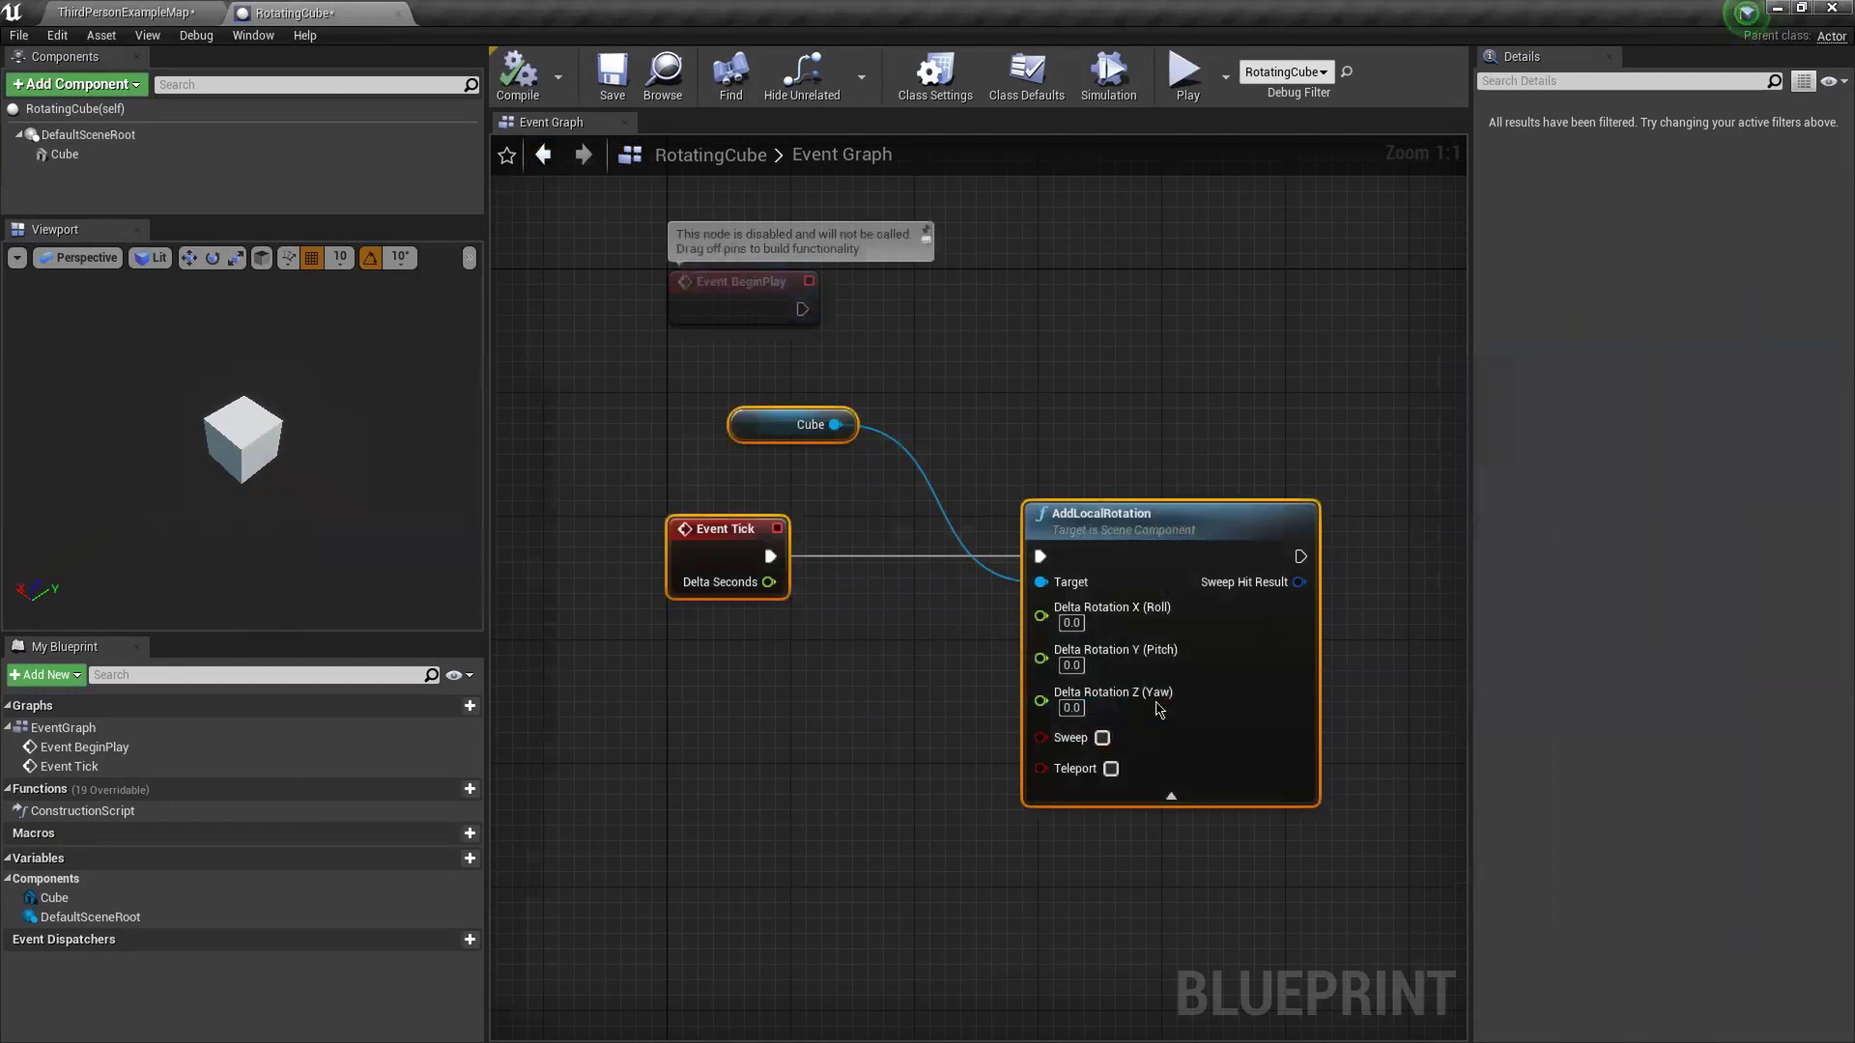
- Set AddLocalRotation's Delta Rotation Z (Yaw) to 1.0 and briefly simulate the Blueprint's components
left_click(1070, 708)
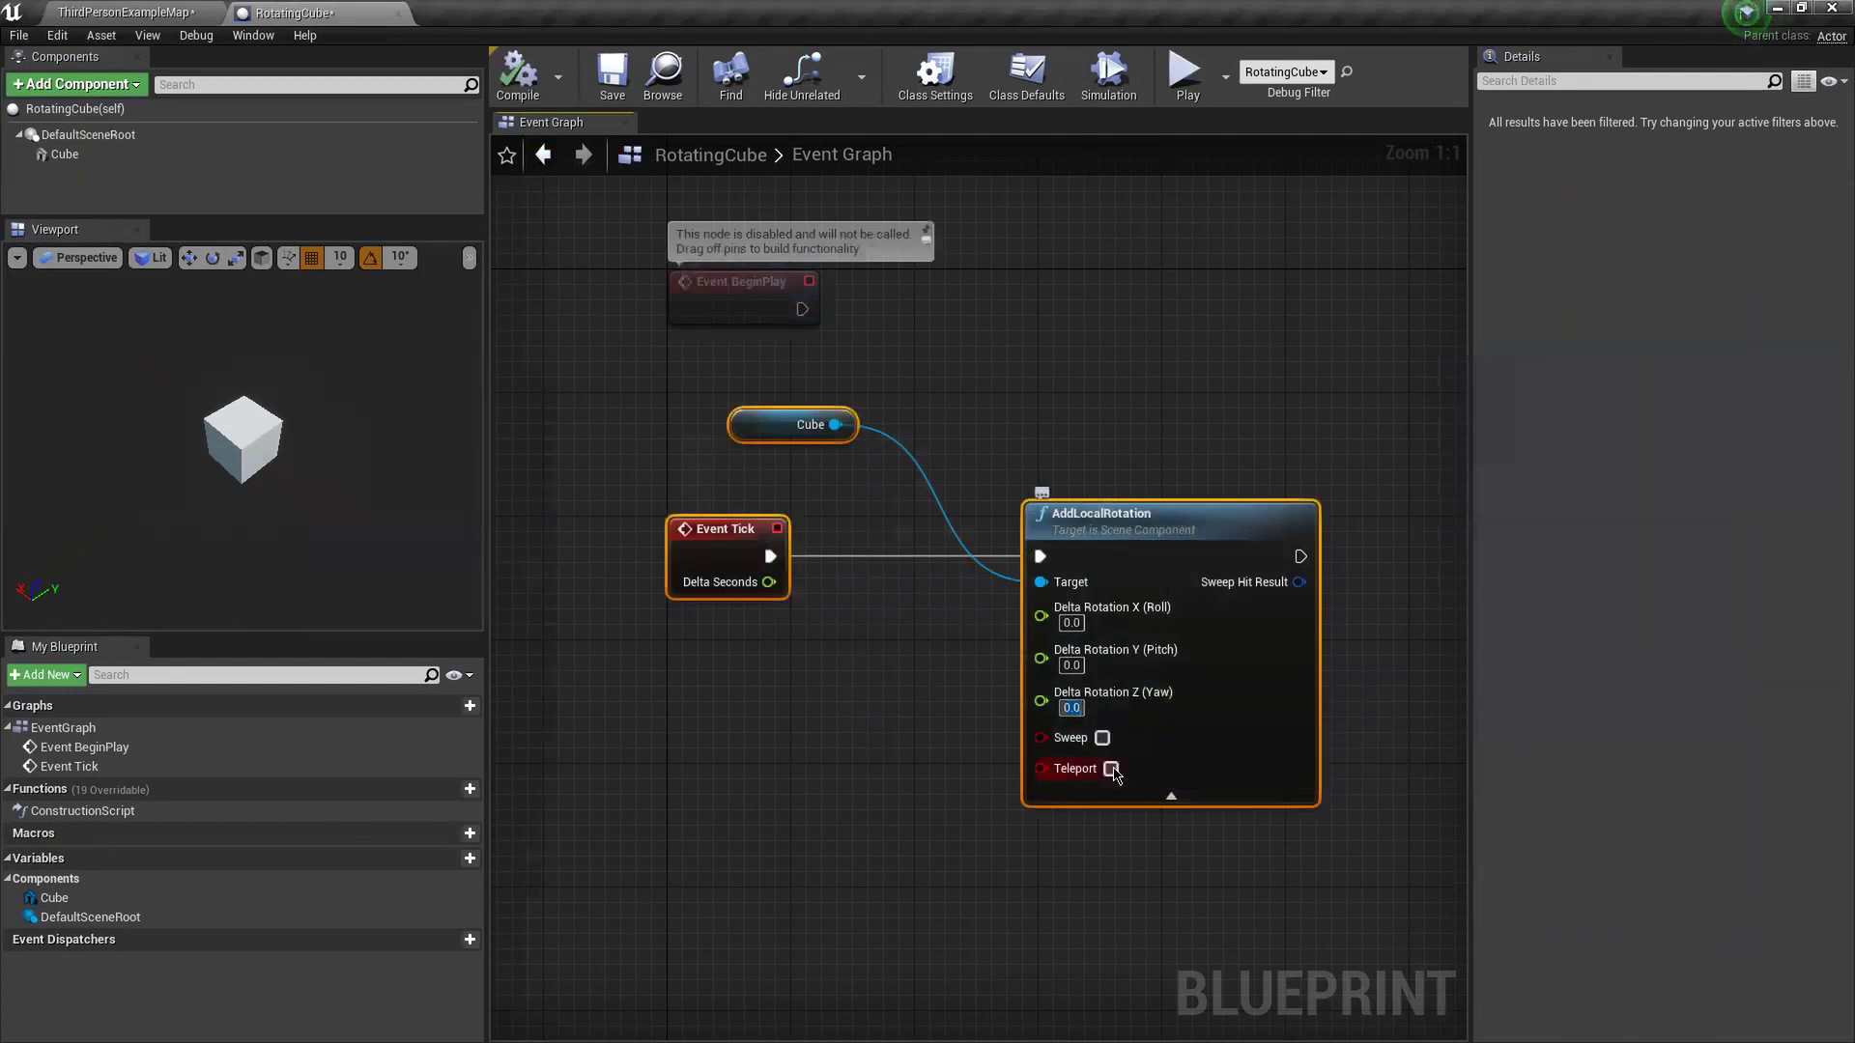
type("1")
left_click(979, 784)
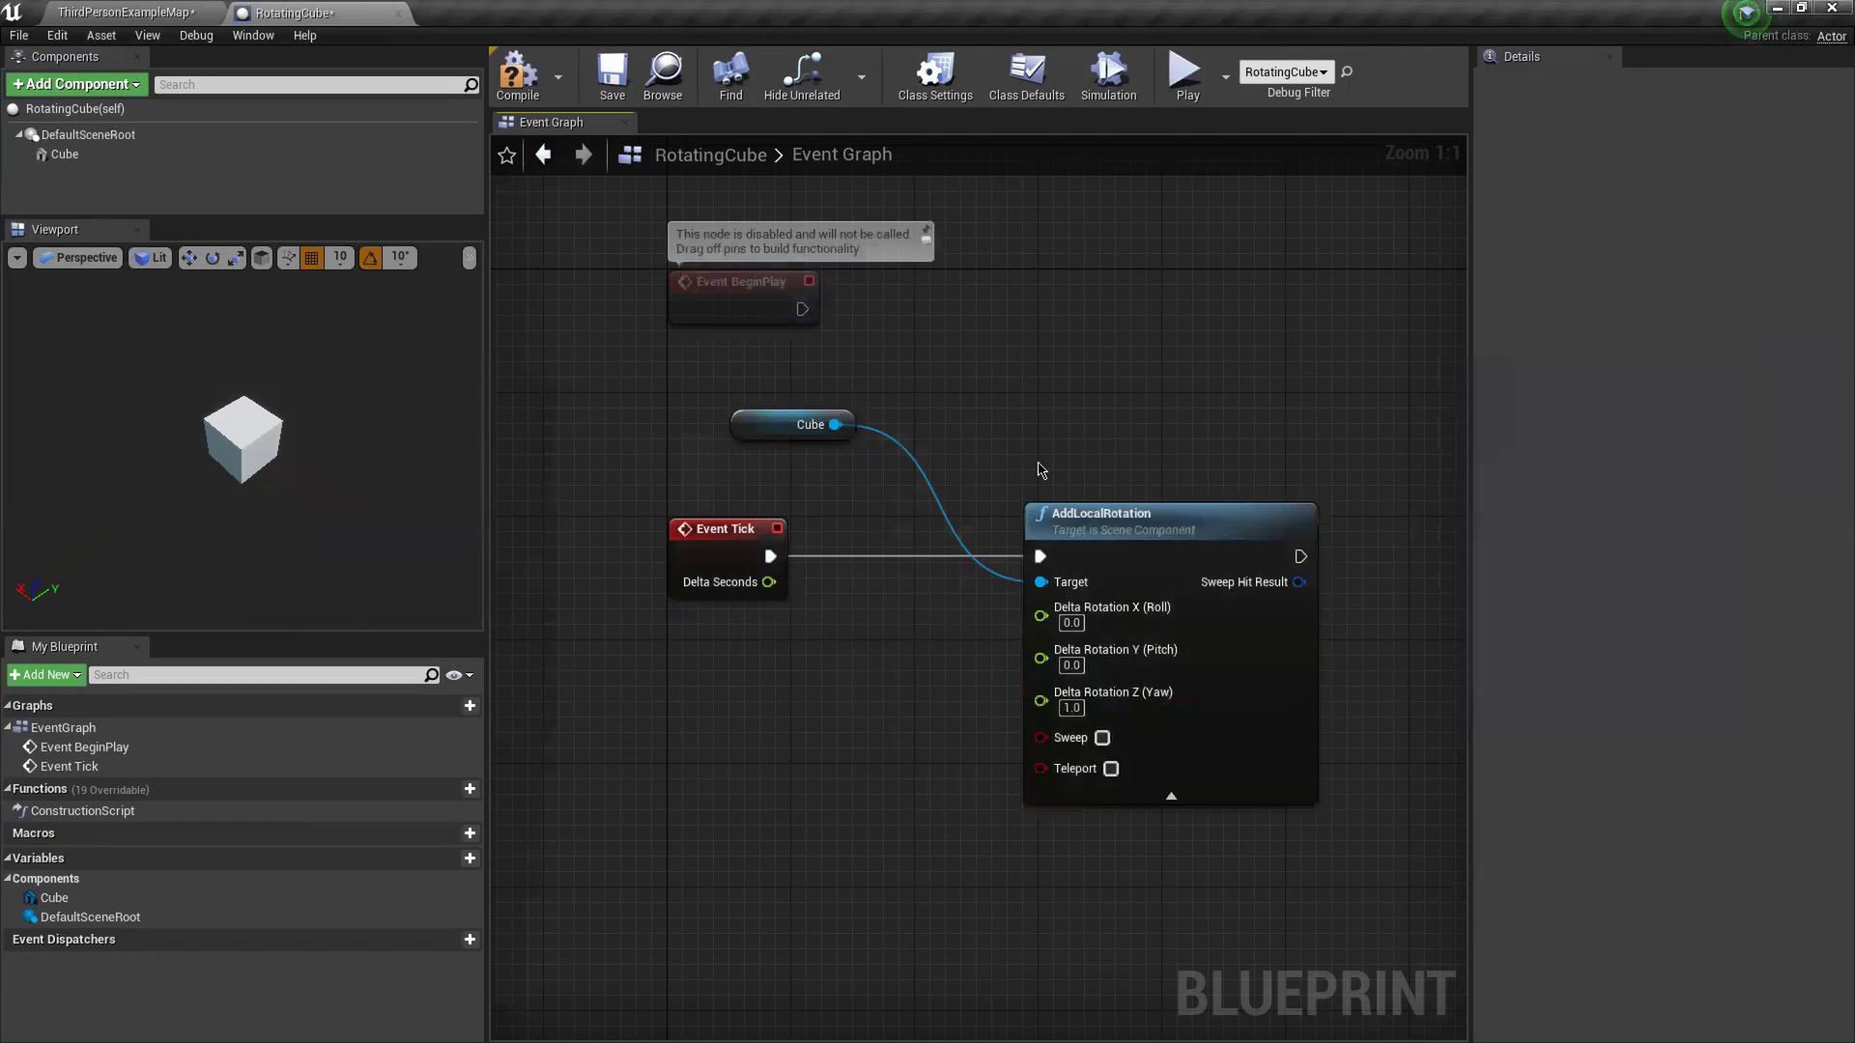
left_click(1112, 92)
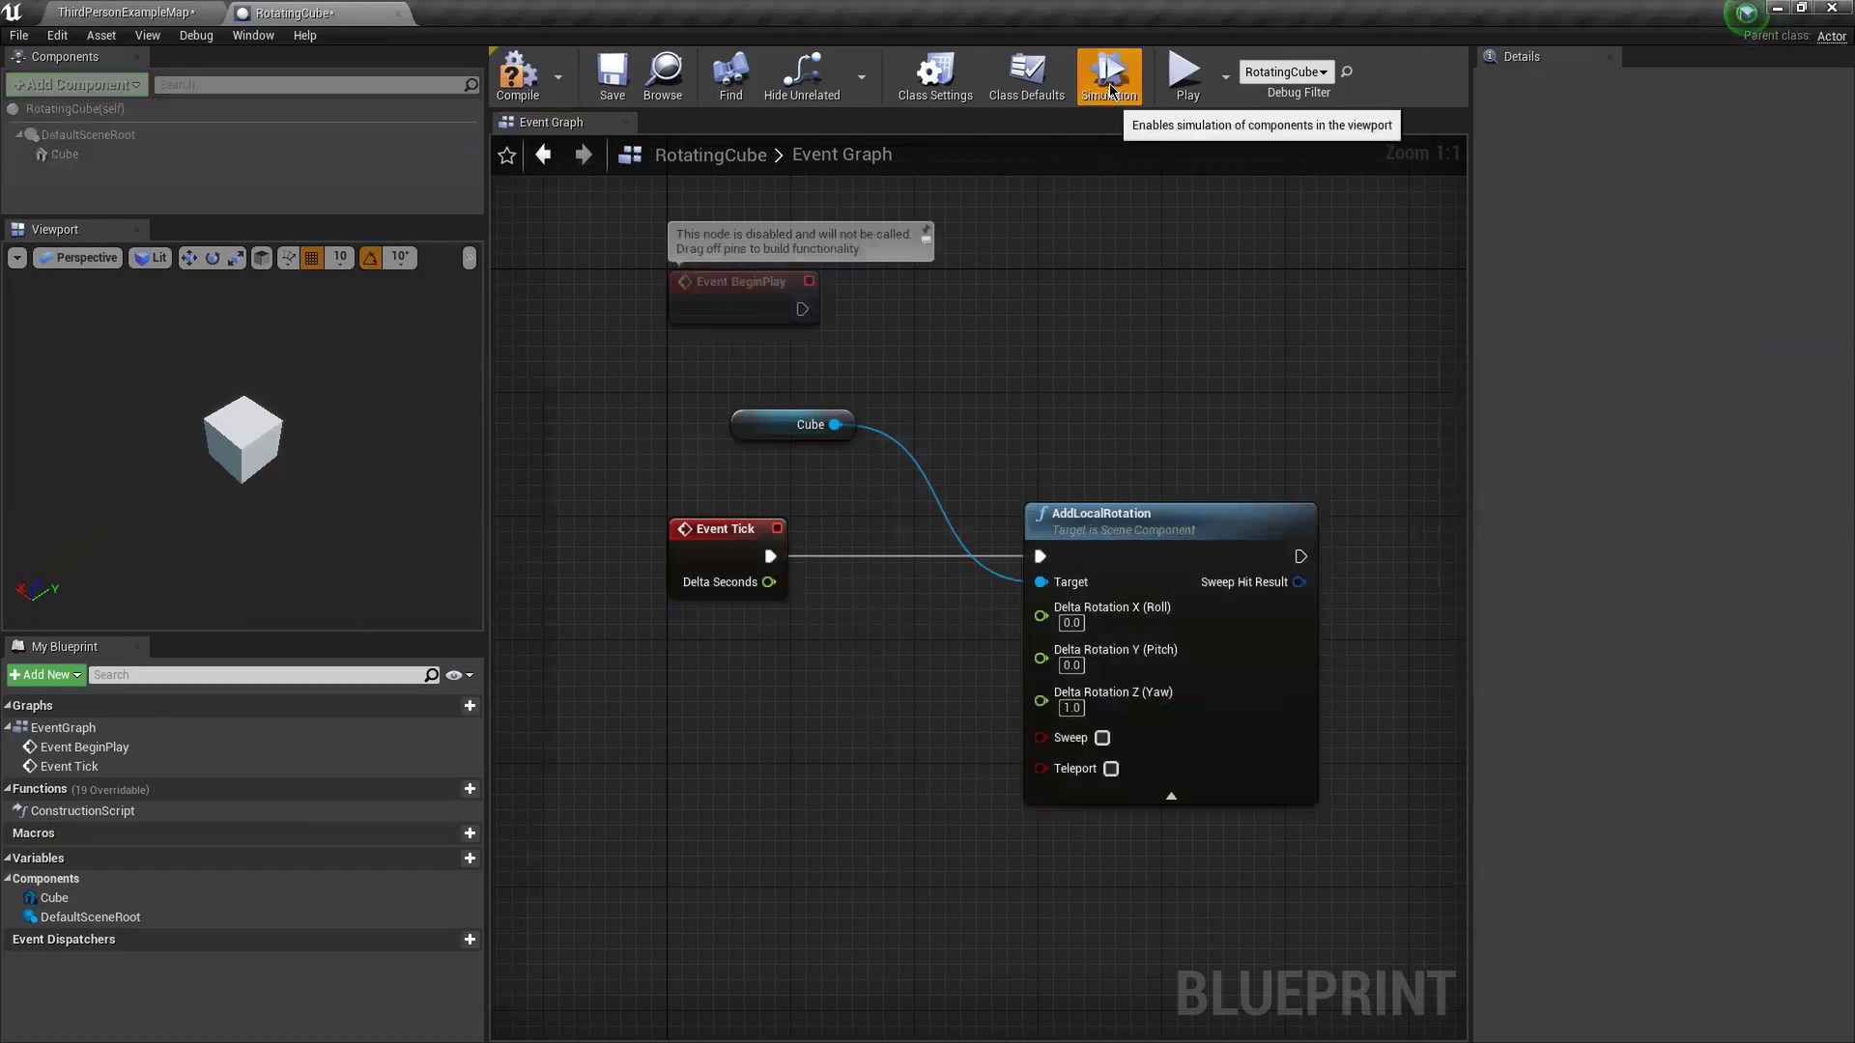
left_click(1112, 92)
- Set Delta Rotation Y (Pitch) to 1.0, then preview the cube's combined pitch and yaw rotation in test play and simulation
left_click(64, 154)
right_click_drag(560, 589, 653, 648)
left_click(1117, 695)
type("1")
left_click(929, 500)
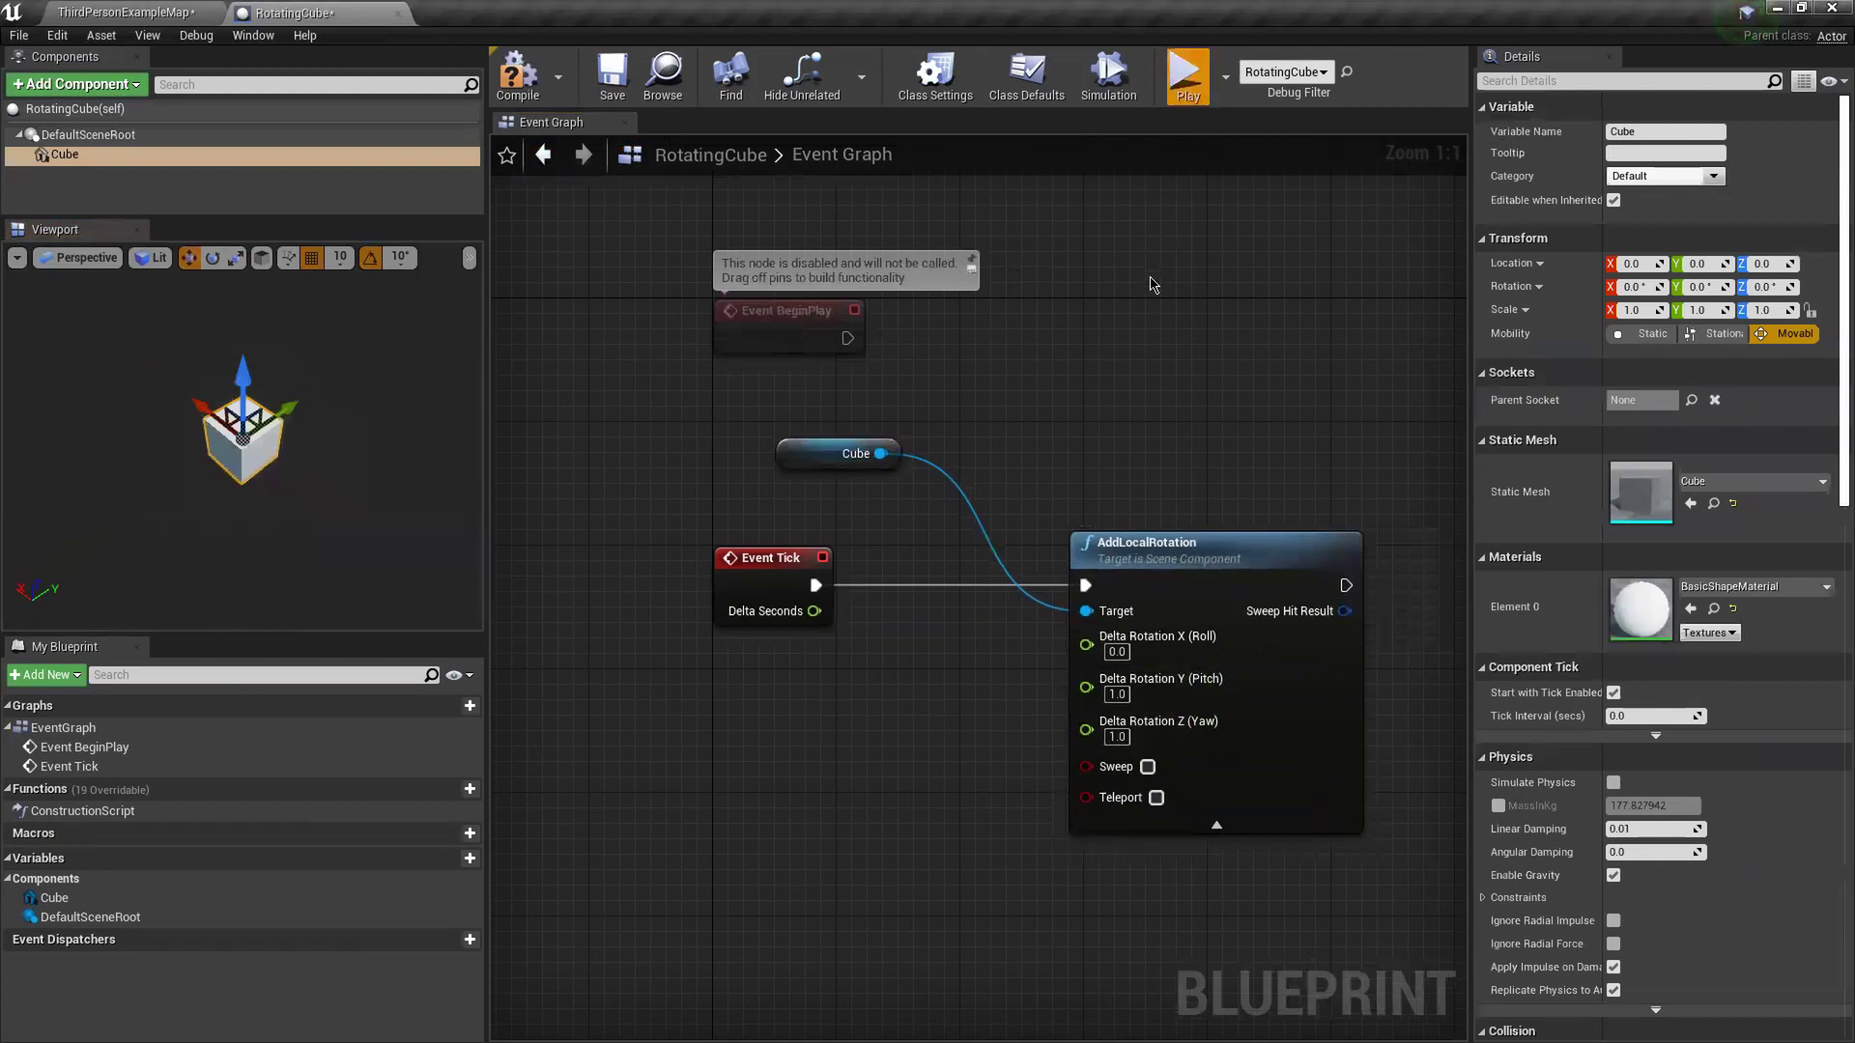
left_click(1187, 75)
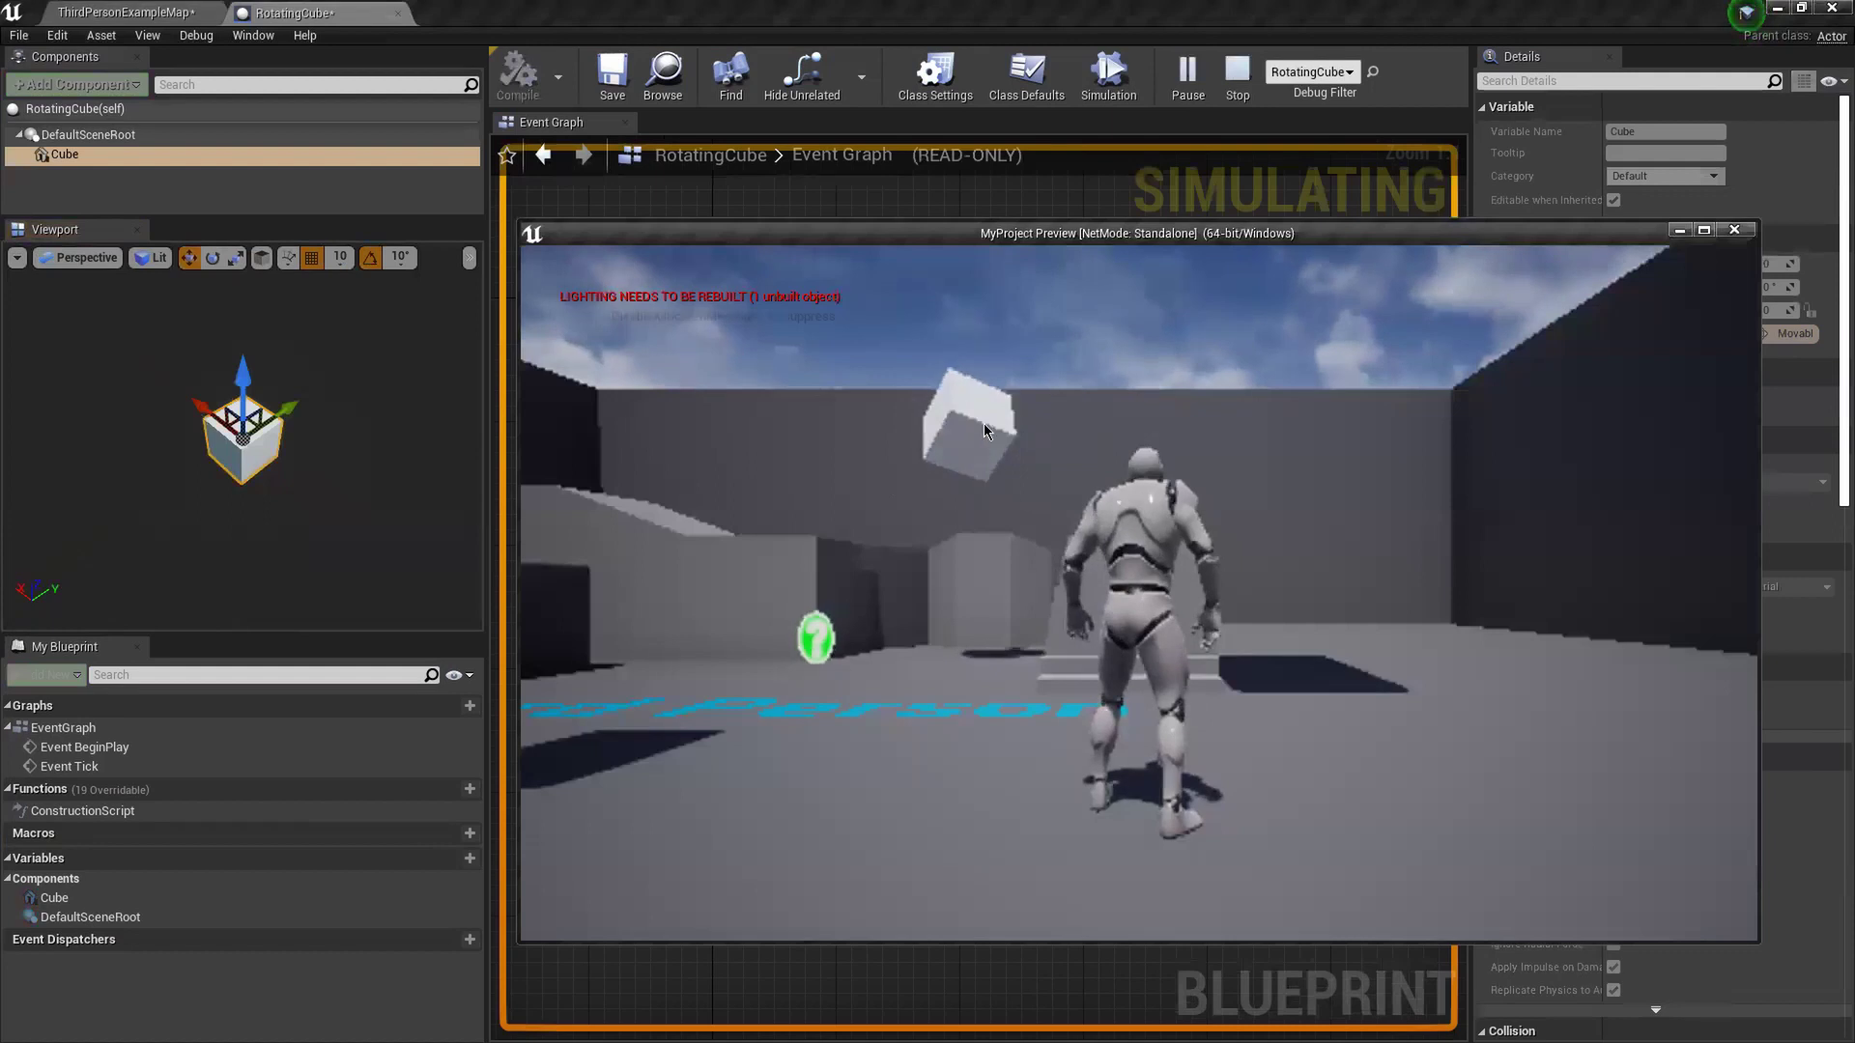
key("Escape")
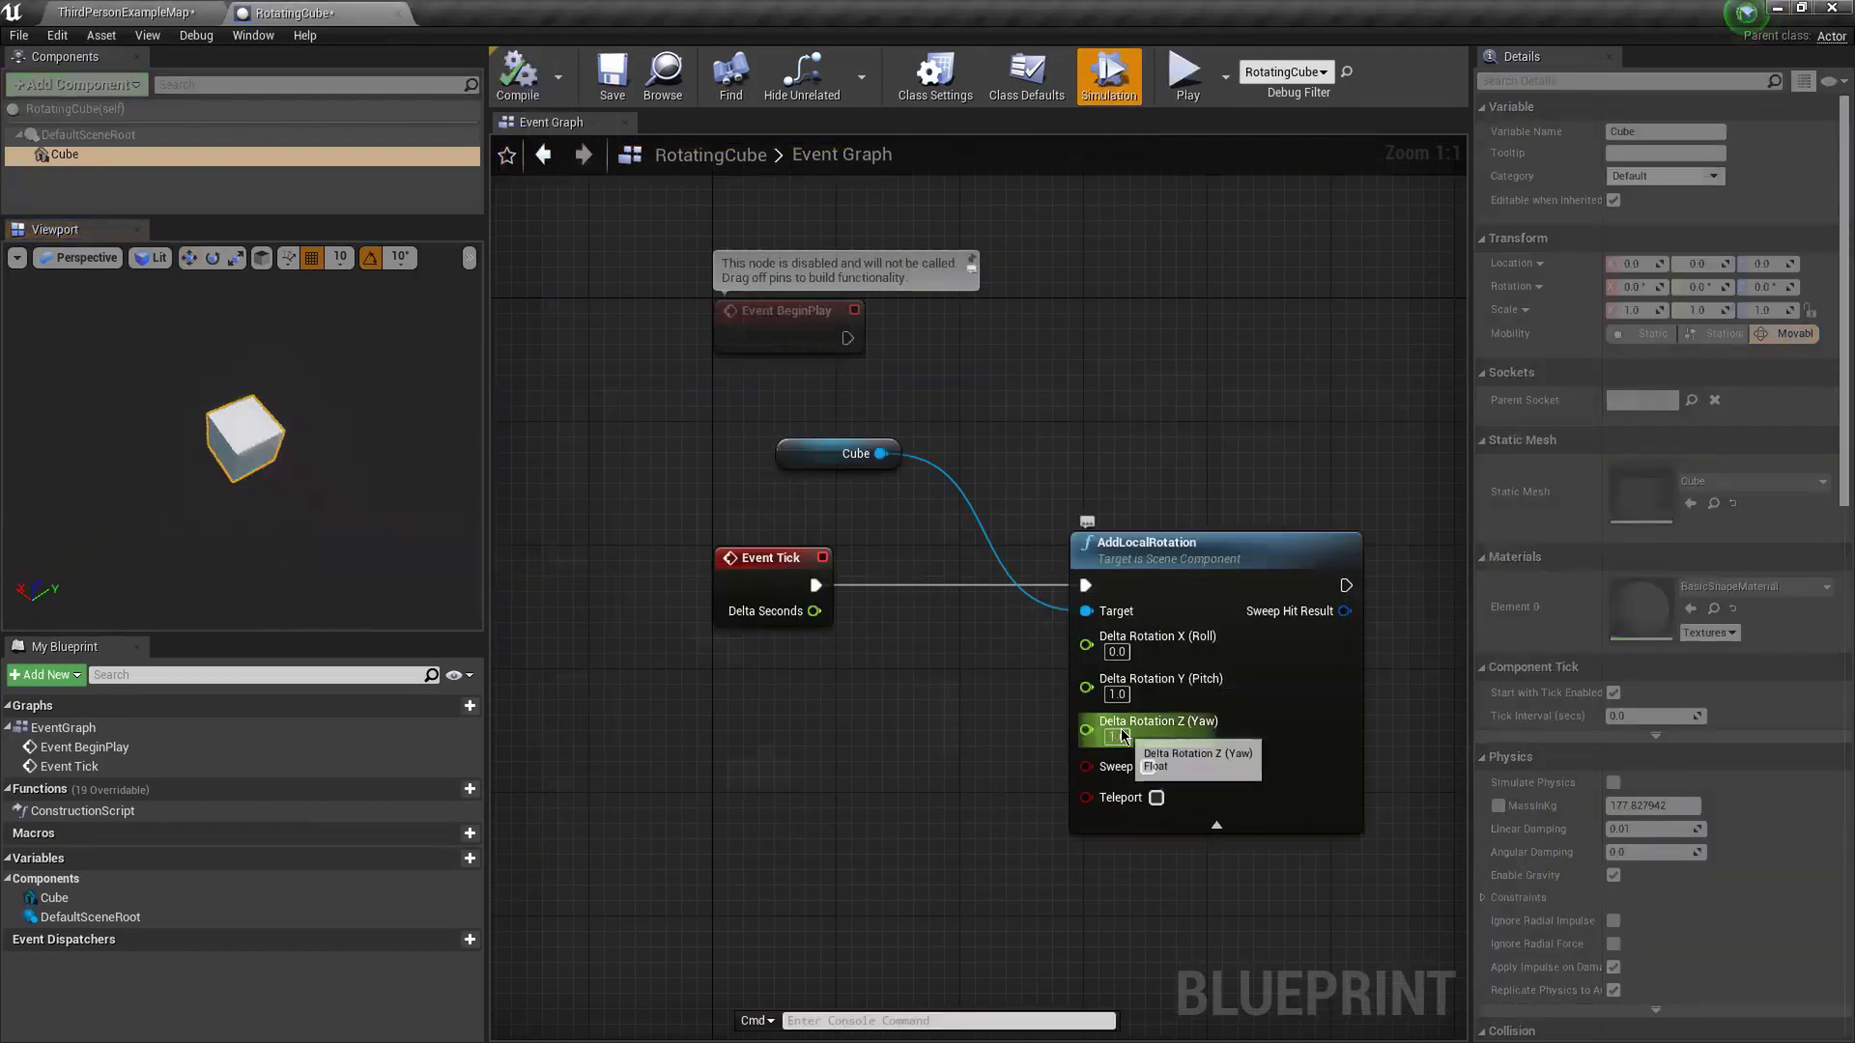
left_click(1109, 75)
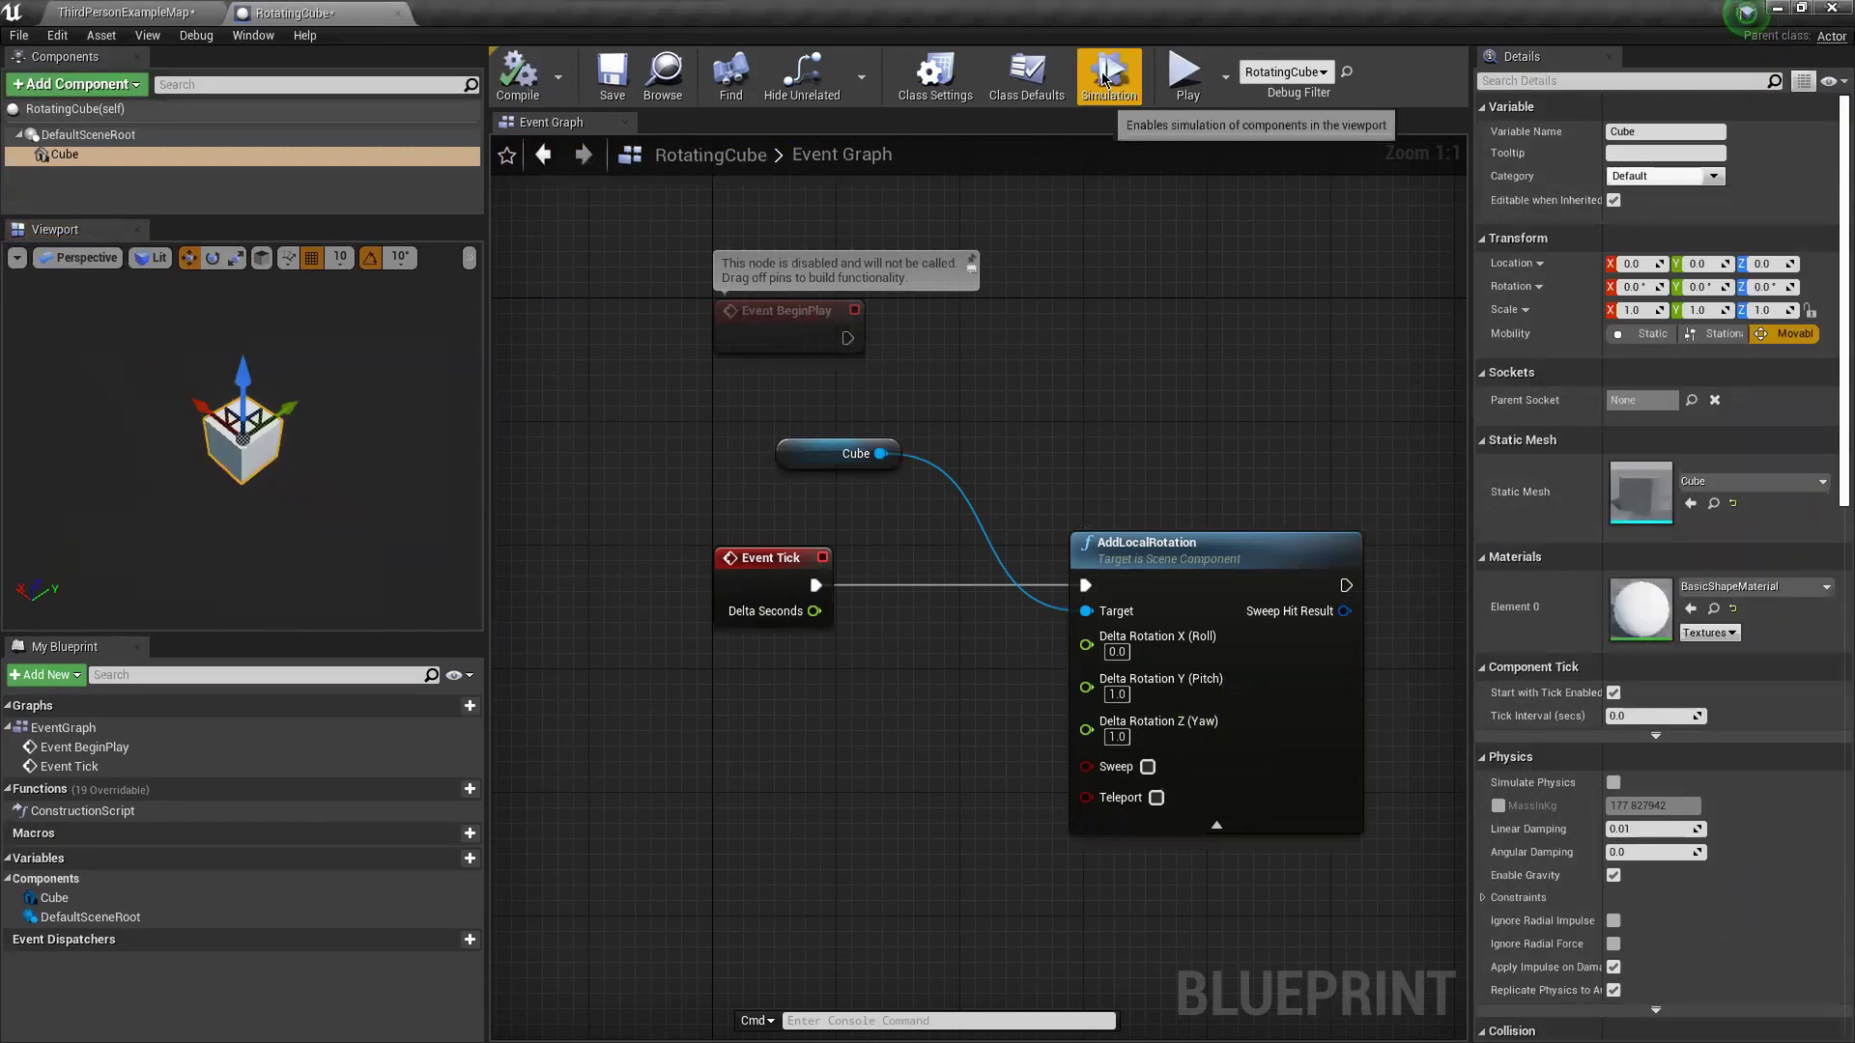
right_click_drag(308, 512, 126, 512)
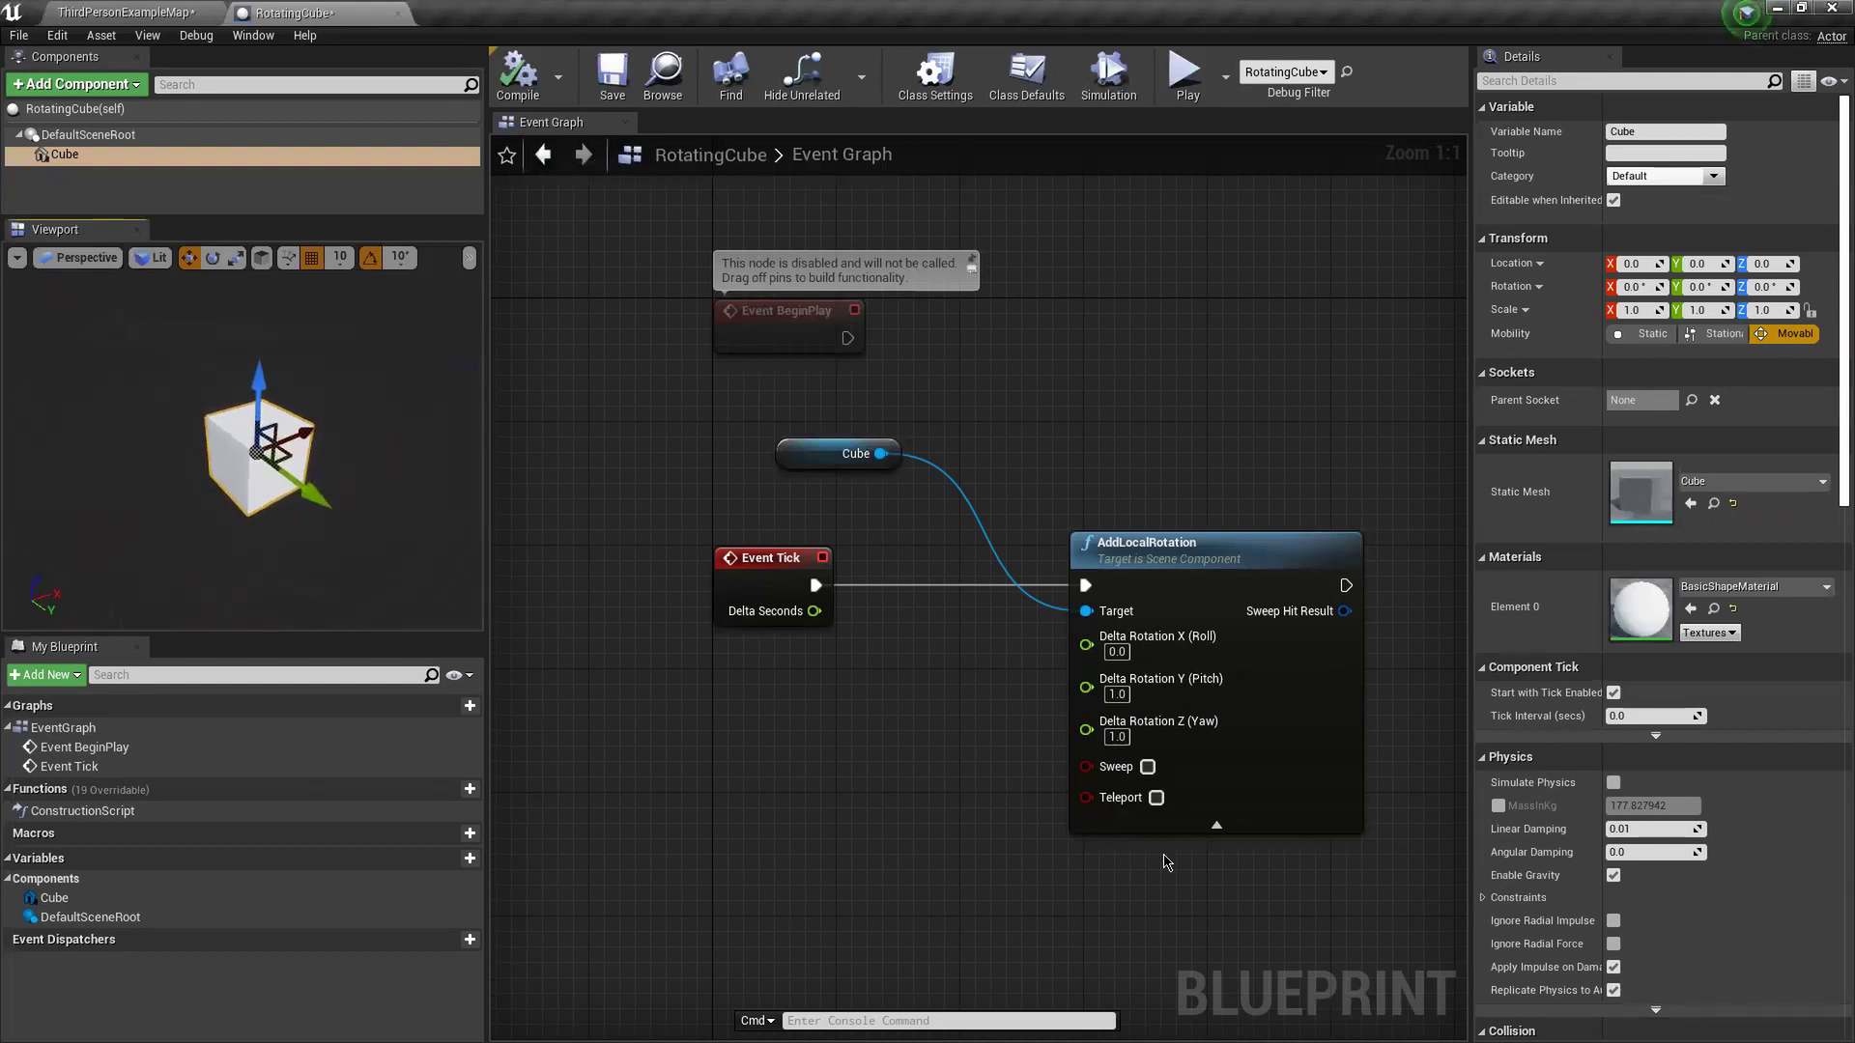
- Set Delta Rotation Z (Yaw) to 0 and simulate the cube rotating on pitch alone
left_click(1124, 742)
type("0")
key("Return")
left_click(1112, 83)
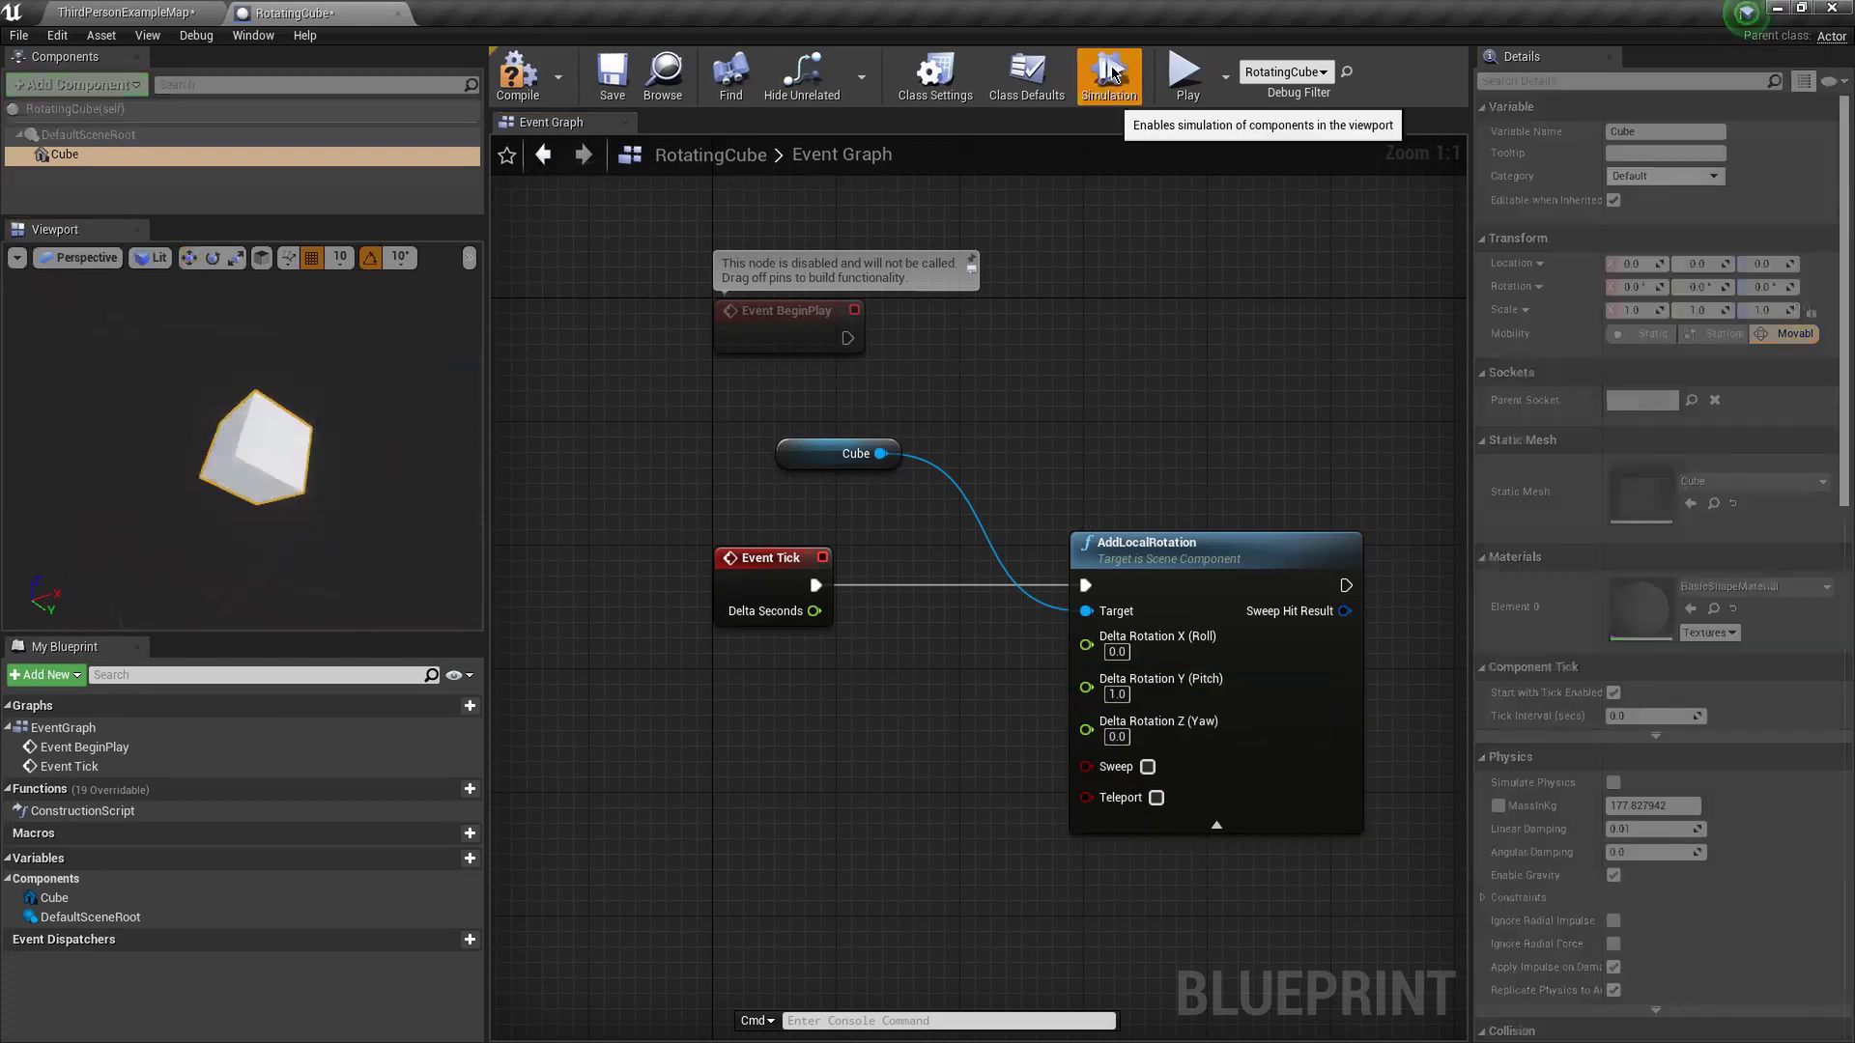
left_click(1112, 83)
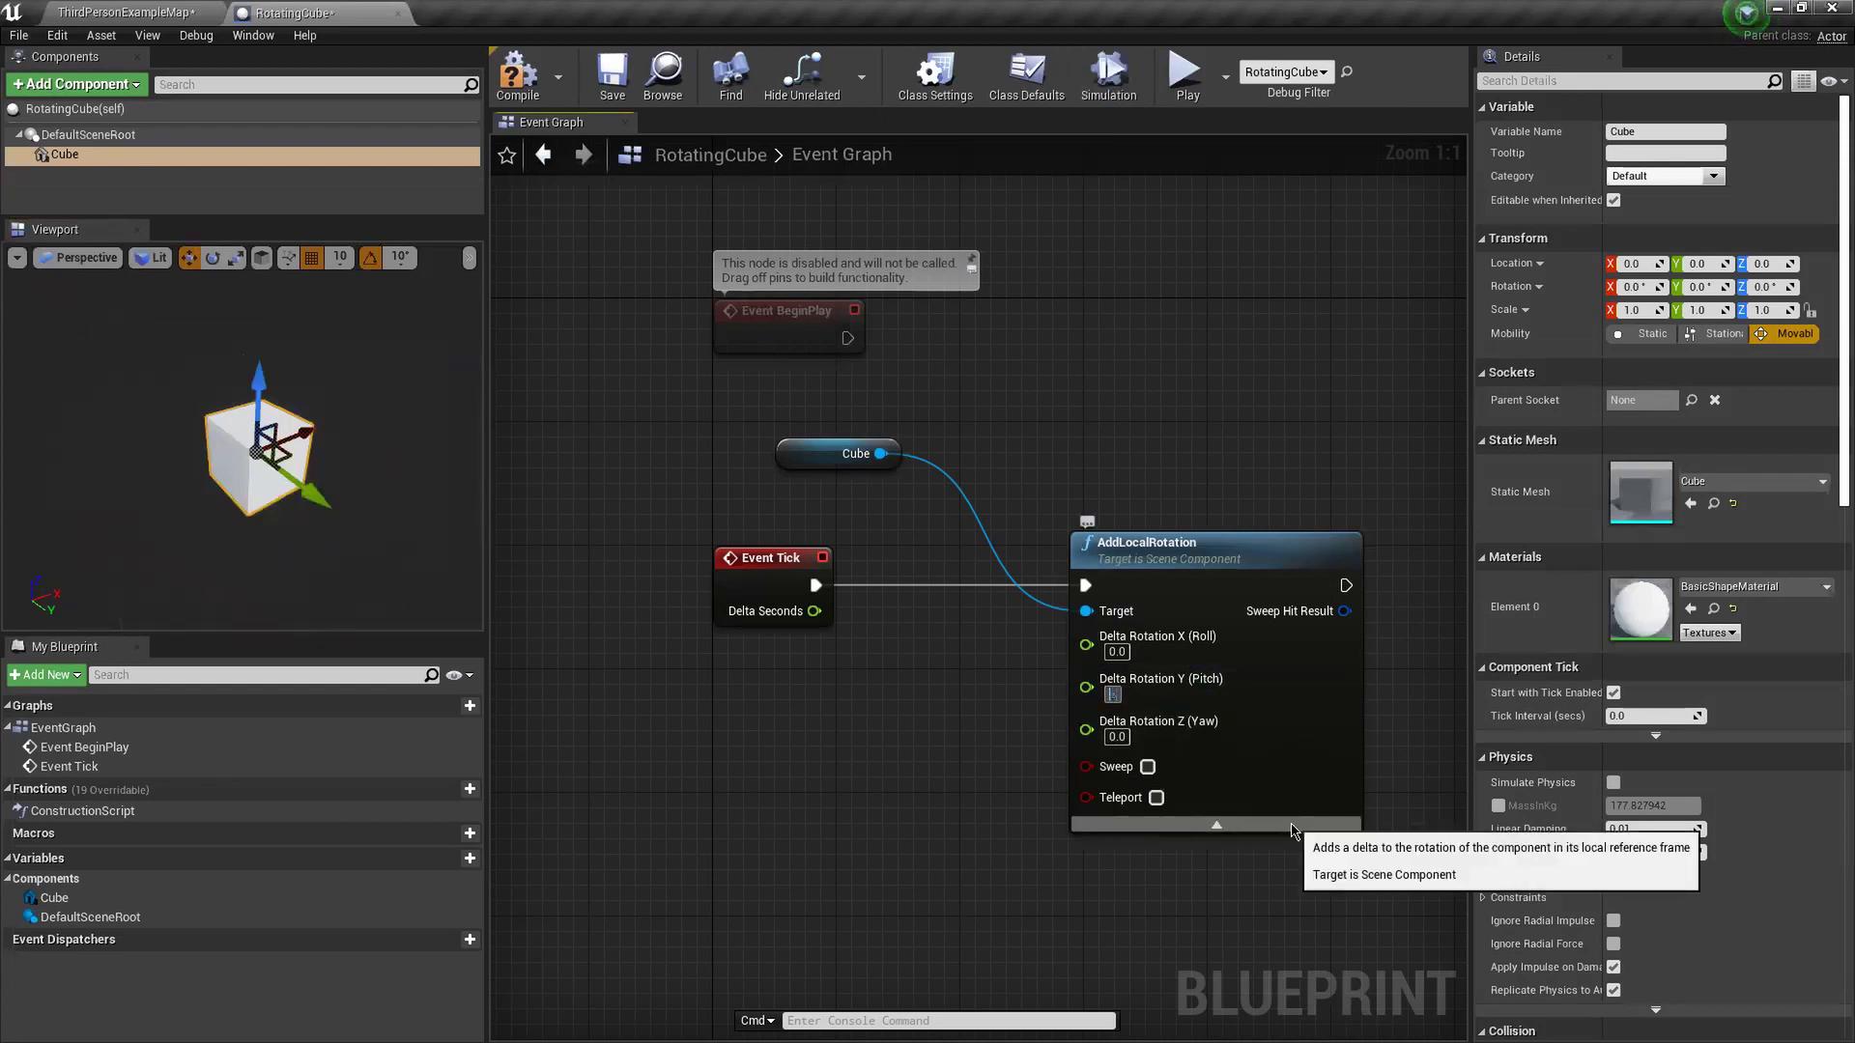
- Set Delta Rotation Y (Pitch) to 0 and Delta Rotation Z (Yaw) to 1.0, then simulate the yaw rotation
left_click(1119, 739)
type("1")
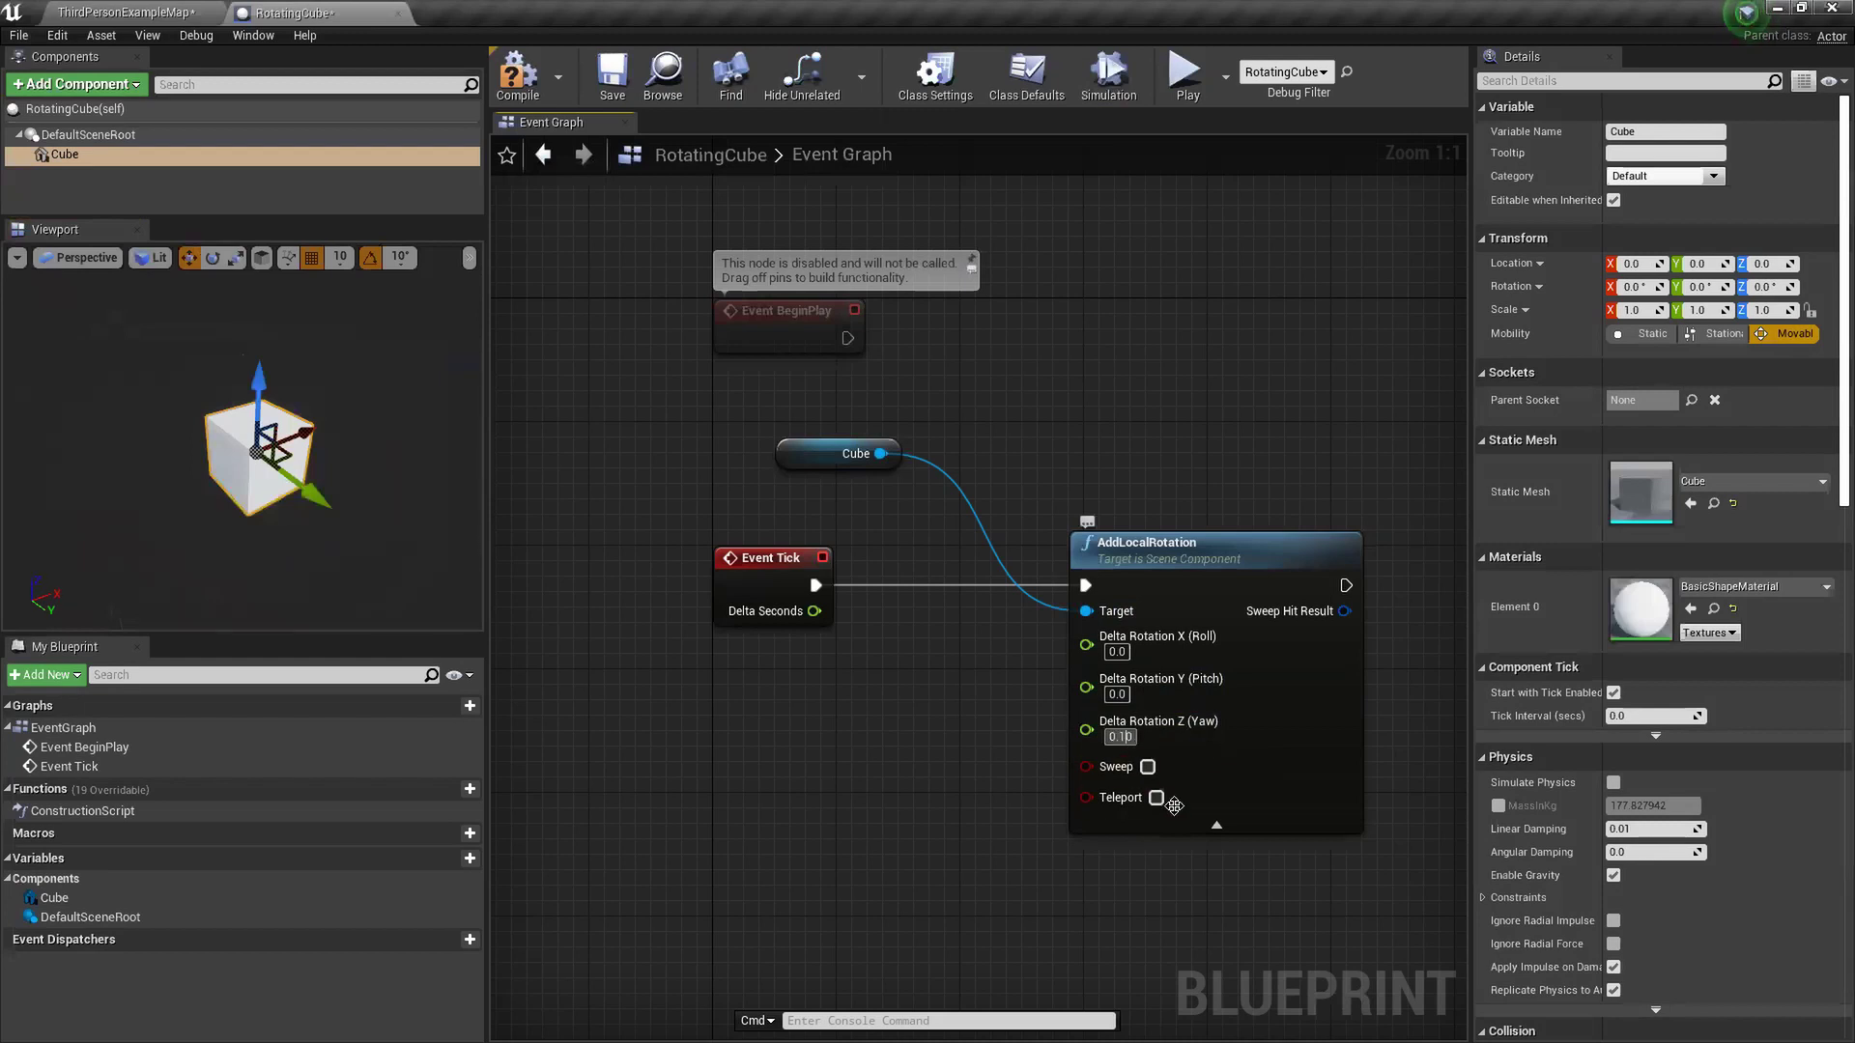
key("Return")
left_click(1095, 96)
left_click(1097, 95)
- Set Delta Rotation X (Roll) to 1.0 and Delta Rotation Z (Yaw) to 0, then compile the Blueprint
left_click(1117, 655)
type("1")
left_click(999, 733)
left_click(1117, 736)
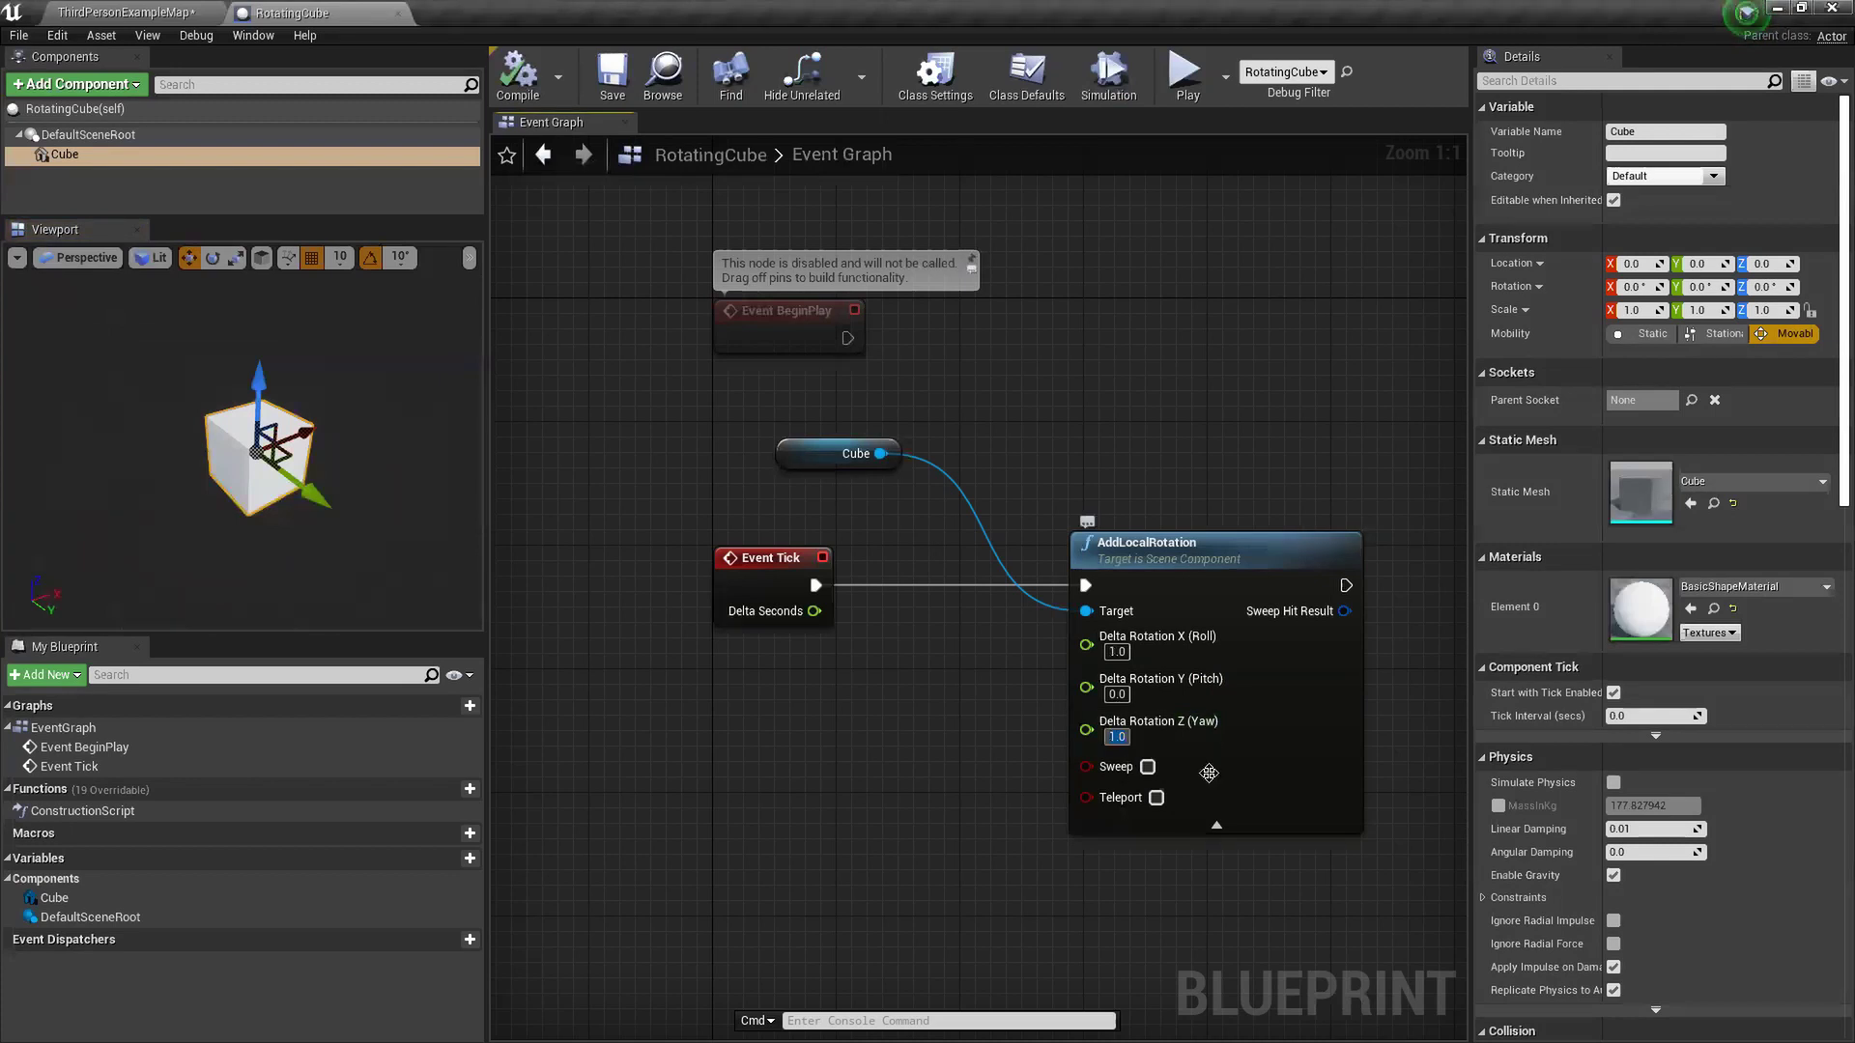
type("0")
key("Return")
left_click(522, 77)
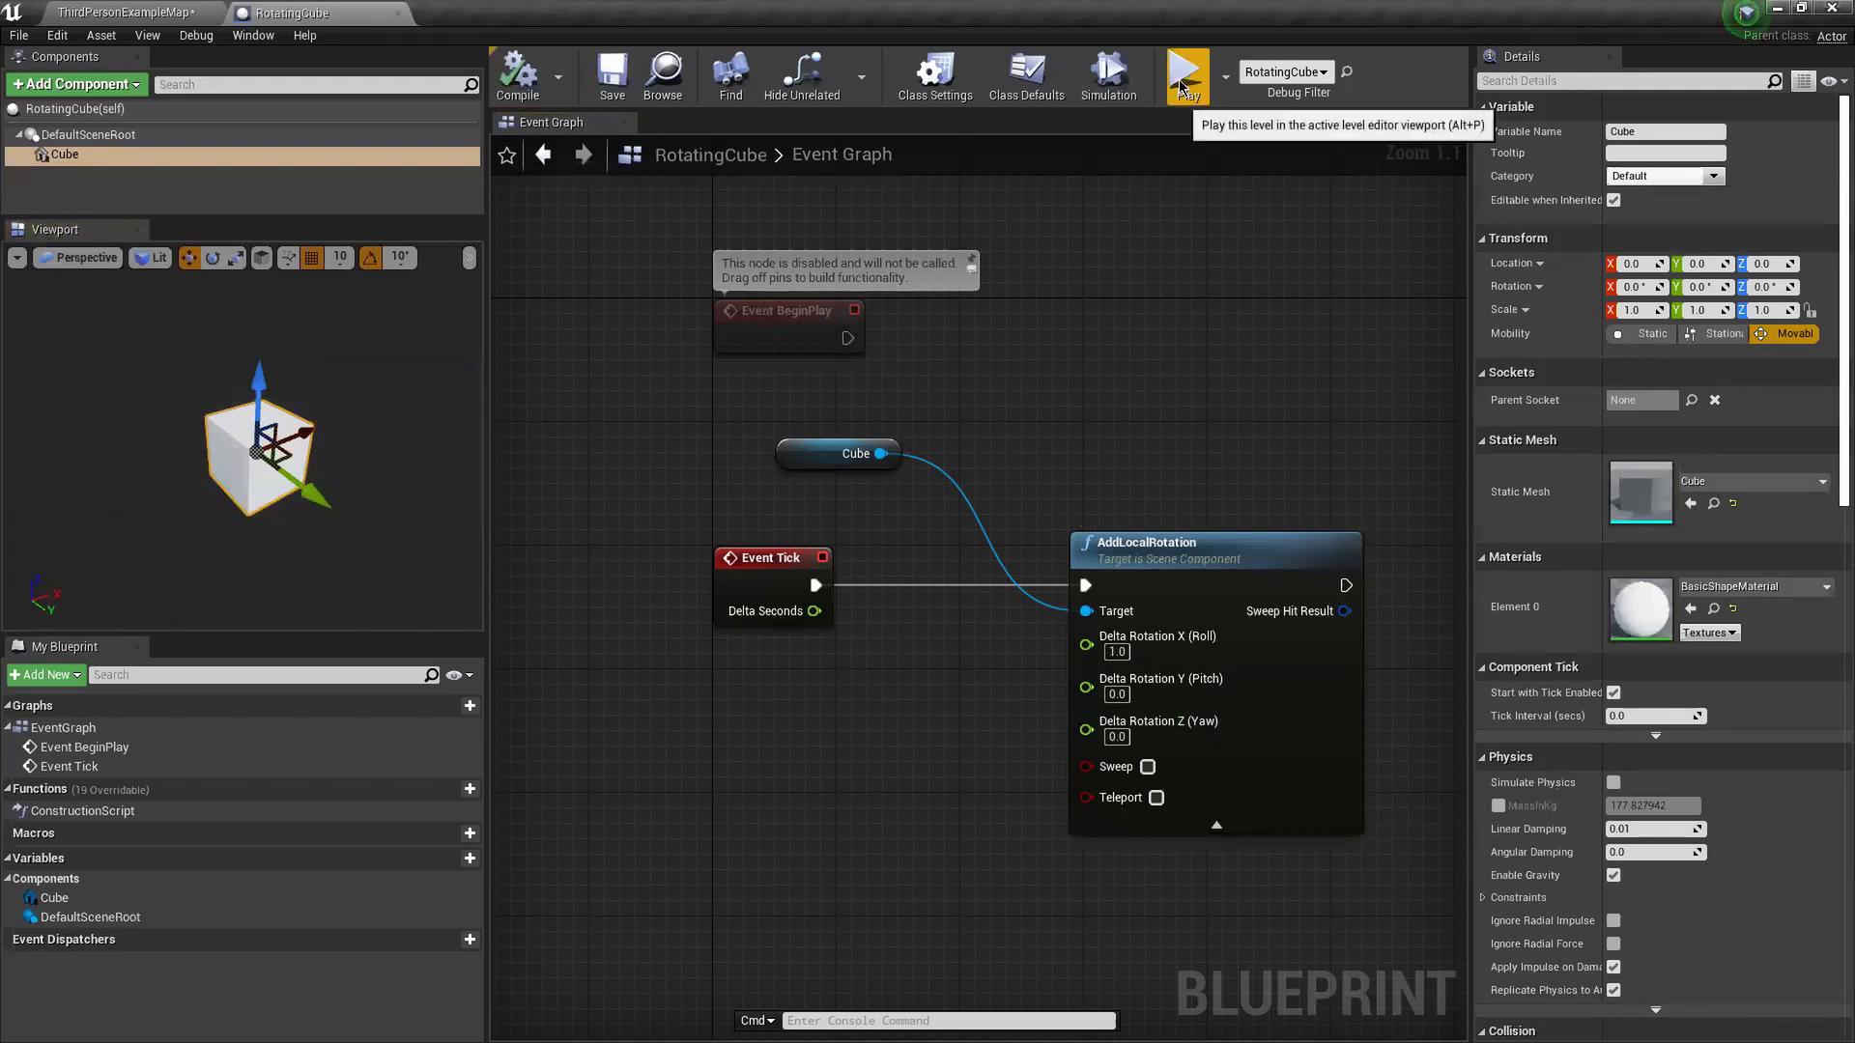
- Set the Blueprint's save-on-compile option to On Success Only, recompile, and preview the cube's roll rotation in simulation
left_click(558, 75)
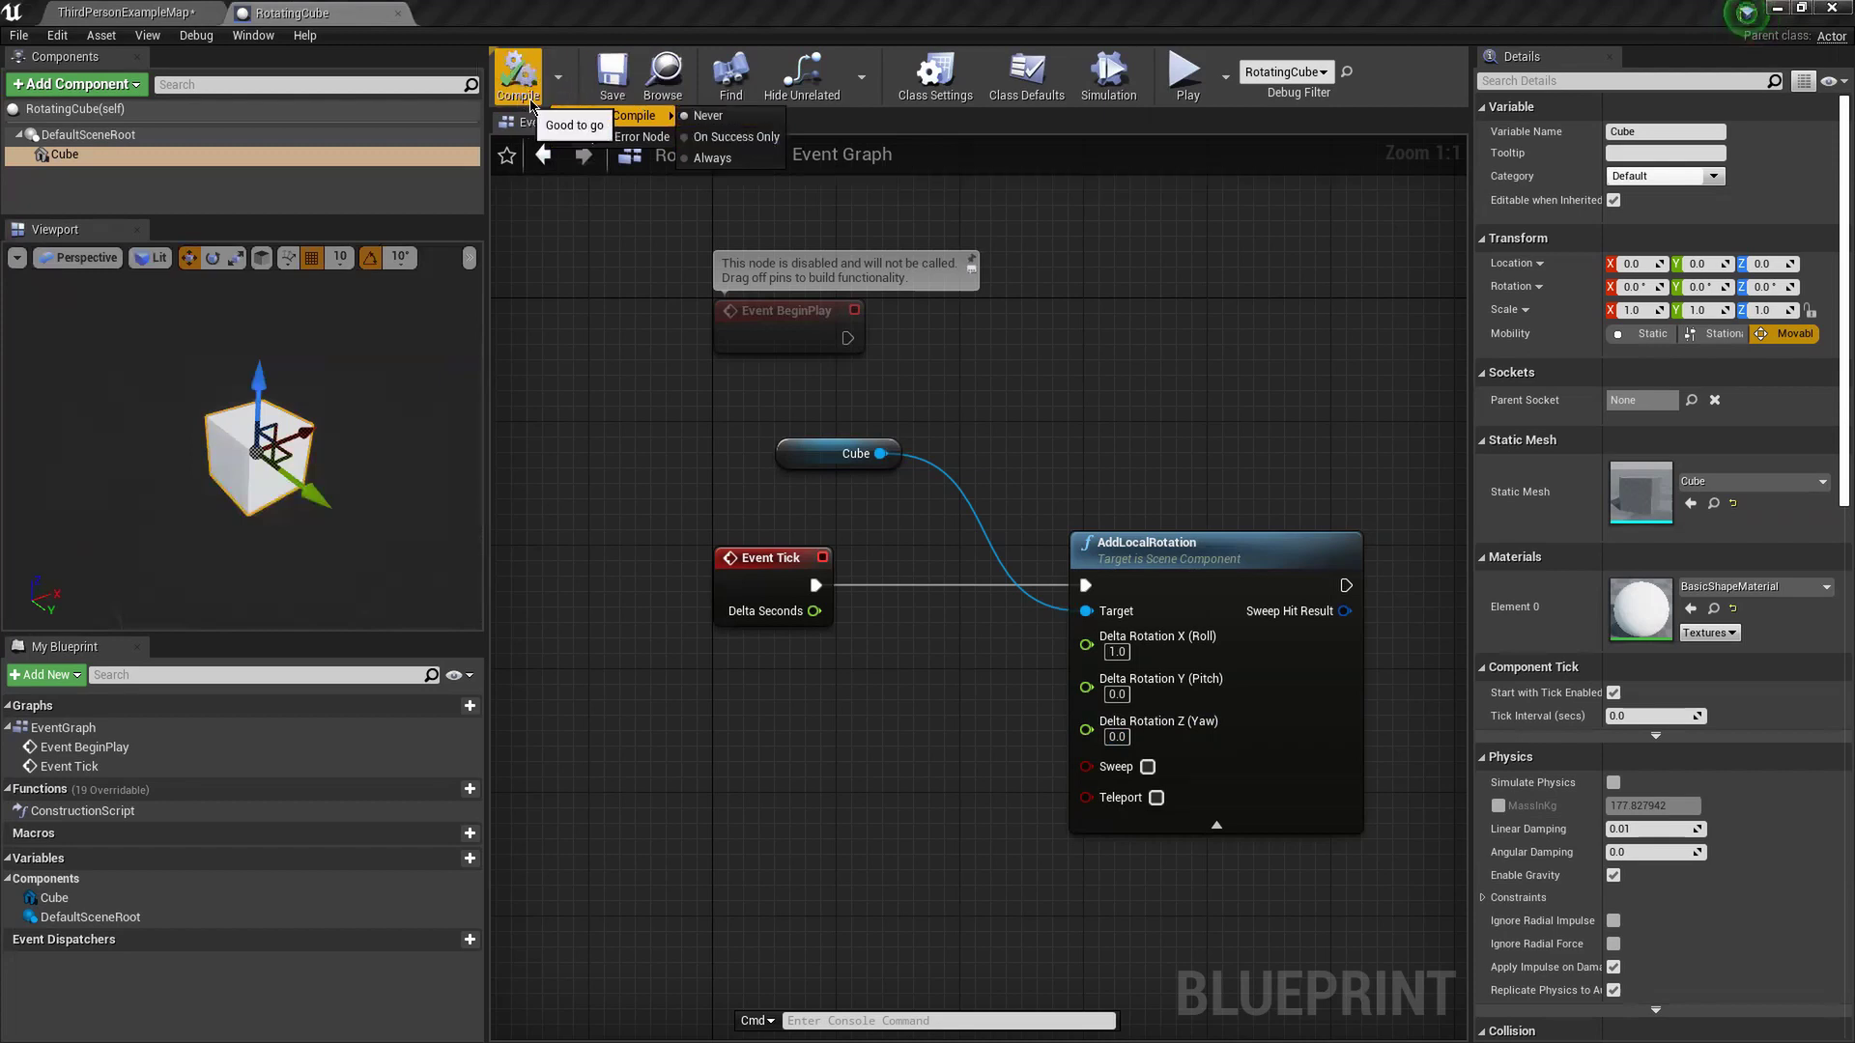
left_click(722, 143)
left_click(517, 109)
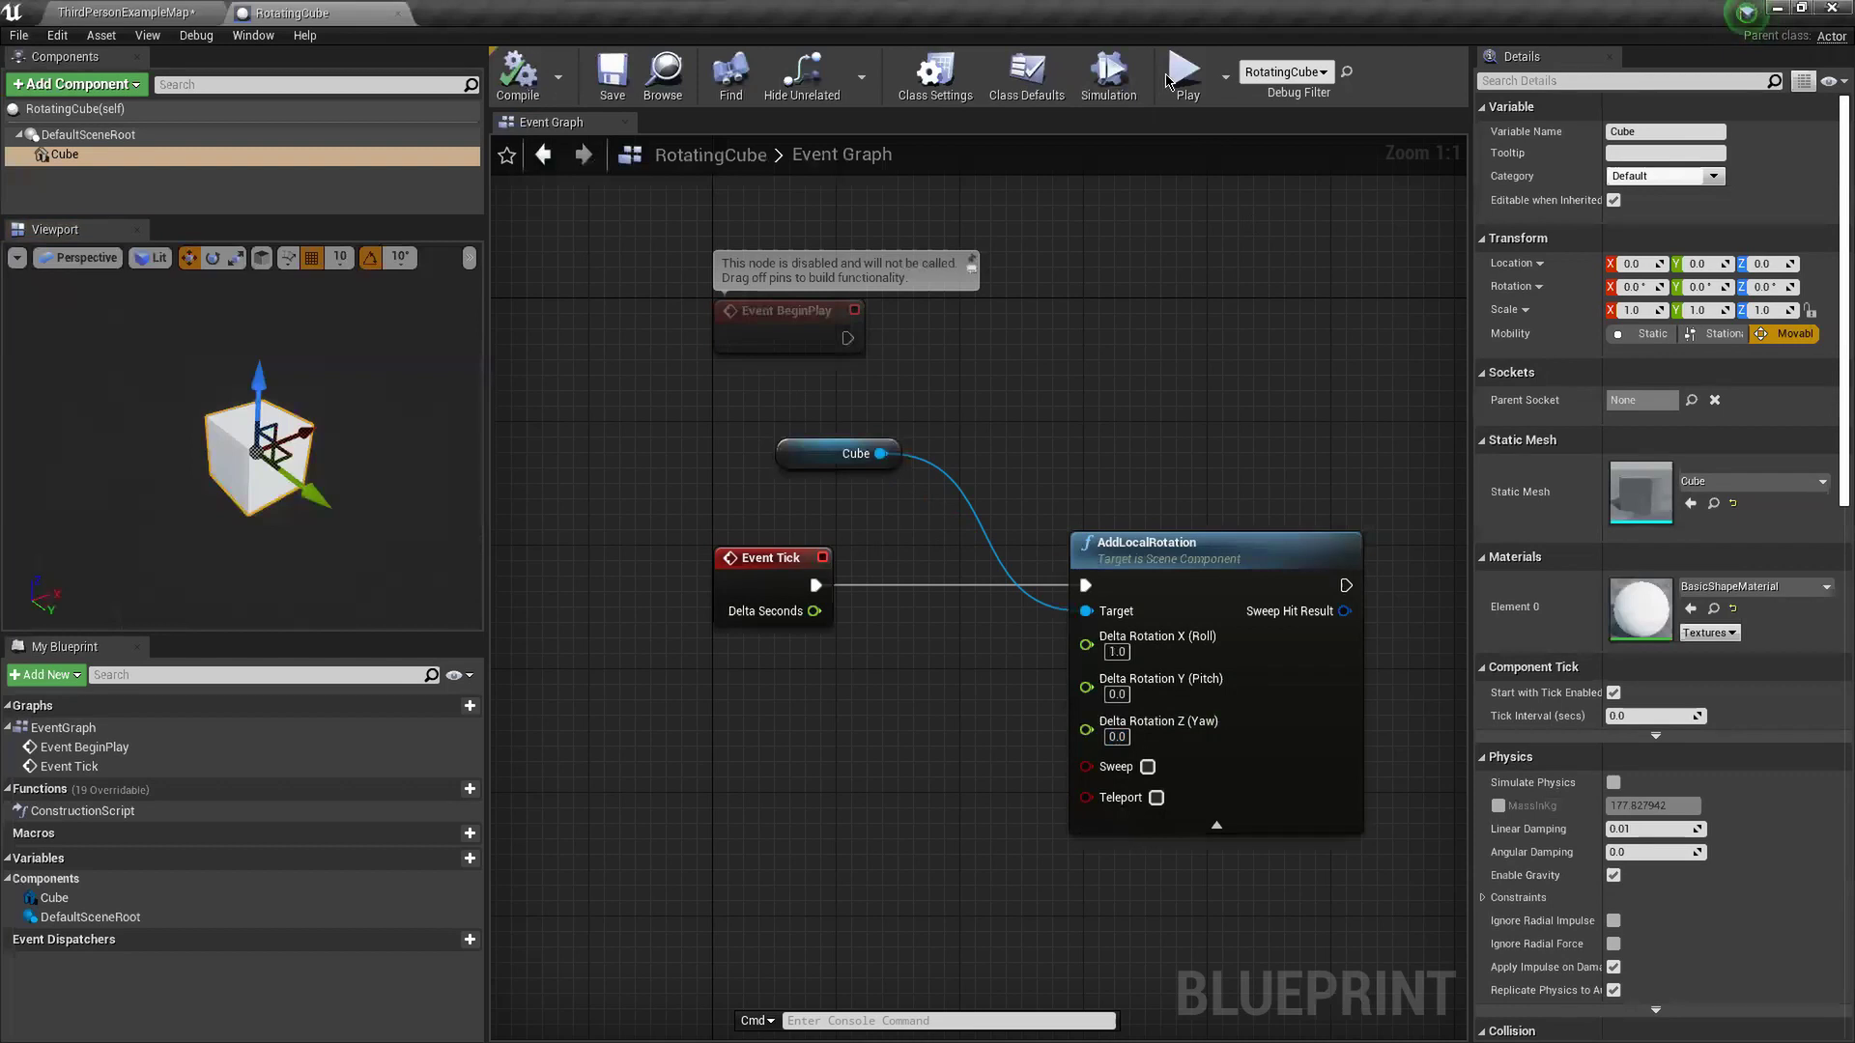
left_click(1109, 78)
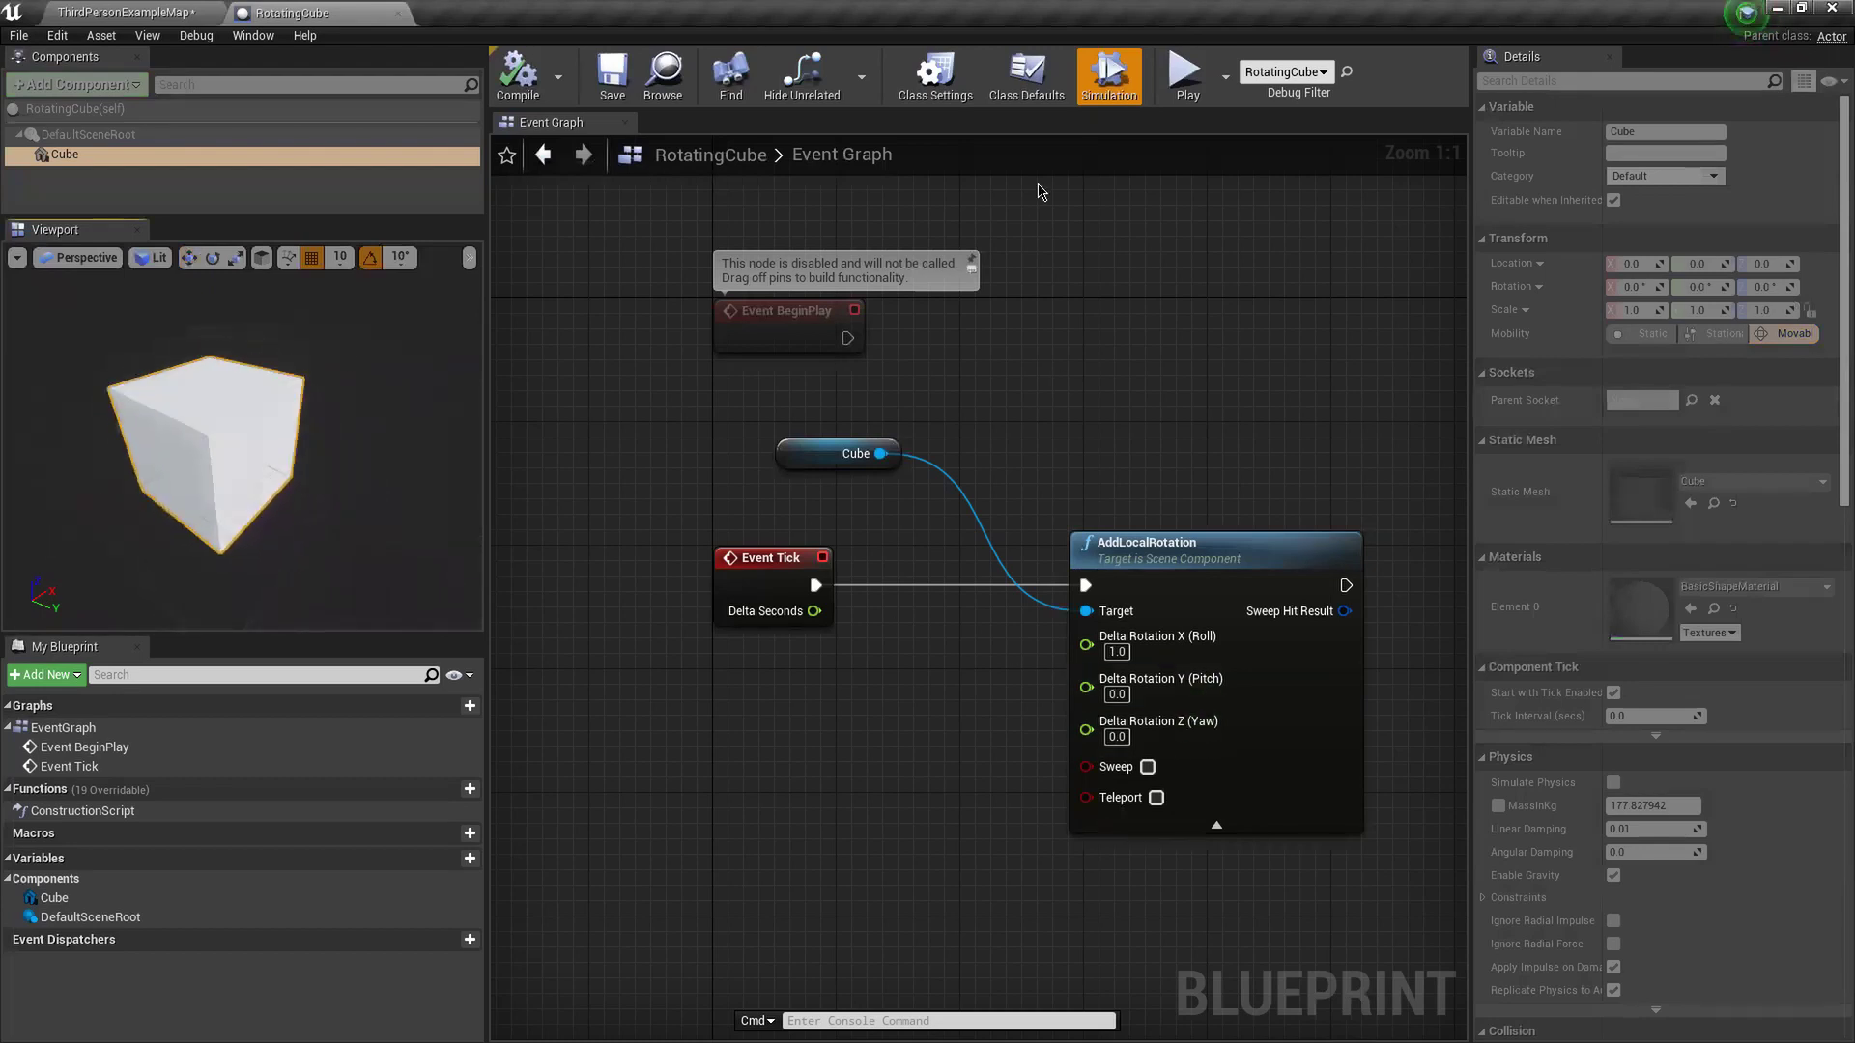
left_click(1102, 89)
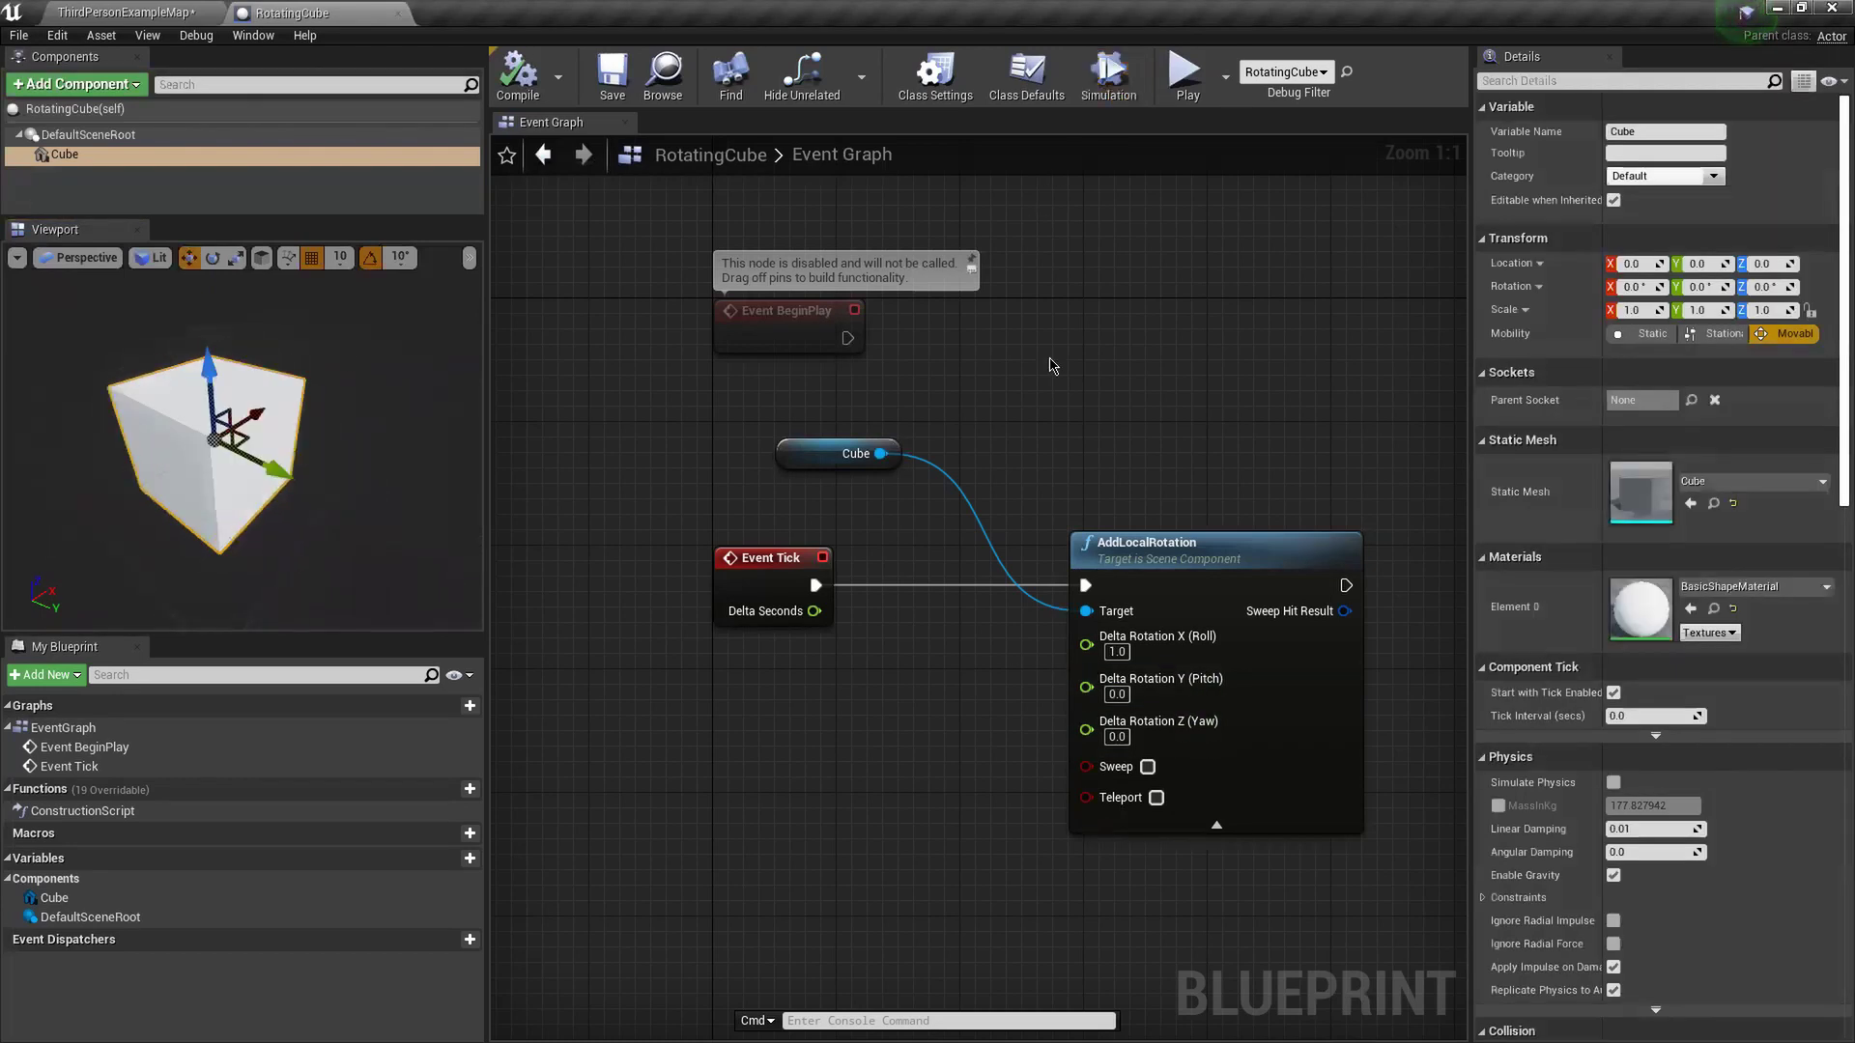
- Set Delta Rotation Y (Pitch) to 1.0 and Delta Rotation X (Roll) to 0, then simulate the pitch rotation
left_click(1117, 693)
type("1.")
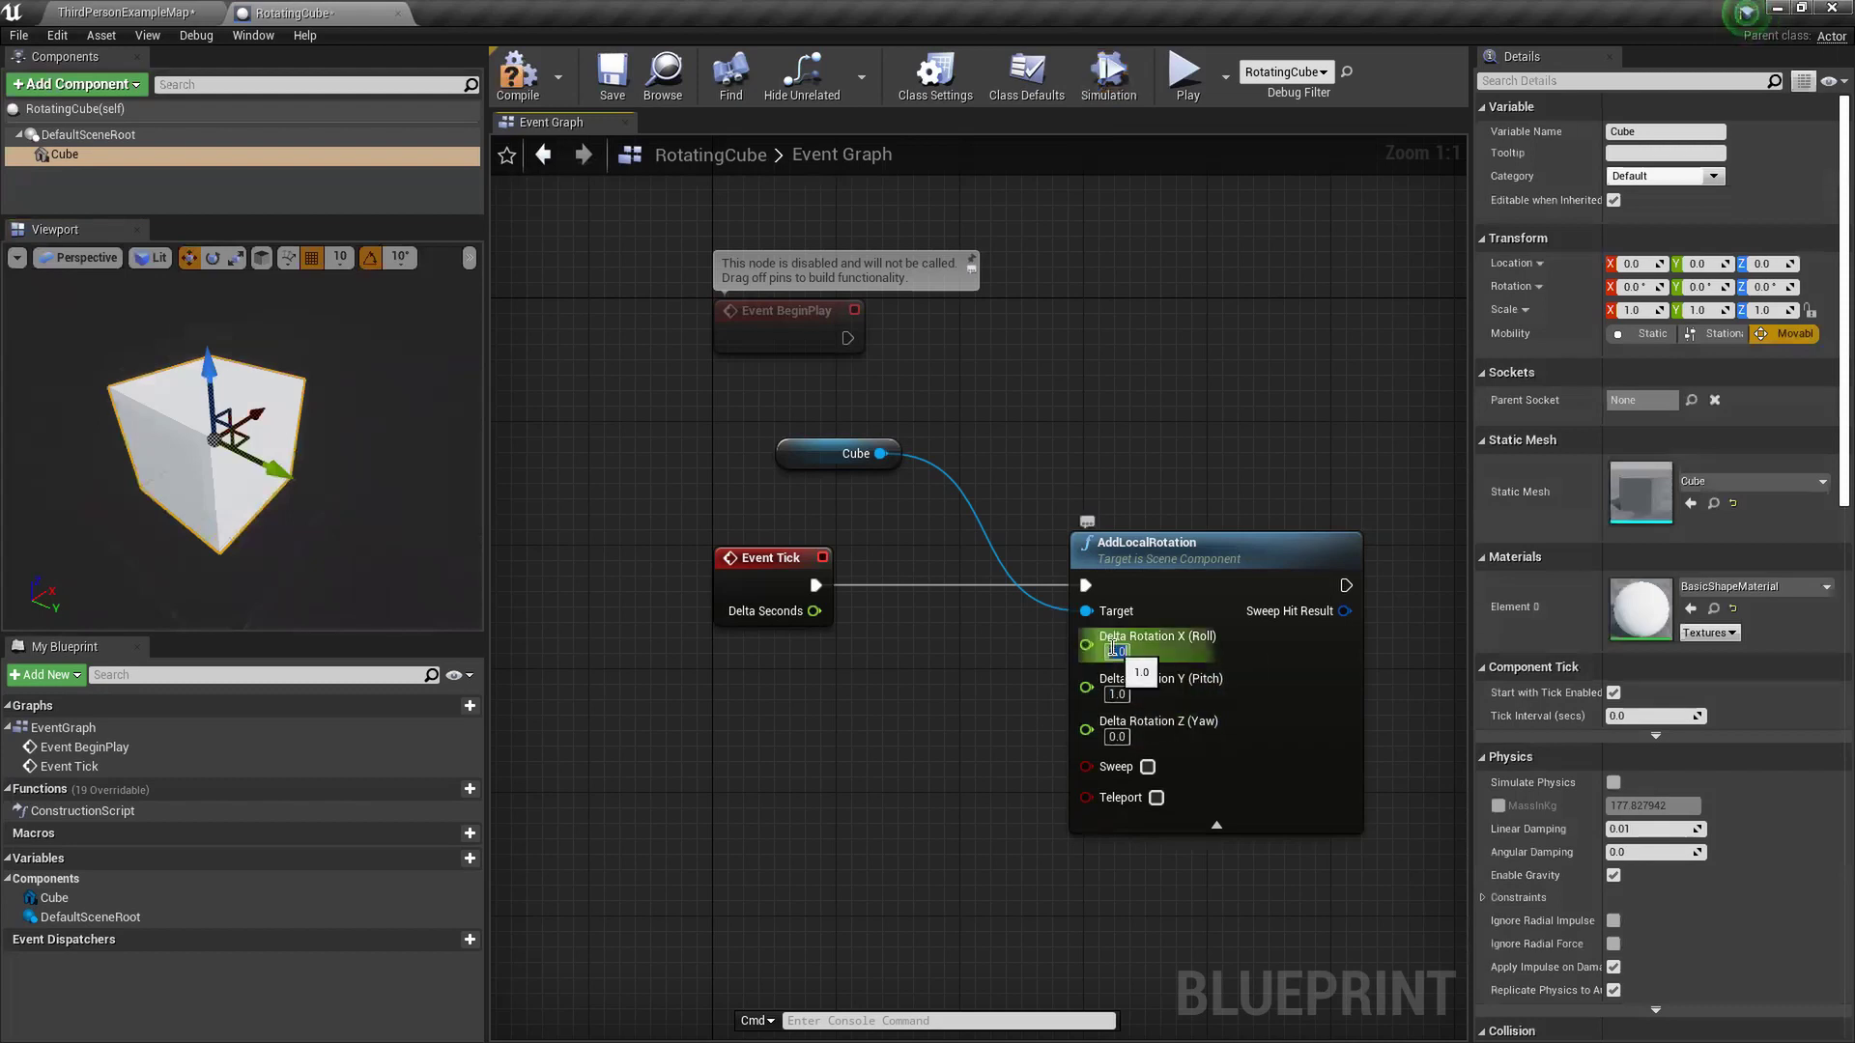
type("0")
key("Return")
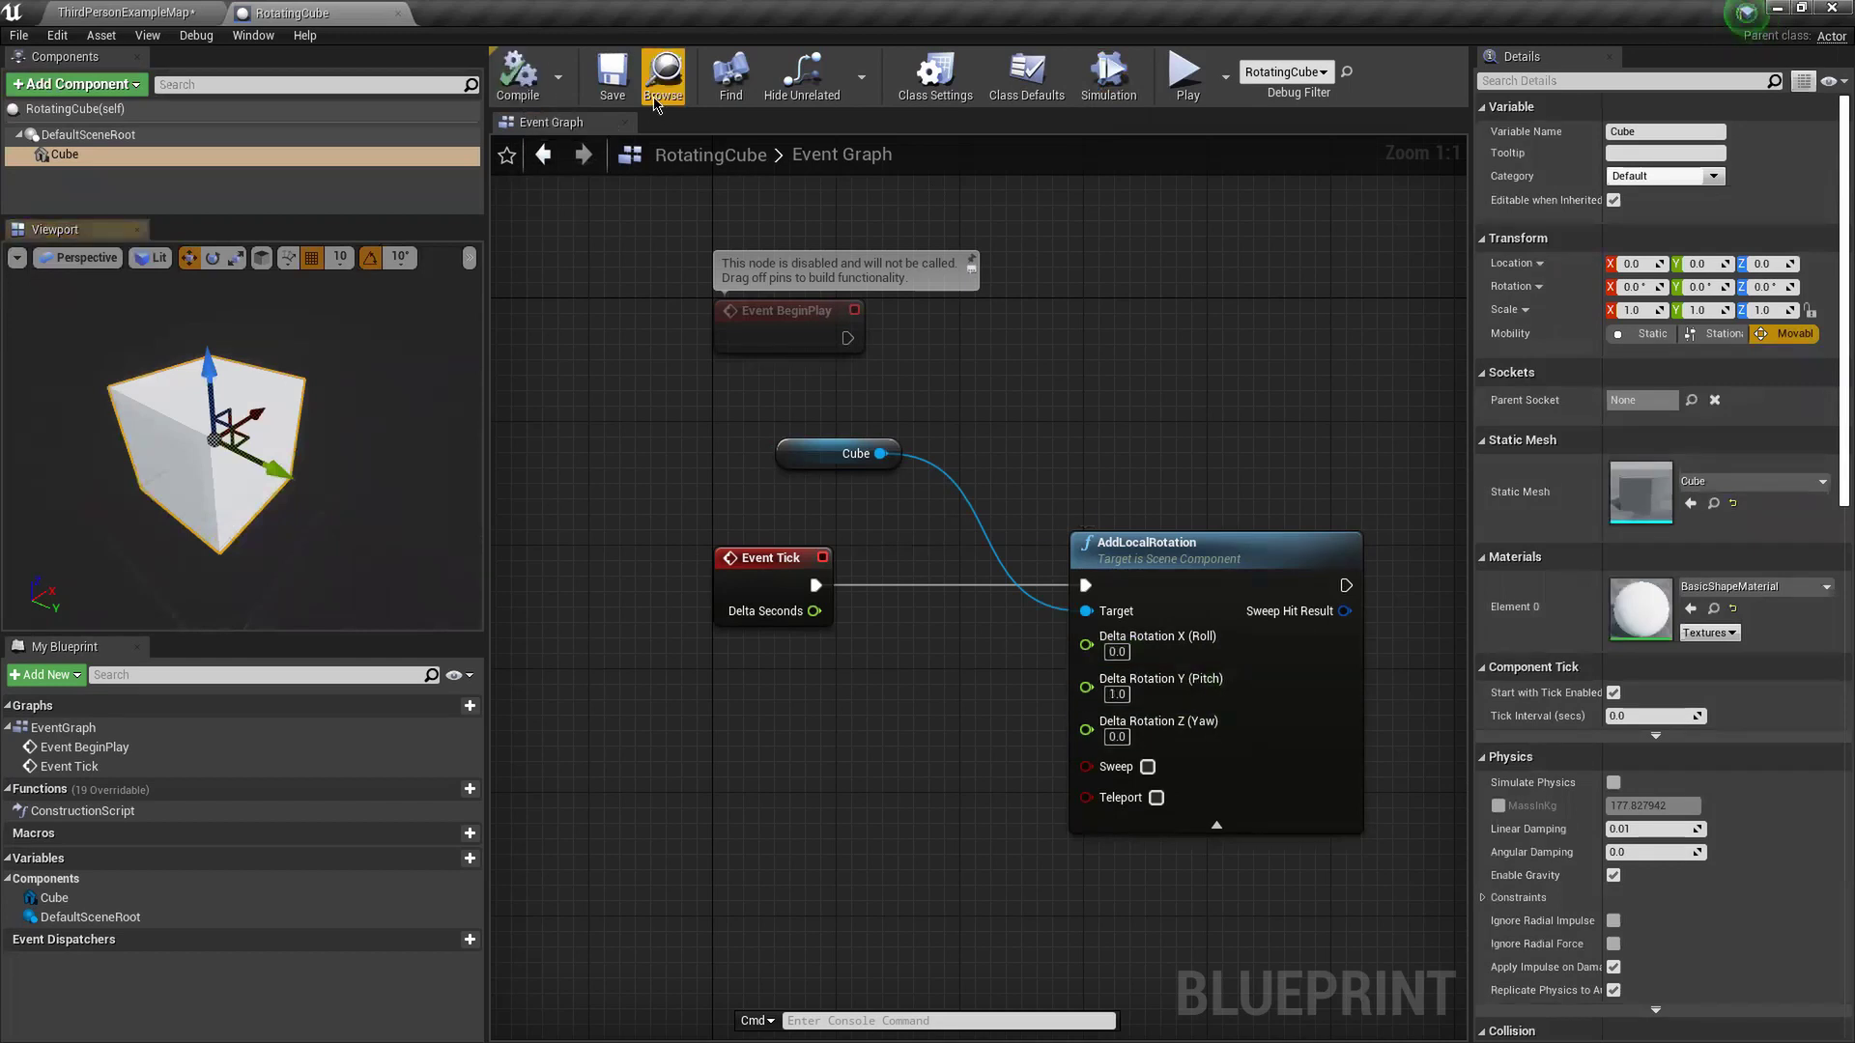
left_click(1099, 87)
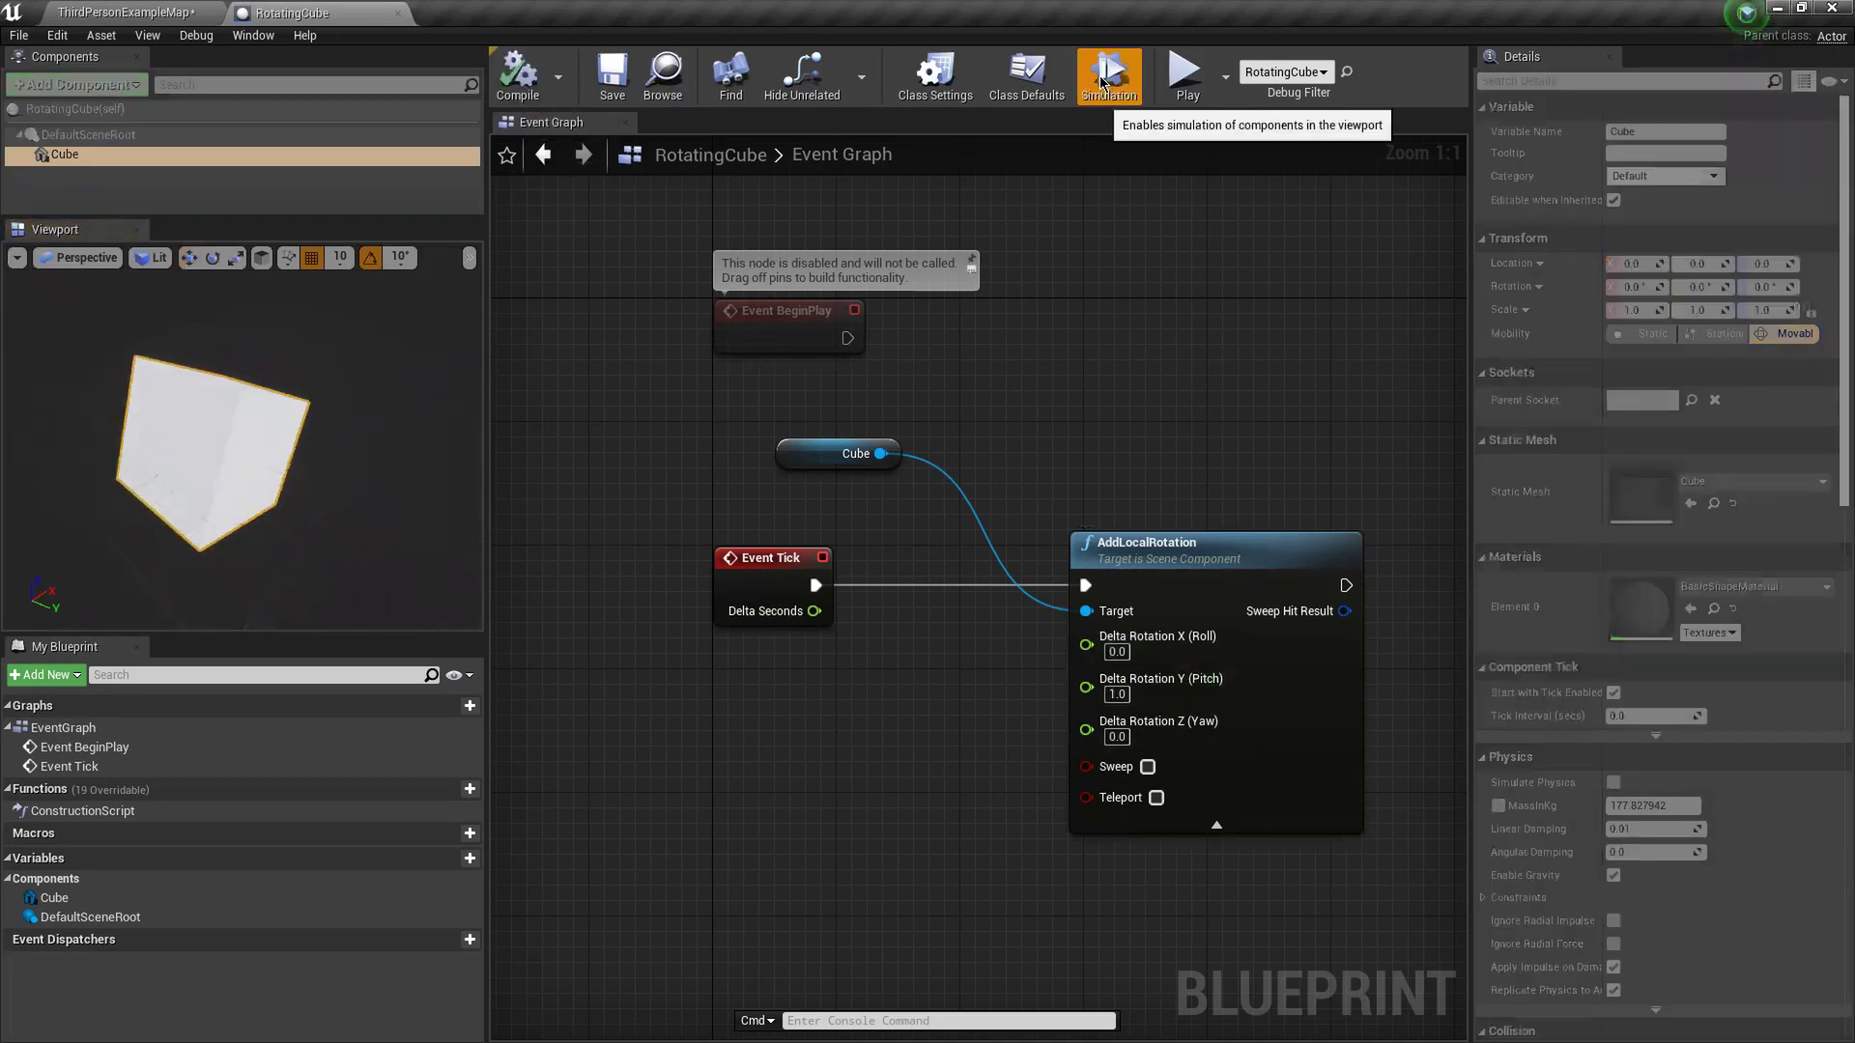
left_click(1101, 82)
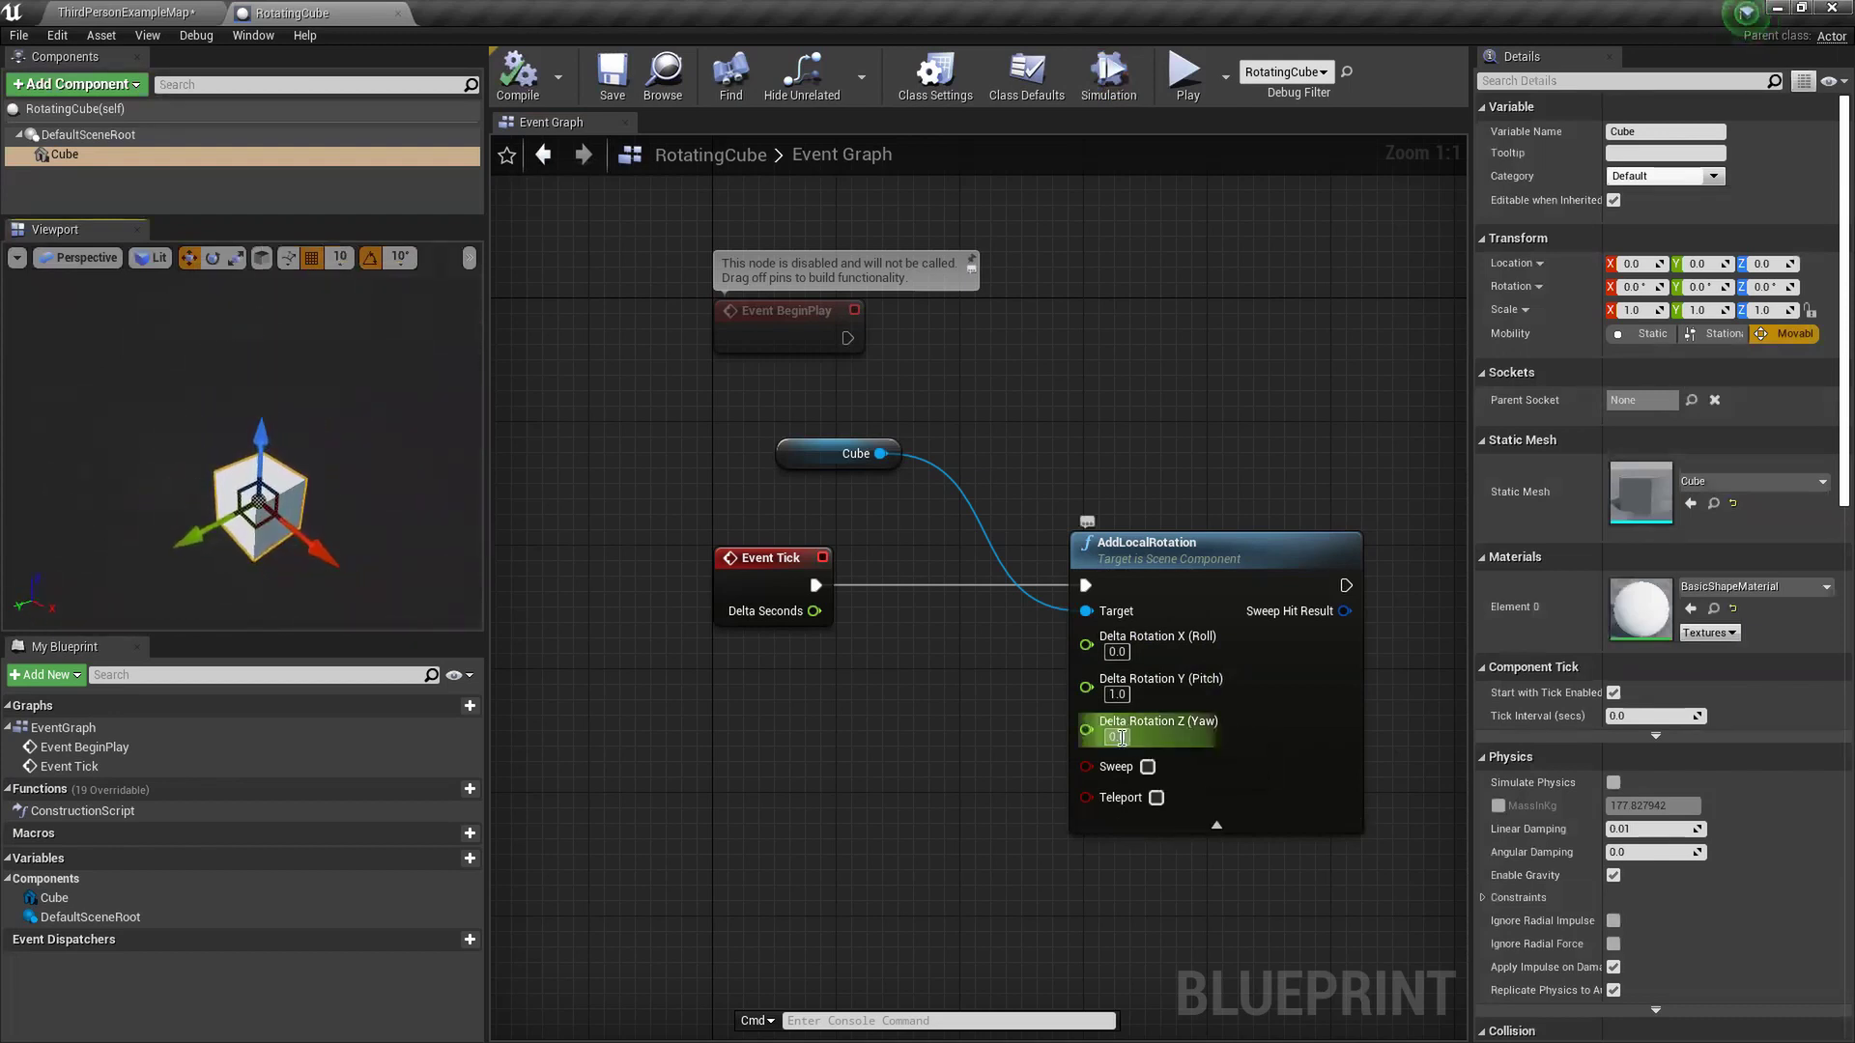
- Set Delta Rotation Z (Yaw) to 1.0 and Delta Rotation Y (Pitch) to 0, compile, and simulate the cube's yaw rotation
type("11")
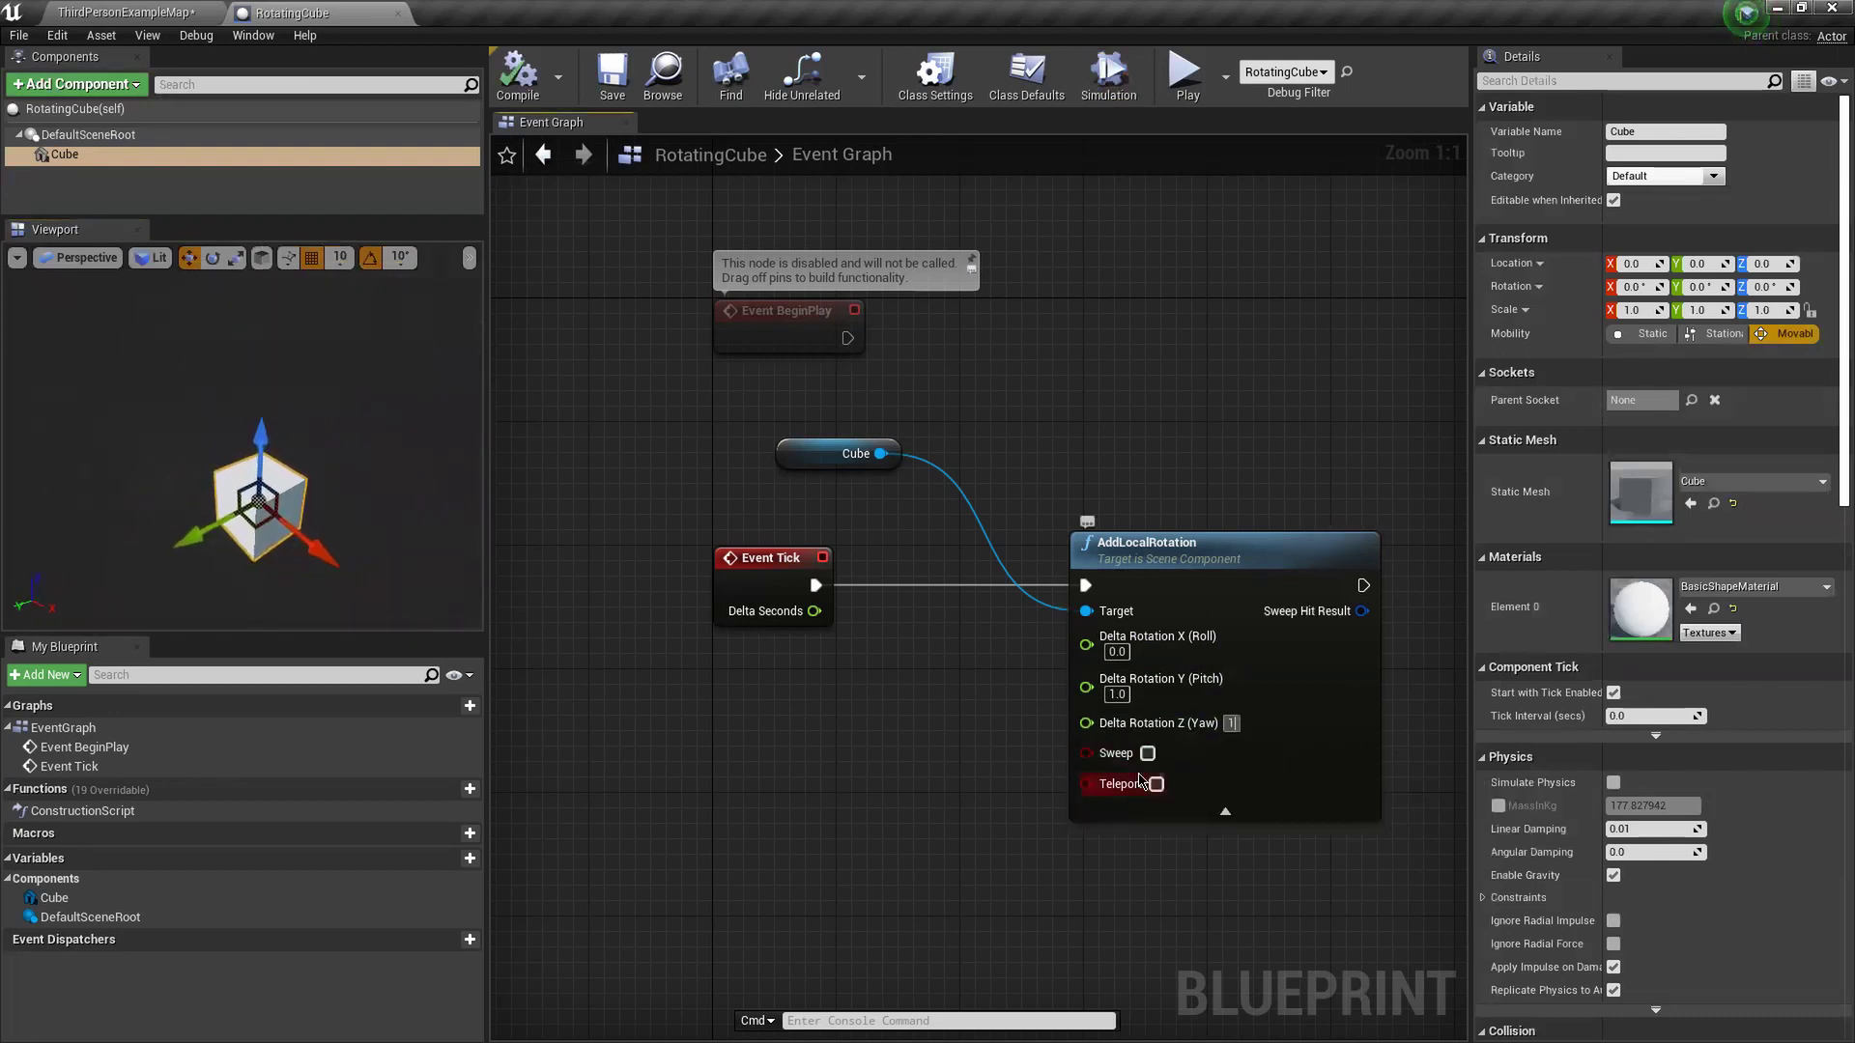
key("Return")
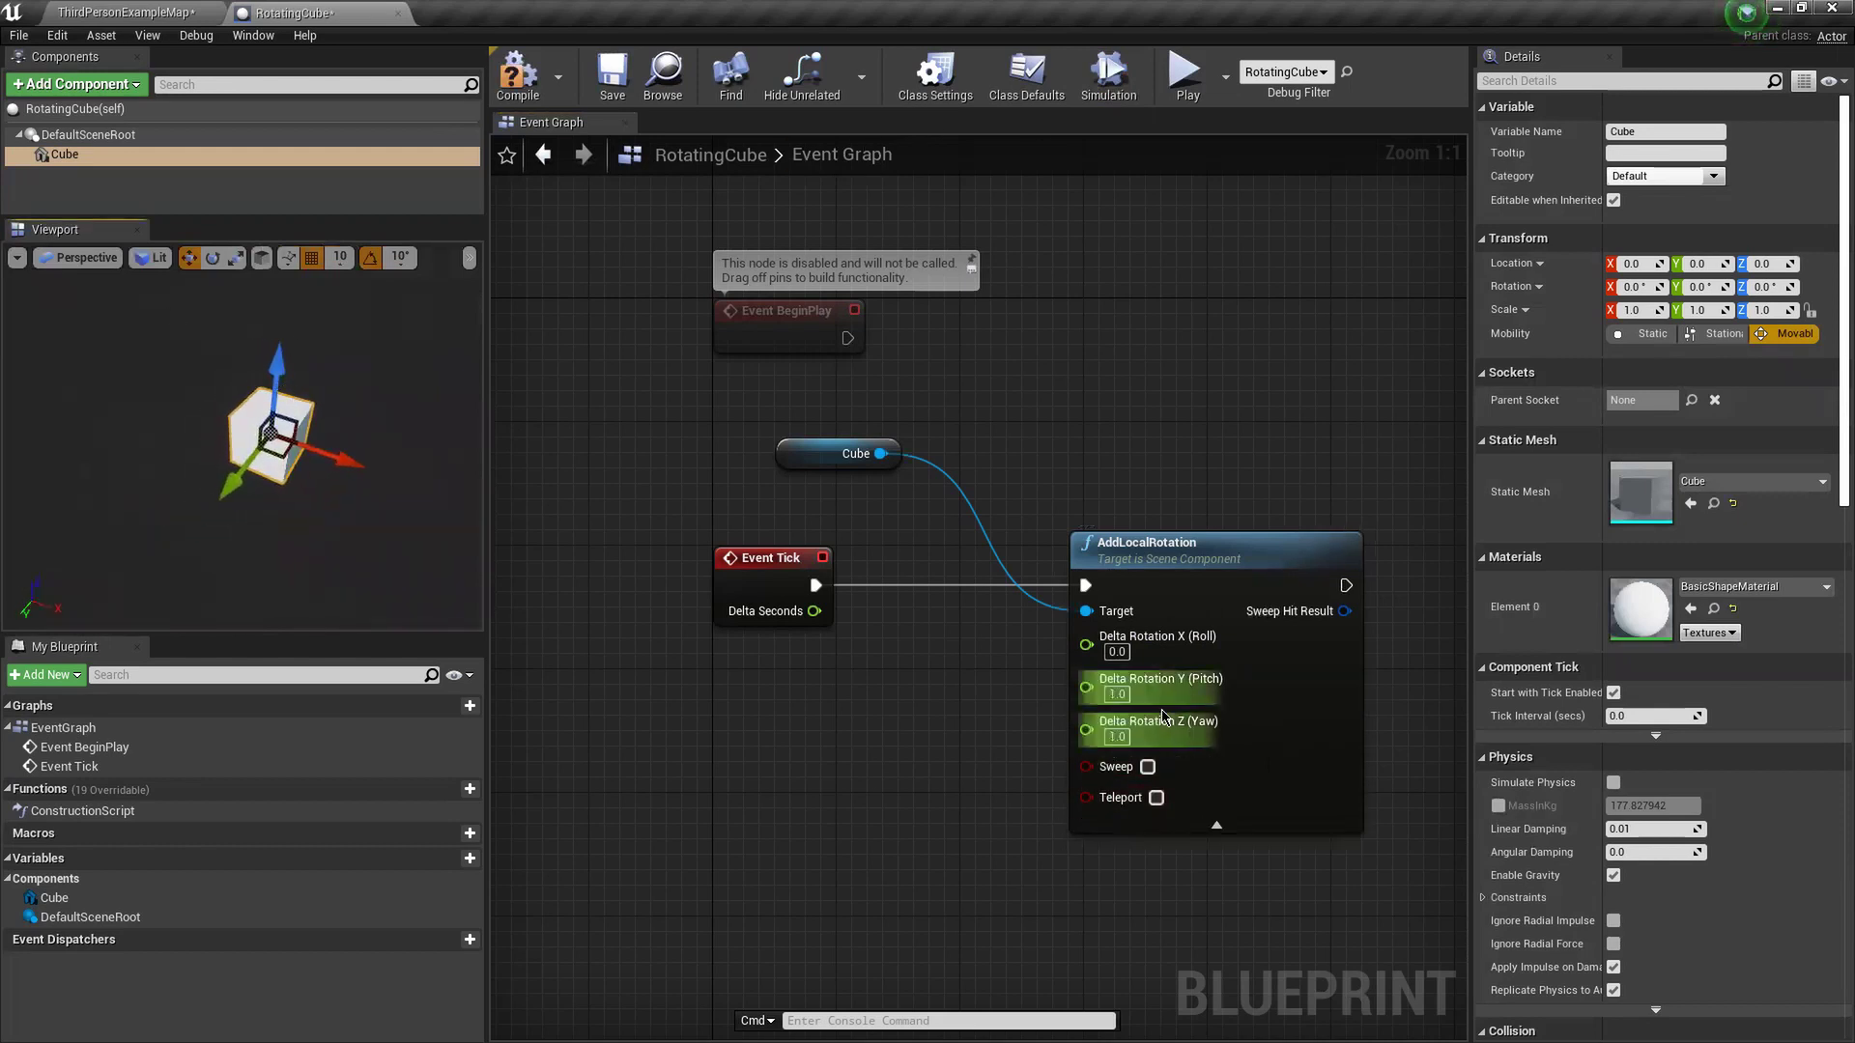
left_click(1121, 694)
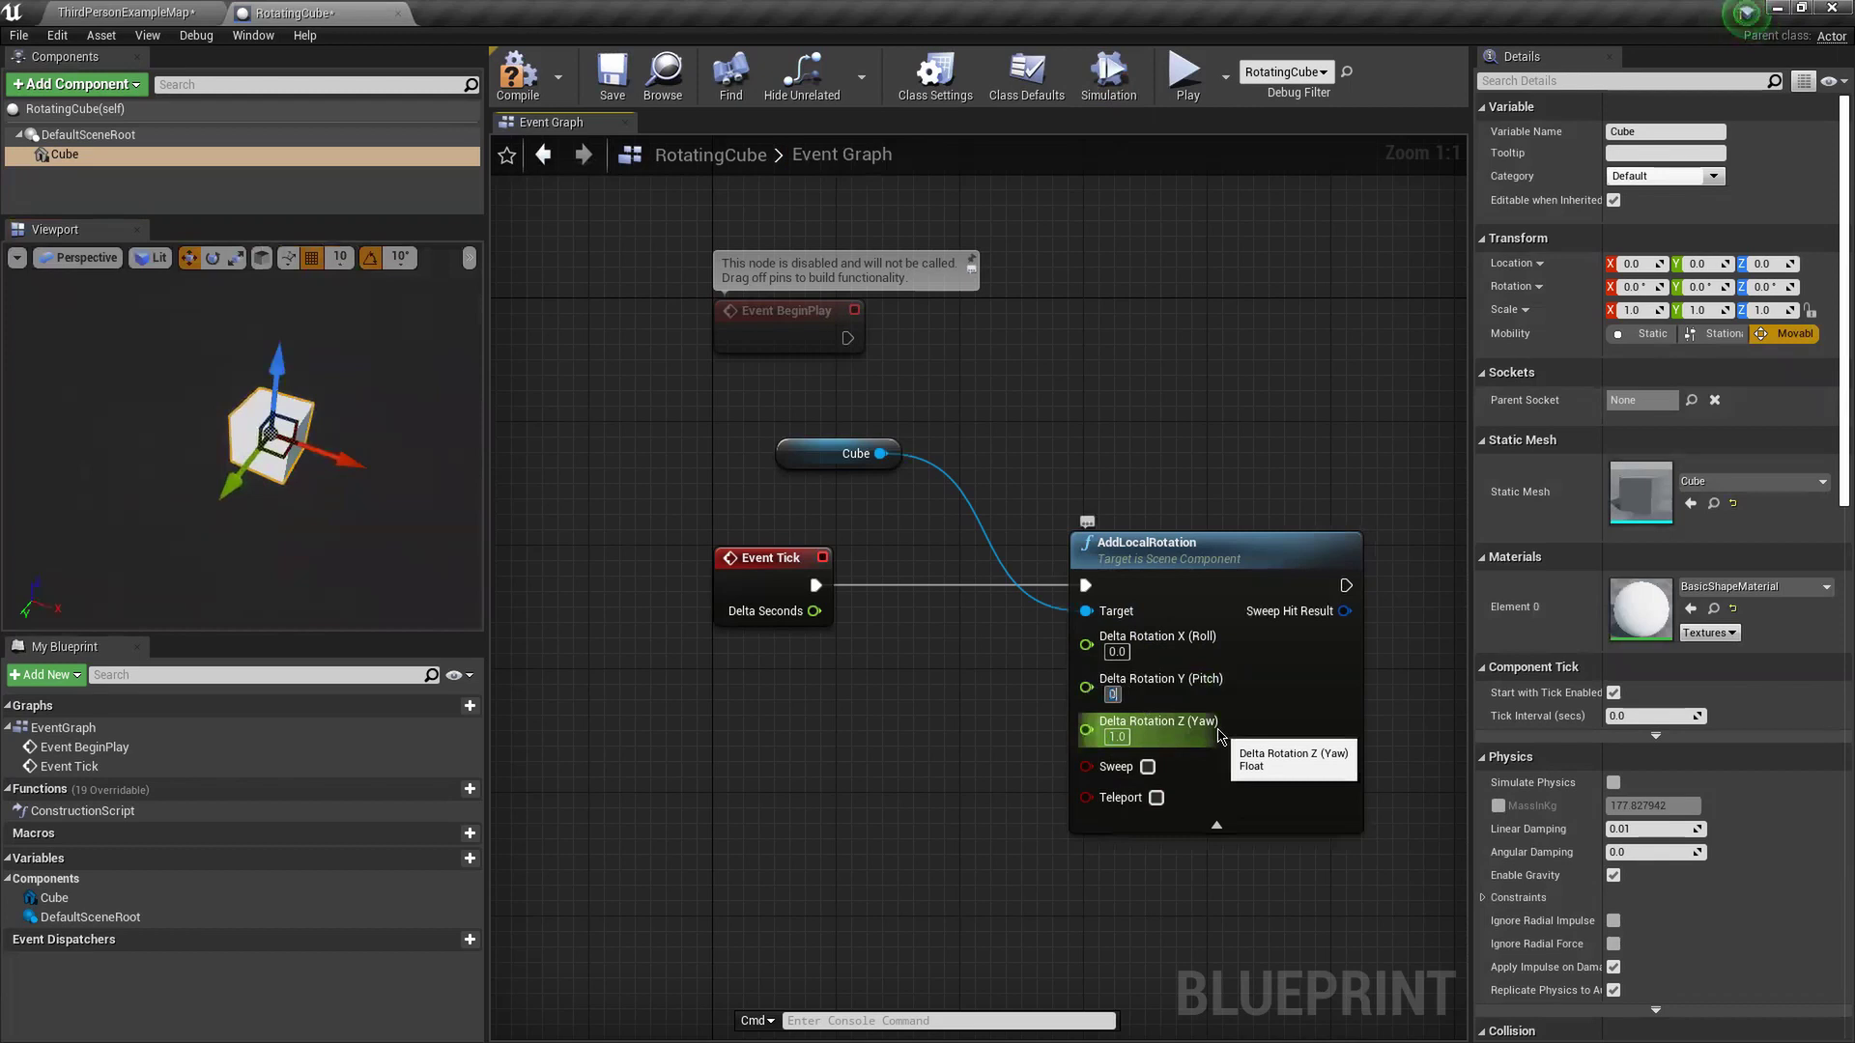
left_click(518, 75)
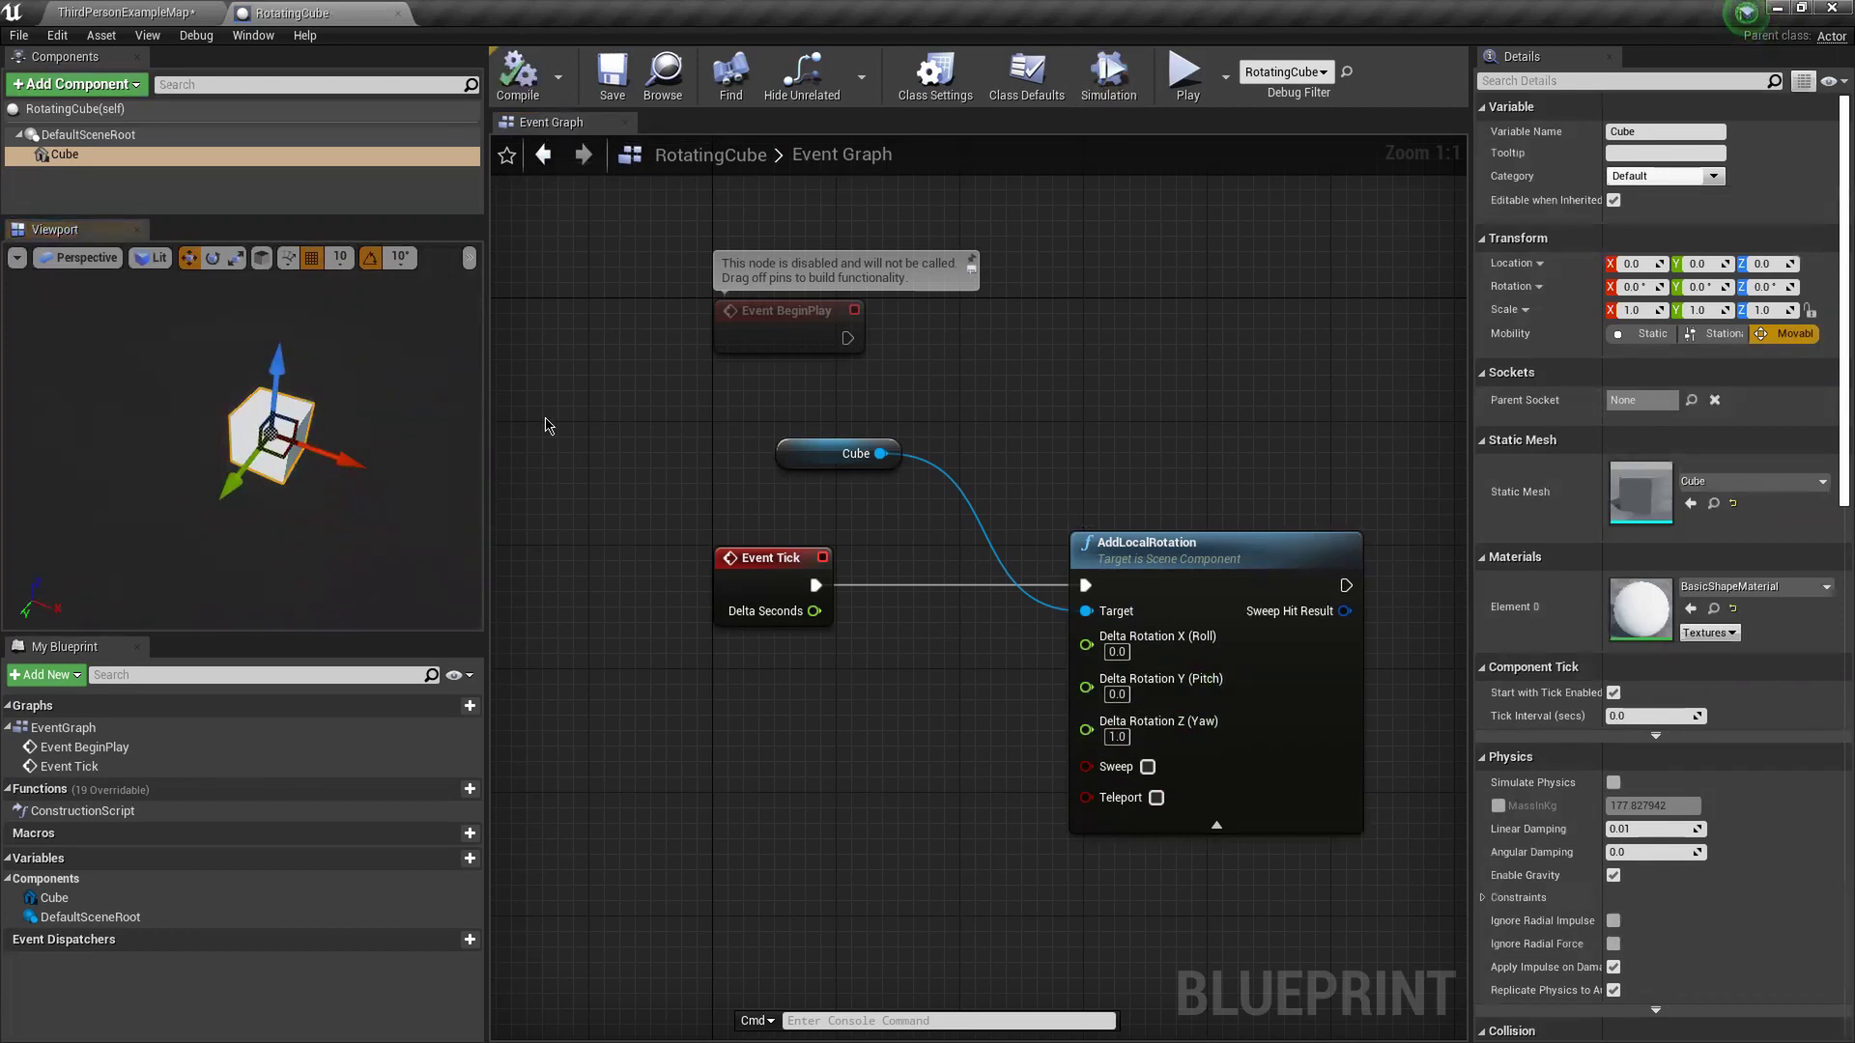
left_click(1109, 76)
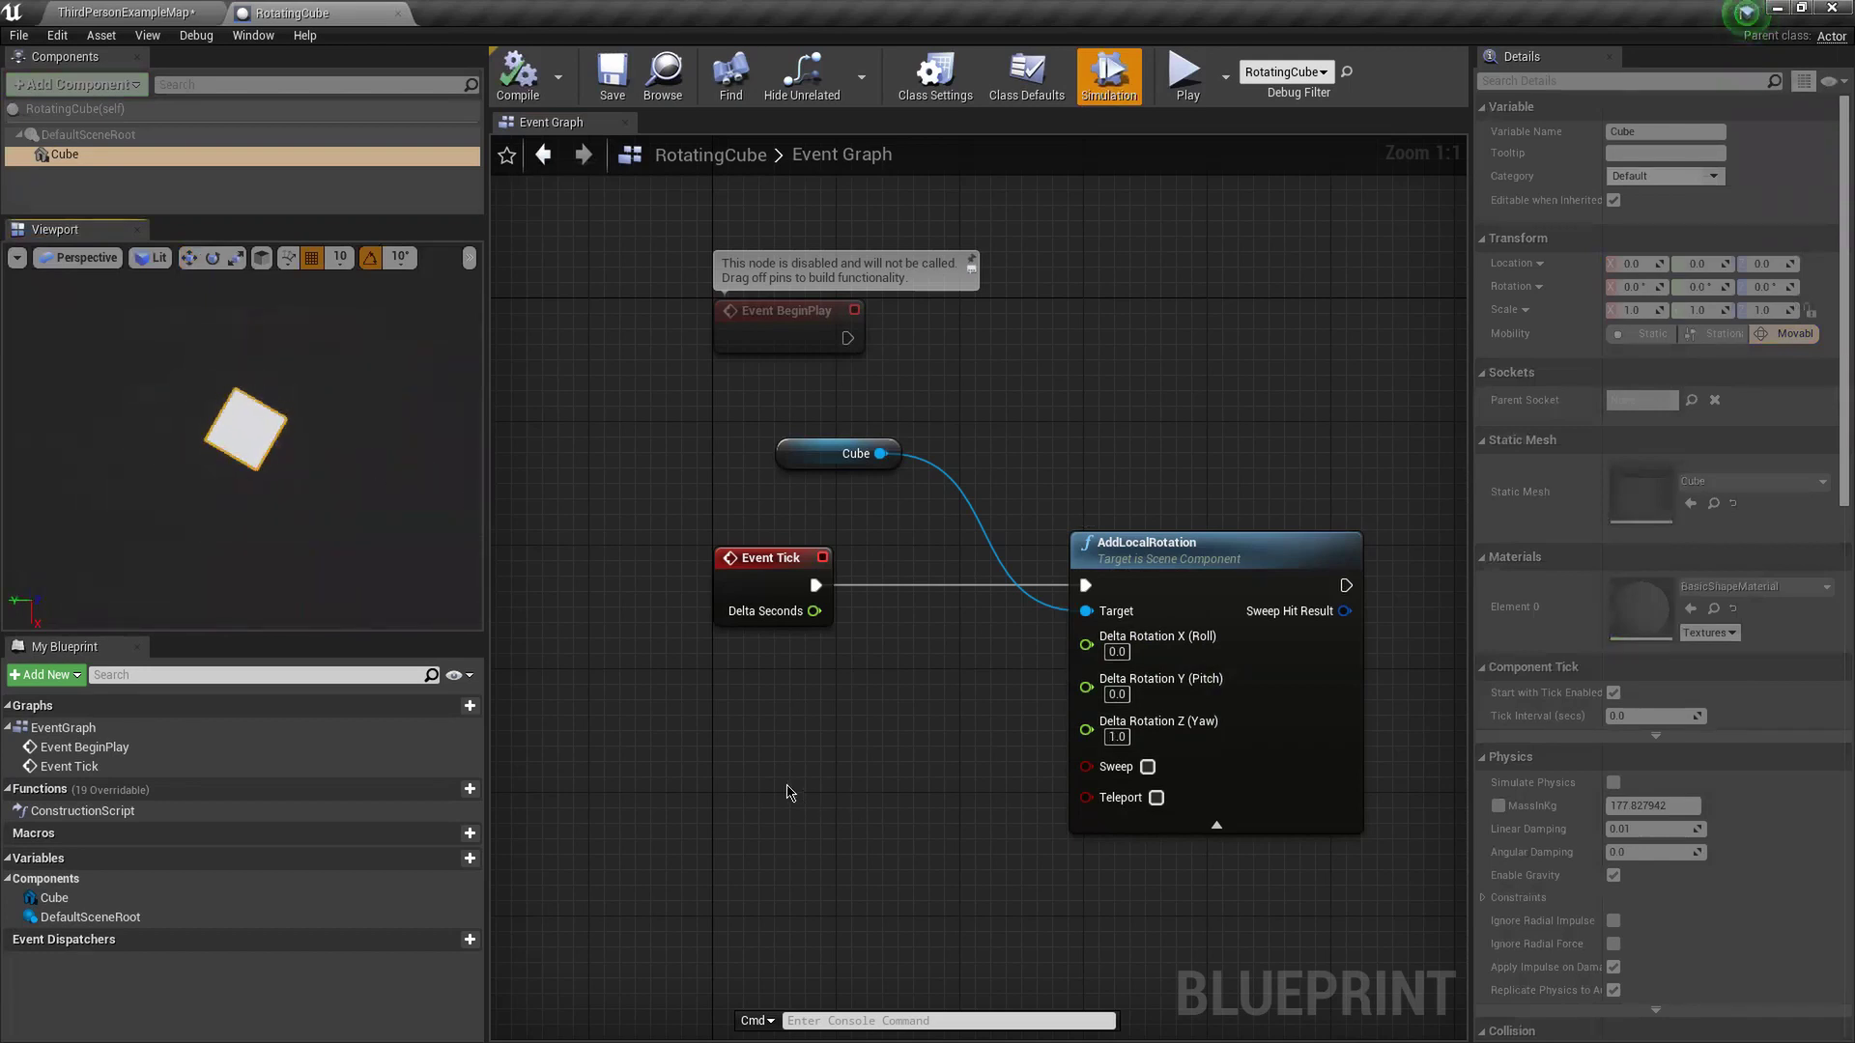
mouse_move(327, 563)
right_mouse_down()
mouse_move(261, 541)
mouse_move(300, 449)
mouse_move(309, 558)
right_mouse_up()
left_click(1109, 75)
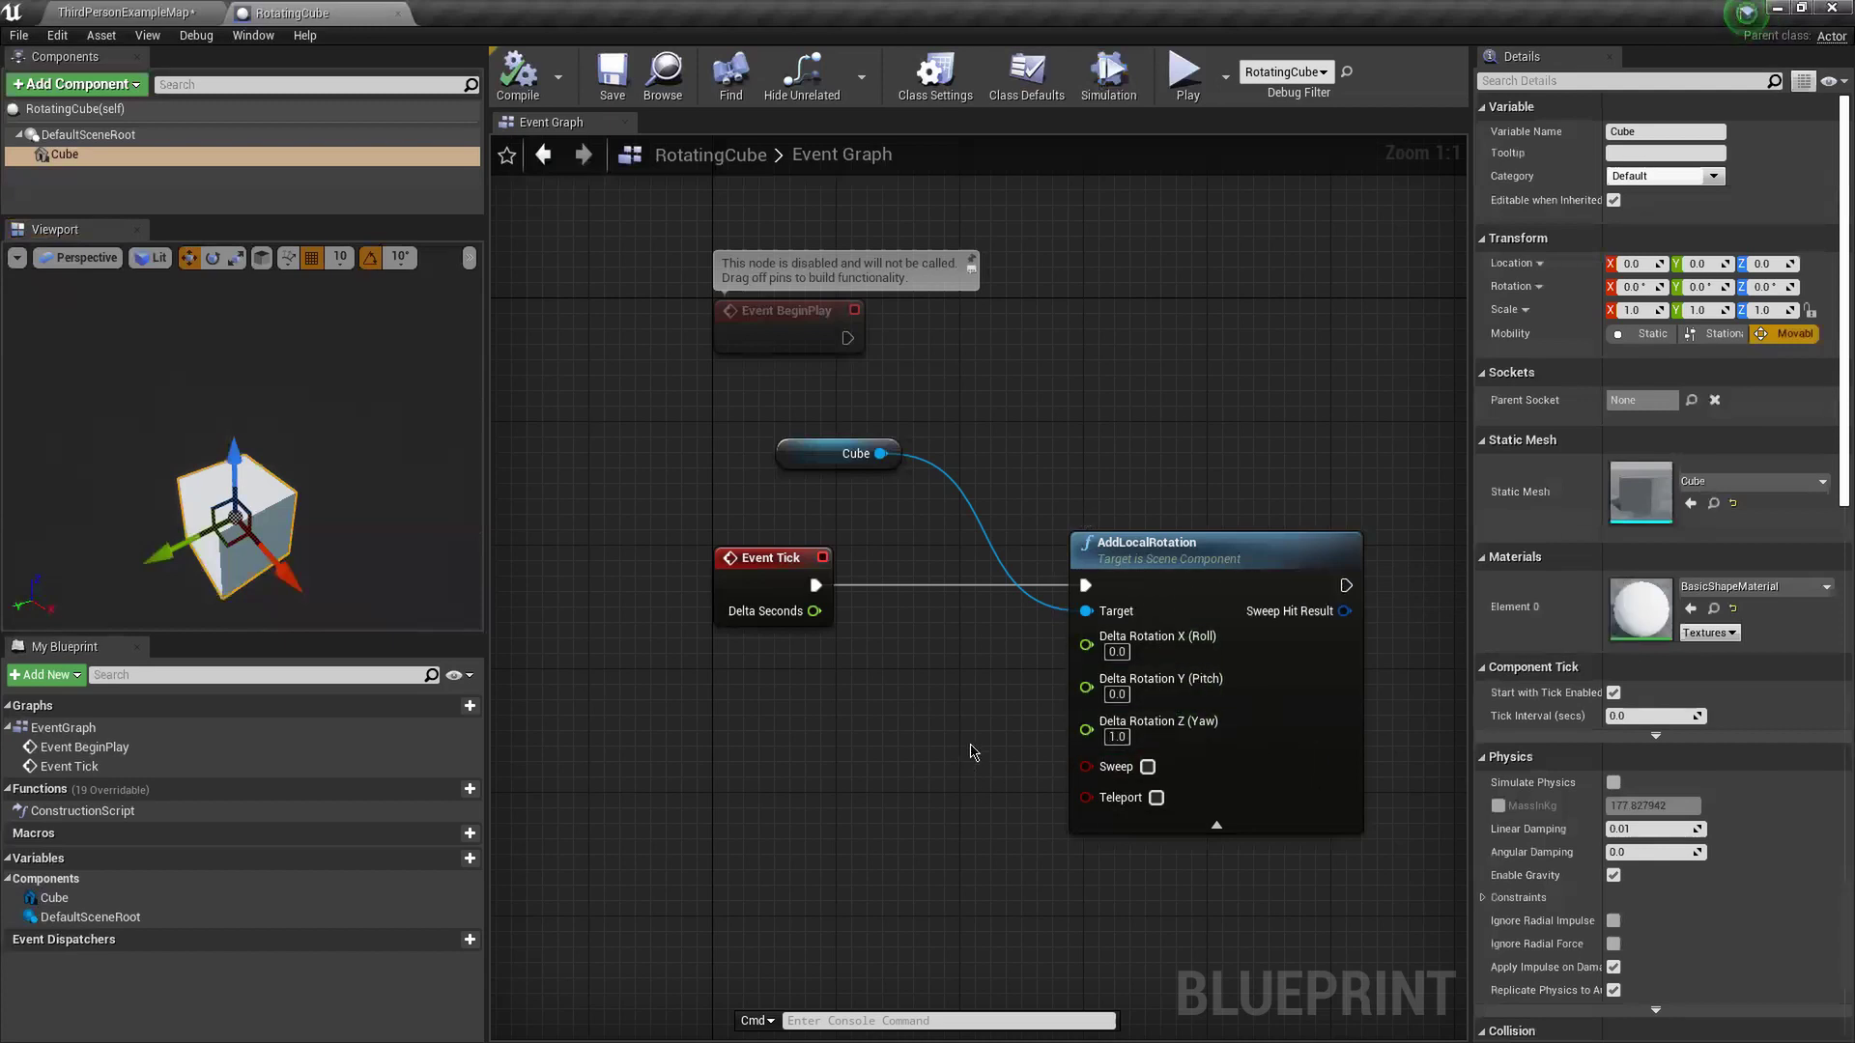
- Pull a connection from the Cube reference and review the available add-rotation functions
left_click_drag(885, 452, 886, 731)
type("a")
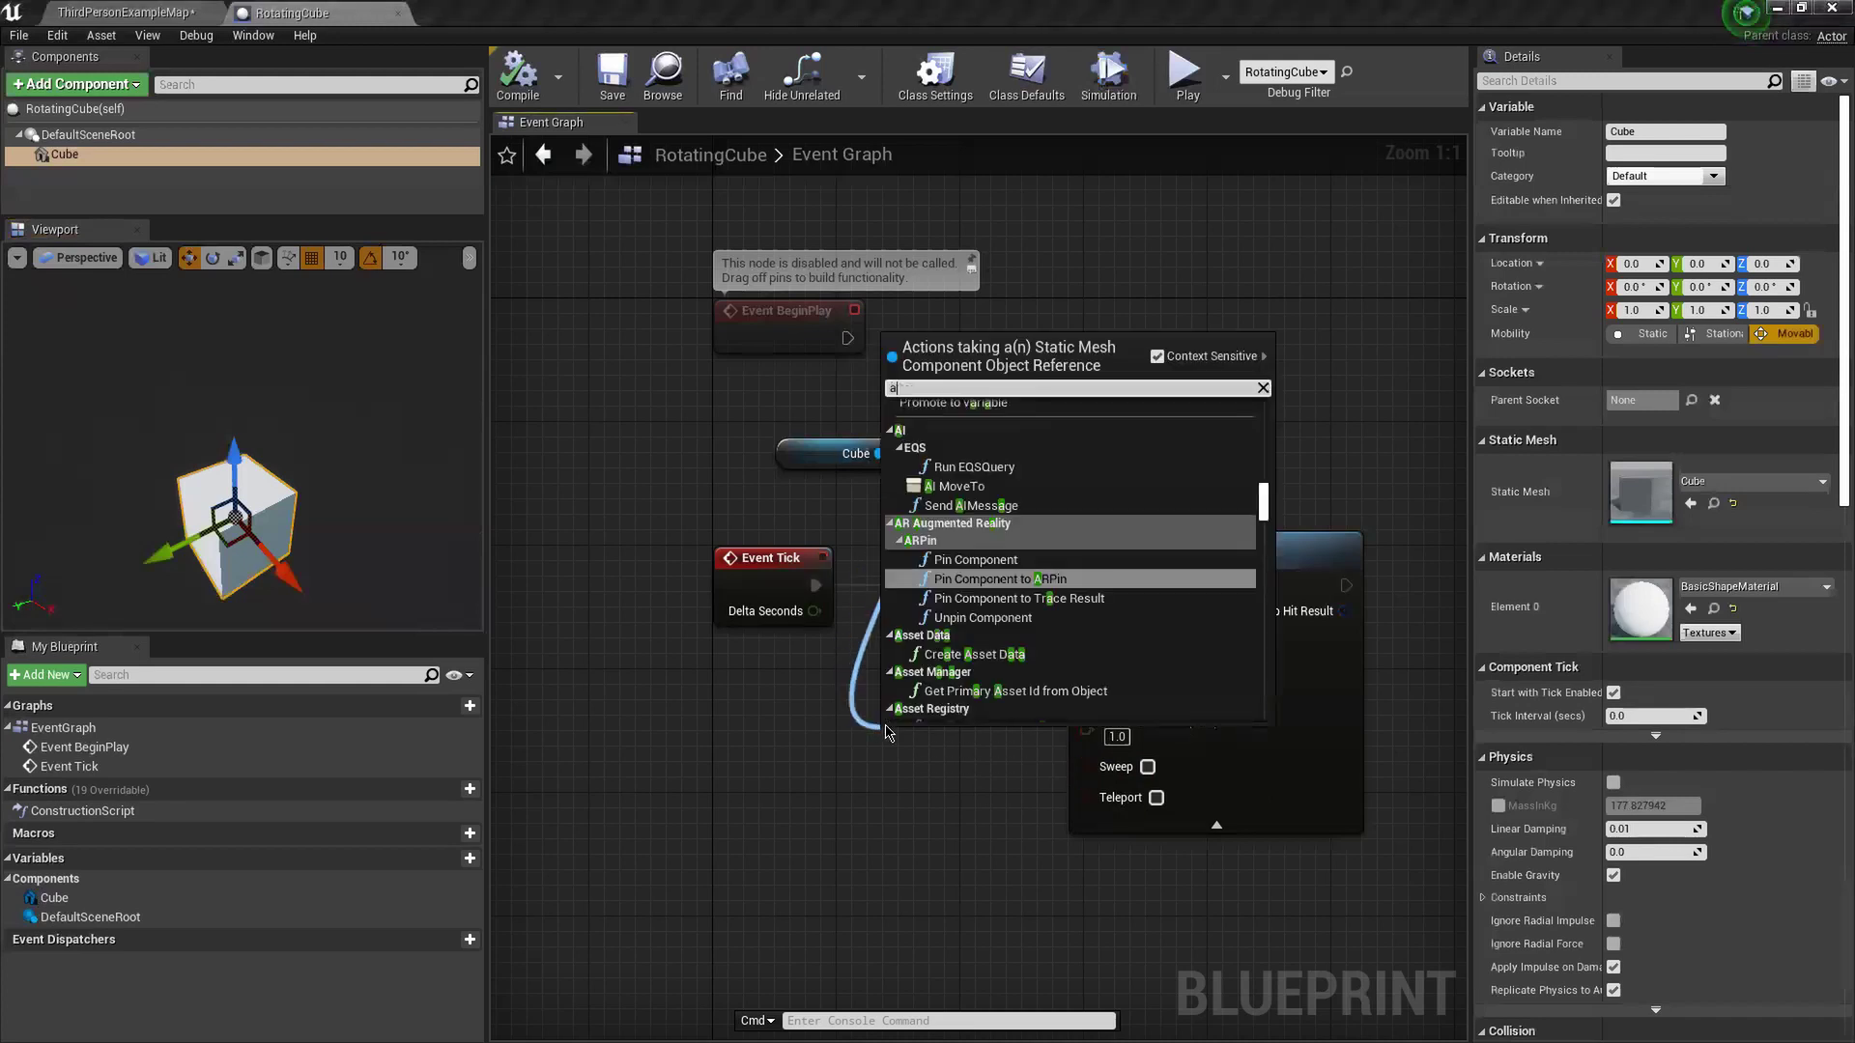
type("dd rotatio")
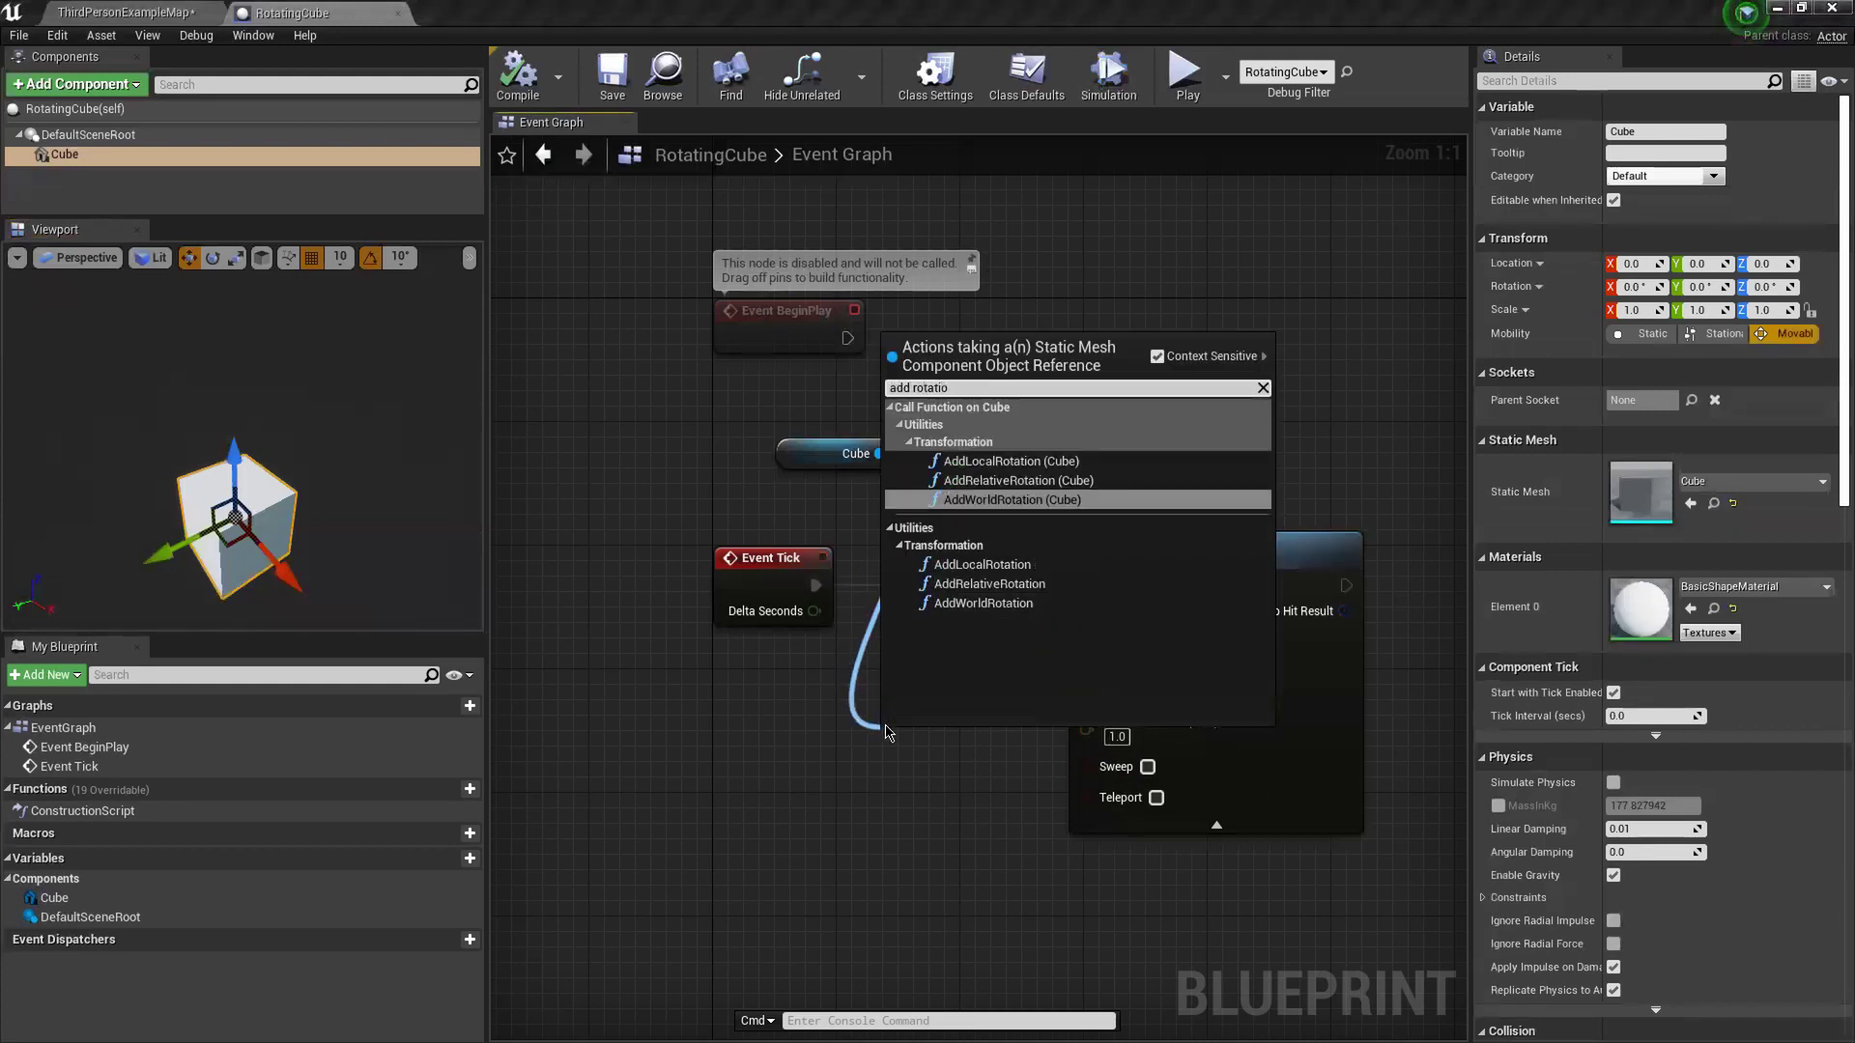
key("Down")
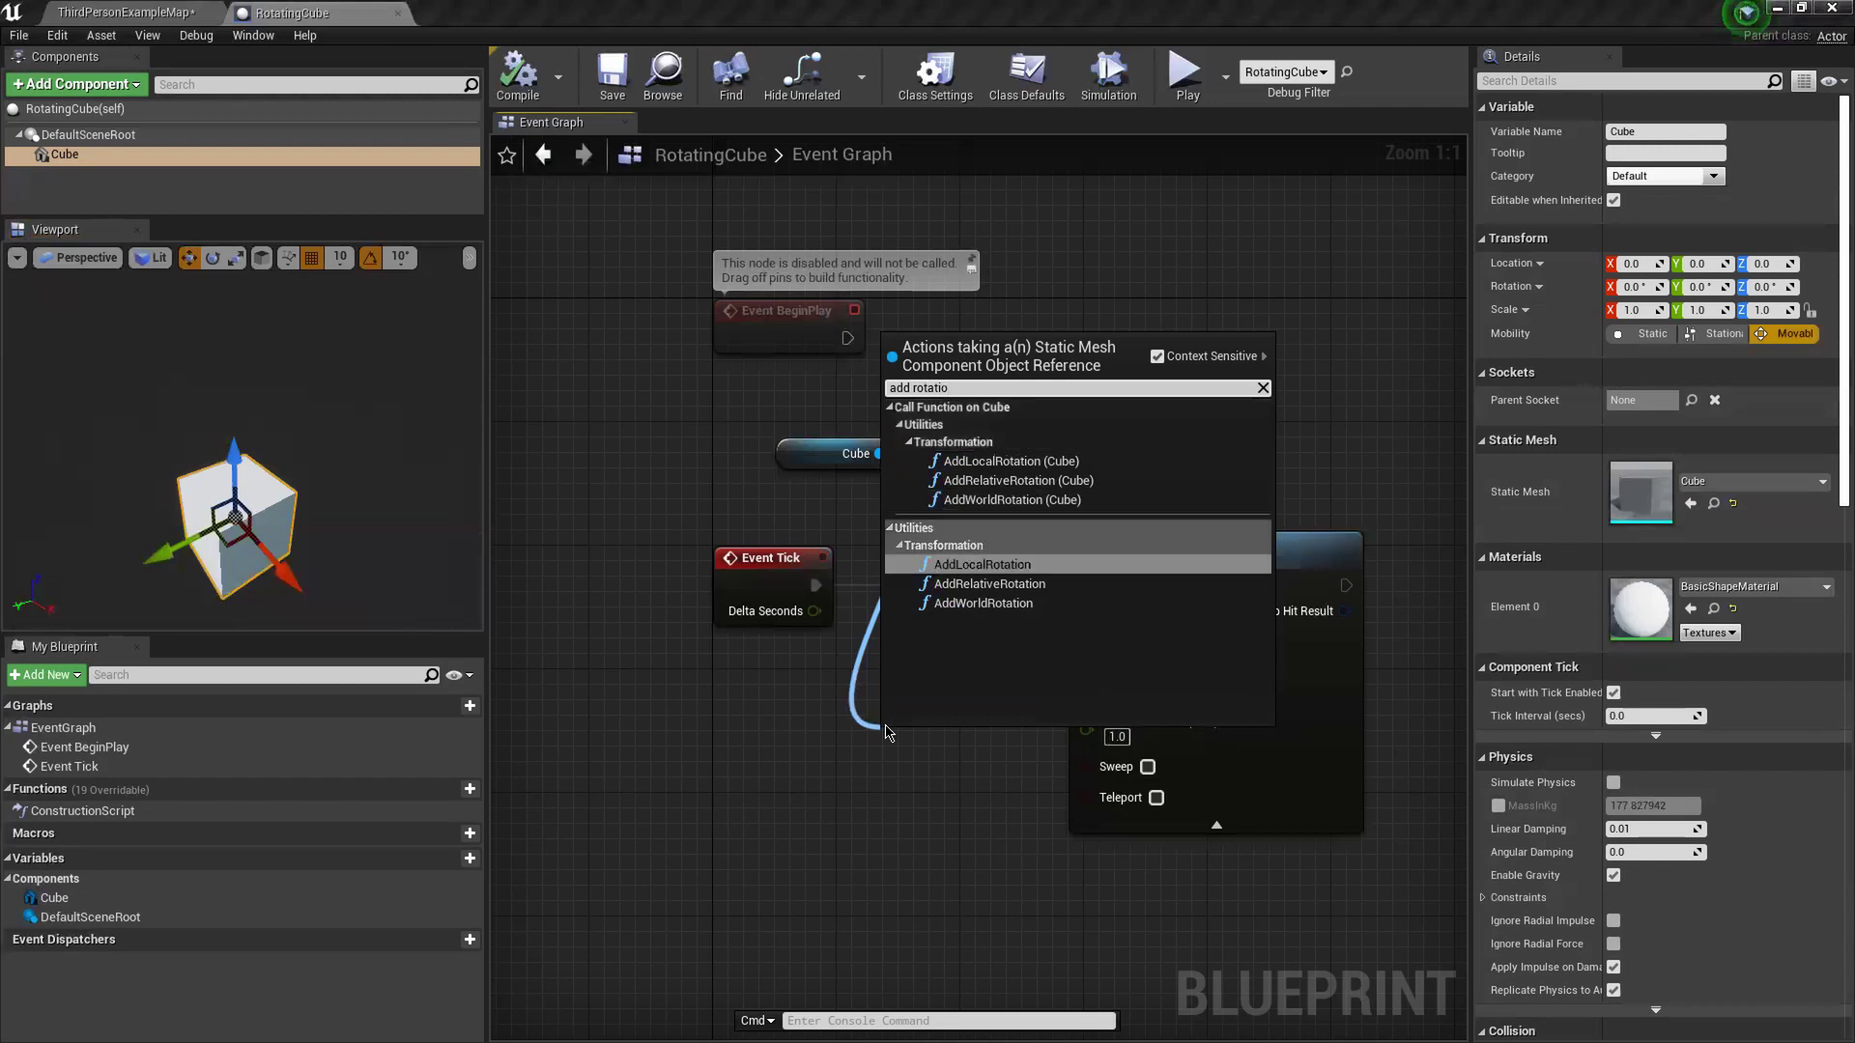
key("Down")
key("Down")
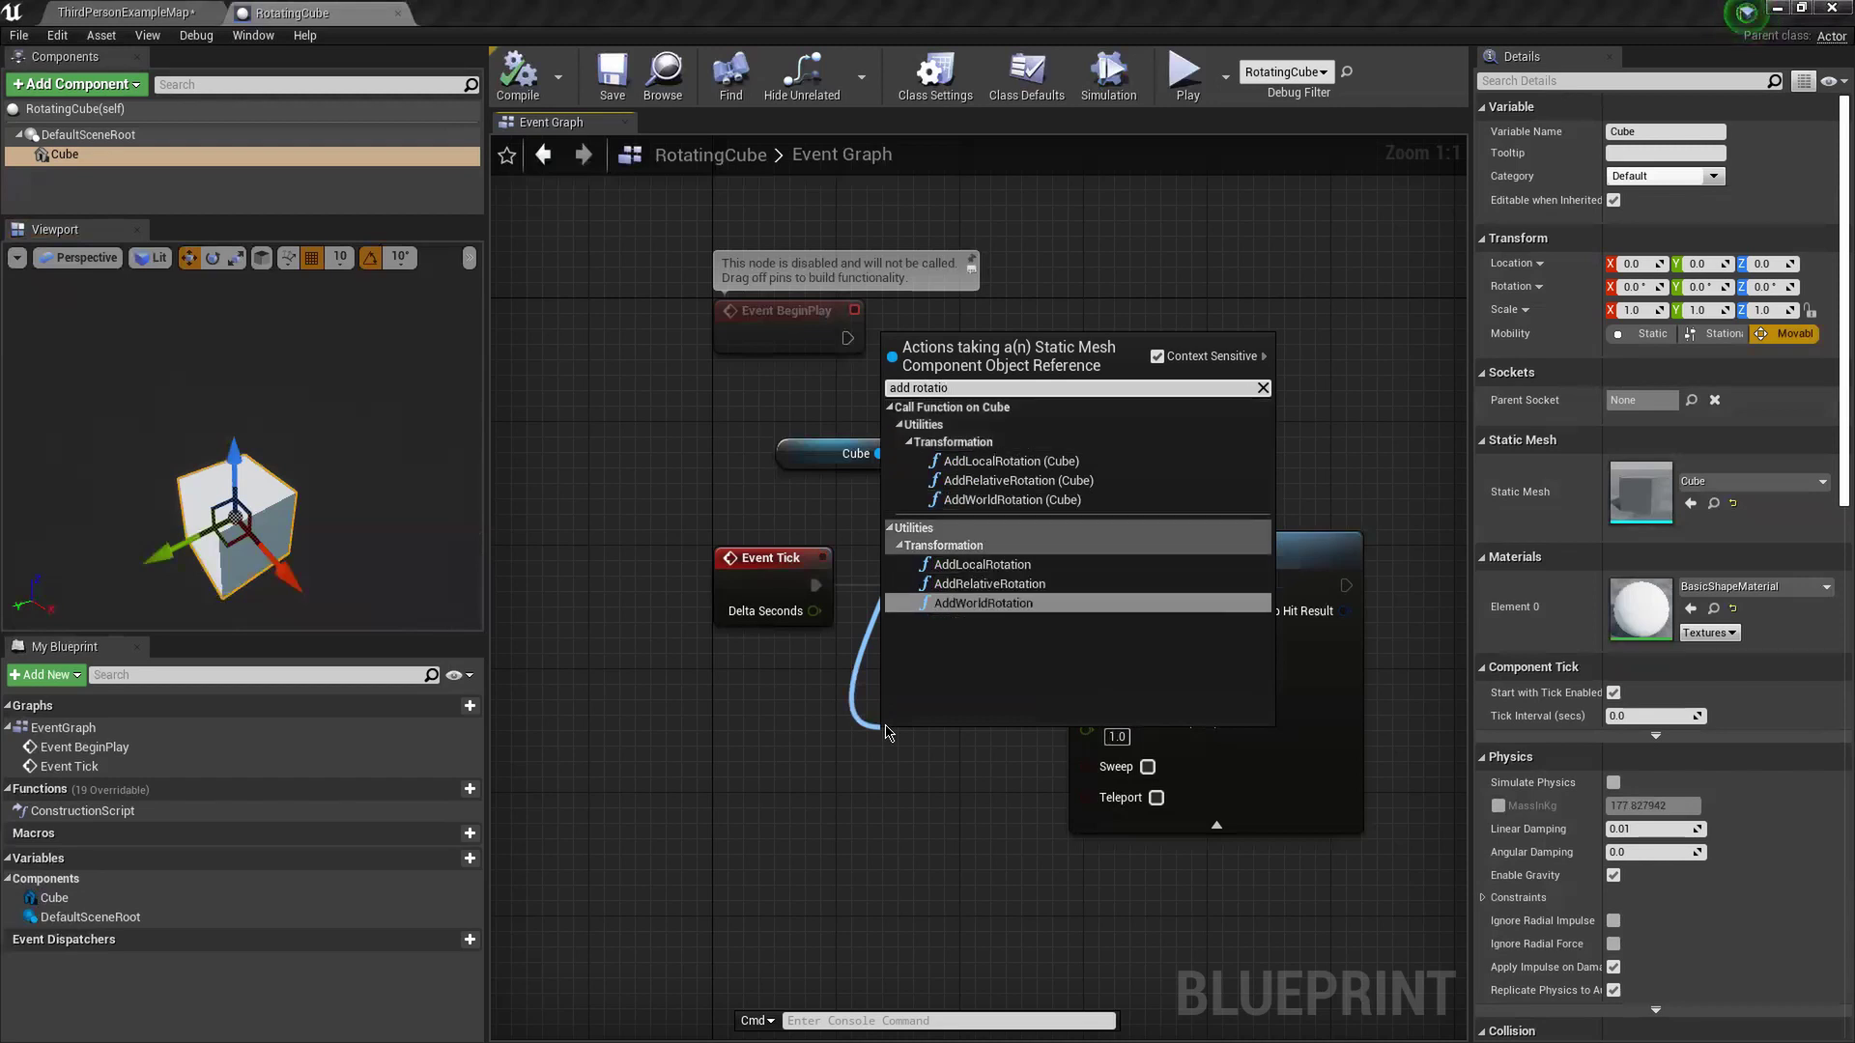
- Search the Cube's actions for set rotation functions instead and add a SetRelativeRotation node targeting the Cube
key("BackSpace")
key("BackSpace")
key("BackSpace")
key("BackSpace")
key("BackSpace")
key("BackSpace")
key("BackSpace")
key("BackSpace")
key("BackSpace")
key("BackSpace")
key("BackSpace")
type("set rot")
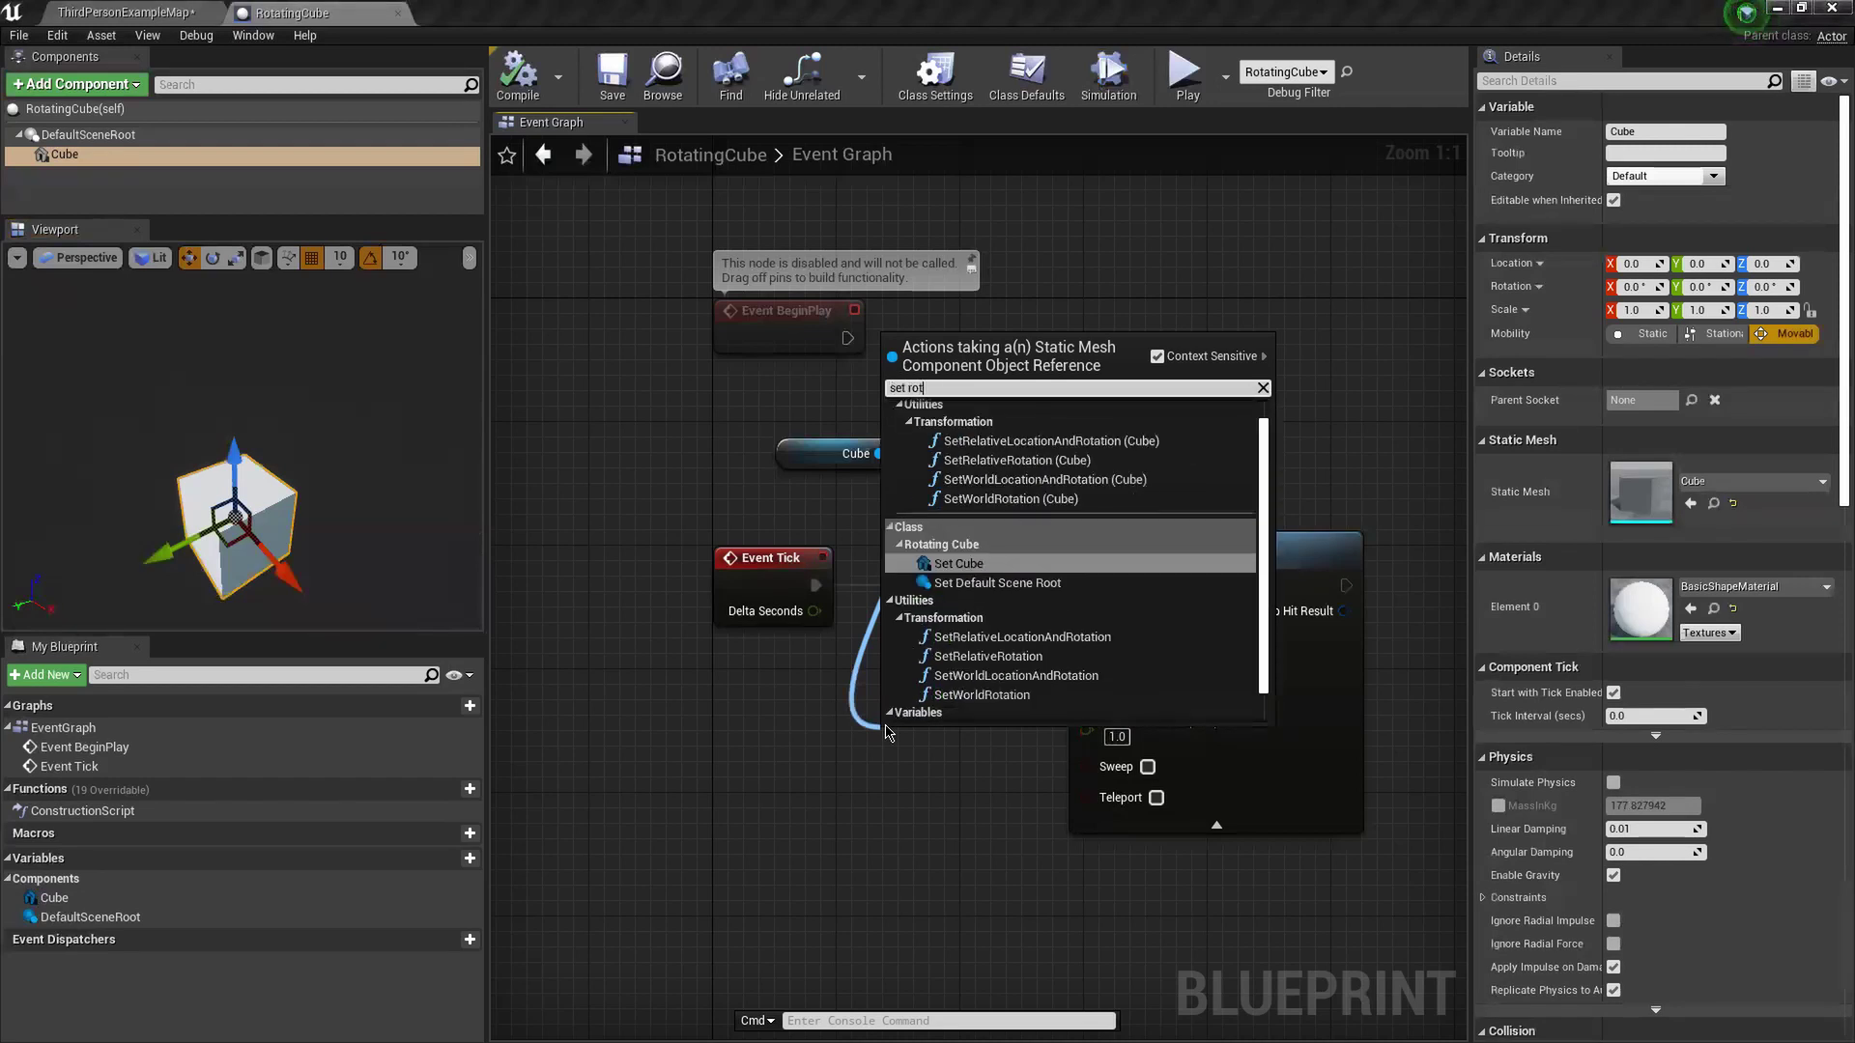
type("at")
scroll(966, 667, "down", 1)
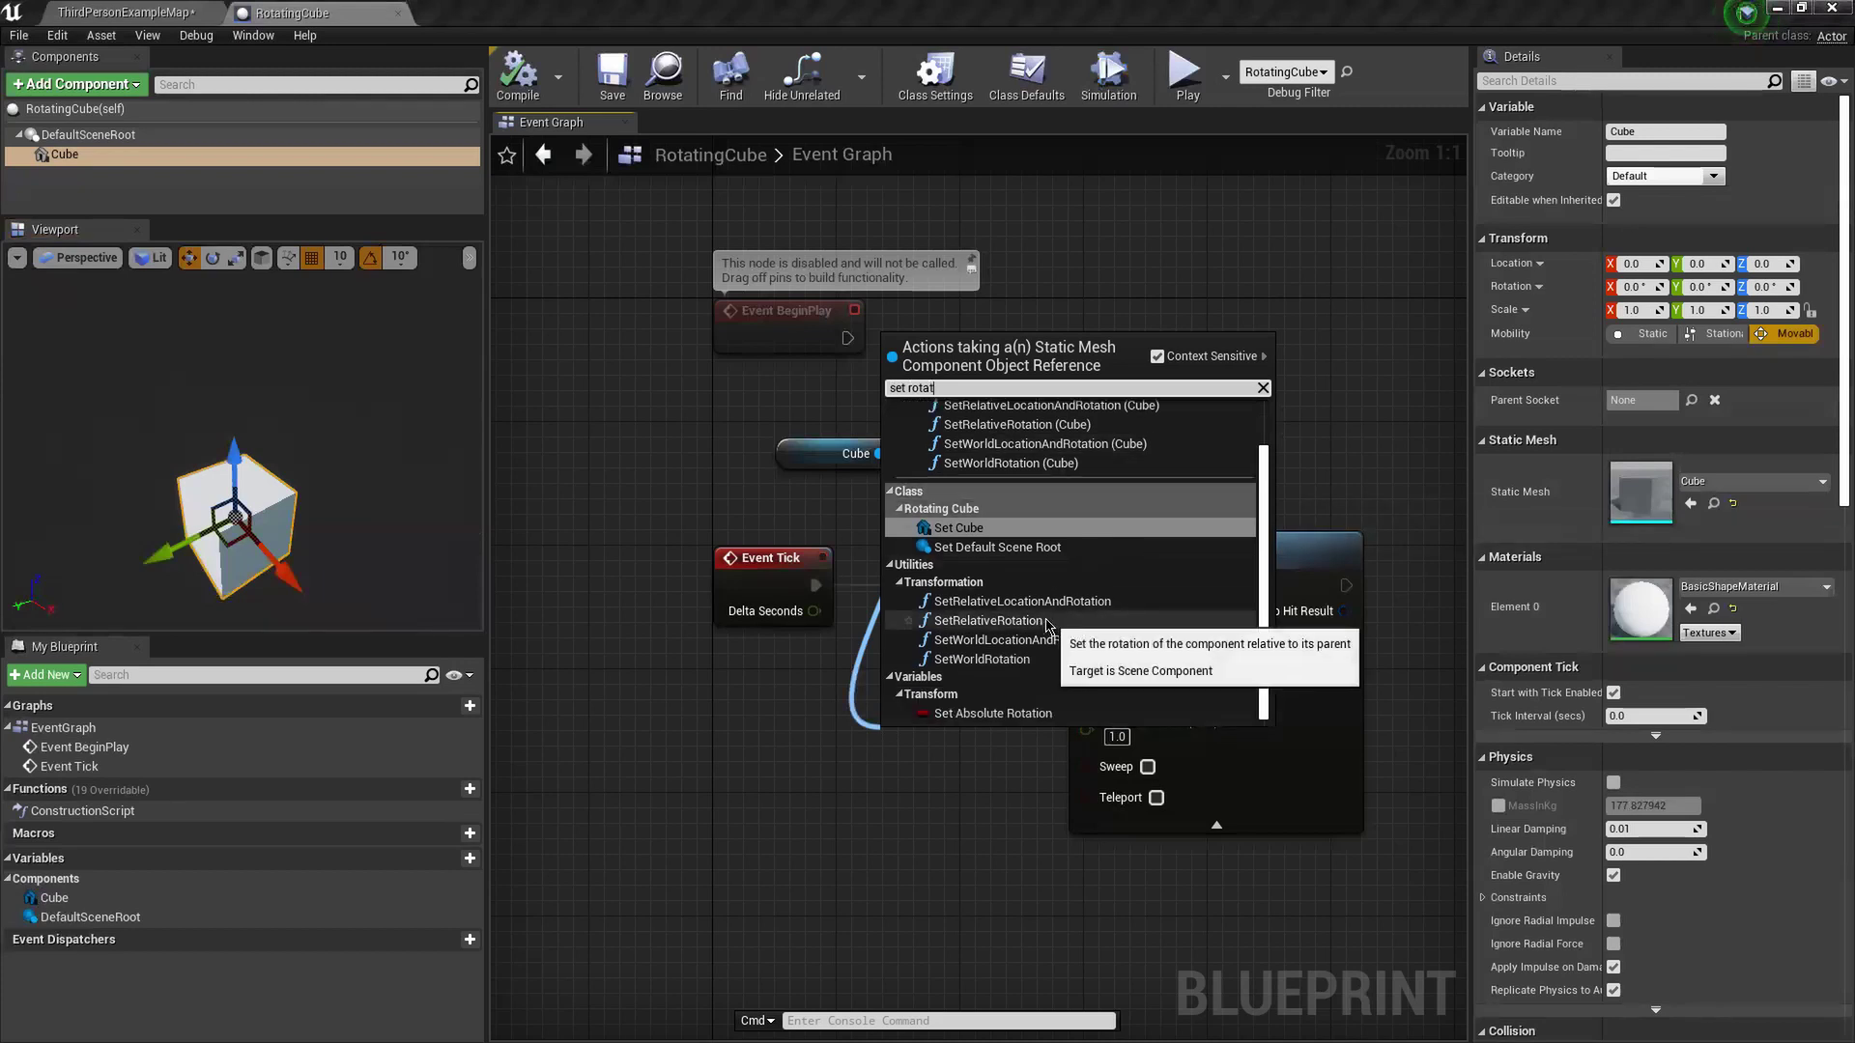
scroll(1092, 623, "up", 2)
scroll(1091, 623, "down", 2)
left_click(1092, 623)
left_click_drag(1100, 807, 1039, 668)
right_click(906, 727)
left_click(959, 768)
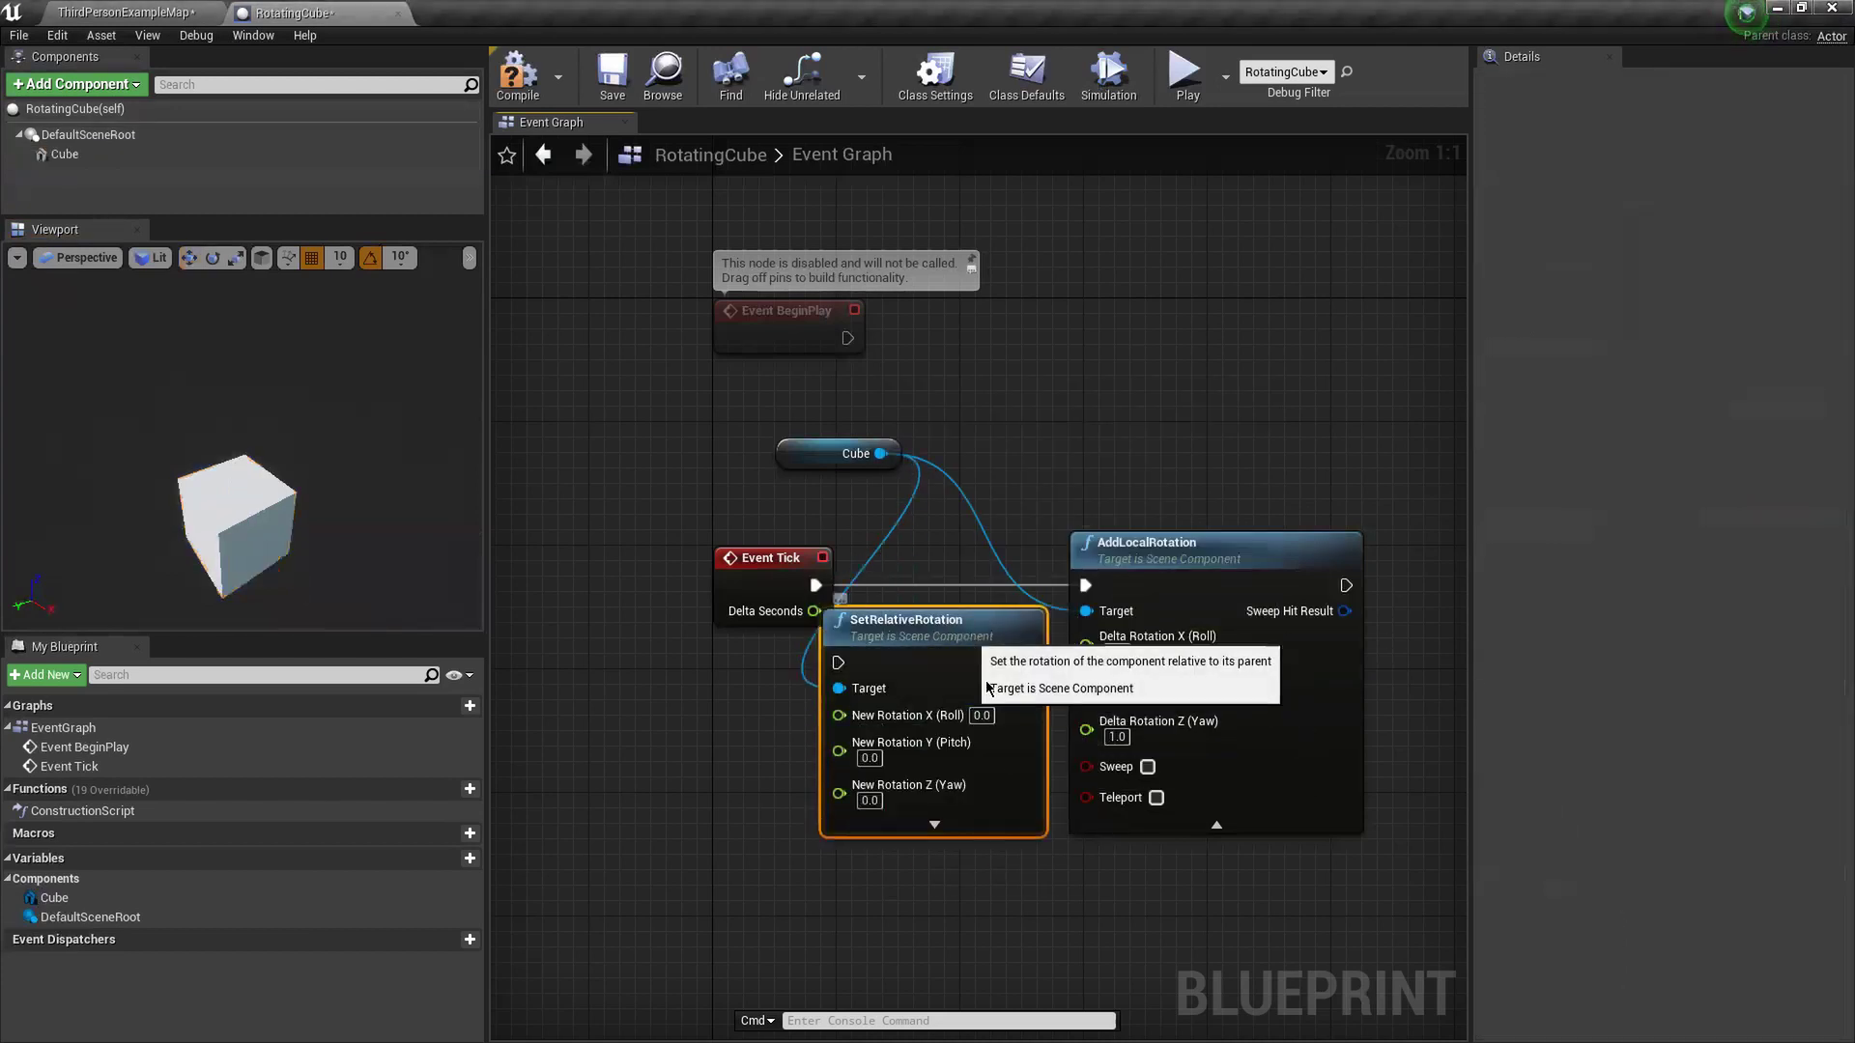
- Rearrange the nodes and connect Event Tick's execution to SetRelativeRotation in place of AddLocalRotation
left_click_drag(970, 610, 1014, 795)
left_click_drag(741, 588, 586, 588)
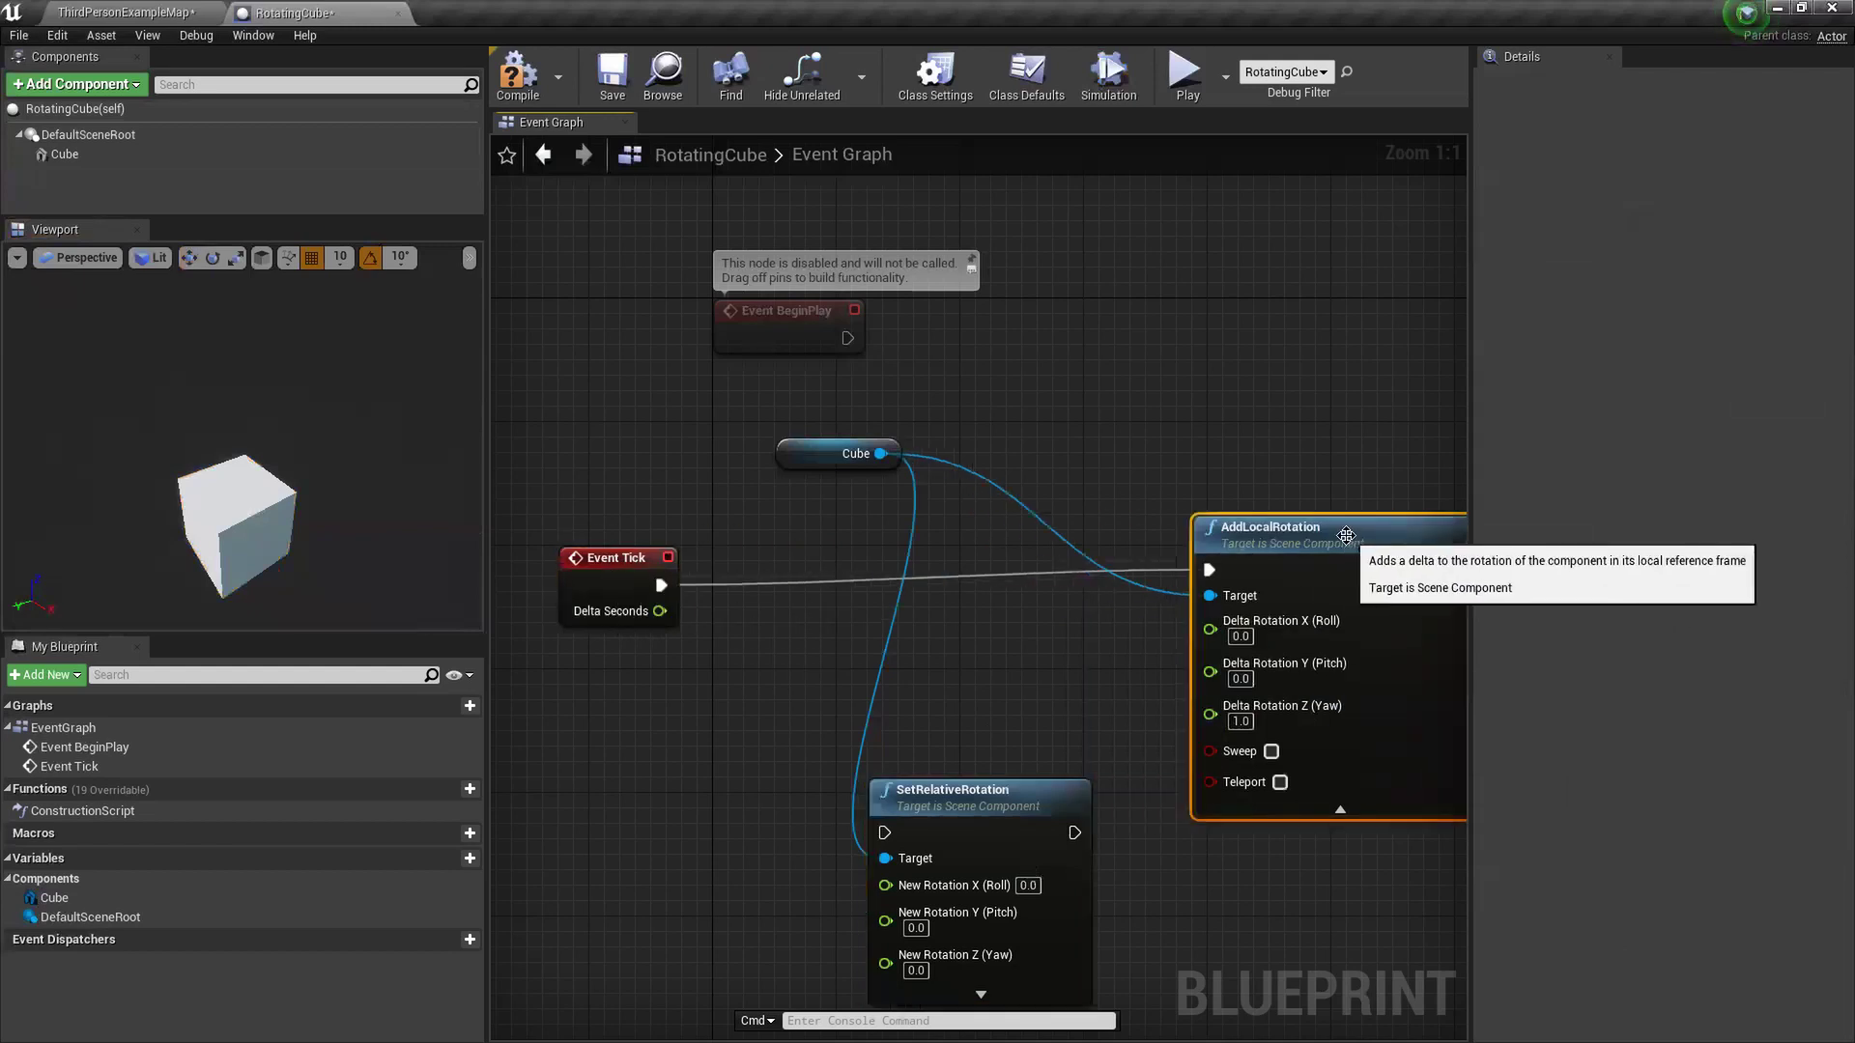
left_click_drag(1142, 601, 1313, 647)
left_click_drag(1090, 788, 1151, 572)
left_click_drag(660, 586, 968, 542)
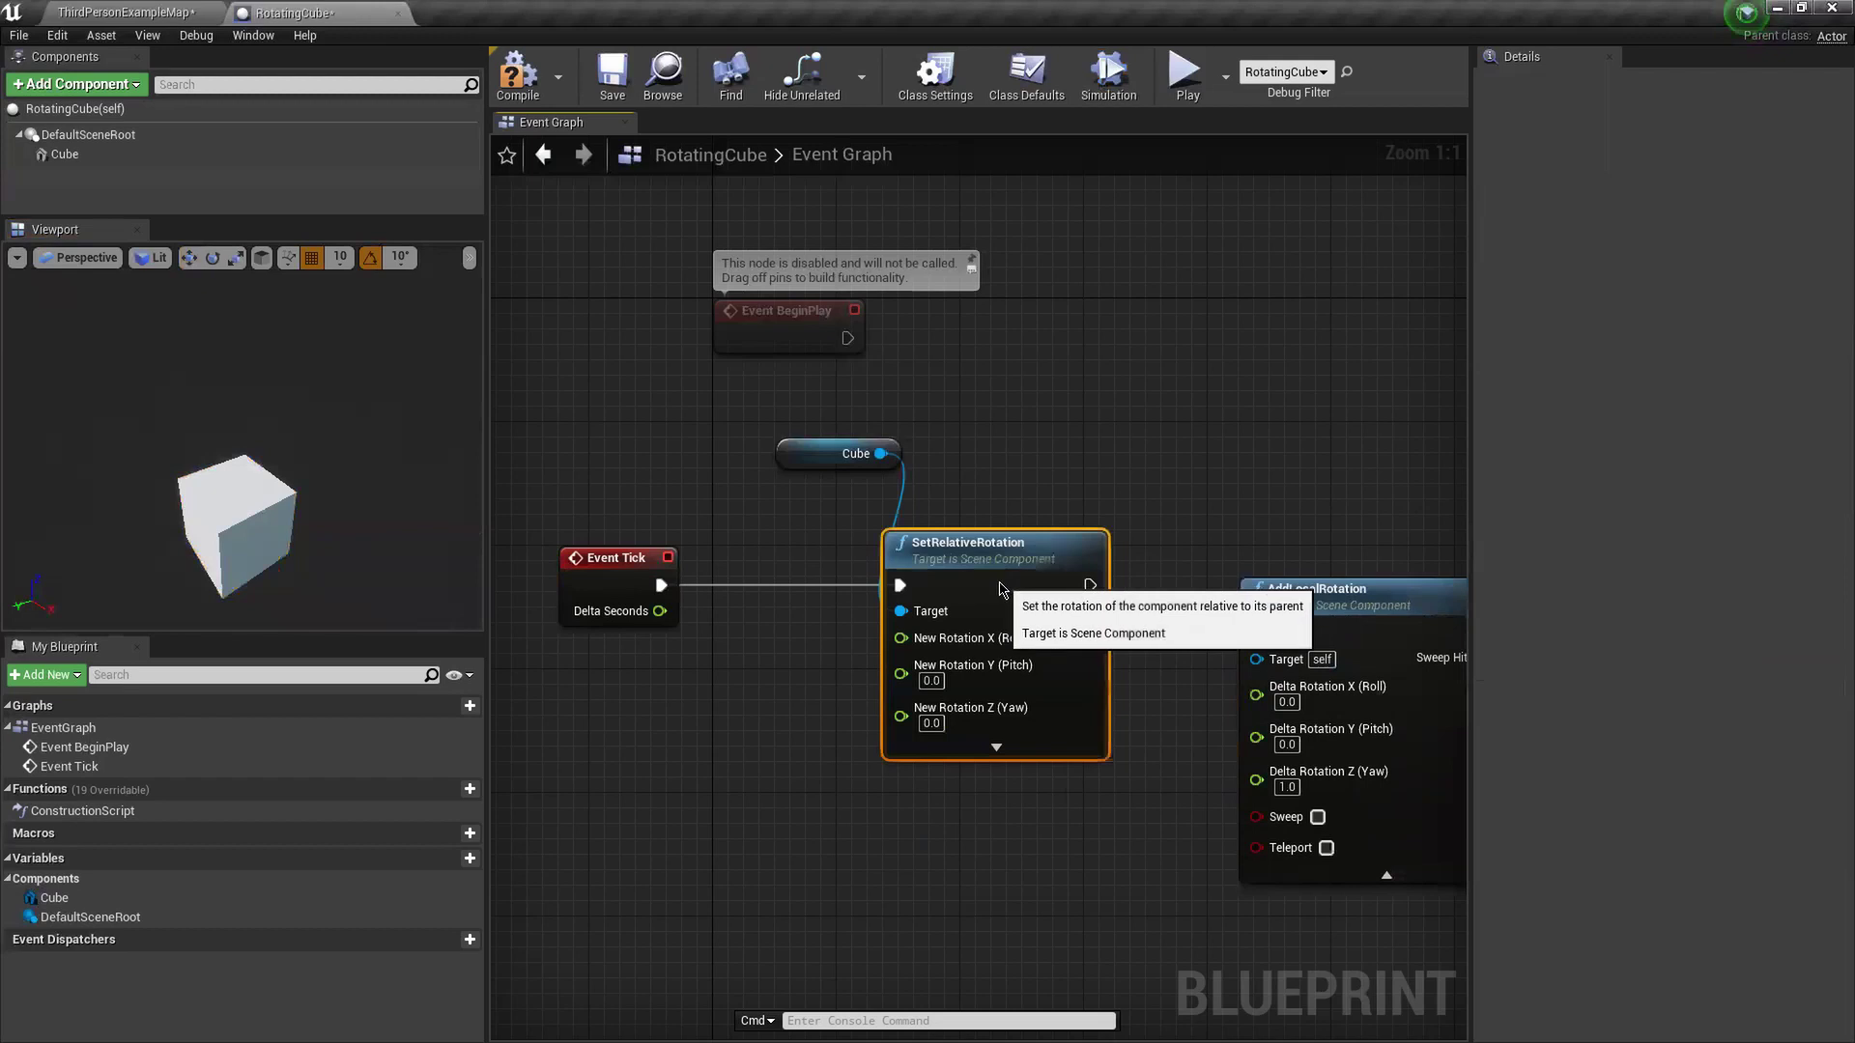
left_click_drag(835, 464, 696, 464)
- Set New Rotation Z (Yaw) to 1.0 on SetRelativeRotation, save the Blueprint, and start the simulation
left_click(938, 727)
type("1")
left_click(1140, 795)
key("ctrl+s")
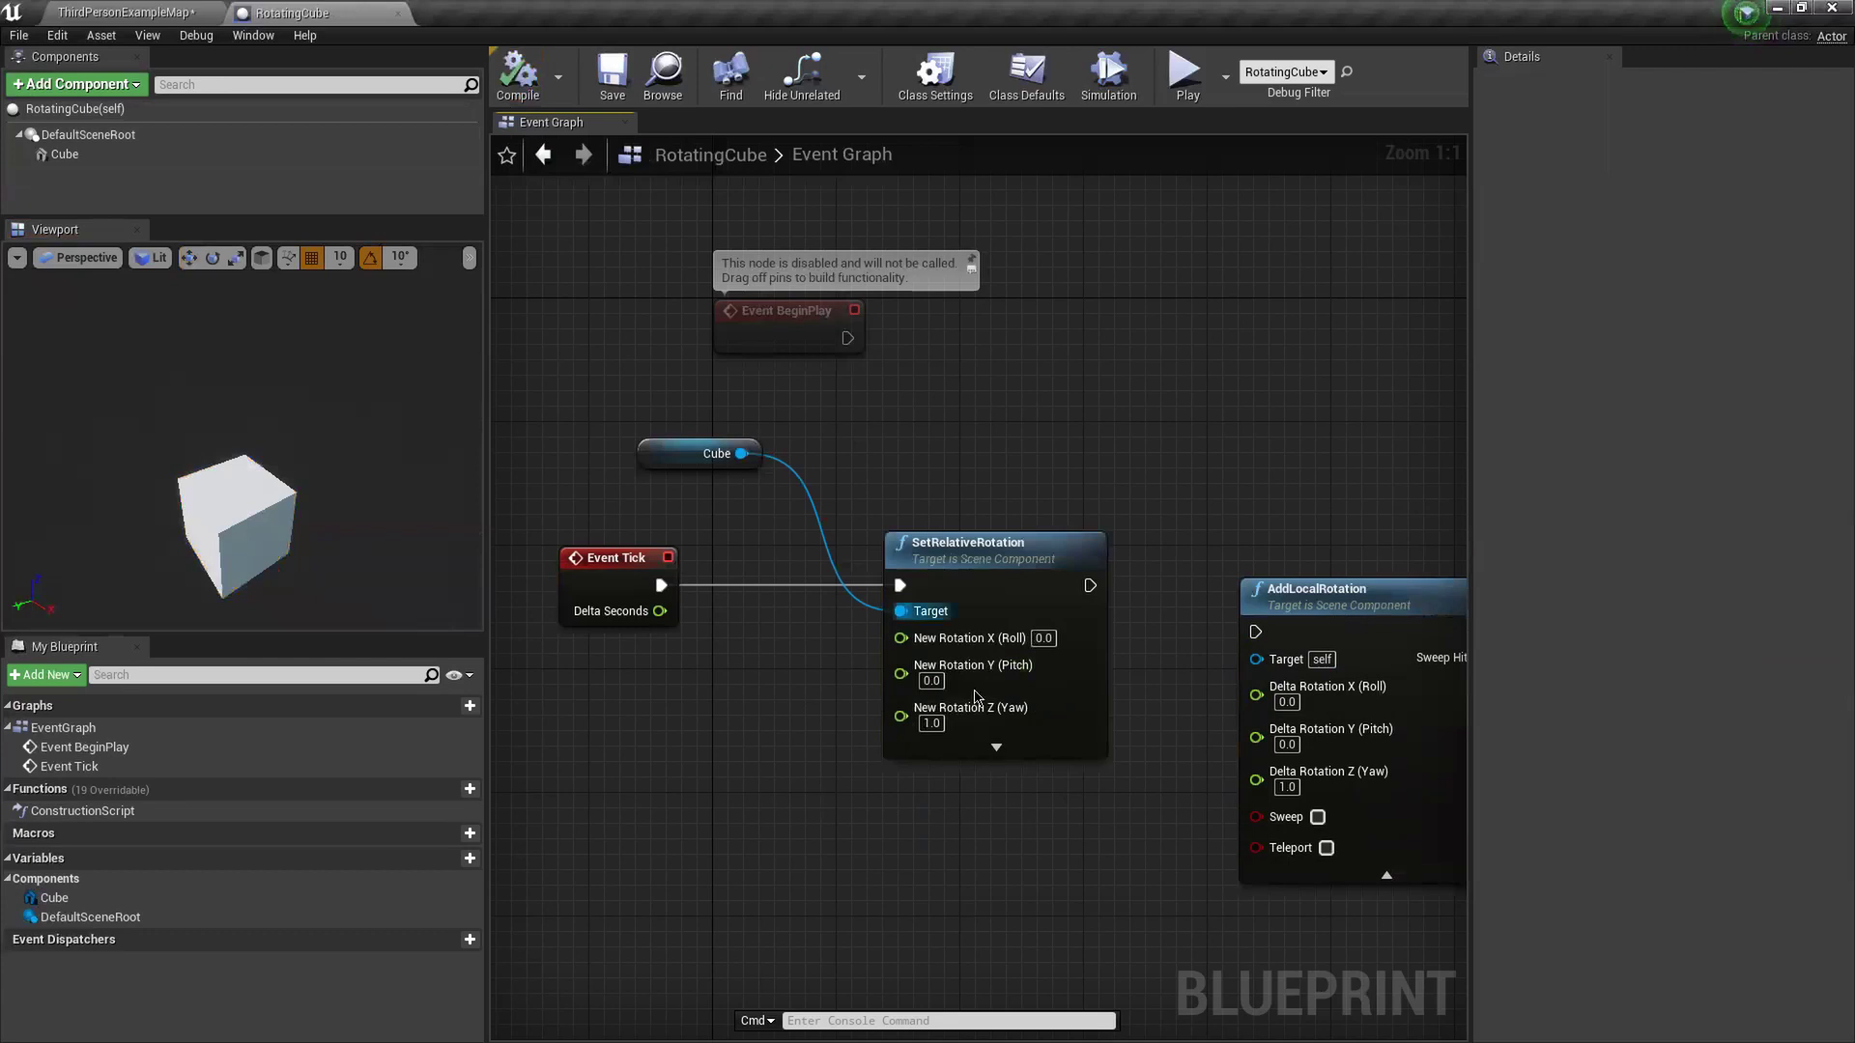
left_click(1111, 96)
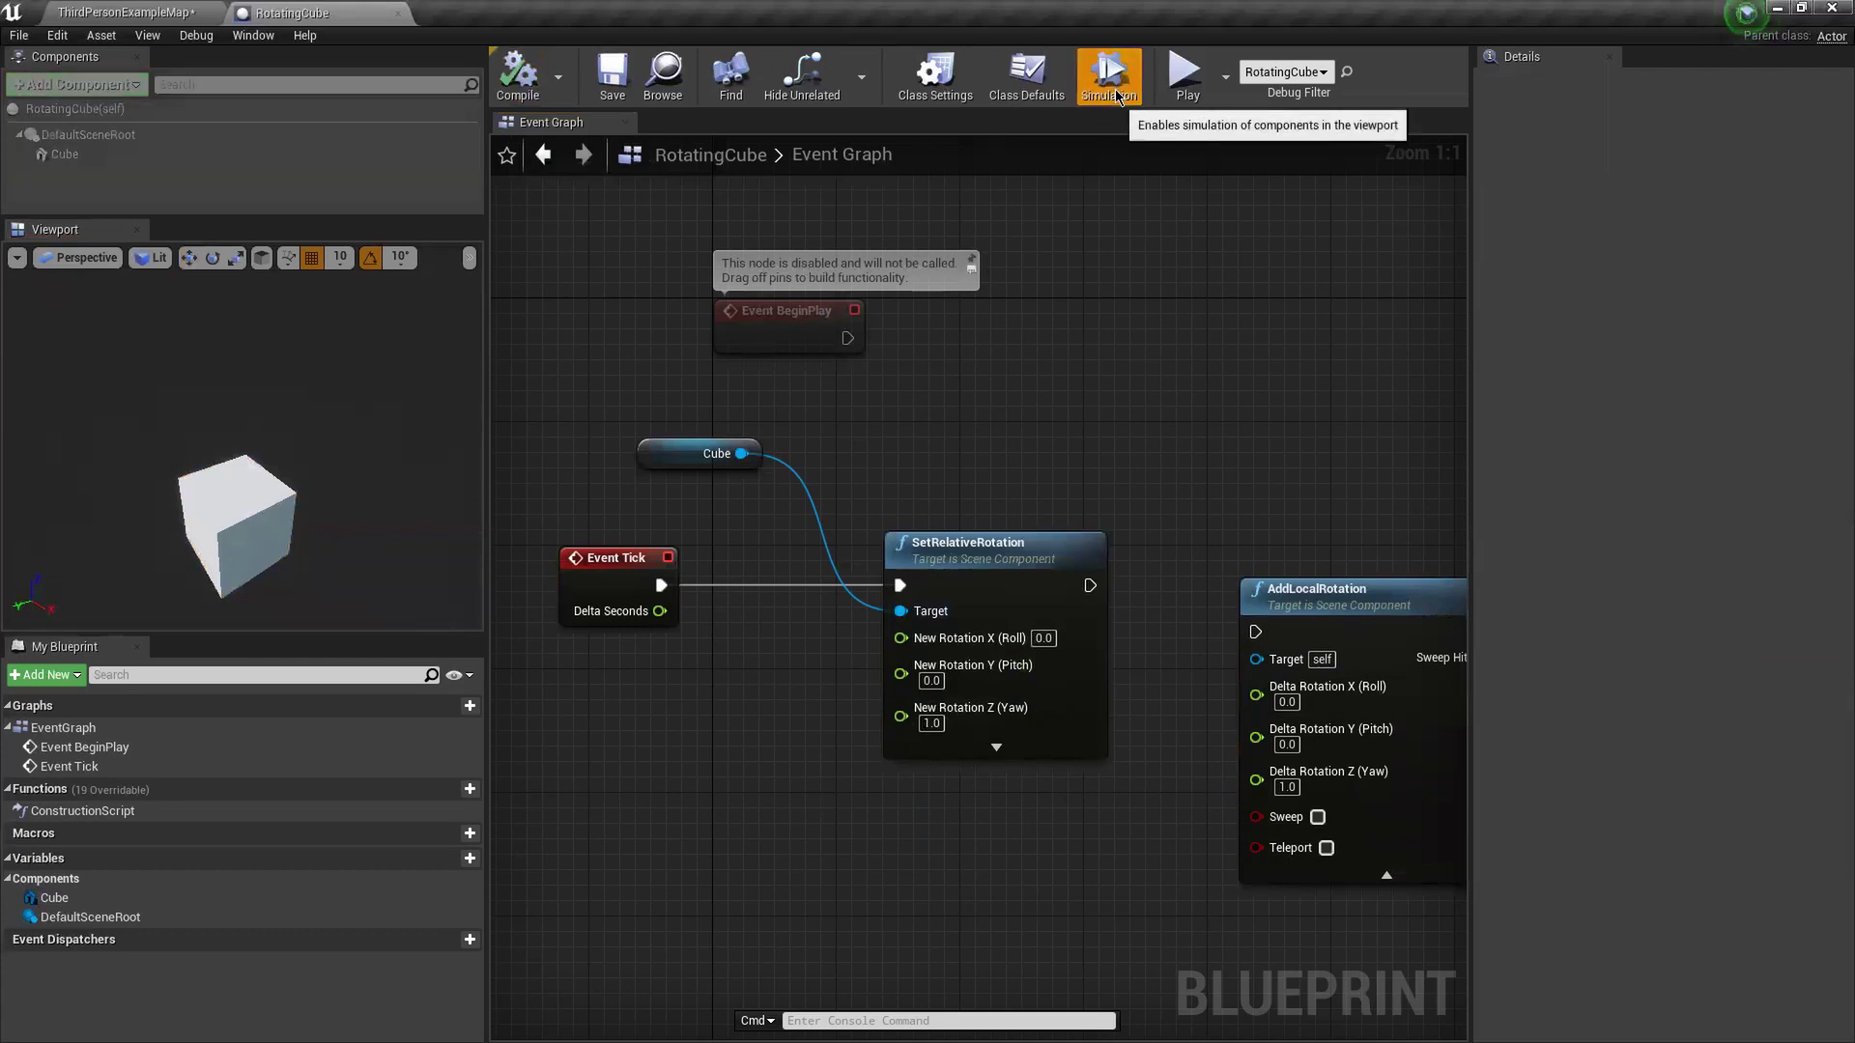
- Play the level, run and jump with the character to check the cube, and end the play session
left_click(1177, 111)
key("w")
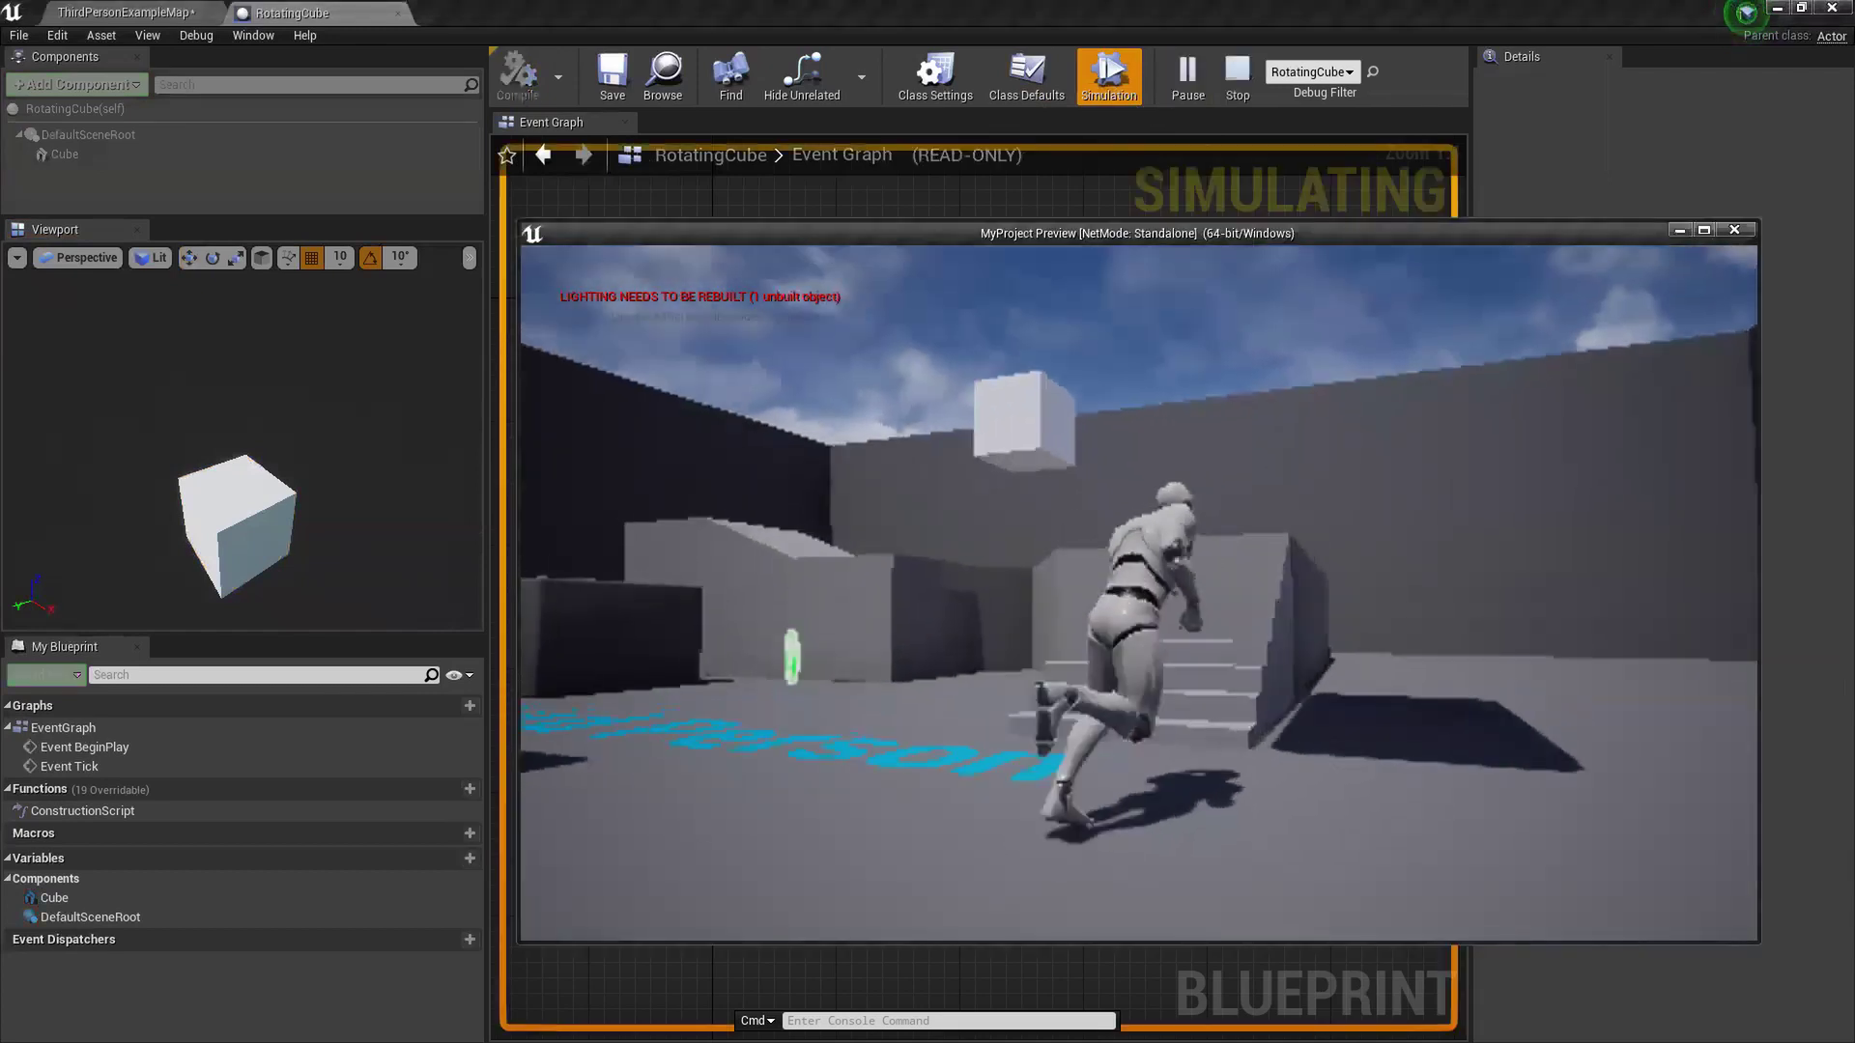
key("space")
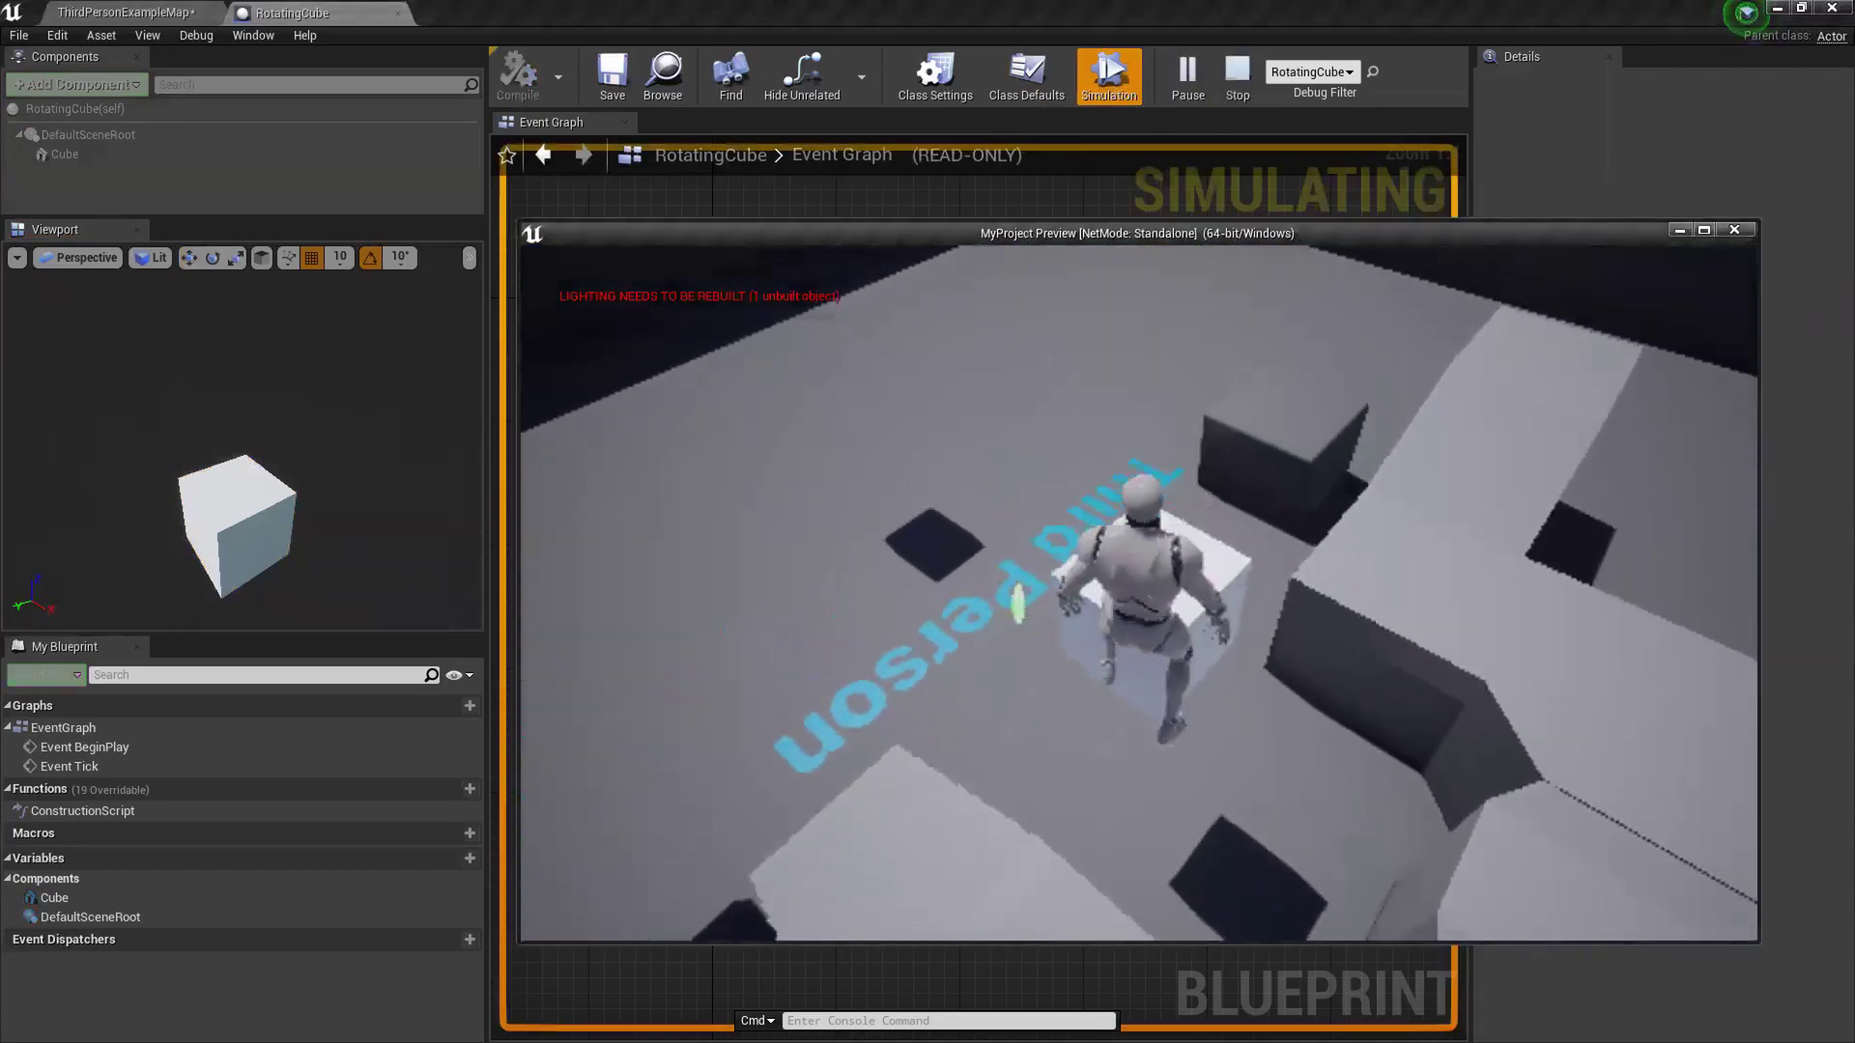
key("Escape")
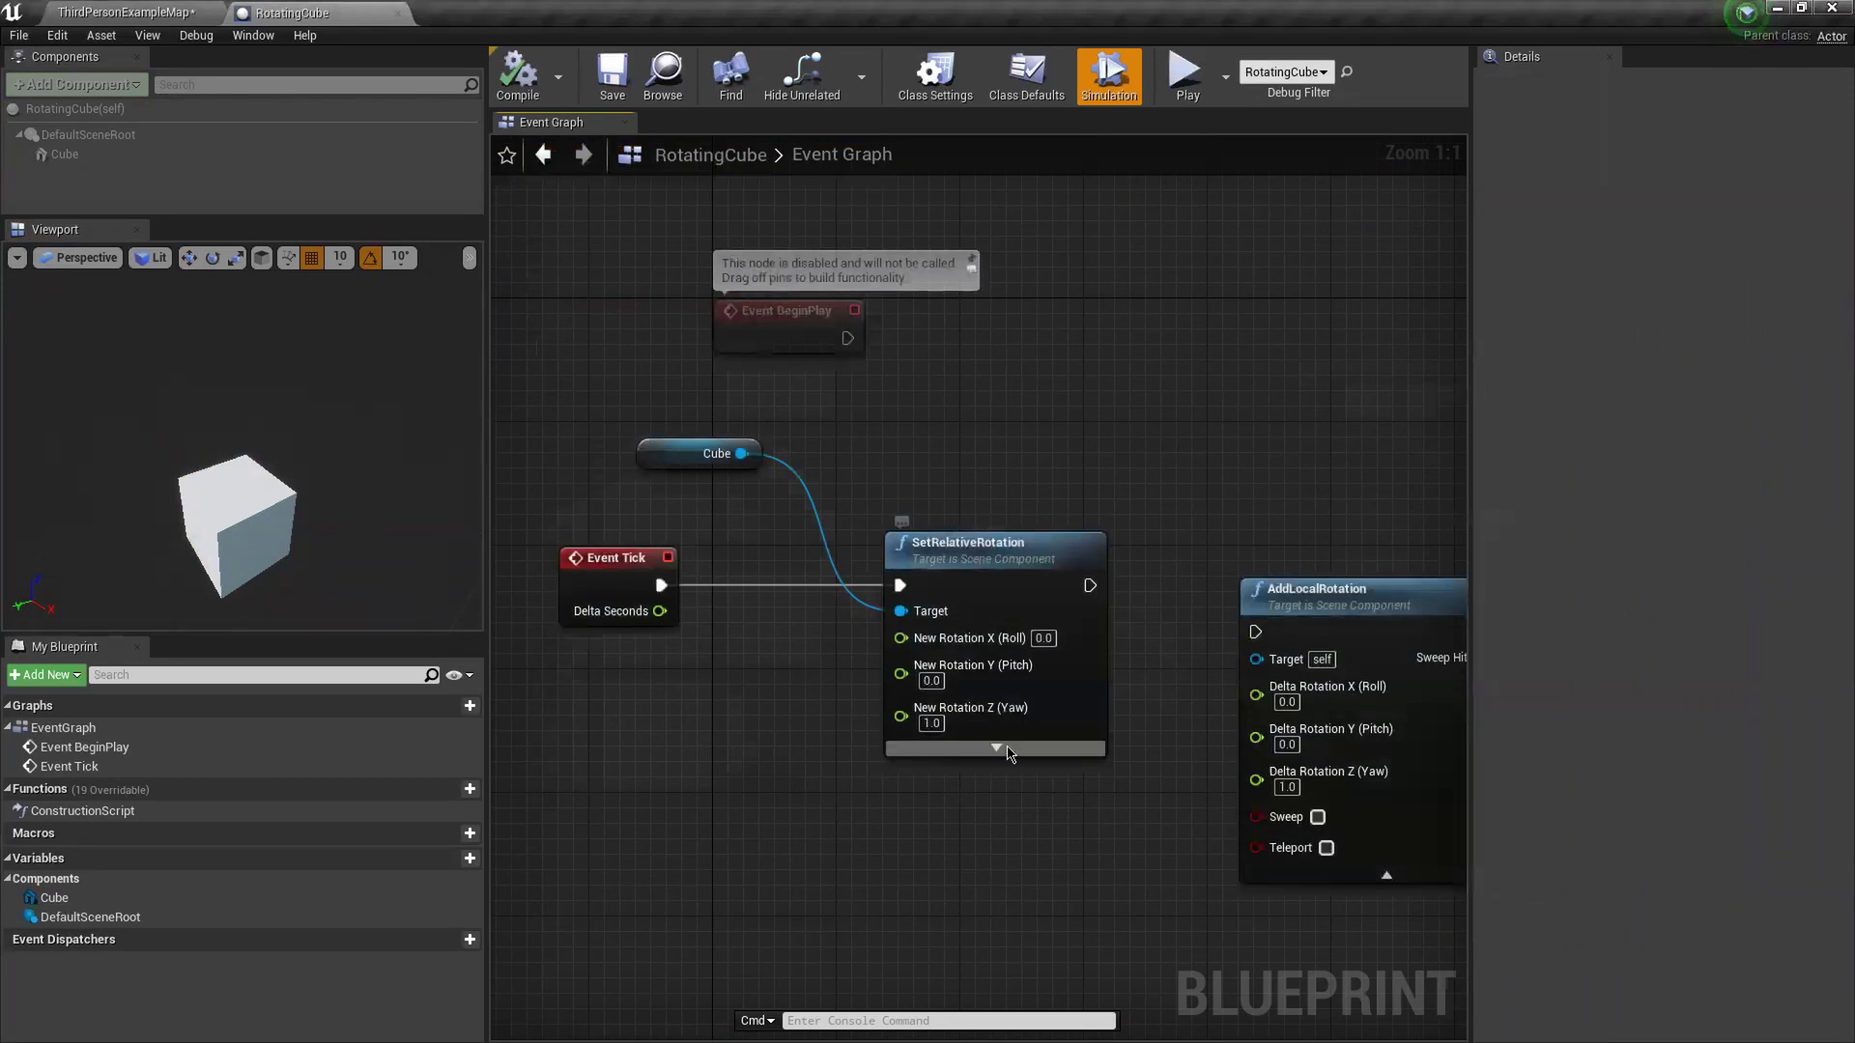
- Try driving New Rotation Z (Yaw) with Event Tick's Delta Seconds in a compiled simulation, and disconnect the pin again
left_click_drag(899, 736, 976, 736)
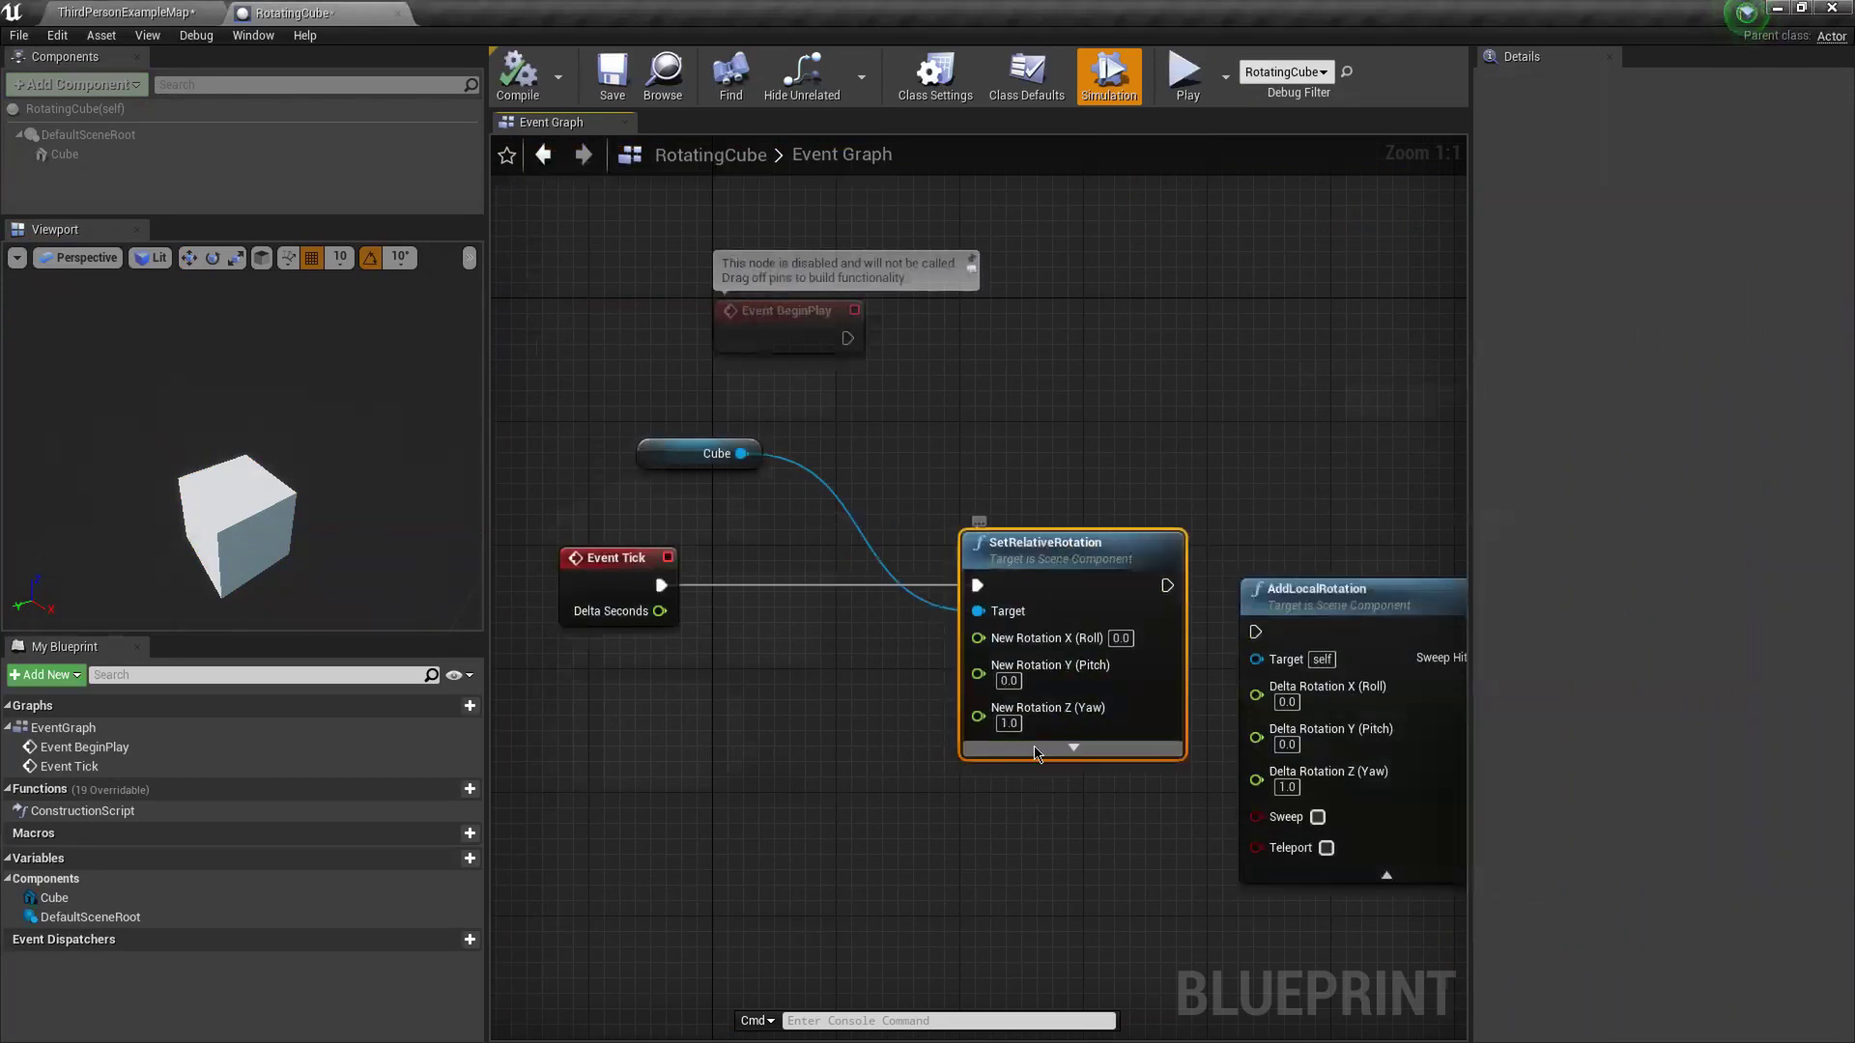
left_click_drag(659, 611, 978, 715)
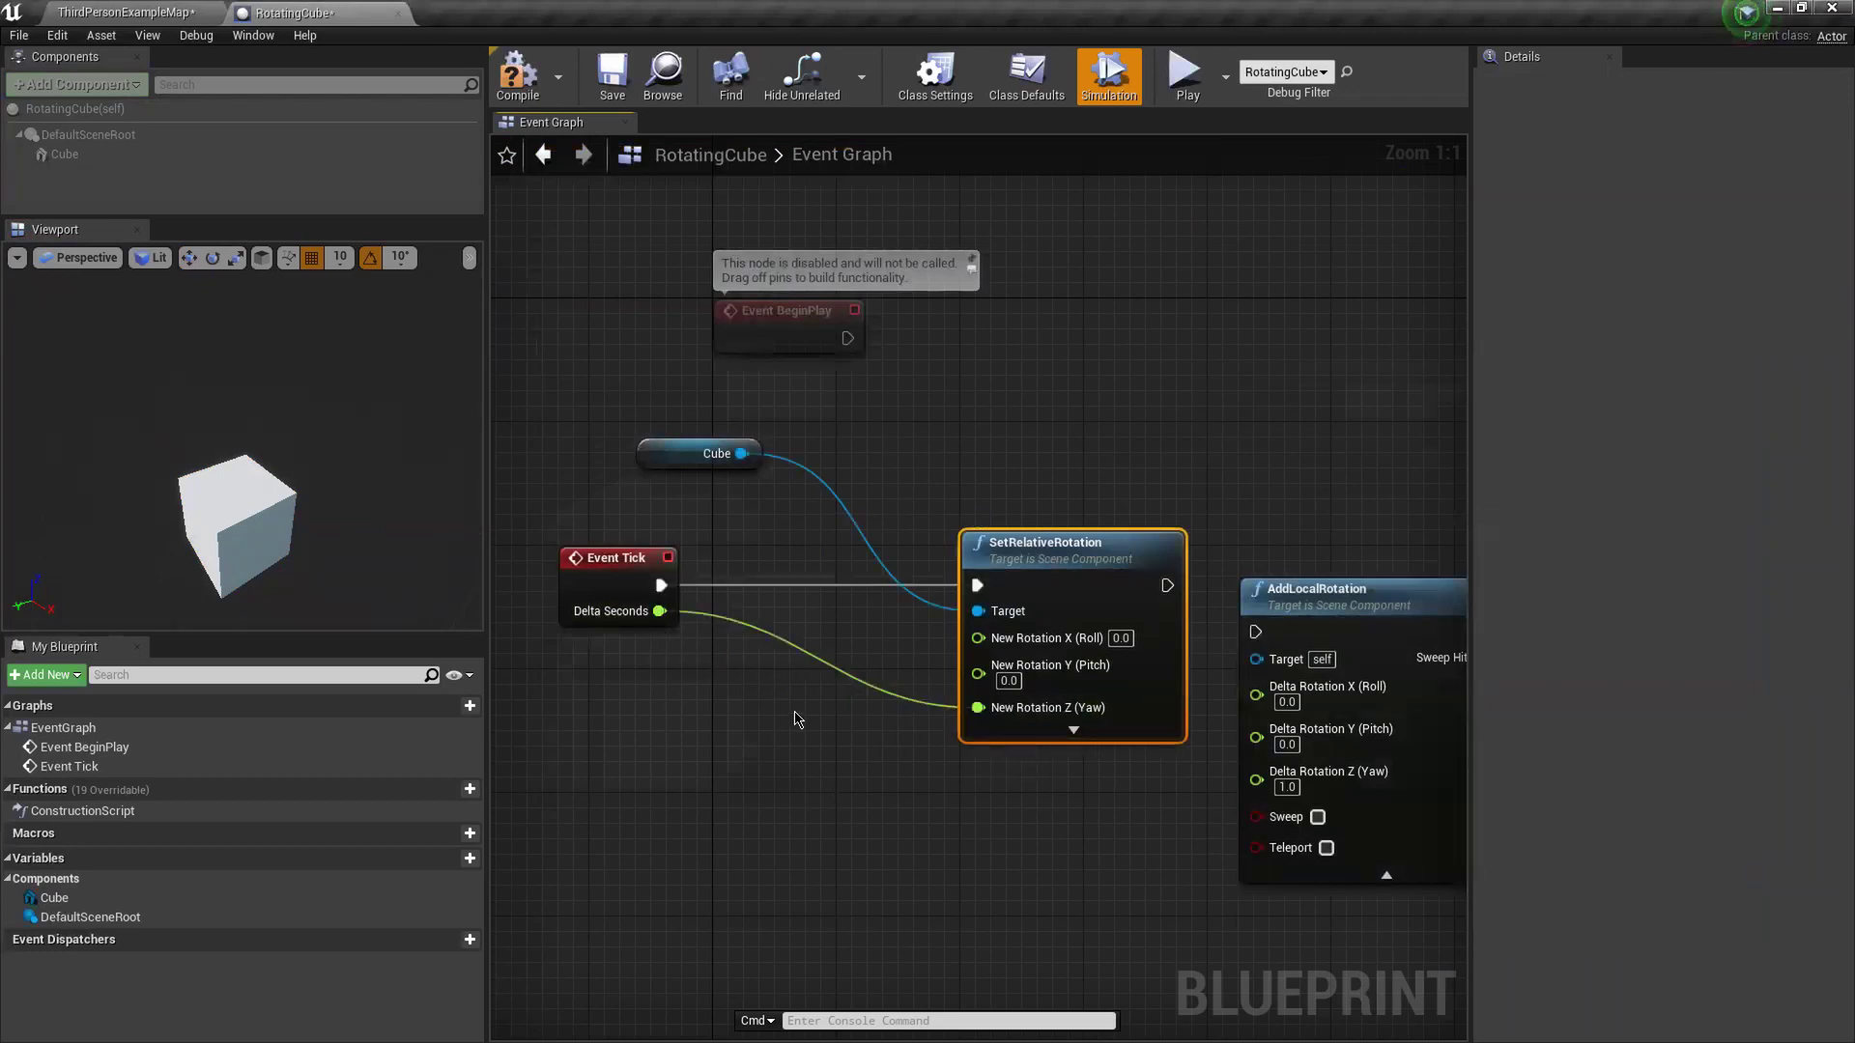
left_click(518, 74)
left_click(1108, 97)
left_click(977, 707, "alt")
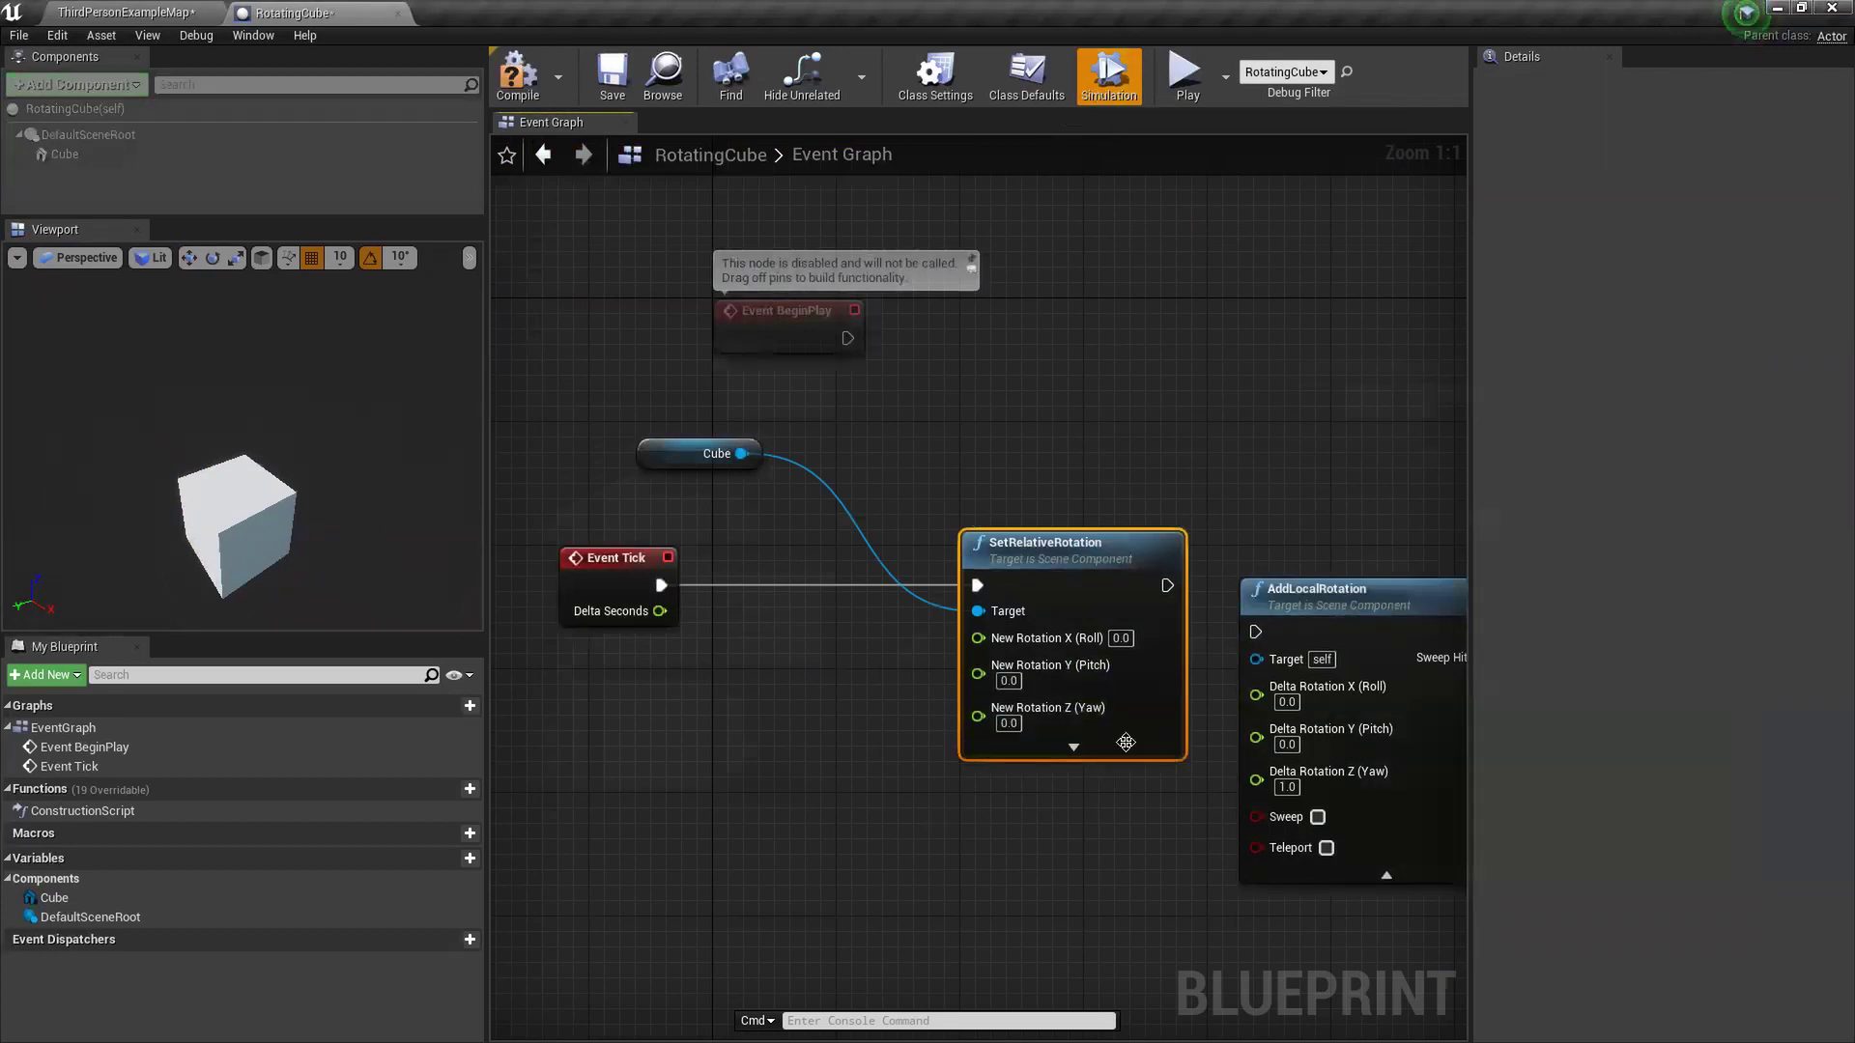
- Add a float + float node to the graph and place it below the Event Tick node
right_click_drag(627, 815, 632, 838)
right_click(600, 786)
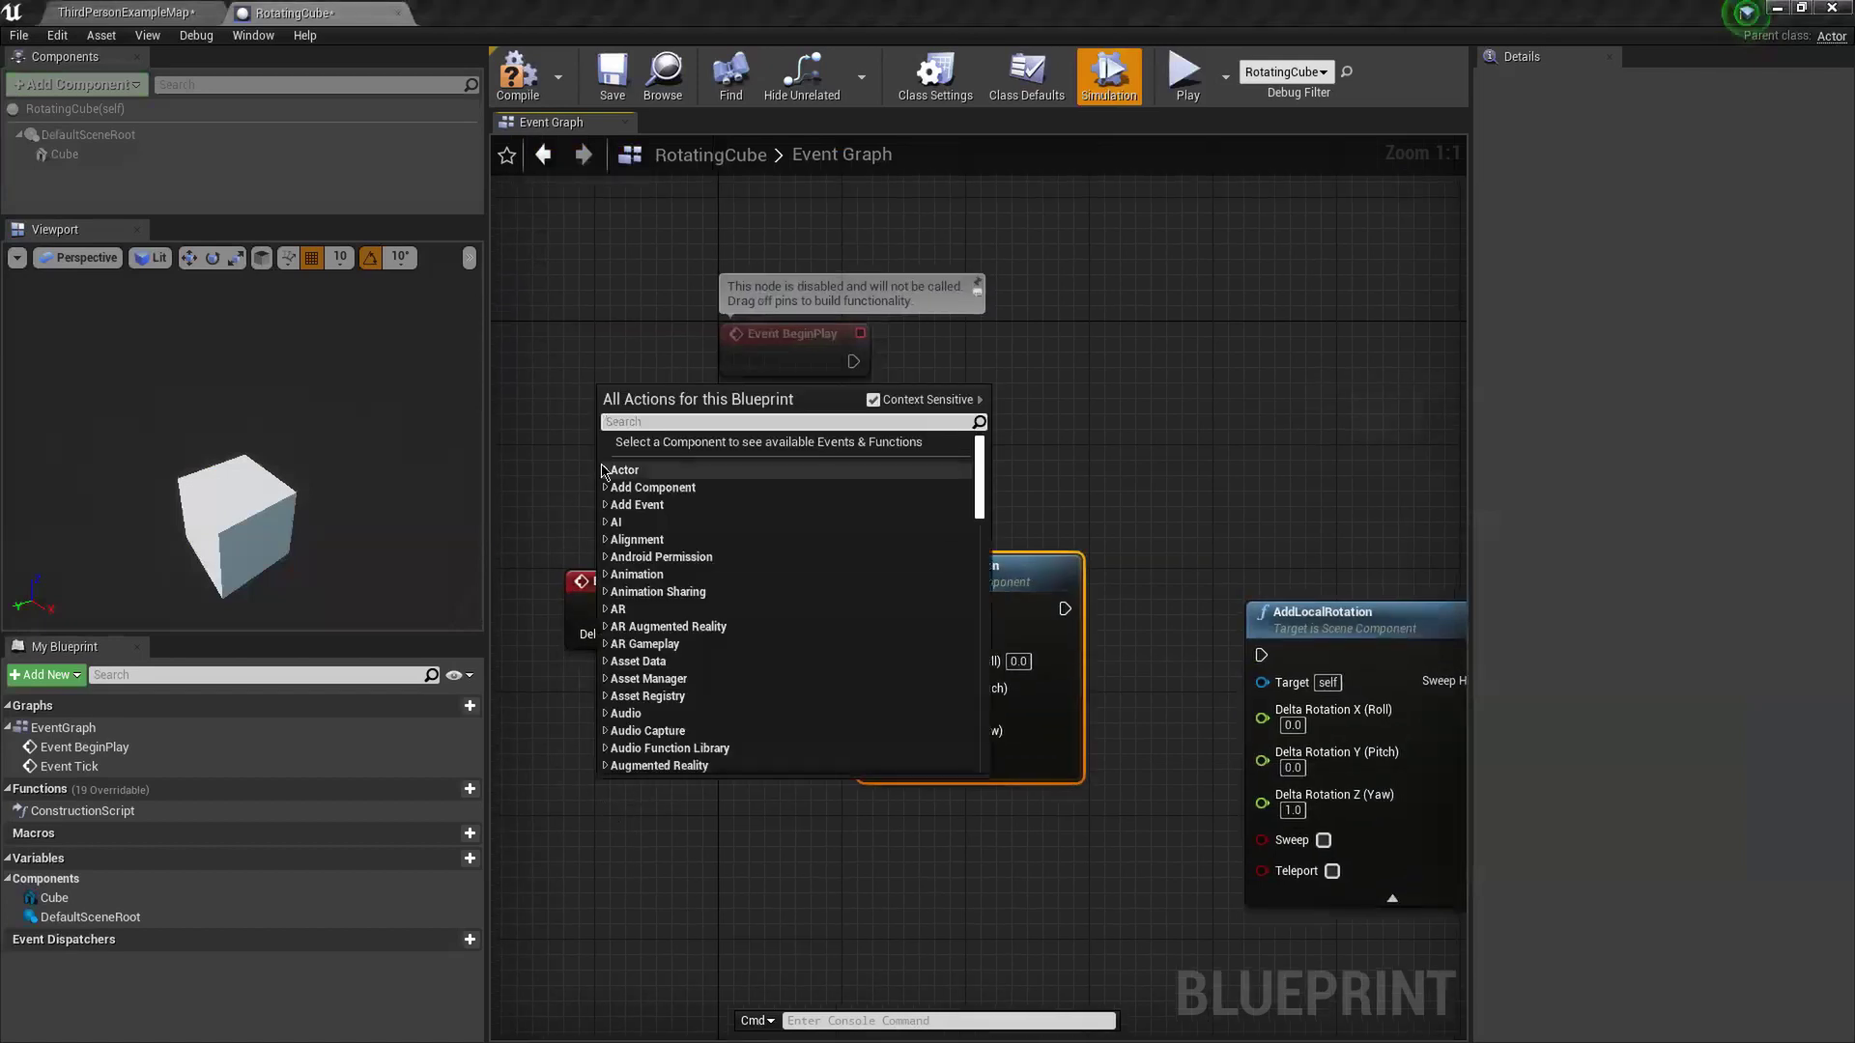
type("float")
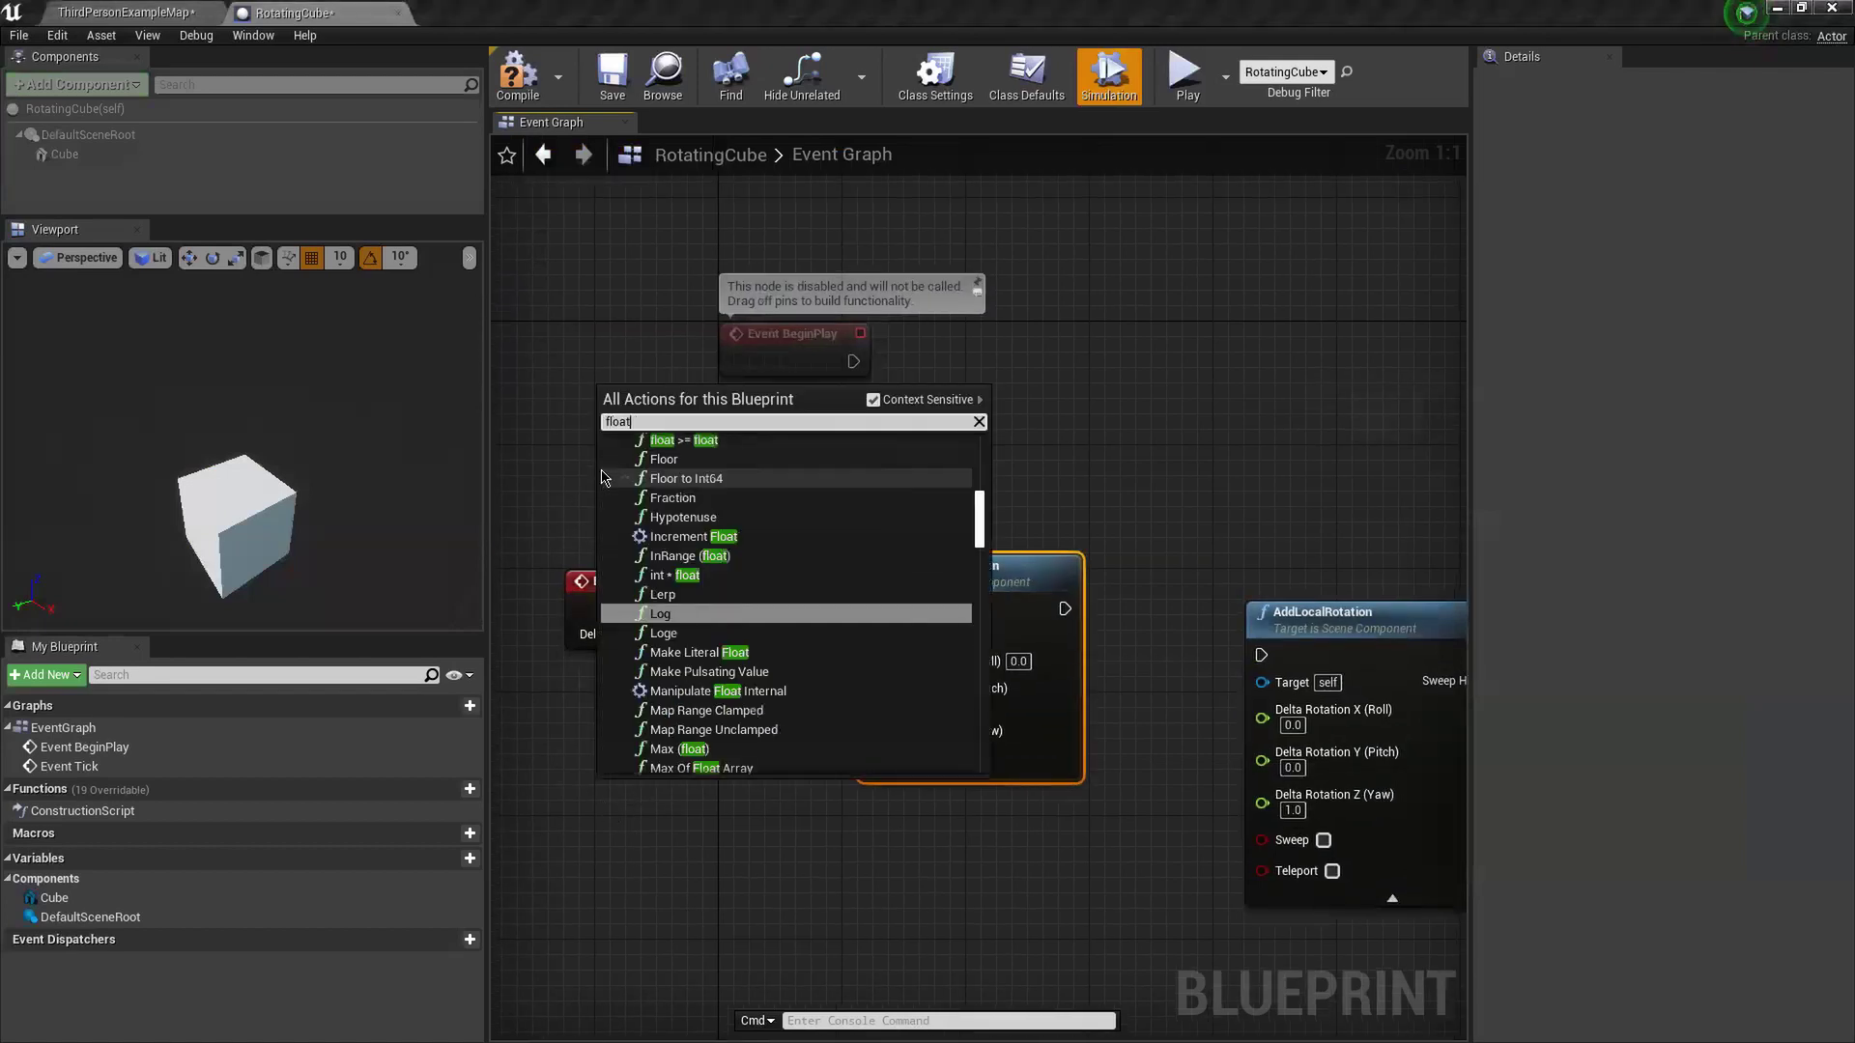
scroll(676, 541, "up", 1)
scroll(830, 582, "down", 10)
scroll(831, 583, "down", 10)
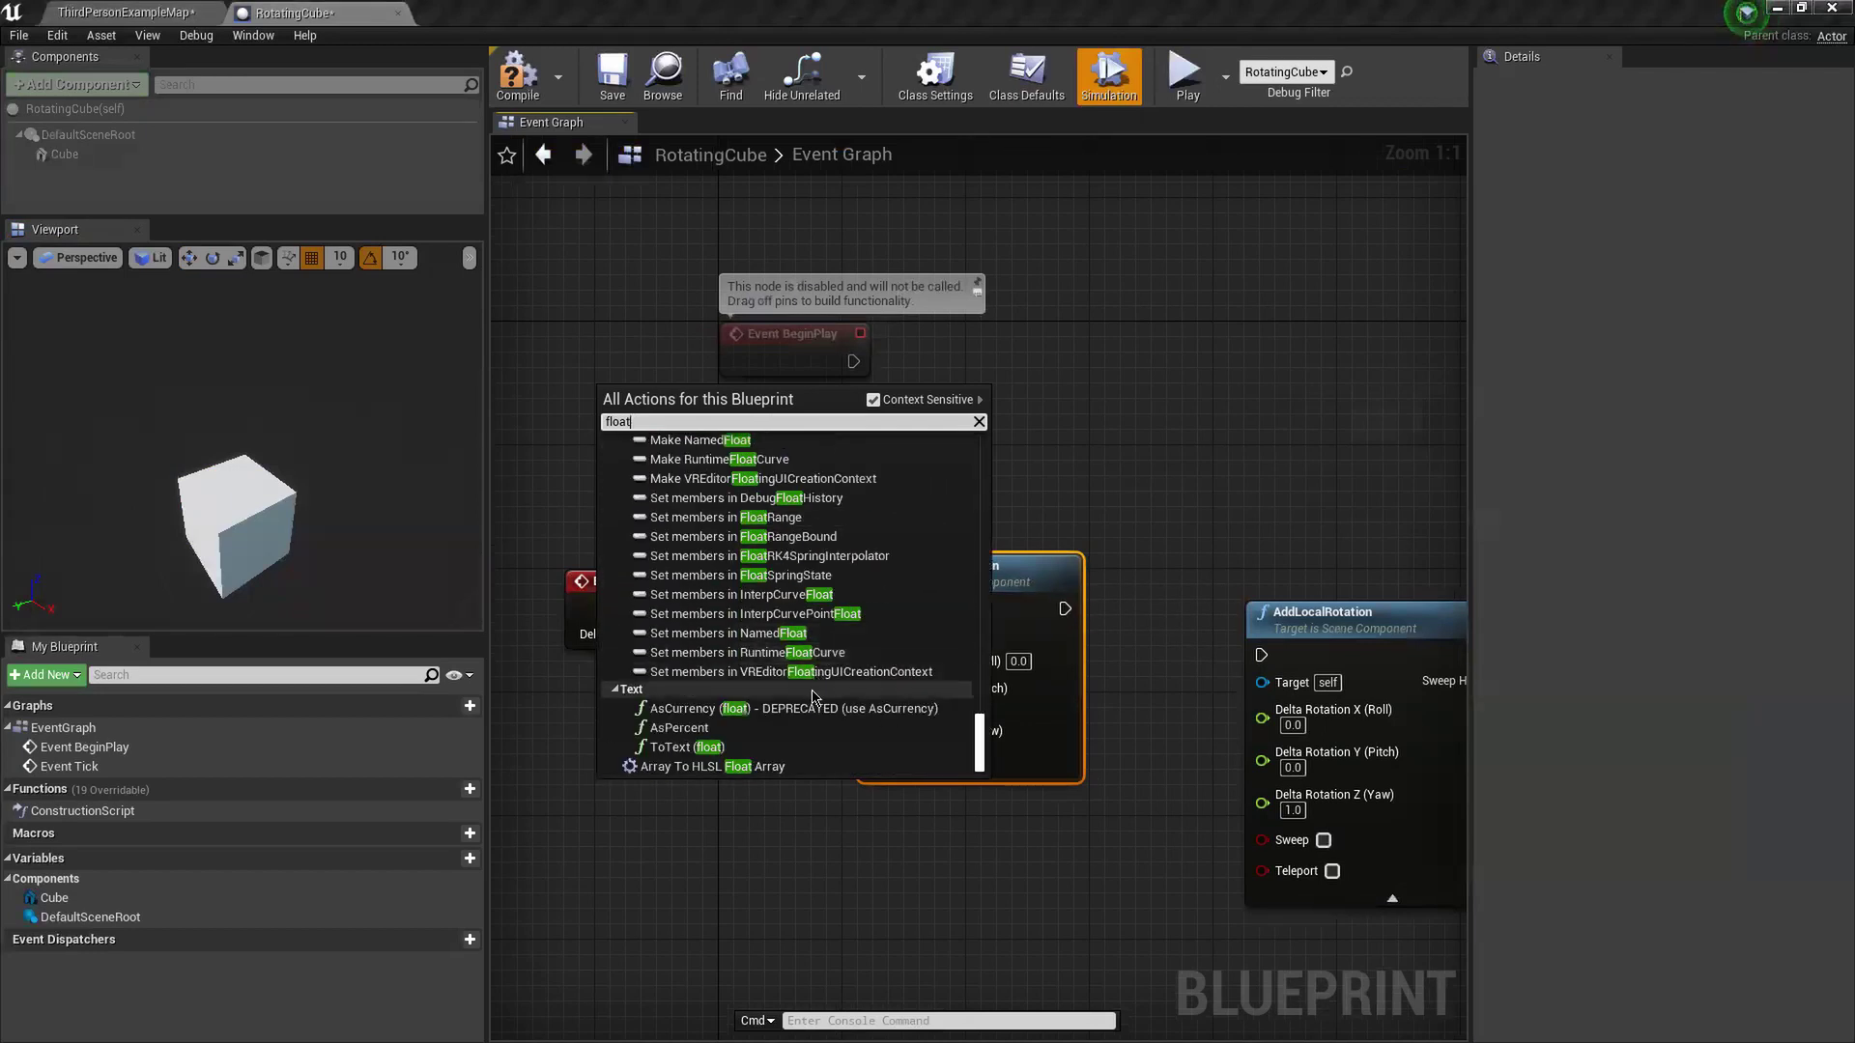
scroll(857, 762, "up", 2)
scroll(802, 714, "up", 15)
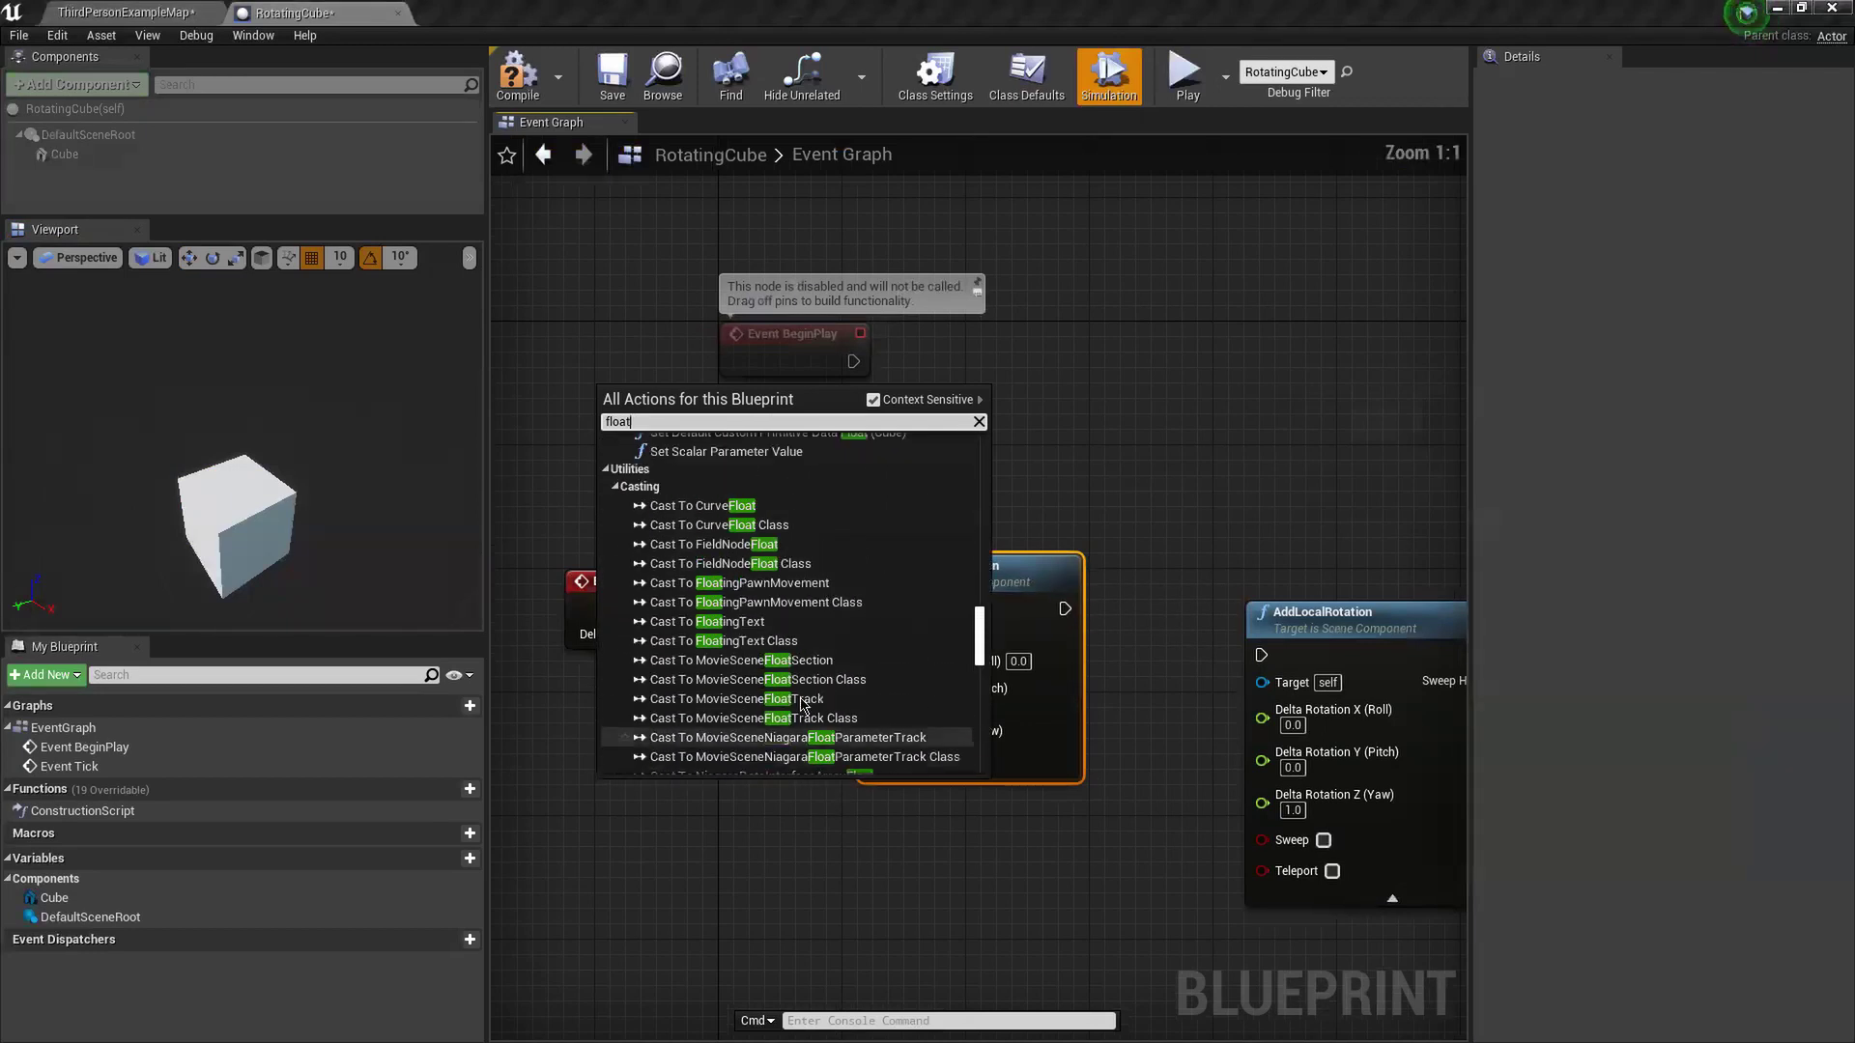
scroll(777, 713, "up", 1)
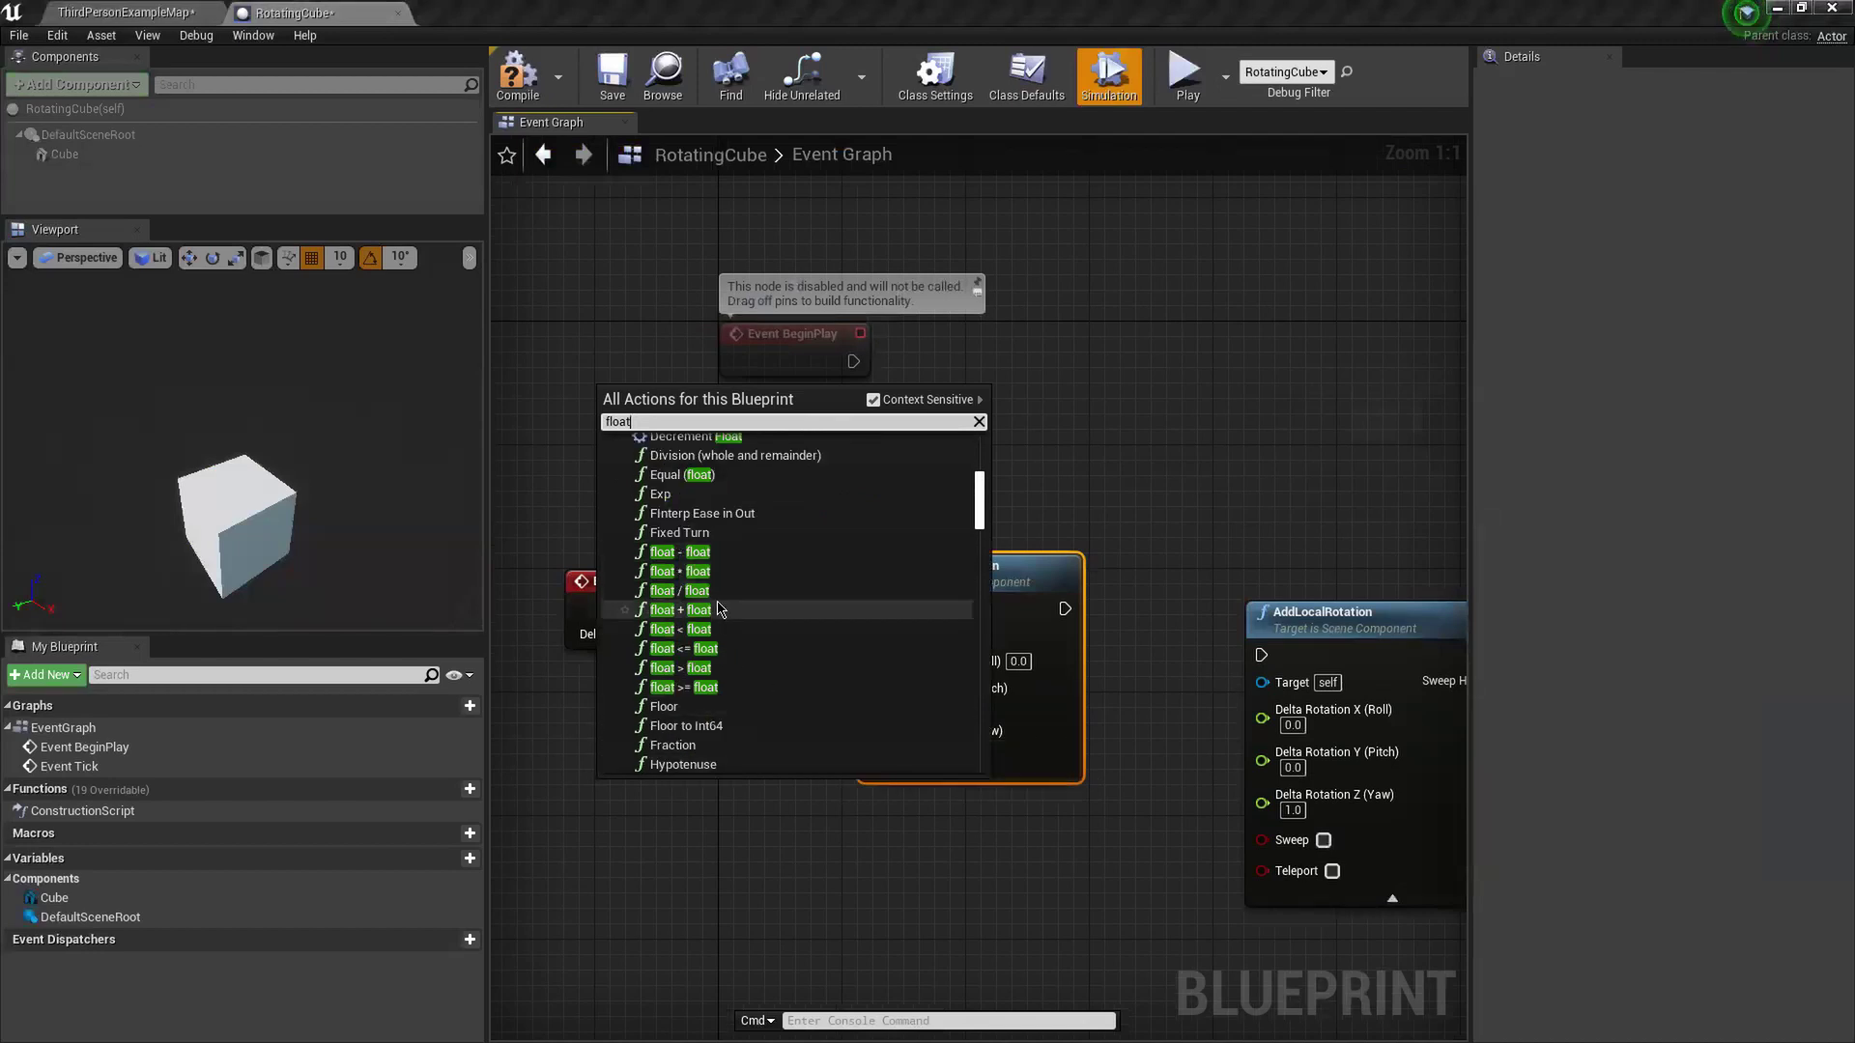
left_click(681, 610)
left_click_drag(701, 829, 695, 742)
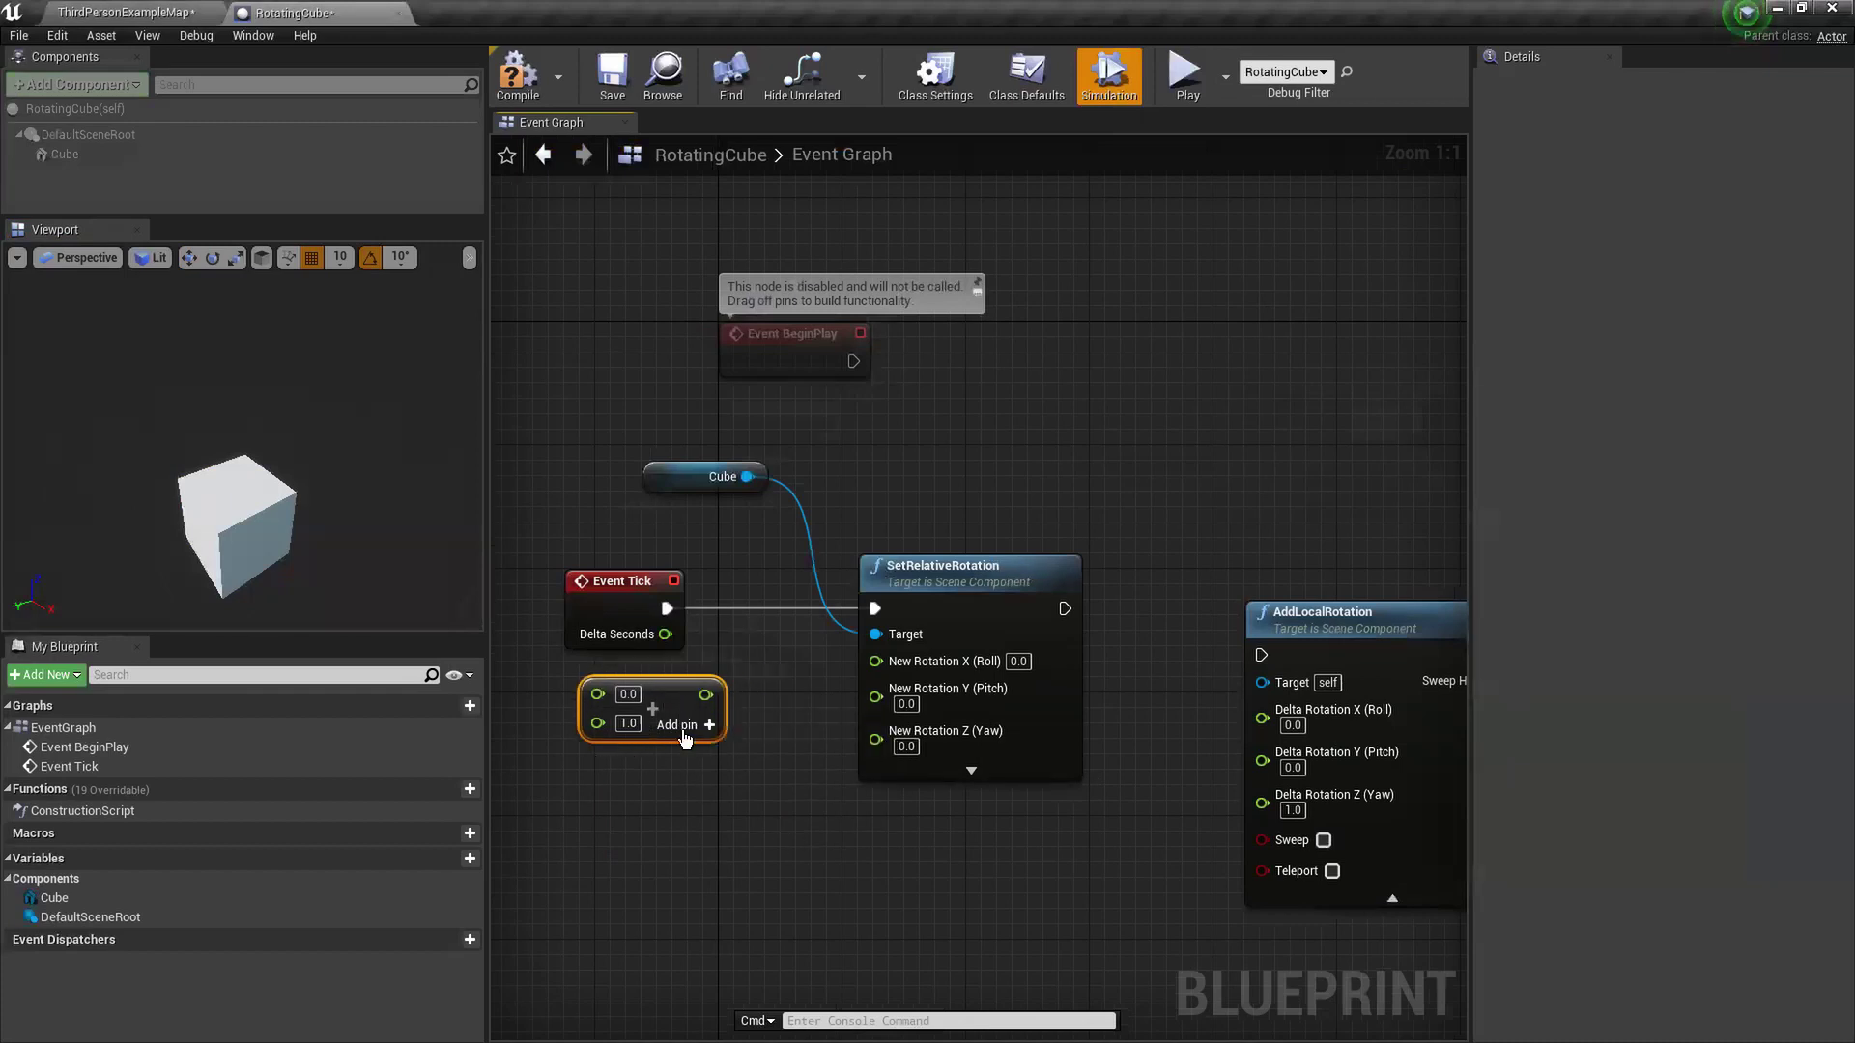
left_click_drag(687, 736, 718, 937)
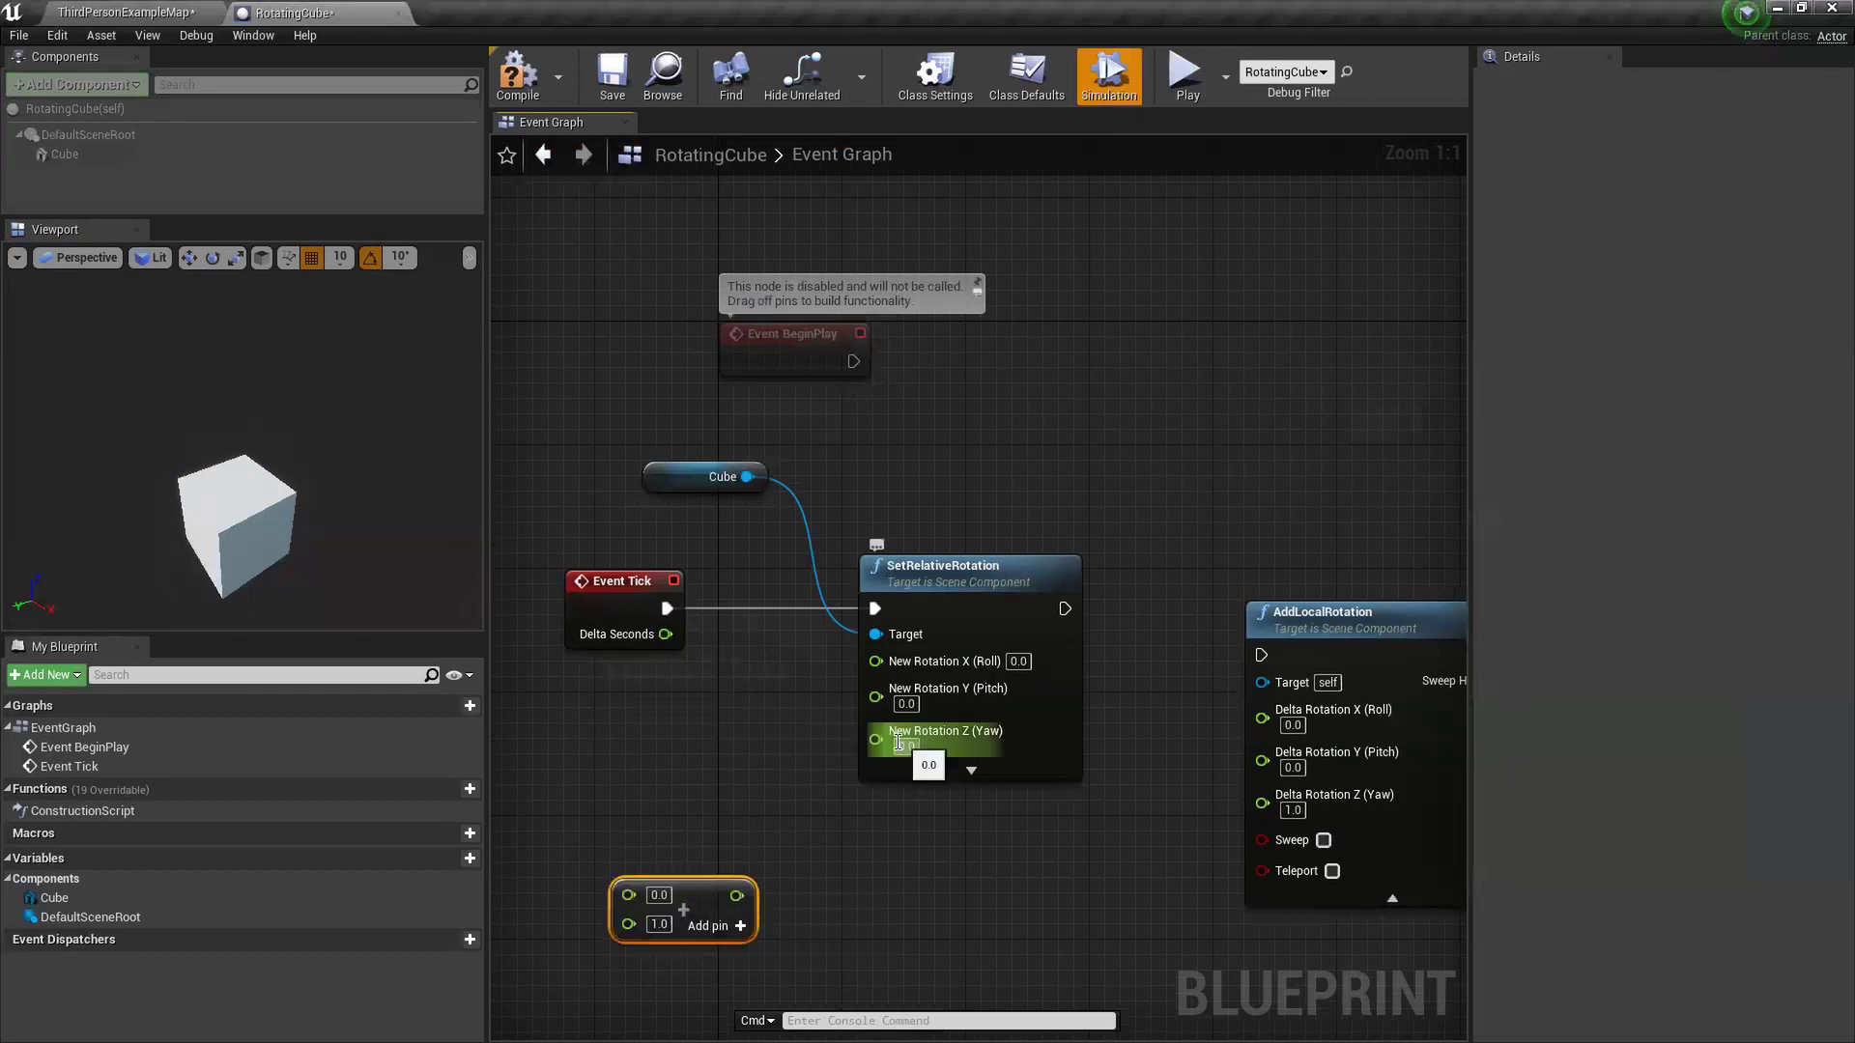
left_click_drag(875, 740, 660, 778)
scroll(769, 734, "down", 3)
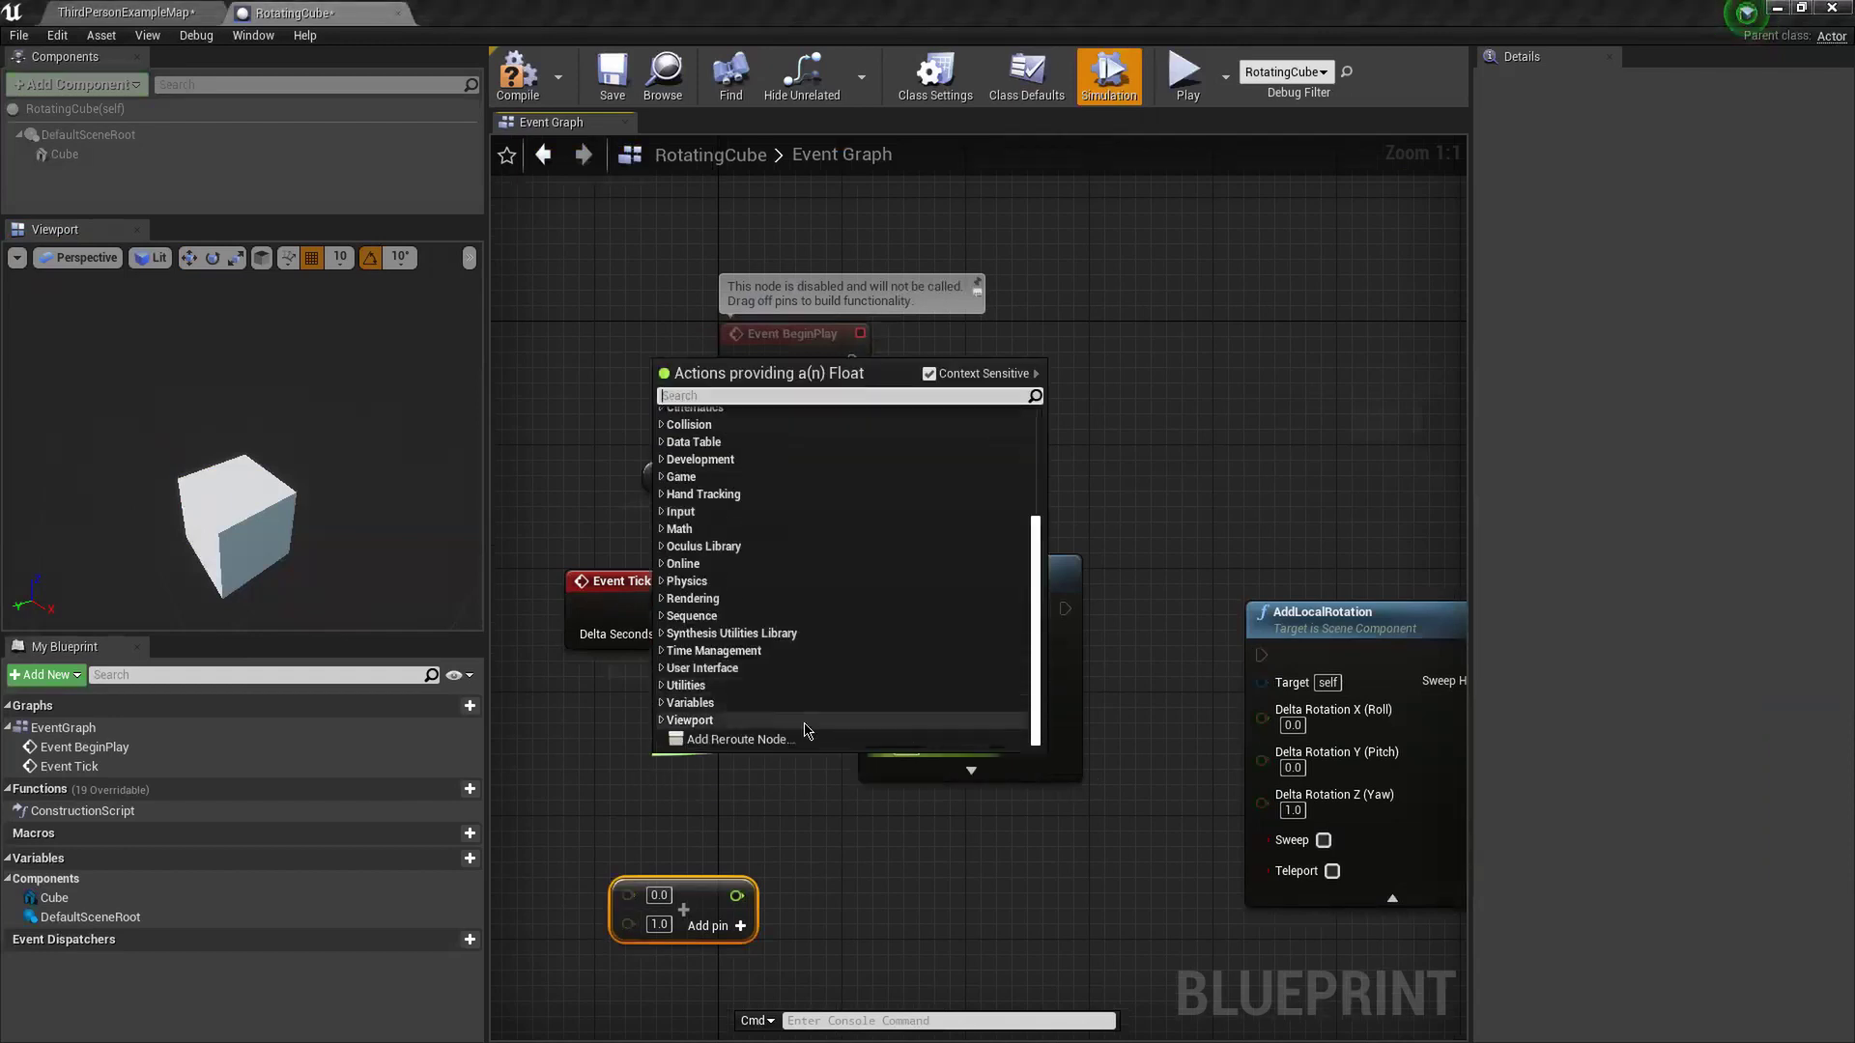
left_click(812, 703)
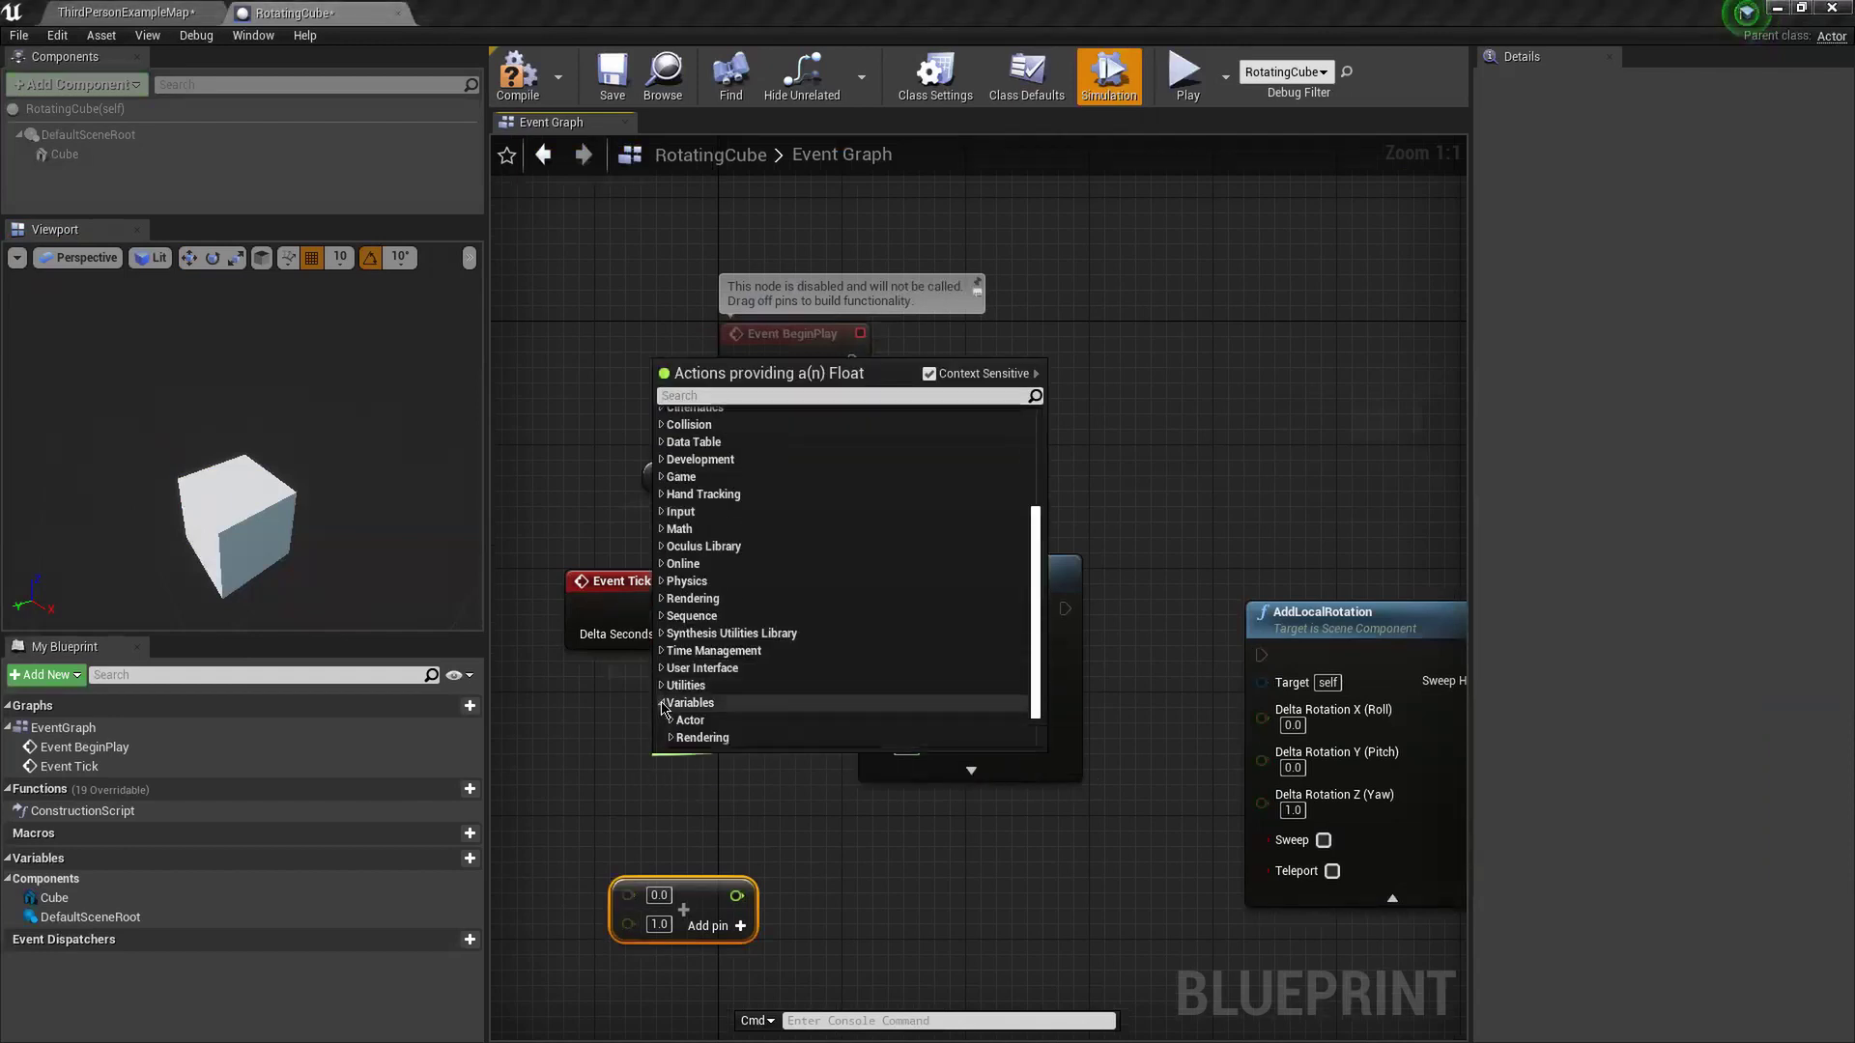
left_click(677, 670)
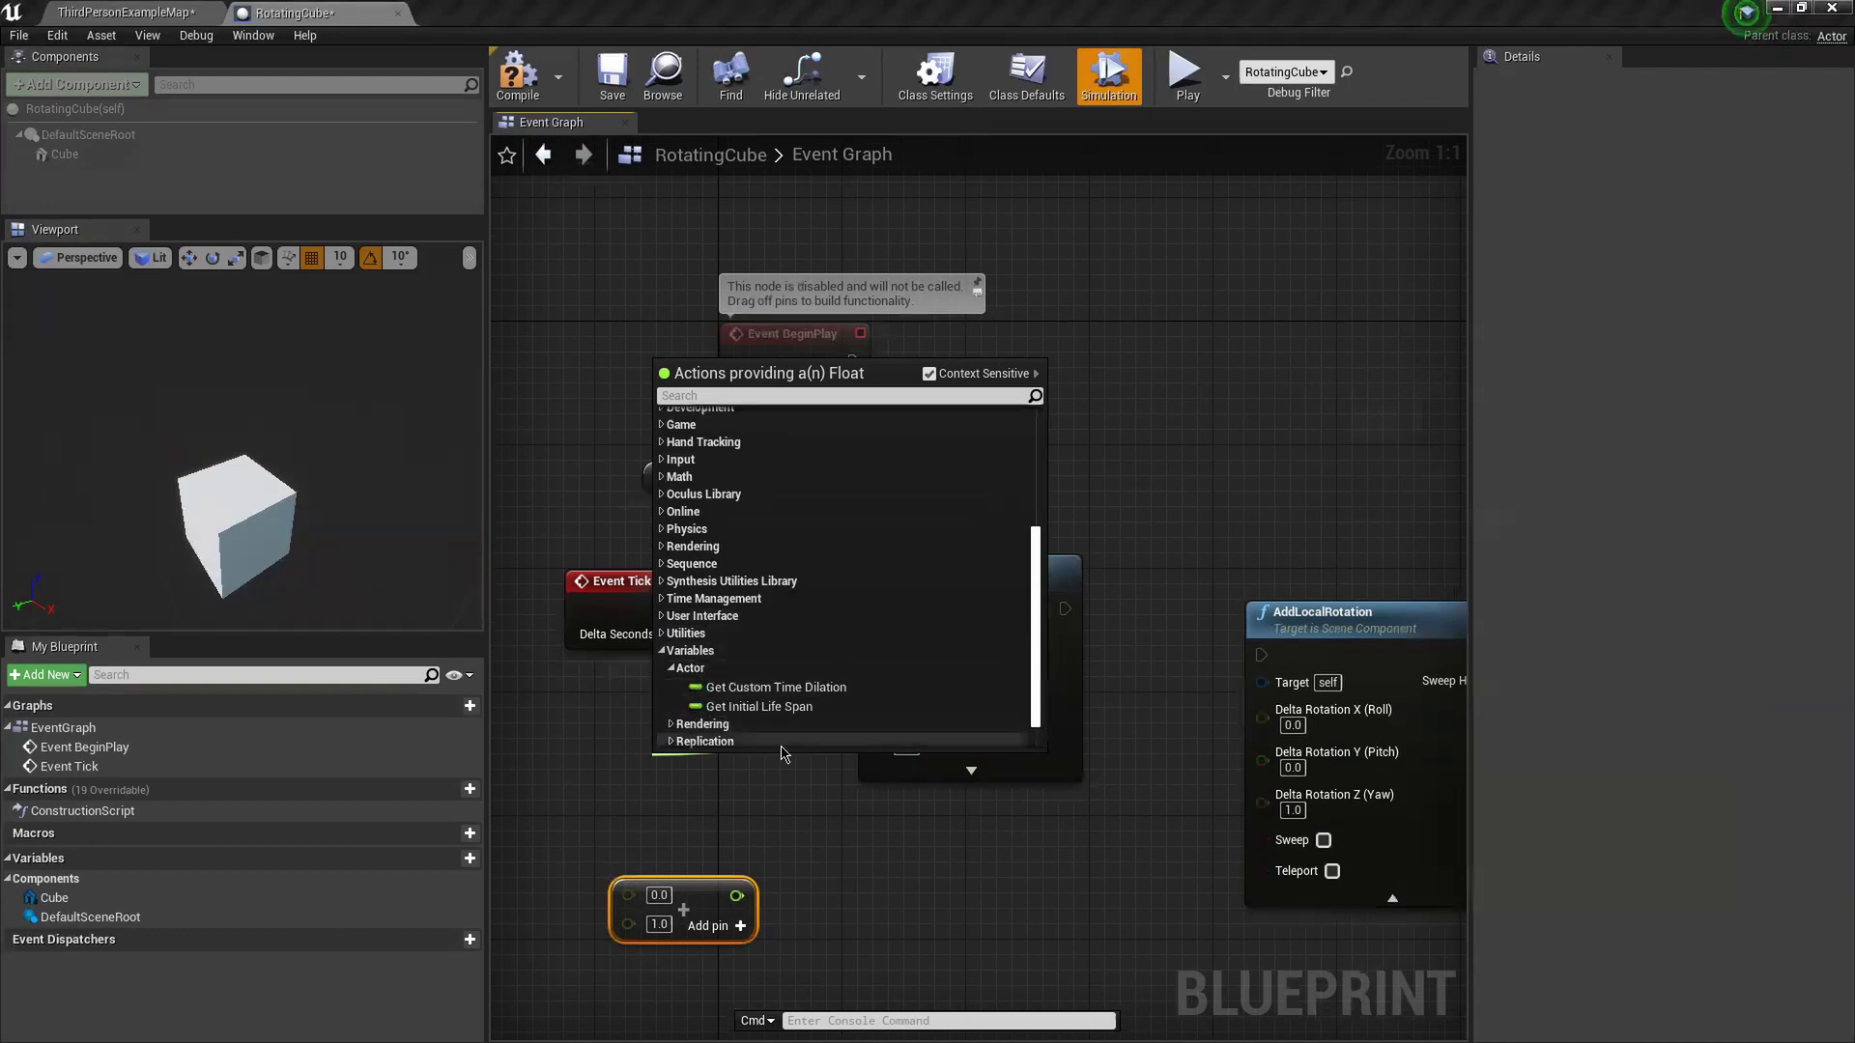
left_click(803, 843)
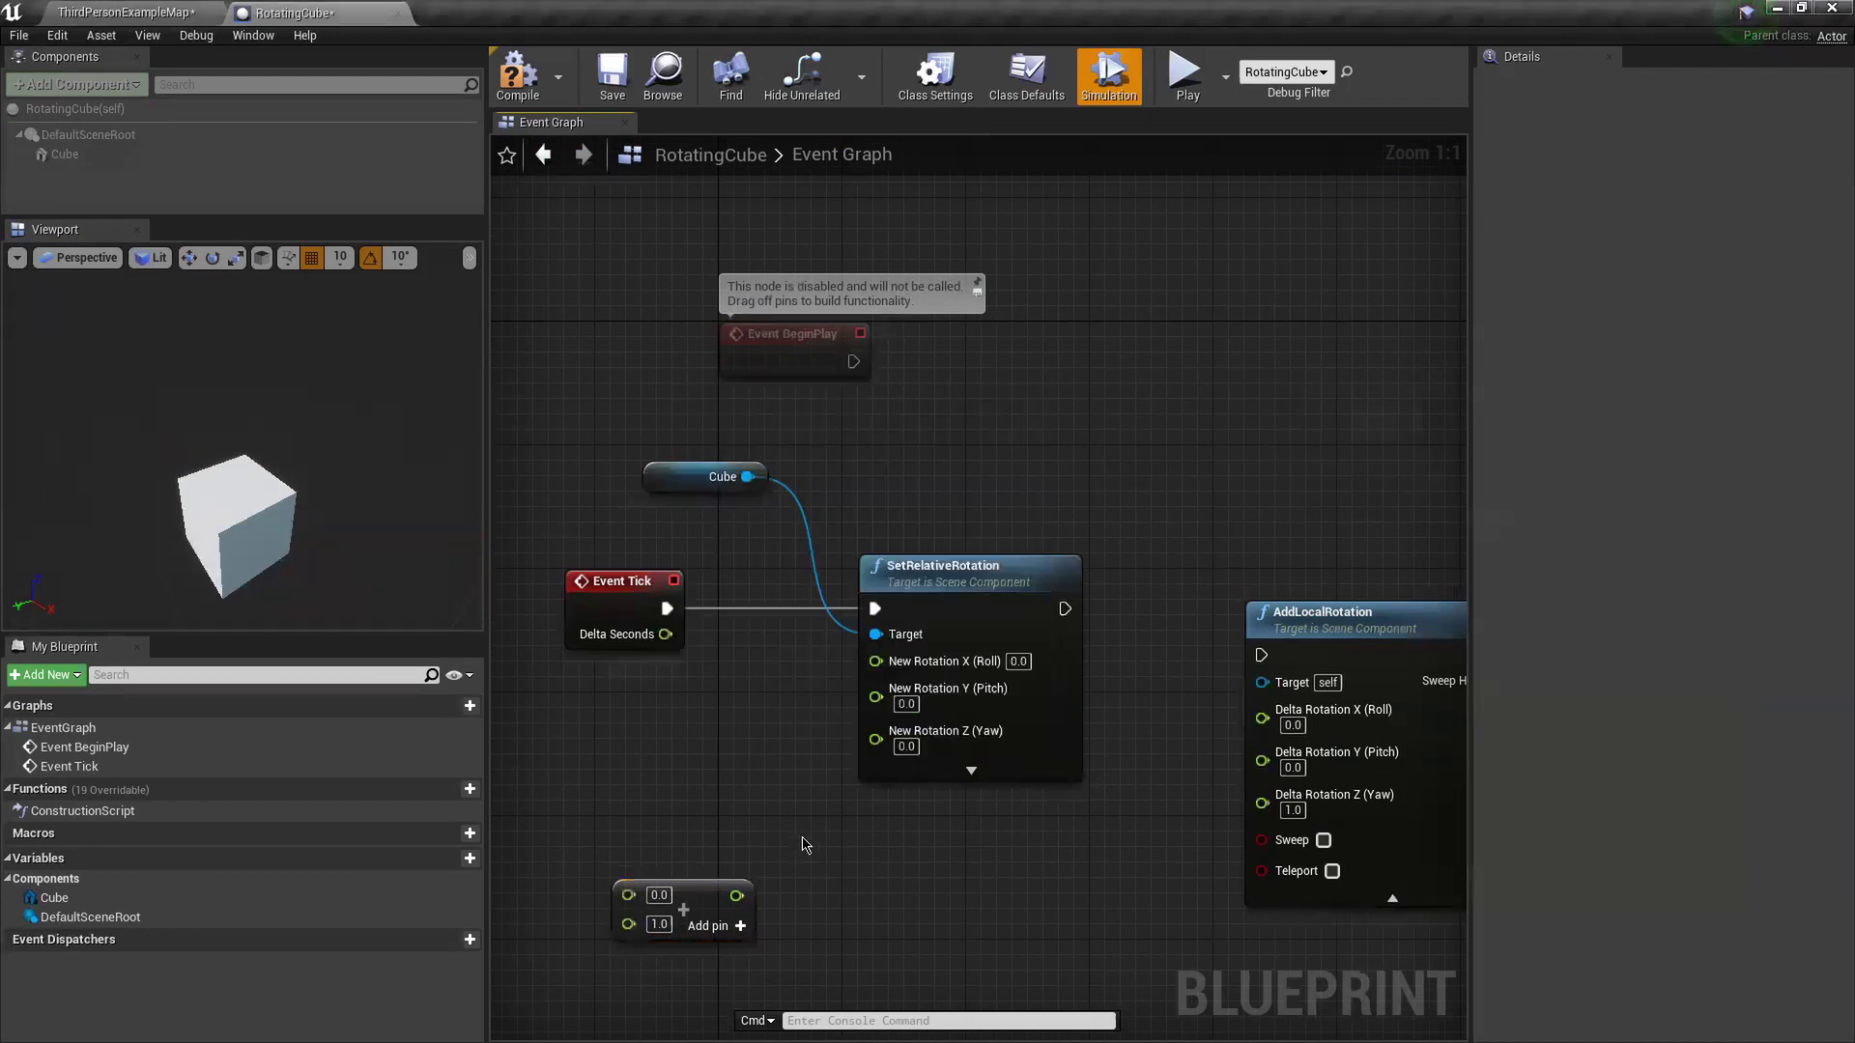
- Create a new Blueprint variable named Rotation and set its type to Float
left_click(440, 863)
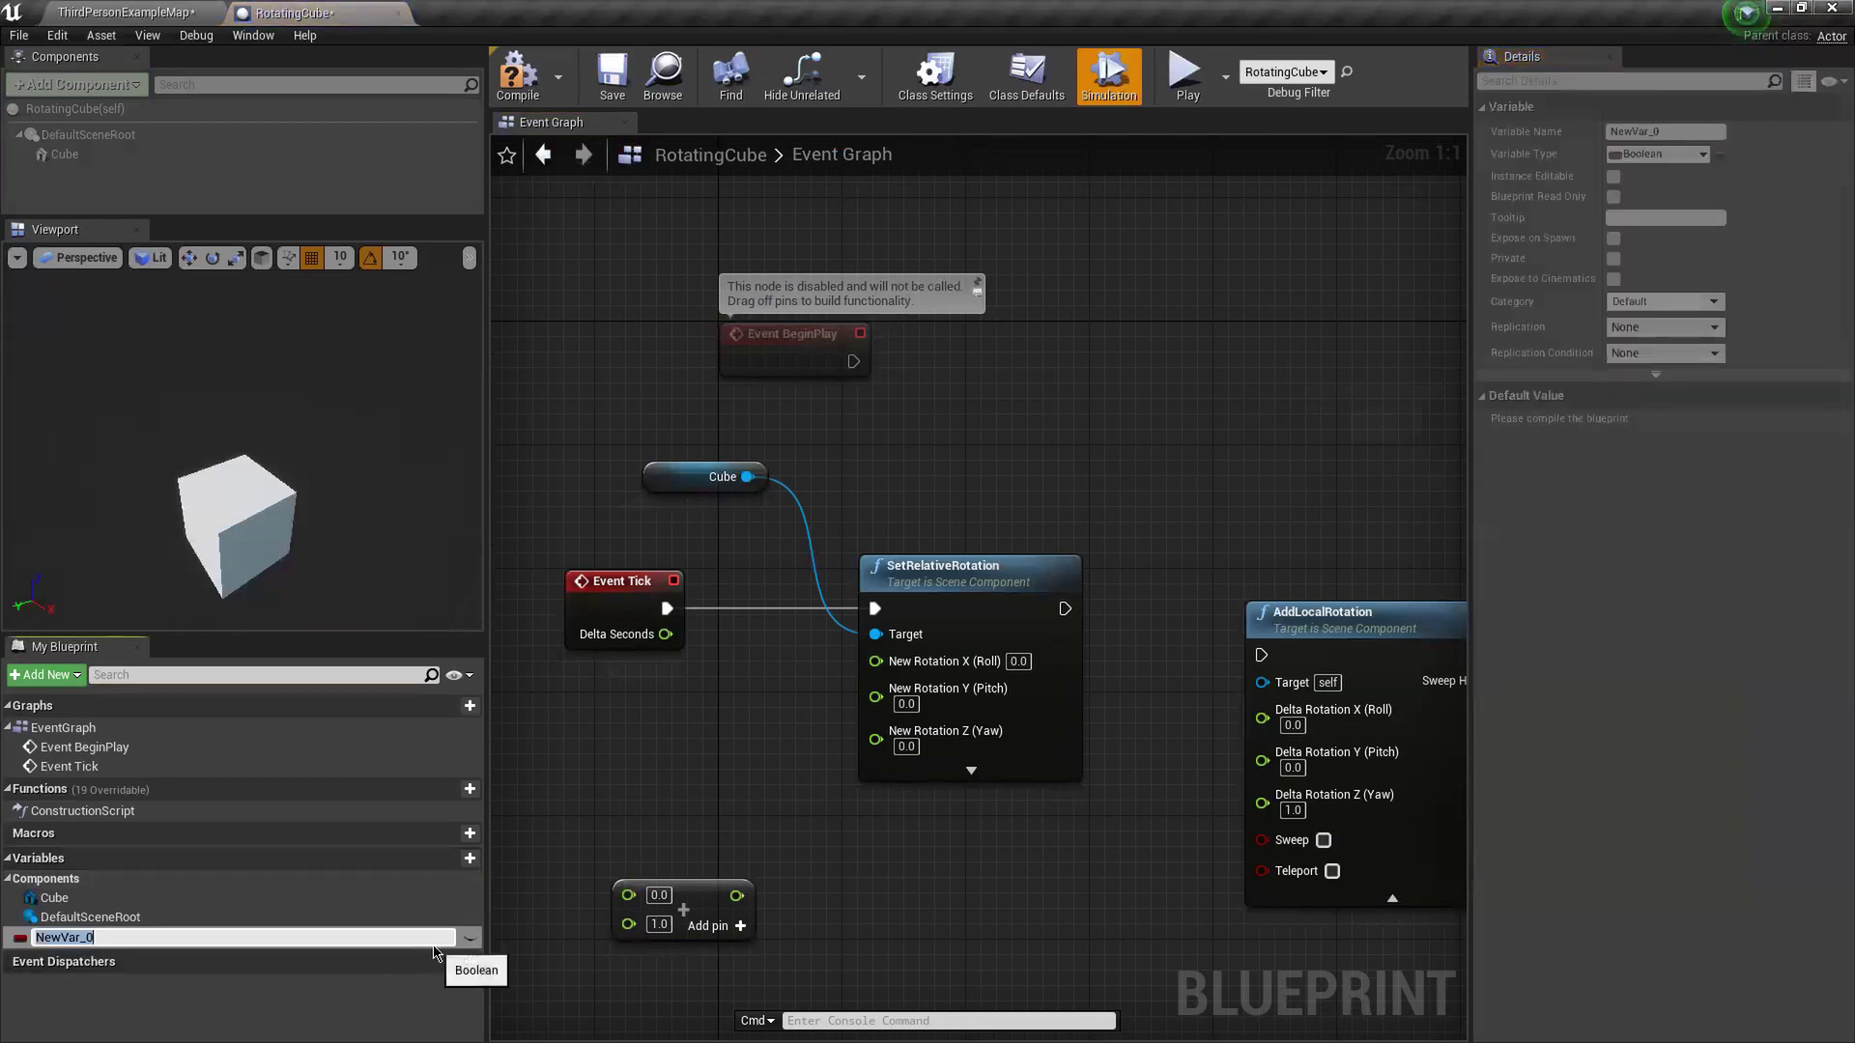
type("Rotation")
key("Return")
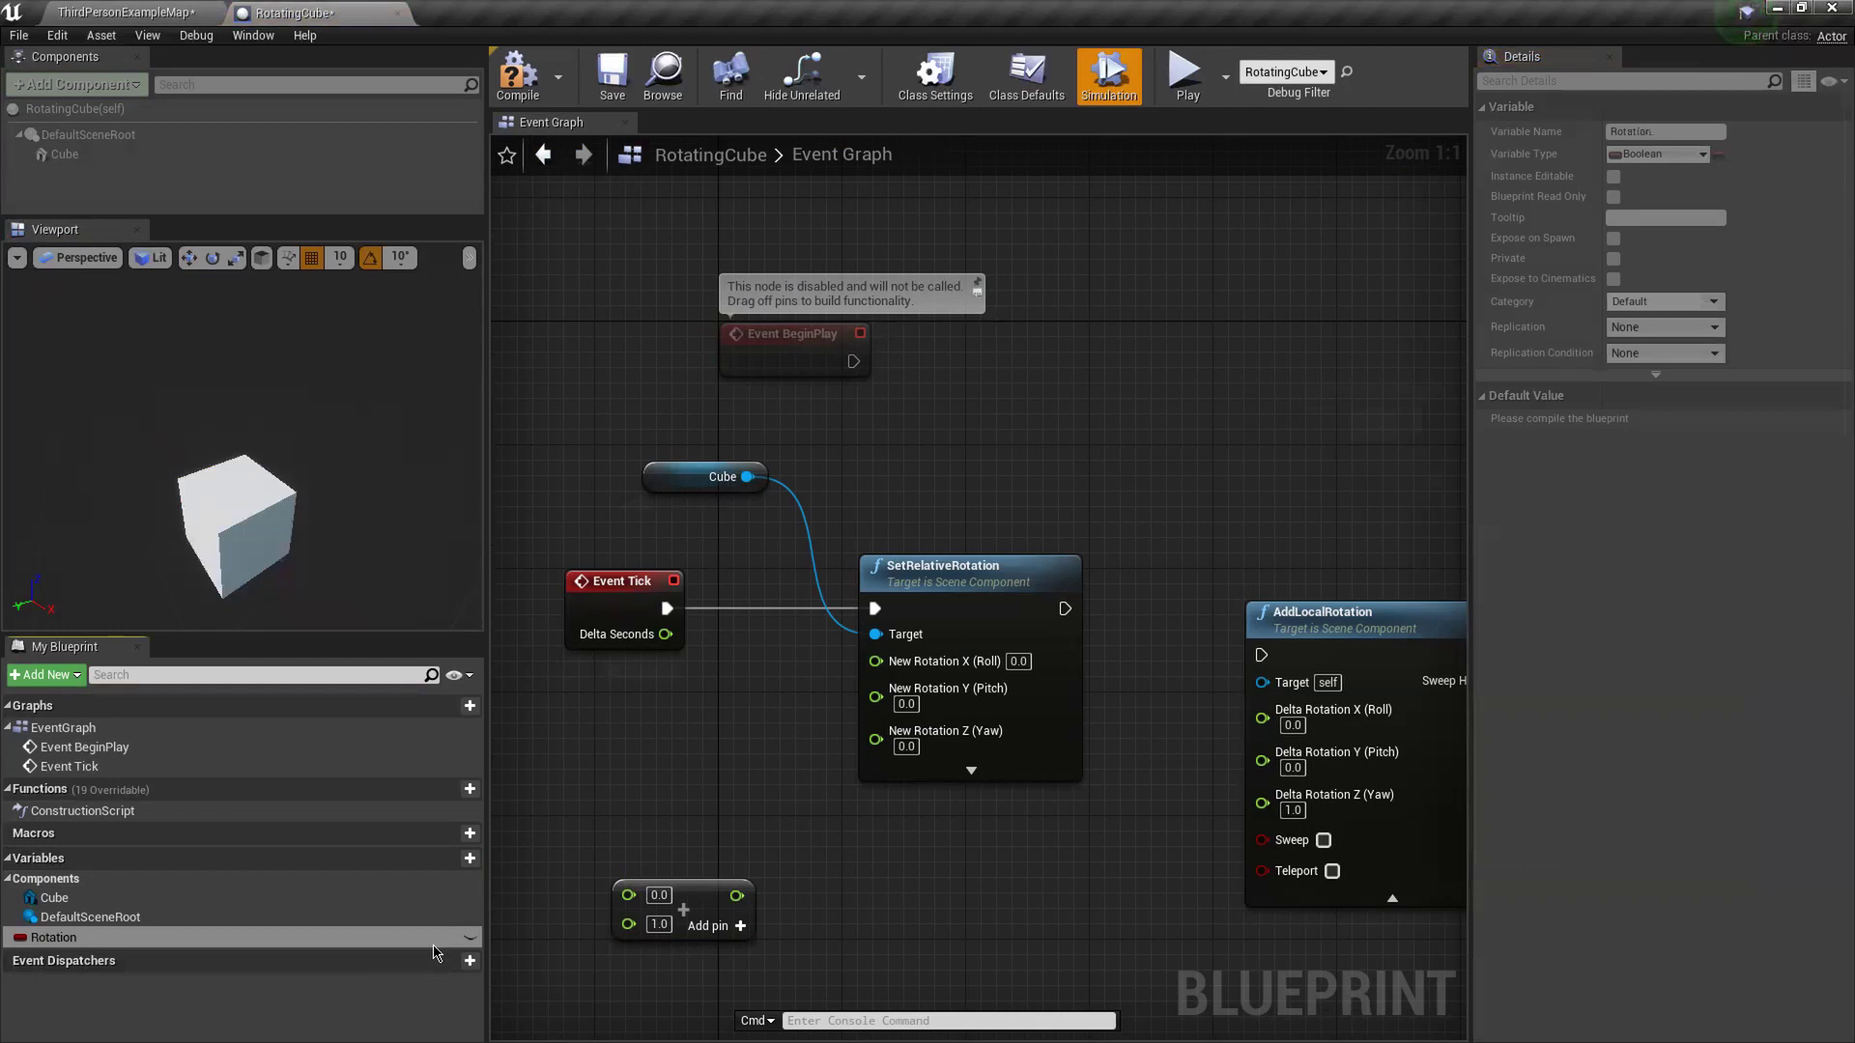
left_click(18, 935)
left_click(48, 641)
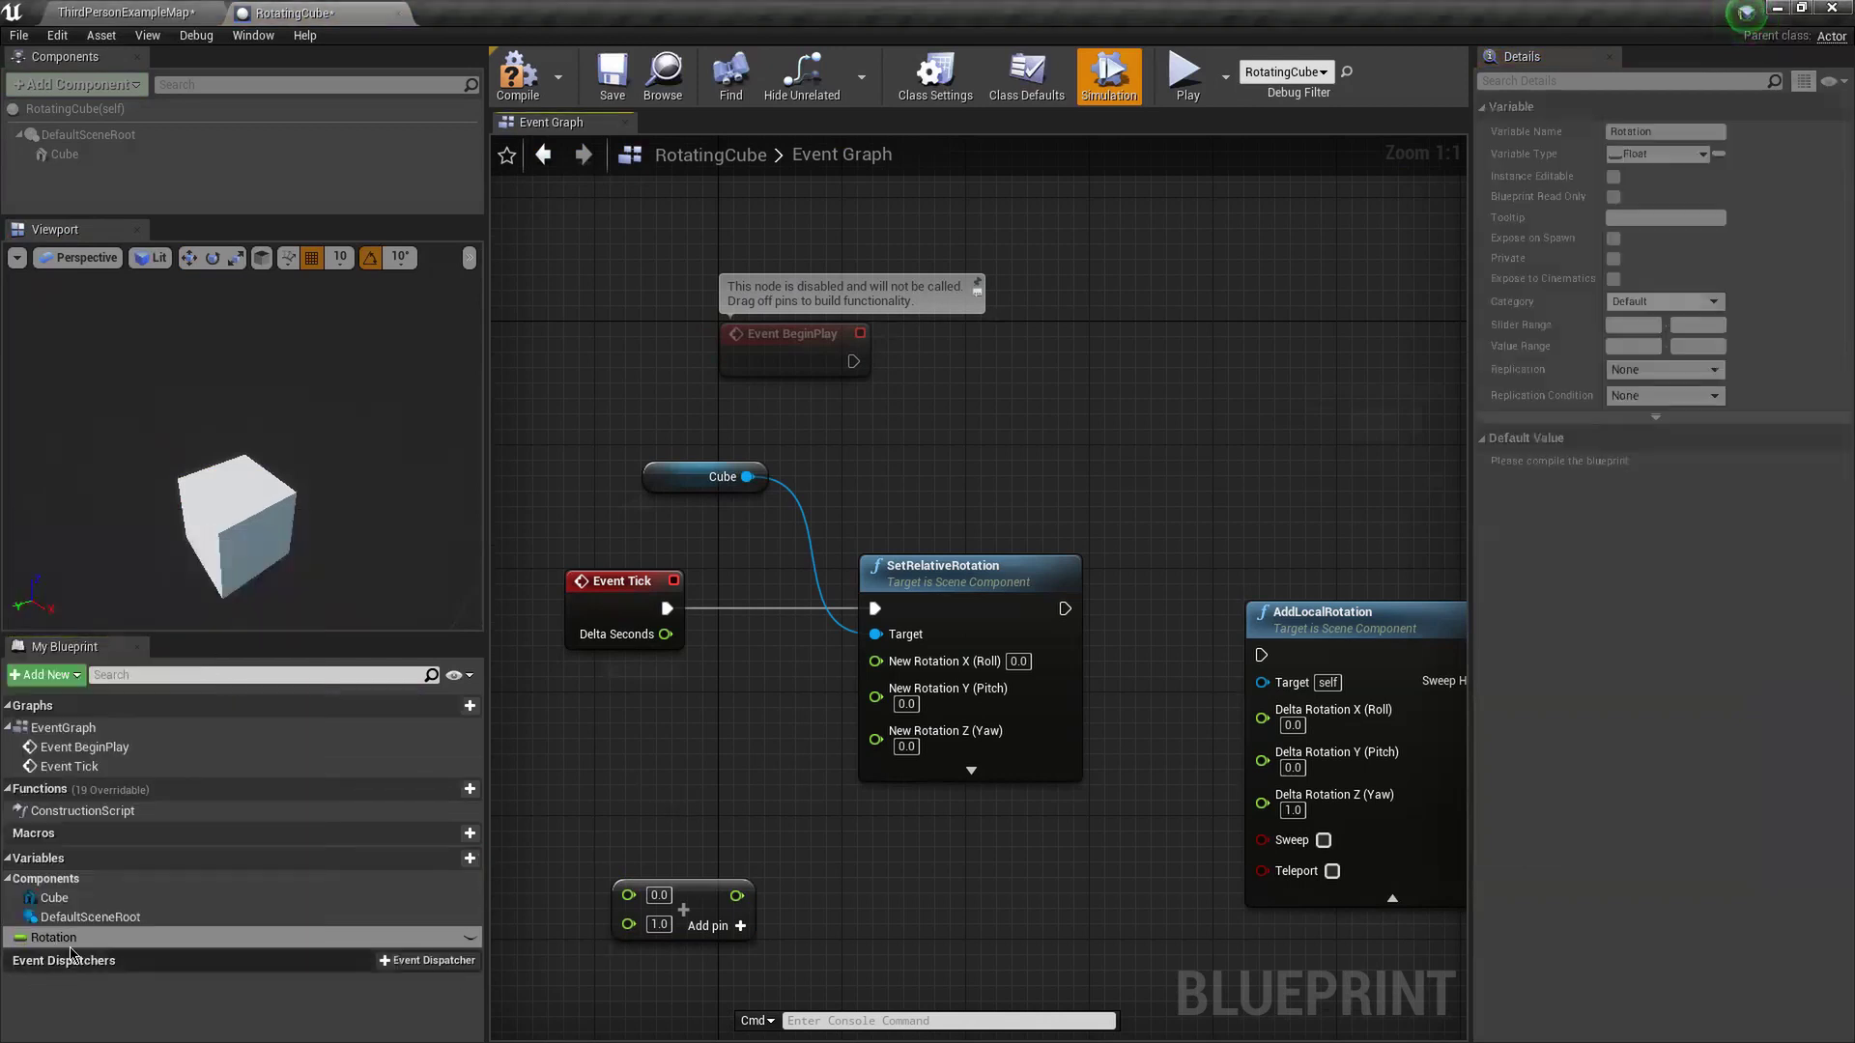
left_click_drag(60, 938, 876, 731)
left_click(676, 764)
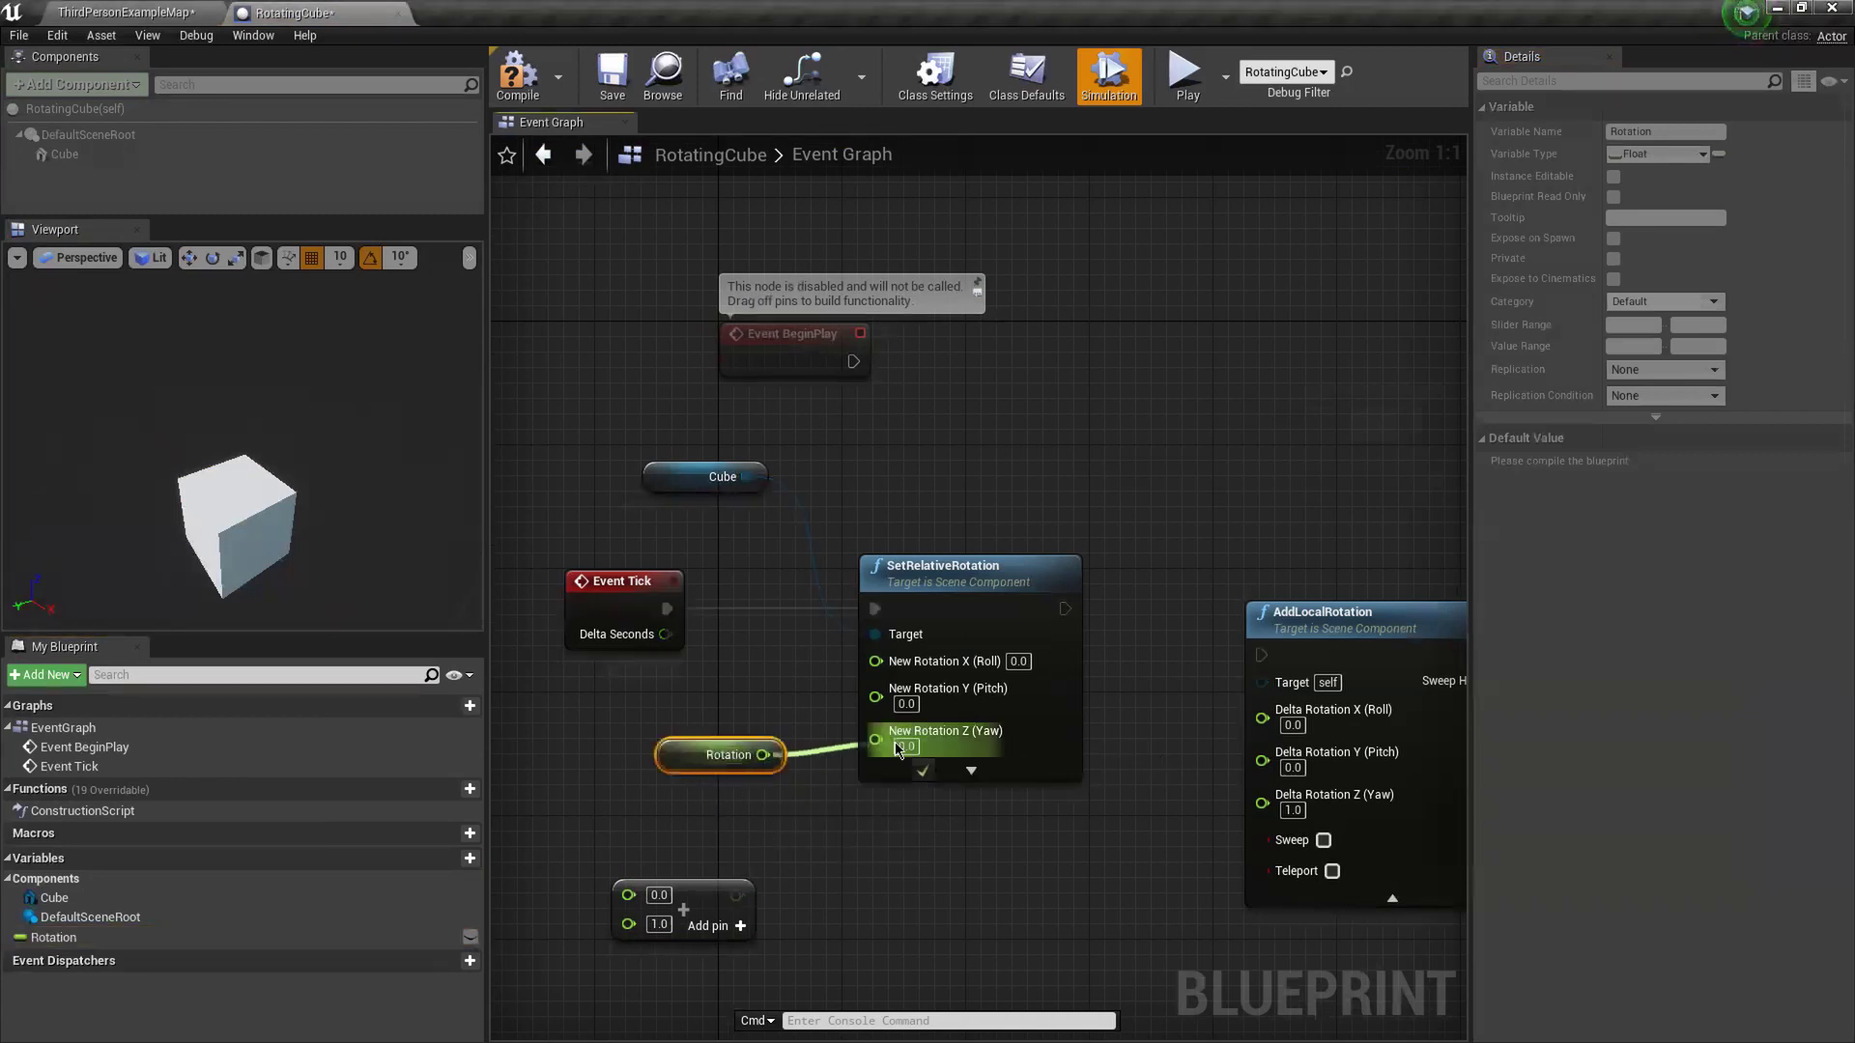
left_click_drag(53, 937, 876, 741)
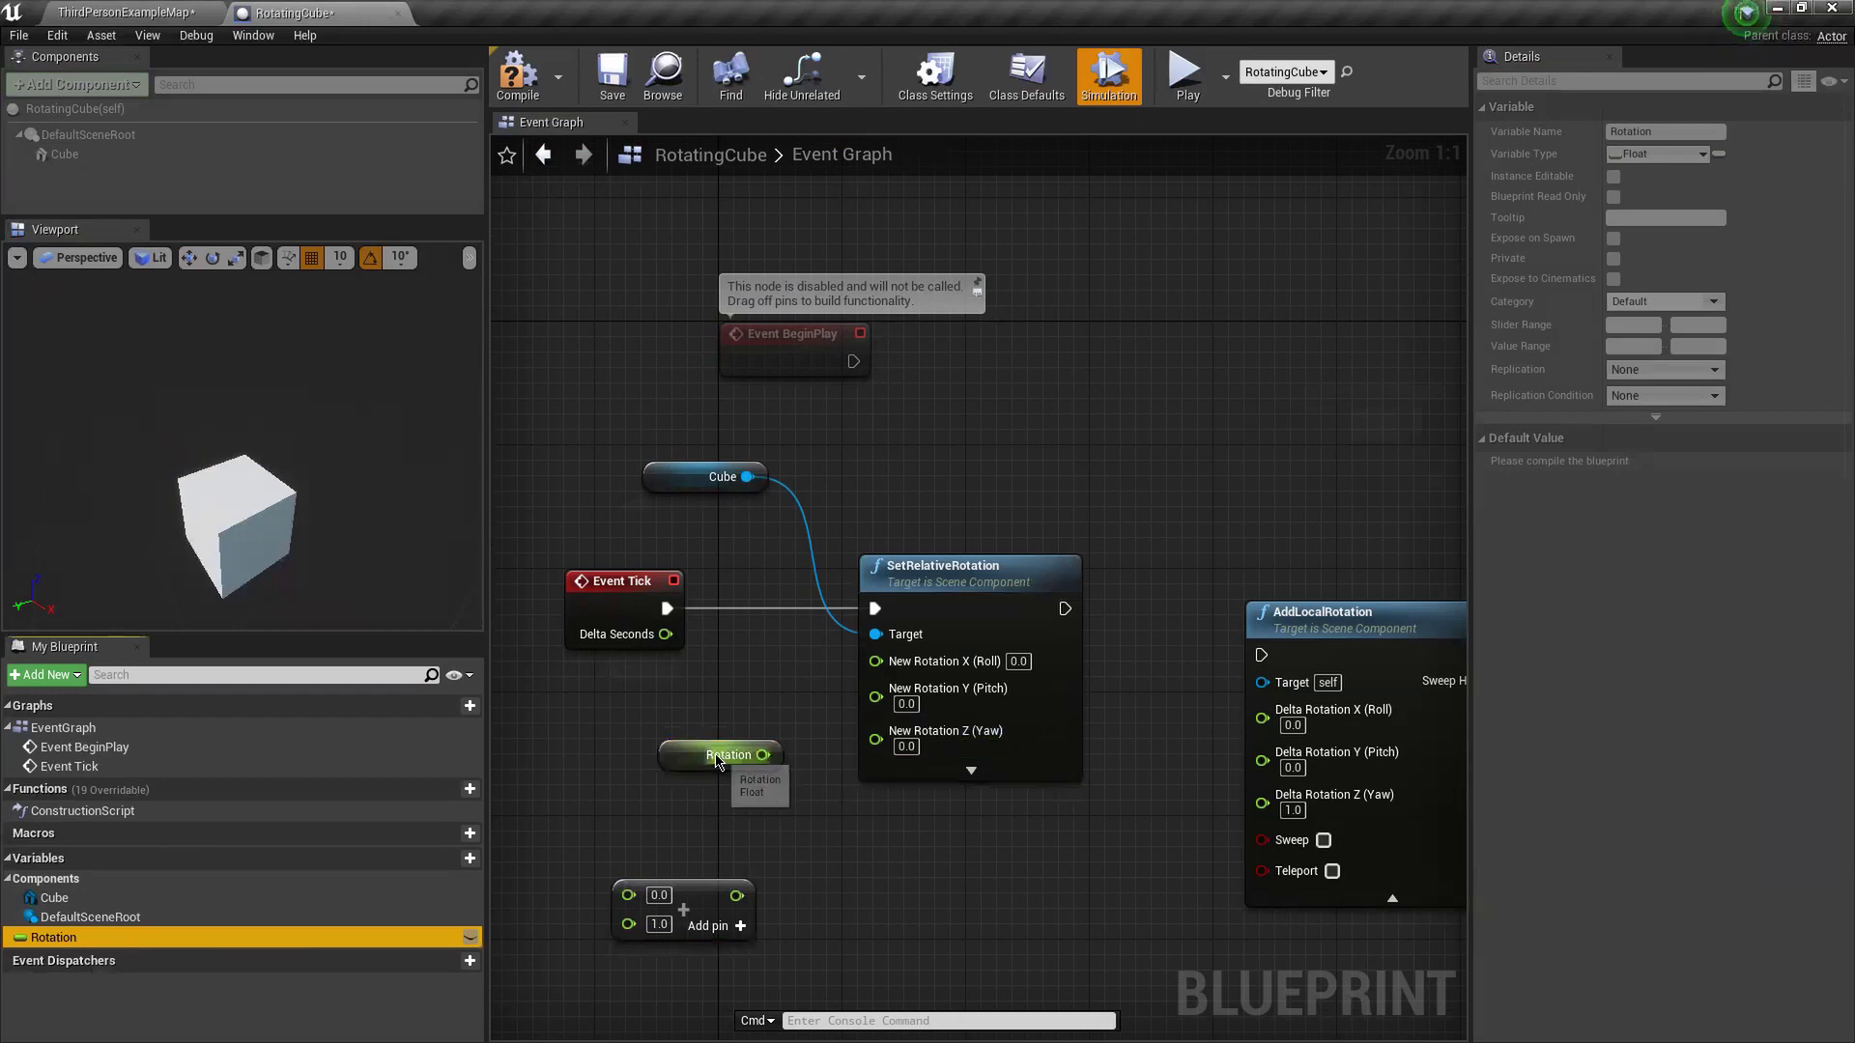
left_click(719, 755)
key("Delete")
left_click_drag(53, 937, 908, 739)
left_click(907, 747)
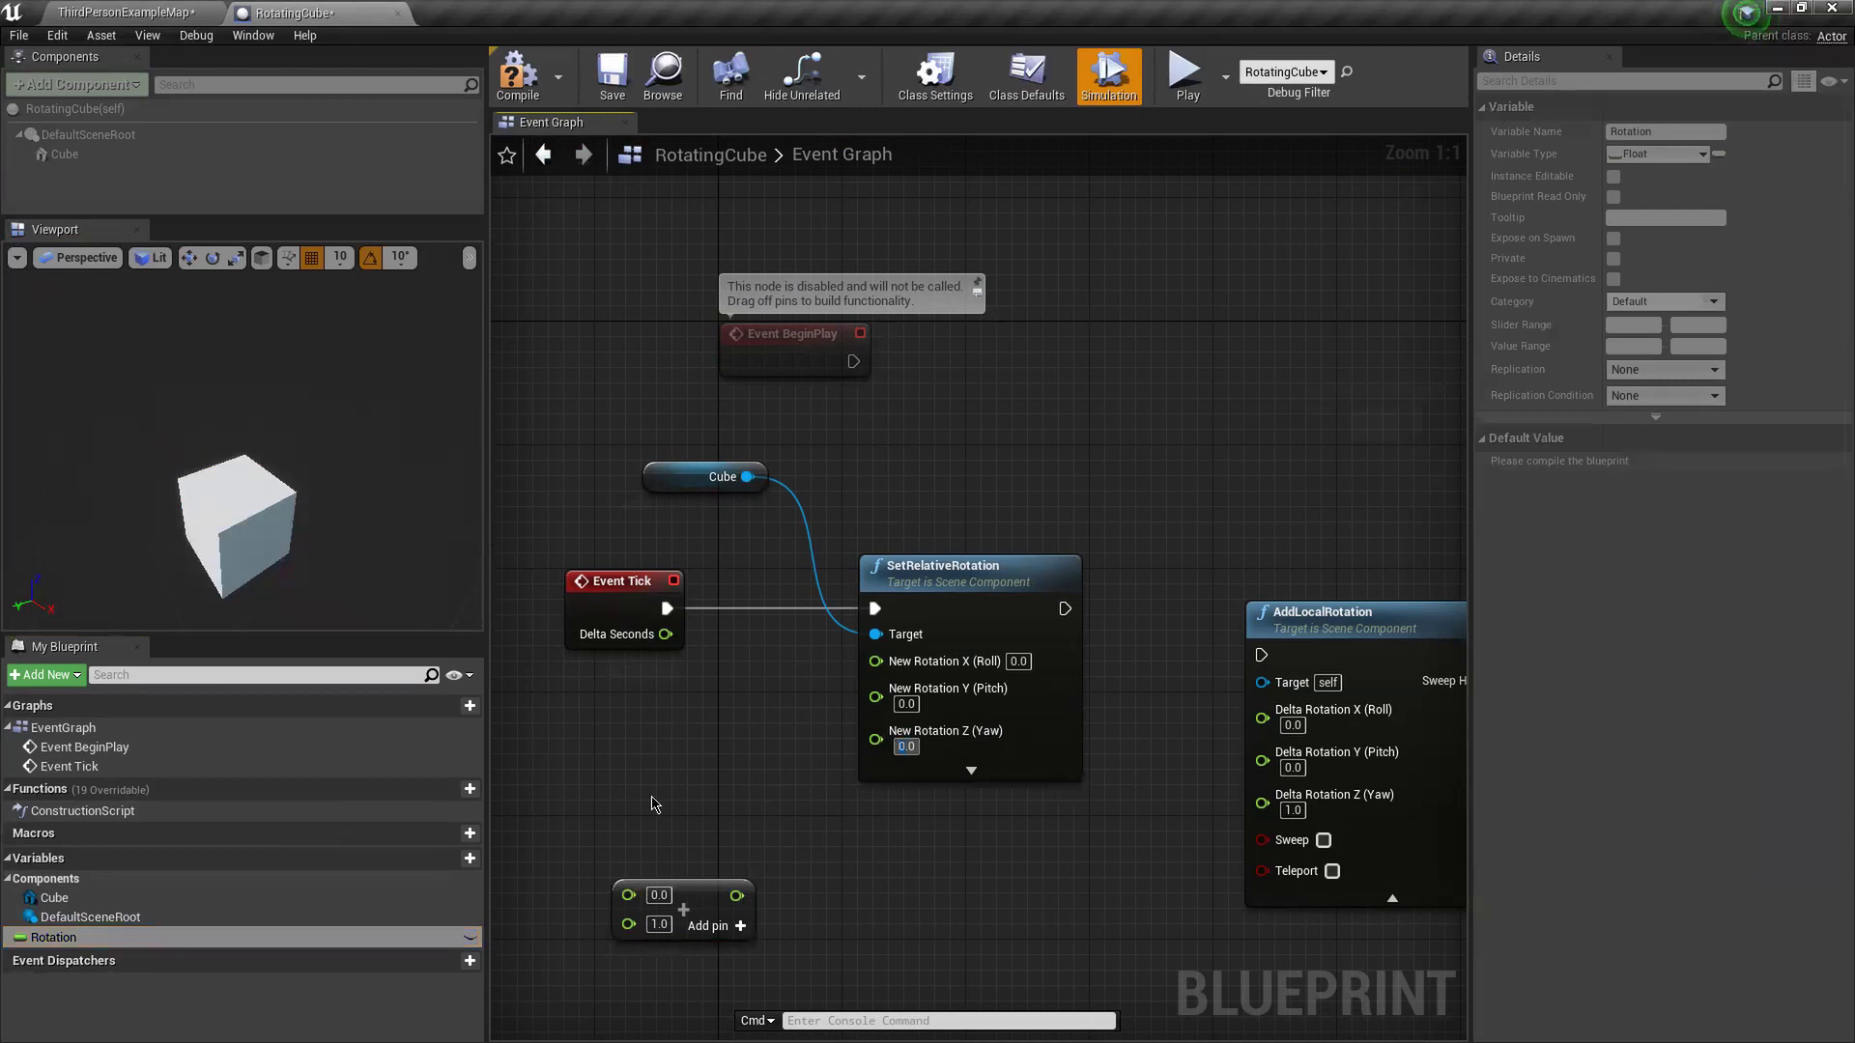
- Connect a Rotation variable getter to SetRelativeRotation's New Rotation Z (Yaw) input and position it below Event Tick
left_click_drag(54, 937, 937, 756)
left_click(768, 759)
mouse_move(746, 767)
left_mouse_down()
mouse_move(615, 798)
mouse_move(478, 785)
mouse_move(761, 792)
left_mouse_up()
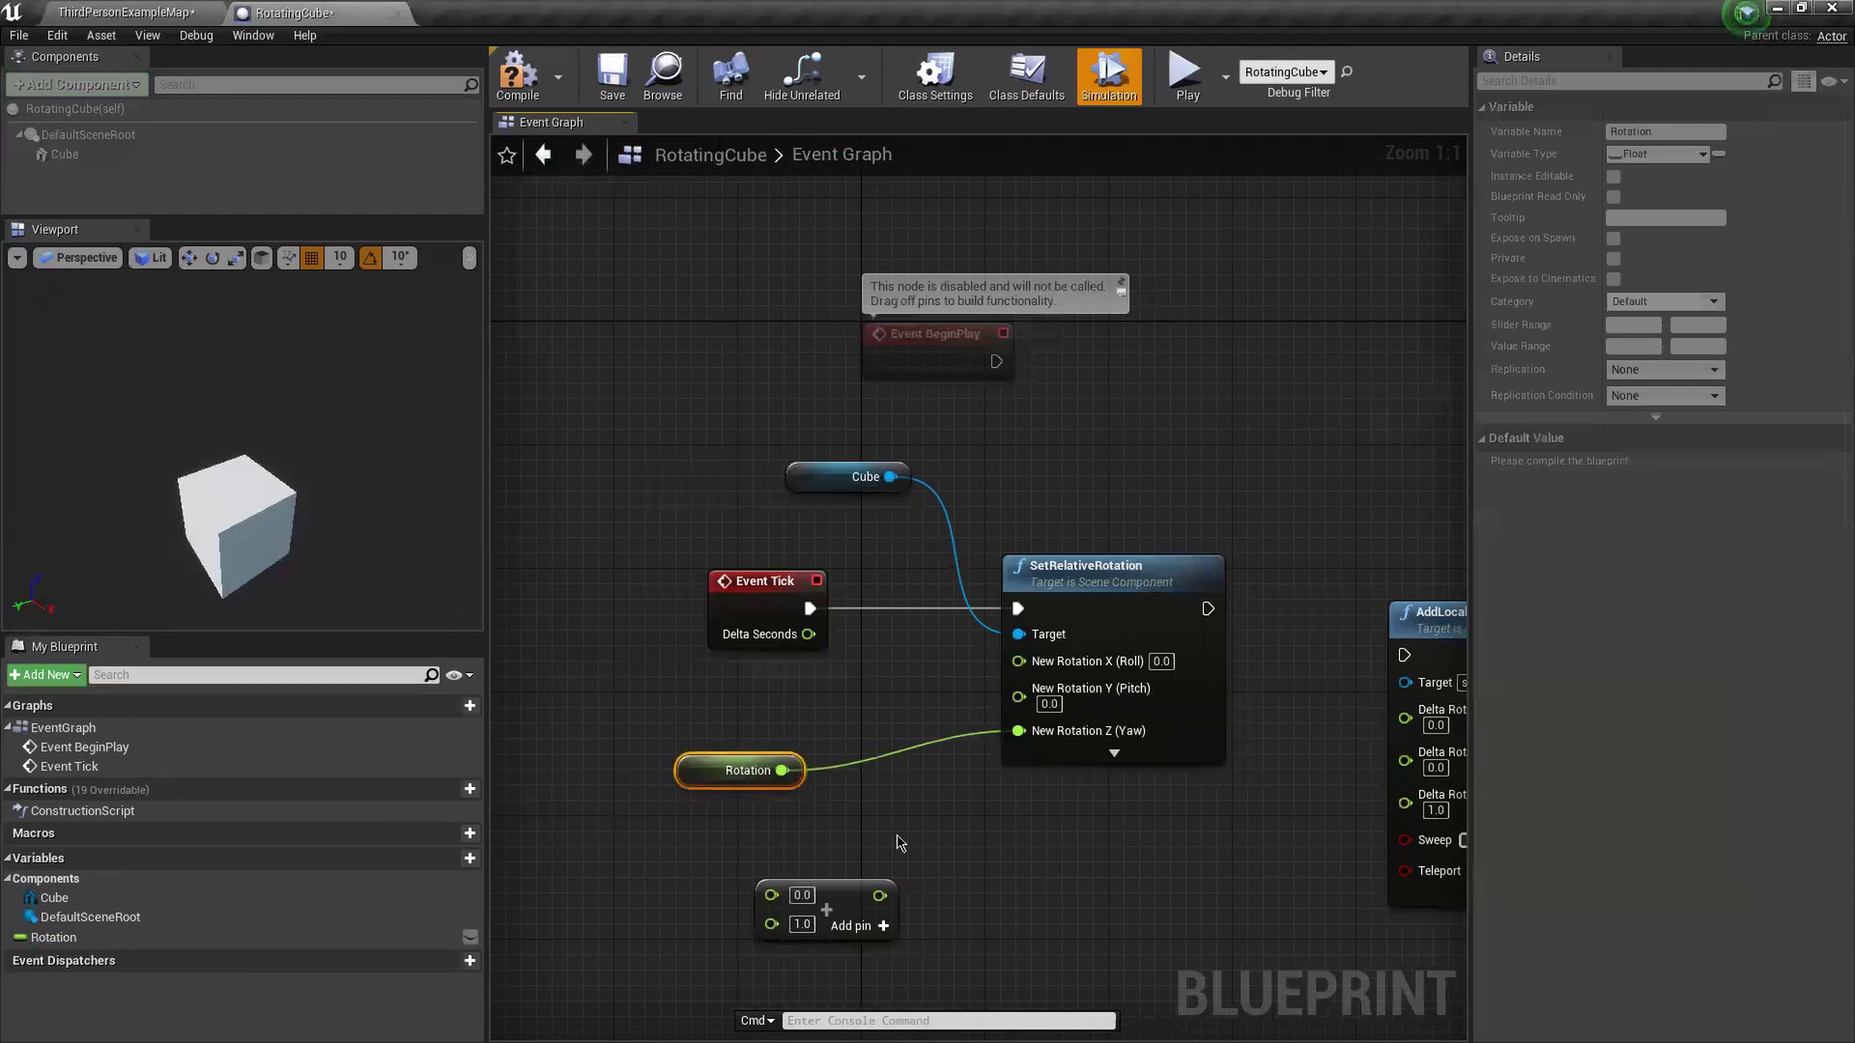
- Rearrange the Rotation getter, the float + float node and SetRelativeRotation so they sit close together beside Event Tick
left_click_drag(124, 941, 932, 820)
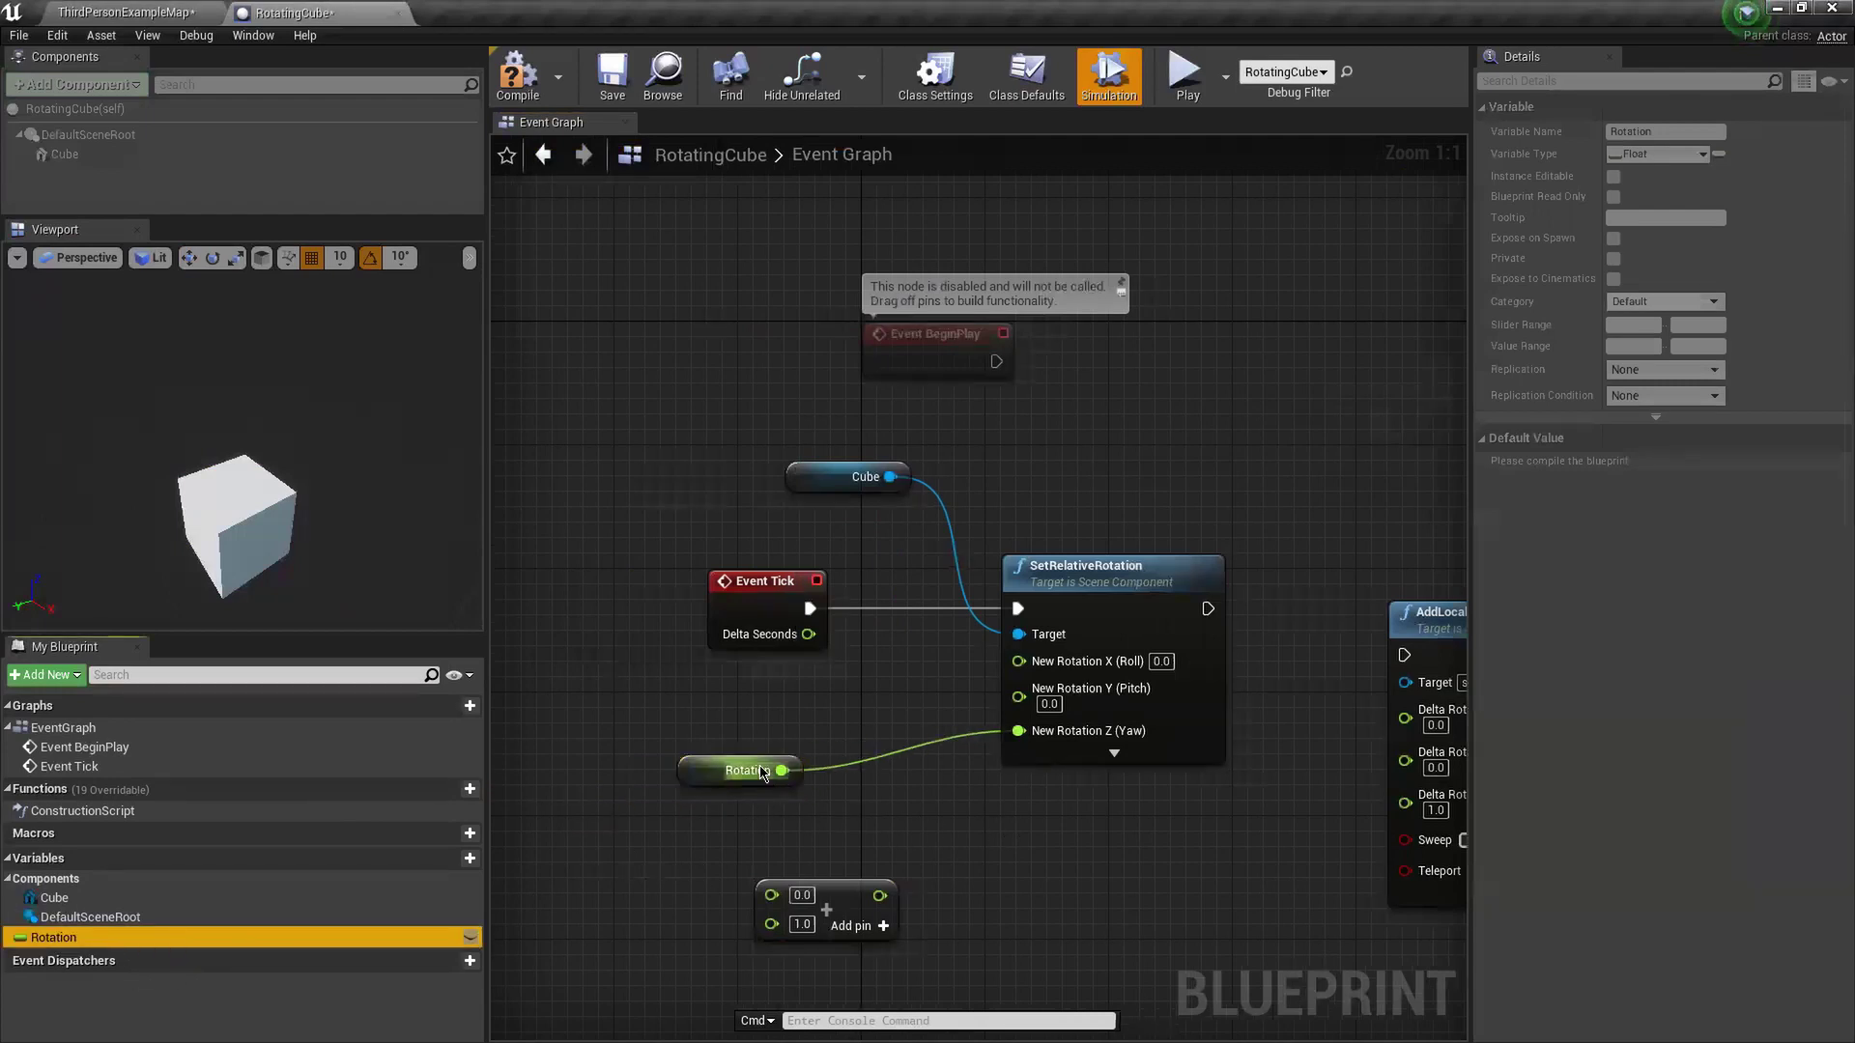
left_click_drag(700, 774, 852, 728)
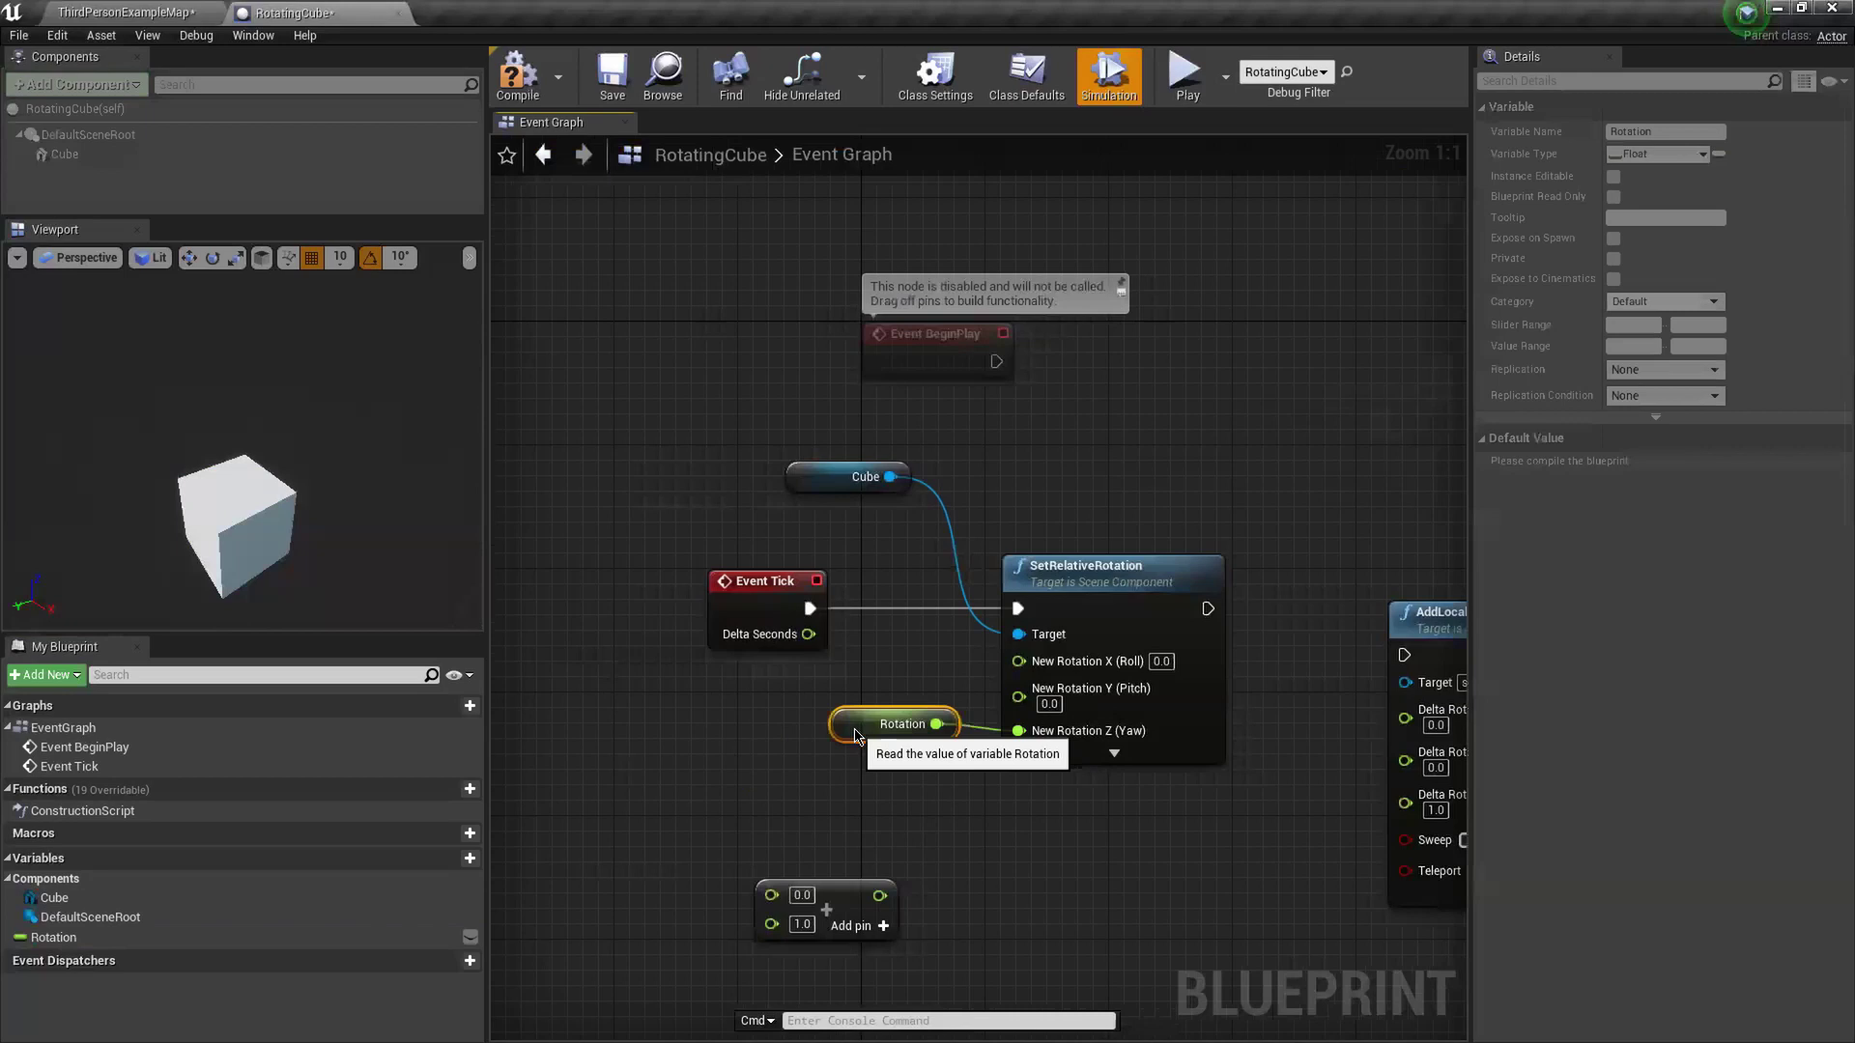
right_click_drag(990, 876, 865, 850)
left_click_drag(996, 559, 1120, 558)
left_click_drag(702, 870, 821, 621)
left_click_drag(686, 584, 767, 621)
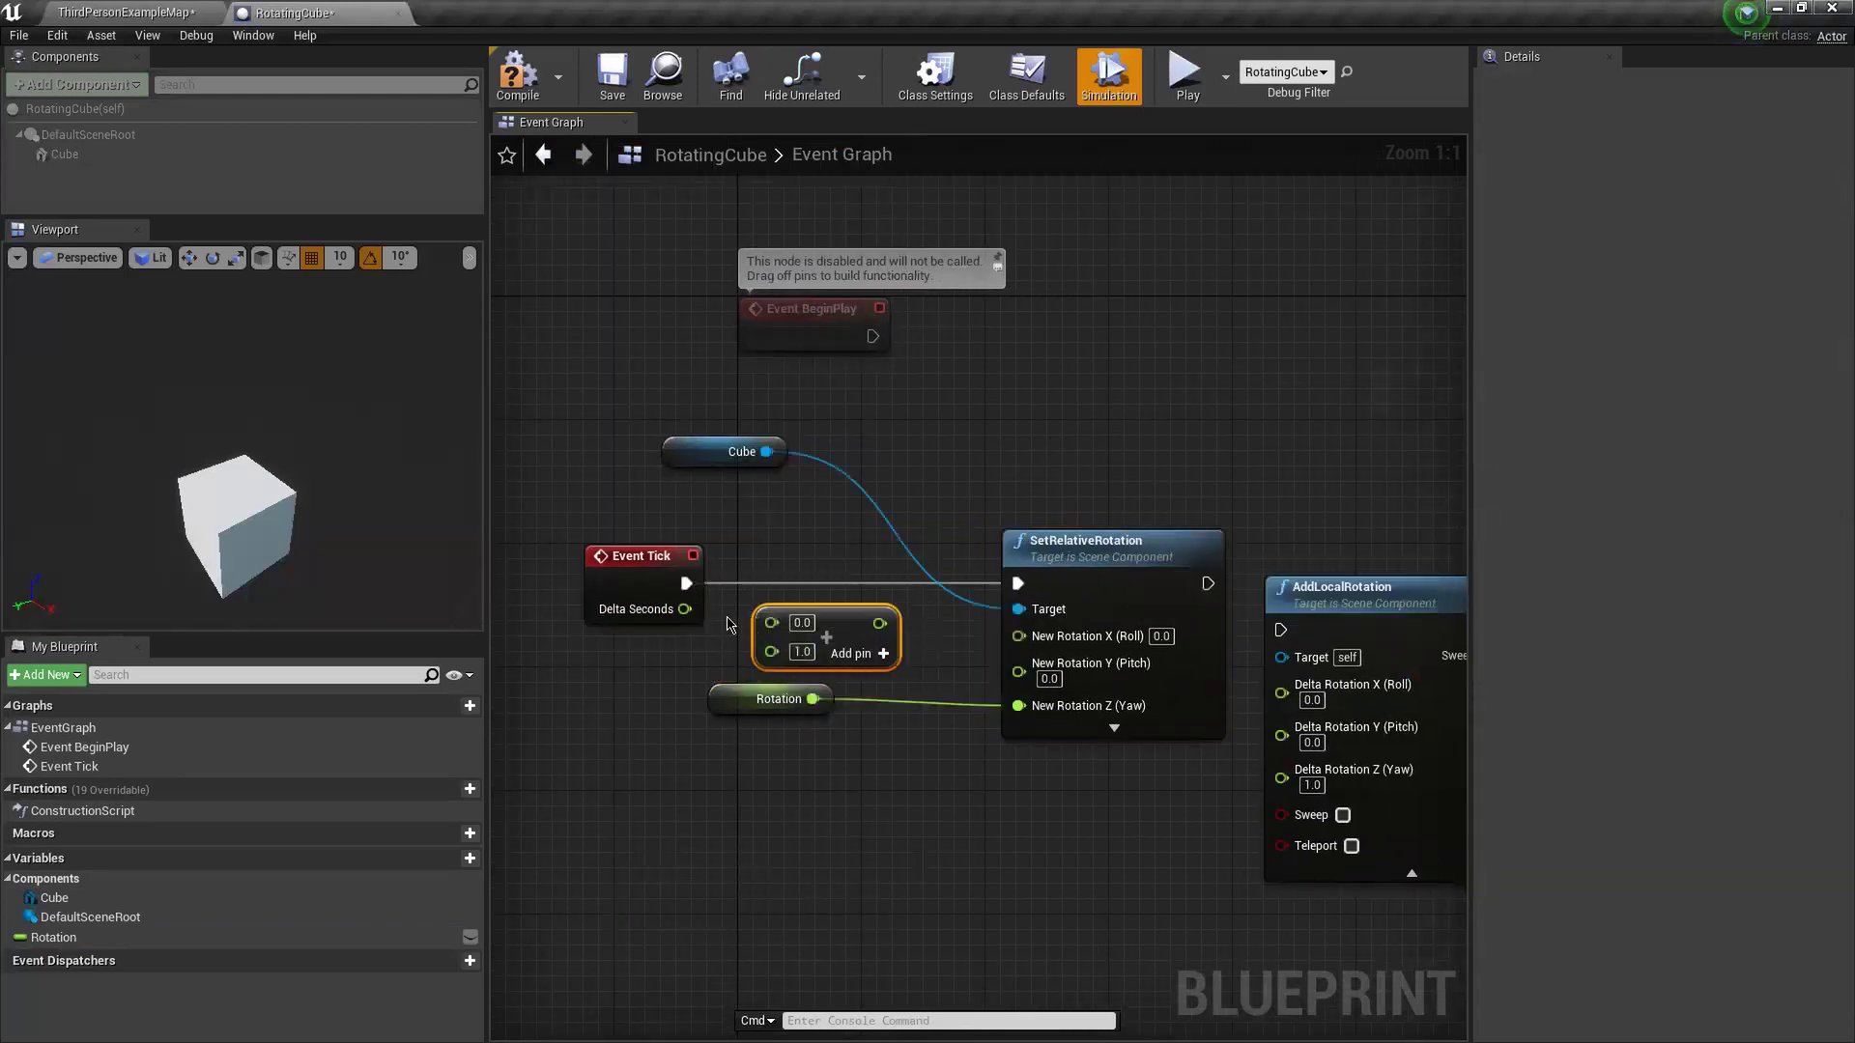
left_click(303, 934)
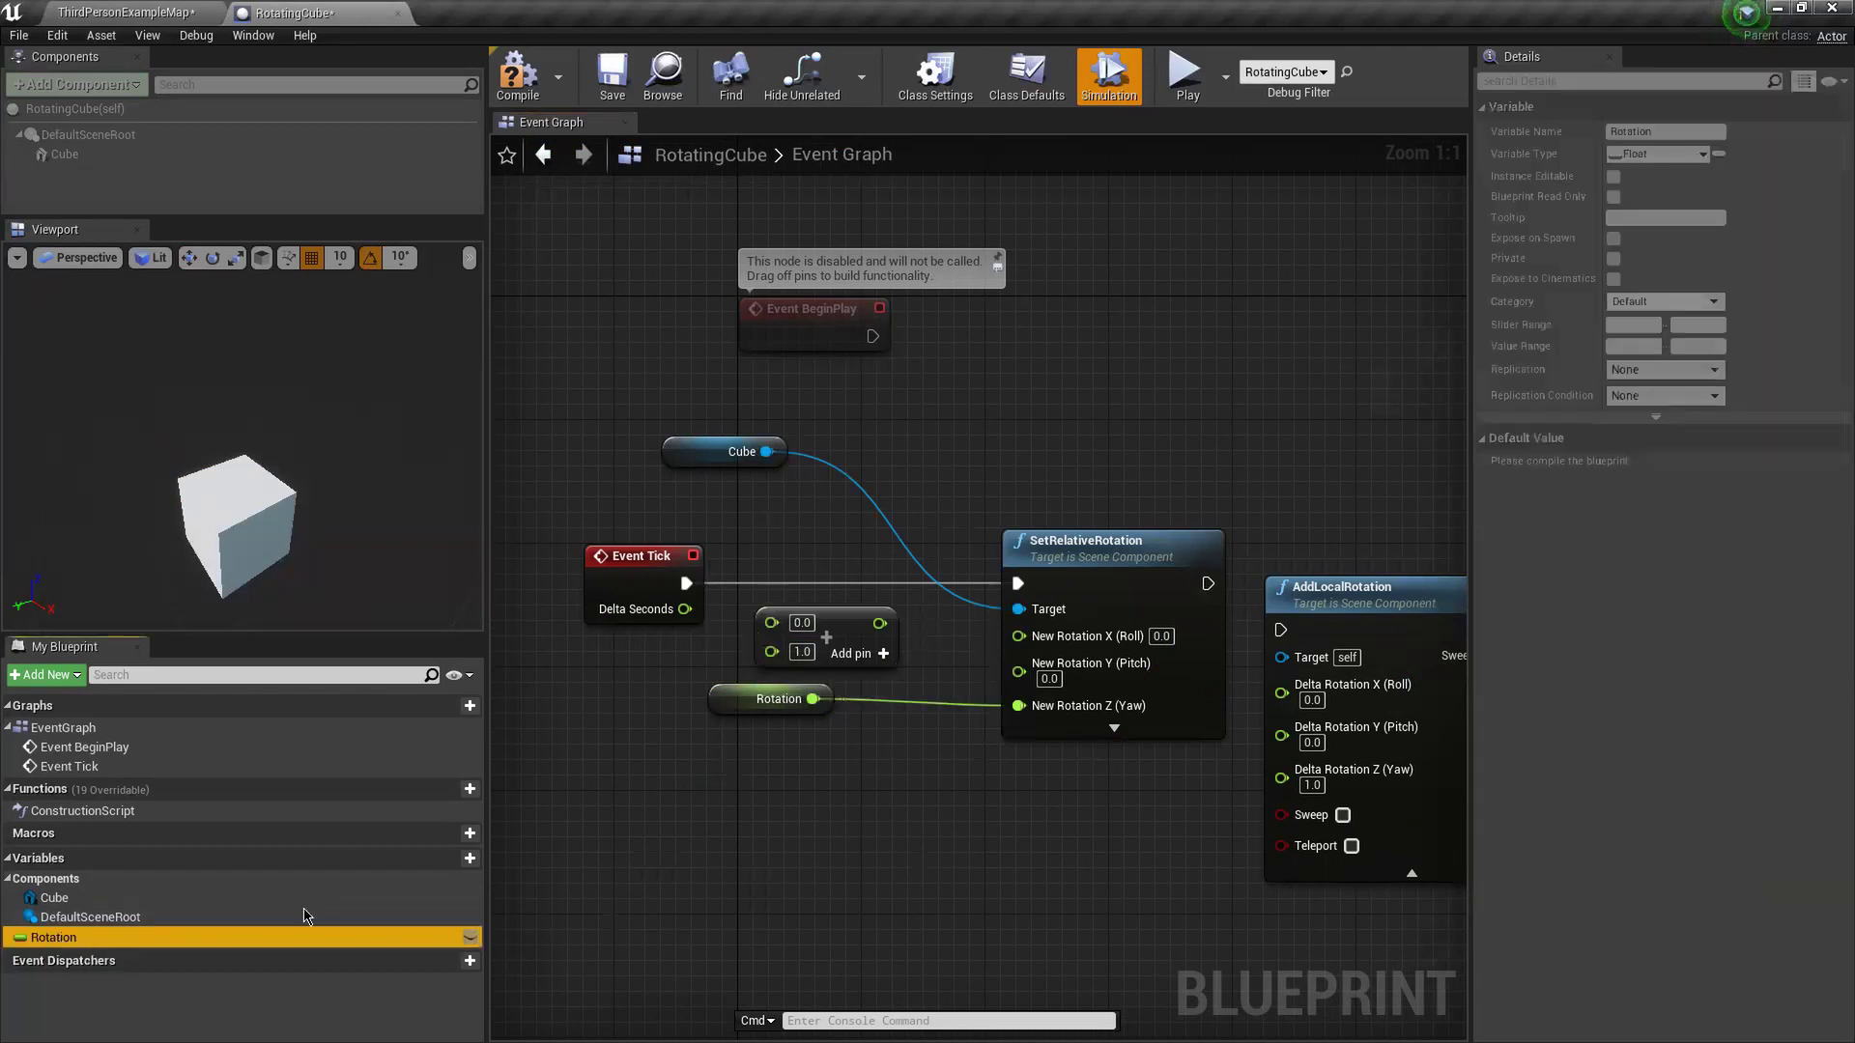
- Route the Rotation getter through the float + float node, adding 1.0, into SetRelativeRotation's New Rotation Z (Yaw)
mouse_move(814, 698)
left_mouse_down()
mouse_move(798, 633)
mouse_move(790, 697)
mouse_move(848, 696)
left_mouse_up()
left_click_drag(831, 626, 876, 763)
left_click_drag(814, 698, 1018, 705)
left_click_drag(888, 768, 905, 644)
left_click_drag(768, 700, 692, 684)
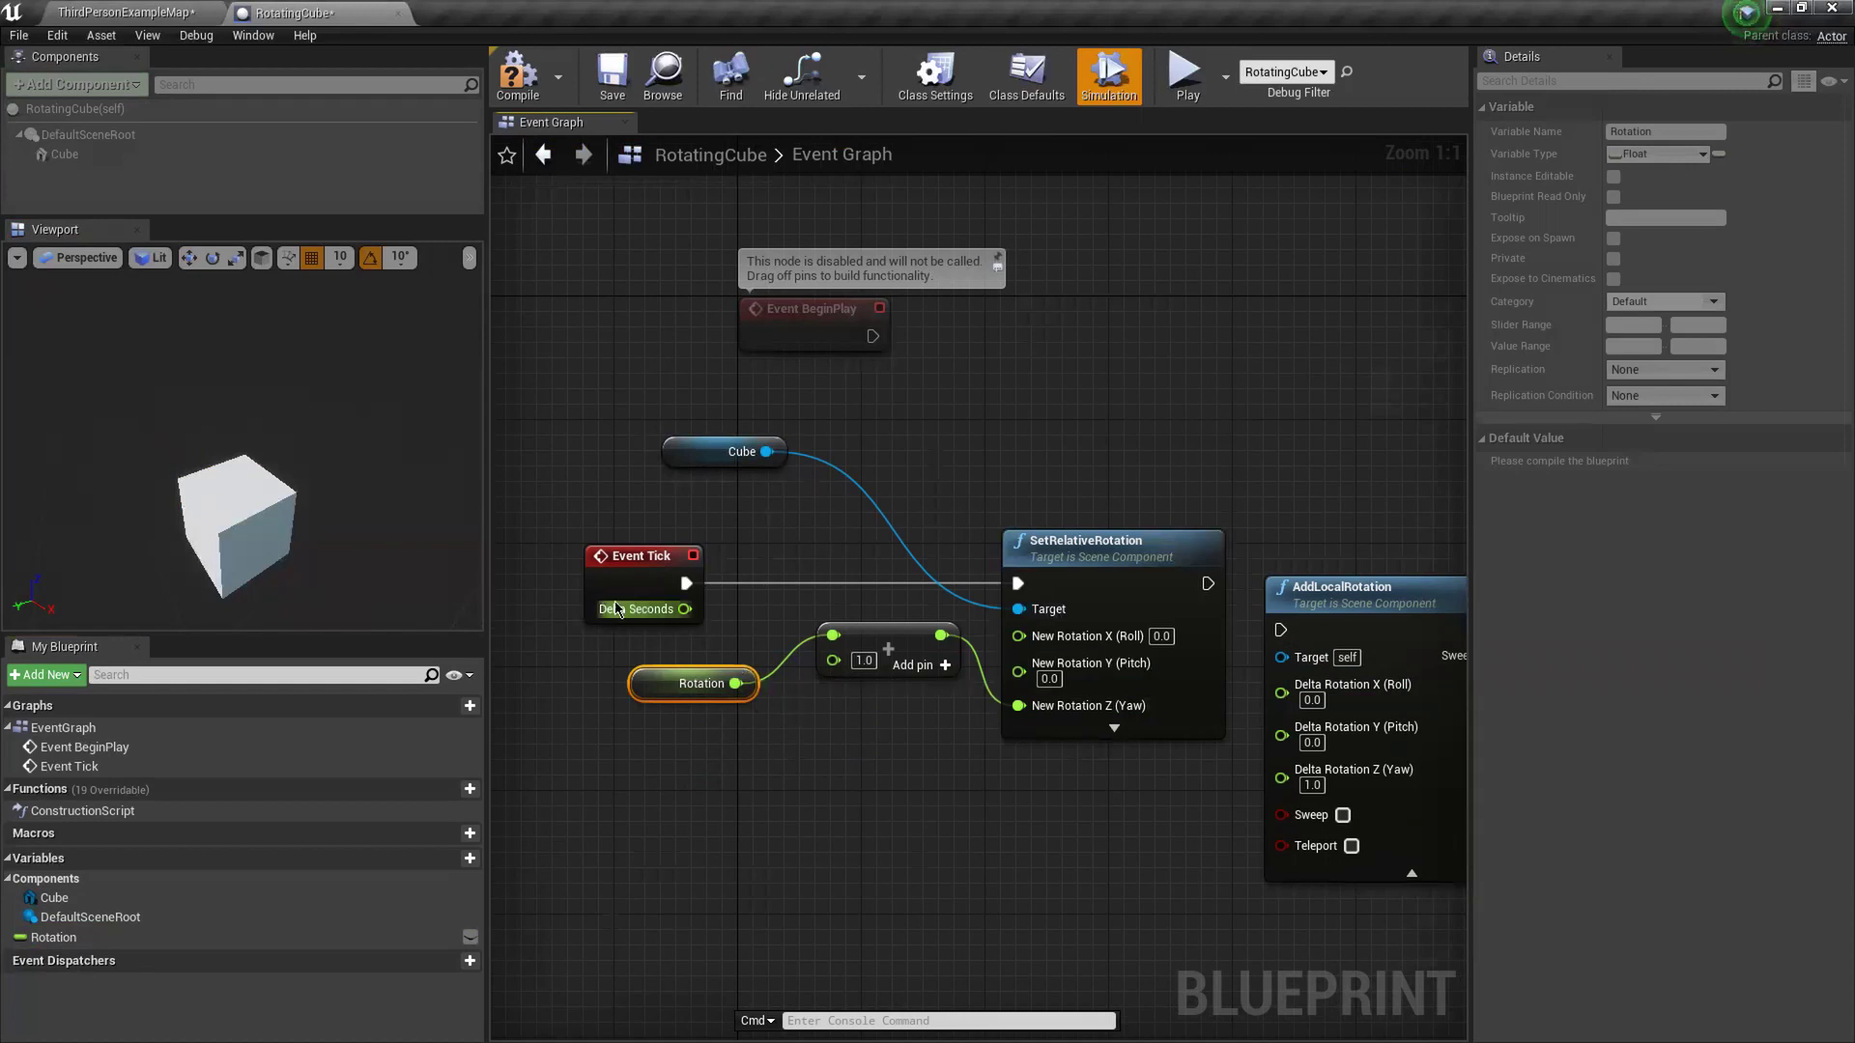
left_click_drag(900, 625, 884, 669)
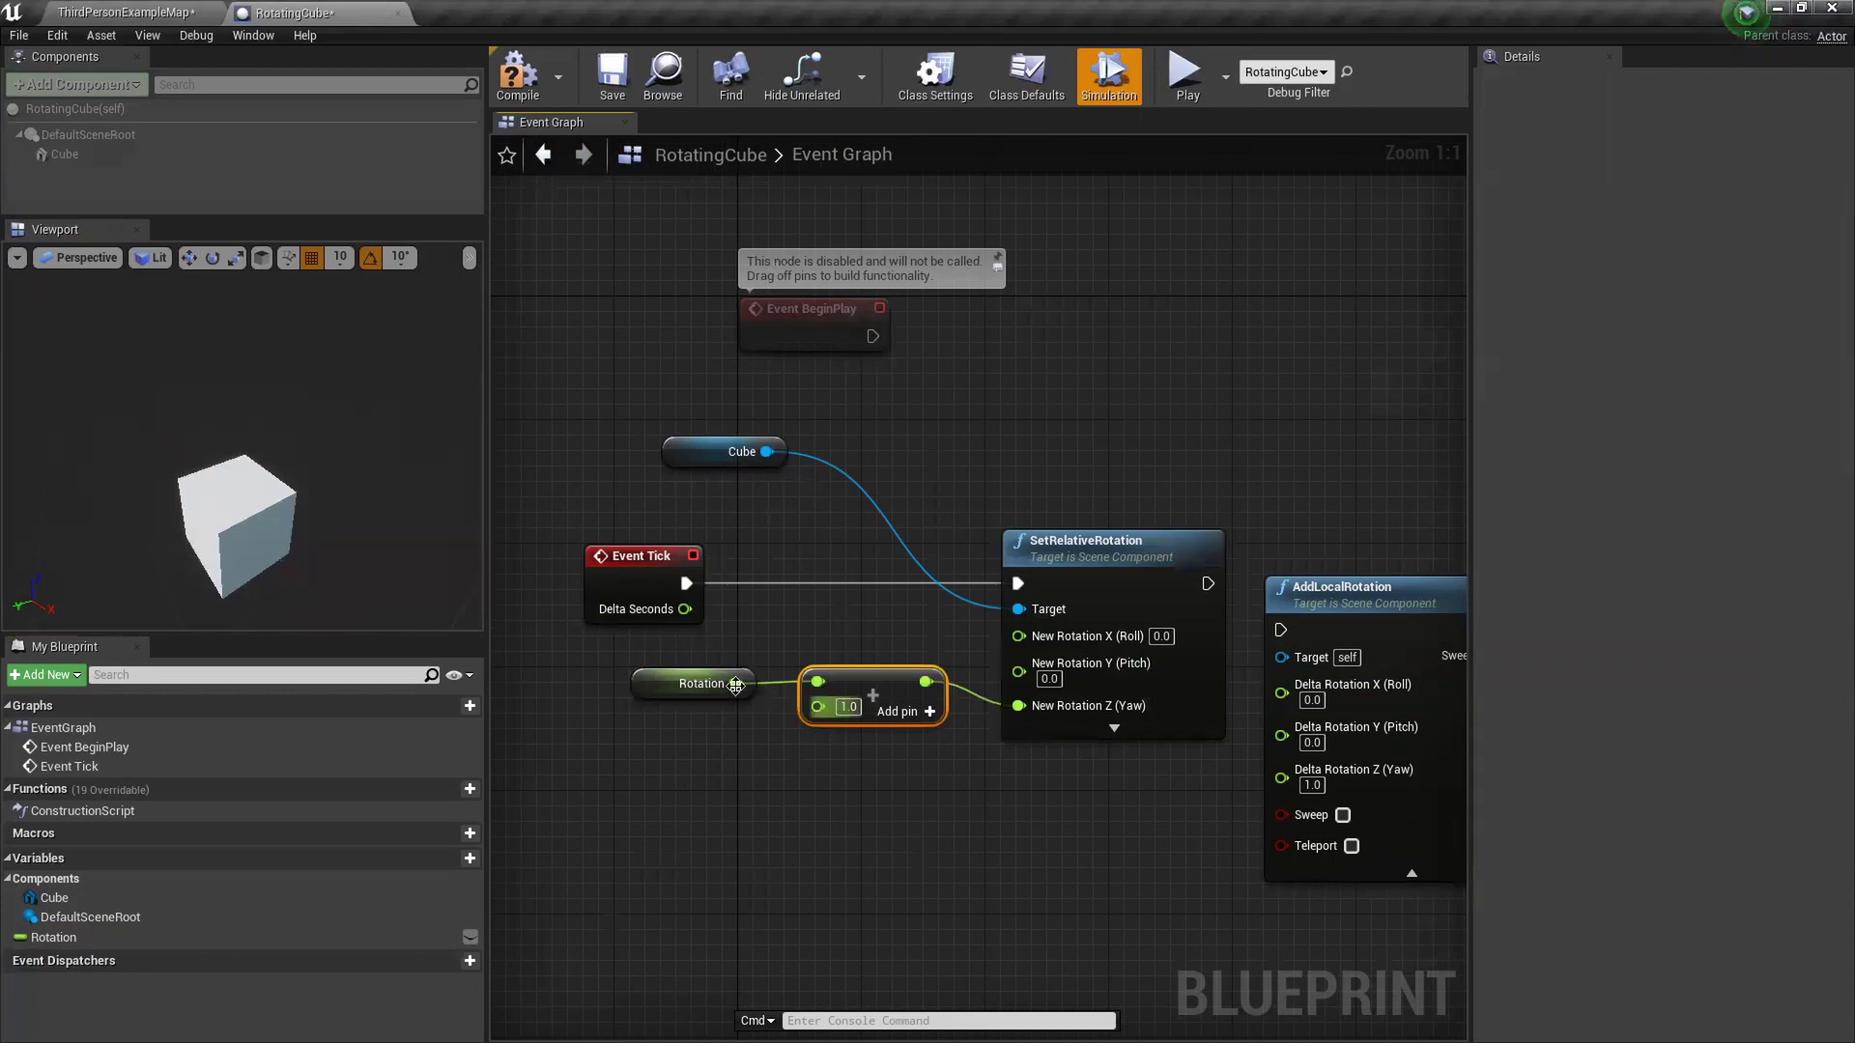
- Multiply Rotation by Event Tick's Delta Seconds with a float * float node, and delete the float + float node
left_click_drag(736, 686, 761, 816)
type("*flo")
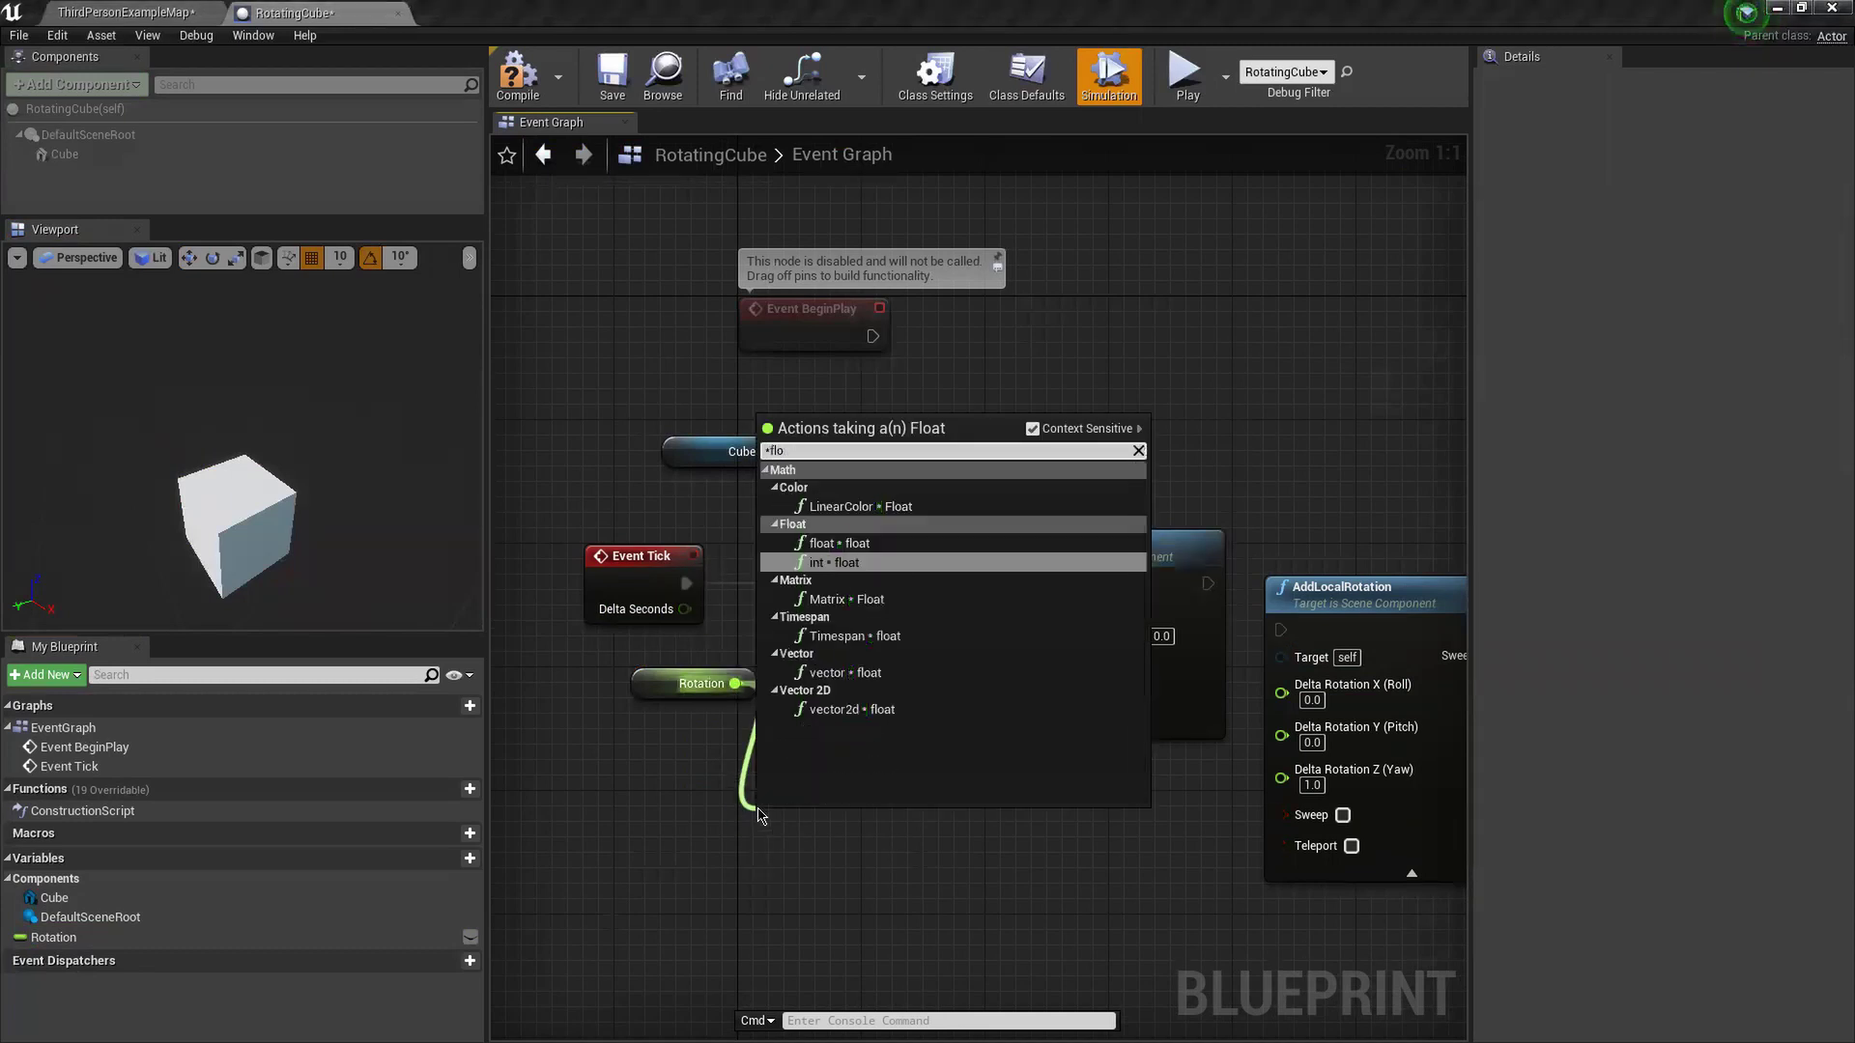
key("Up")
key("Return")
left_click_drag(684, 609, 850, 619)
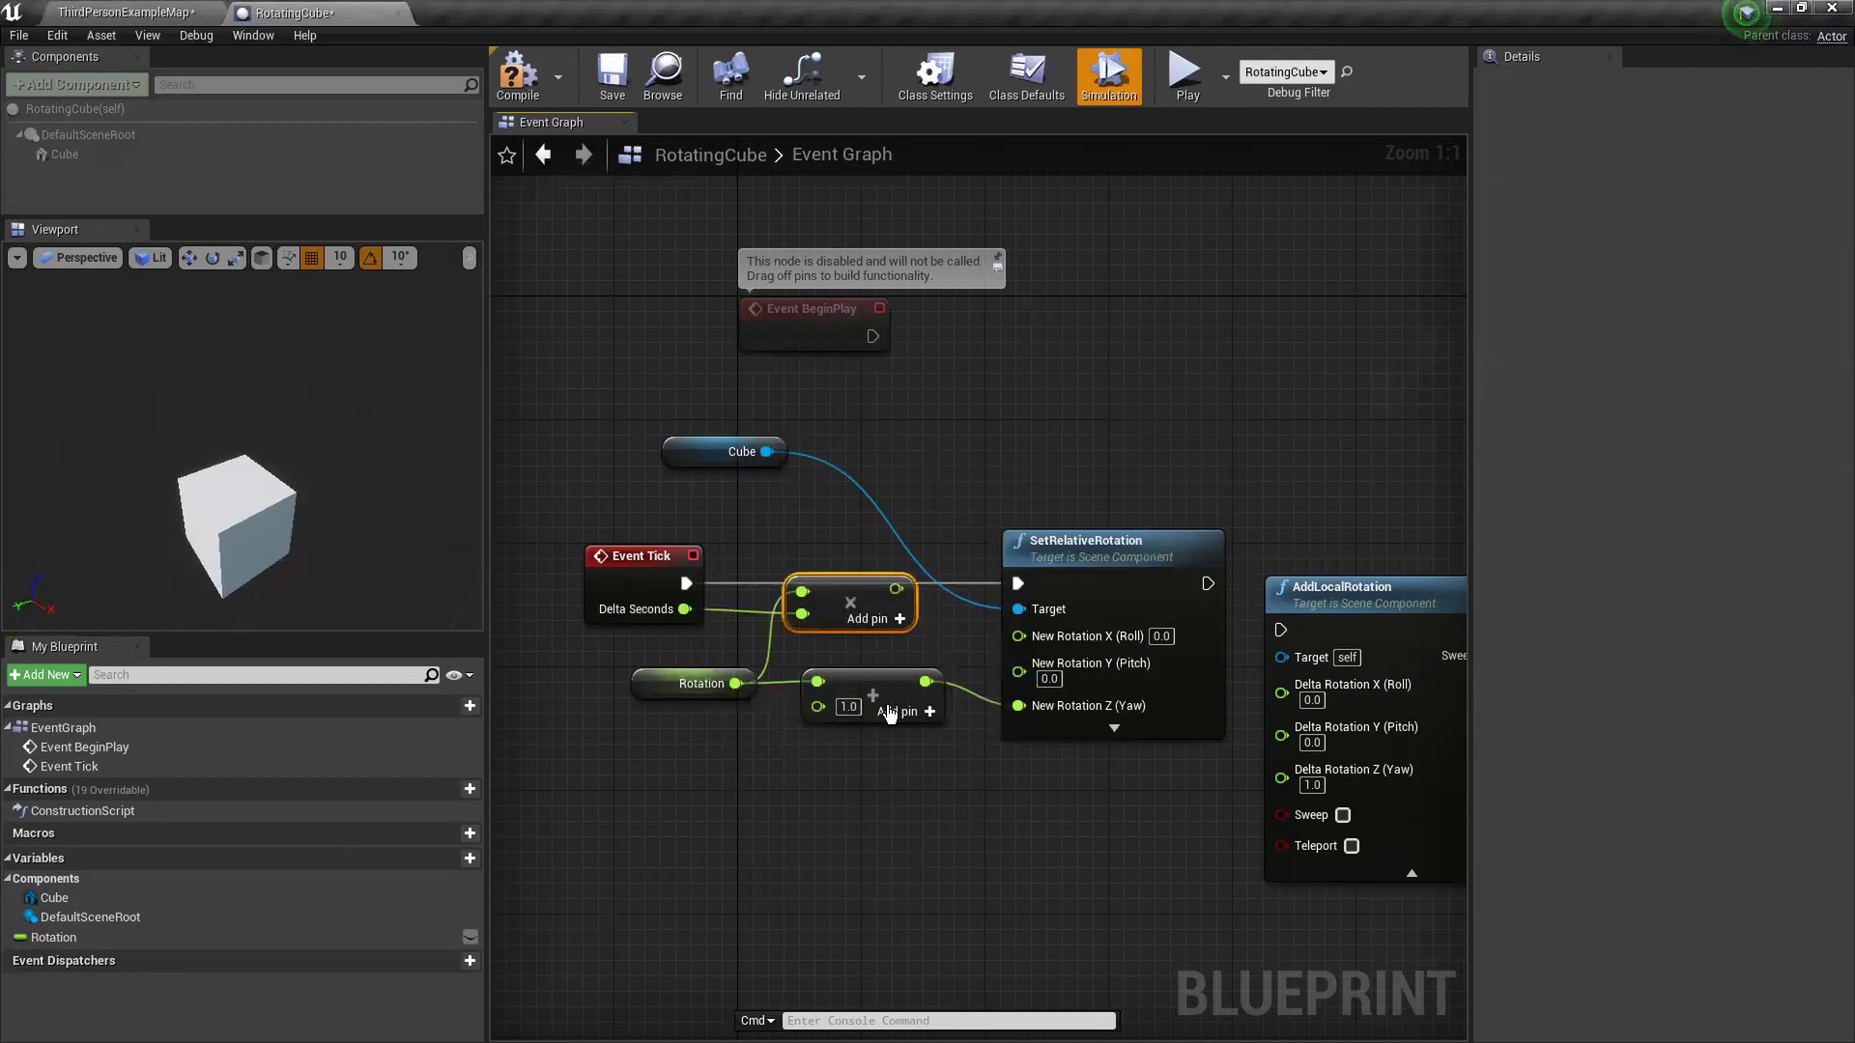
left_click_drag(889, 713, 850, 831)
key("Delete")
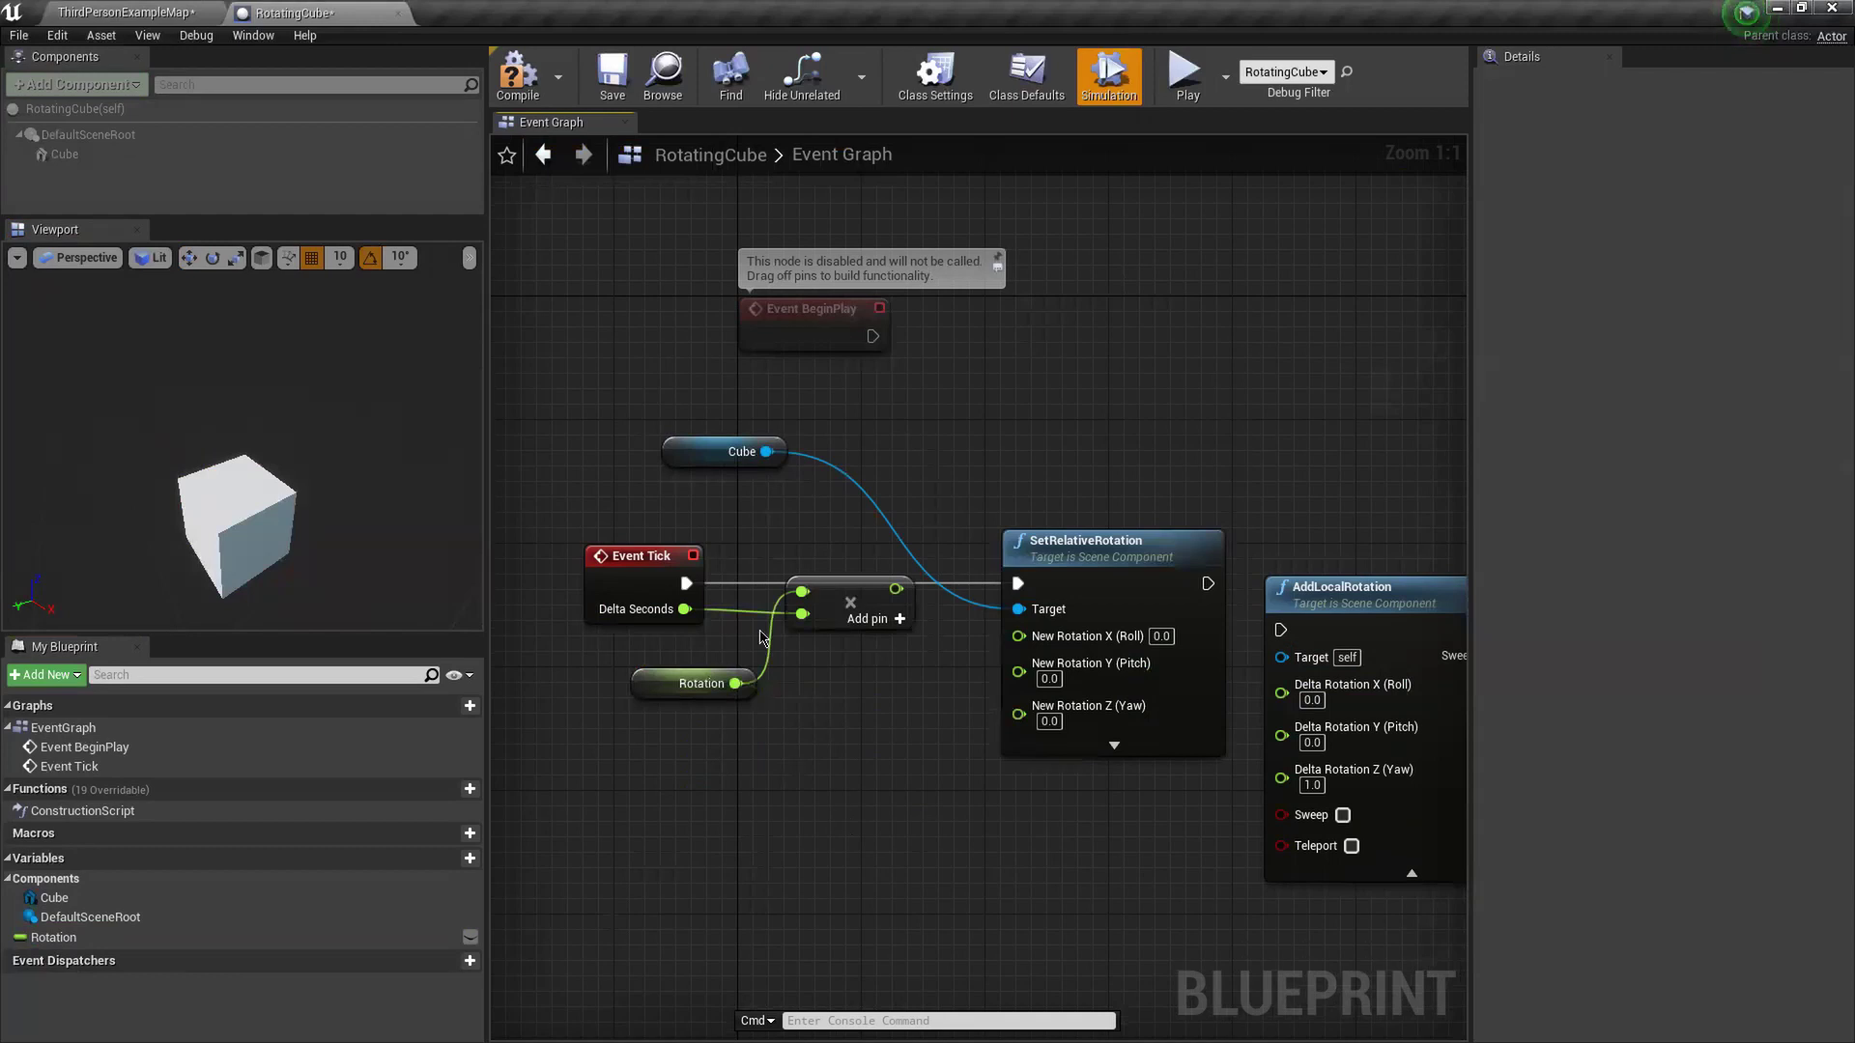
- Delete the Rotation getter and the multiply node from the event graph
left_click_drag(850, 582, 852, 629)
left_click_drag(1098, 591, 1067, 576)
right_click_drag(1215, 848, 1067, 816)
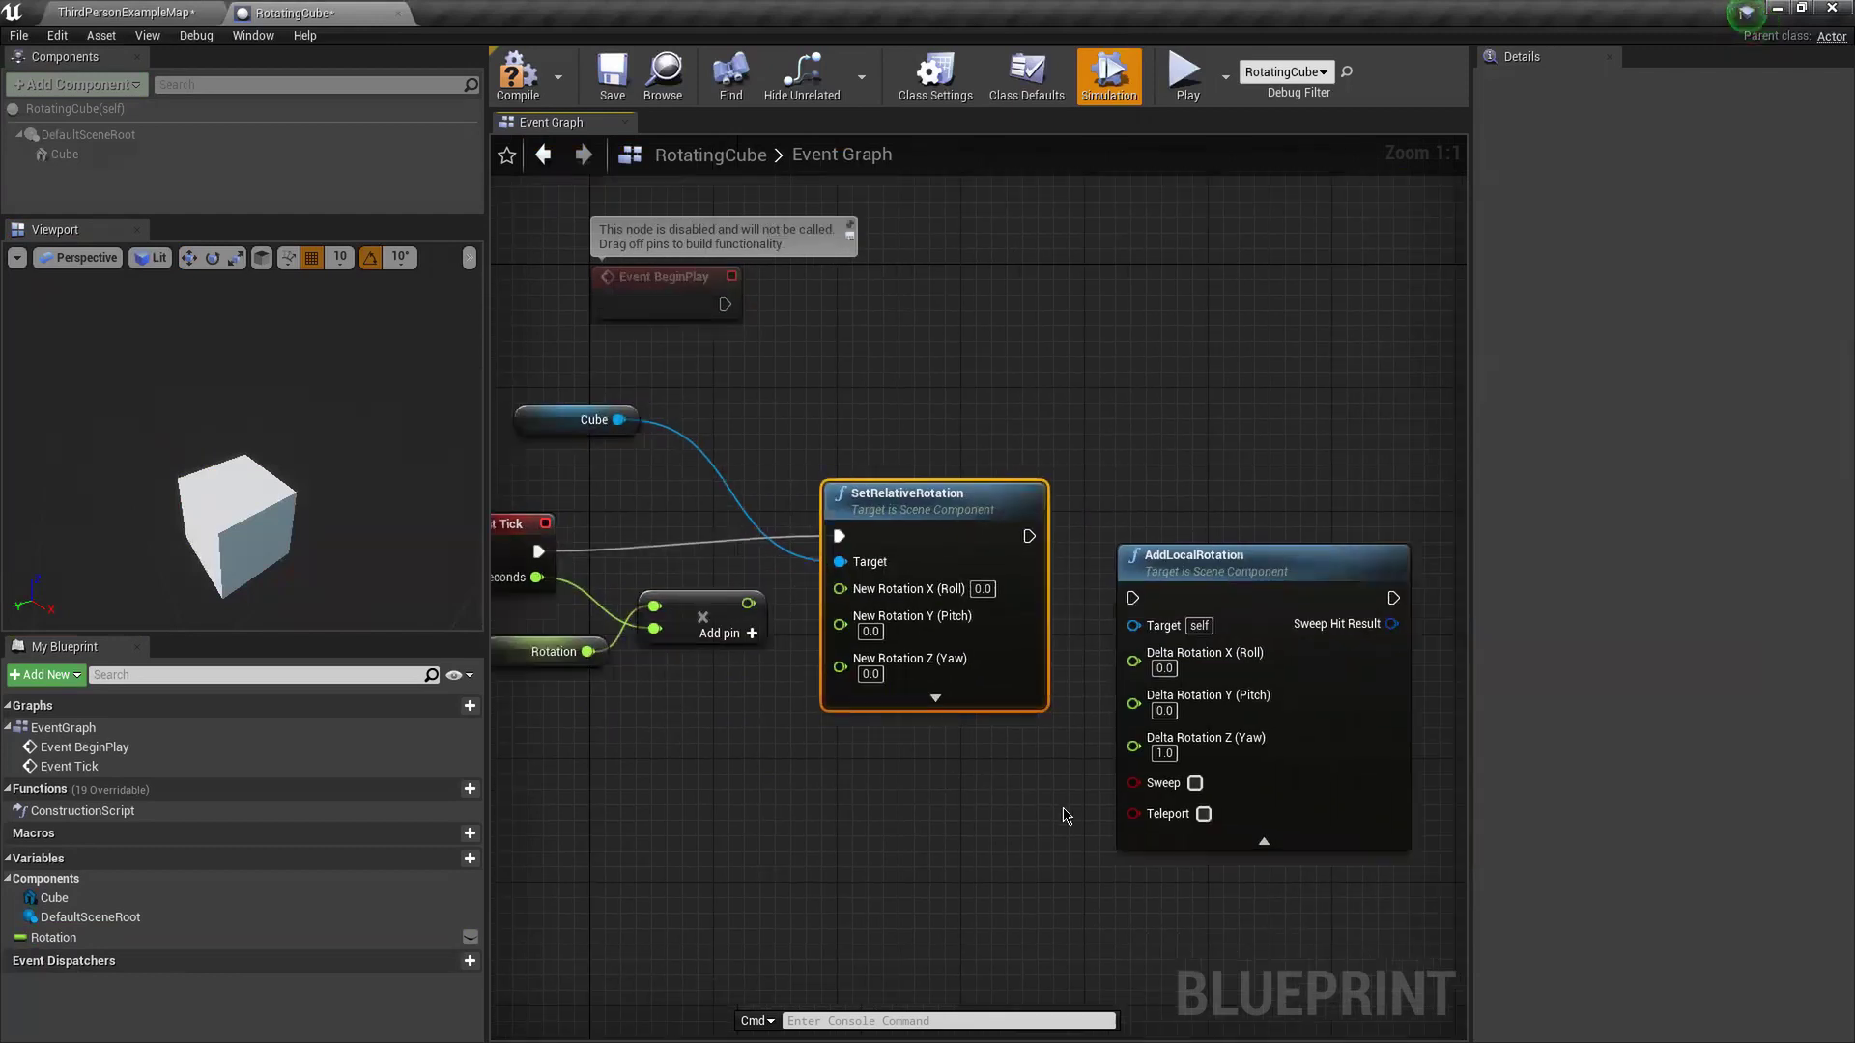
right_click_drag(628, 714, 766, 703)
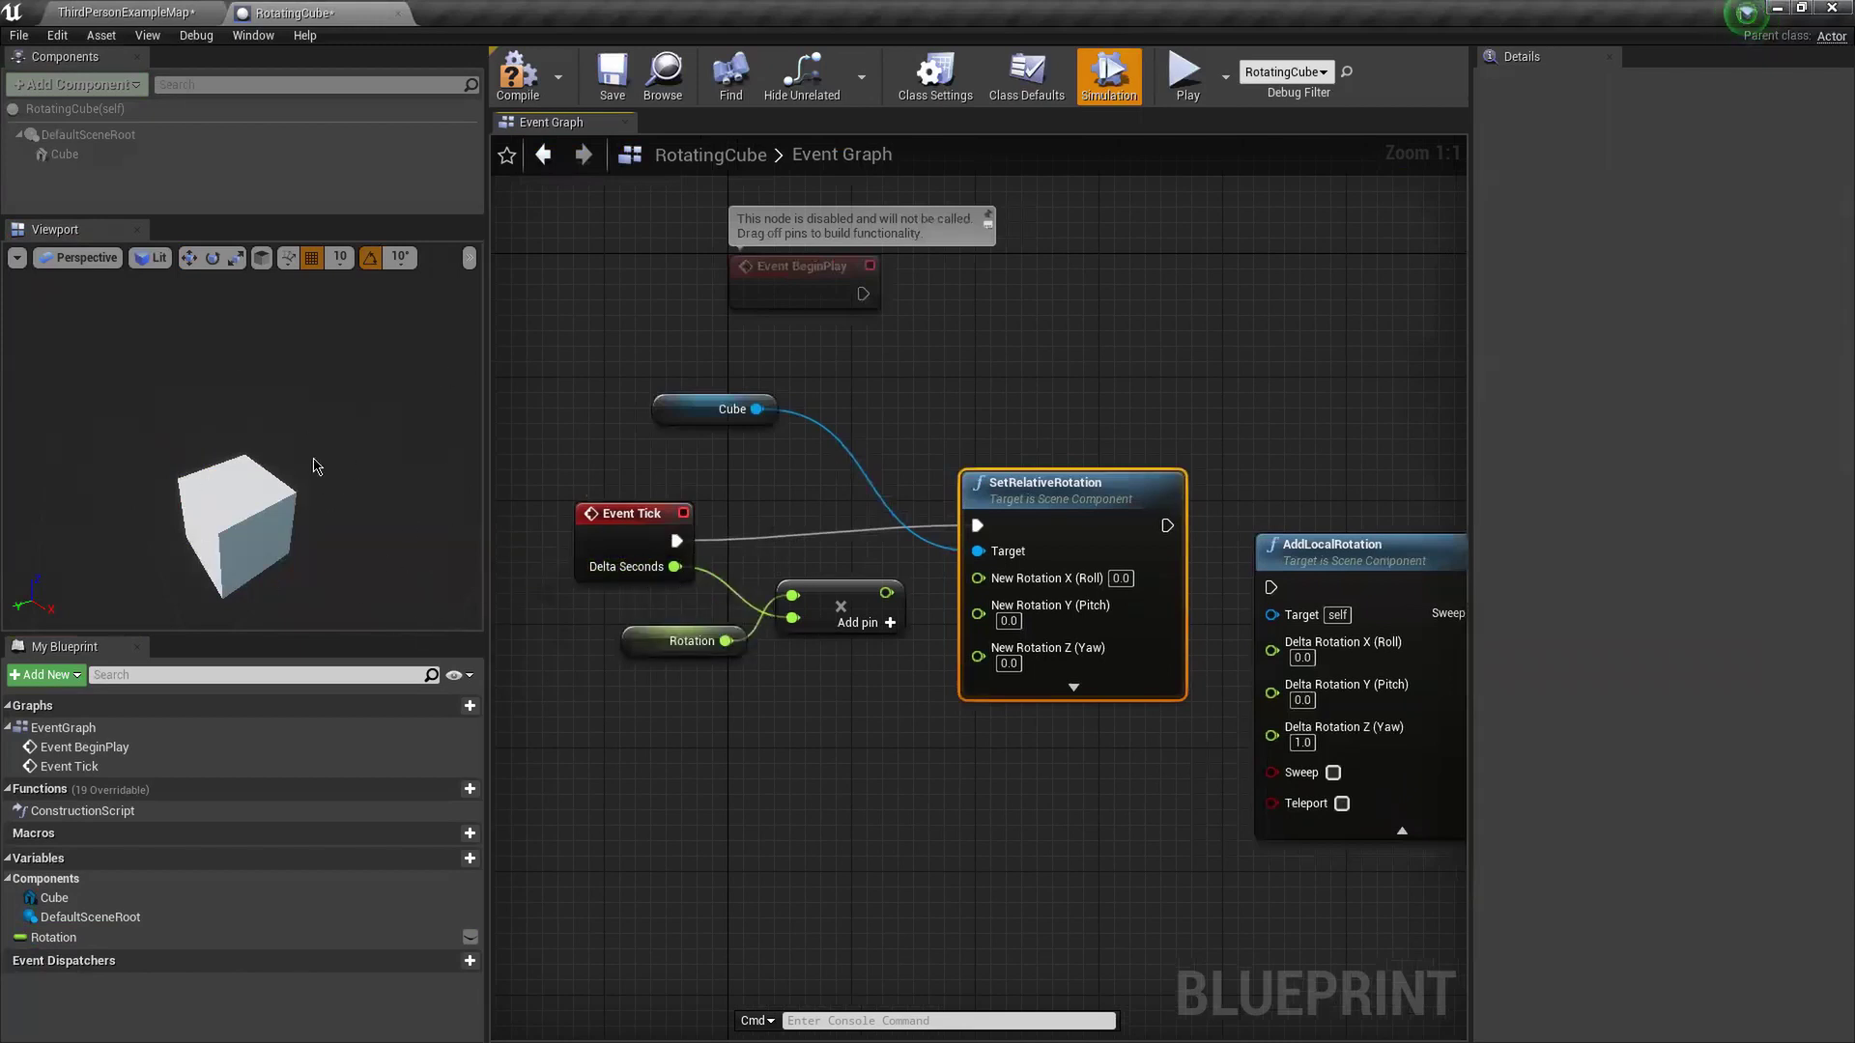
left_click_drag(913, 572, 727, 715)
key("Delete")
- Move SetRelativeRotation aside, connect Event Tick's execution output to a repositioned AddLocalRotation node, and compile the Blueprint
left_click_drag(1026, 512, 779, 806)
left_click_drag(668, 554, 1272, 587)
left_click_drag(1362, 580, 1133, 598)
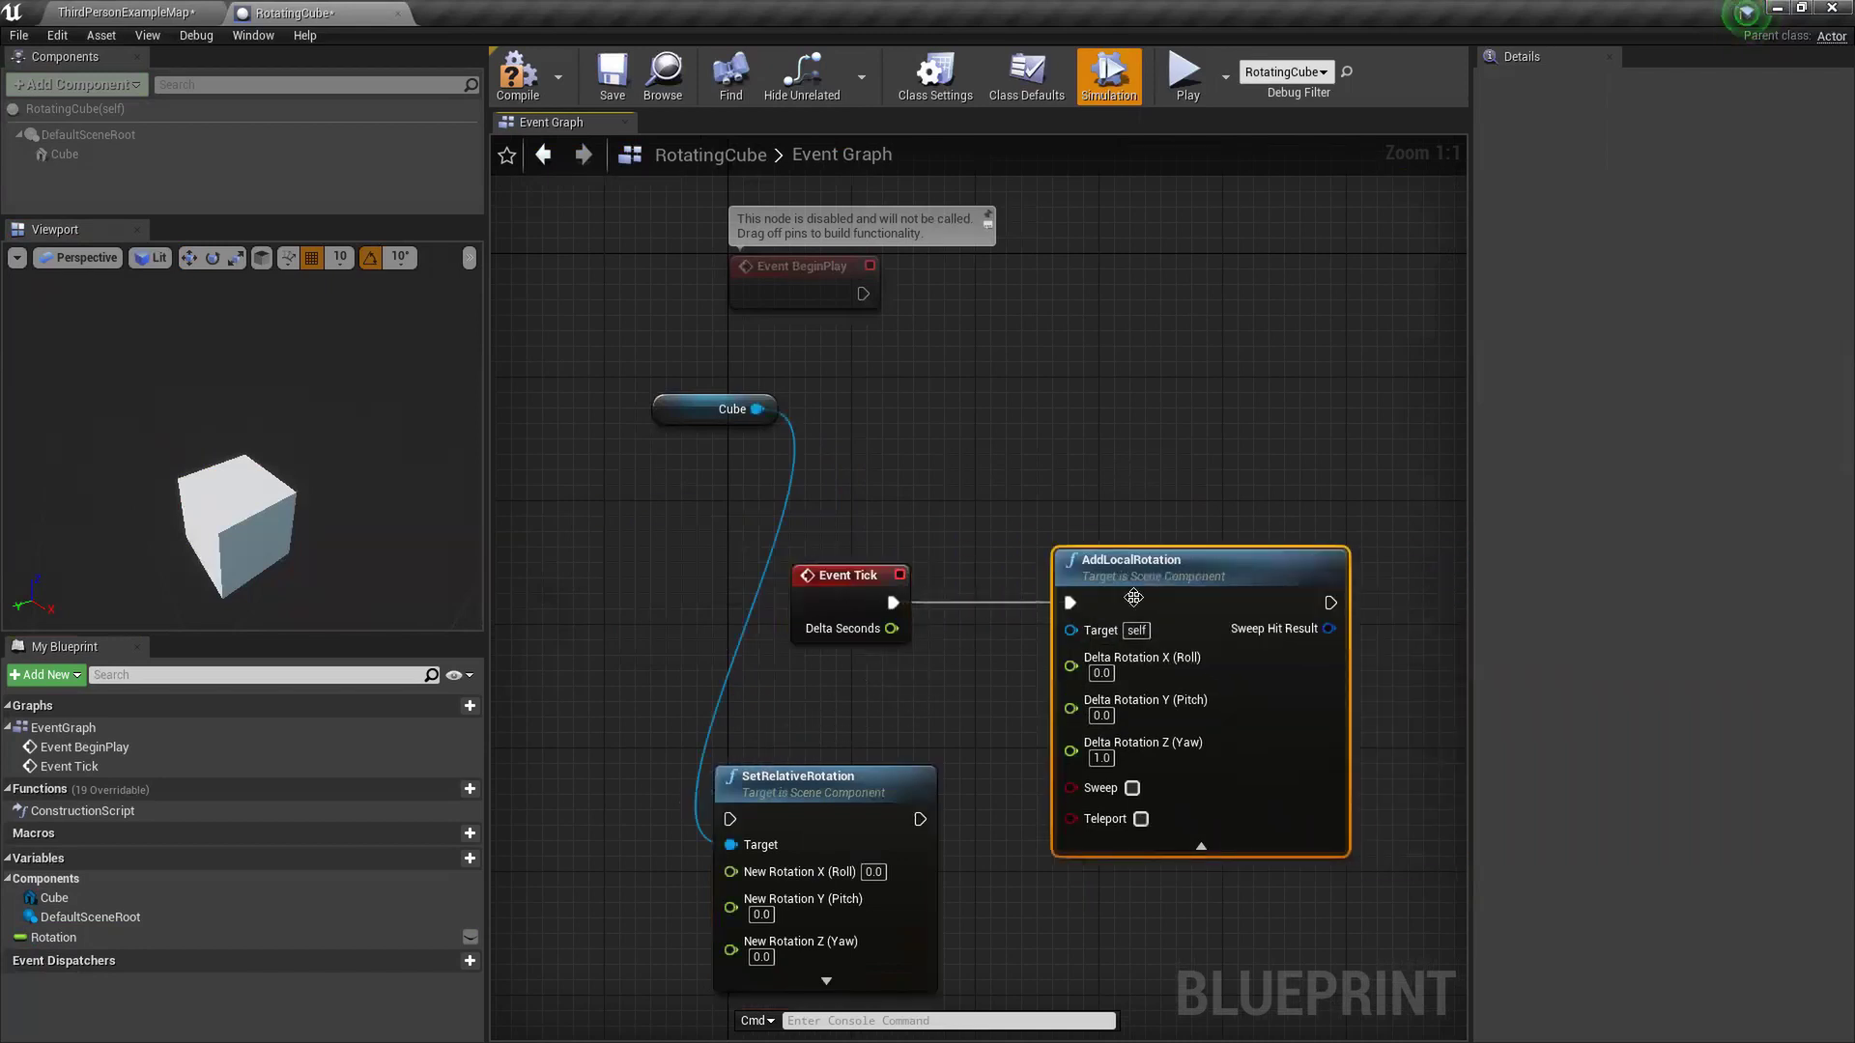
left_click(518, 73)
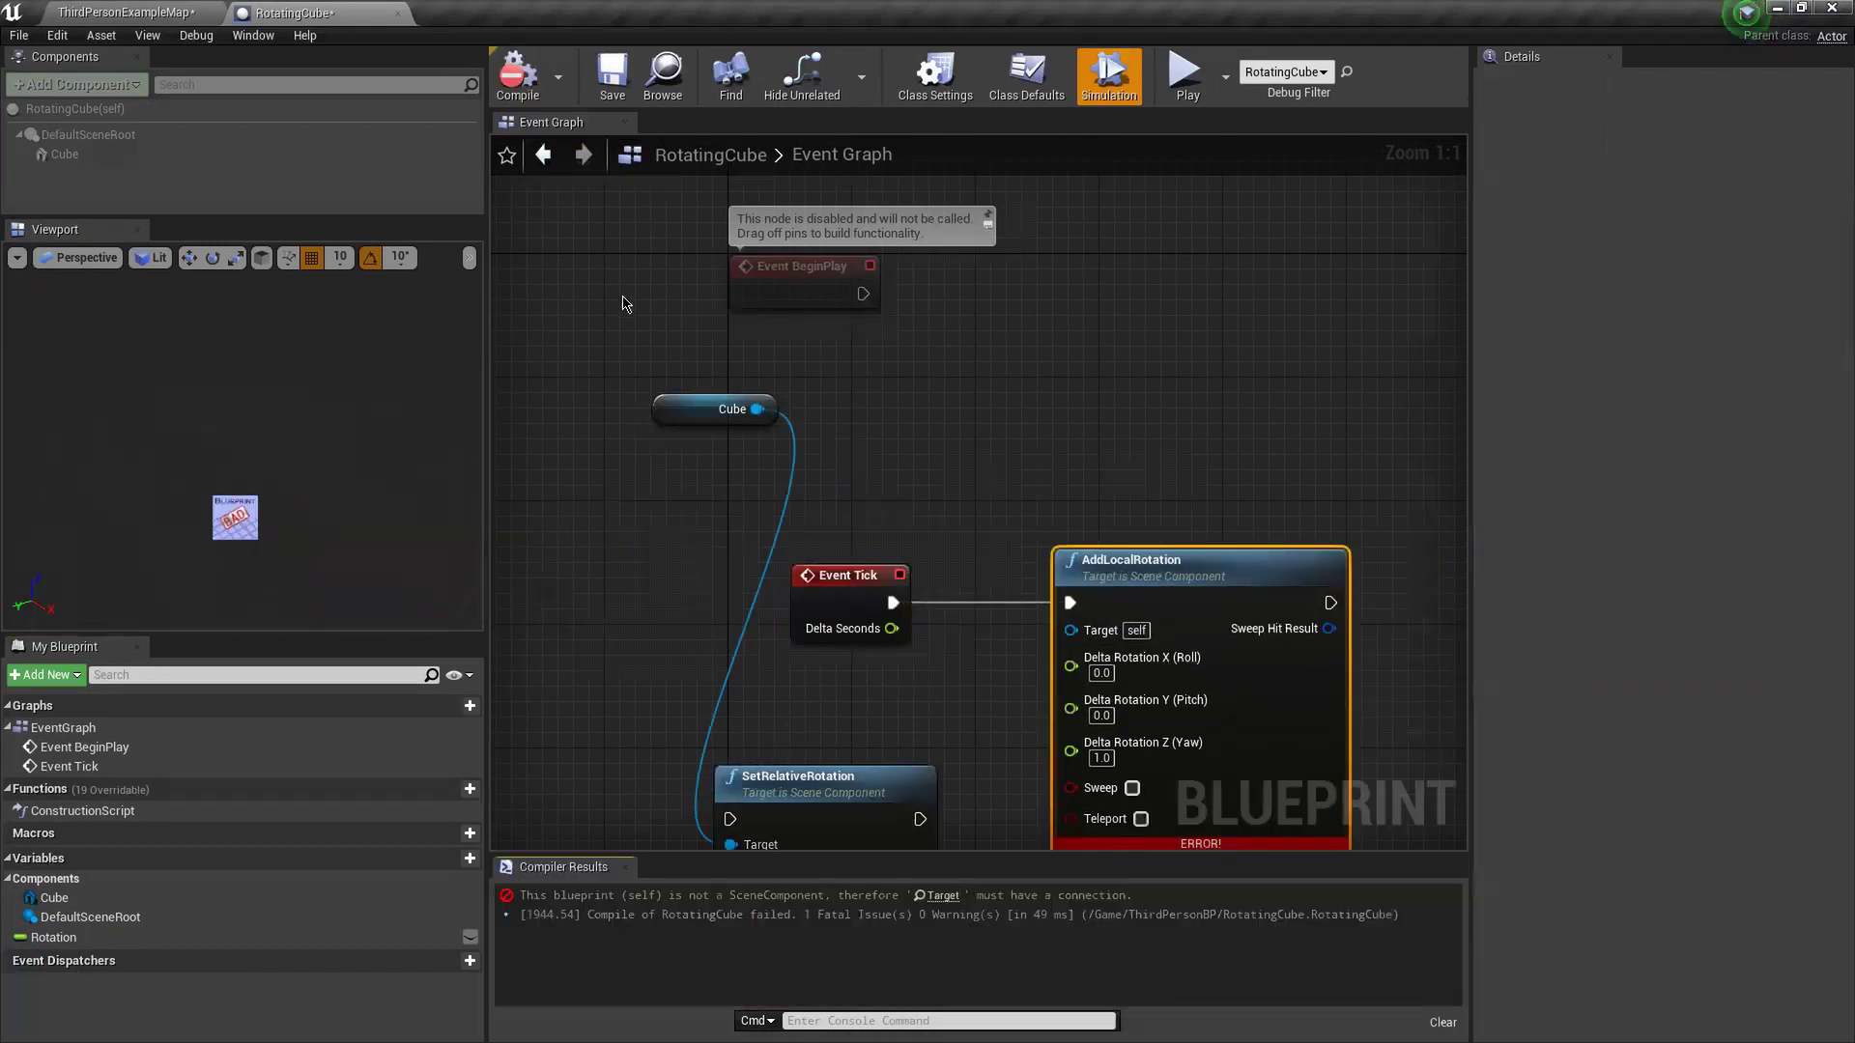
- Delete the SetRelativeRotation node and compile the Blueprint with the Cube reference connected to AddLocalRotation's Target
right_click_drag(908, 713, 752, 502)
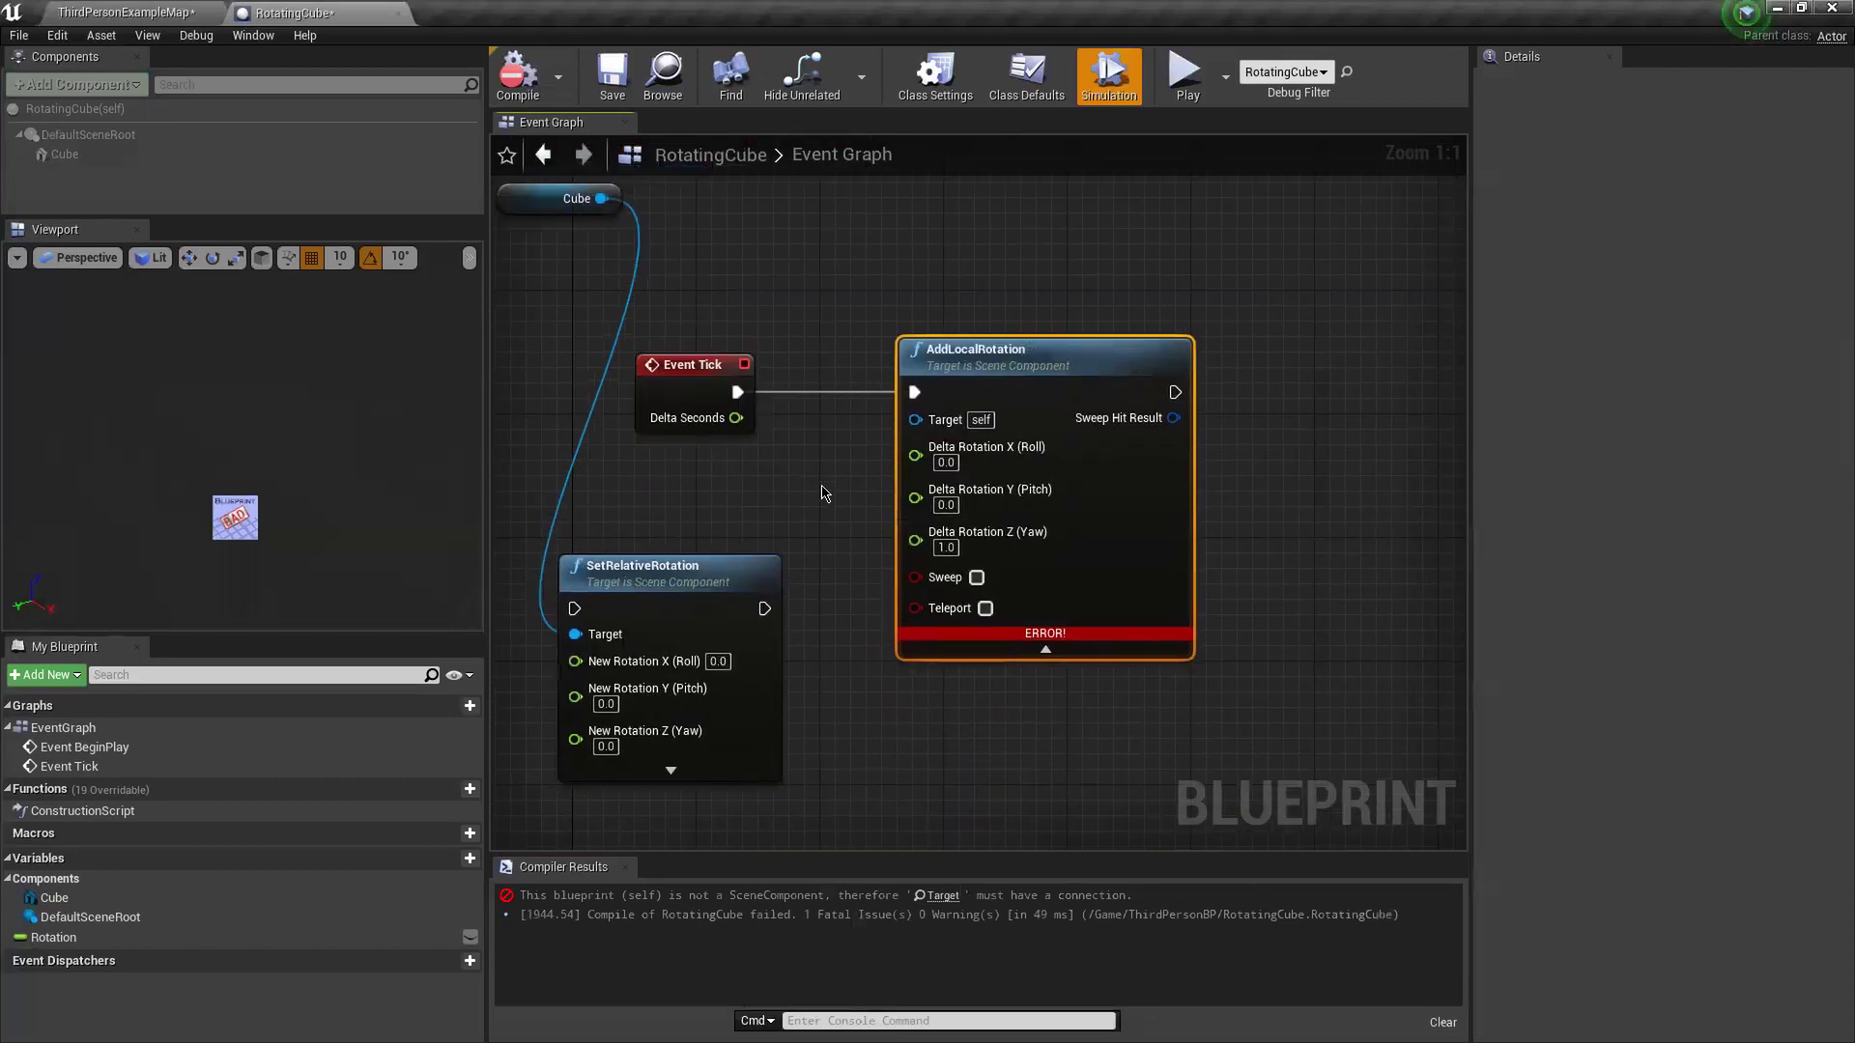
scroll(919, 599, "down", 3)
left_click_drag(929, 587, 811, 639)
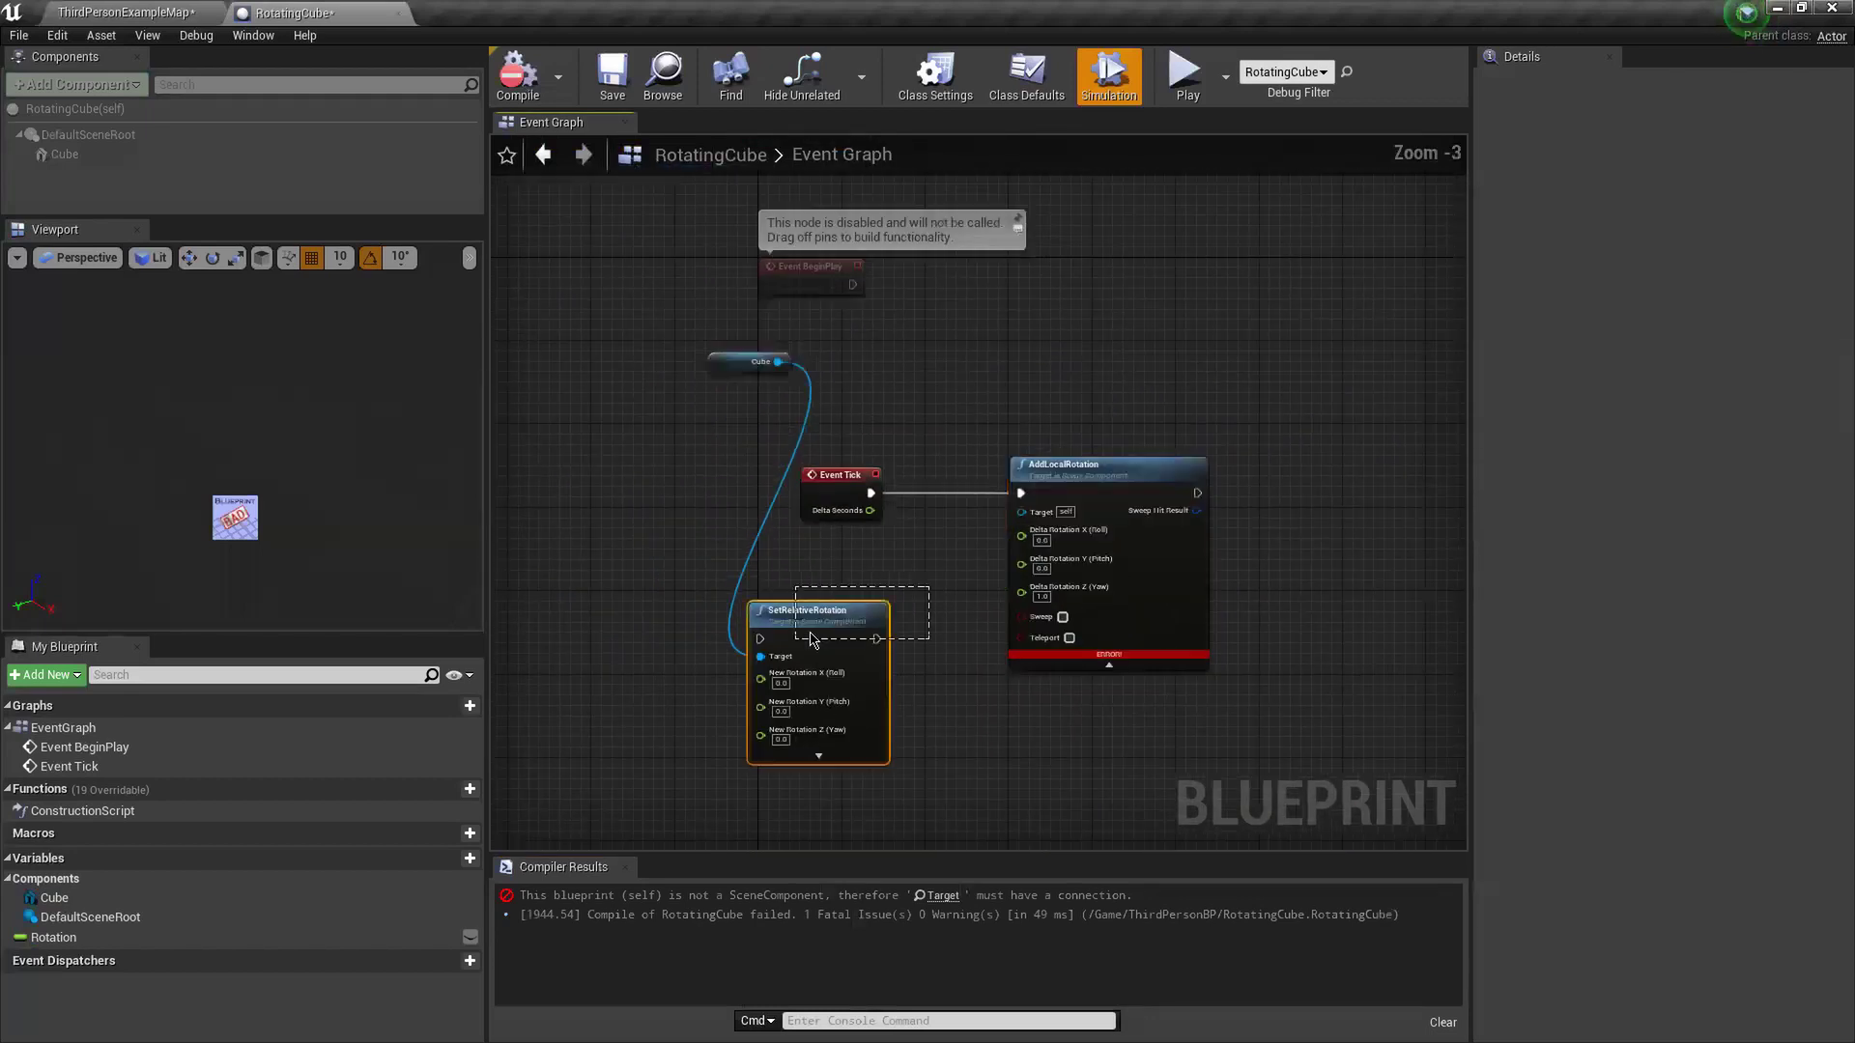
key("Delete")
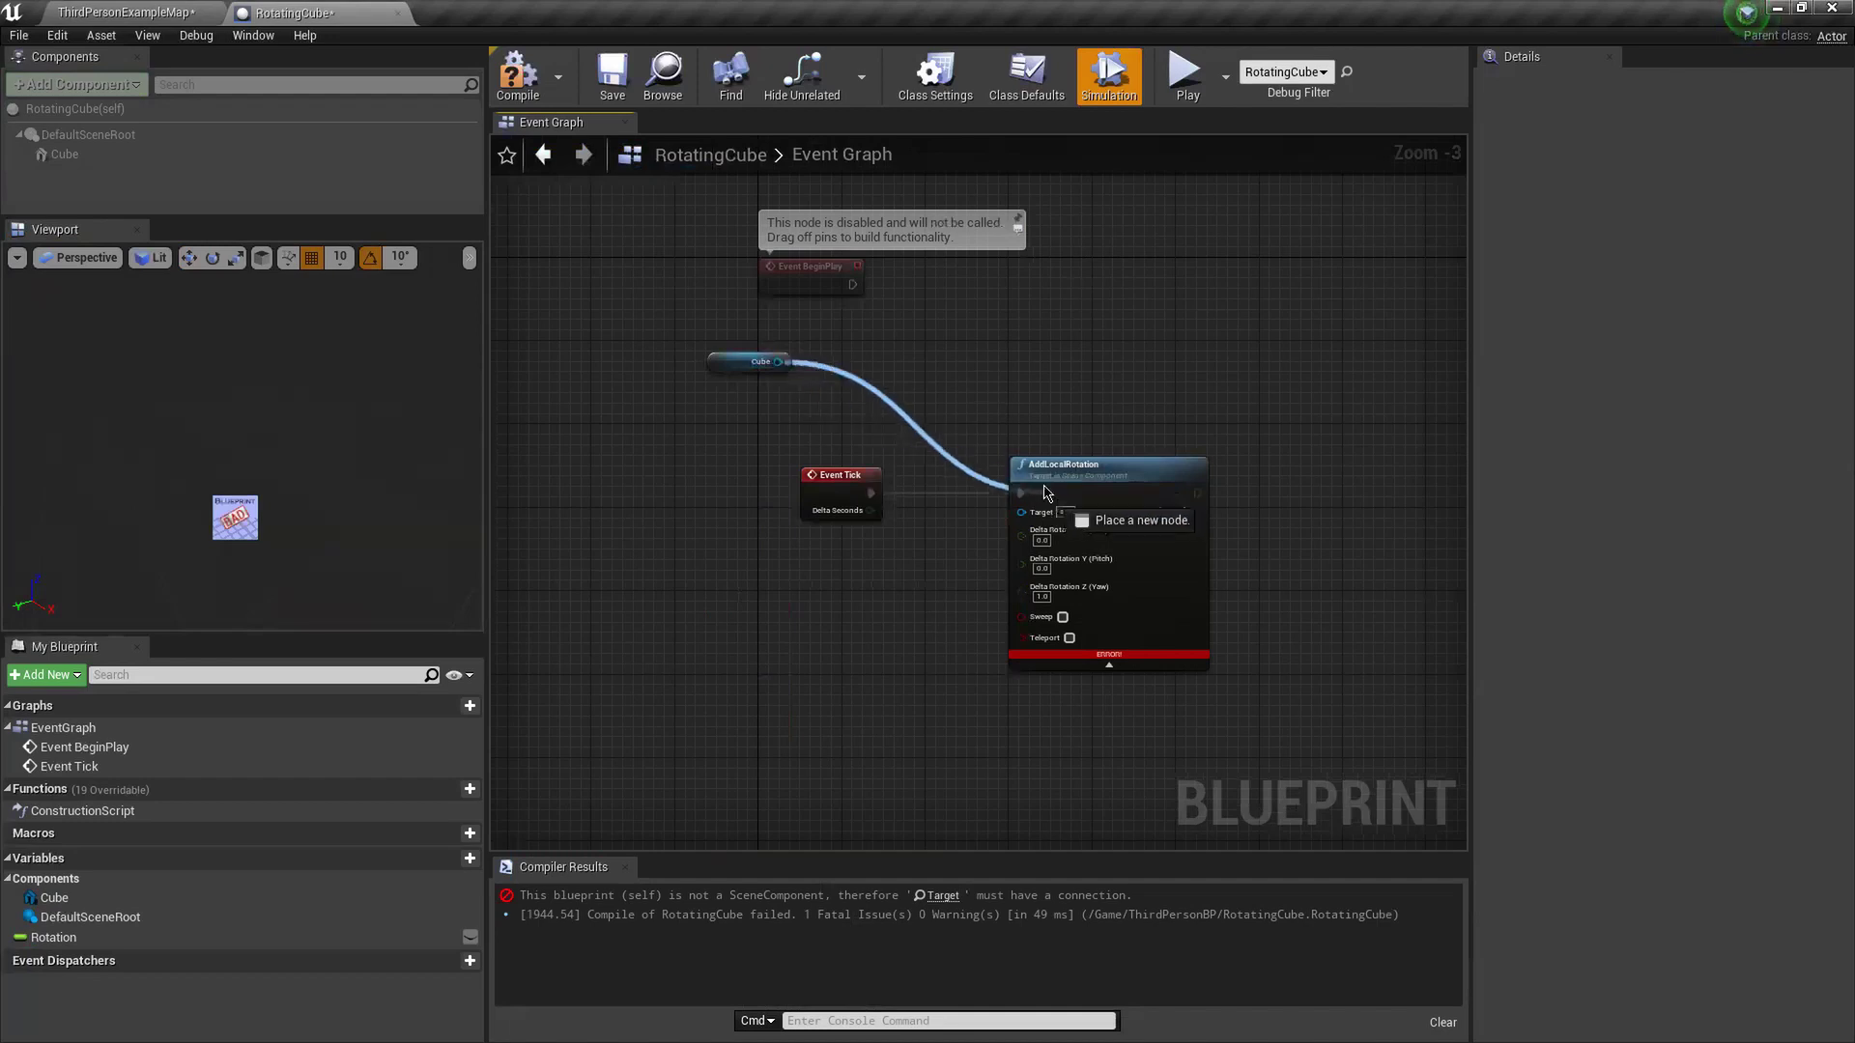
left_click(1067, 549)
left_click(518, 76)
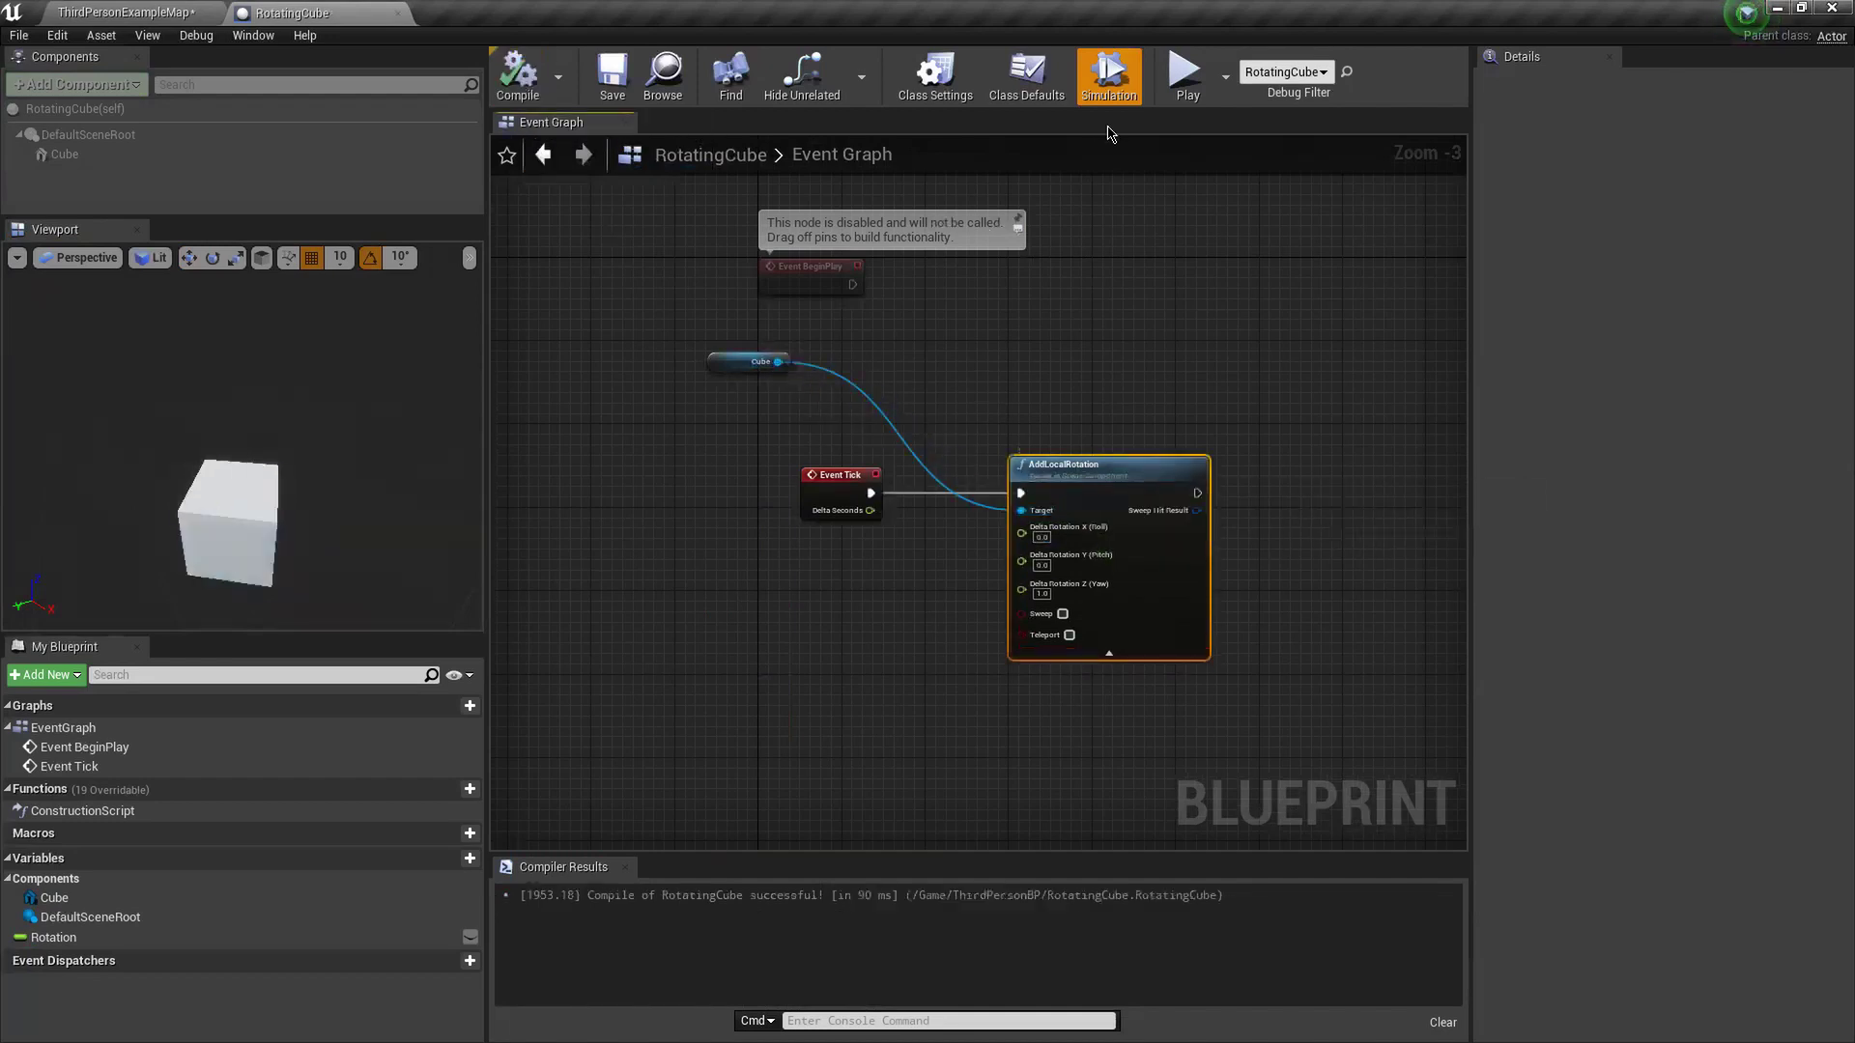
- Play the level, jump the character onto the rotating cube to test it, and end the preview
left_click(1183, 87)
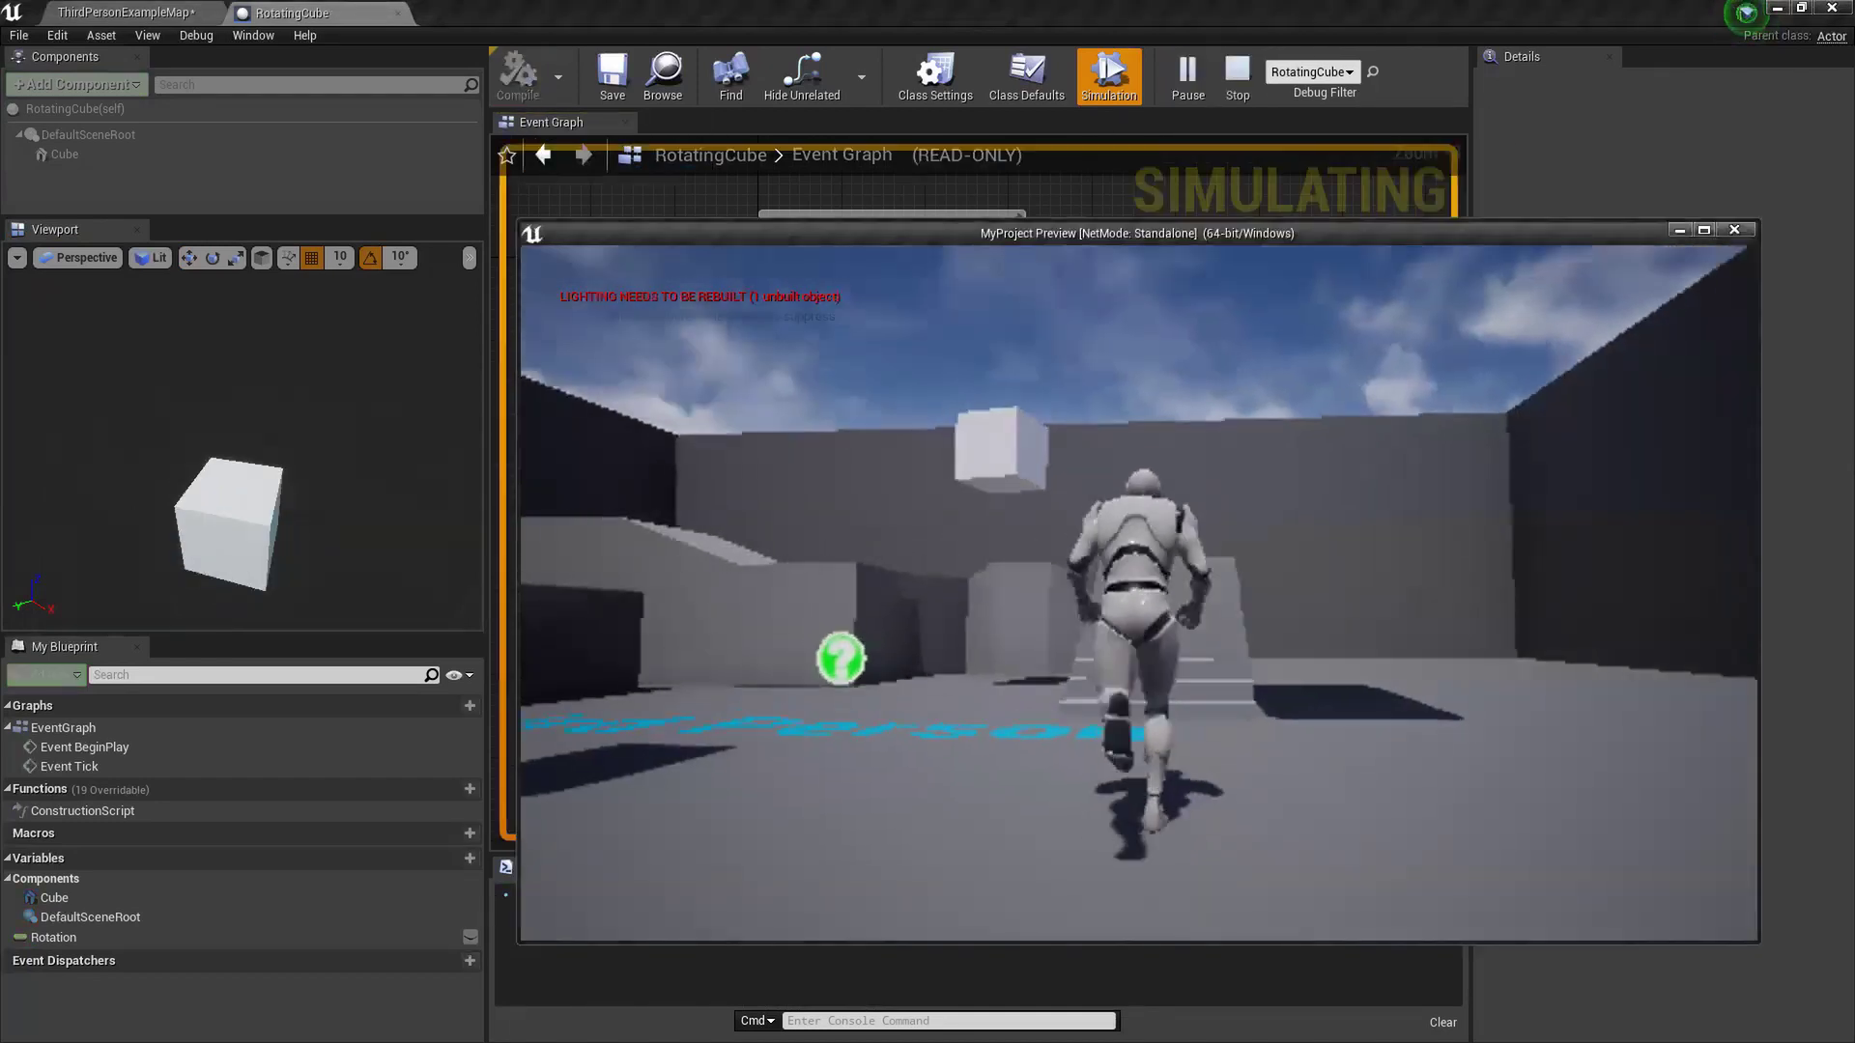
key("w")
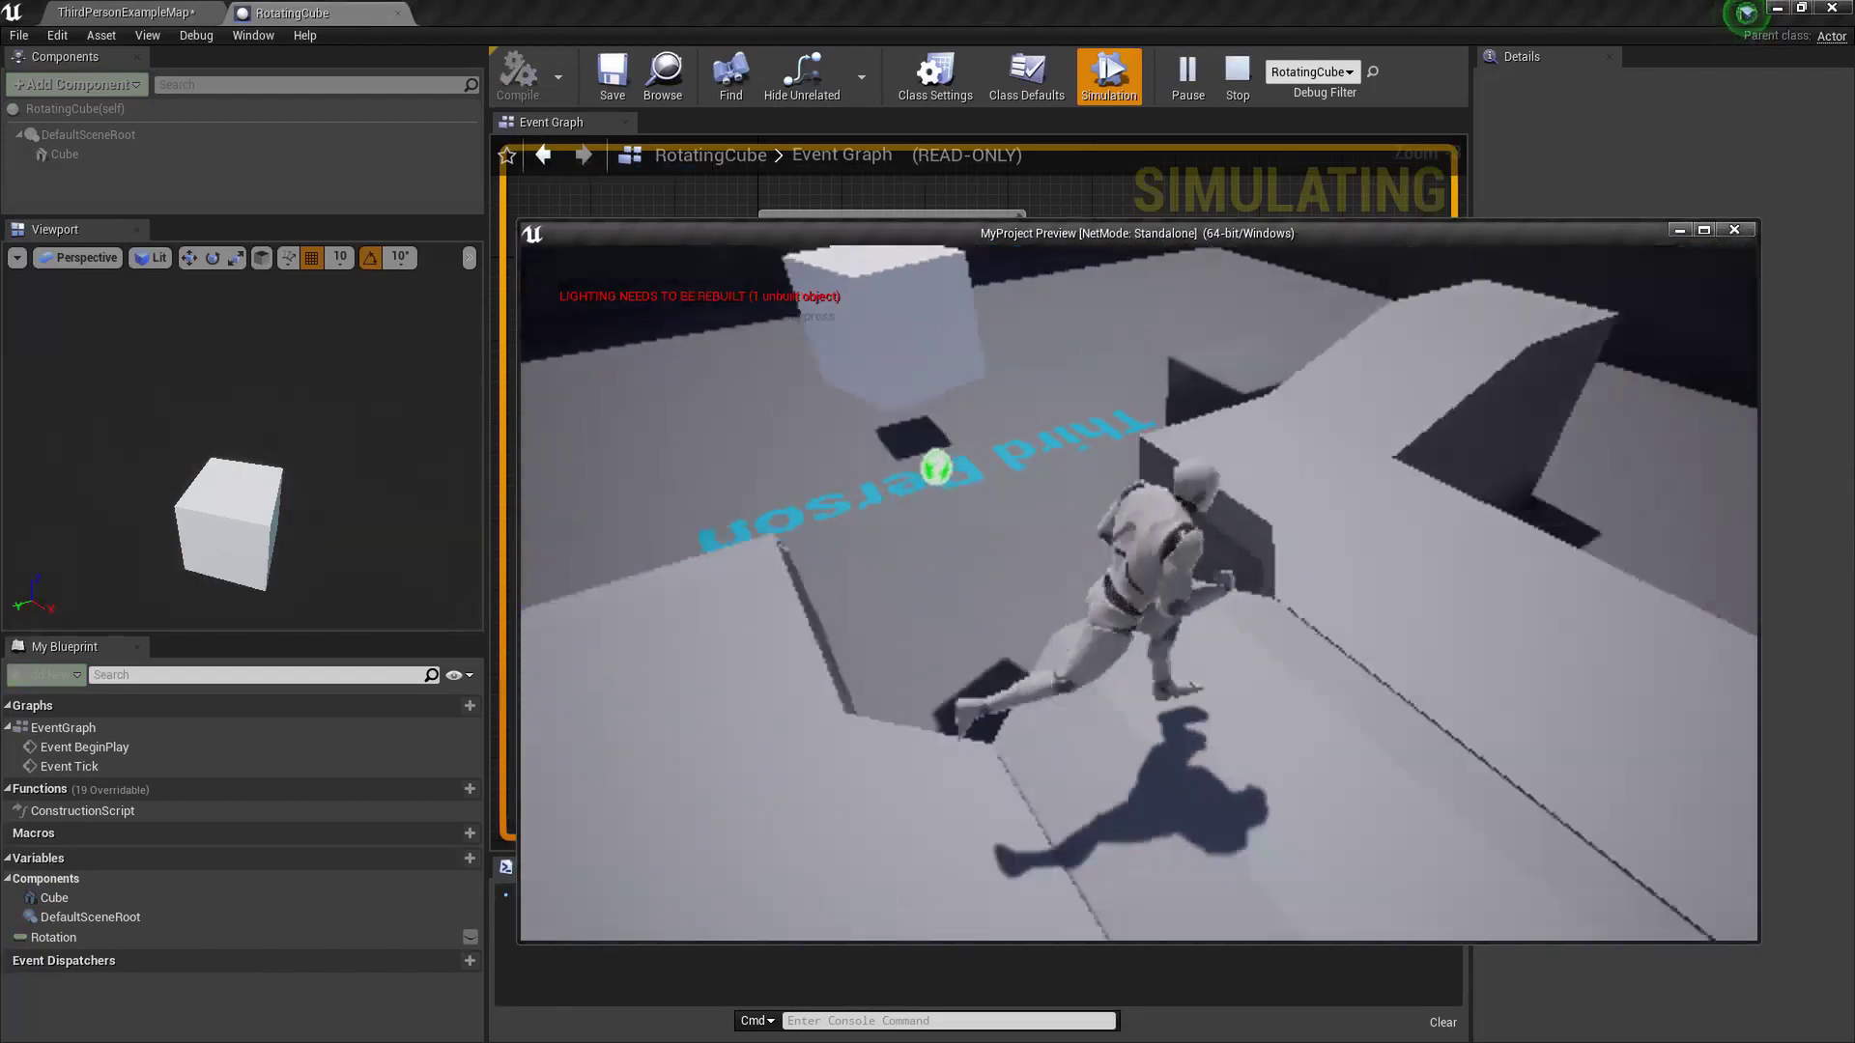
key("space")
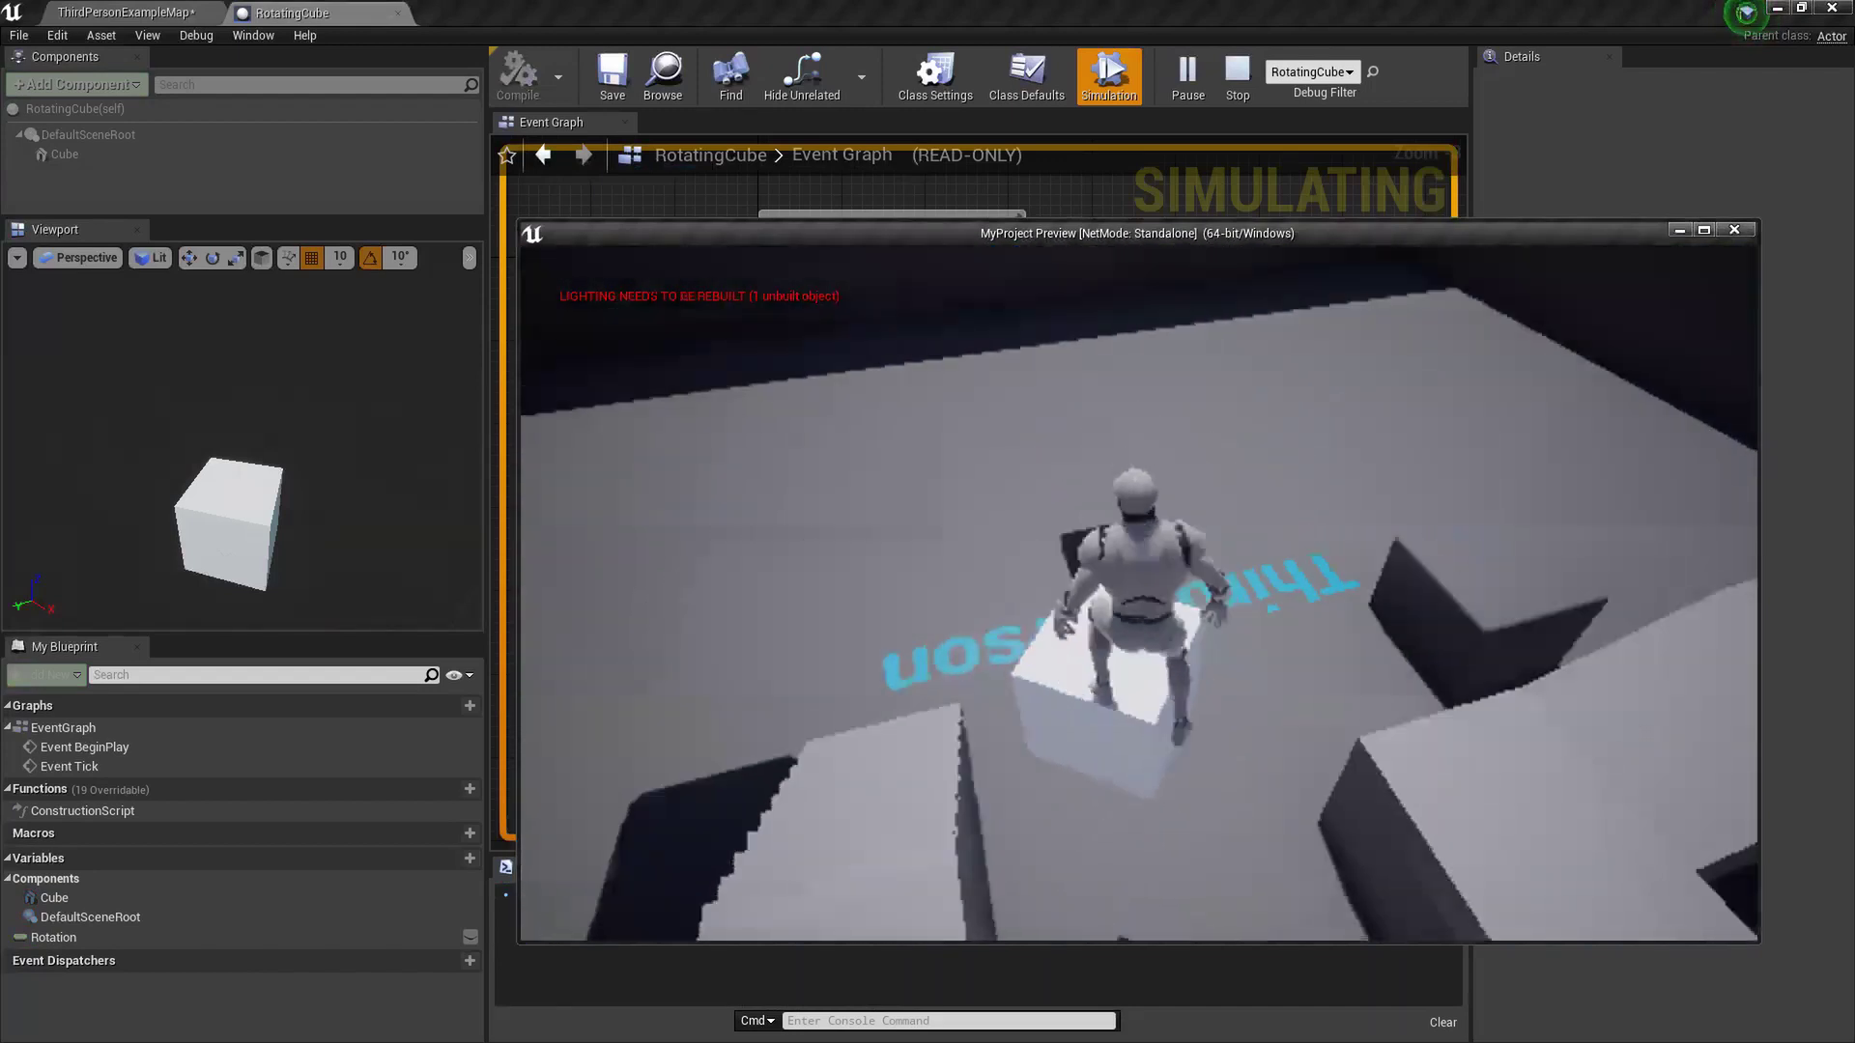
key("w")
key("space")
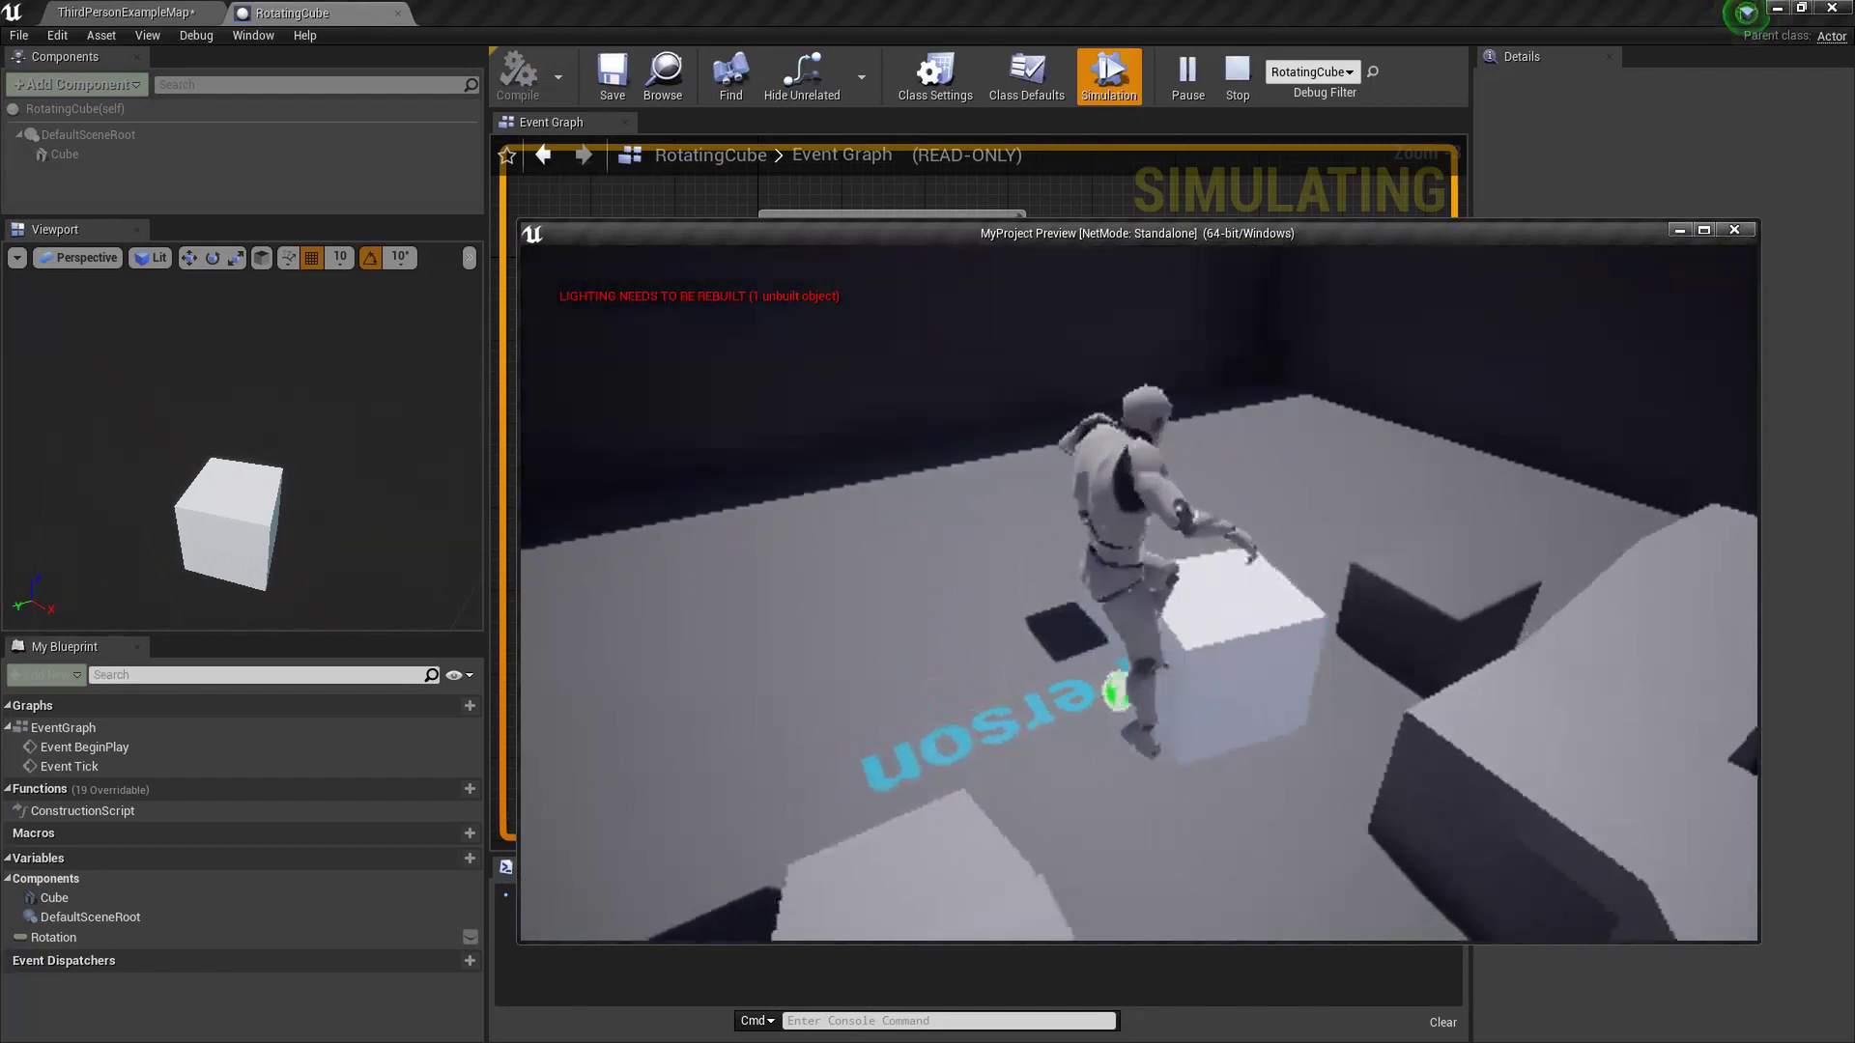
key("w")
key("space")
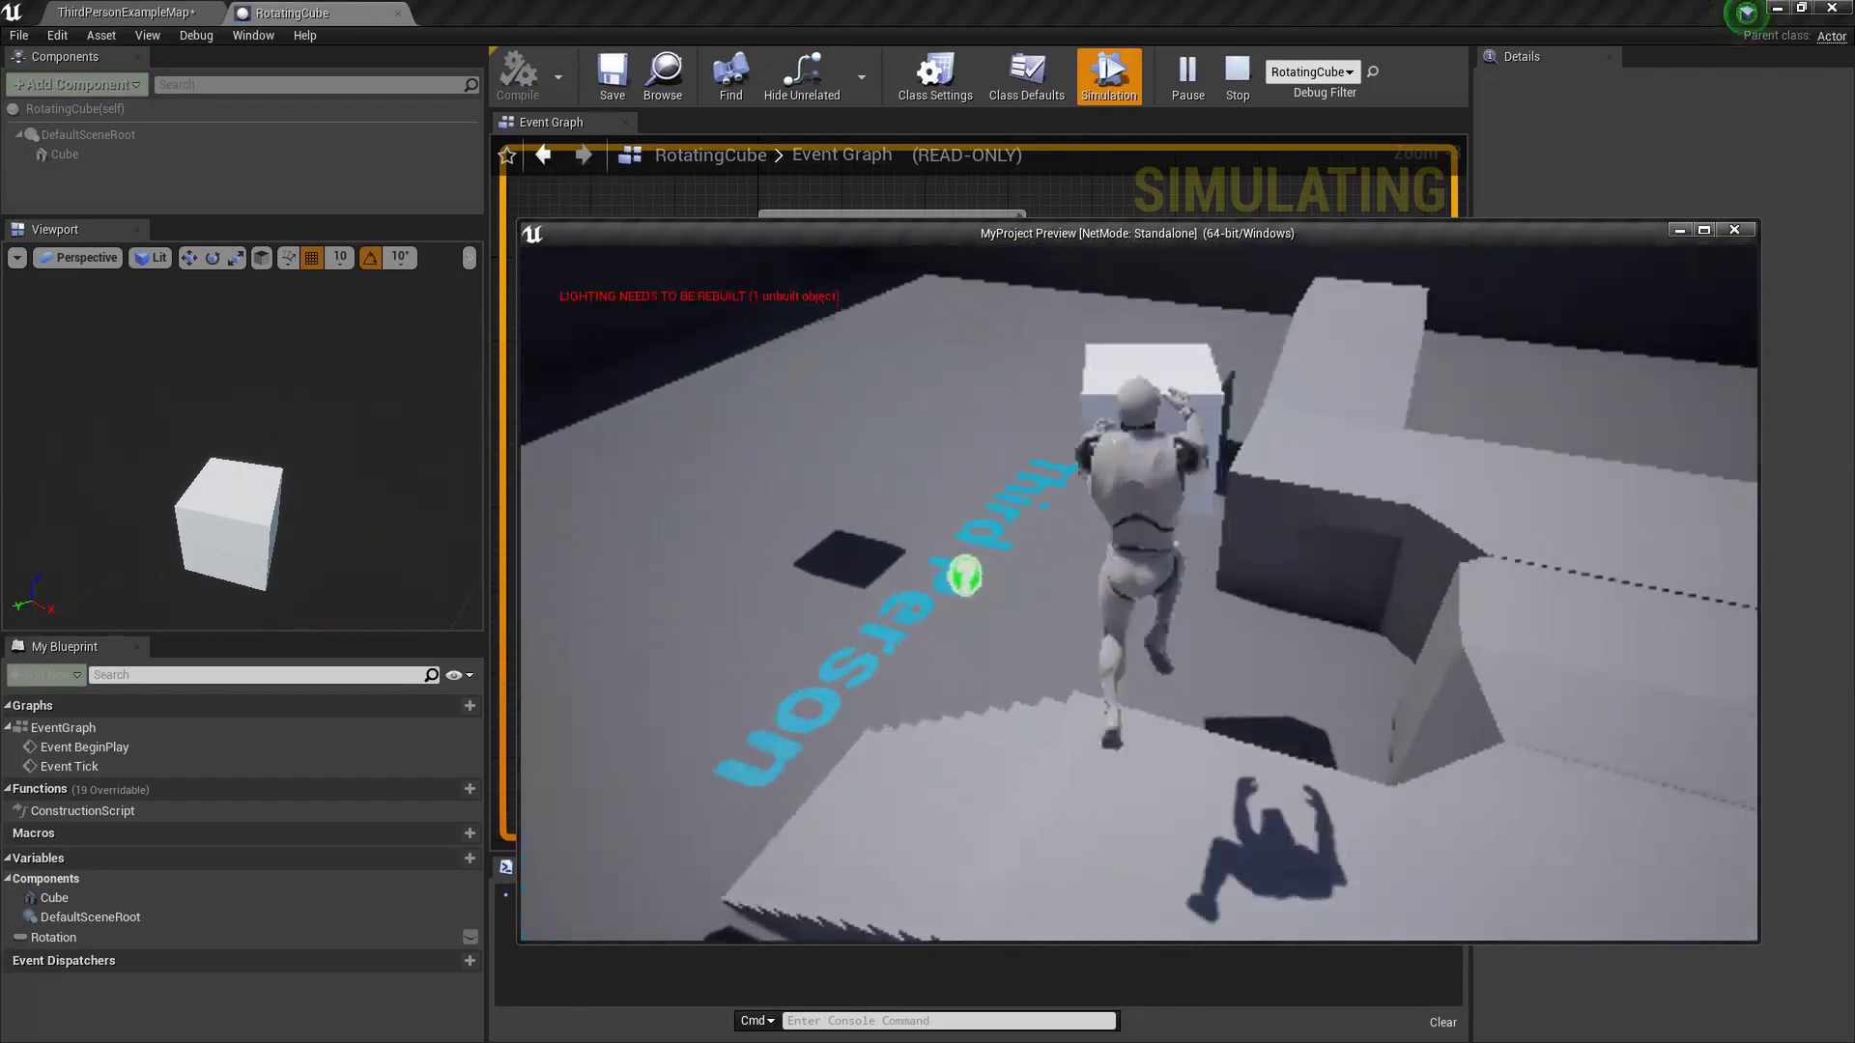
key("super")
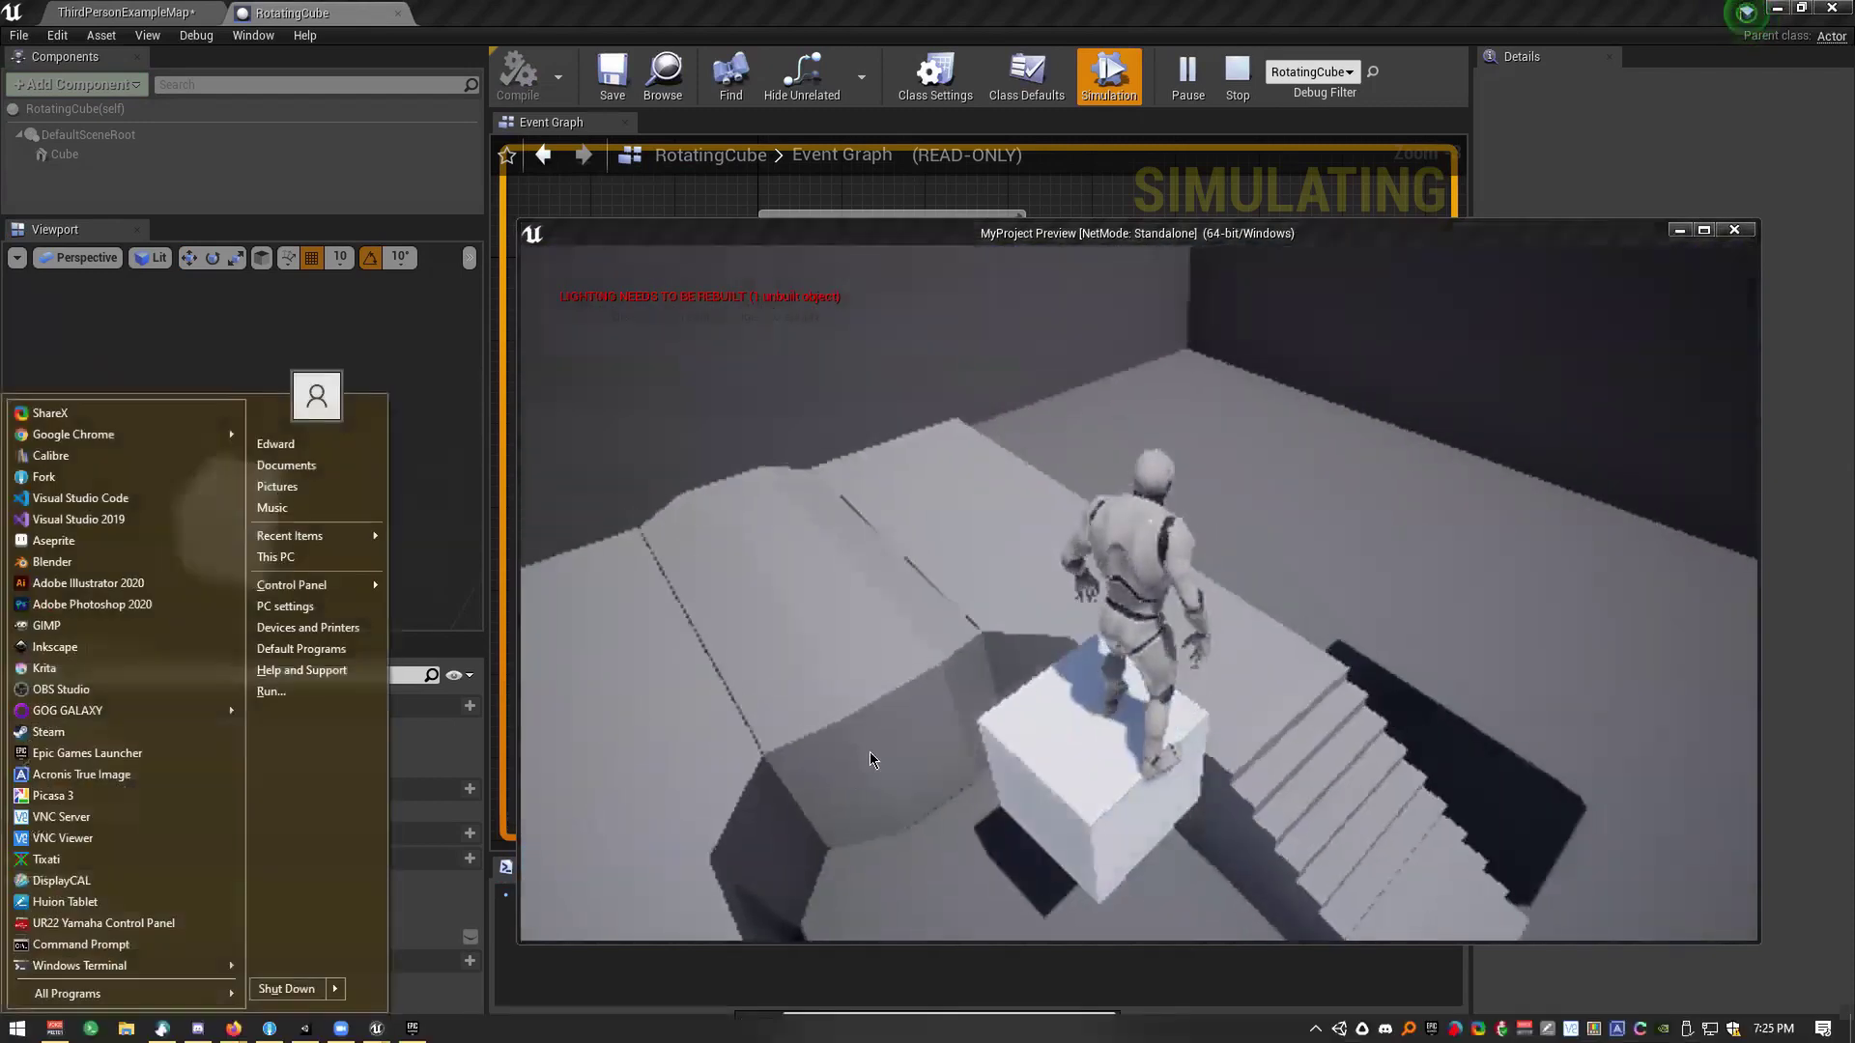
left_click(870, 752)
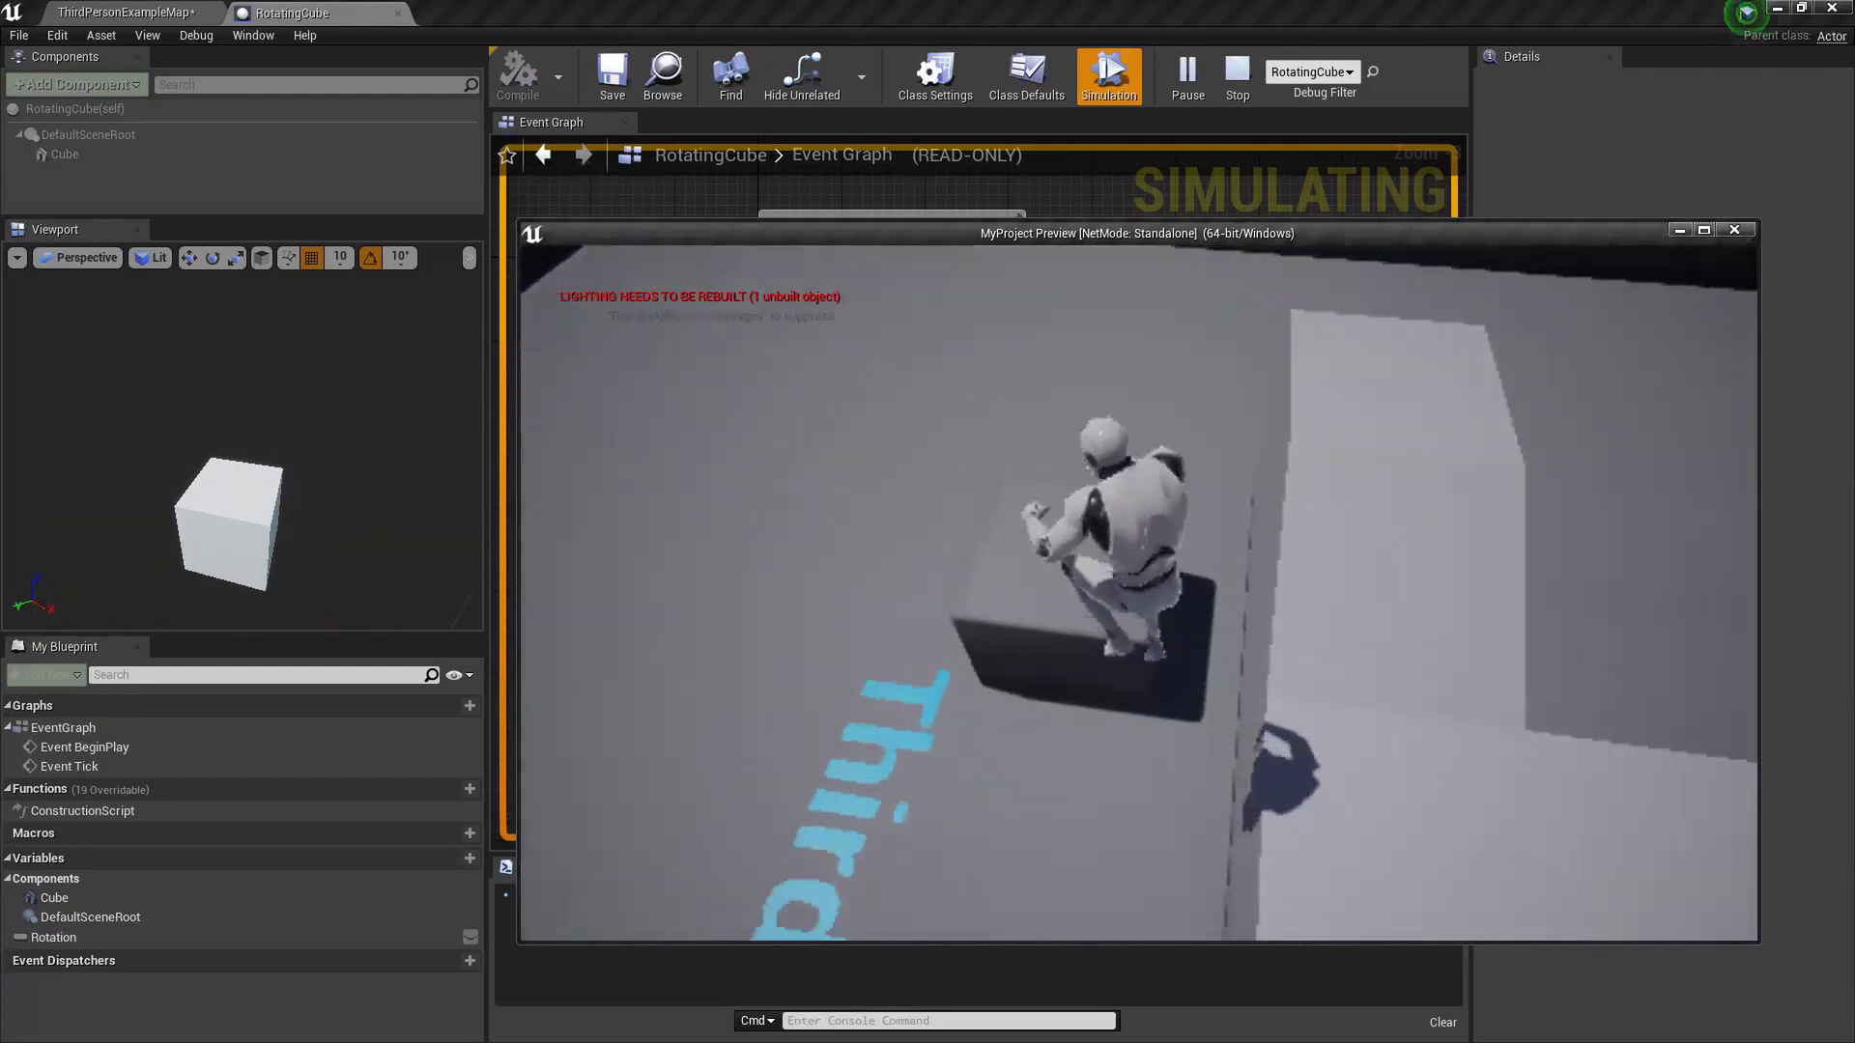
key("Escape")
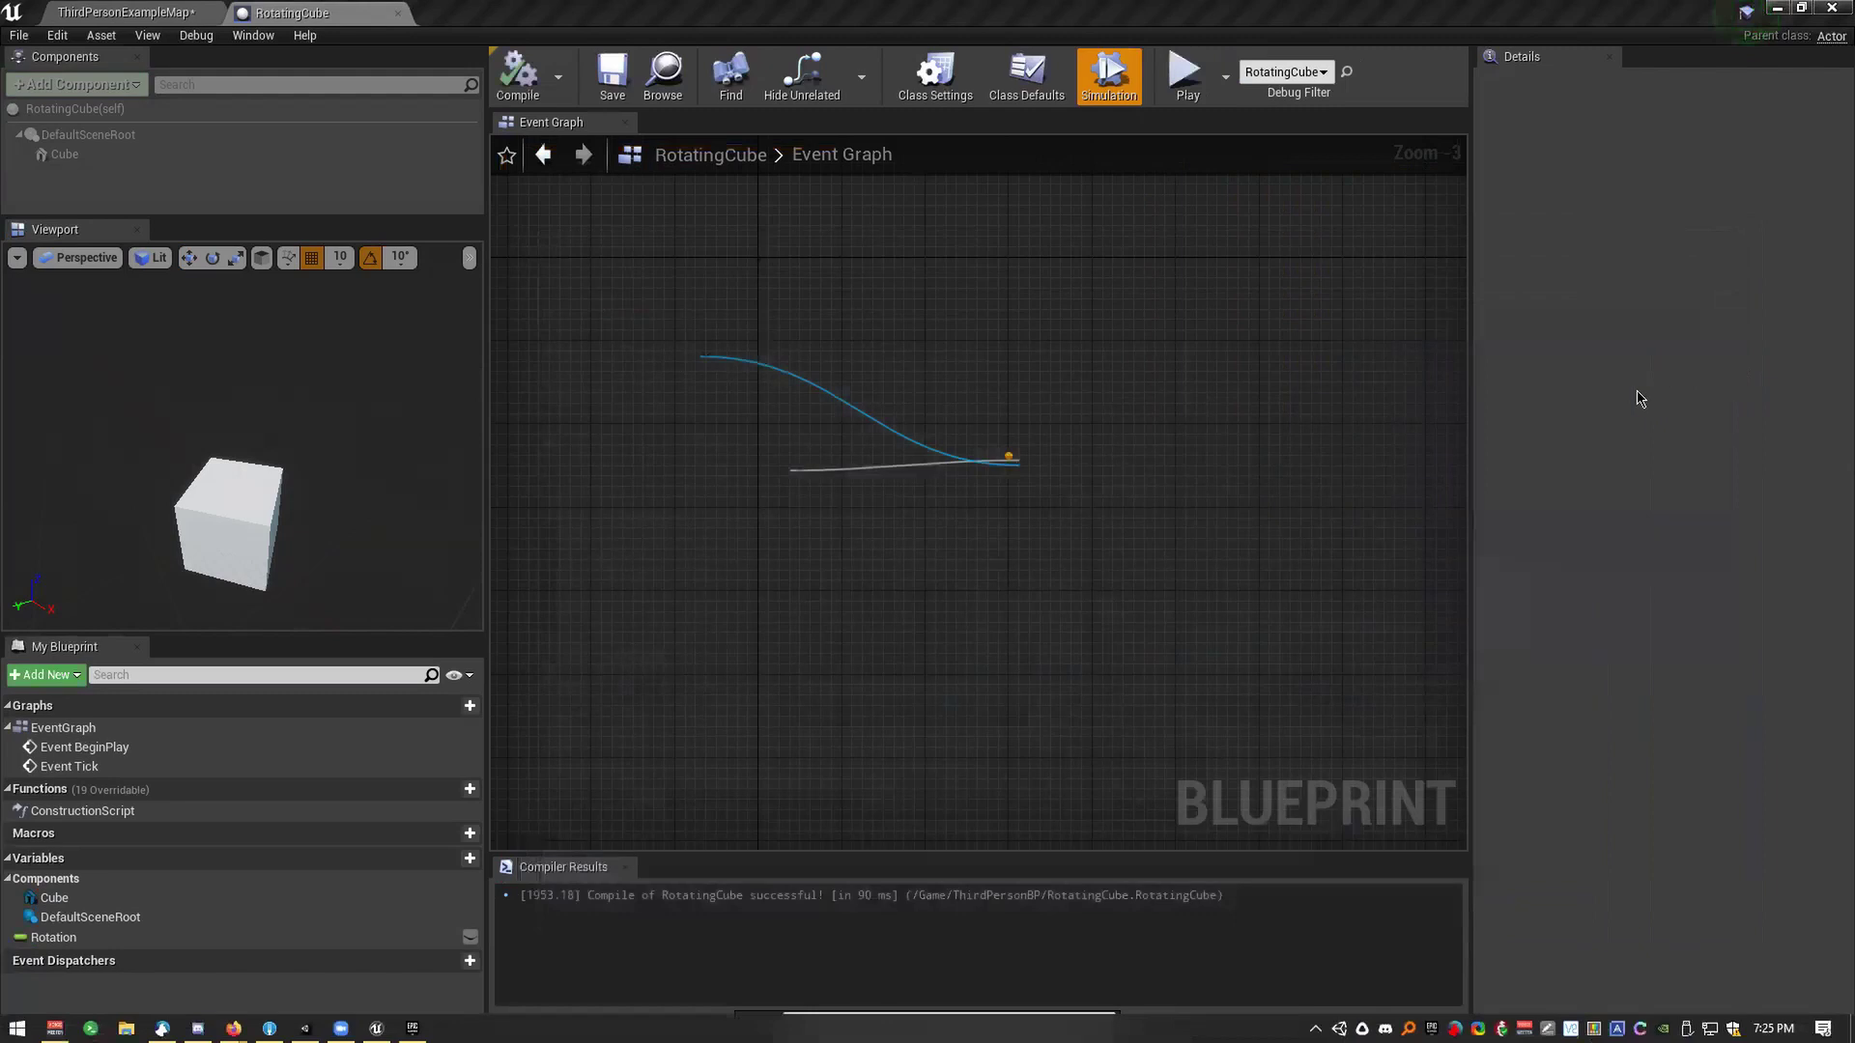
- Turn off the simulation in the RotatingCube Blueprint's viewport
right_click_drag(956, 419, 916, 438)
right_click_drag(1118, 417, 1043, 432)
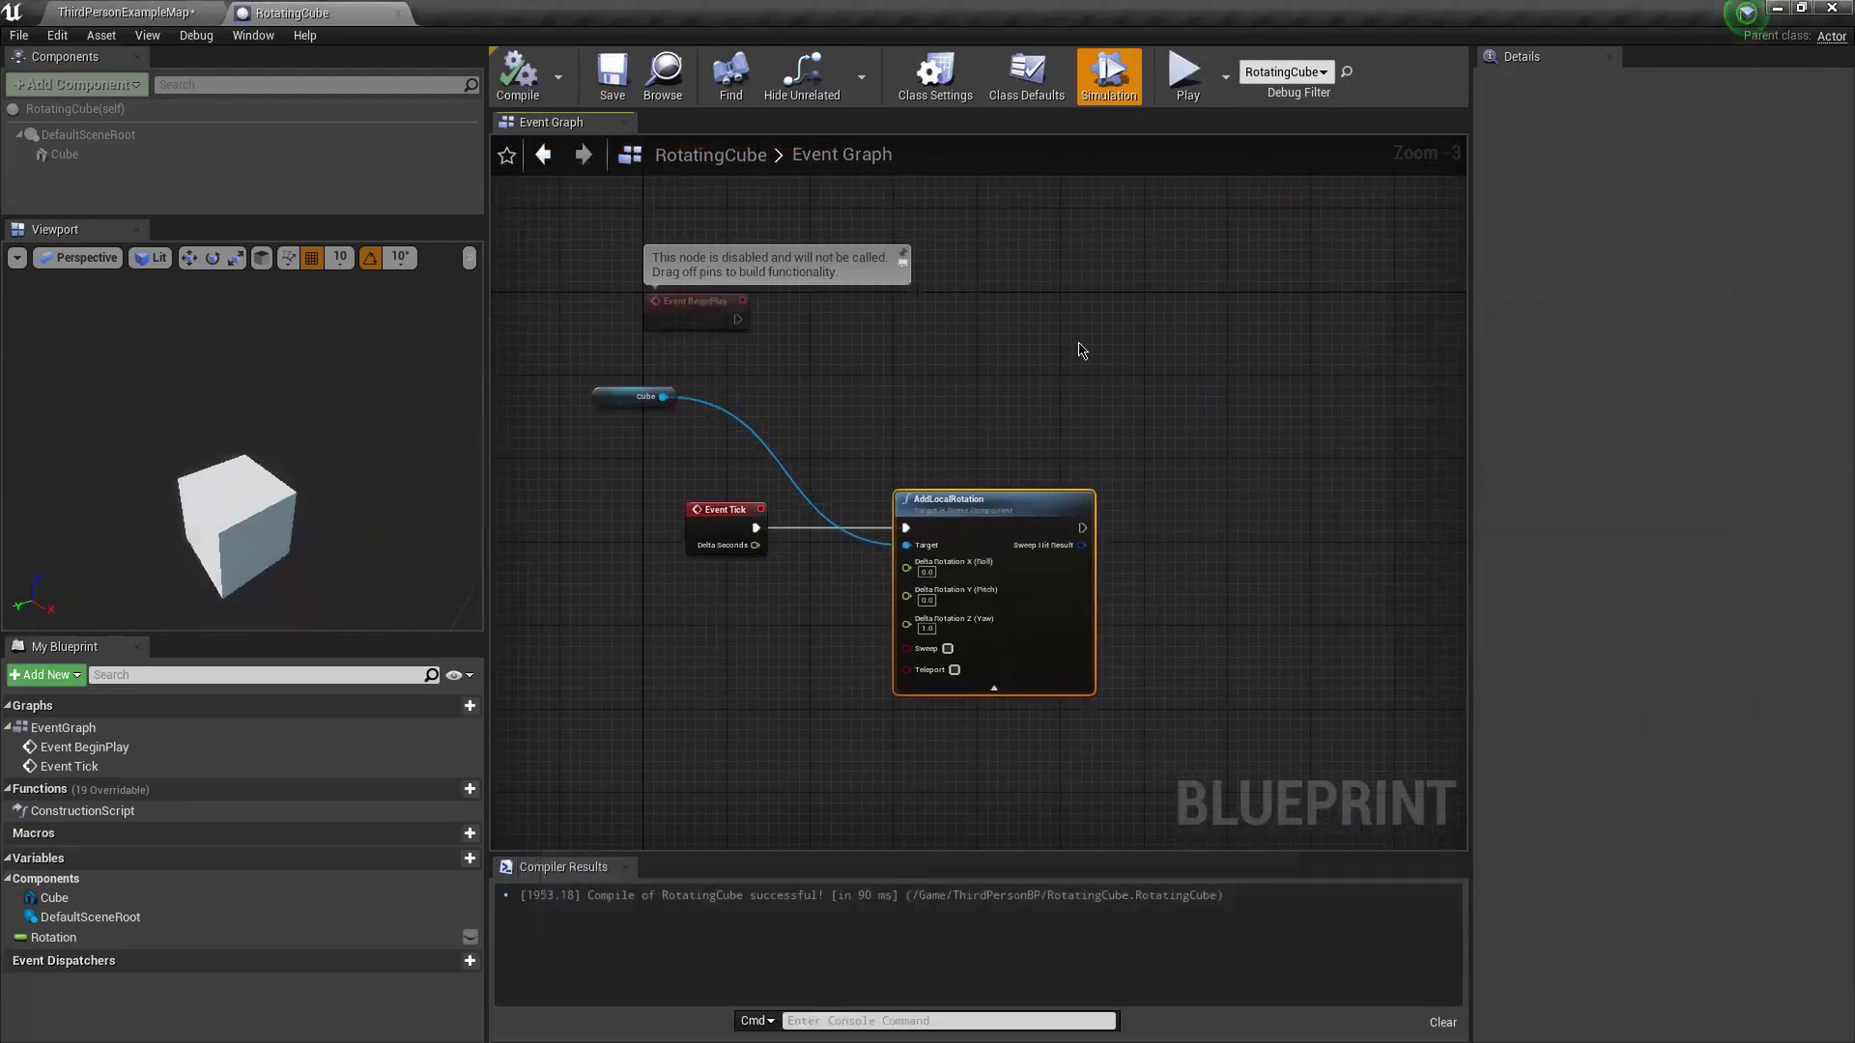
left_click(1121, 82)
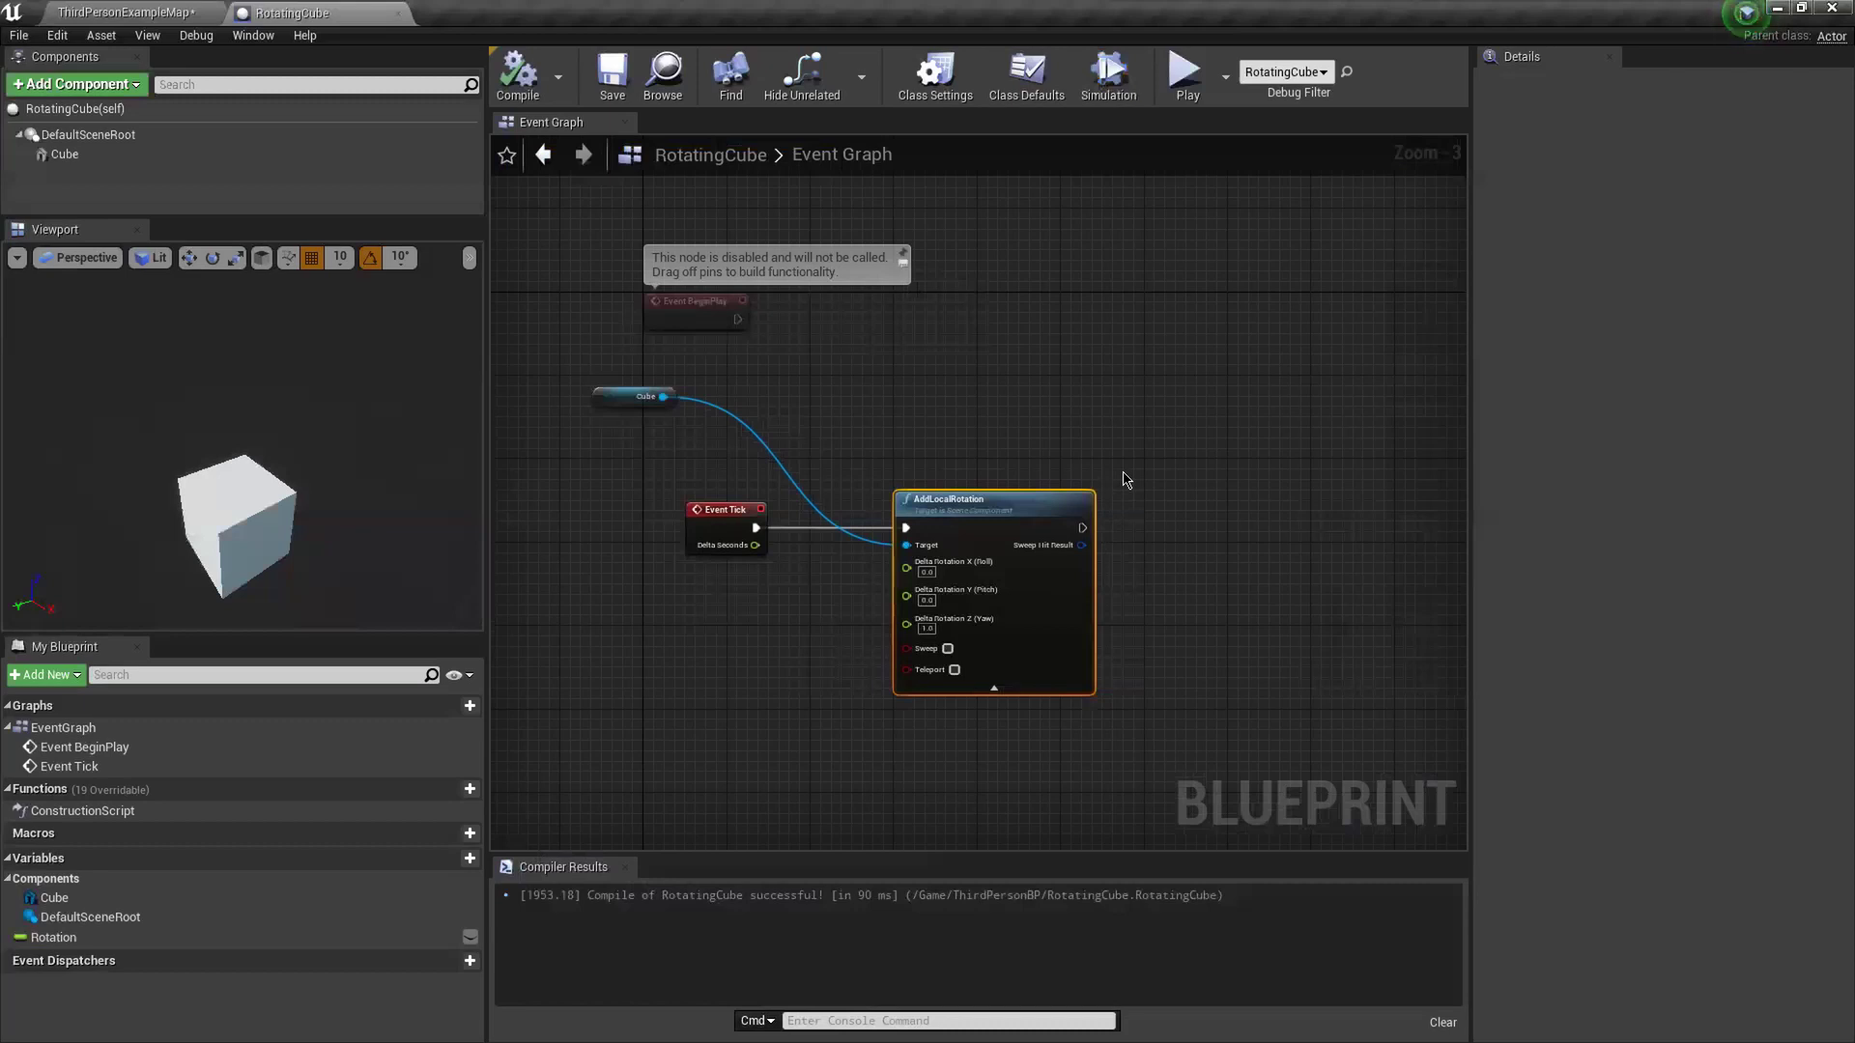
right_click_drag(322, 447, 331, 464)
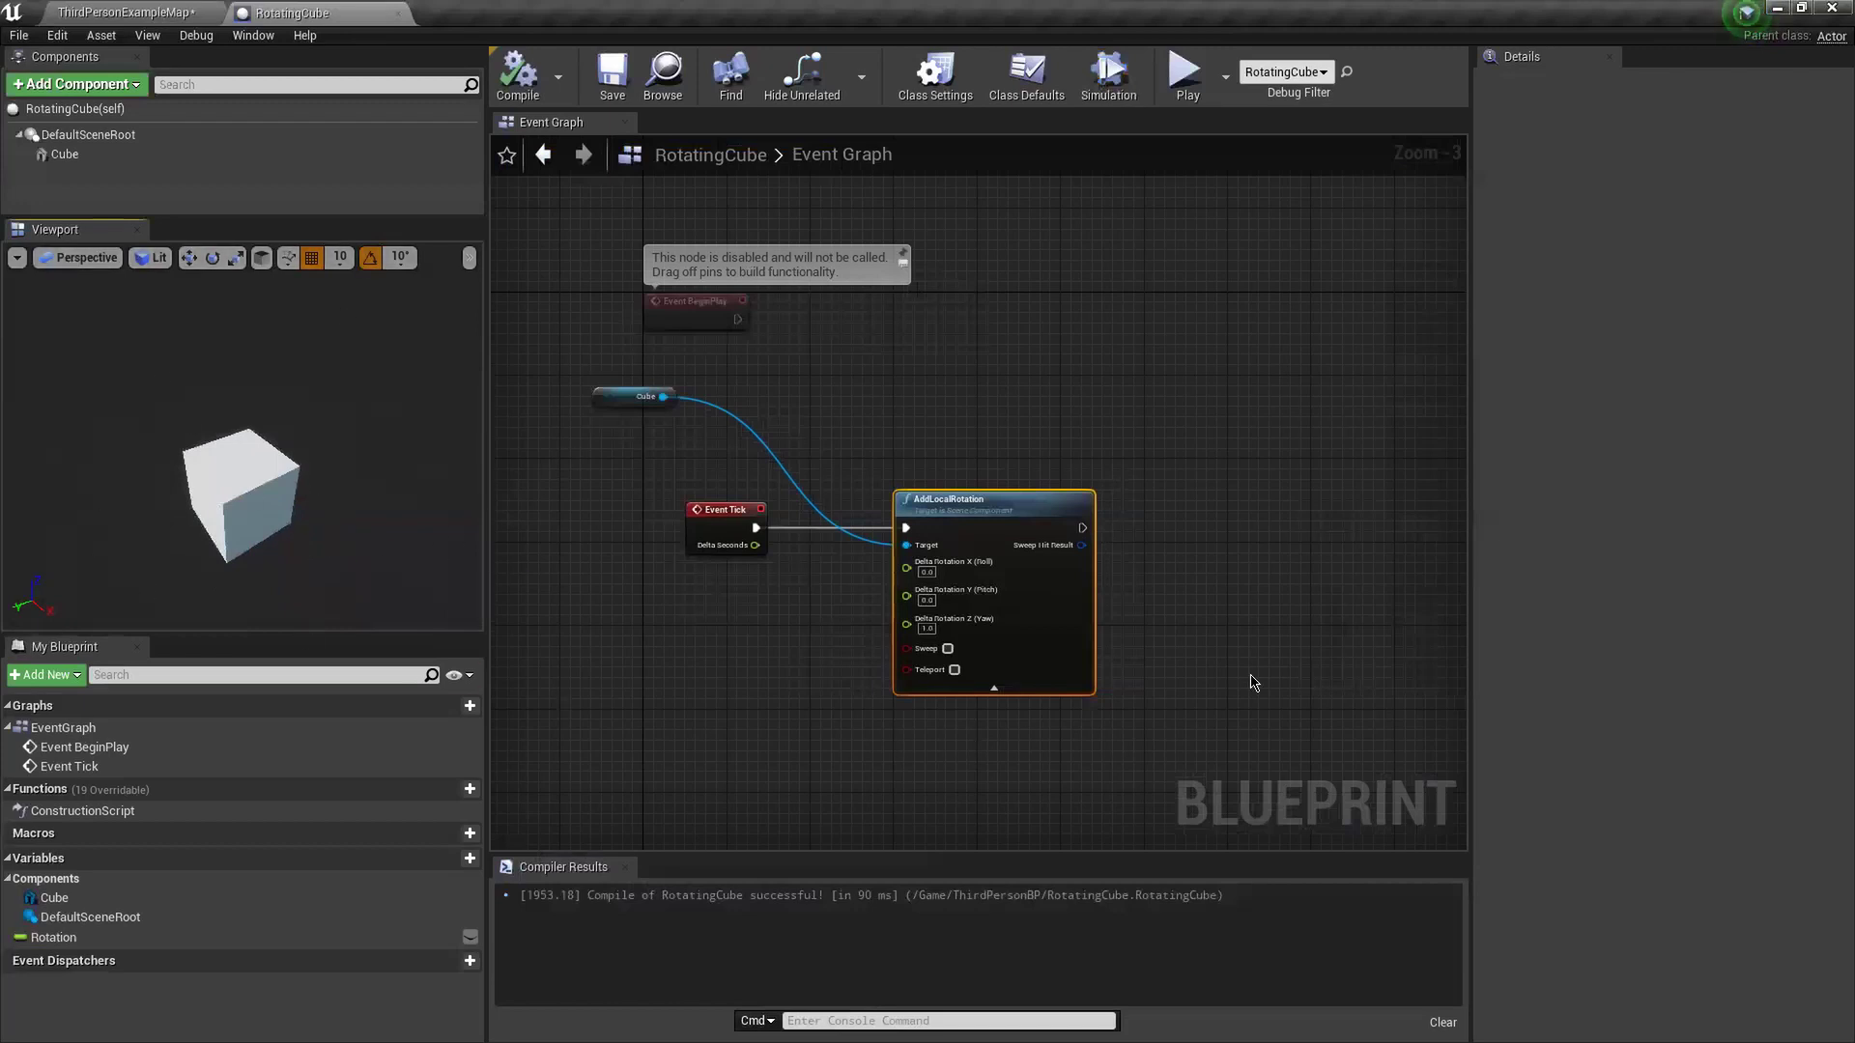
- Create a new Material with its default name in the ThirdPersonBP folder and open it for editing
left_click(189, 11)
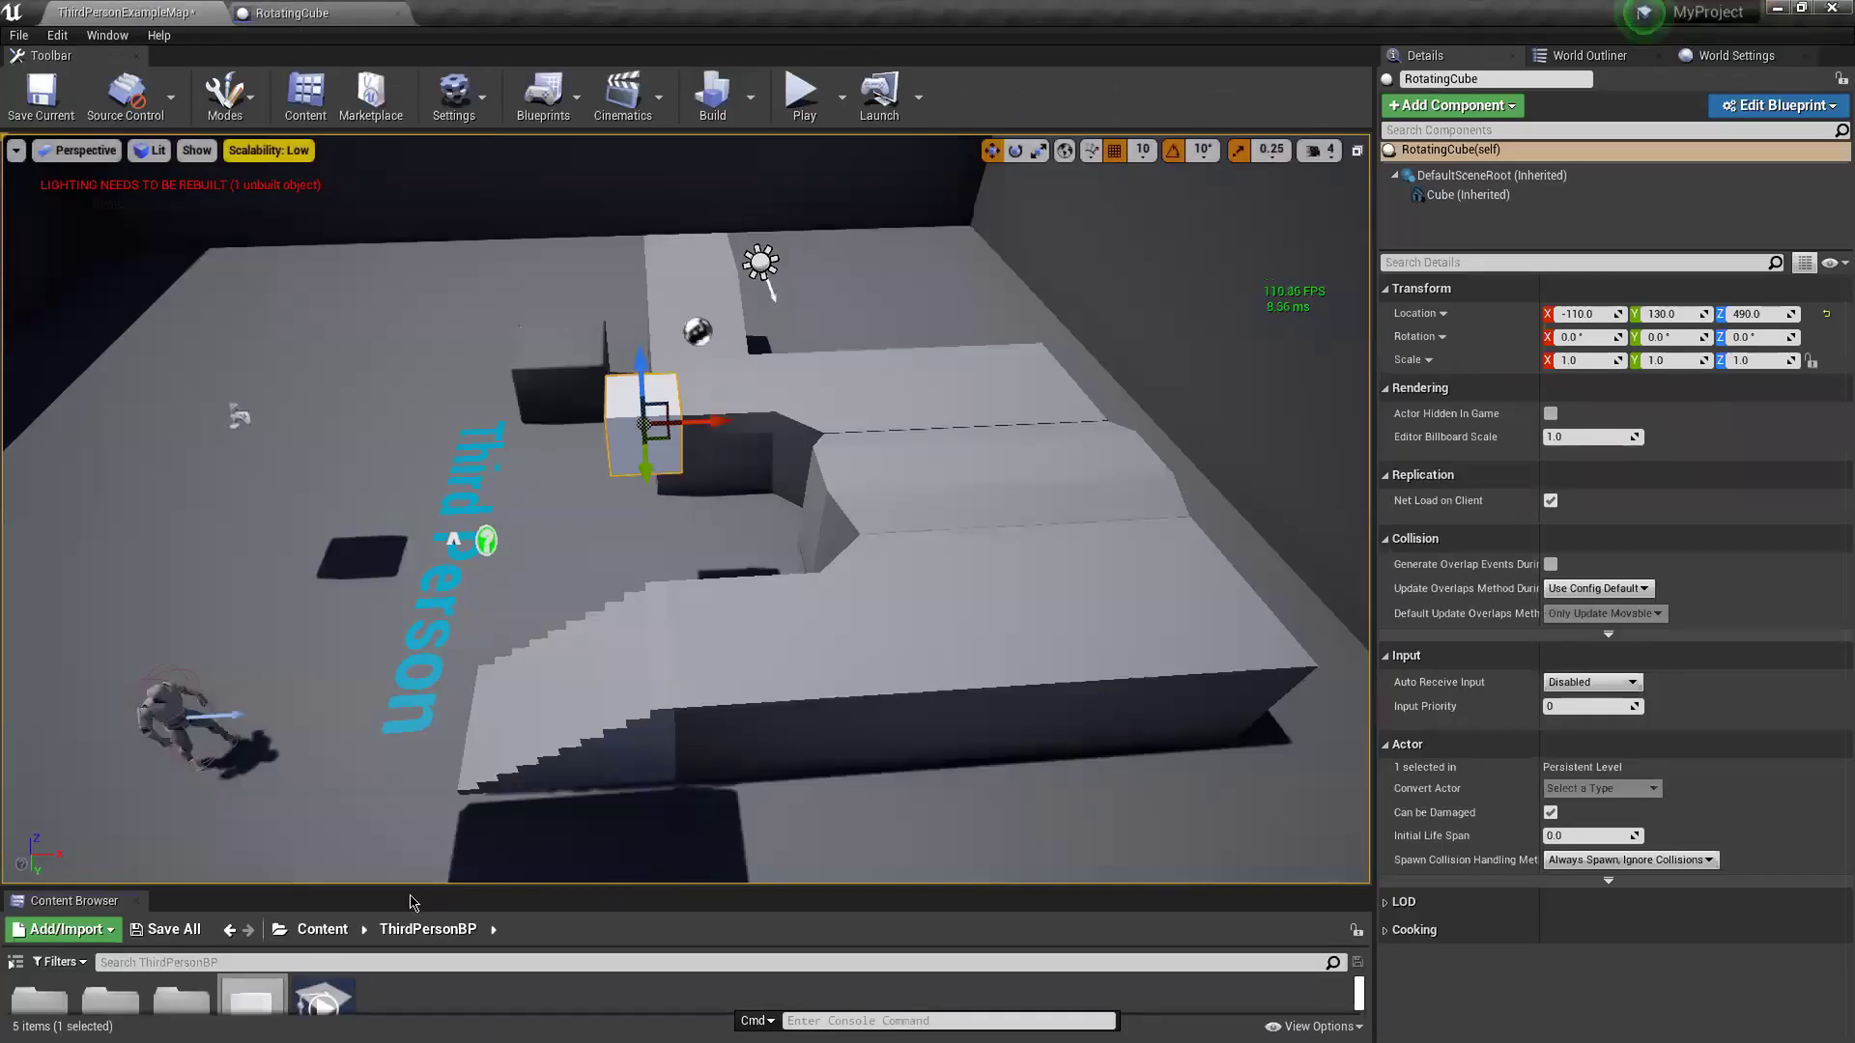
left_click_drag(416, 761, 417, 562)
right_click(423, 762)
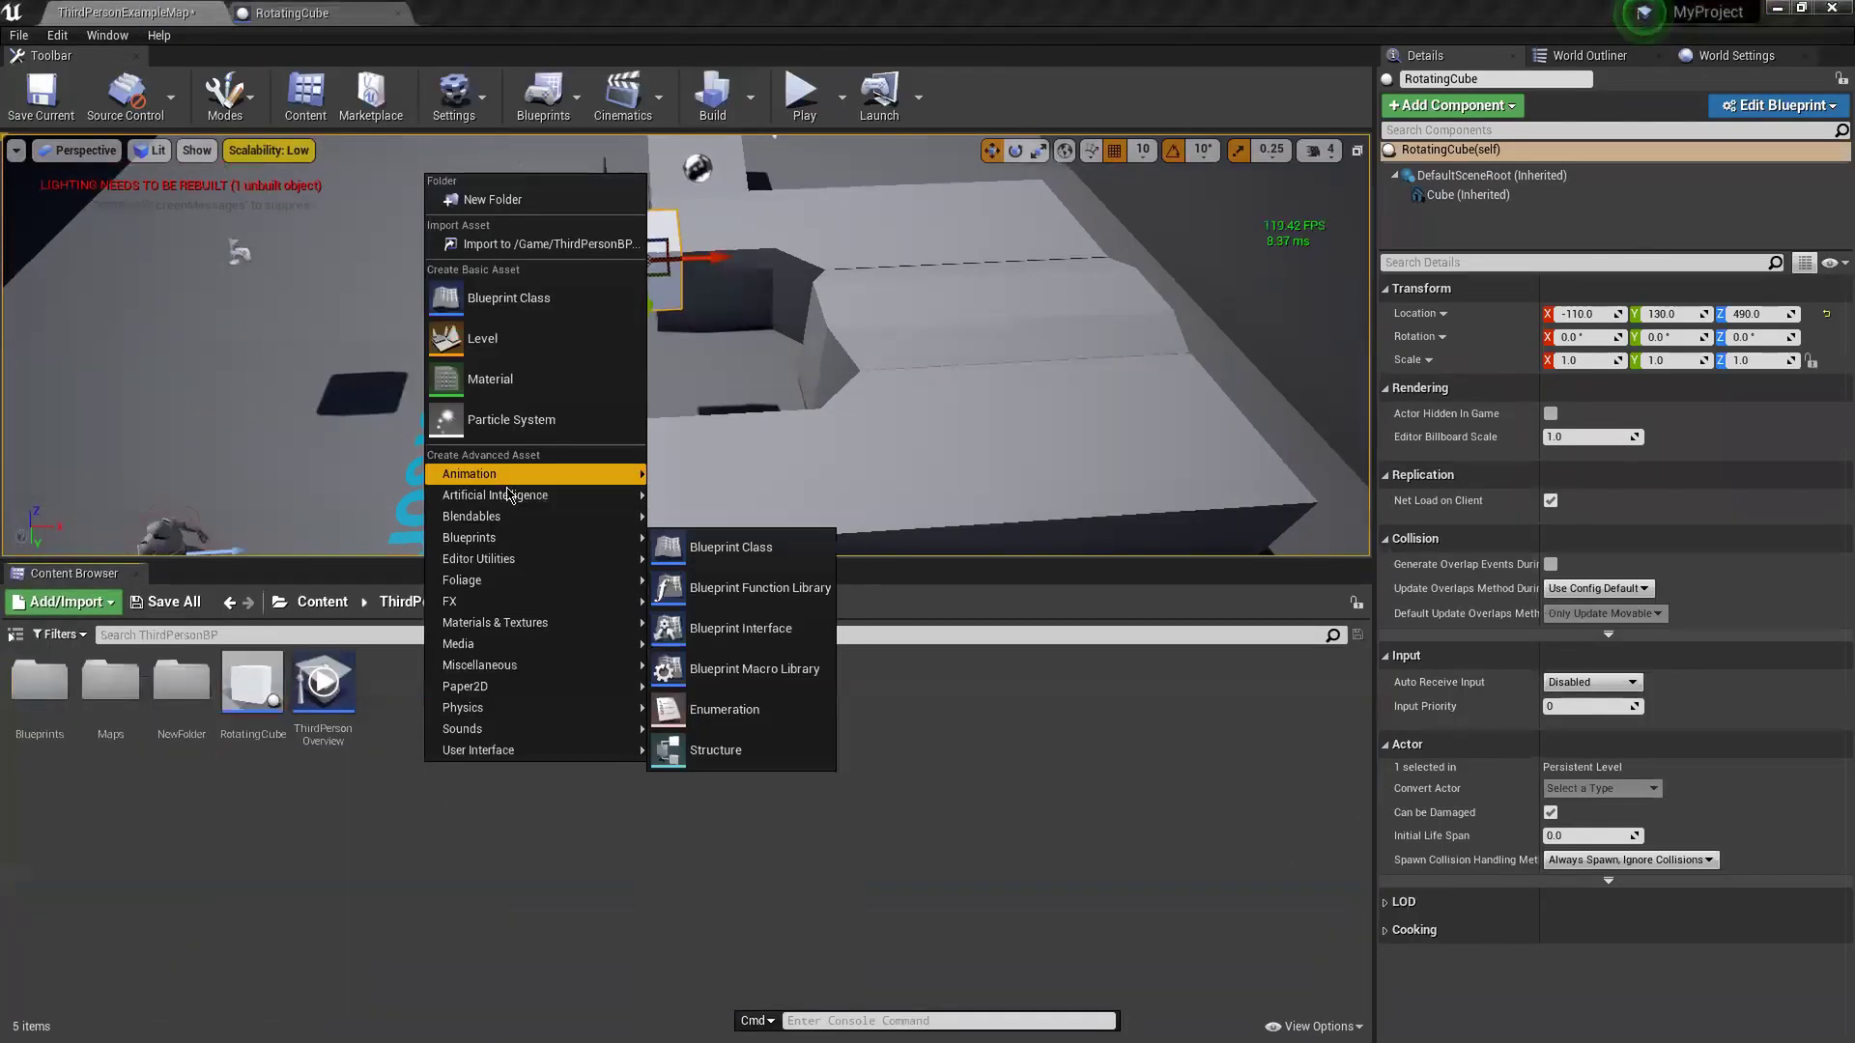
left_click(488, 382)
key("Return")
double_click(252, 684)
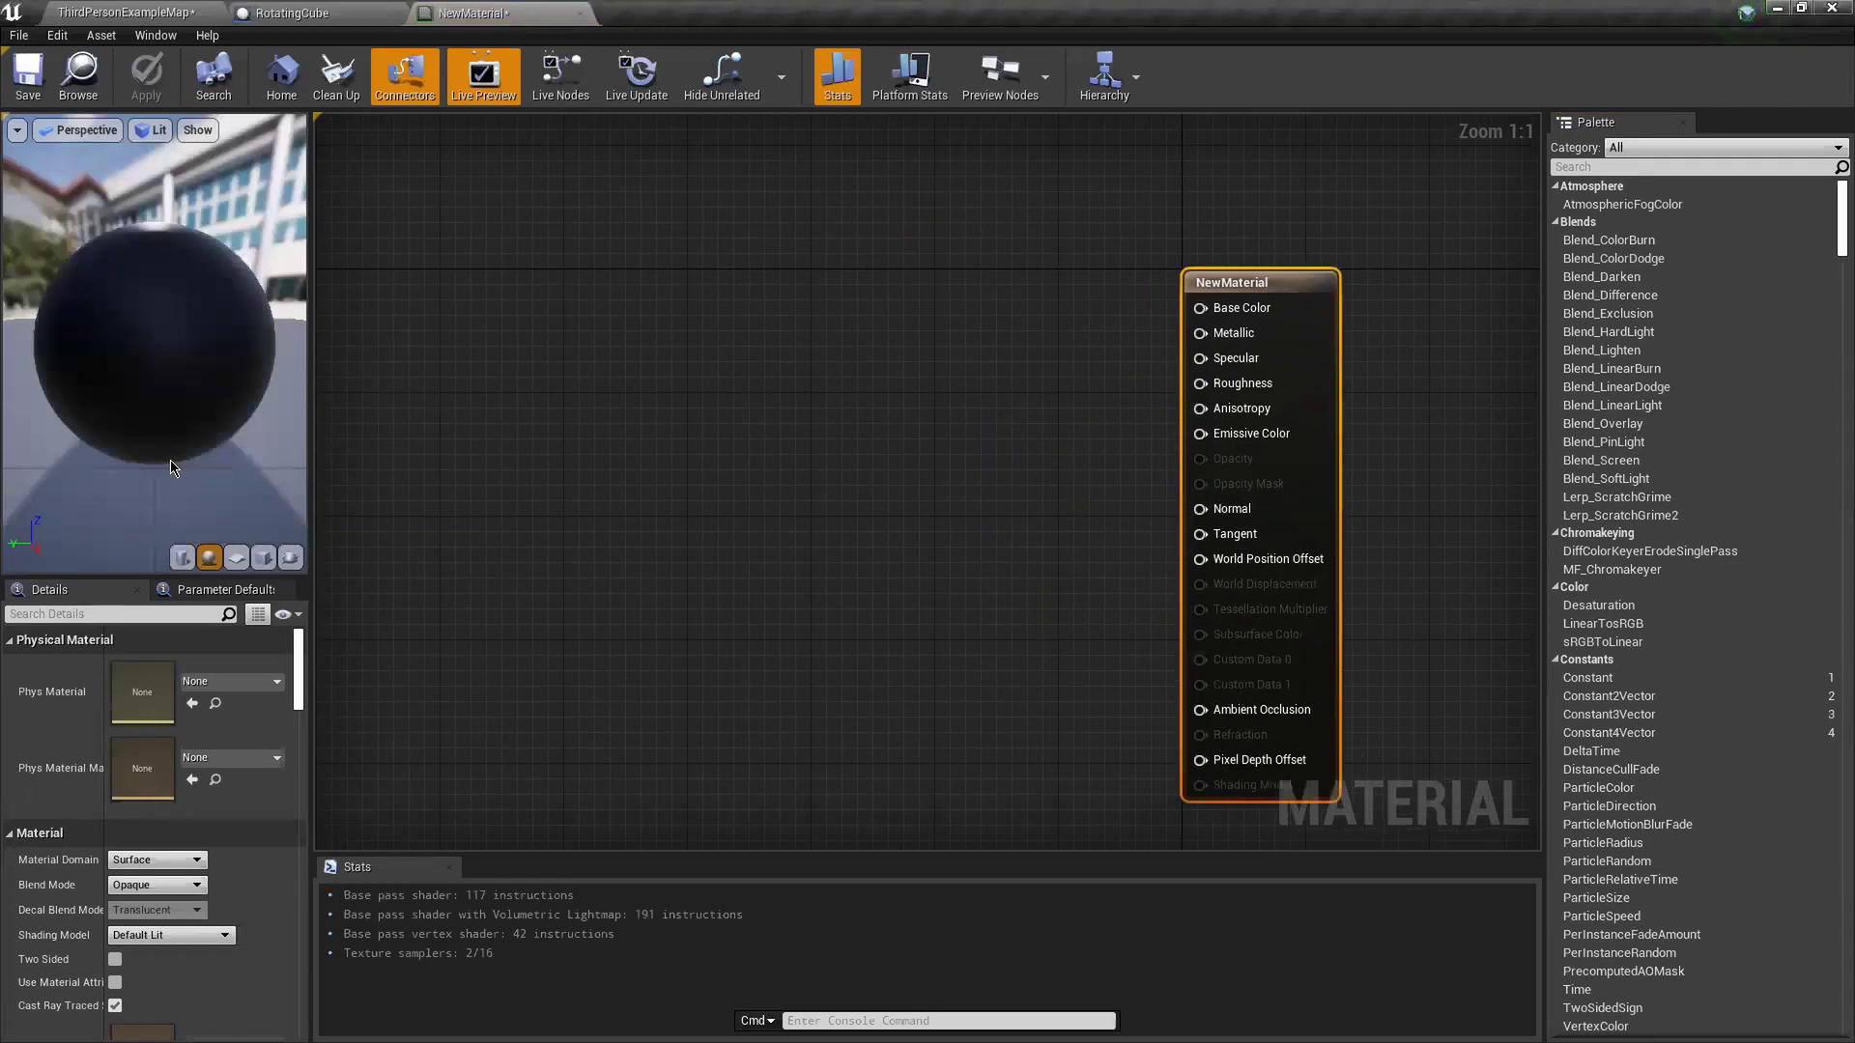
- Assign NewMaterial to the Cube component's Element 0 material in the RotatingCube Blueprint and return to the NewMaterial graph
left_click(350, 12)
left_click(445, 13)
left_click(327, 13)
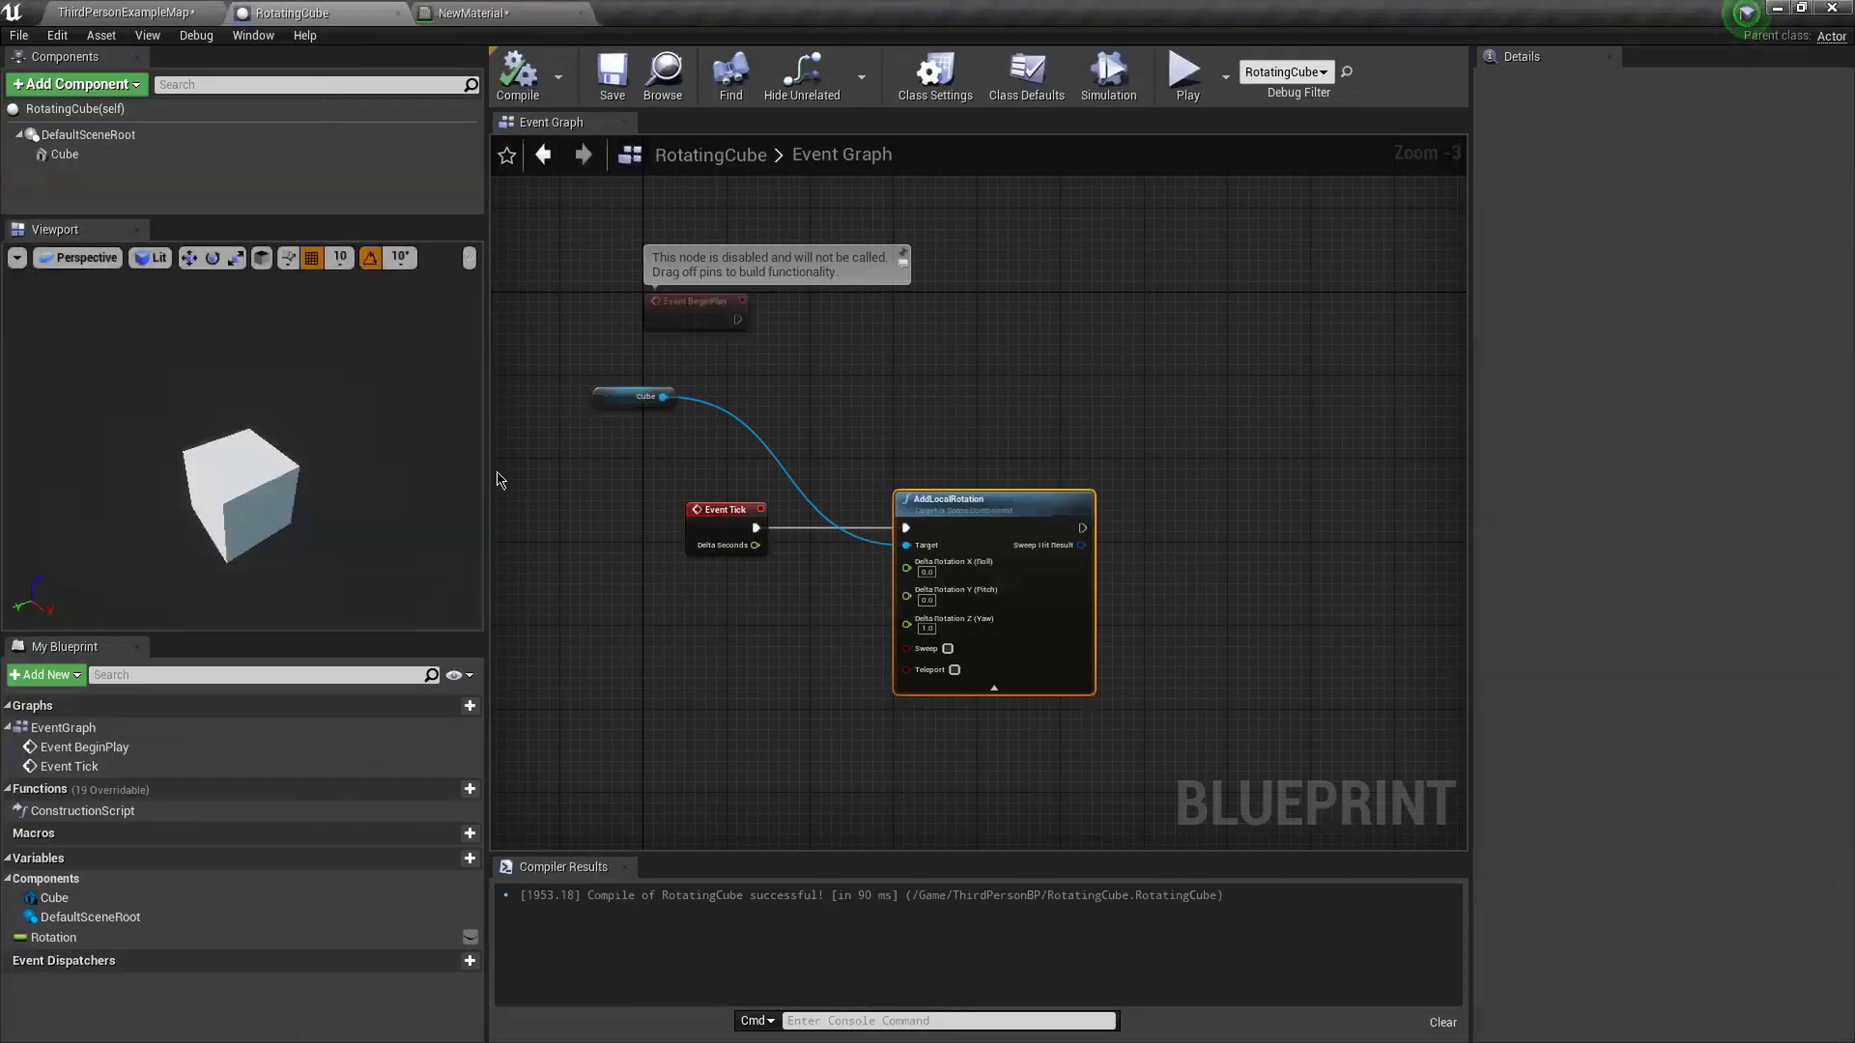
left_click(232, 497)
left_click(1754, 591)
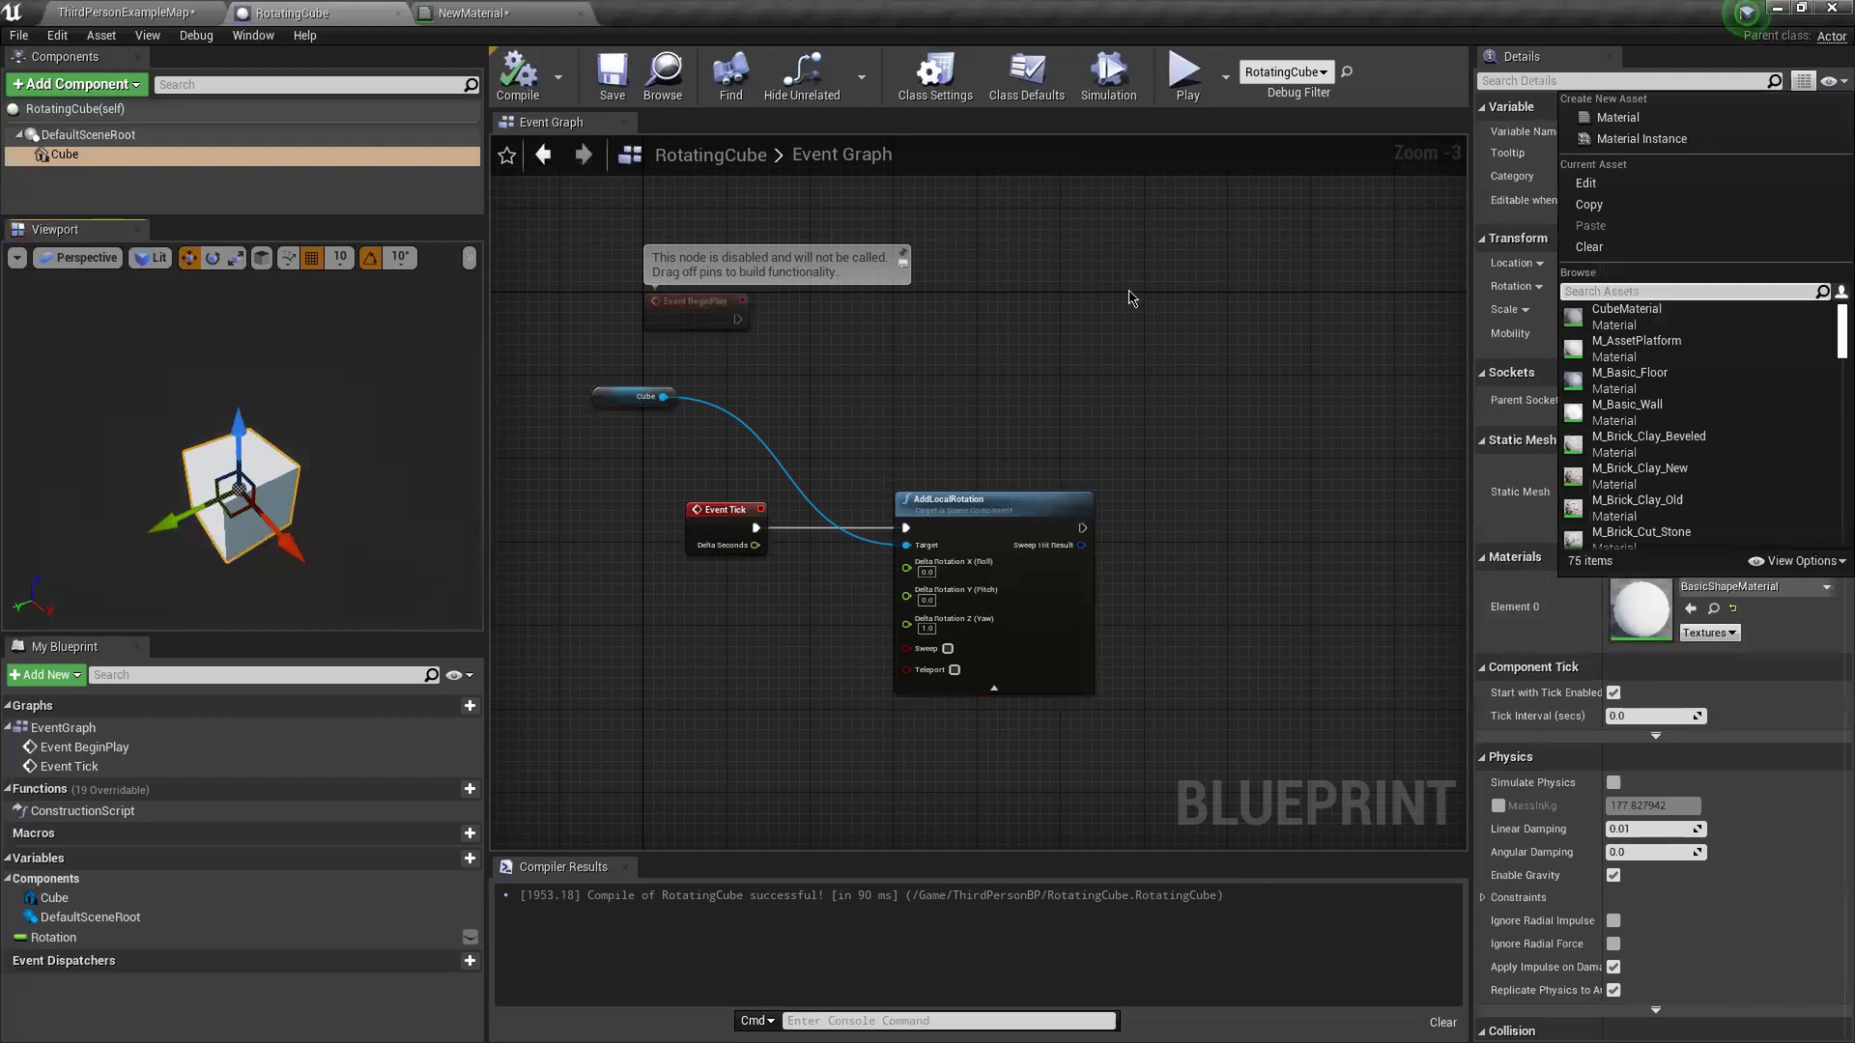
key("Return")
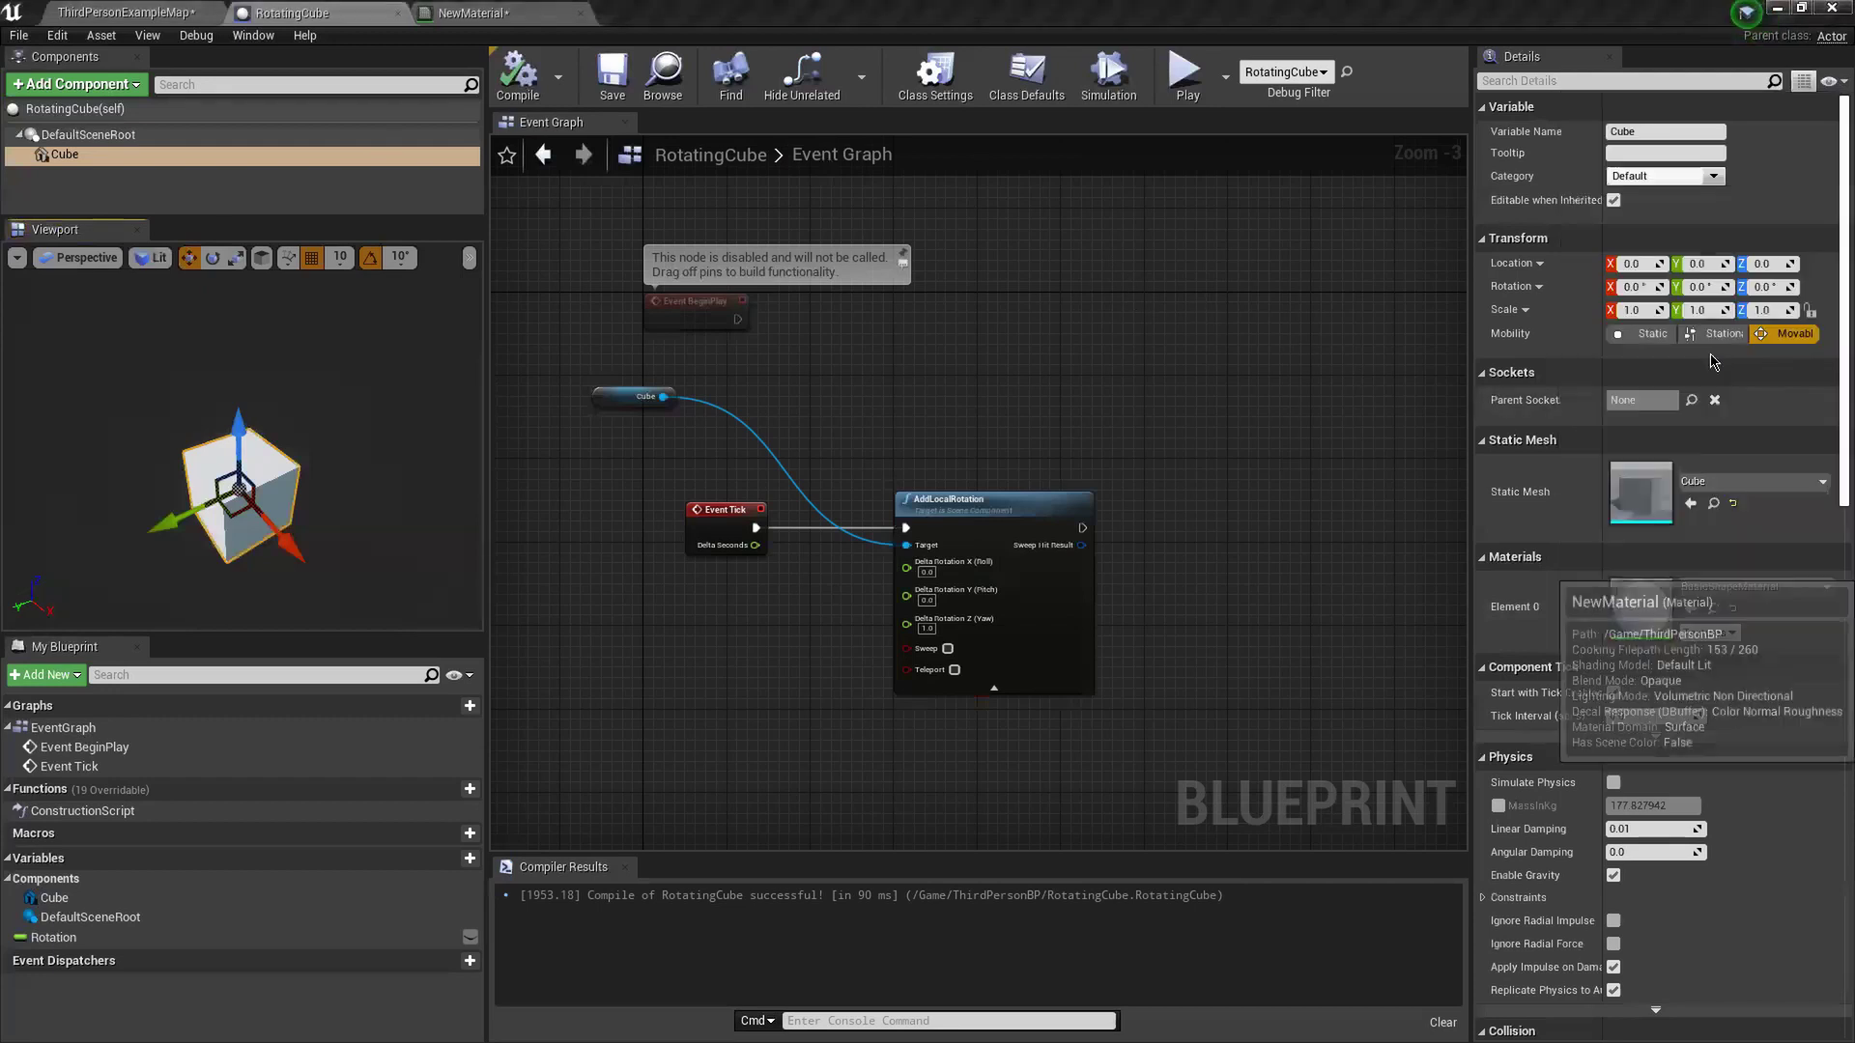
left_click(504, 14)
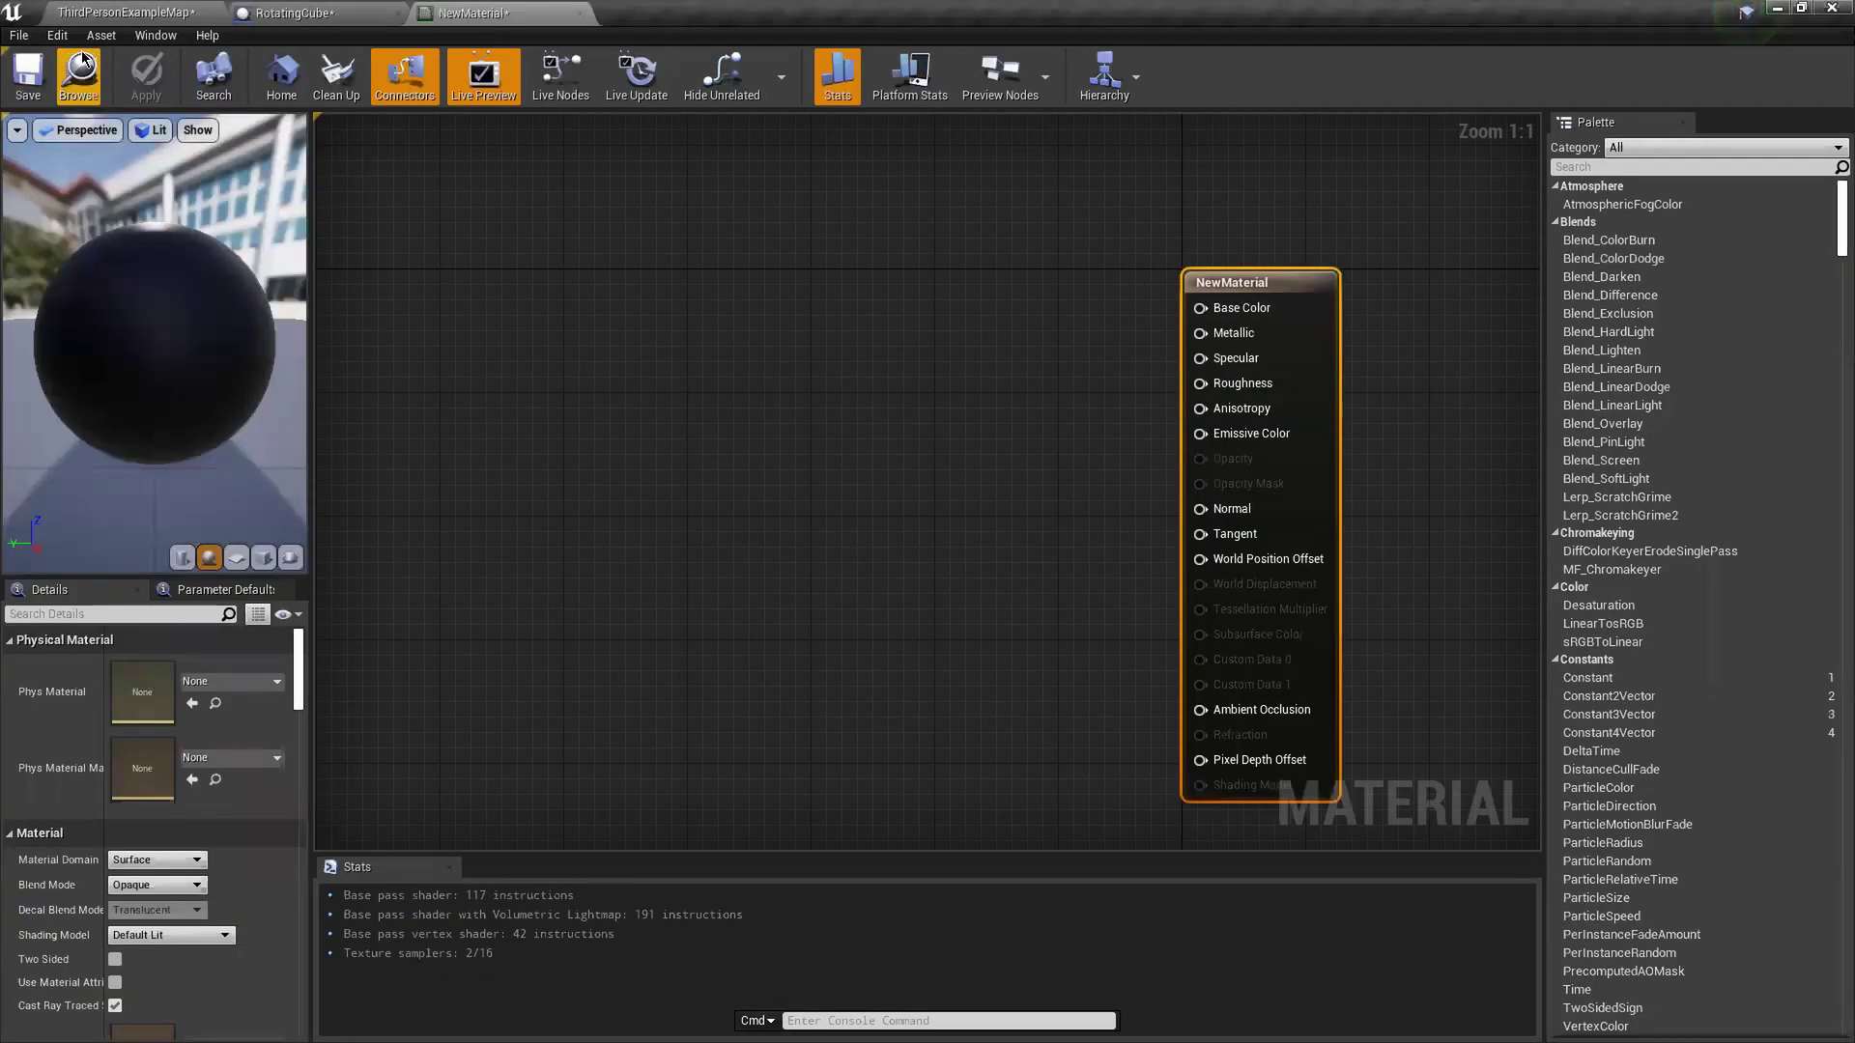
- Return to the ThirdPersonExampleMap level, select the sky sphere and enlarge the component list above its details
left_click(373, 6)
left_click(126, 13)
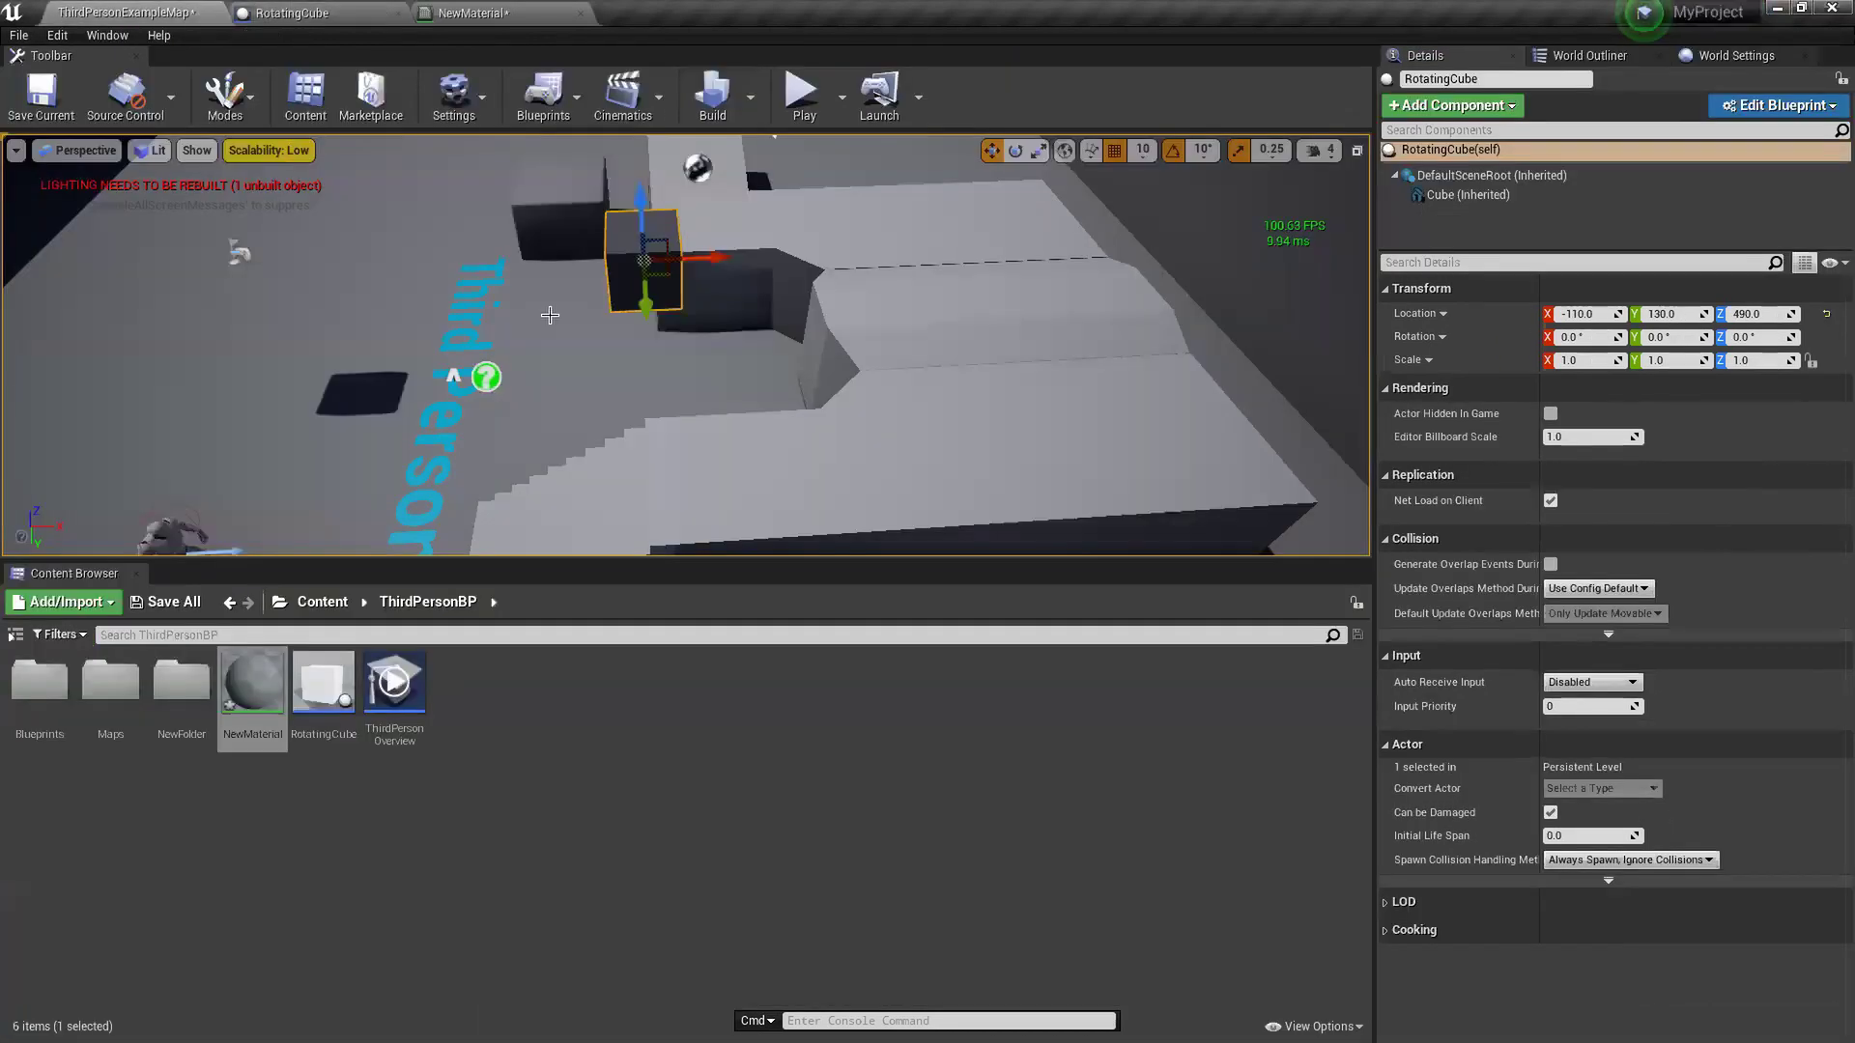
right_click_drag(676, 345, 864, 418)
left_click(832, 290)
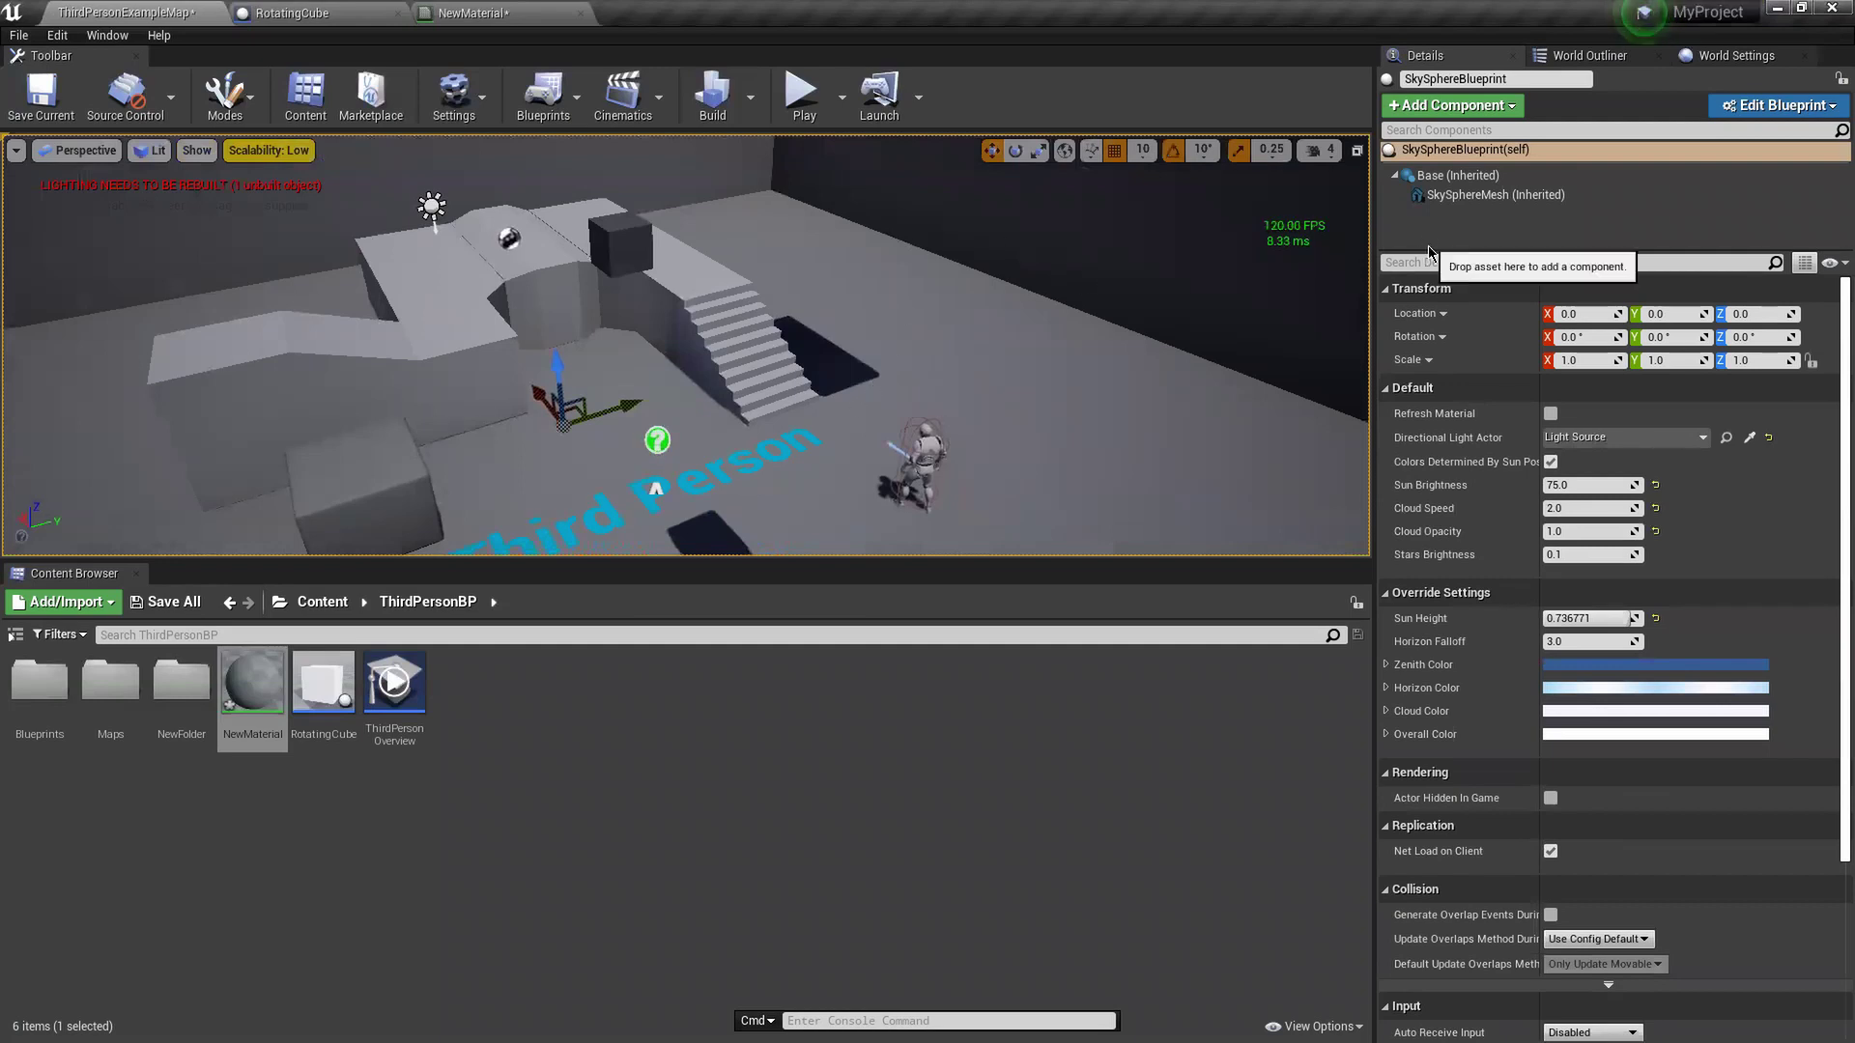
left_click_drag(1424, 253, 1424, 549)
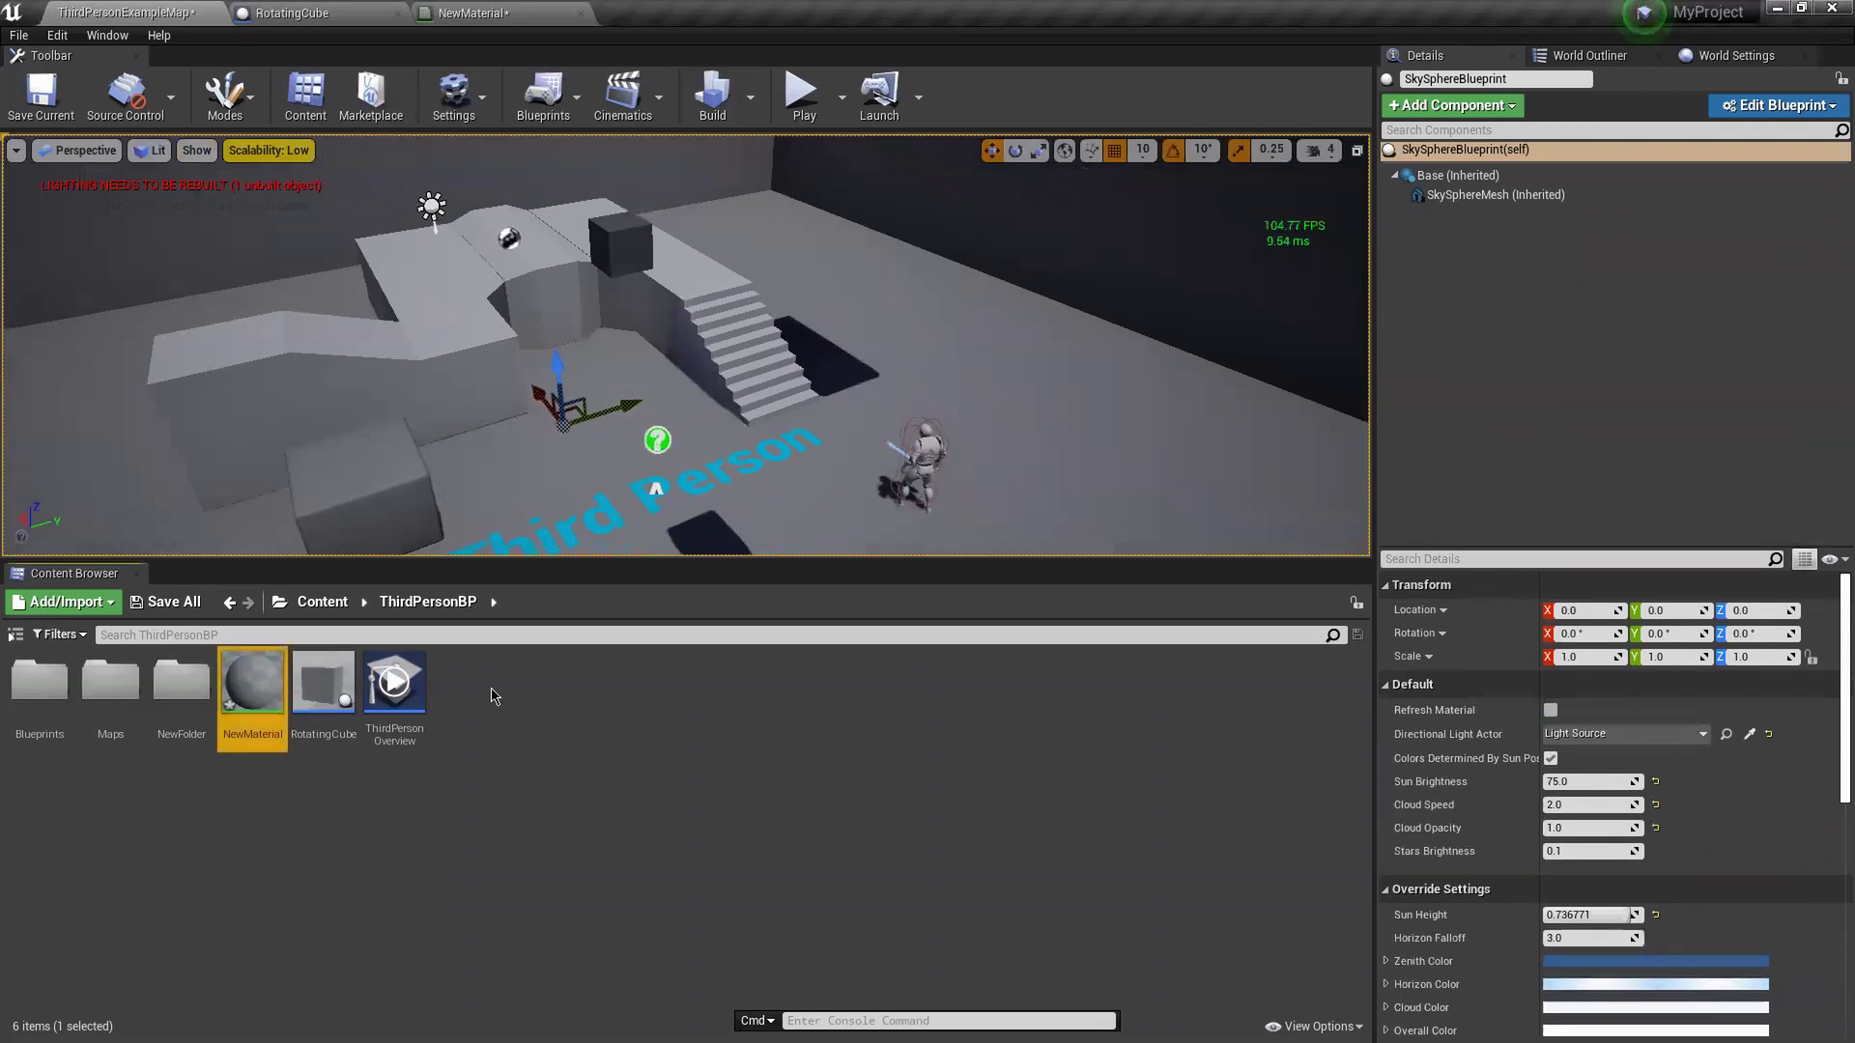
- Look at the User Interface asset types that can be created in the ThirdPersonBP folder, without creating one
right_click(479, 728)
mouse_move(614, 673)
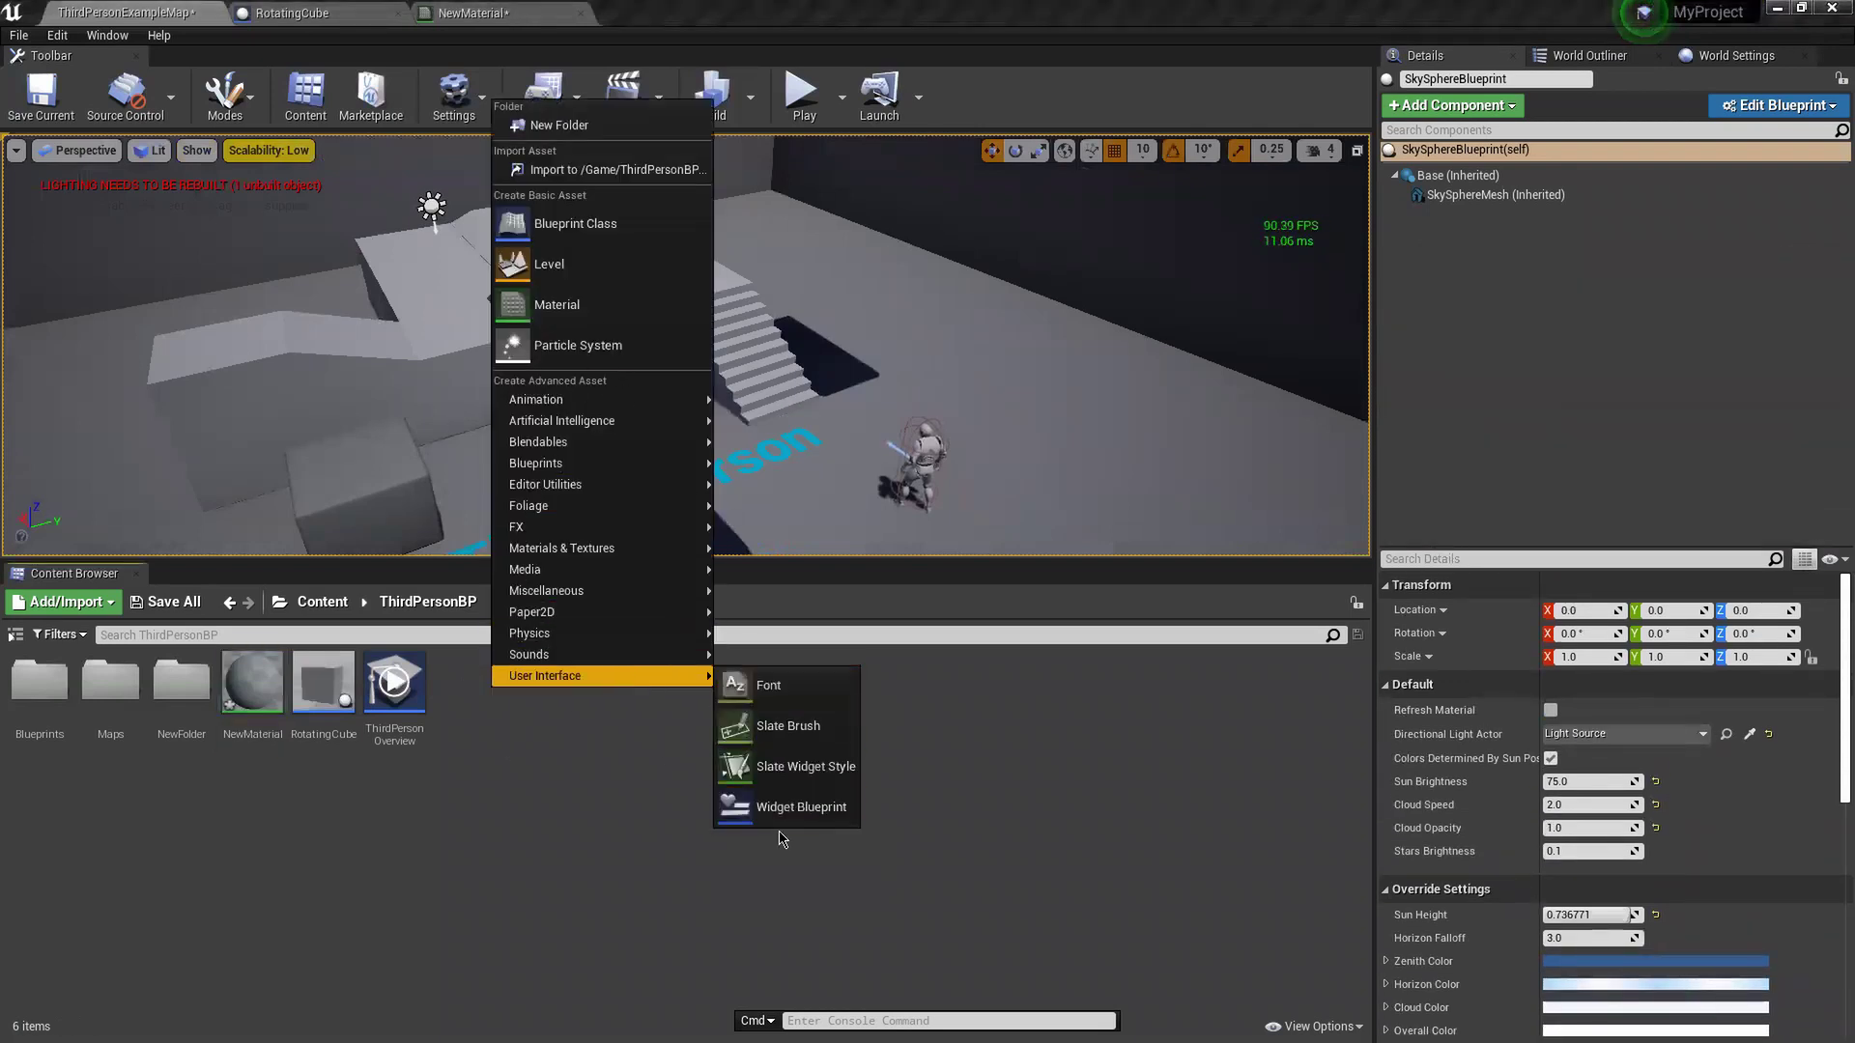
left_click(576, 817)
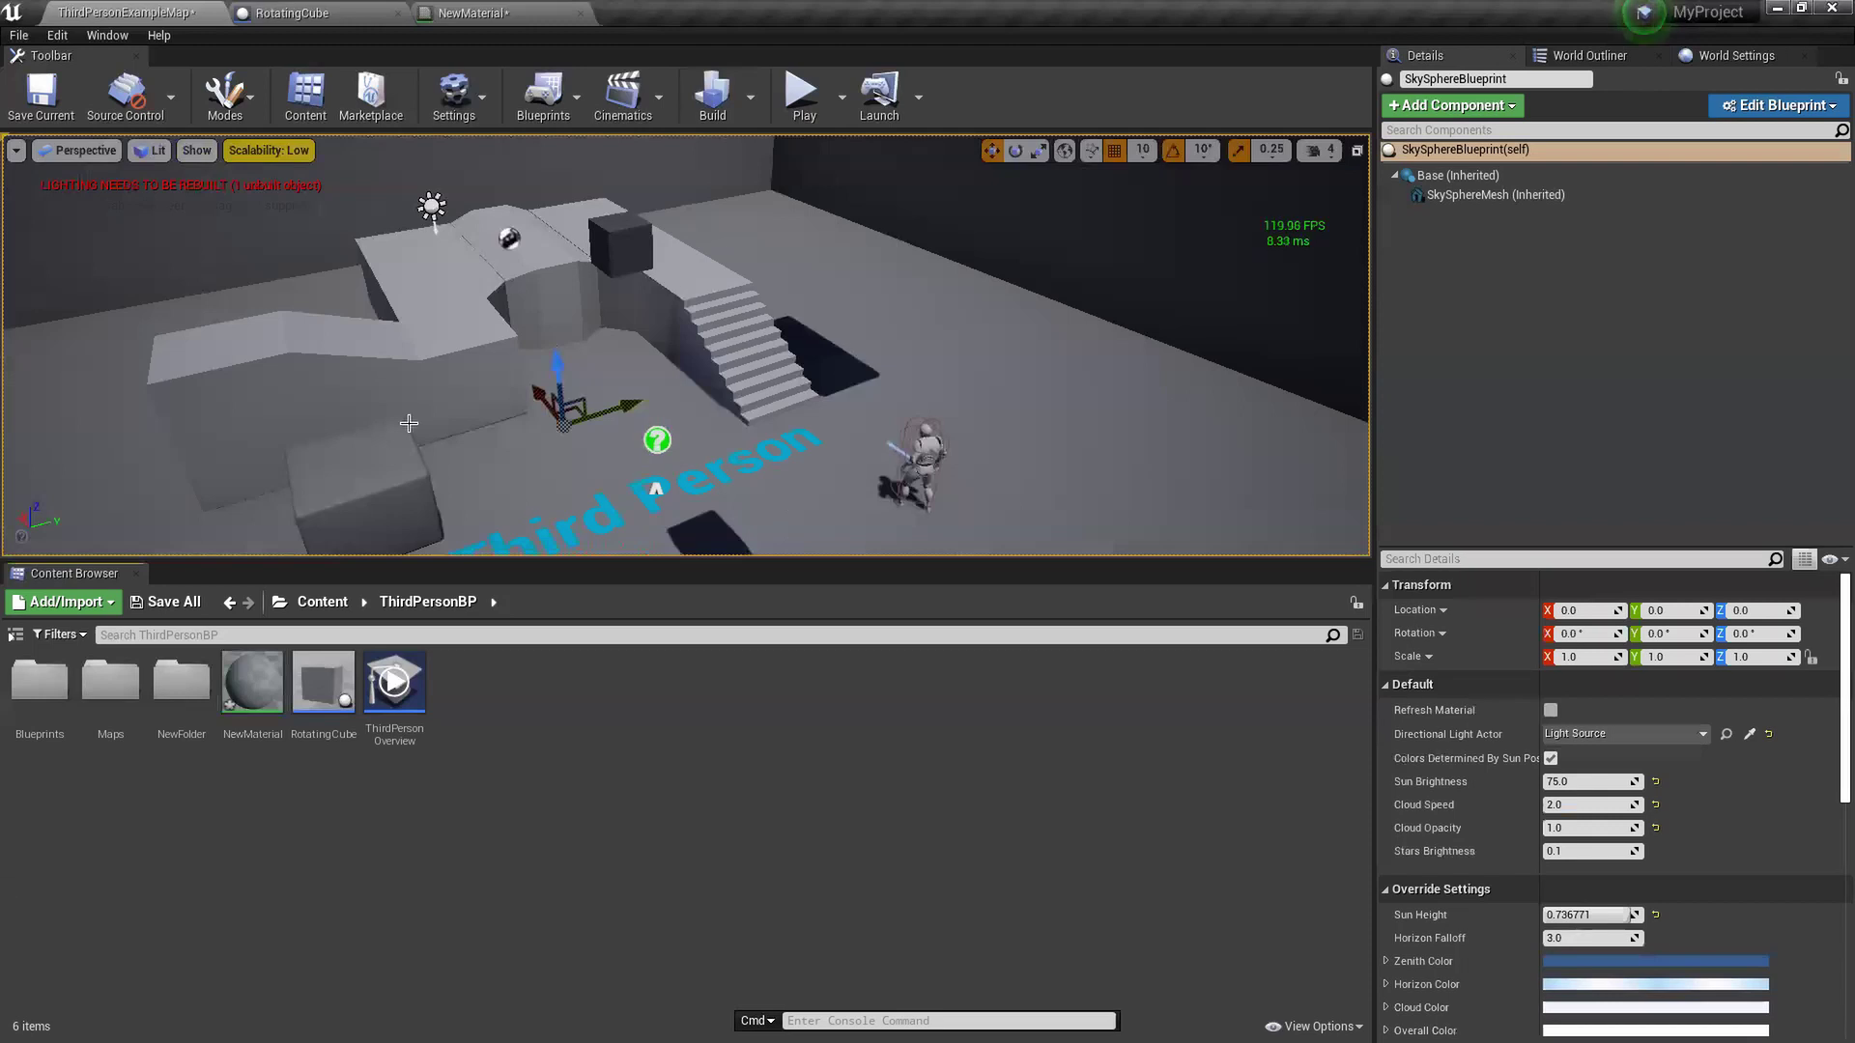
right_click_drag(832, 418, 804, 451)
scroll(832, 418, "up", 4)
right_click_drag(911, 416, 1000, 338)
scroll(913, 425, "up", 5)
scroll(913, 427, "down", 4)
right_click_drag(913, 427, 855, 512)
scroll(927, 386, "down", 5)
mouse_move(930, 367)
right_mouse_down()
mouse_move(969, 364)
mouse_move(948, 377)
mouse_move(917, 351)
right_mouse_up()
scroll(965, 378, "up", 4)
scroll(948, 377, "down", 4)
scroll(951, 354, "up", 4)
scroll(917, 352, "down", 6)
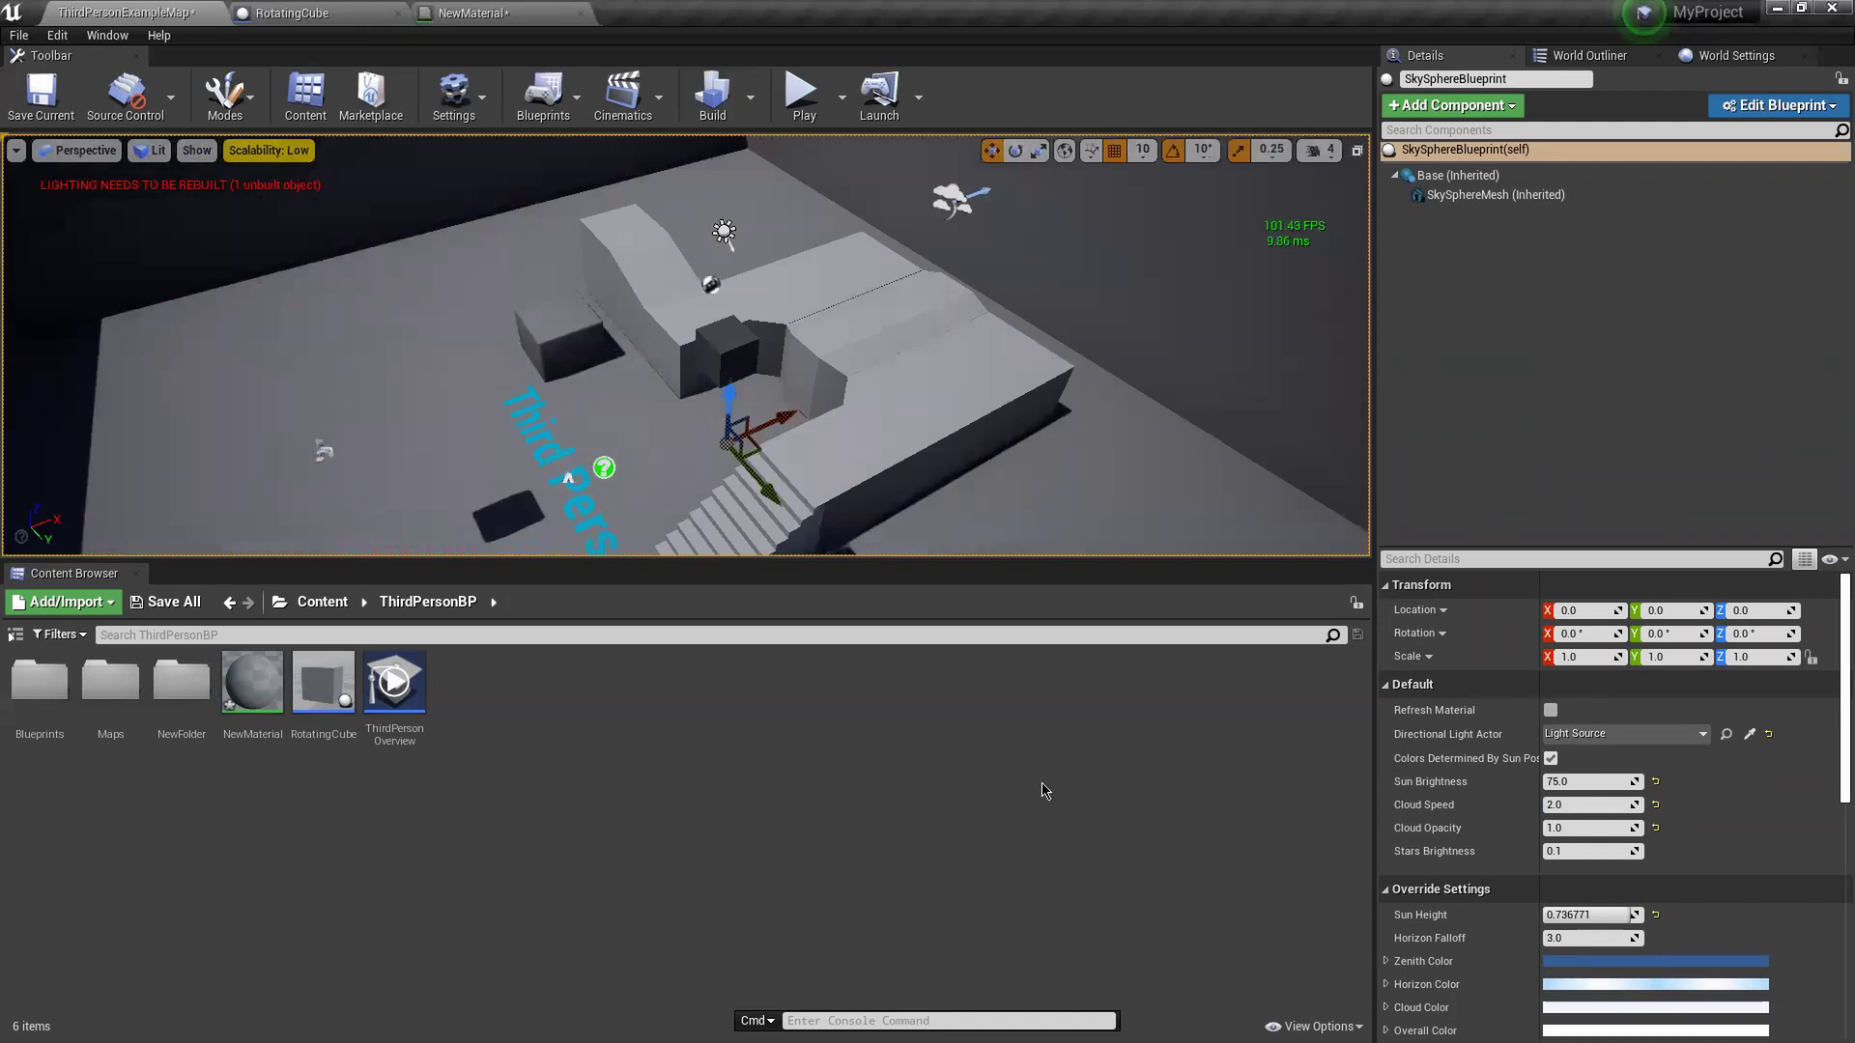
key("super")
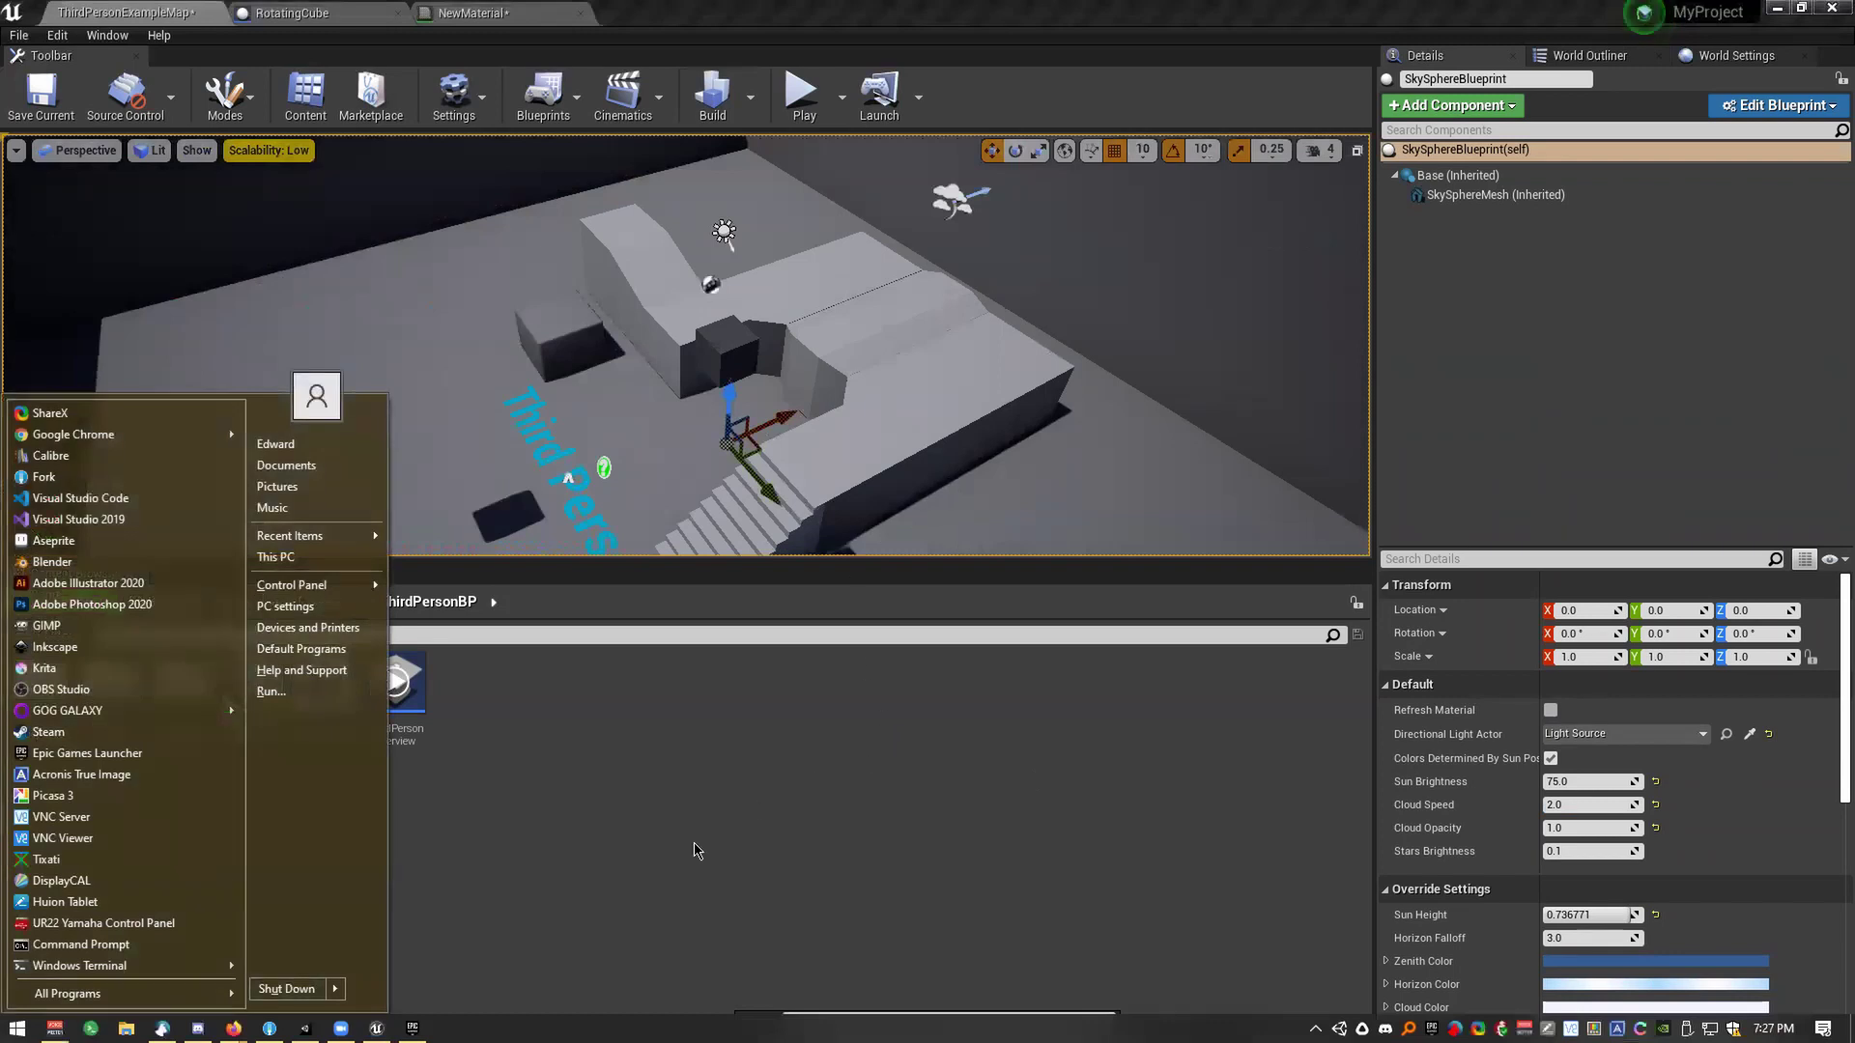
key("Escape")
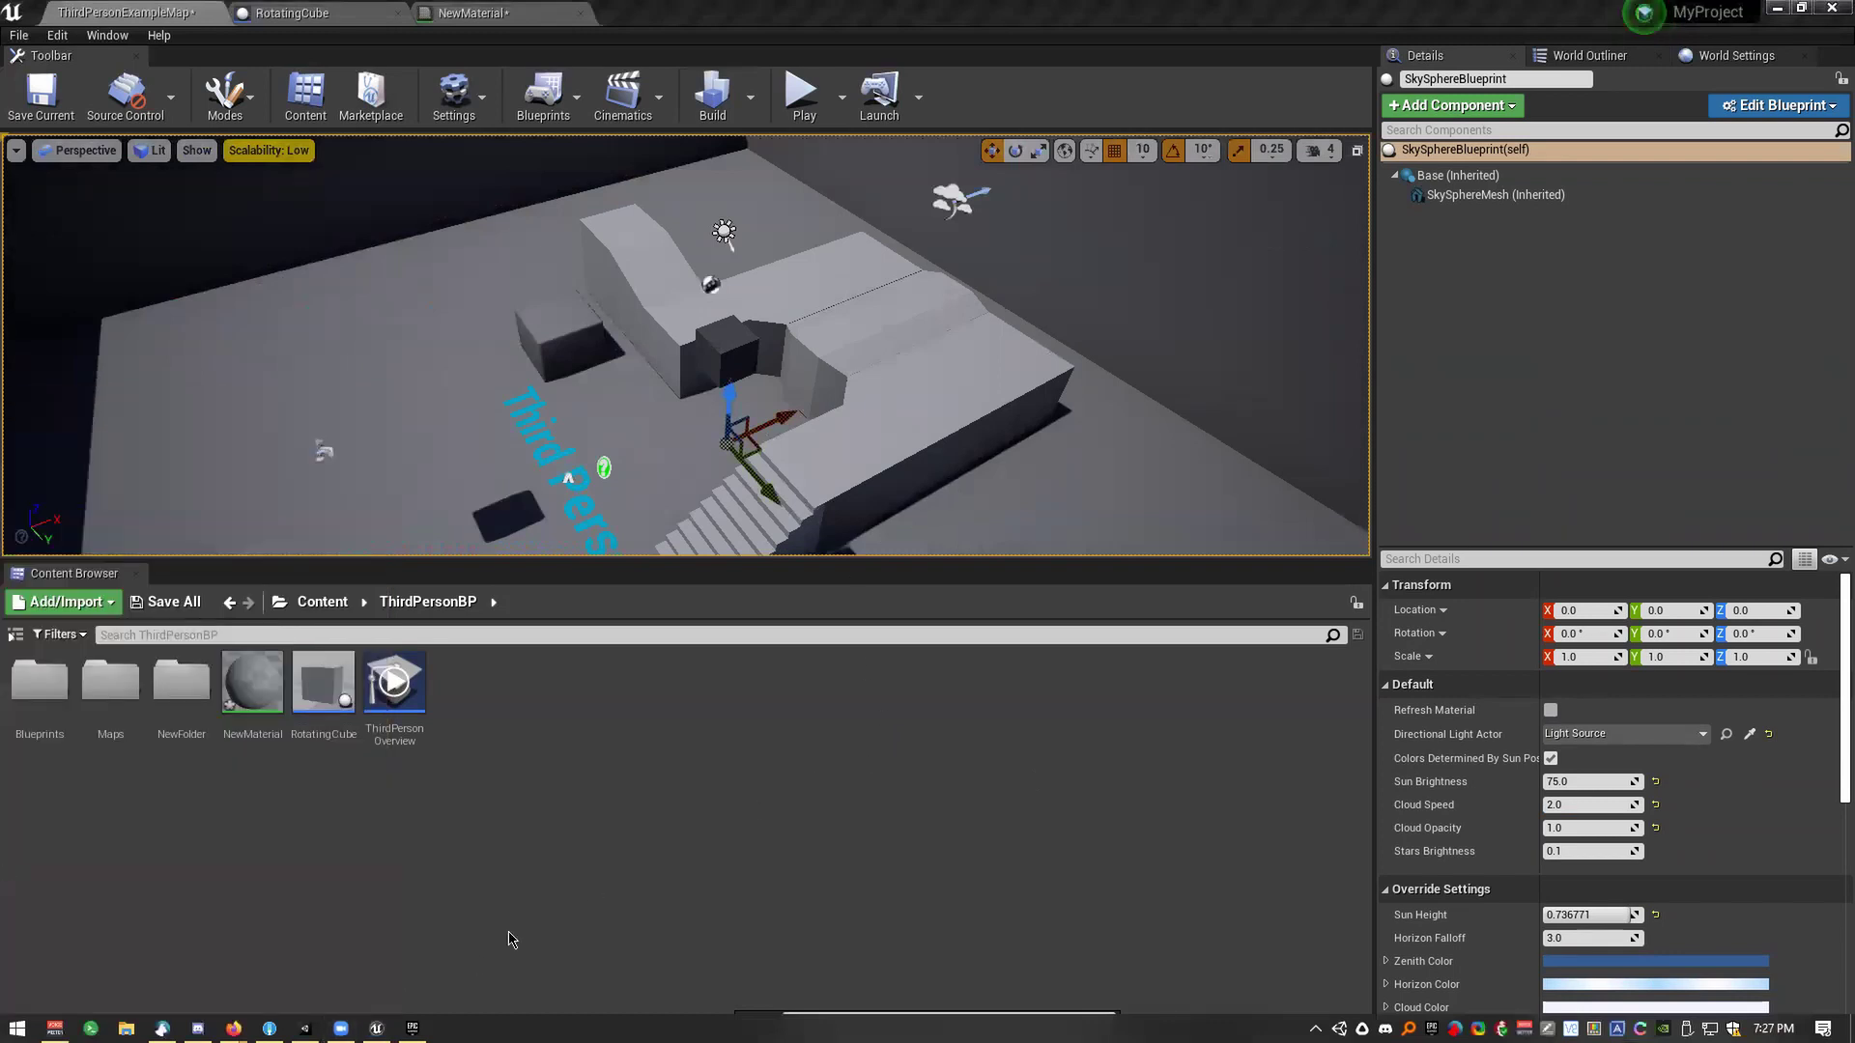
- Switch to a new Firefox window and open the YouTube home page
key("alt+Tab")
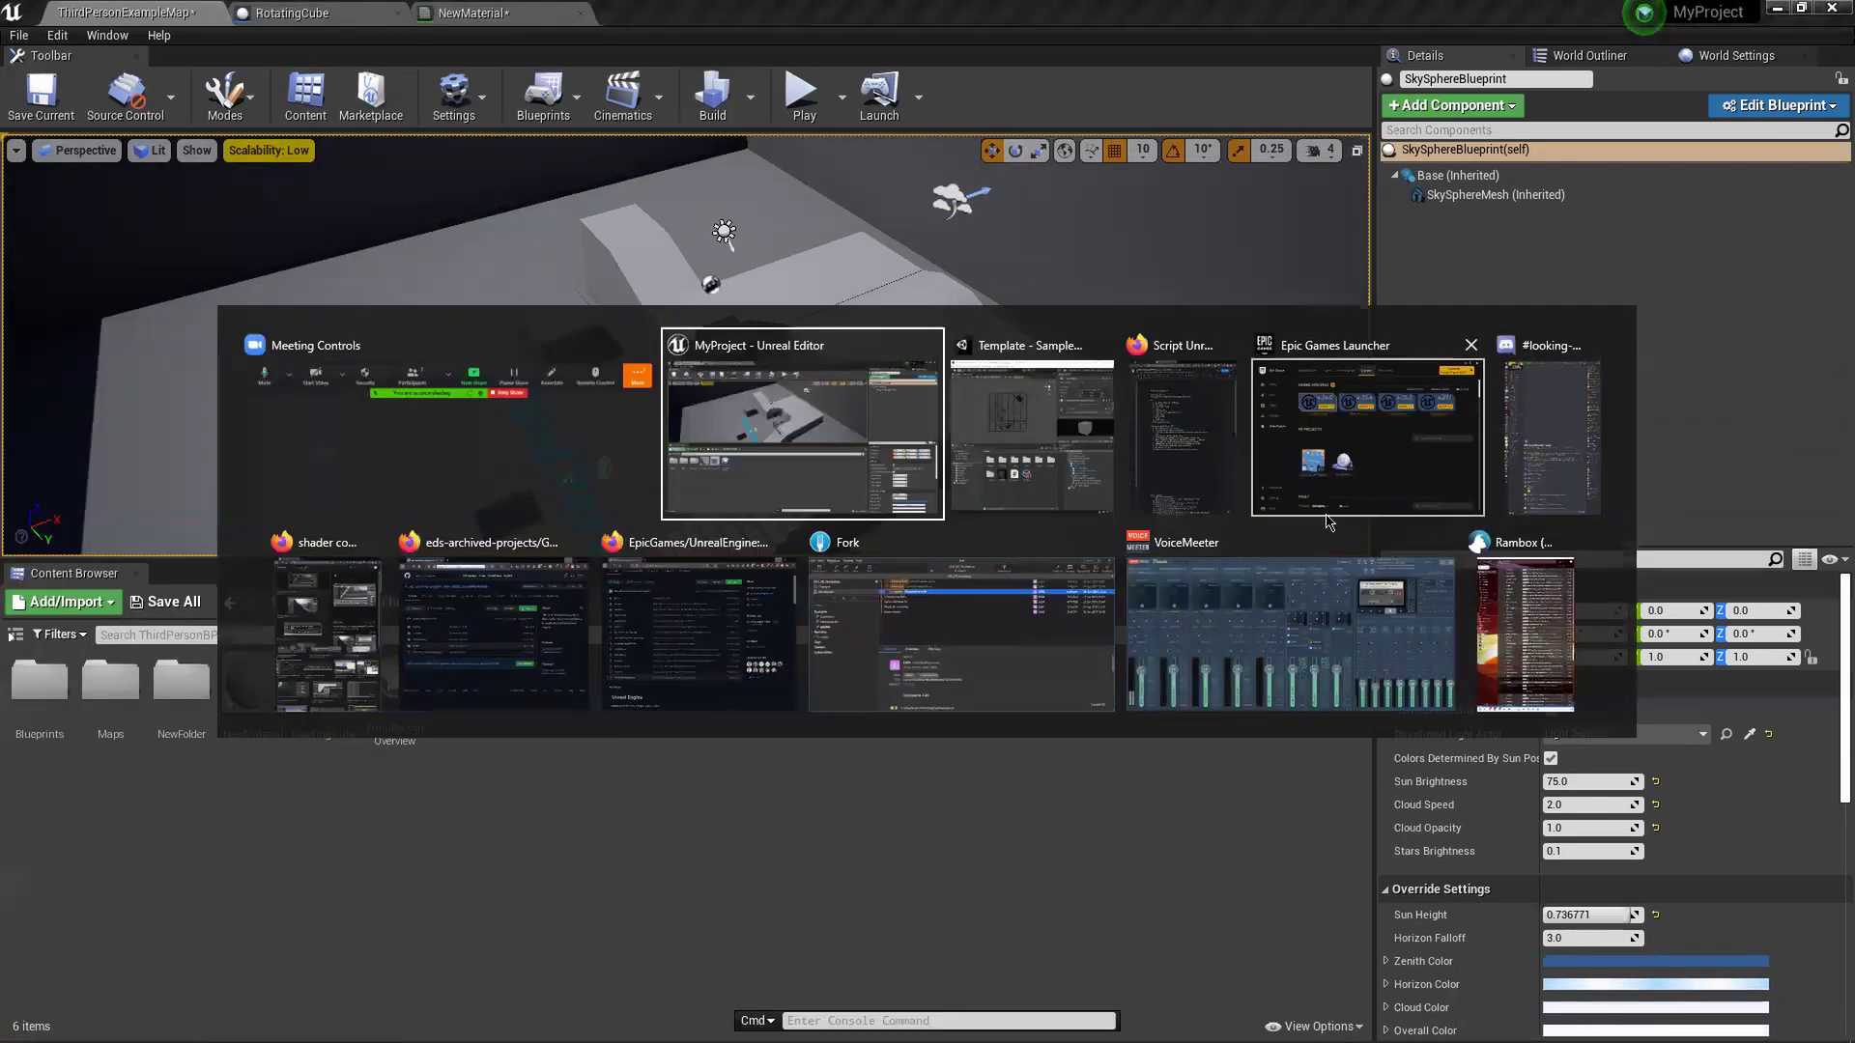
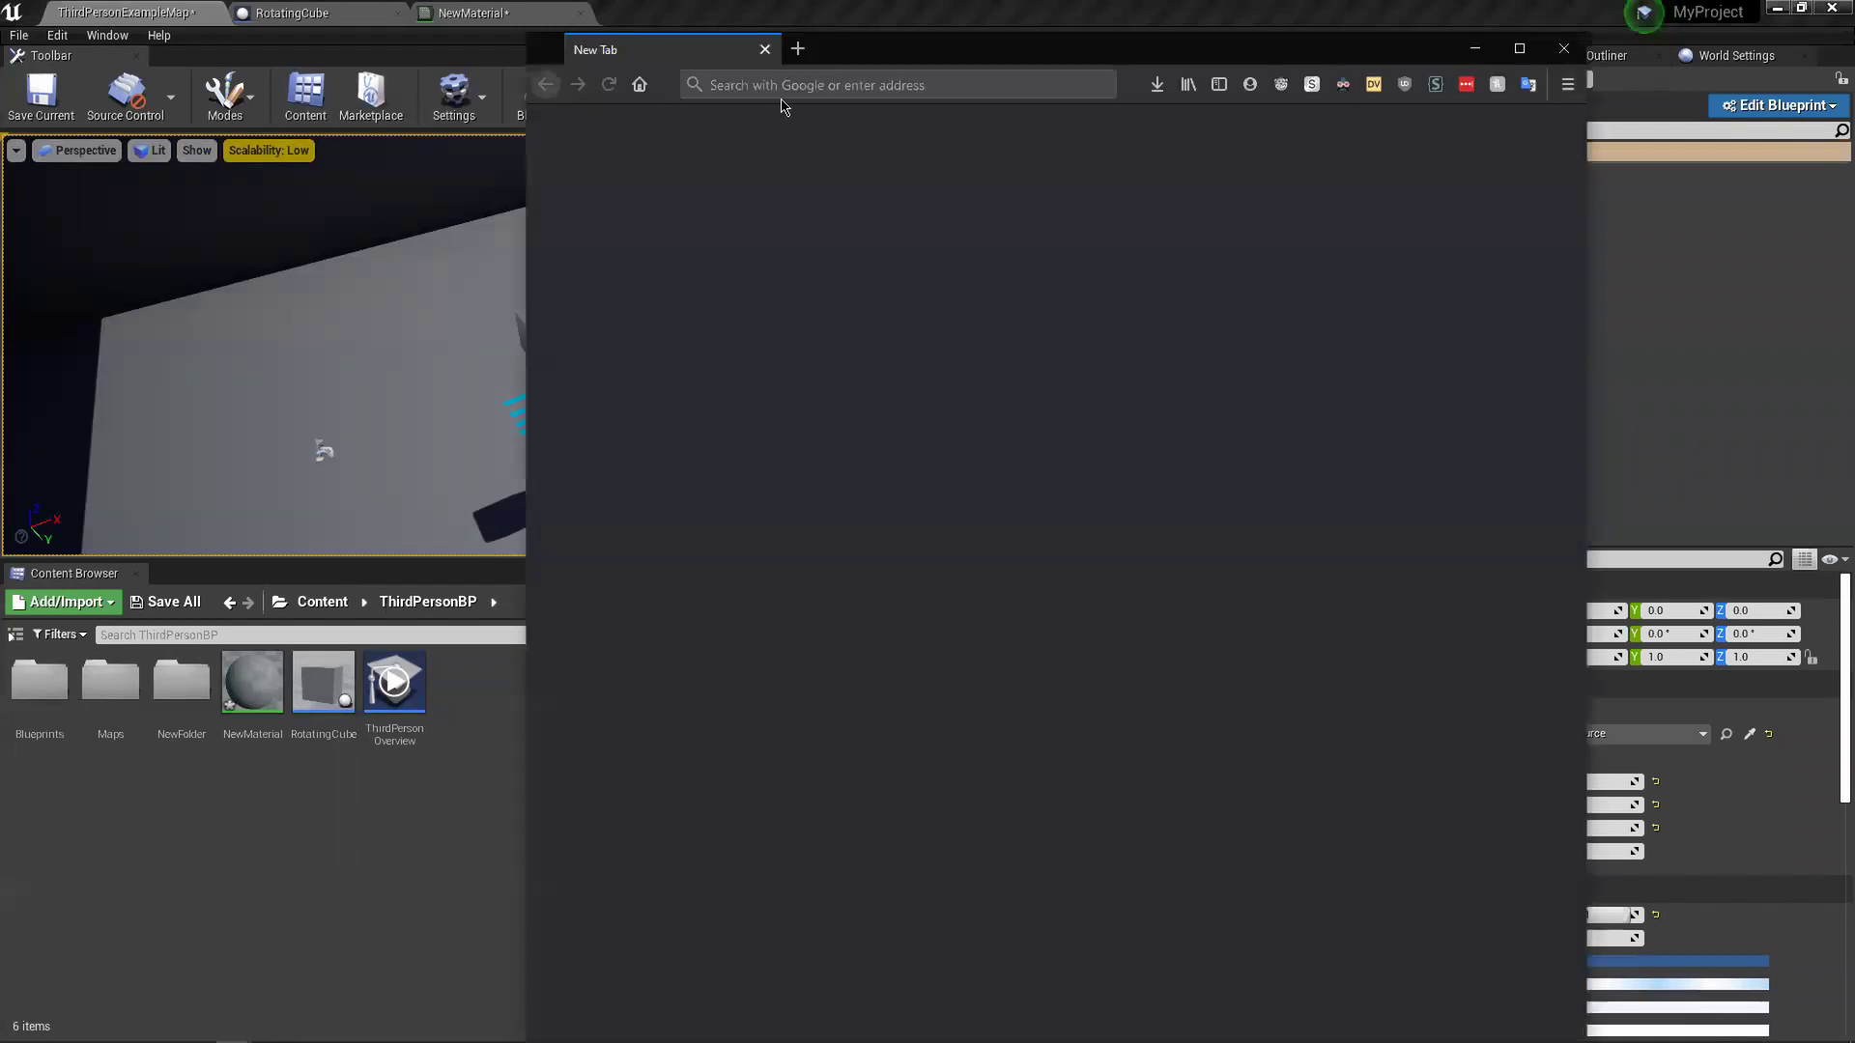
left_click(782, 87)
type("you")
key("Return")
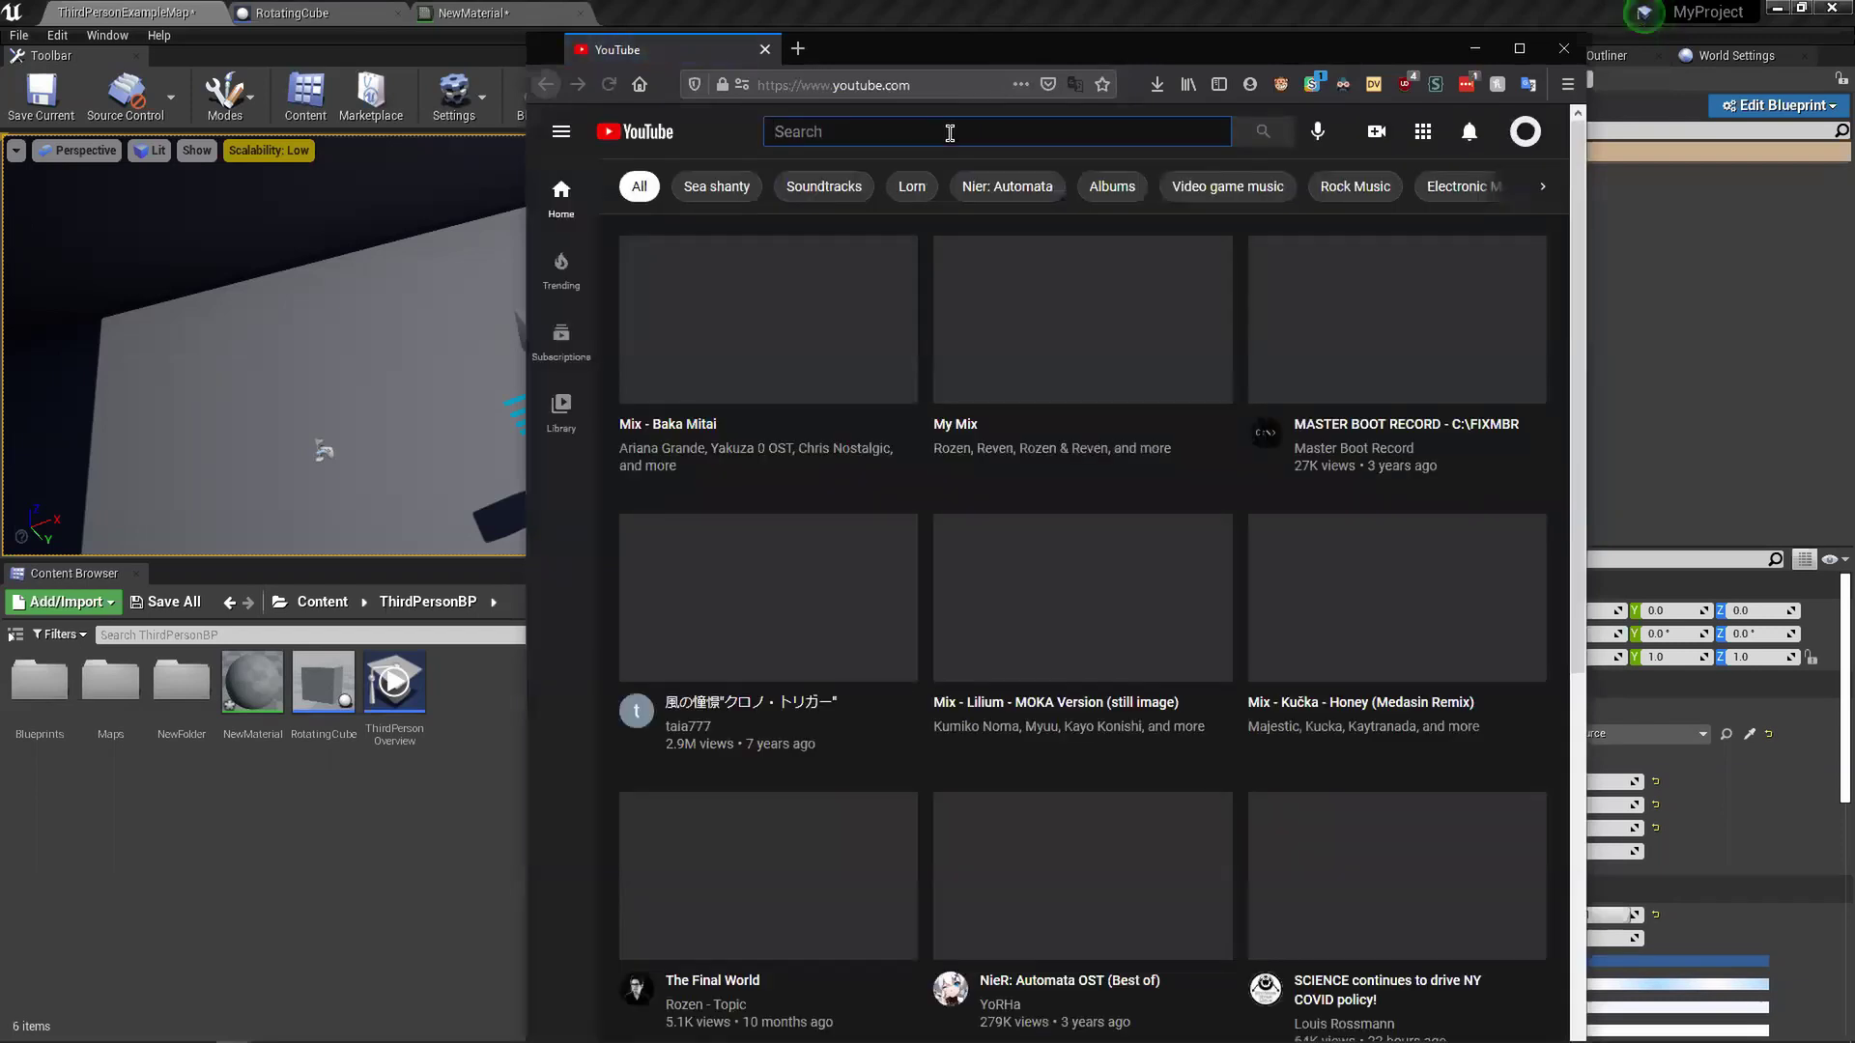
- Search YouTube for "virtus tutorial unreal"
left_click(950, 132)
type("virtual")
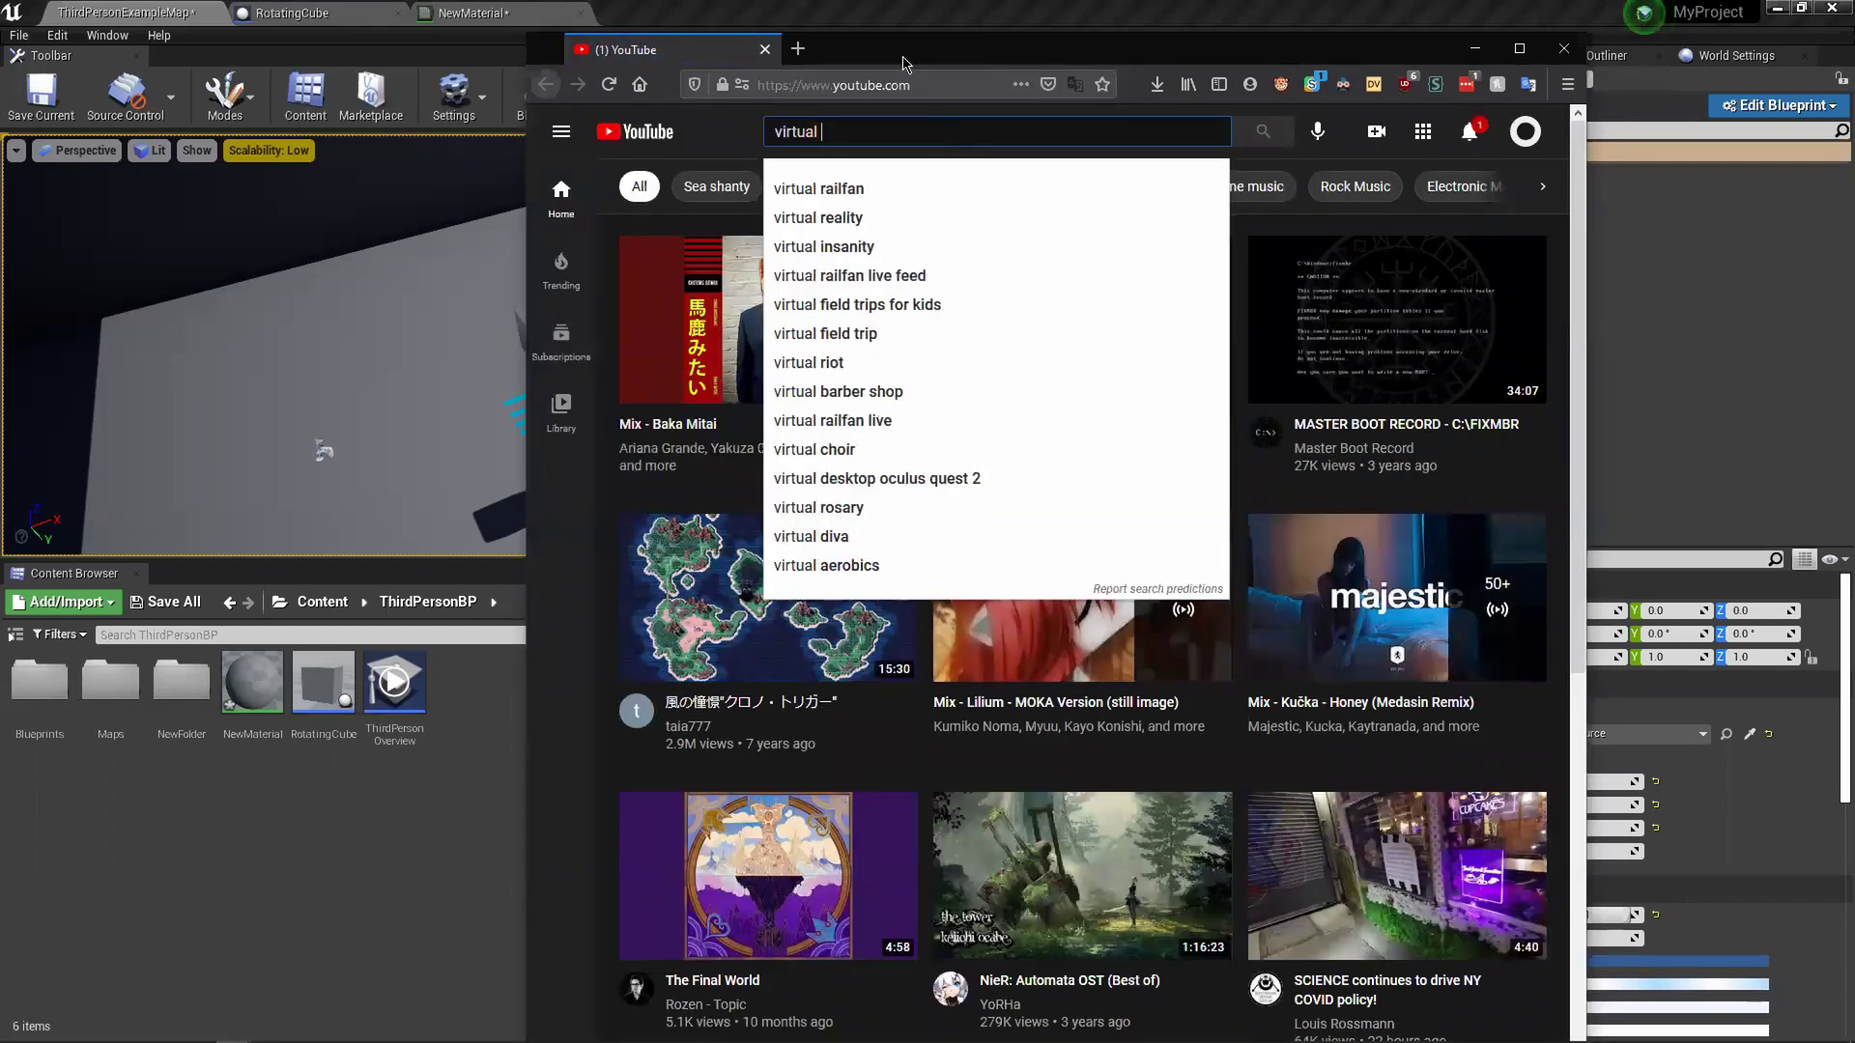
key("BackSpace")
key("BackSpace")
type("s tutorial unreal")
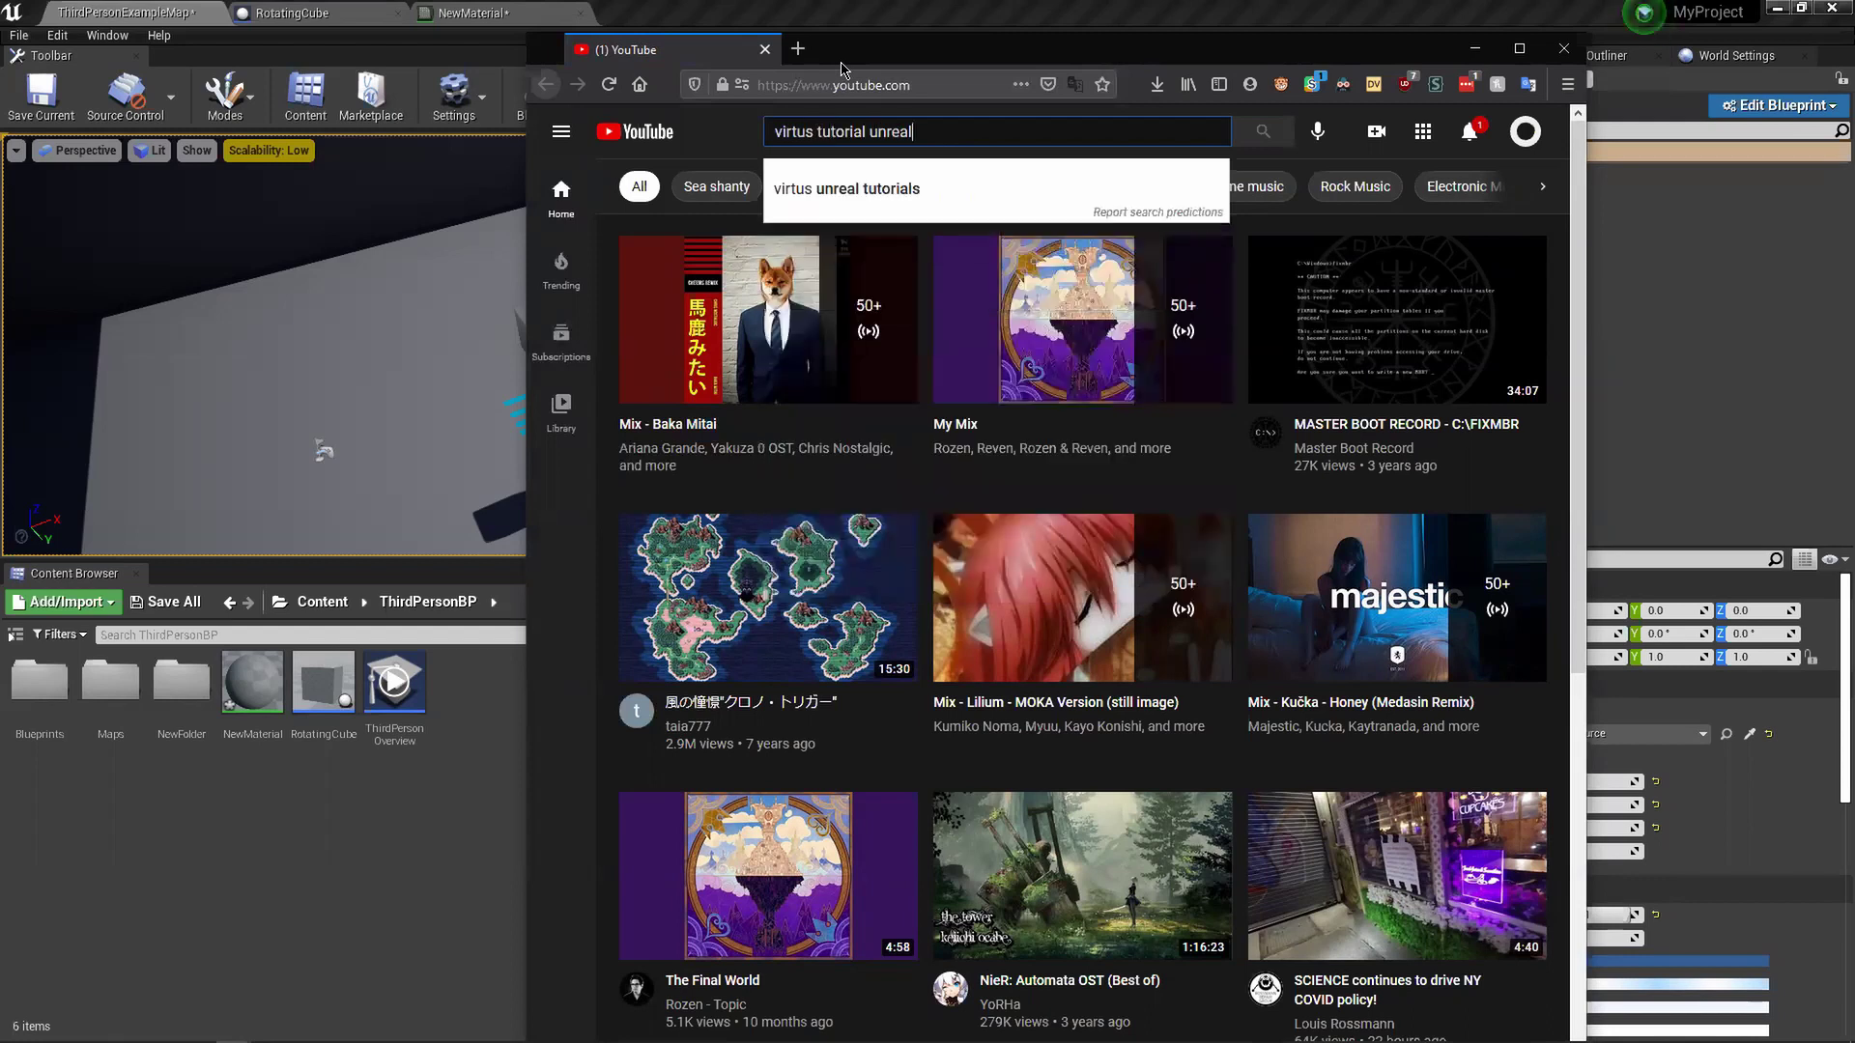
key("Return")
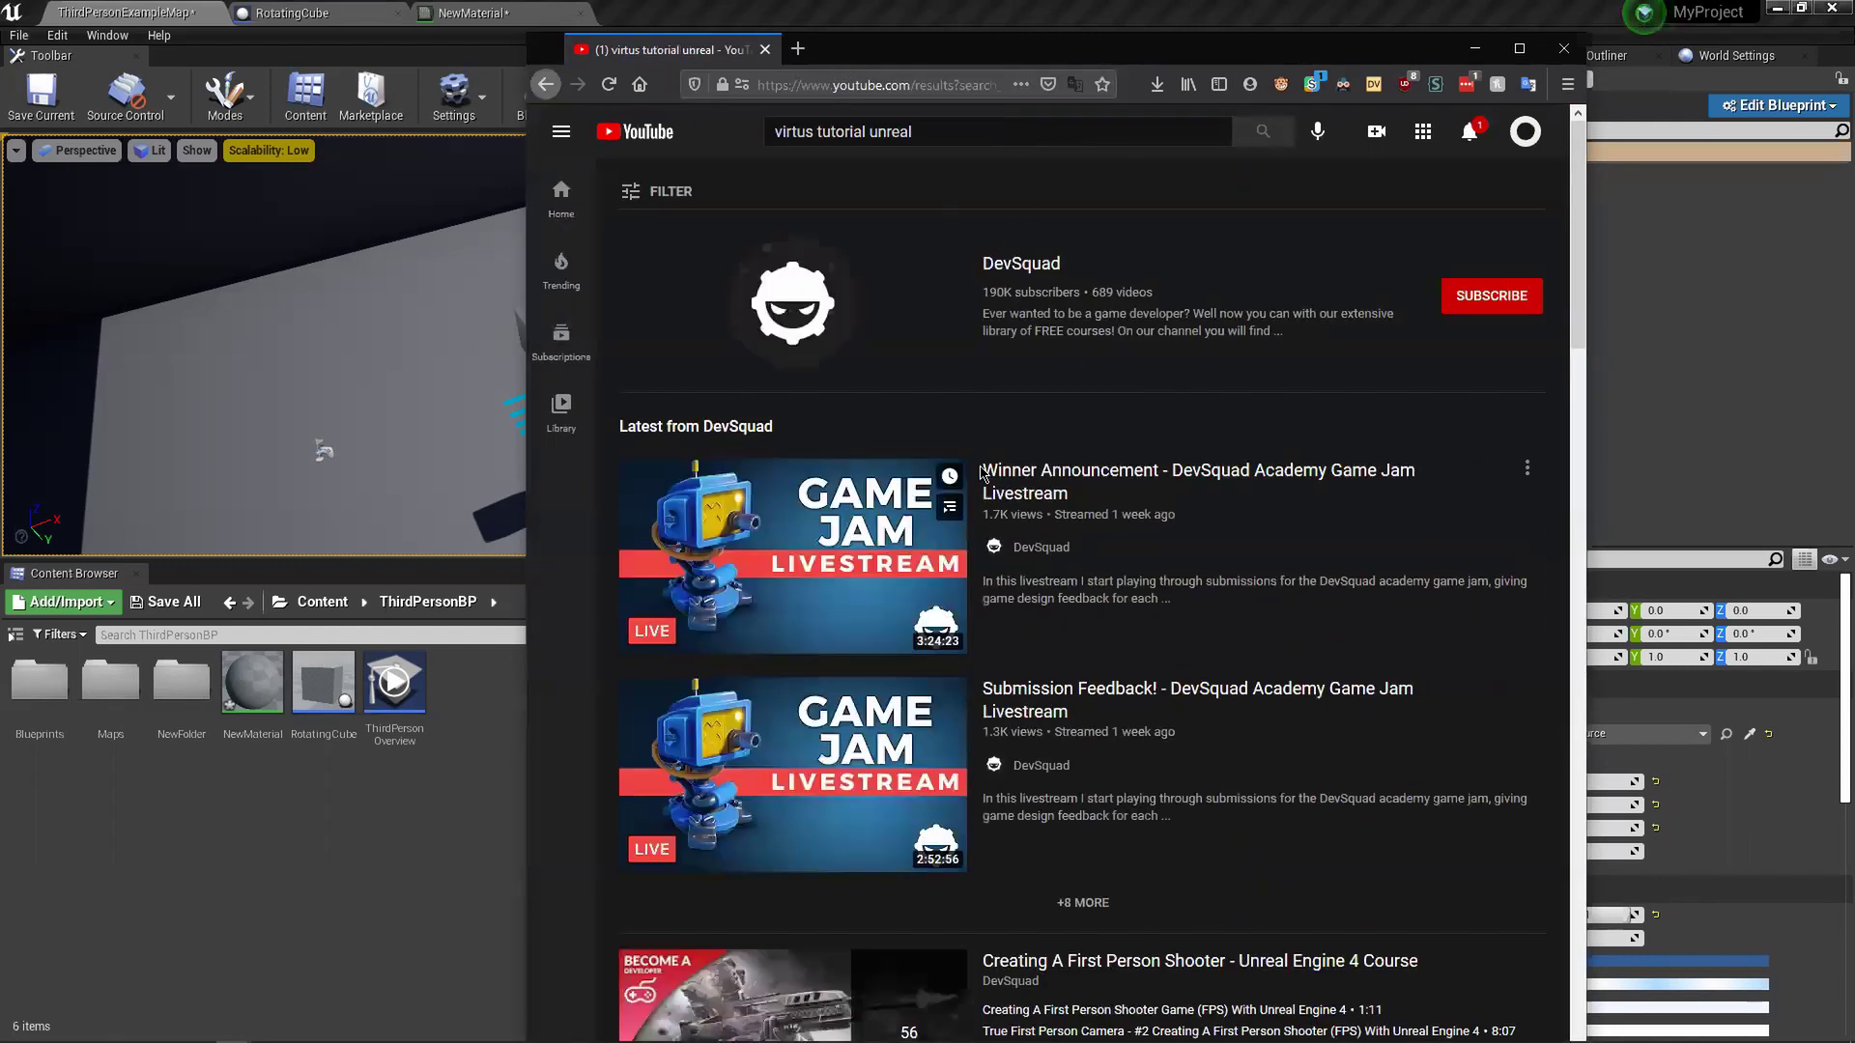
- Open DevSquad's "Creating A Role Playing Game - Unreal Engine 4 Course" playlist from the search results
scroll(1122, 526, "down", 4)
scroll(1263, 576, "down", 2)
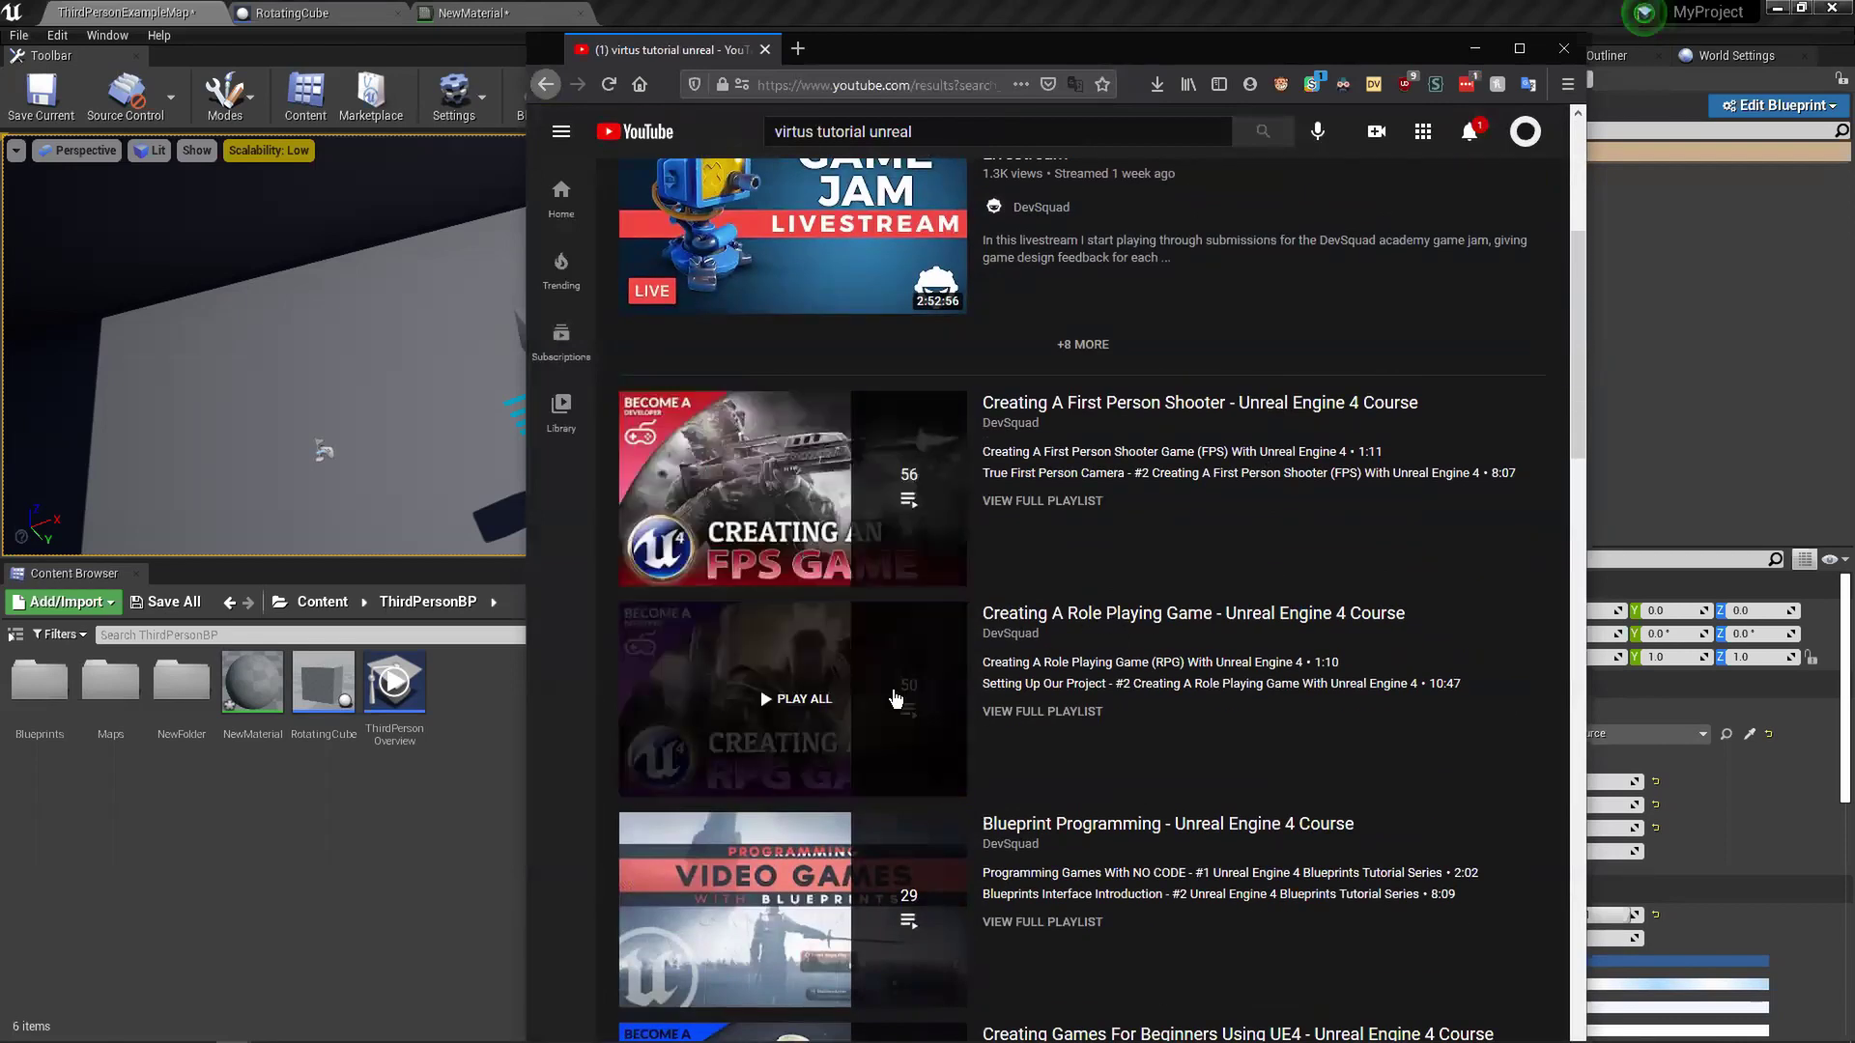
left_click(1147, 626)
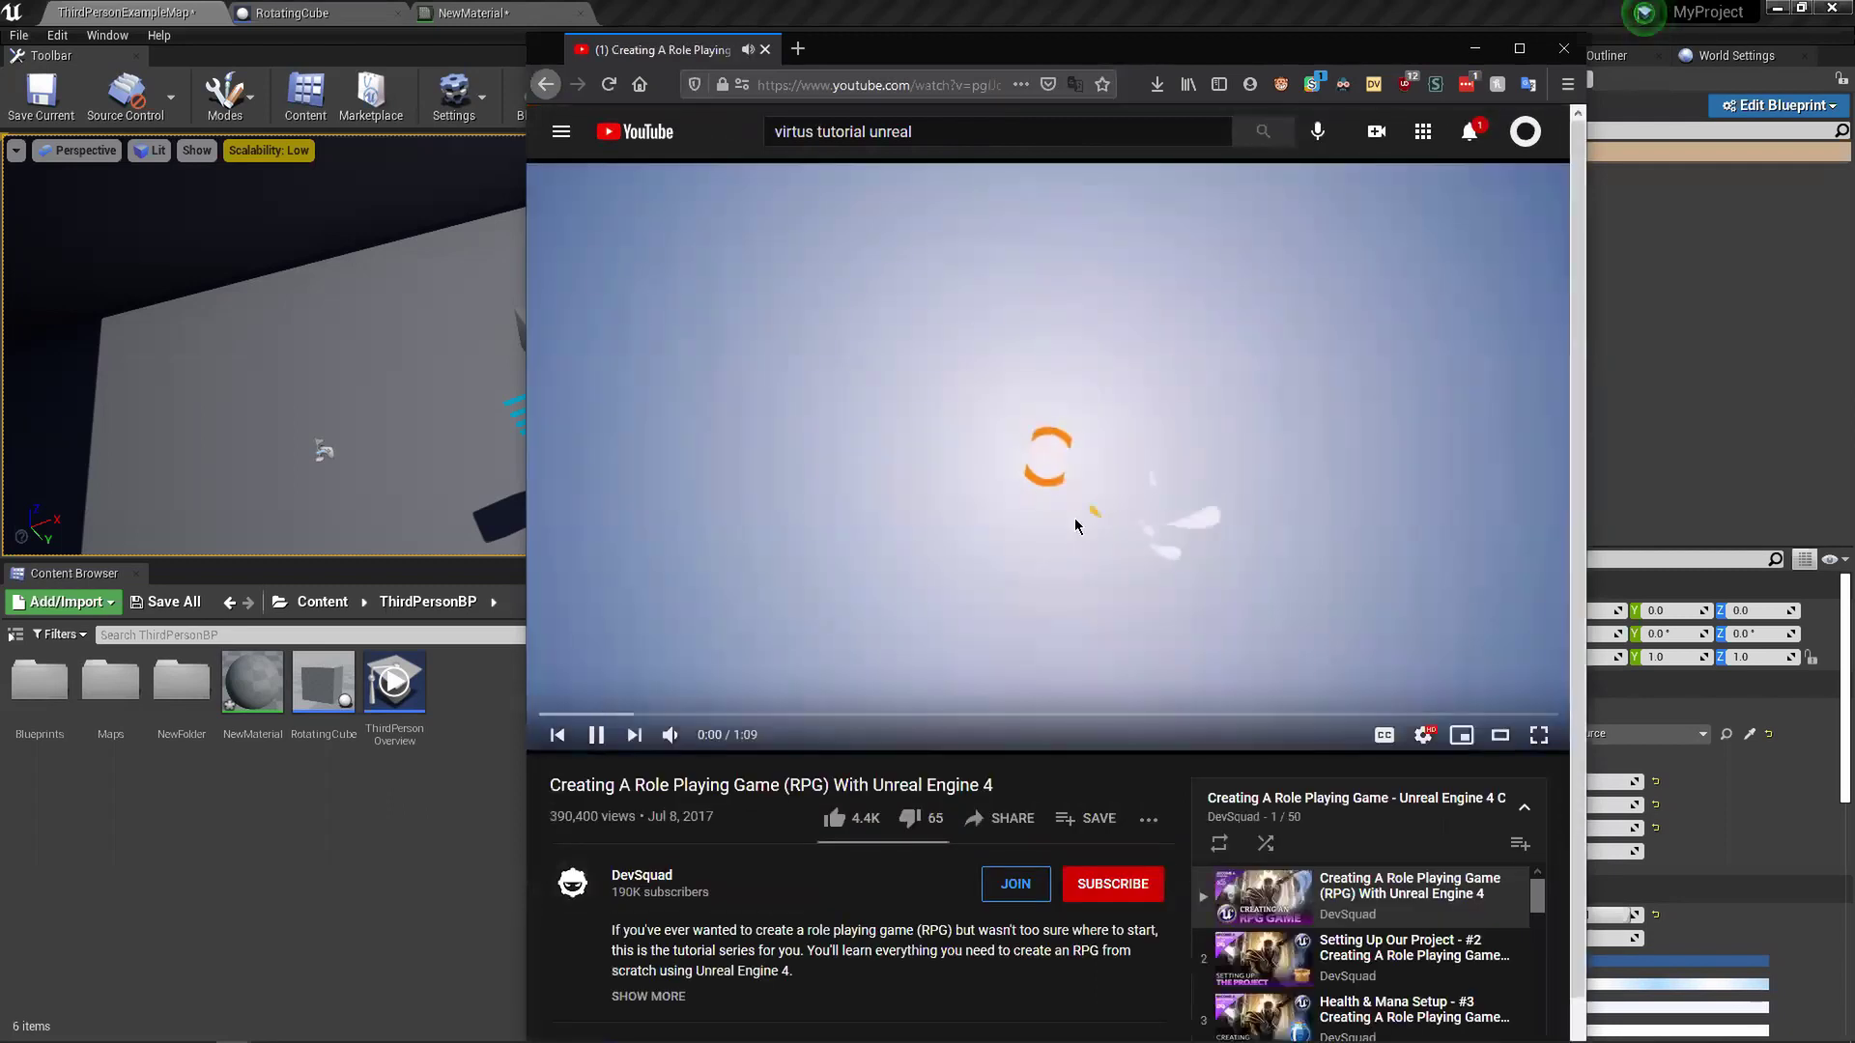
- Examine the list of tutorial videos in the role playing game course playlist
scroll(1076, 531, "down", 3)
scroll(1381, 590, "down", 10)
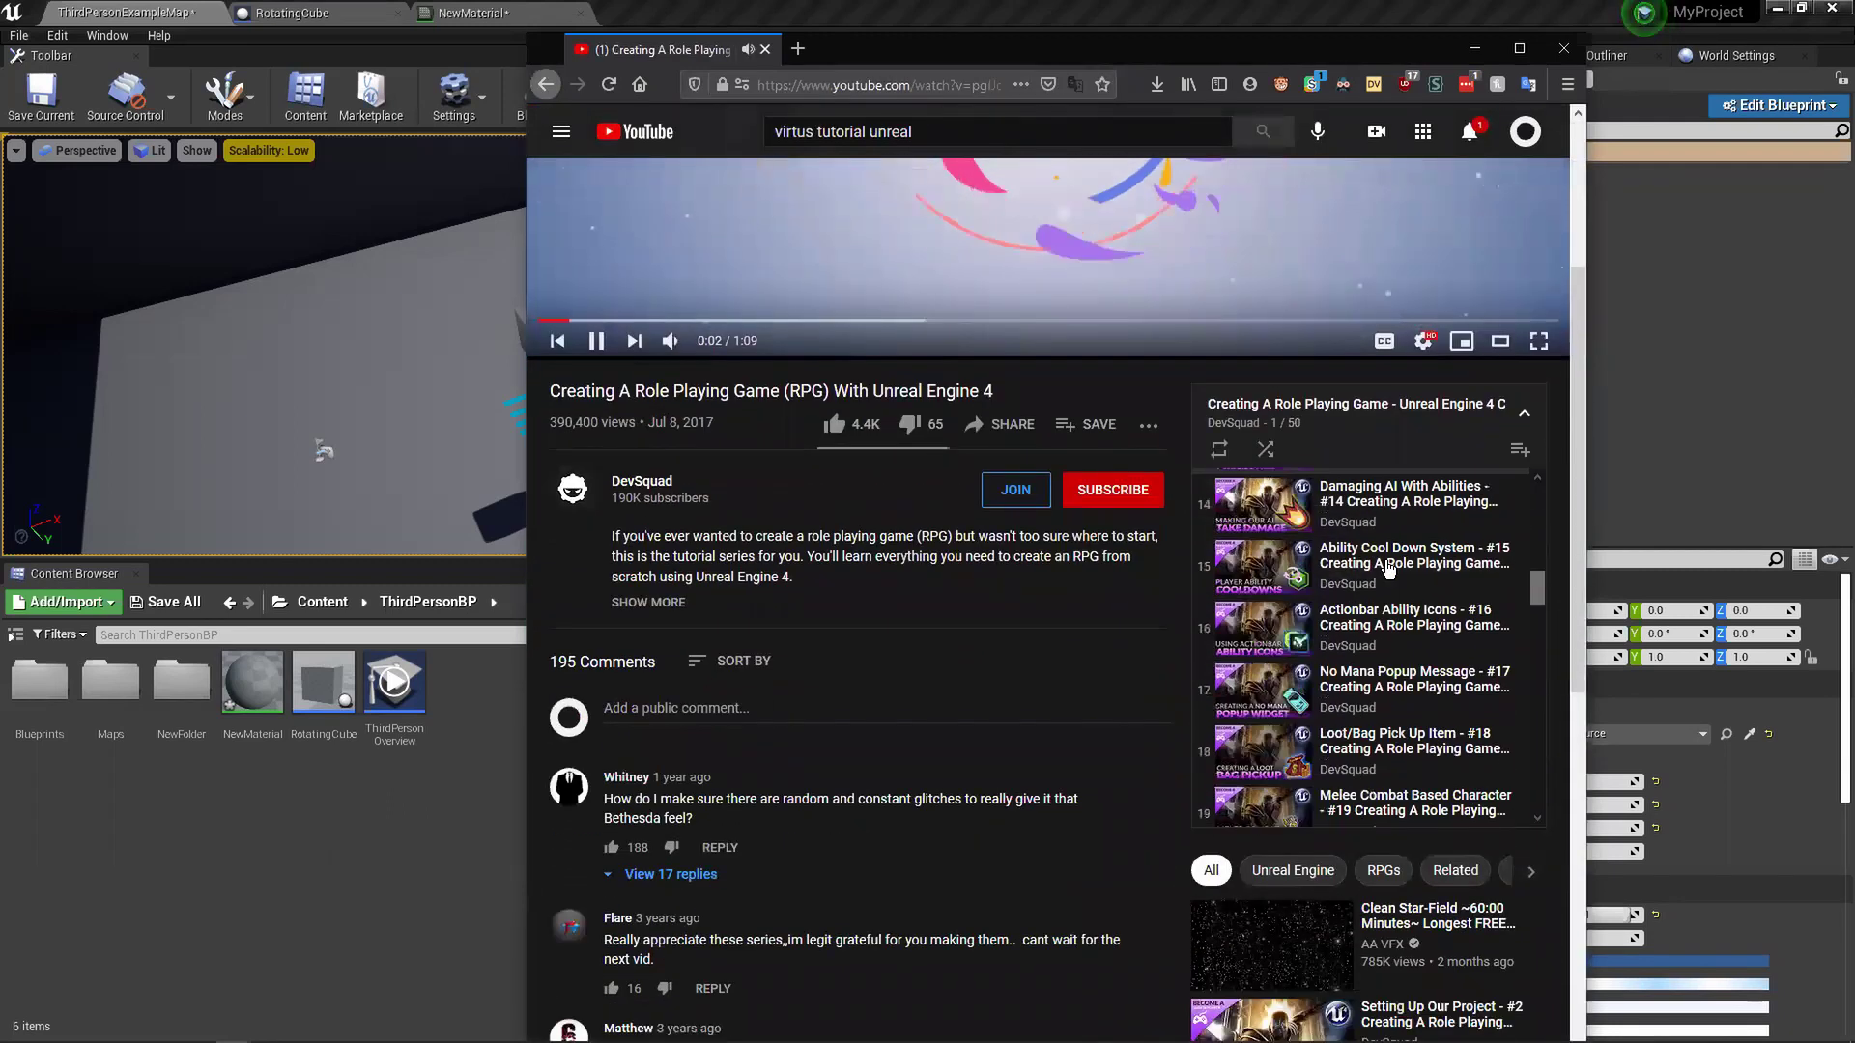
scroll(1382, 590, "down", 4)
scroll(1437, 704, "up", 15)
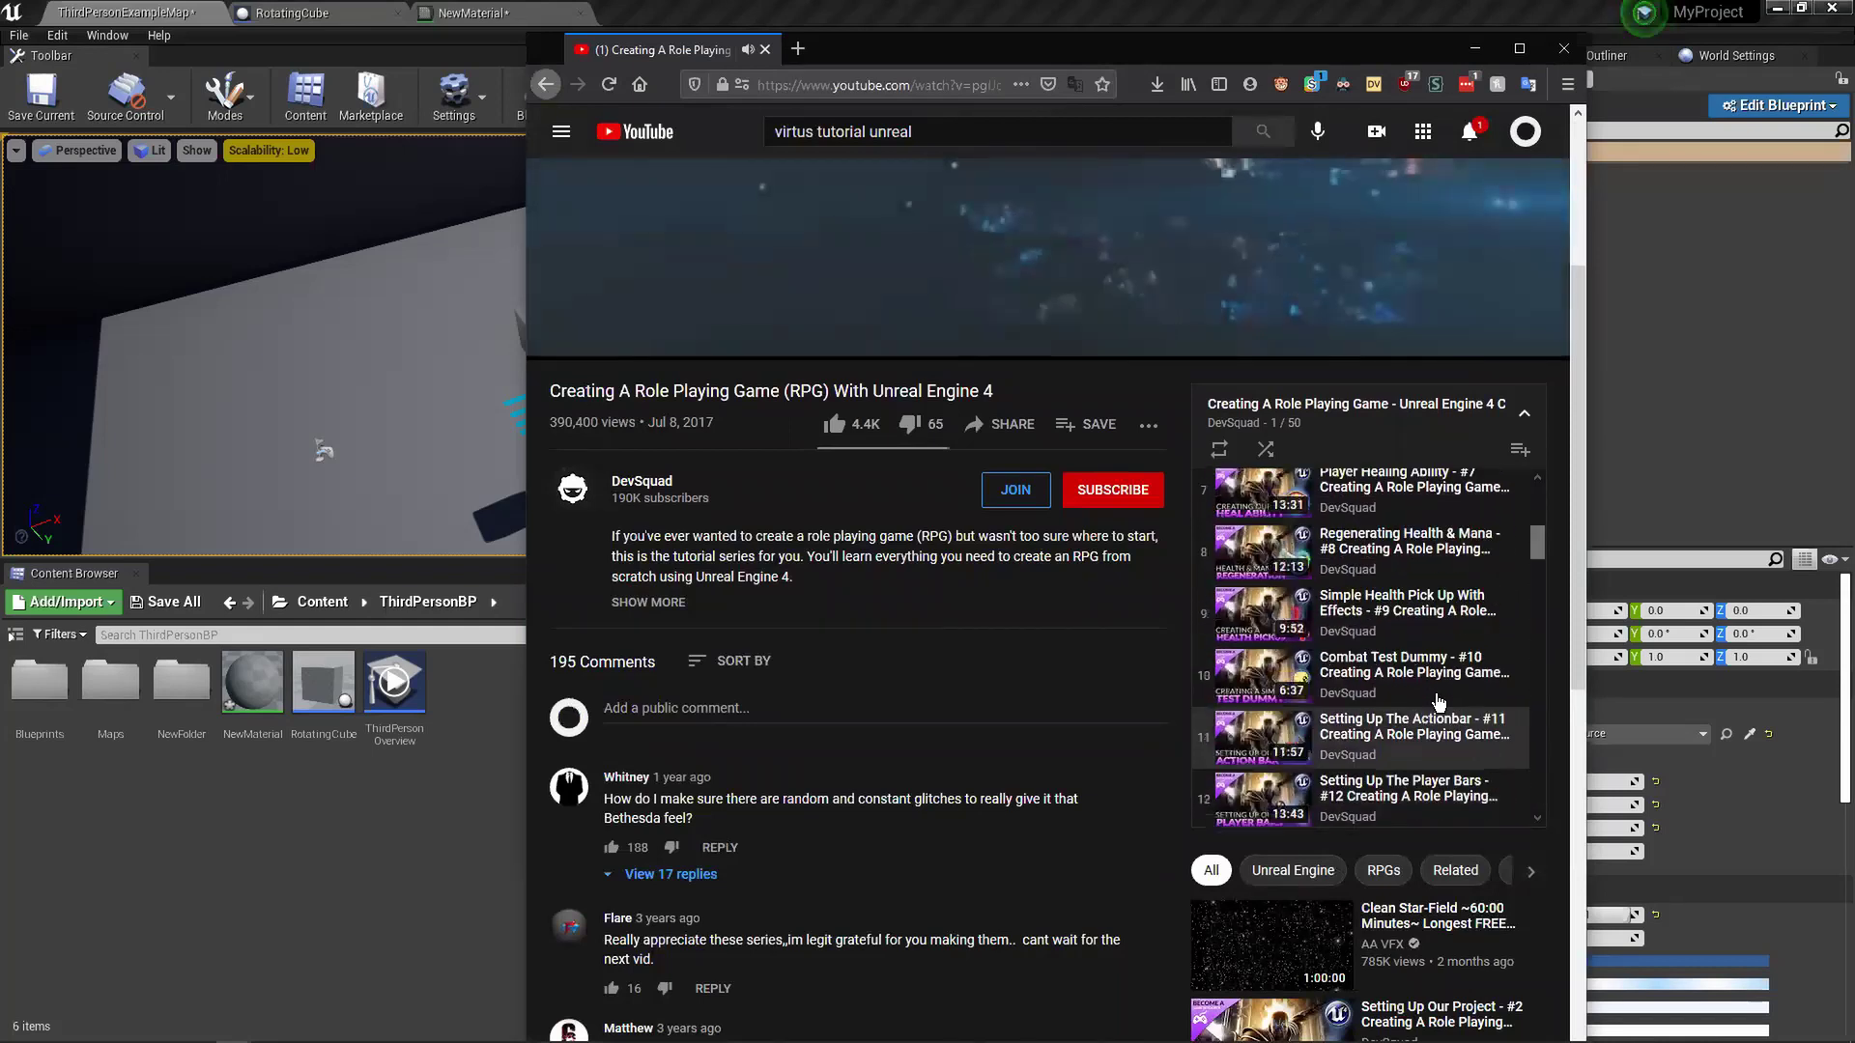
scroll(1439, 706, "down", 5)
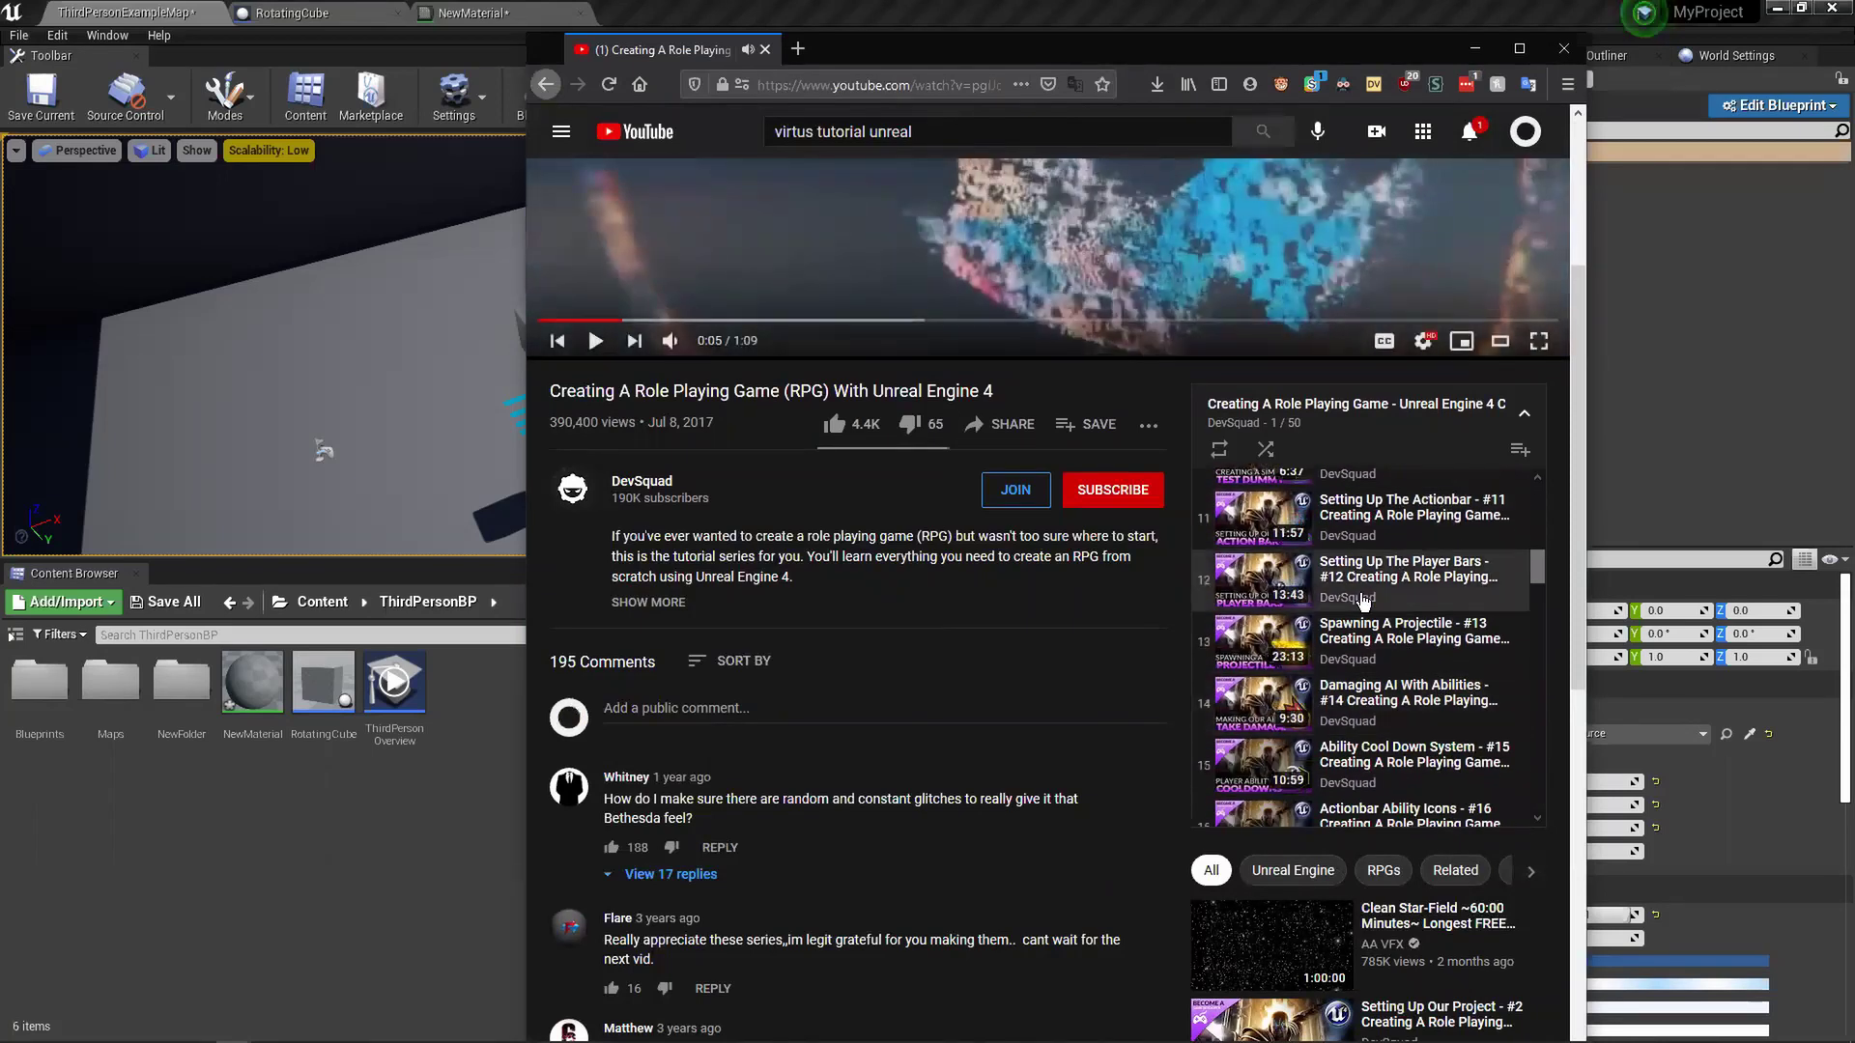
scroll(1400, 764, "down", 2)
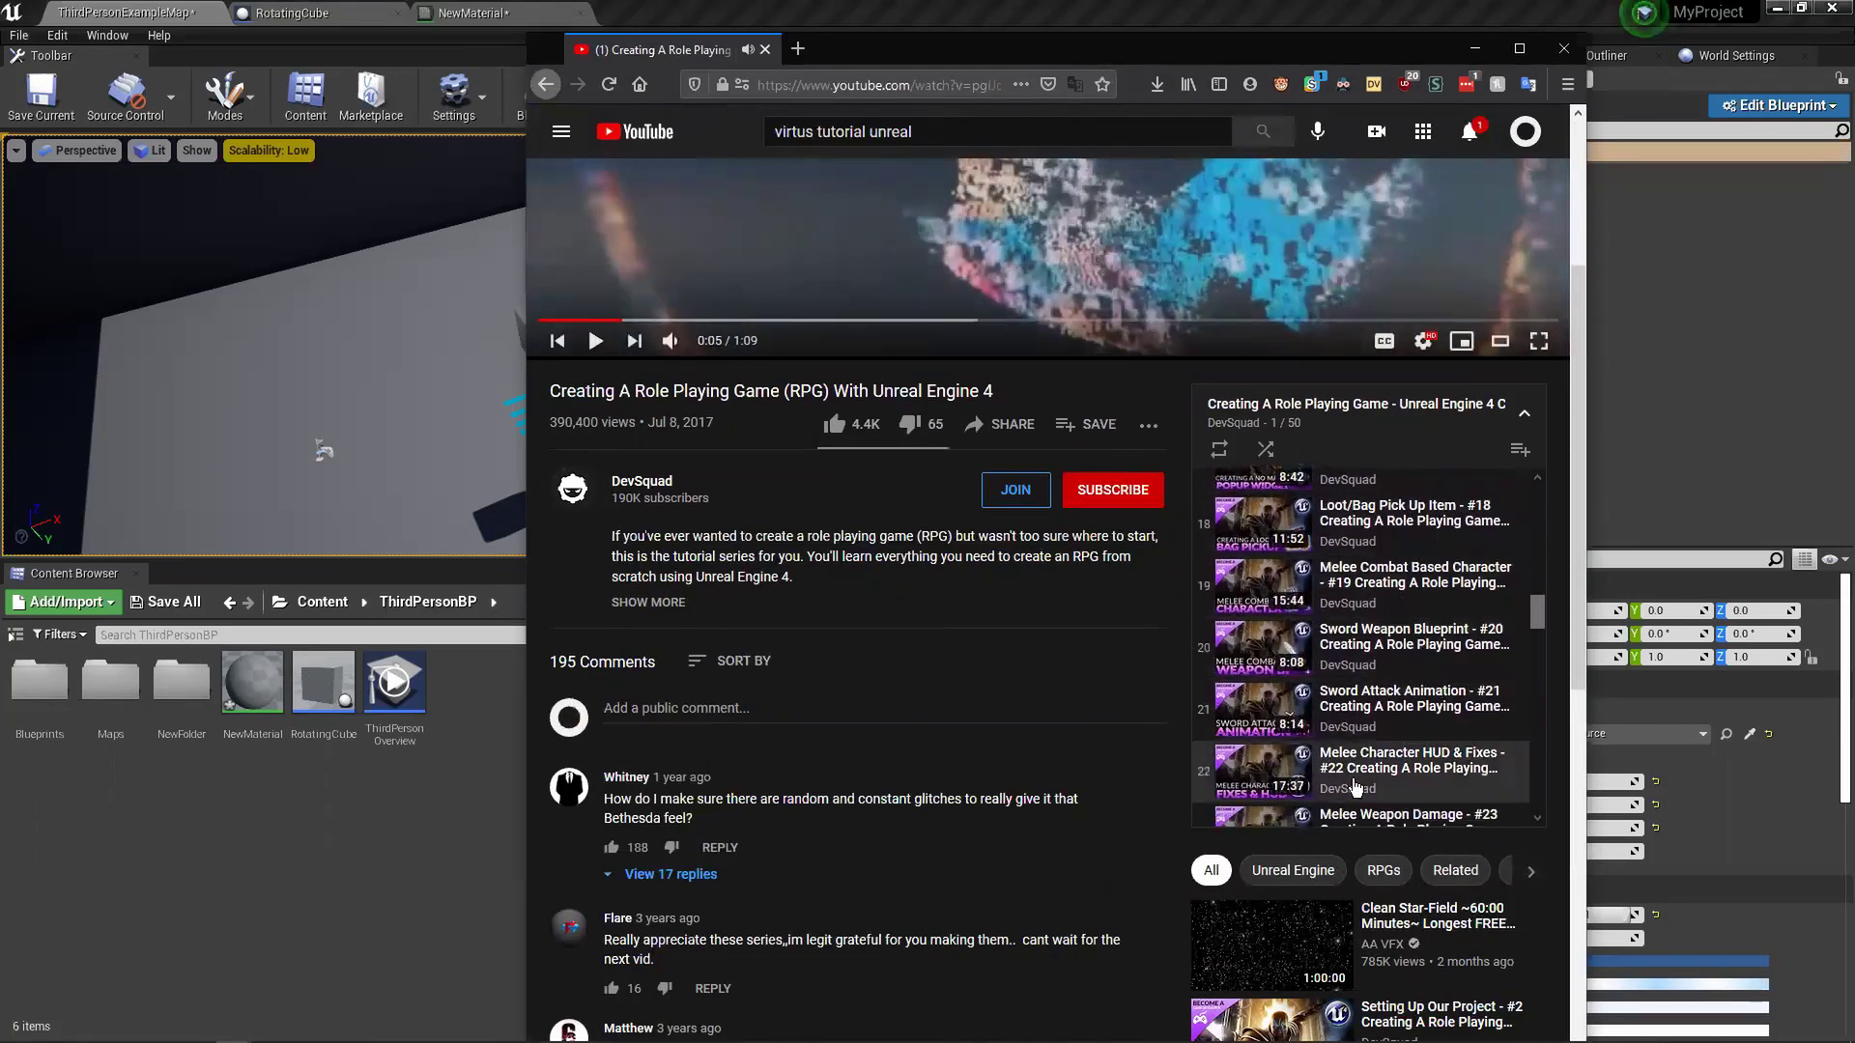
scroll(1439, 788, "down", 1)
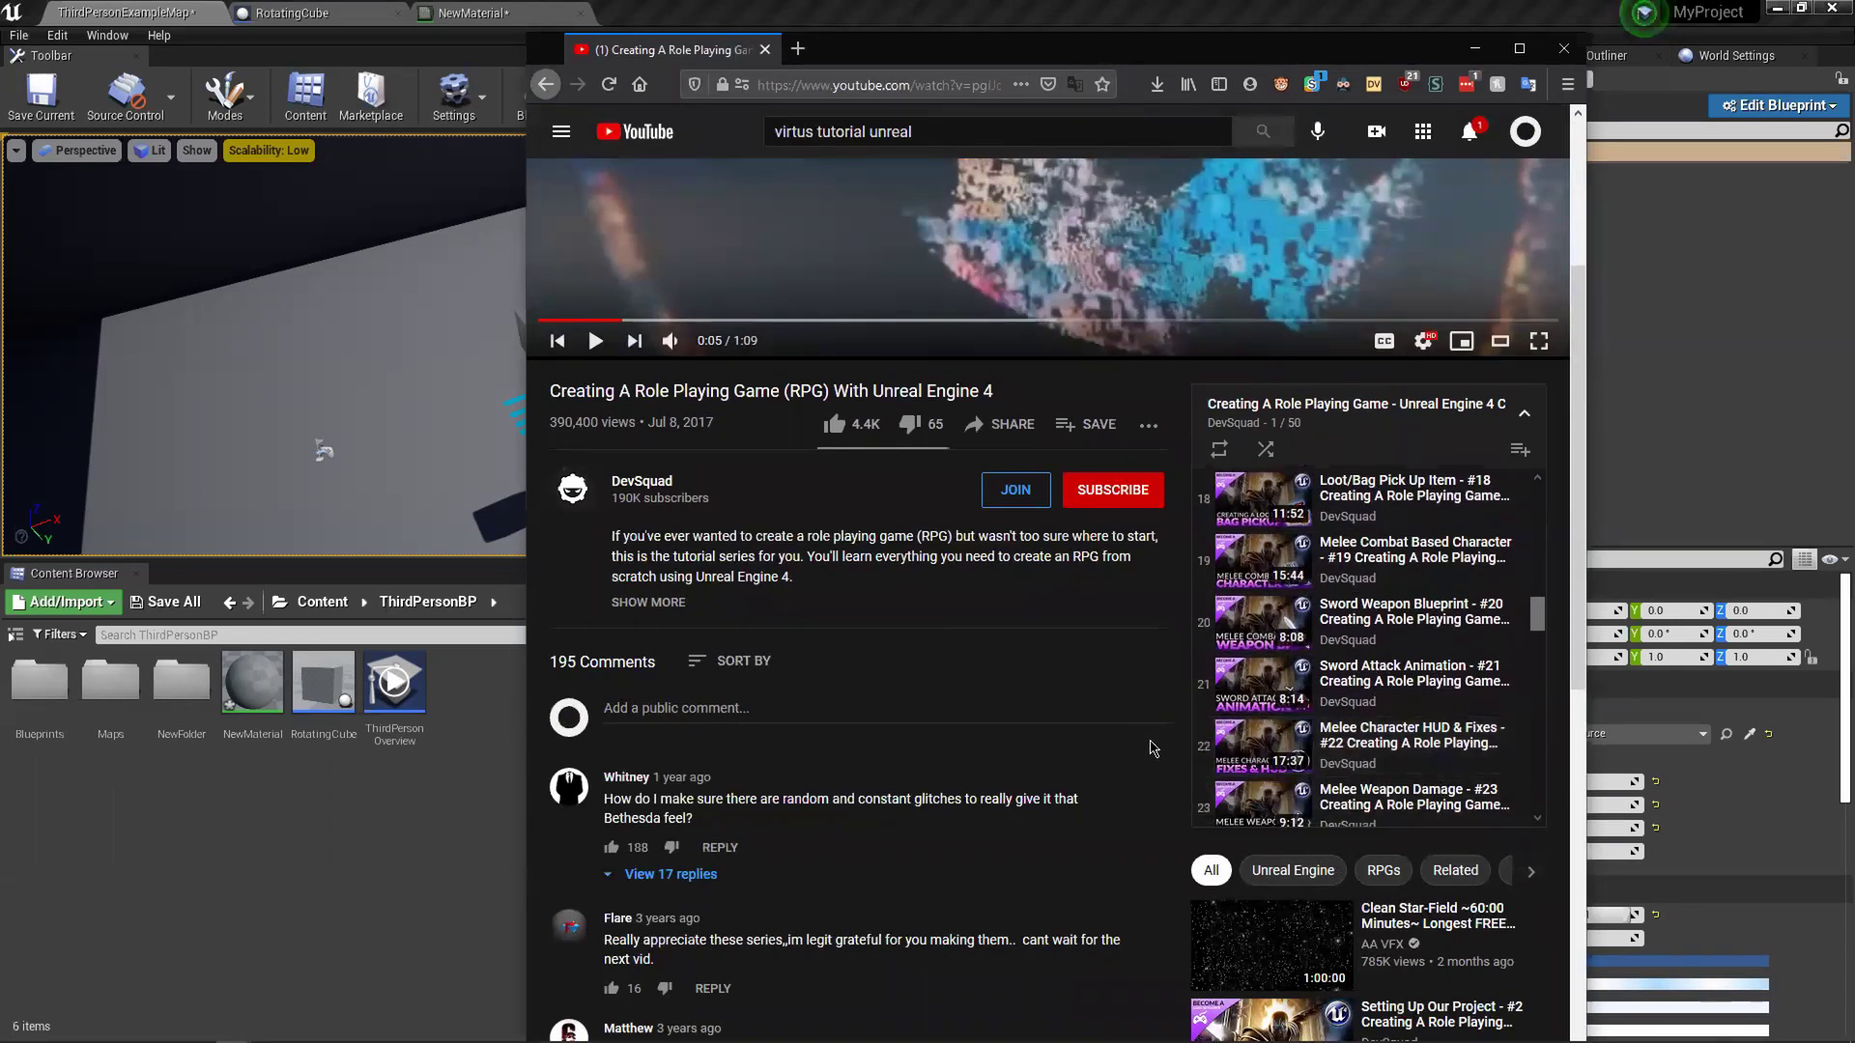
scroll(1011, 687, "up", 4)
scroll(1009, 686, "down", 6)
scroll(1030, 682, "up", 2)
scroll(1034, 687, "up", 2)
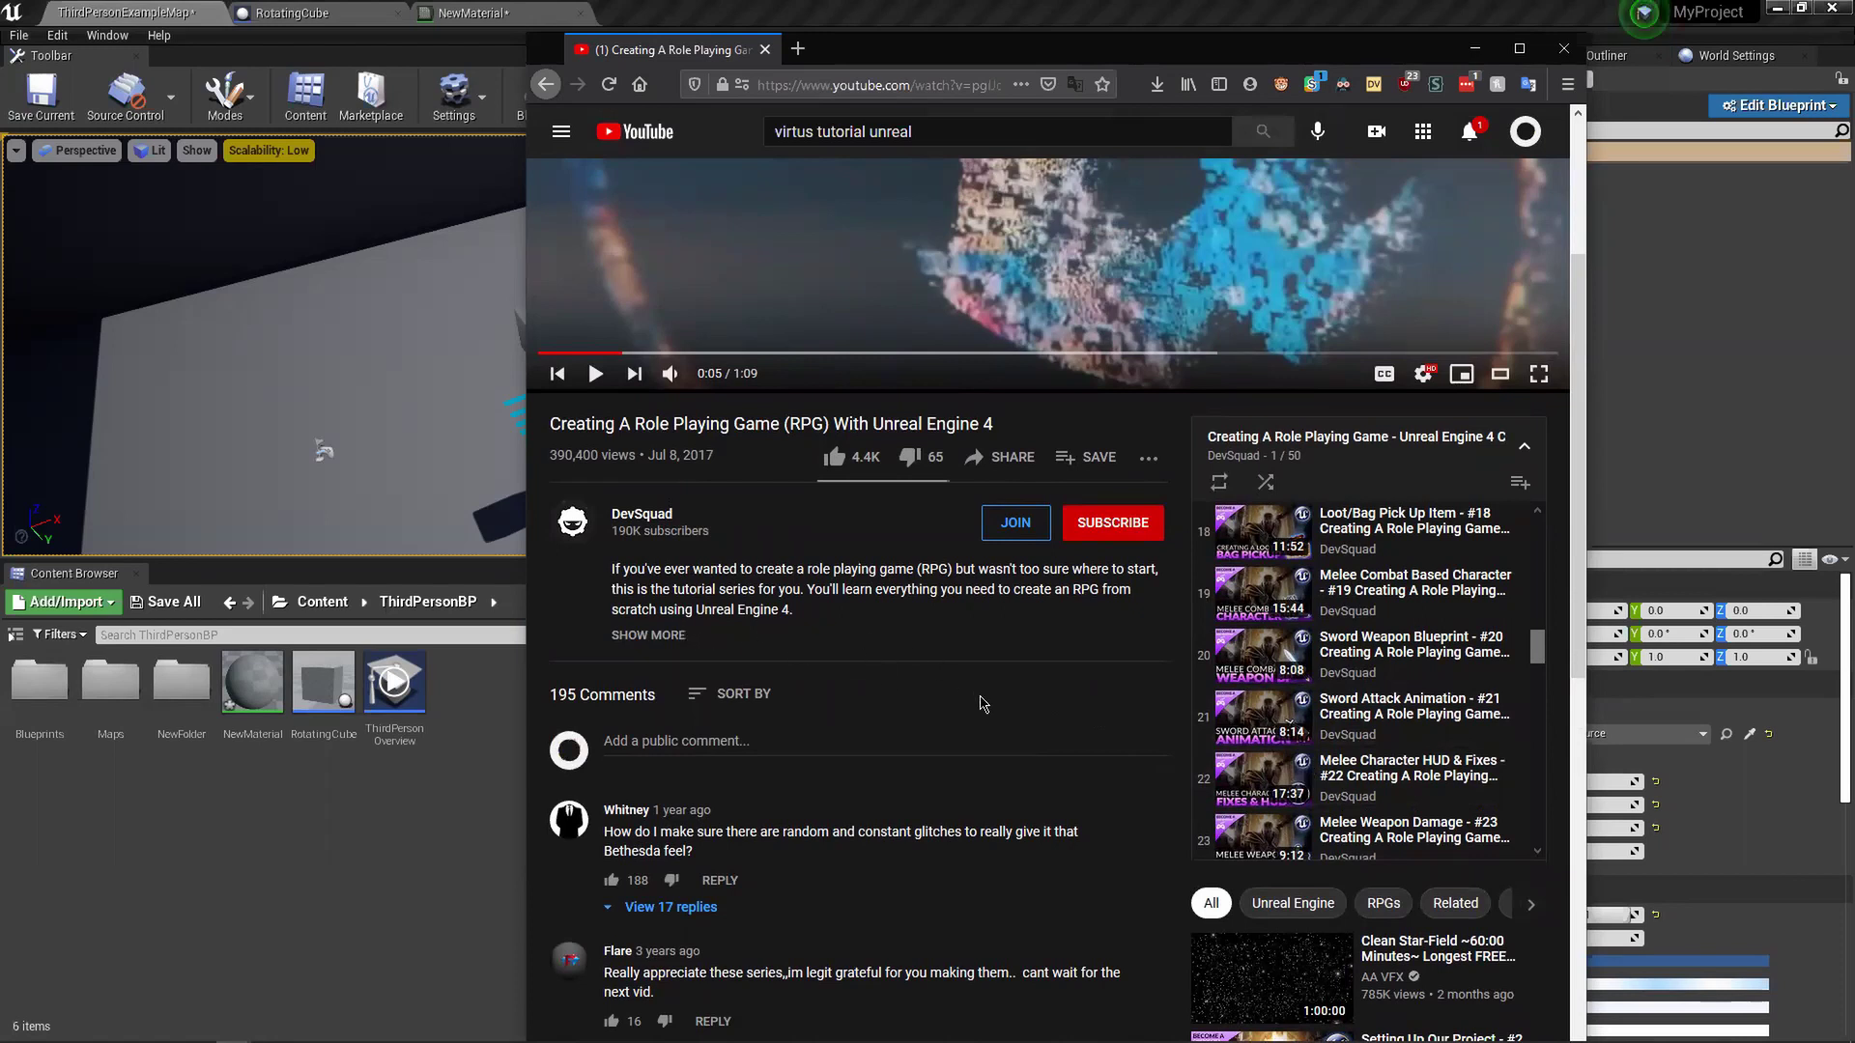
scroll(1413, 751, "up", 3)
scroll(1413, 751, "up", 10)
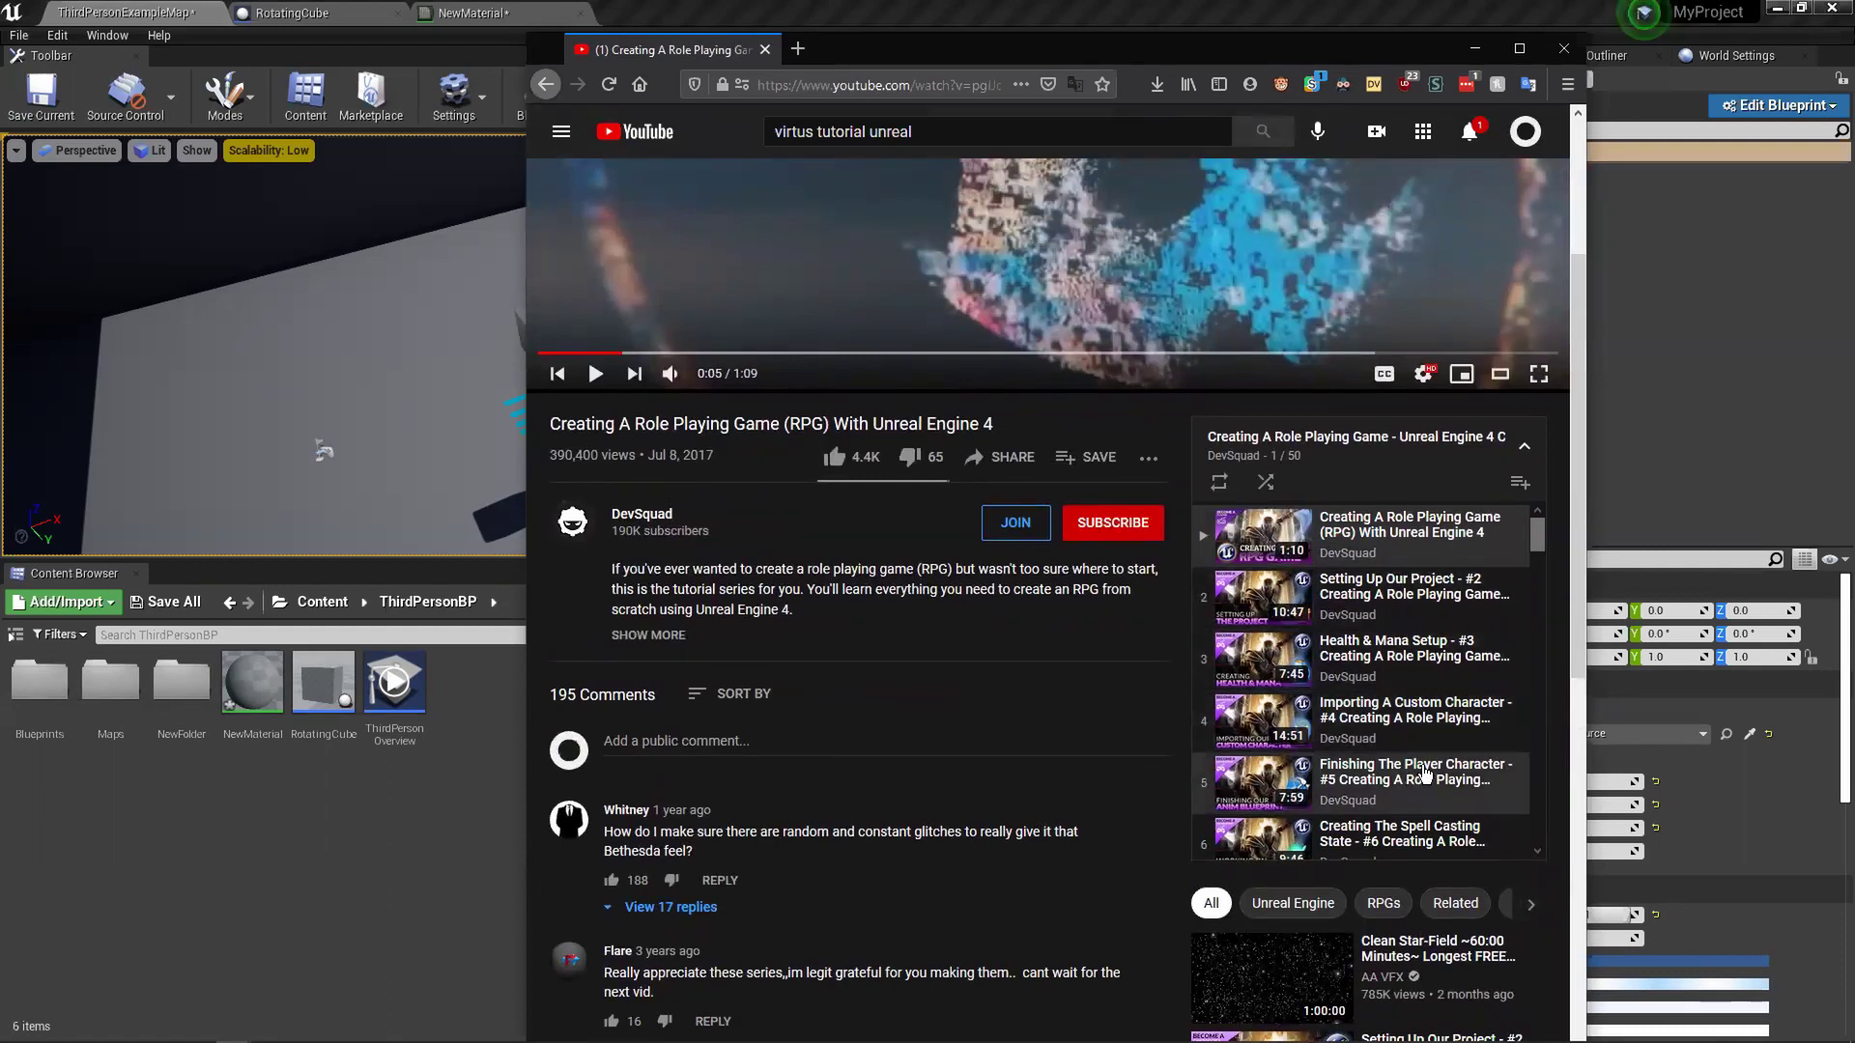
scroll(1412, 696, "down", 1)
scroll(903, 674, "up", 5)
scroll(956, 710, "down", 3)
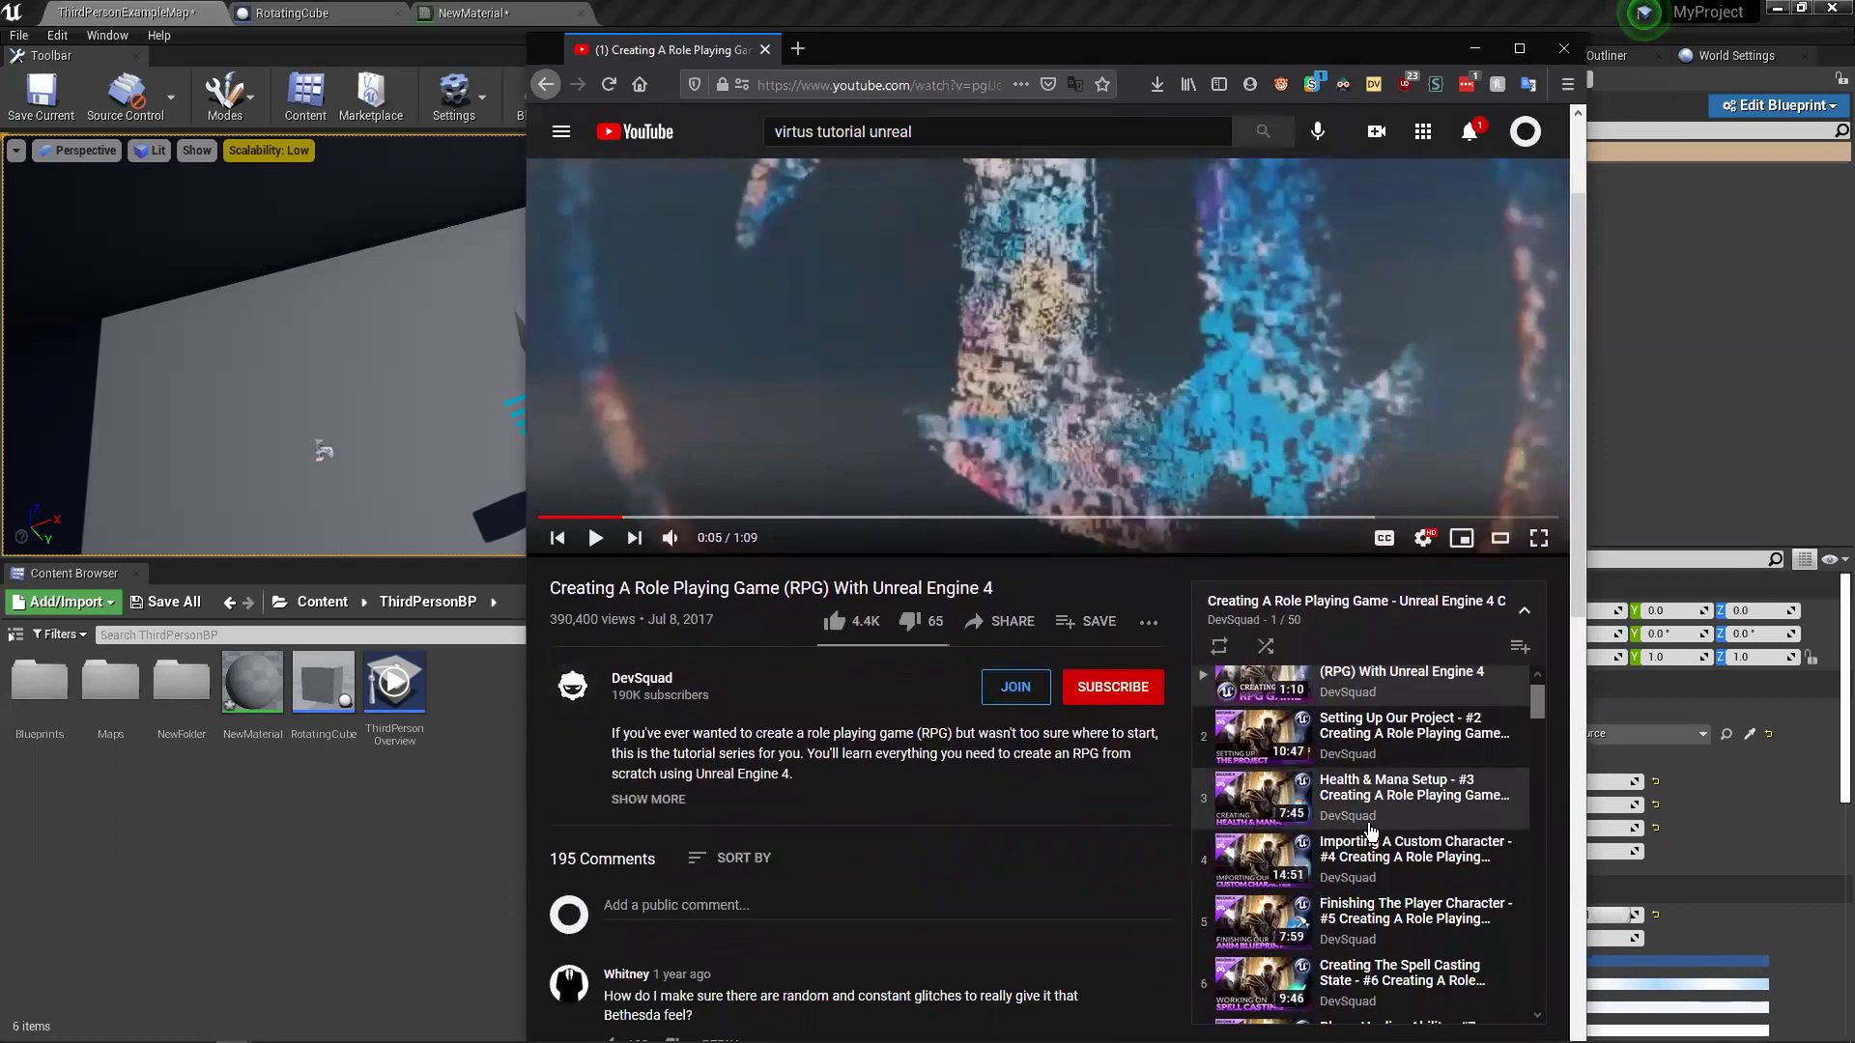
scroll(1370, 833, "down", 3)
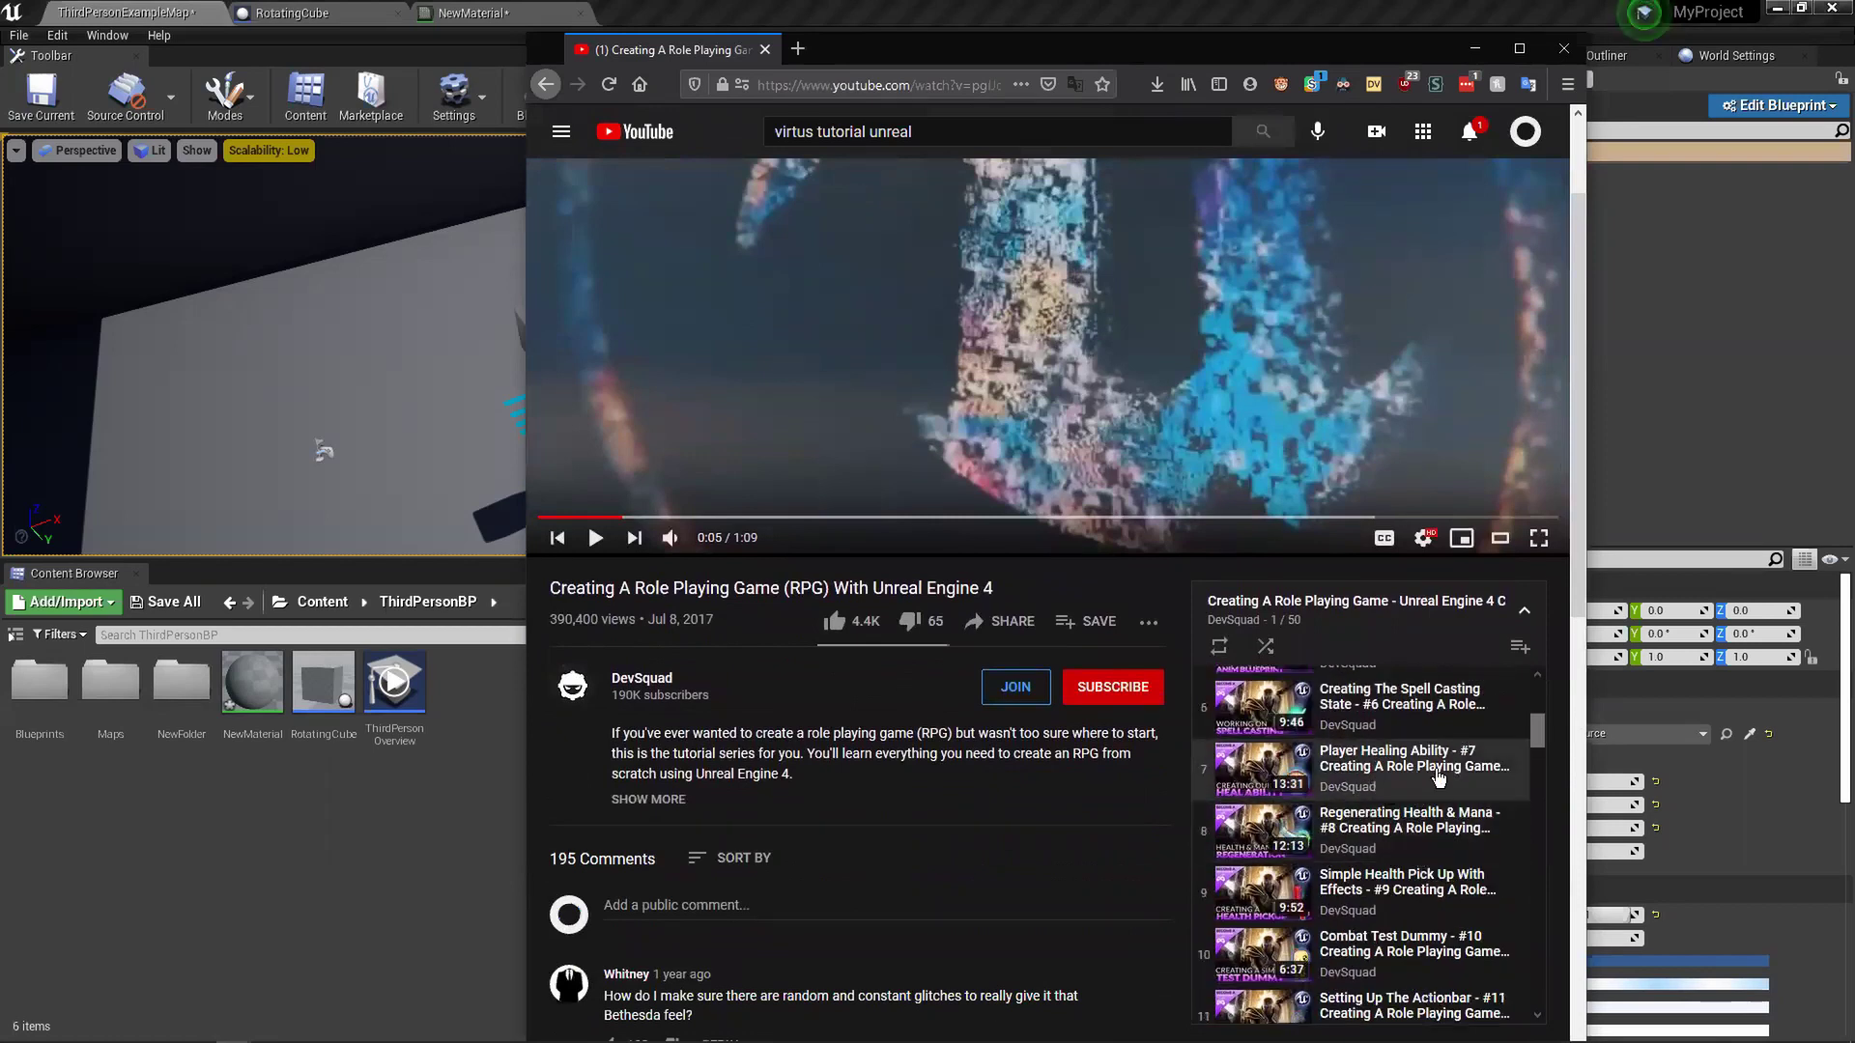
scroll(1439, 776, "up", 6)
scroll(1055, 797, "down", 5)
scroll(1055, 798, "up", 3)
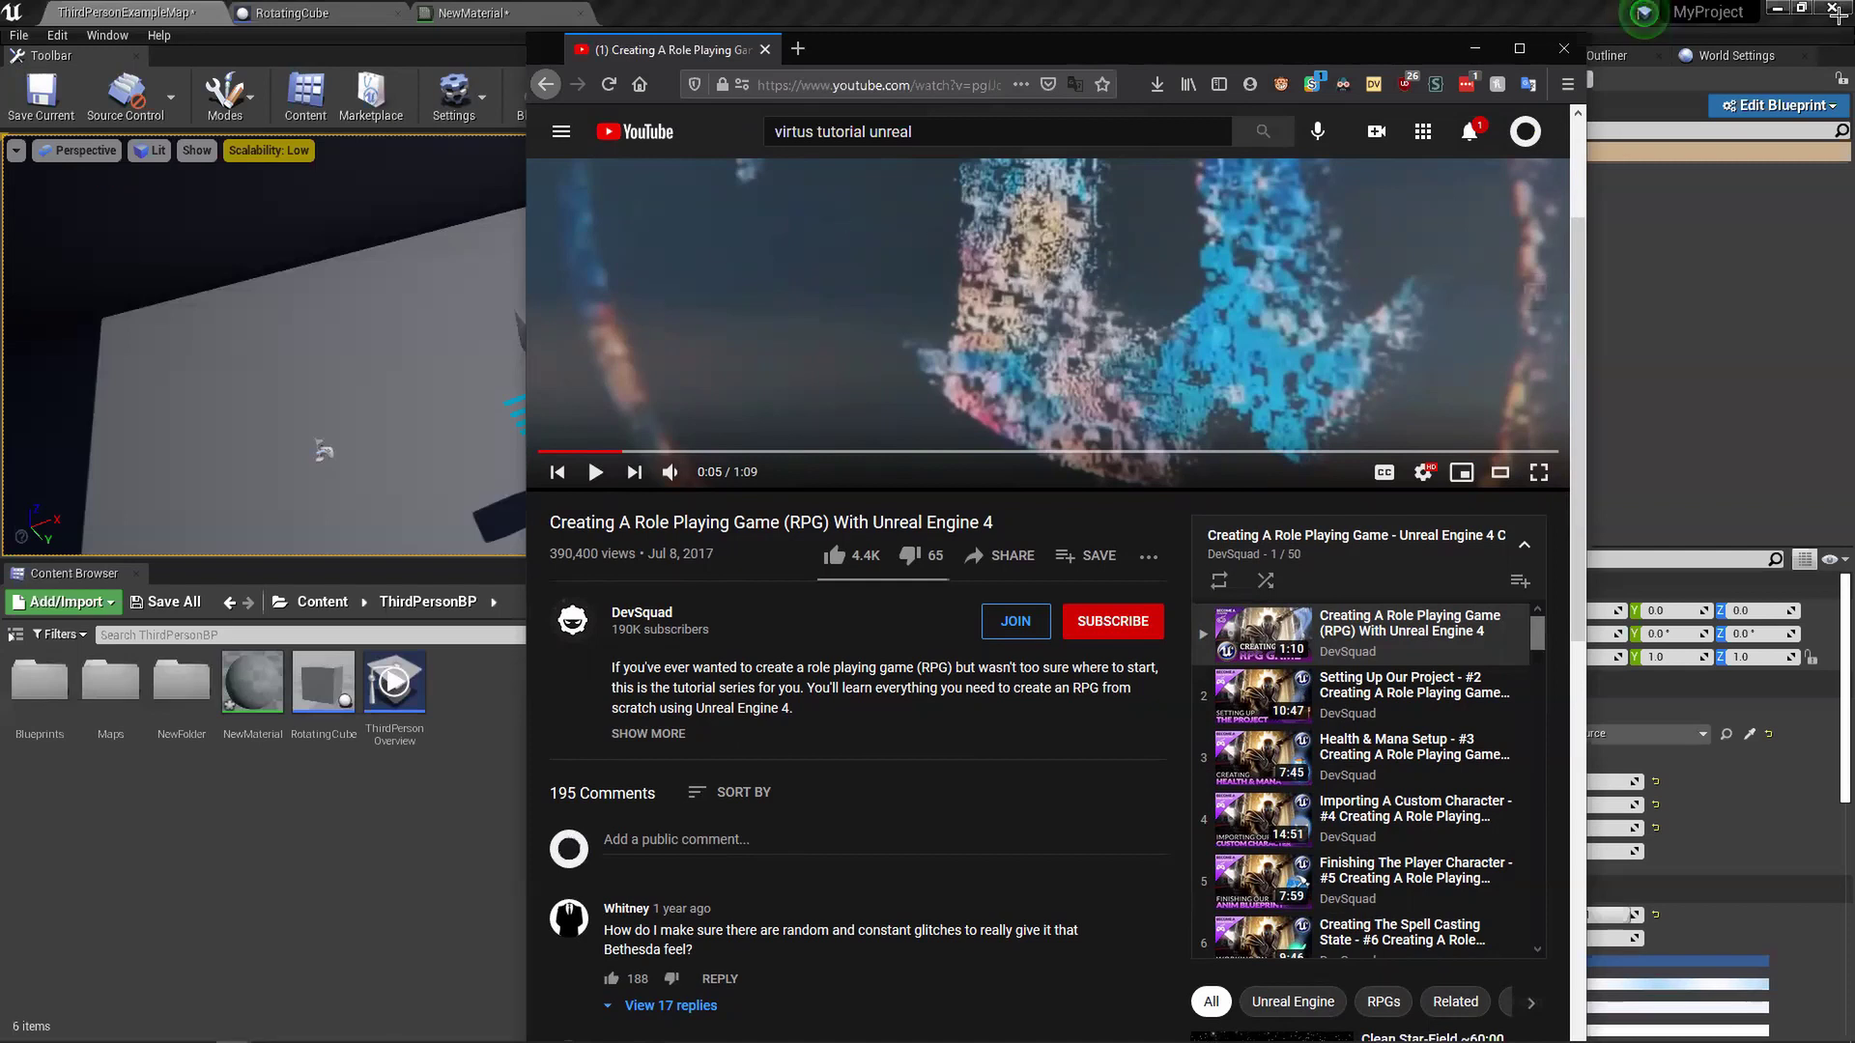
- Close the MyProject editor and open the GGJ_UE_Workshop project from the Epic Games Launcher
left_click(1834, 10)
left_click(1108, 708)
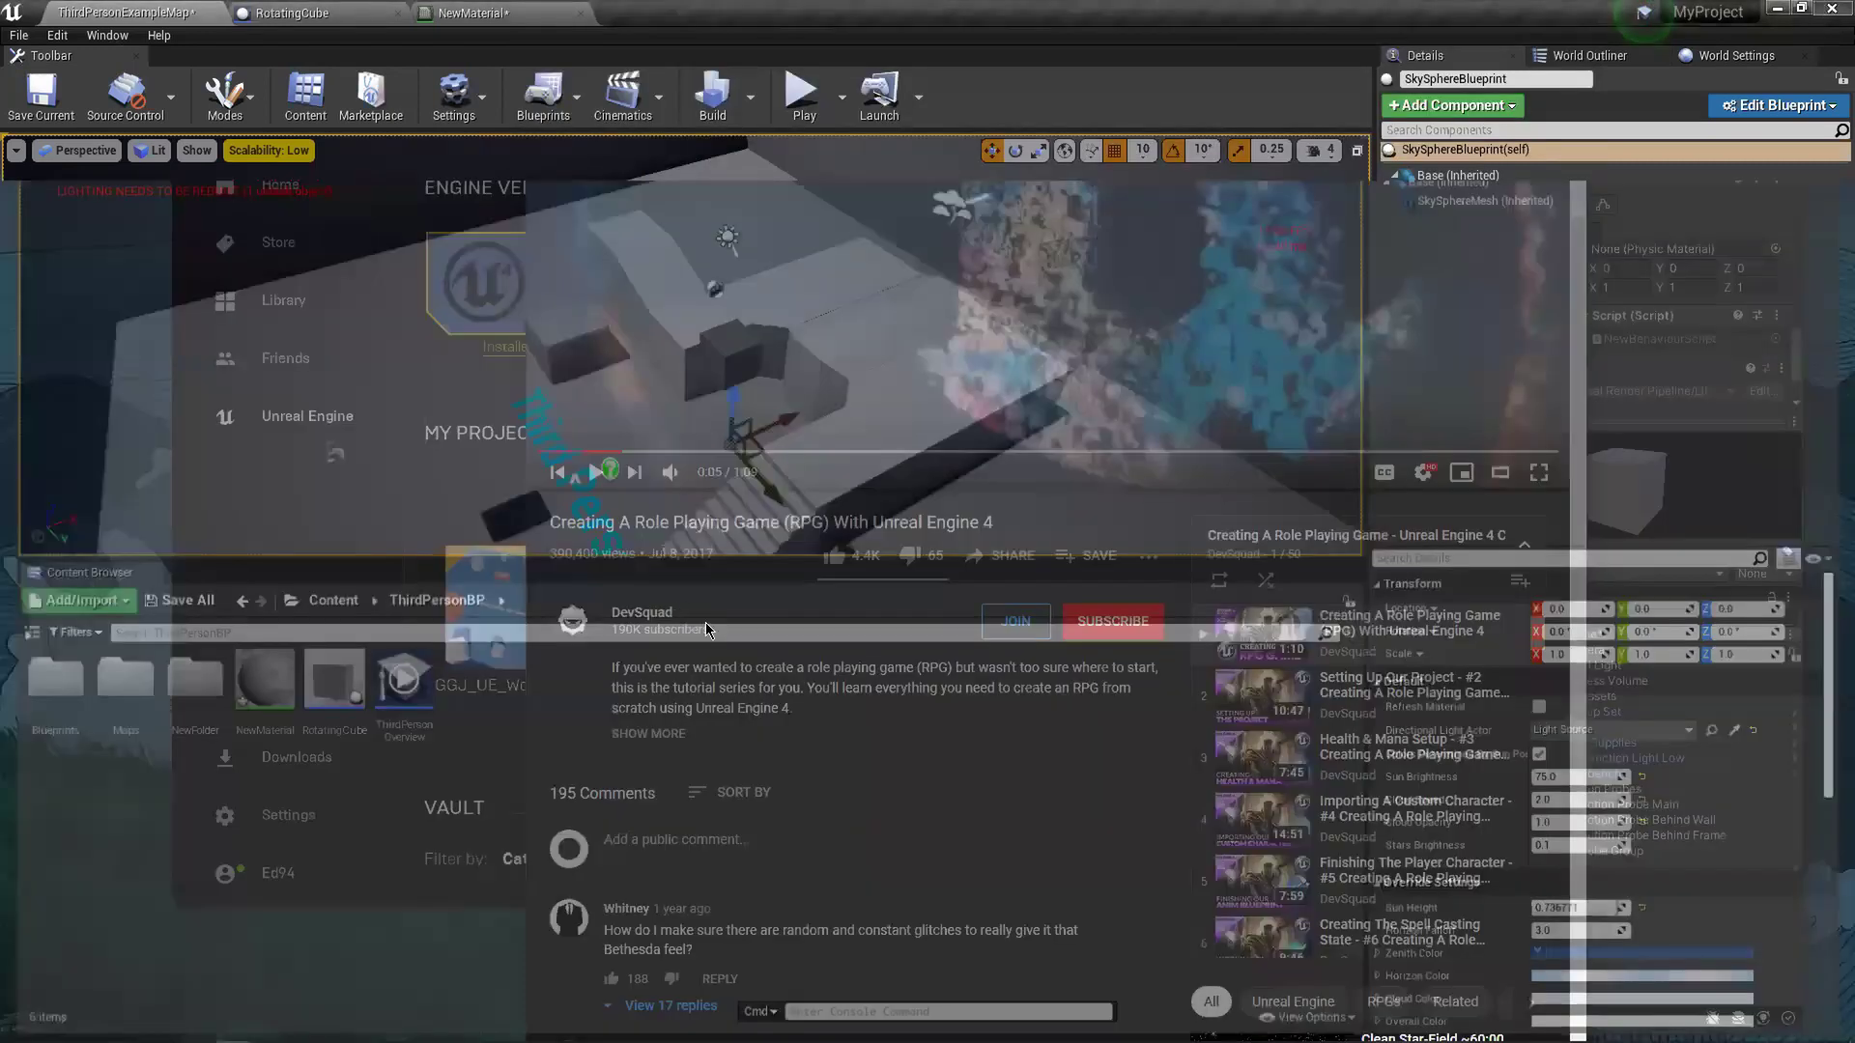
key("alt+Tab")
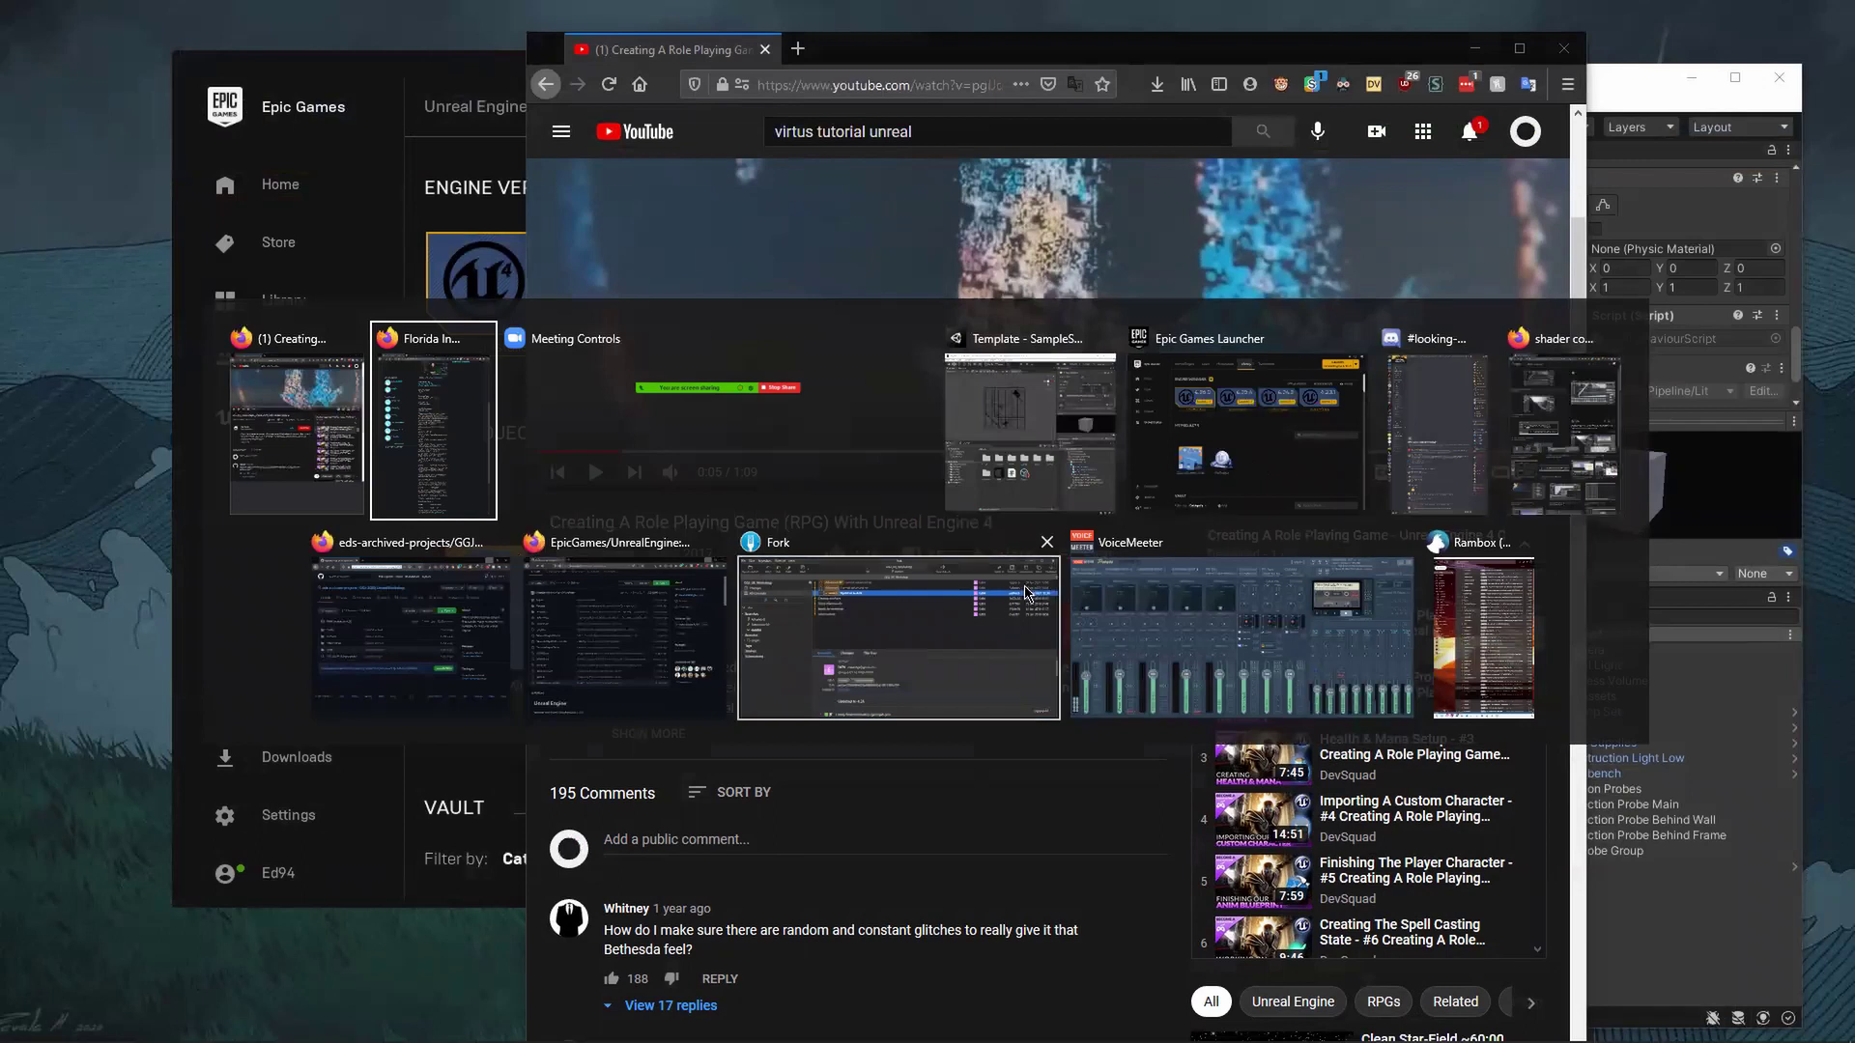
left_click(1191, 467)
double_click(501, 649)
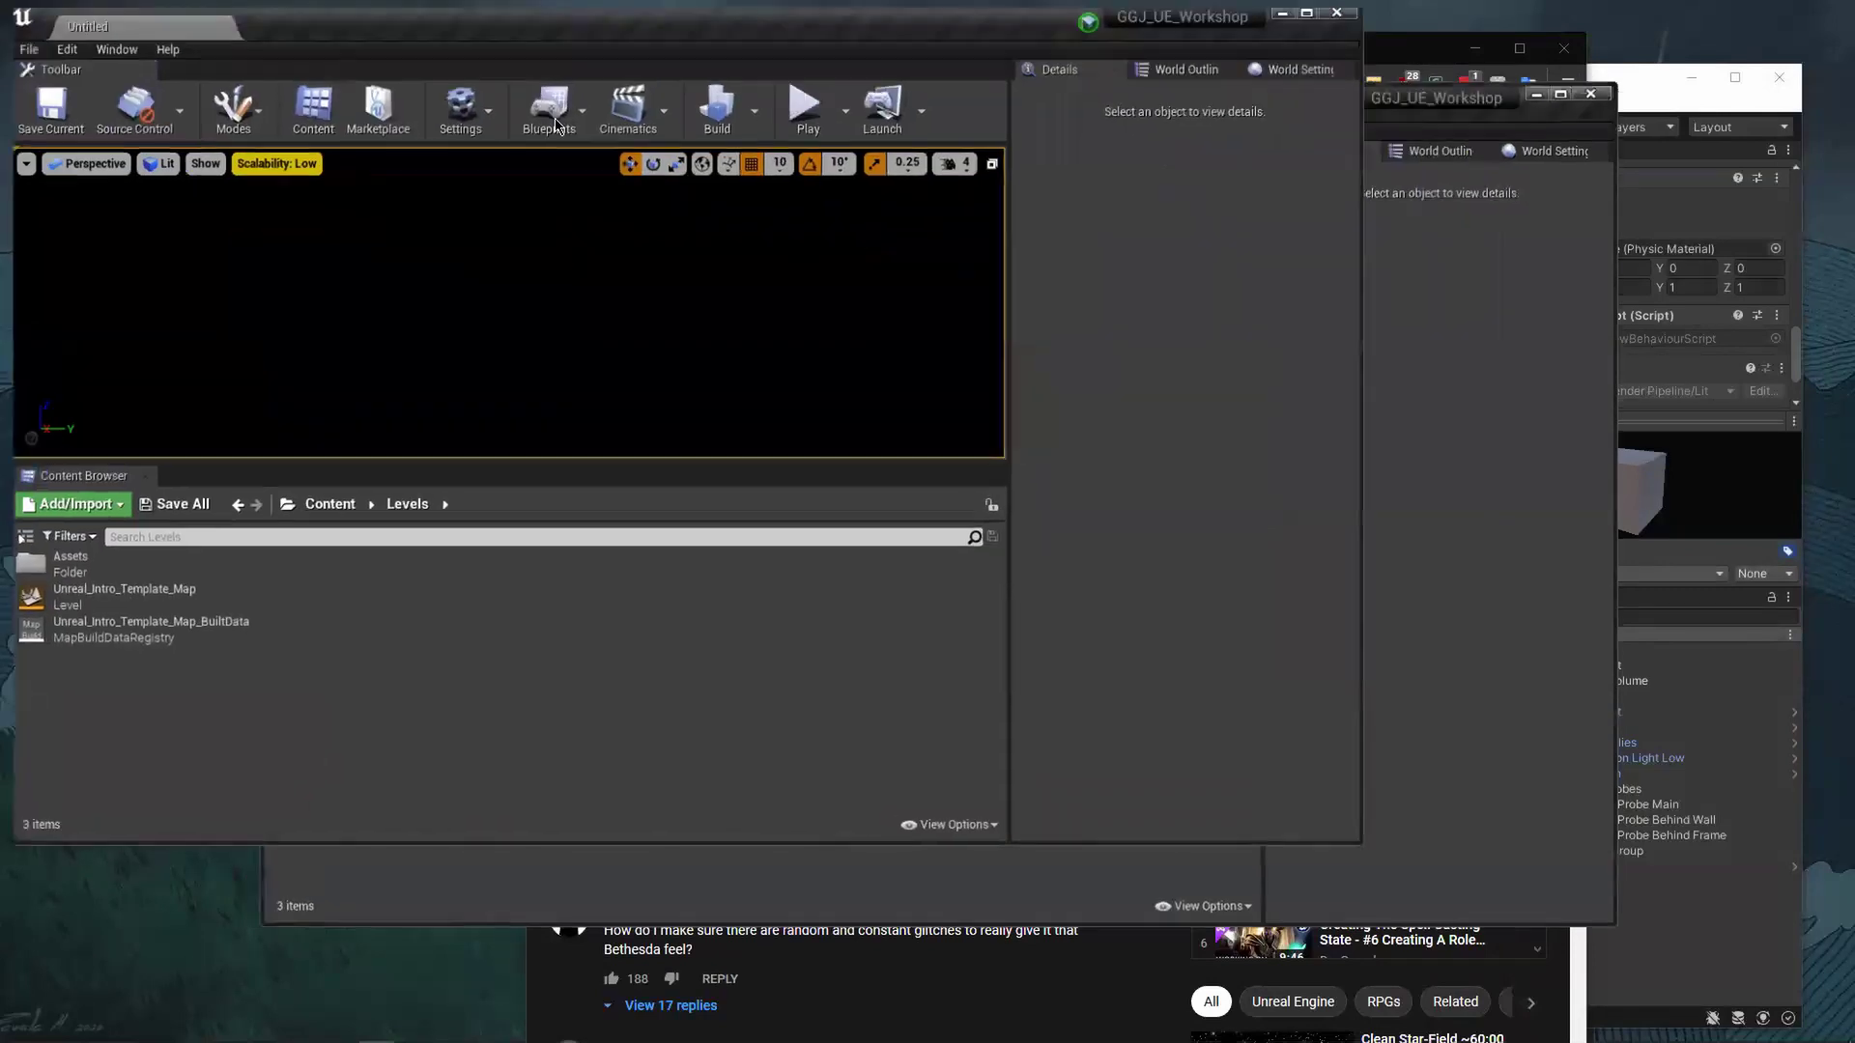
- Open the Unreal_Intro_Template_Map level from the Levels folder and view its welcome area
left_click(190, 698)
double_click(191, 698)
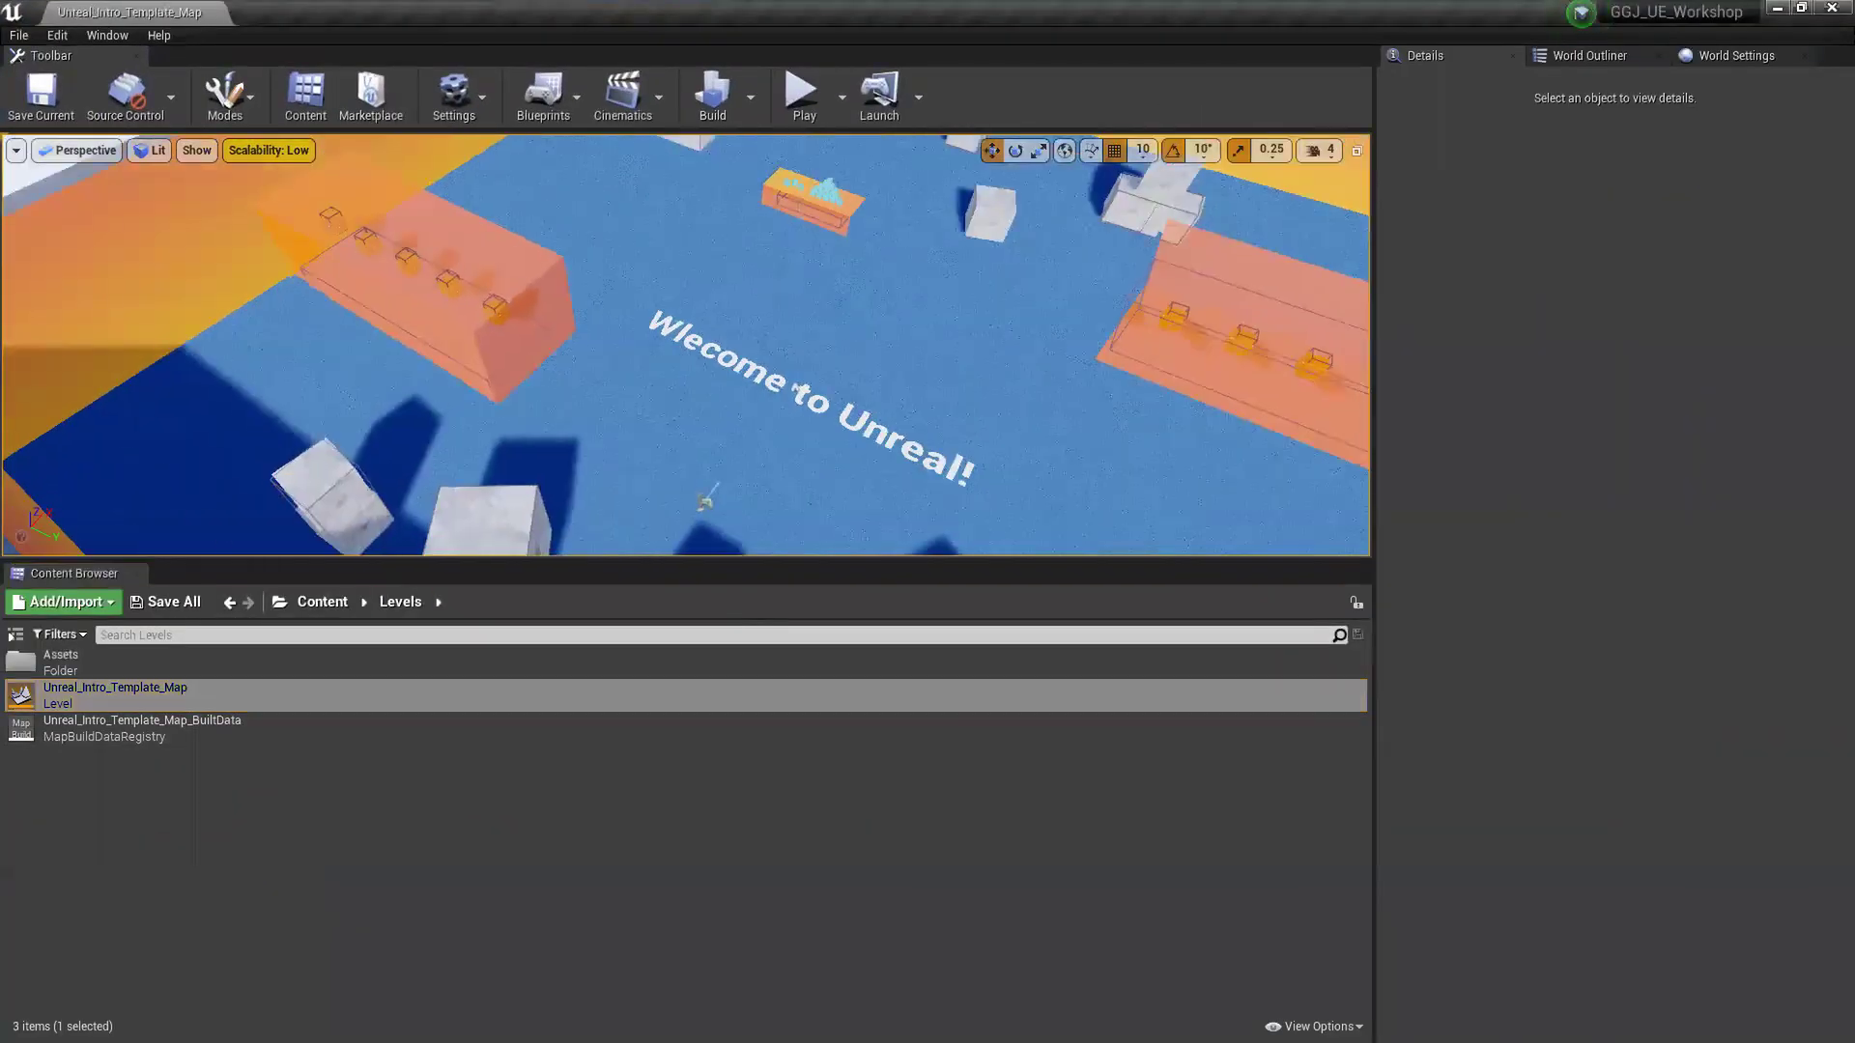
right_click_drag(610, 402, 667, 506)
key("w")
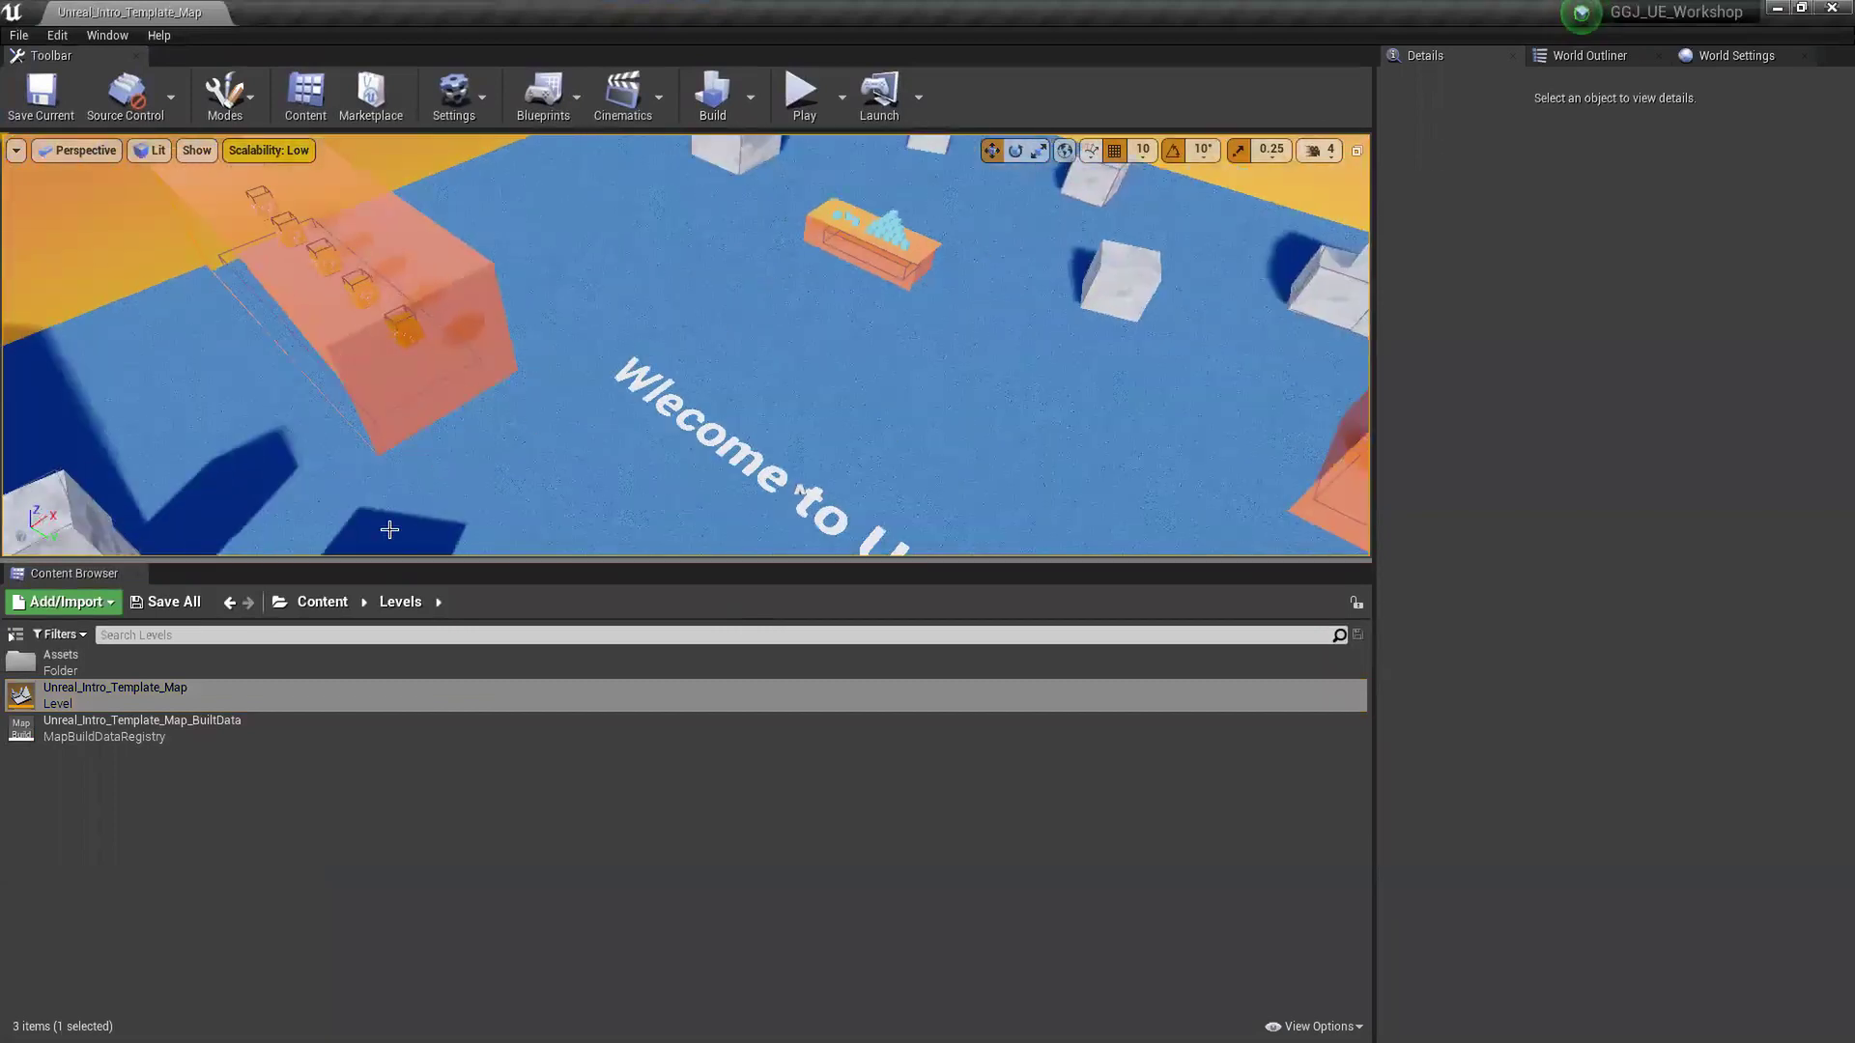
right_click_drag(390, 527, 396, 553)
- Open the This_is_a_blueprint Blueprint from the Content folder's BlueprintTutorial subfolder
left_click(322, 602)
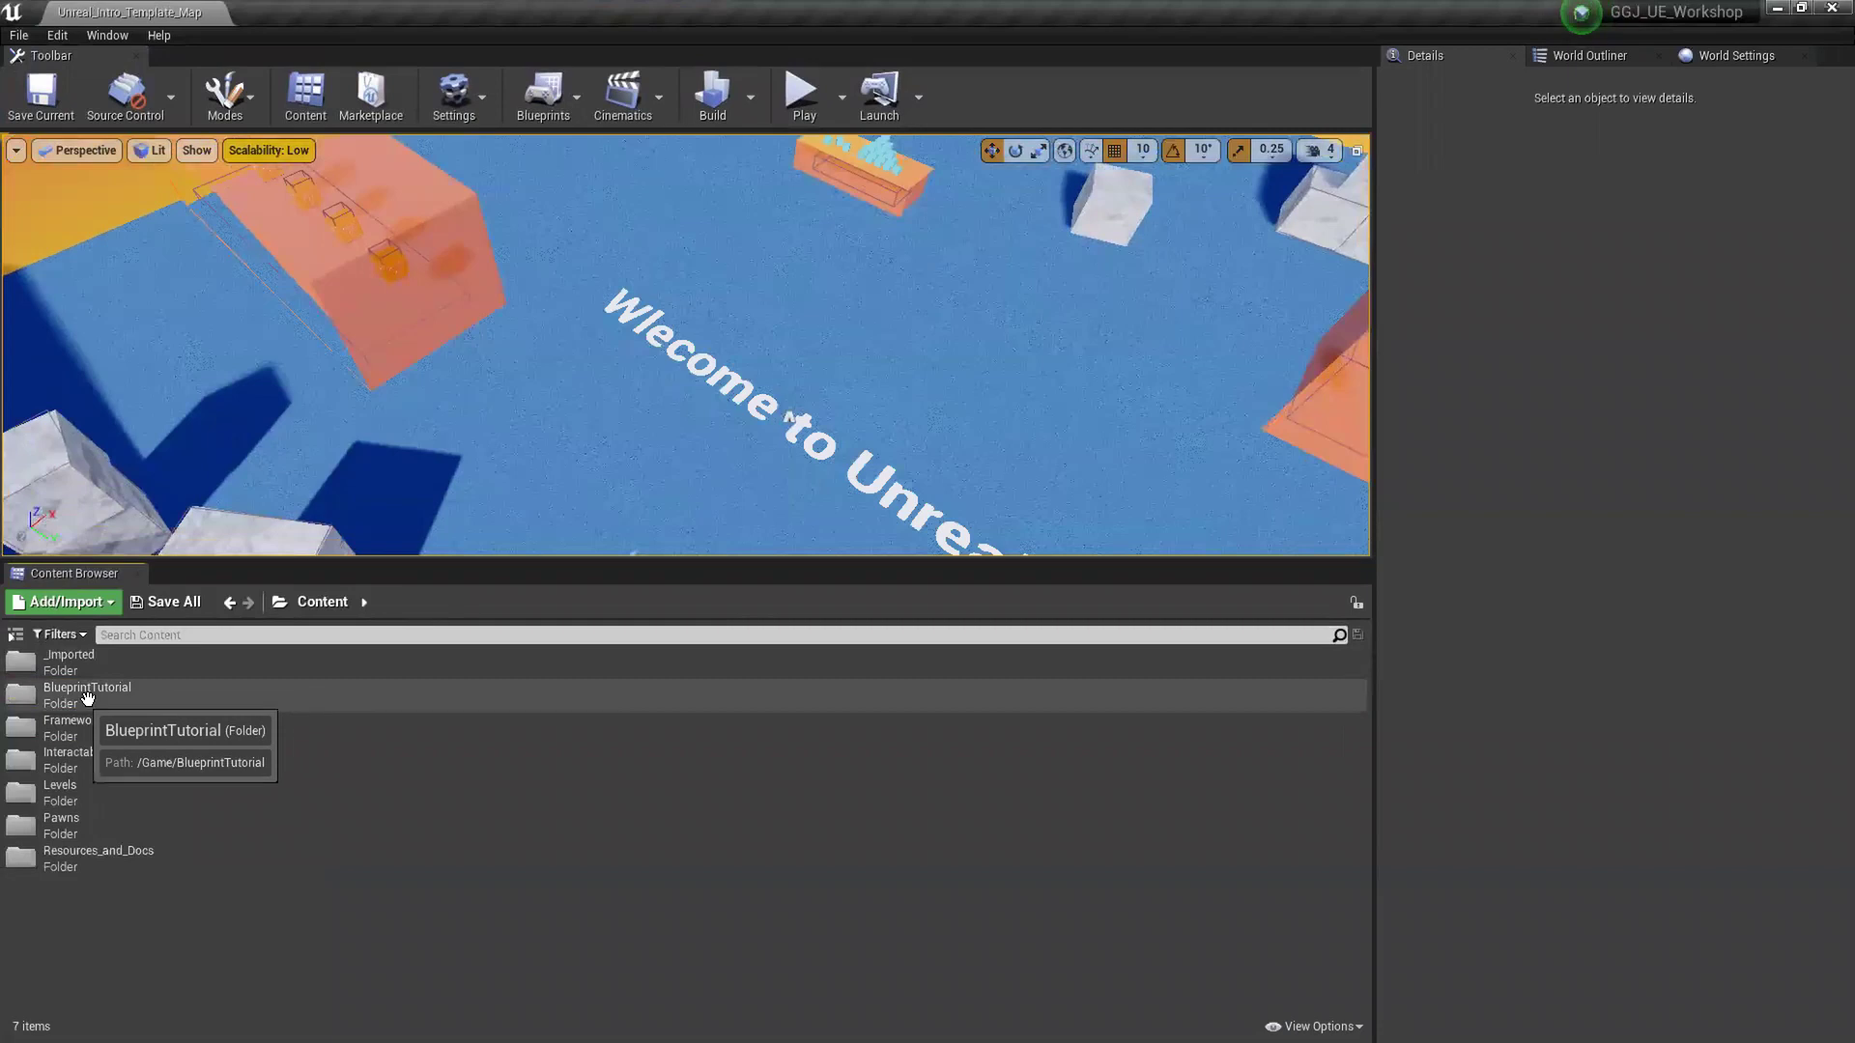
left_click(135, 704)
double_click(134, 704)
double_click(124, 663)
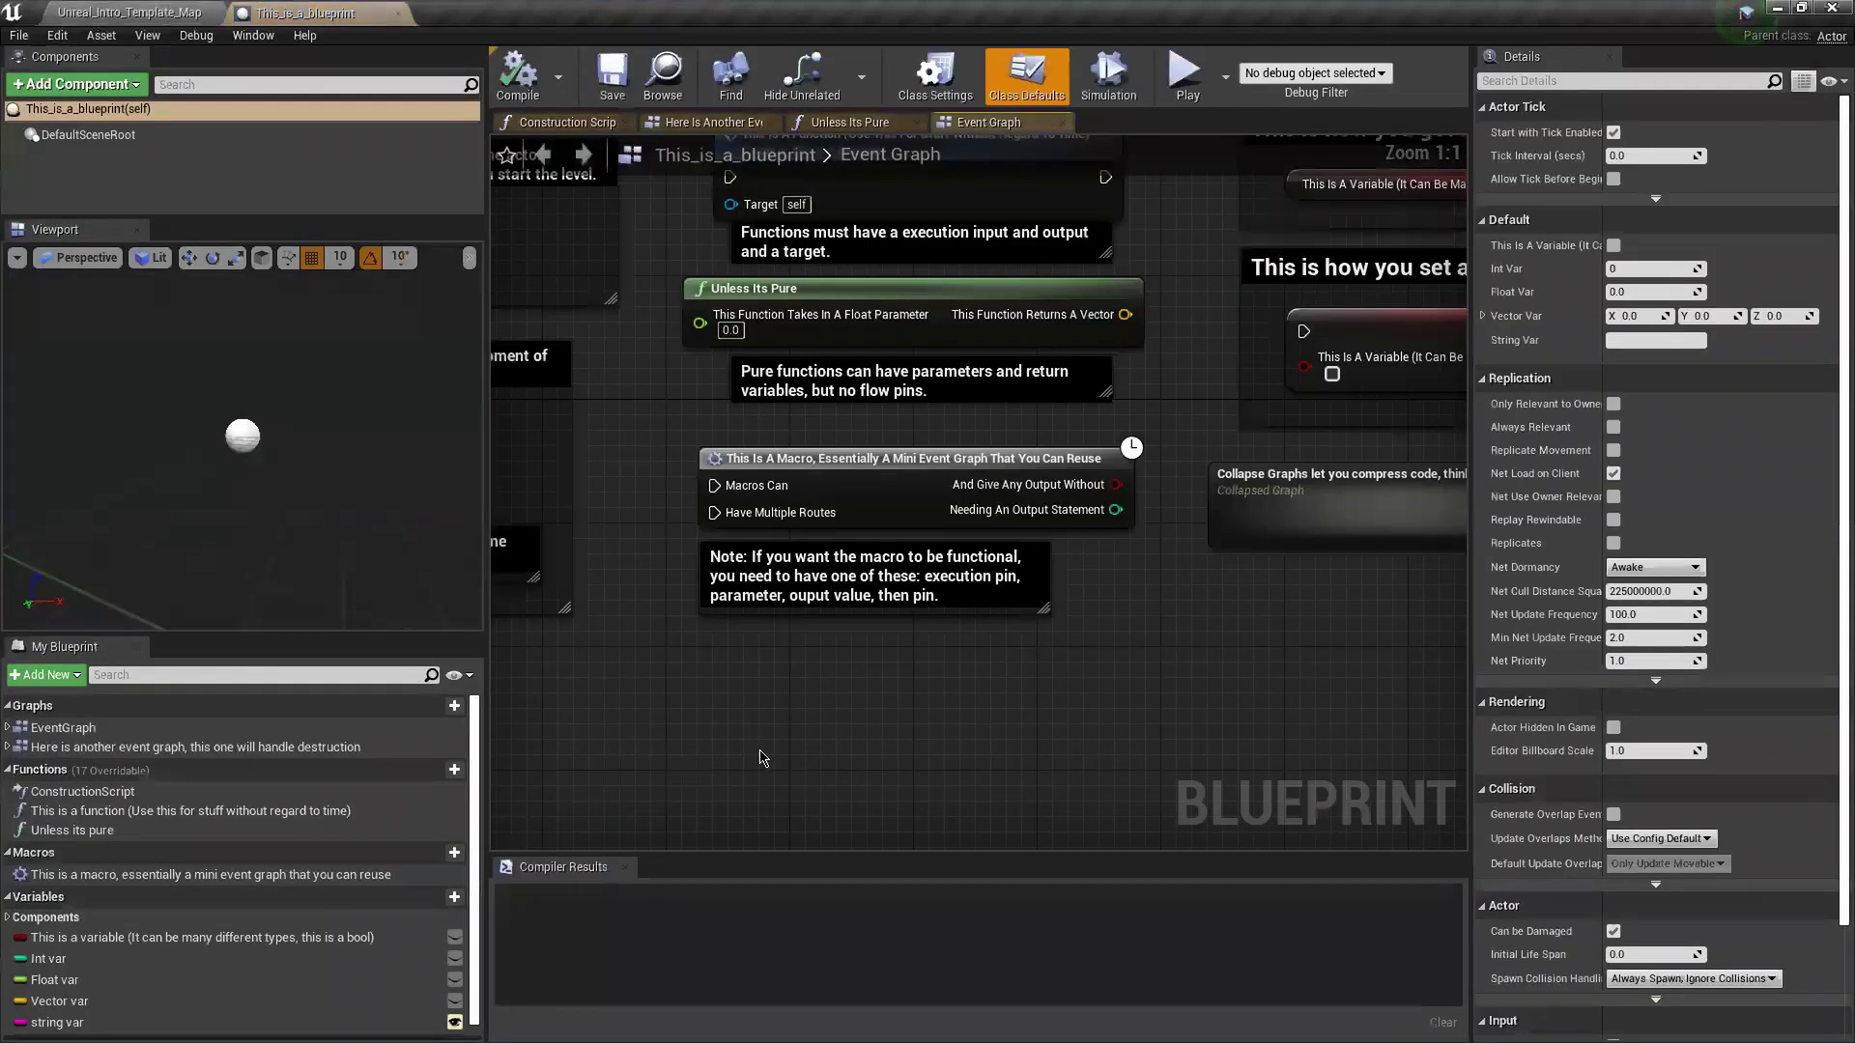
- Look through the Event Graph's notes on events, functions and macros, and open the collapsed graph node
right_click_drag(719, 563, 848, 682)
scroll(757, 554, "down", 3)
right_click_drag(919, 571, 856, 521)
right_click_drag(839, 710, 667, 675)
scroll(868, 725, "up", 3)
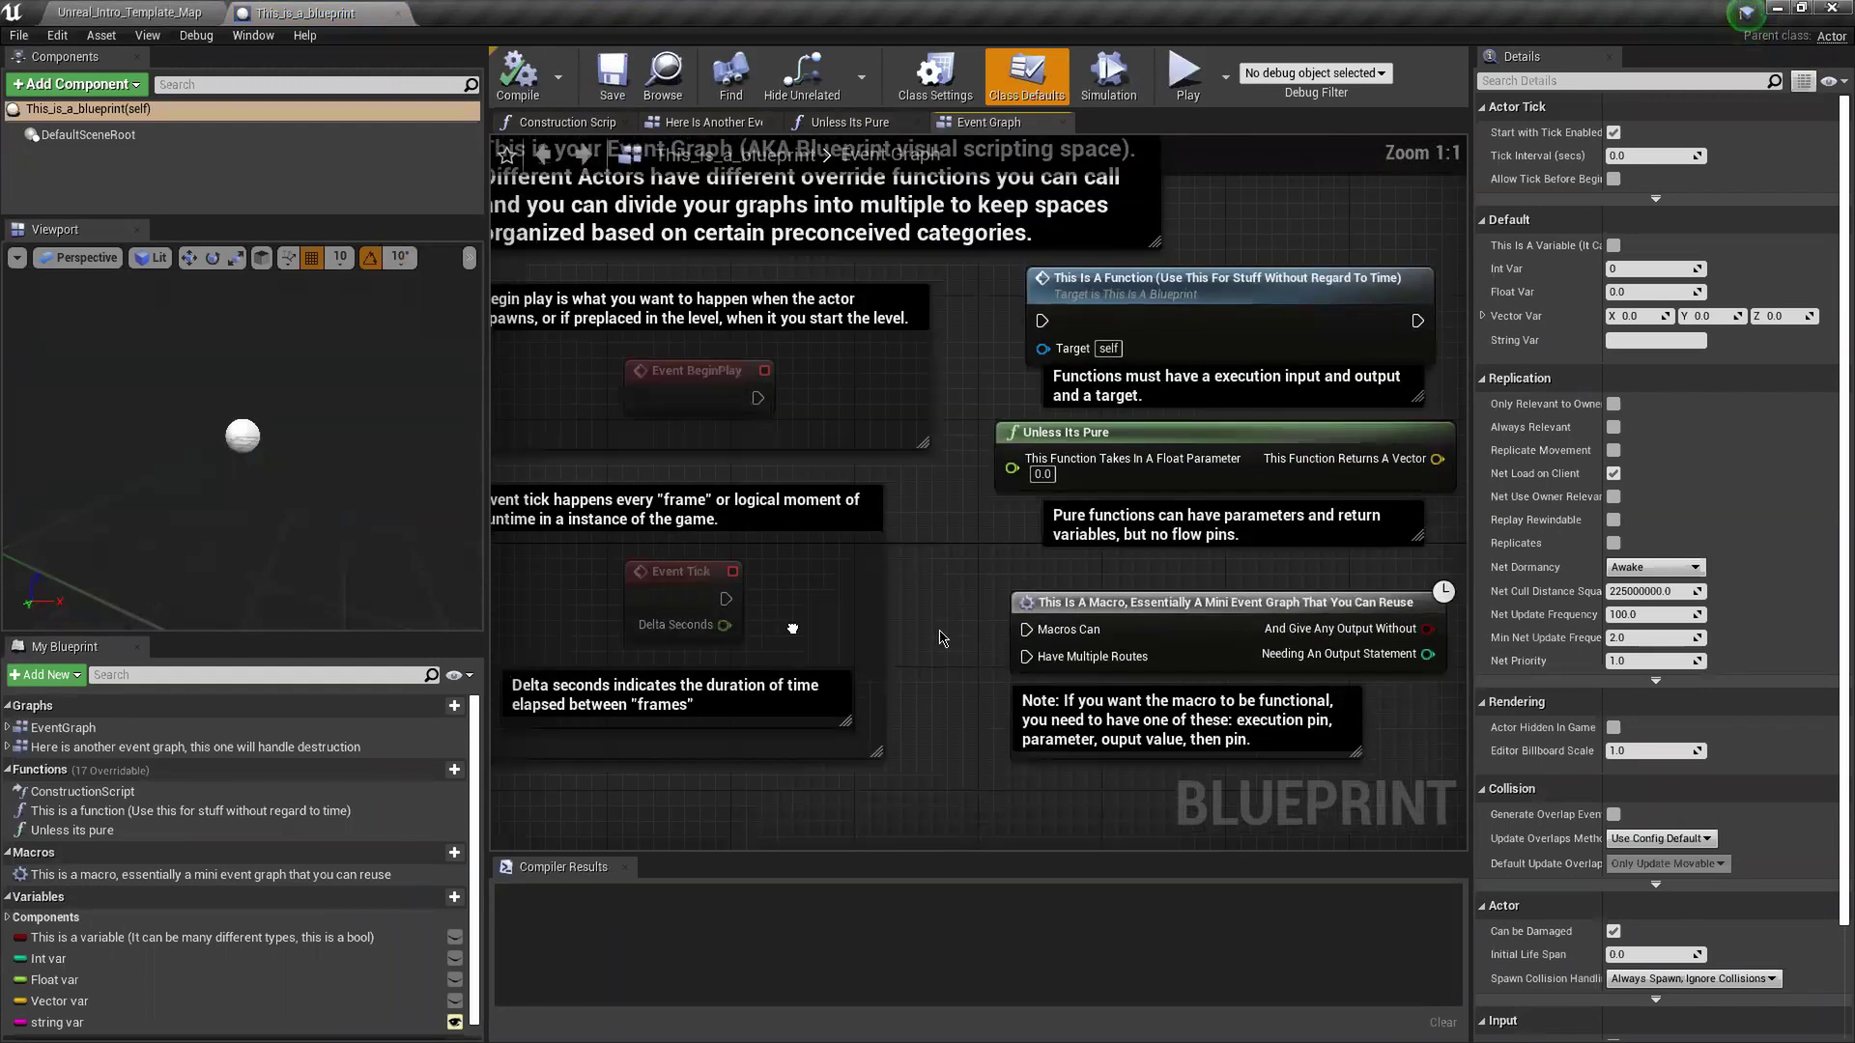
right_click_drag(868, 720, 541, 732)
right_click_drag(1297, 639, 890, 645)
double_click(935, 692)
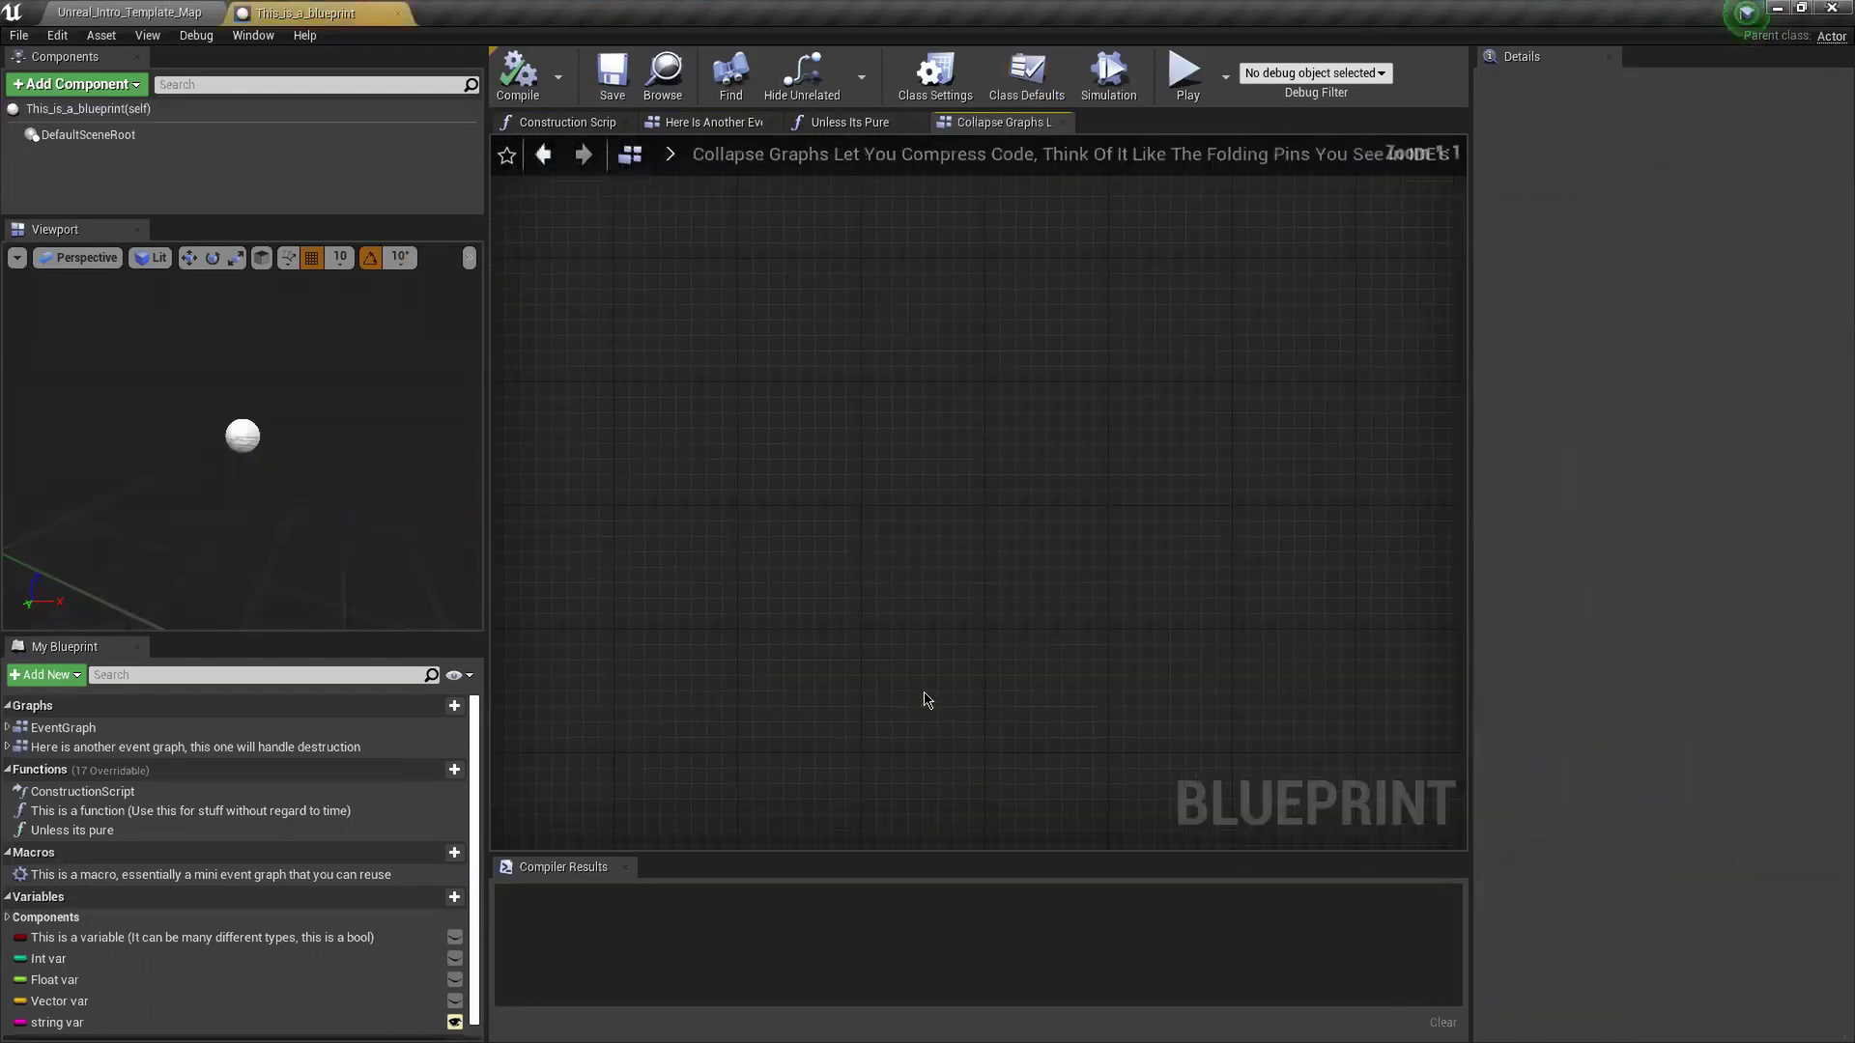
- Return from the collapsed graph to the main Event Graph, and open the This_is_a_child_of_the_onother_BP Blueprint from the BlueprintTutorial folder
double_click(989, 745)
right_click_drag(774, 510, 1047, 558)
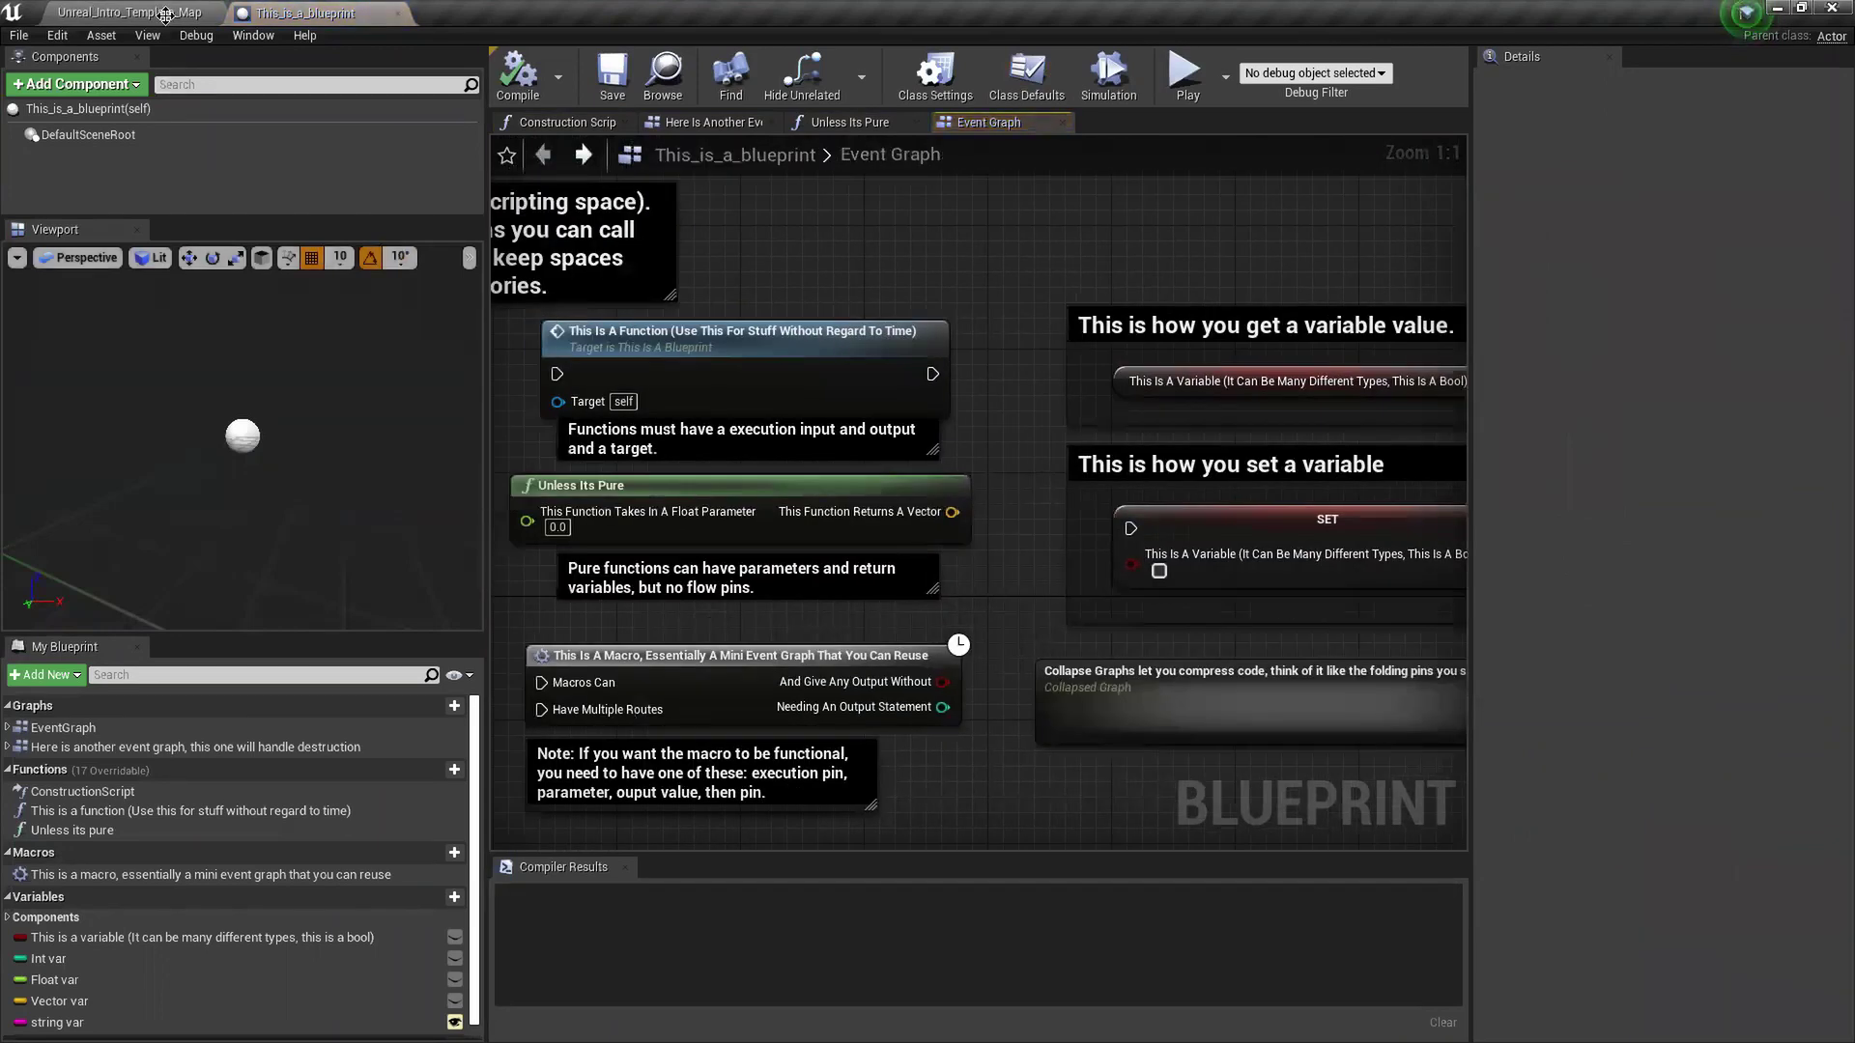
left_click(154, 12)
double_click(132, 694)
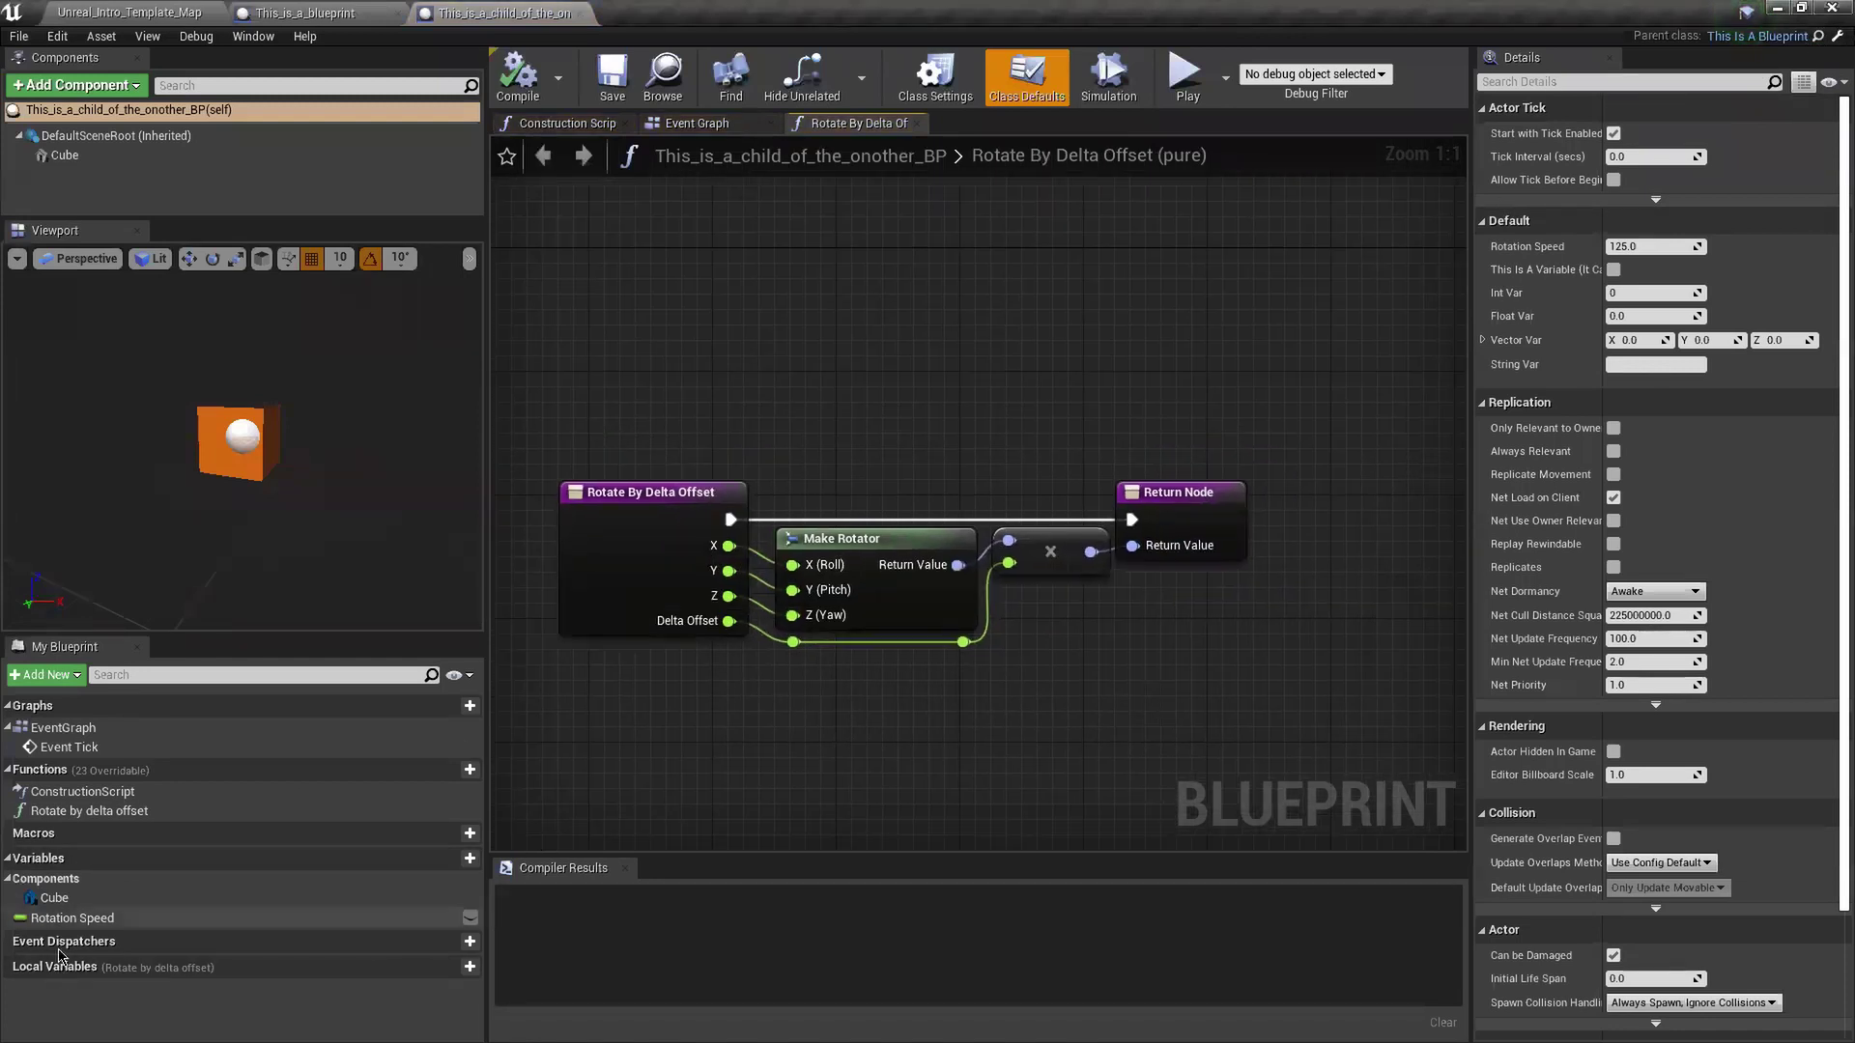
- View the child Blueprint's Event Graph, expanding and collapsing the AddLocalRotation node's extra pins
left_click(749, 126)
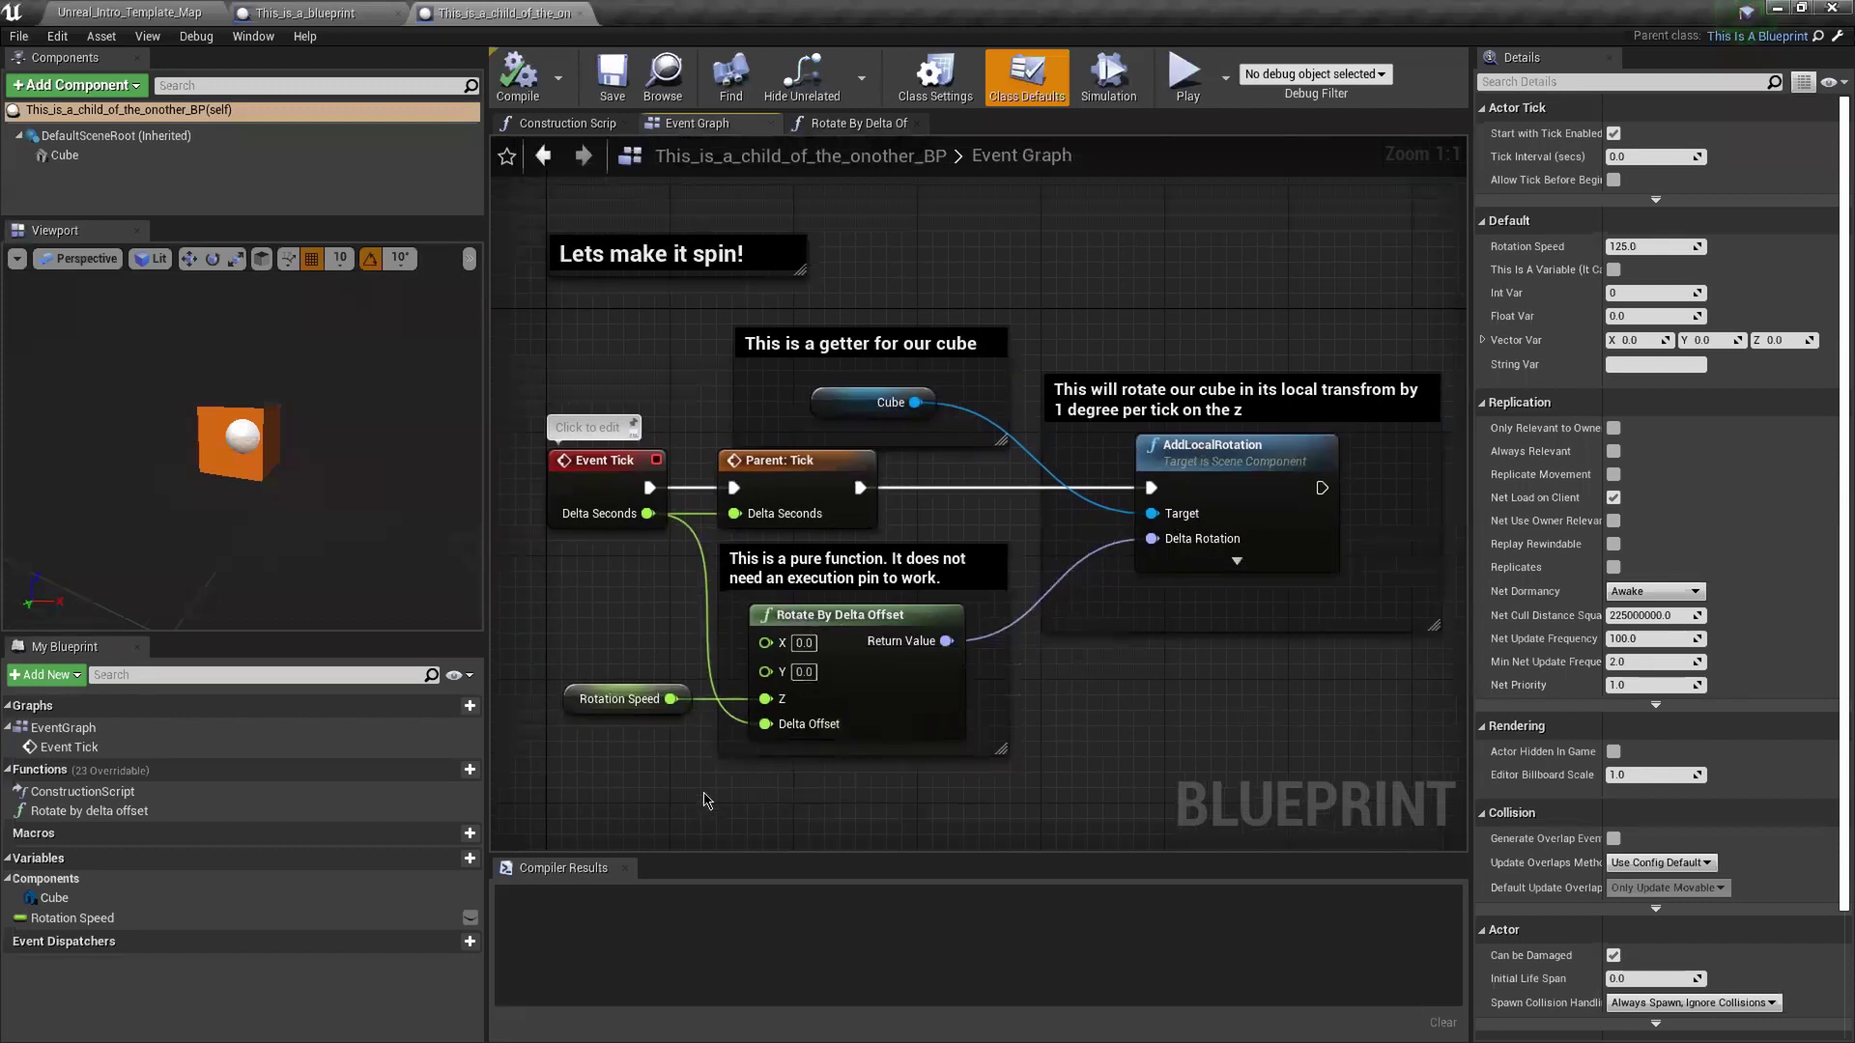
left_click(1238, 564)
left_click(1260, 626)
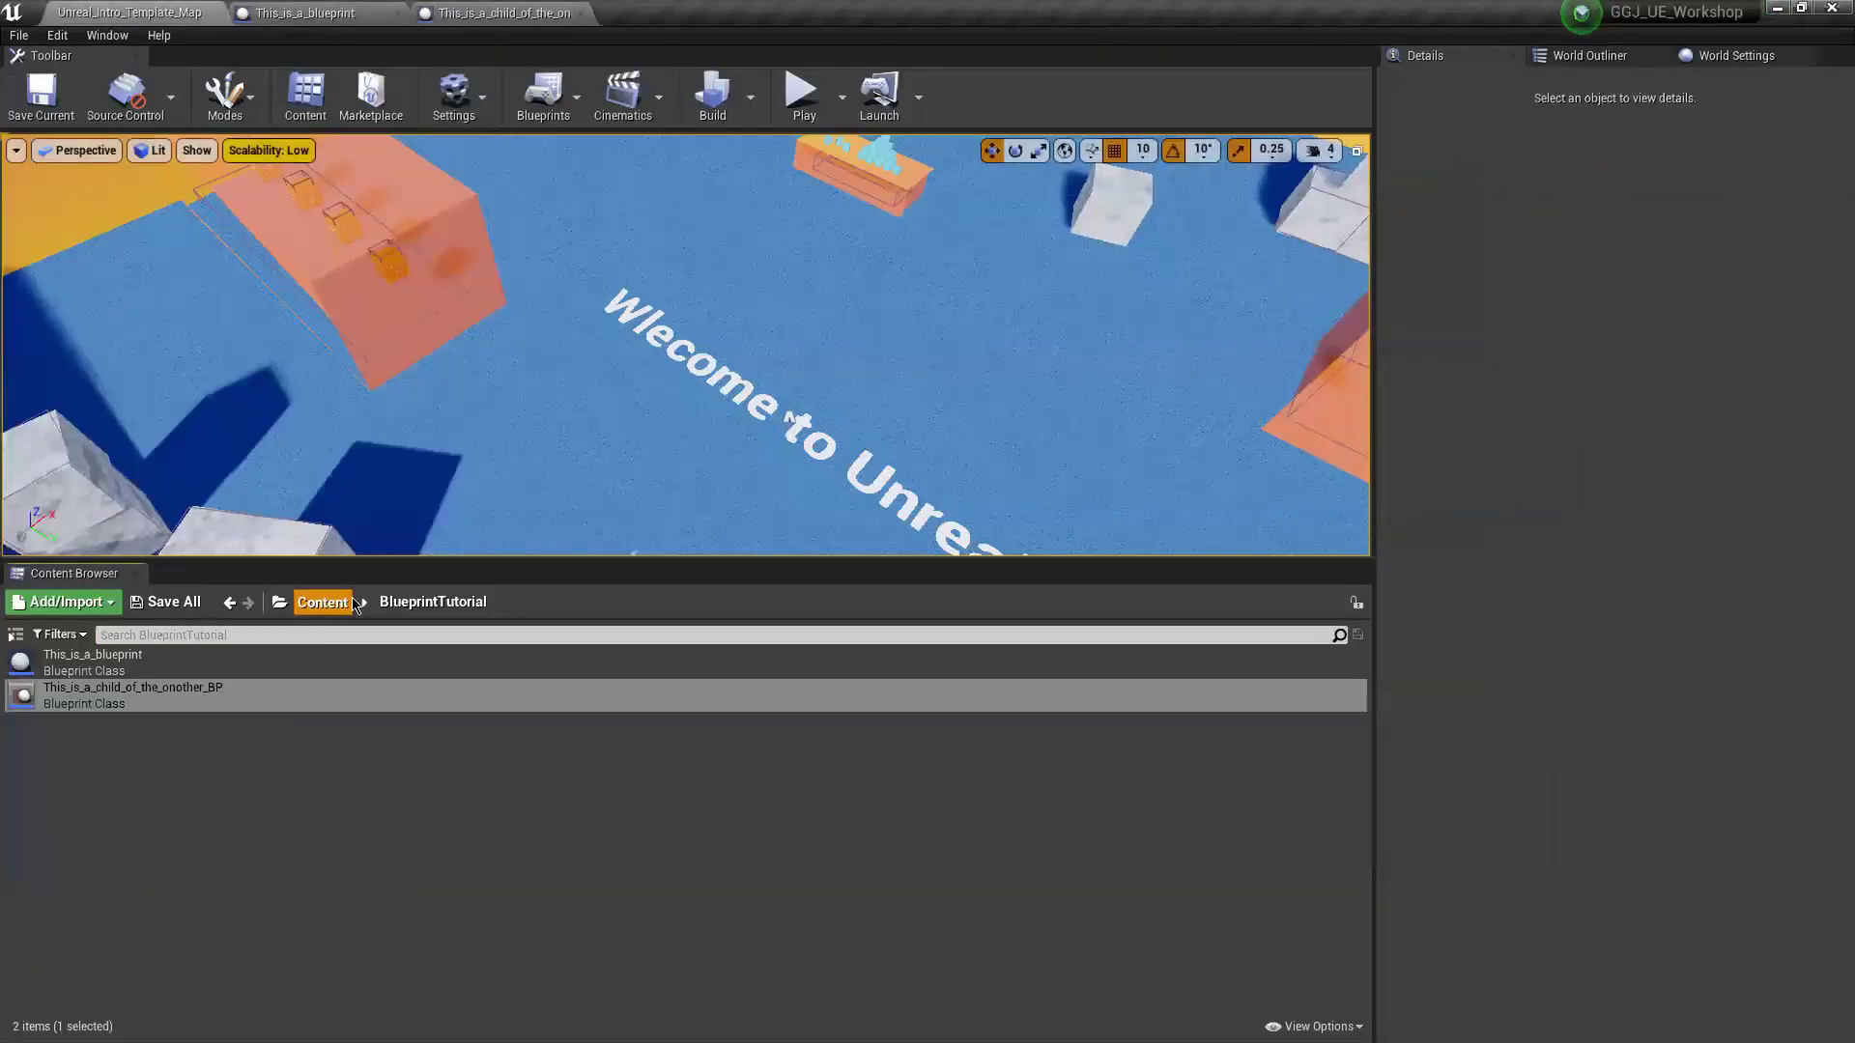
- Open the Intro_GameMode Blueprint from the Content folder's Framework subfolder and view its Event Graph notes and nodes
left_click(349, 603)
double_click(154, 744)
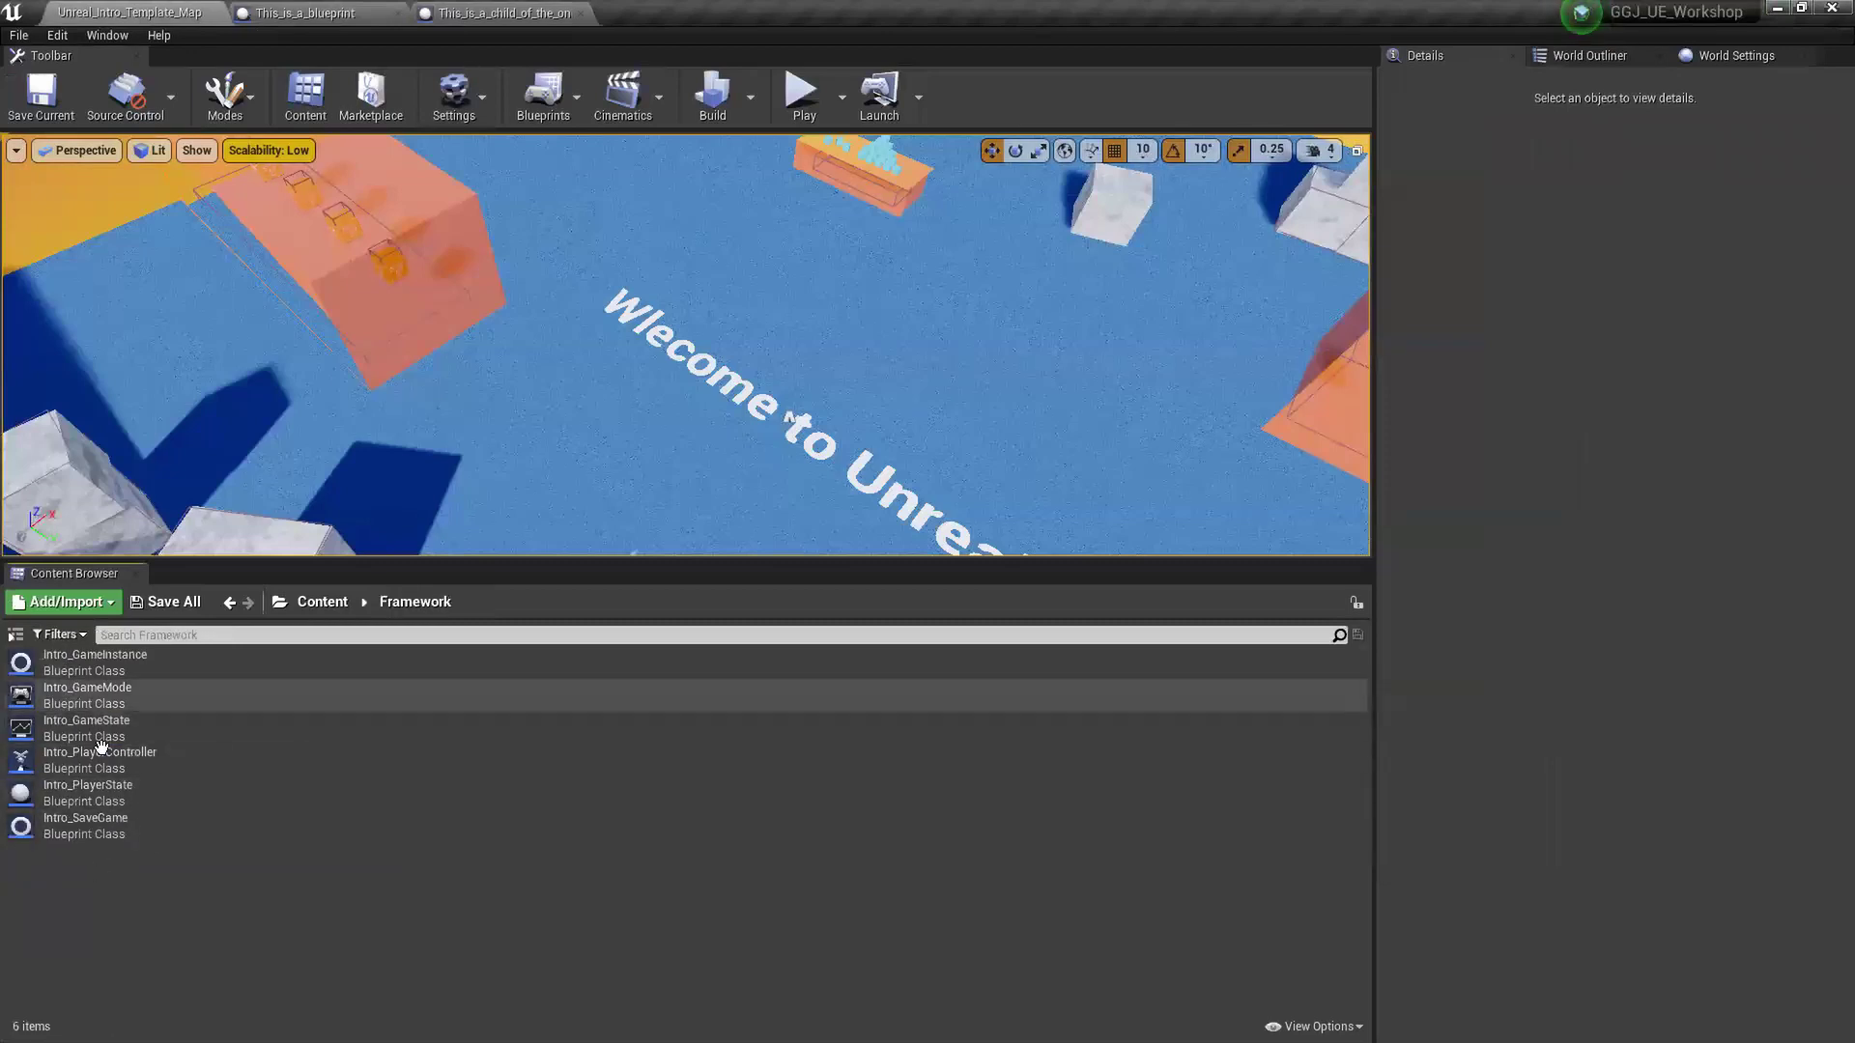
double_click(87, 692)
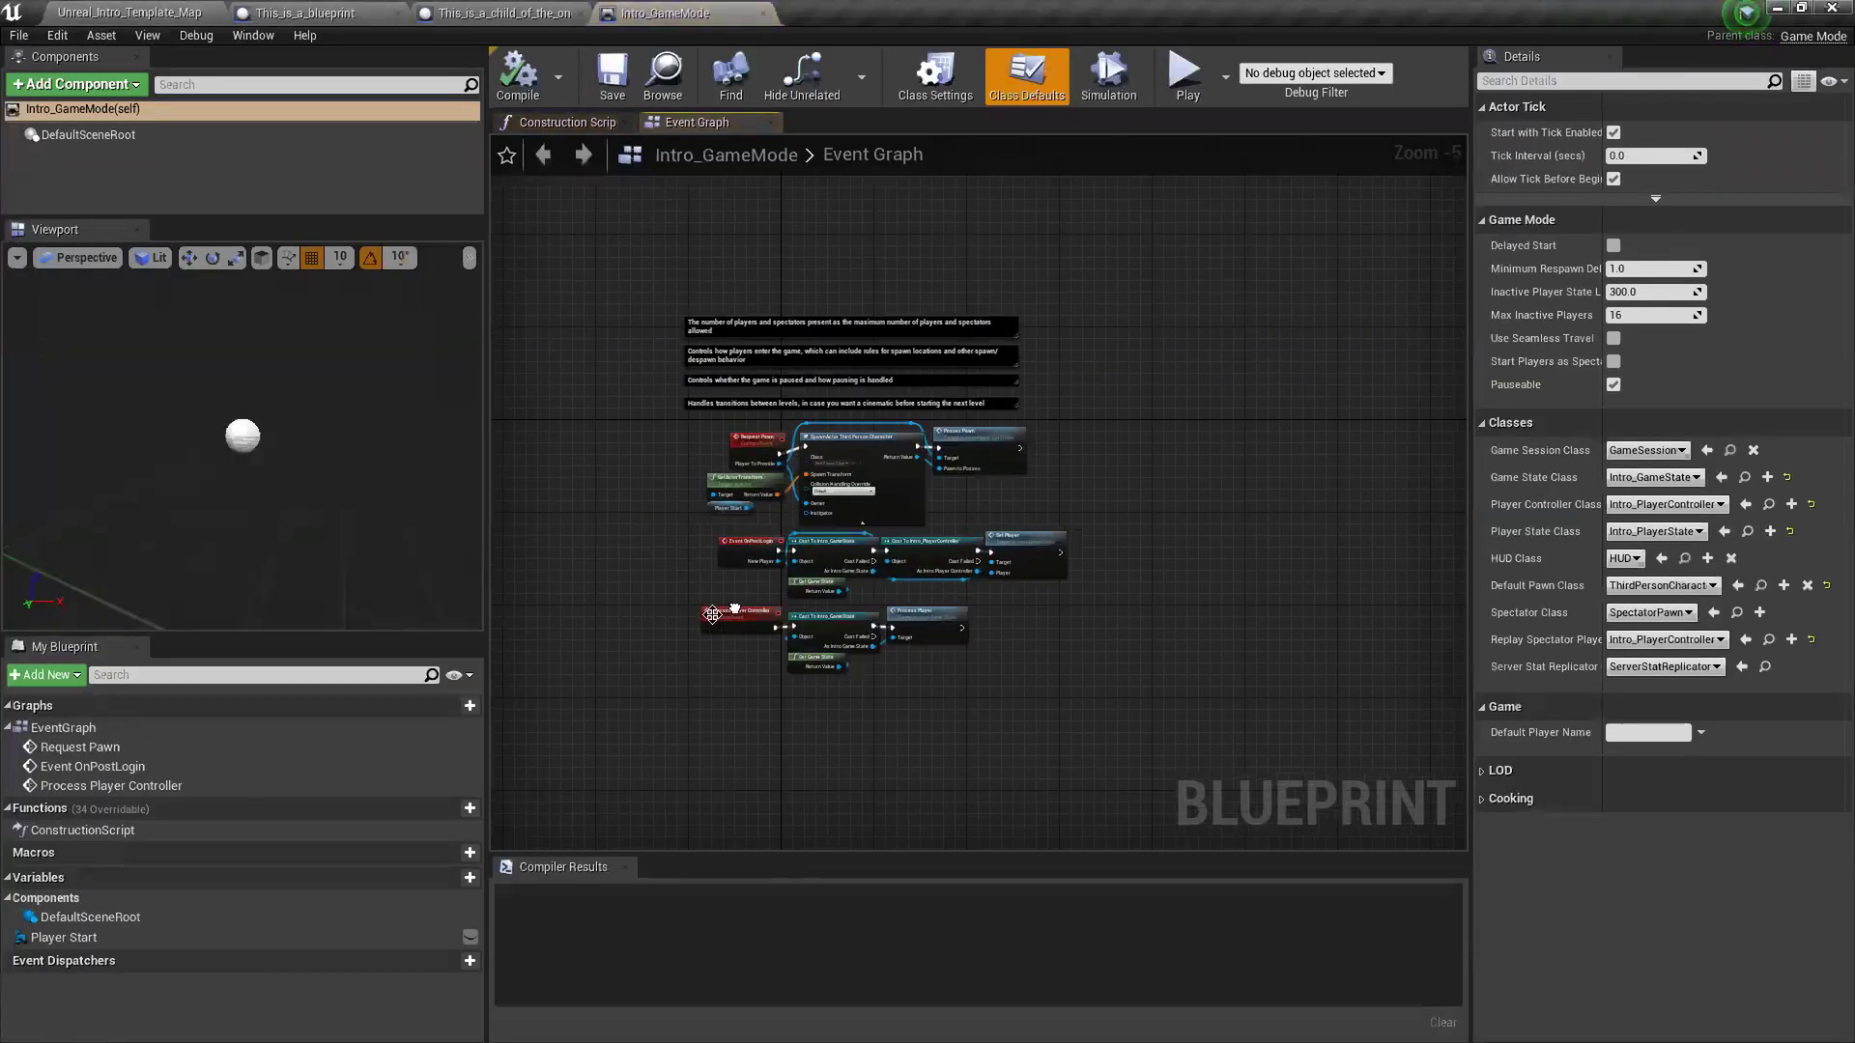
scroll(736, 610, "up", 4)
scroll(736, 610, "down", 2)
right_click_drag(687, 380, 664, 505)
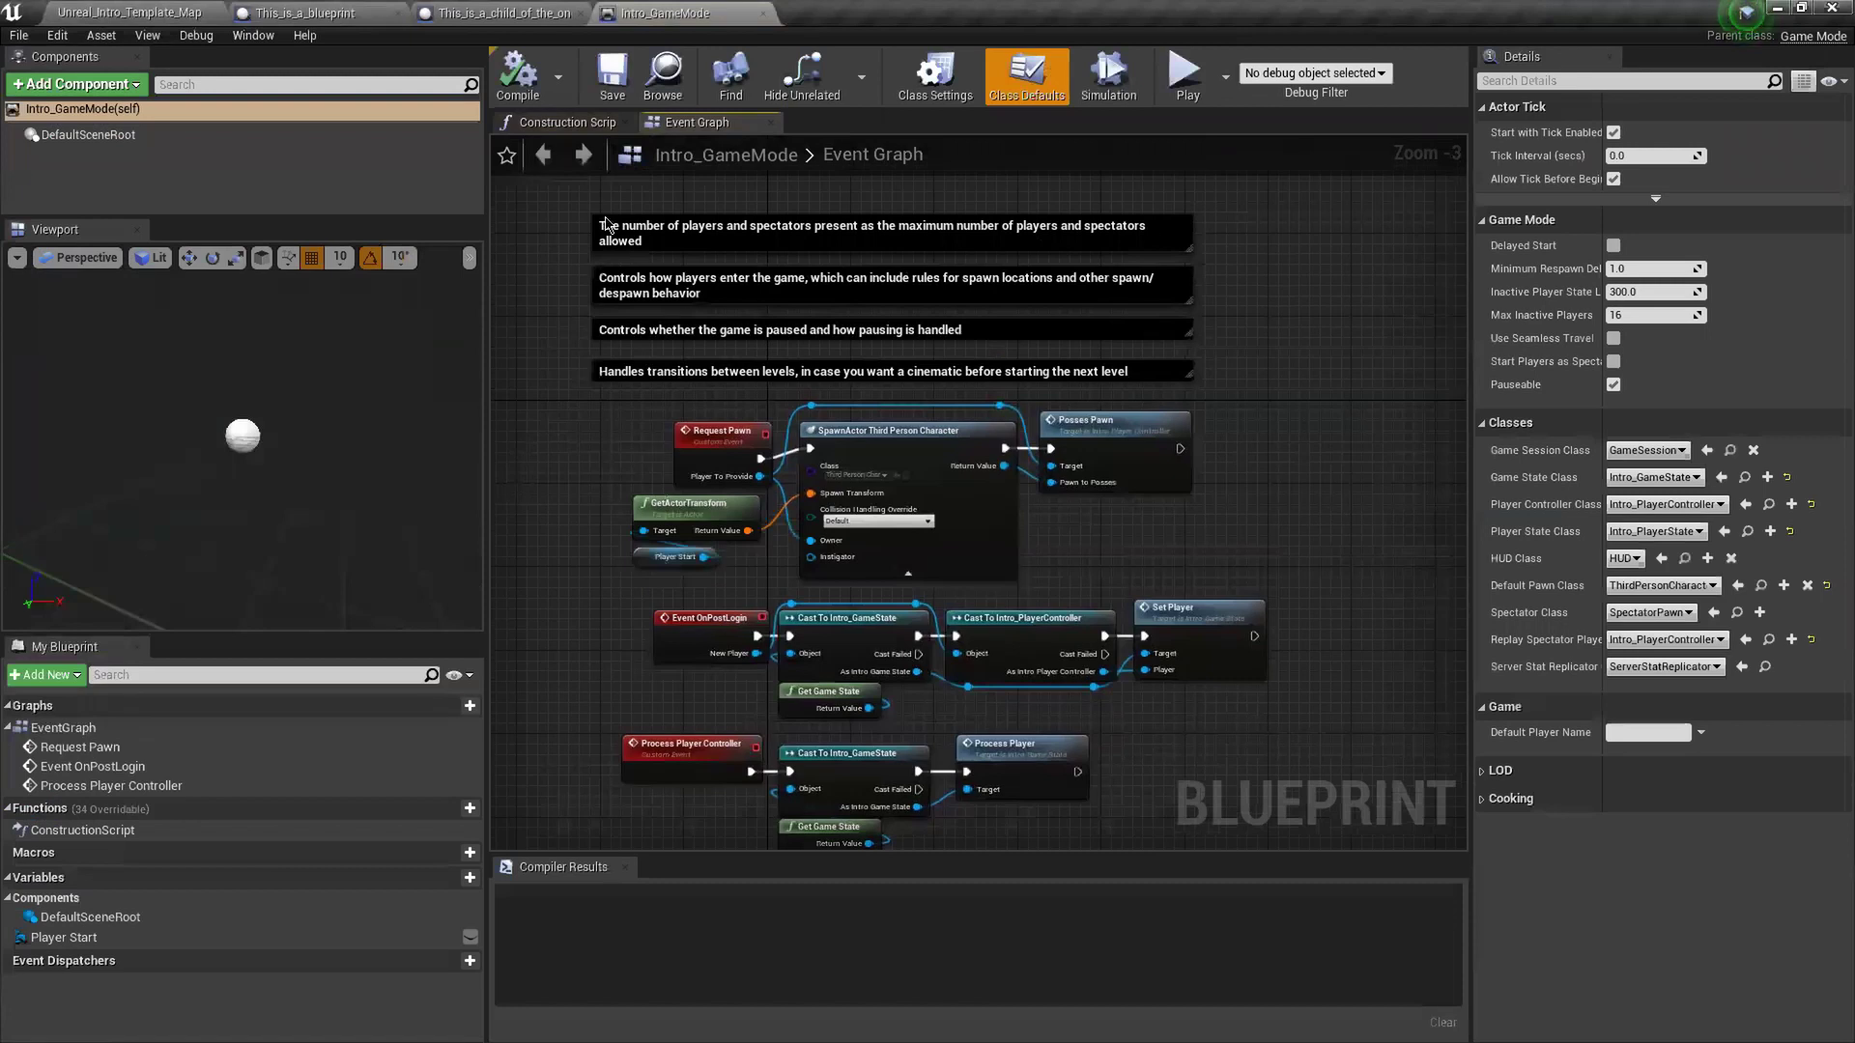
- Show the Levels folder's contents, and open the Level Blueprint of Unreal_Intro_Template_Map to view its Event Graph
left_click(322, 10)
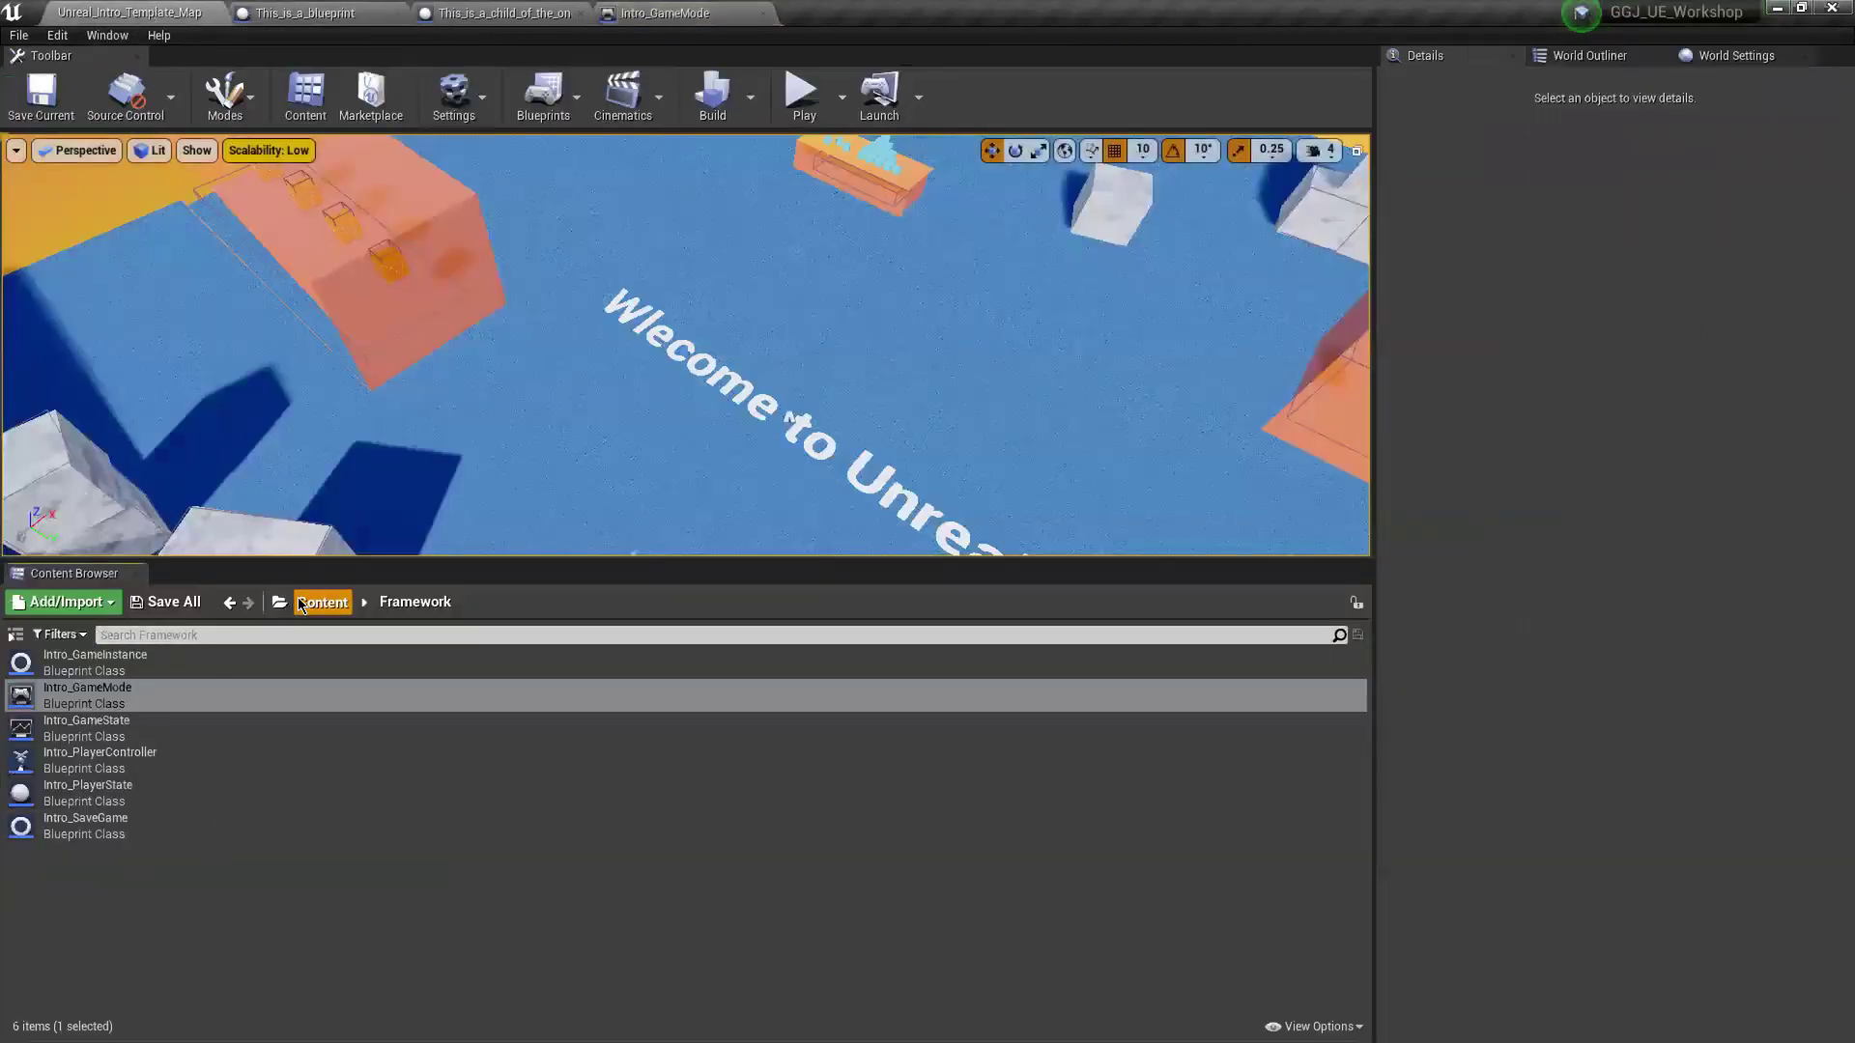
double_click(92, 795)
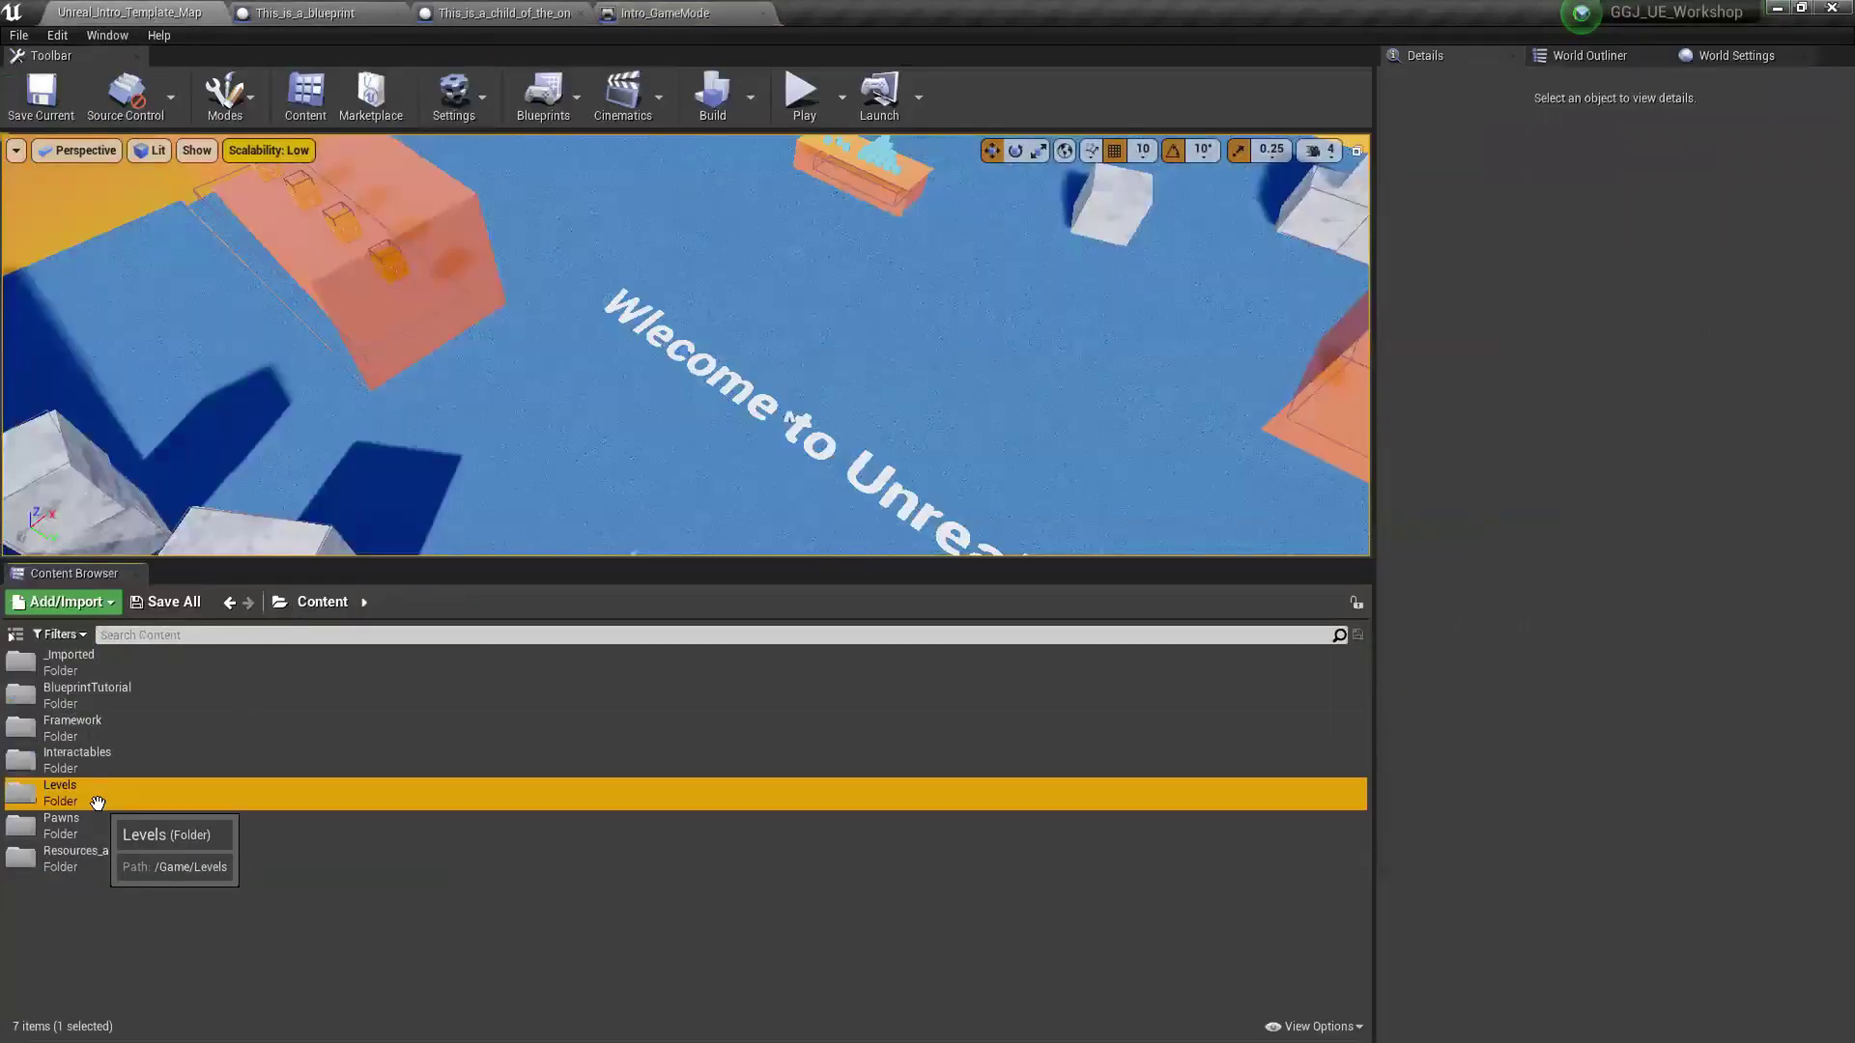
left_click(543, 96)
left_click(580, 240)
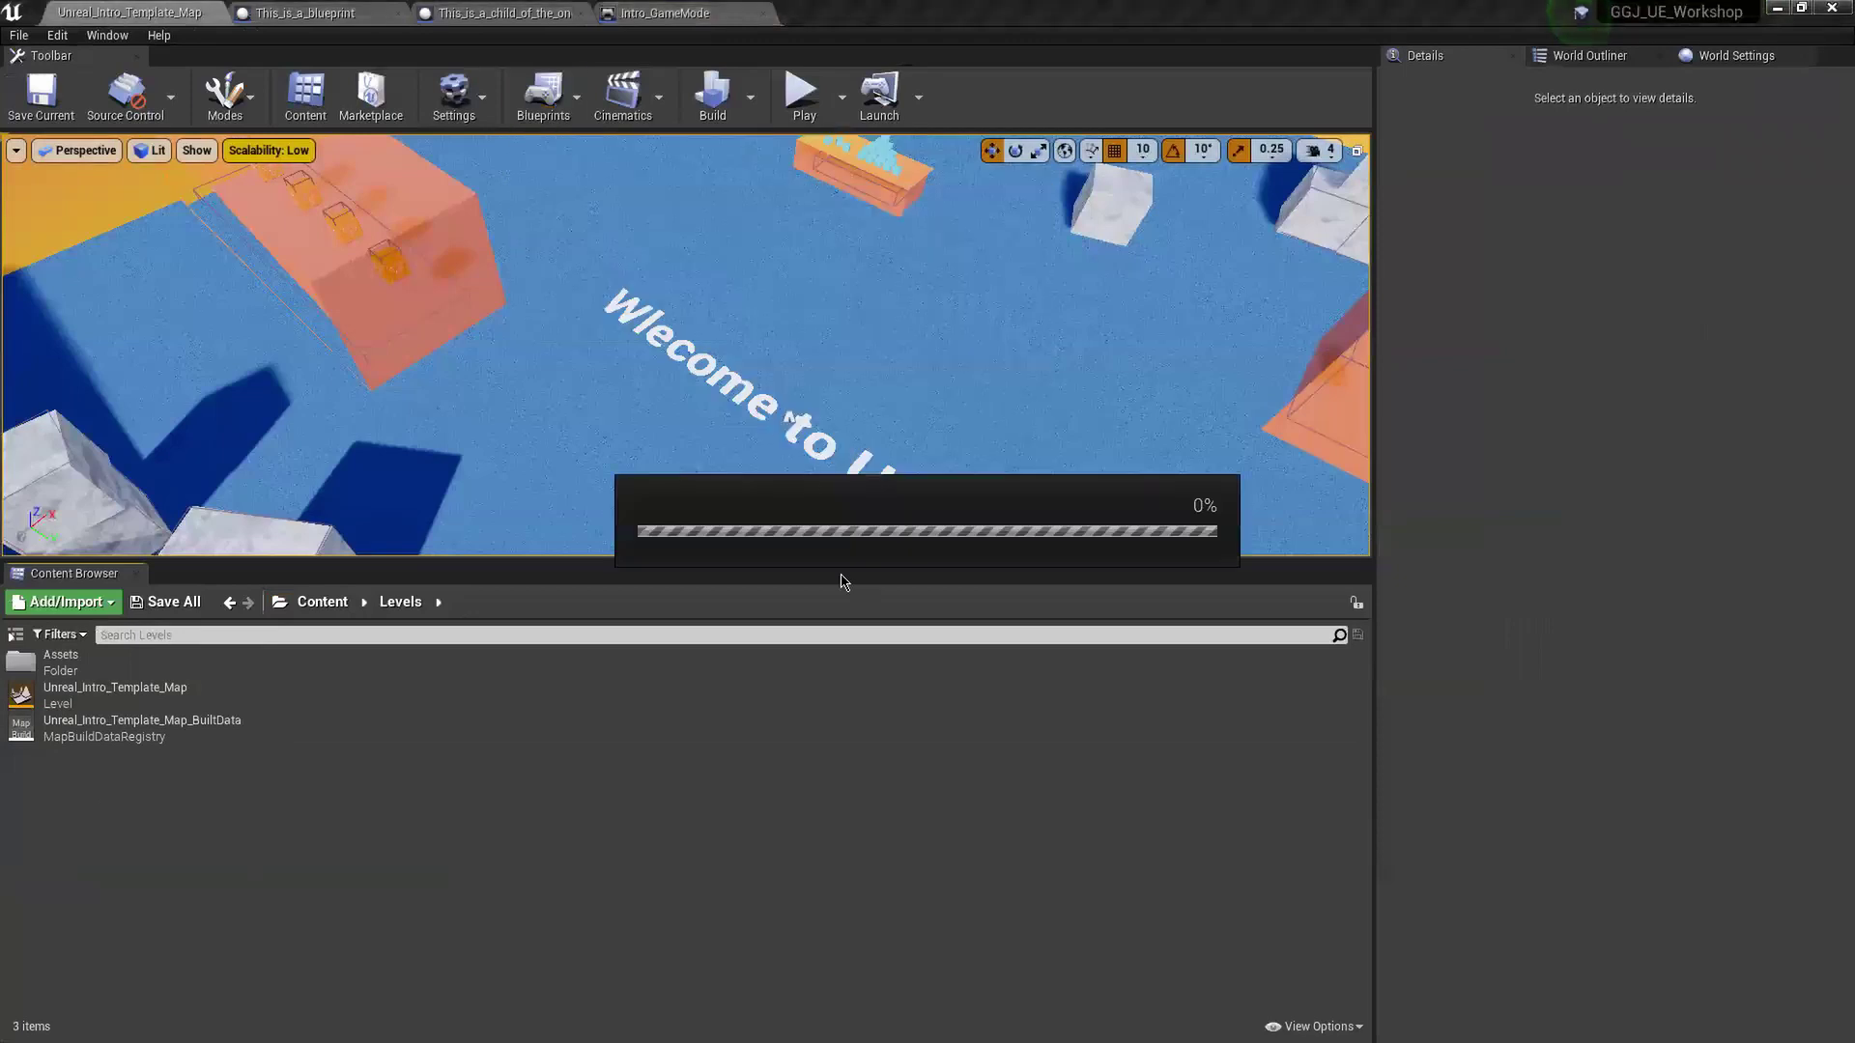
right_click_drag(943, 586, 510, 570)
scroll(847, 572, "down", 2)
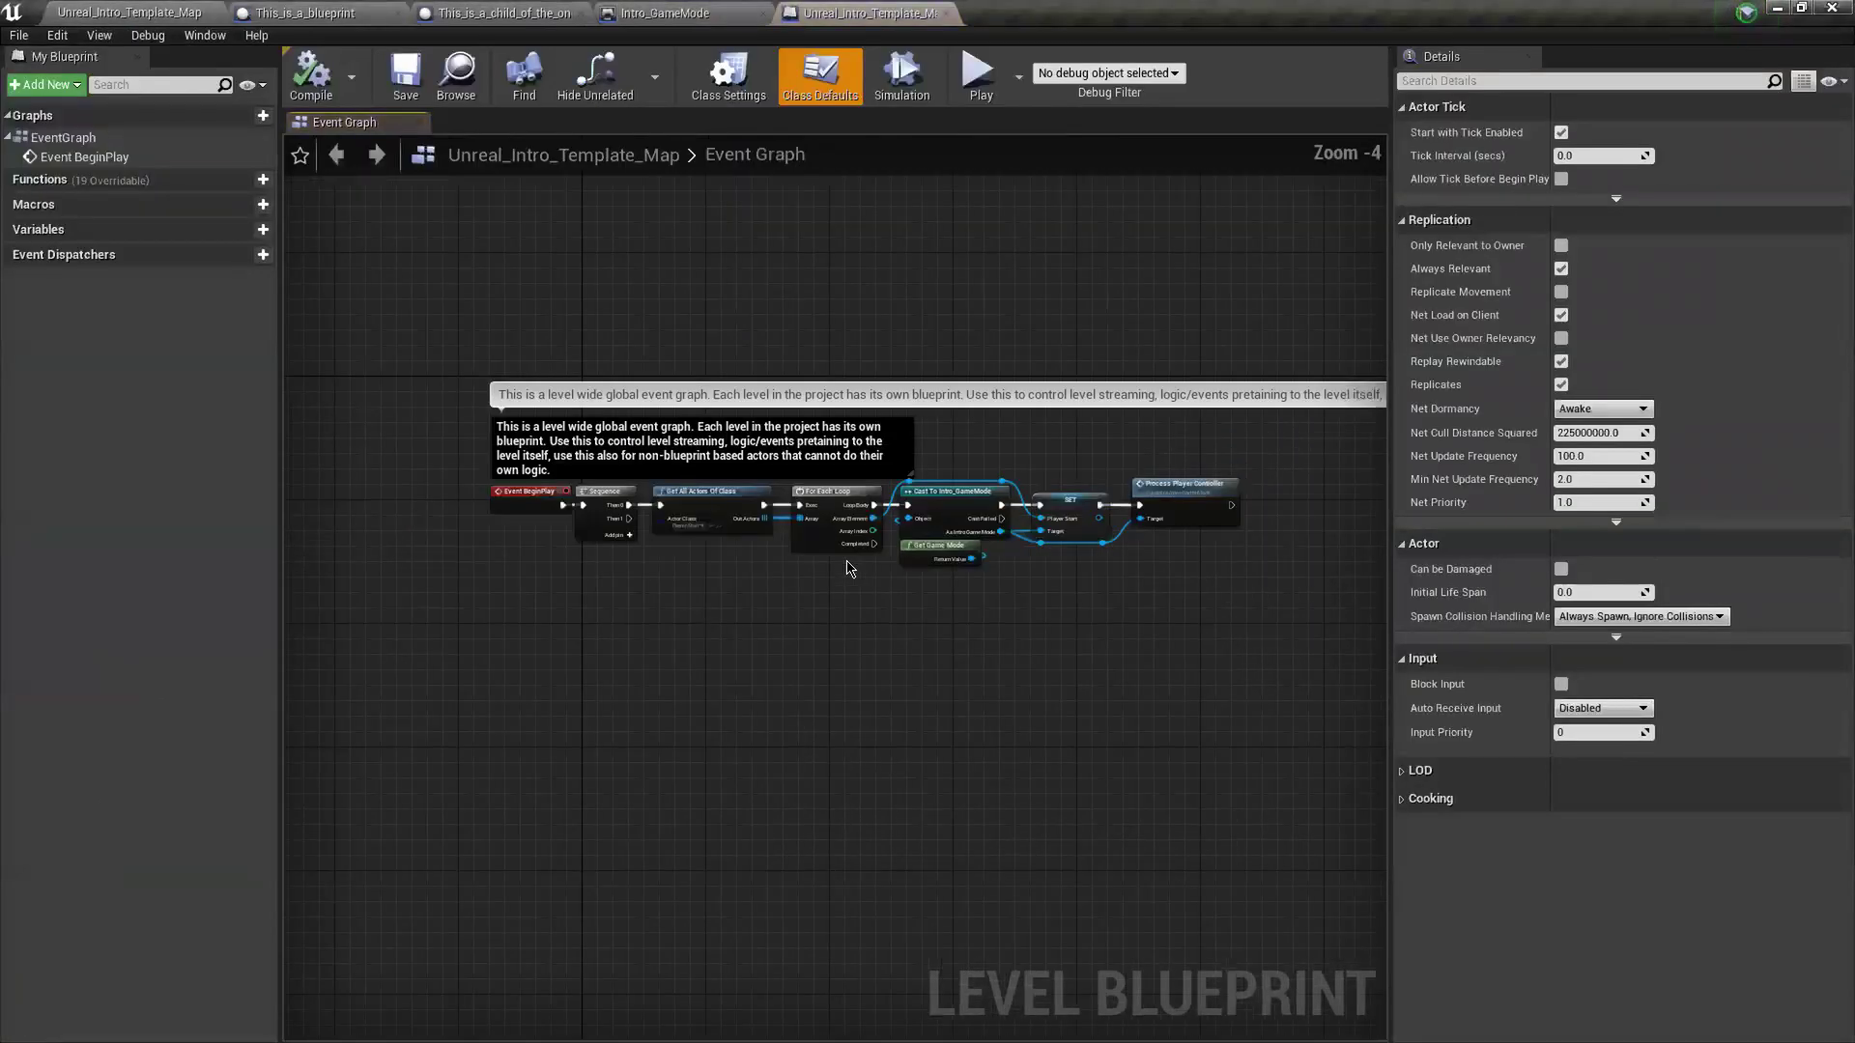
scroll(843, 584, "up", 1)
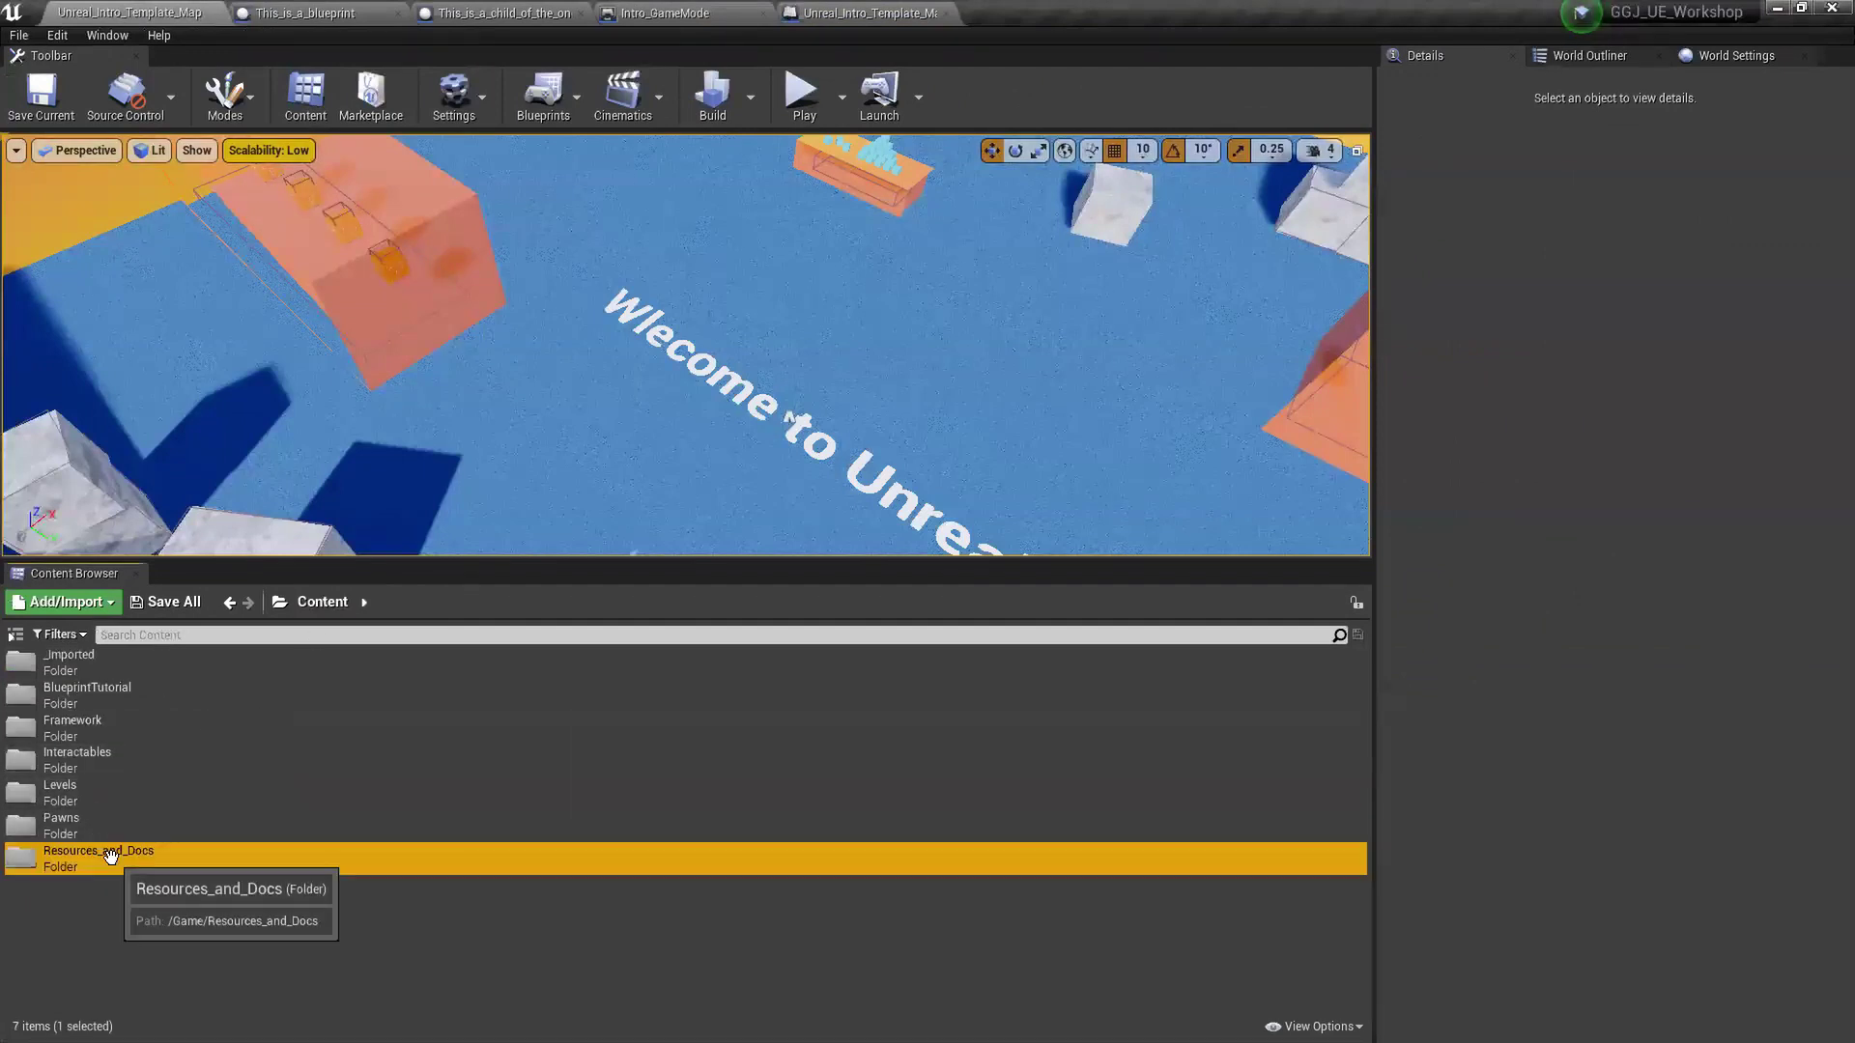
- Open the Docs_and_Resources string table from the Resources_and_Docs folder, view its tutorial links and close it
double_click(101, 858)
double_click(87, 661)
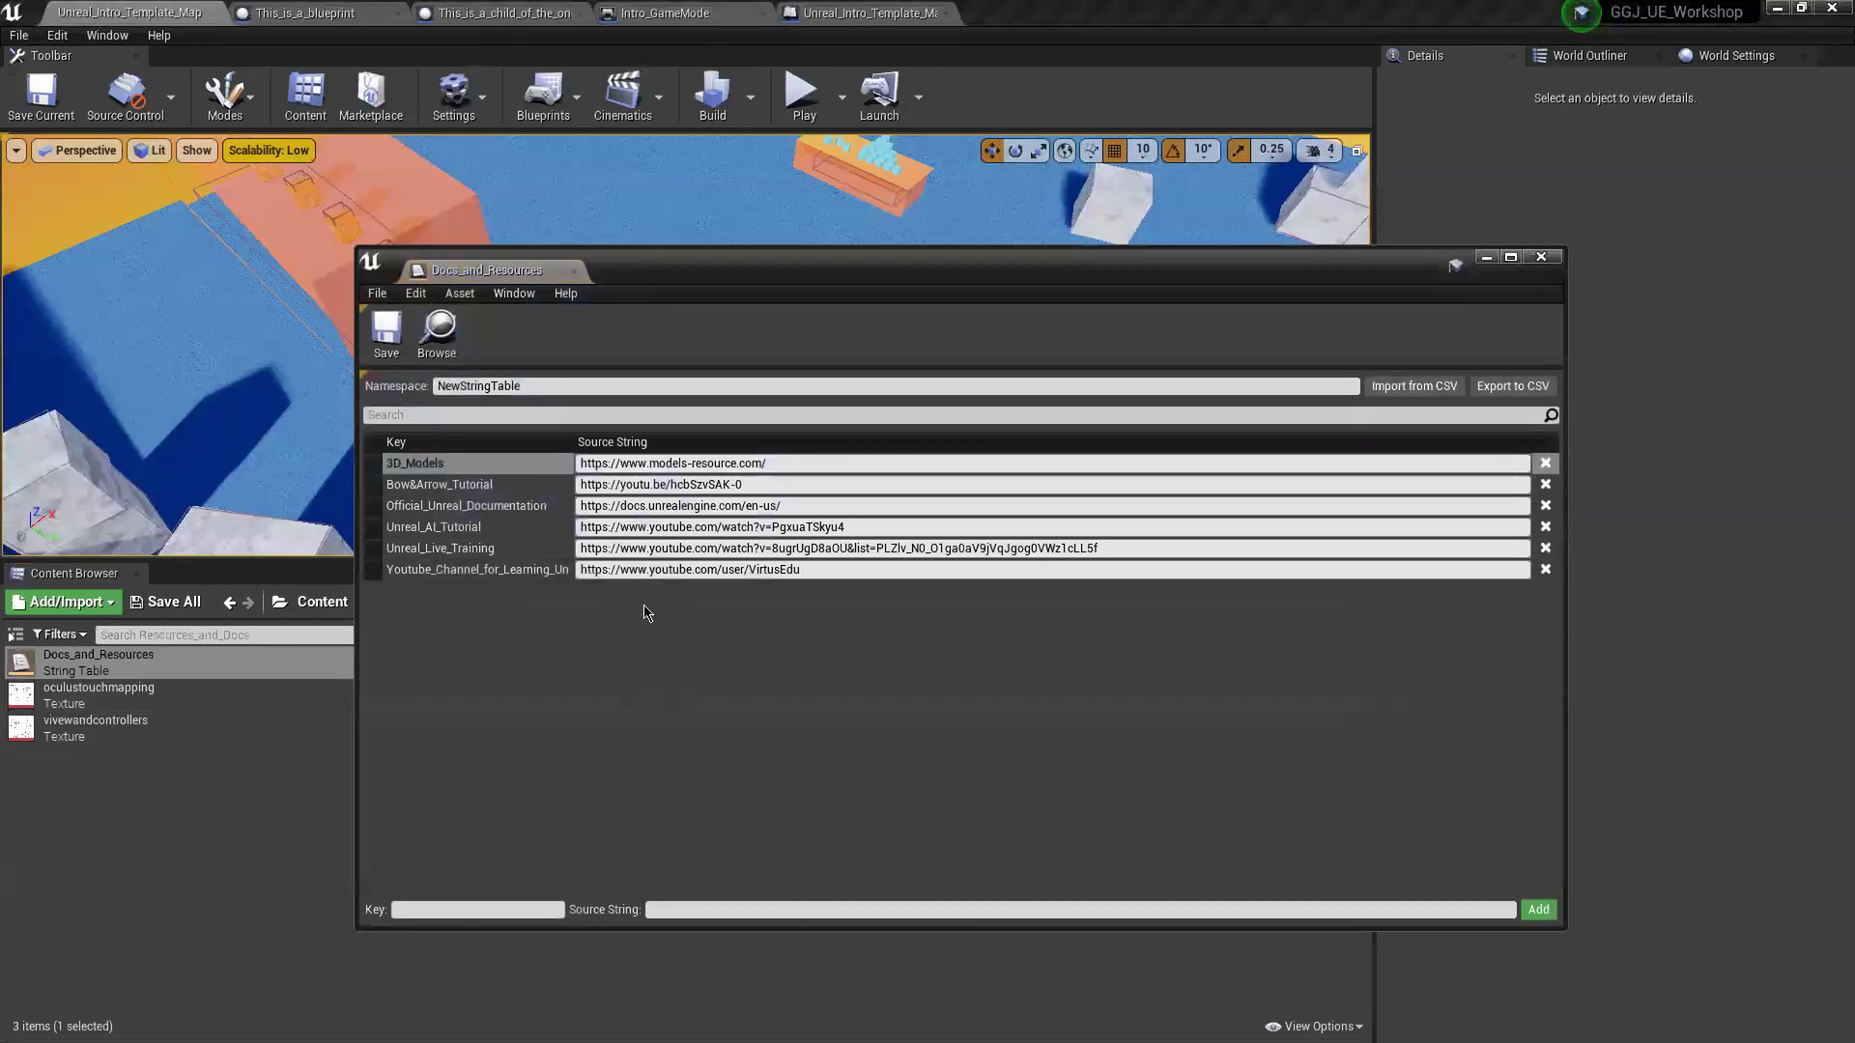
left_click(573, 271)
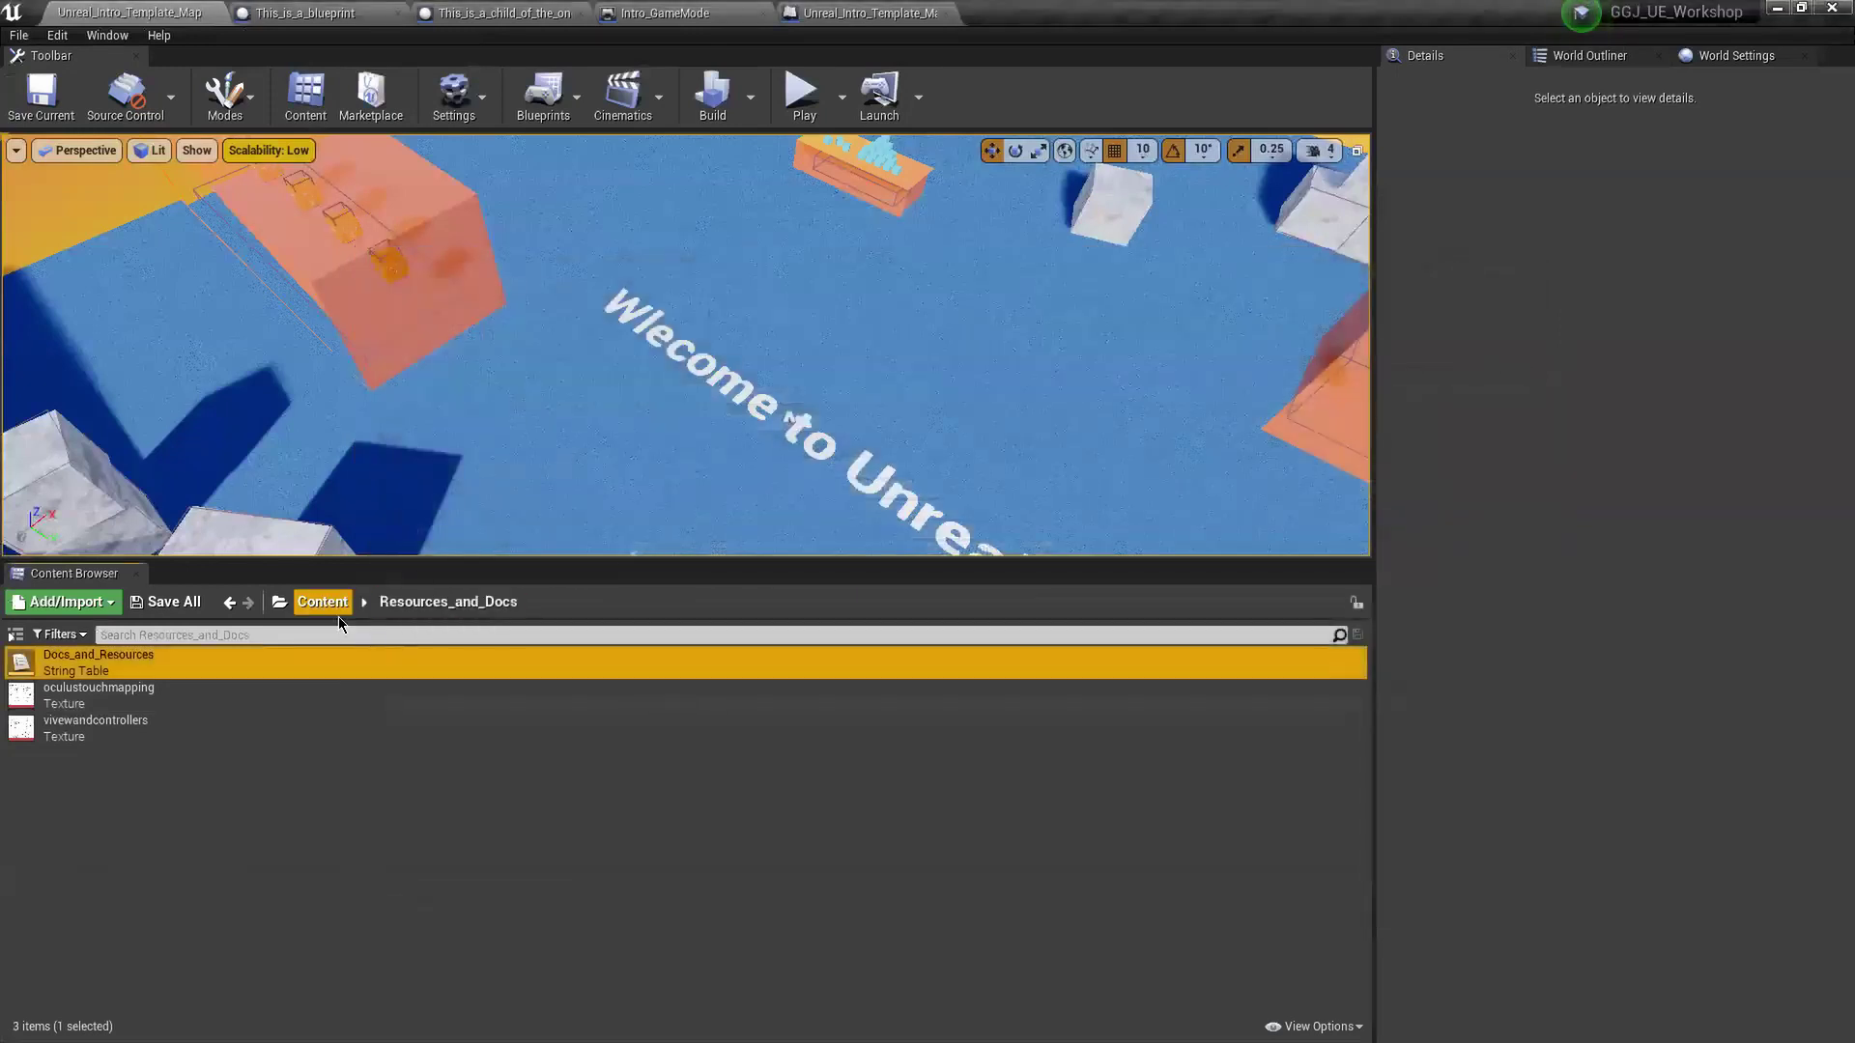
- Look into the Content folder's _Imported subfolder, return to Content and restore the editor window from its maximized size
left_click(338, 617)
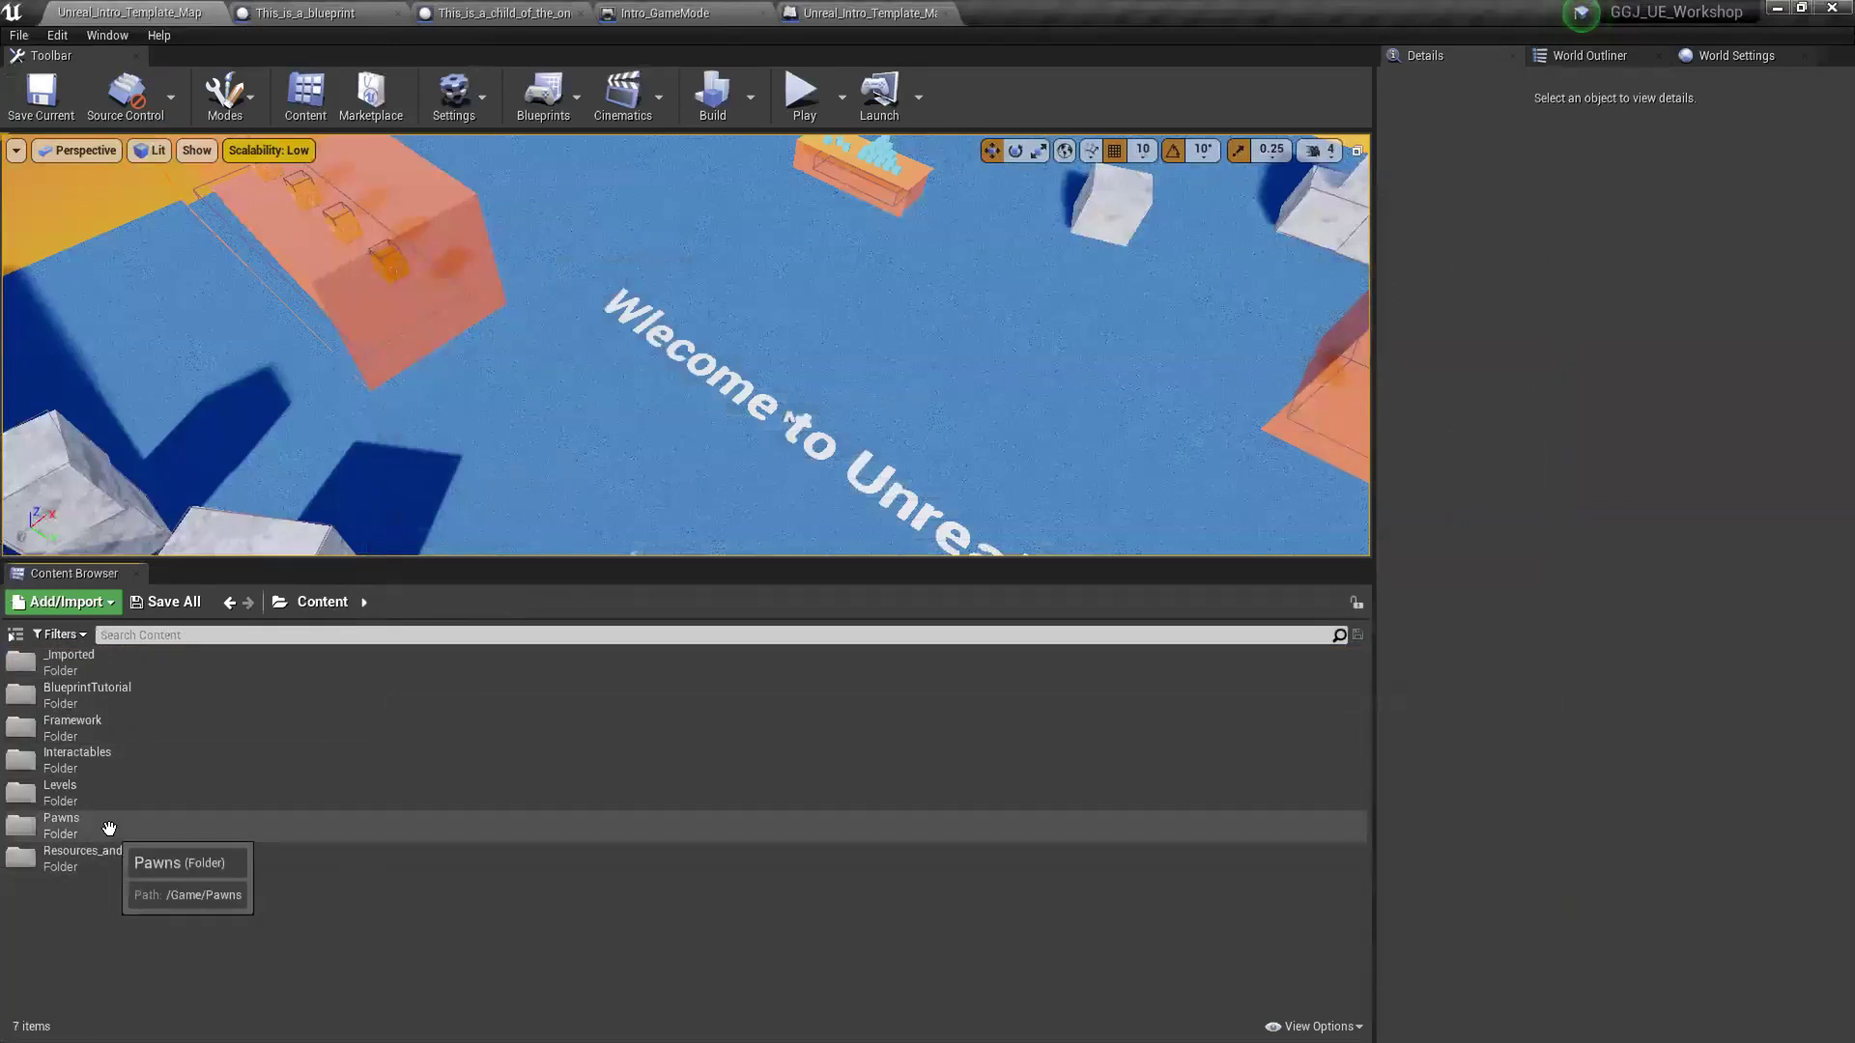
double_click(116, 663)
key("alt+Left")
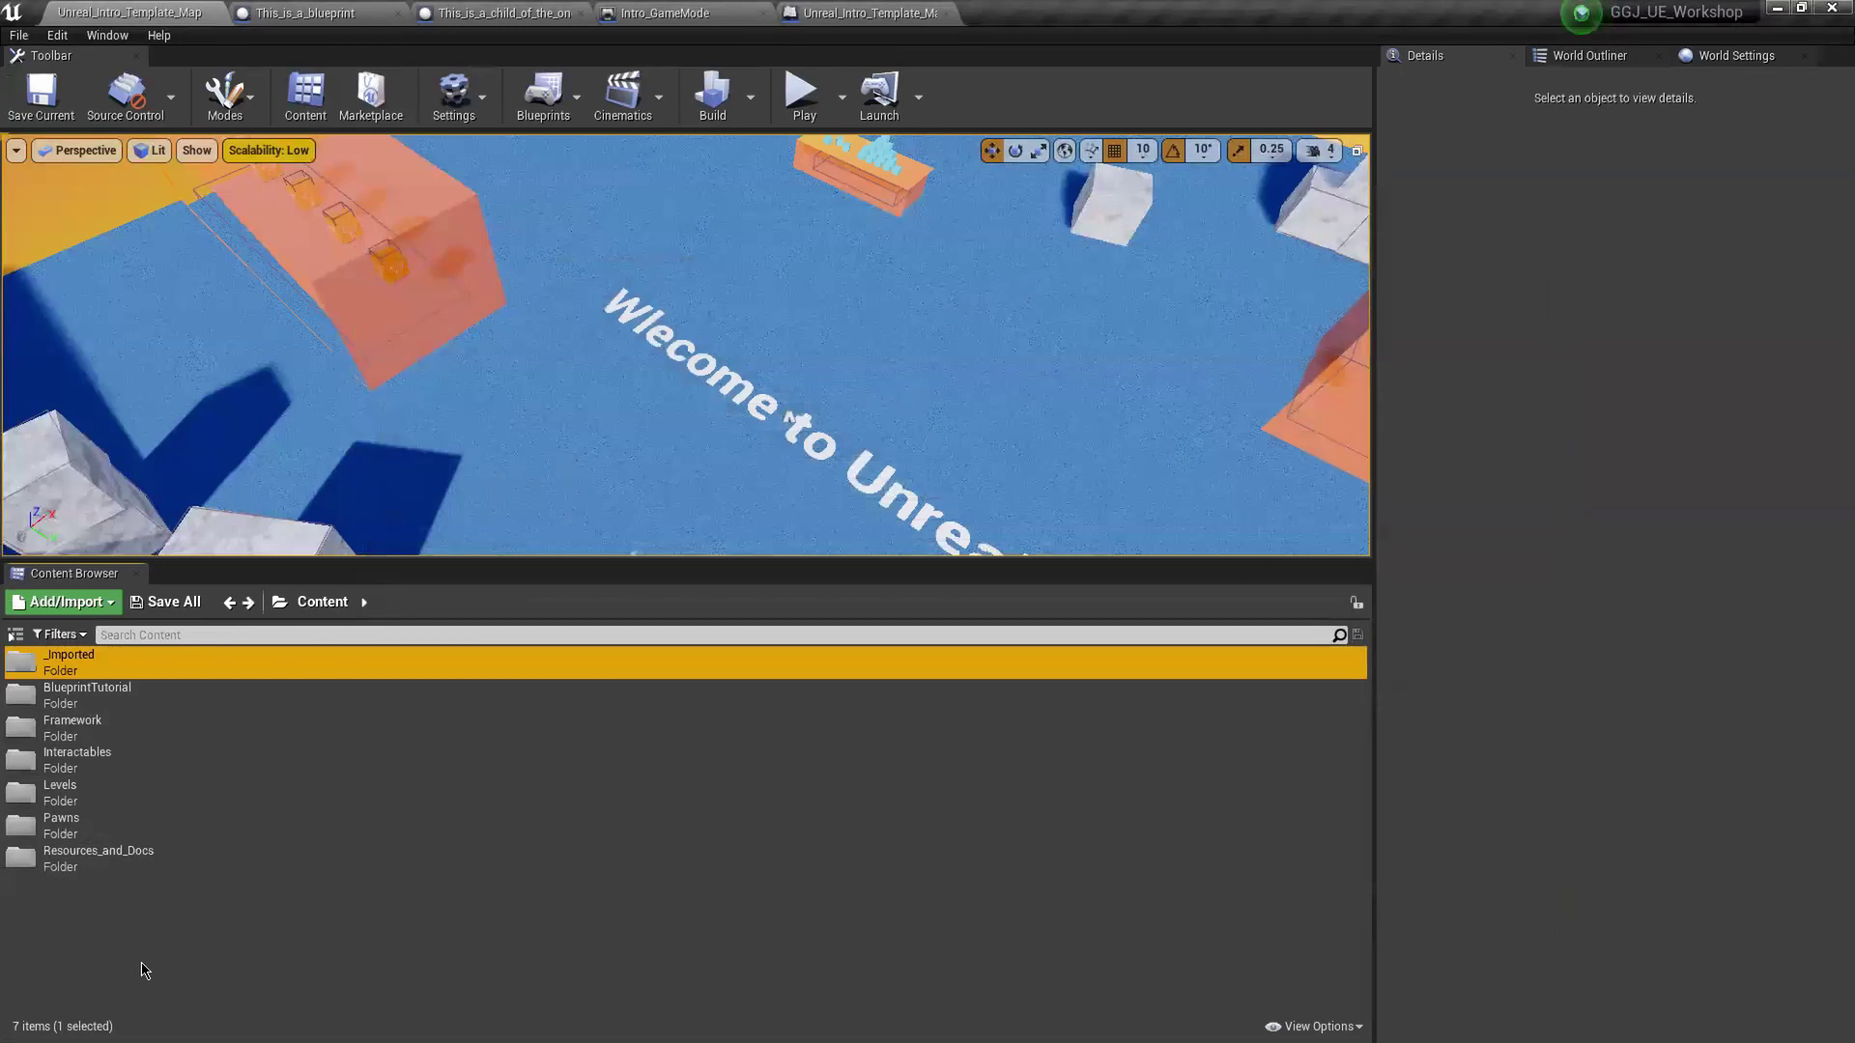
double_click(1356, 15)
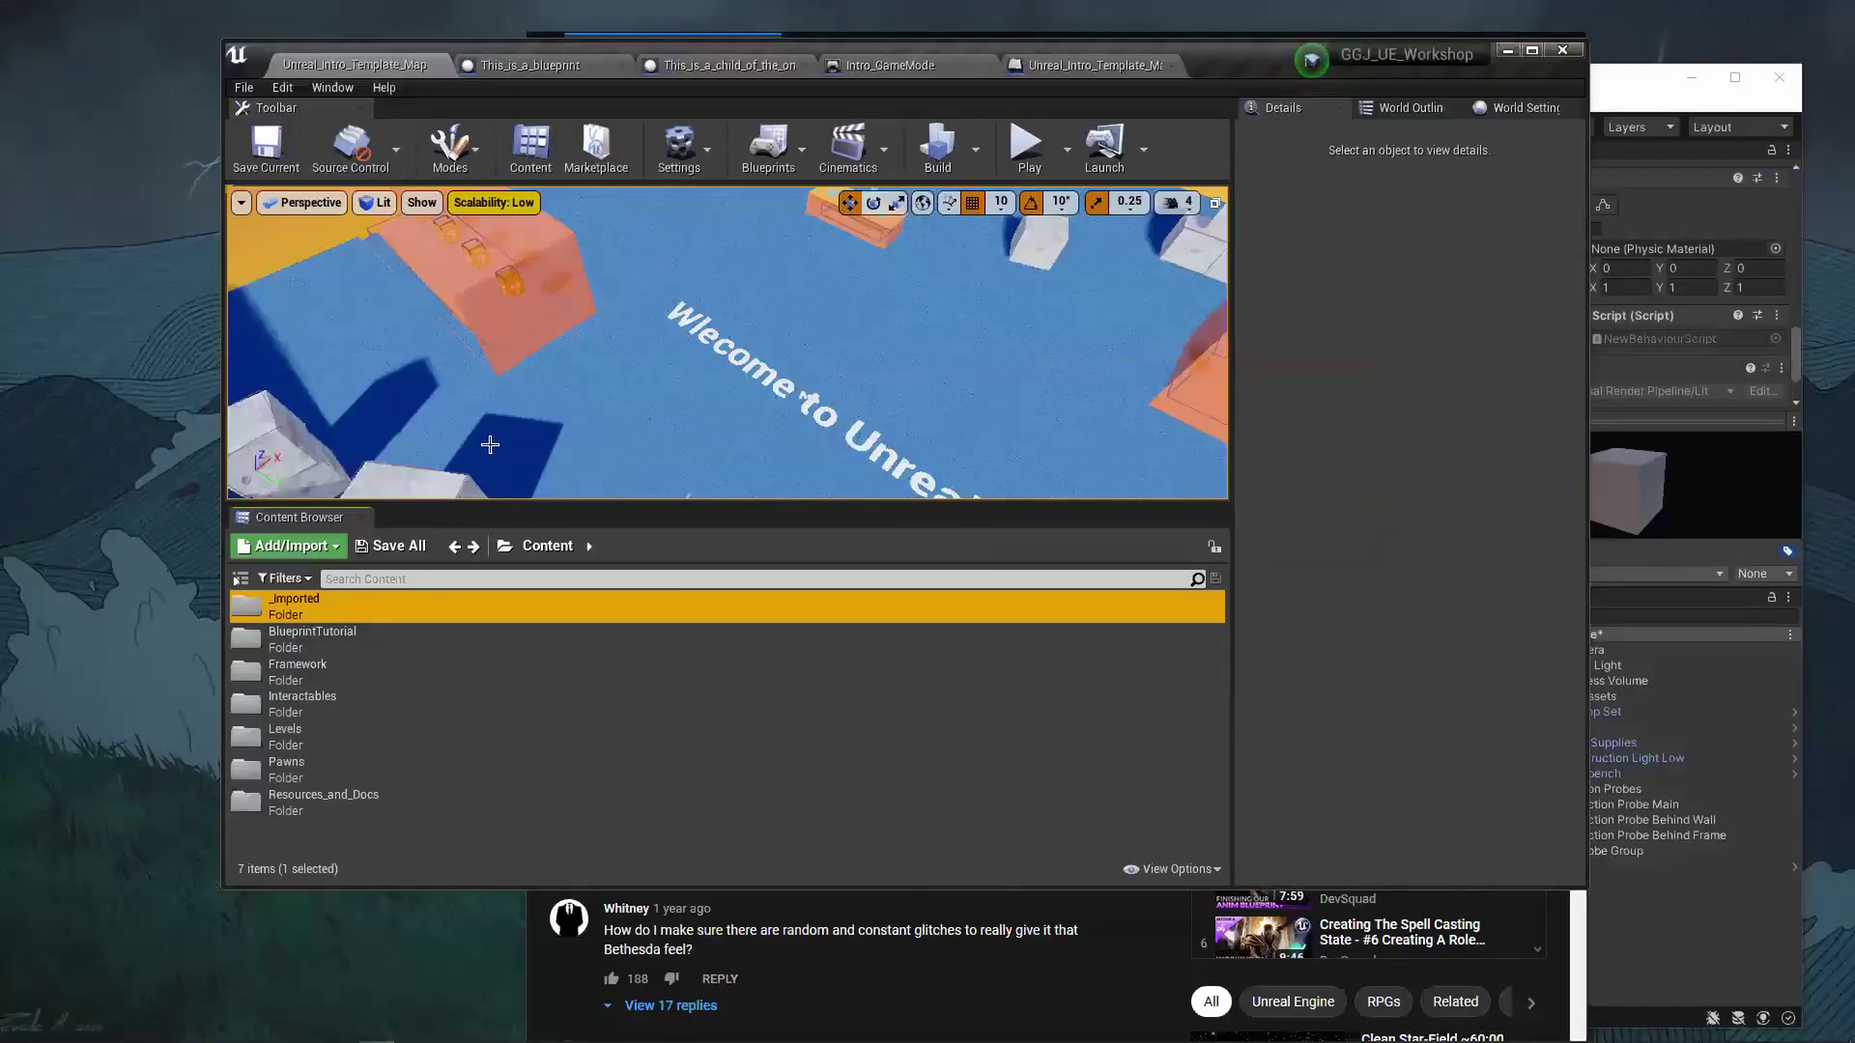